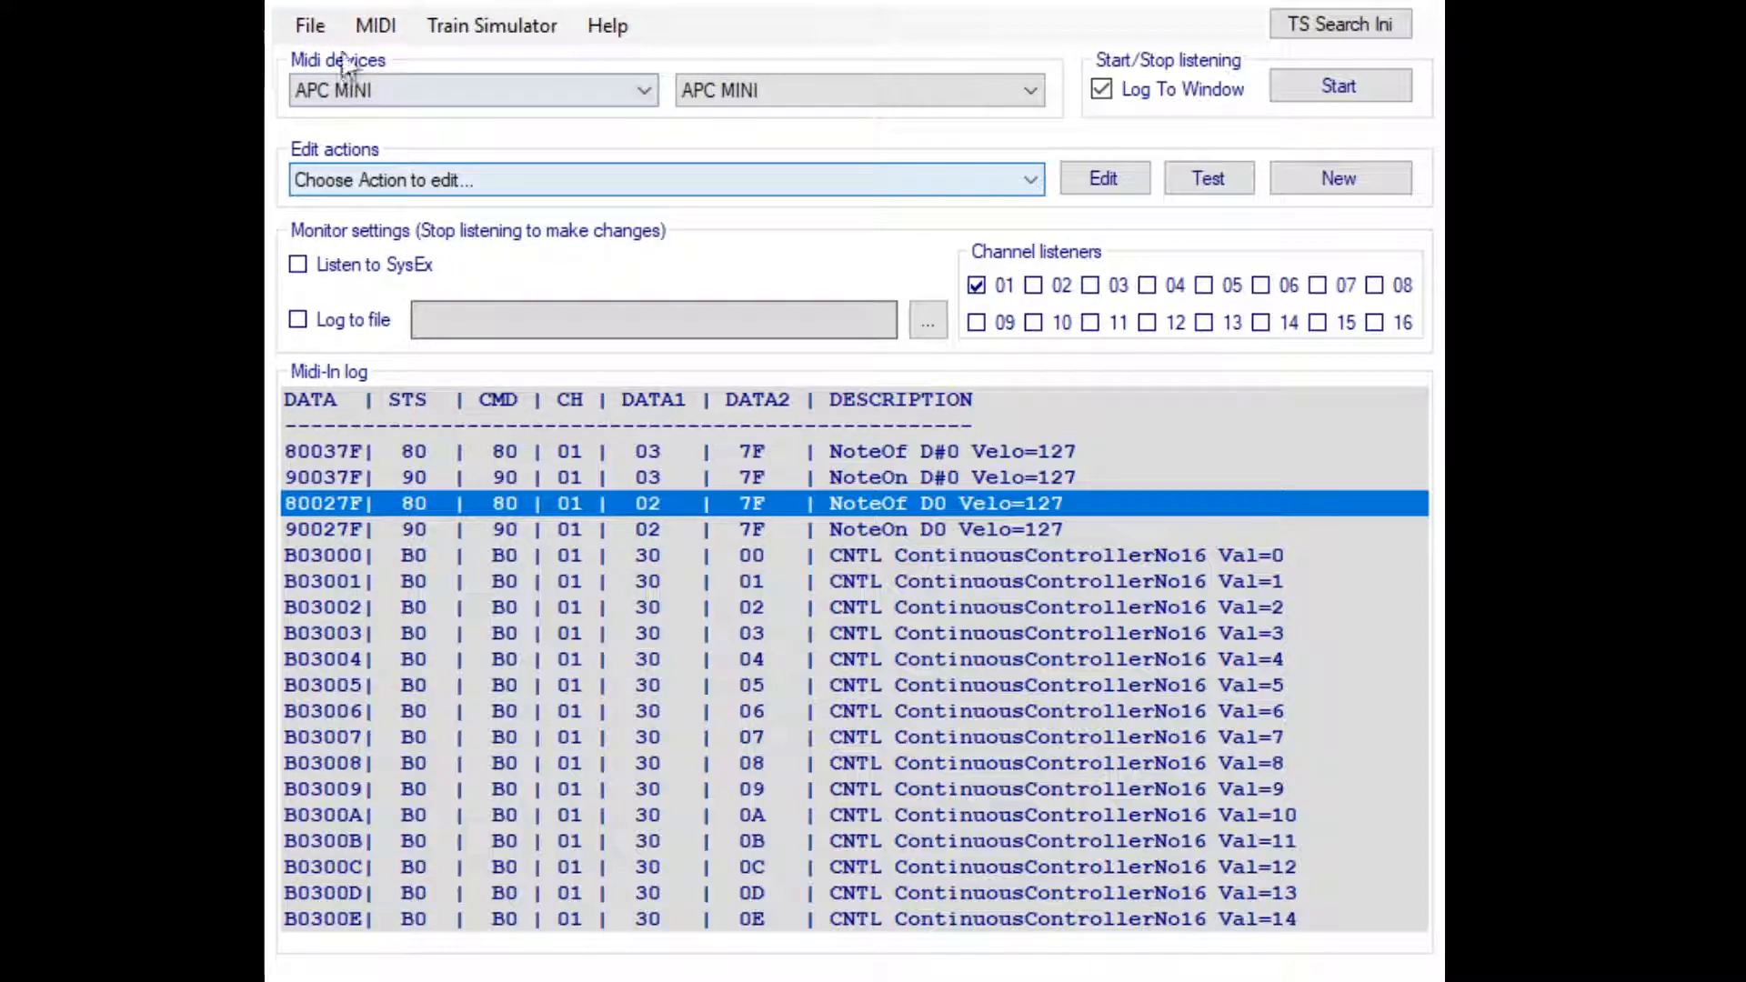
Step: Examine the general and Train Simulator options in the program settings, leaving without saving
click(431, 316)
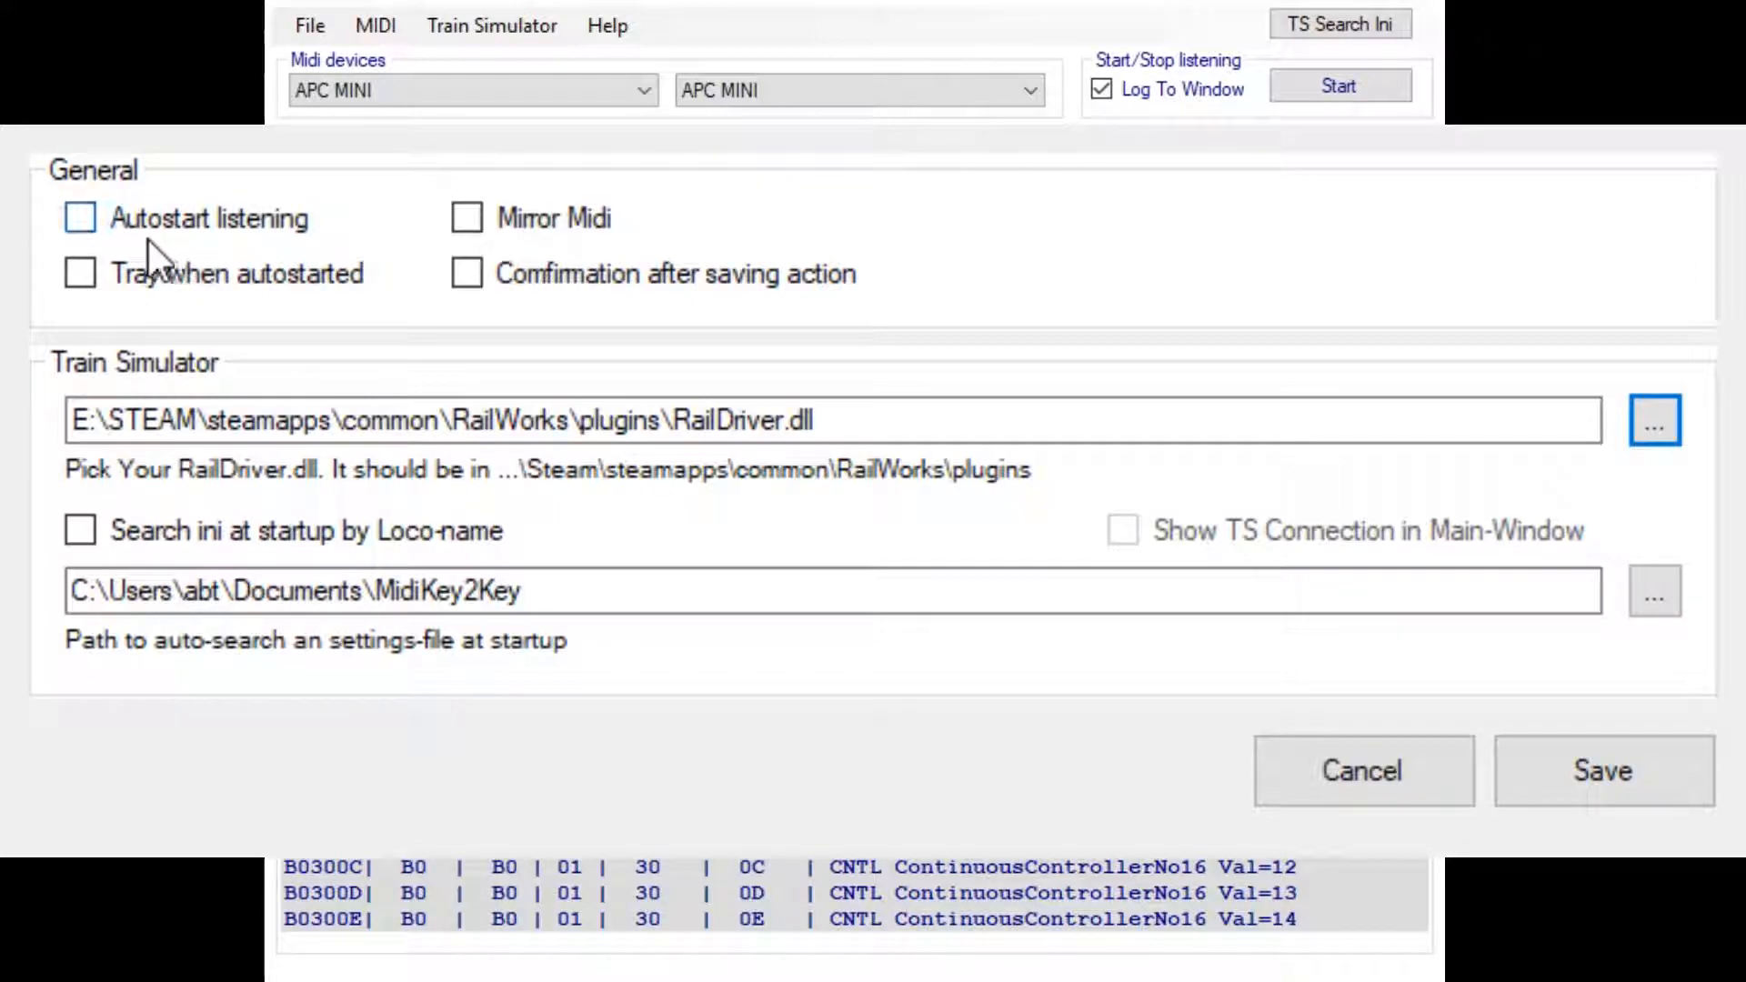
click(1402, 768)
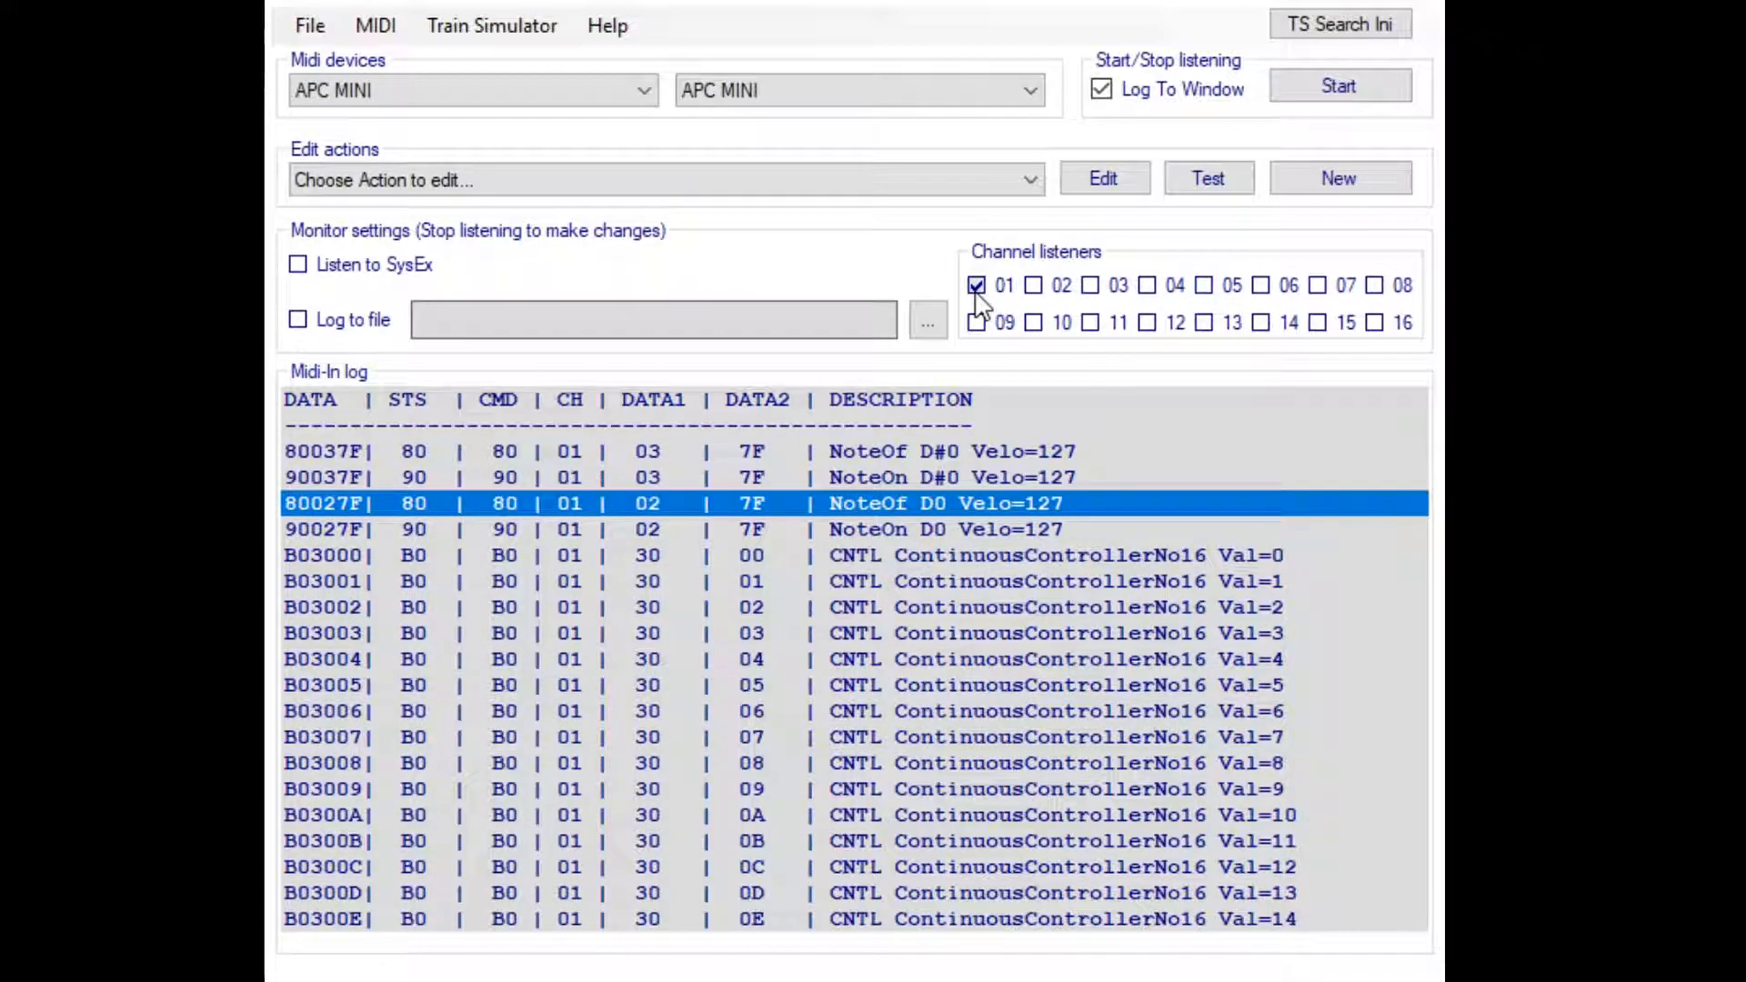
click(1033, 287)
click(1090, 286)
click(1145, 289)
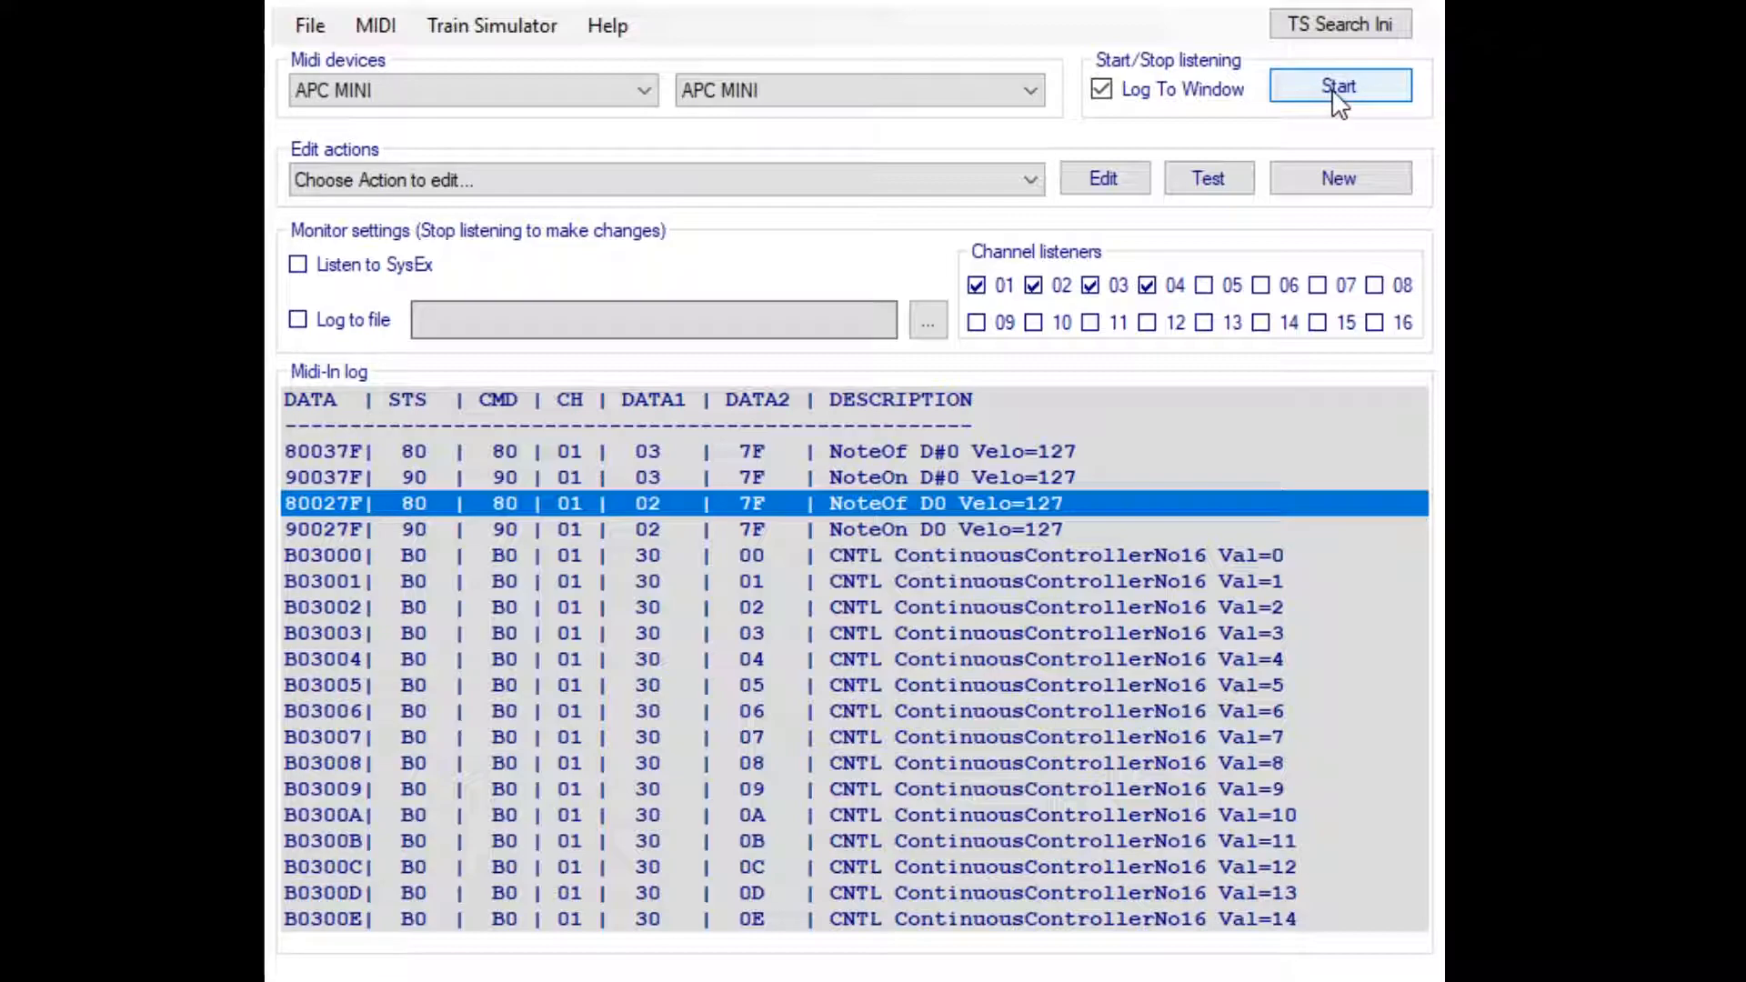
click(1147, 286)
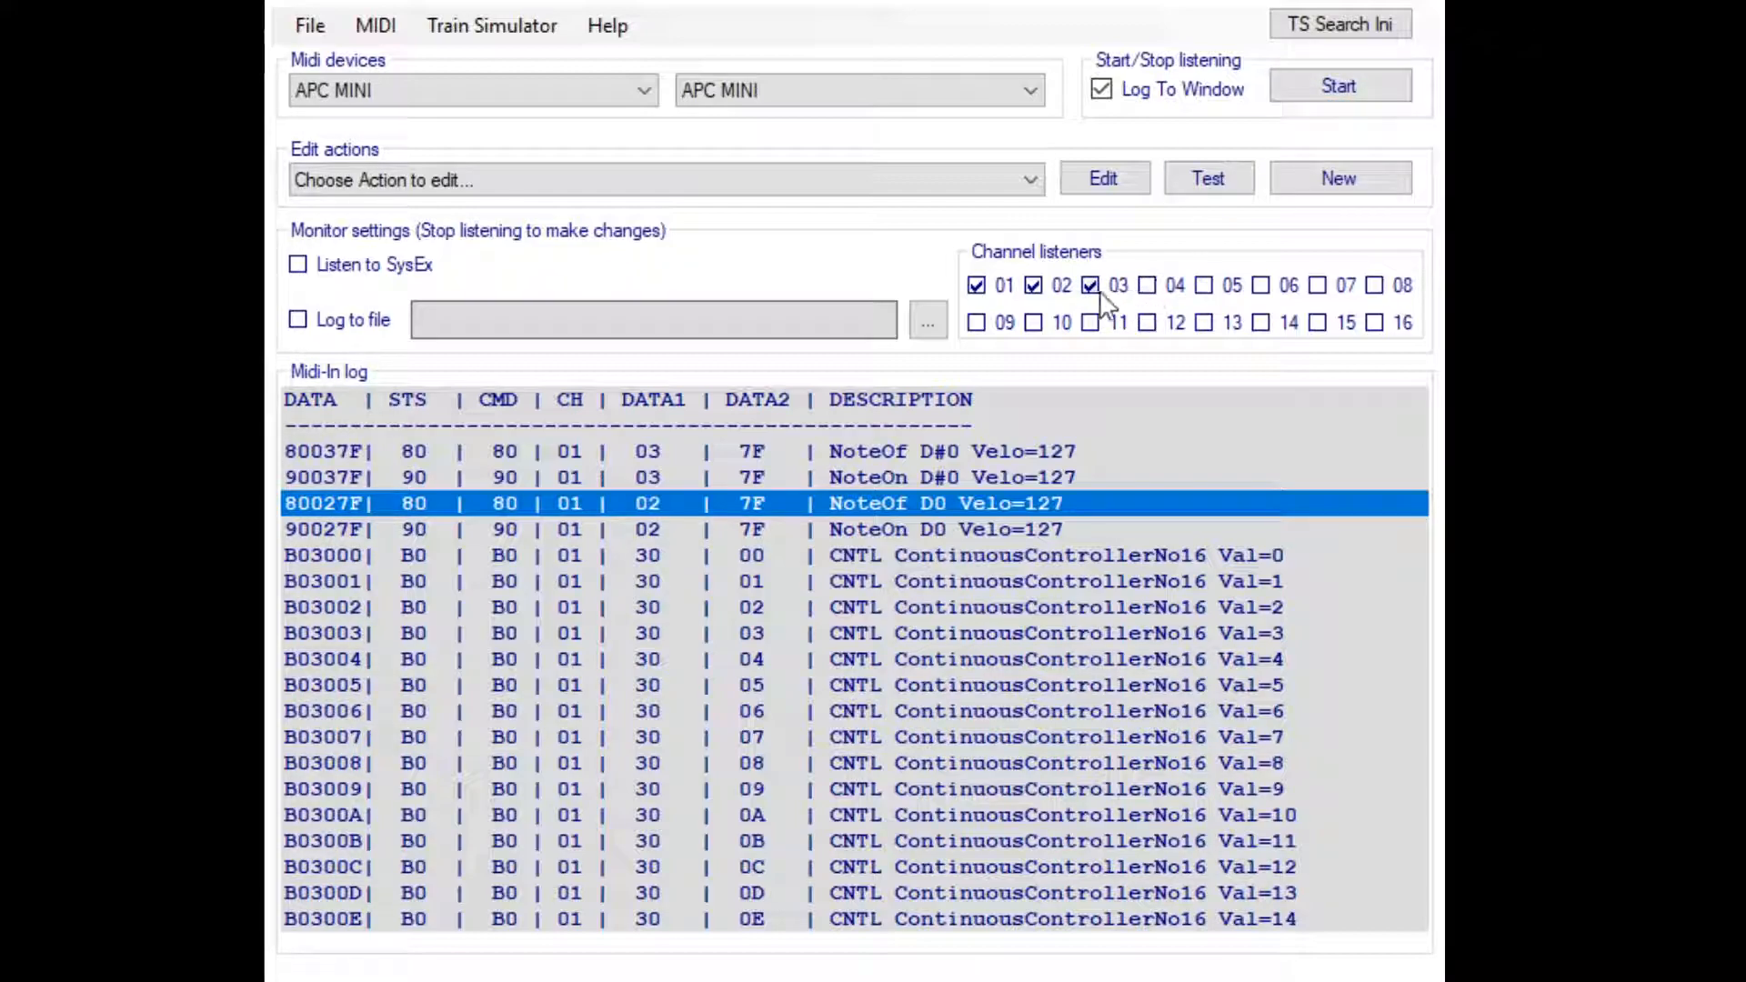
click(1091, 286)
click(1034, 285)
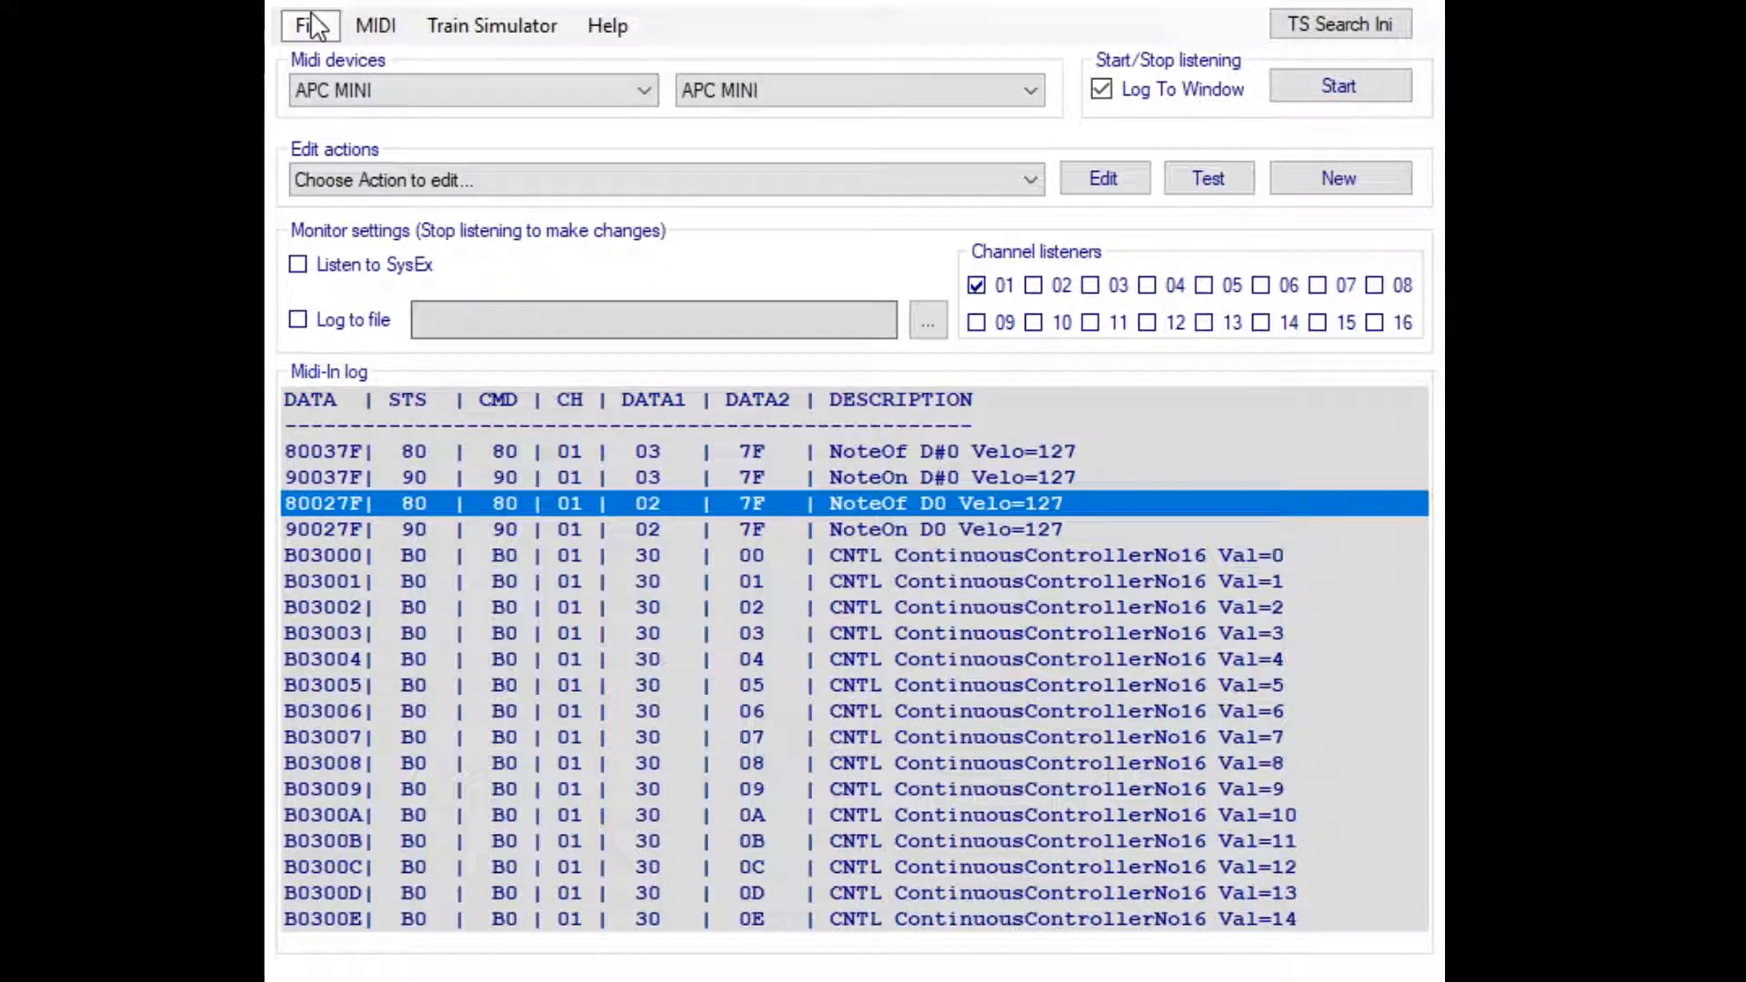
Step: Review the option for a confirmation after saving an action in the settings, discarding any changes
click(433, 323)
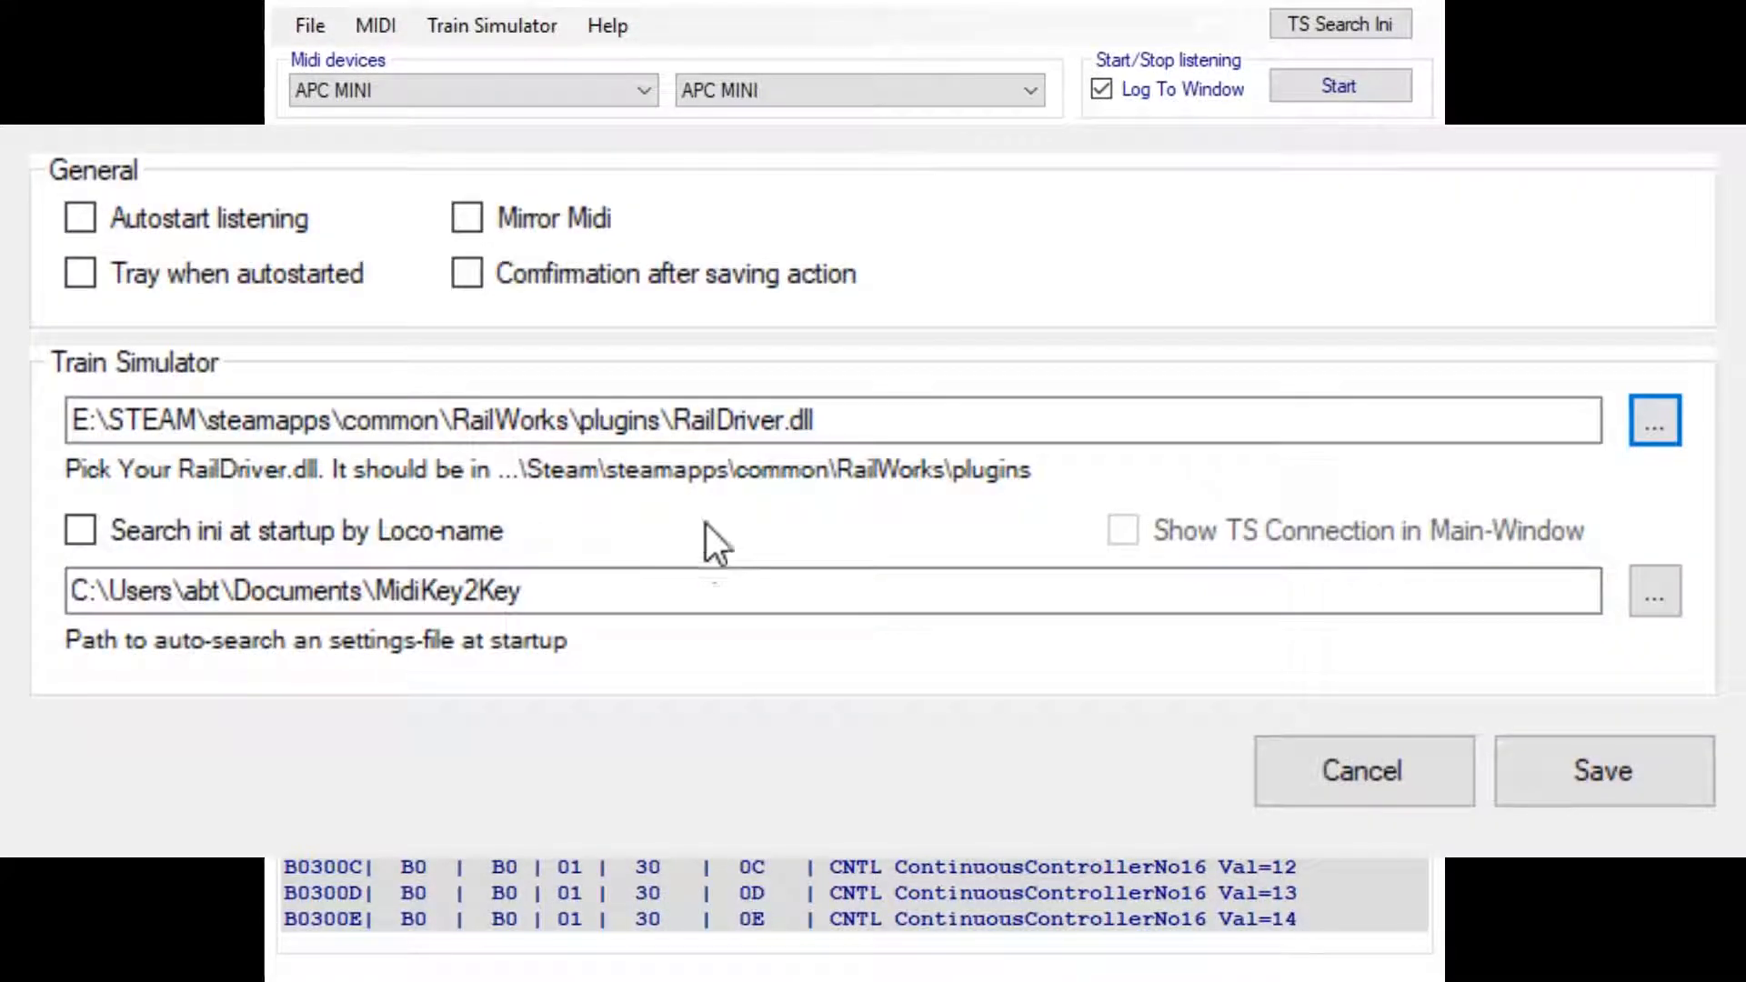
click(466, 273)
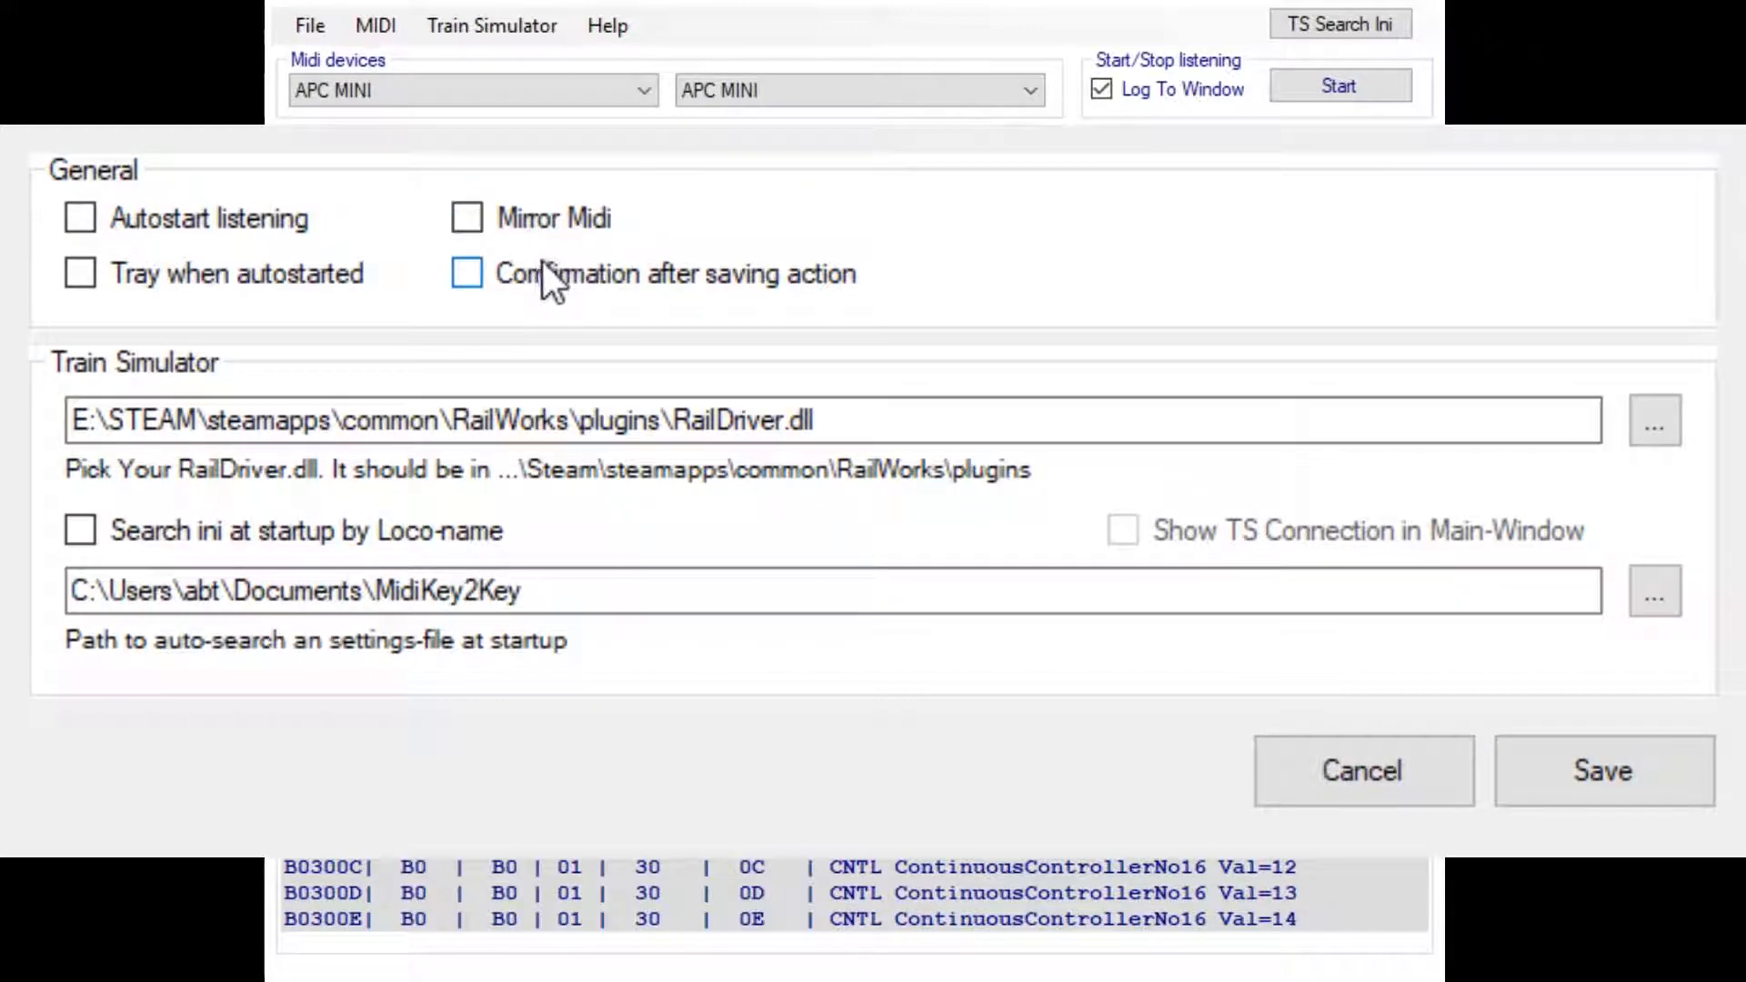
click(1388, 788)
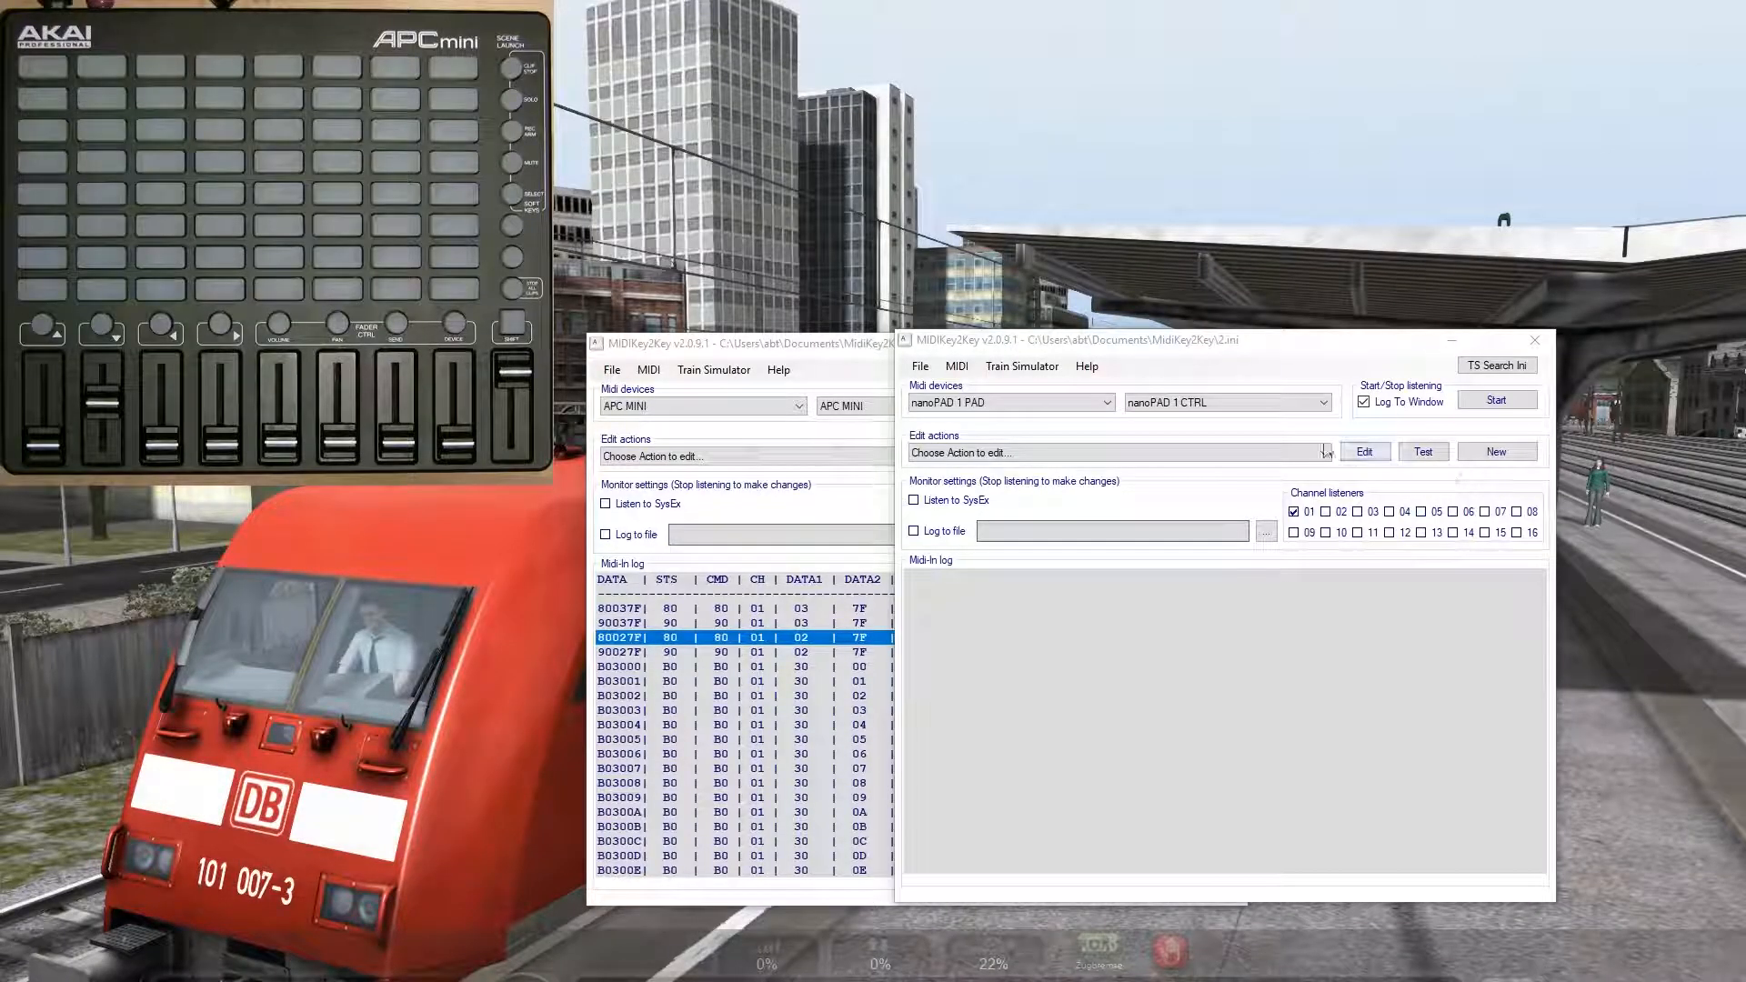
Step: Arrange the APC MINI and nanoPAD instances side by side and check the nanoPAD instance's list of editable actions
drag(831, 344, 323, 319)
drag(1137, 345, 995, 324)
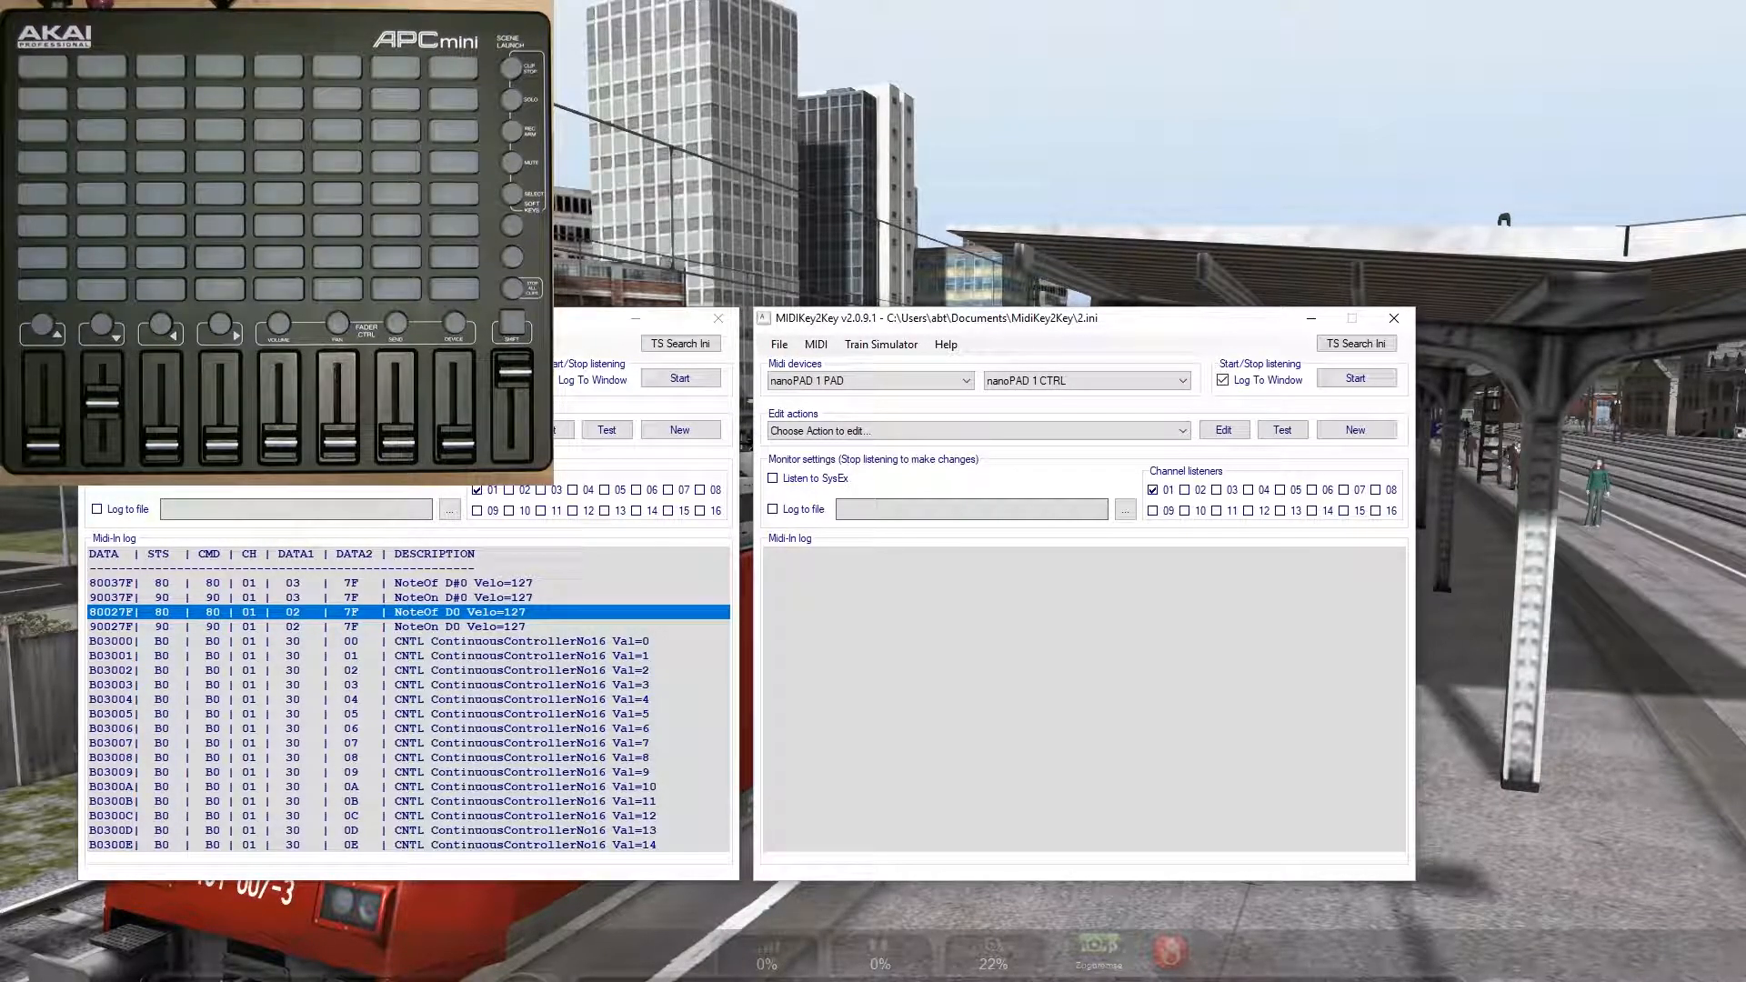
click(824, 431)
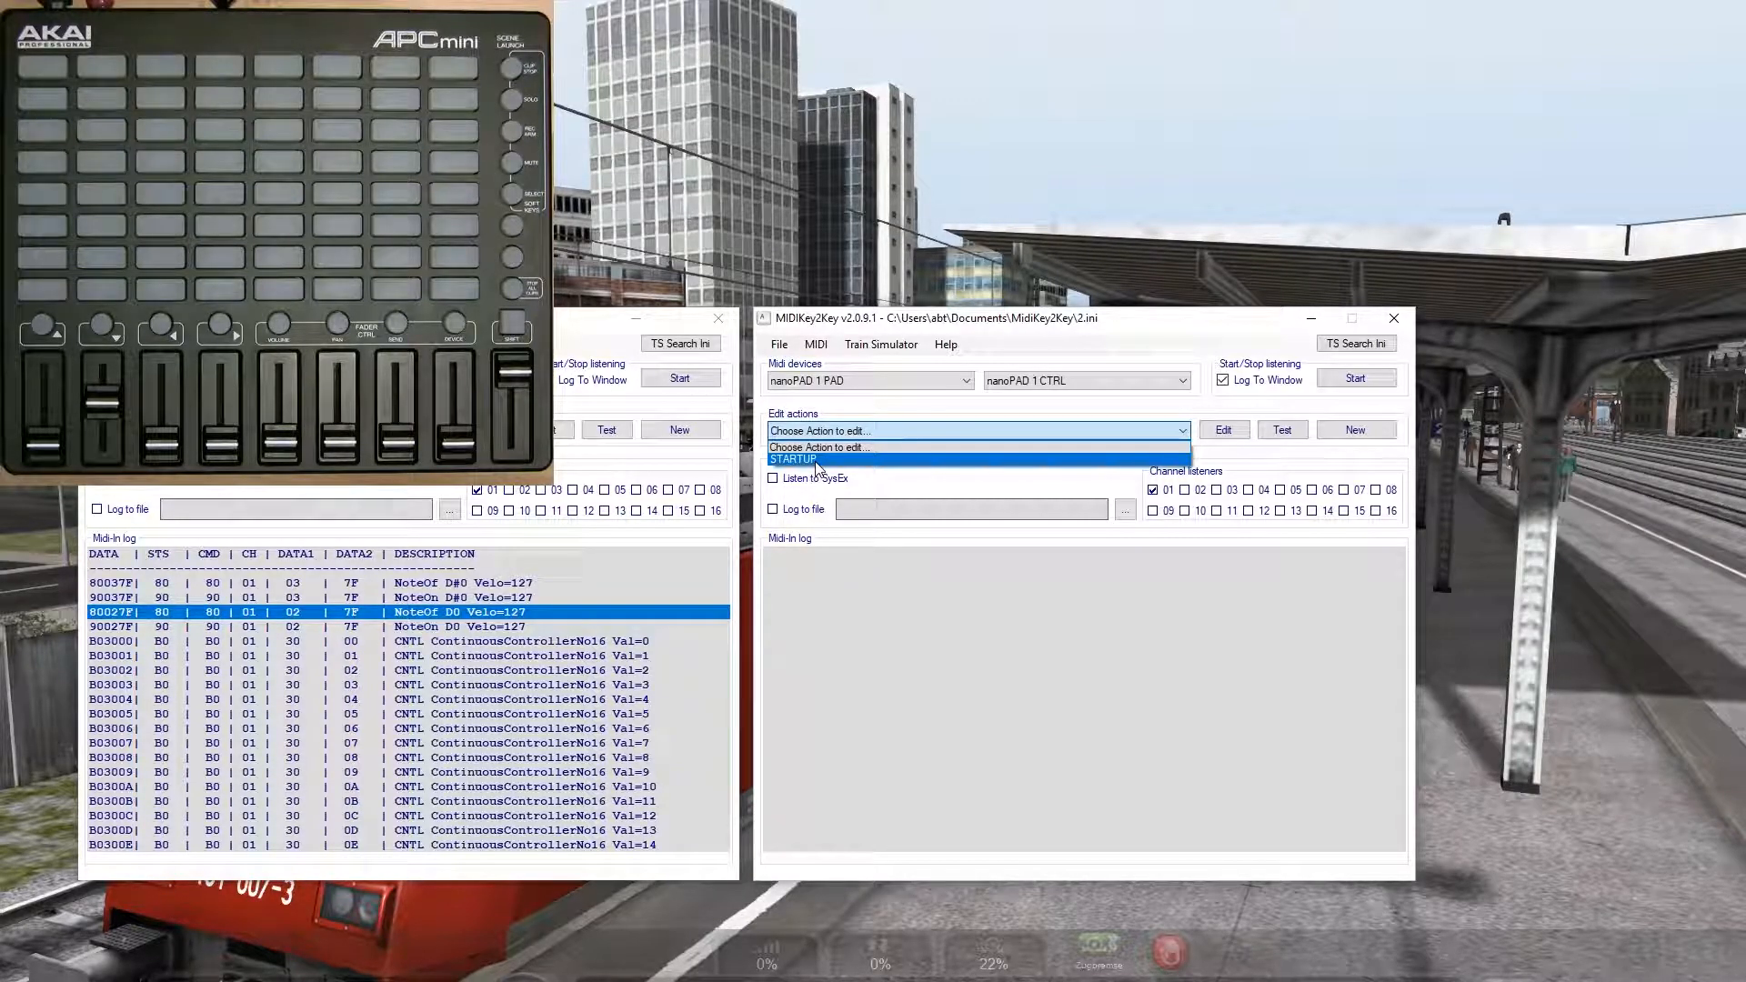
click(830, 413)
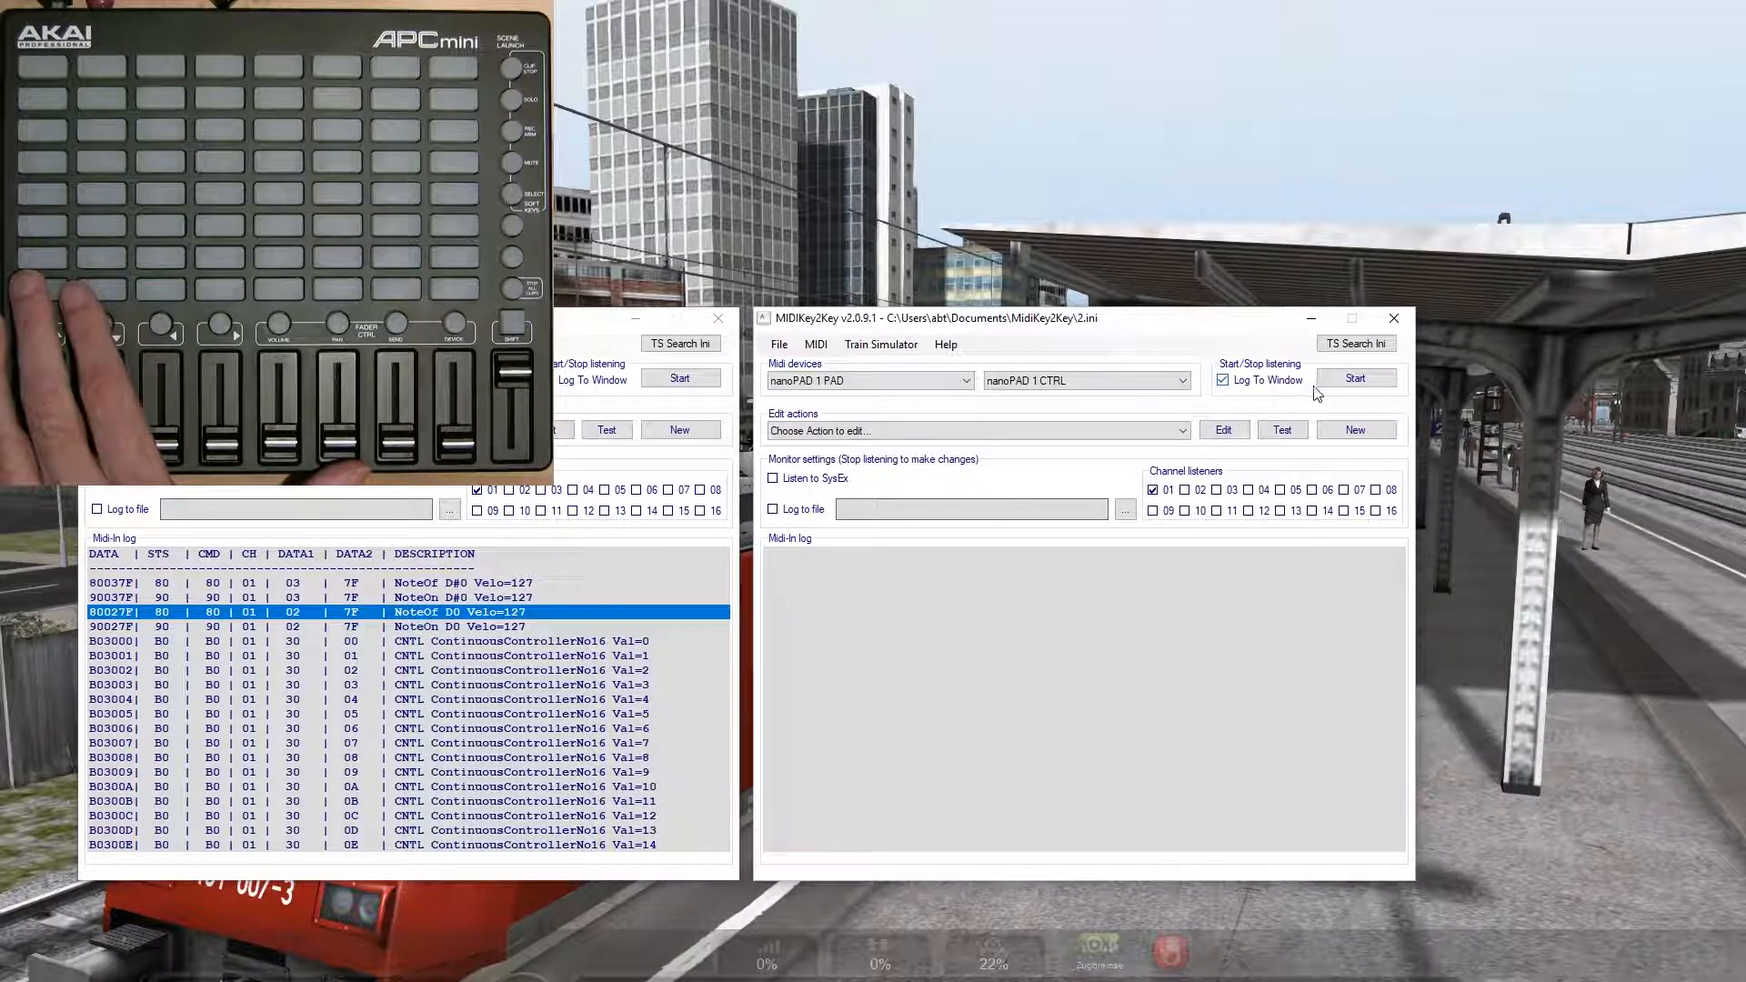
Step: Start listening on the nanoPAD and assign the number key 1 (D1) to the logged NoteOn C4 event
click(1356, 377)
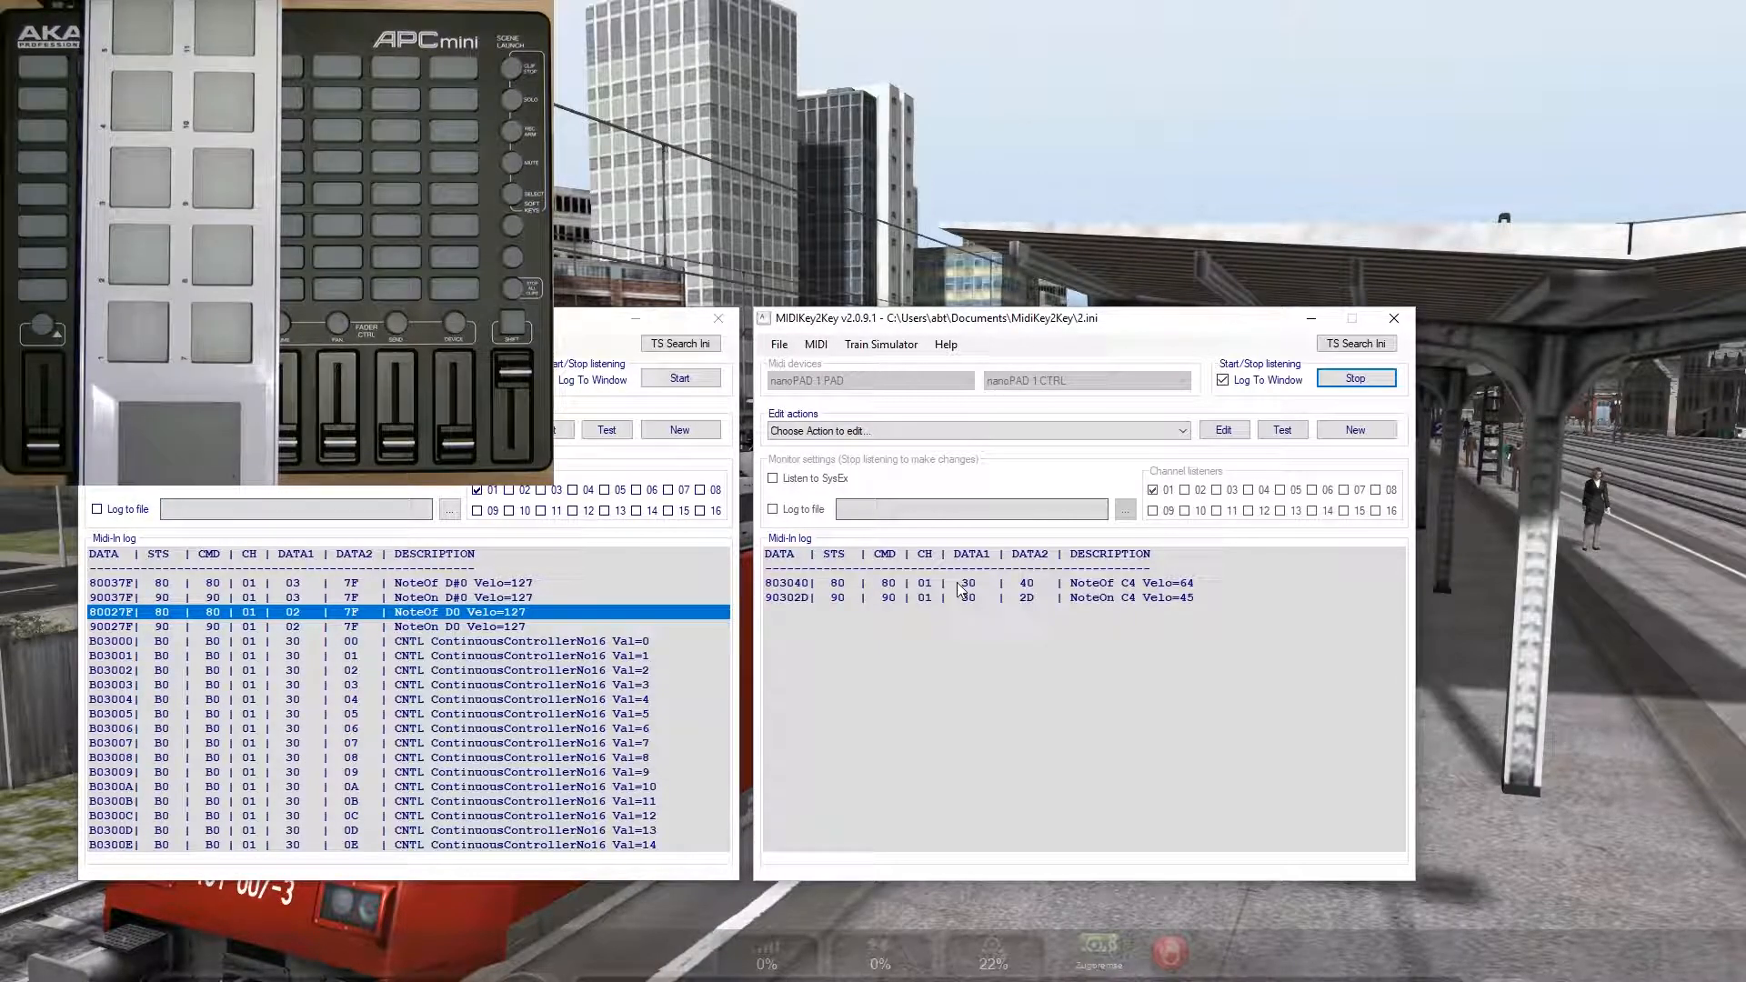
click(950, 600)
double_click(949, 600)
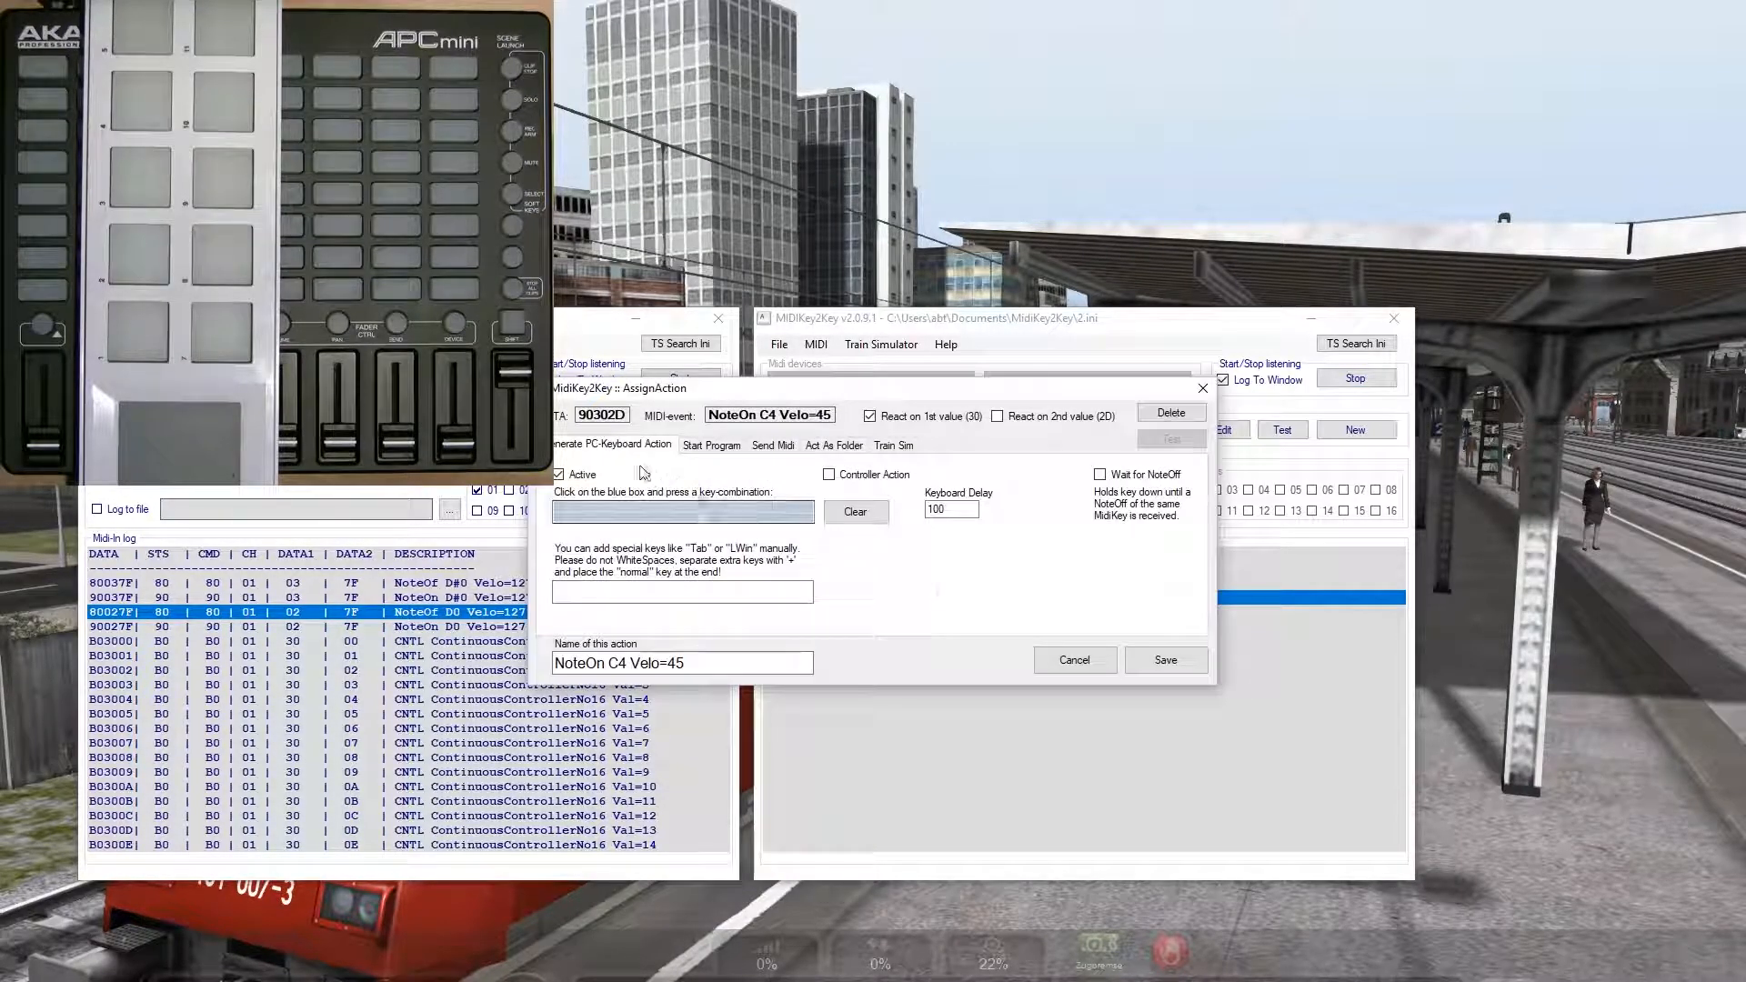
click(598, 516)
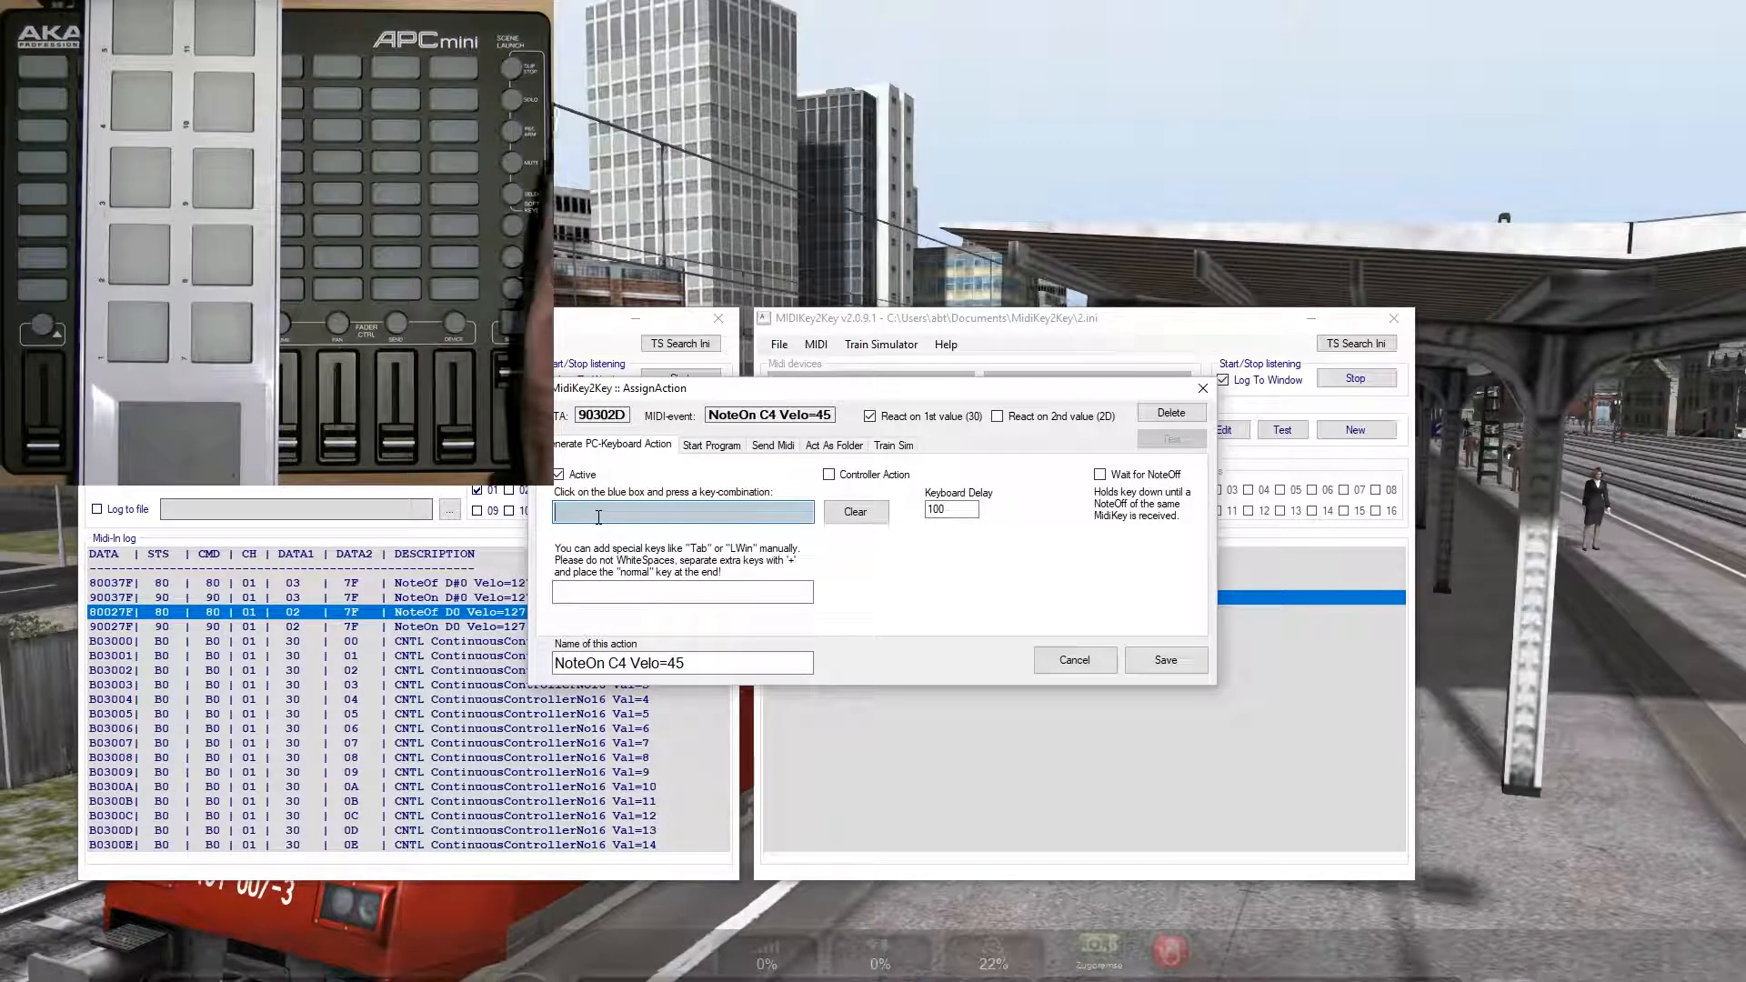
key(1)
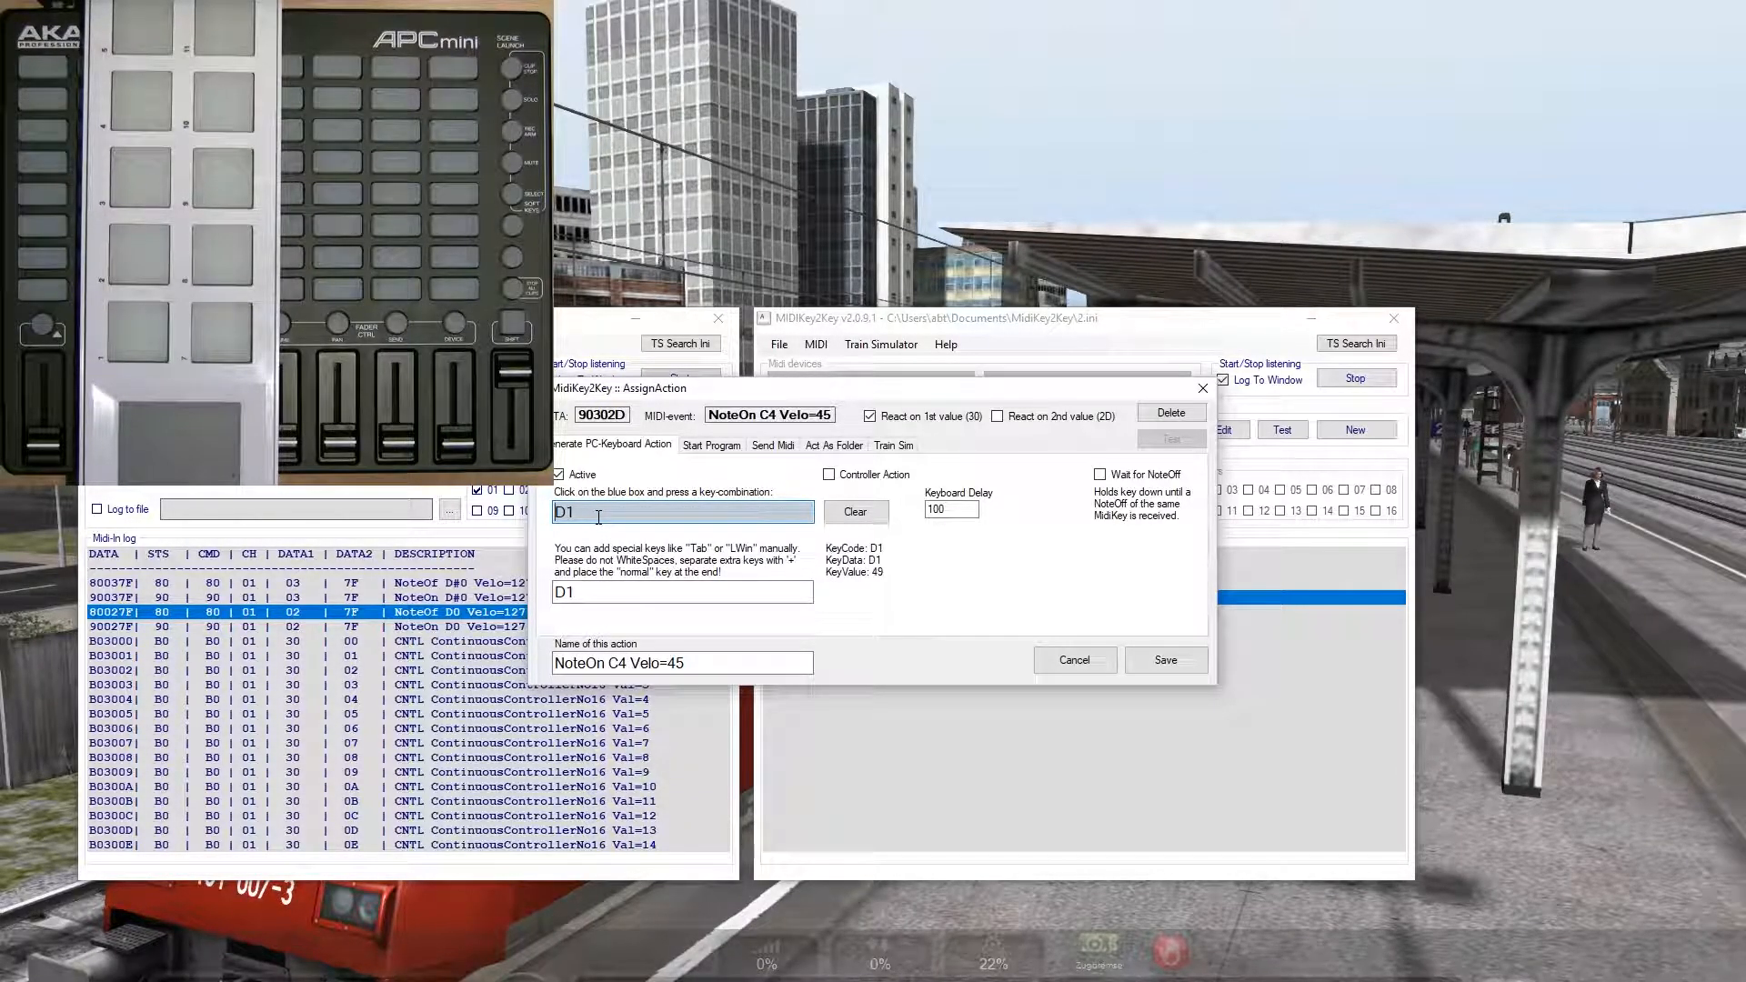
Step: Set the C4 action's keyboard delay to 150, enable Wait for NoteOff and save the action
double_click(948, 511)
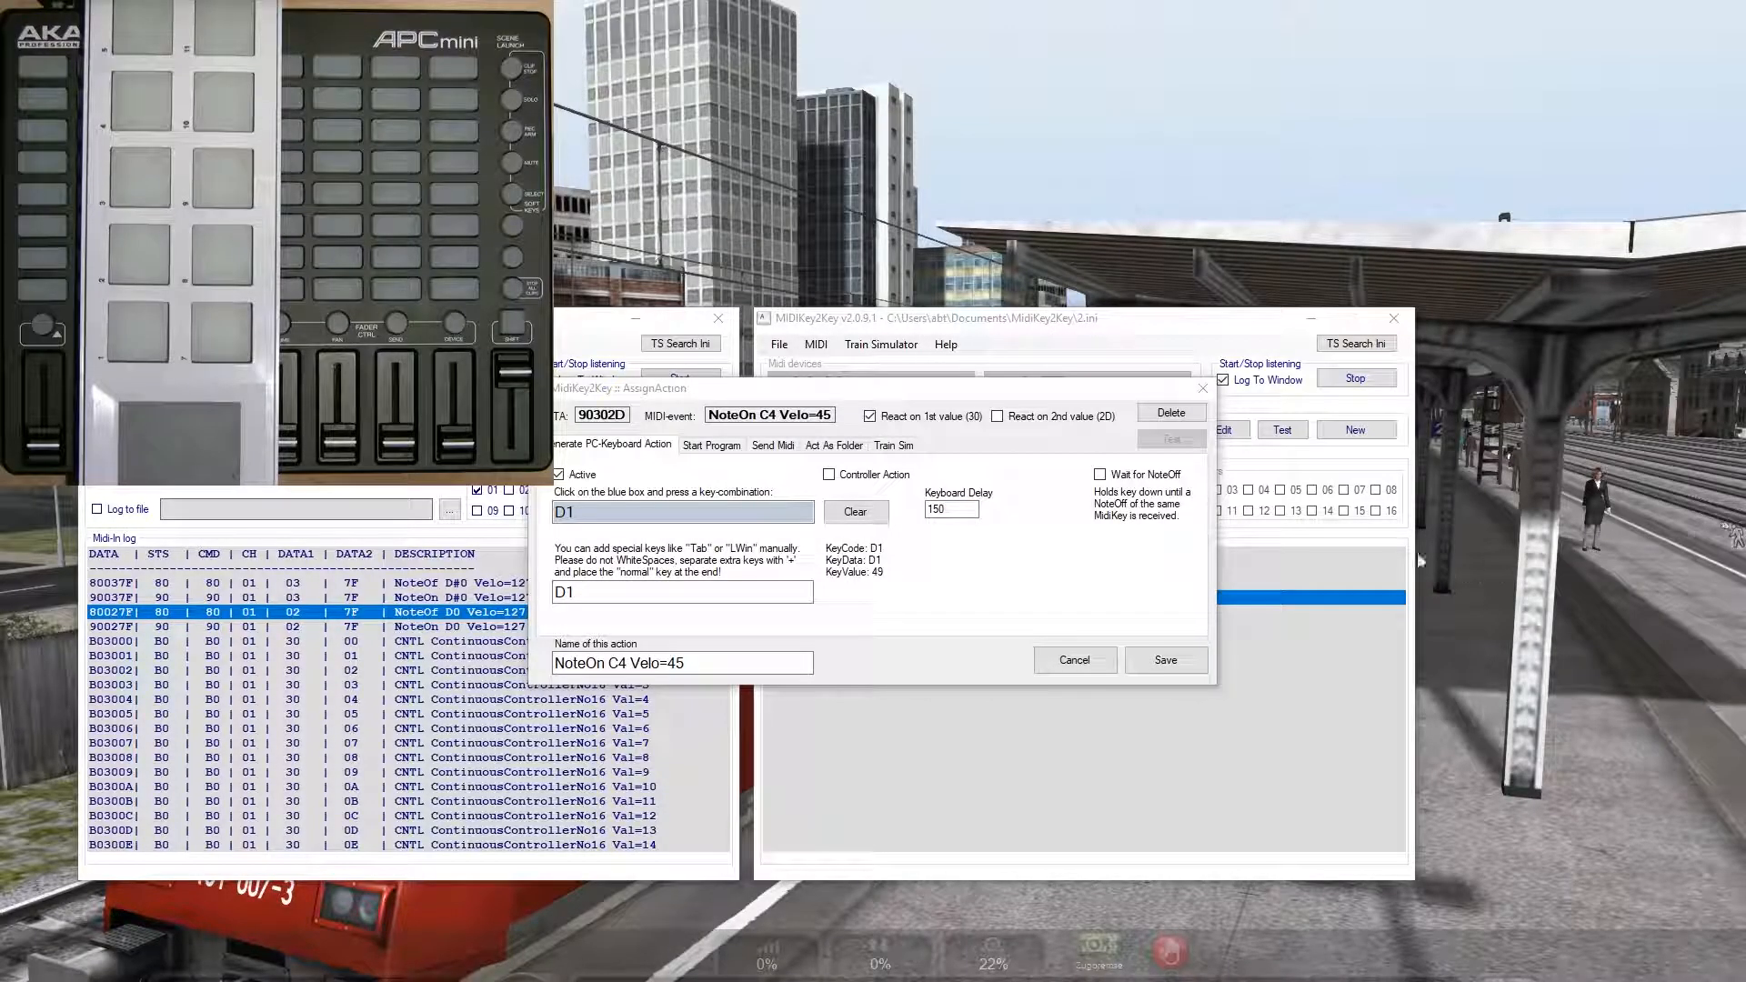
drag(949, 514, 914, 517)
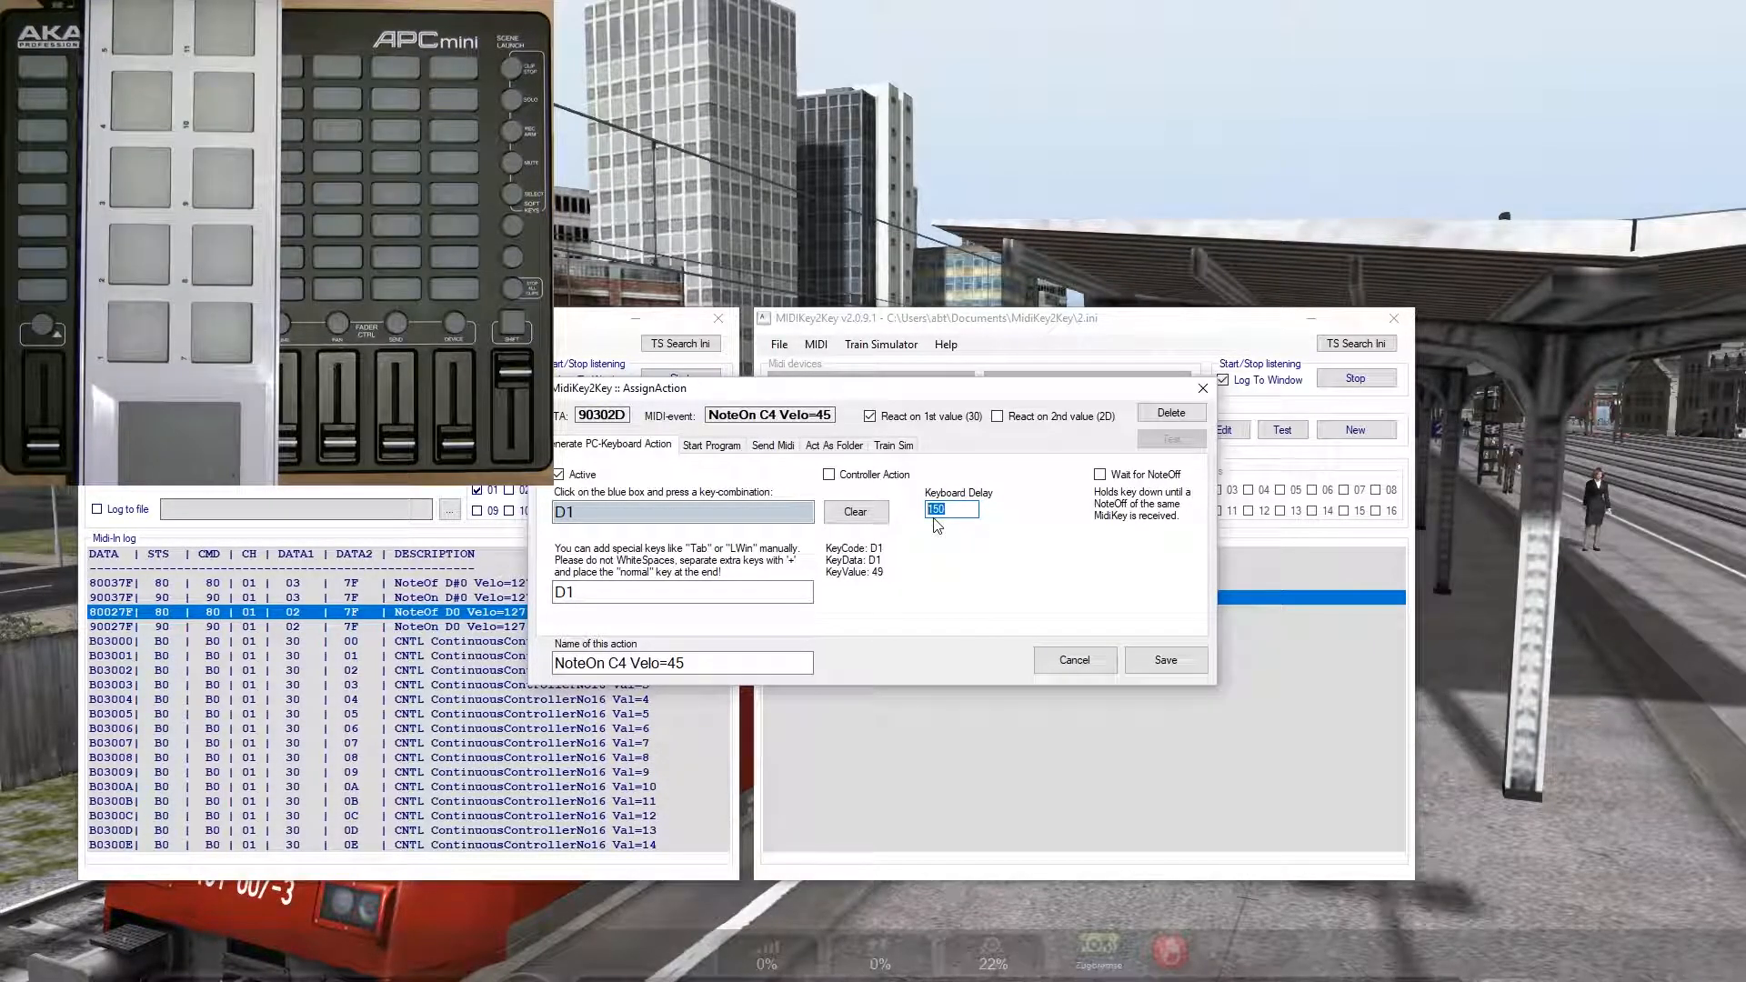
click(1101, 475)
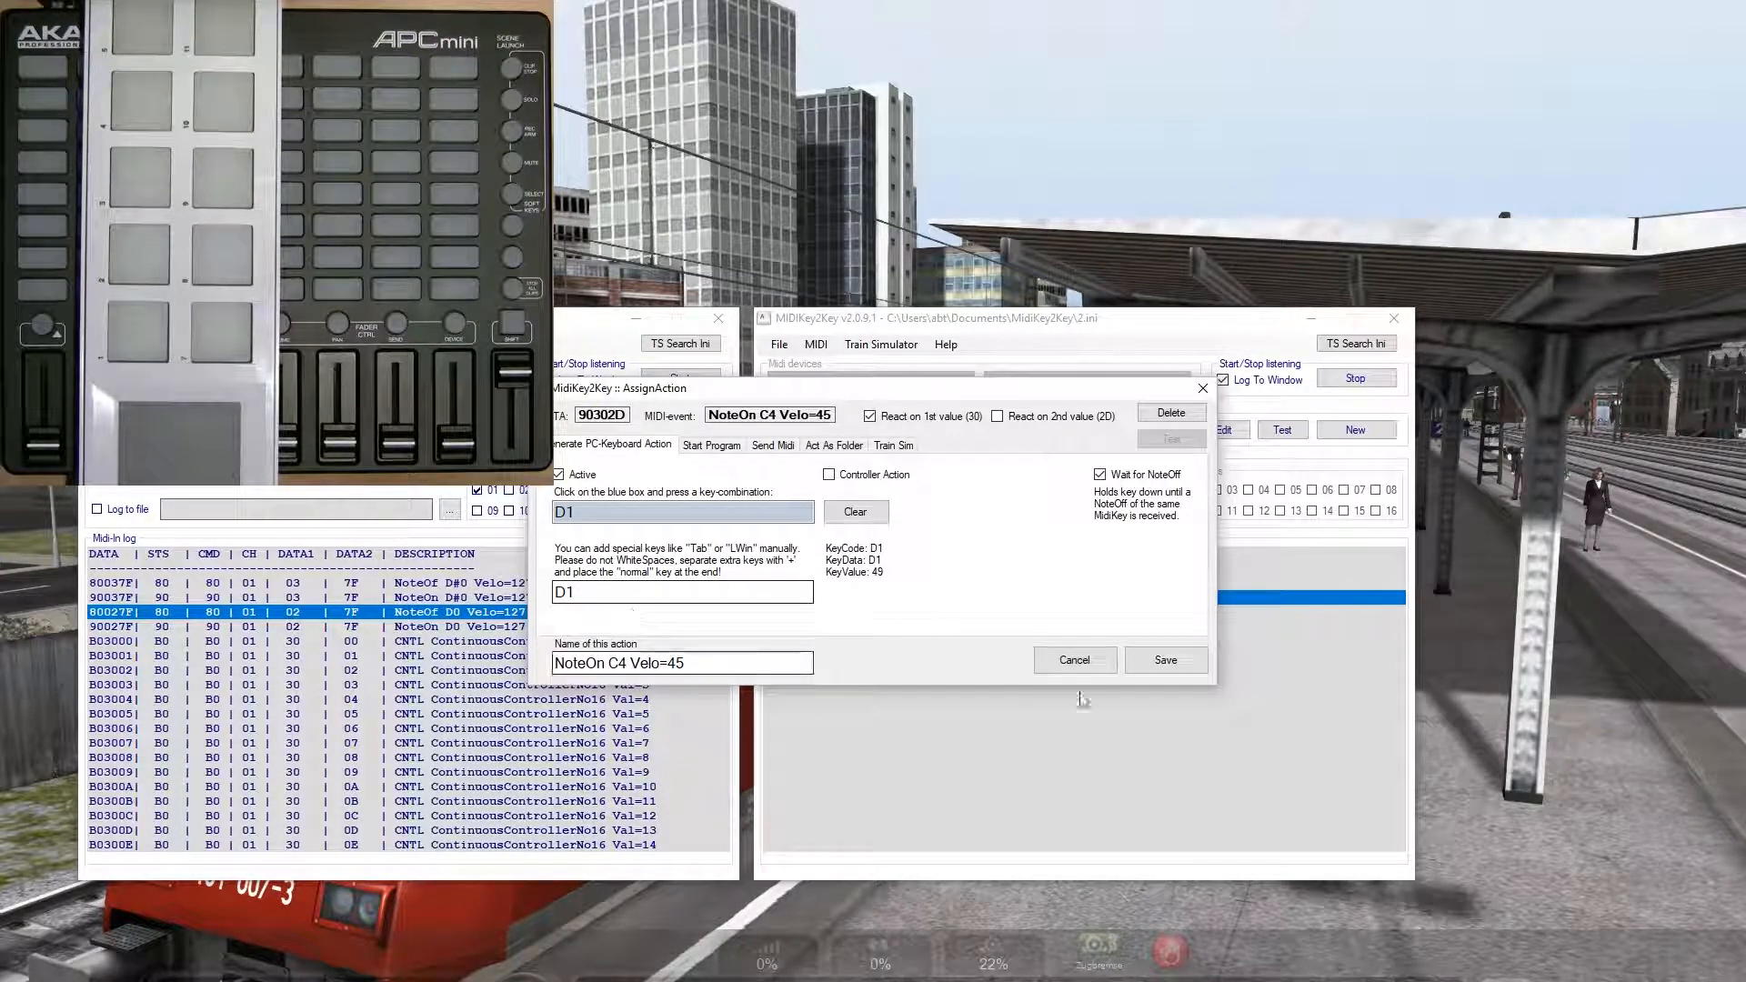
click(1165, 661)
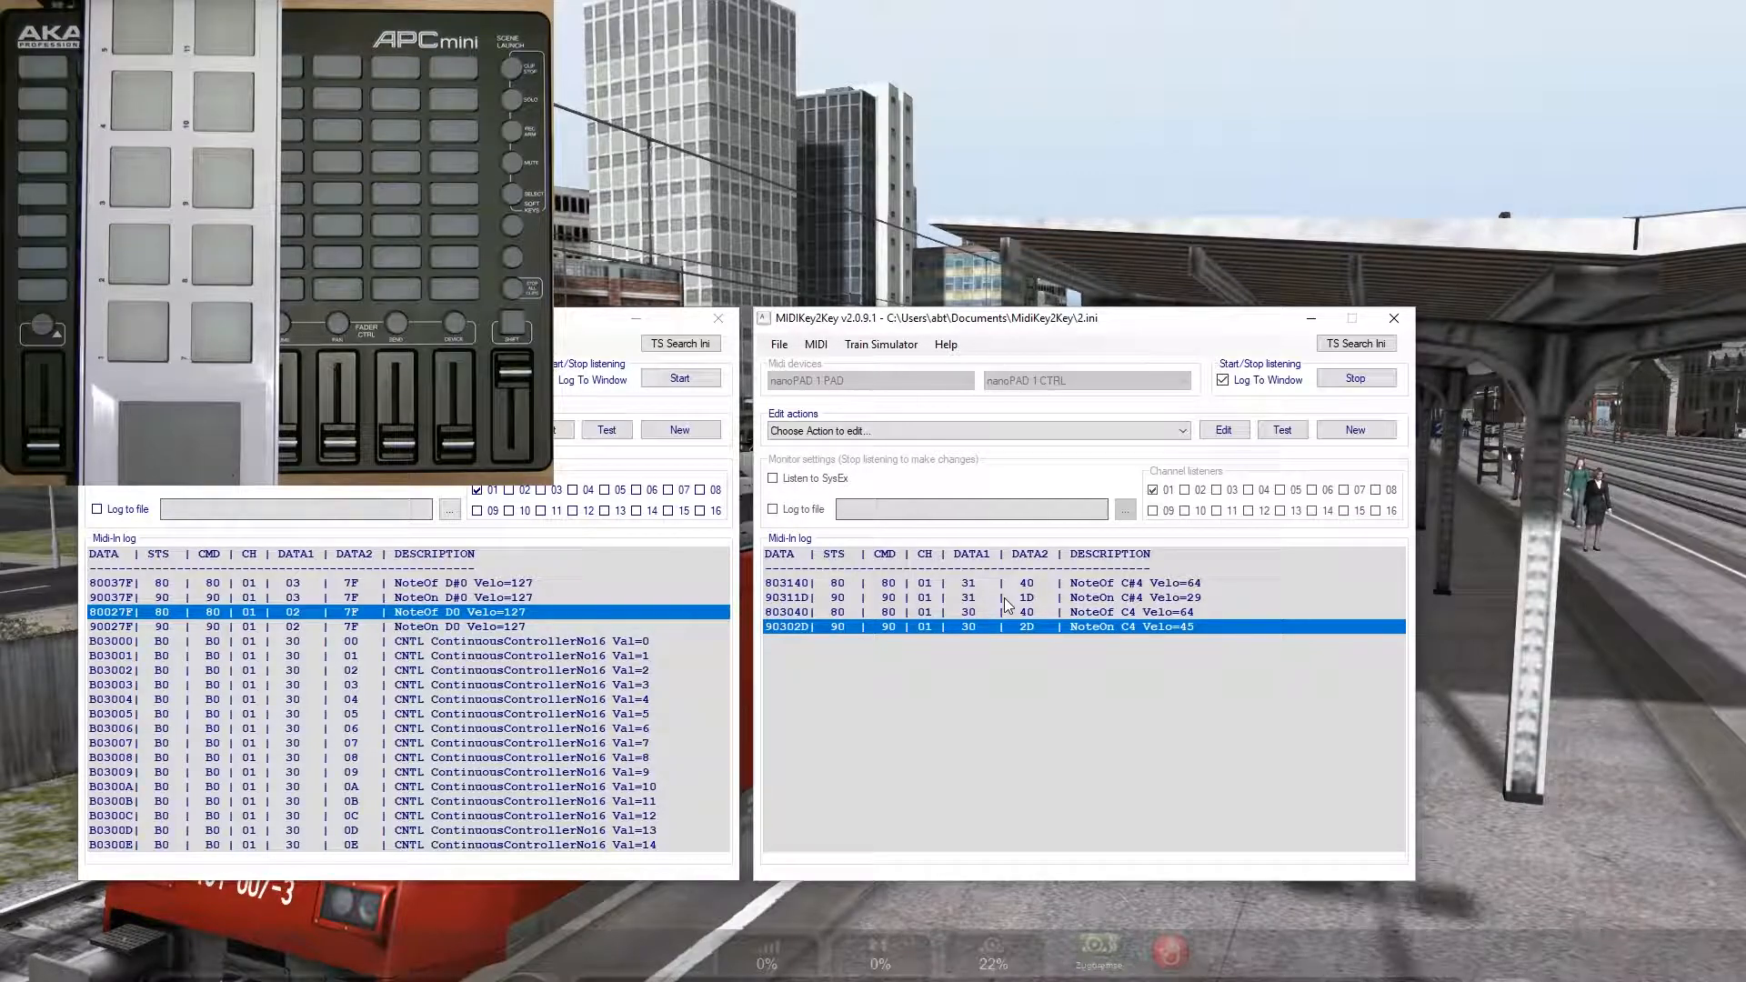
Step: Assign the number key 2 (D2) with Wait for NoteOff to the NoteOn C#4 event and save the action
double_click(1010, 599)
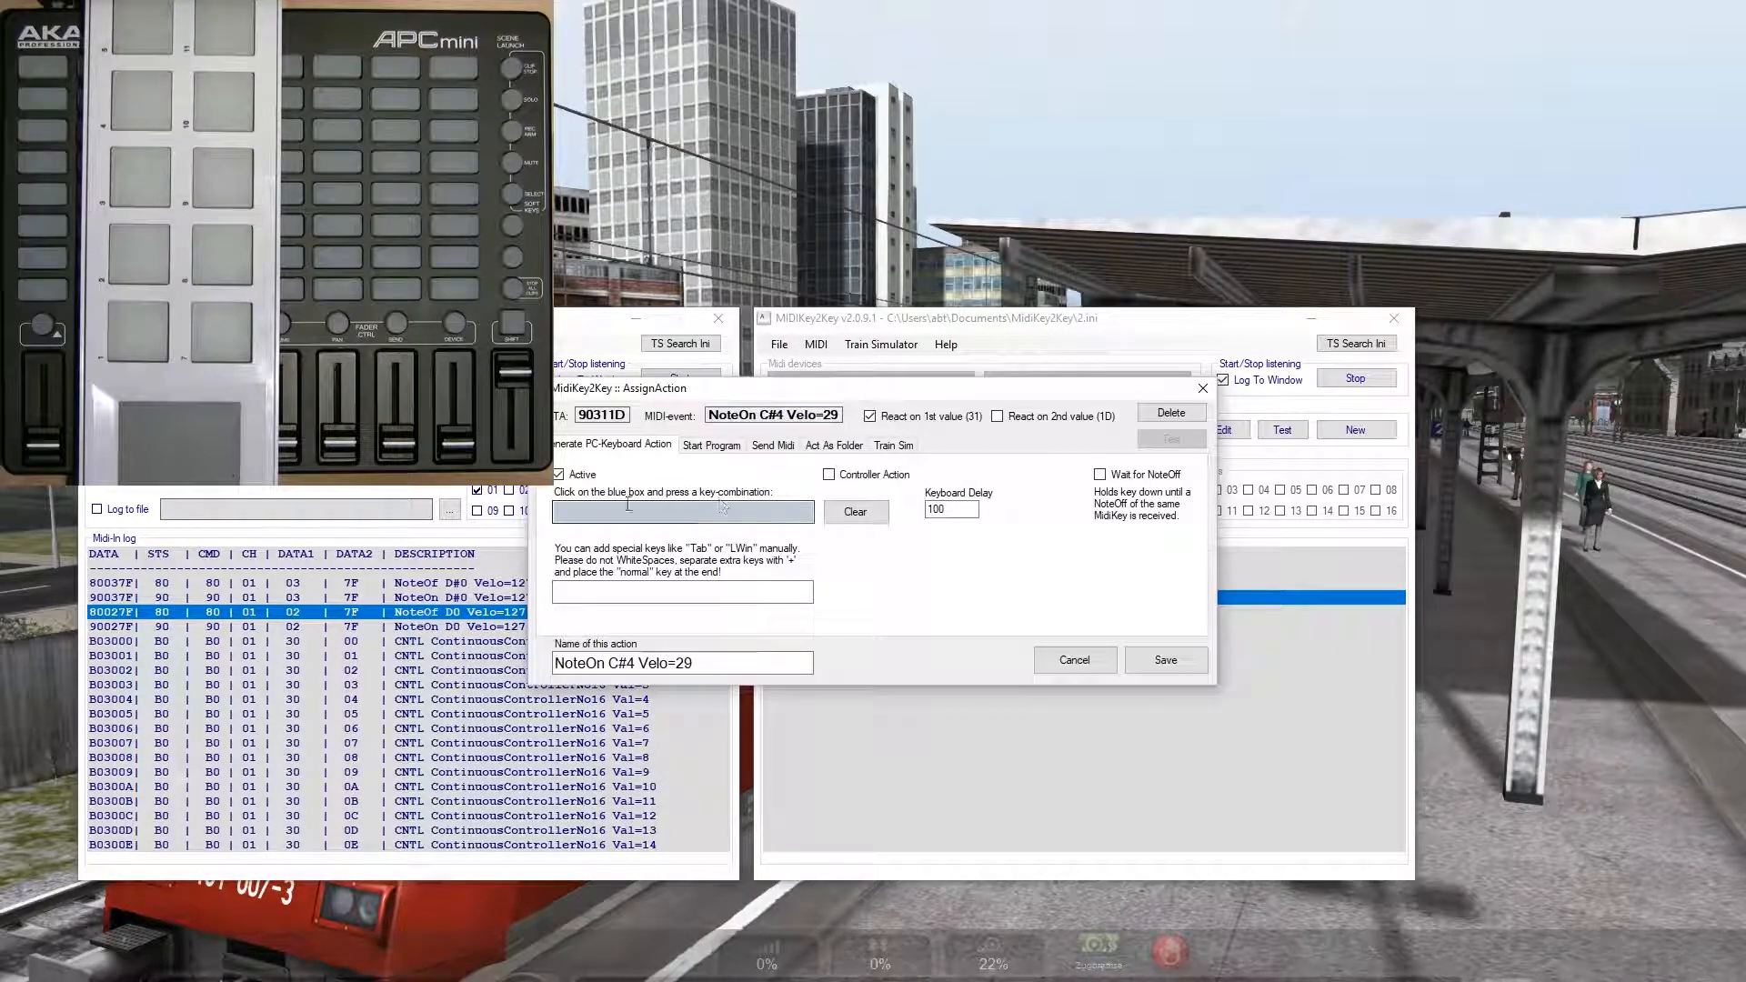
click(591, 511)
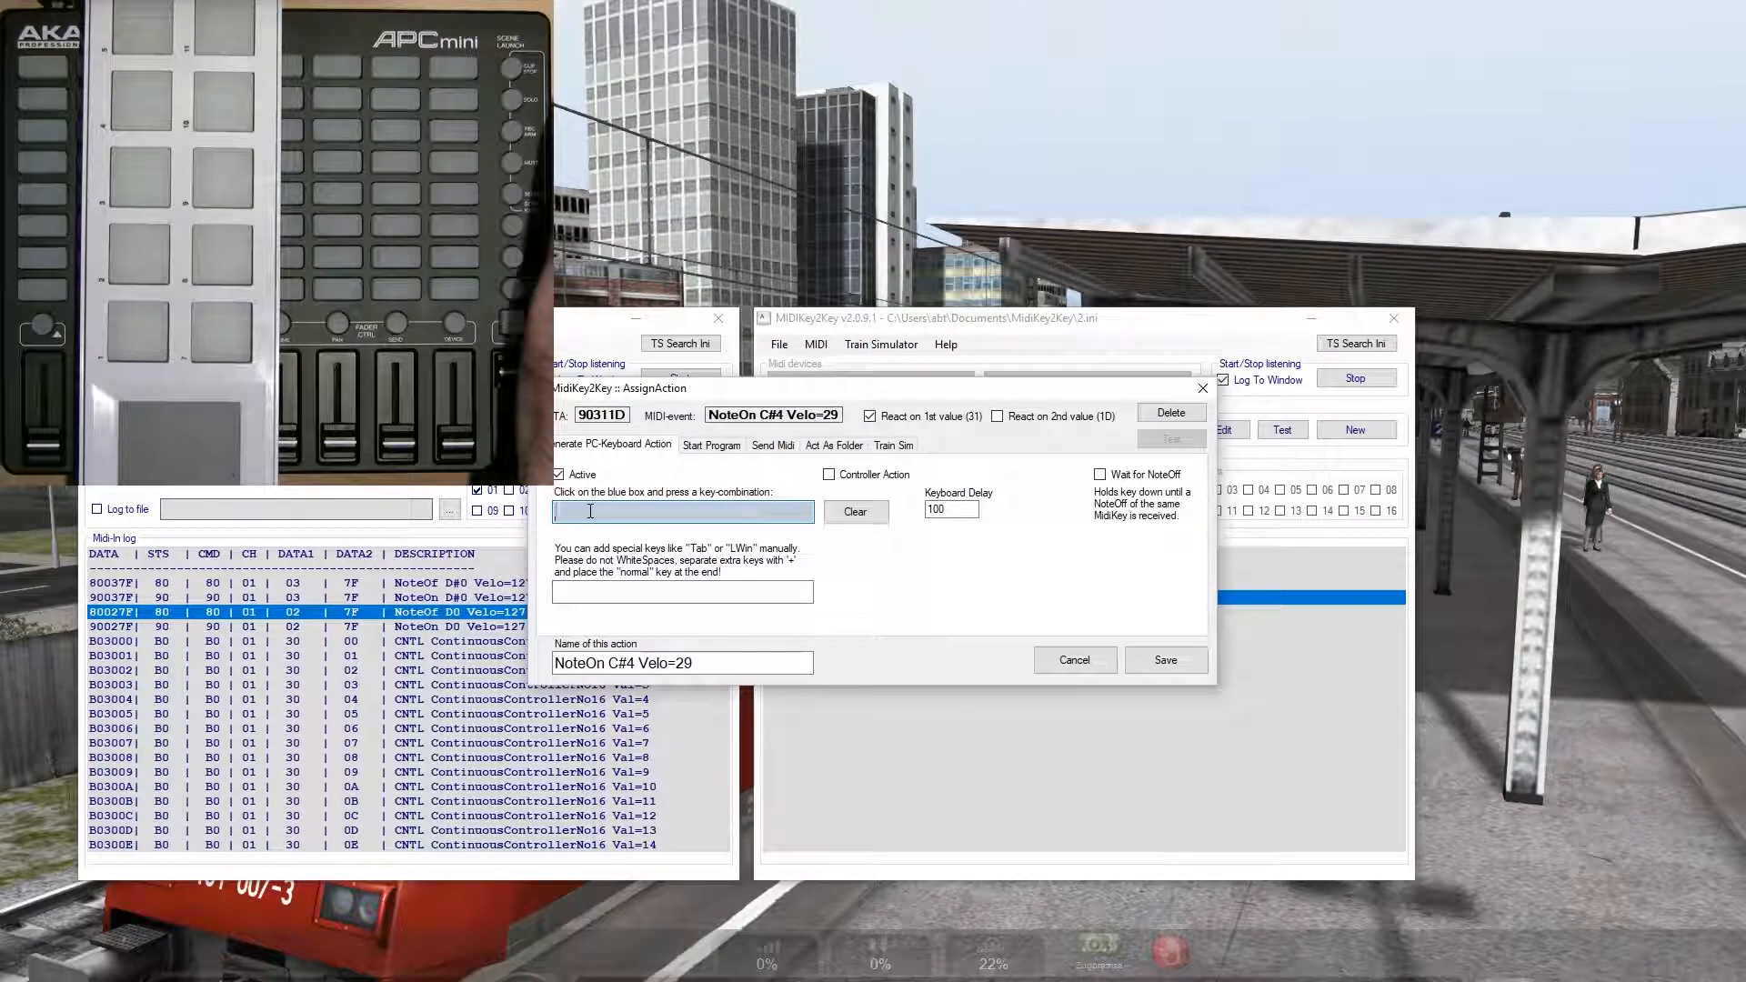
key(2)
click(1099, 474)
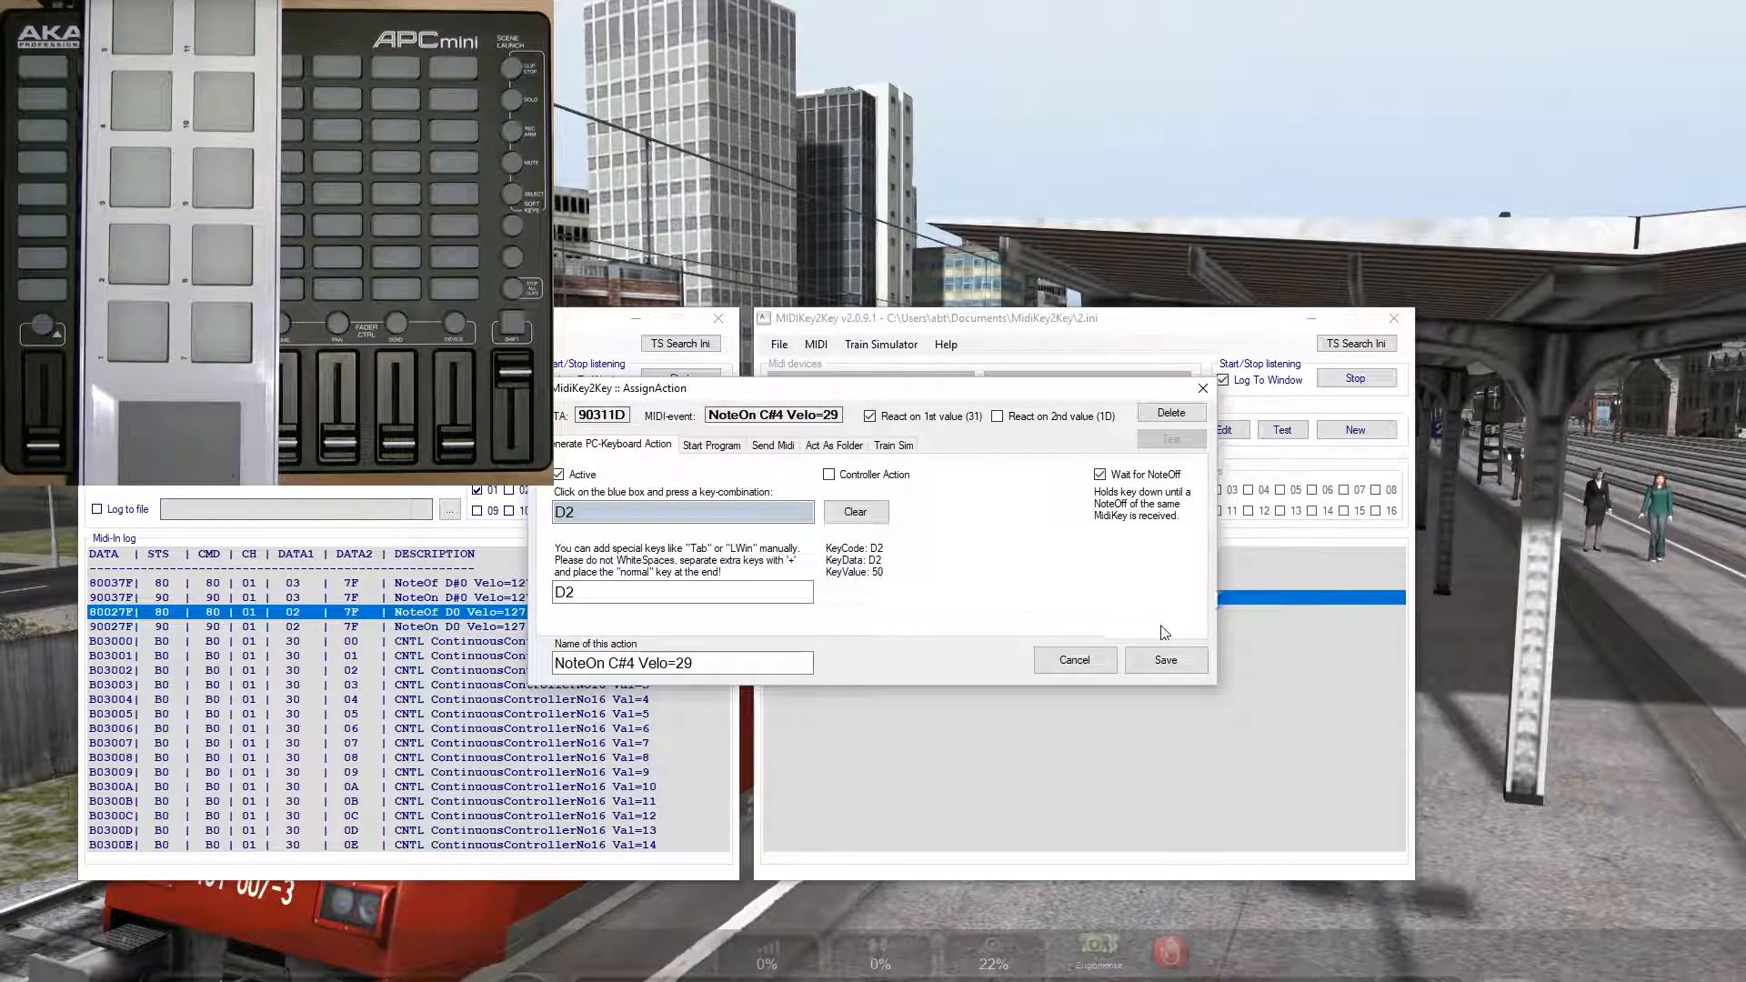
click(1168, 661)
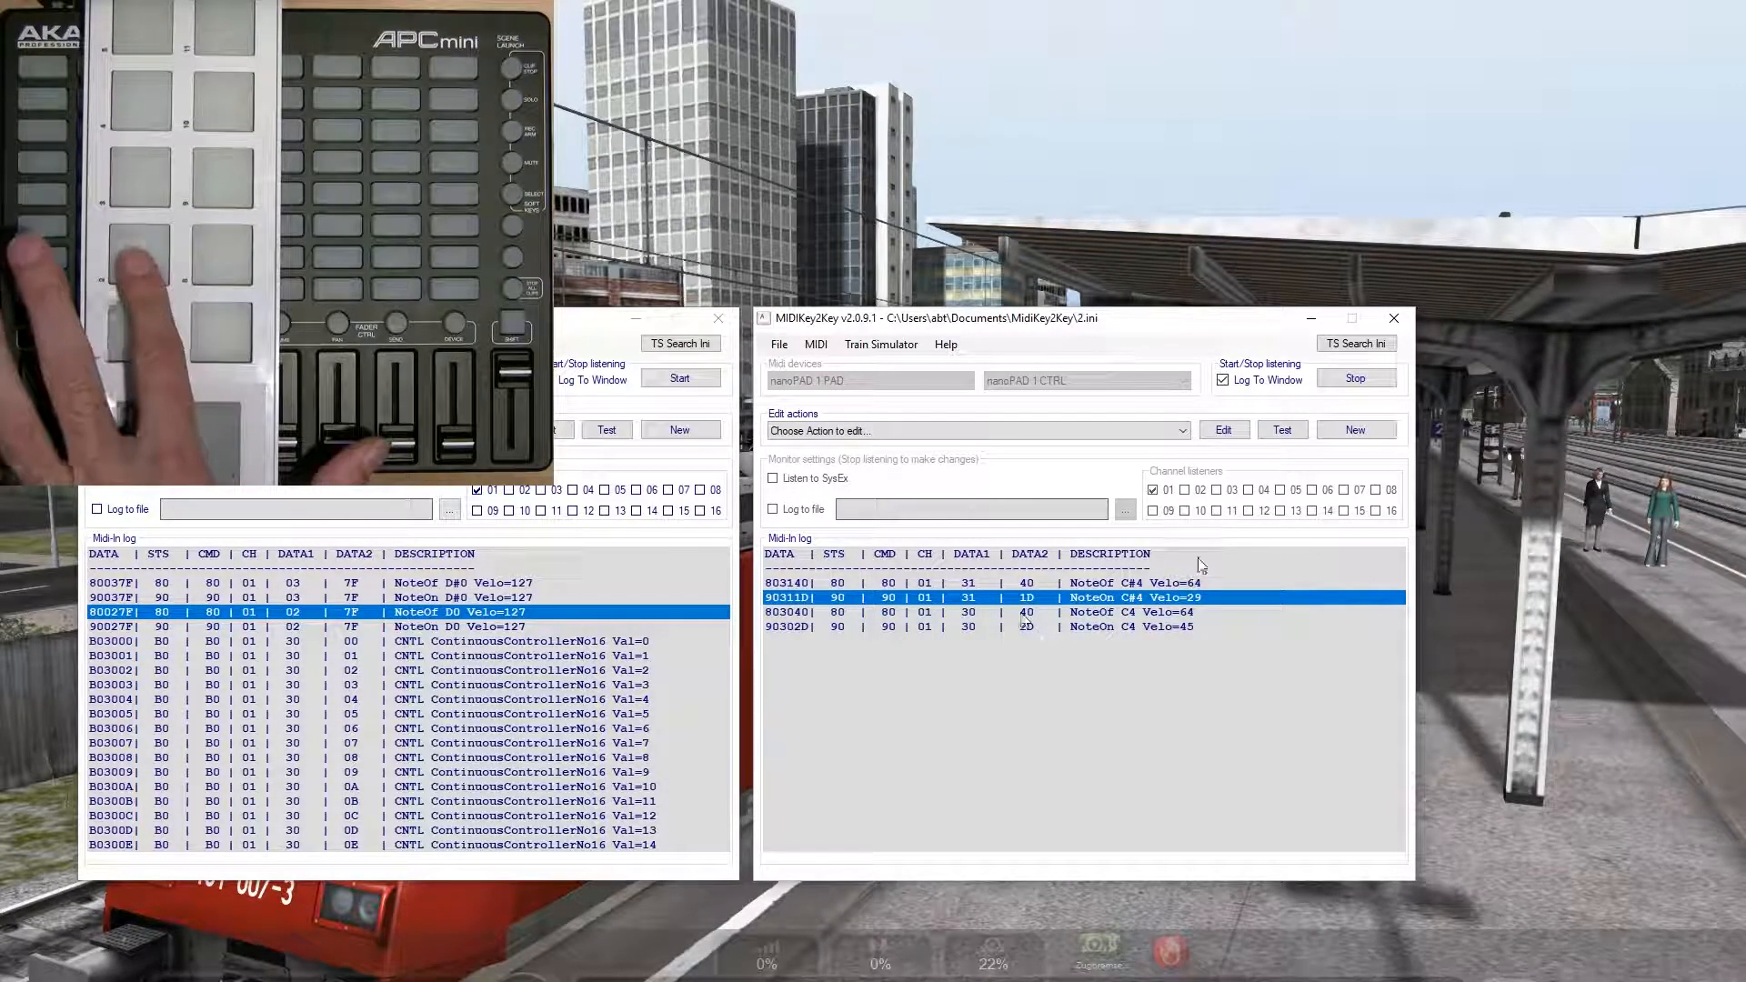
Step: Switch to Train Simulator and test the keys 1 and 2 by alternating between the cab and exterior views
click(945, 242)
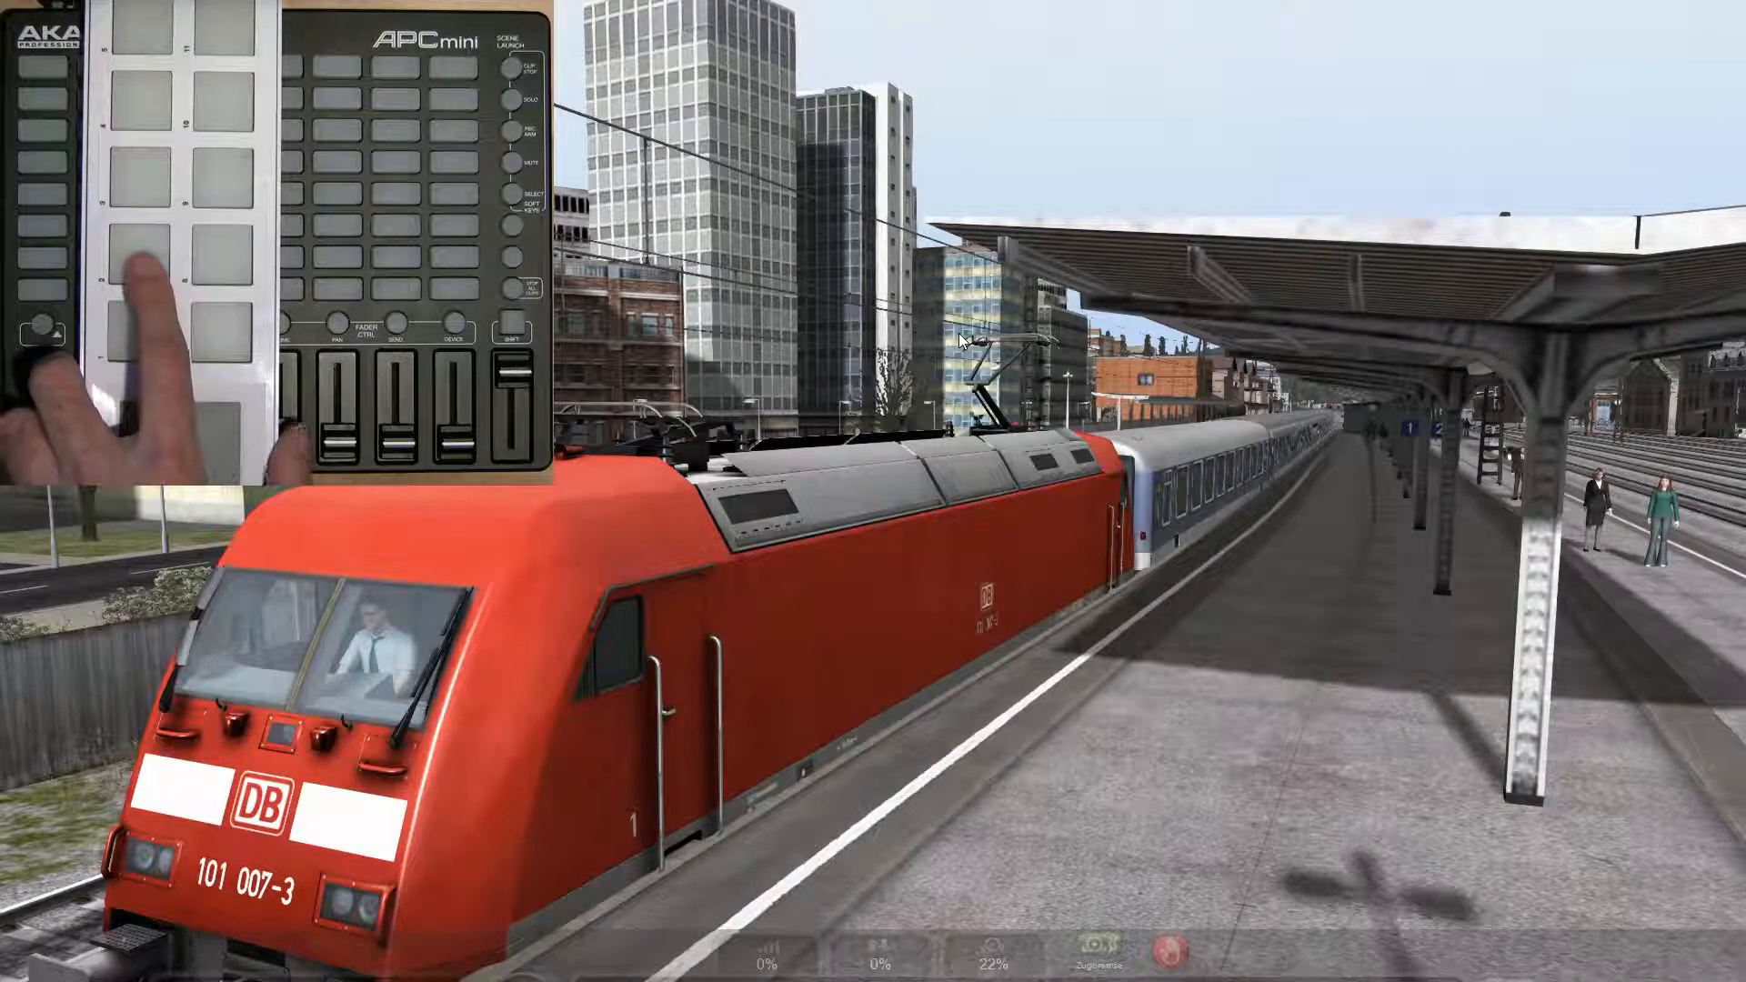
key(1)
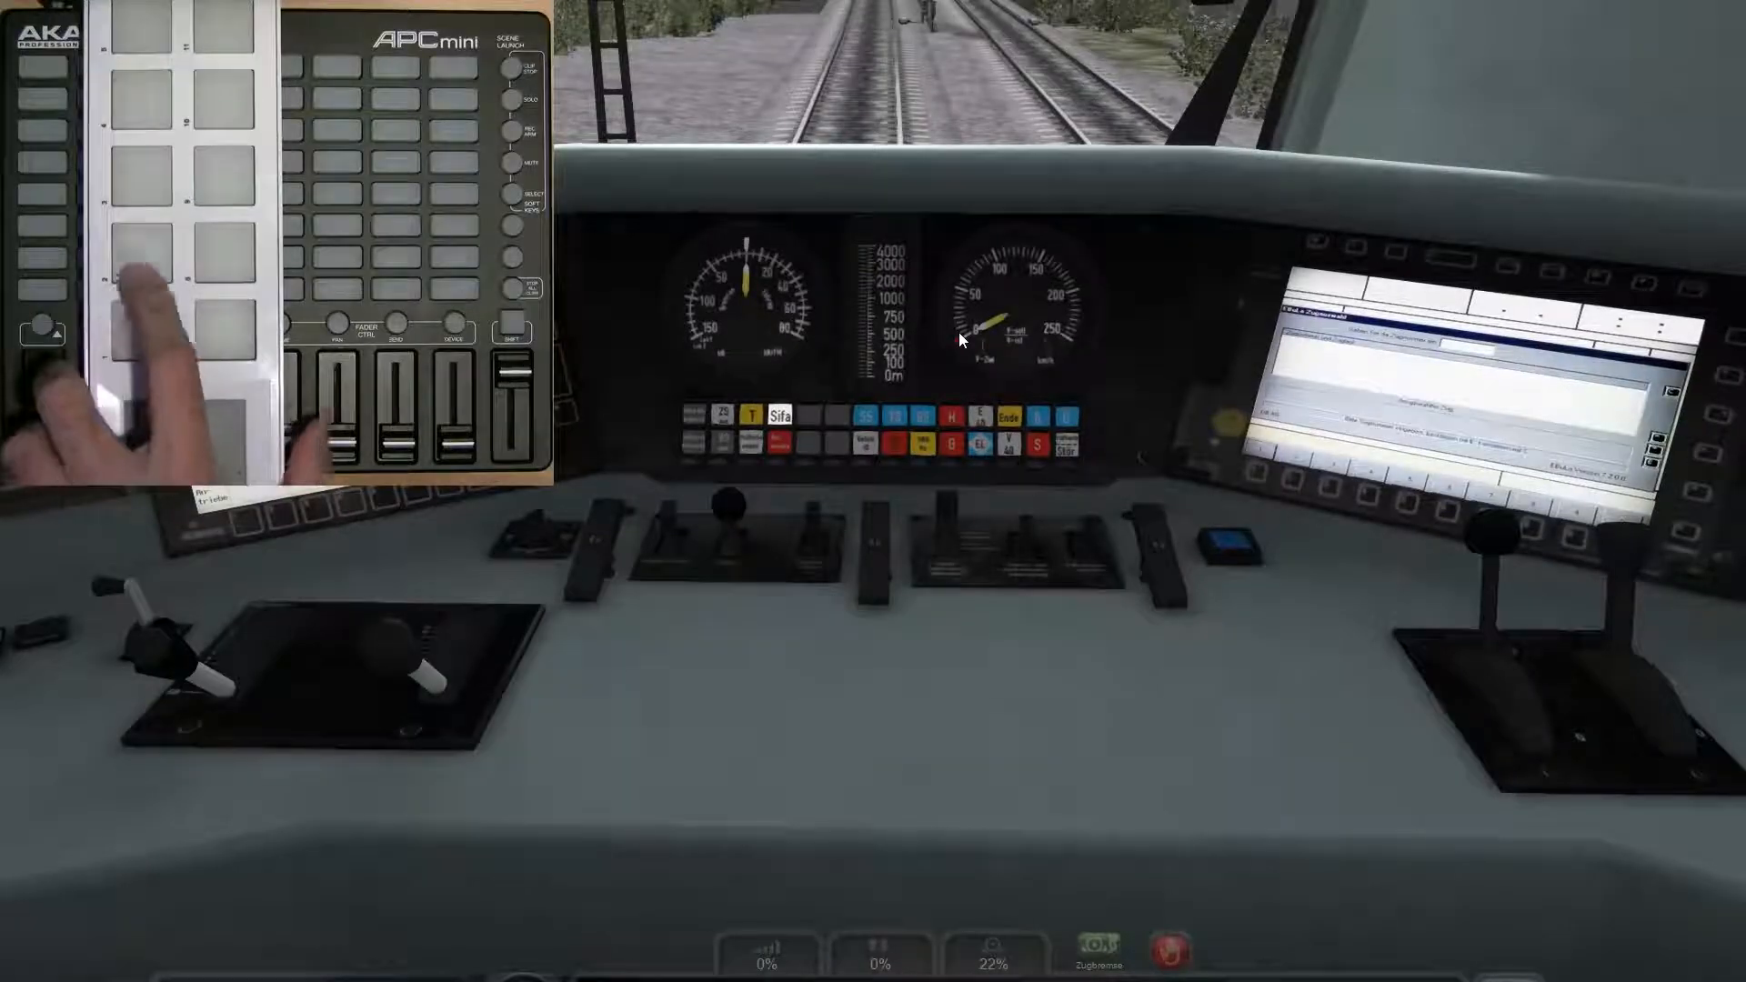
key(2)
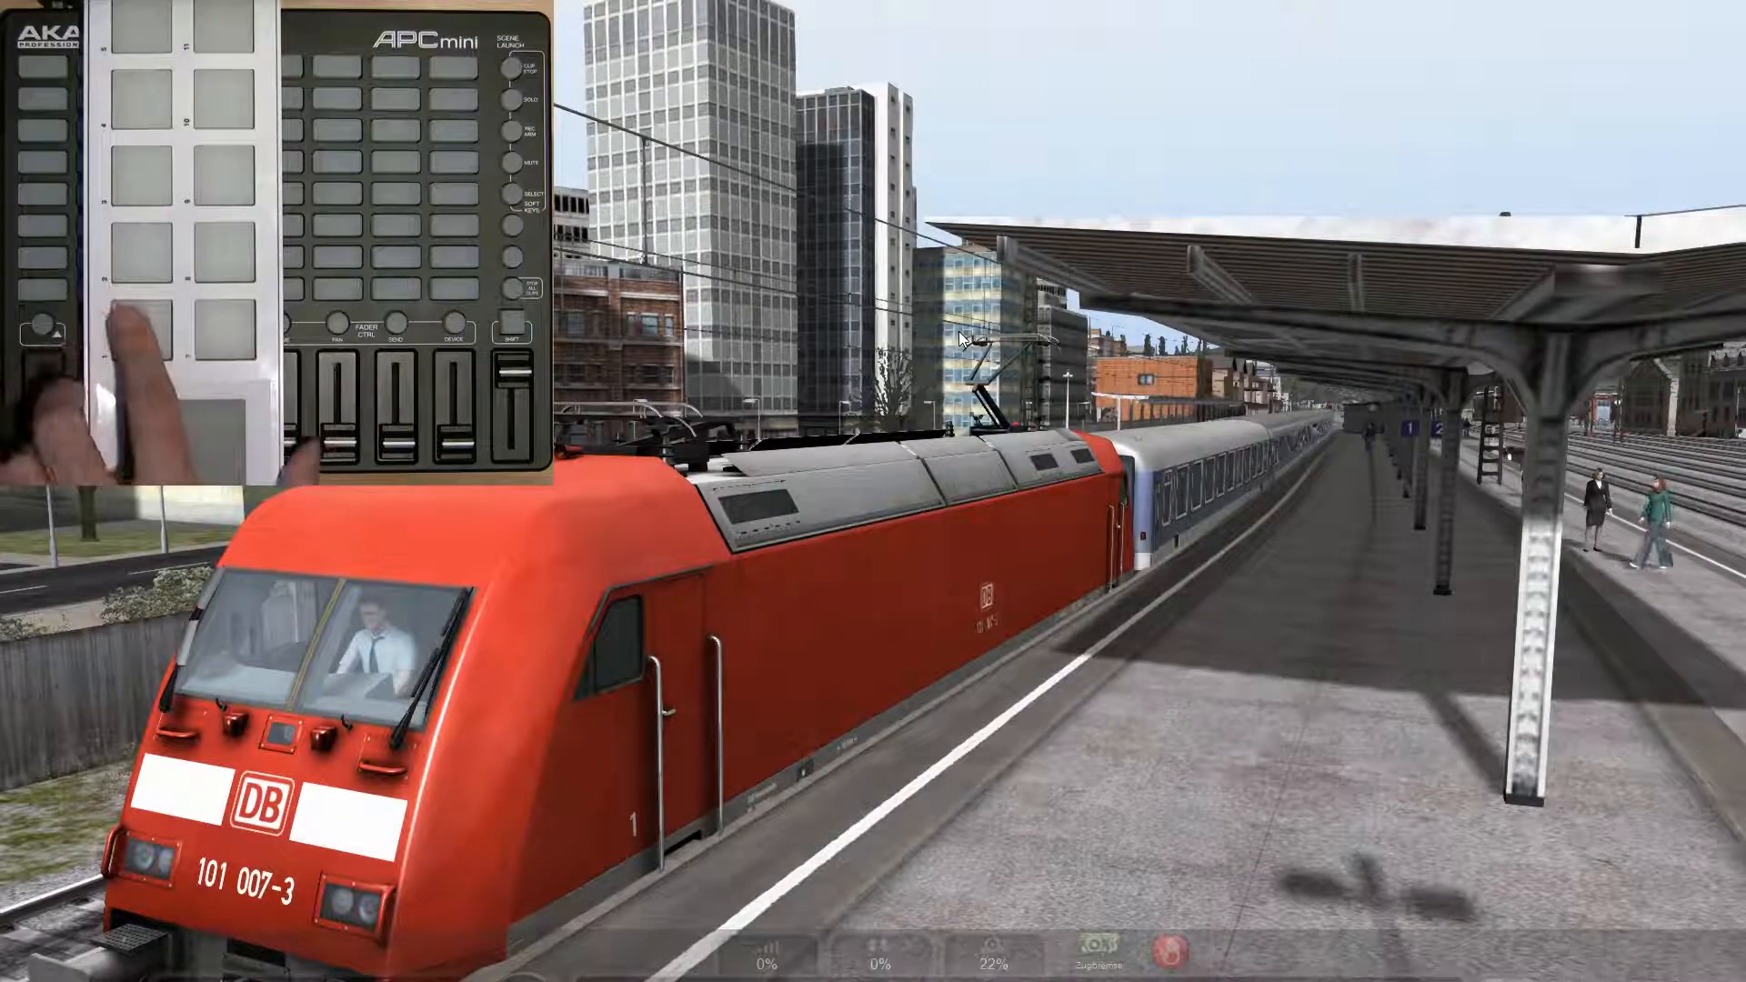
key(1)
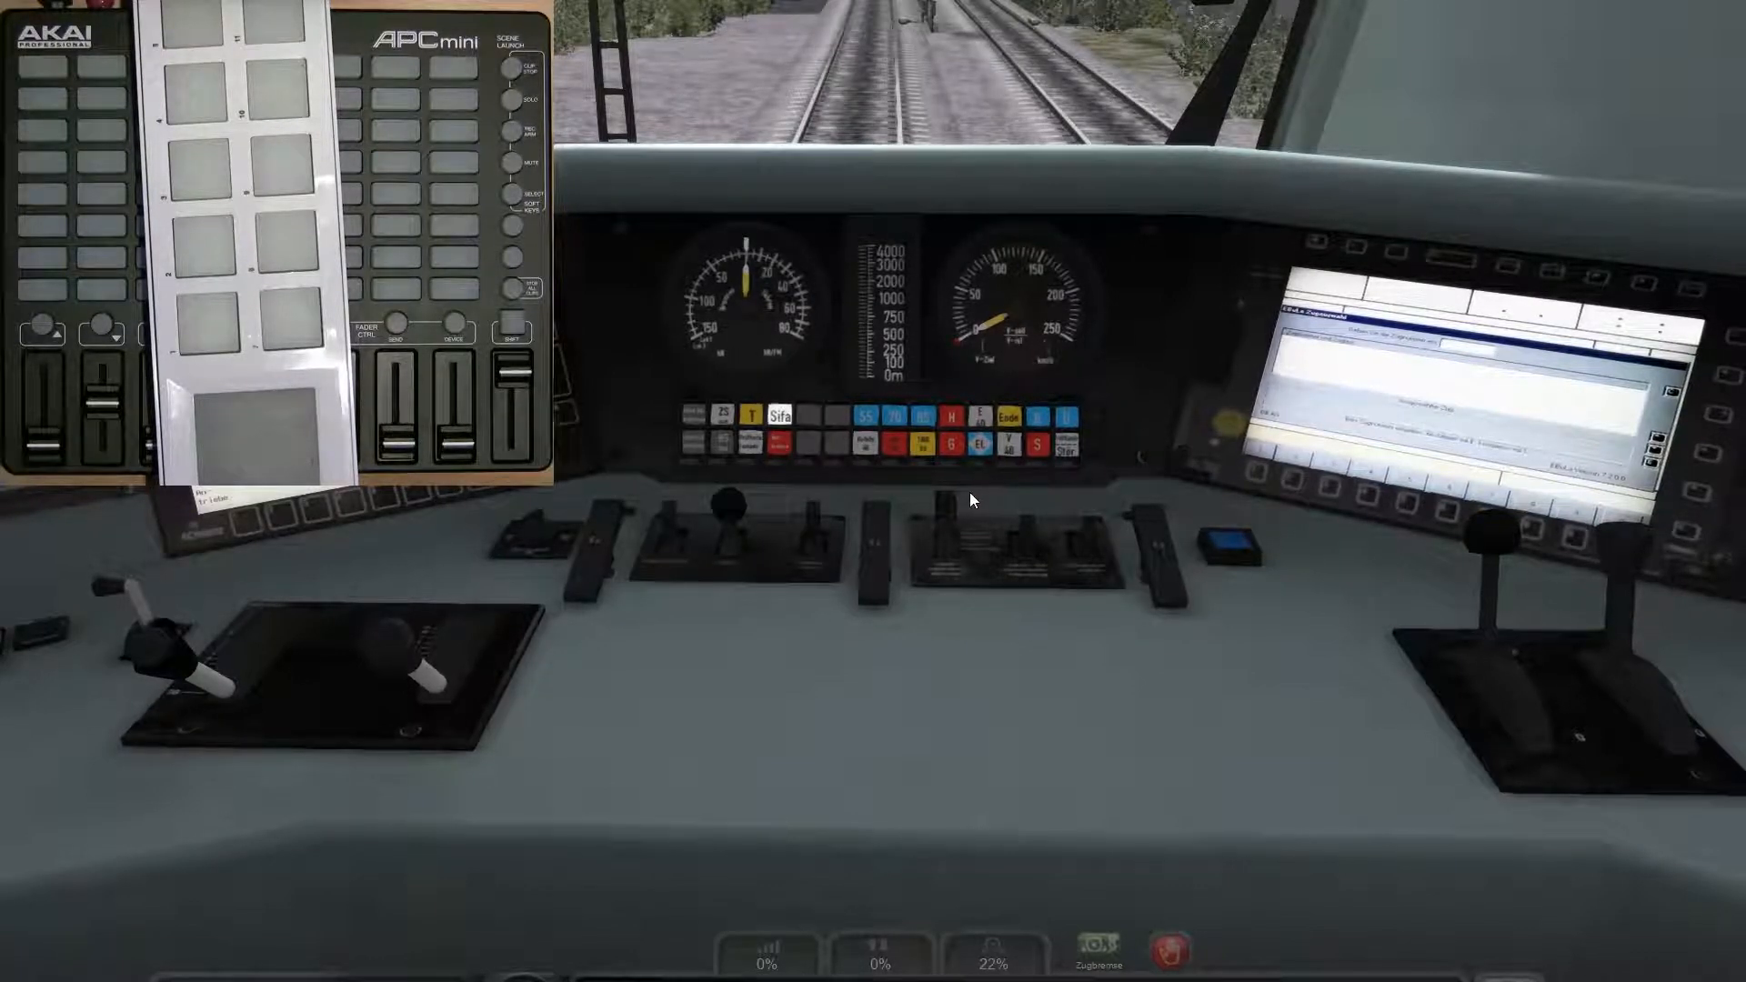
Step: Switch back to the APC MINI instance of MIDIKey2Key and start listening on that device
key(alt+Tab)
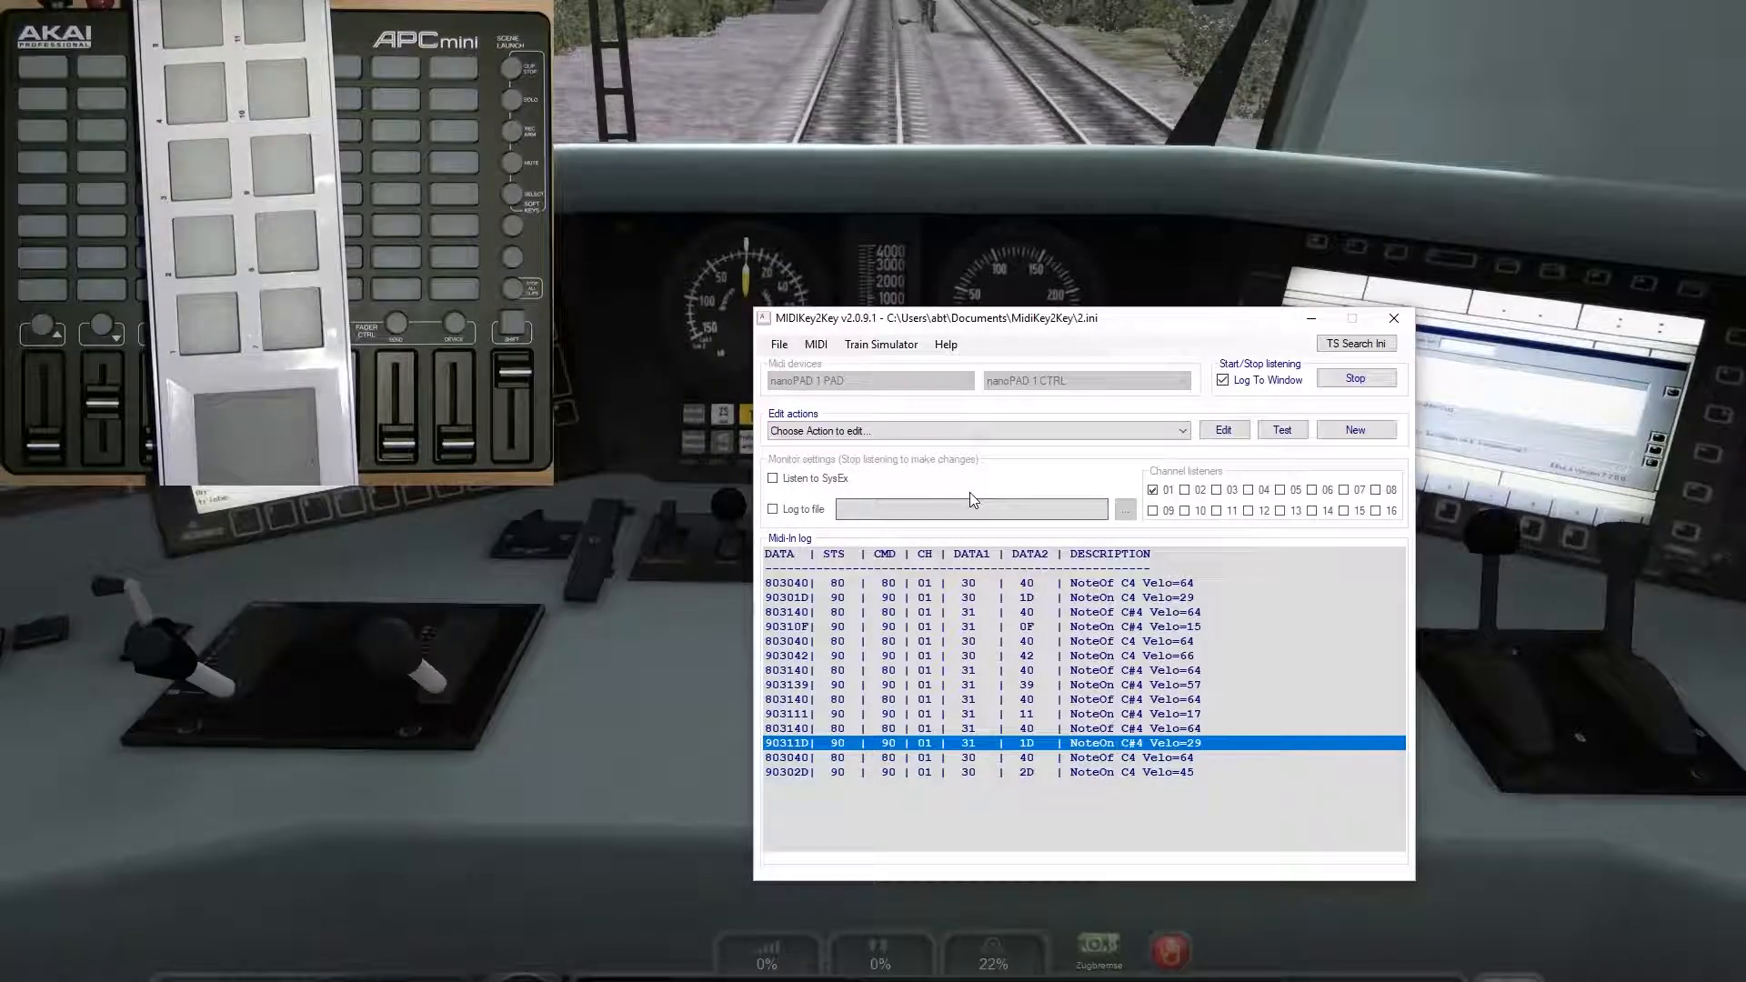
key(alt+Tab)
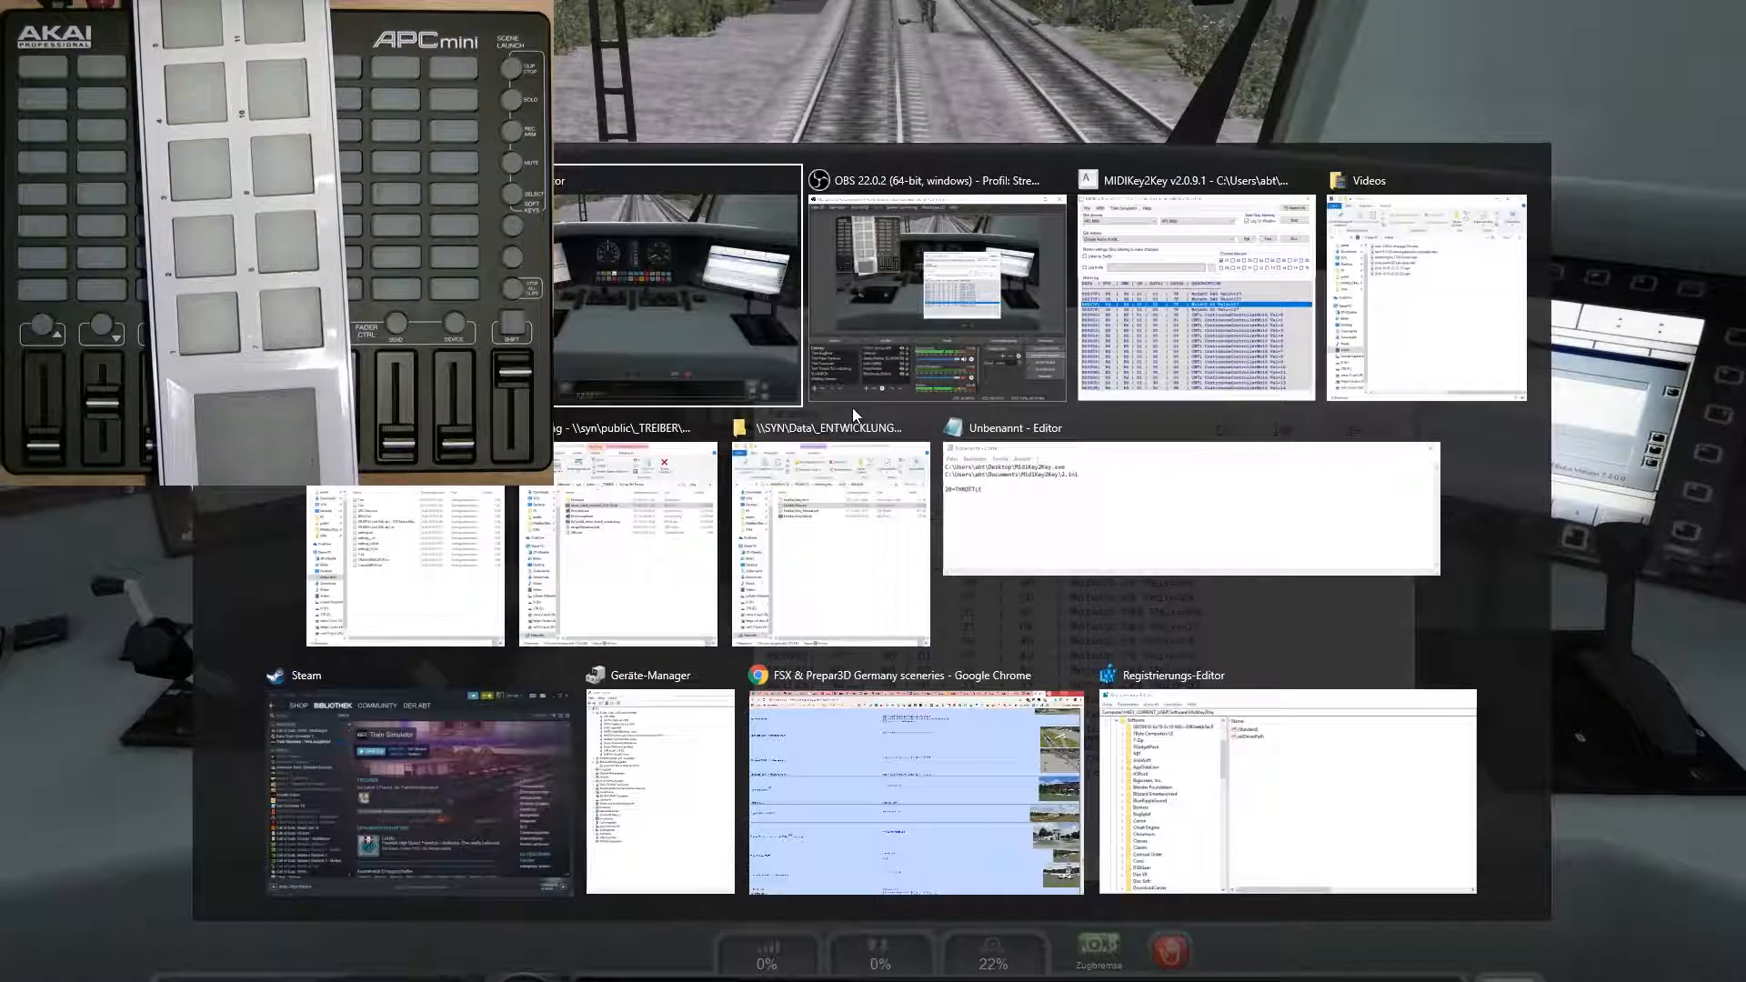
key(alt+Tab)
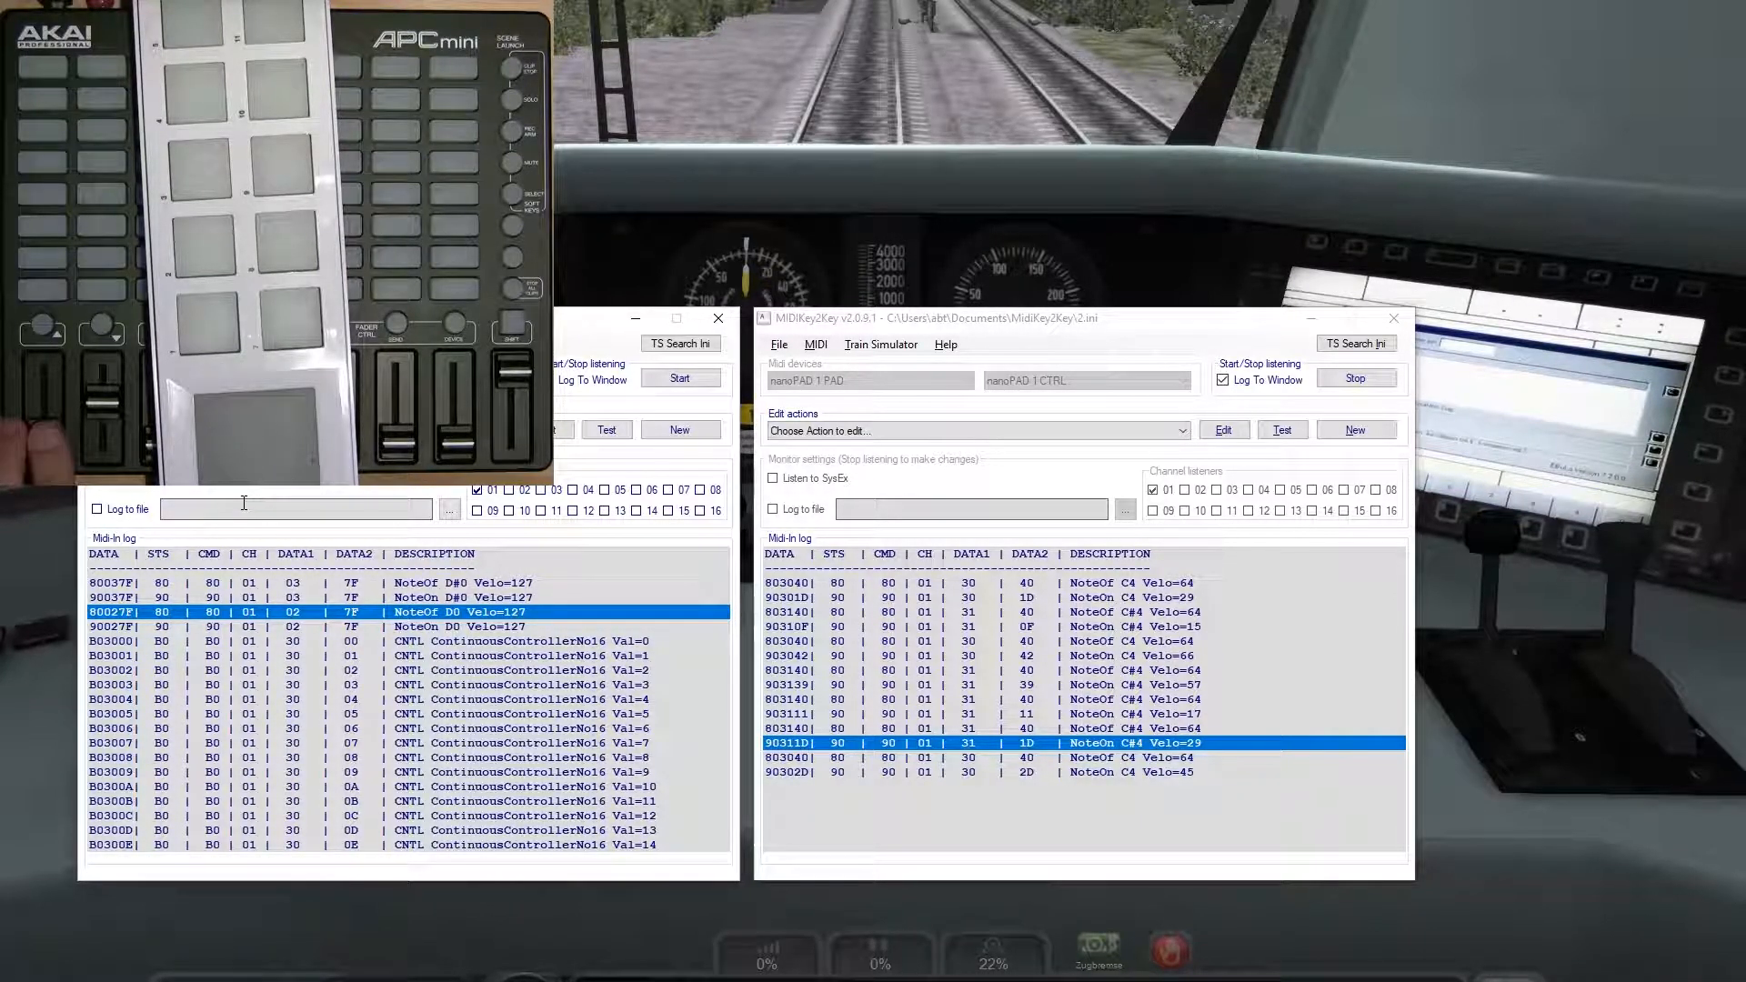
click(678, 380)
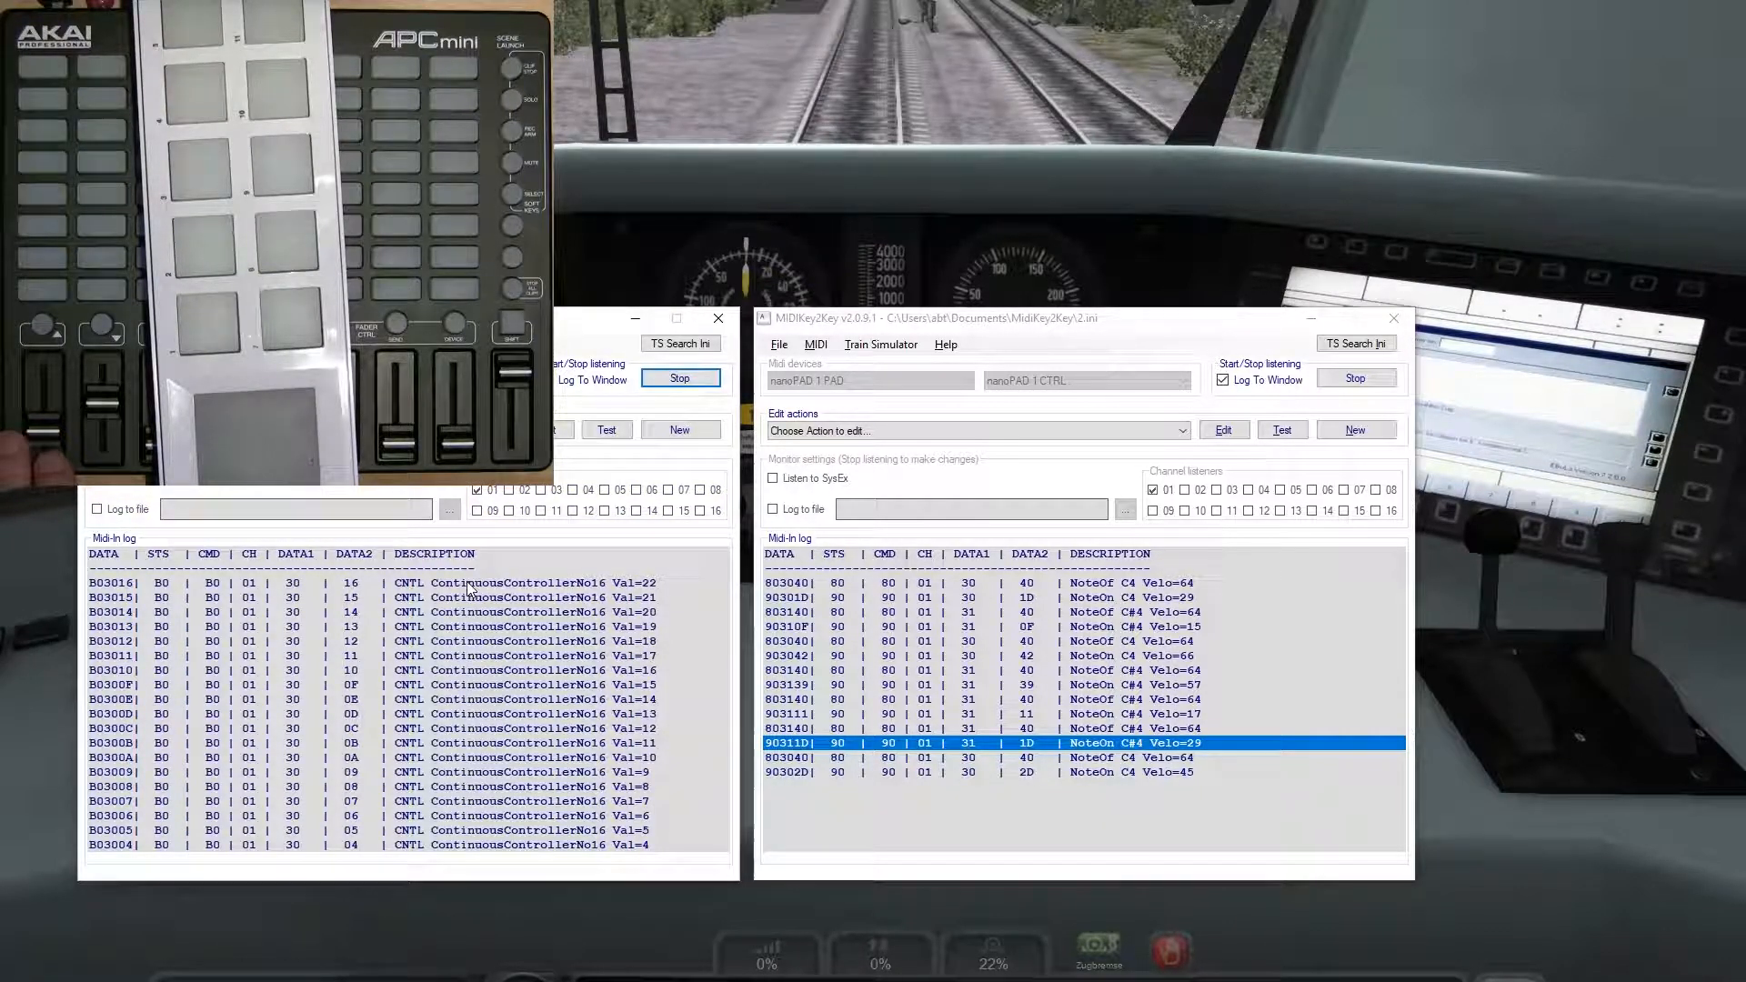
Step: For the ContinuousControllerNo16 event, deactivate the PC-keyboard action, activate the Train Sim action and refresh its list of locomotive controls
double_click(470, 587)
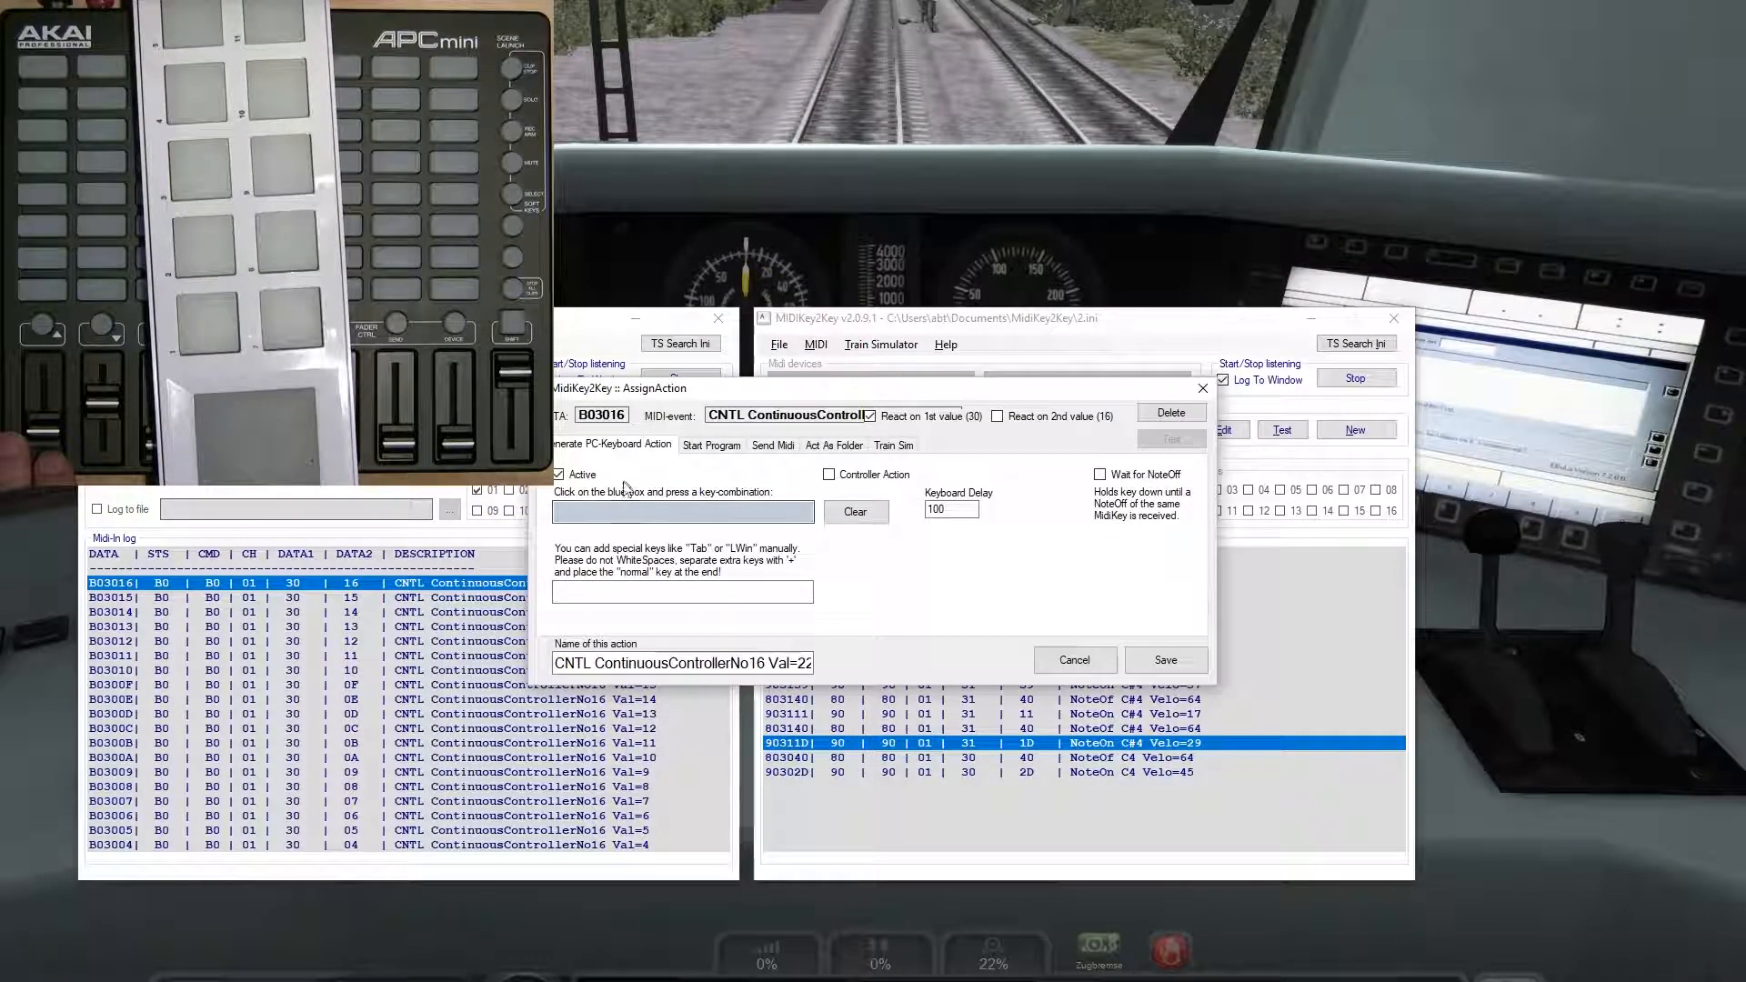
click(559, 475)
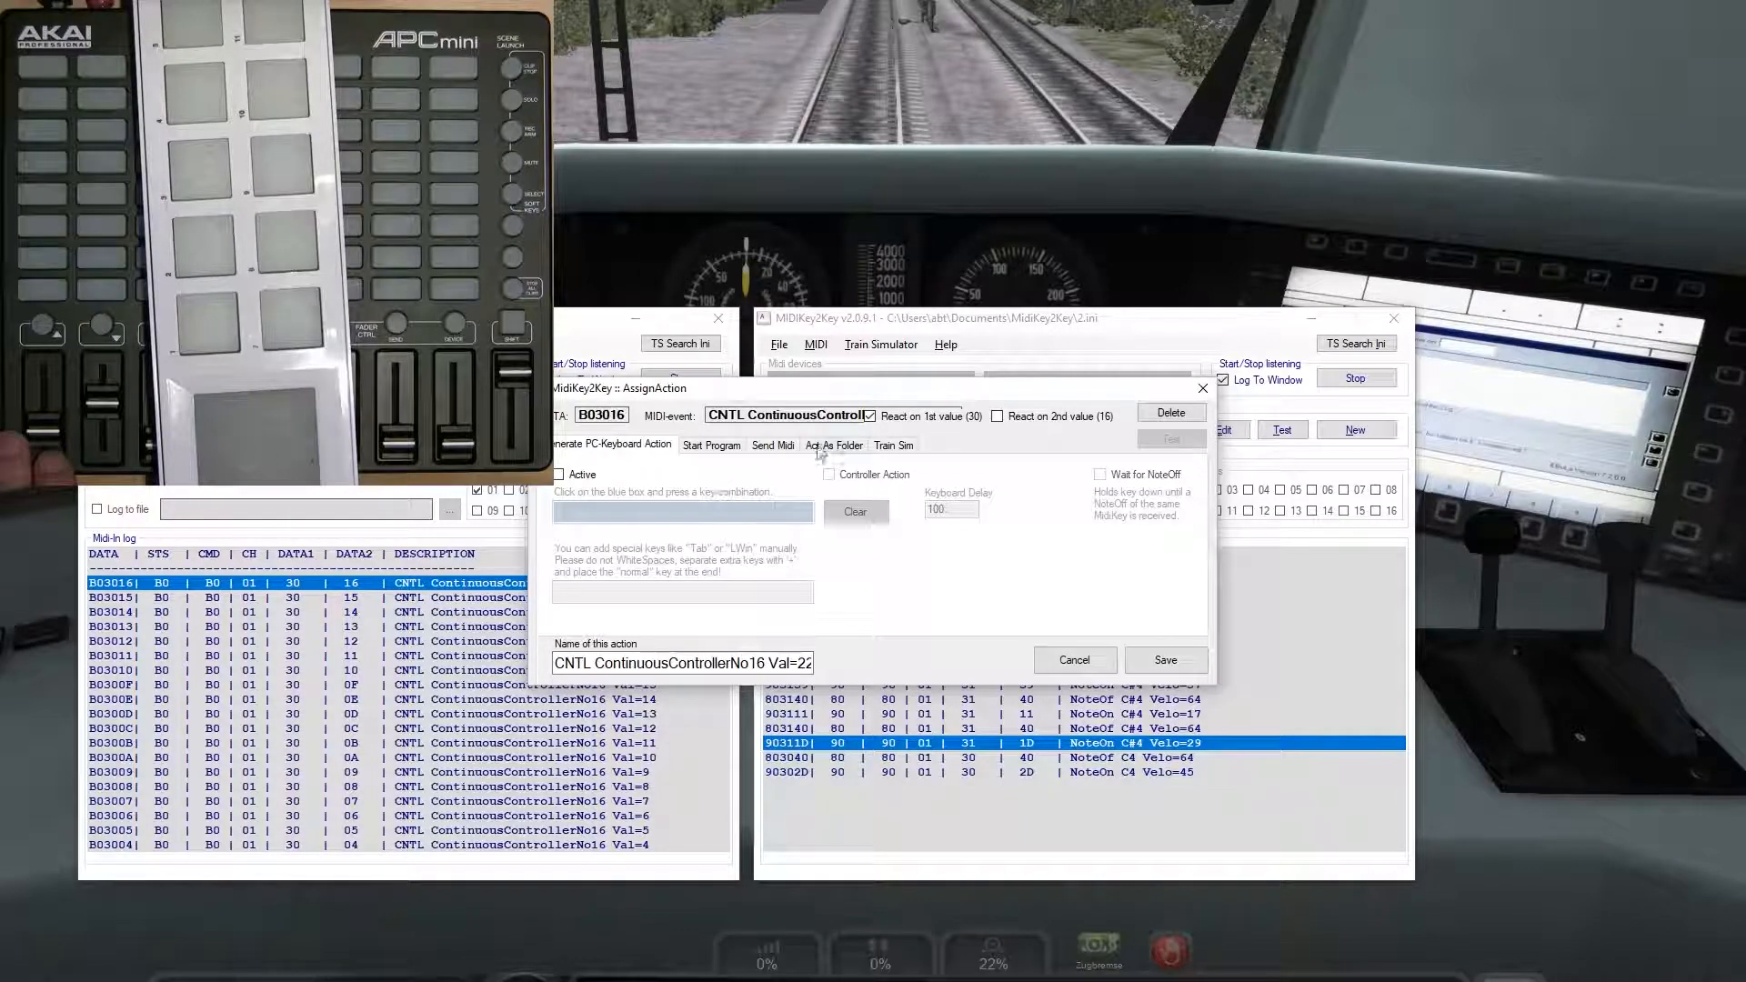
click(889, 447)
click(583, 475)
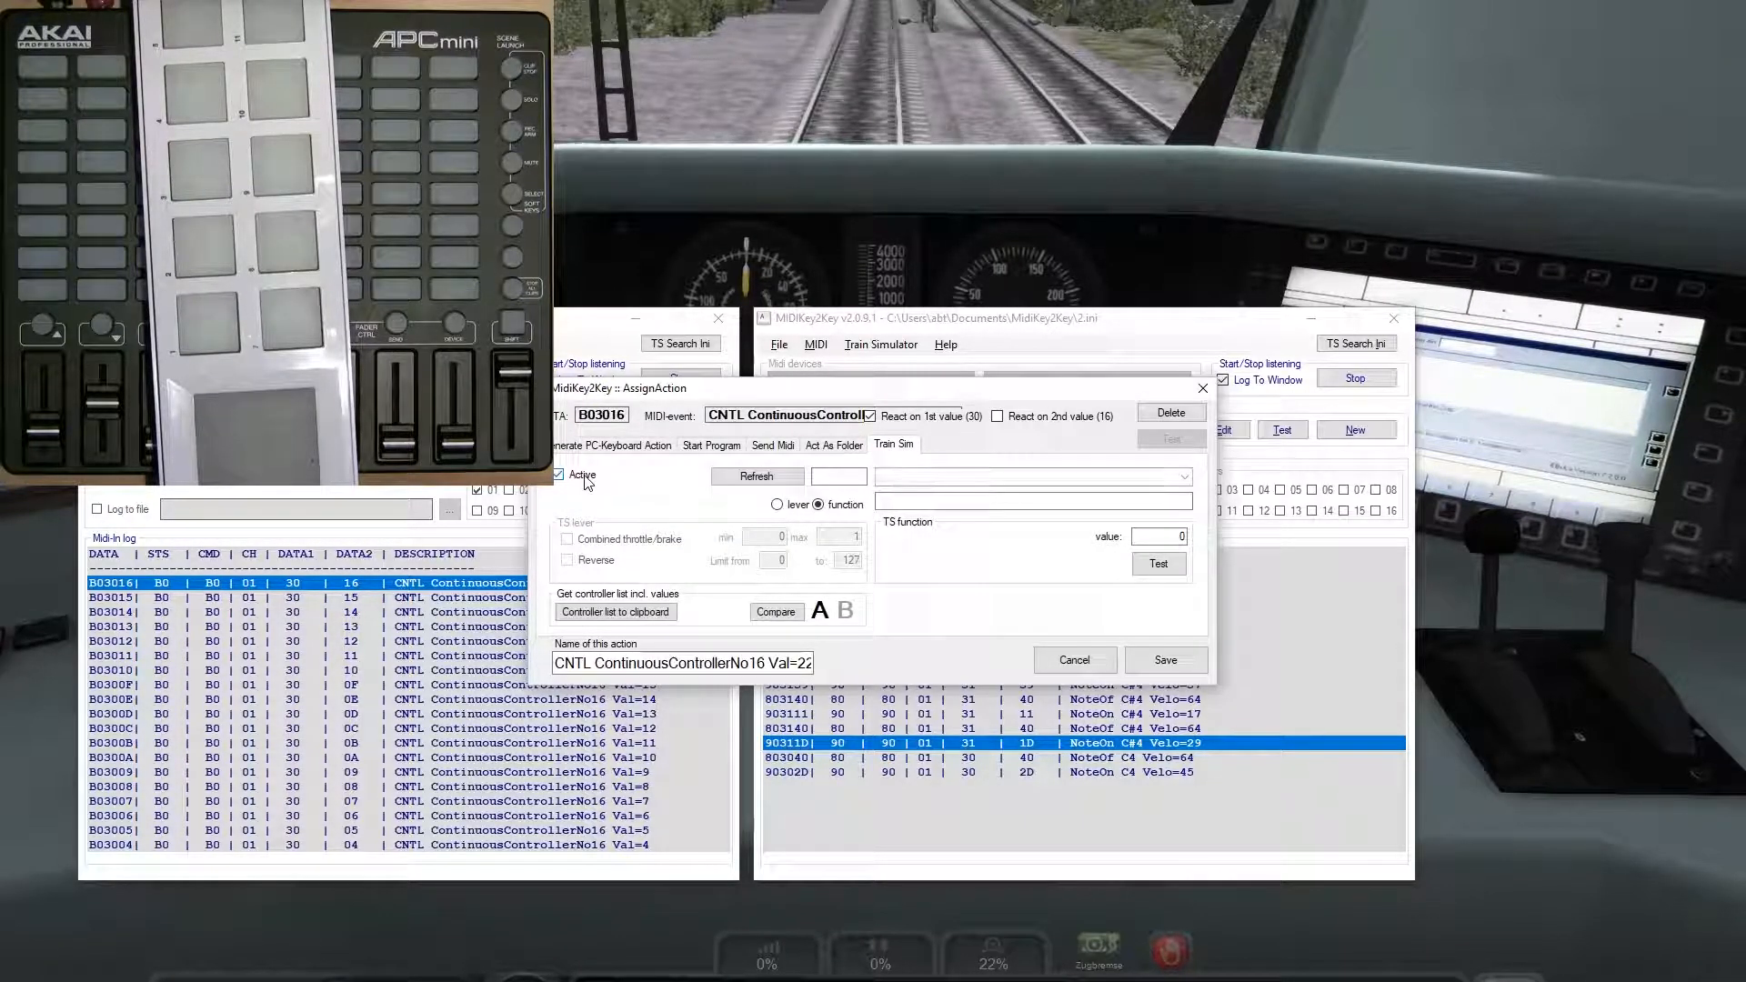
click(757, 477)
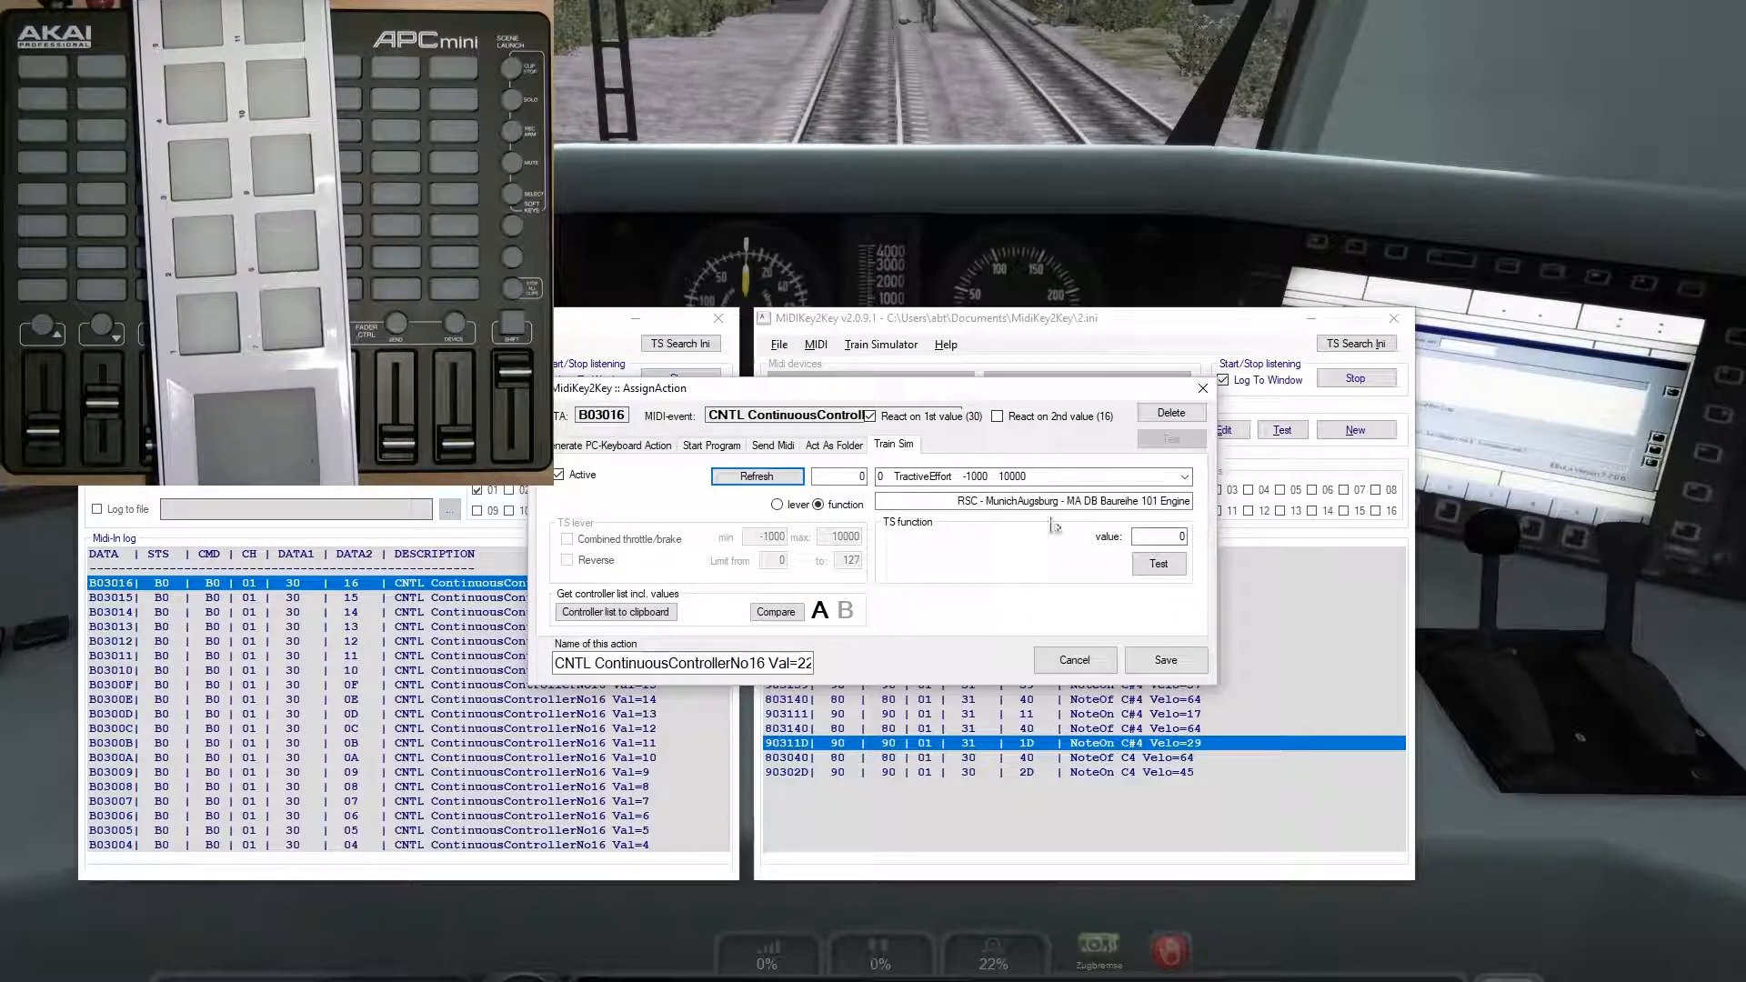
Step: Assign the VirtualThrottle control as a lever to the ContinuousControllerNo16 event, name the action "L1 Throttle" and save it
click(1185, 479)
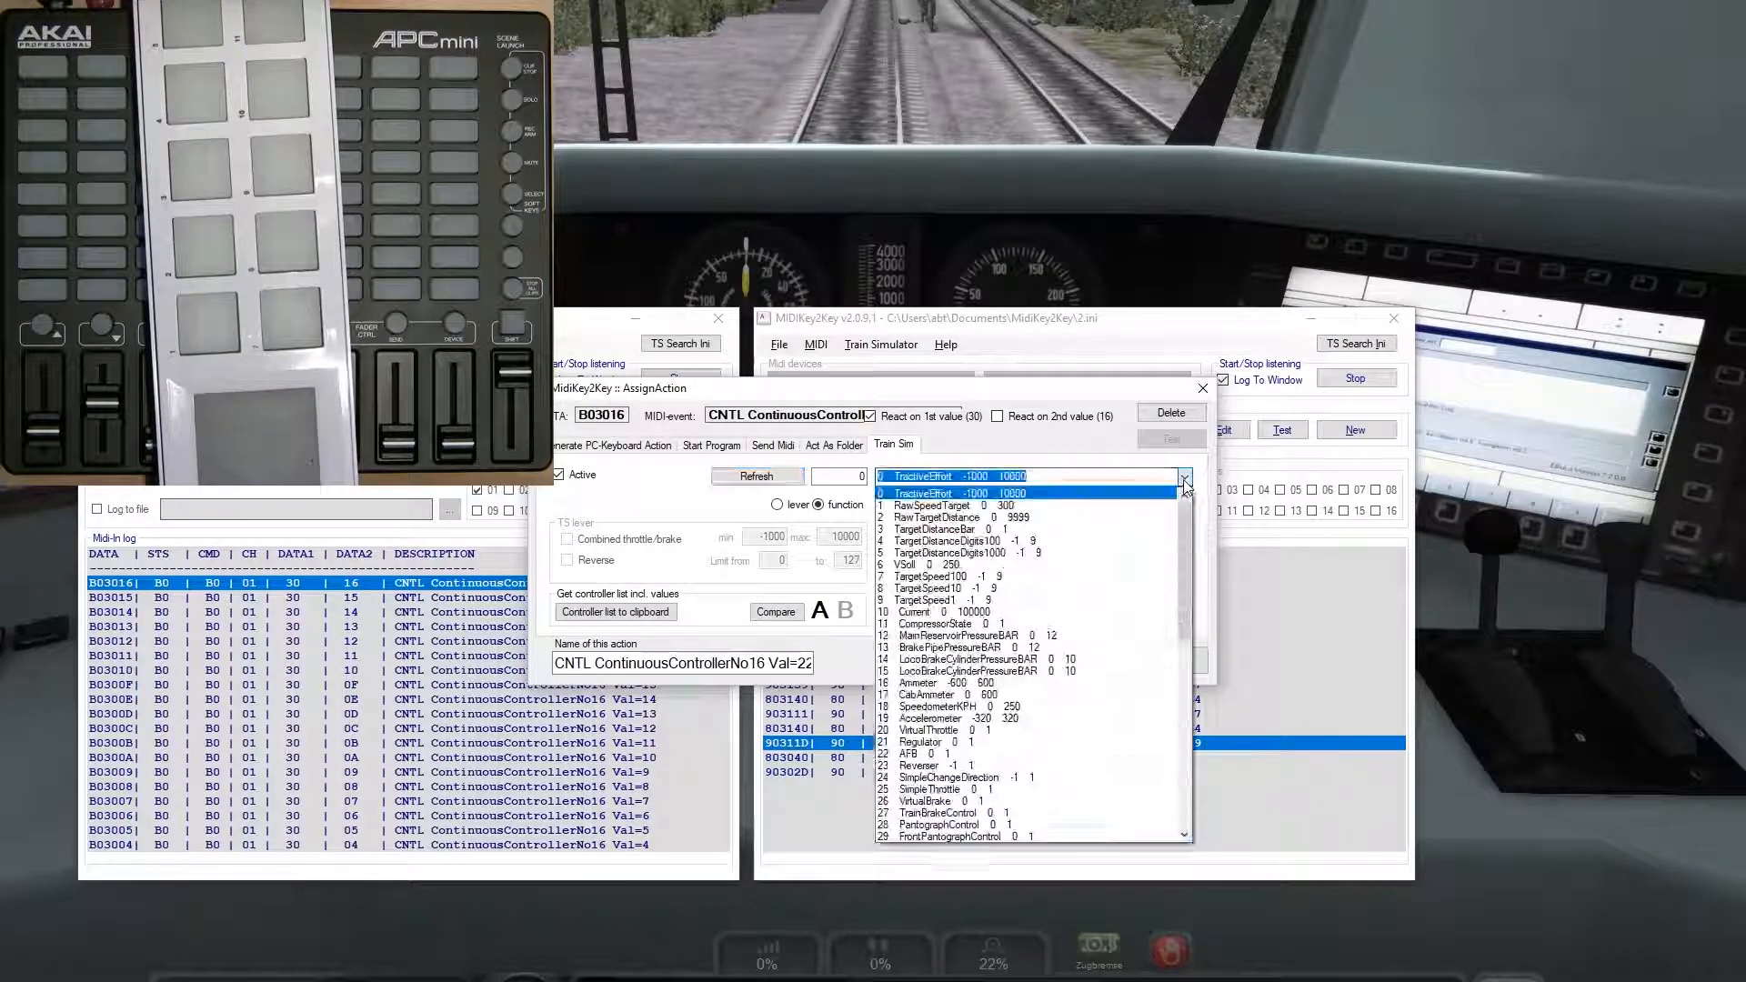
click(966, 733)
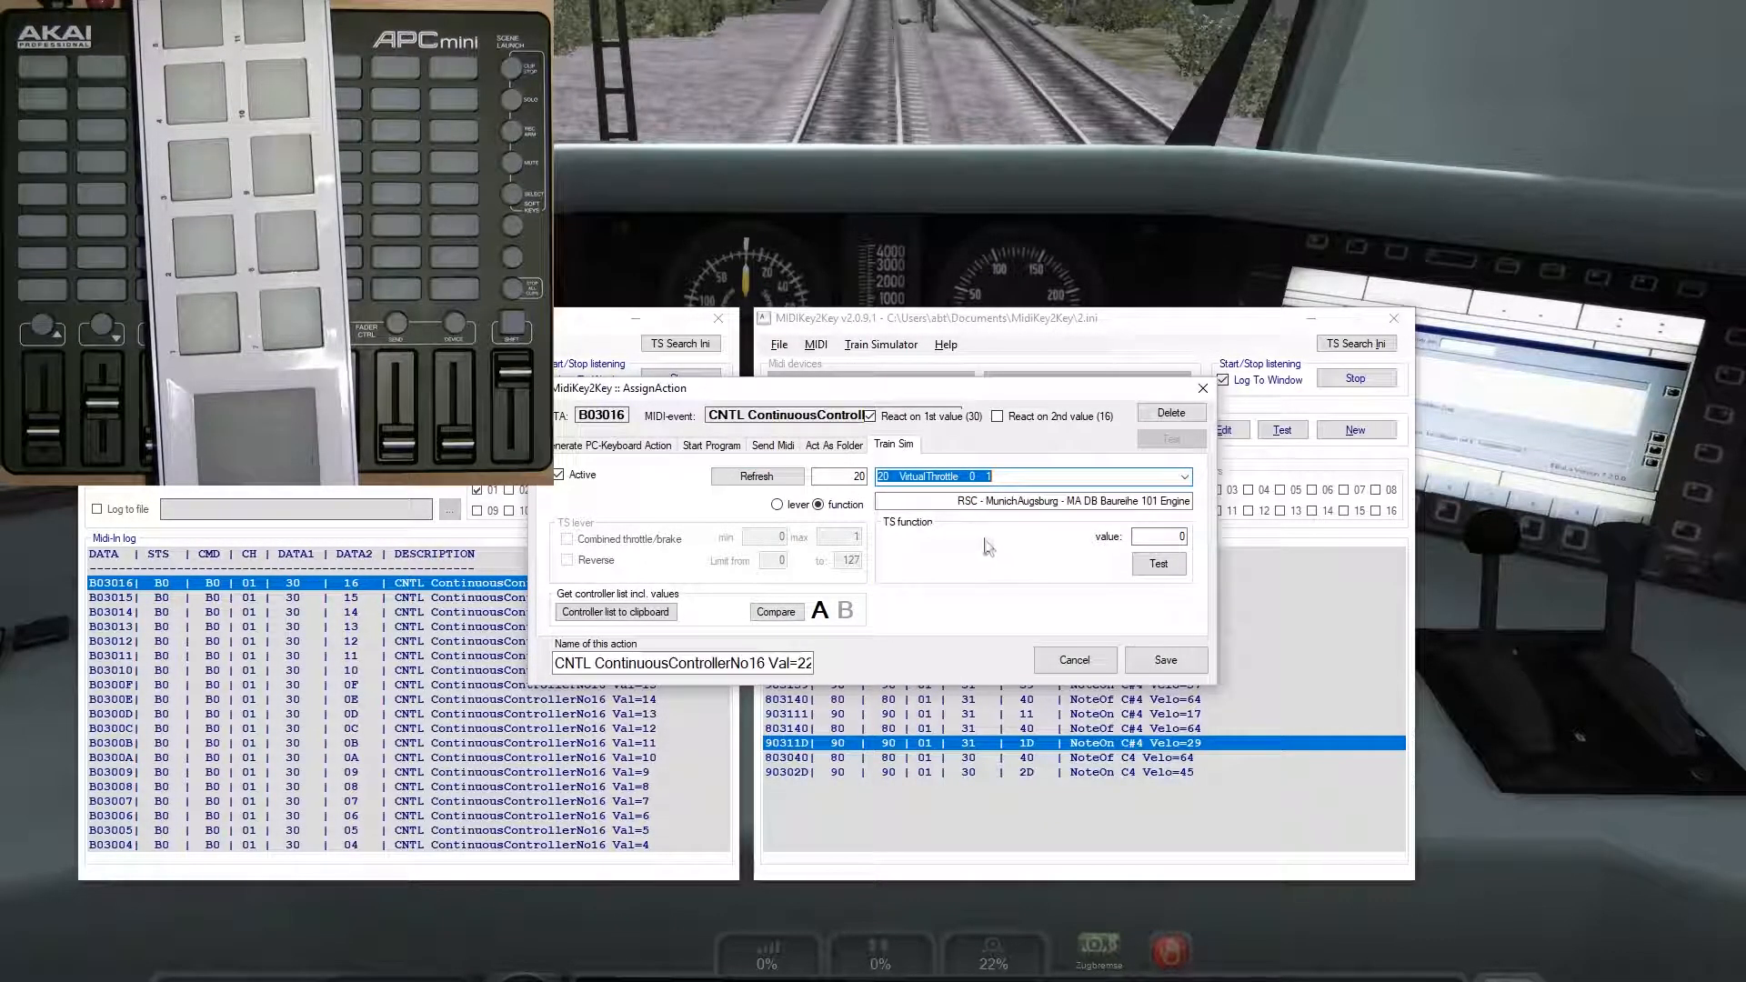
click(776, 504)
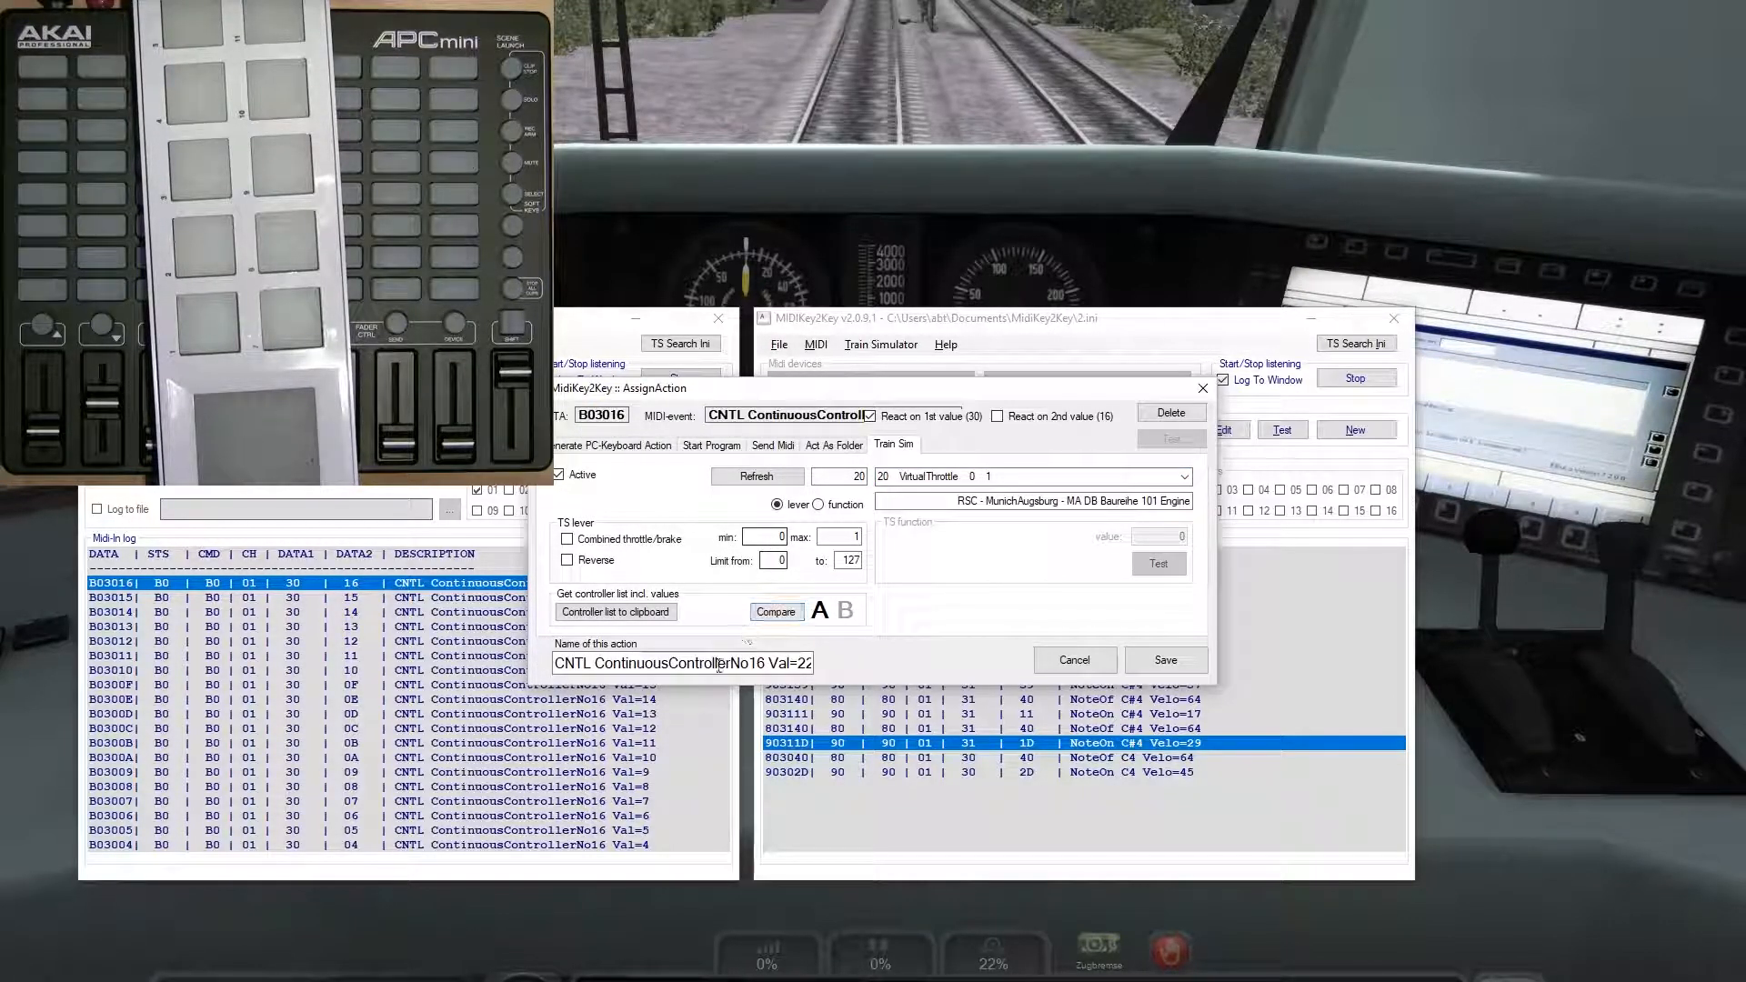
click(1168, 663)
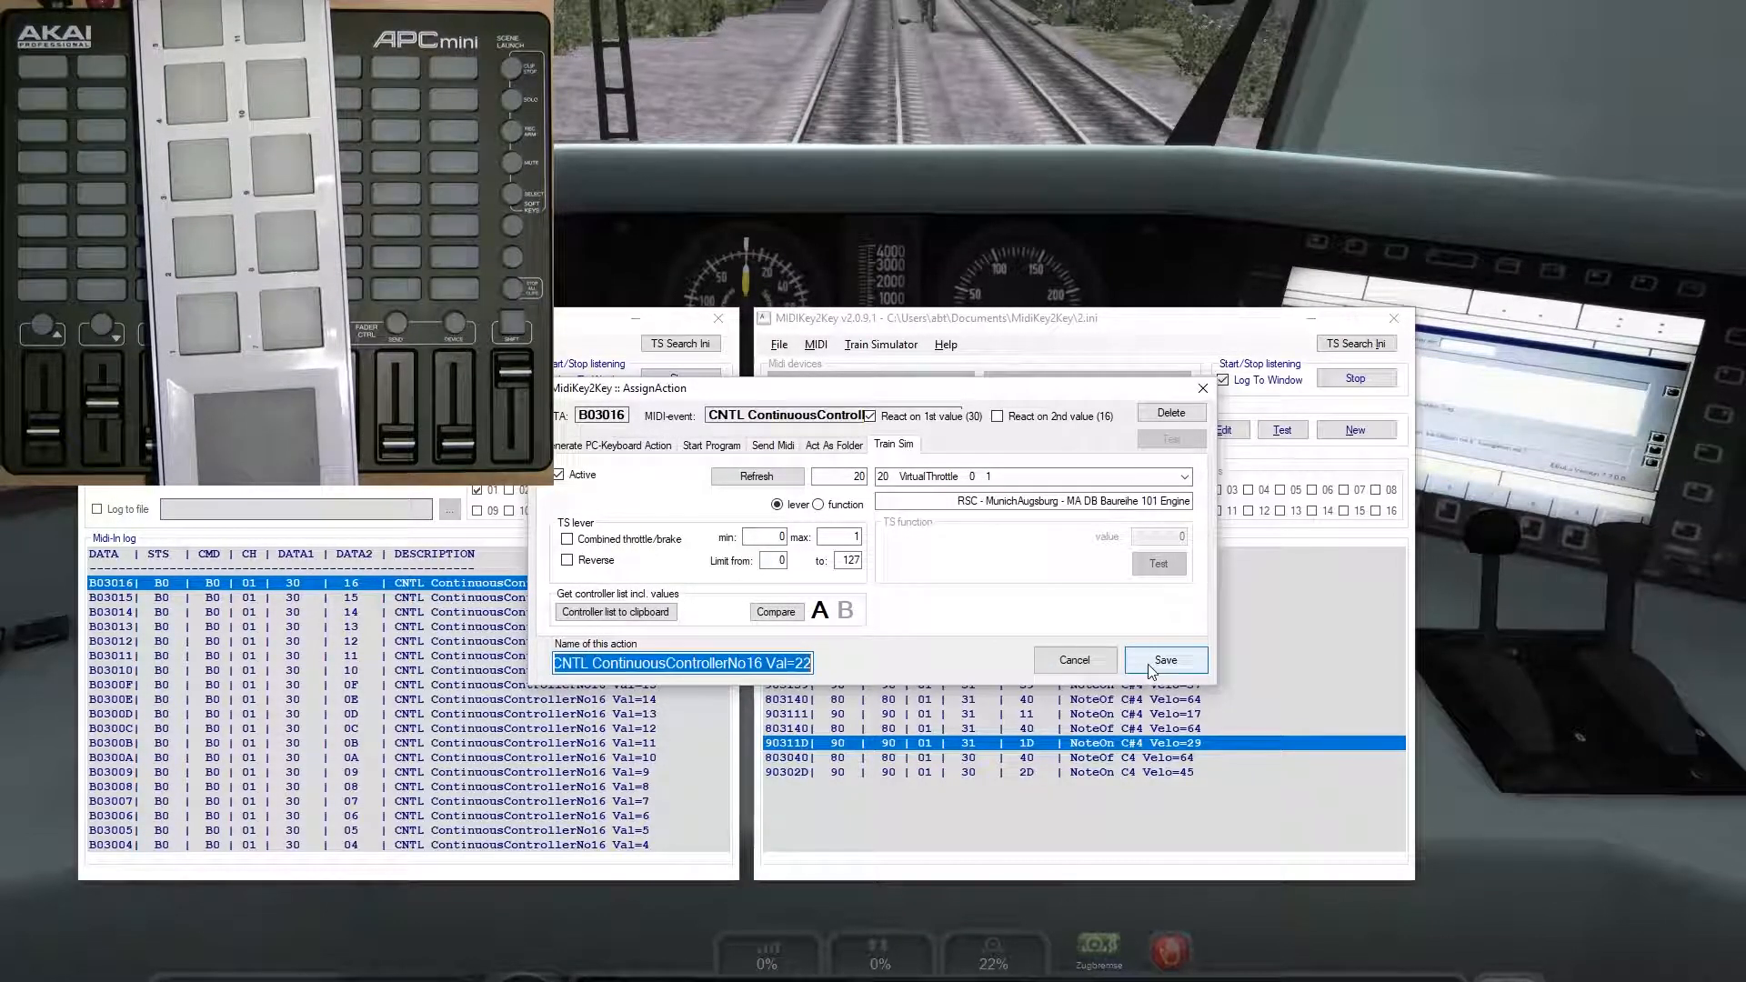
text(L1)
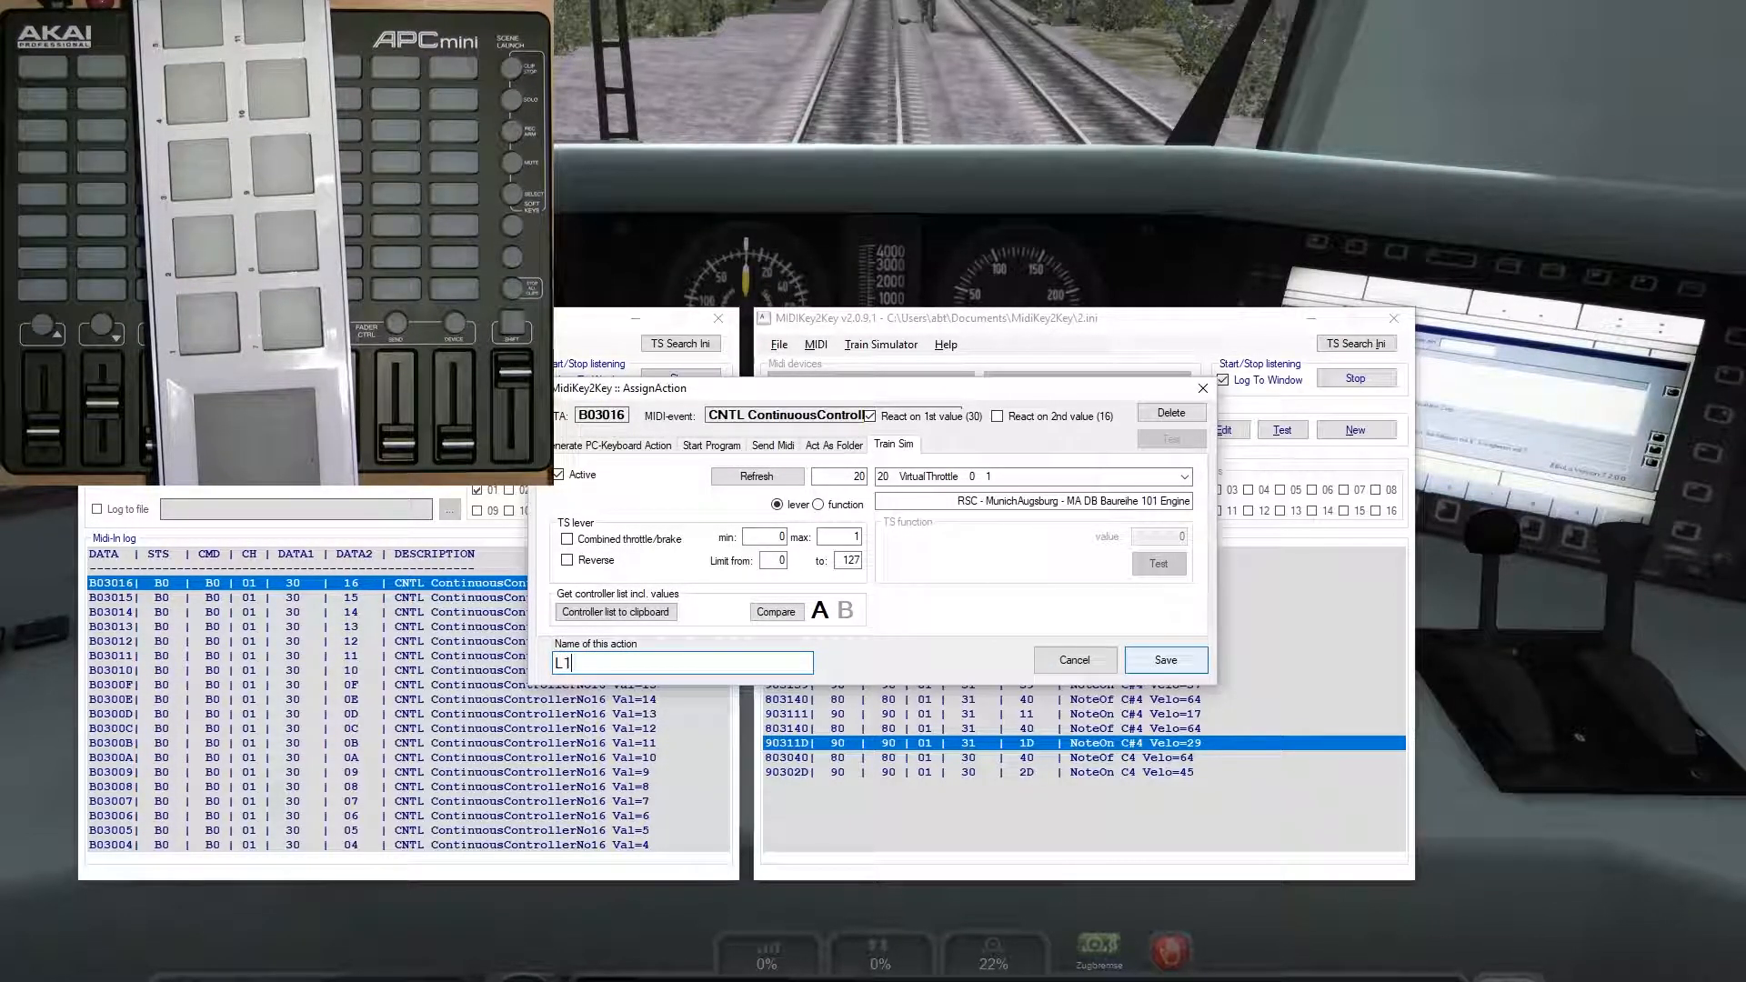
text( Throttle)
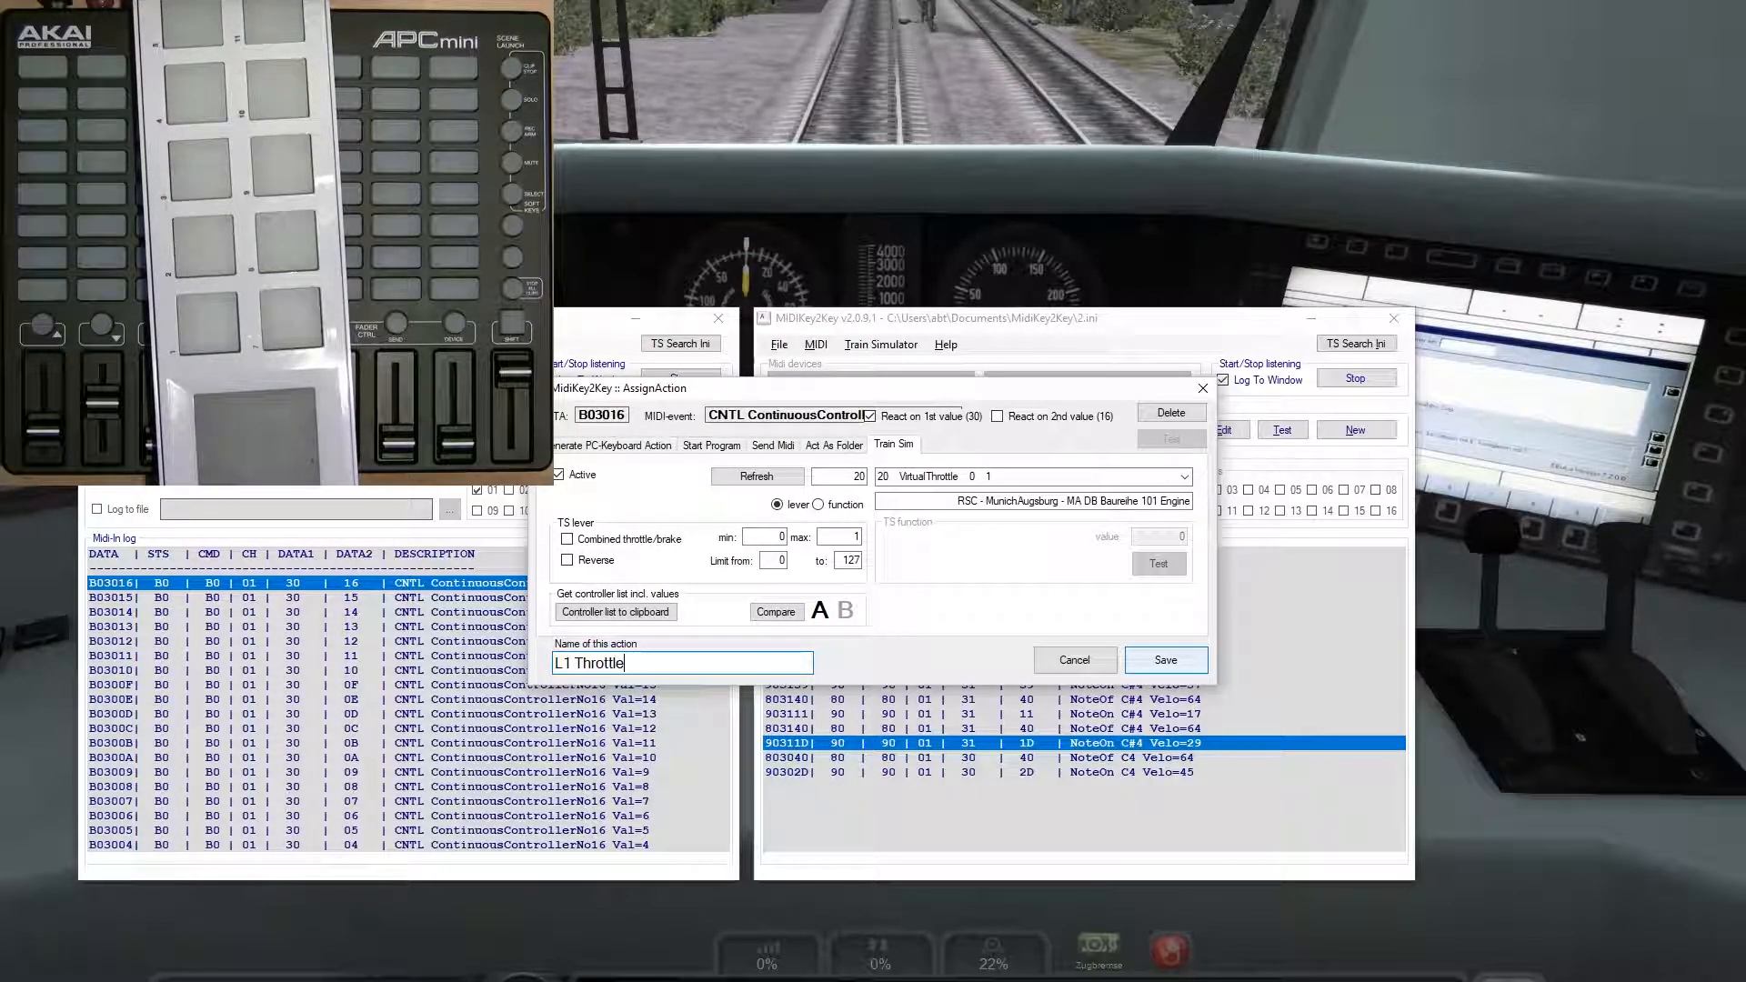
click(1166, 660)
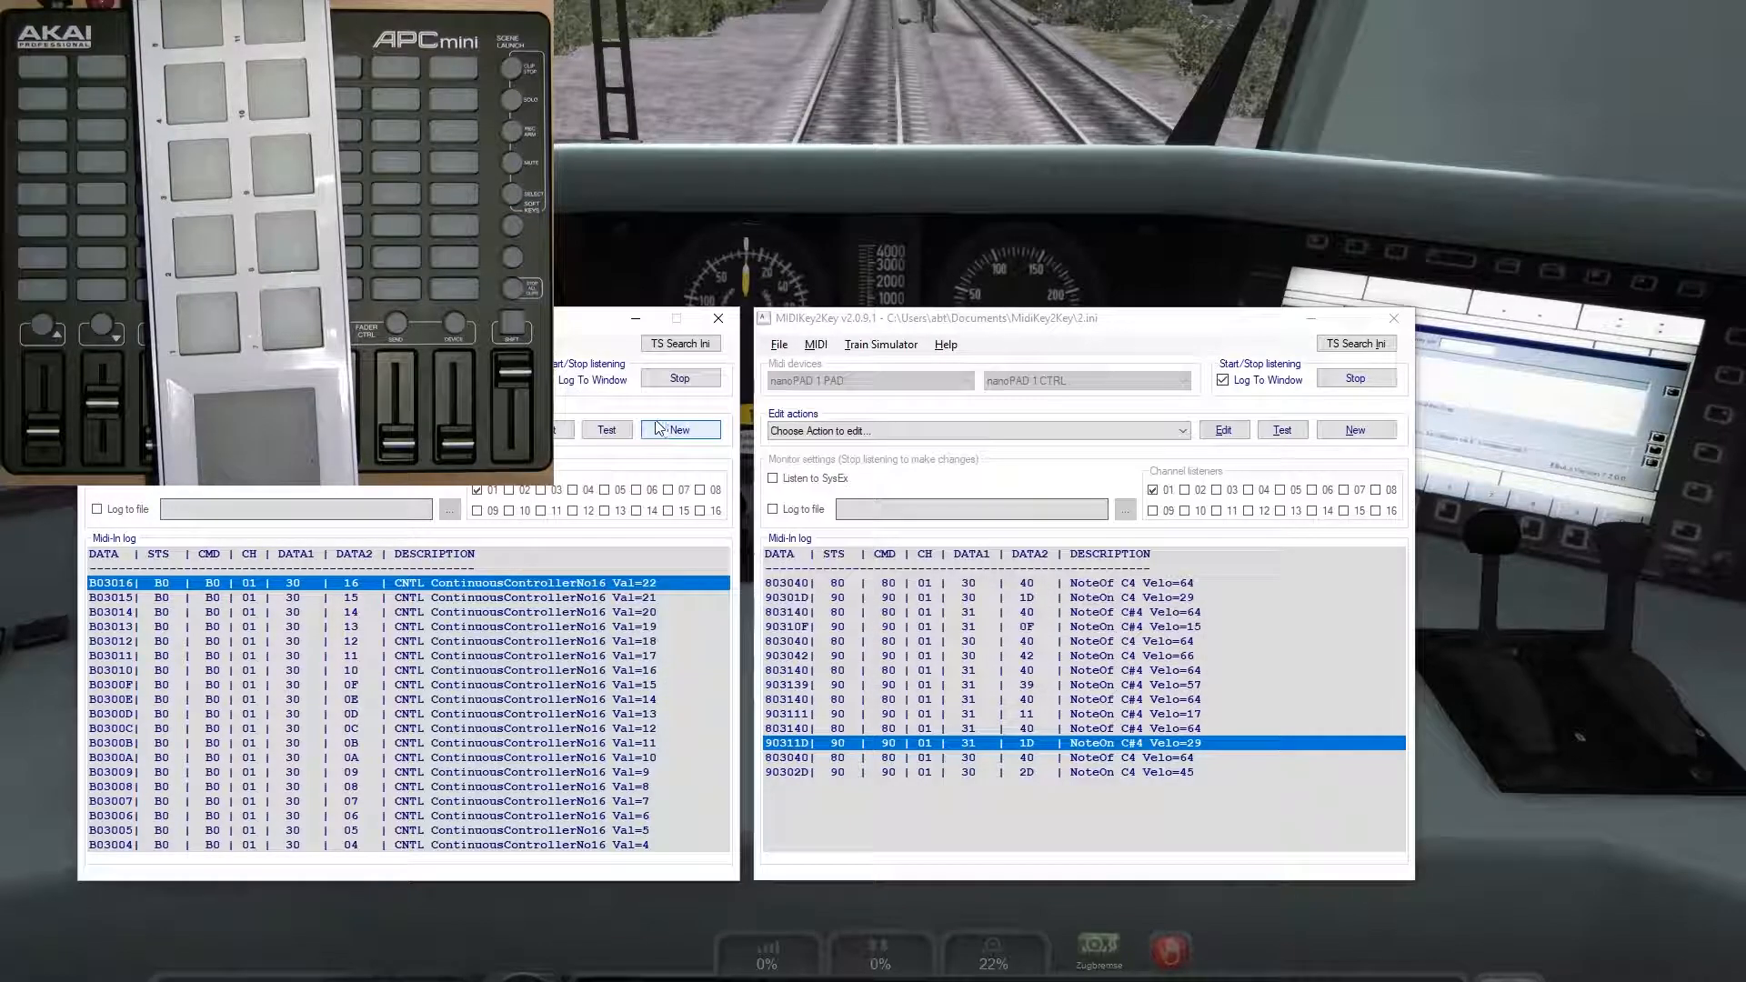
Step: Switch to Train Simulator and test the throttle lever by raising it and lowering it again
click(643, 169)
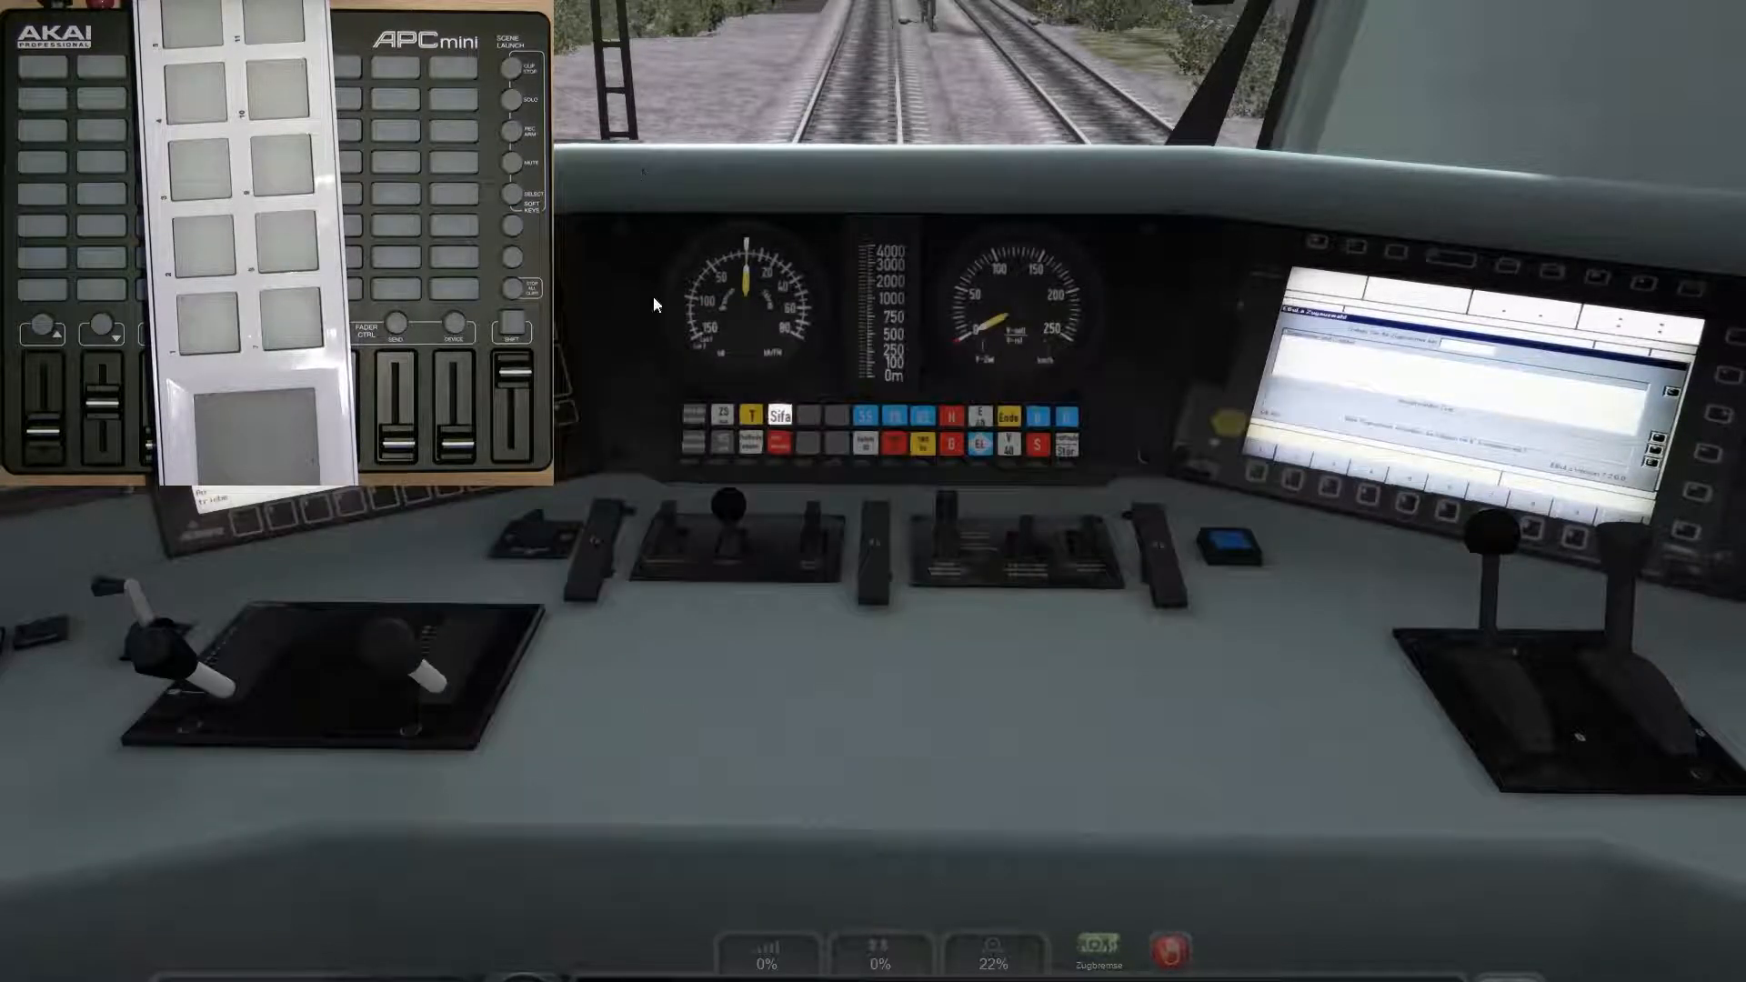
key(a)
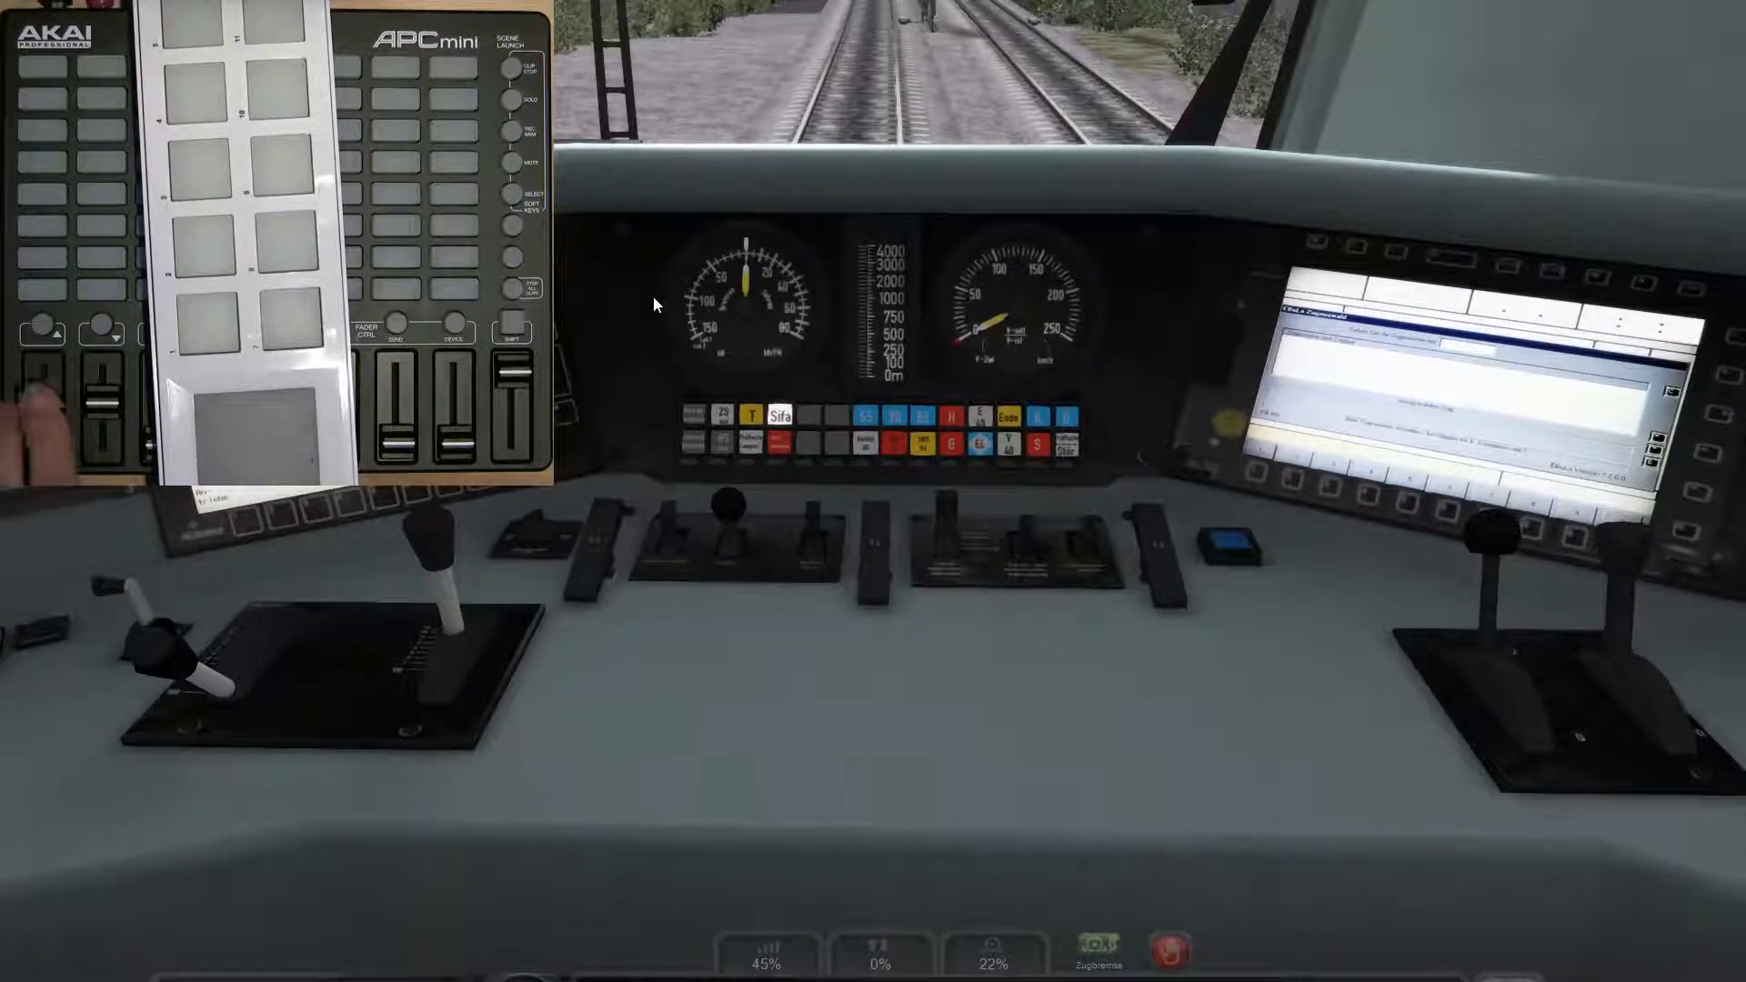
key(d)
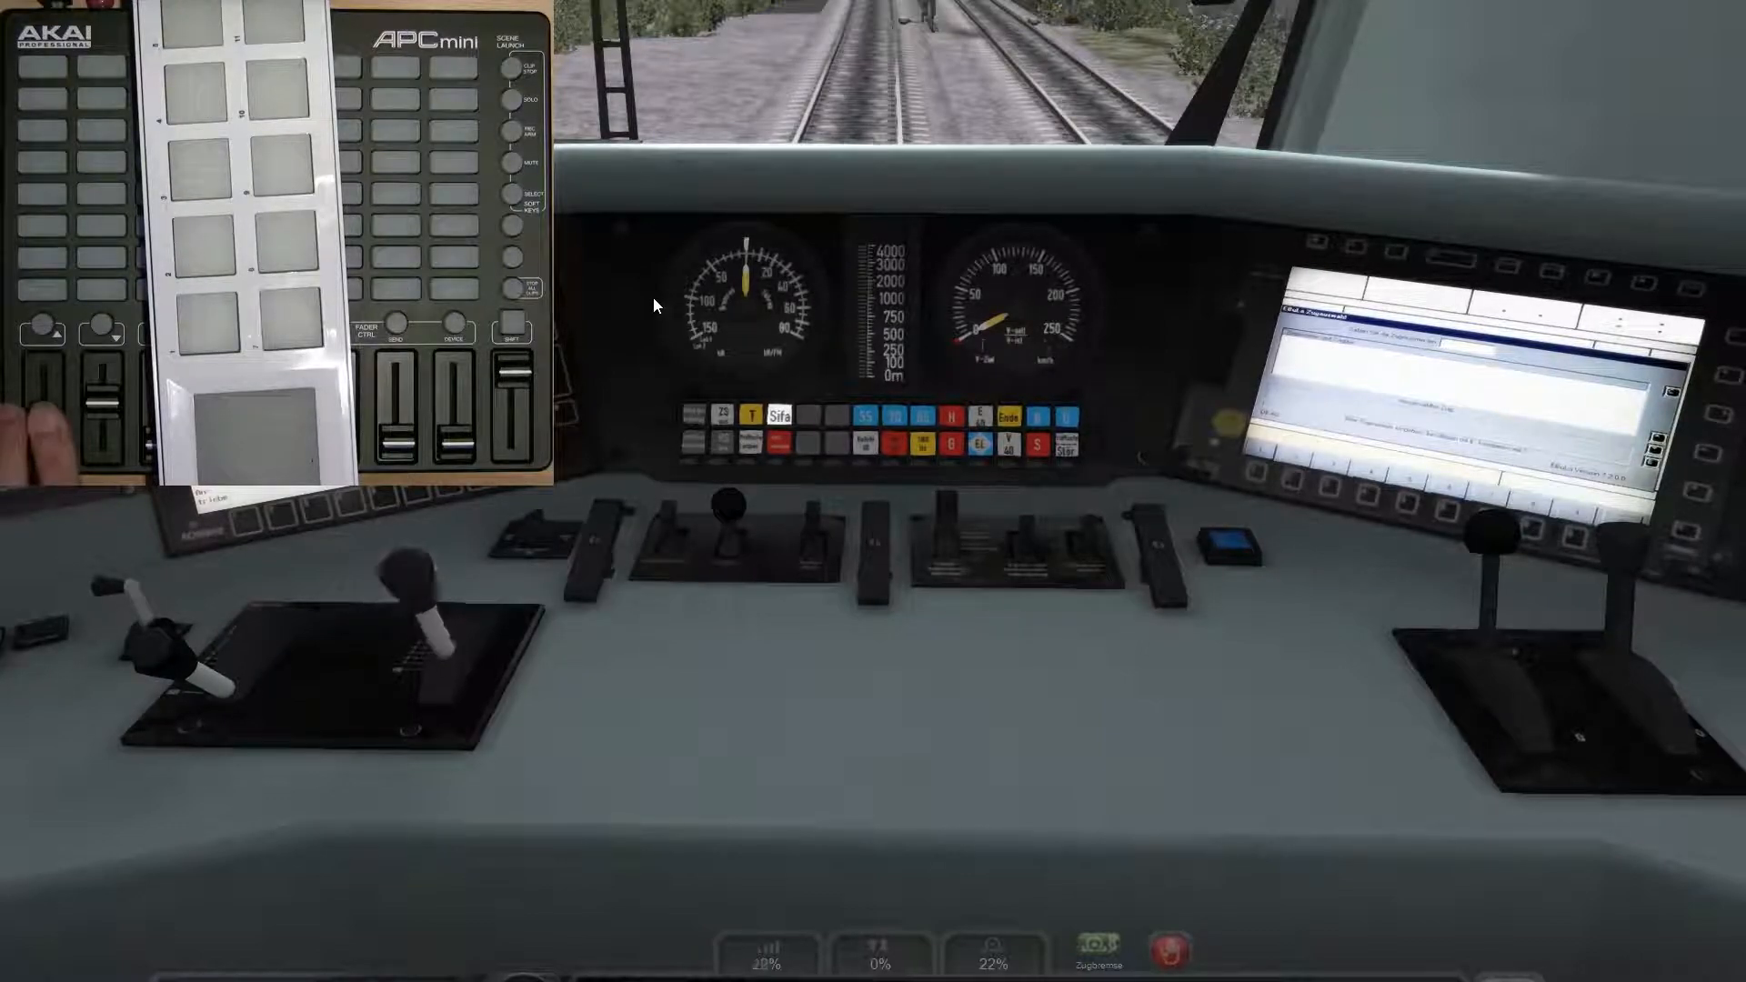
key(d)
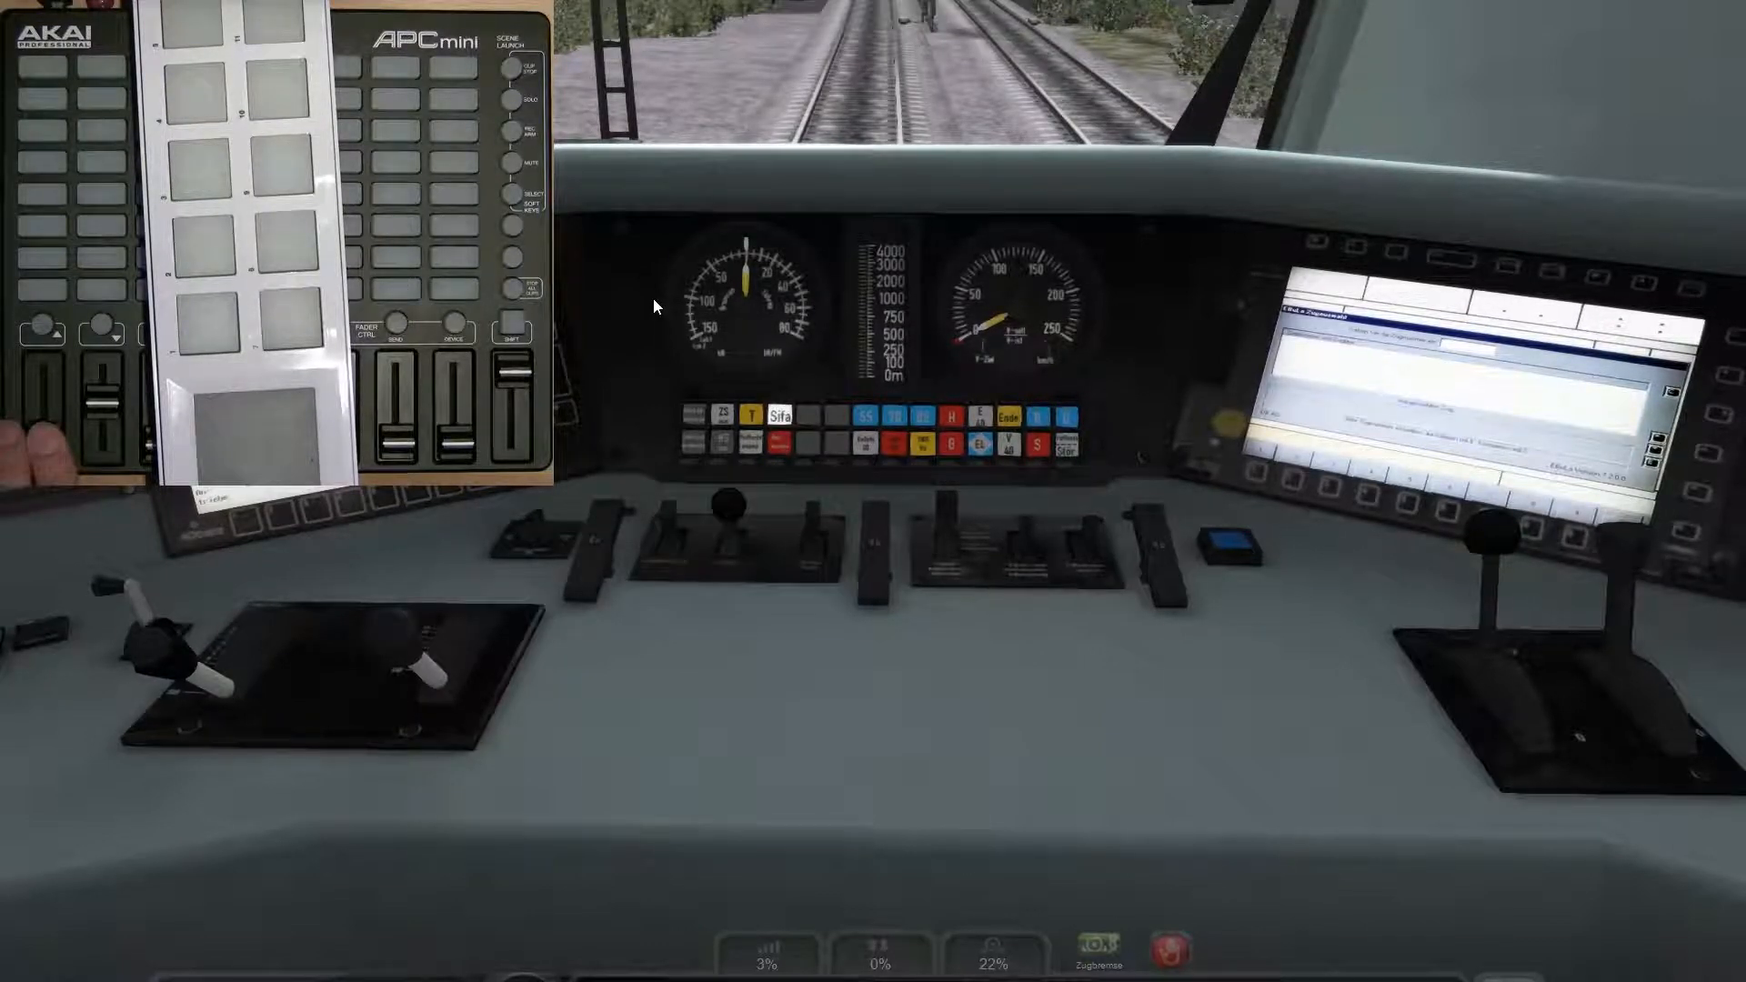
Step: Test the two view keys again by alternating between the exterior and cab views
key(2)
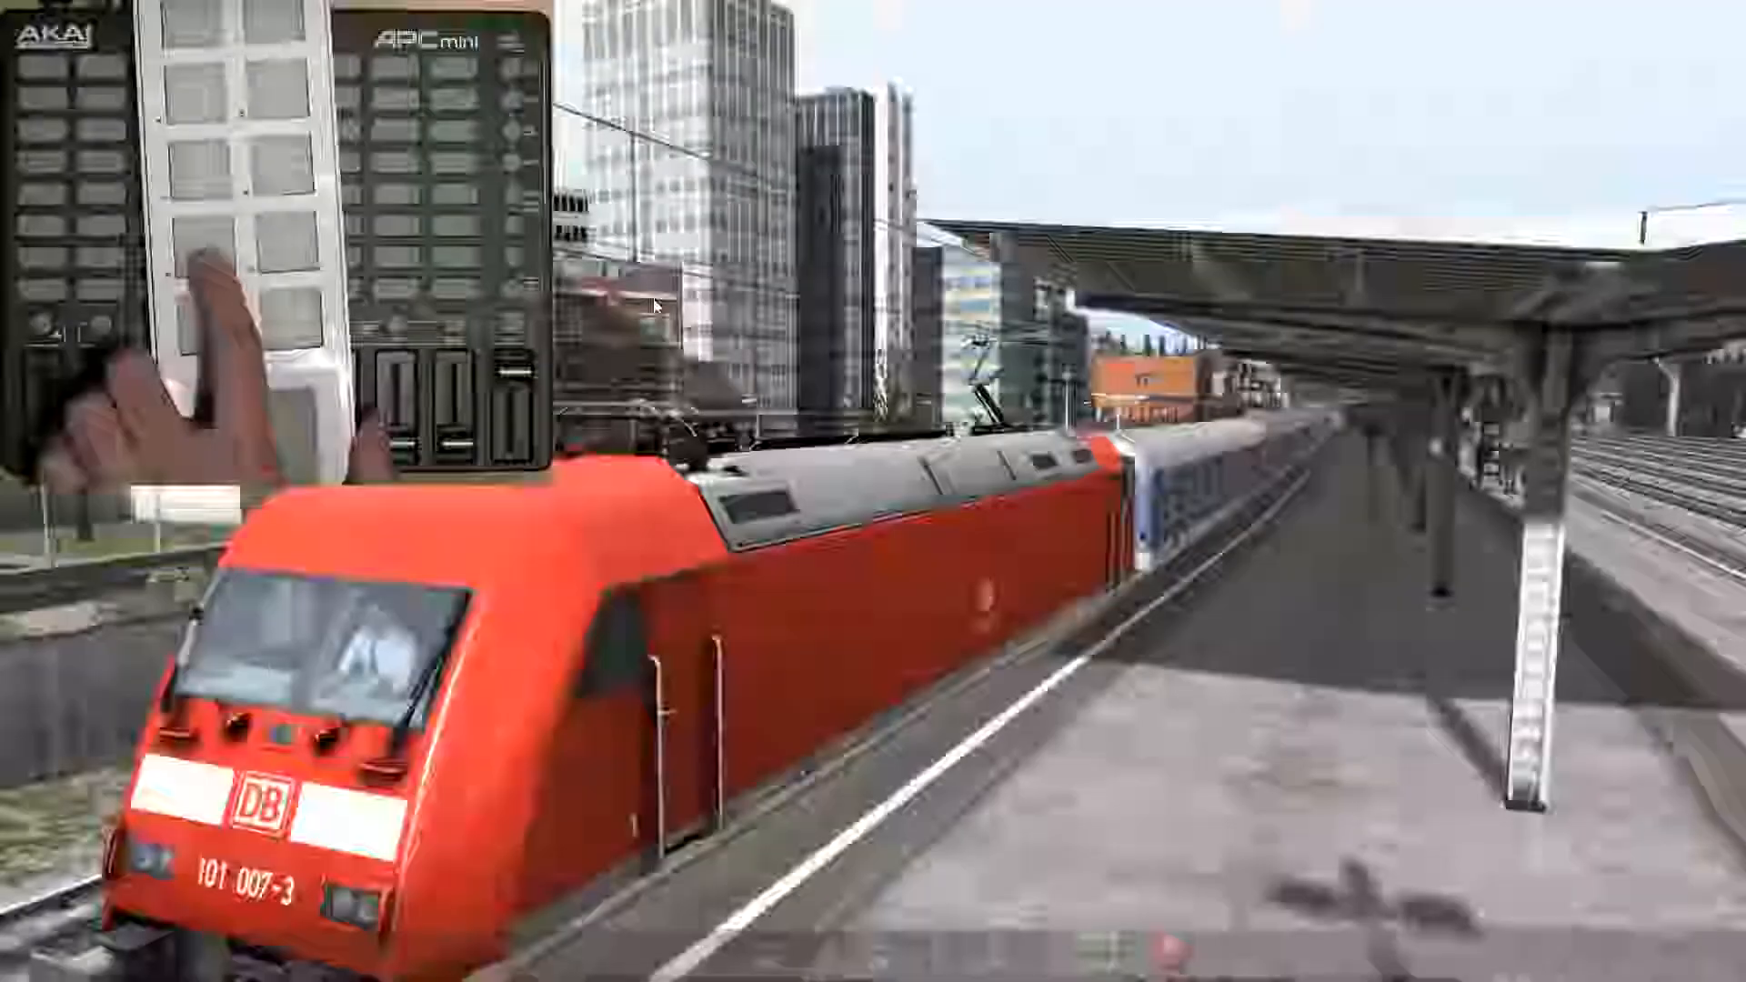
key(1)
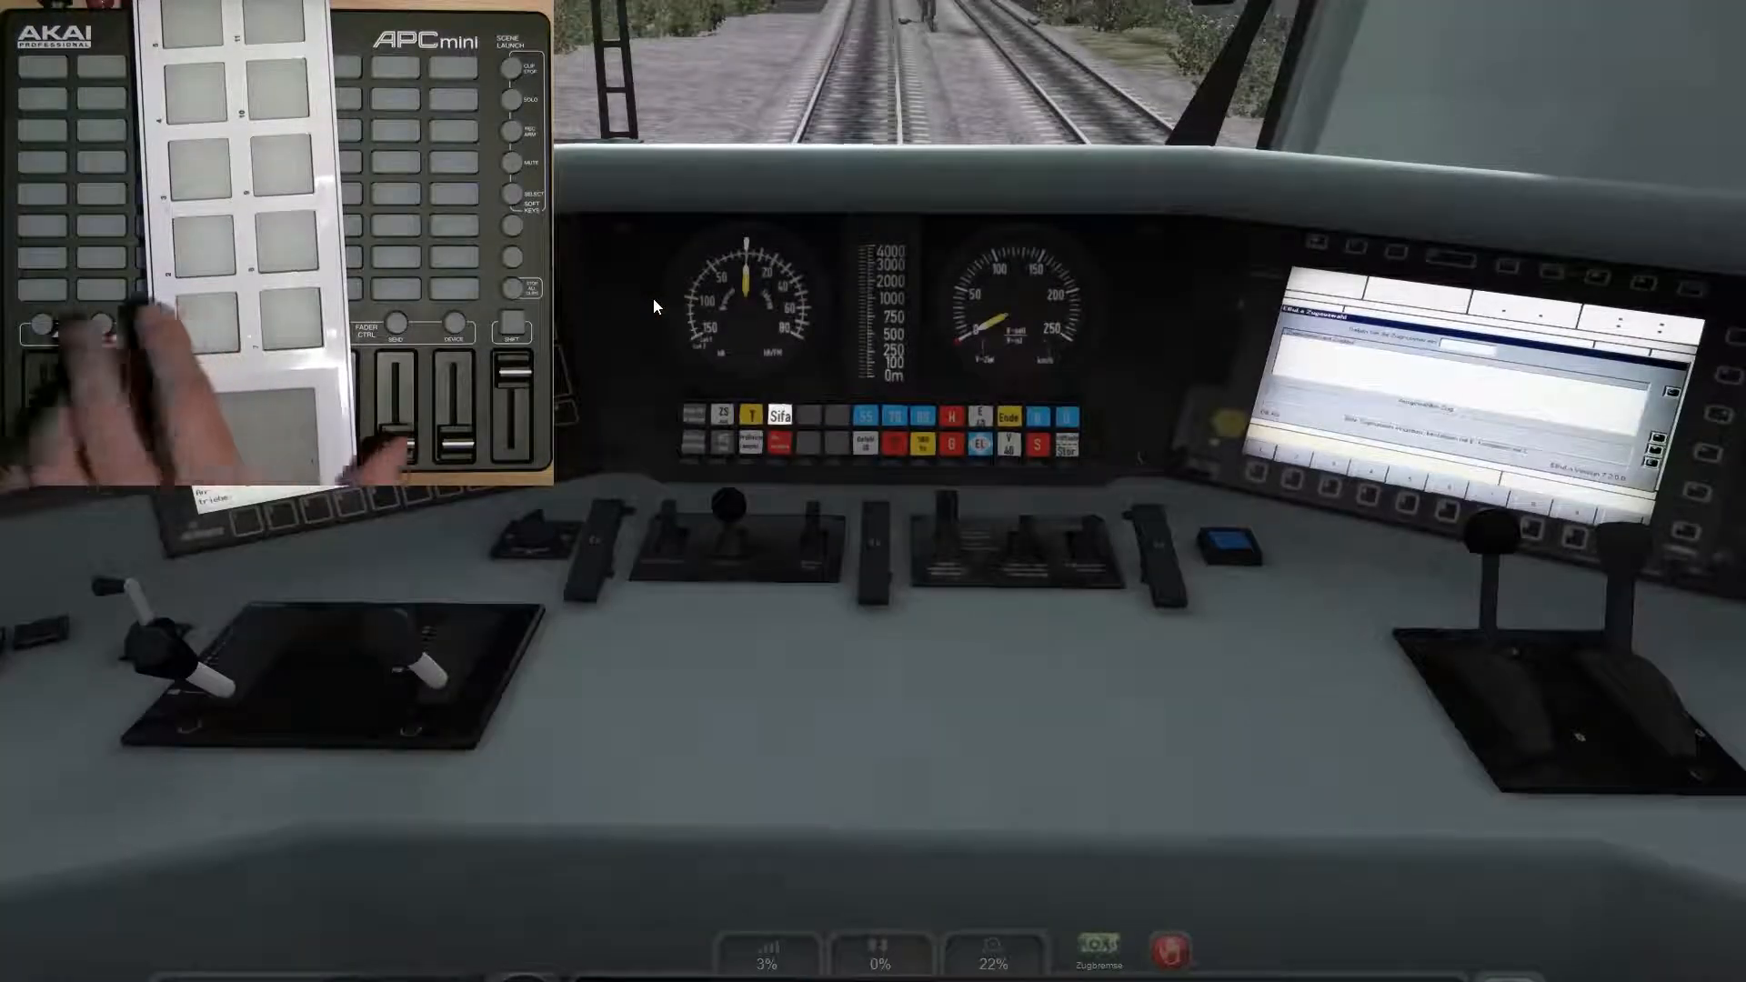
key(2)
key(1)
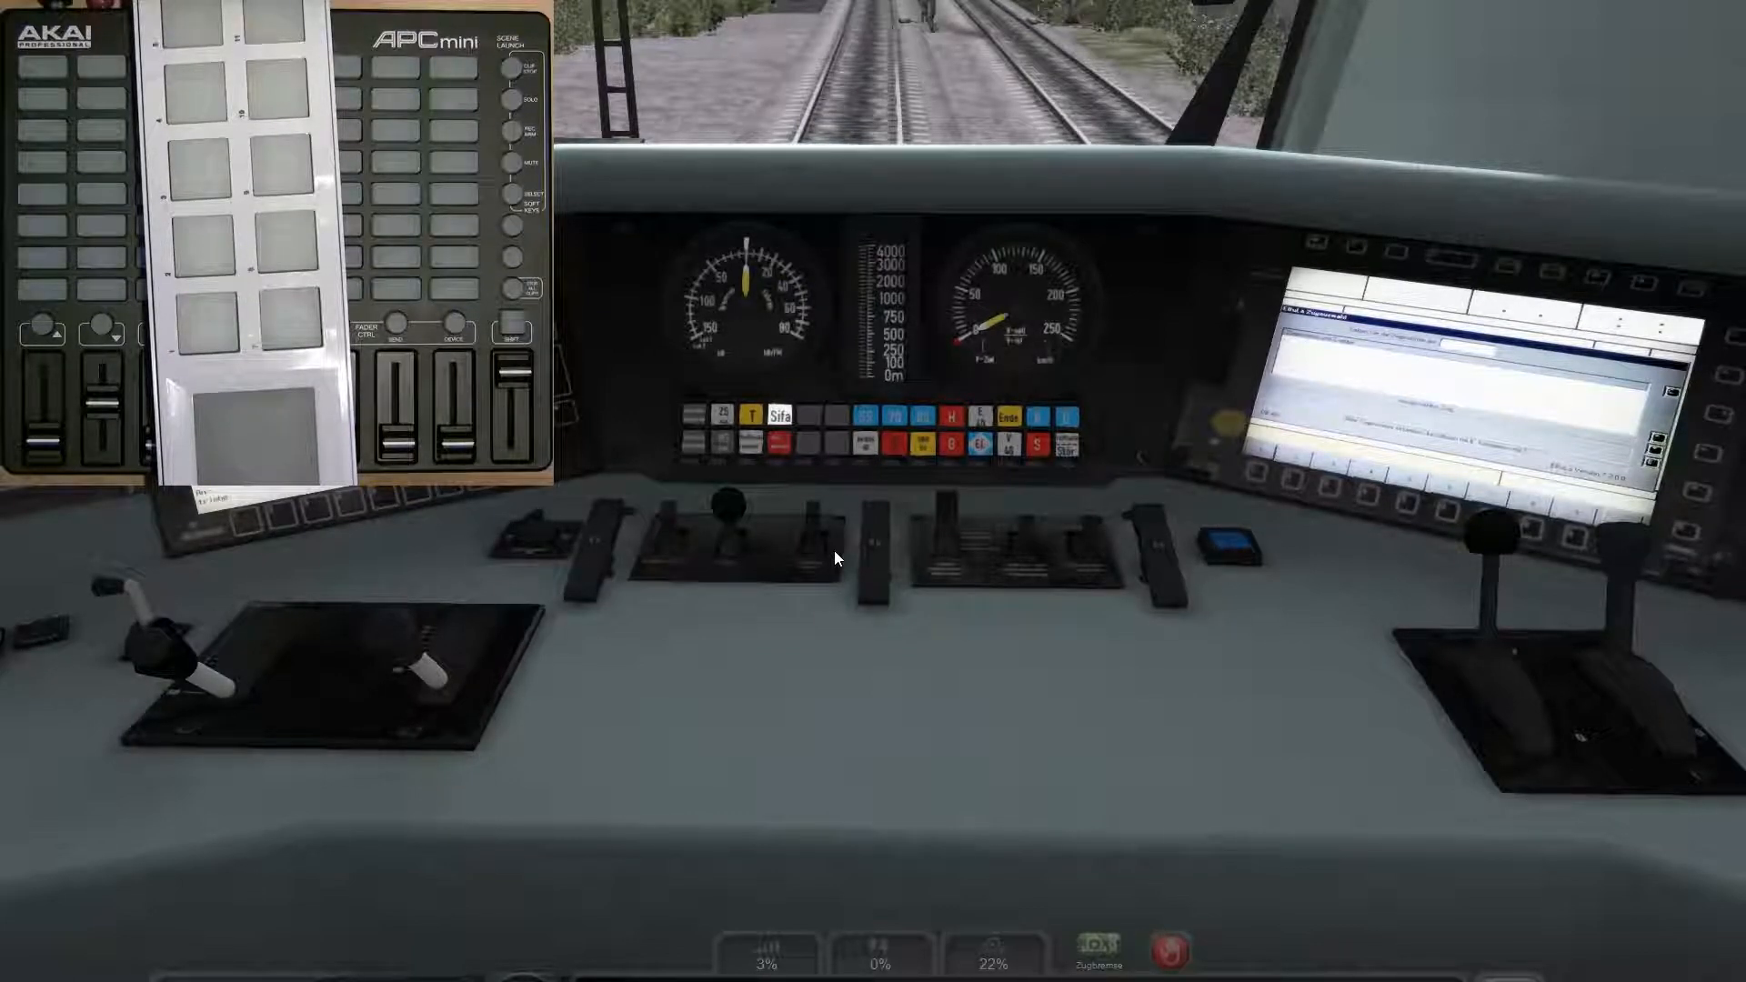
Step: Switch back to MIDIKey2Key and check the configuration file loaded in the APC MINI and nanoPAD instances
key(alt+Tab)
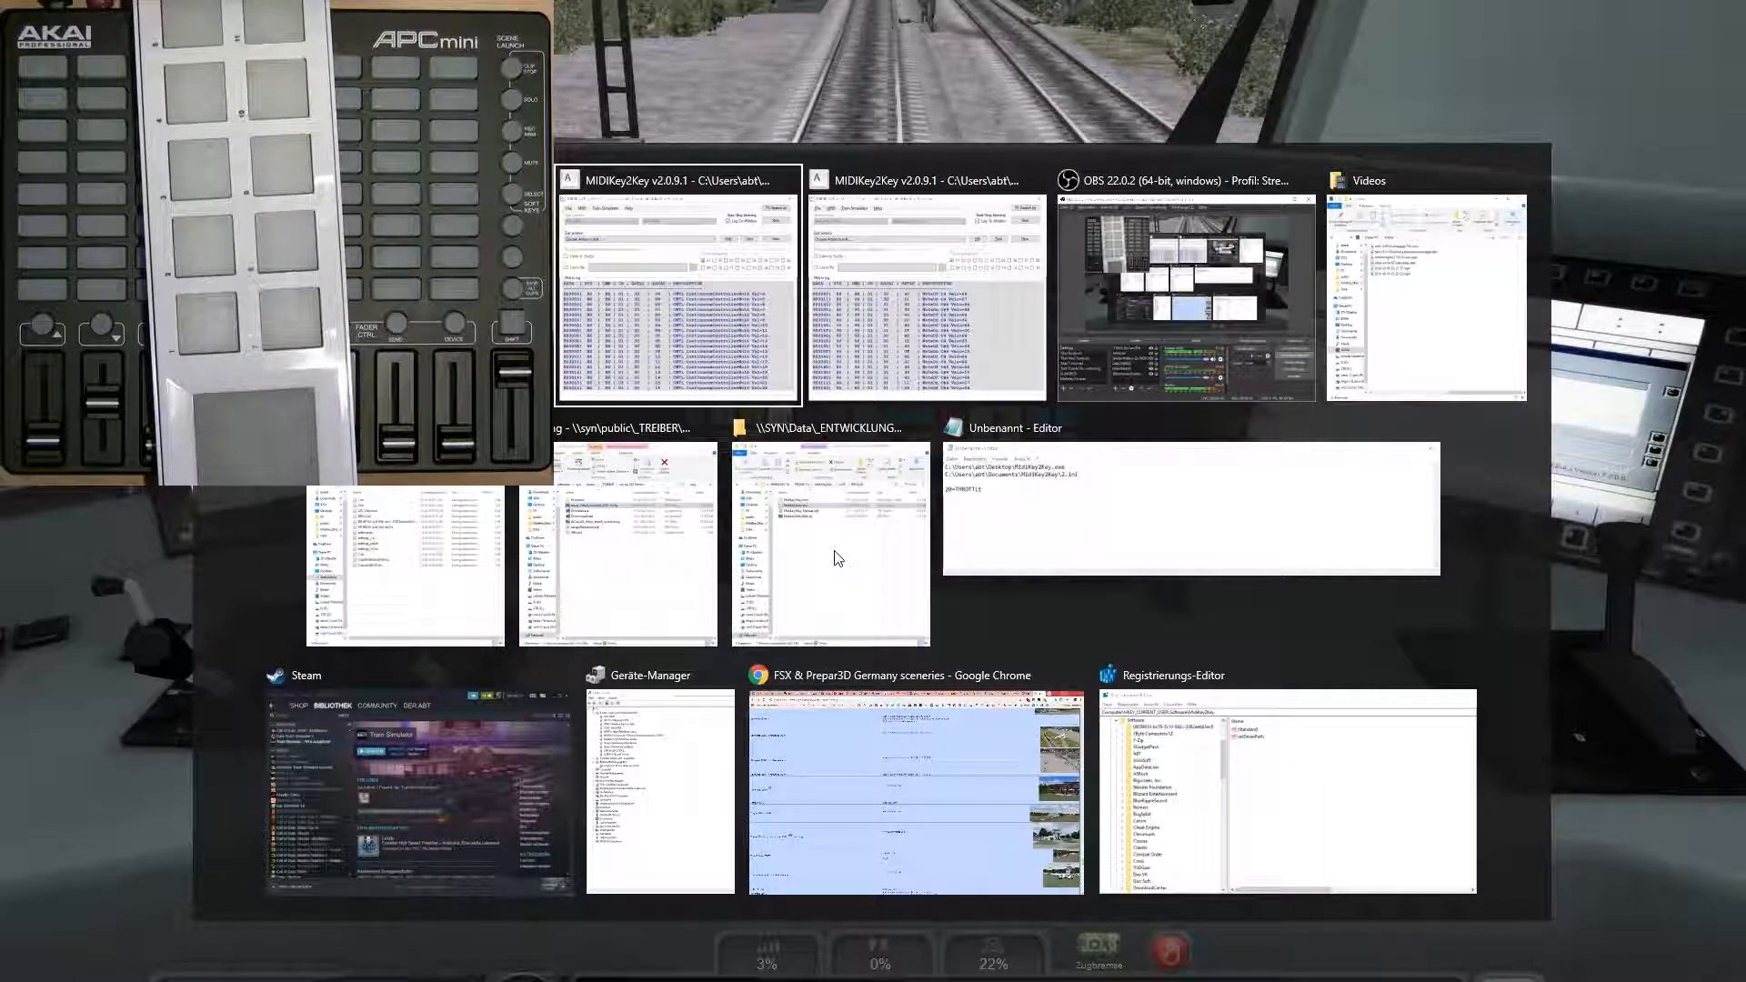
key(alt+Tab)
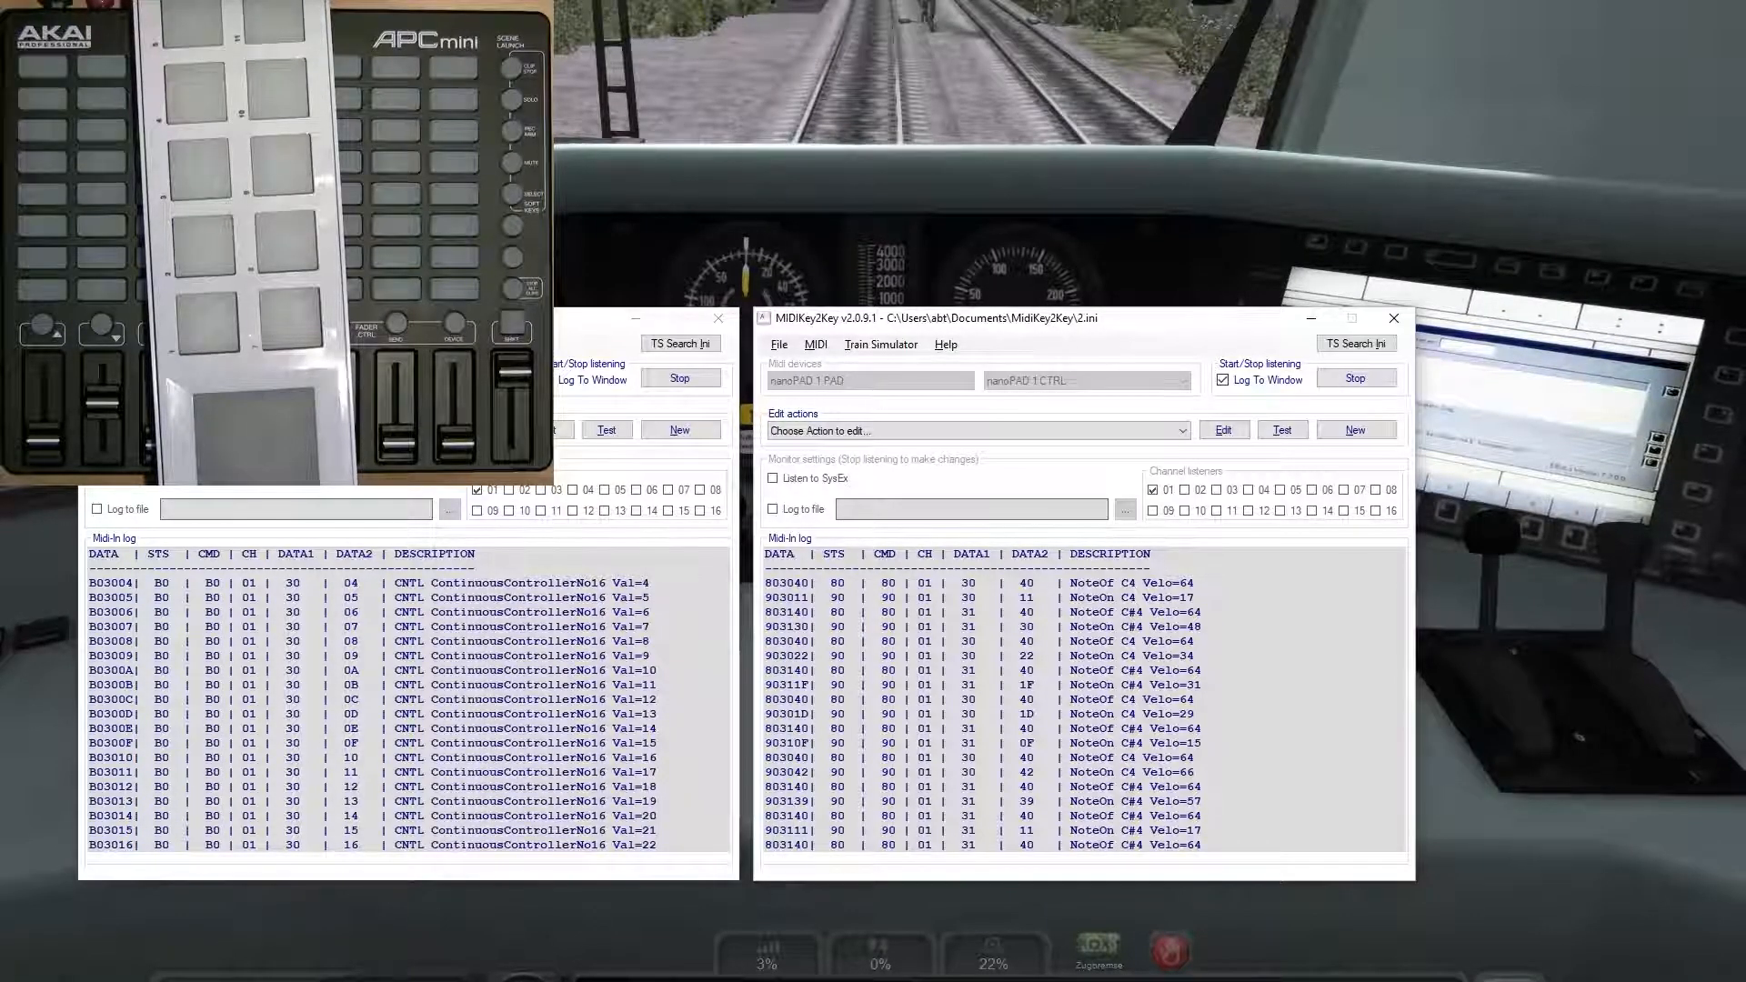
click(528, 320)
click(977, 323)
click(527, 321)
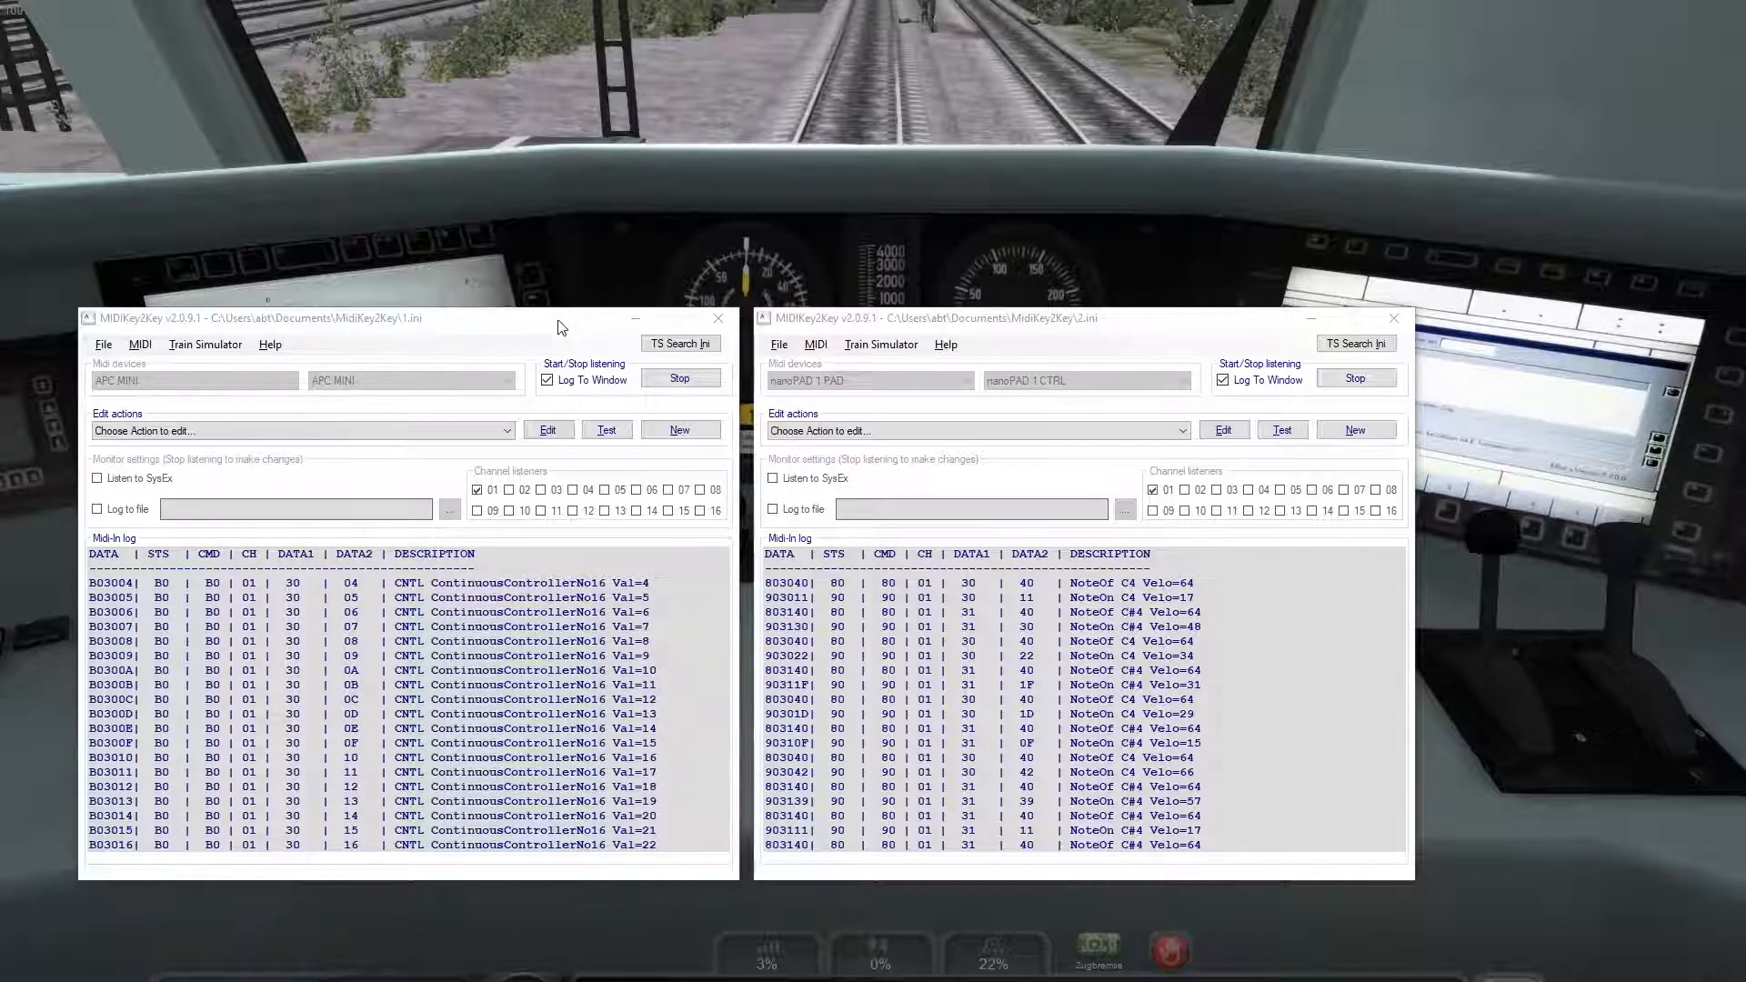
click(450, 328)
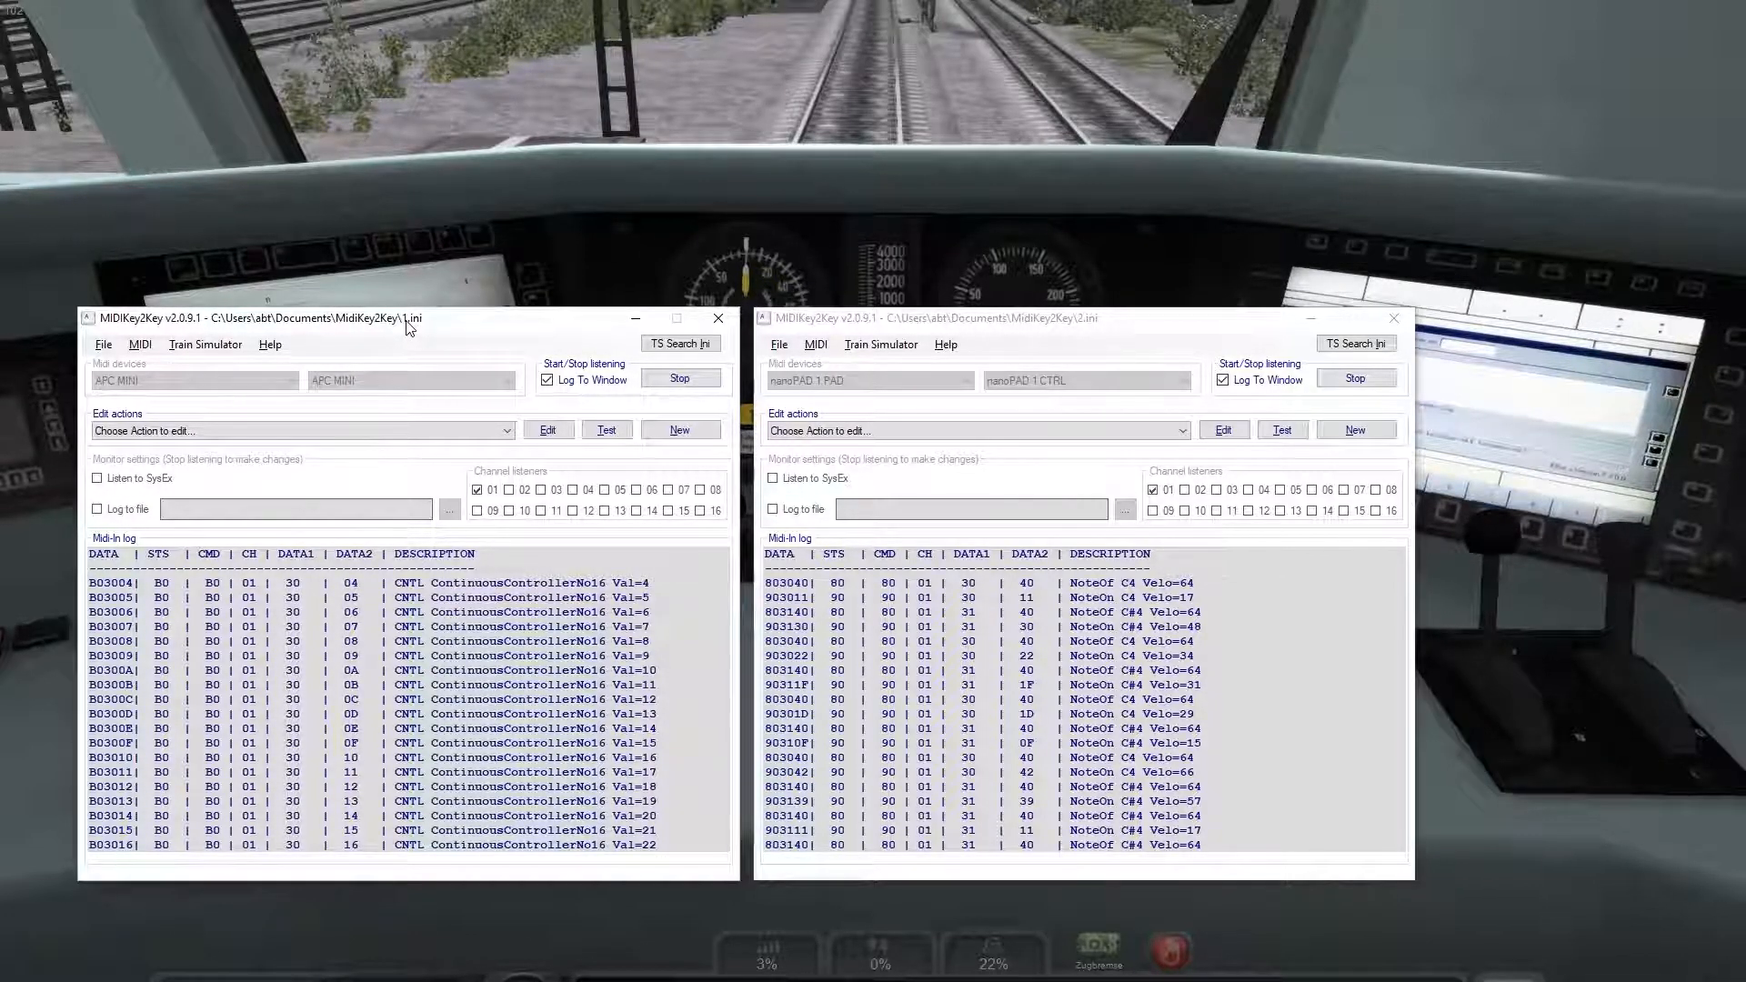
click(1031, 327)
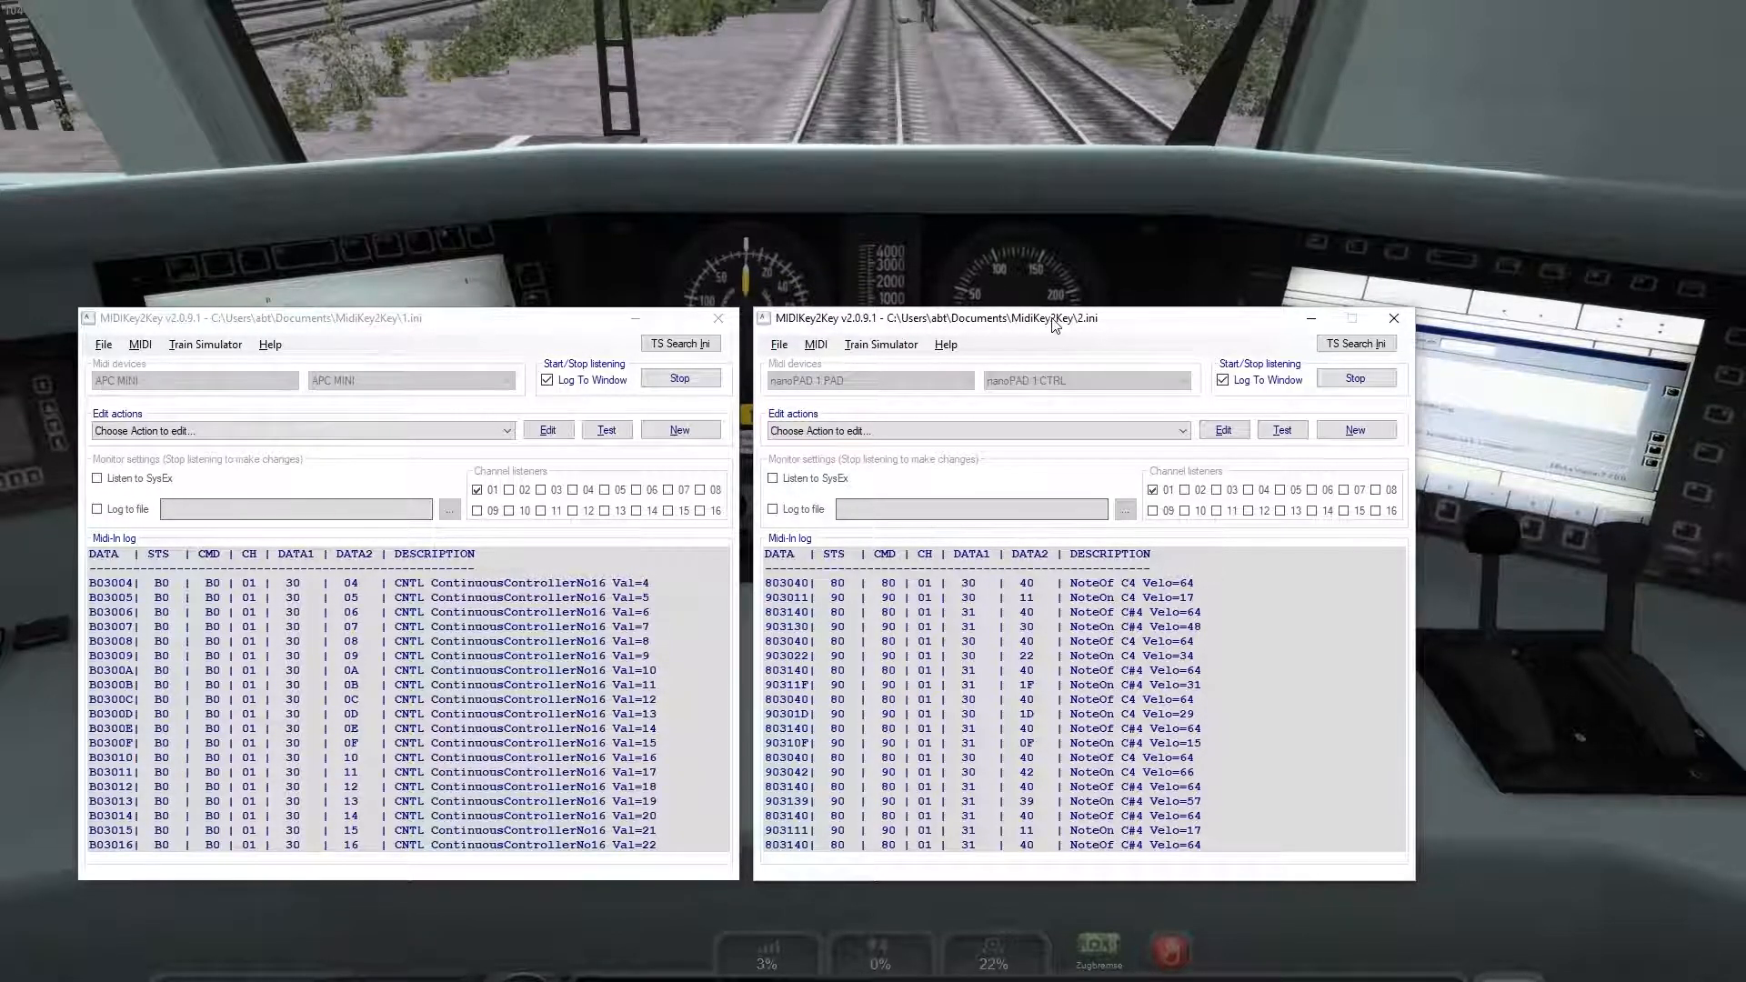
click(780, 345)
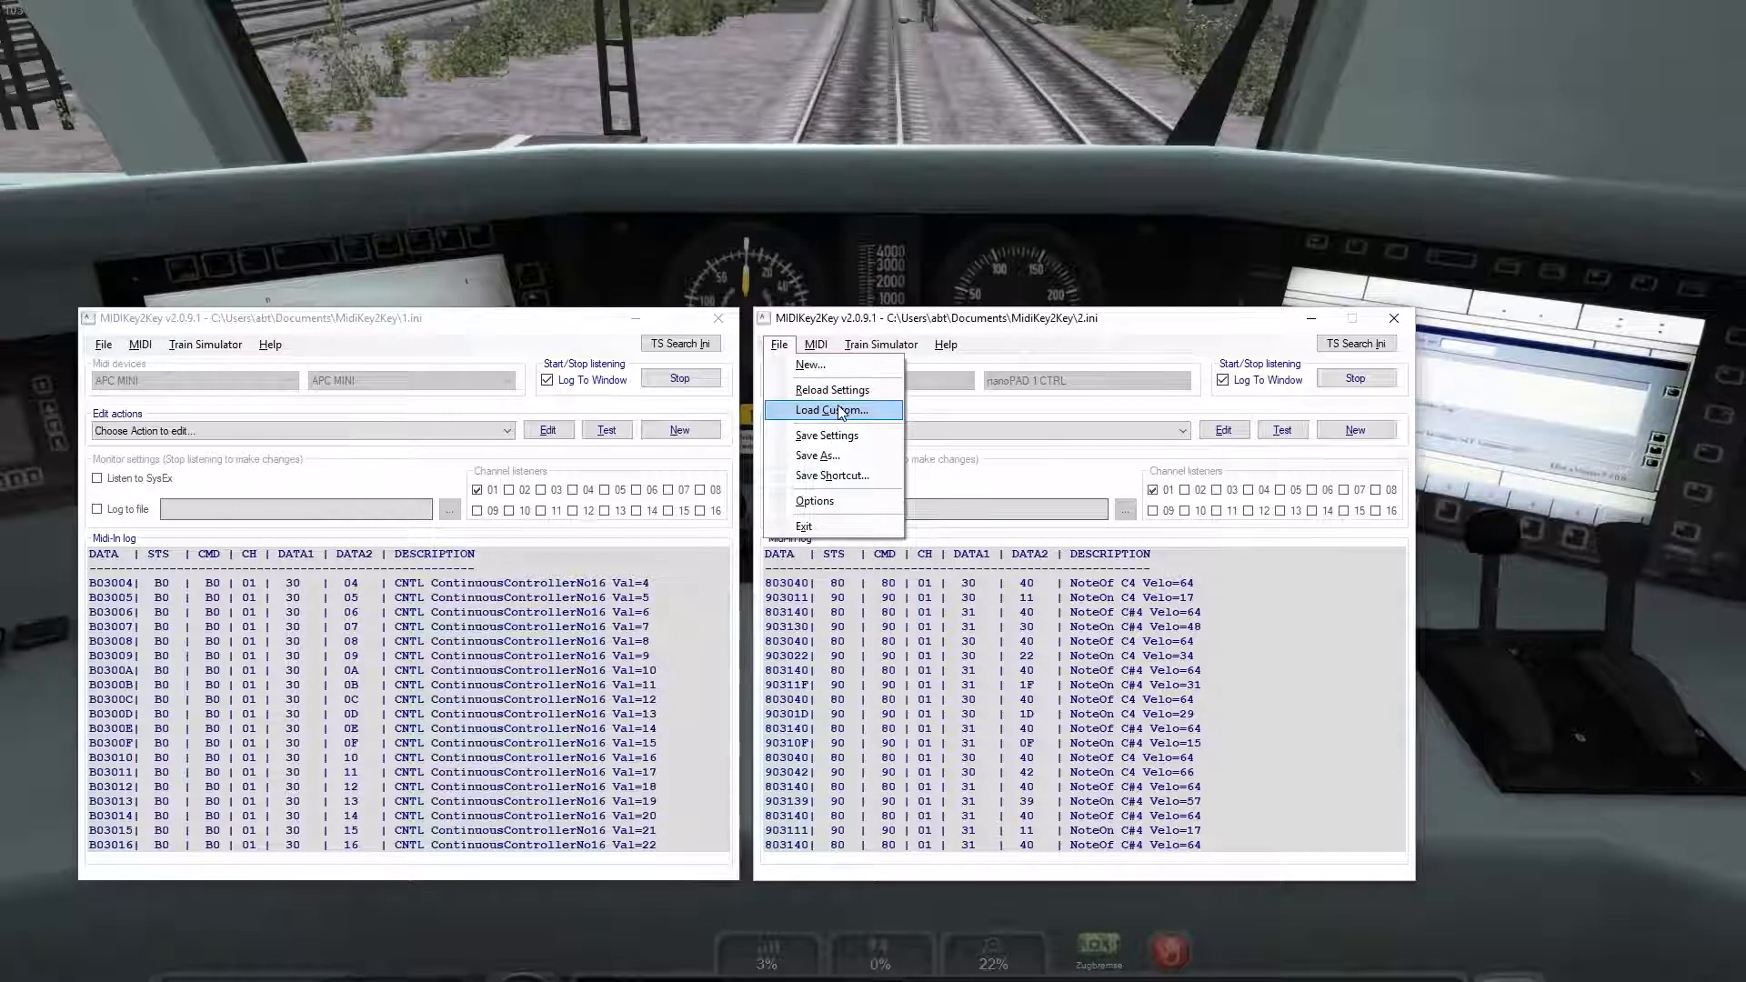
click(906, 326)
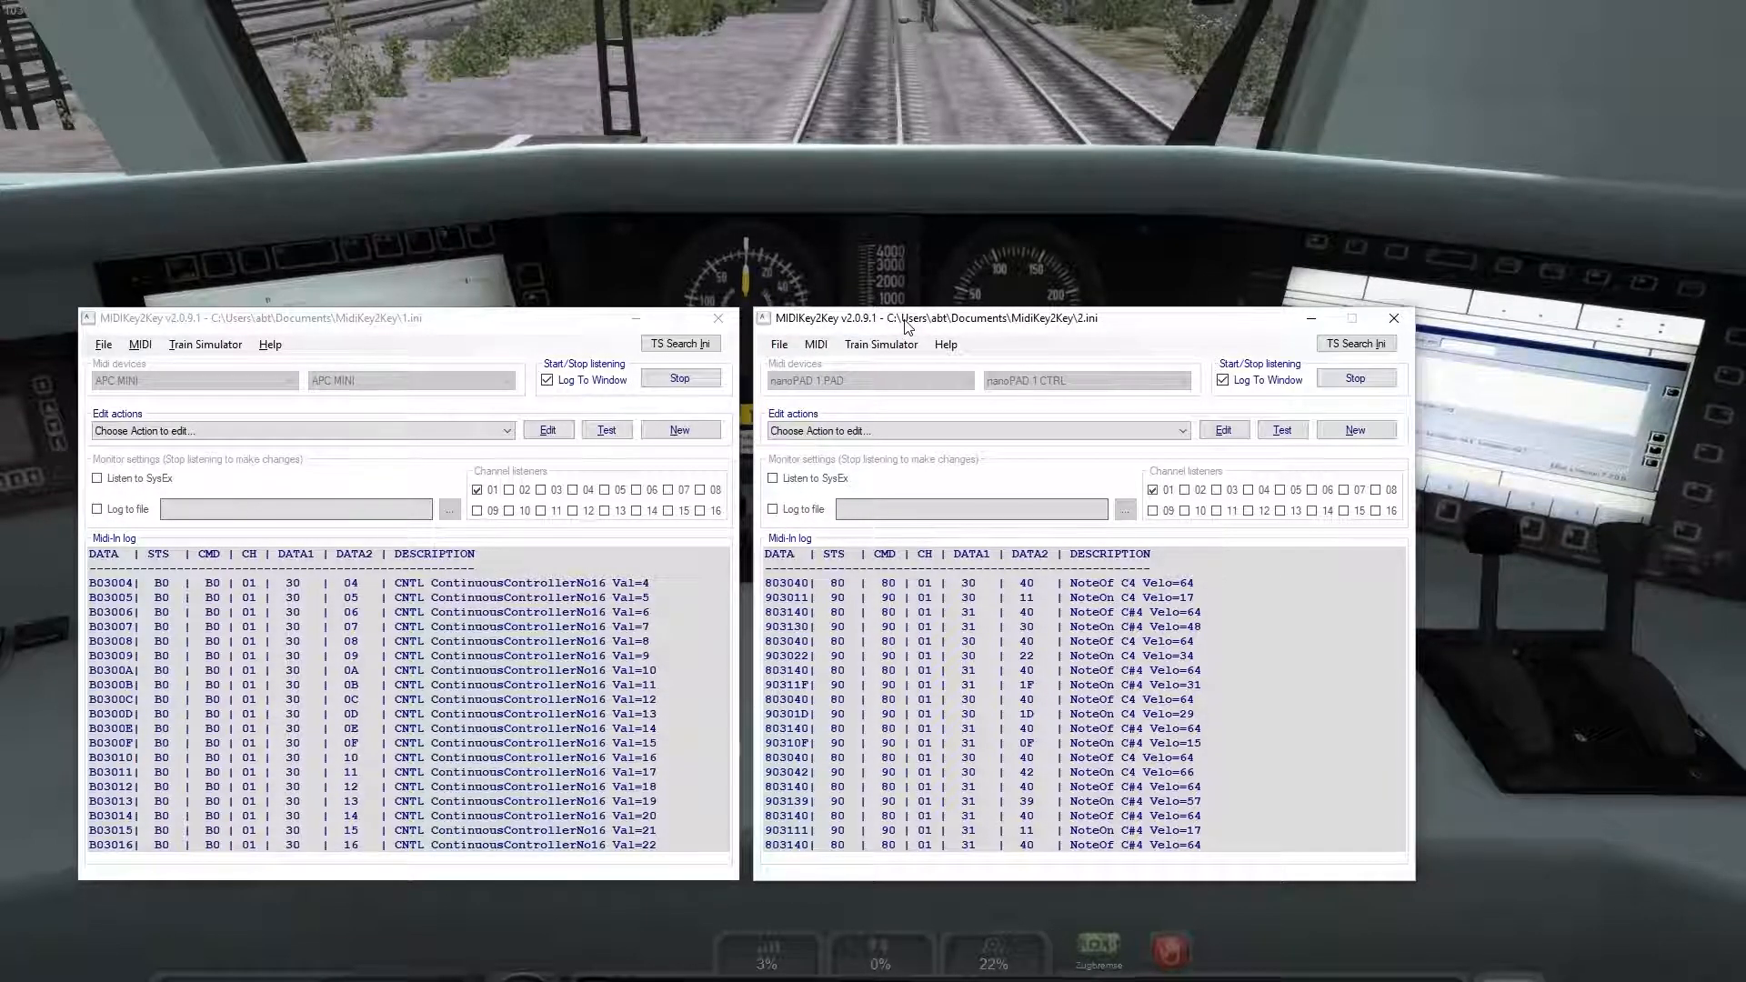
click(413, 318)
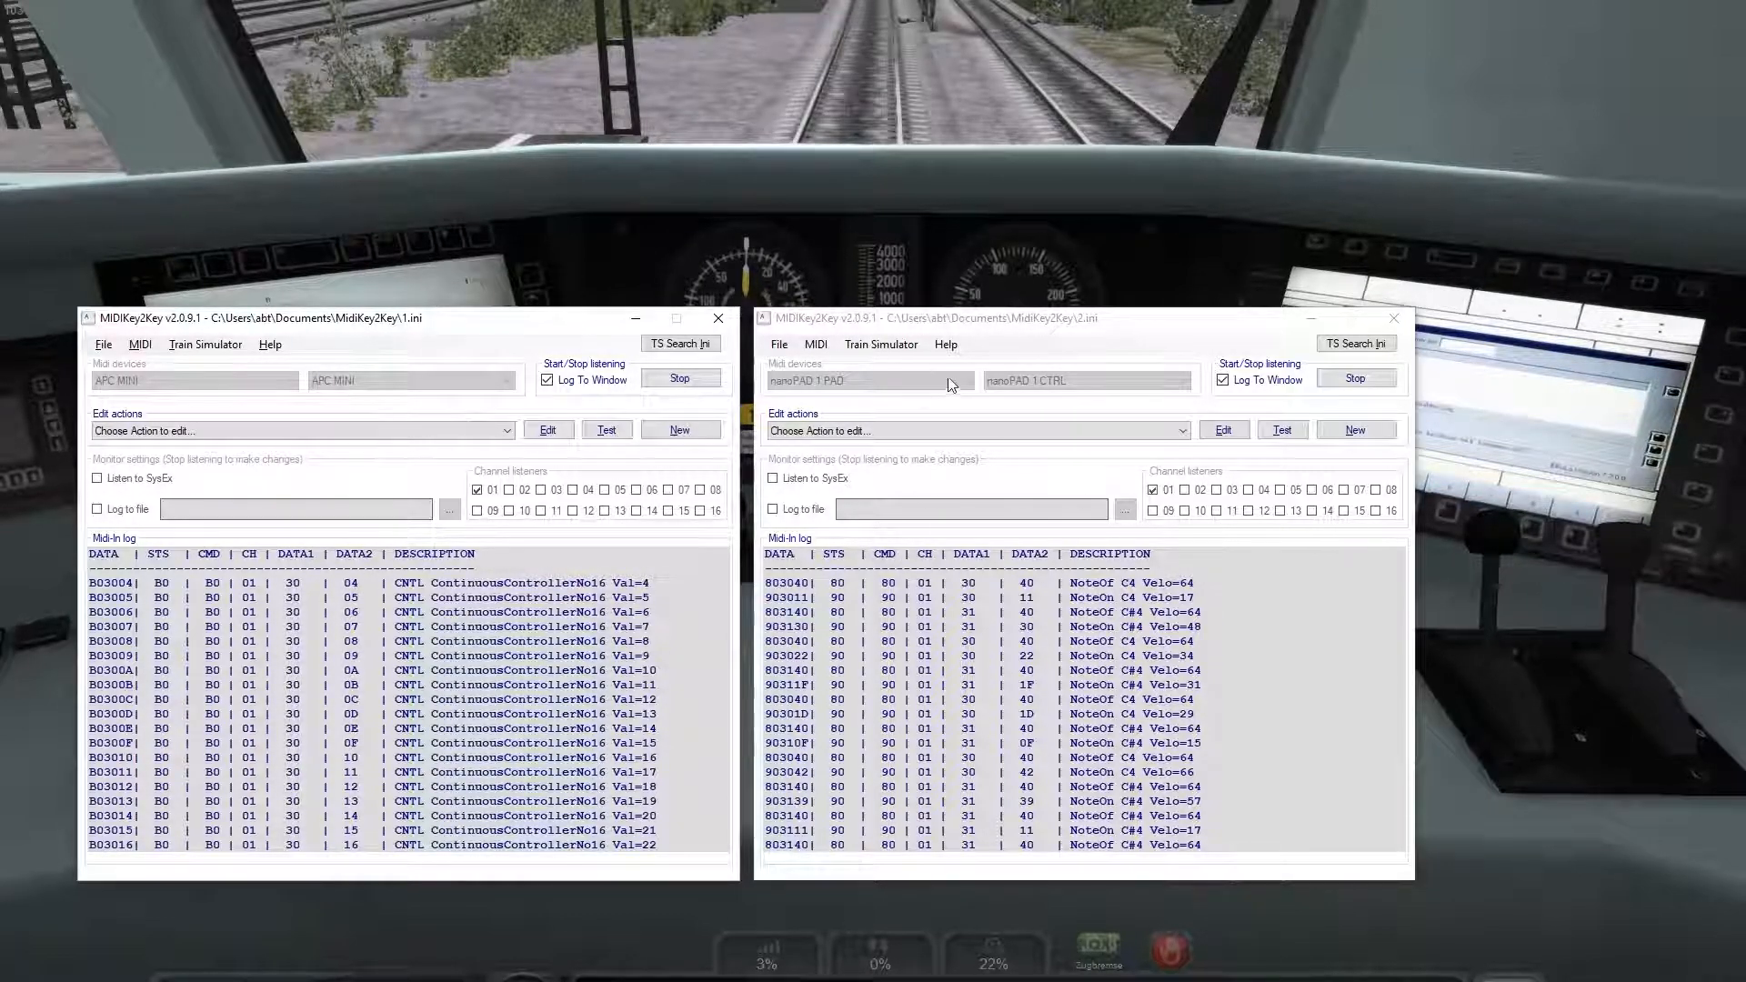
click(899, 320)
click(779, 345)
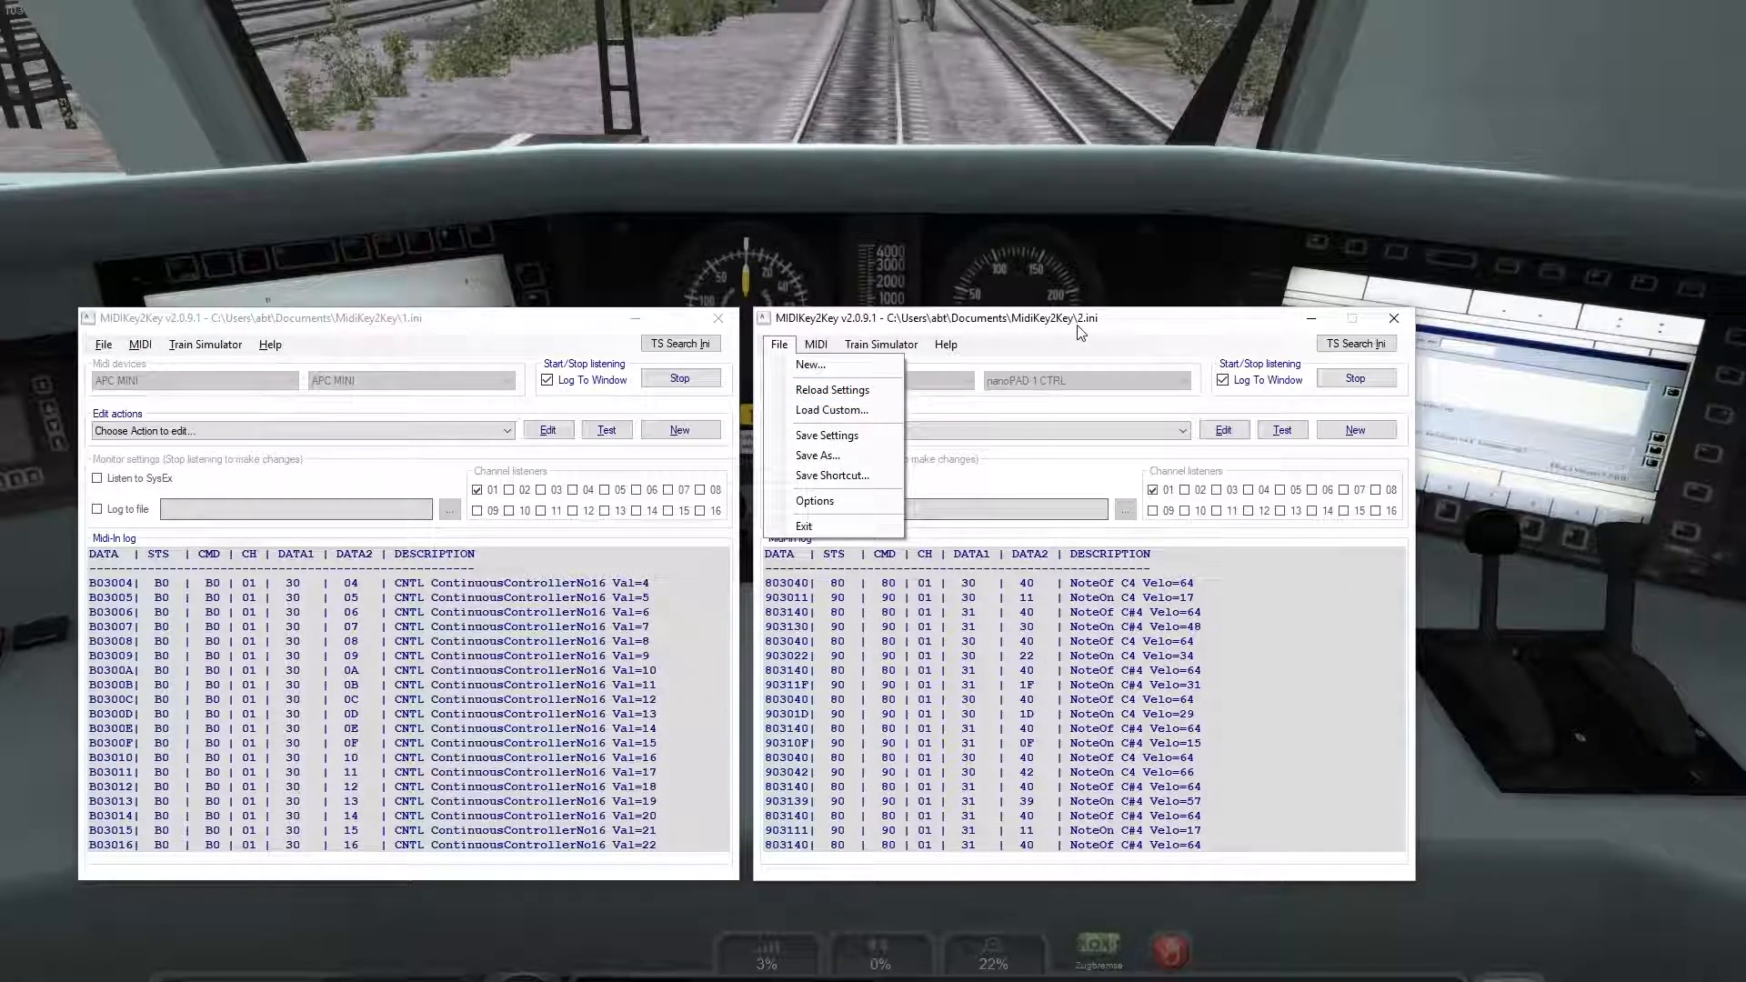
click(1000, 333)
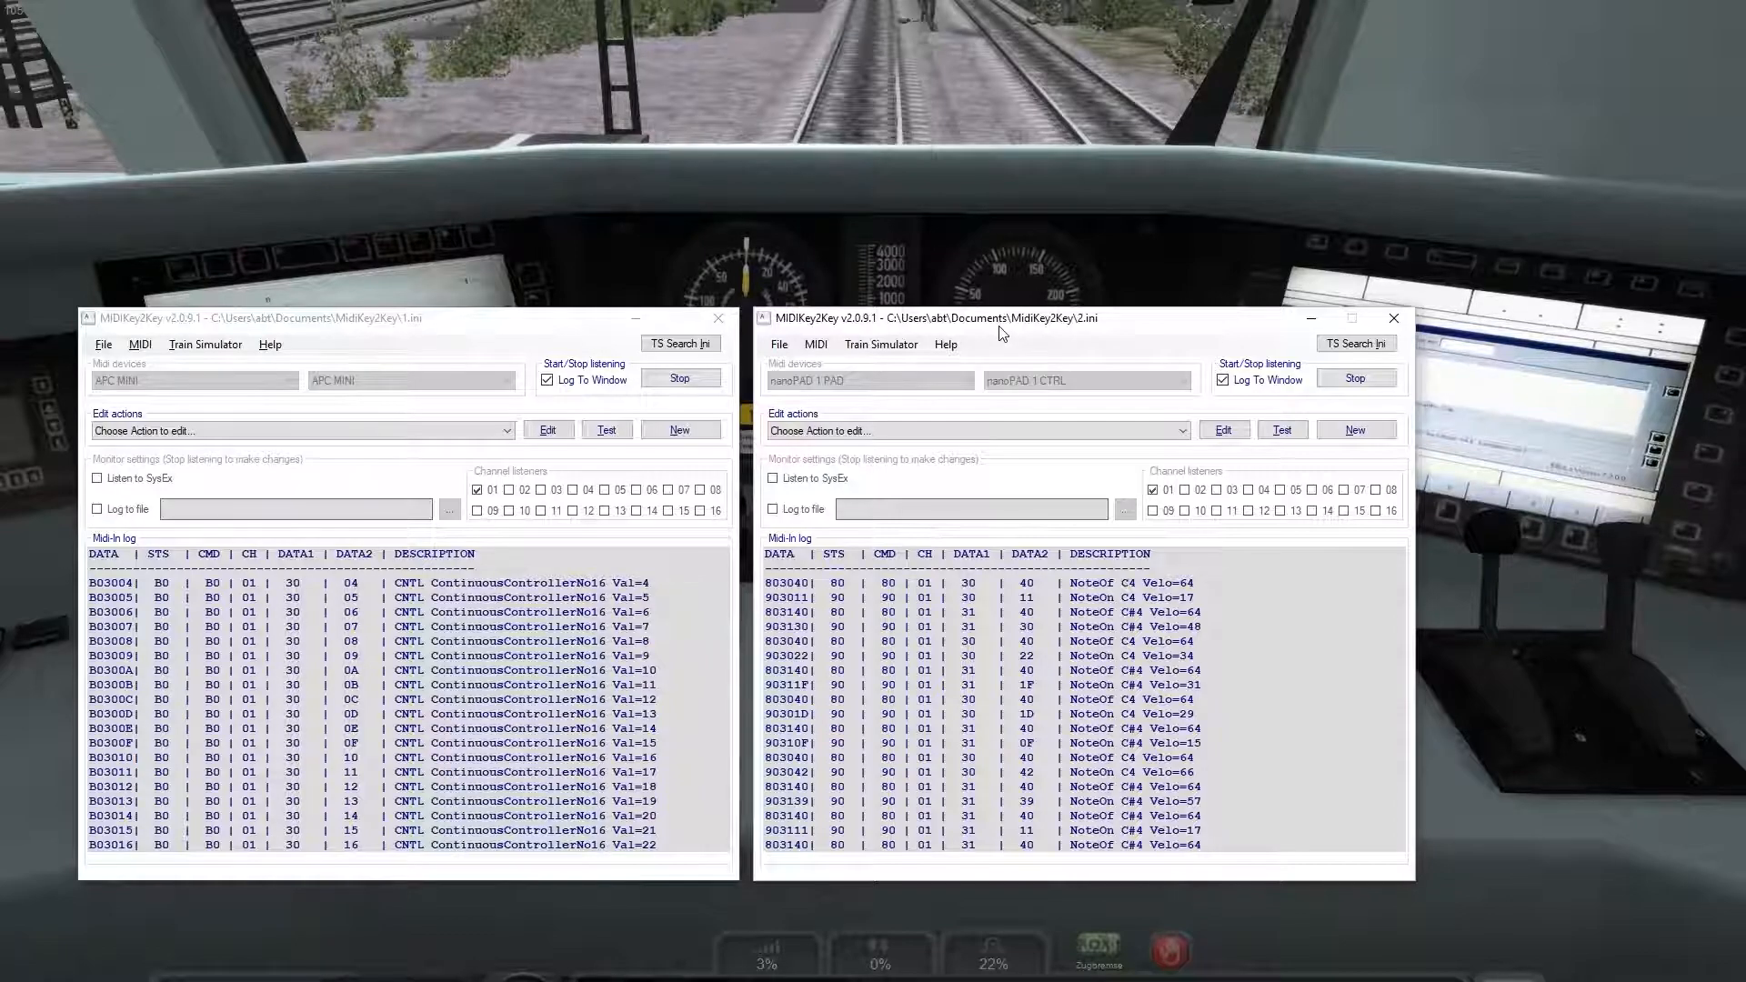
click(781, 347)
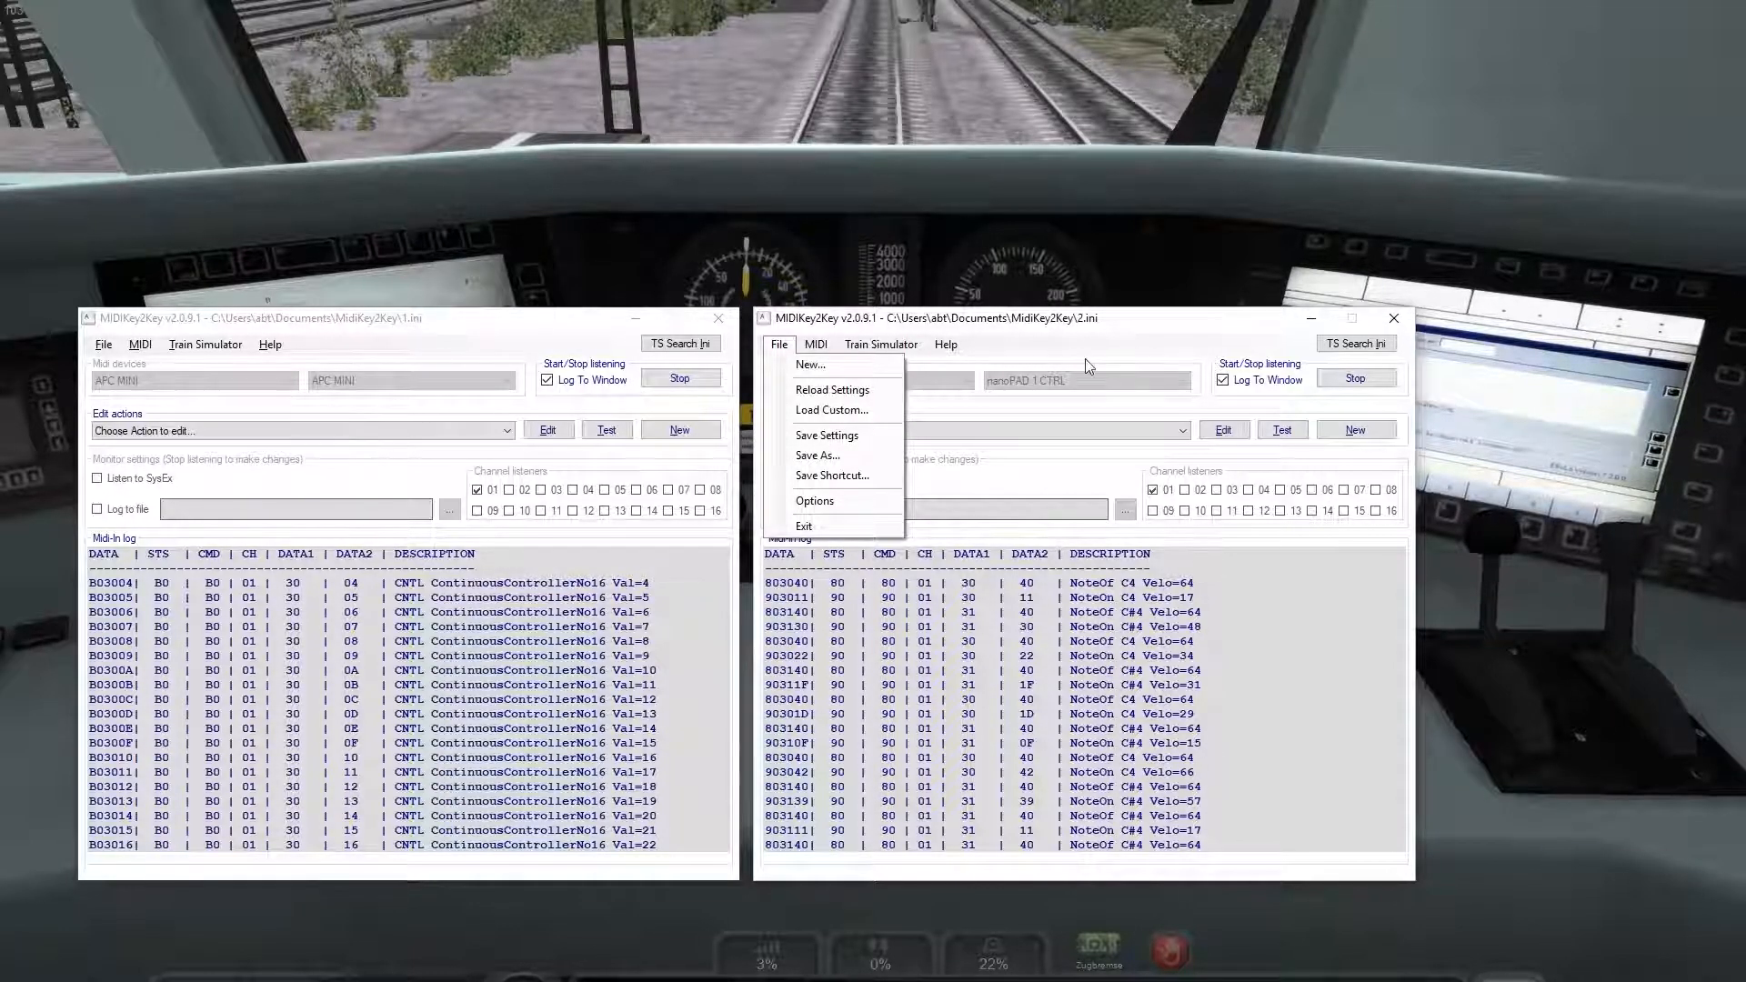
click(1079, 335)
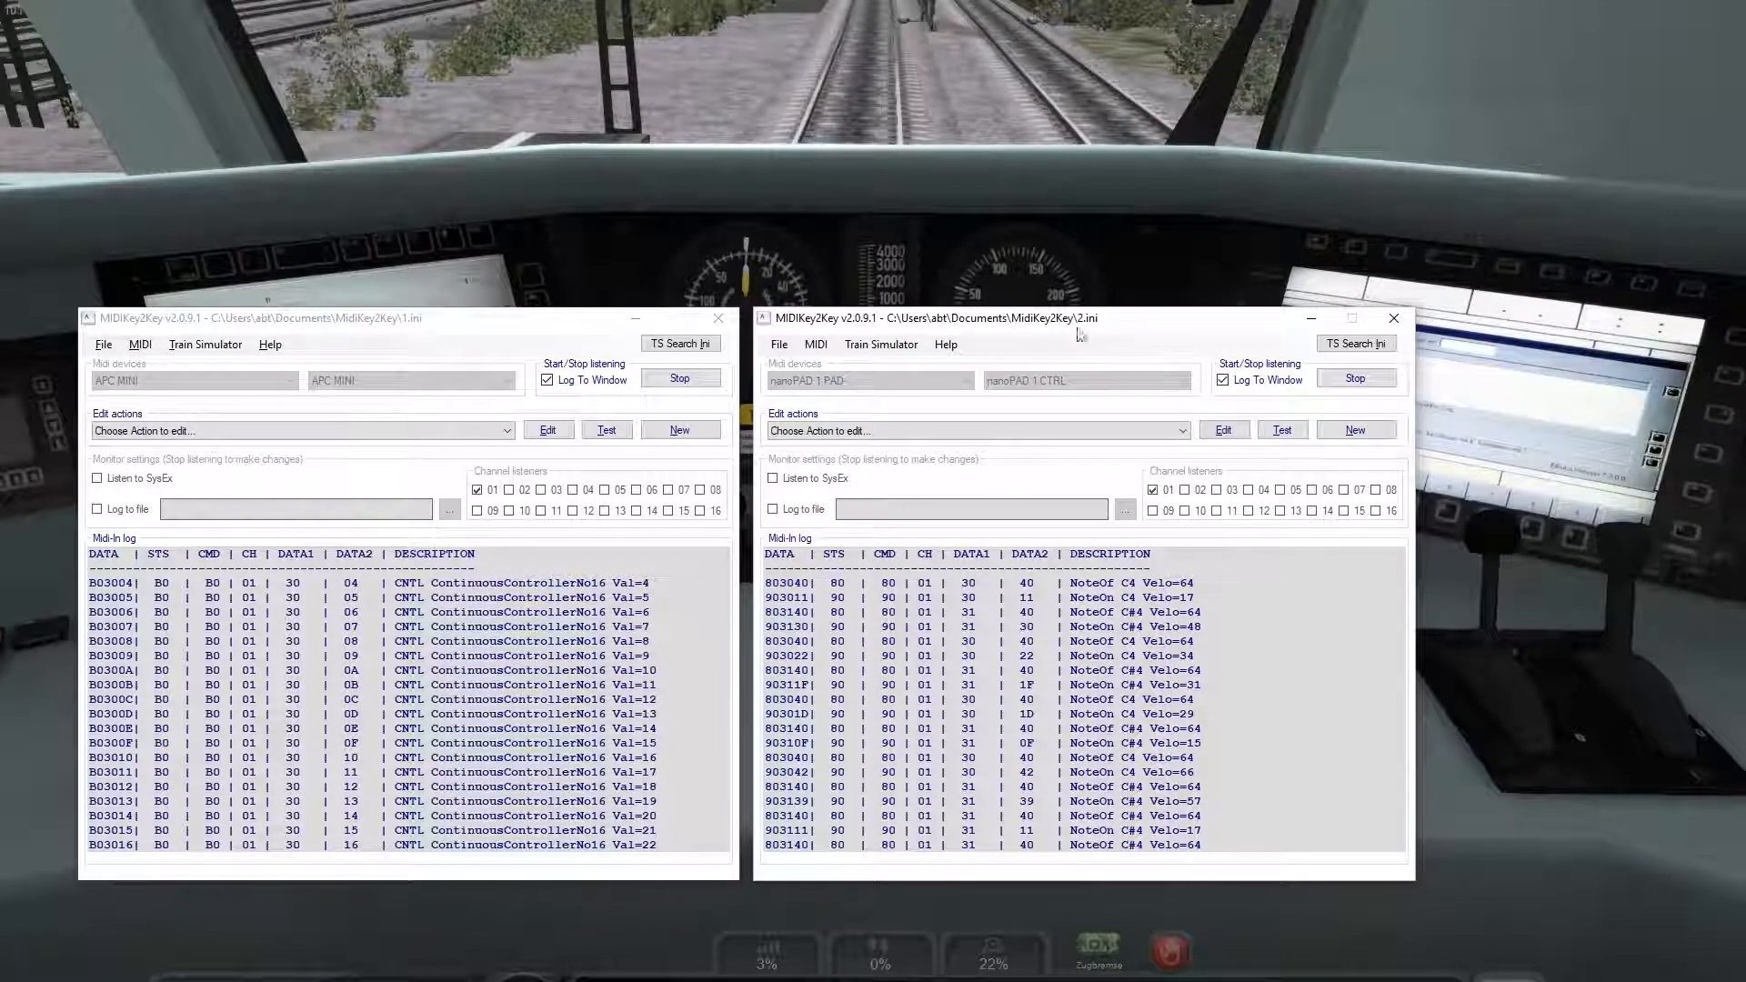
click(425, 329)
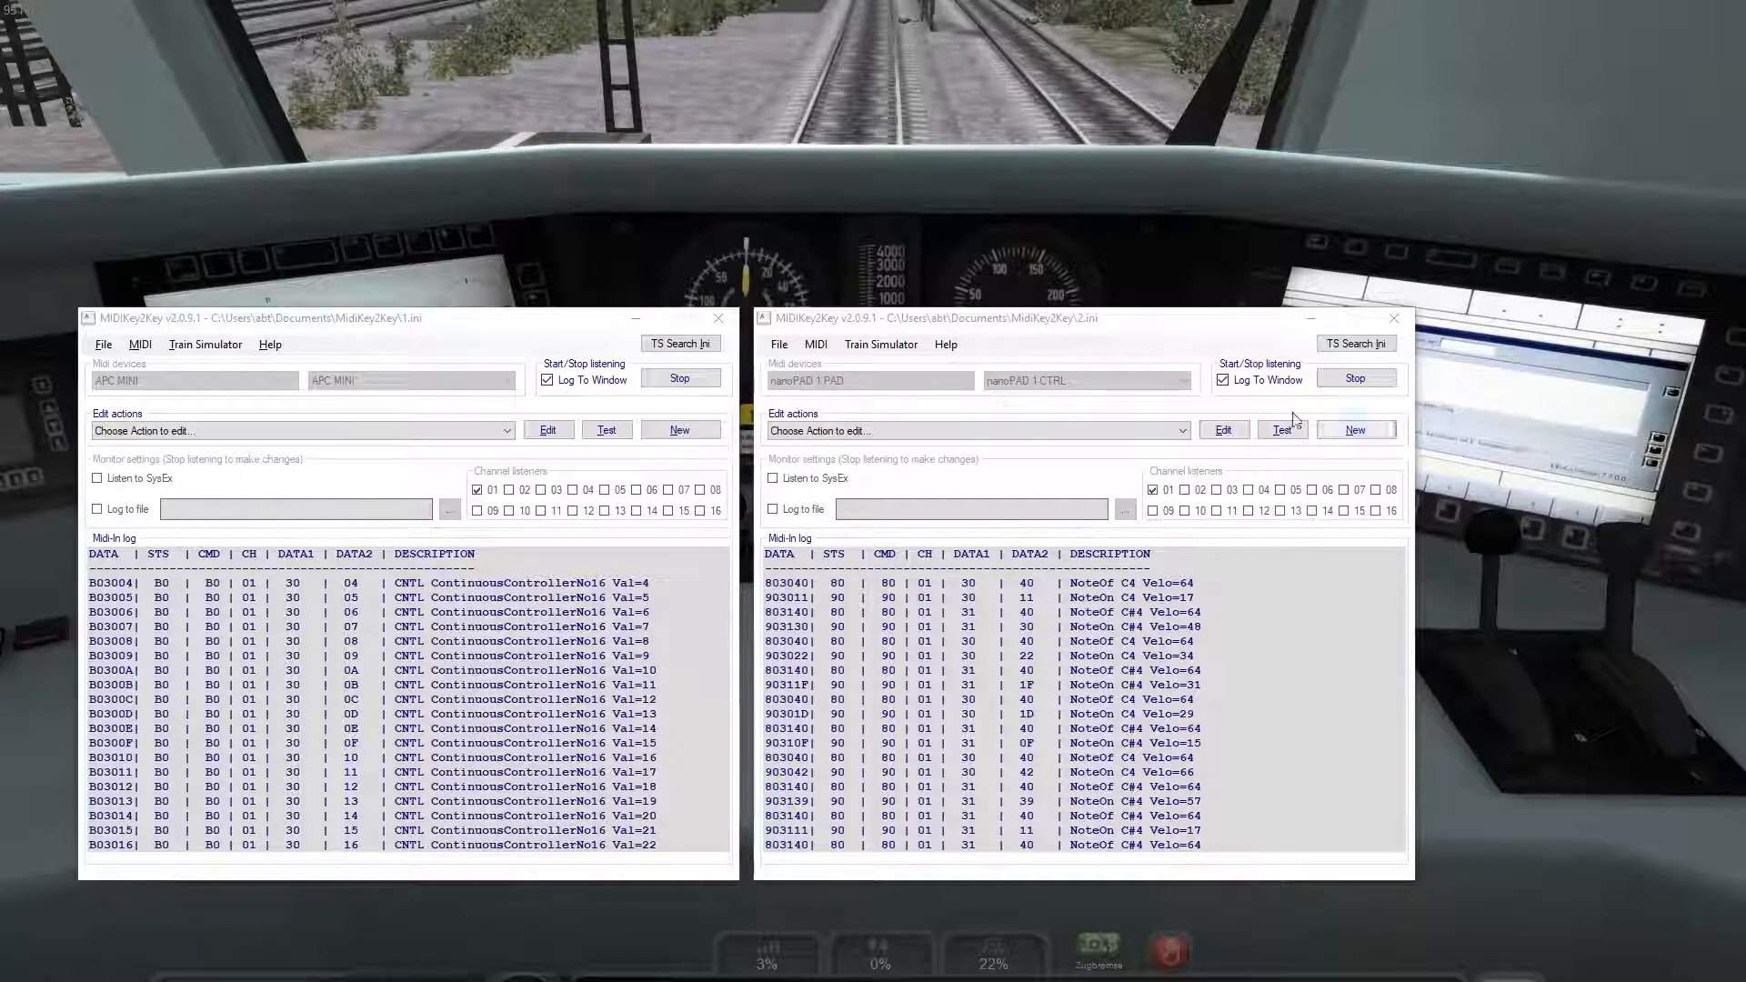
Step: Move the two MIDIKey2Key windows apart, close the nanoPAD instance and centre the APC MINI window on the screen
drag(664, 325, 789, 330)
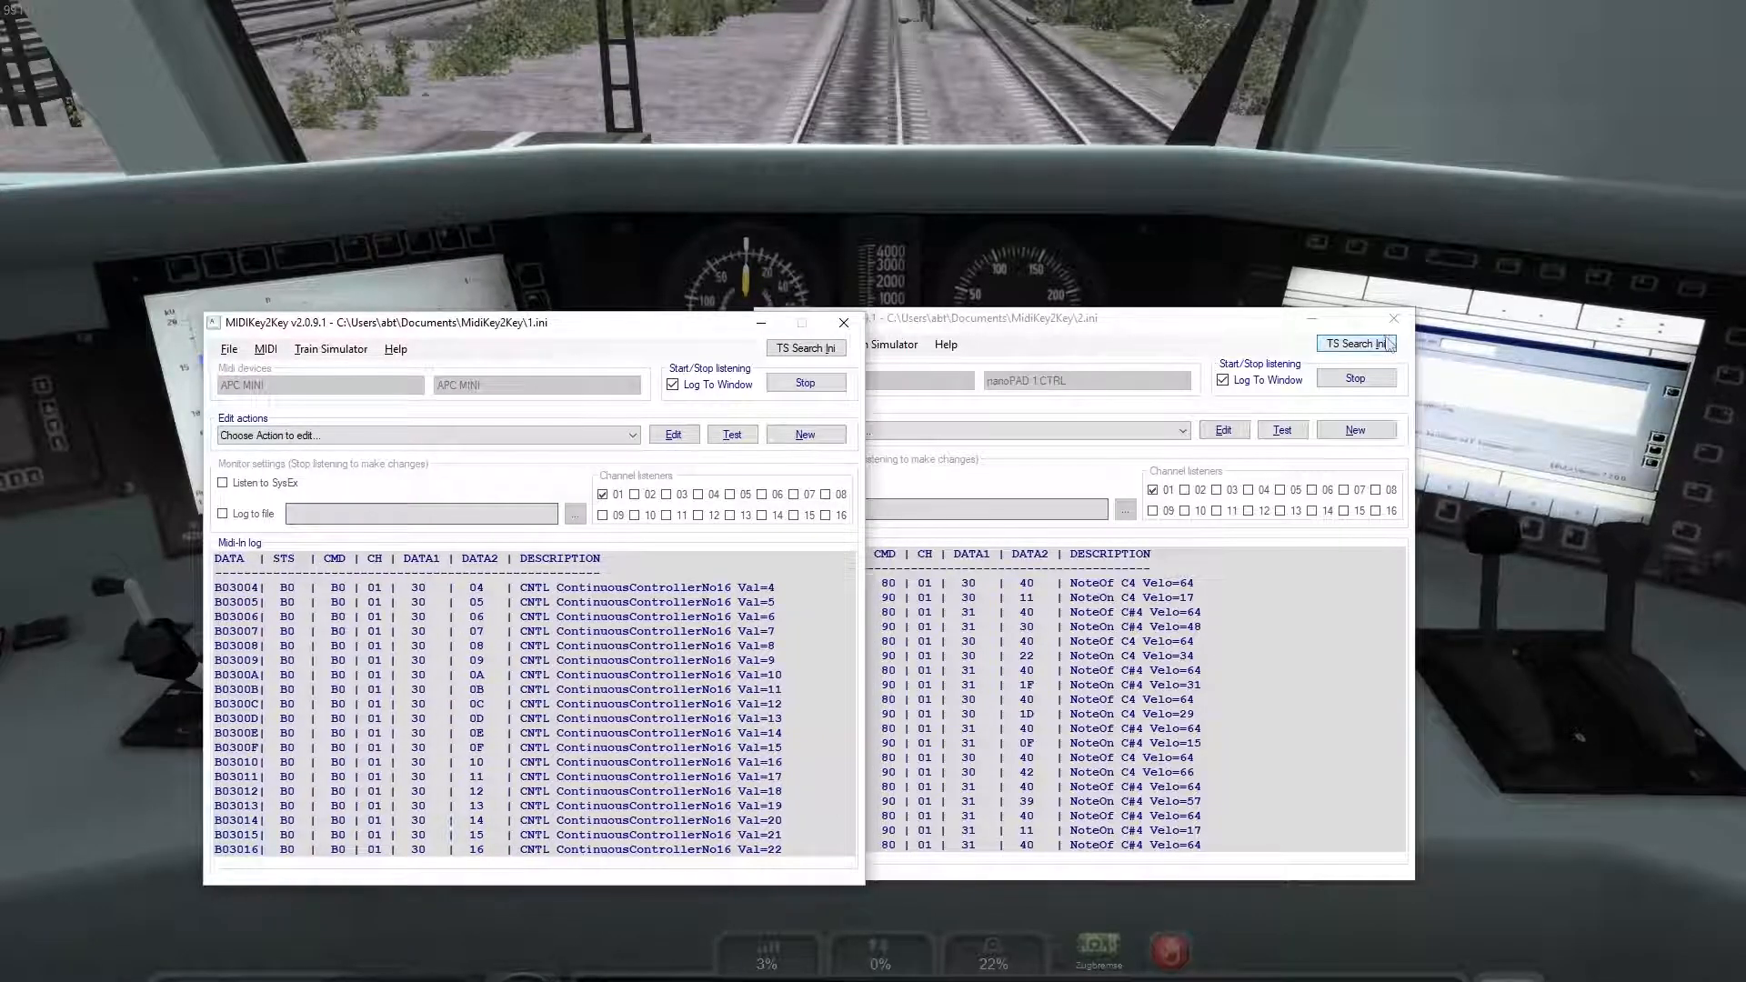
drag(1198, 332, 1377, 328)
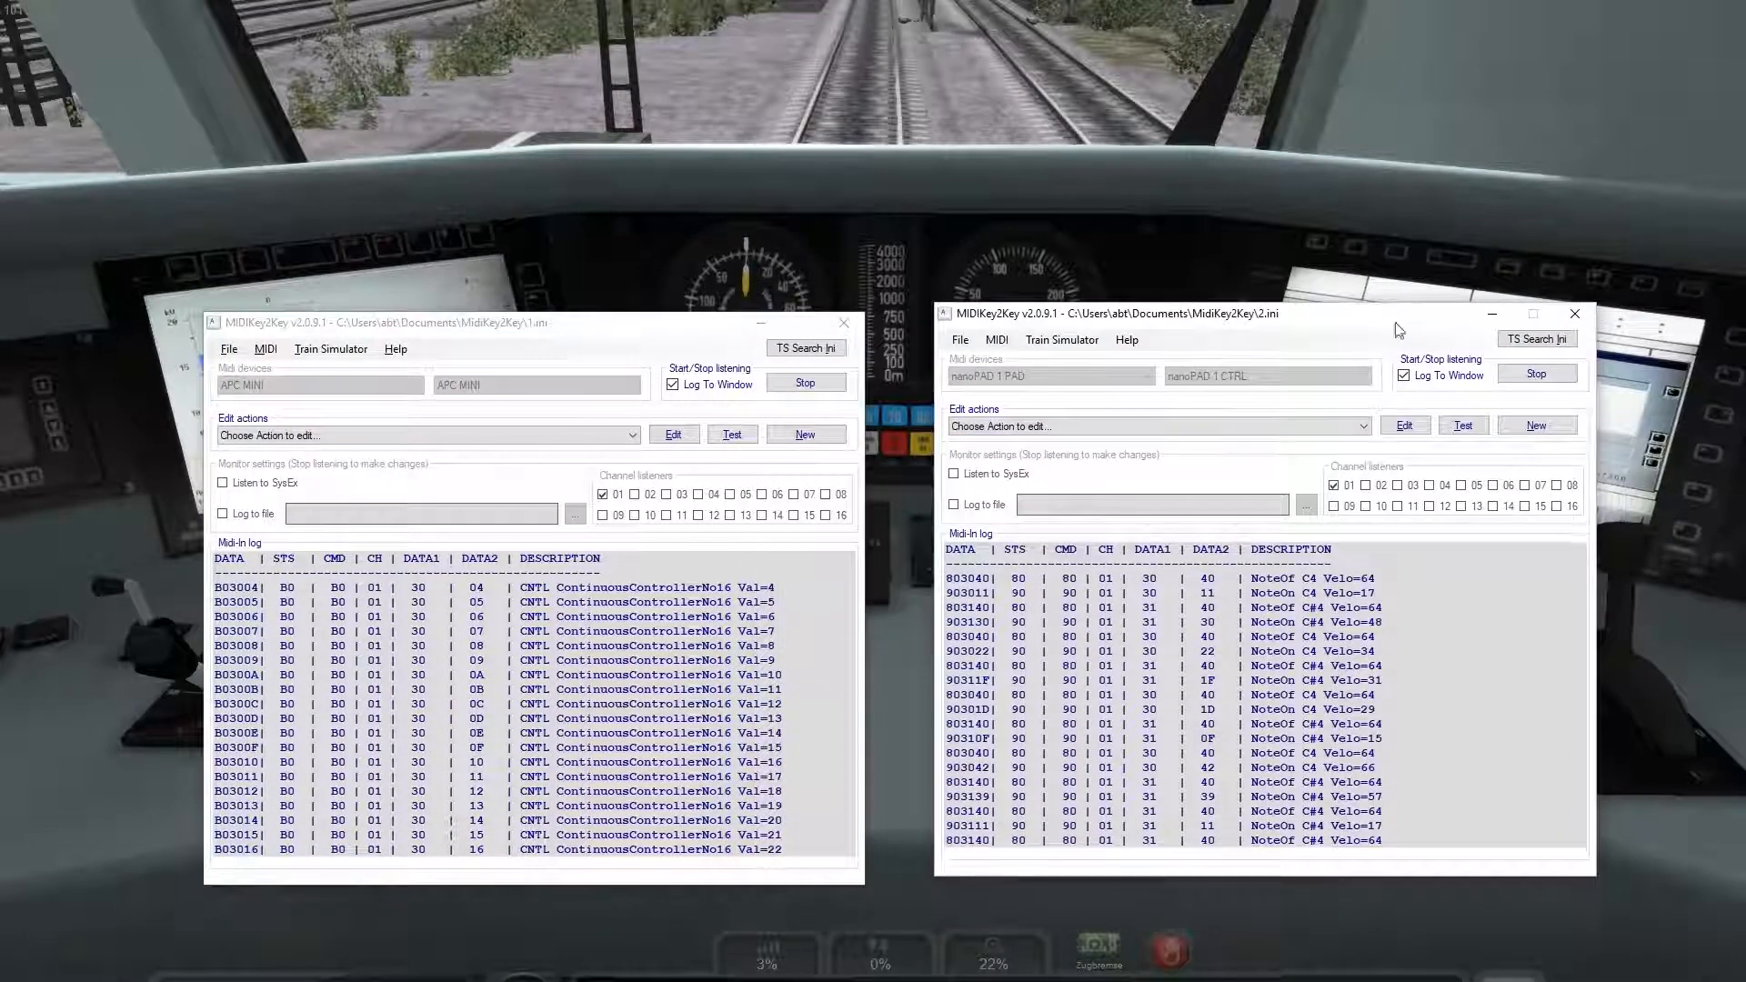
click(1574, 317)
drag(655, 332, 900, 302)
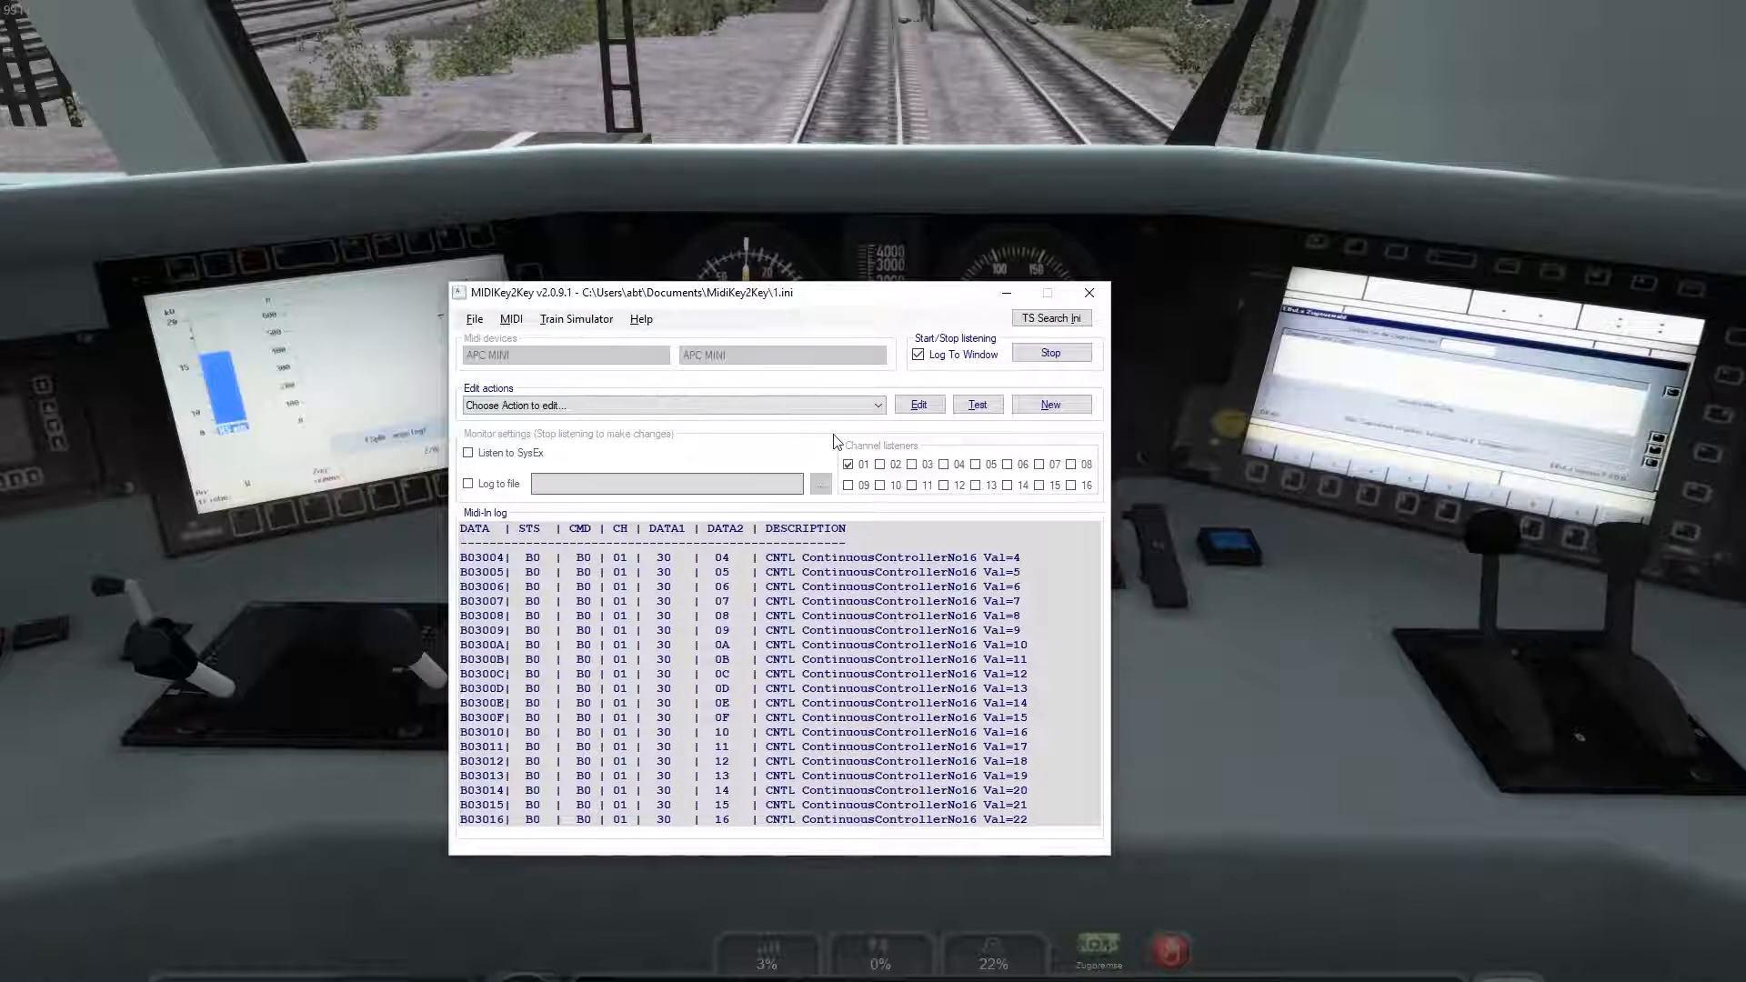
Step: Open the STARTUP action for editing and look through its Start Program, Send Midi and Train Sim options
click(815, 402)
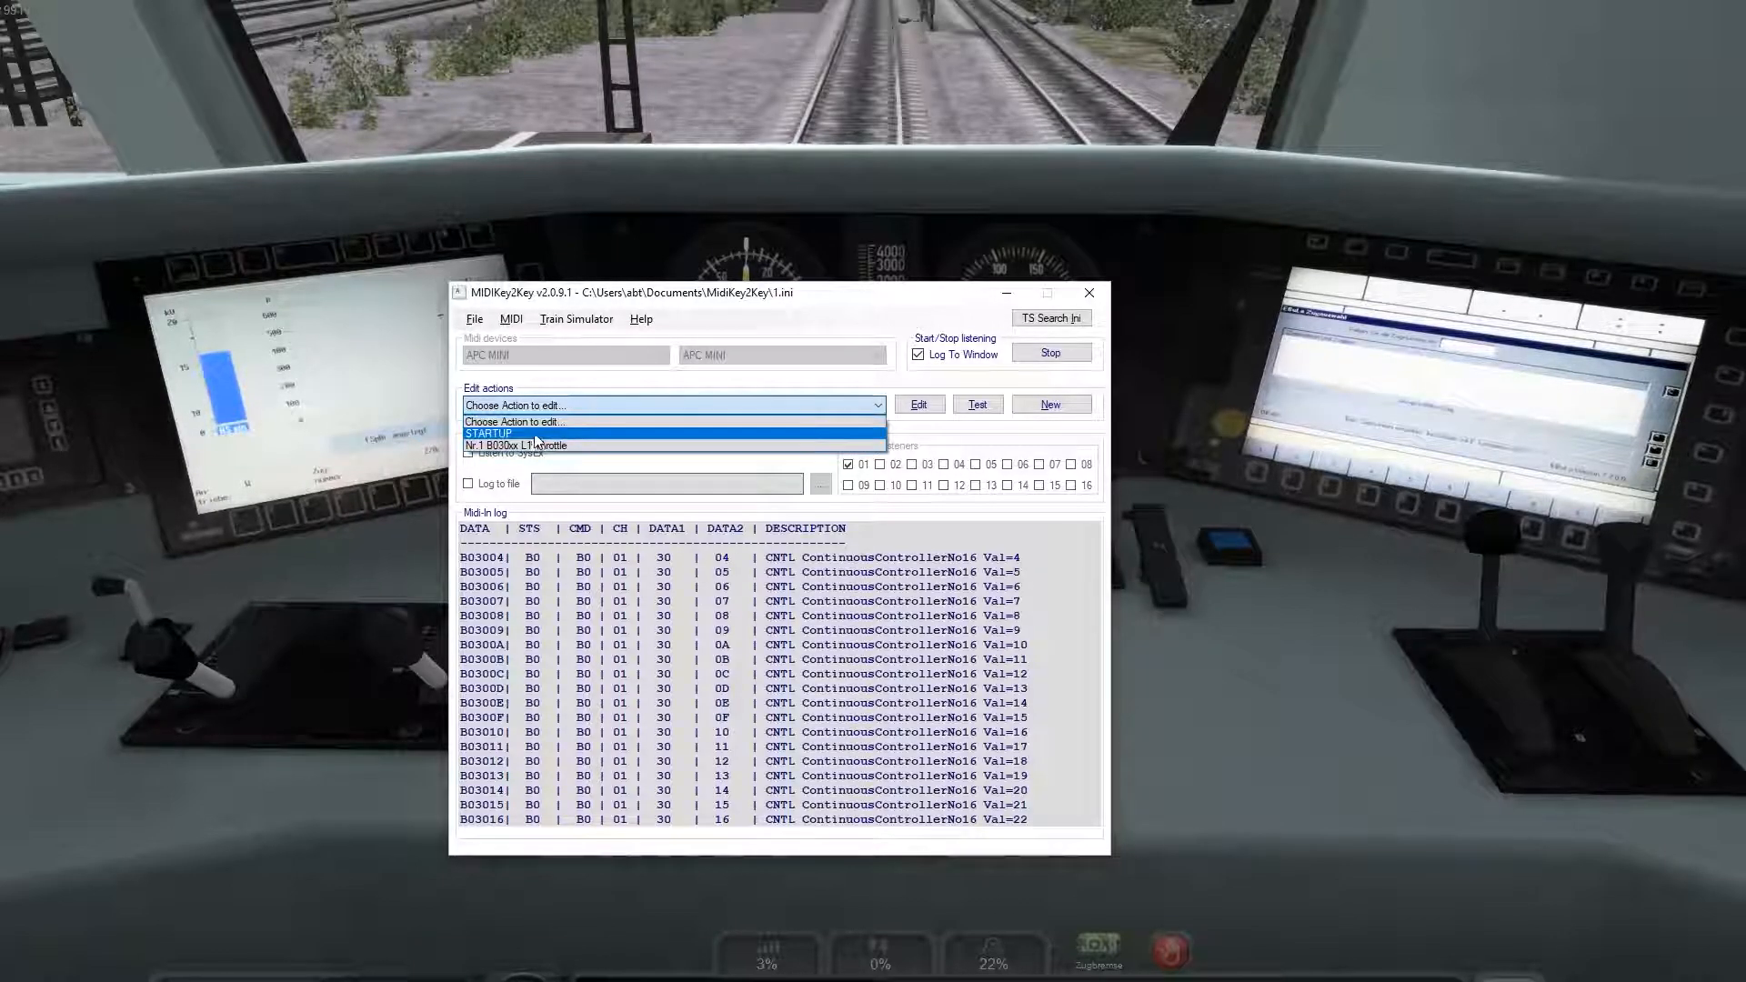
click(735, 419)
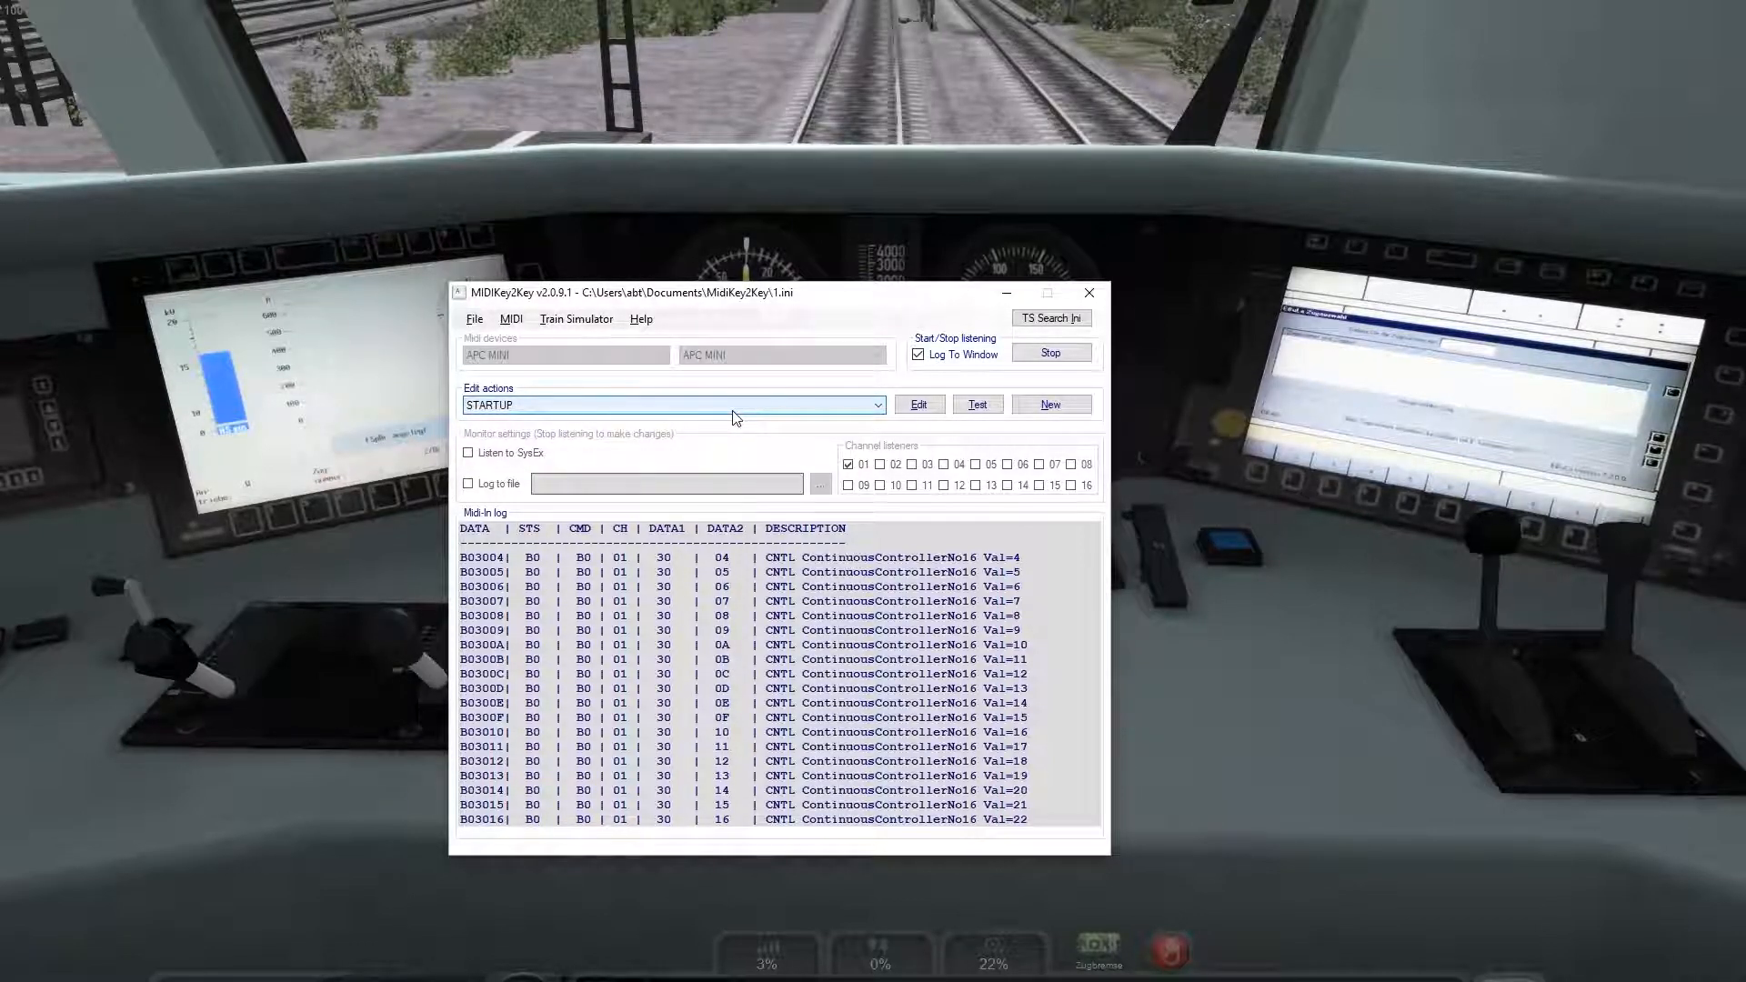
click(919, 406)
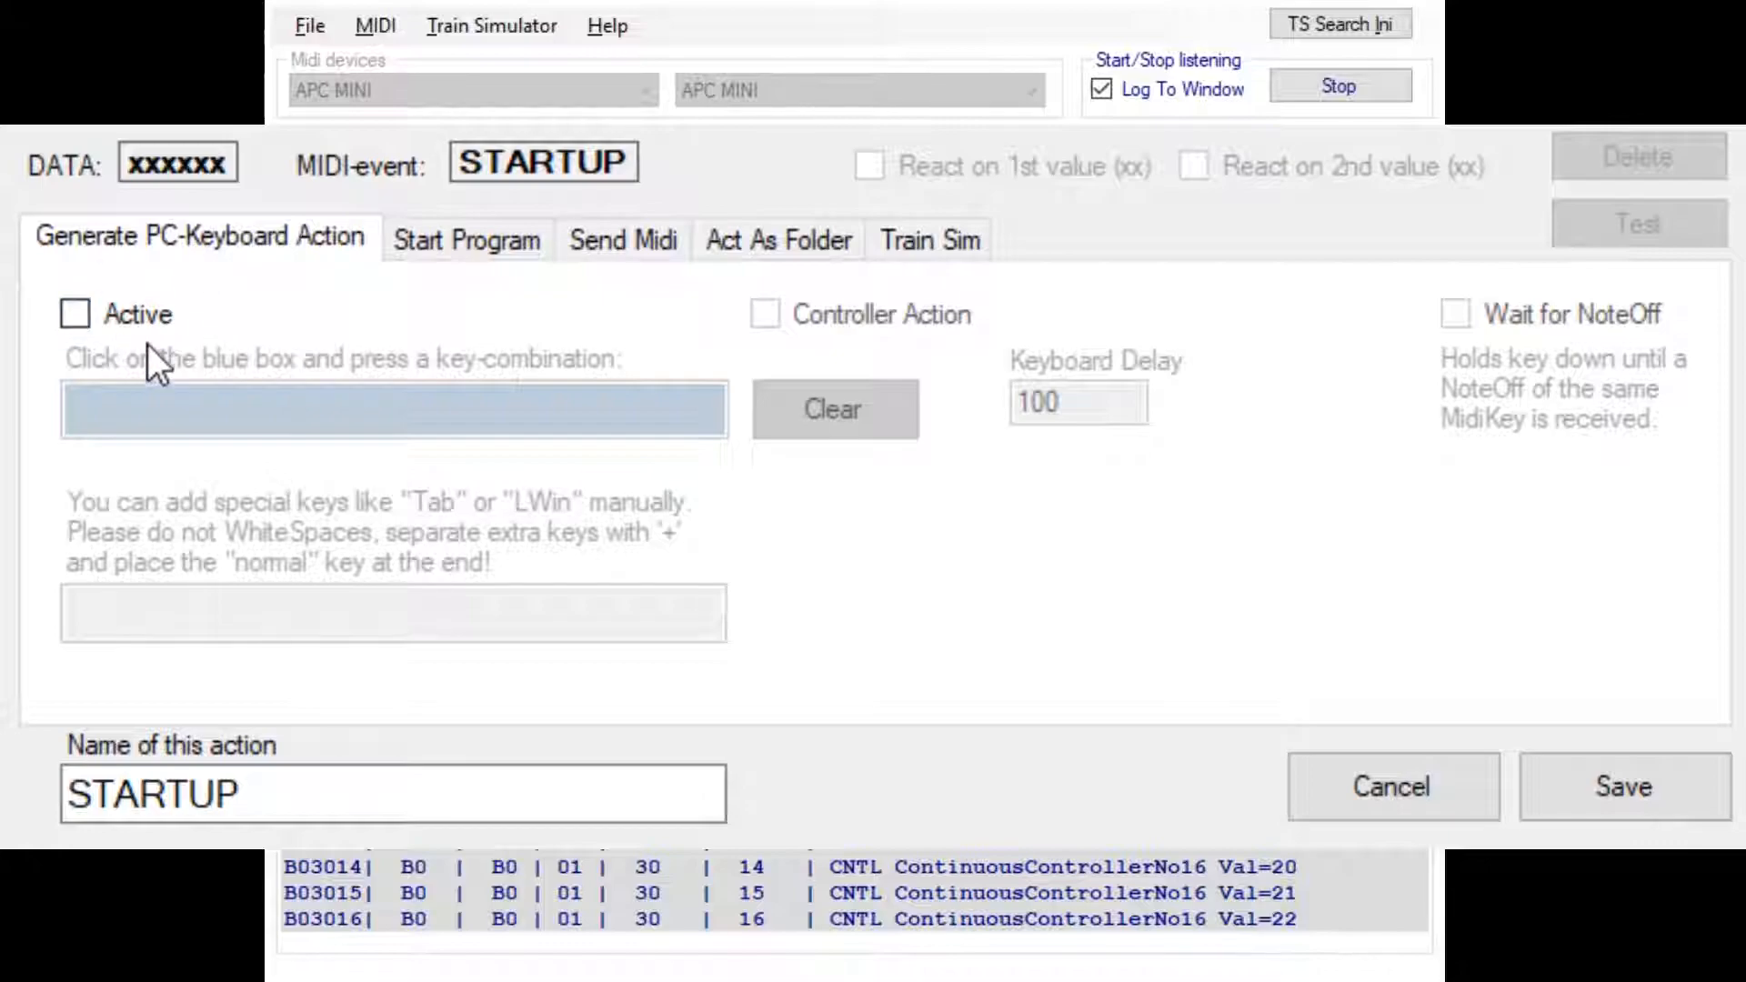
click(457, 247)
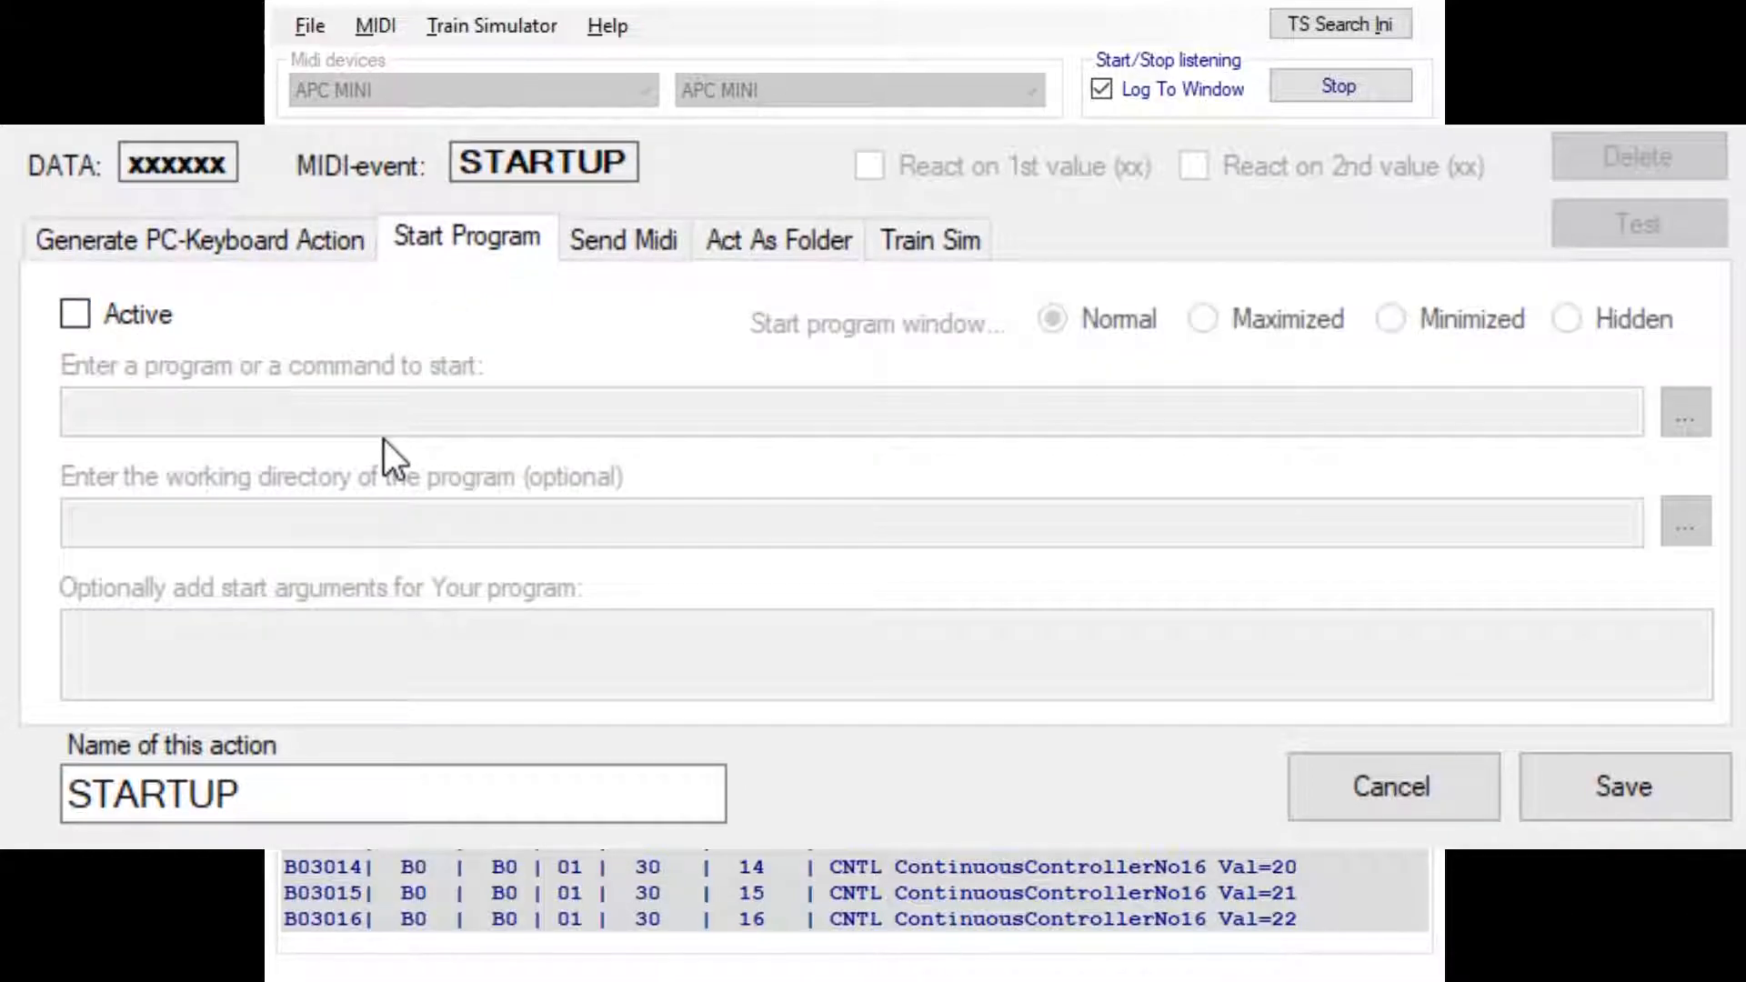
click(636, 237)
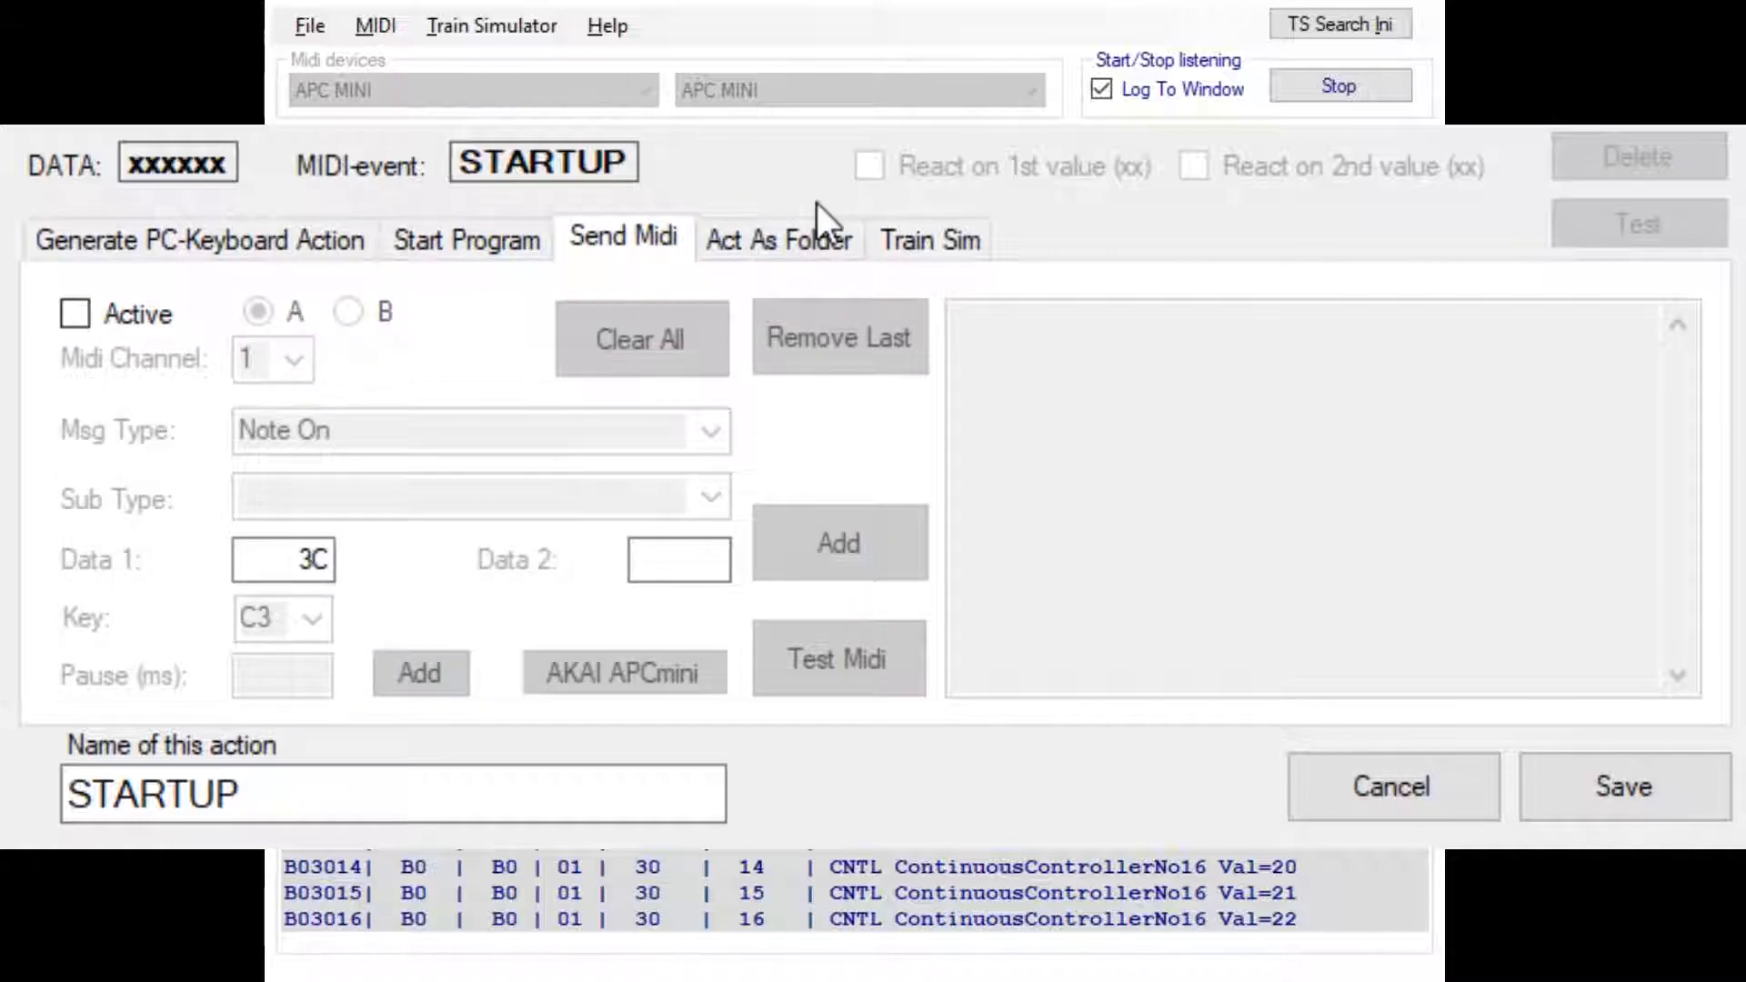
click(944, 240)
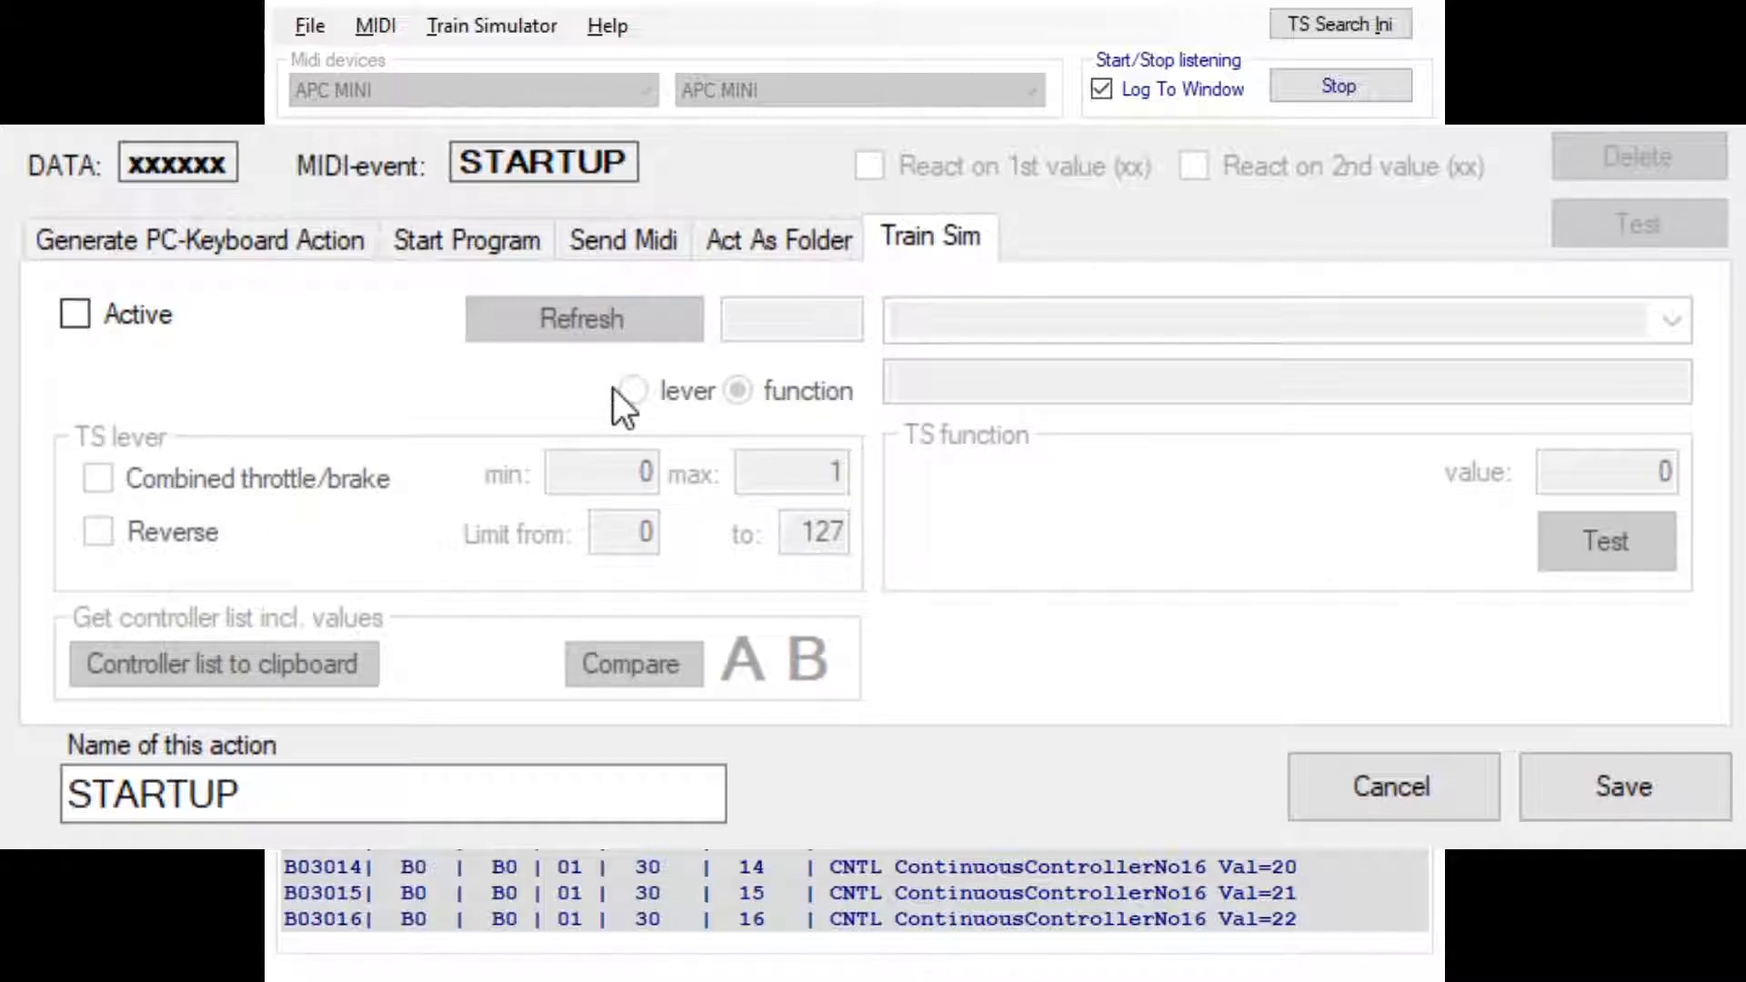
click(601, 238)
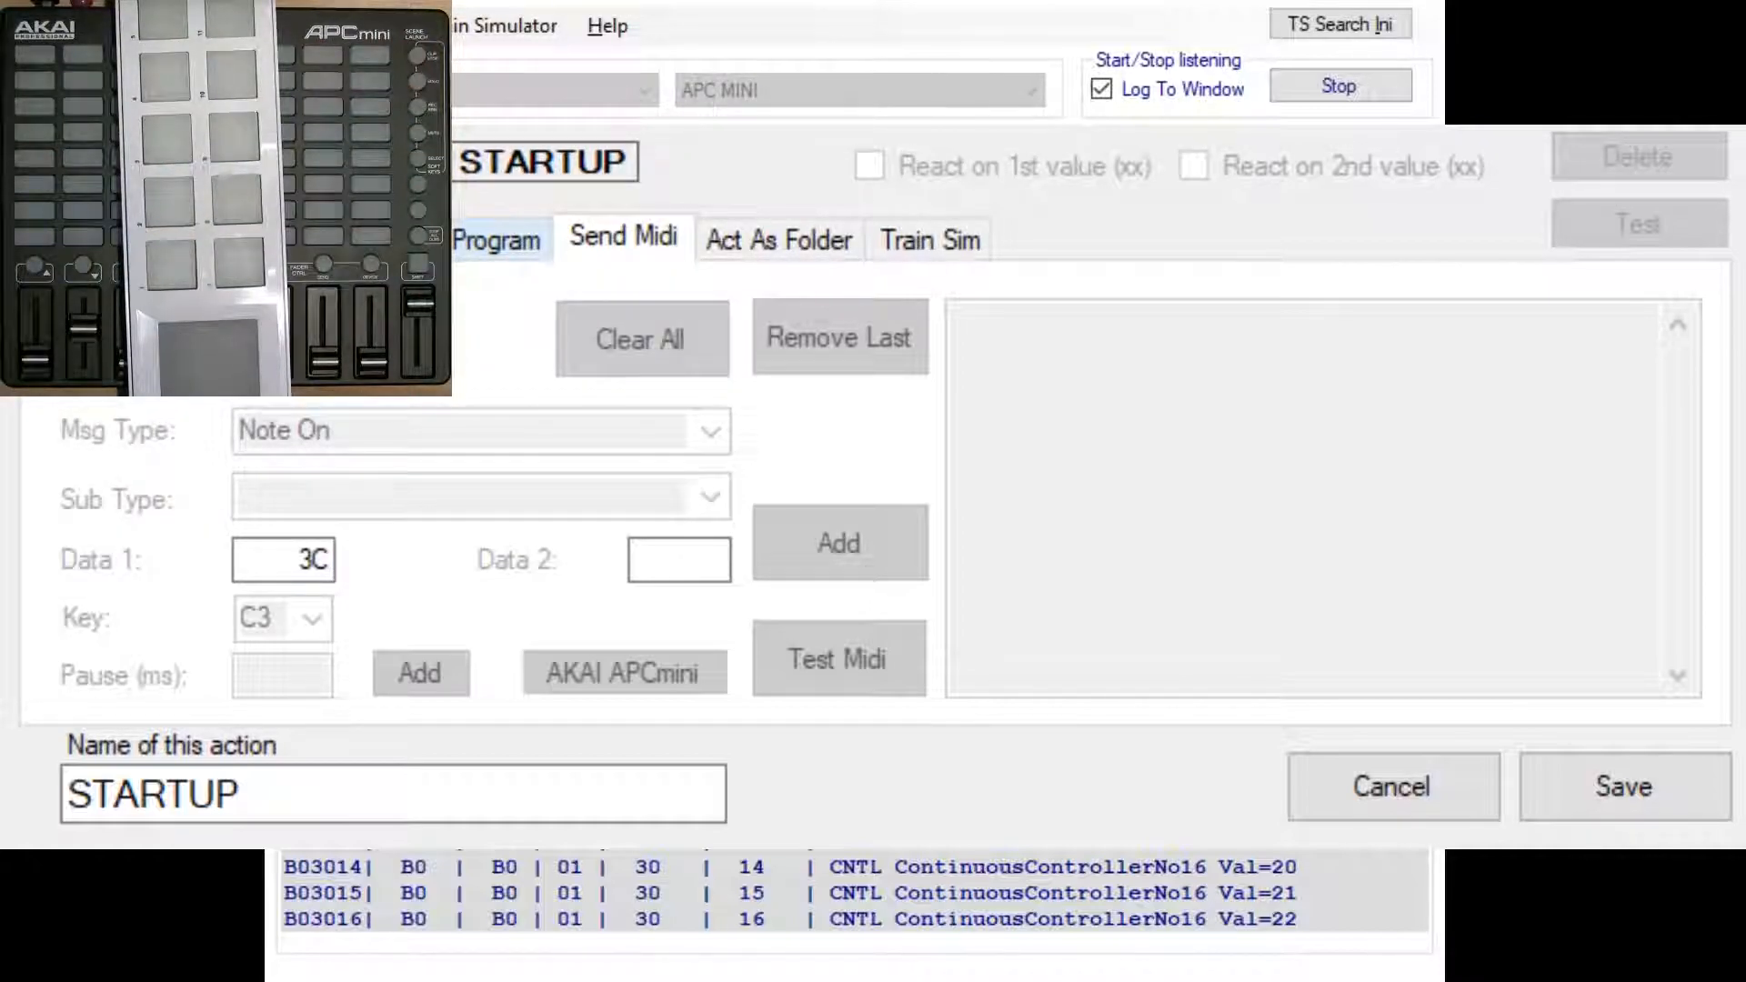
Step: Activate Start Program for the STARTUP action and set MidiKey2Key.exe in the user's Desktop folder as the program to start
click(483, 238)
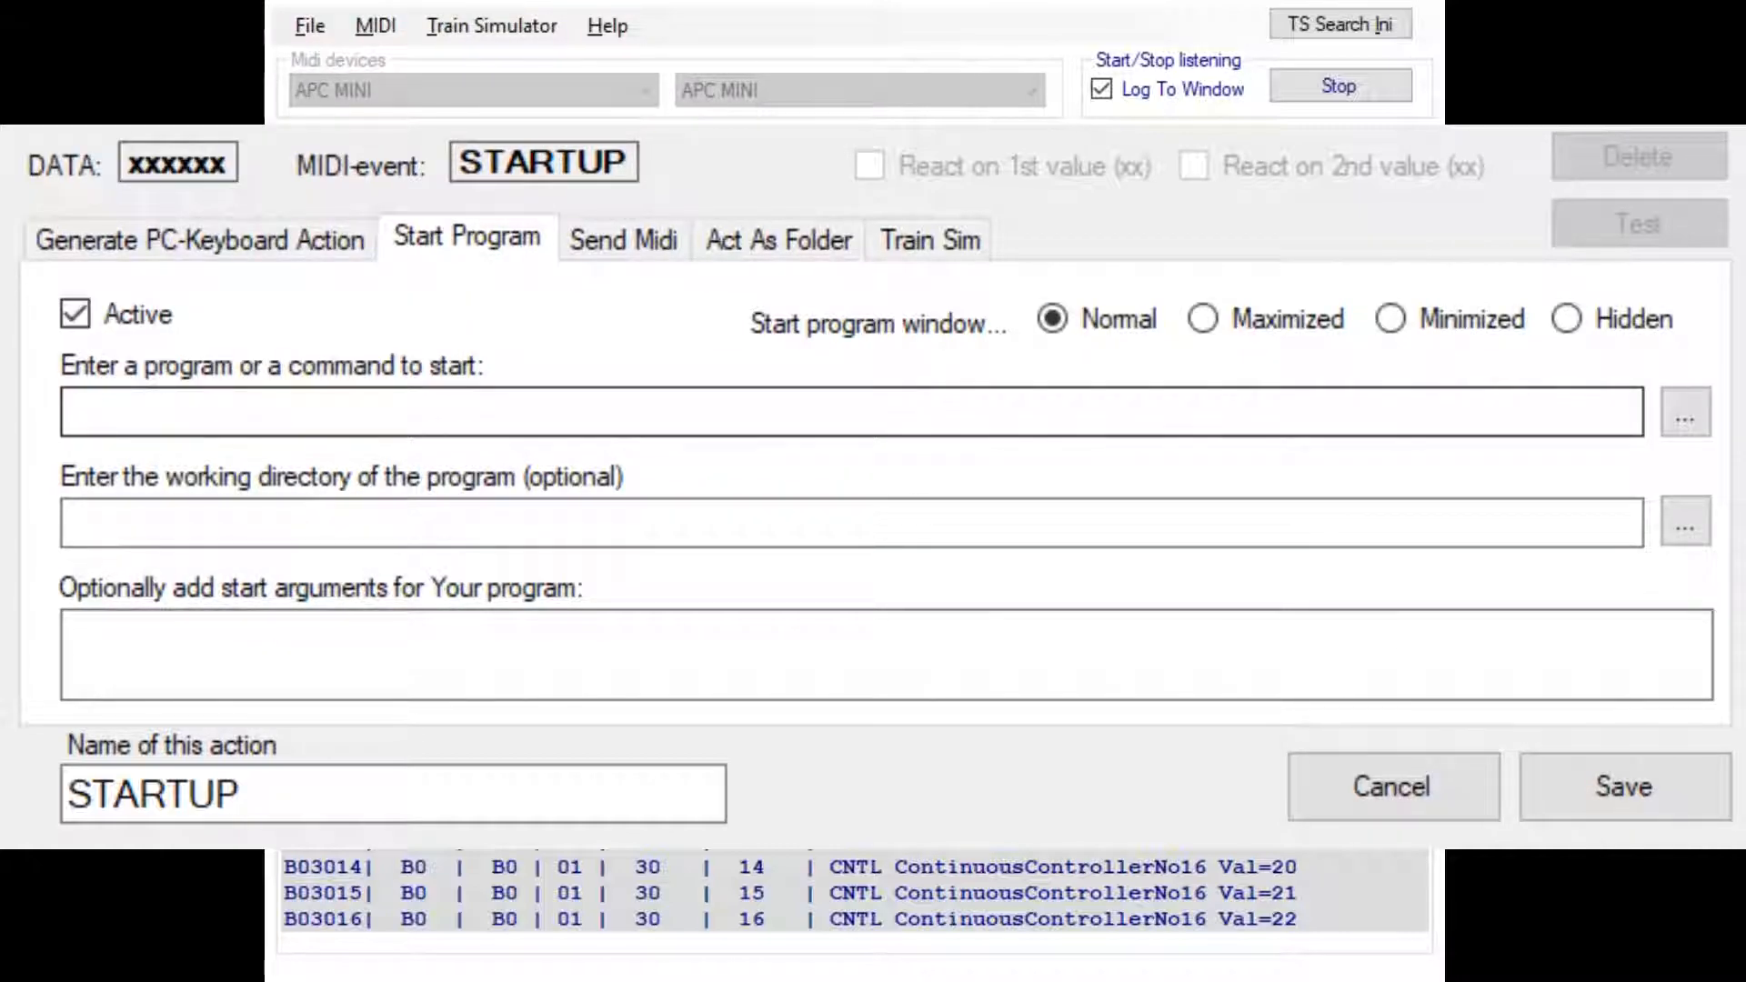
click(440, 414)
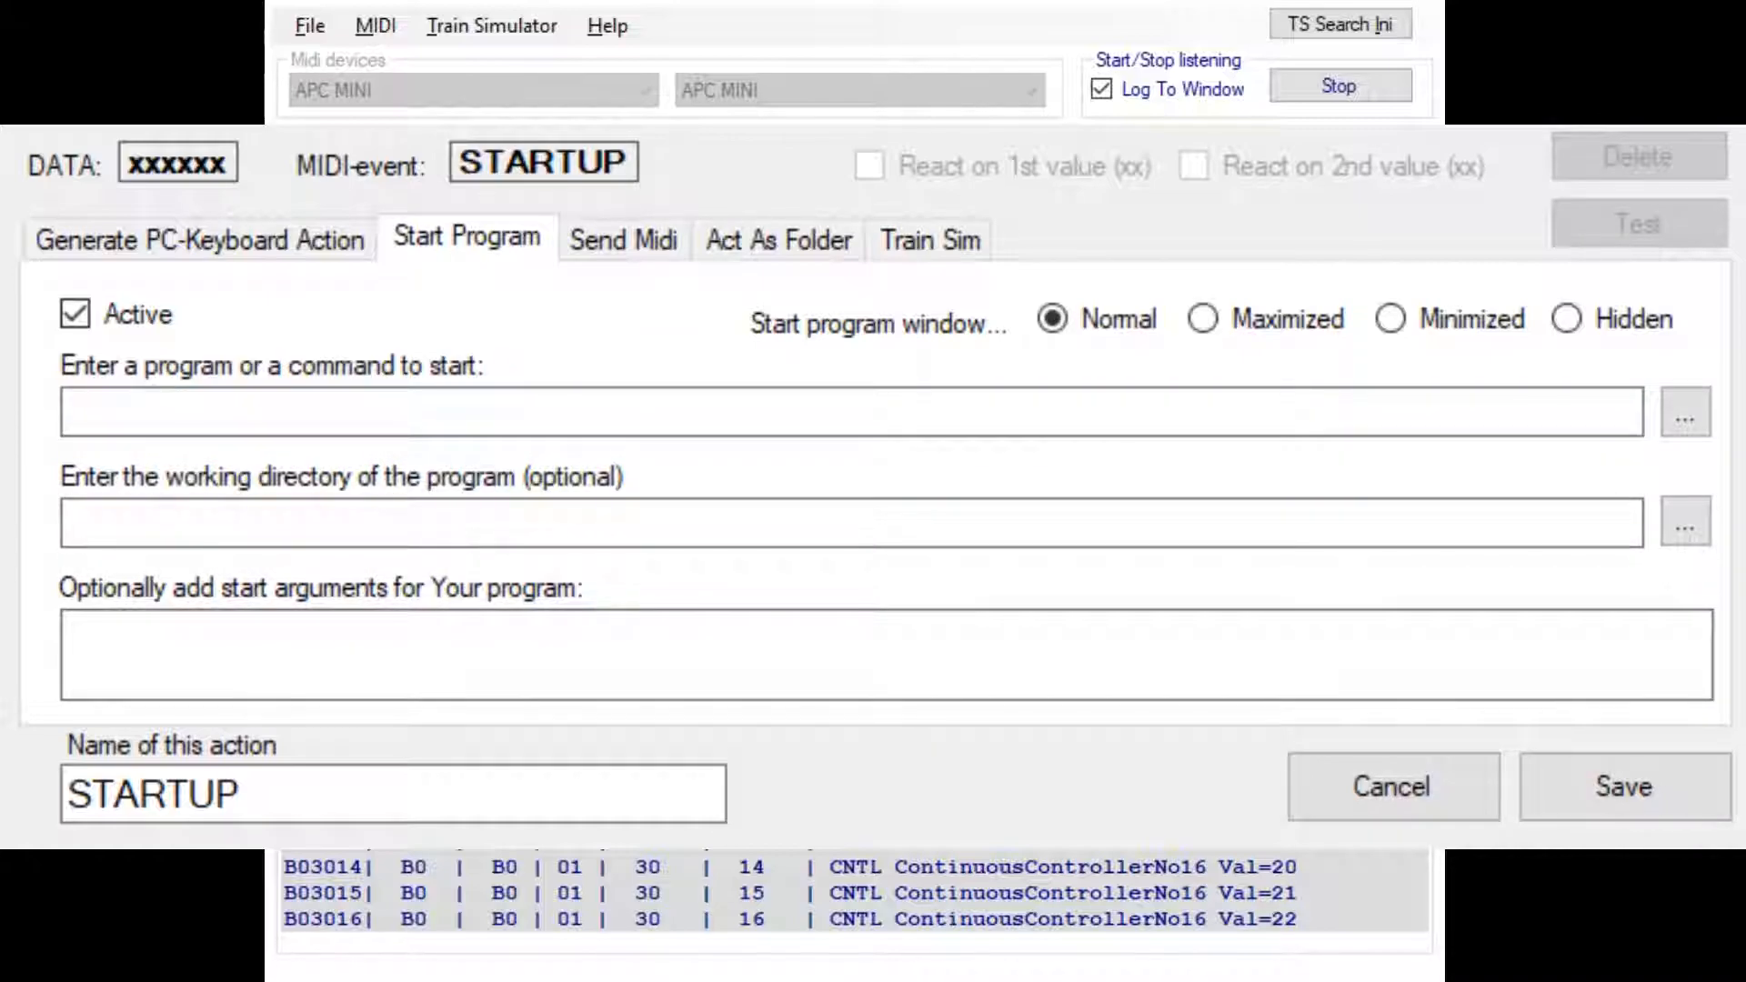
click(697, 413)
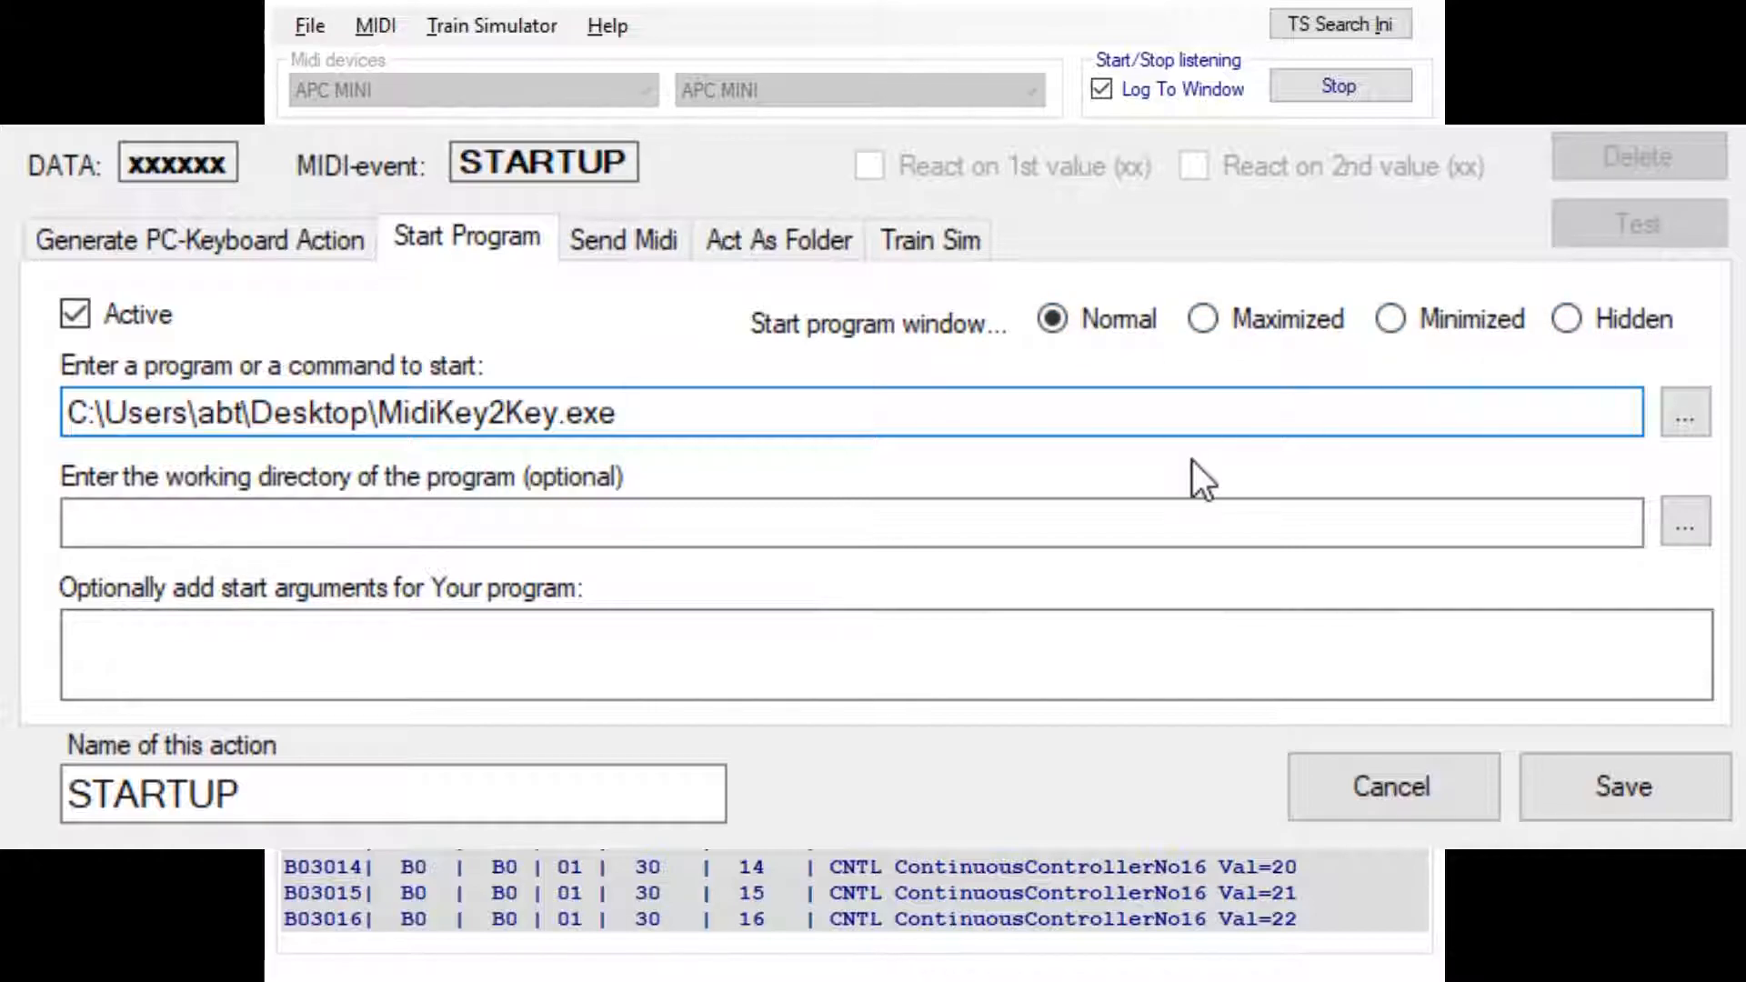
Step: Enter the path of 2.ini in the user's Documents\MidiKey2Key folder, enclosed in double quotes, as the program's start argument
click(318, 532)
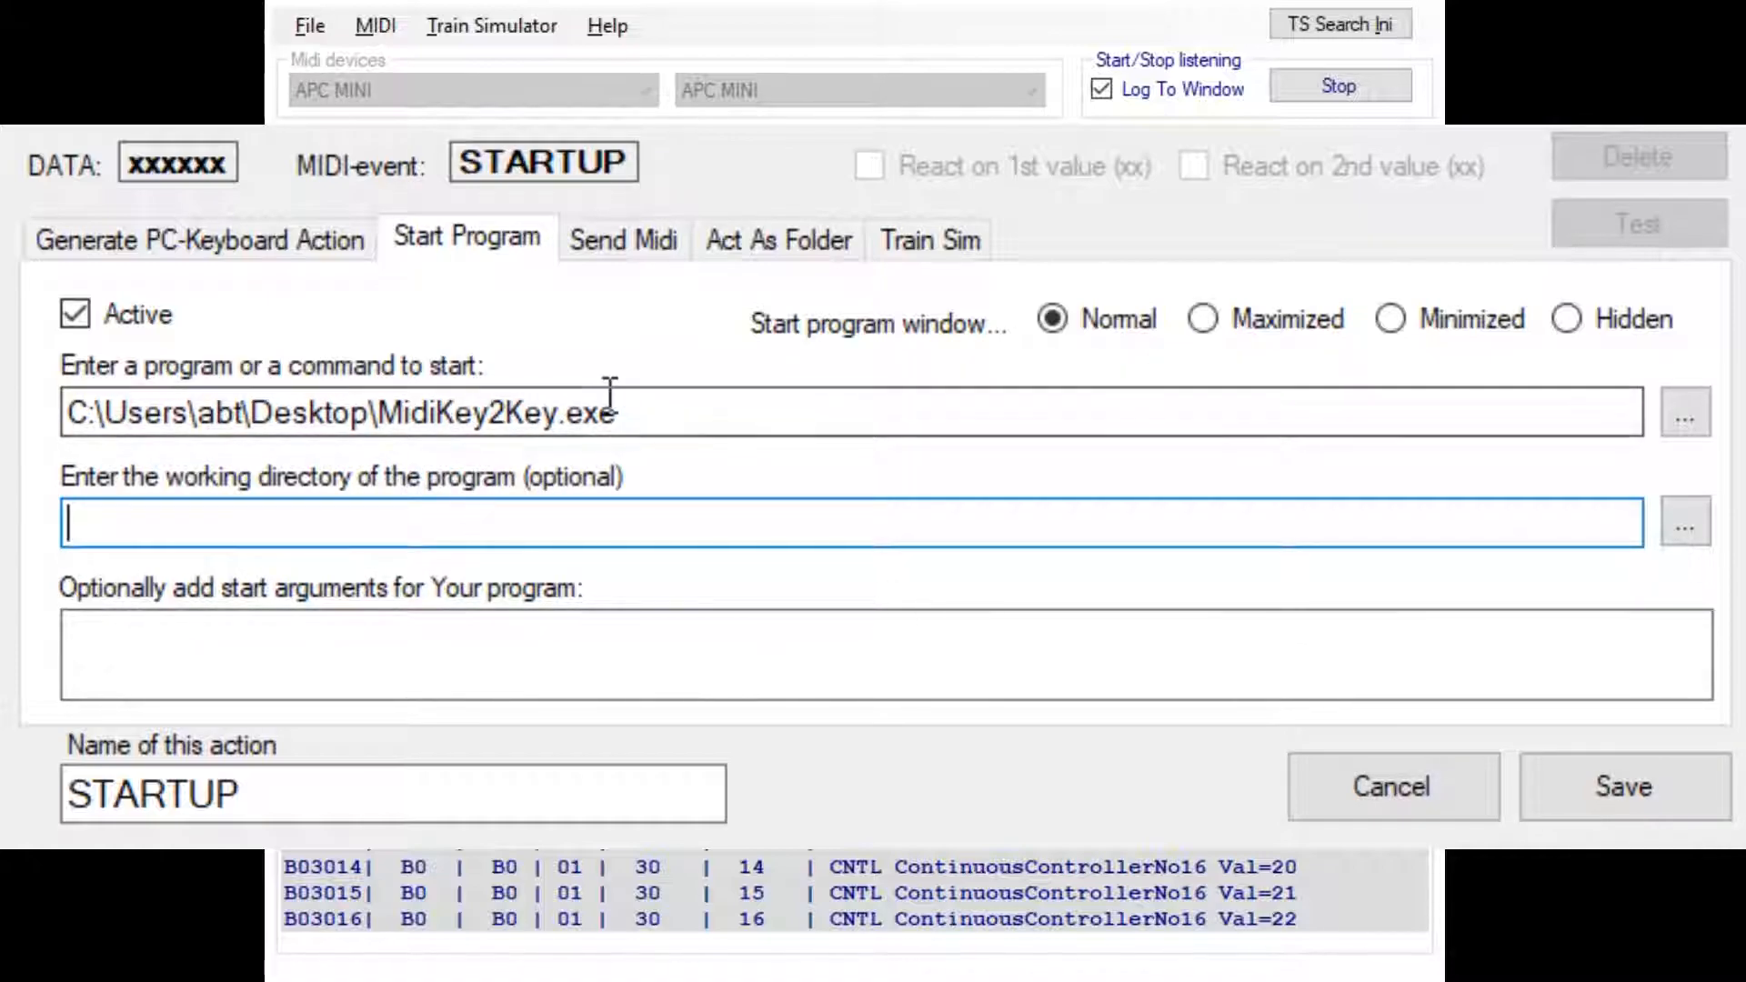
click(589, 658)
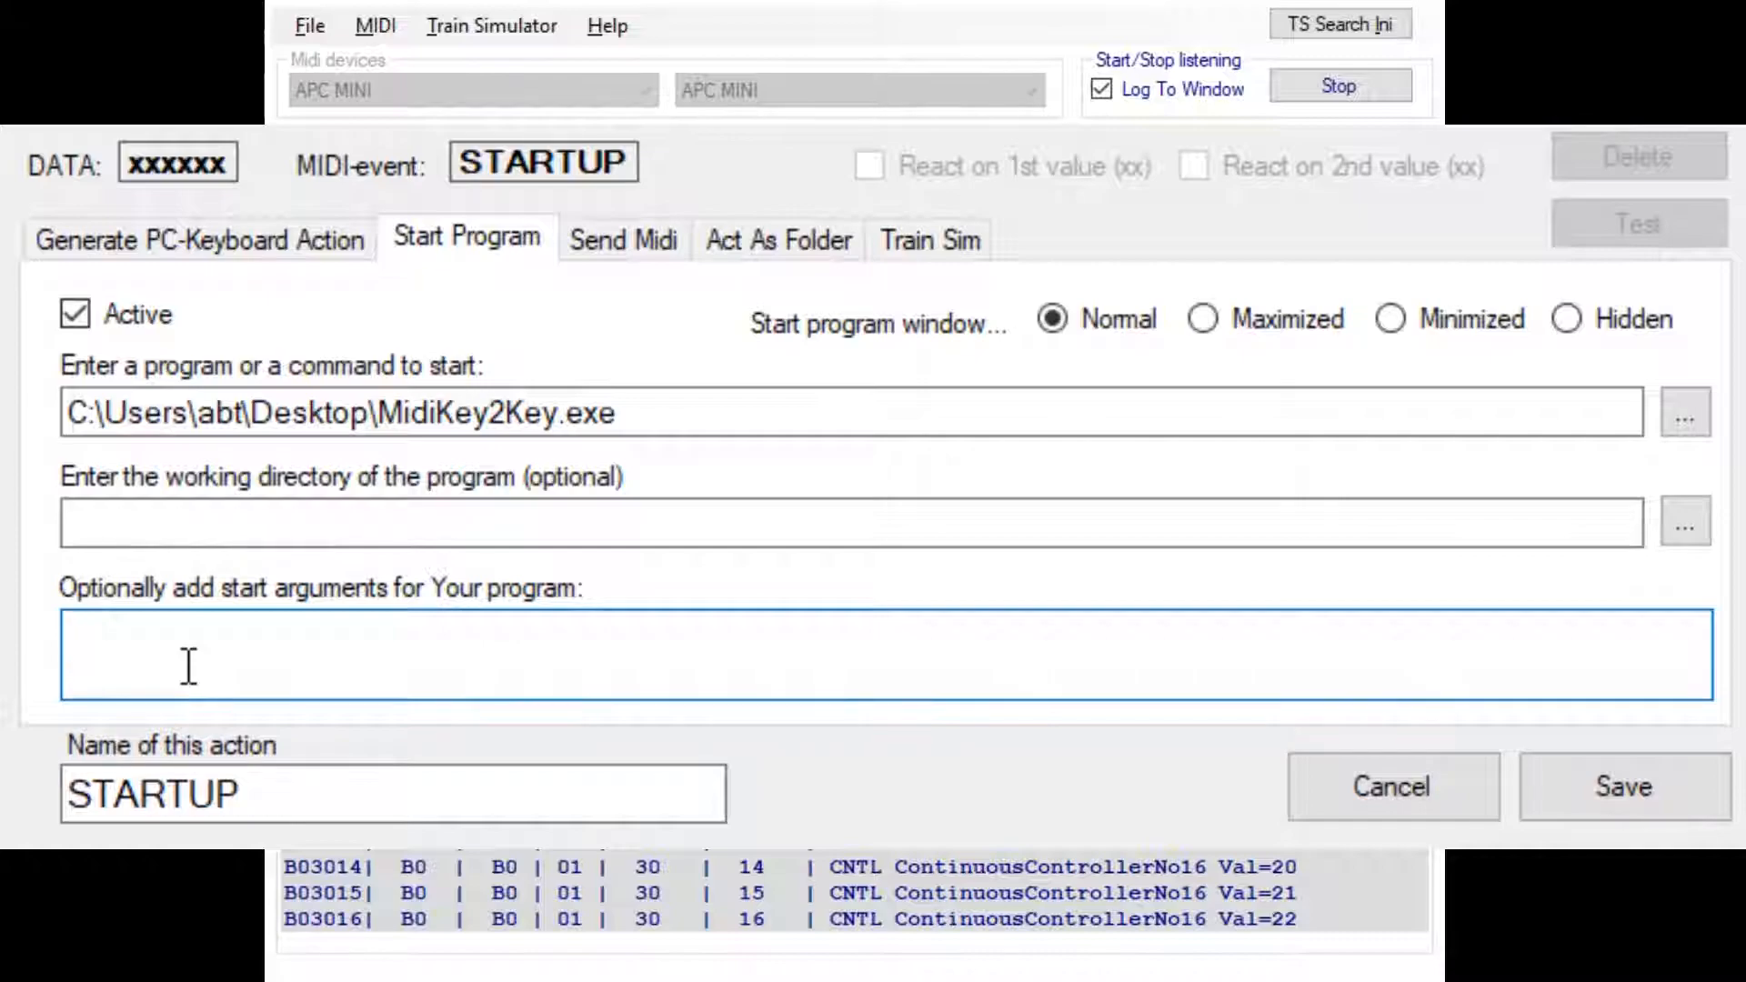
text(C:\Users\abt\Documents\MidiKey2Key\2.ini)
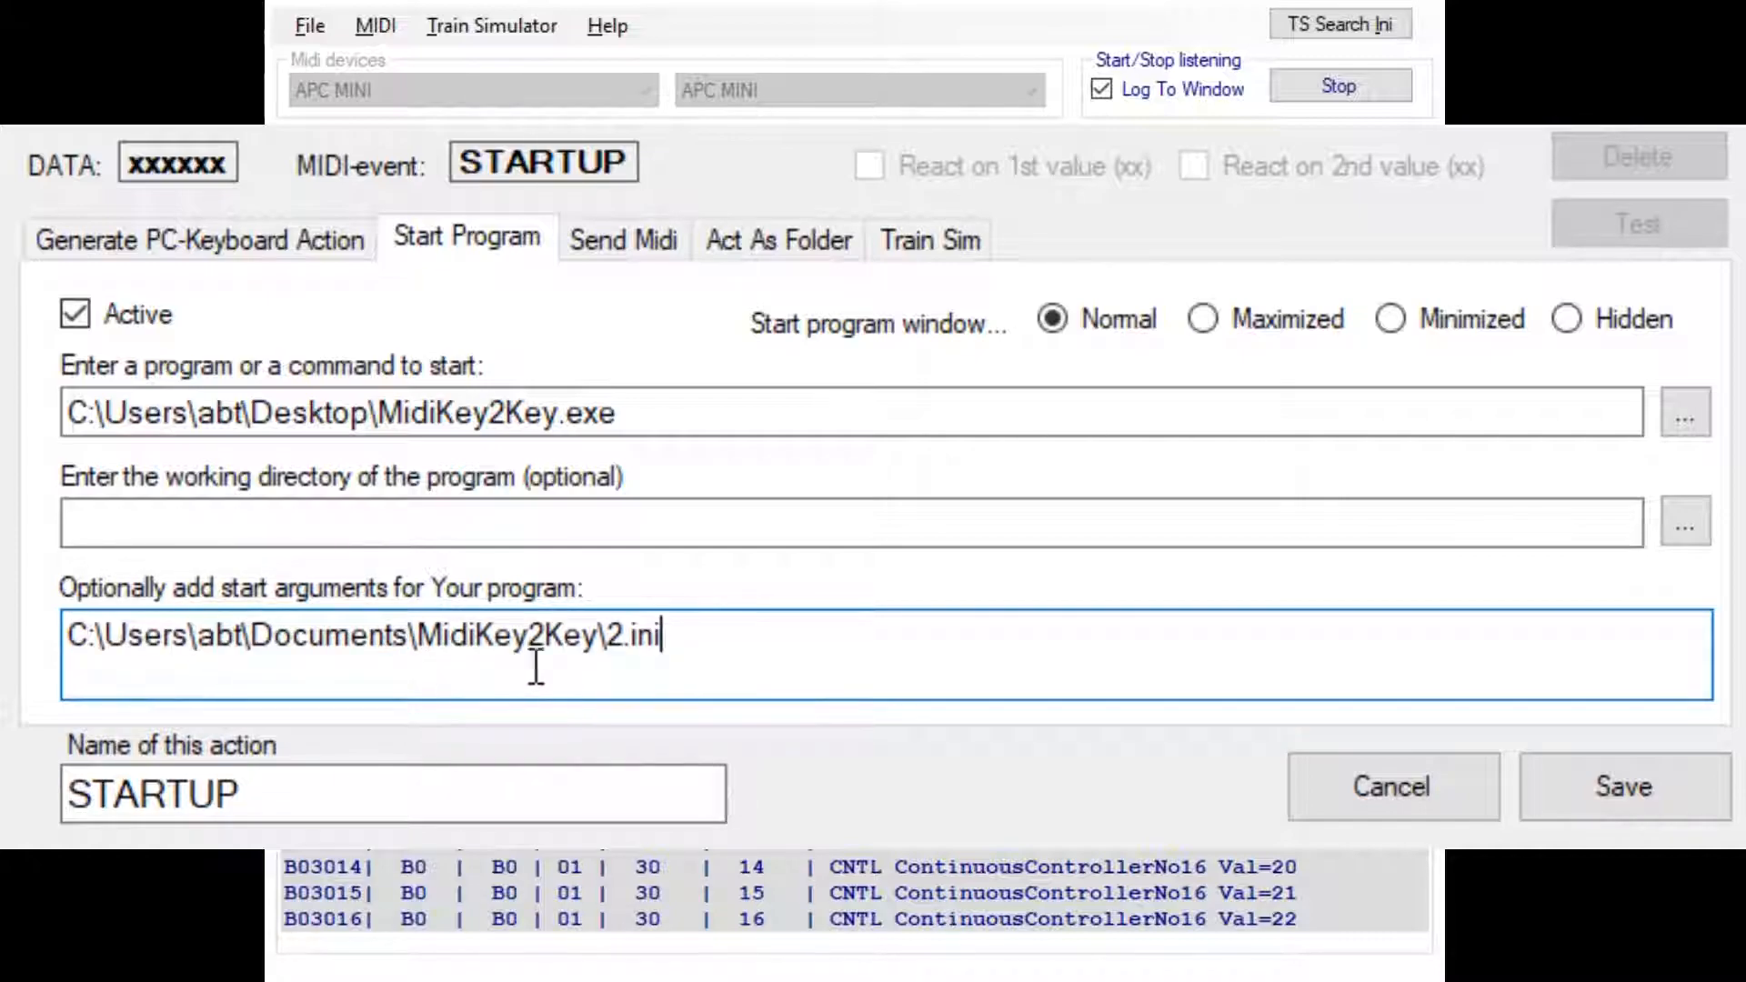
text(")
click(218, 641)
drag(218, 642, 200, 642)
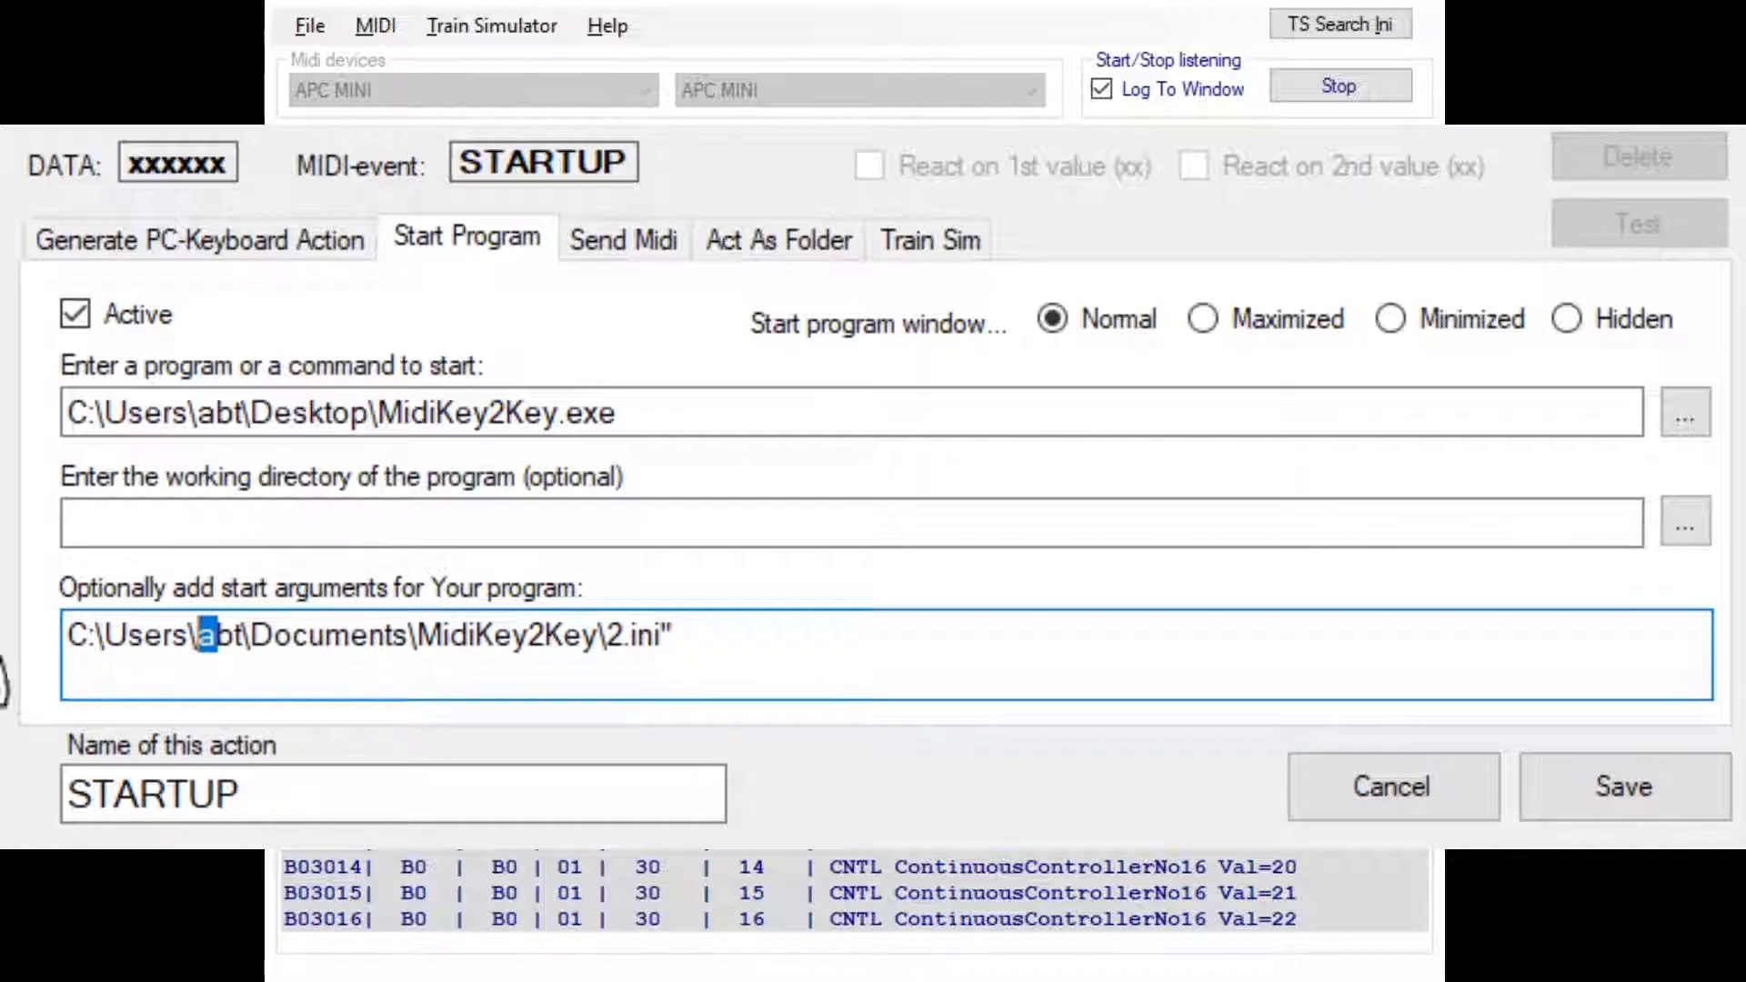
click(69, 636)
text(")
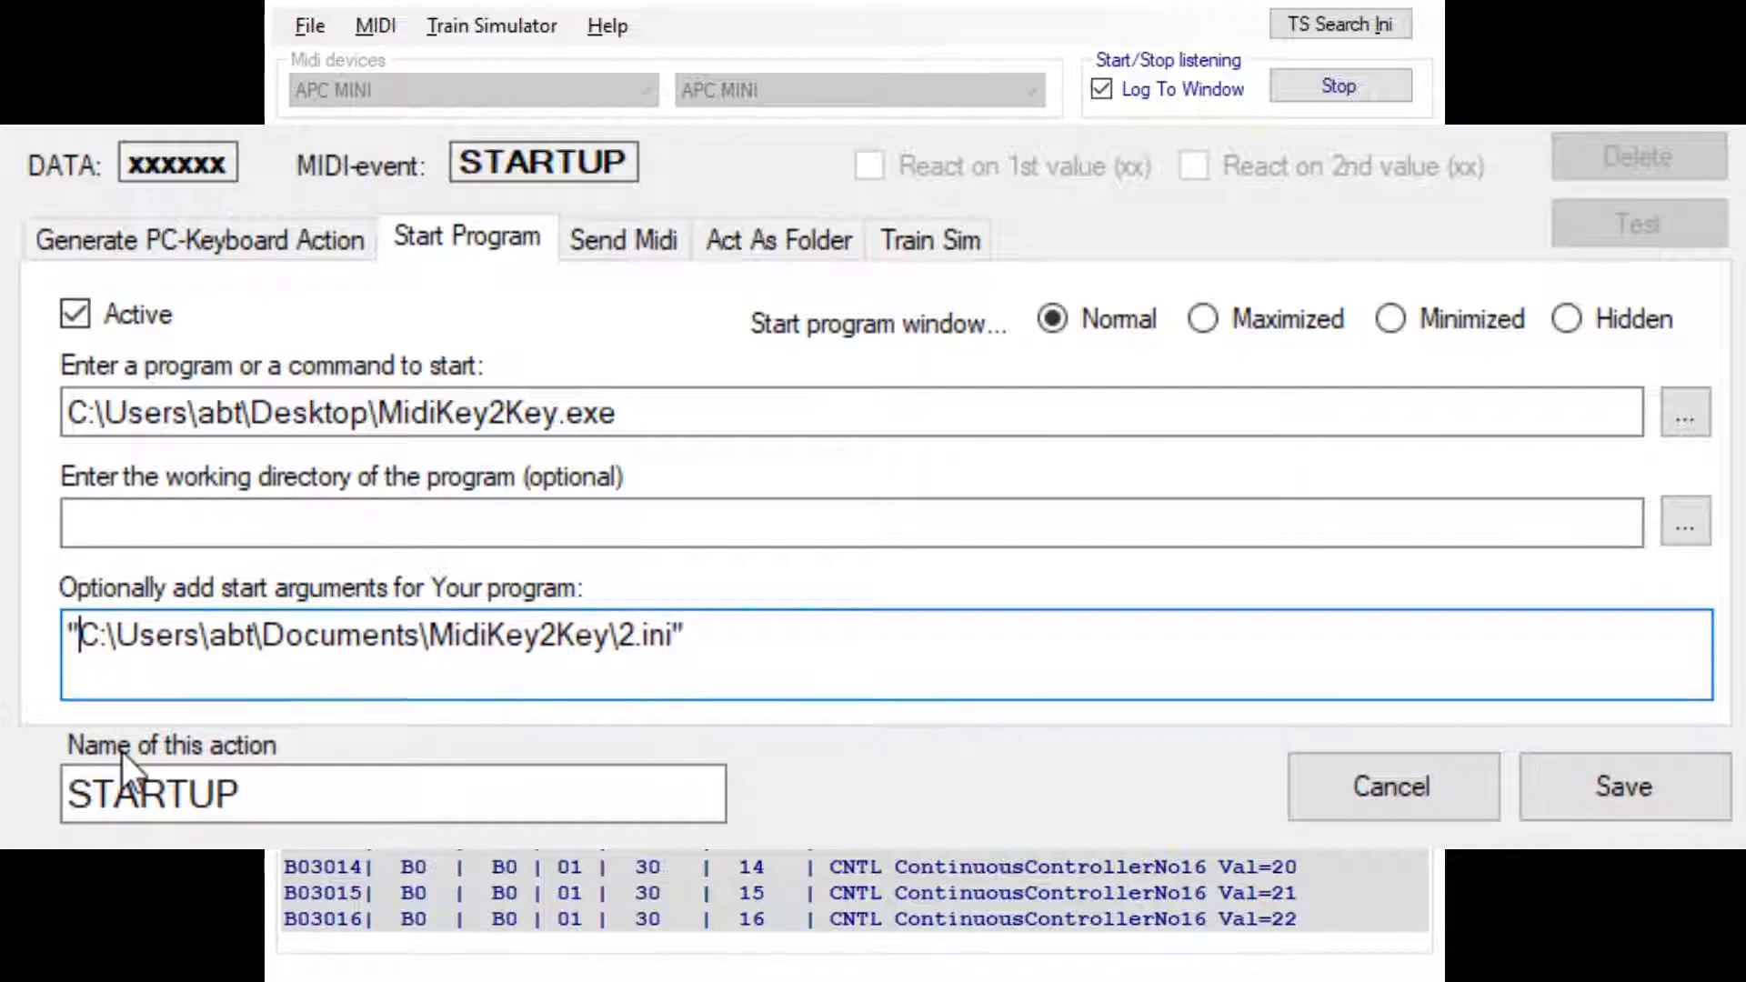
click(726, 649)
Step: Review the action name, program path and start argument, and save the STARTUP action
drag(258, 809, 116, 804)
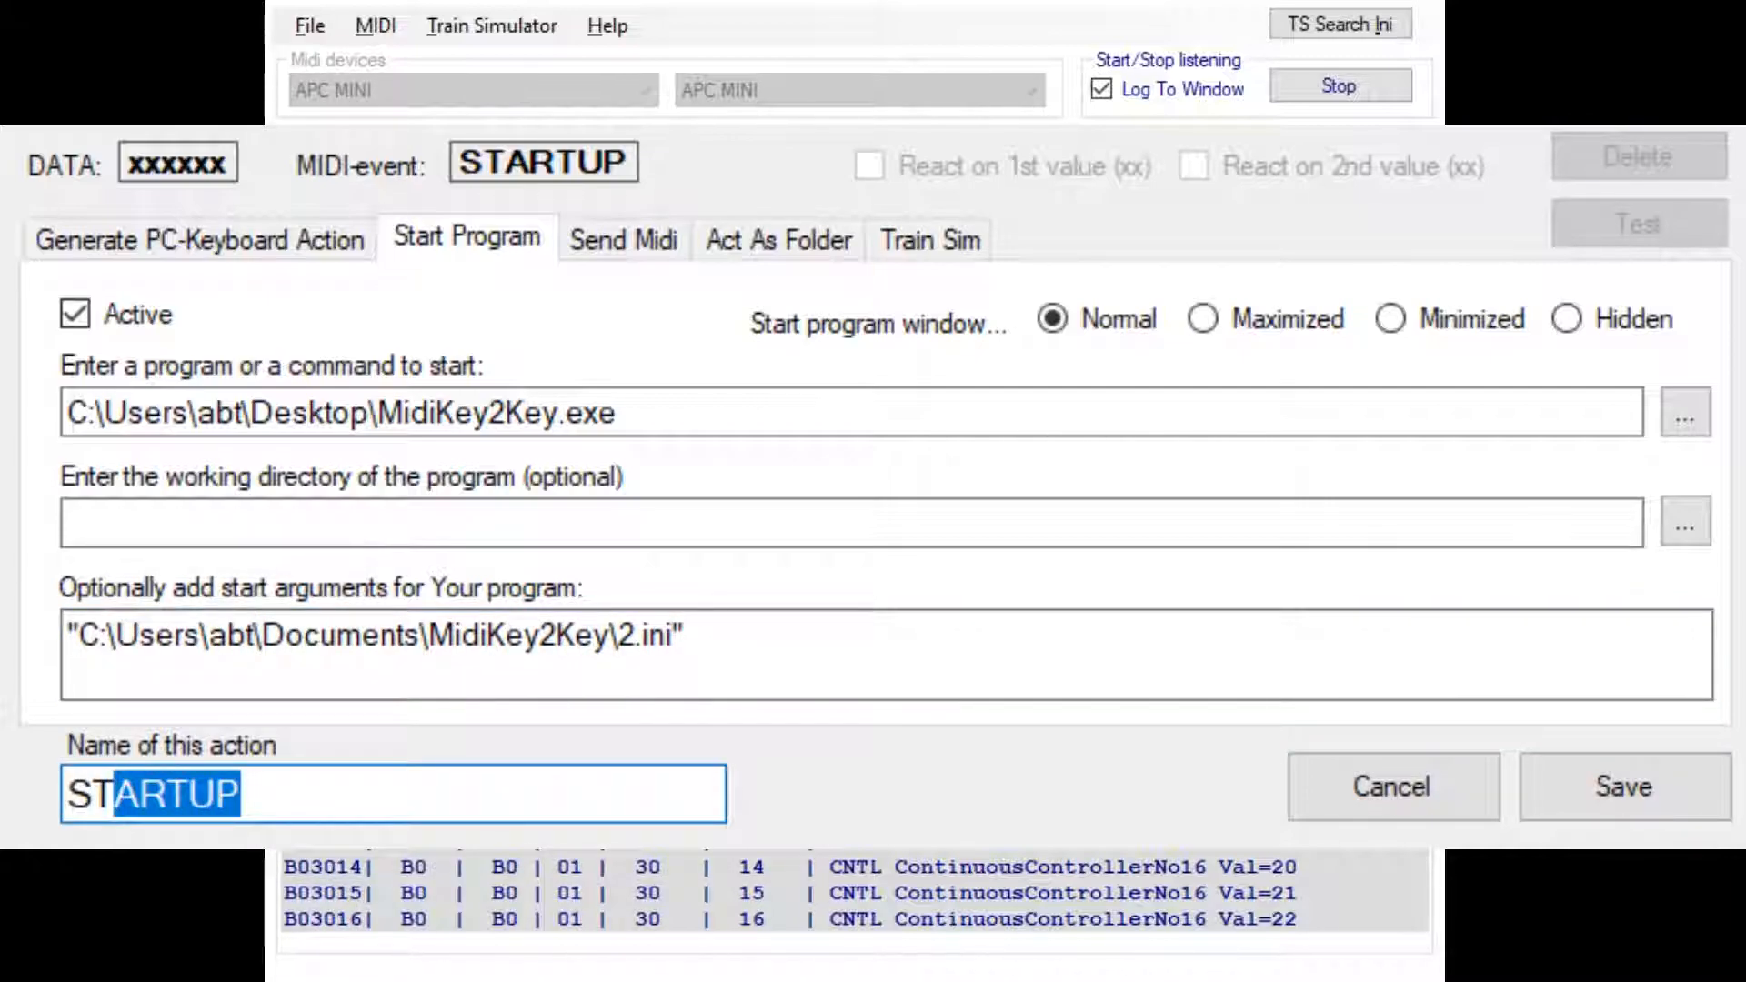
click(286, 800)
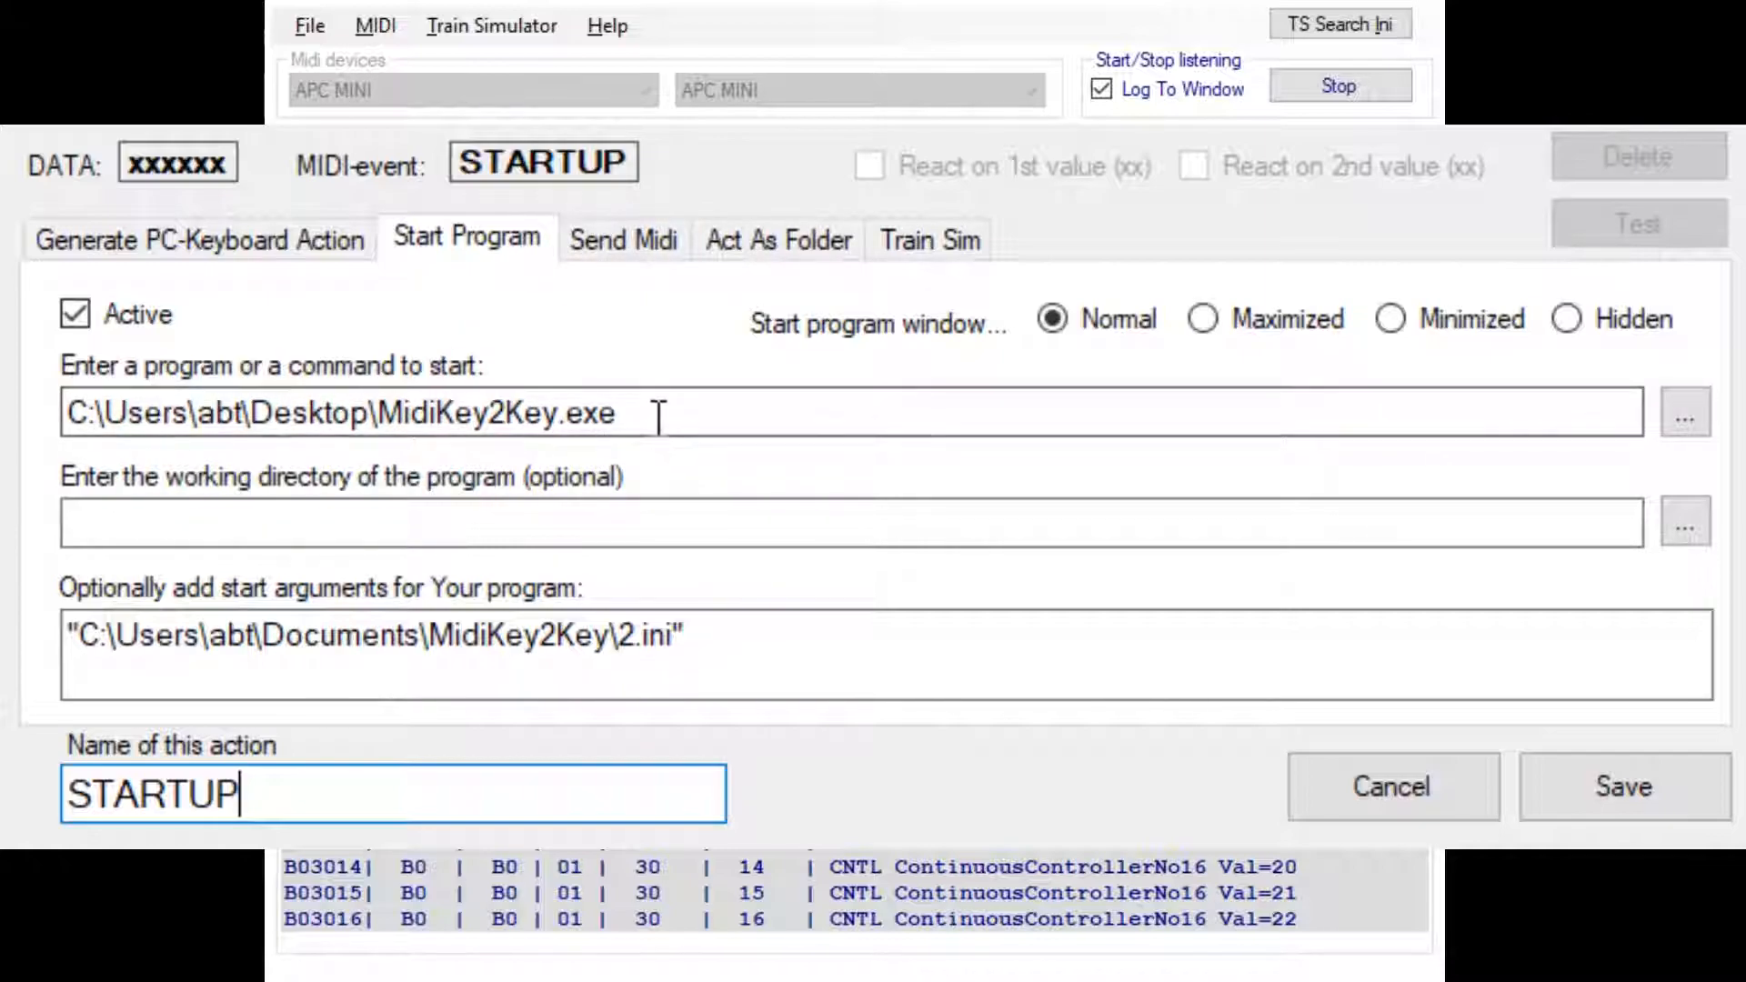
drag(663, 411, 198, 414)
drag(718, 635, 363, 635)
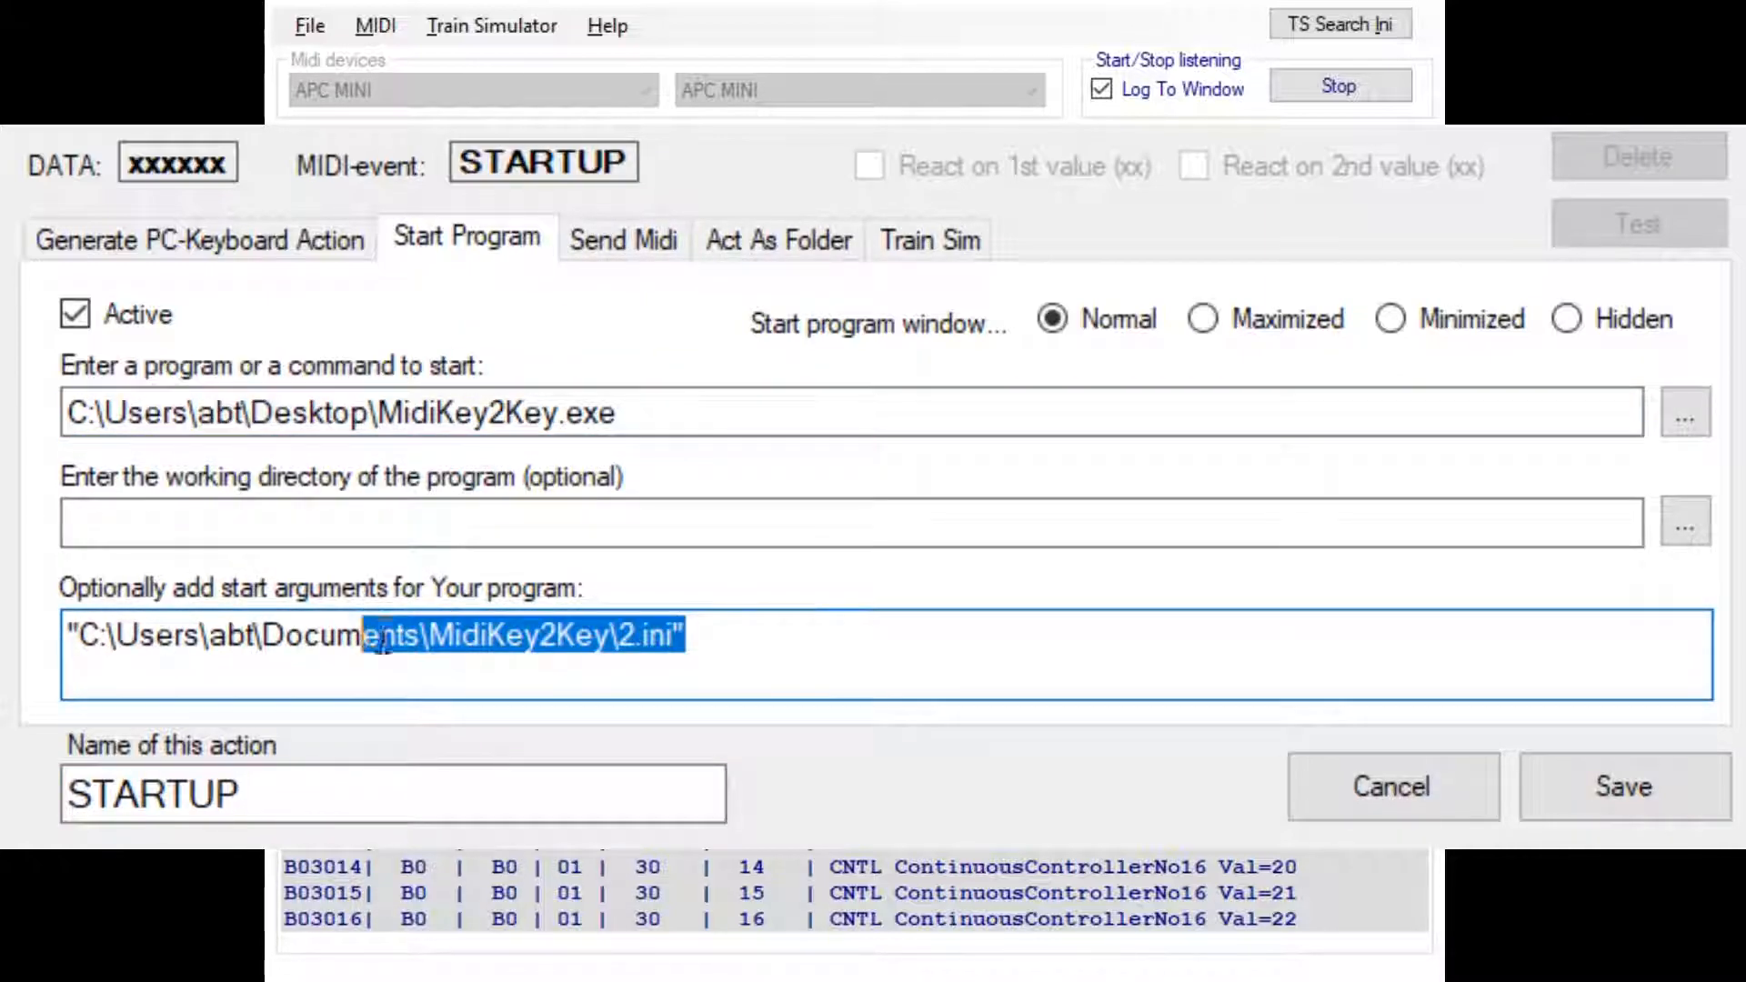
click(1667, 798)
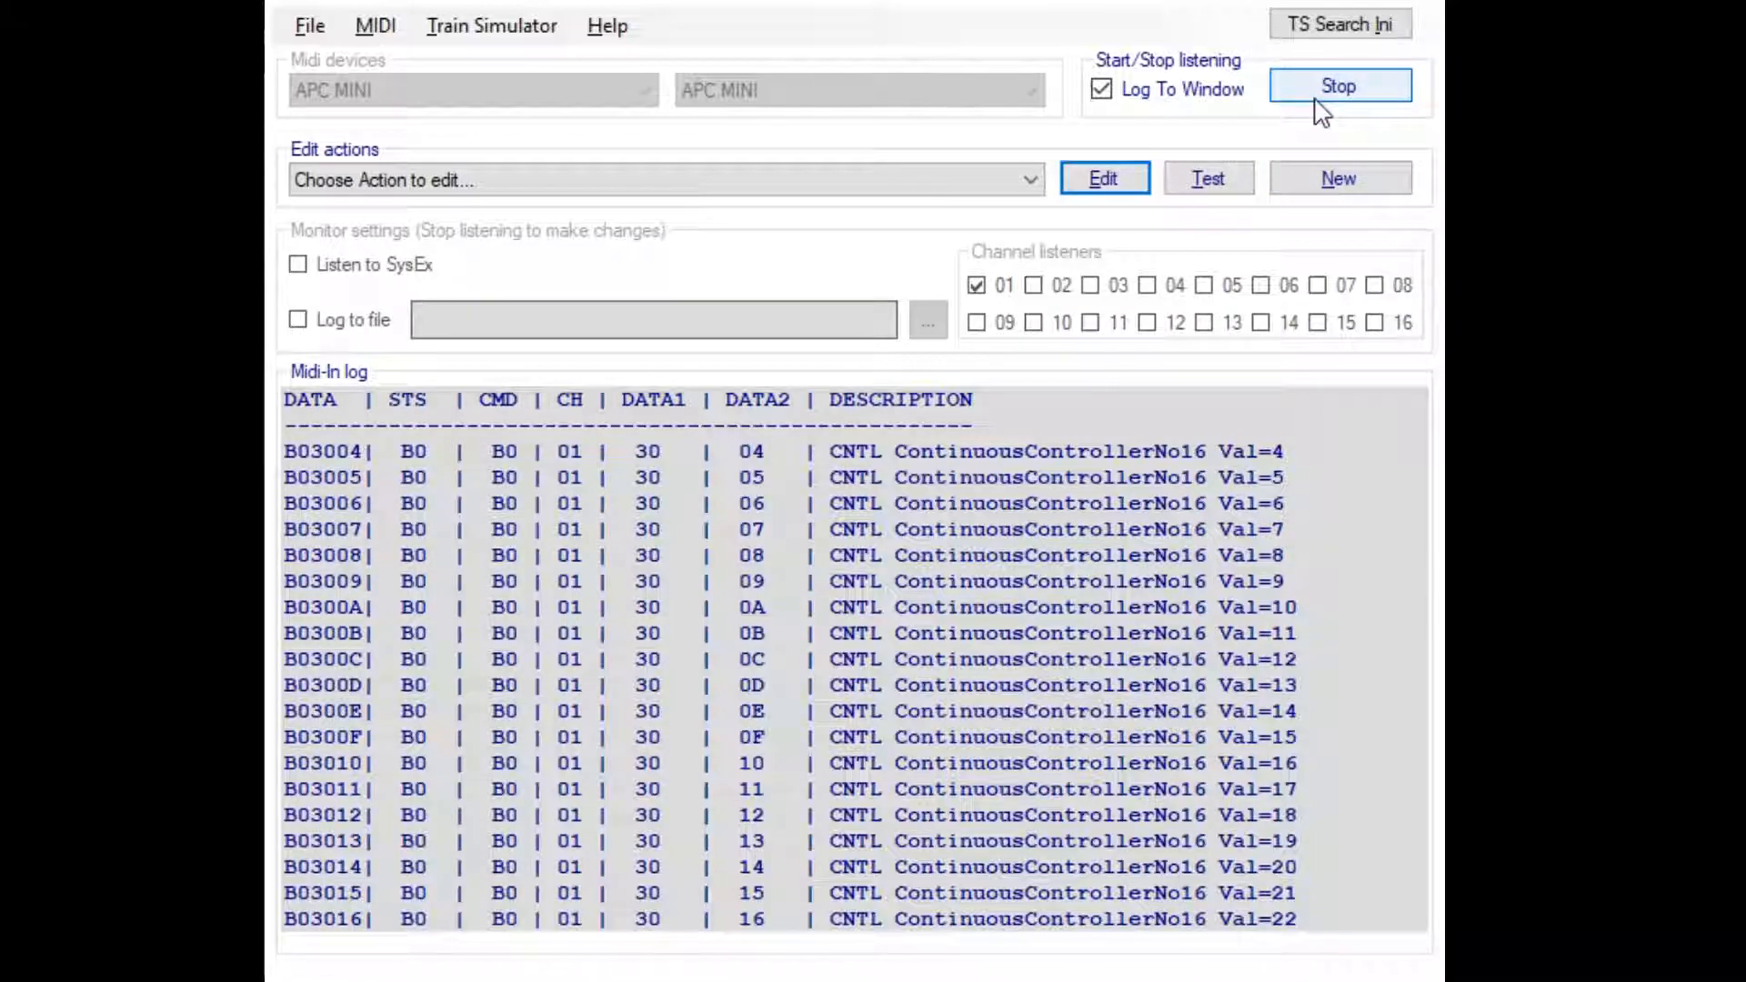
Step: Enable Autostart listening in the general settings and save them
click(310, 25)
click(457, 323)
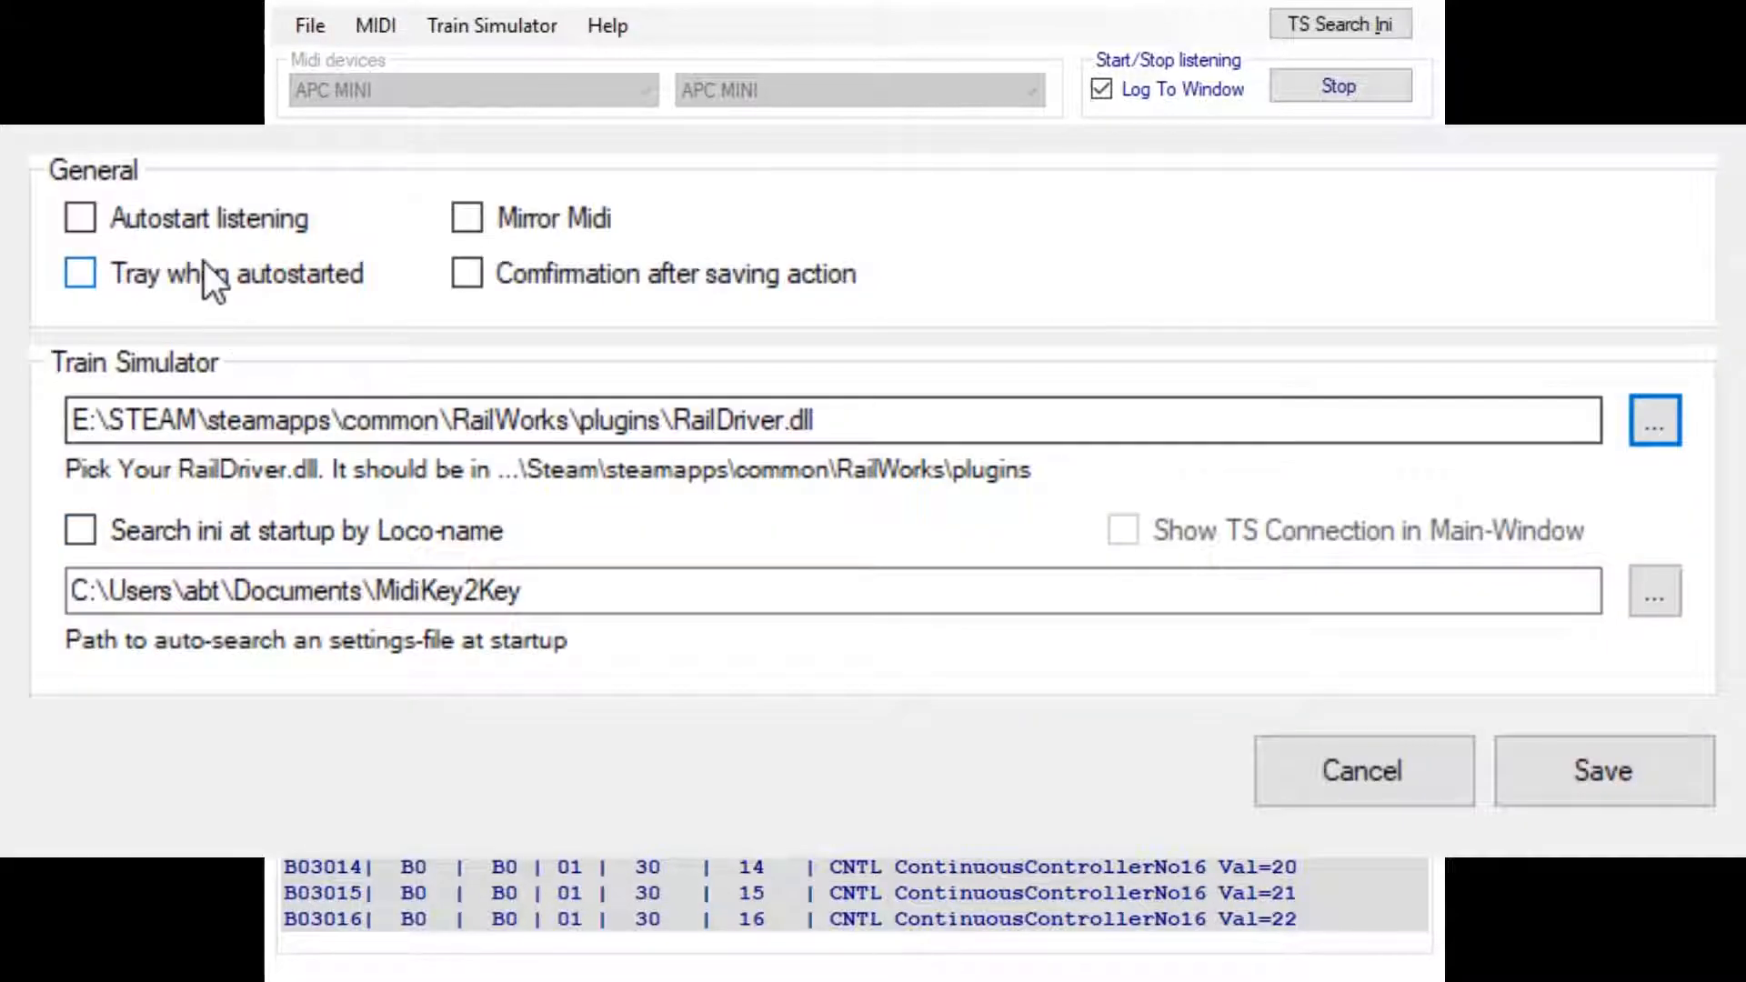
click(204, 222)
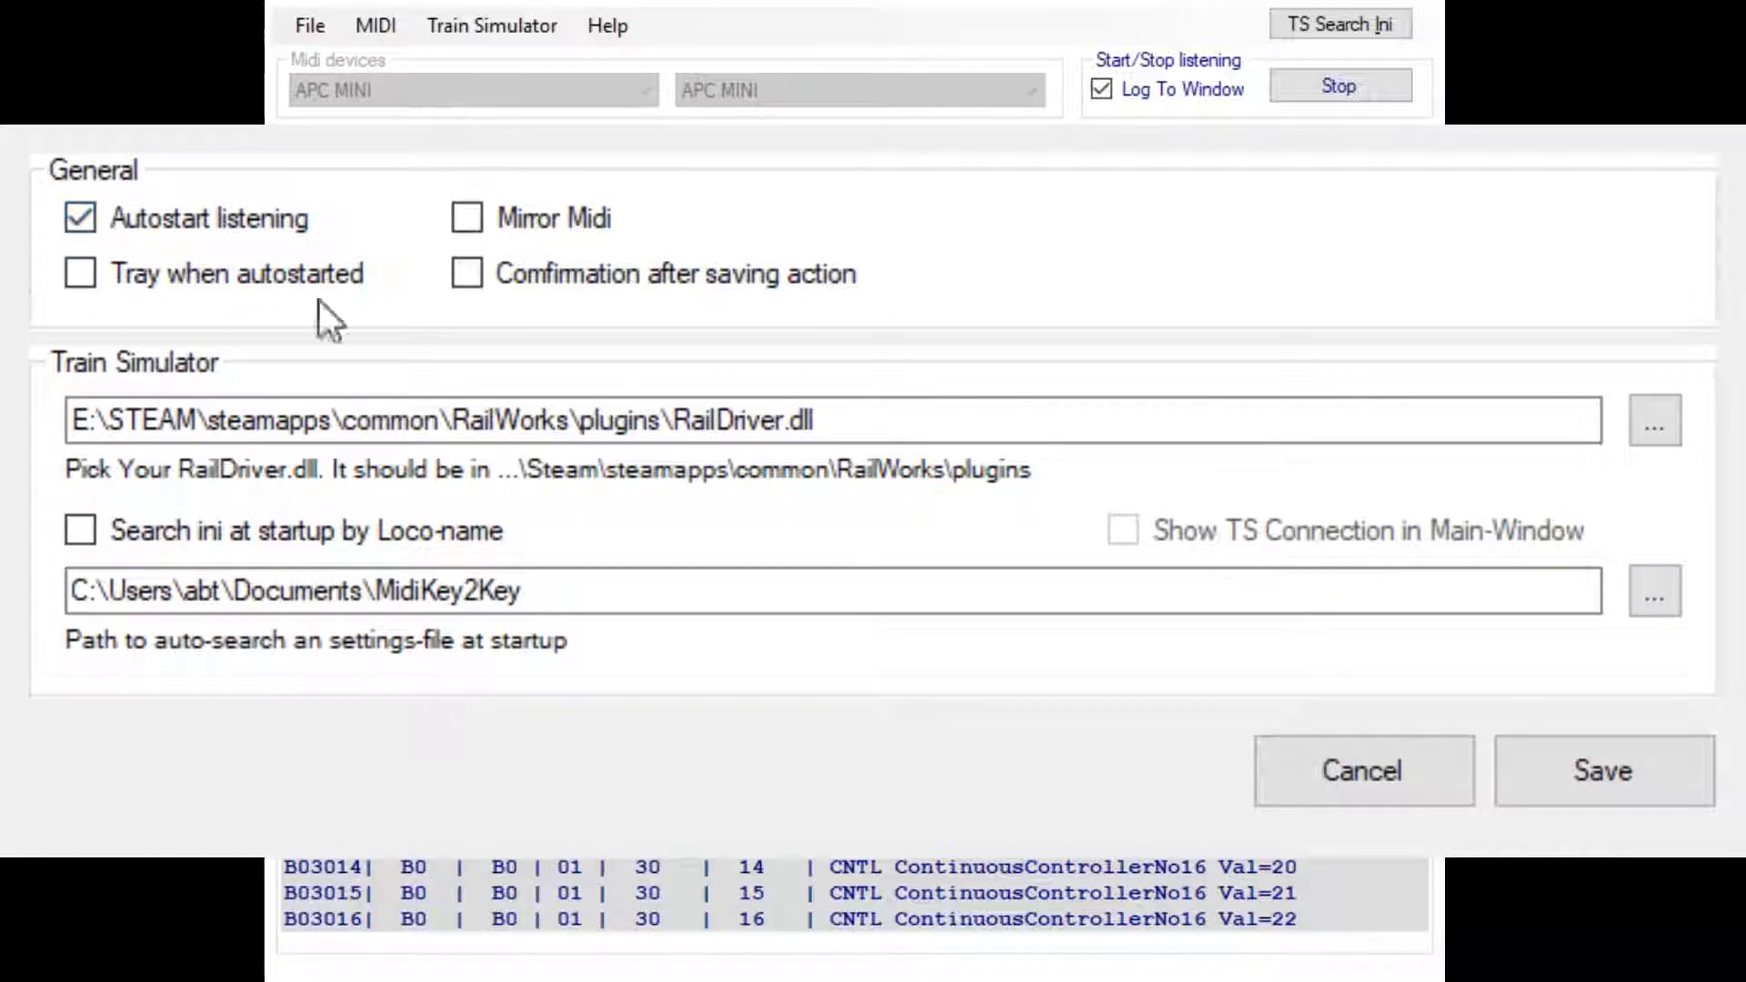
click(1672, 753)
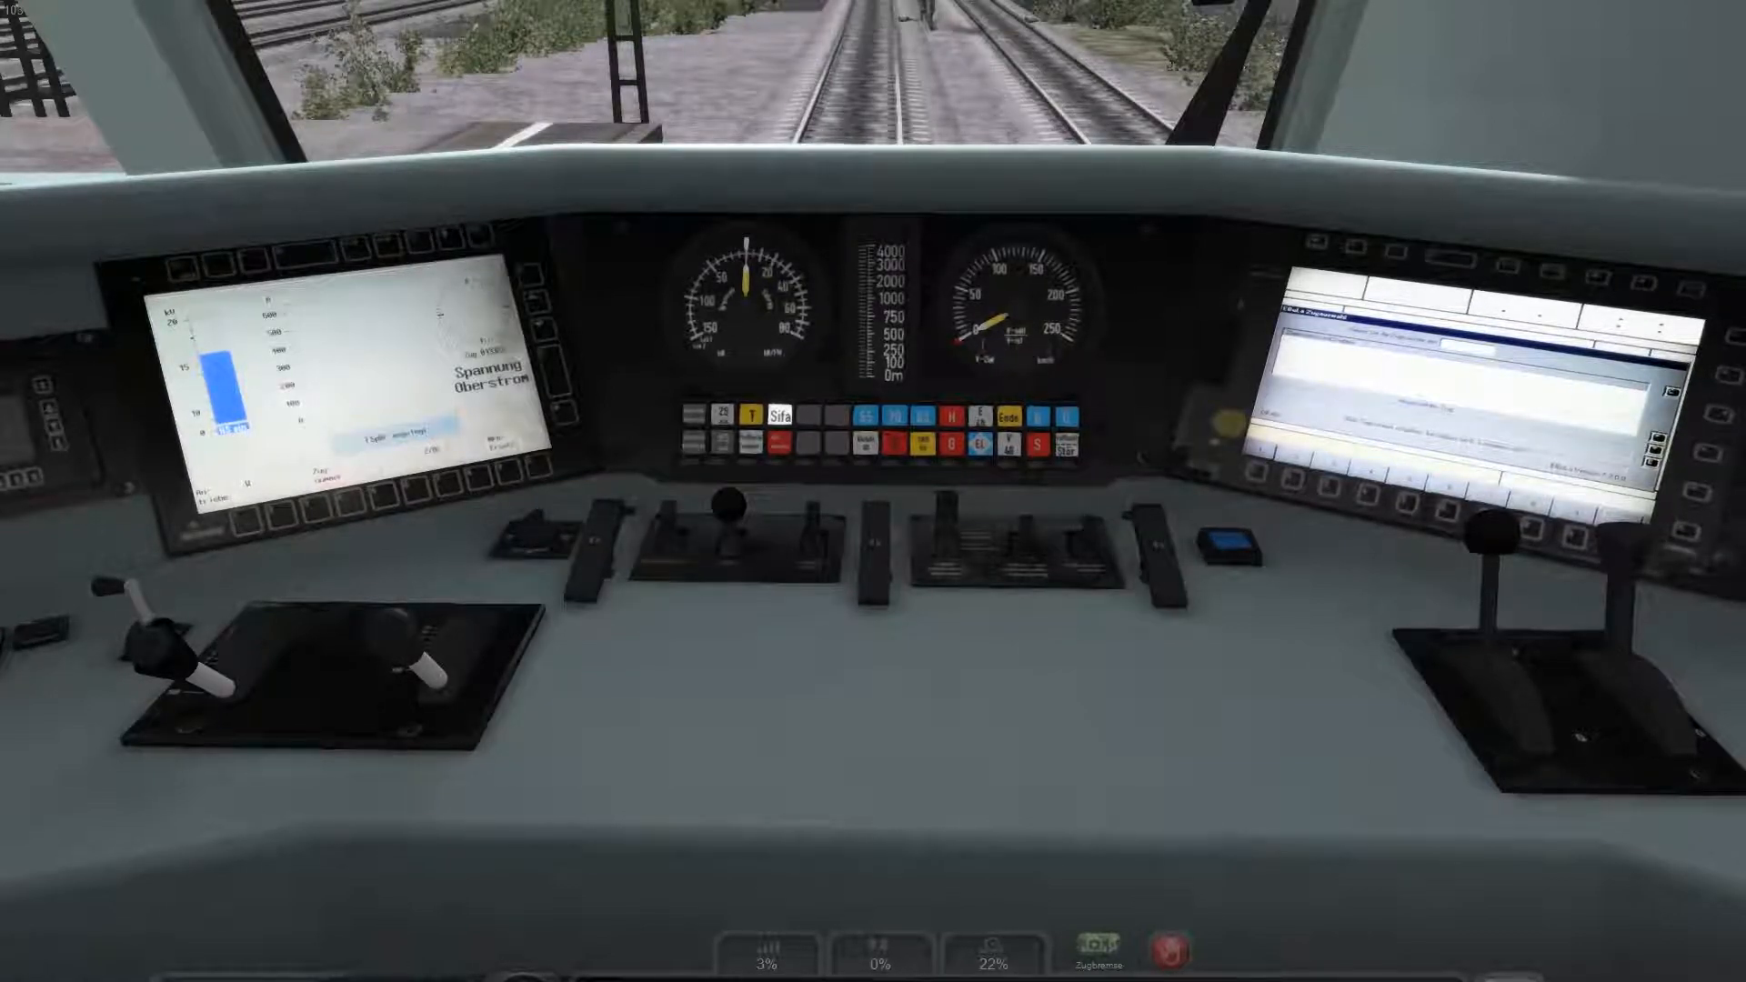
Step: Switch to the two MIDIKey2Key instances and reposition the APC MINI window to inspect both
key(alt+Tab)
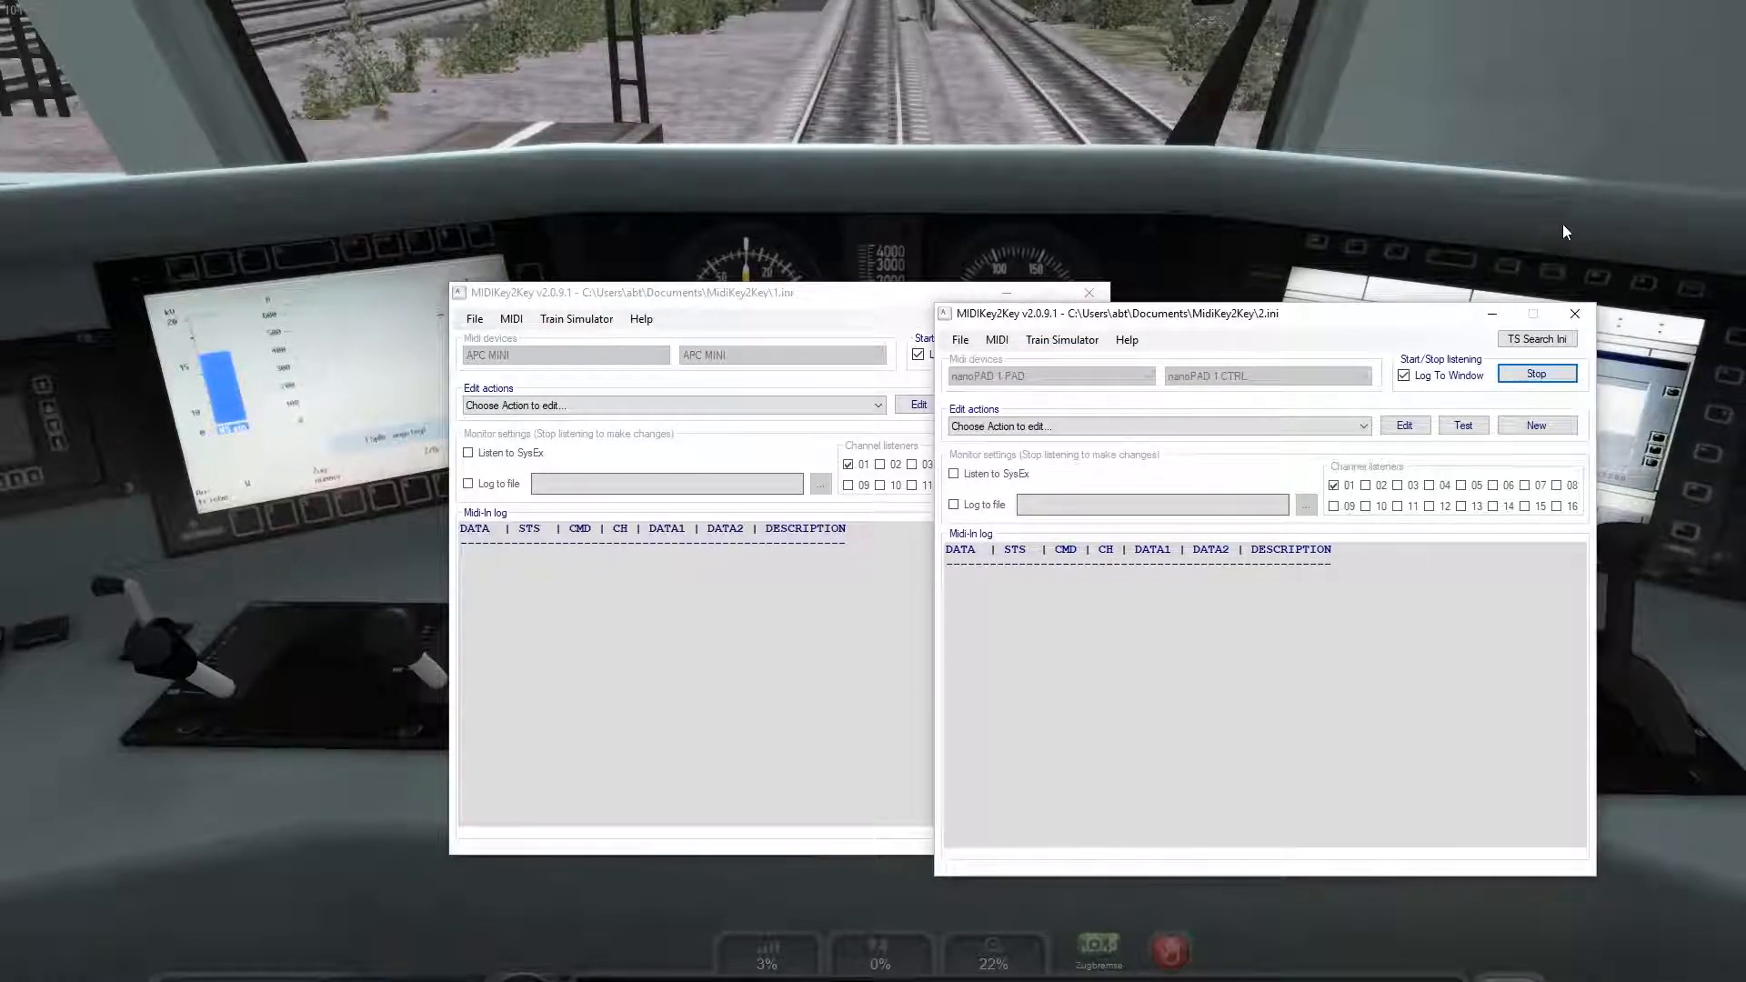
drag(832, 293, 595, 305)
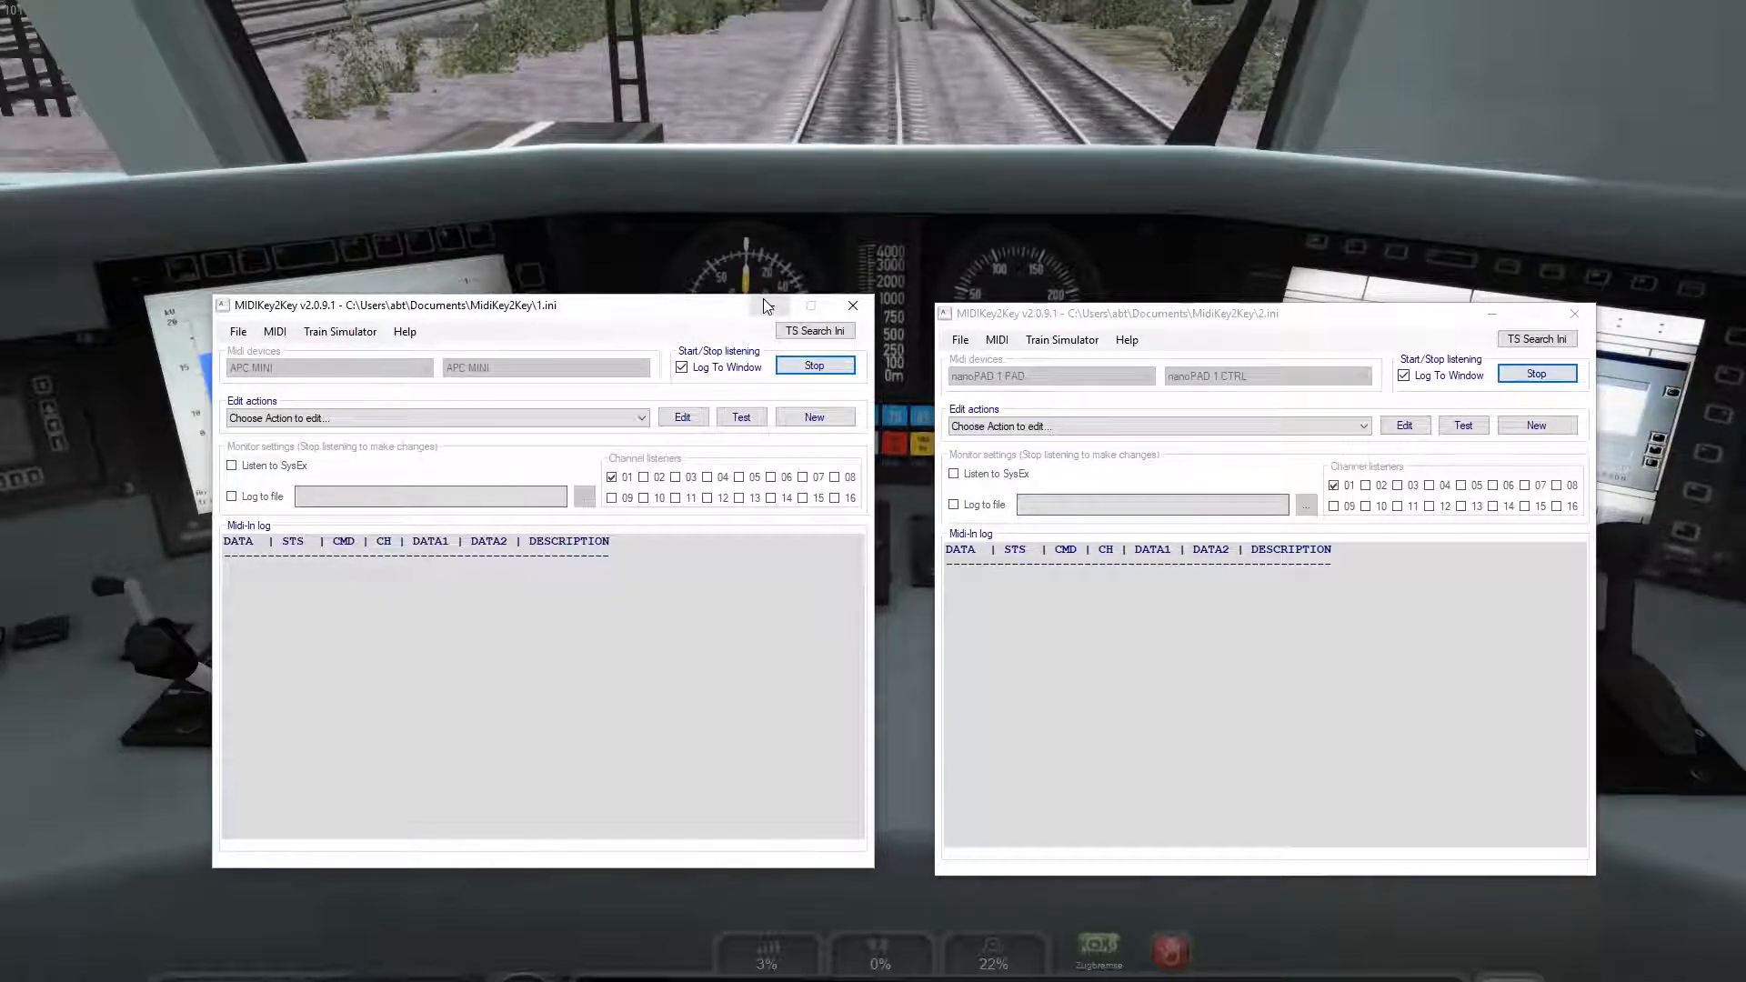
drag(614, 315, 925, 314)
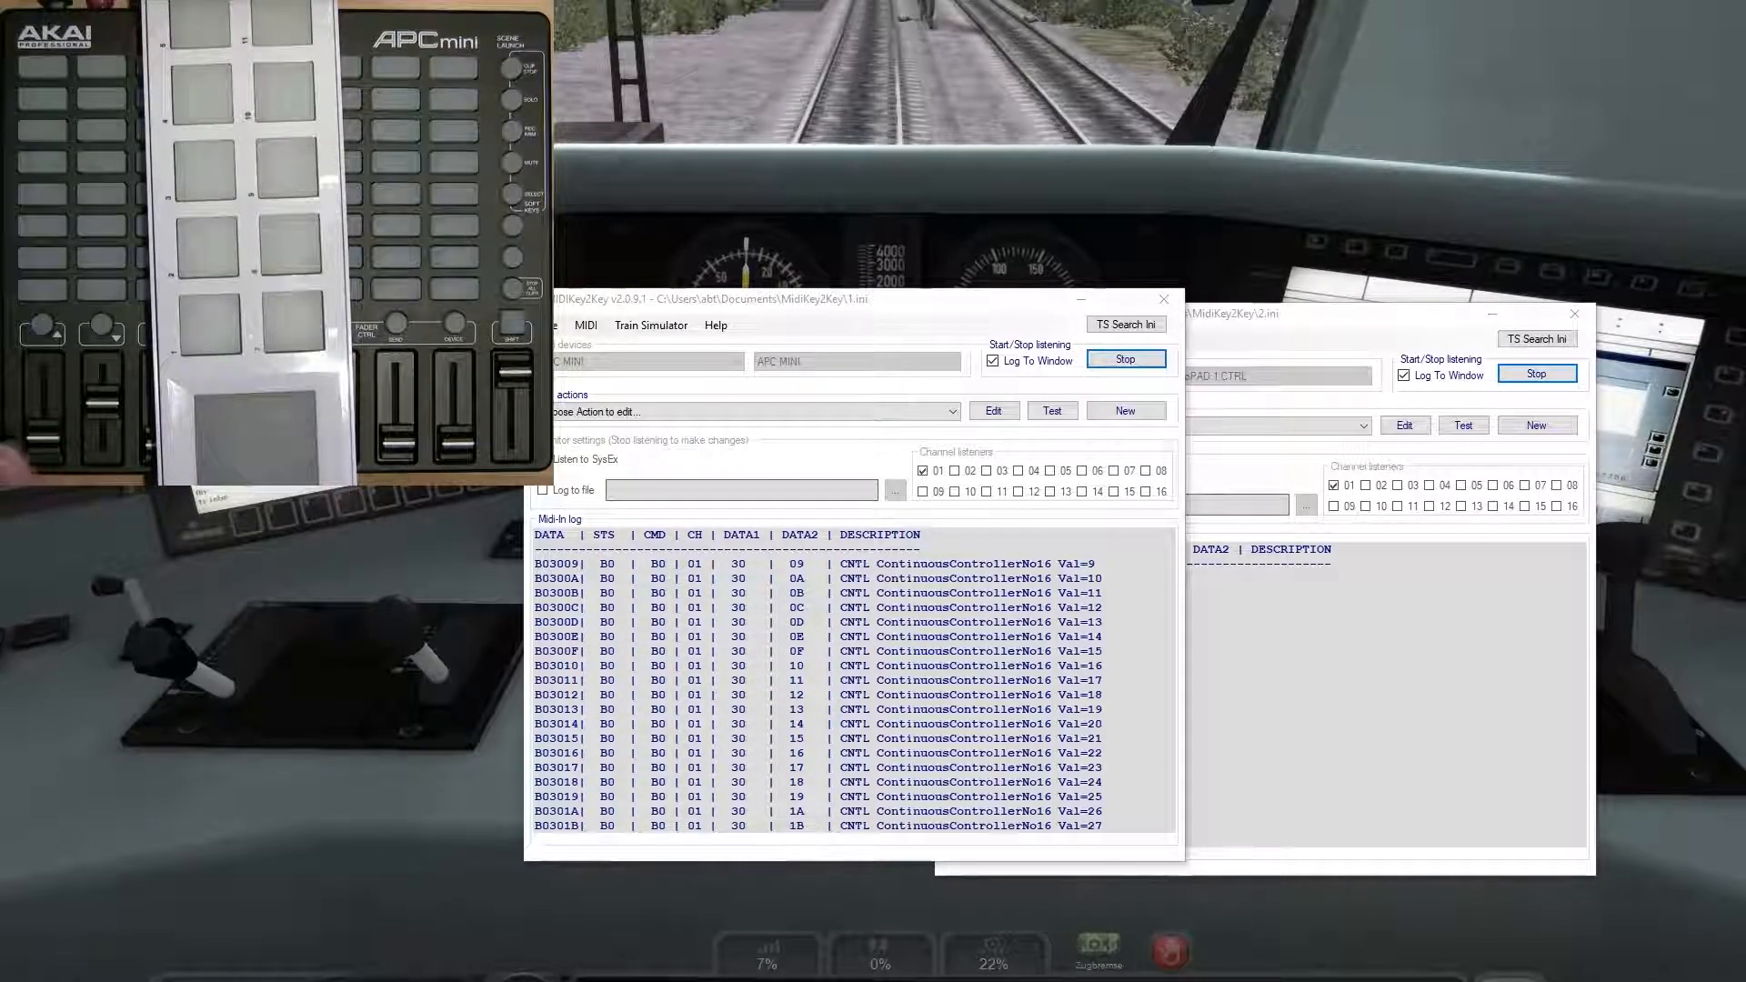
Step: Return to Train Simulator and test the nanoPAD view keys by alternating between the exterior and cab views
click(680, 175)
key(2)
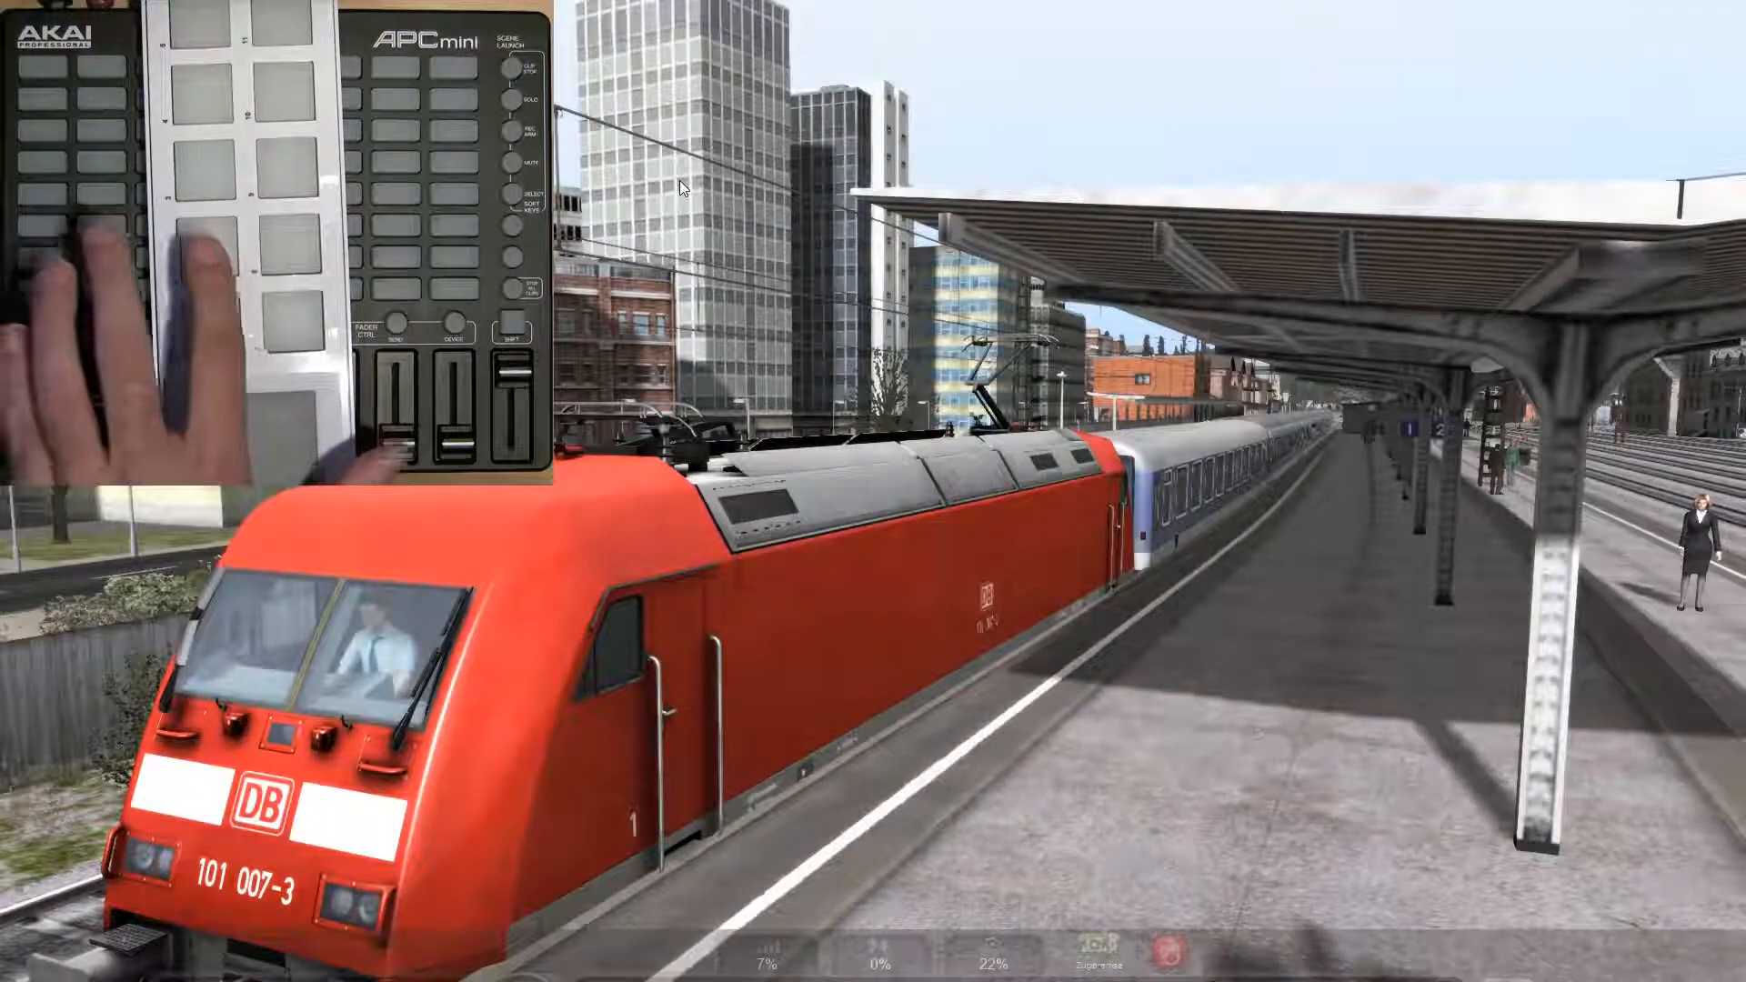
key(1)
key(2)
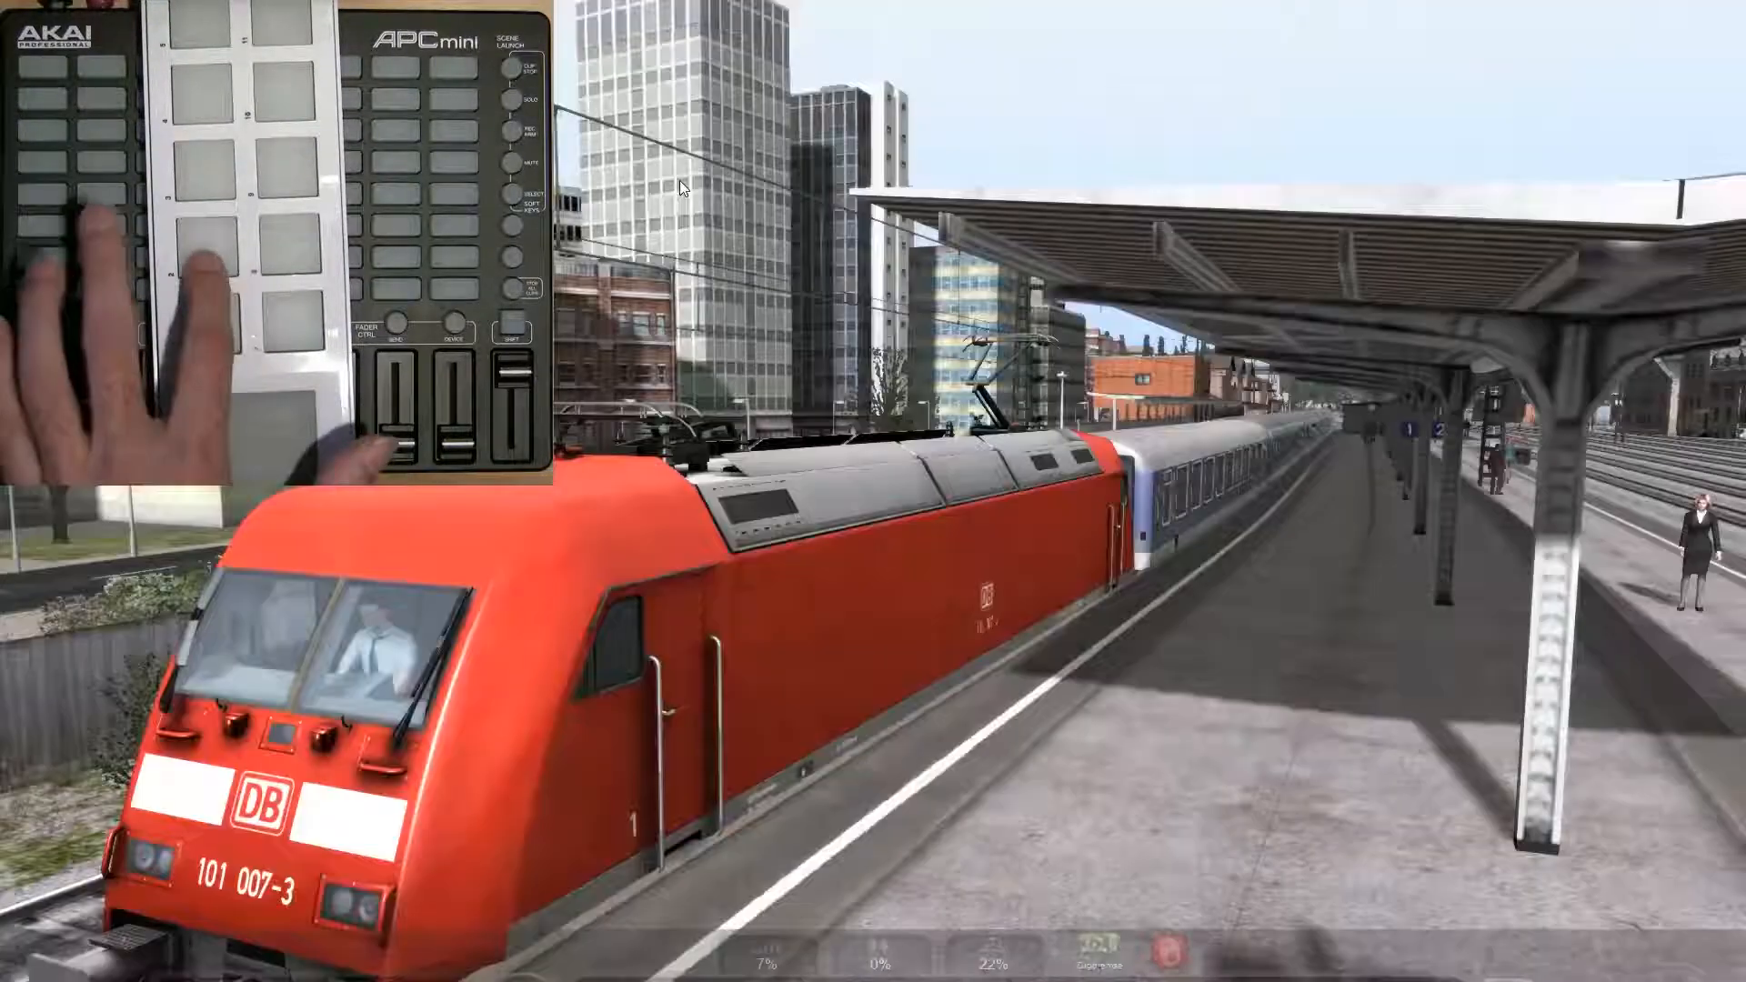
key(1)
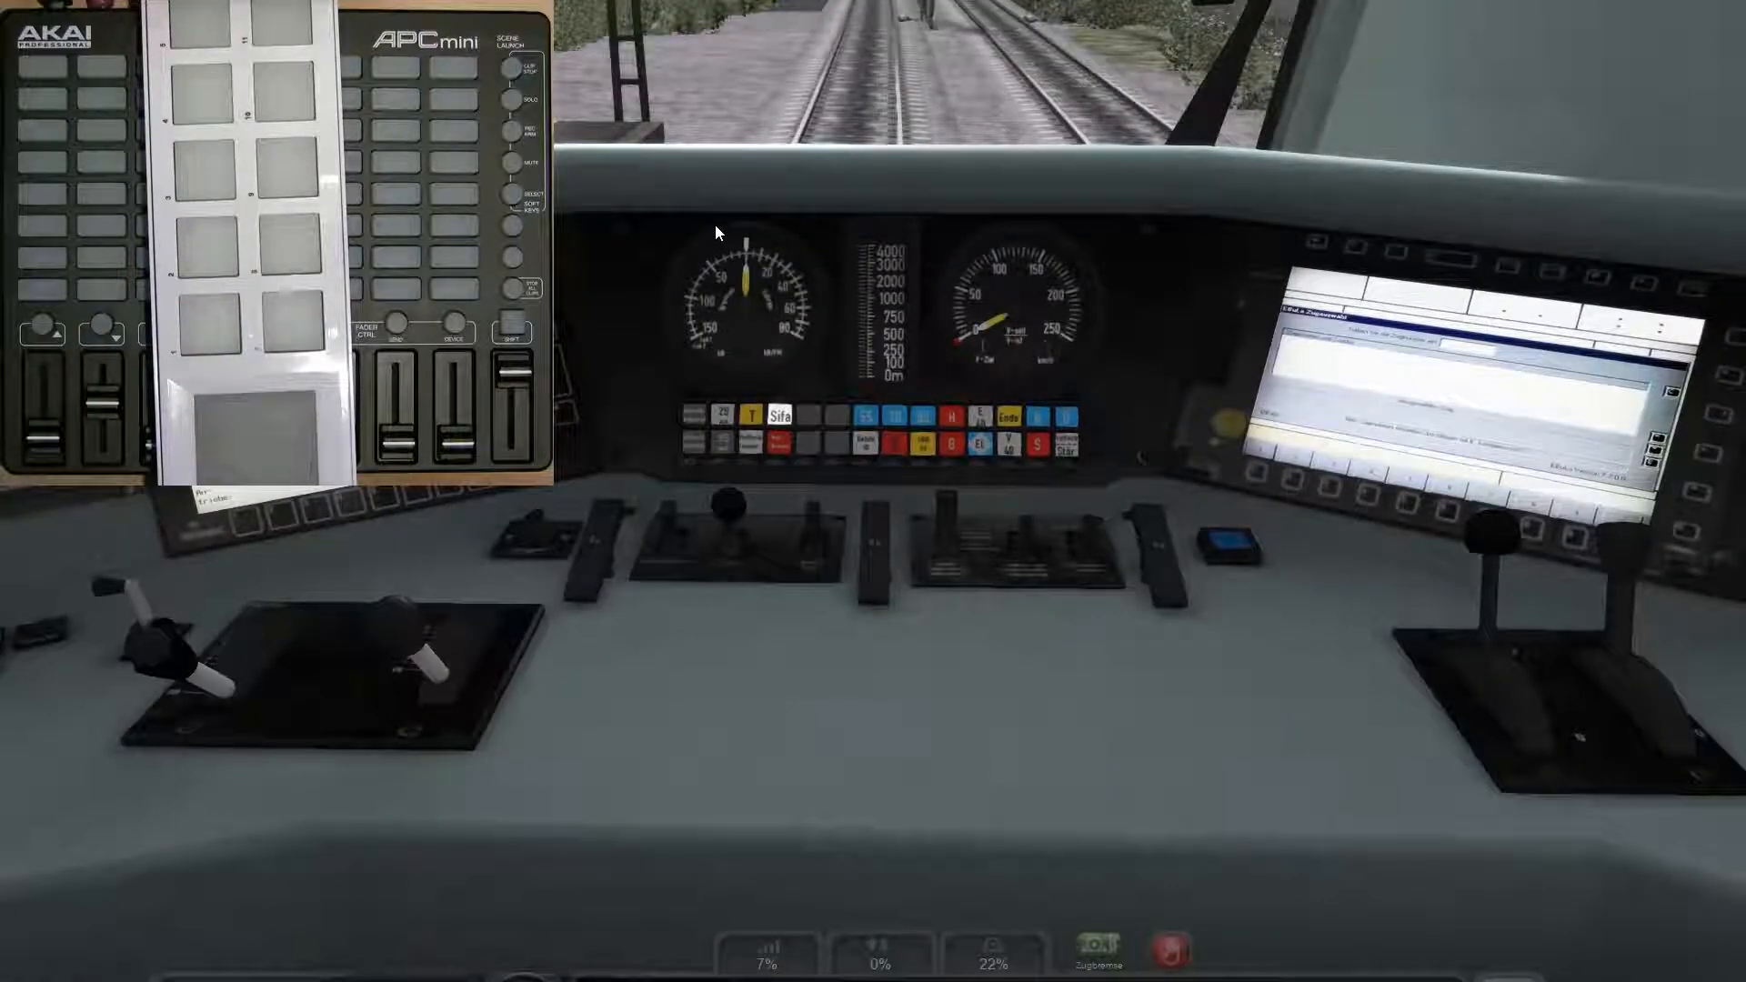
Step: Switch back to MIDIKey2Key and check the MIDI input logs of the APC MINI and nanoPAD instances
key(alt+Tab)
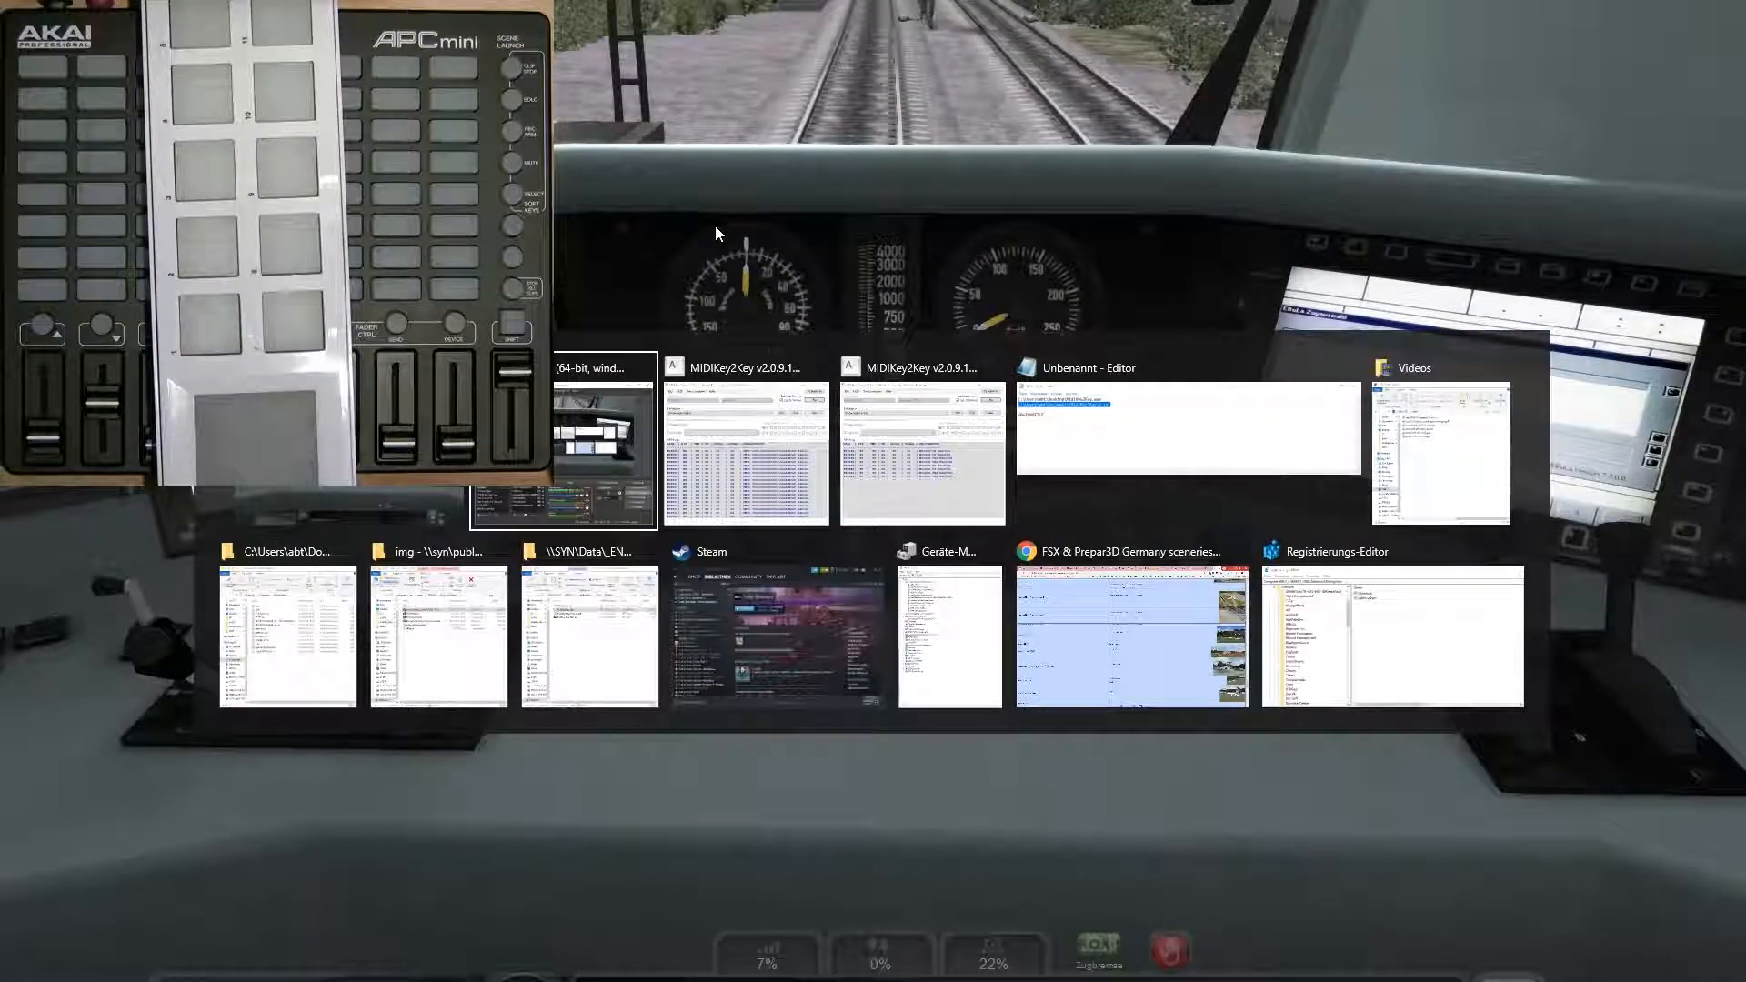
key(Tab)
key(alt+Tab)
key(Tab)
key(Tab)
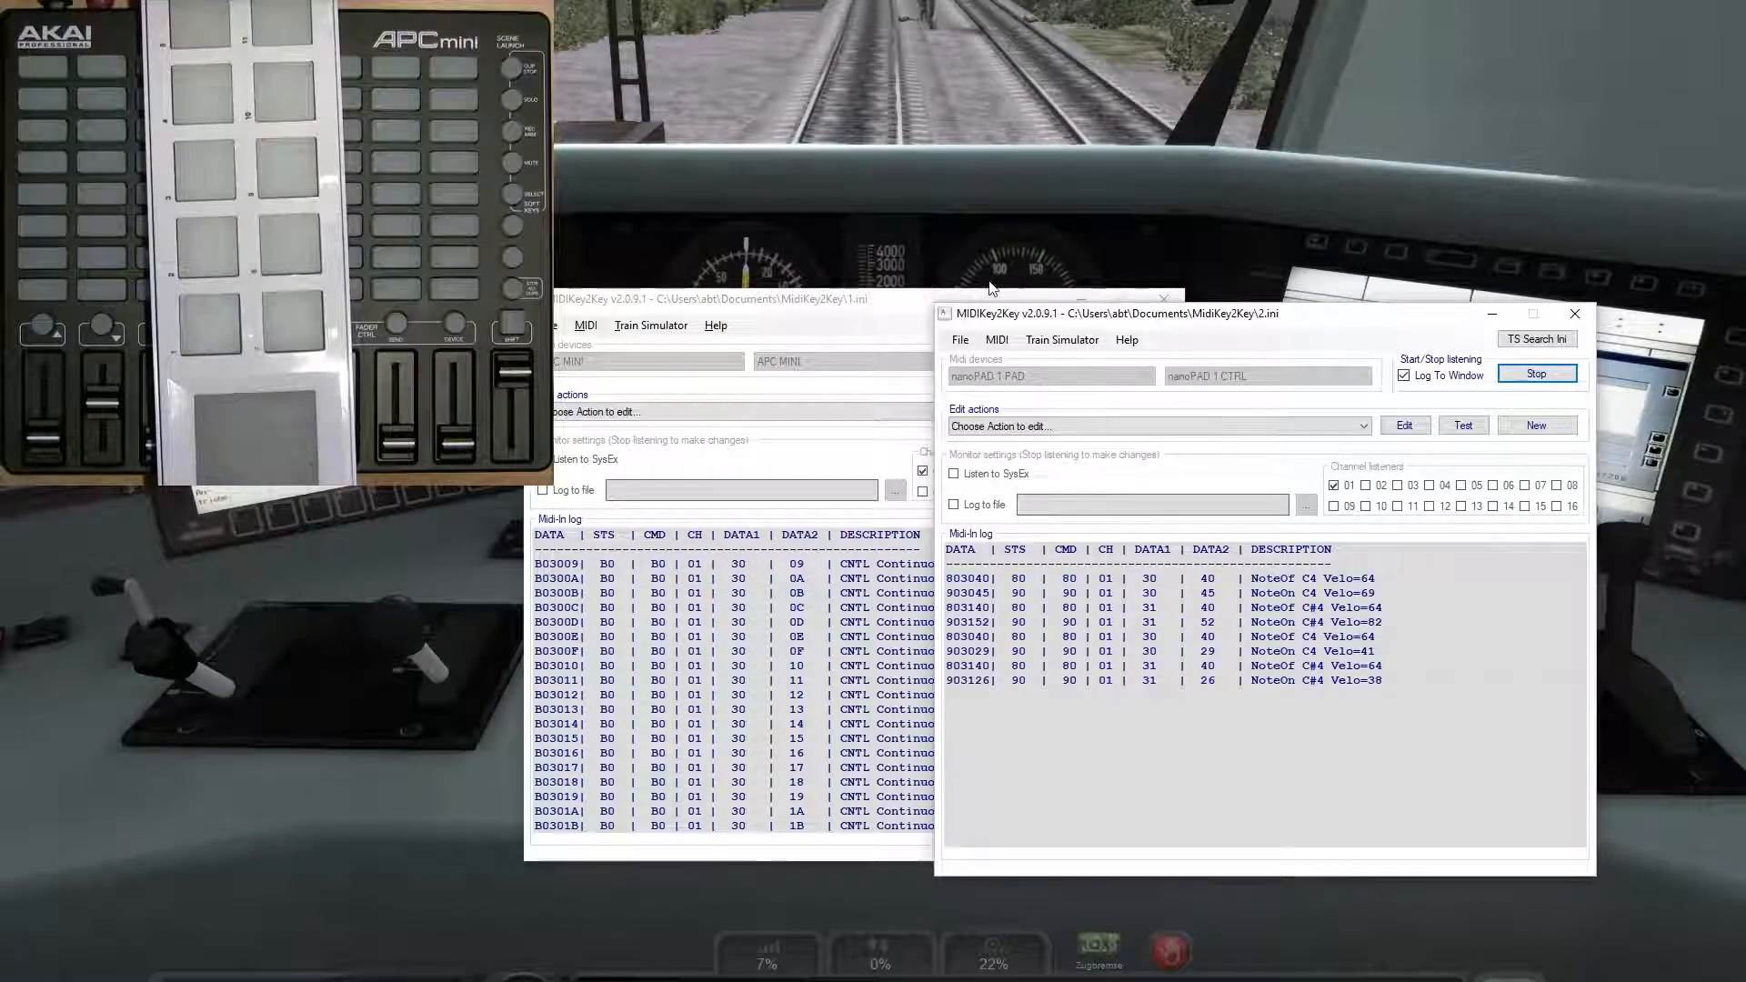
Step: Move the APC MINI window clear of the nanoPAD window, close the nanoPAD instance and recentre the APC MINI window
drag(835, 303, 589, 323)
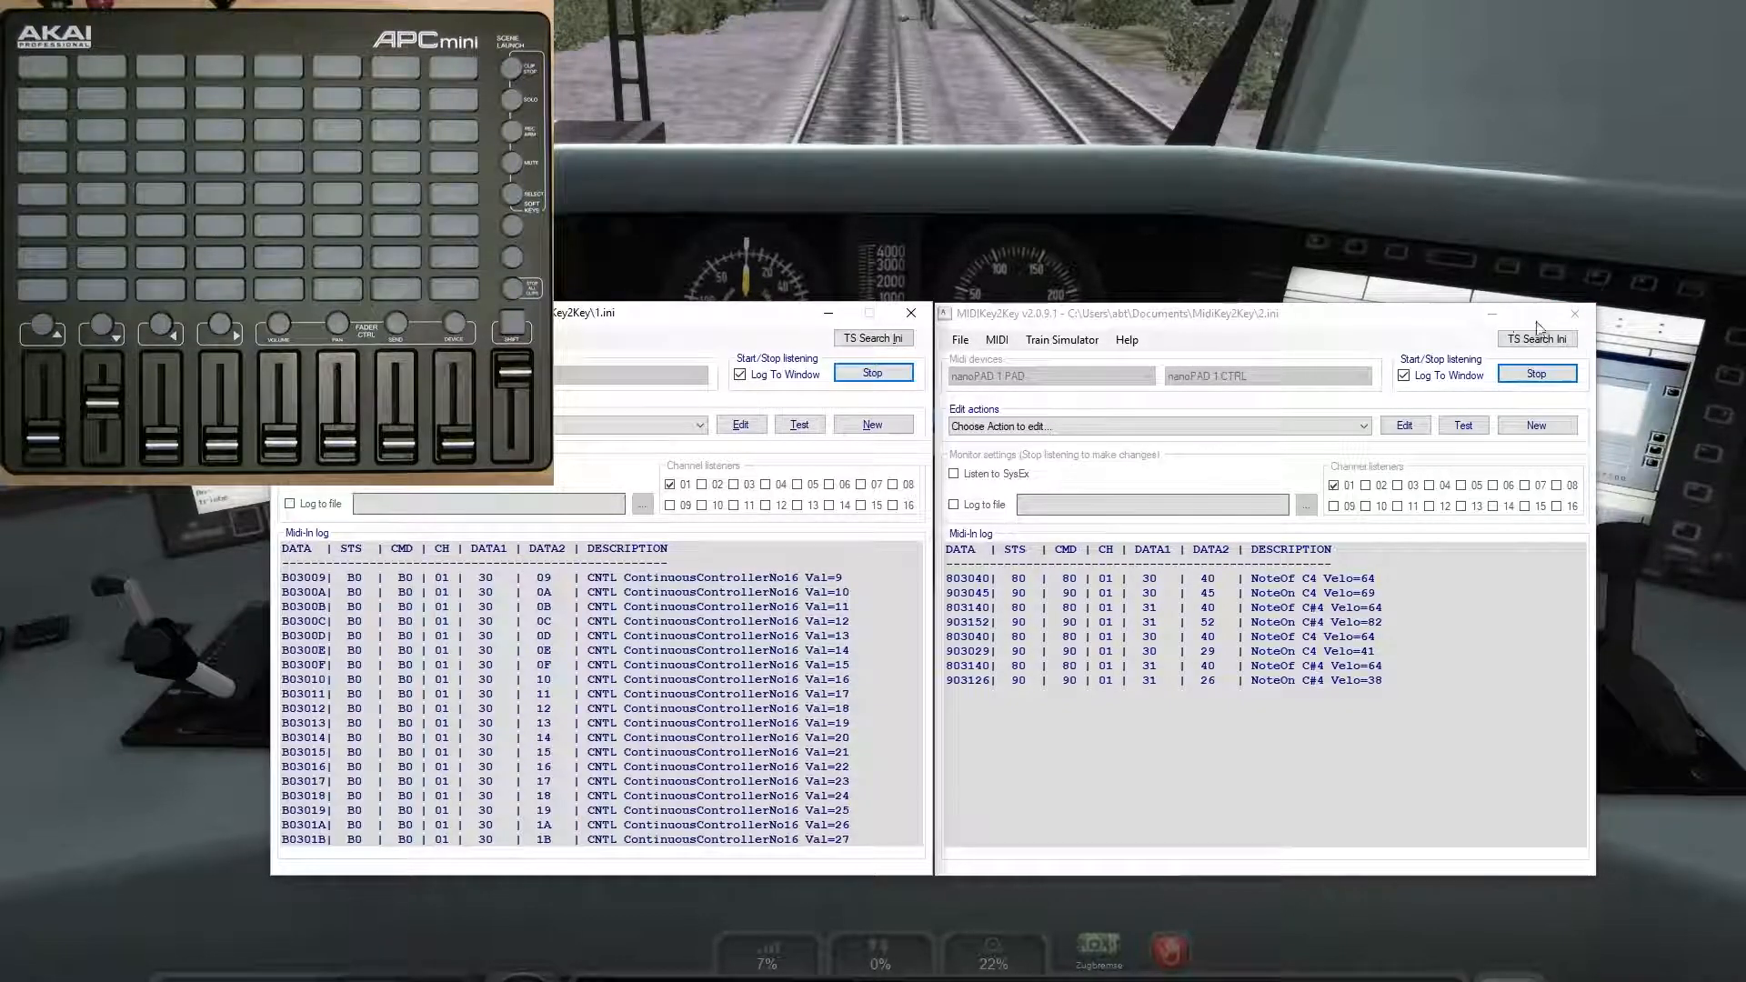
click(1575, 315)
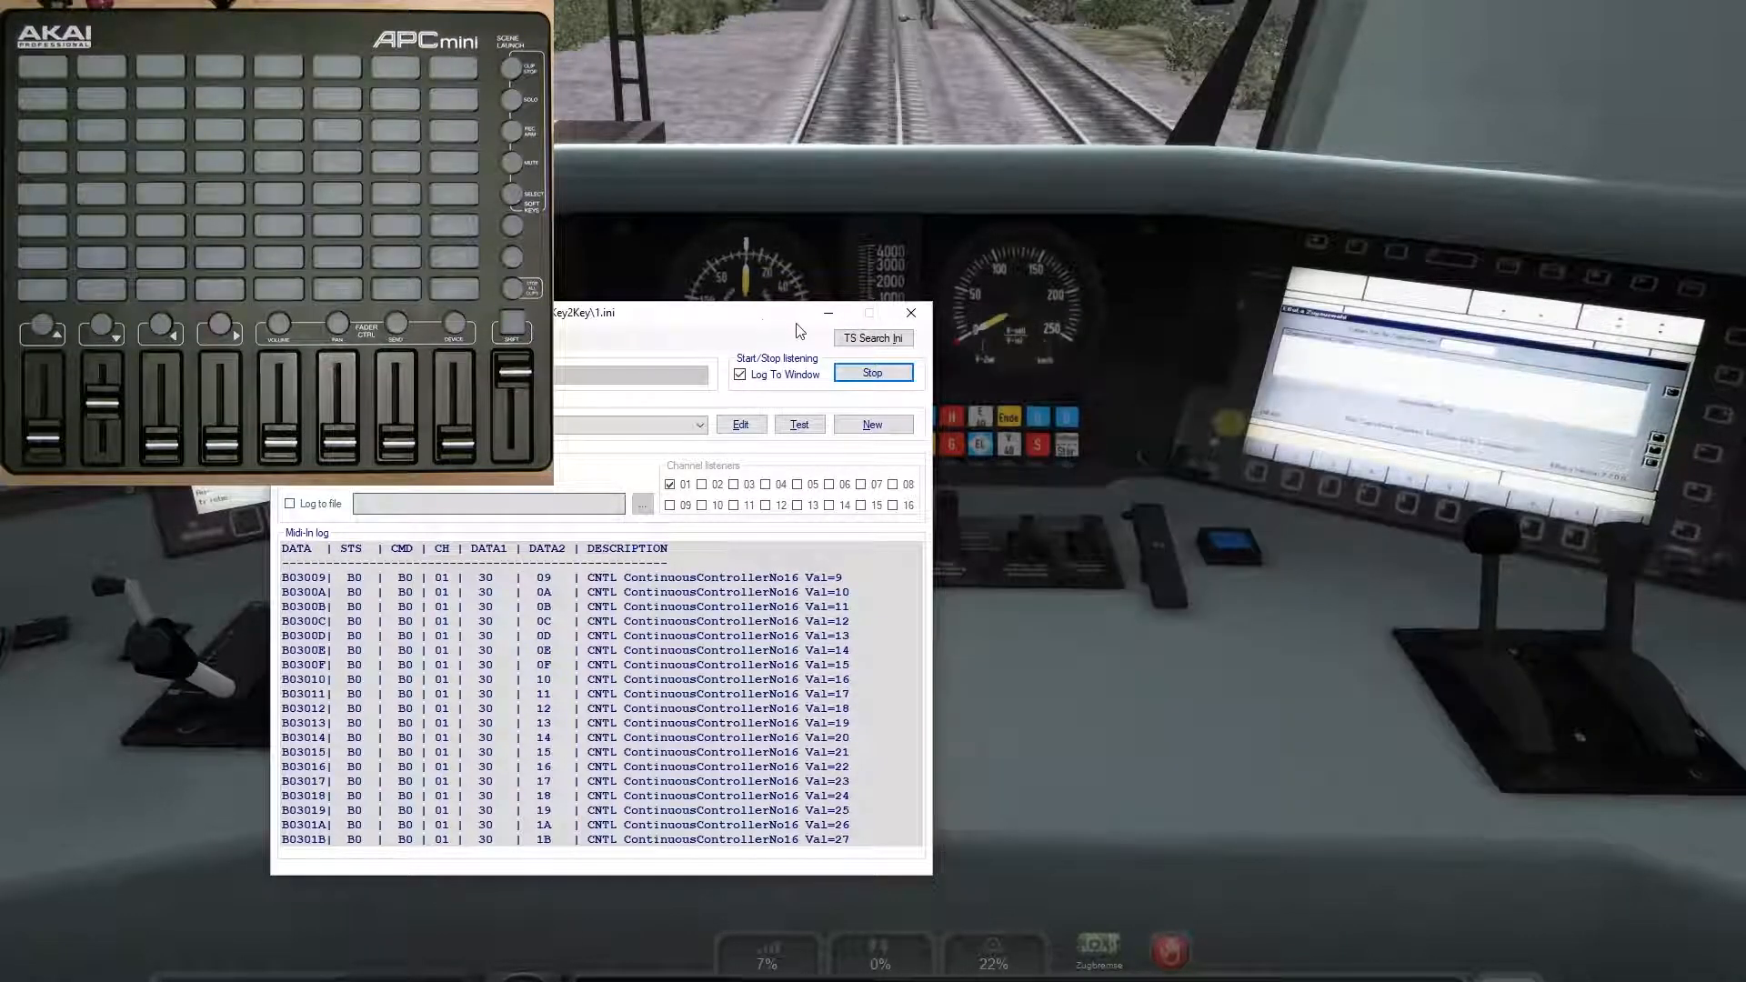
drag(713, 324, 1107, 324)
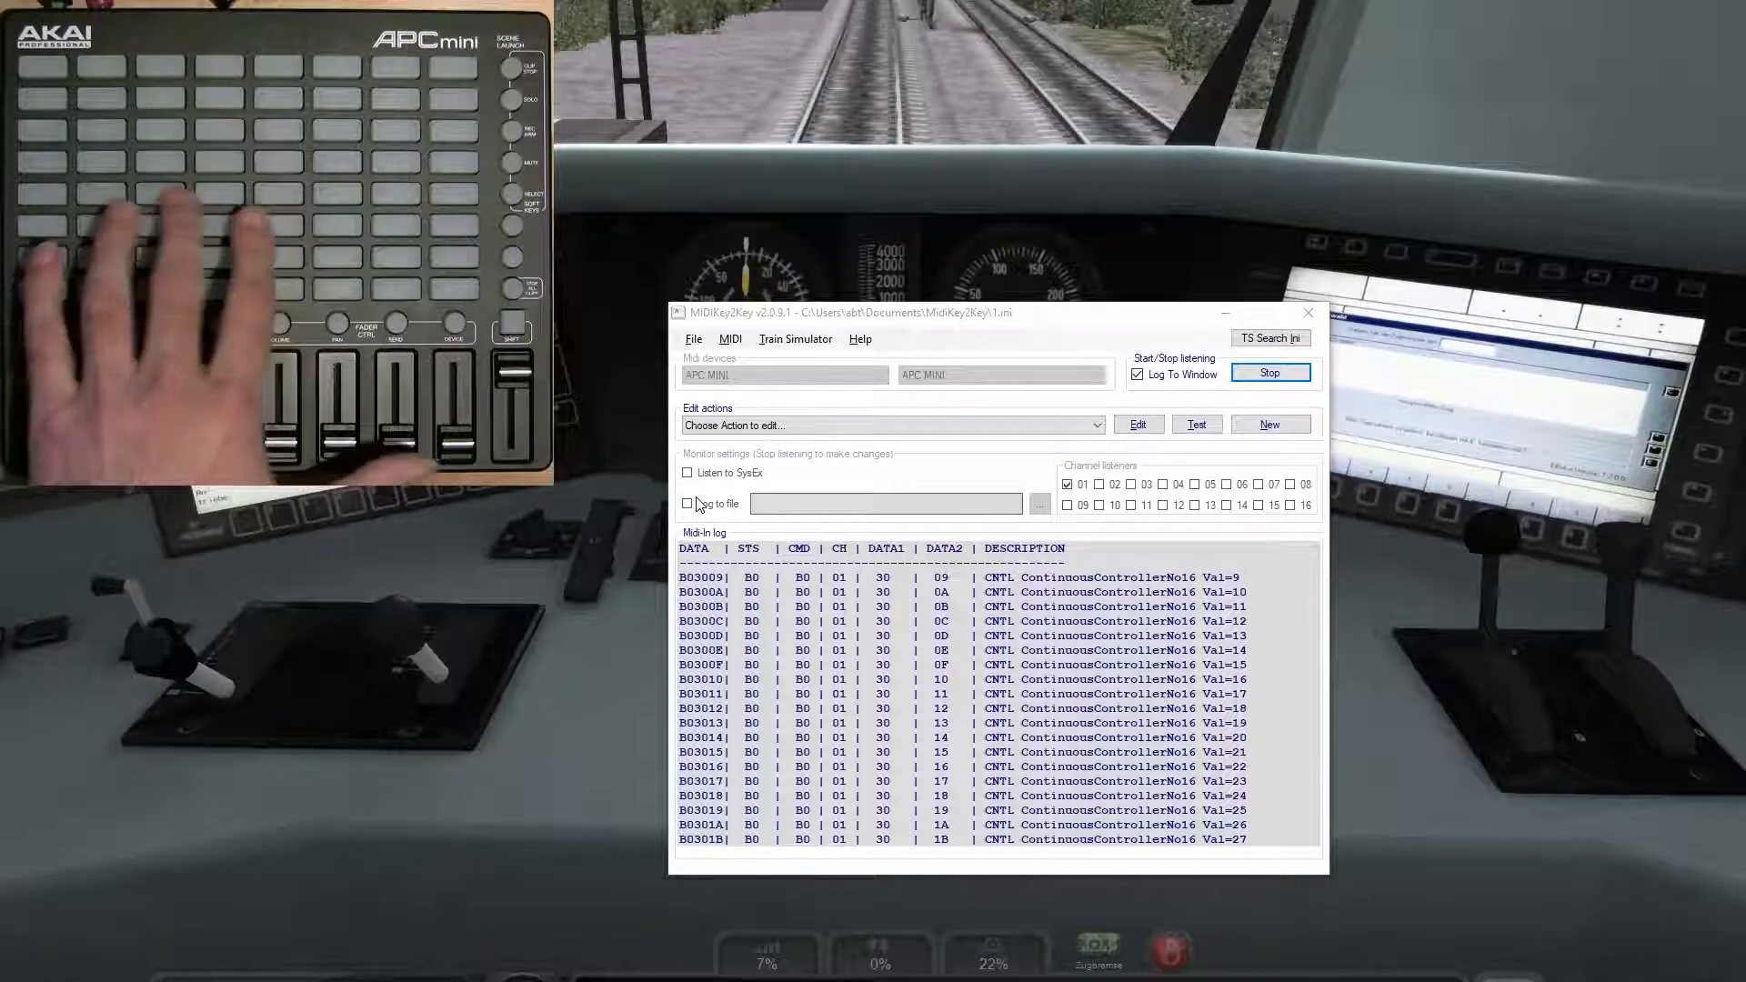
Step: Open the STARTUP action for editing and activate its MIDI sending
click(762, 428)
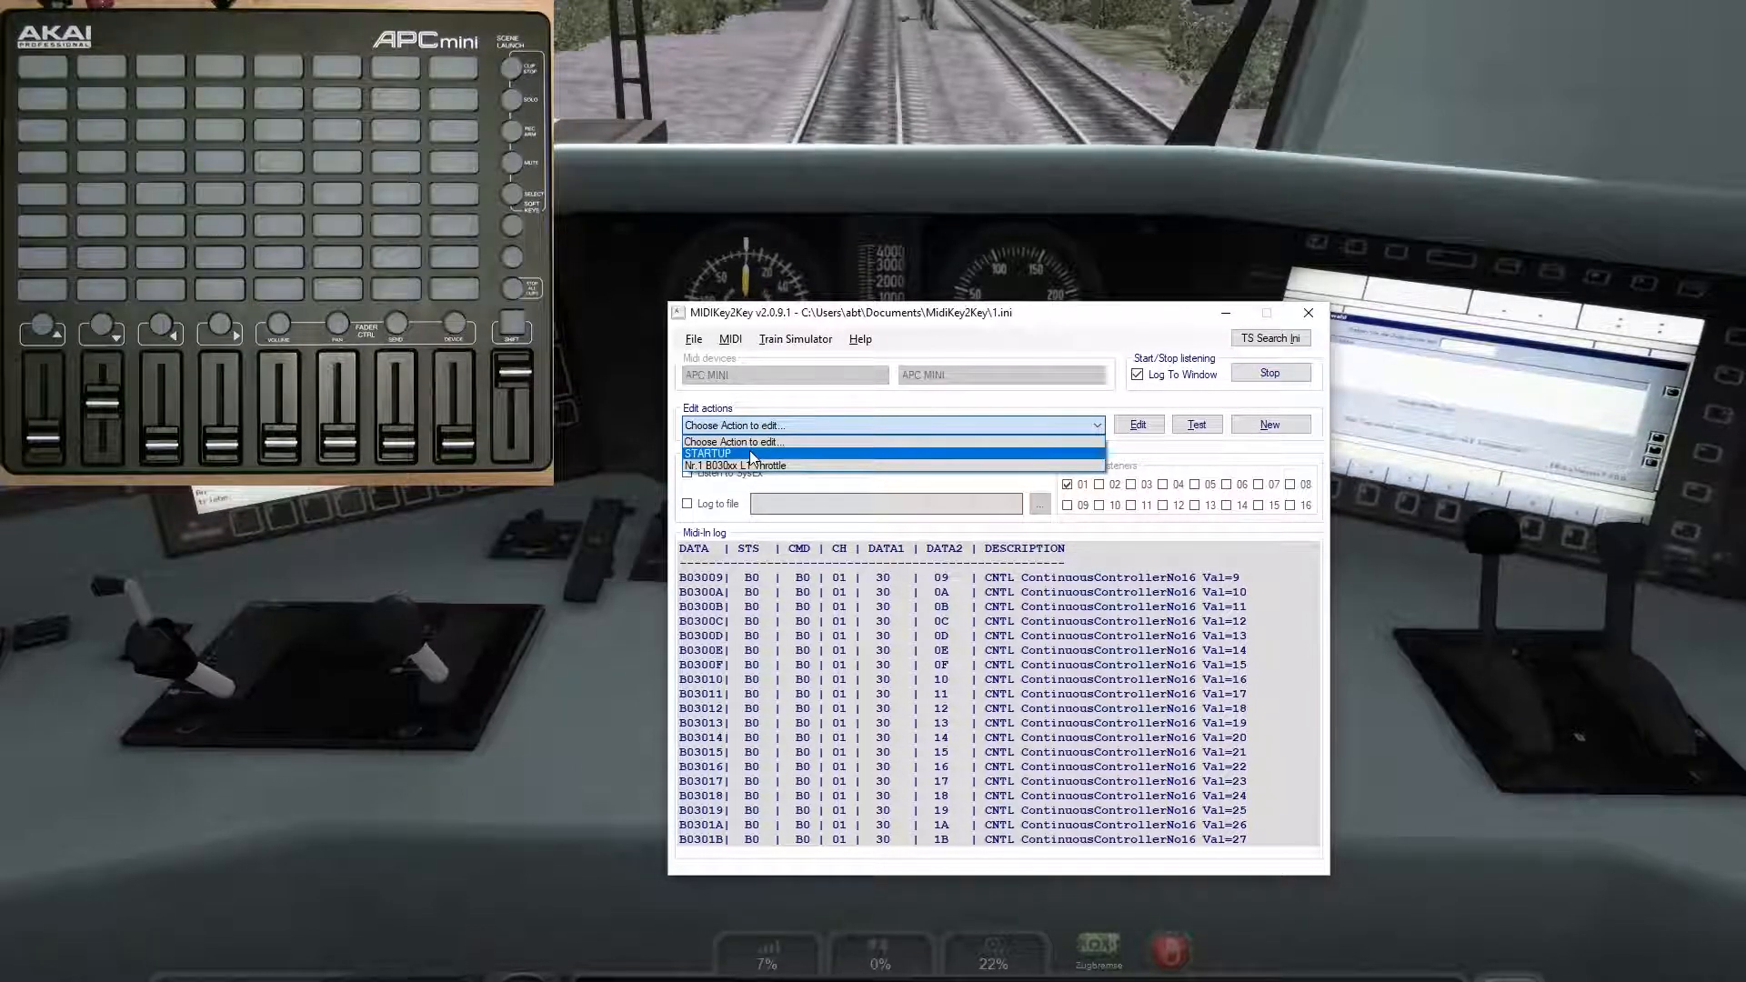
click(751, 455)
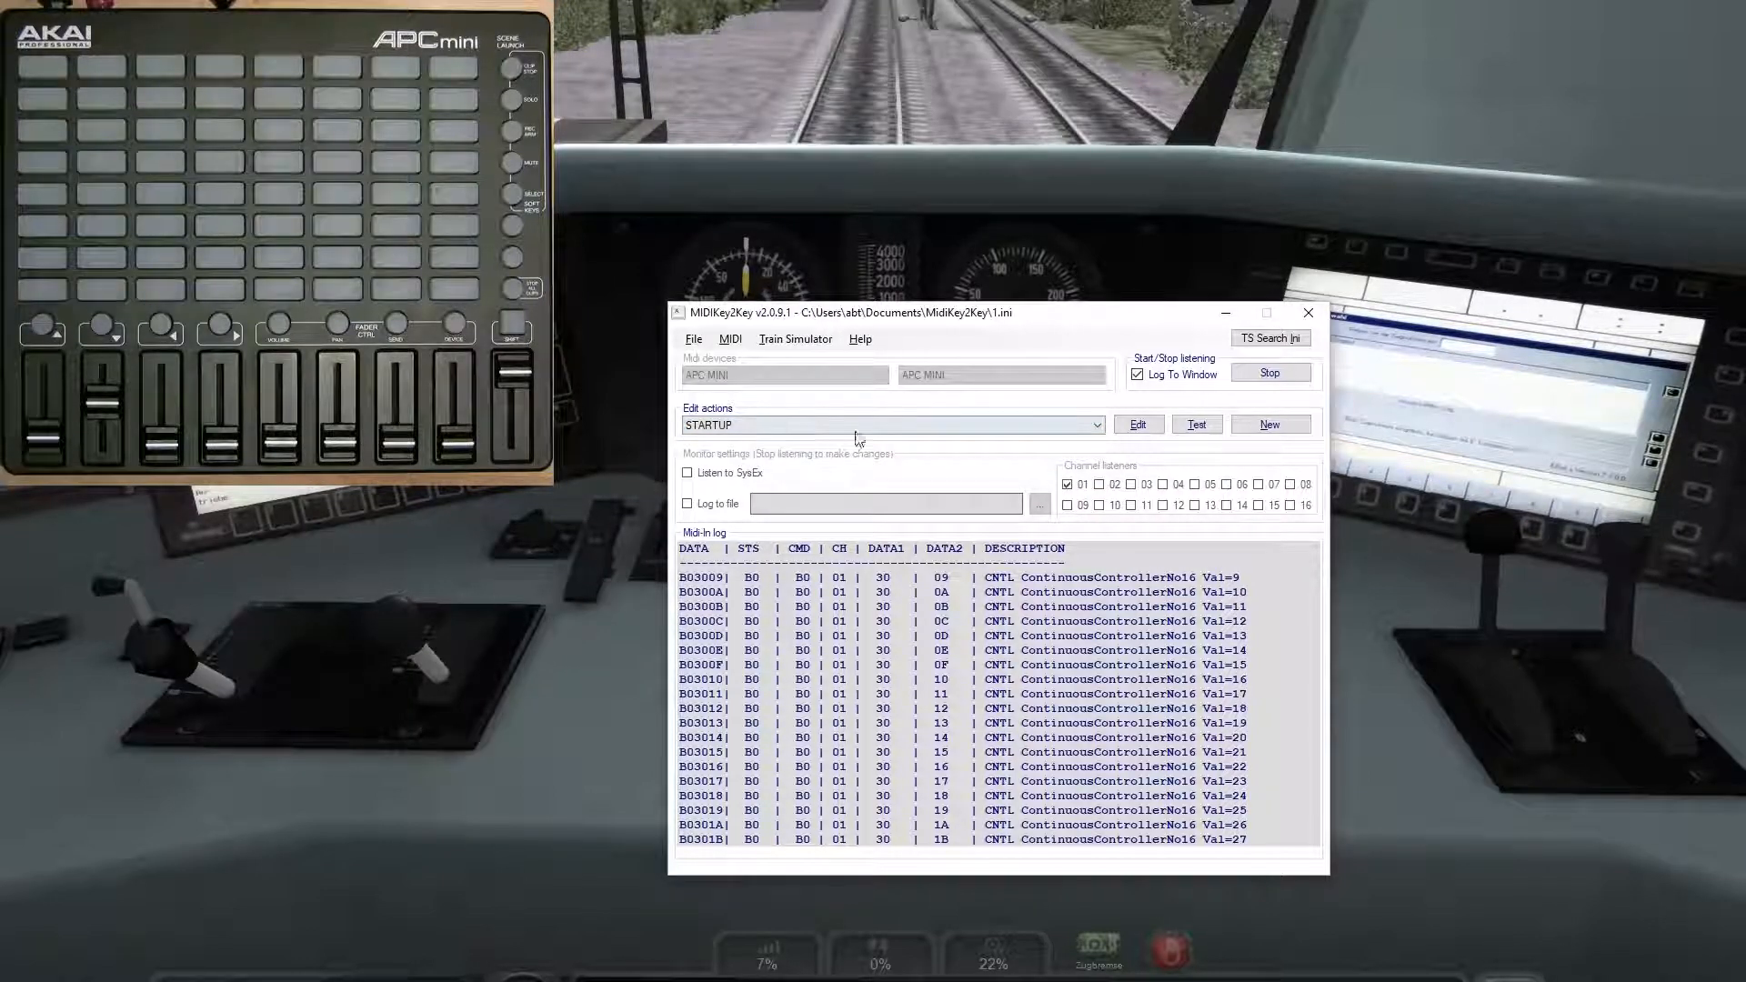
click(1138, 425)
click(770, 450)
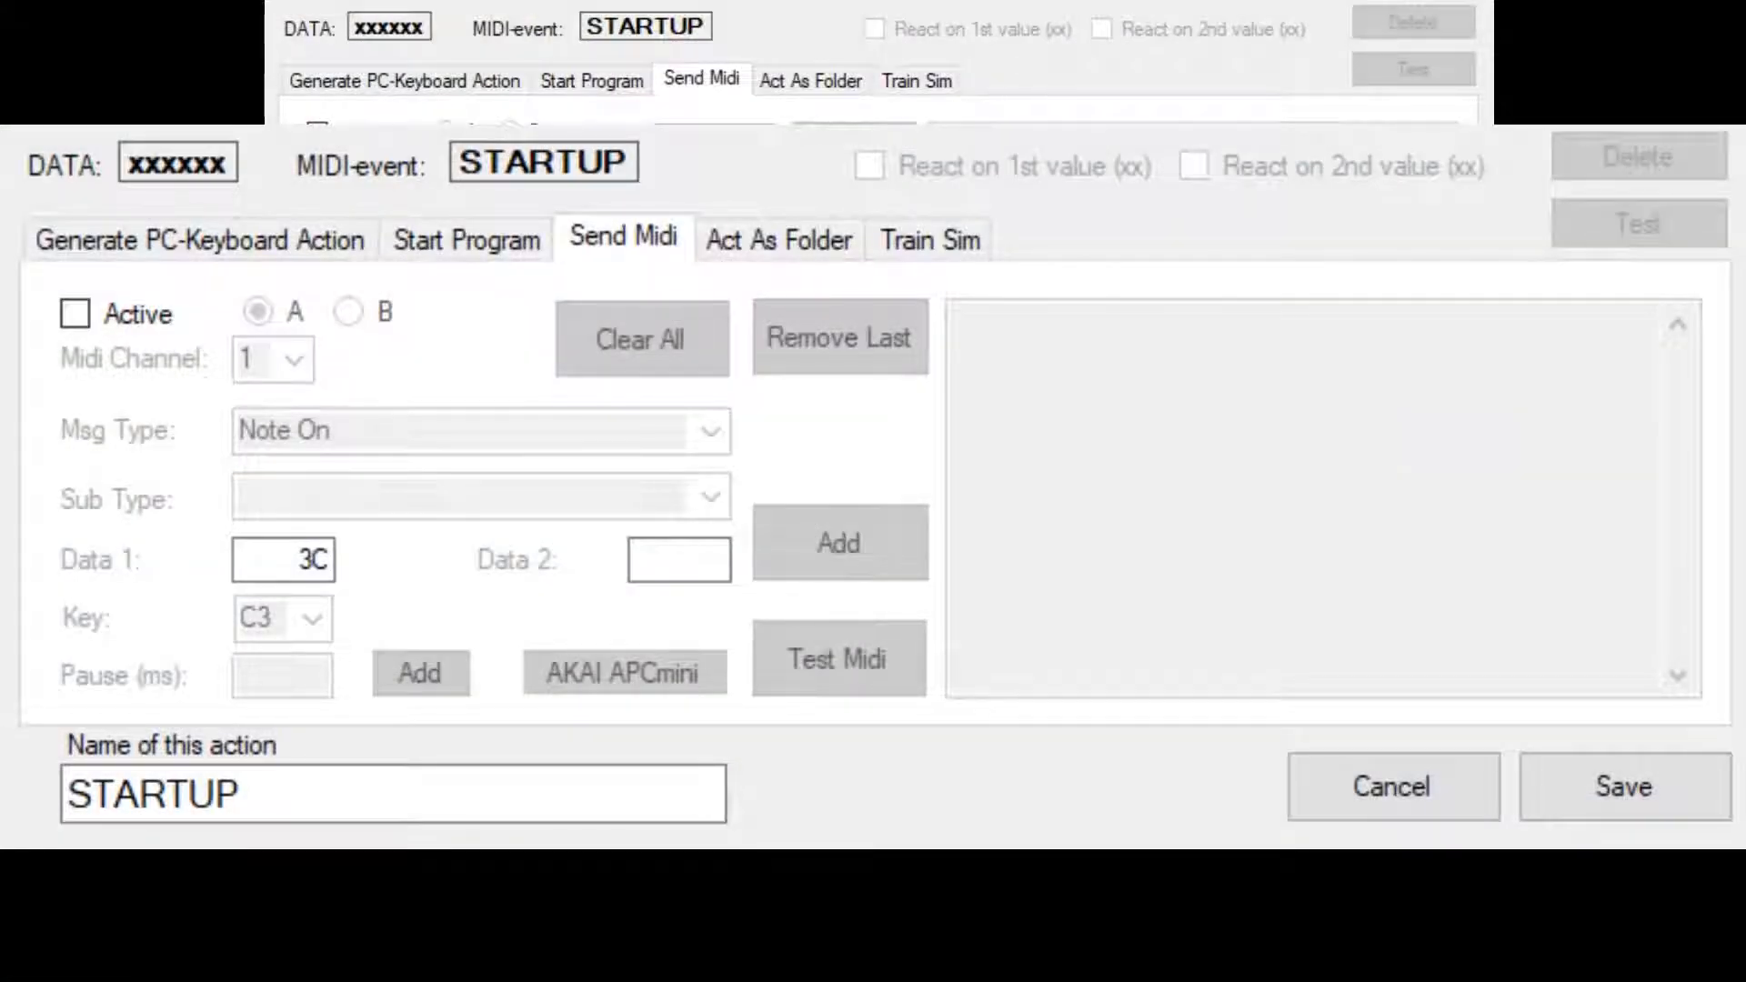
click(80, 309)
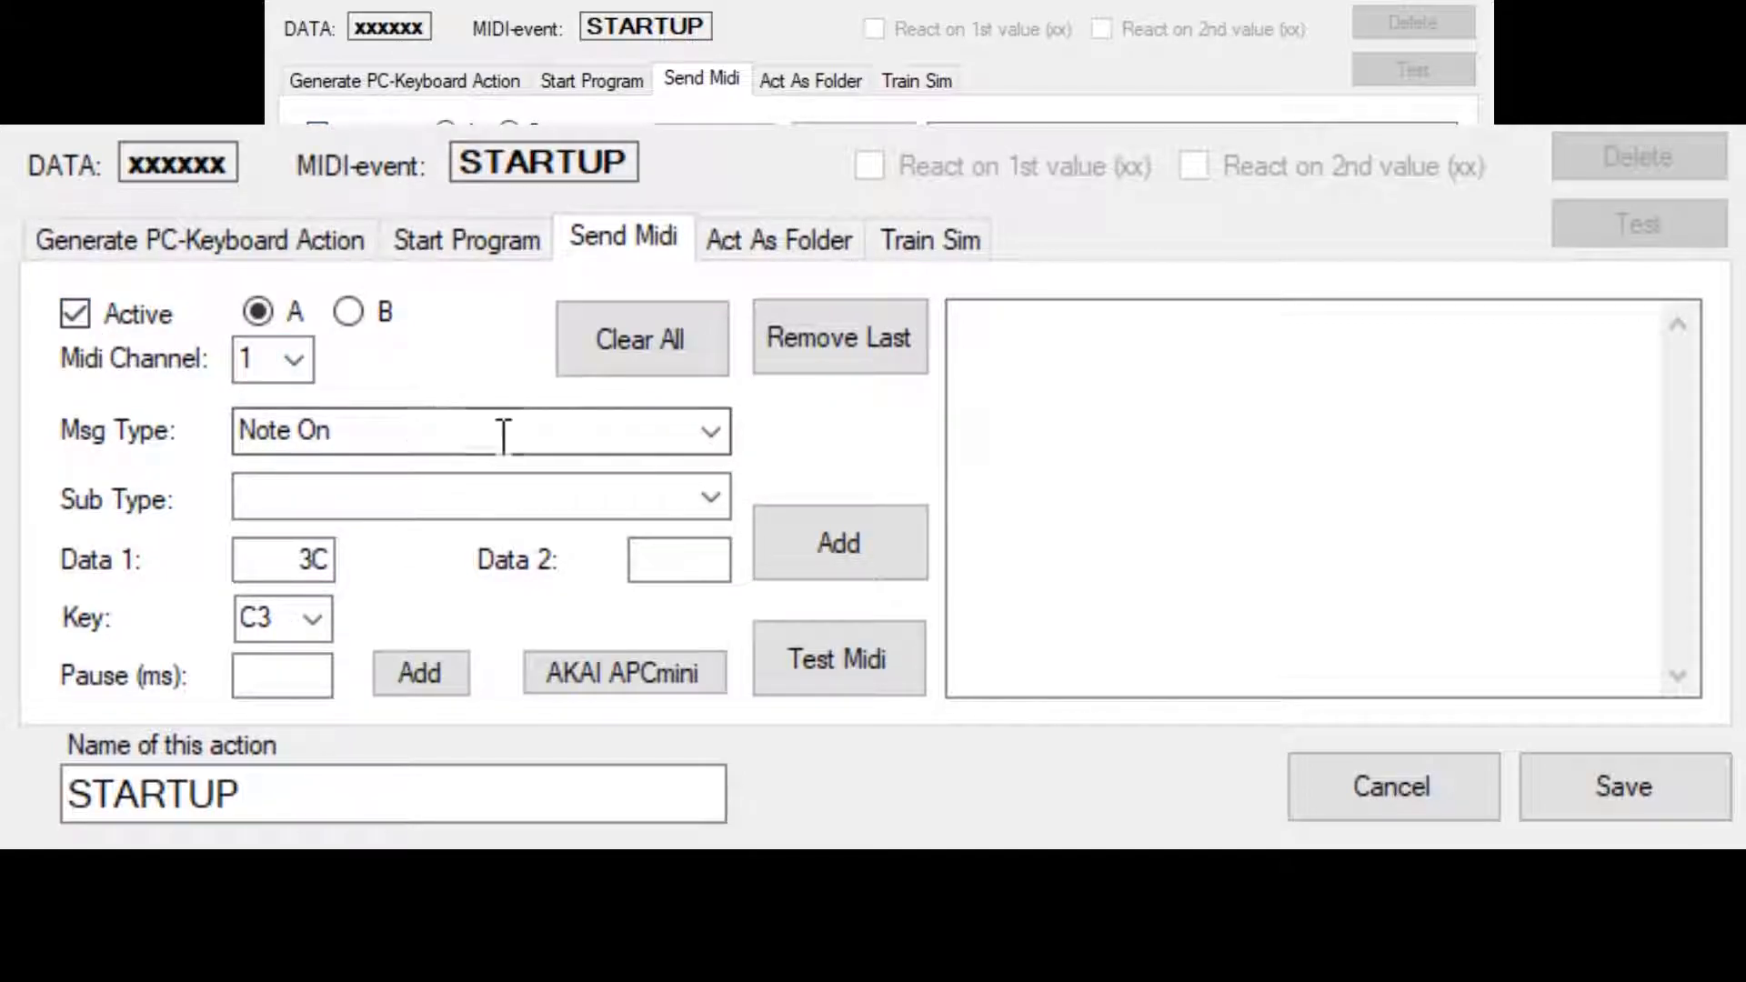
click(1113, 461)
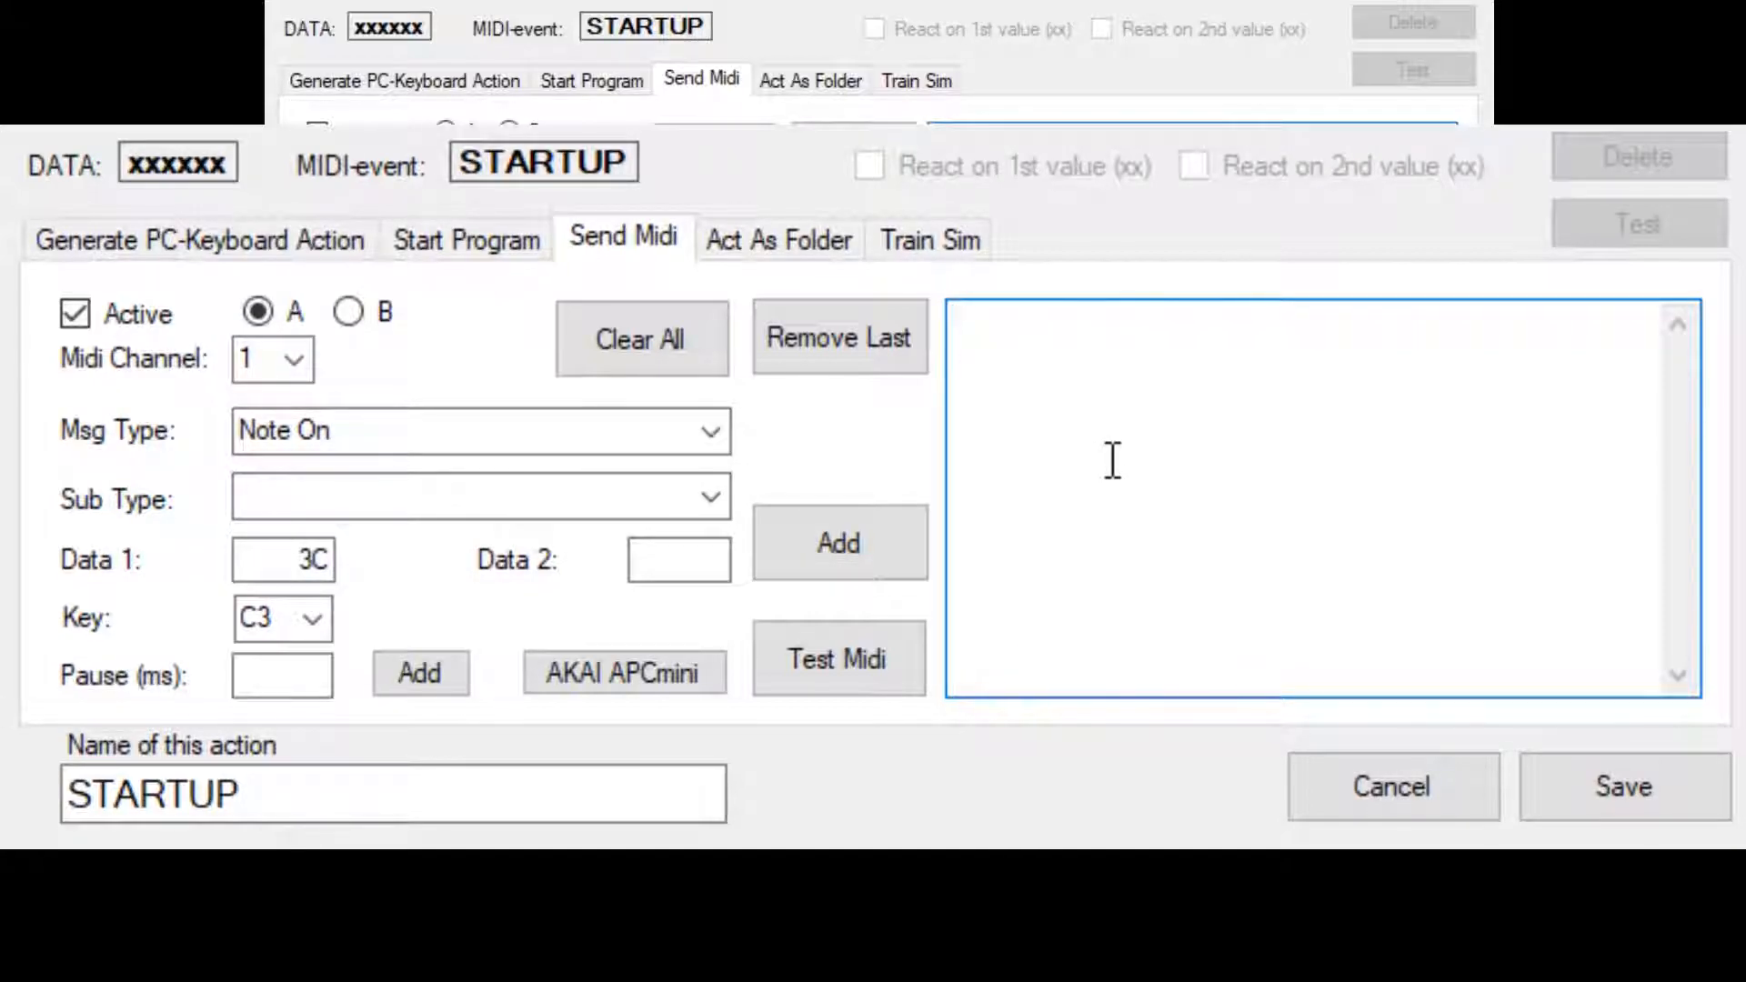
Step: Open the AKAI APCmini helper and arrange it below the action editor so both windows can be seen
click(604, 673)
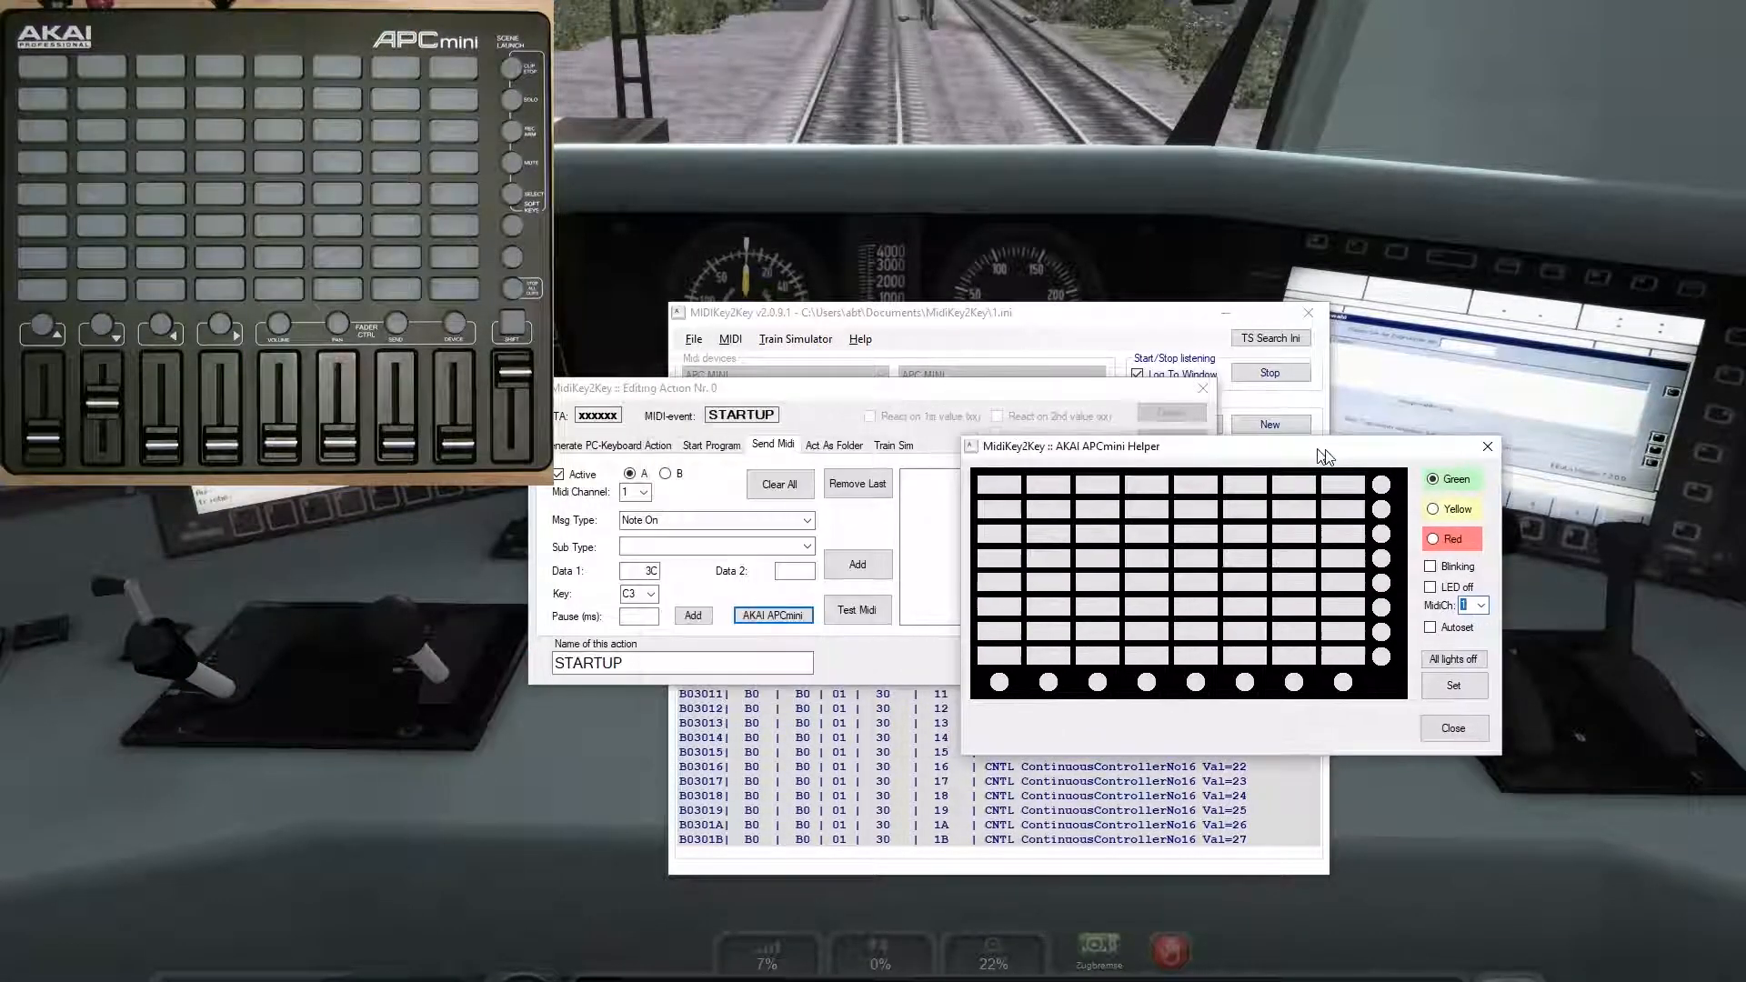
drag(1325, 457, 1431, 505)
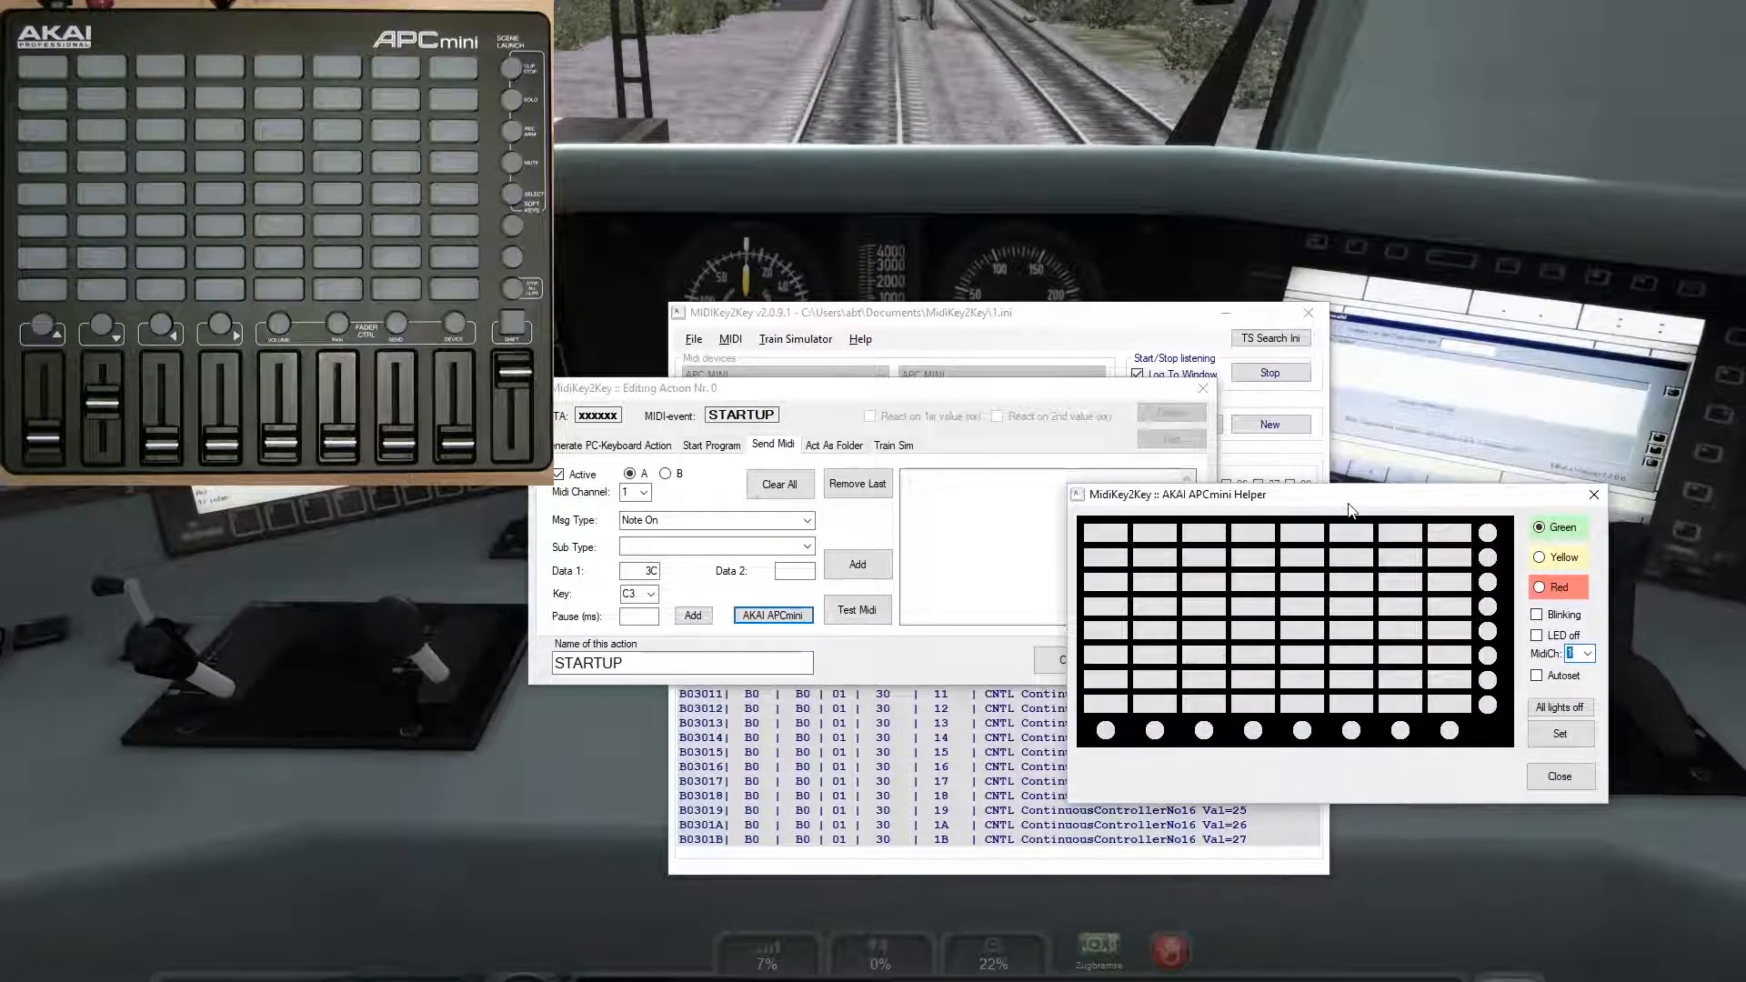
drag(1062, 393, 1192, 263)
drag(1466, 498, 1219, 575)
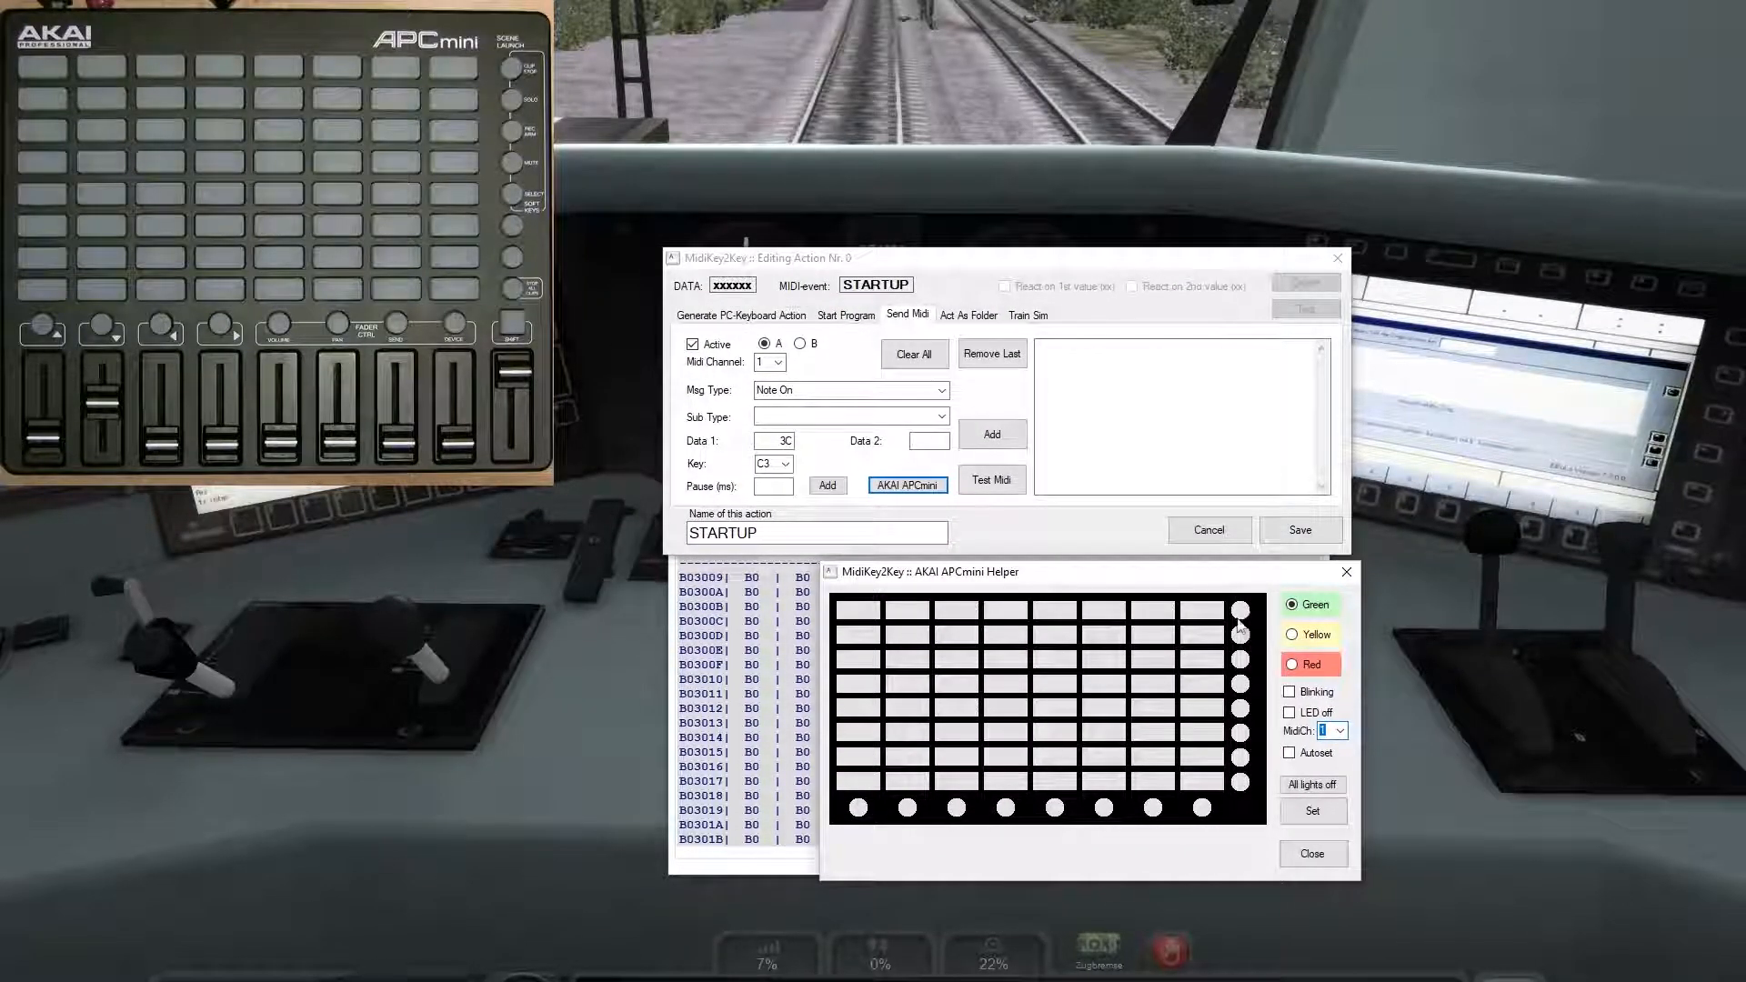
click(1390, 608)
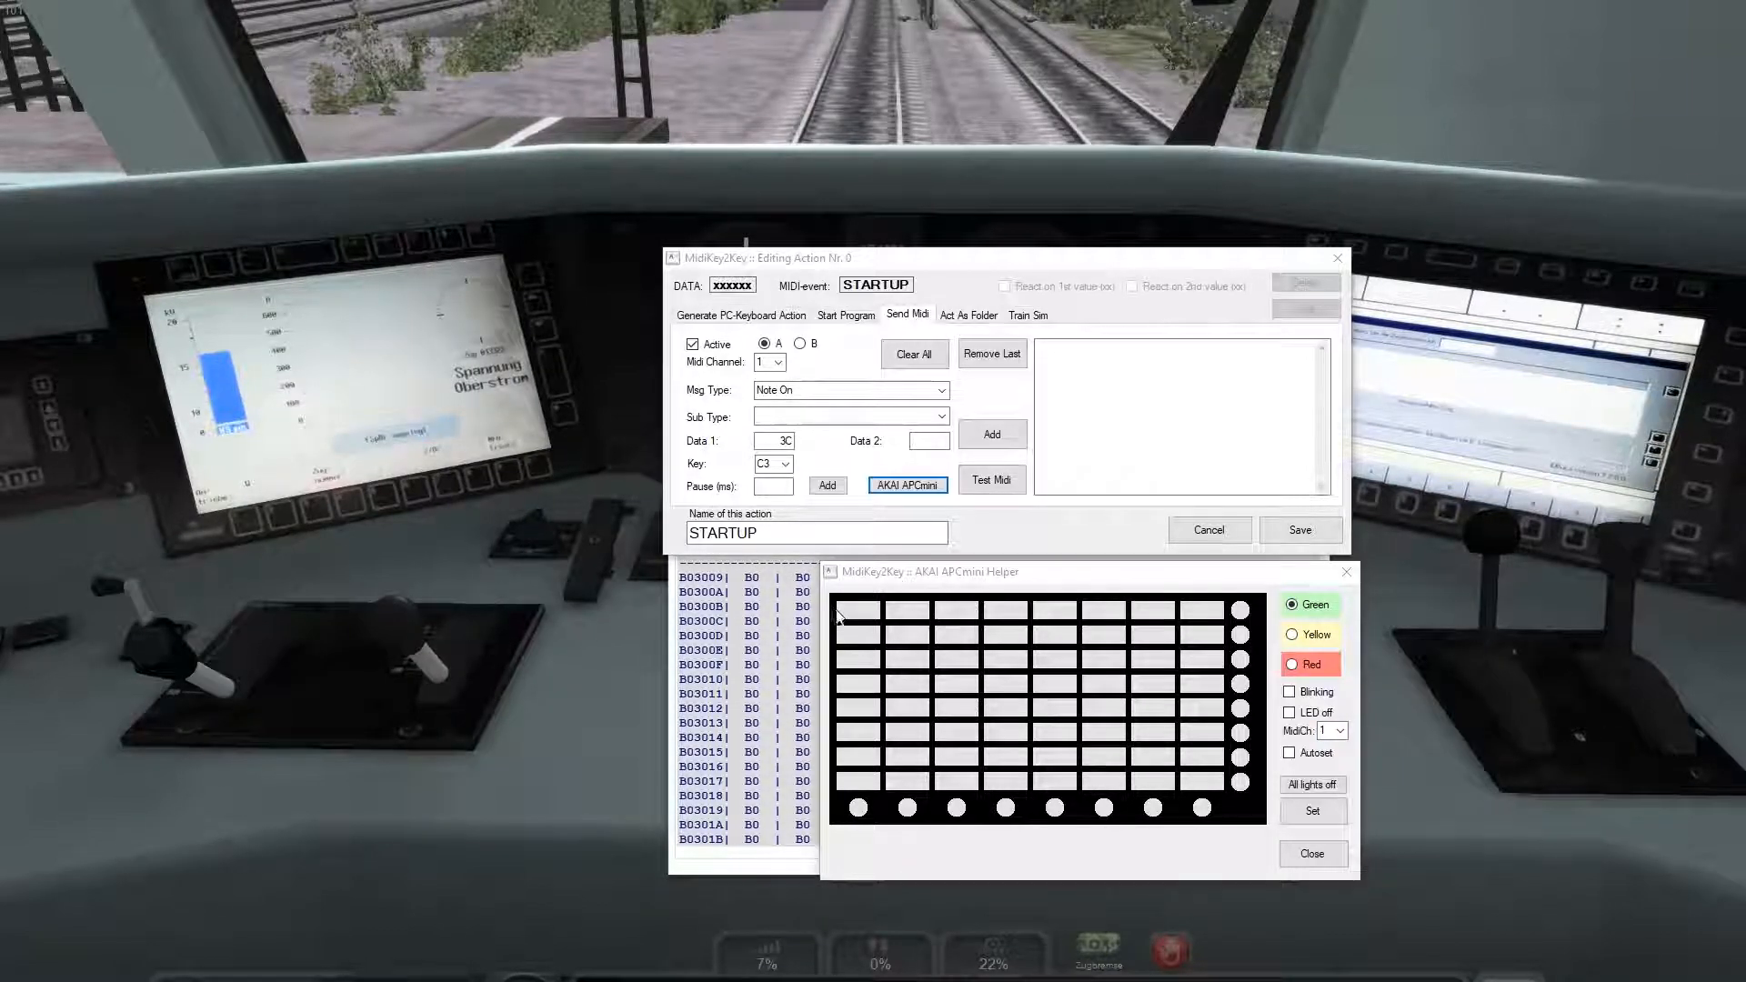
Step: Add yellow light commands 903805 and 903905 for the first two pads of the top row to the STARTUP action
click(1291, 664)
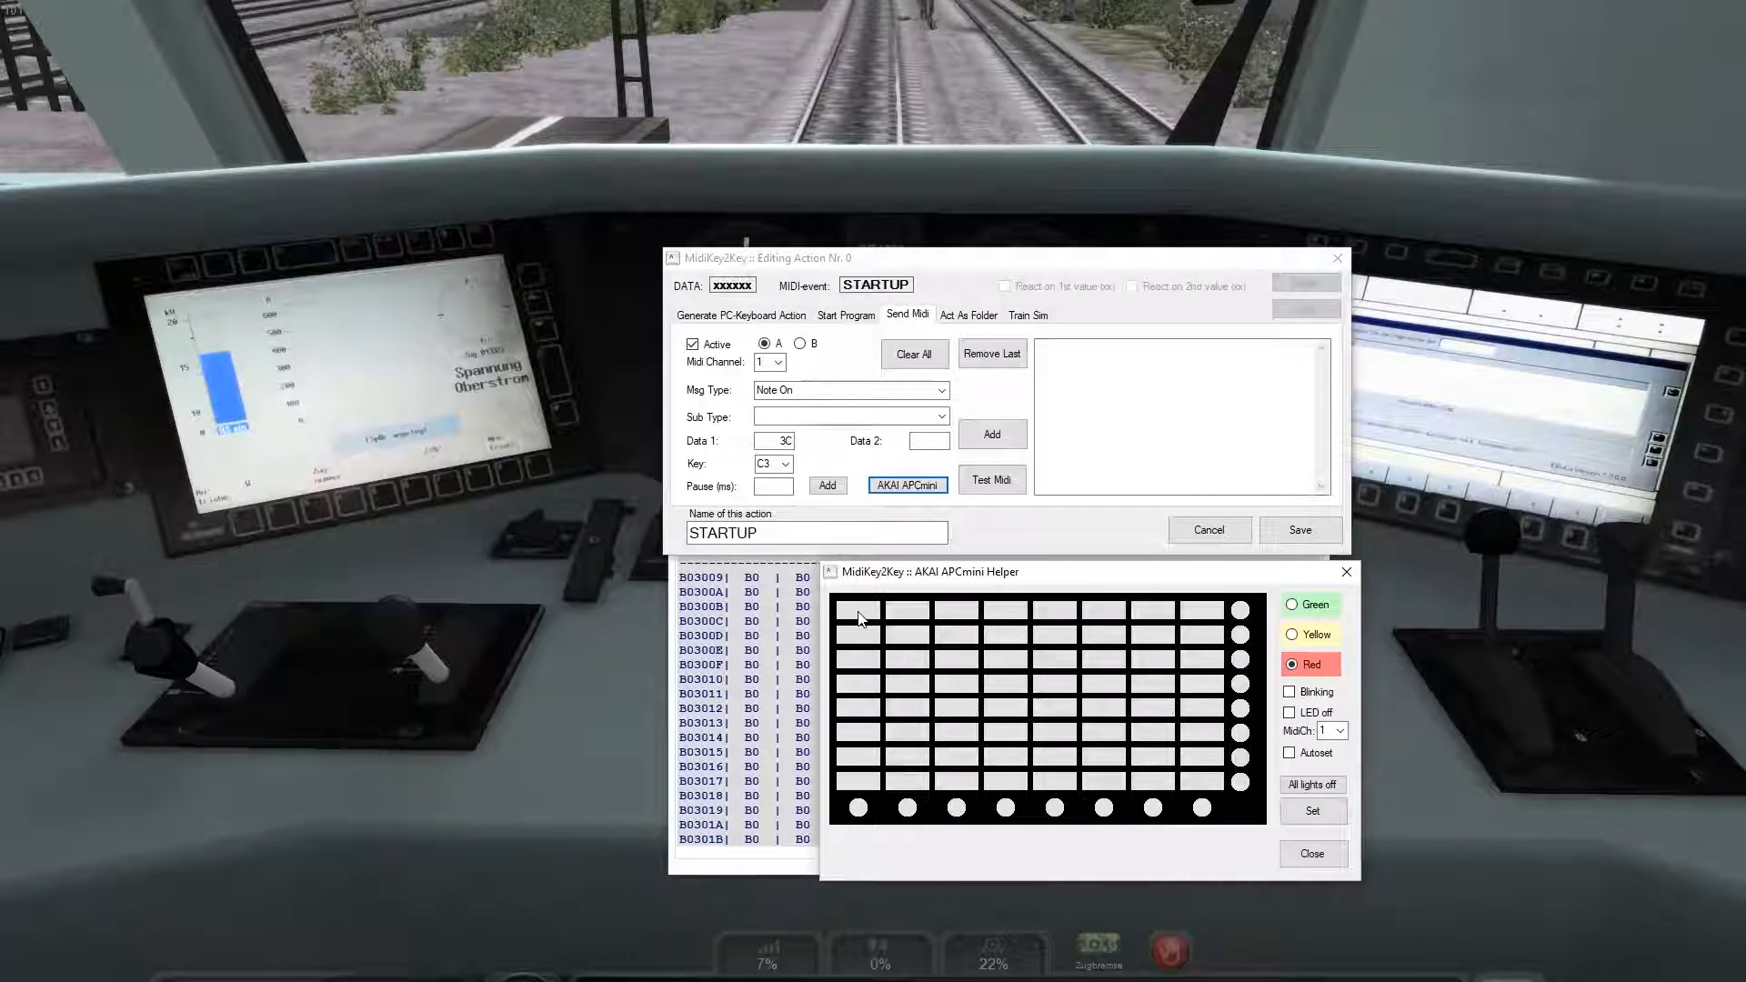
click(1291, 634)
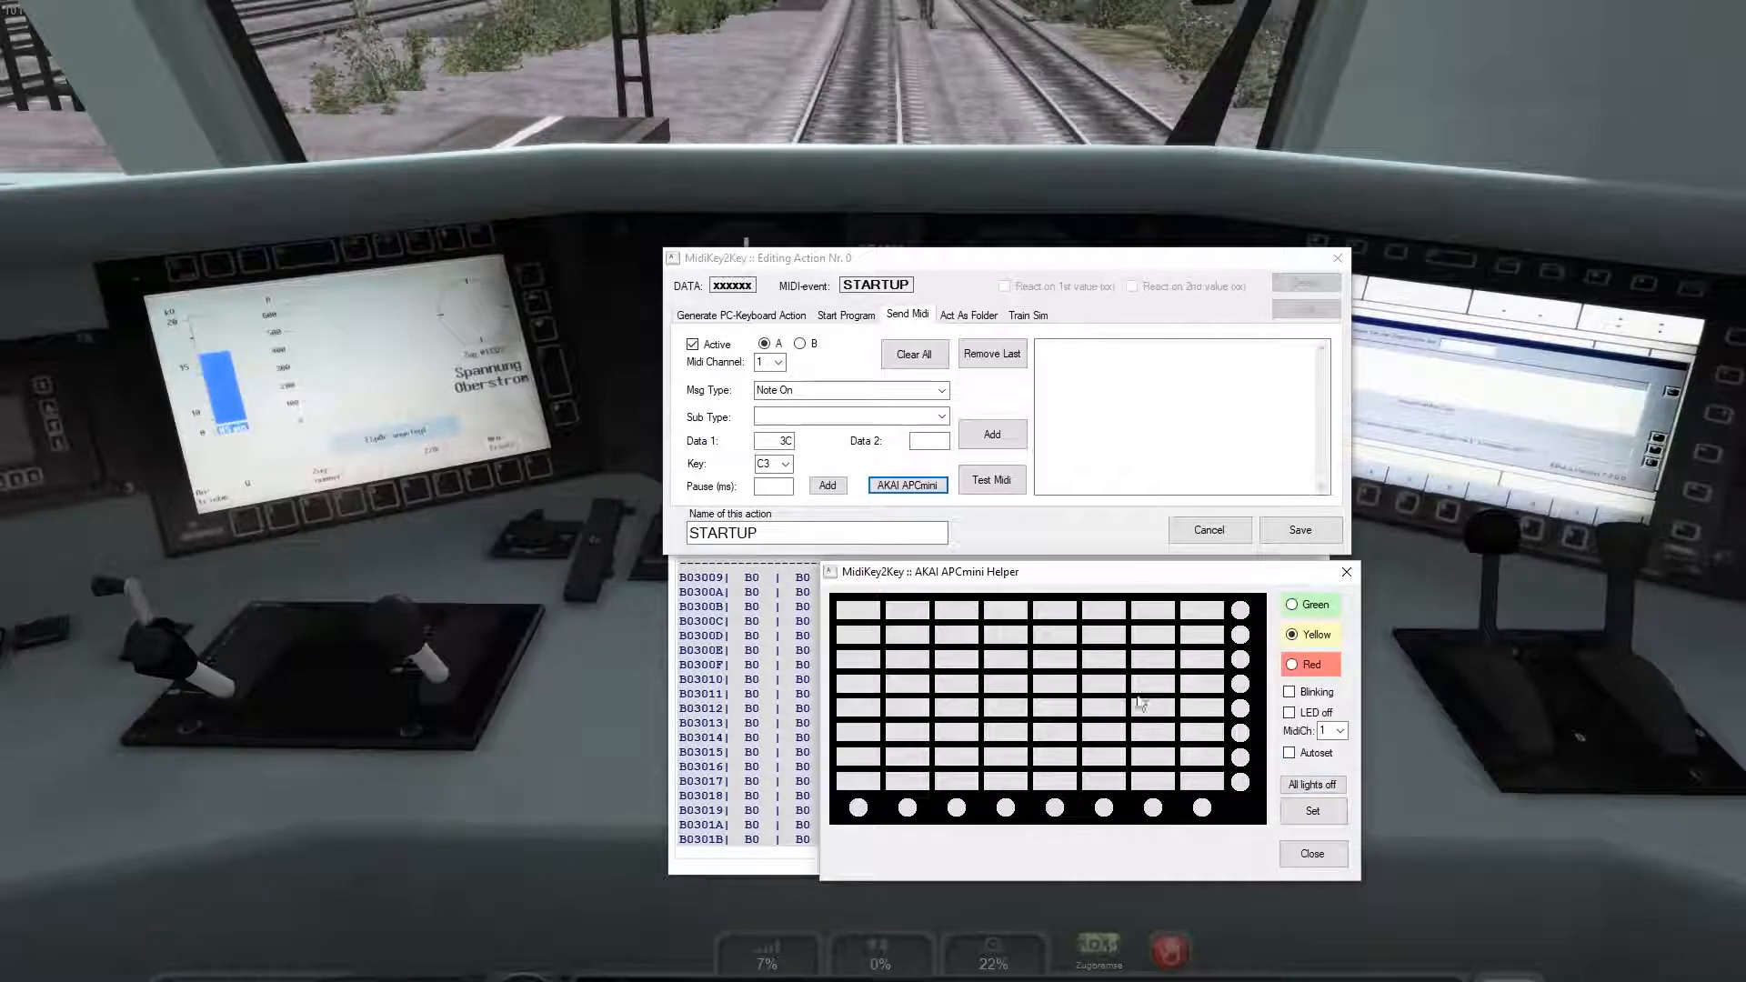
click(864, 611)
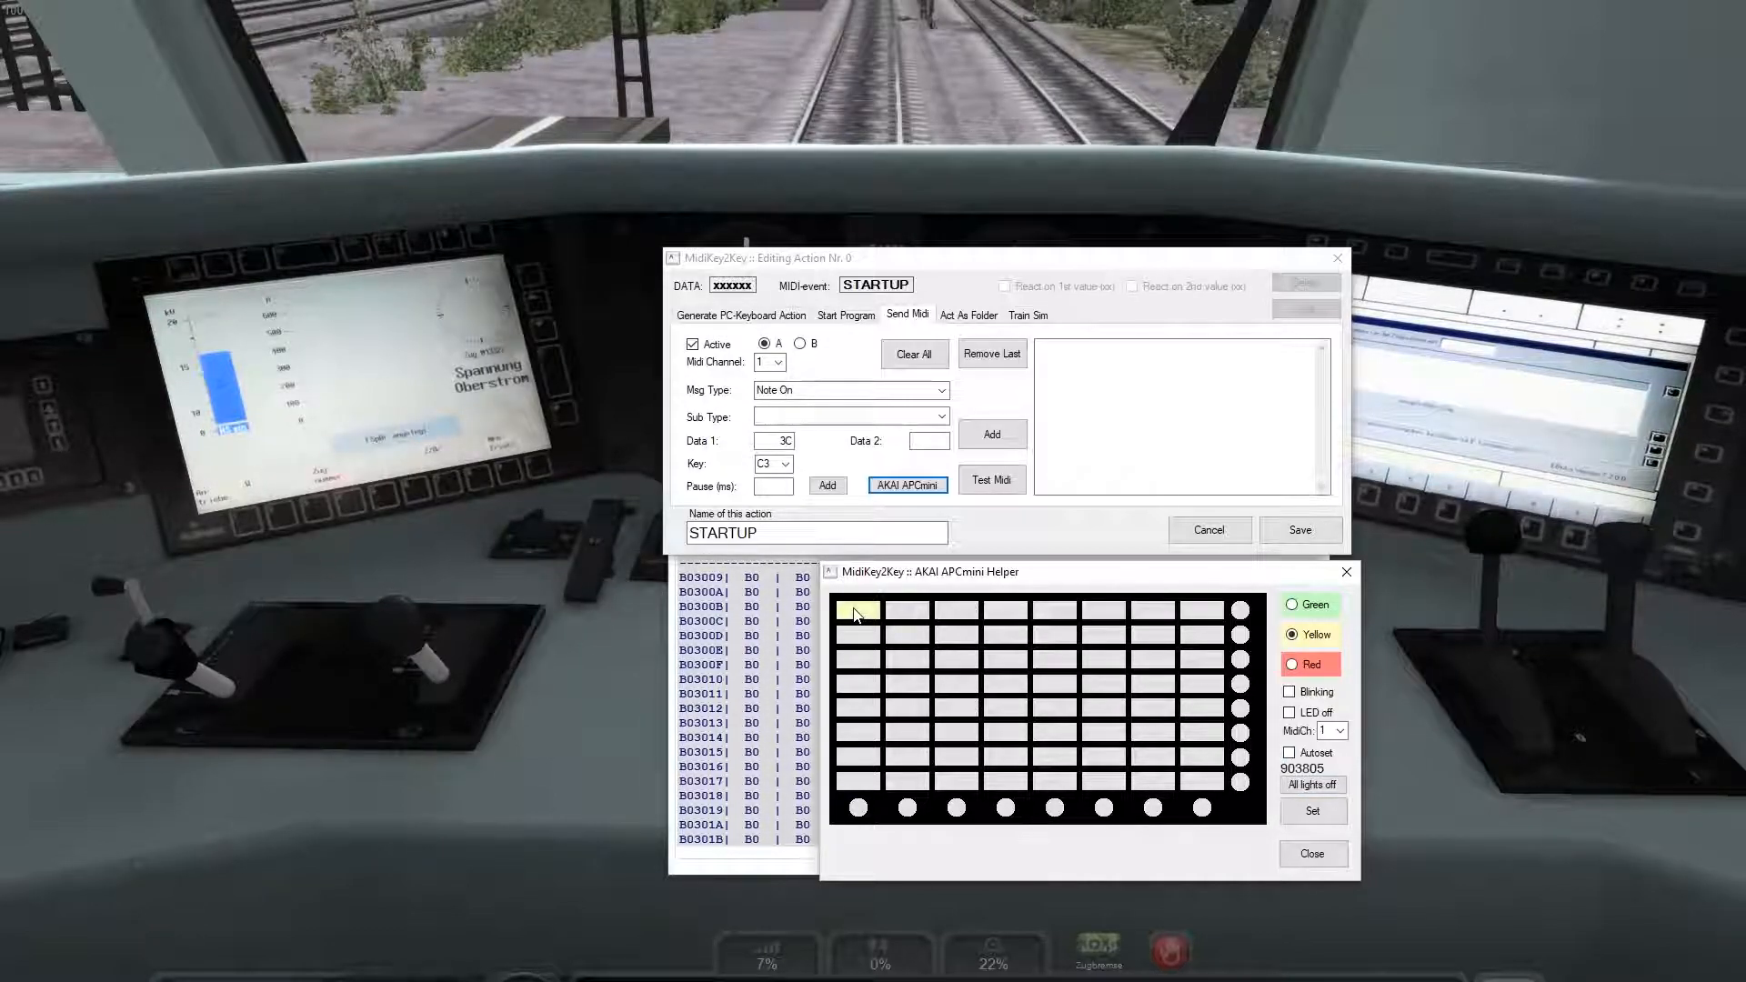
click(1291, 634)
click(1316, 811)
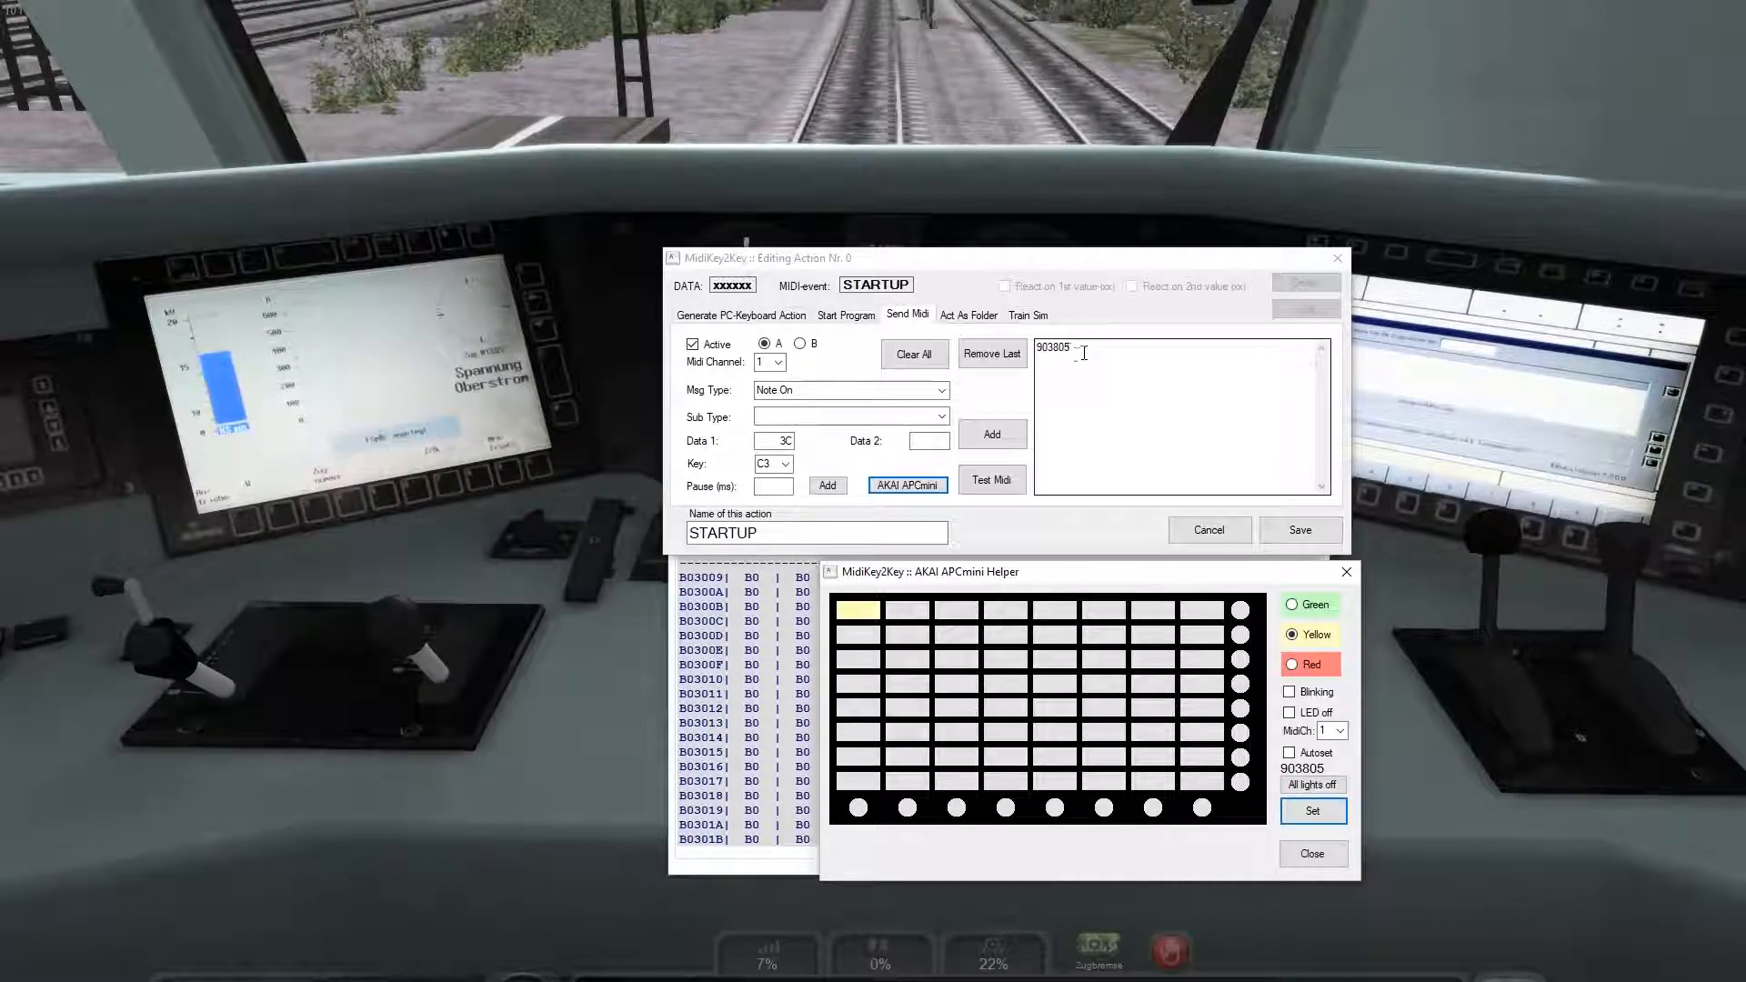
click(905, 611)
click(1315, 811)
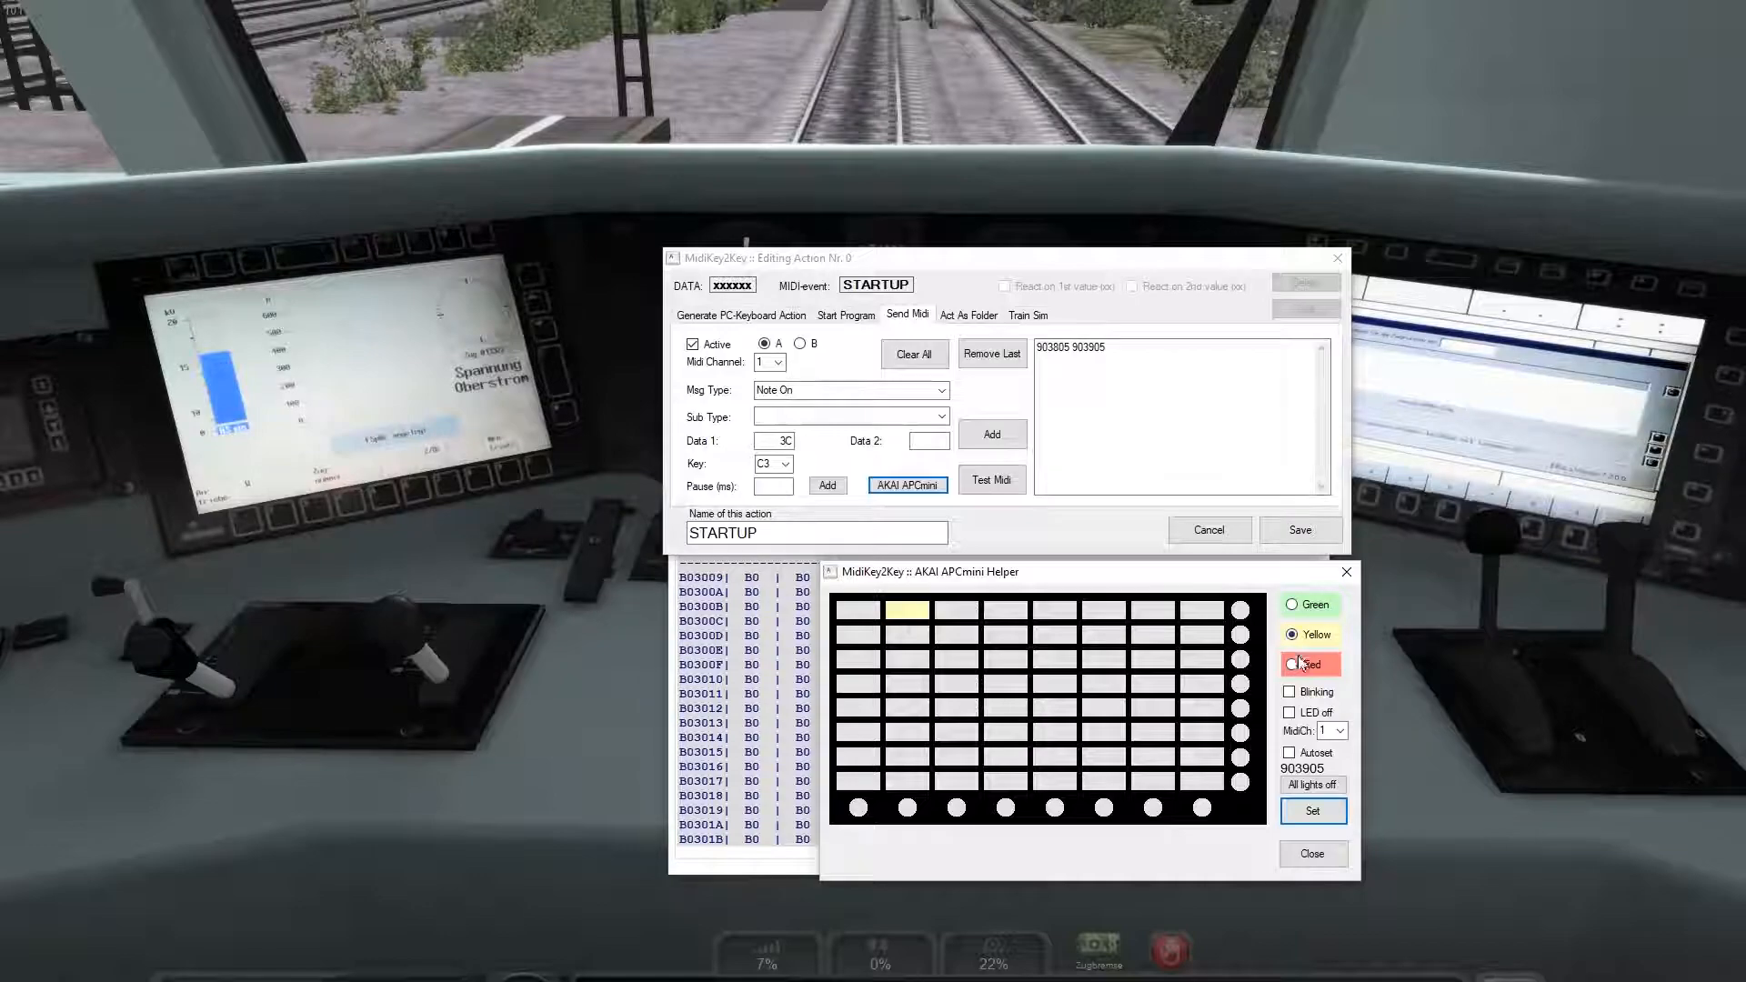
Step: Enable Autoset, add yellow light commands 903A05 through 903F05 for the remaining six top-row pads, and close the helper
click(1291, 756)
click(957, 617)
click(1006, 615)
click(1055, 614)
click(1114, 615)
click(1154, 615)
click(1203, 615)
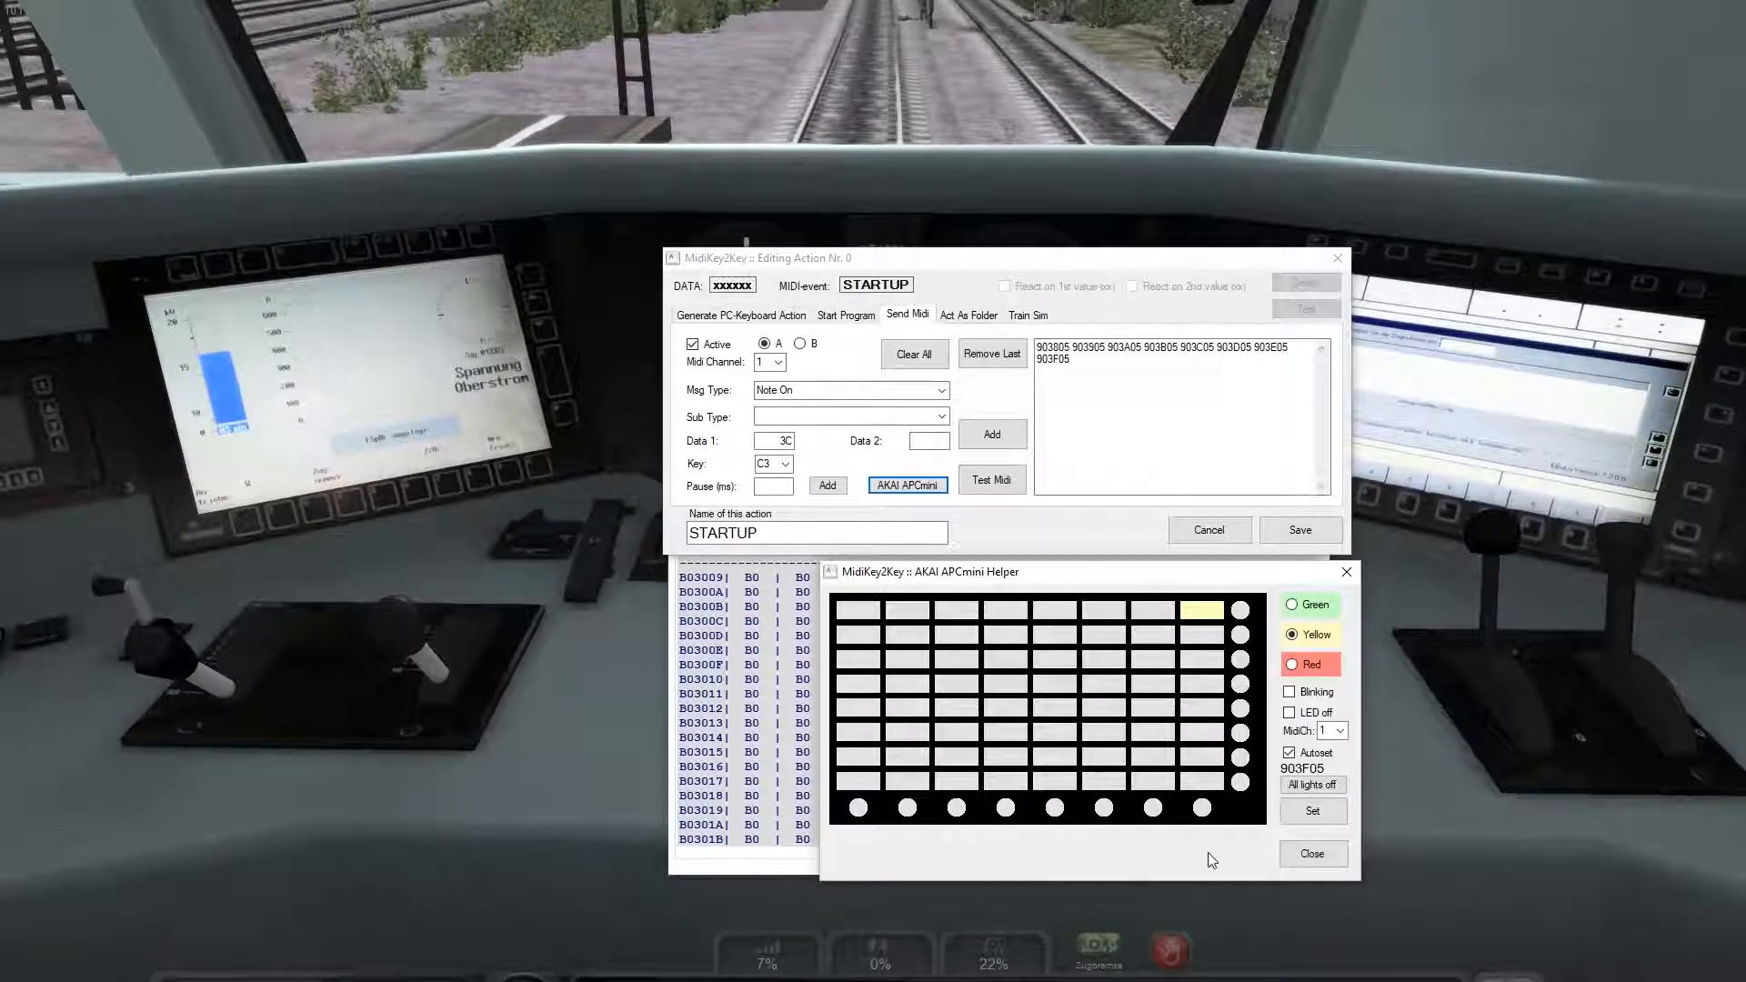
click(1312, 854)
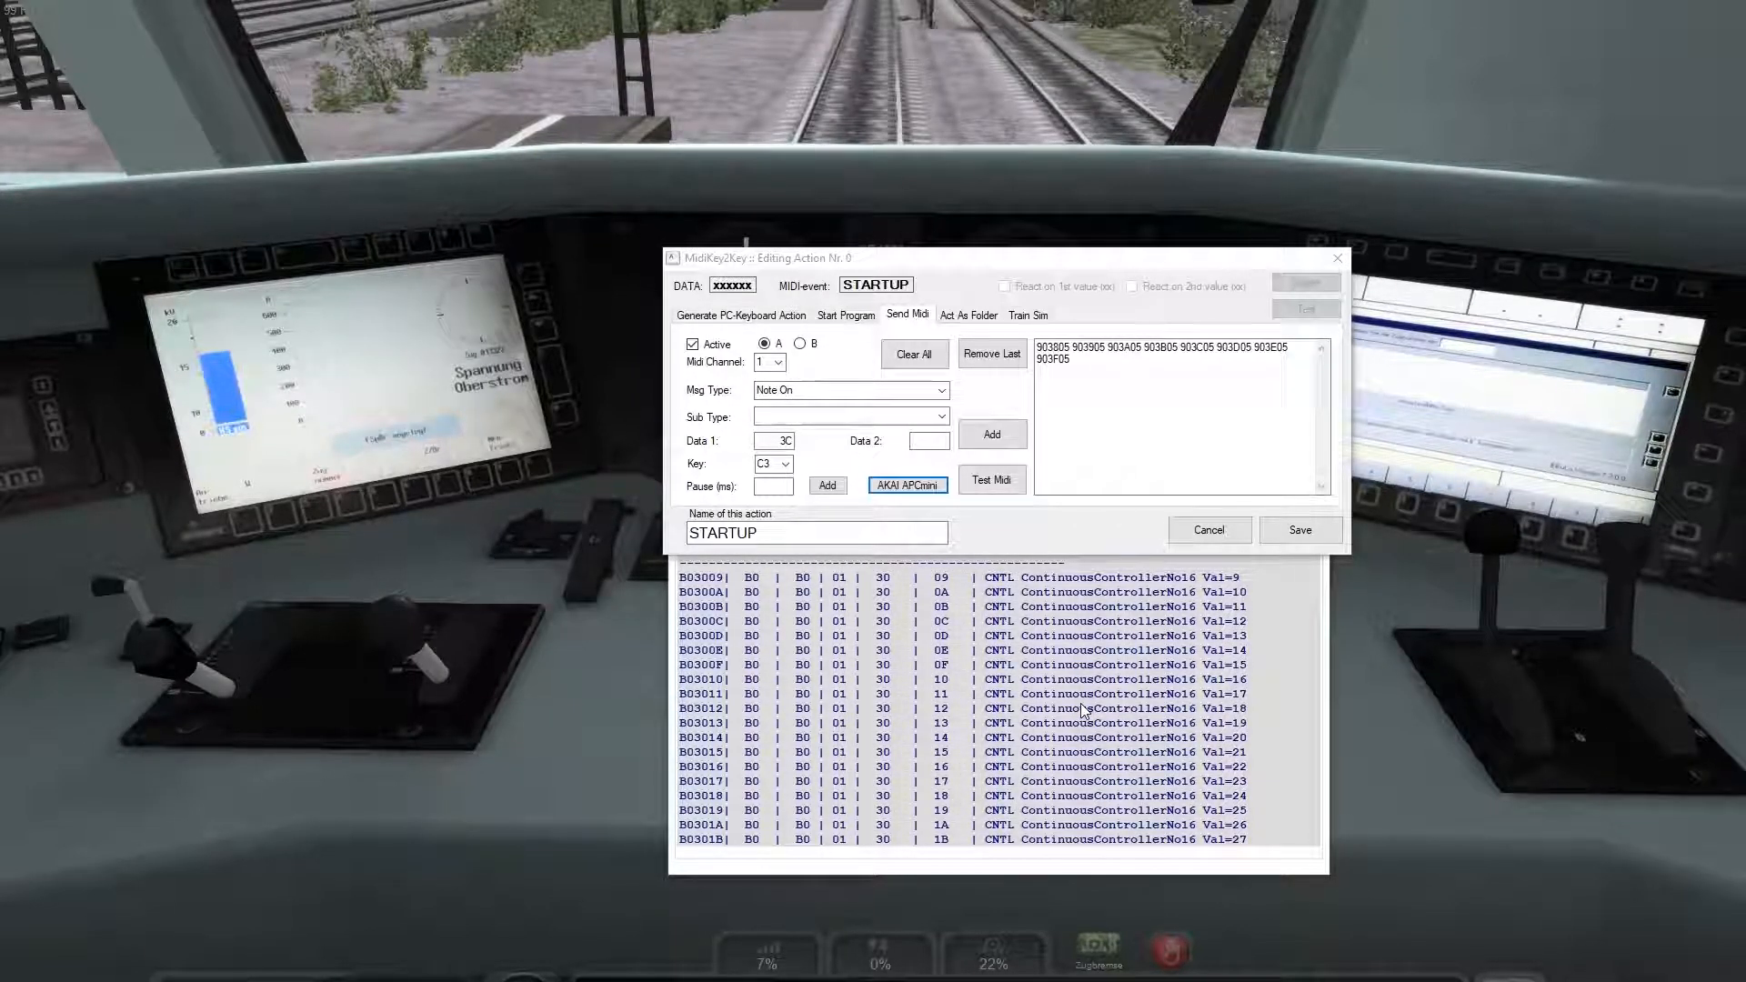
Step: Save the STARTUP action, close MIDIKey2Key, and return to the restarted program to check the startup pad lighting
click(1301, 535)
click(1309, 318)
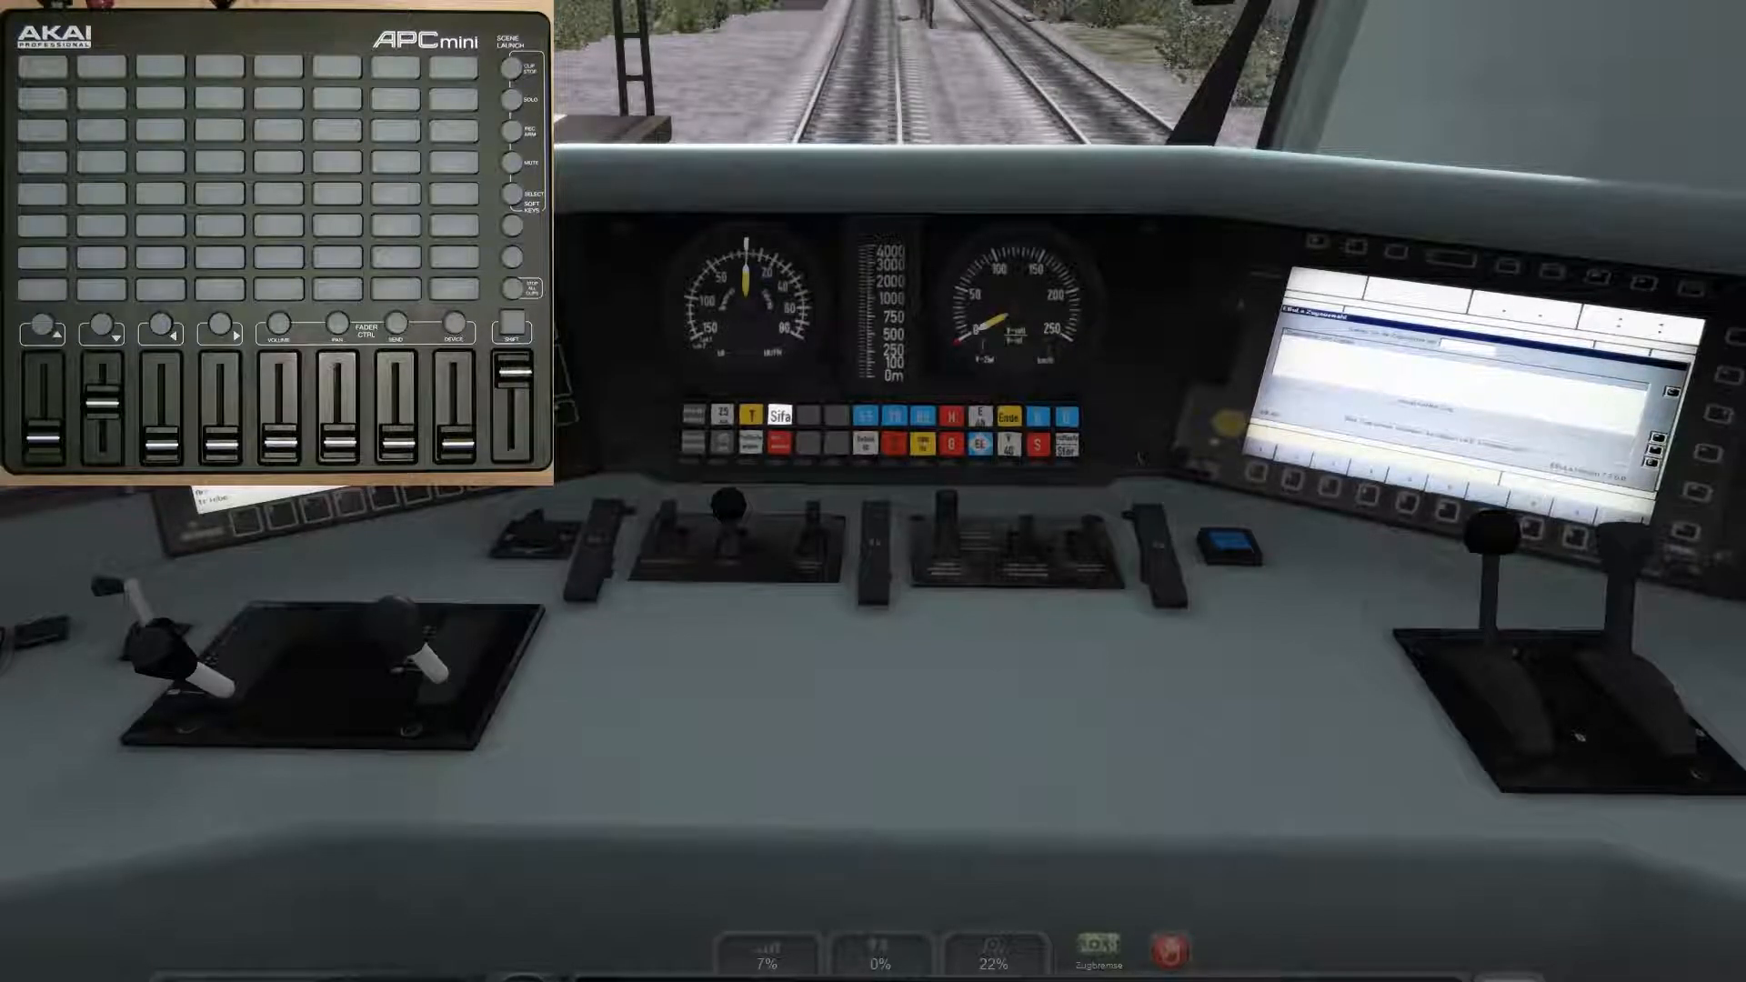
key(alt+Tab)
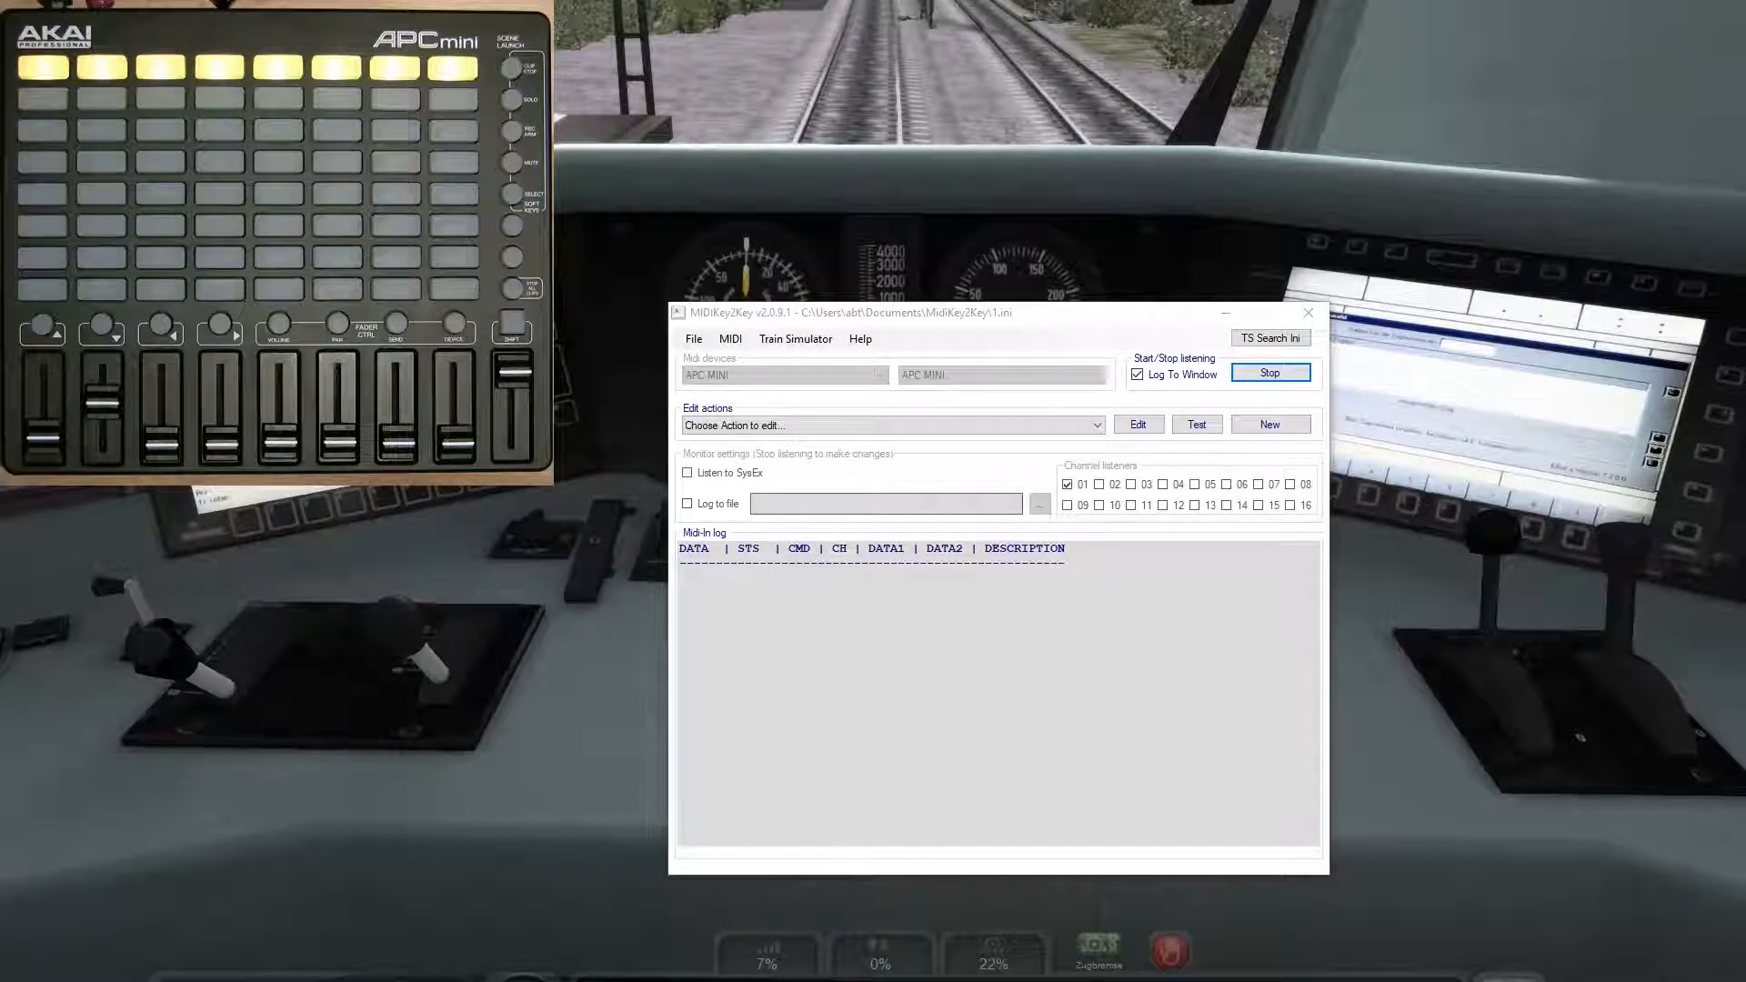
mouse_move(1121, 379)
mouse_down()
mouse_move(1063, 374)
mouse_move(1128, 380)
mouse_up()
key(alt+Tab)
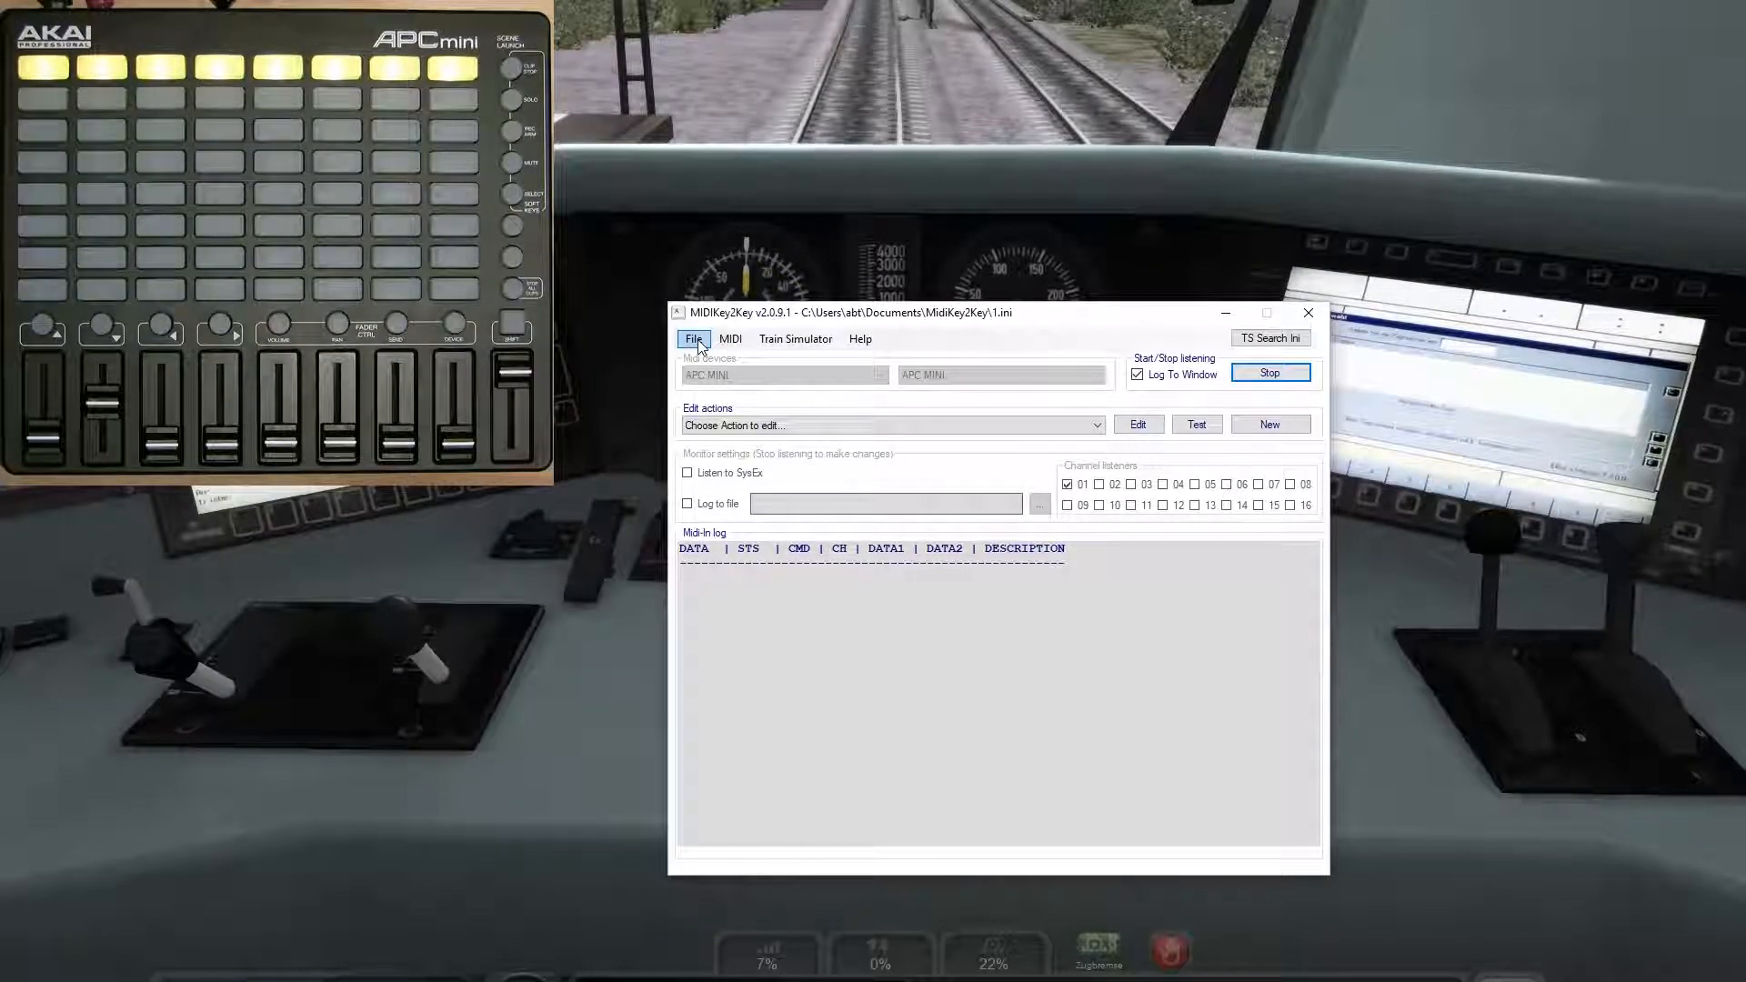
Step: Deactivate the program launch in the STARTUP action and save the action
click(818, 426)
click(821, 442)
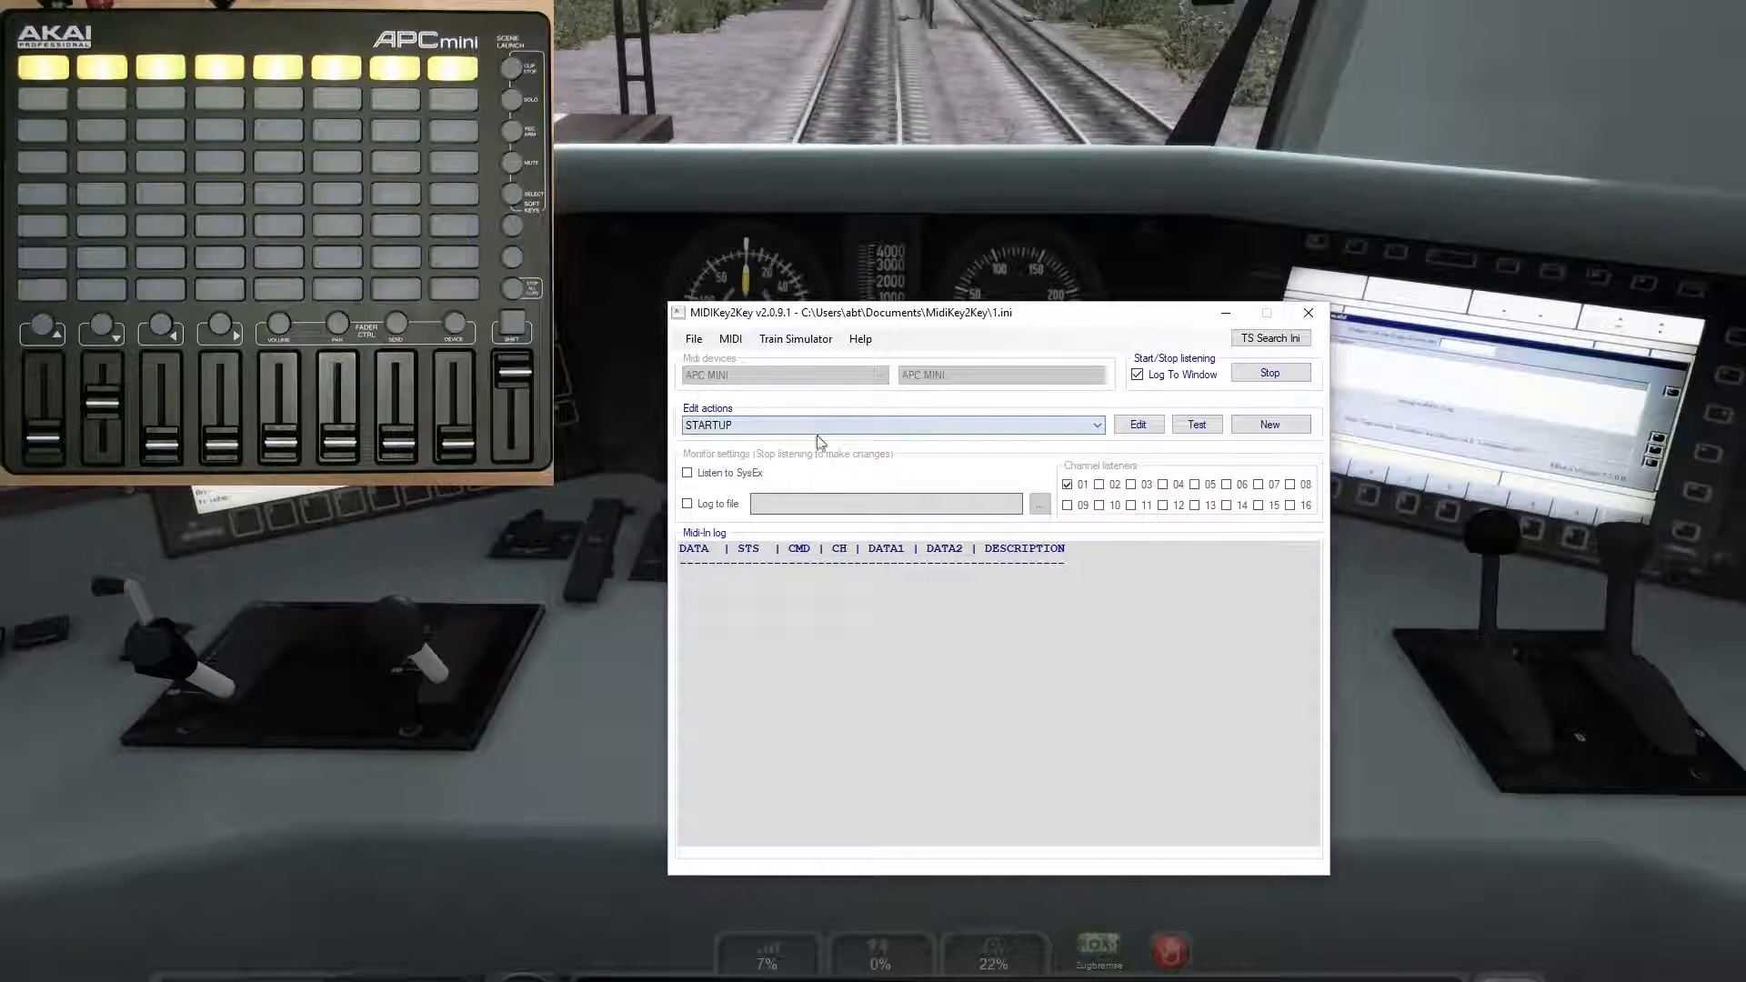
click(1138, 426)
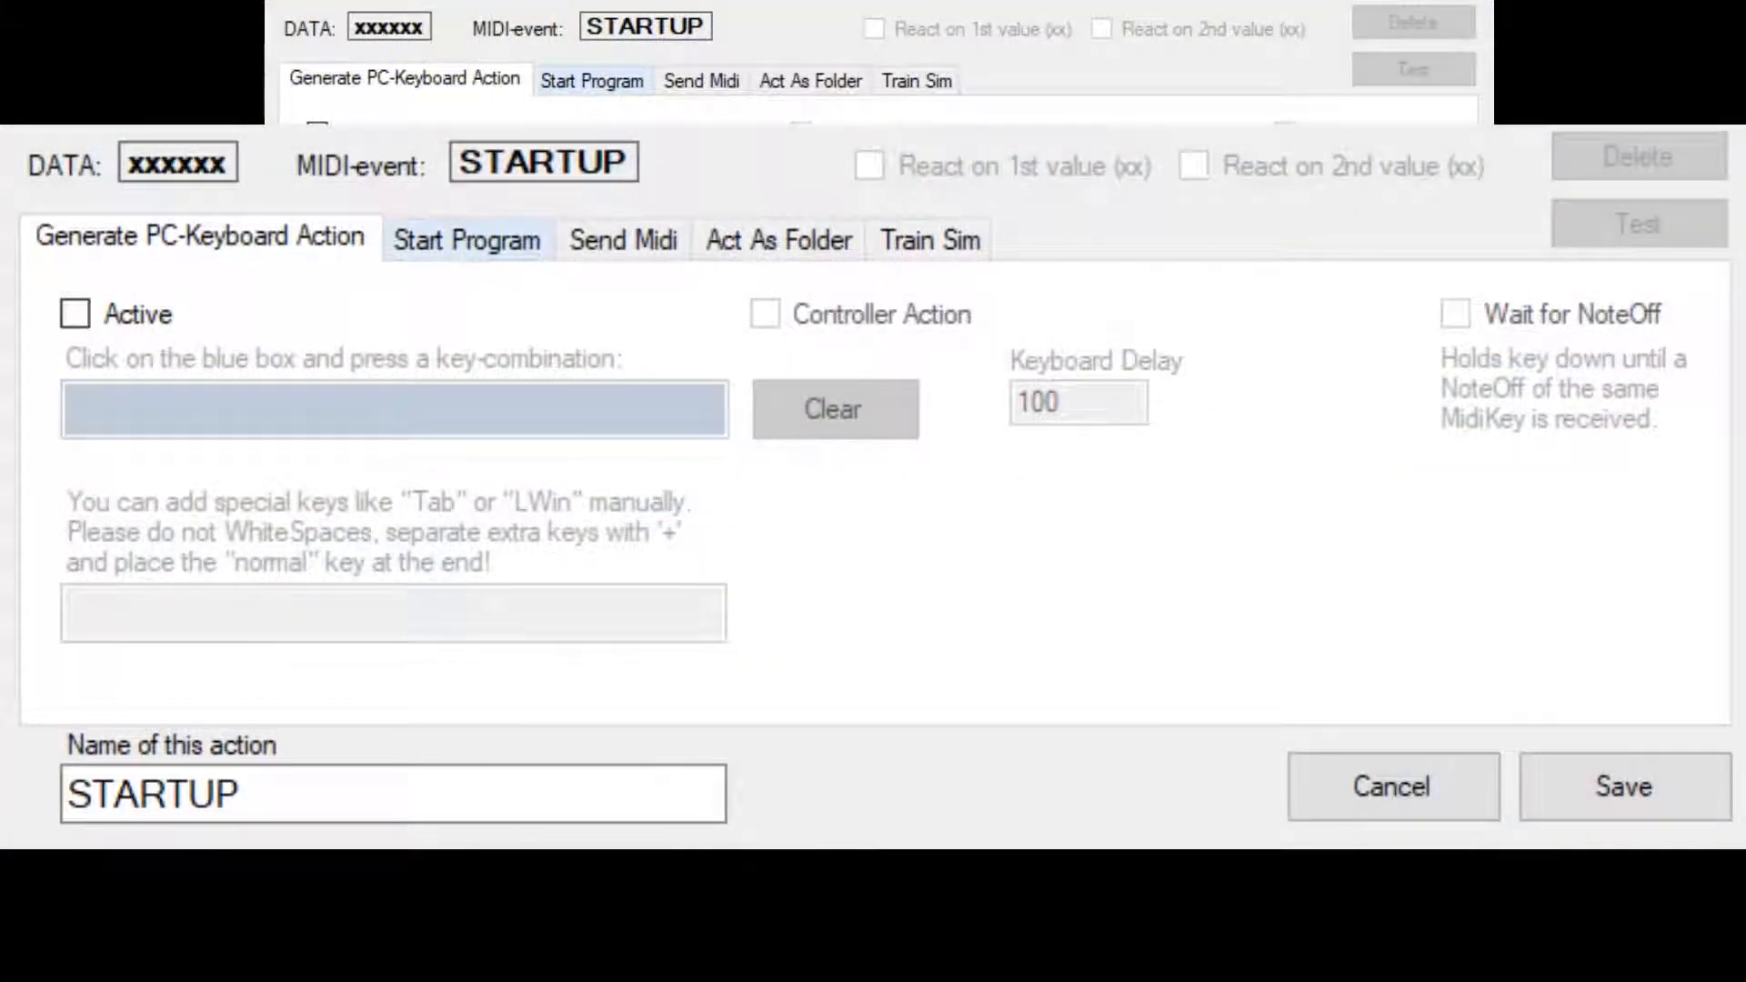
click(467, 239)
click(75, 313)
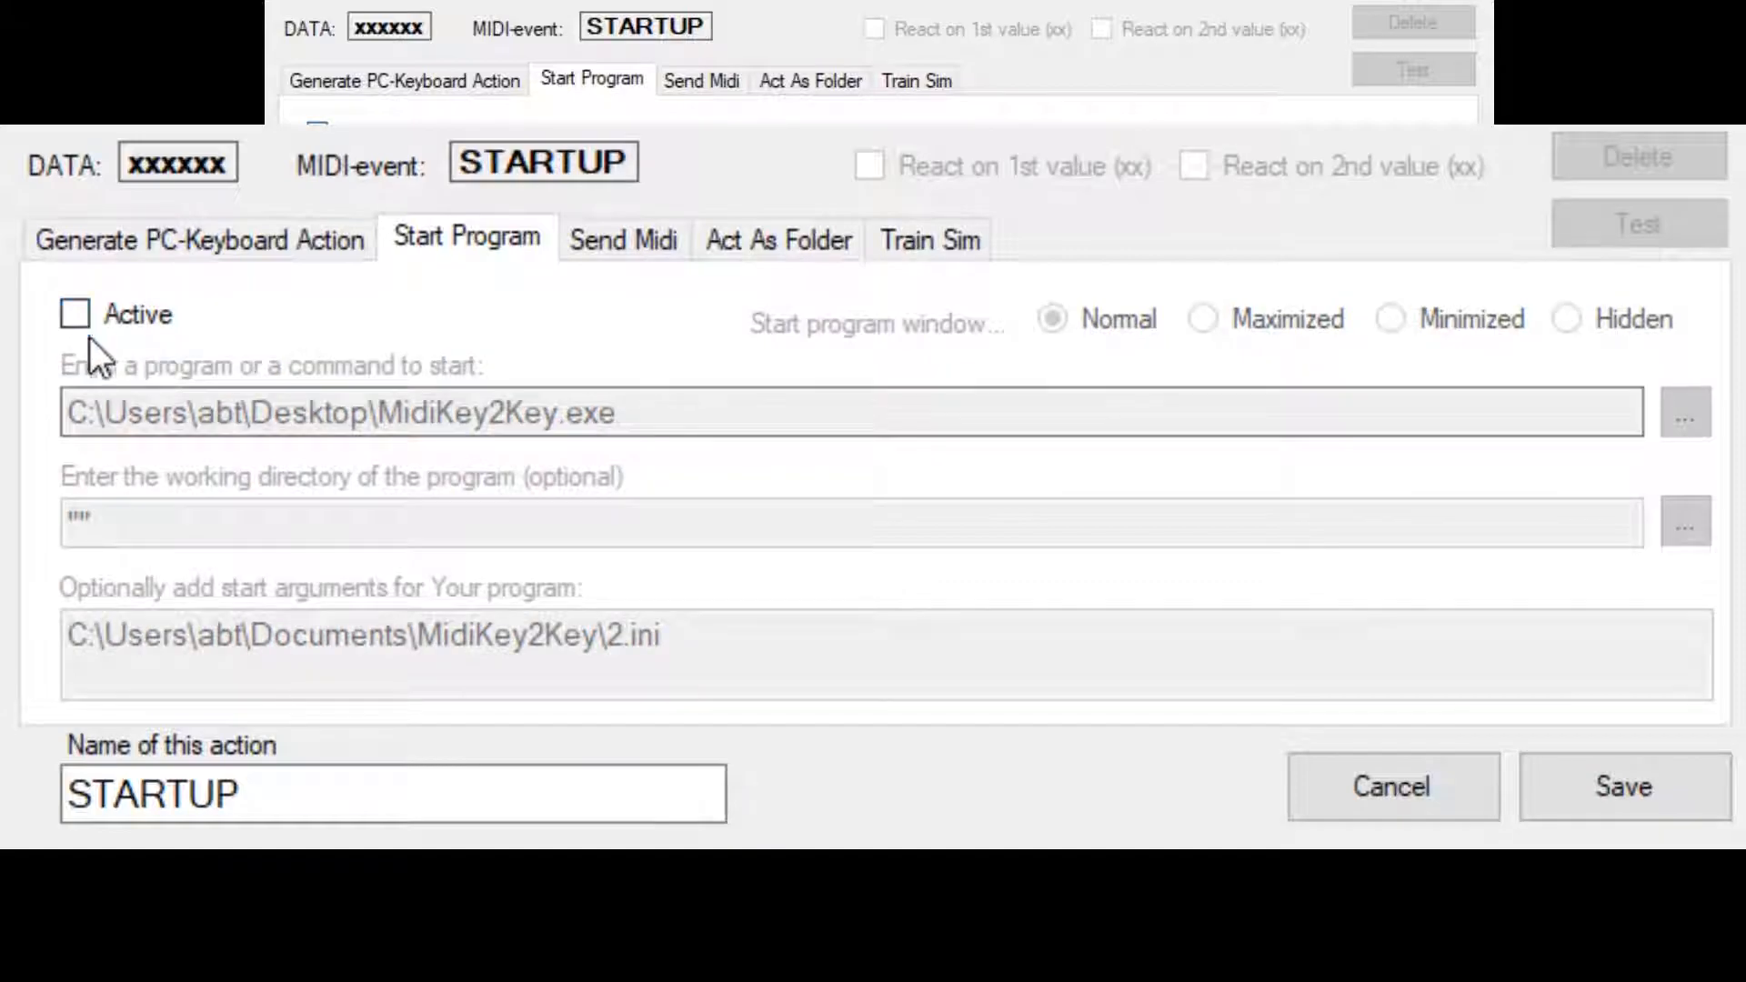
click(1623, 788)
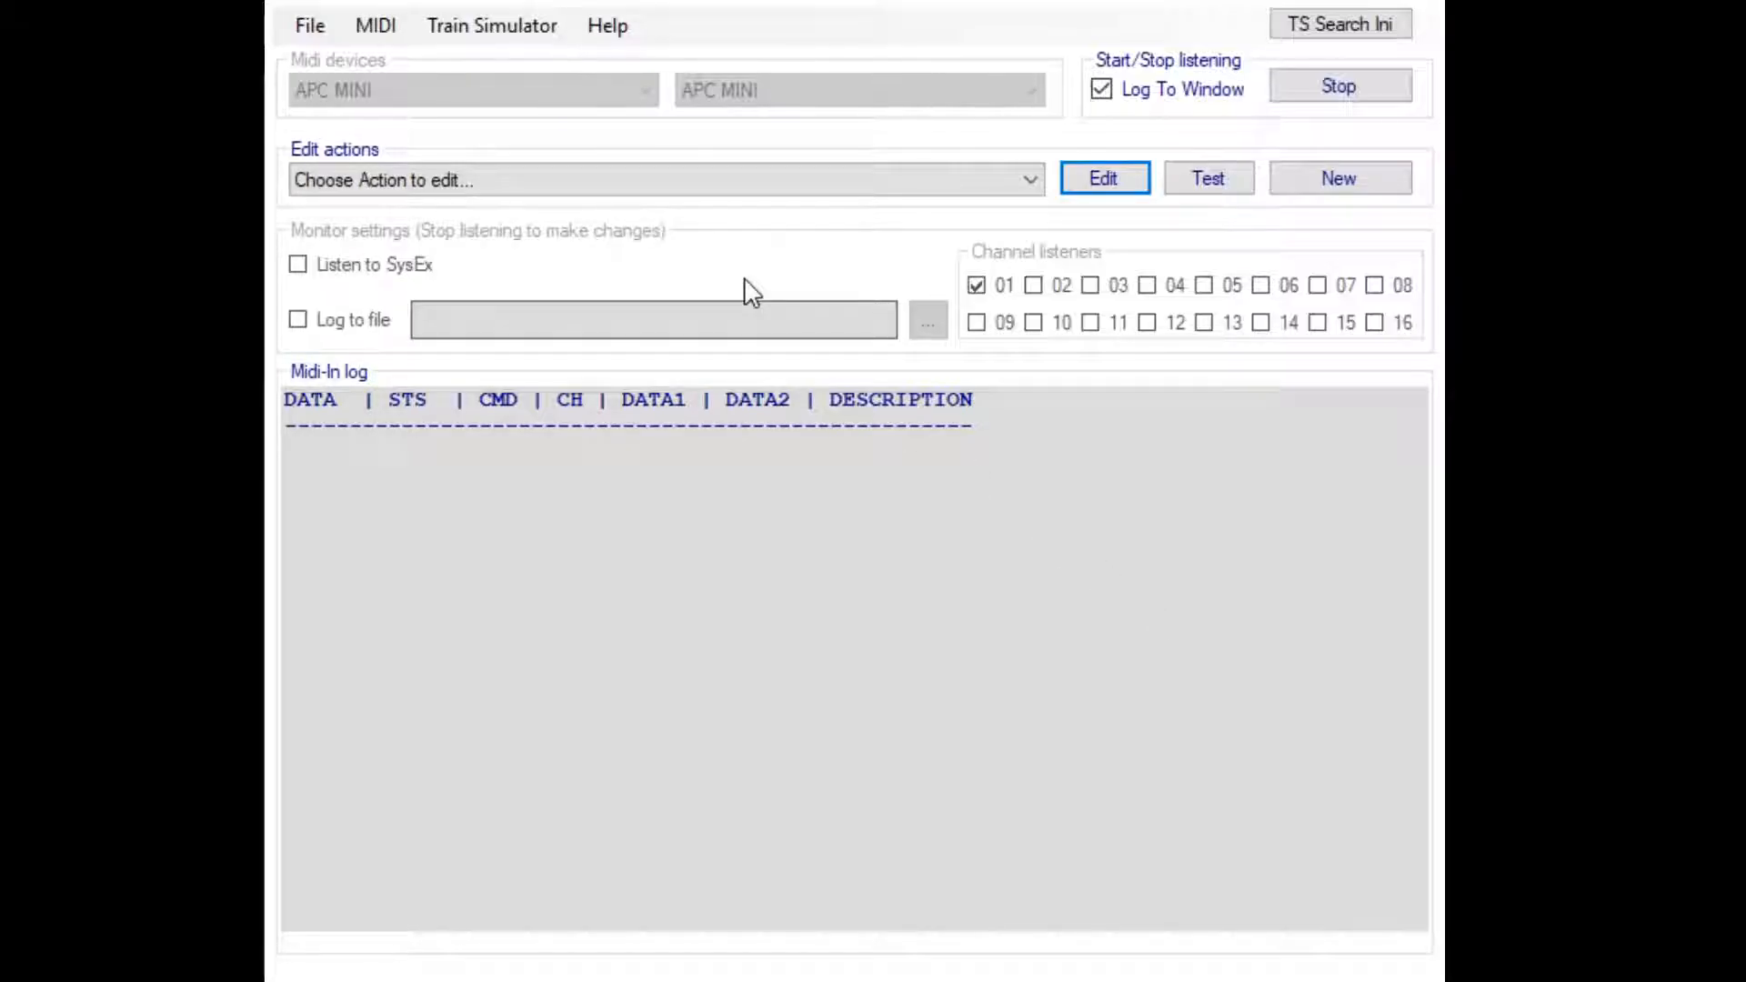
Step: Reopen the STARTUP action and clear all its MIDI send commands
click(674, 183)
click(602, 238)
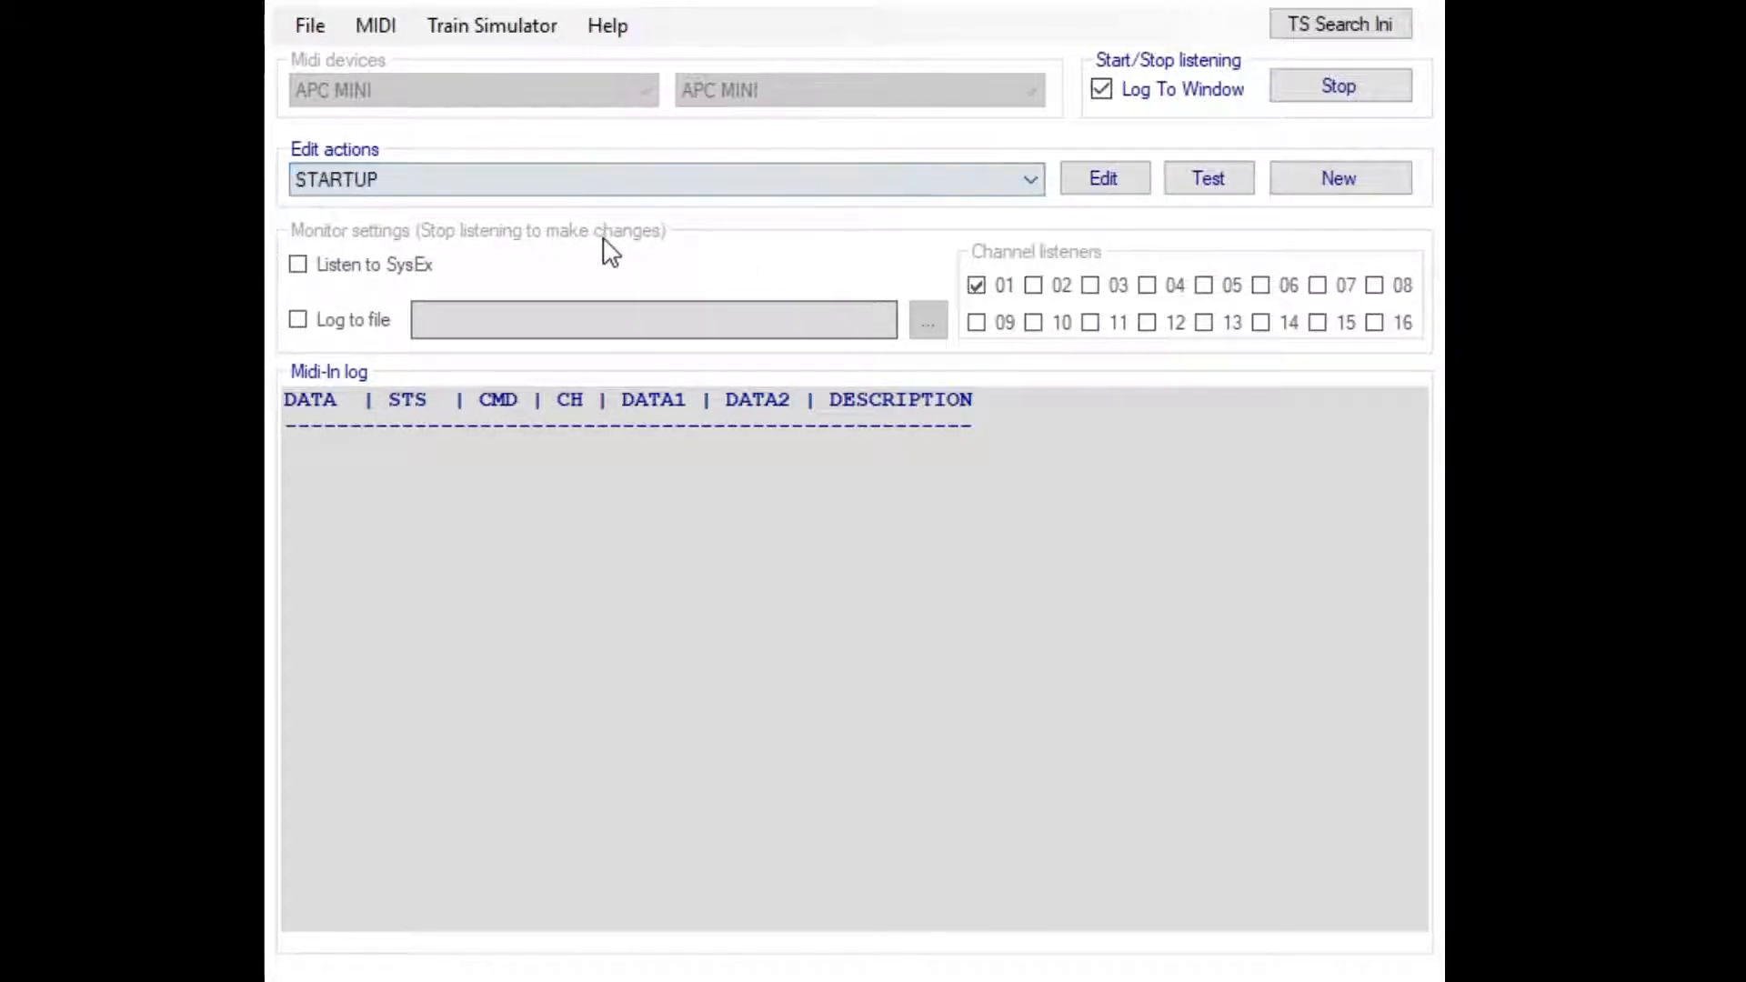
click(1115, 187)
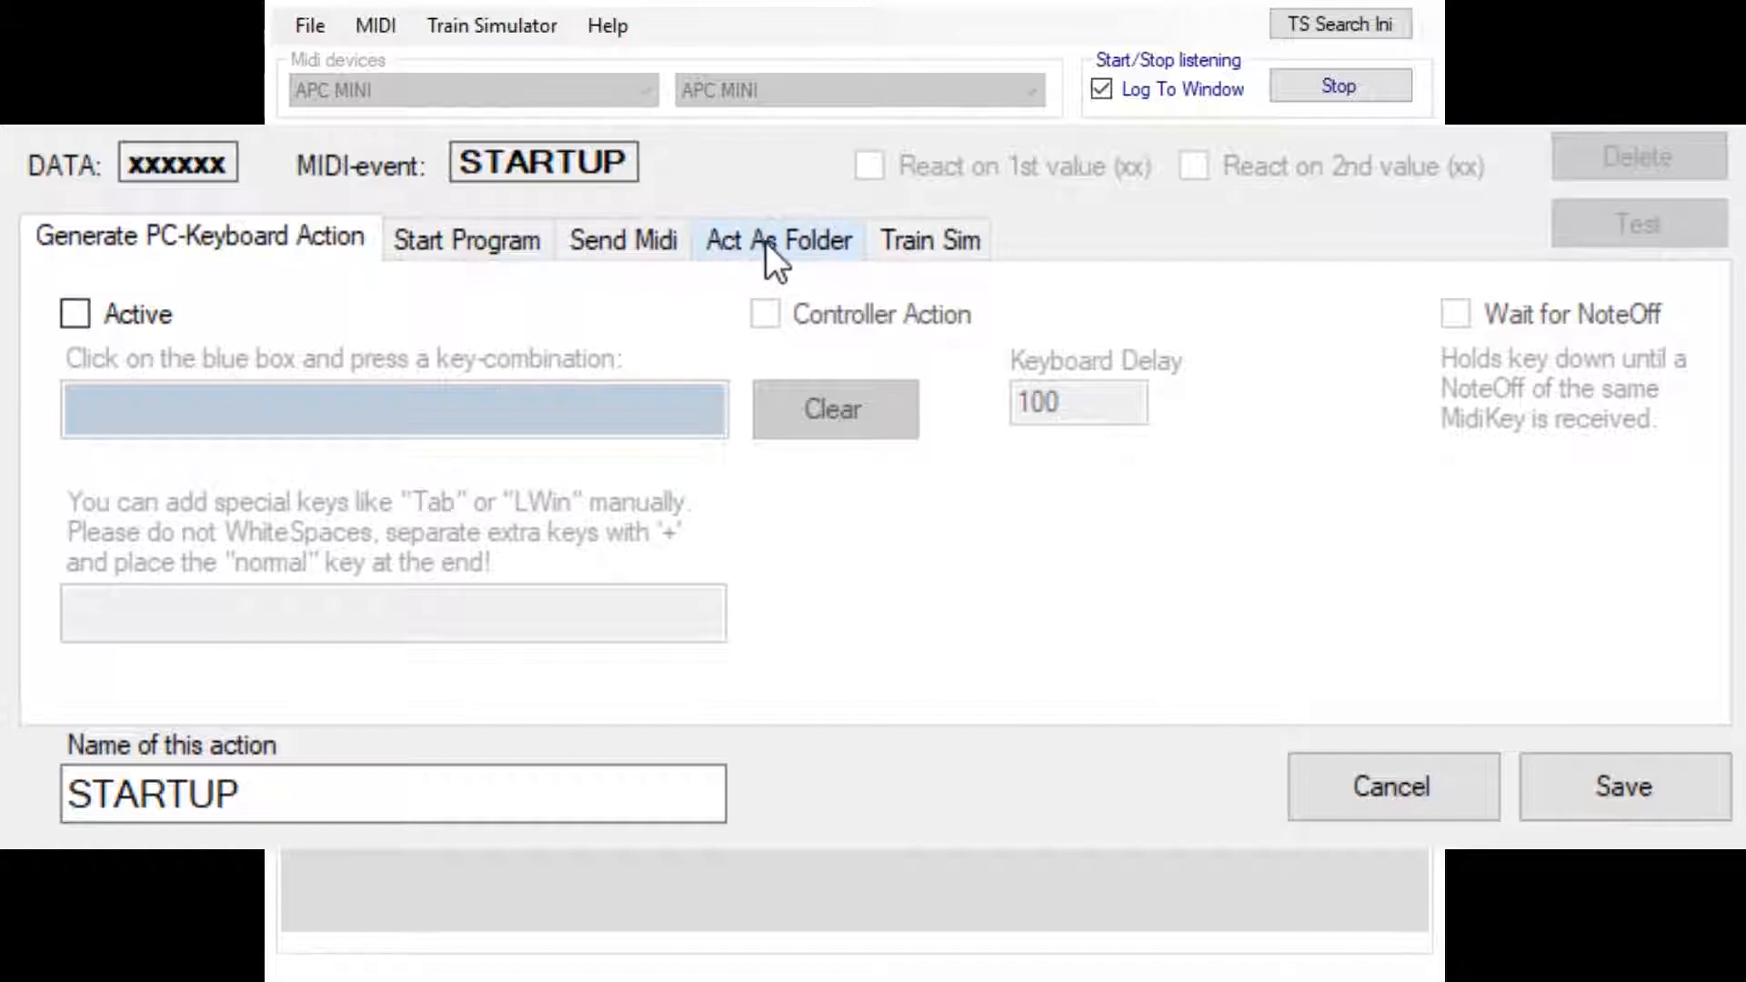
click(623, 242)
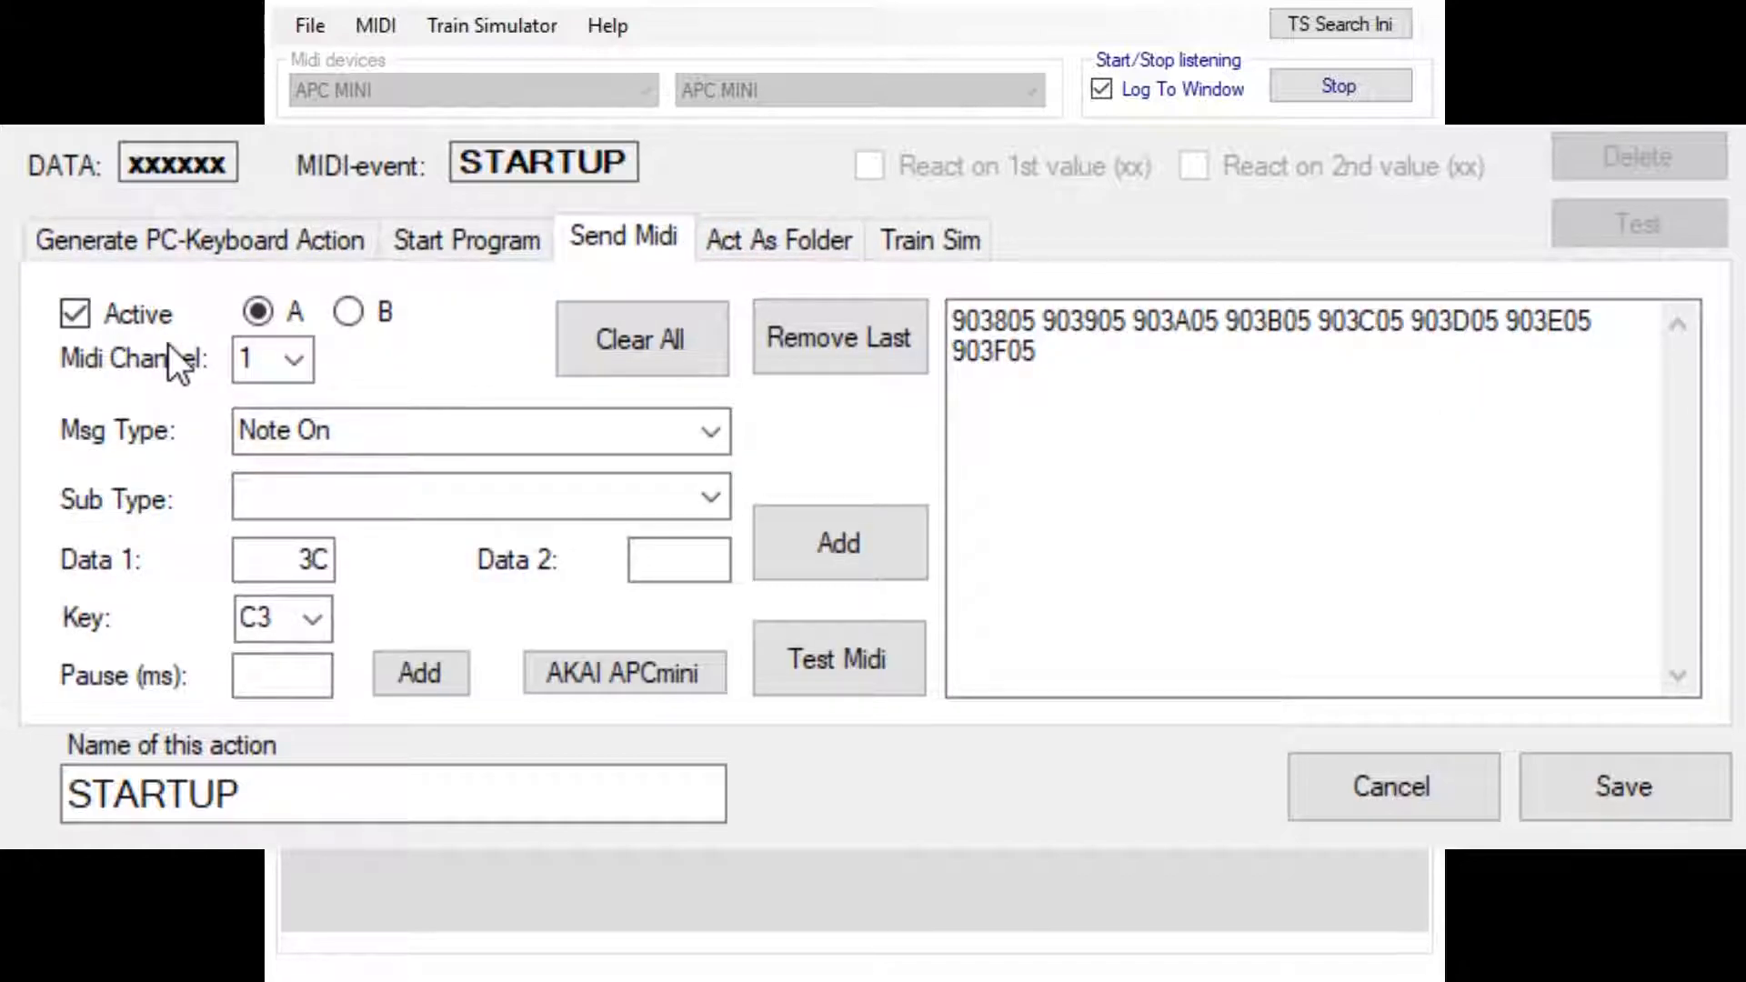
click(664, 360)
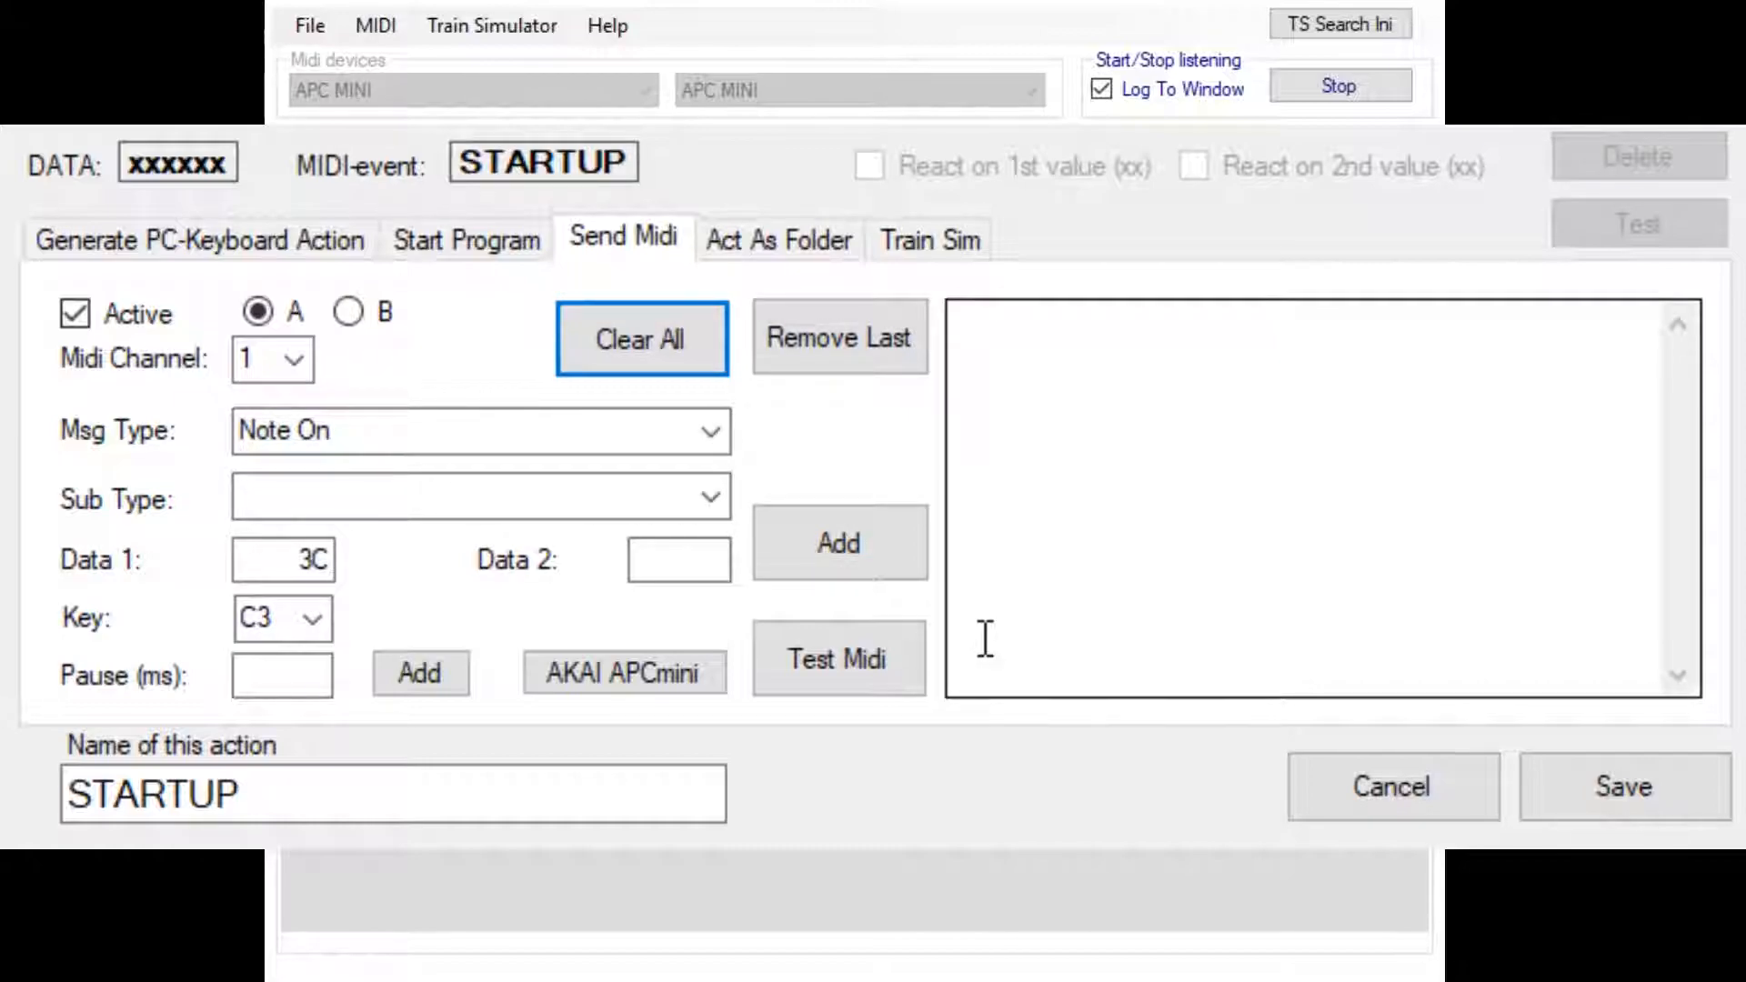
Step: Reopen the AKAI APCmini helper and position it directly beneath the relocated STARTUP editor
click(576, 677)
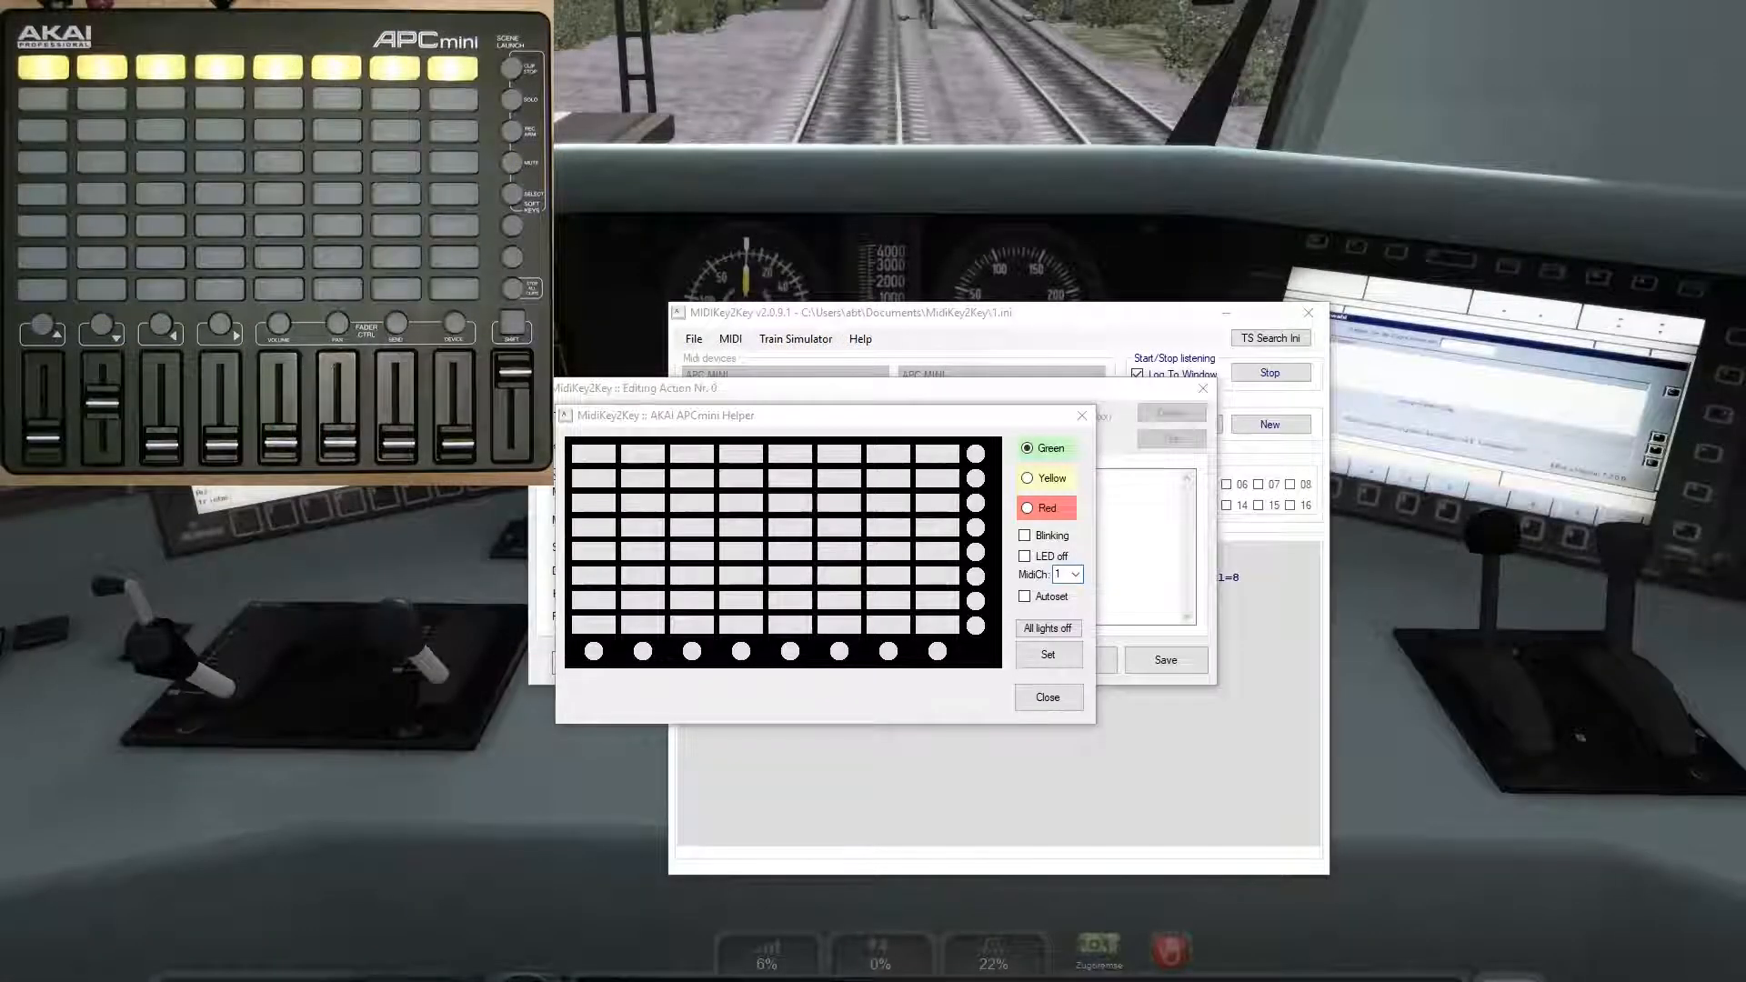
drag(854, 427, 1068, 661)
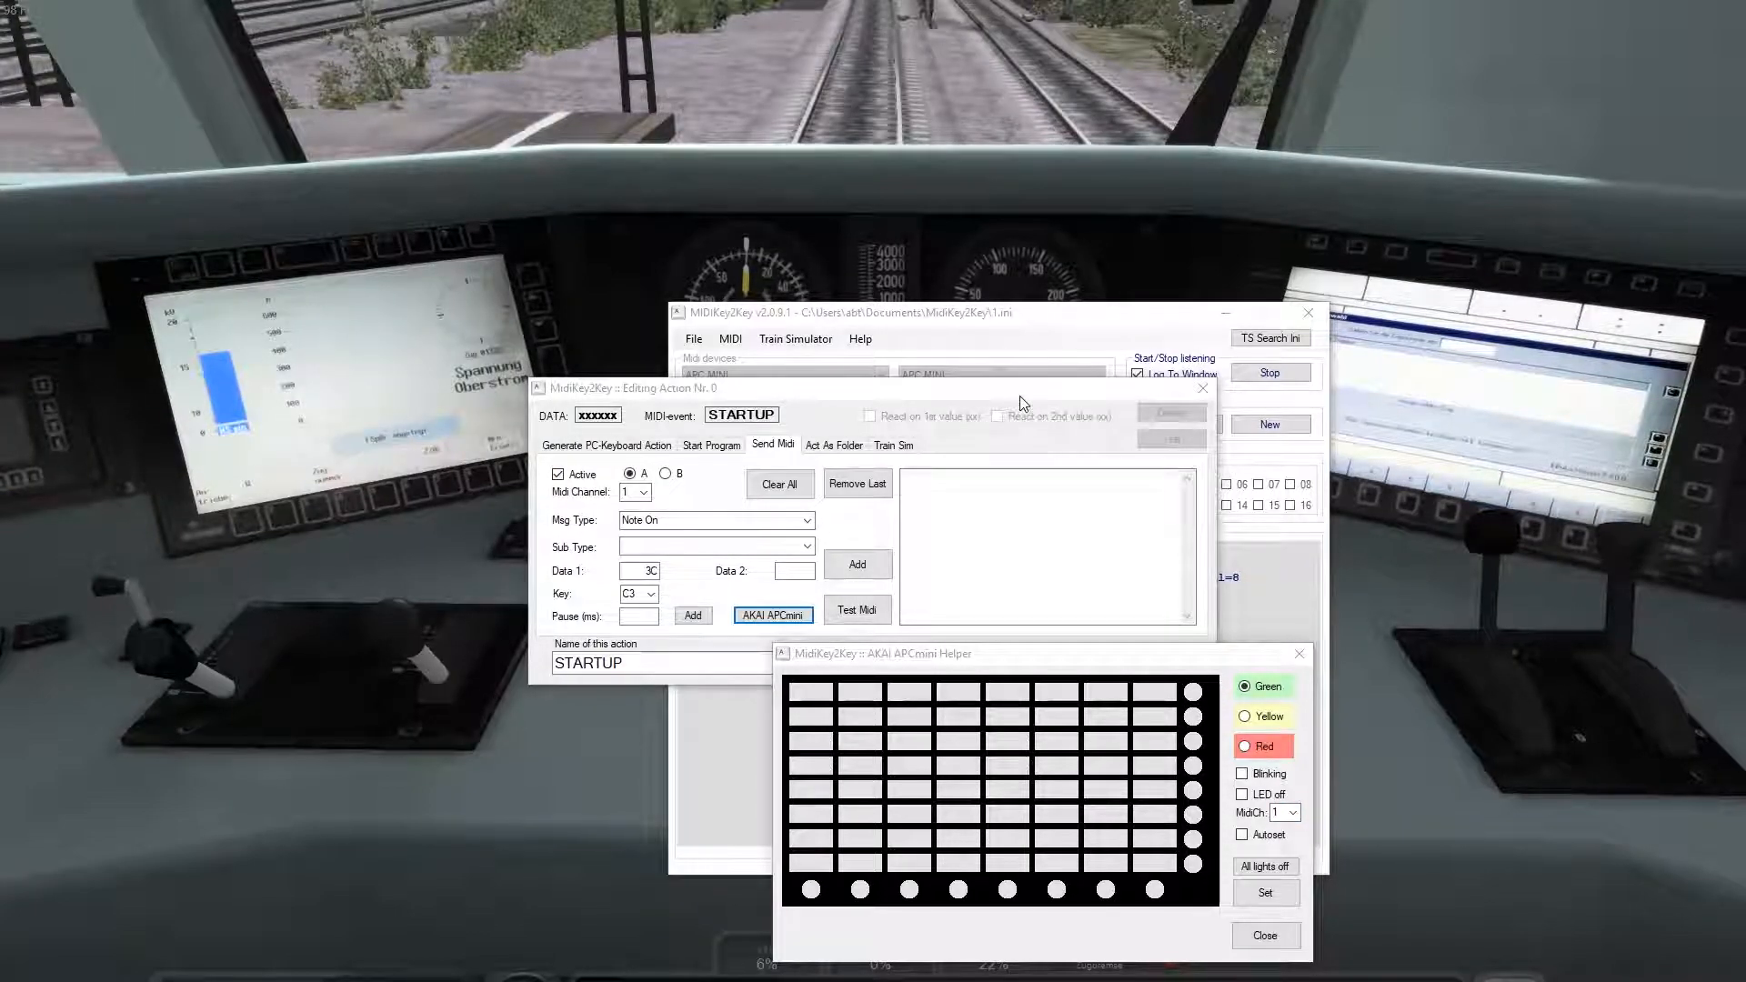
drag(1019, 394, 920, 263)
click(1191, 939)
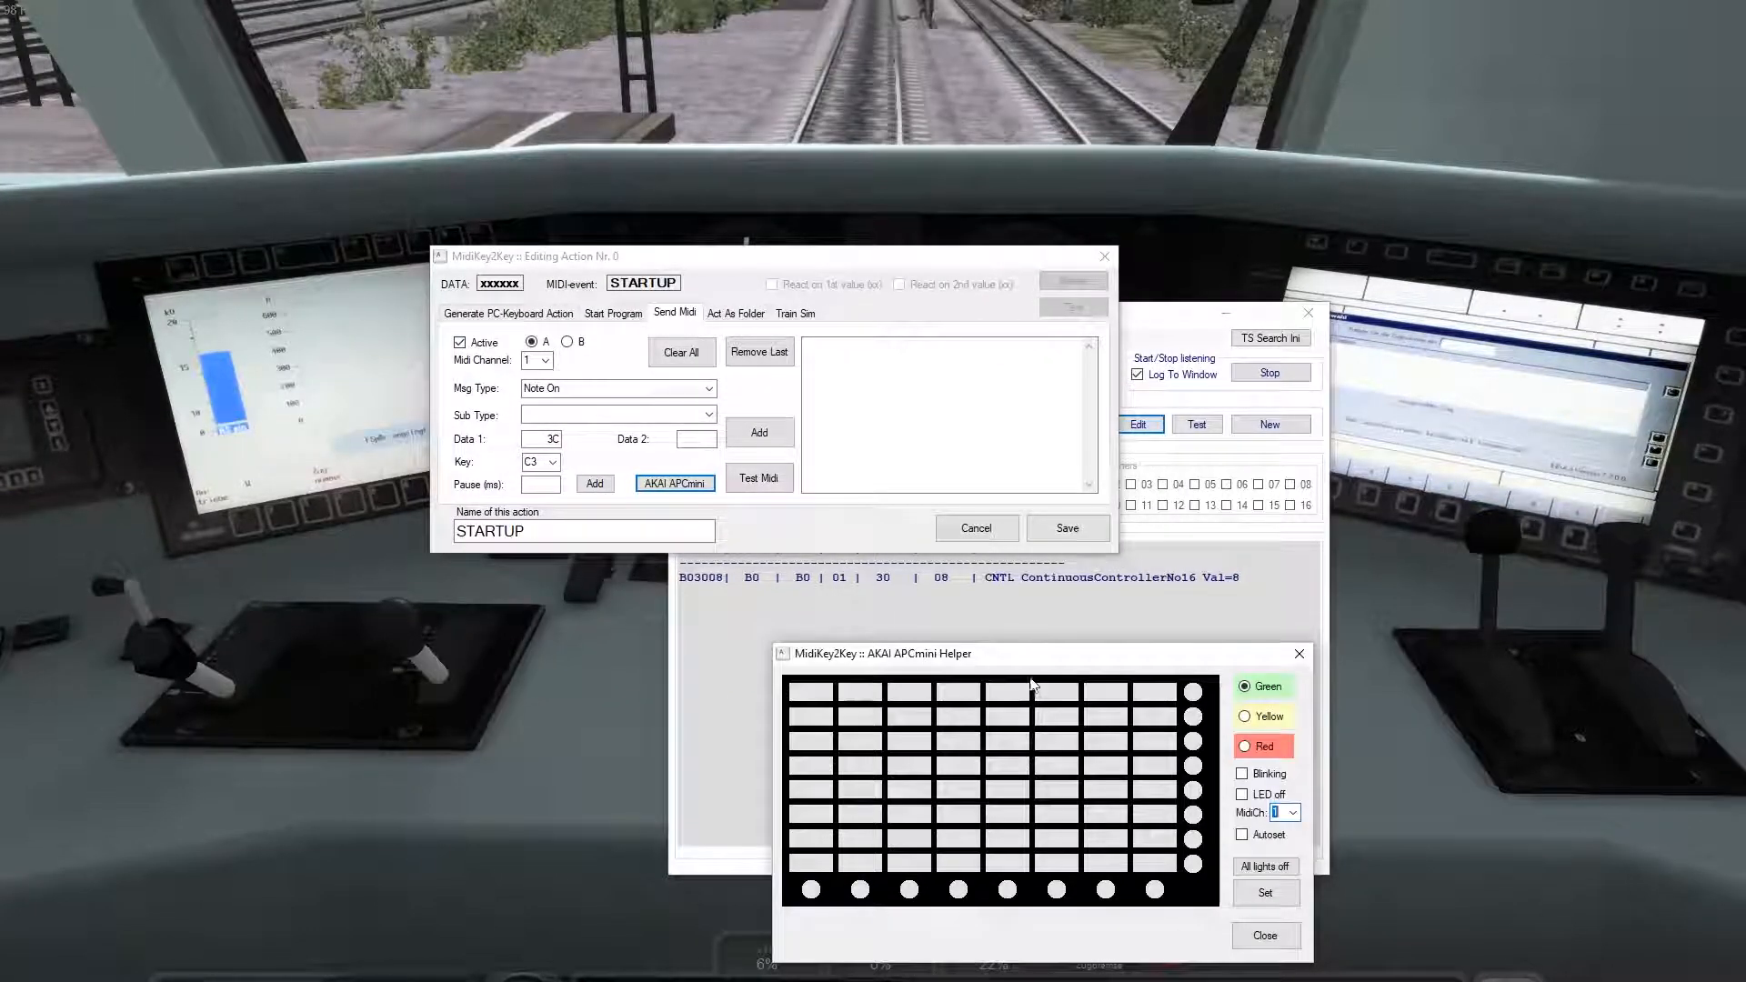
drag(1001, 655, 907, 576)
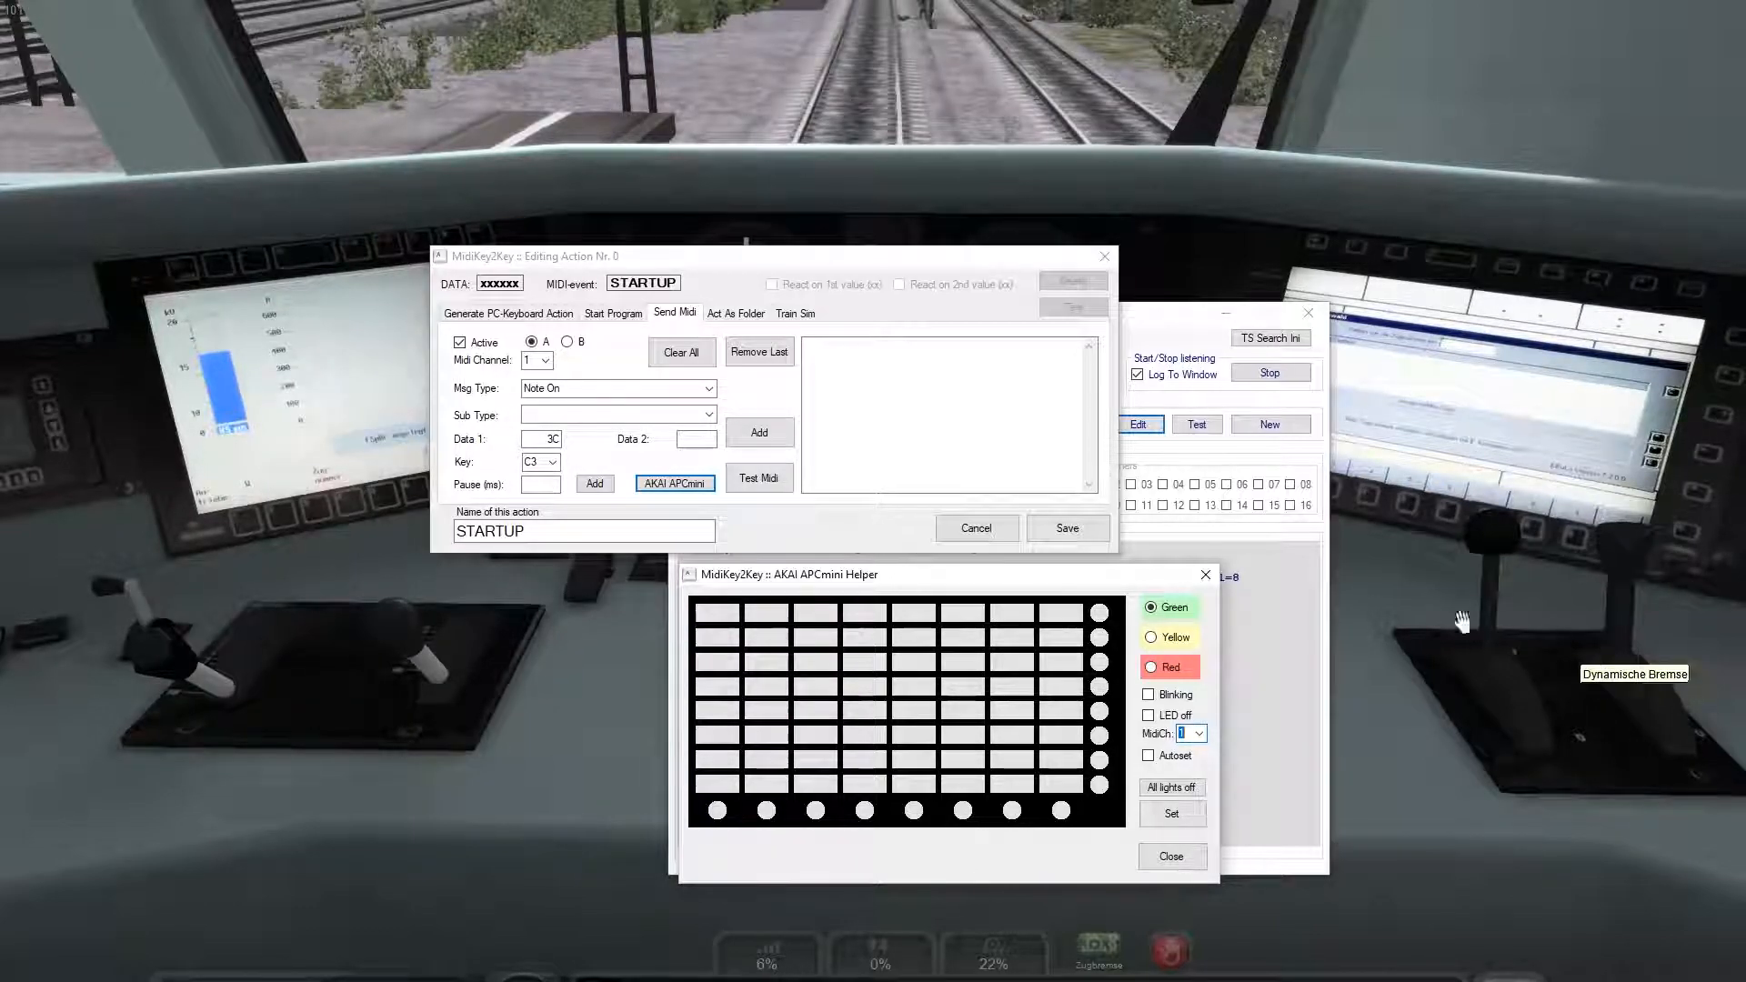
drag(1073, 586, 1033, 587)
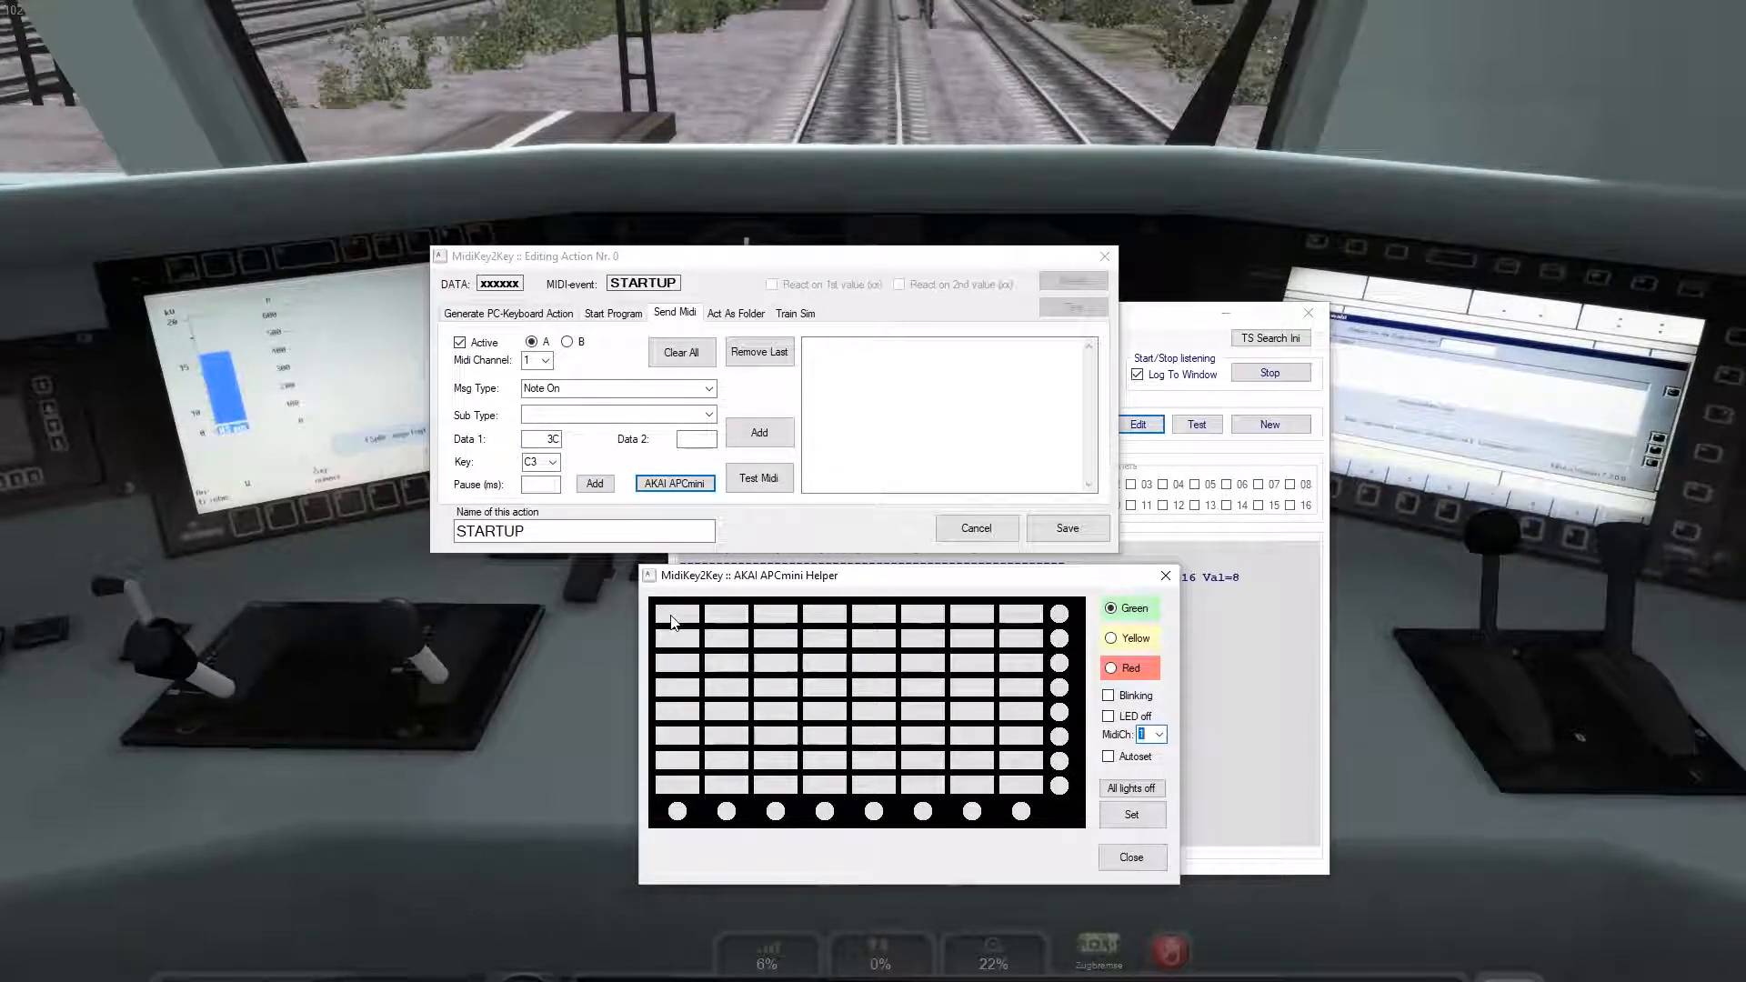
Step: Mark the whole top row of pads red as one range and add its light commands to the STARTUP action
click(1112, 668)
click(693, 622)
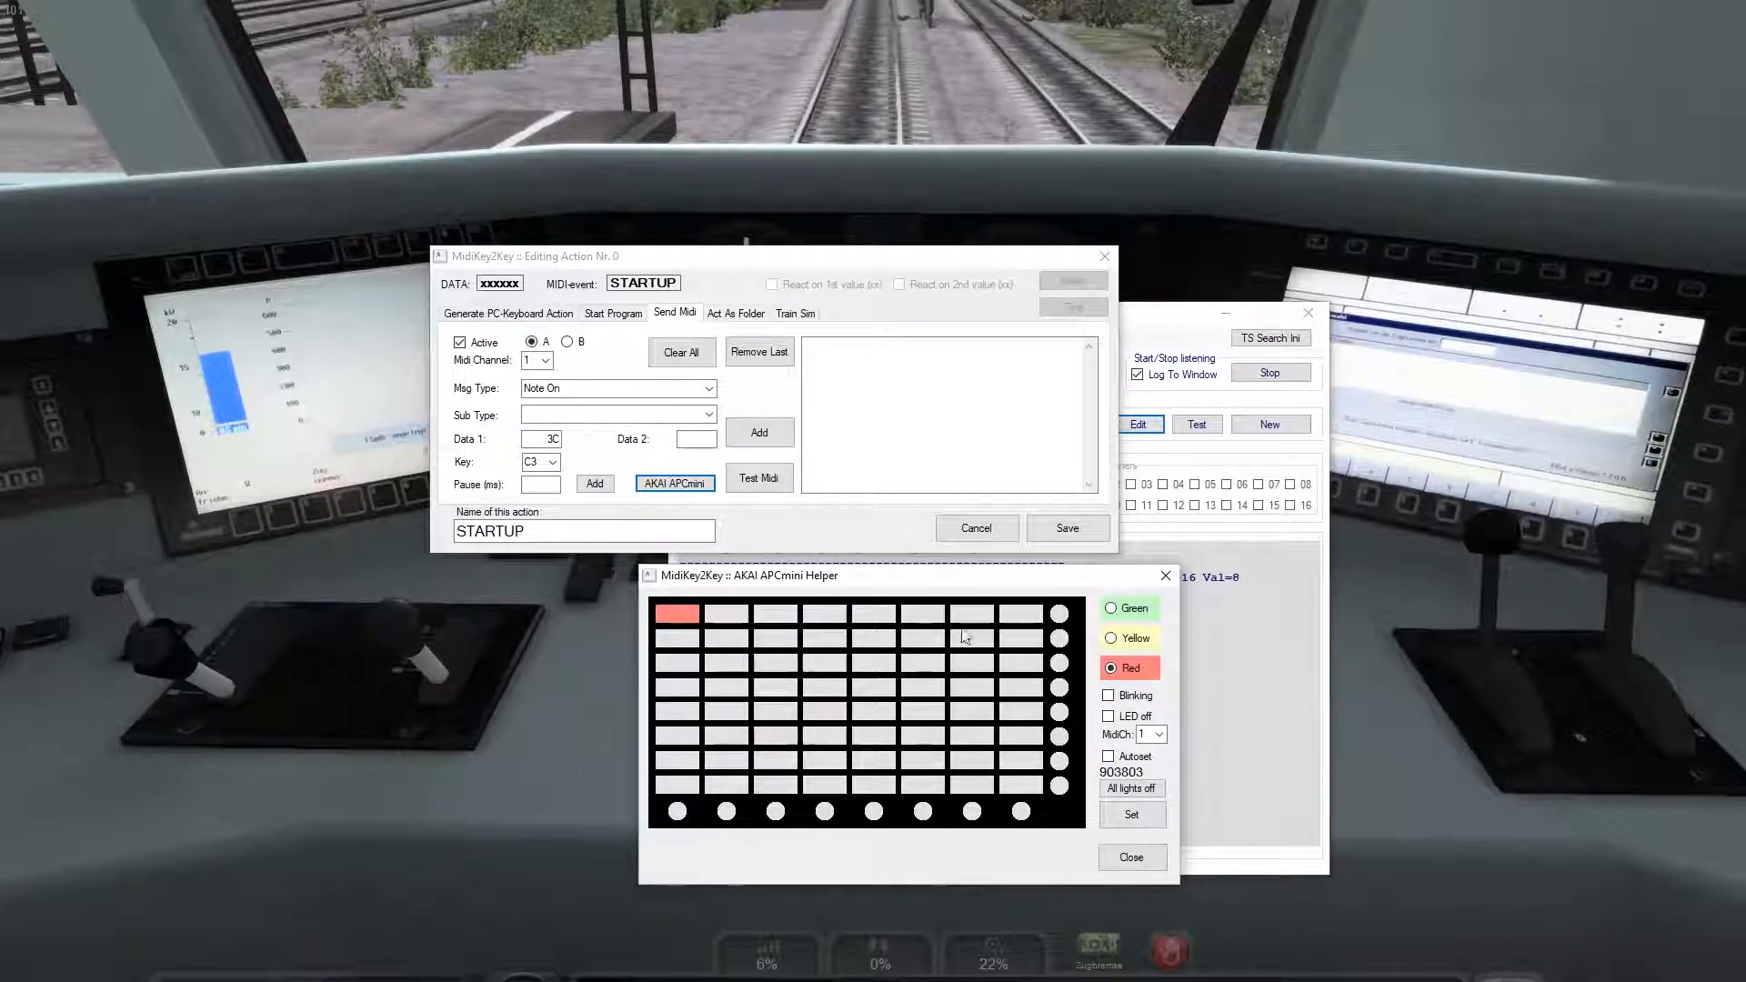
shift+click(1021, 612)
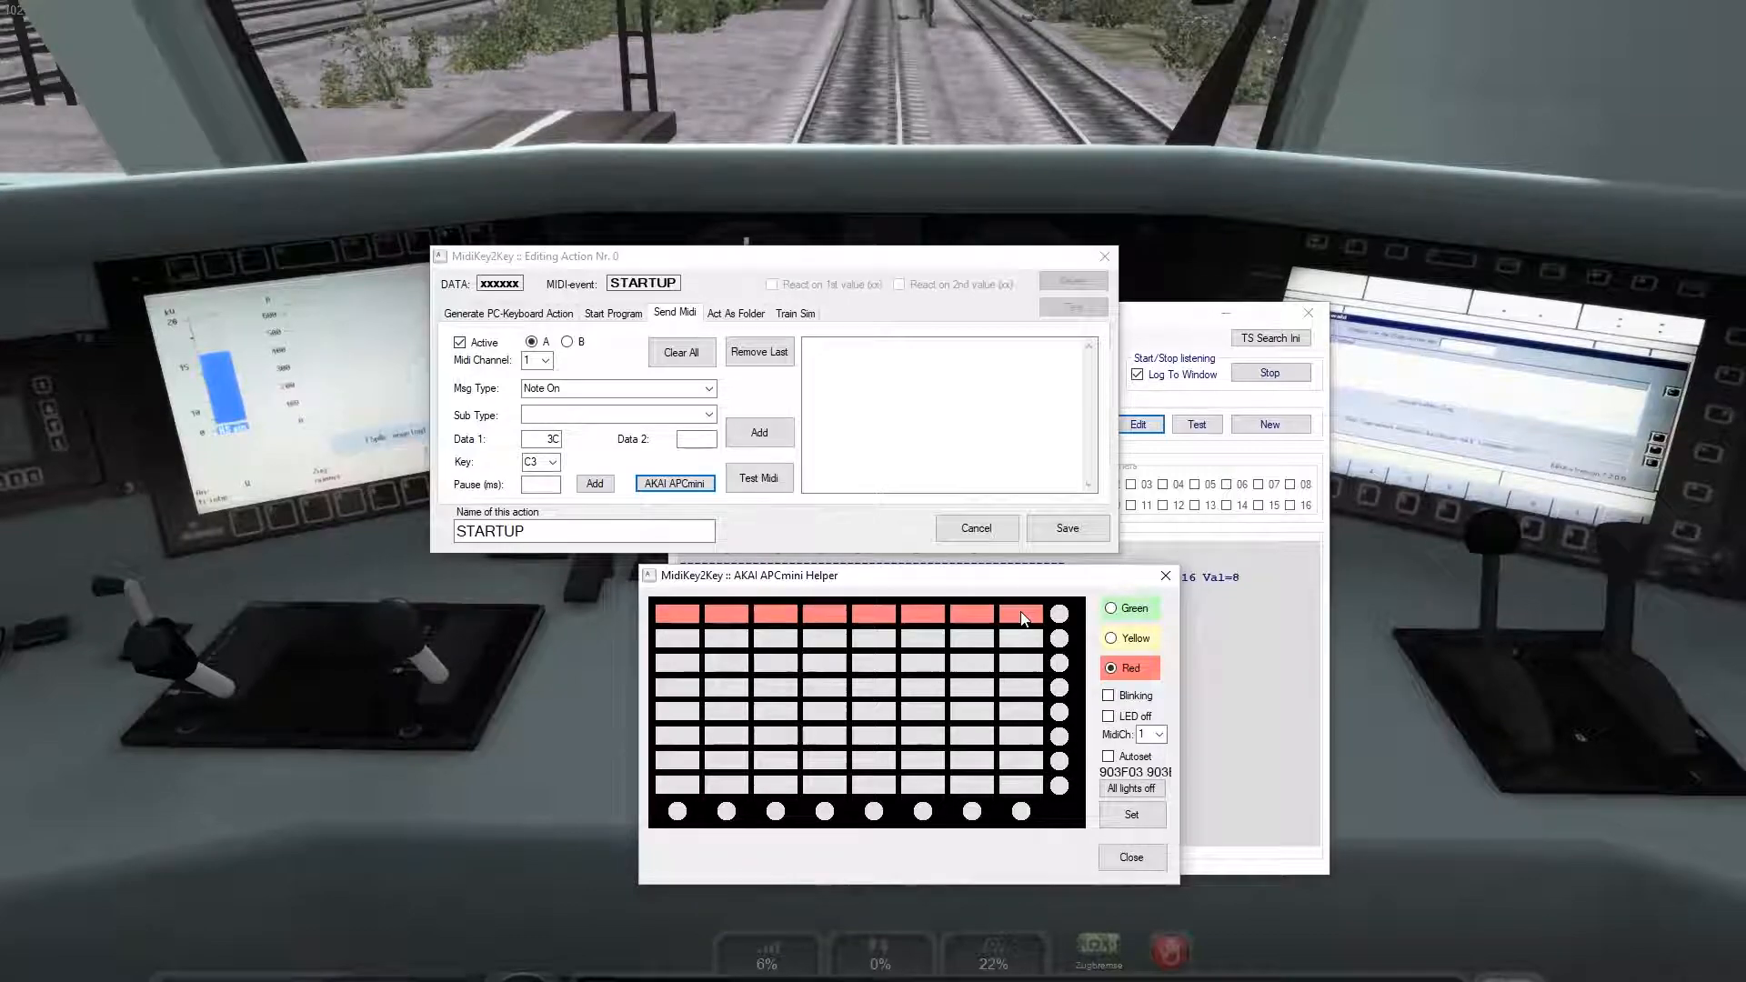
click(1148, 821)
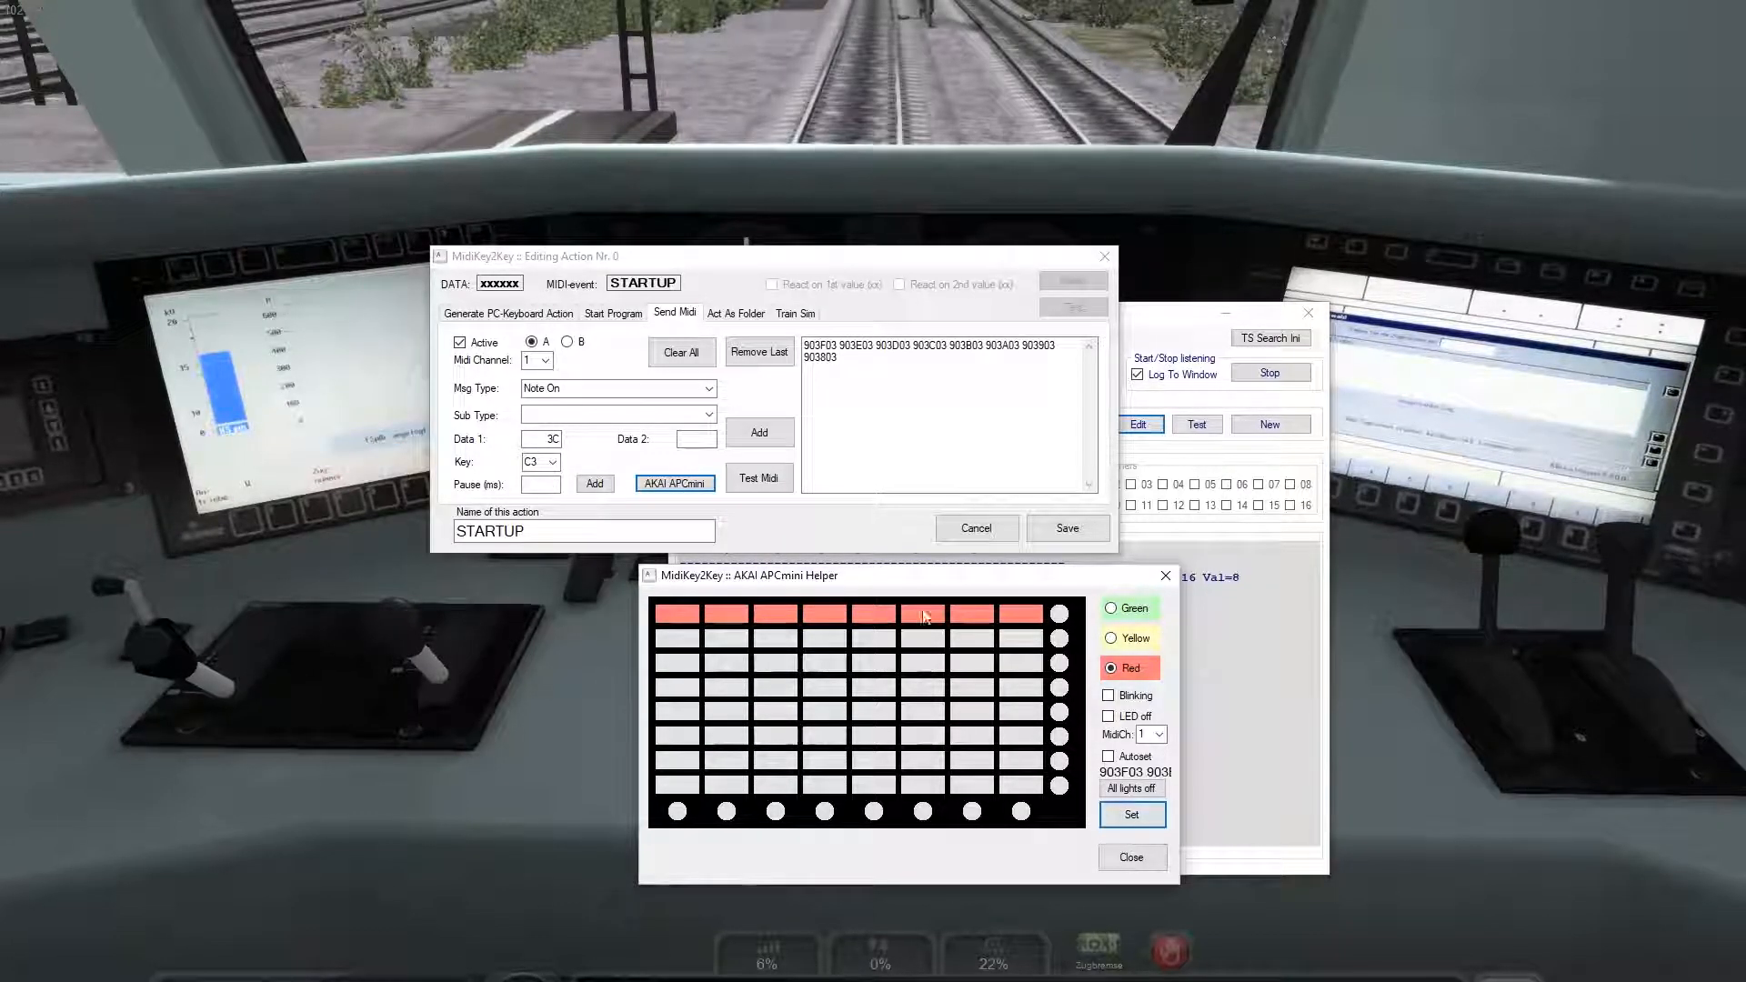
Step: Clear the STARTUP commands, enable Autoset in the APCmini helper, and add the top row of pads as a red range
click(869, 445)
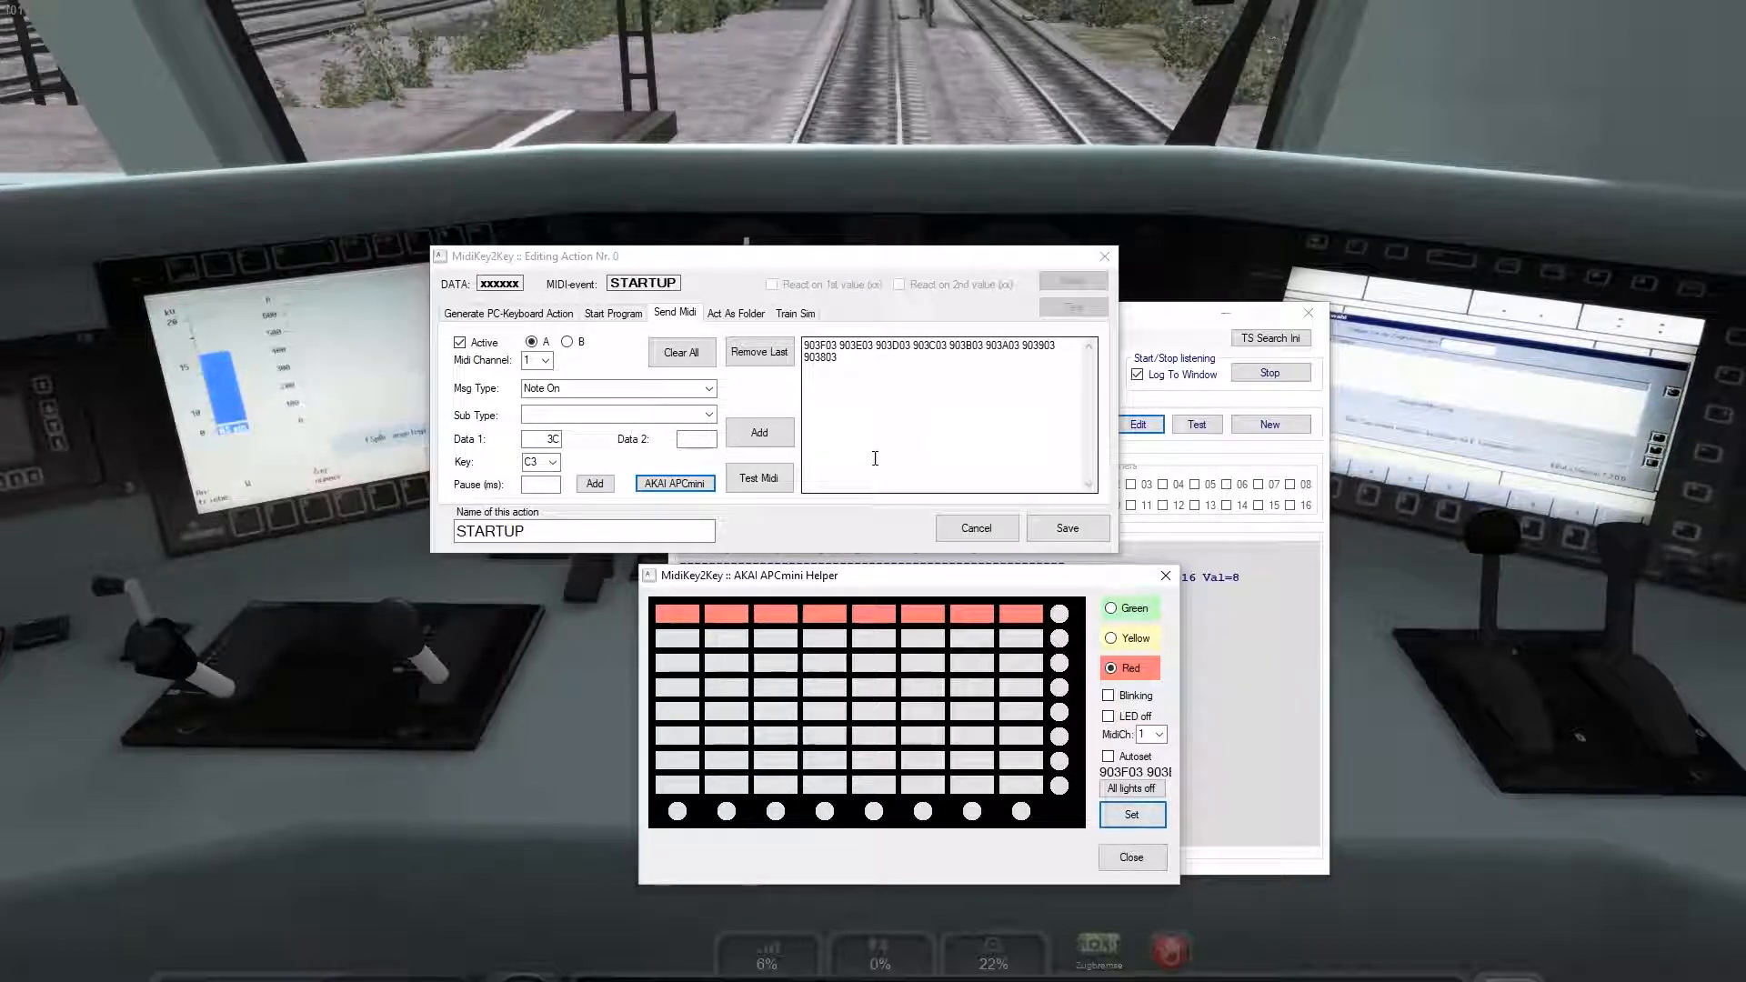
click(682, 352)
click(978, 561)
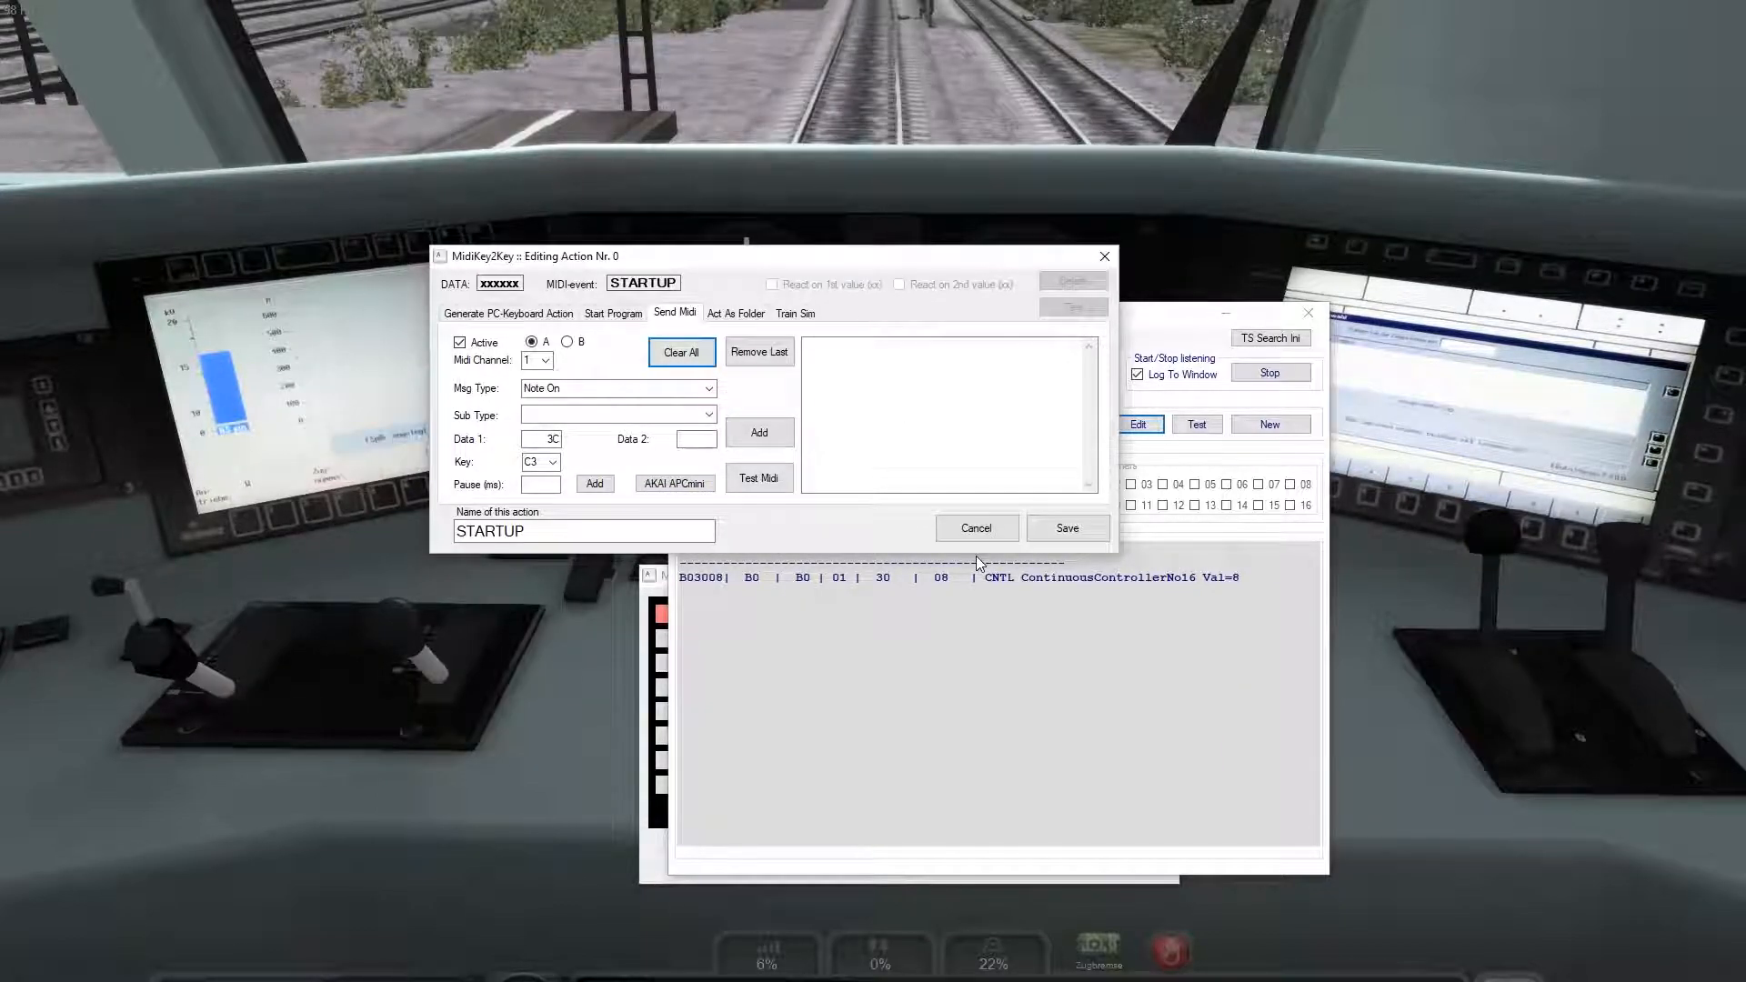
click(657, 859)
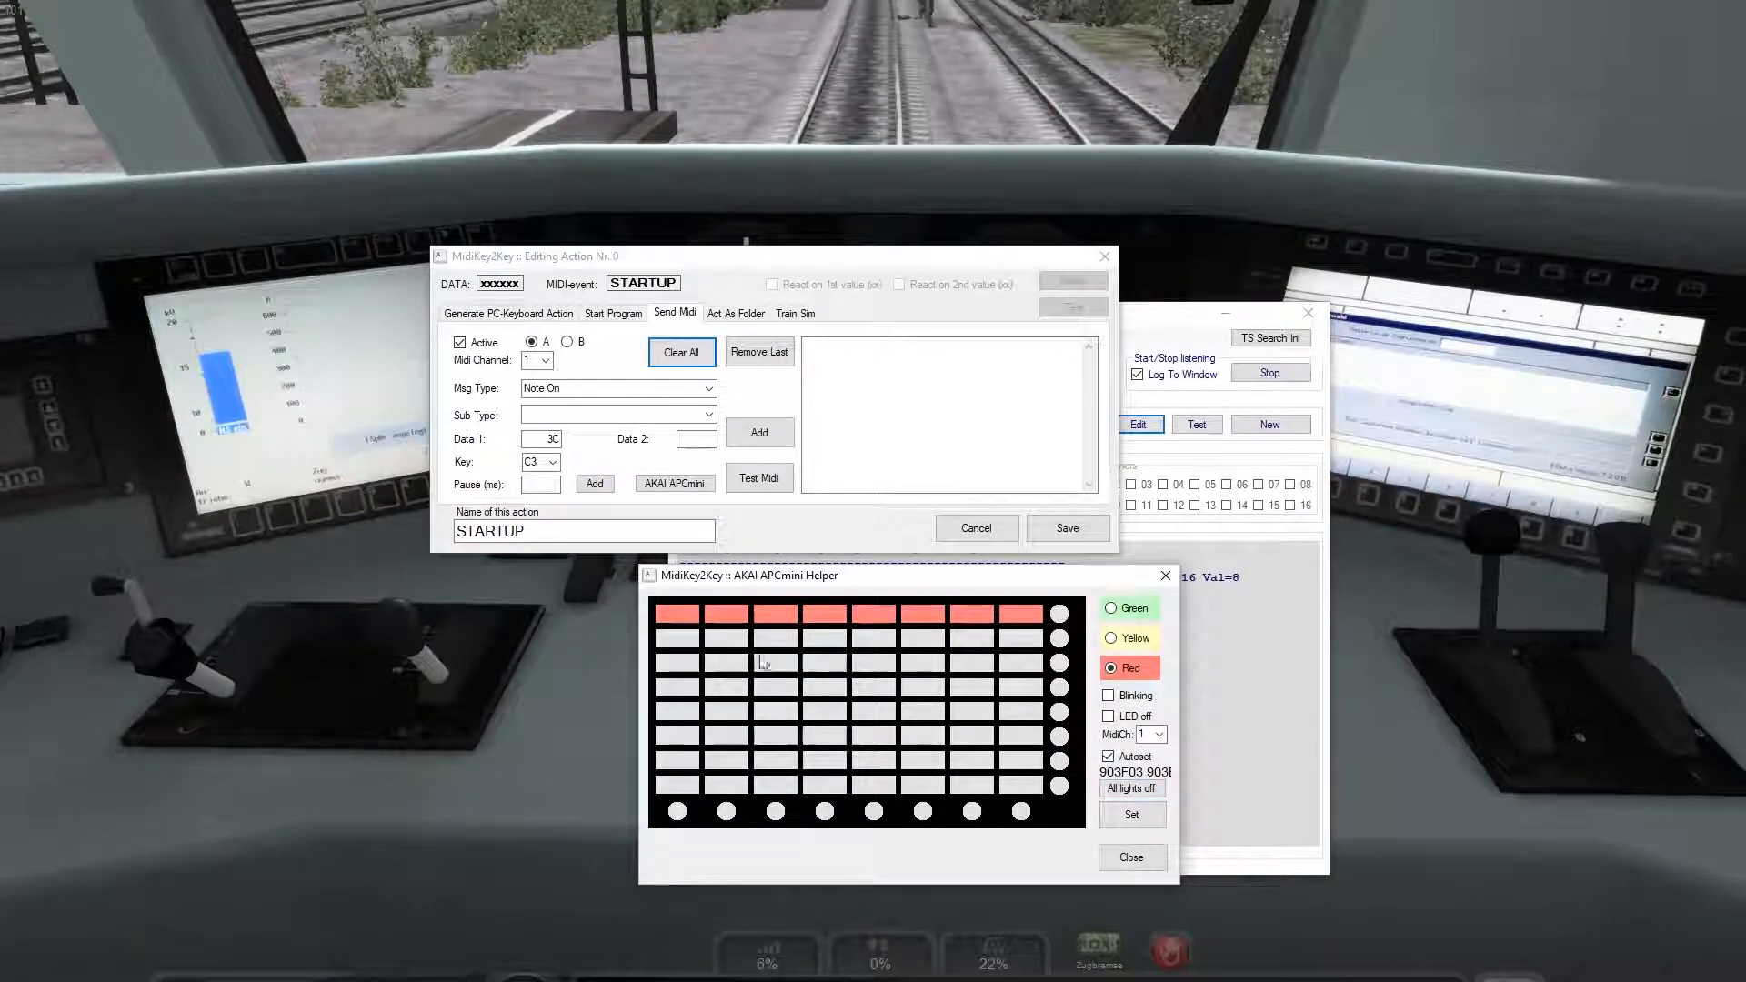
click(668, 625)
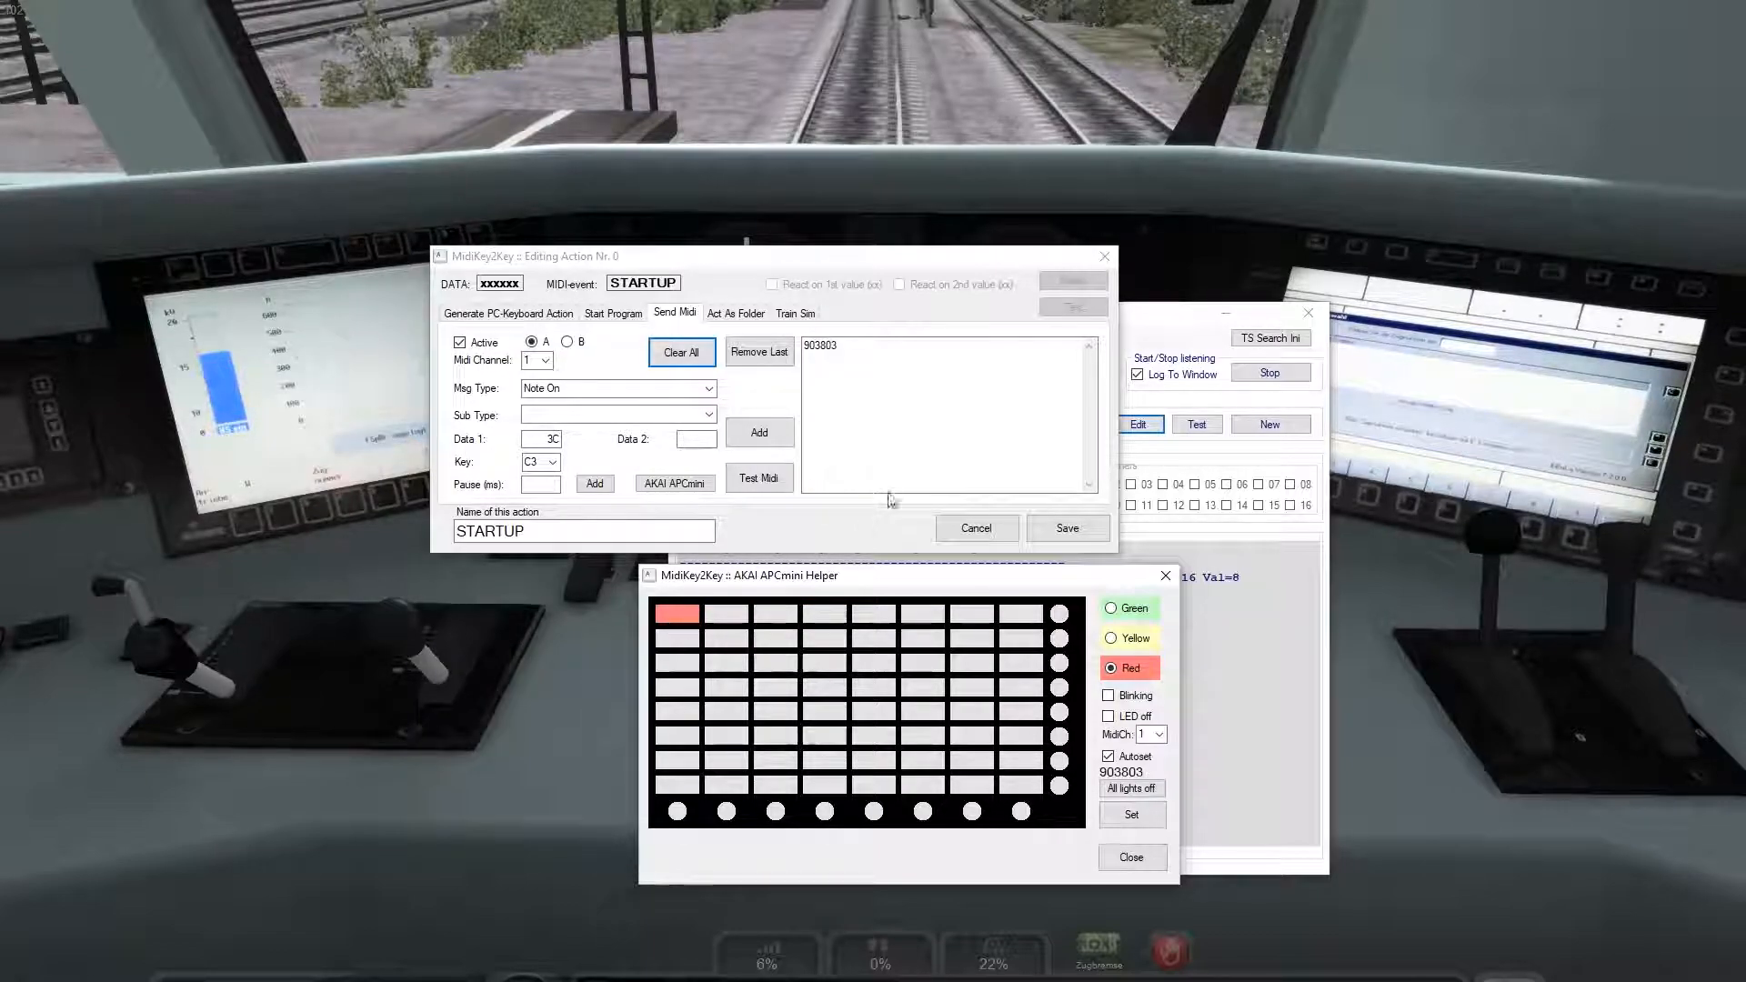
click(1025, 621)
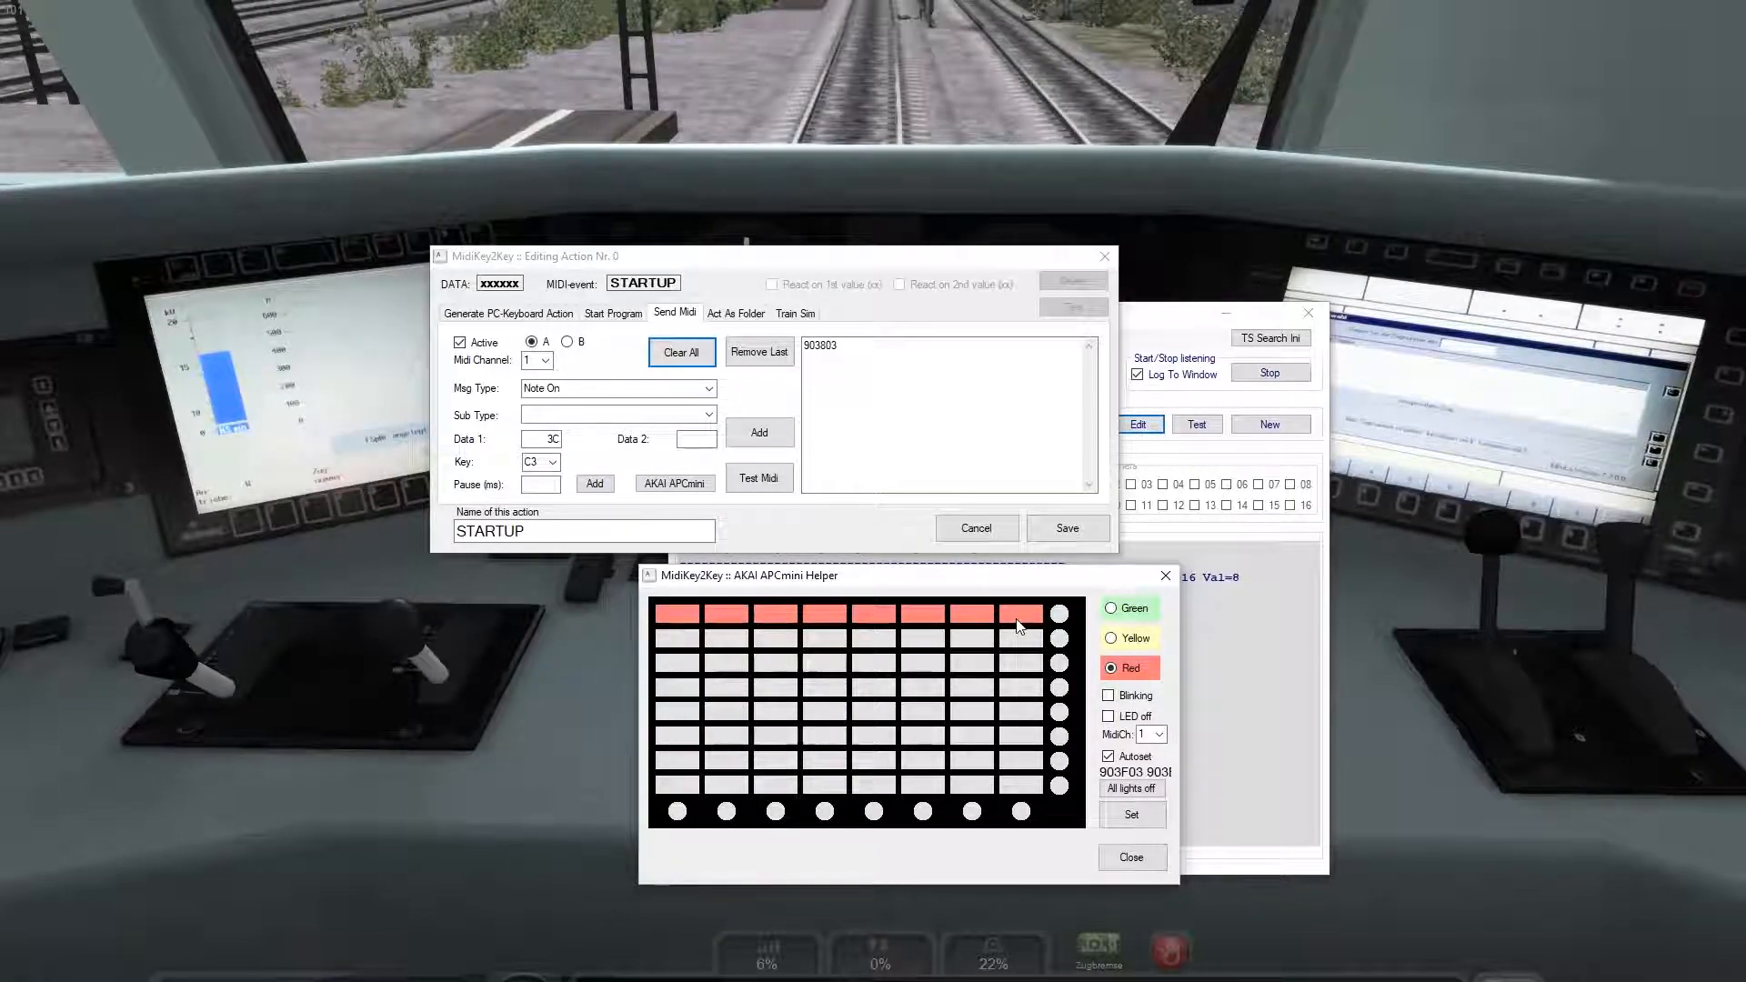
click(1133, 817)
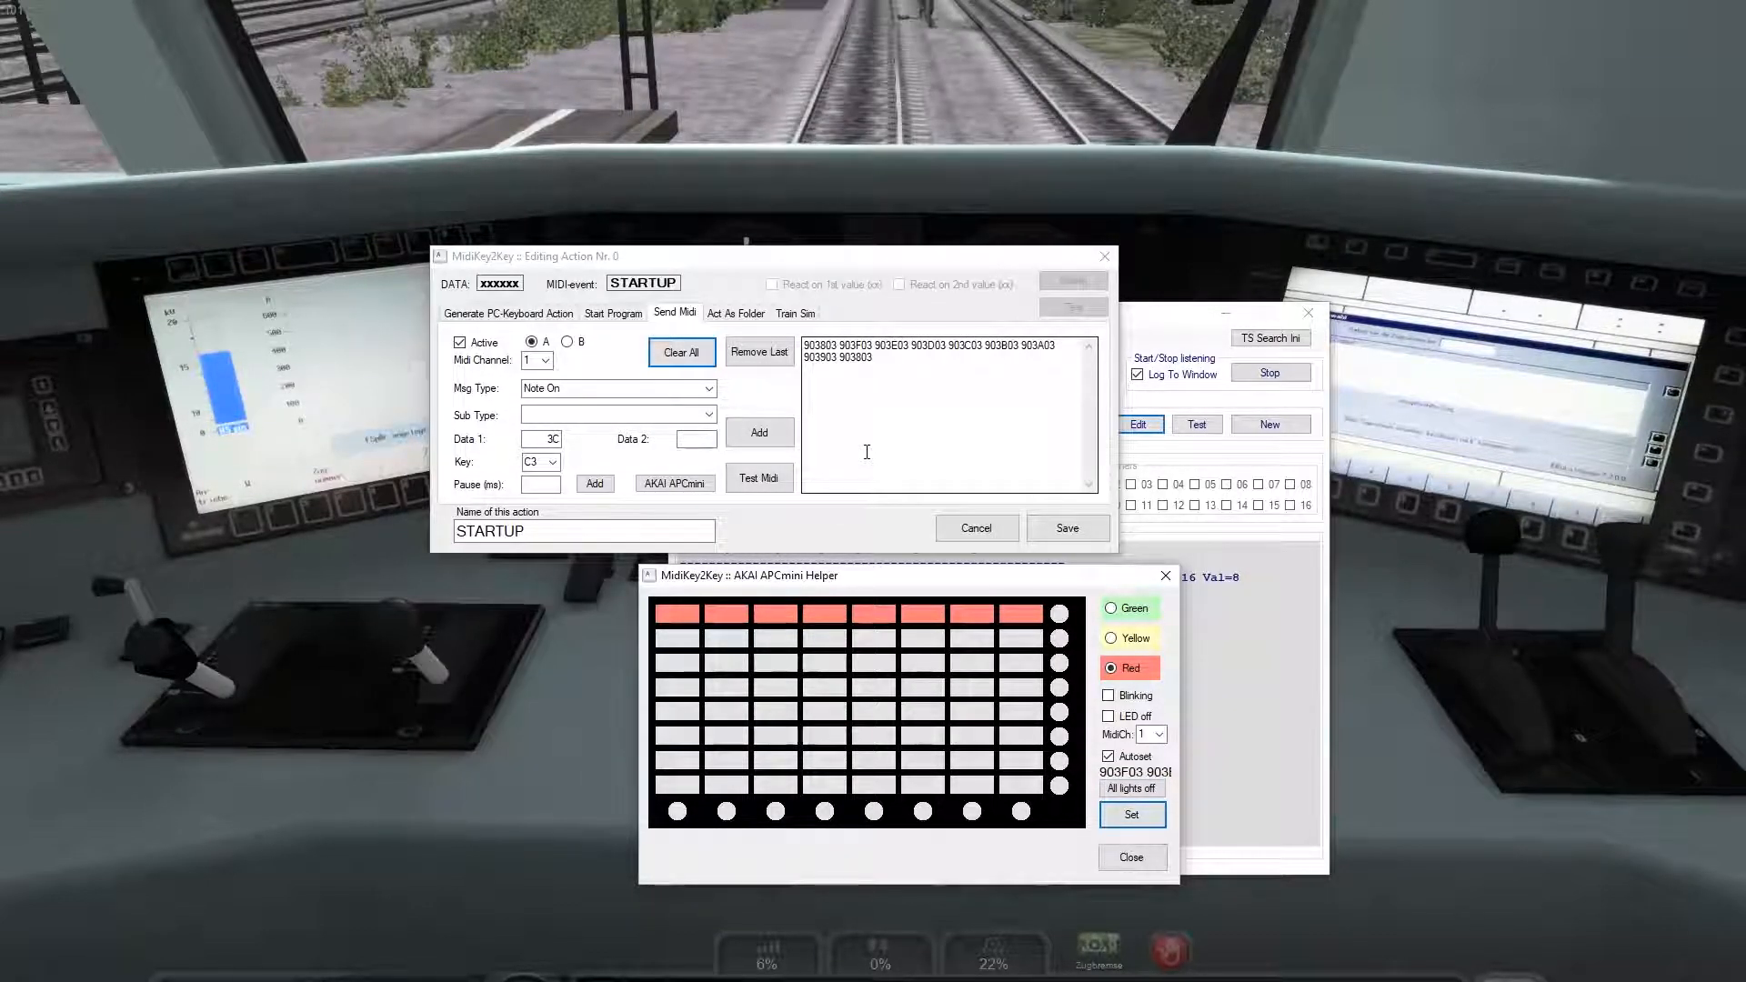
Step: Compare the first and last entries in the STARTUP MIDI command list to check for a duplicated pad command
click(876, 361)
double_click(832, 346)
double_click(873, 360)
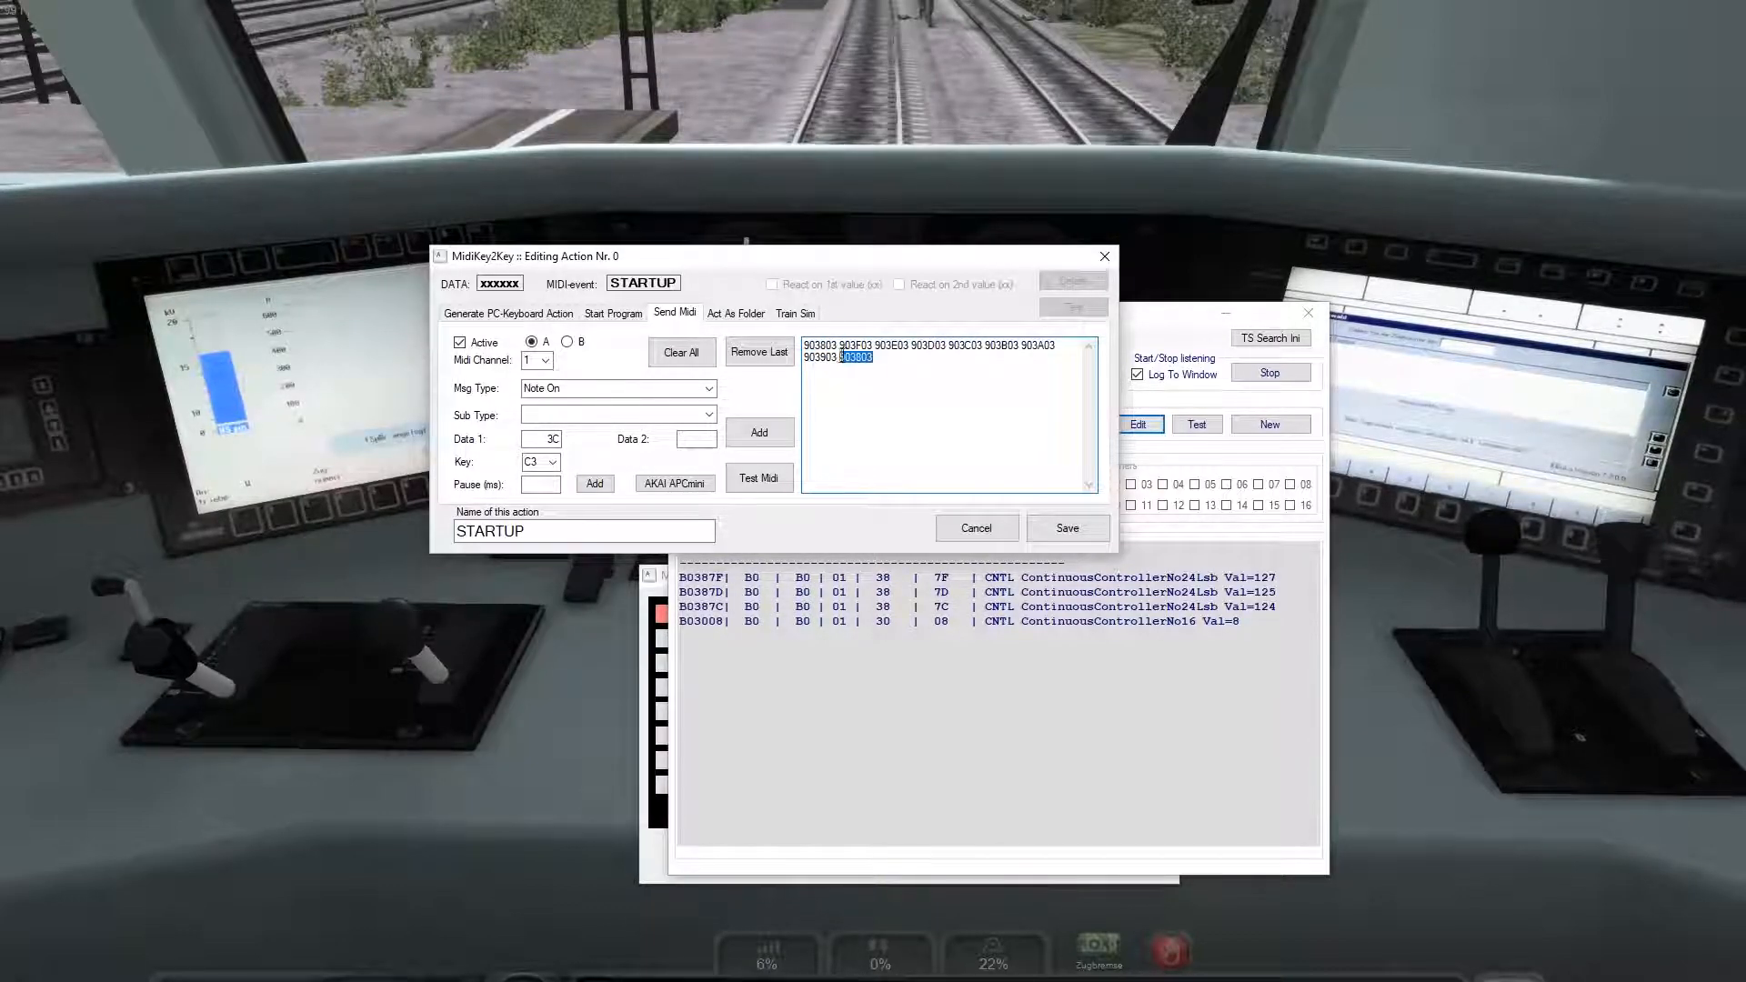
drag(836, 346, 822, 345)
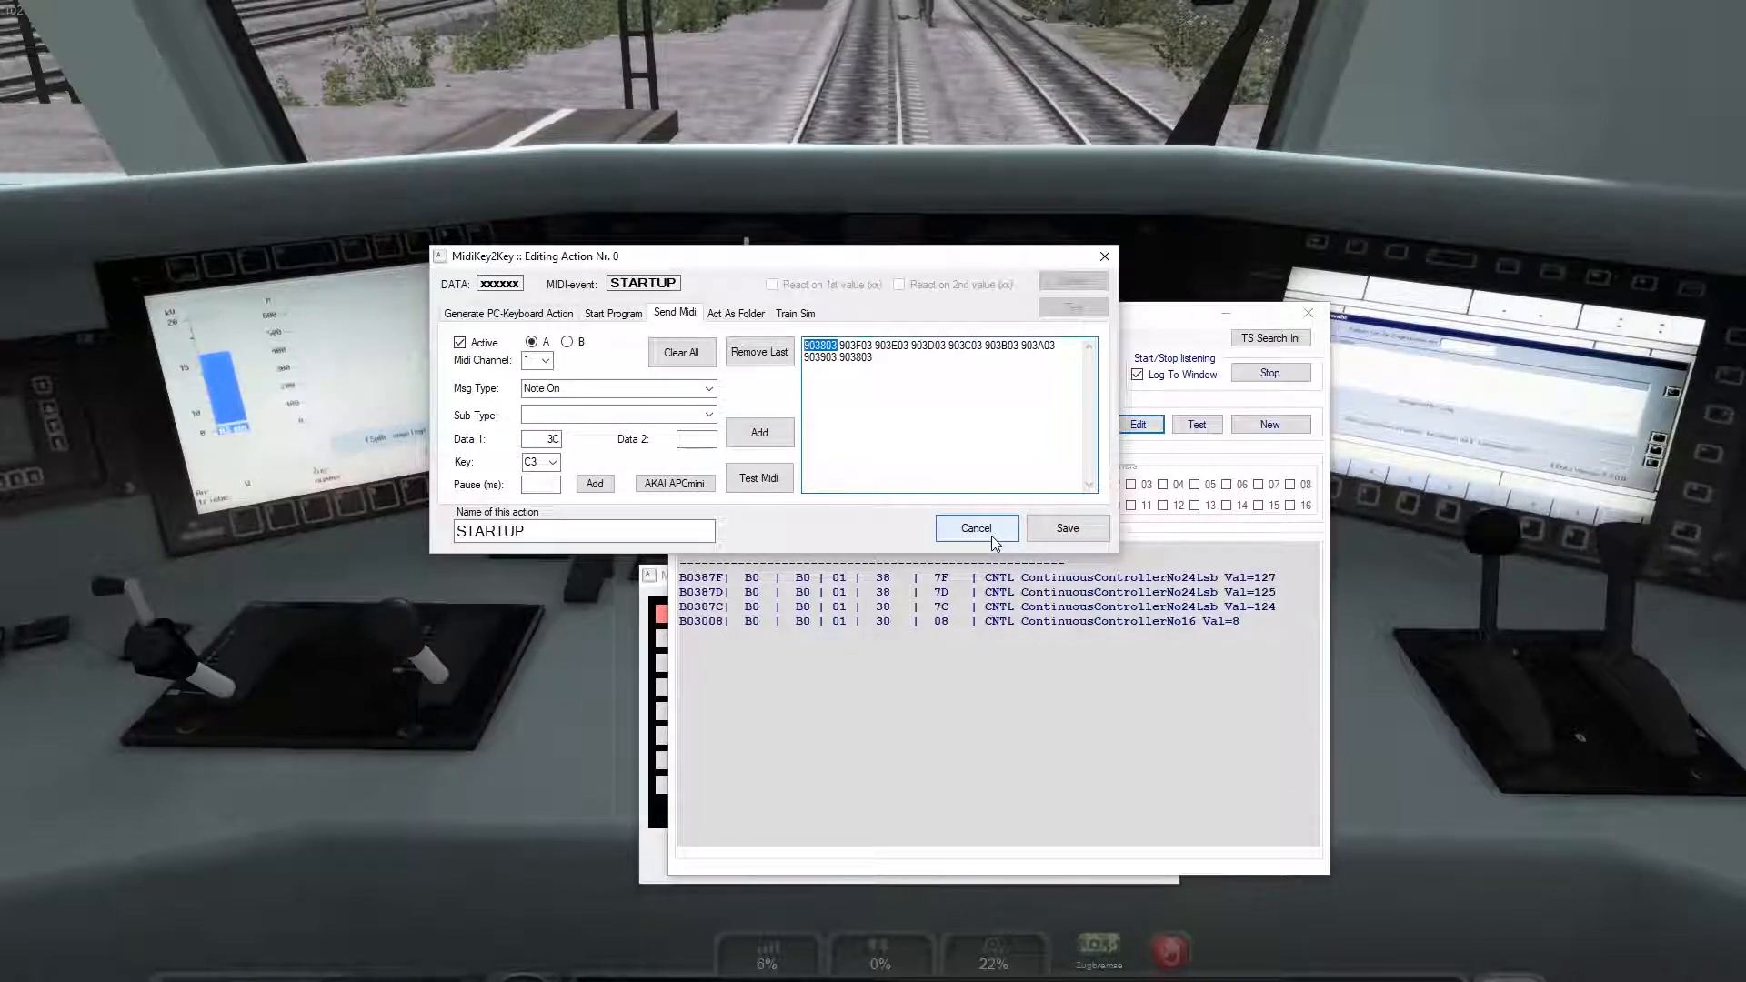
Step: Turn Autoset off in the APCmini helper and mark a red range from the second row's fourth pad to the fourth row's first pad
click(674, 483)
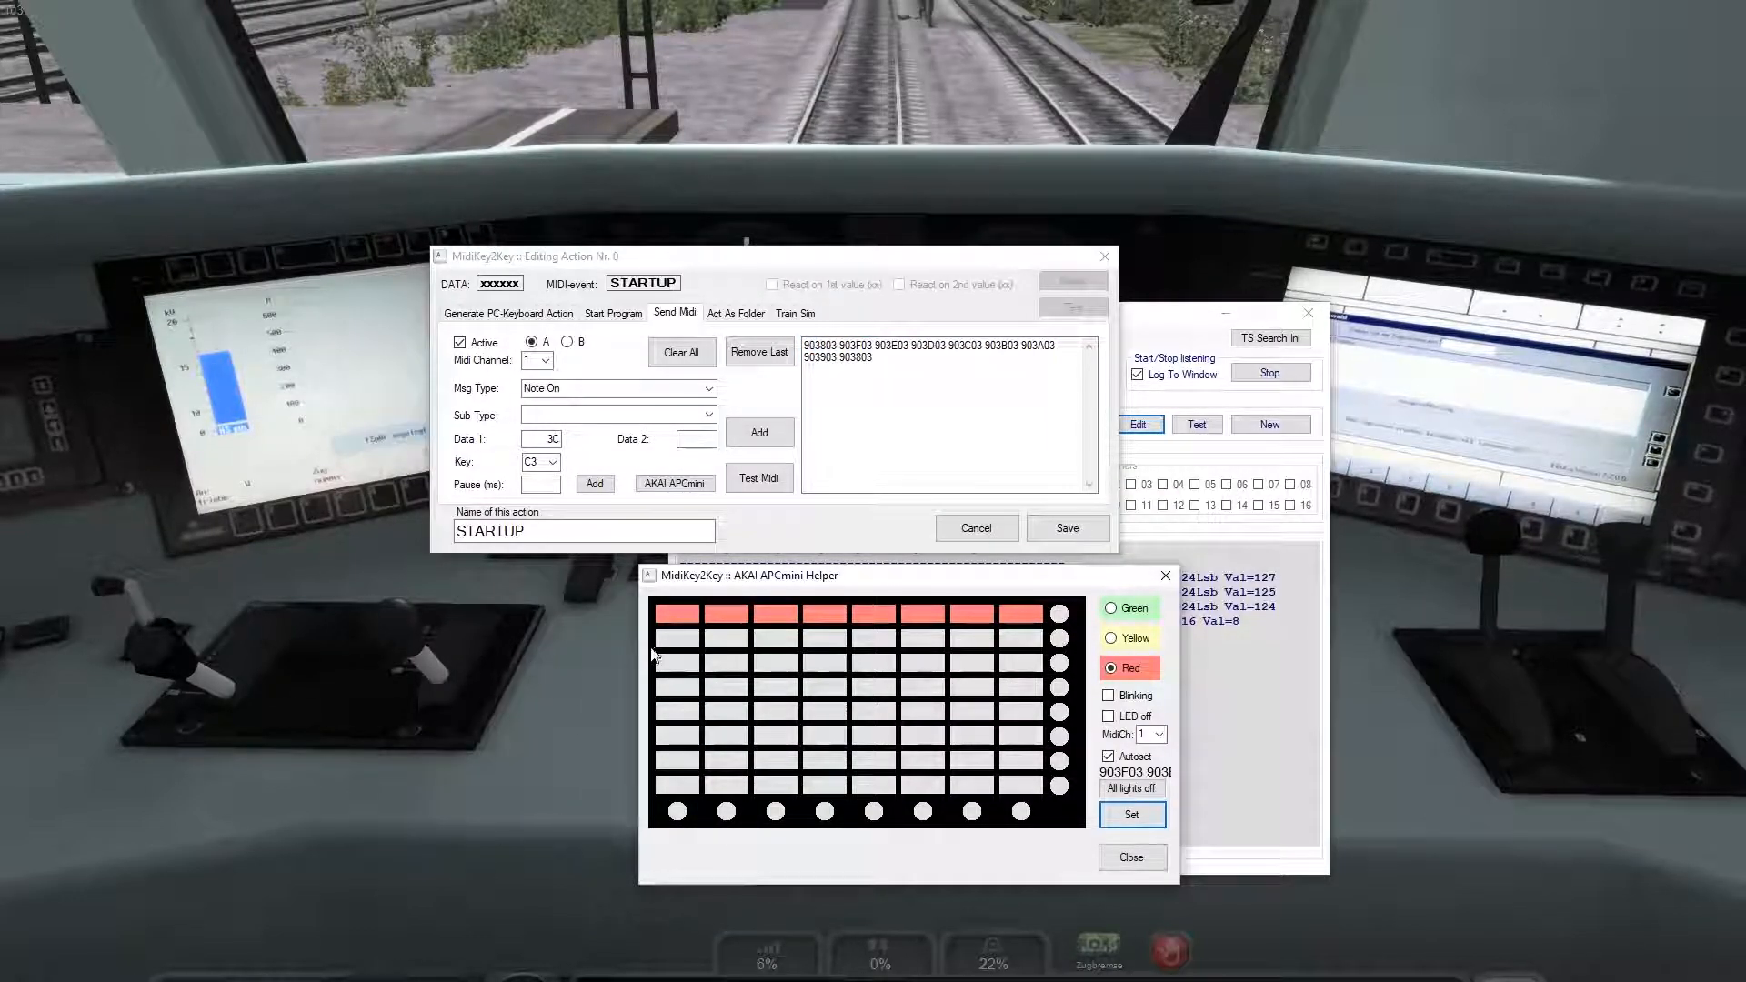
click(1109, 757)
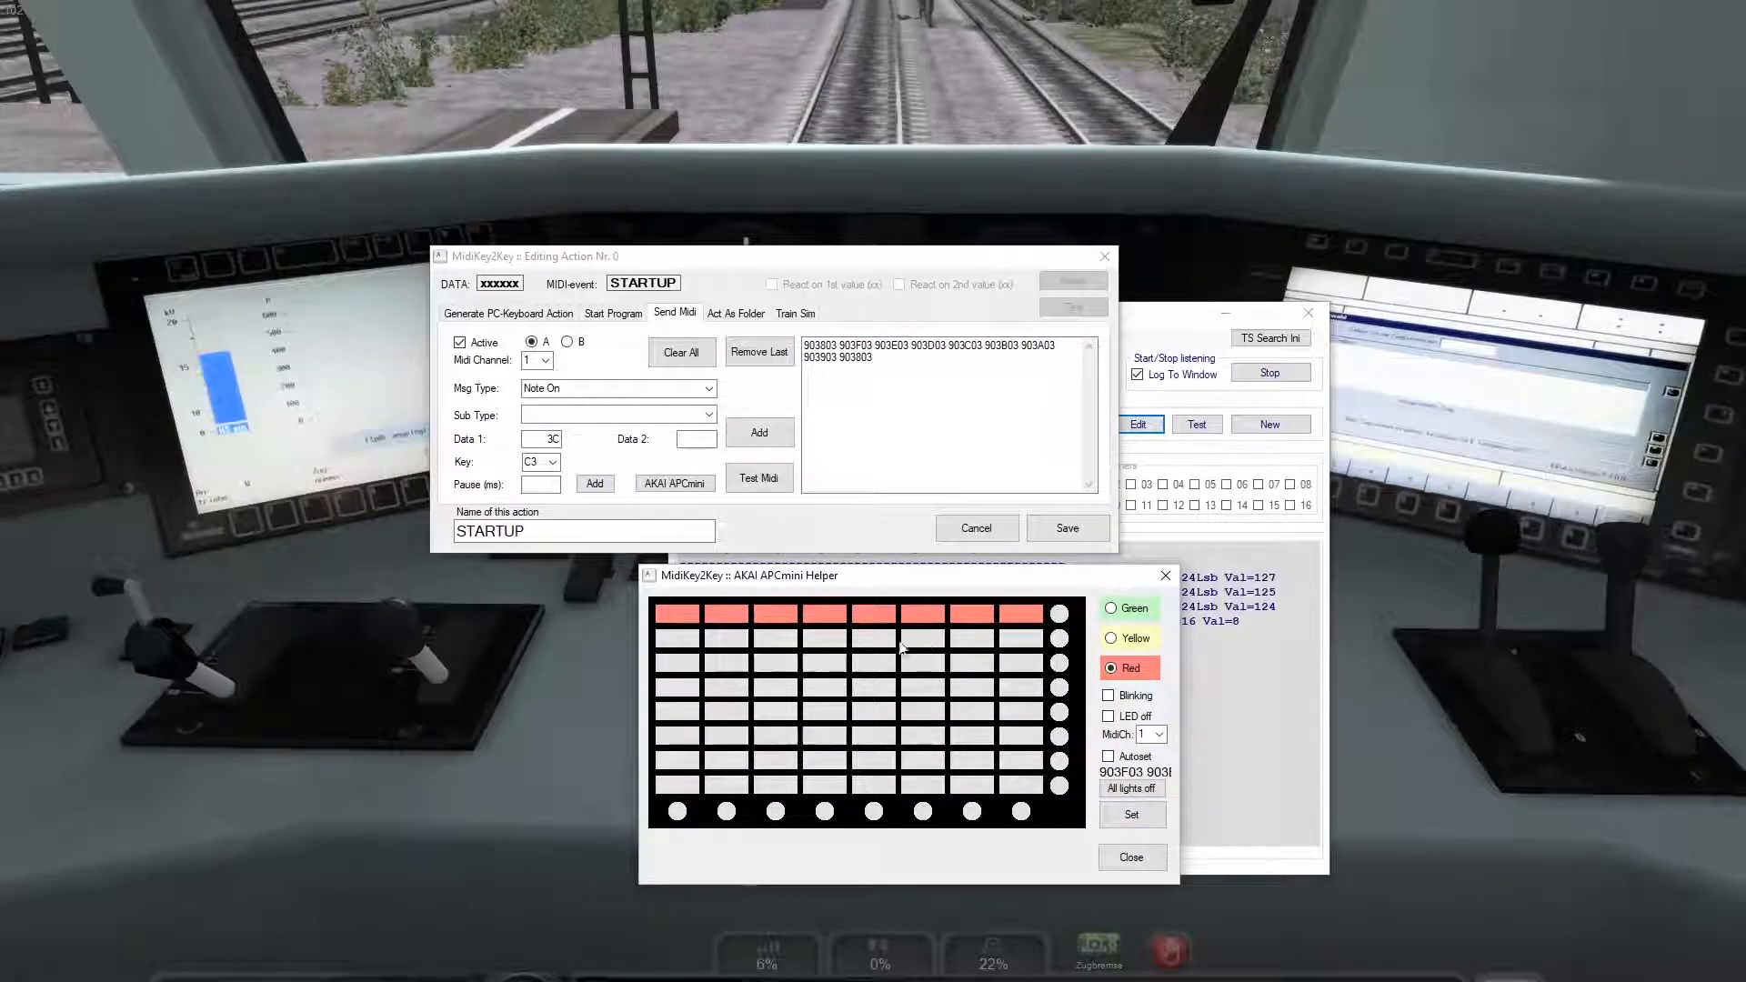
click(817, 641)
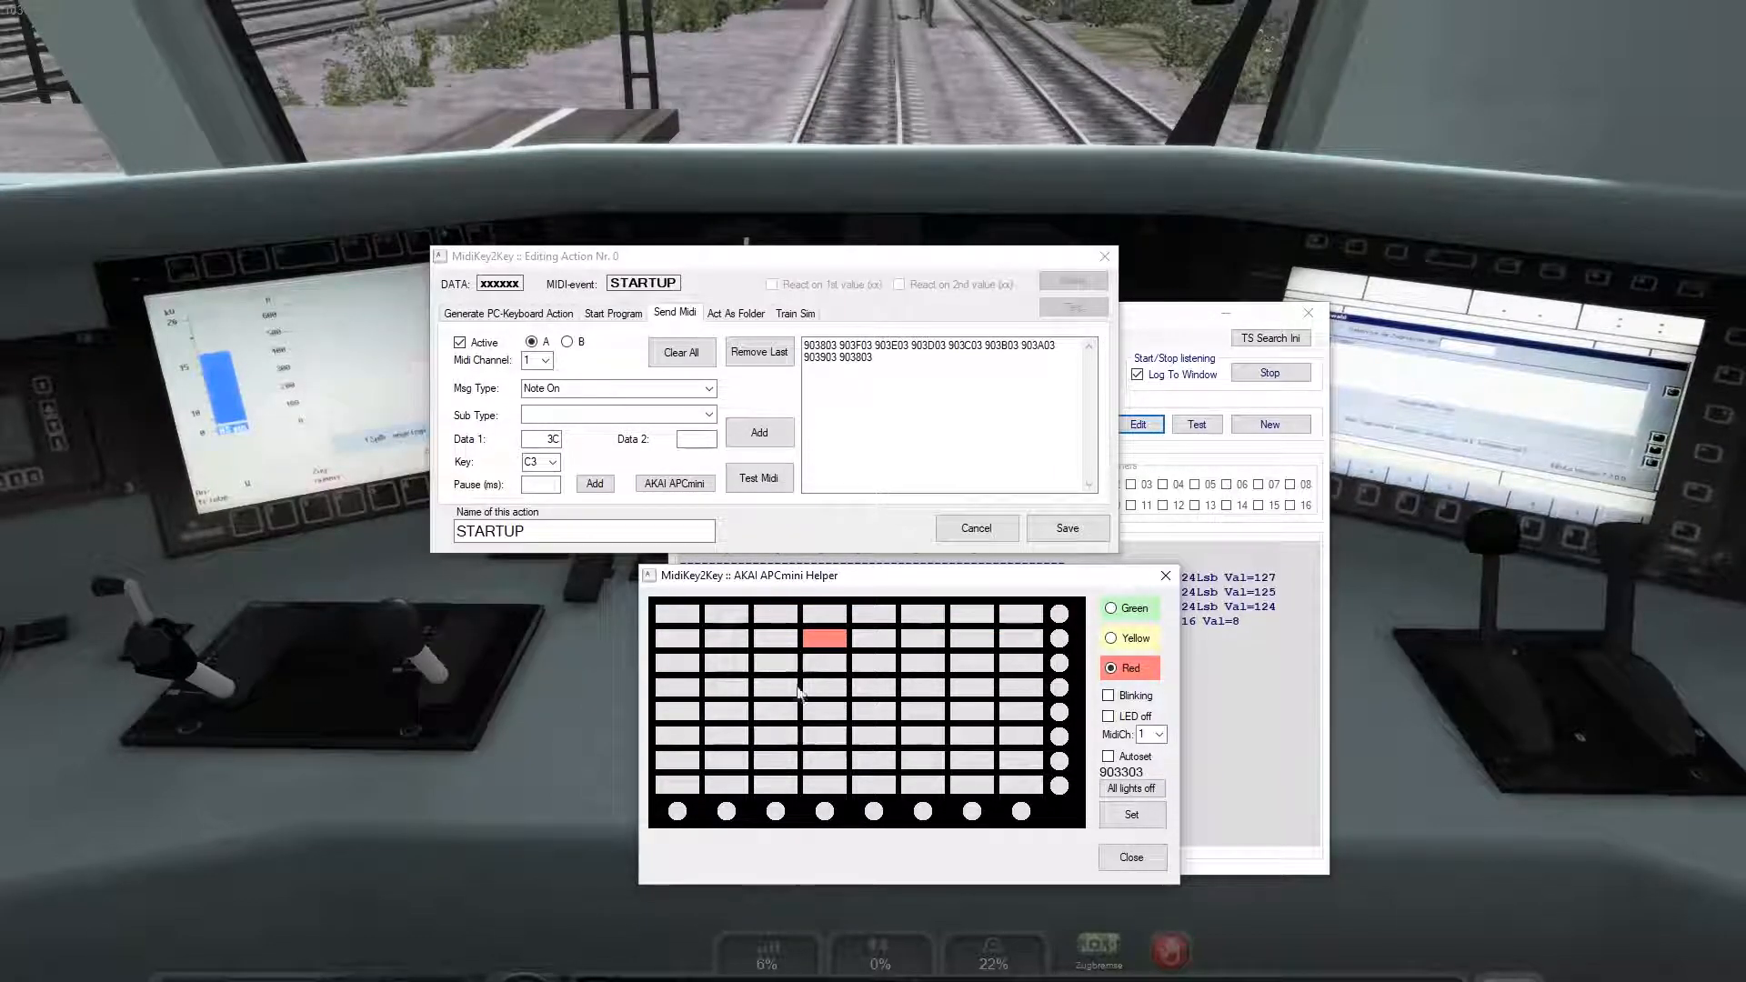
shift+click(677, 688)
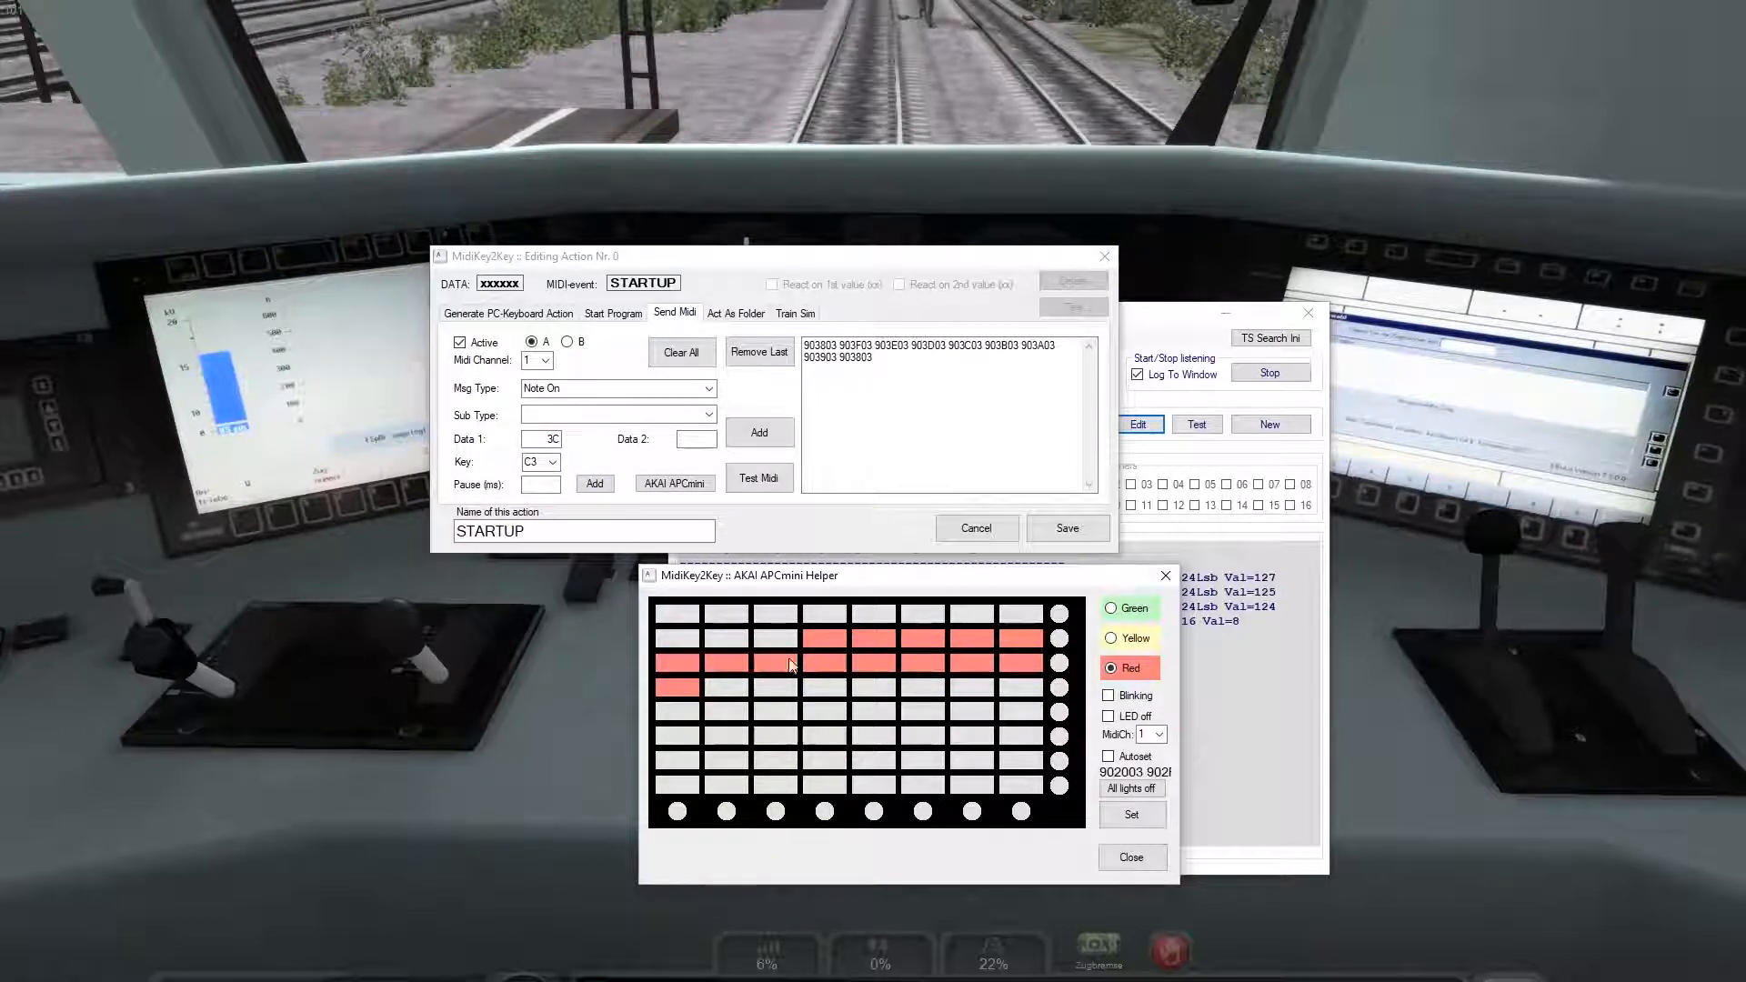
Step: Mark the entire pad grid green as one range, from the first pad to the last
click(1117, 610)
click(681, 622)
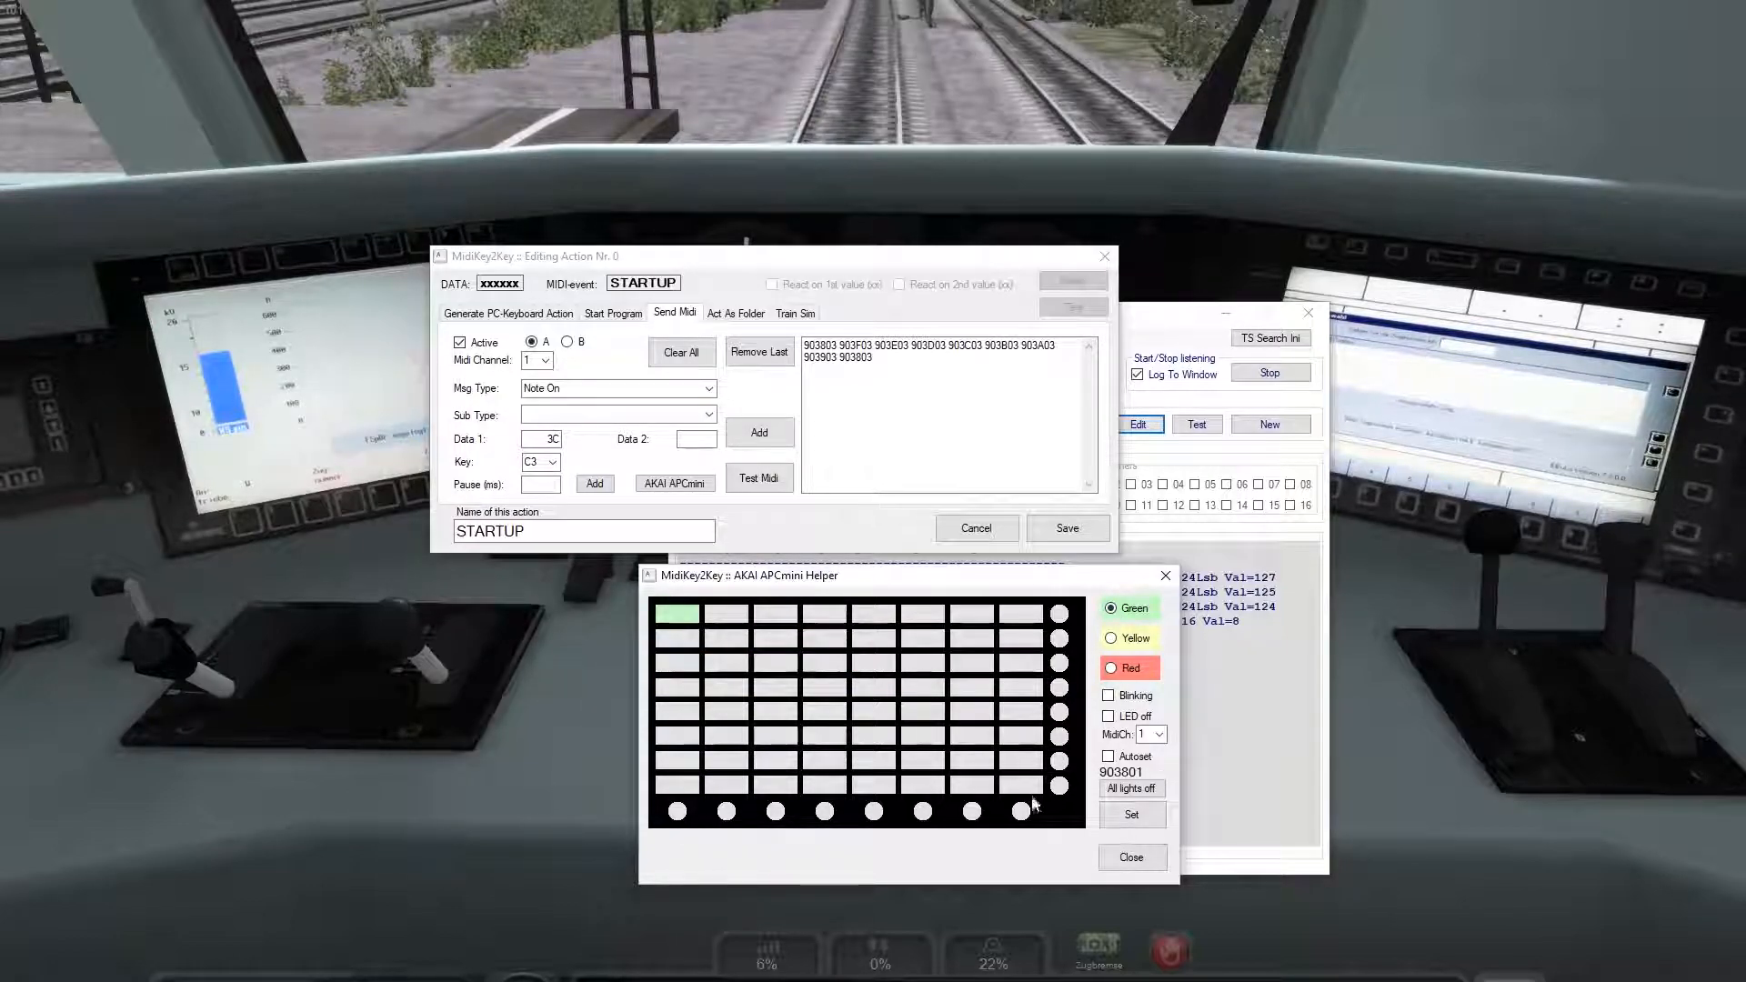
shift+click(1029, 791)
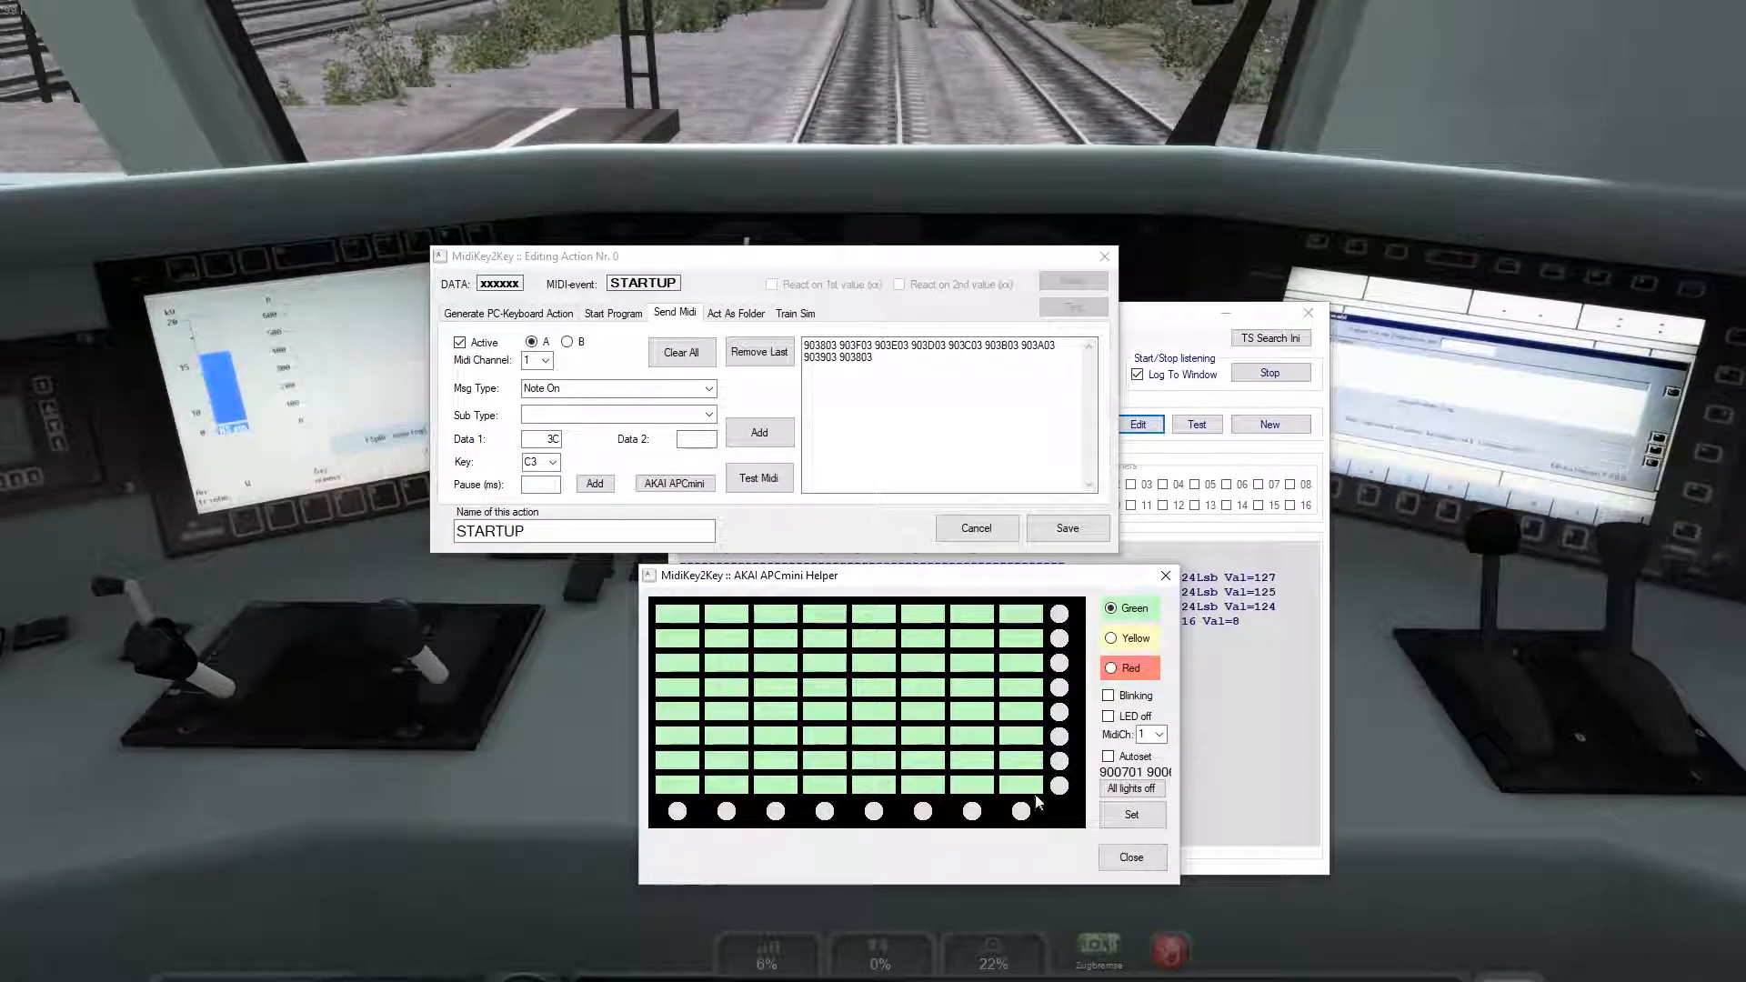
Step: Mark a yellow range from the last pad of the seventh row back to the fourth pad of the fifth row
click(1111, 638)
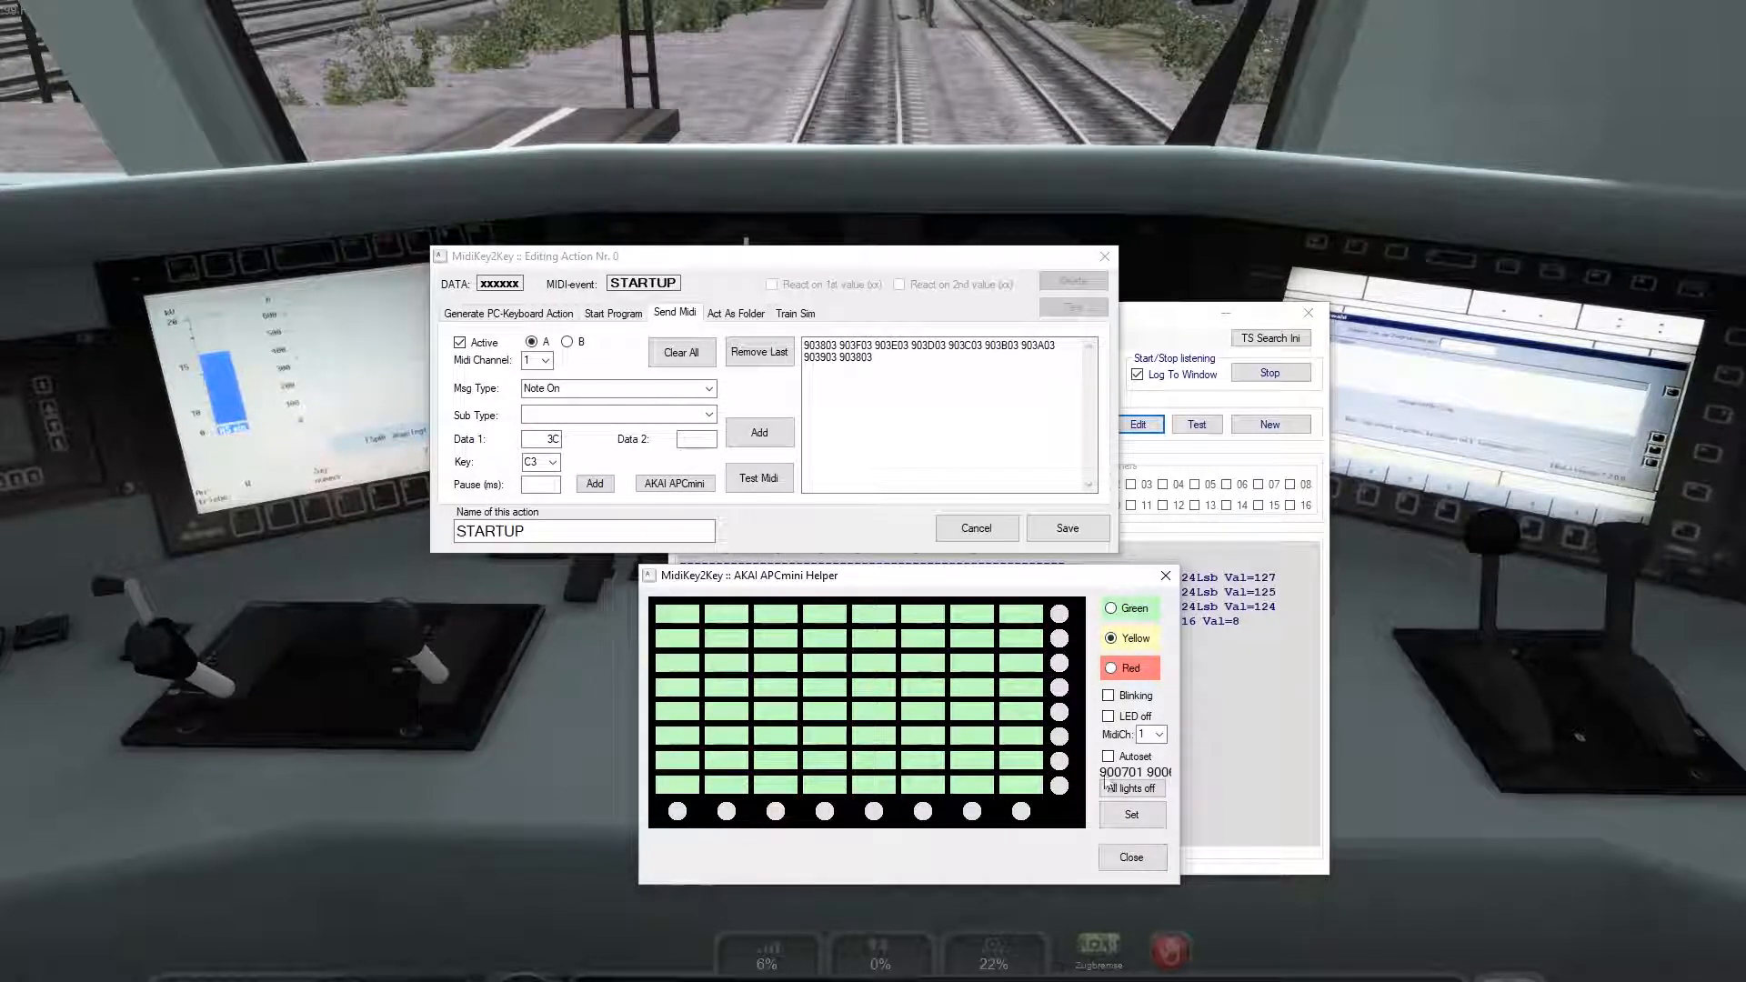
click(1020, 764)
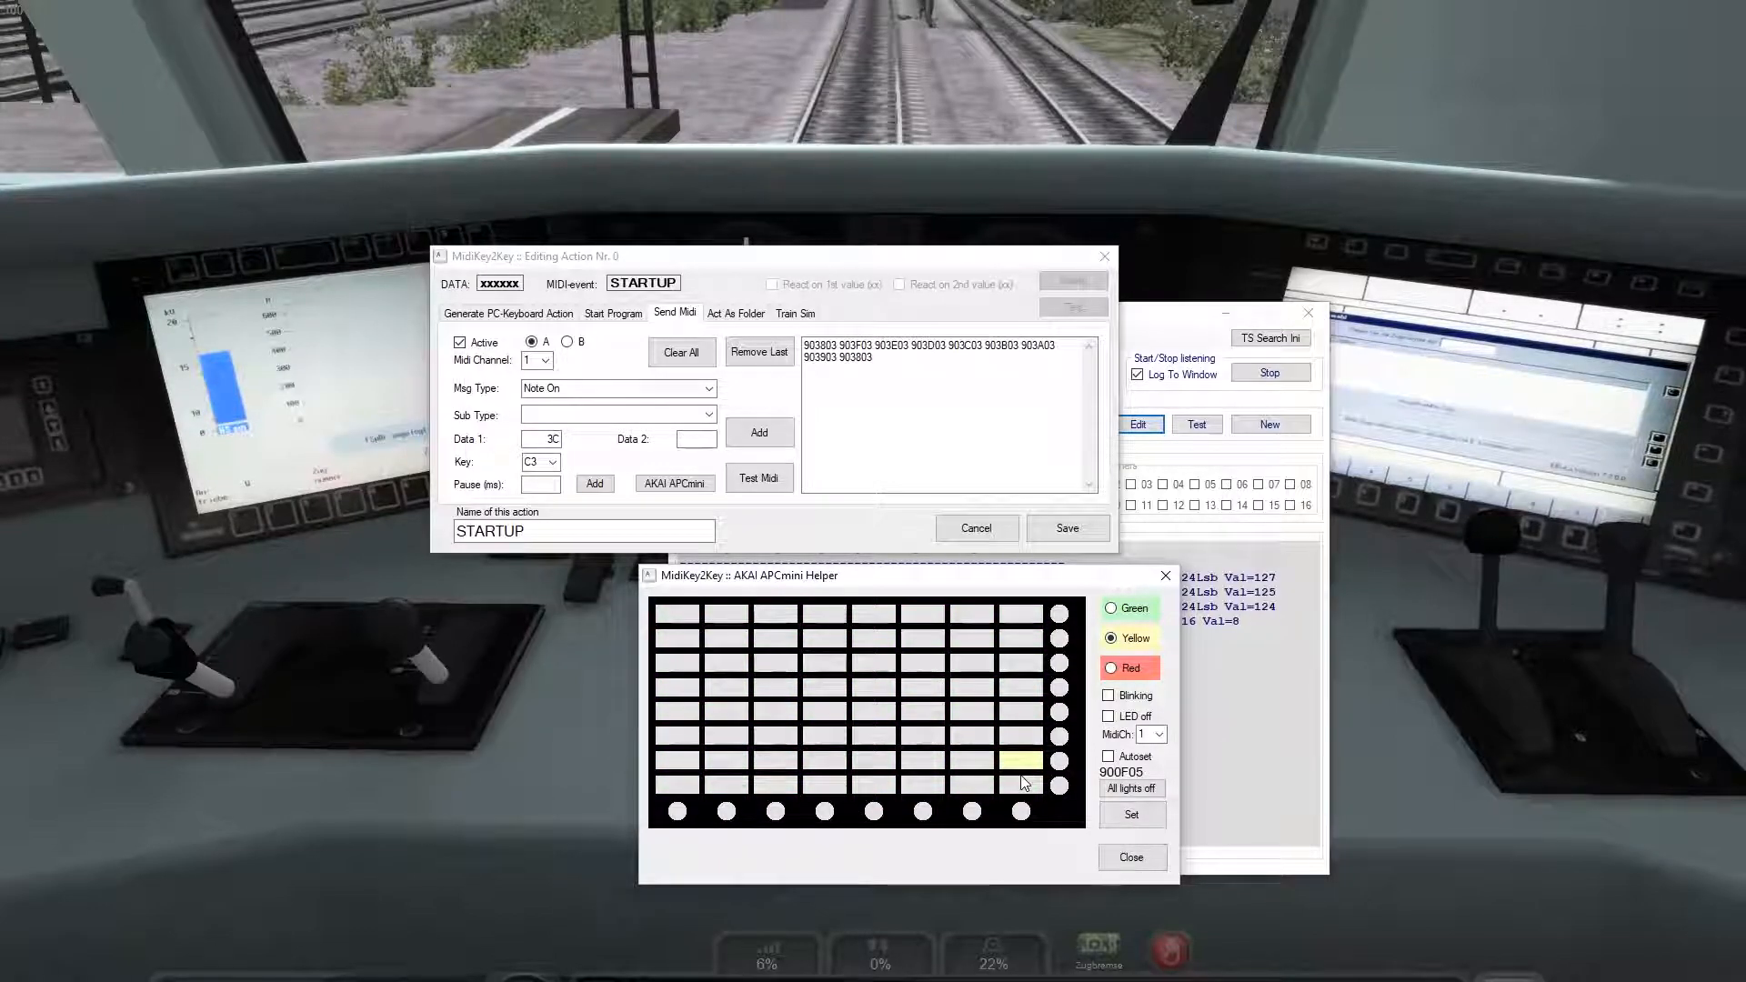
shift+click(818, 715)
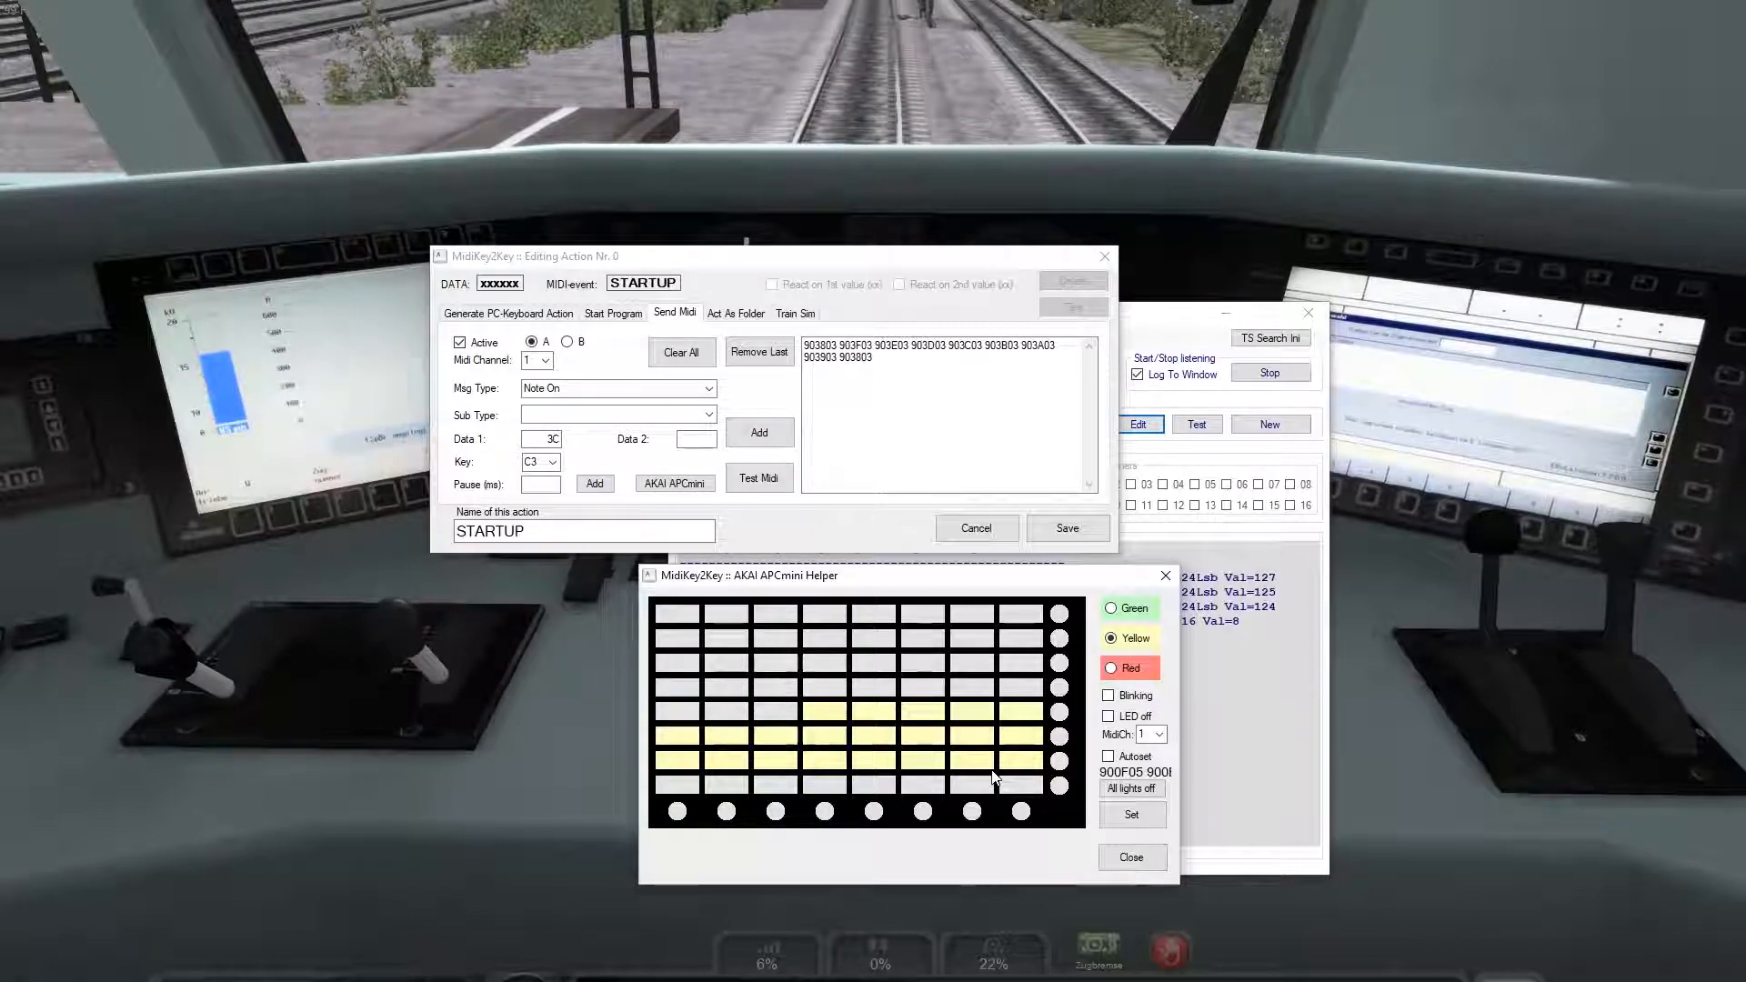
Step: Mark the grid's first and last pads in yellow, and try selecting the round buttons below the grid one after another
click(682, 623)
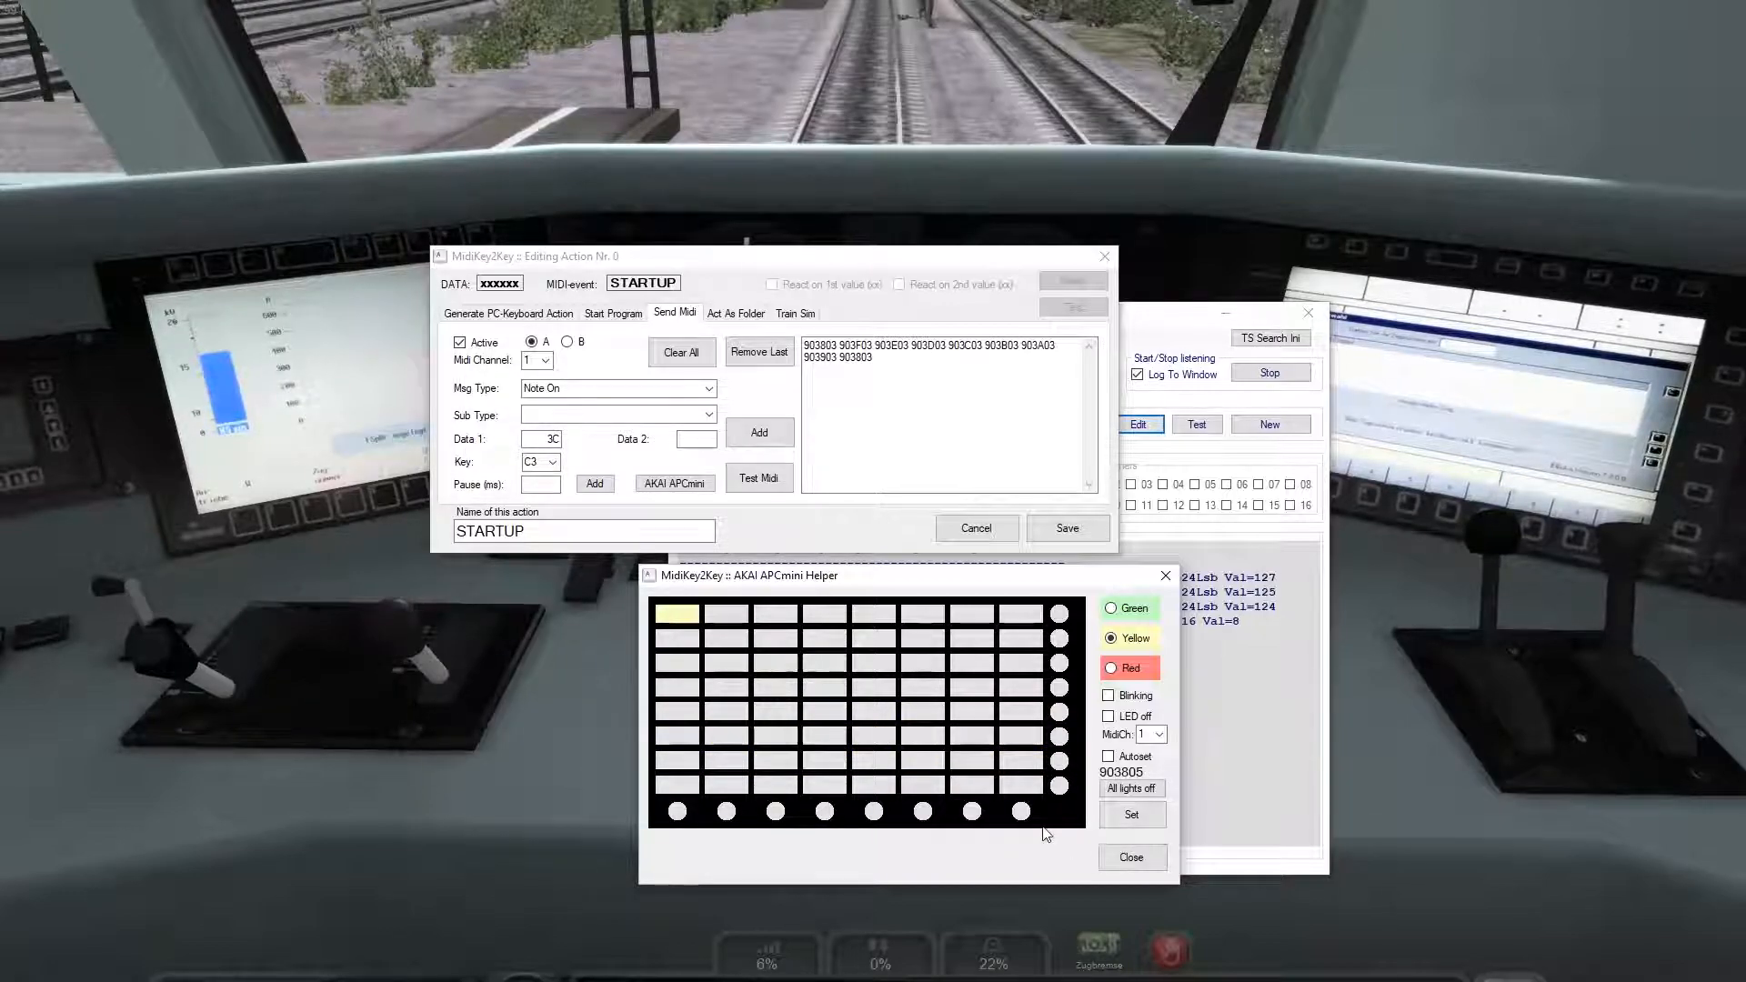
click(1017, 787)
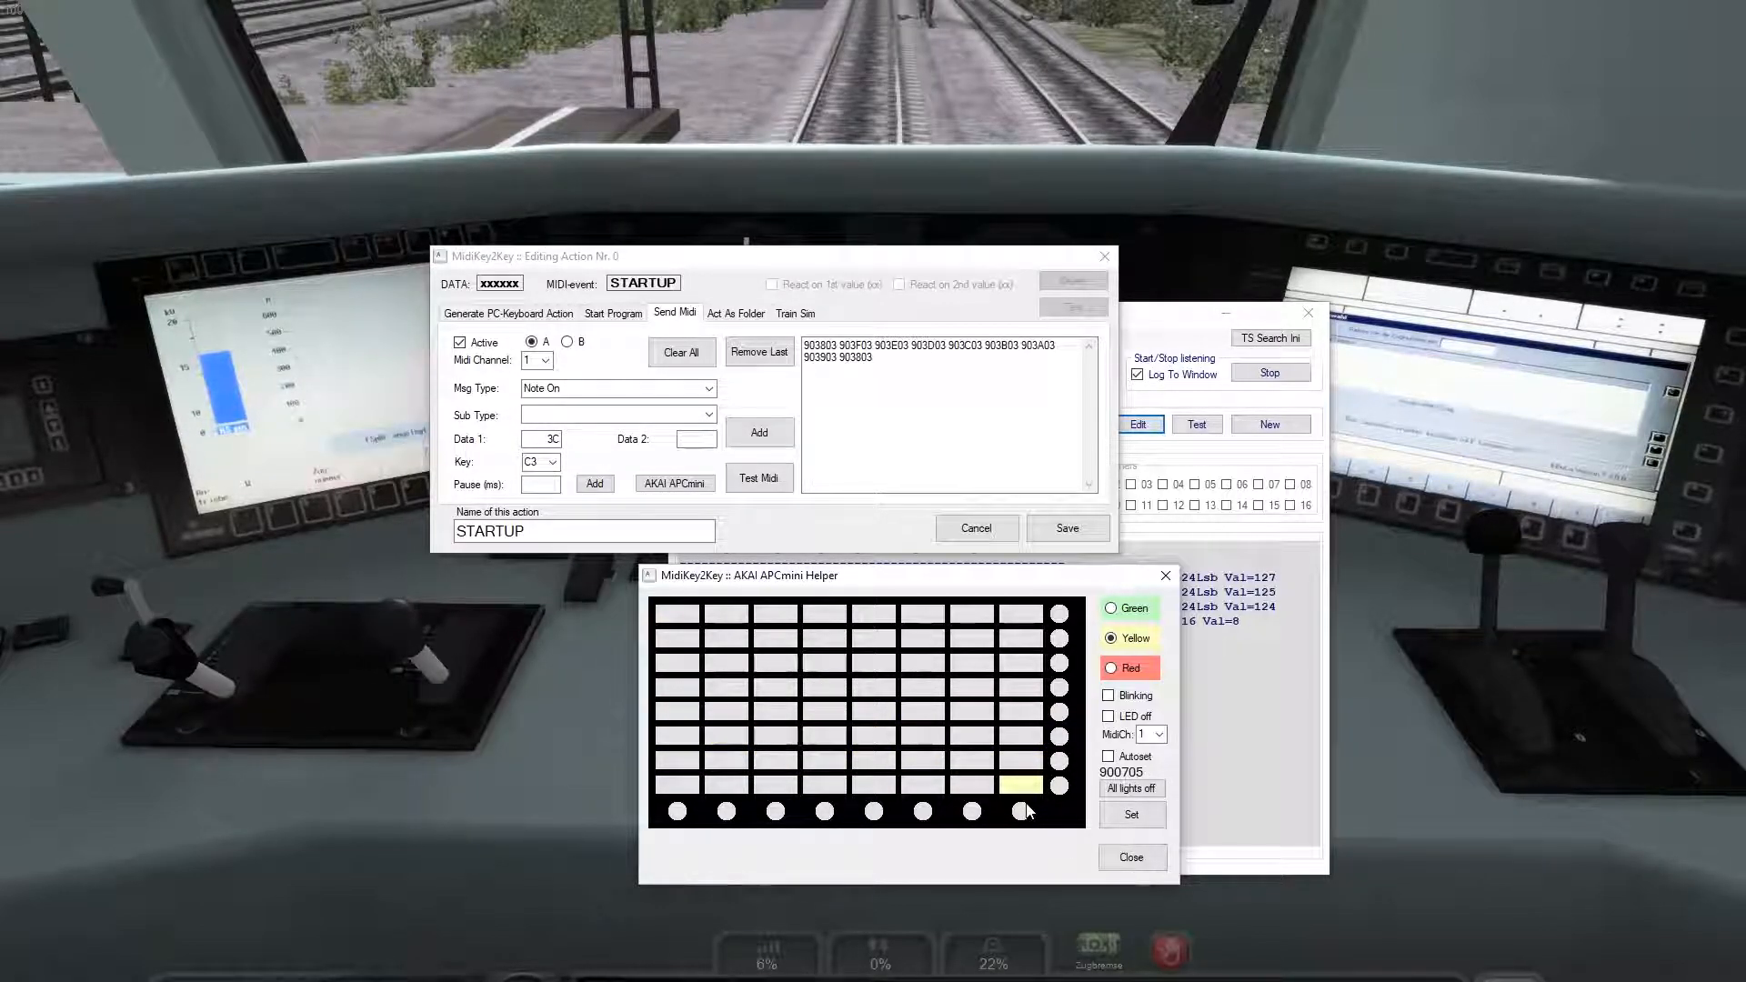
click(678, 812)
click(1018, 814)
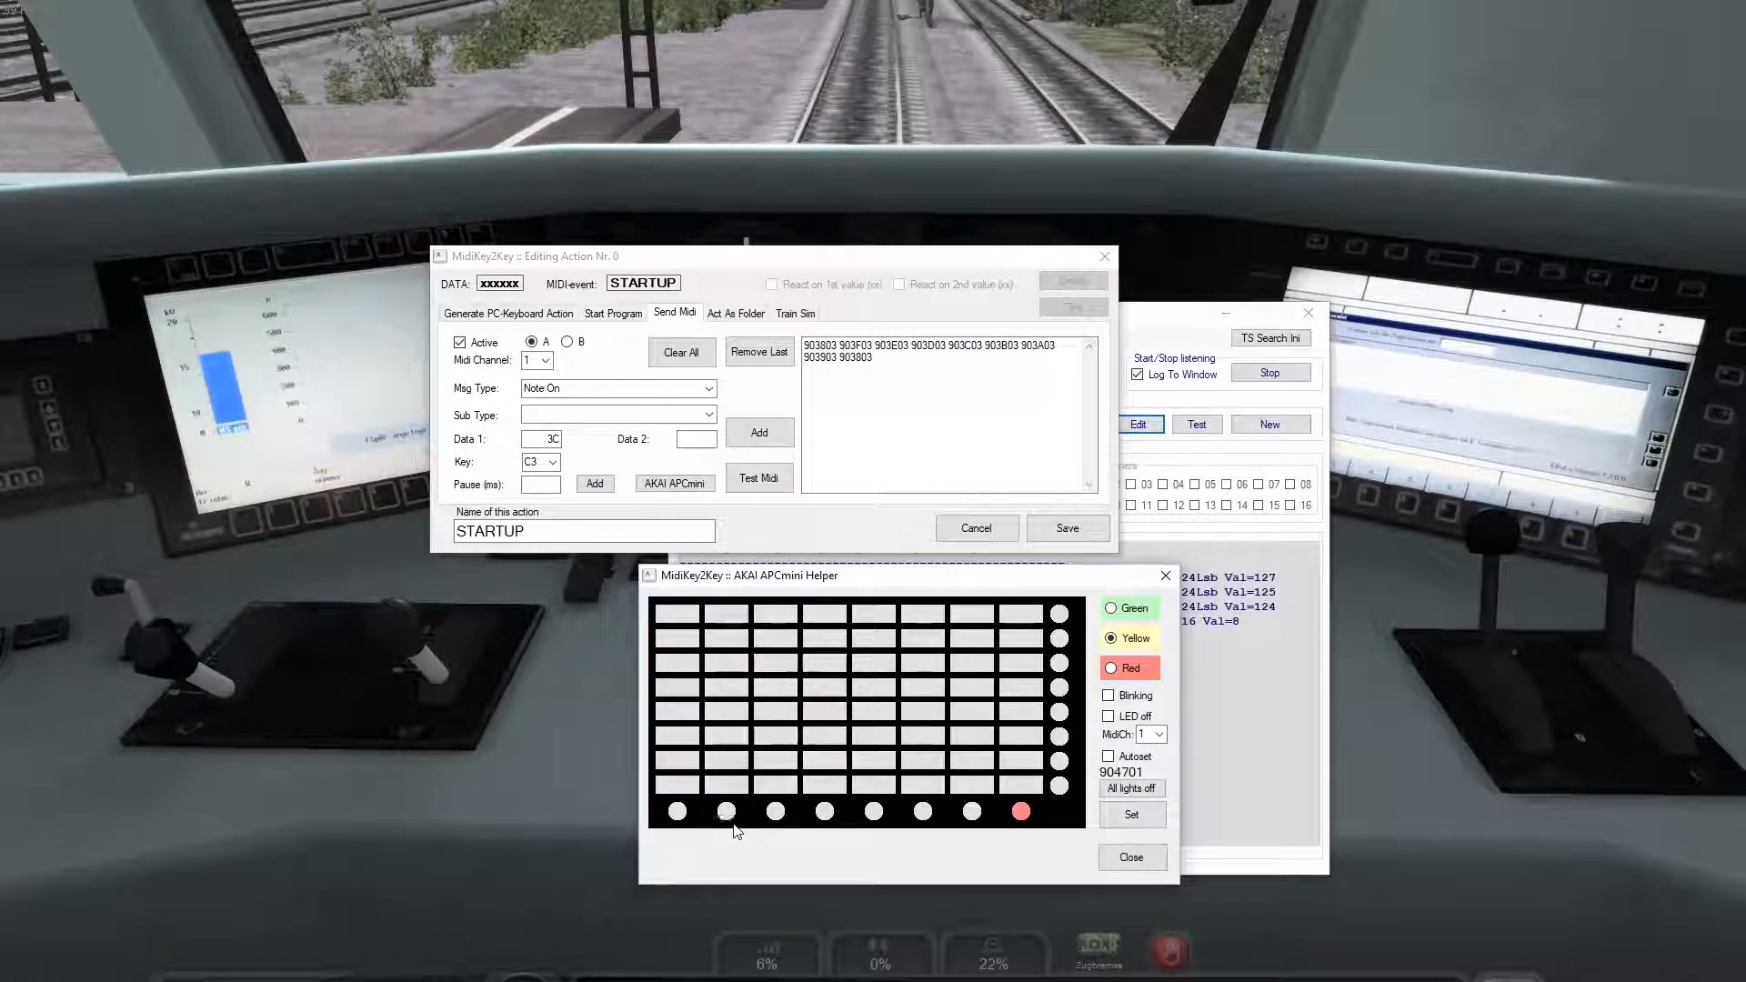
click(677, 813)
click(1021, 812)
click(1058, 785)
click(677, 811)
click(727, 811)
click(775, 811)
click(825, 811)
click(874, 811)
click(924, 811)
click(973, 812)
click(1021, 812)
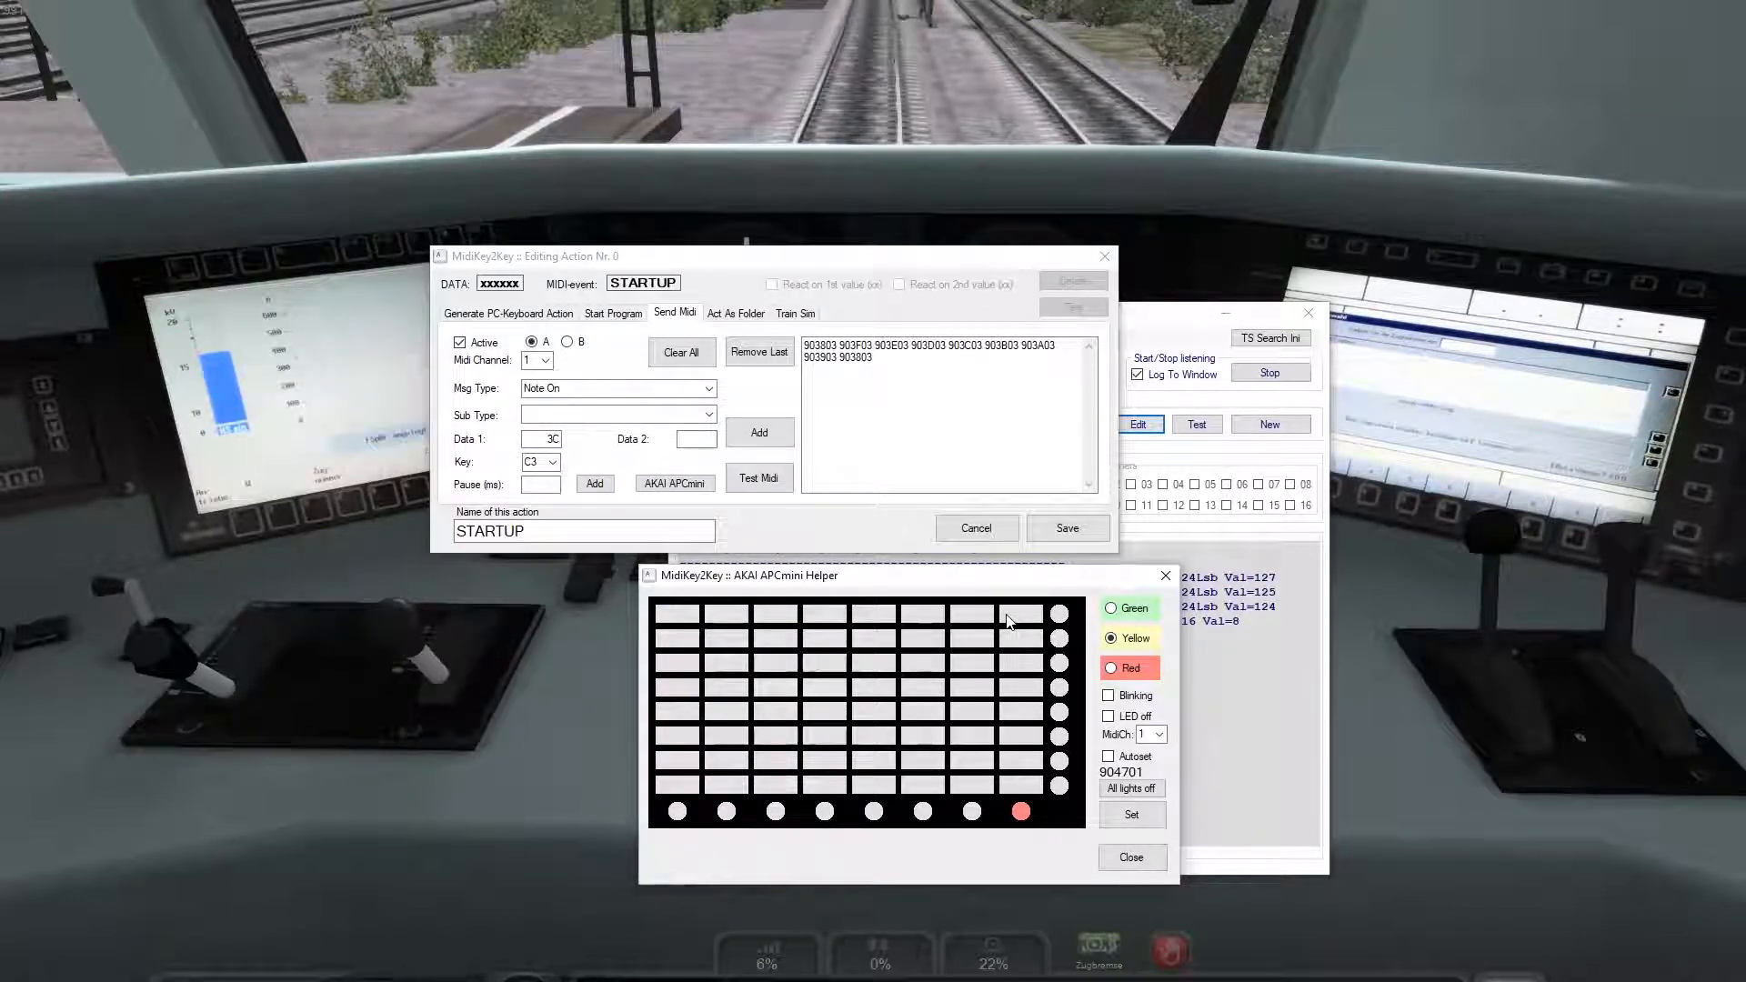
Step: Replace the STARTUP commands with LED-off commands for the entire pad grid, selected as one range
click(1109, 716)
click(676, 614)
click(1023, 797)
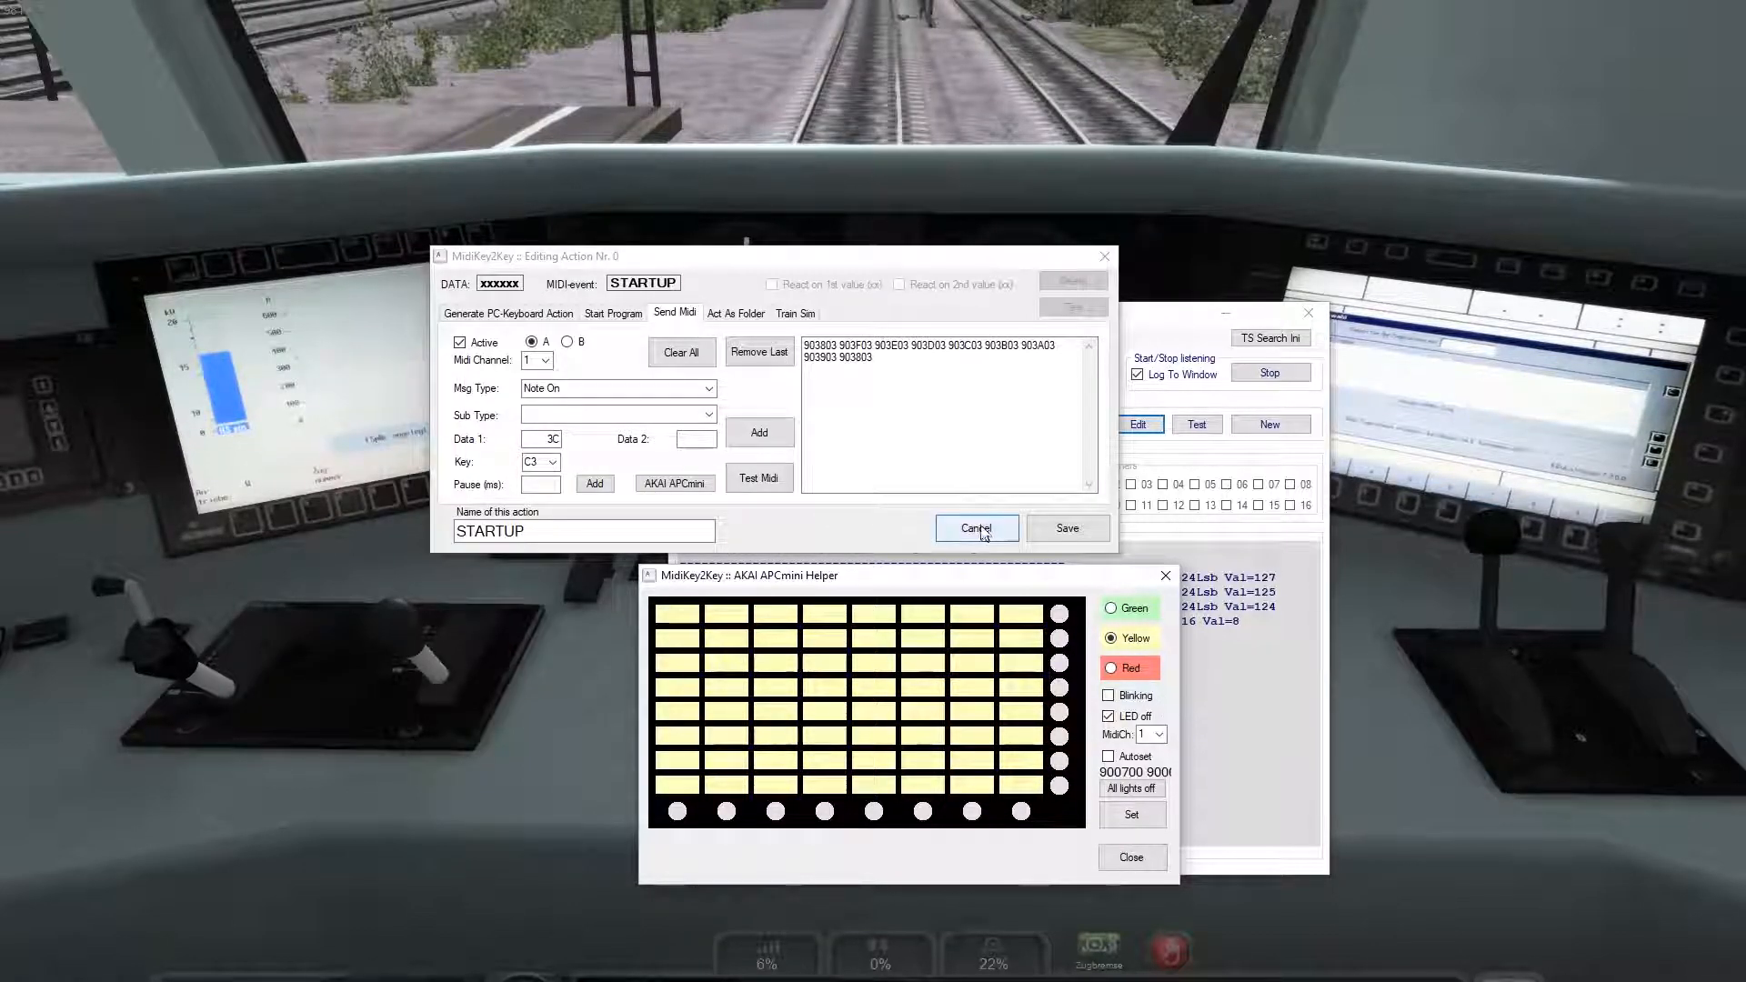
click(681, 352)
click(661, 855)
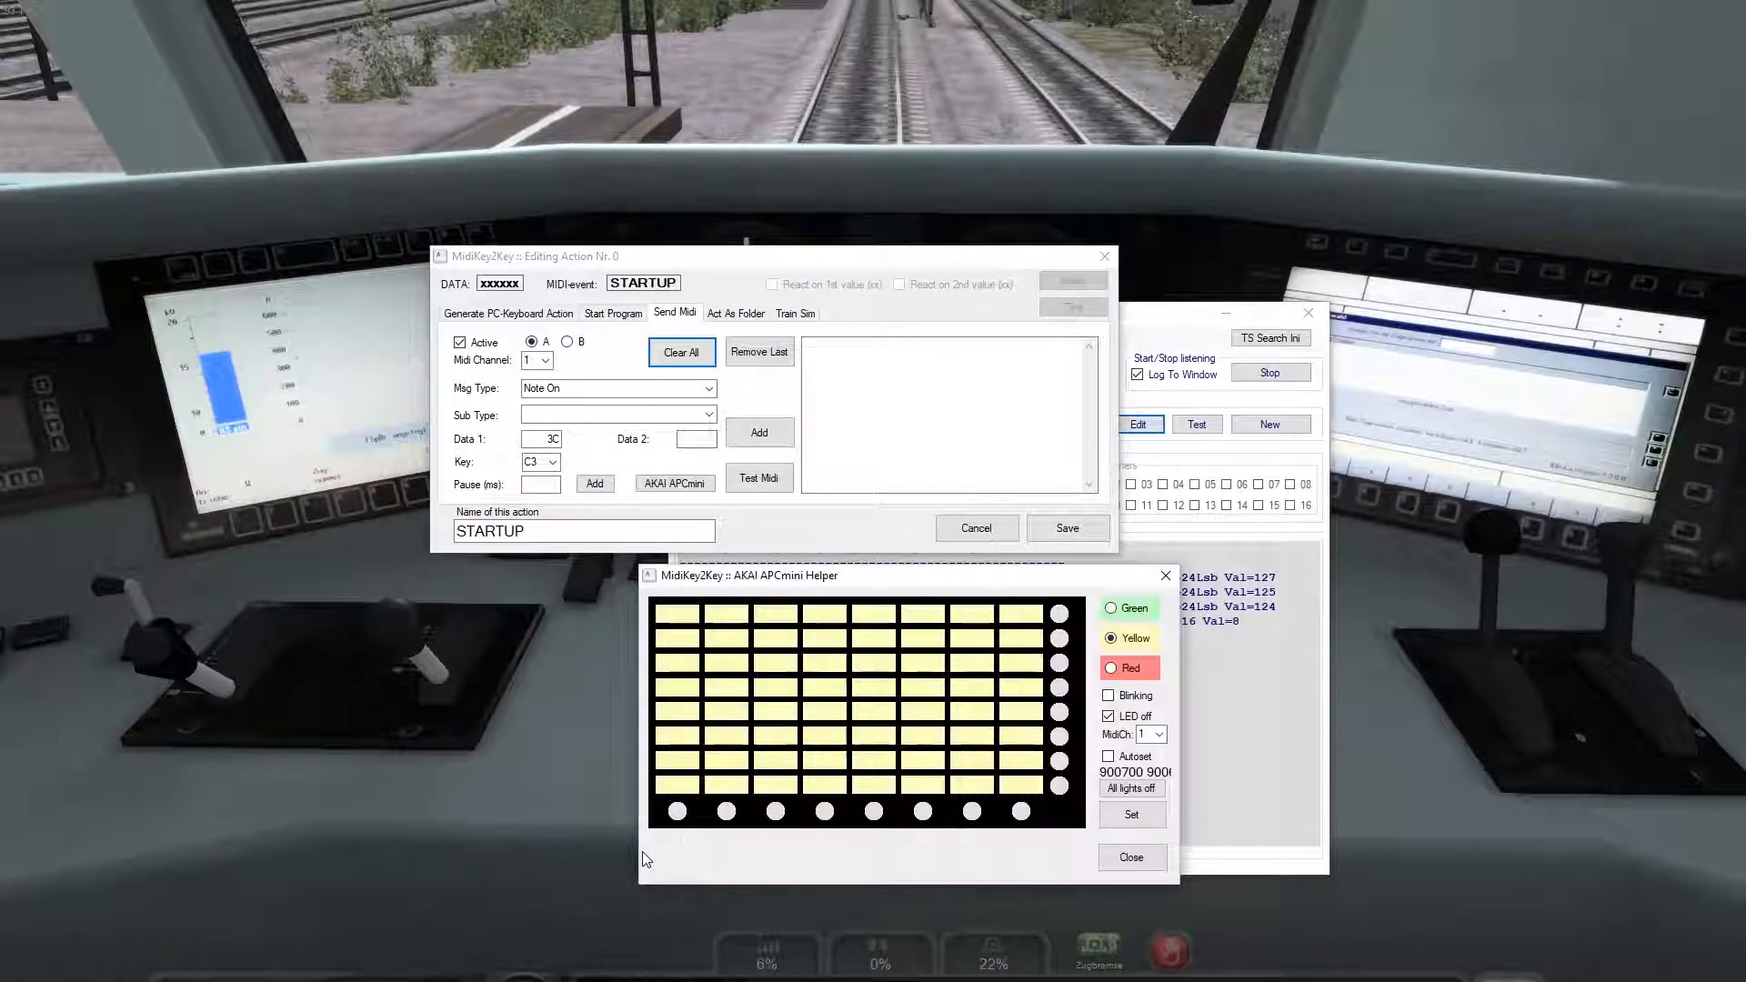
click(1129, 820)
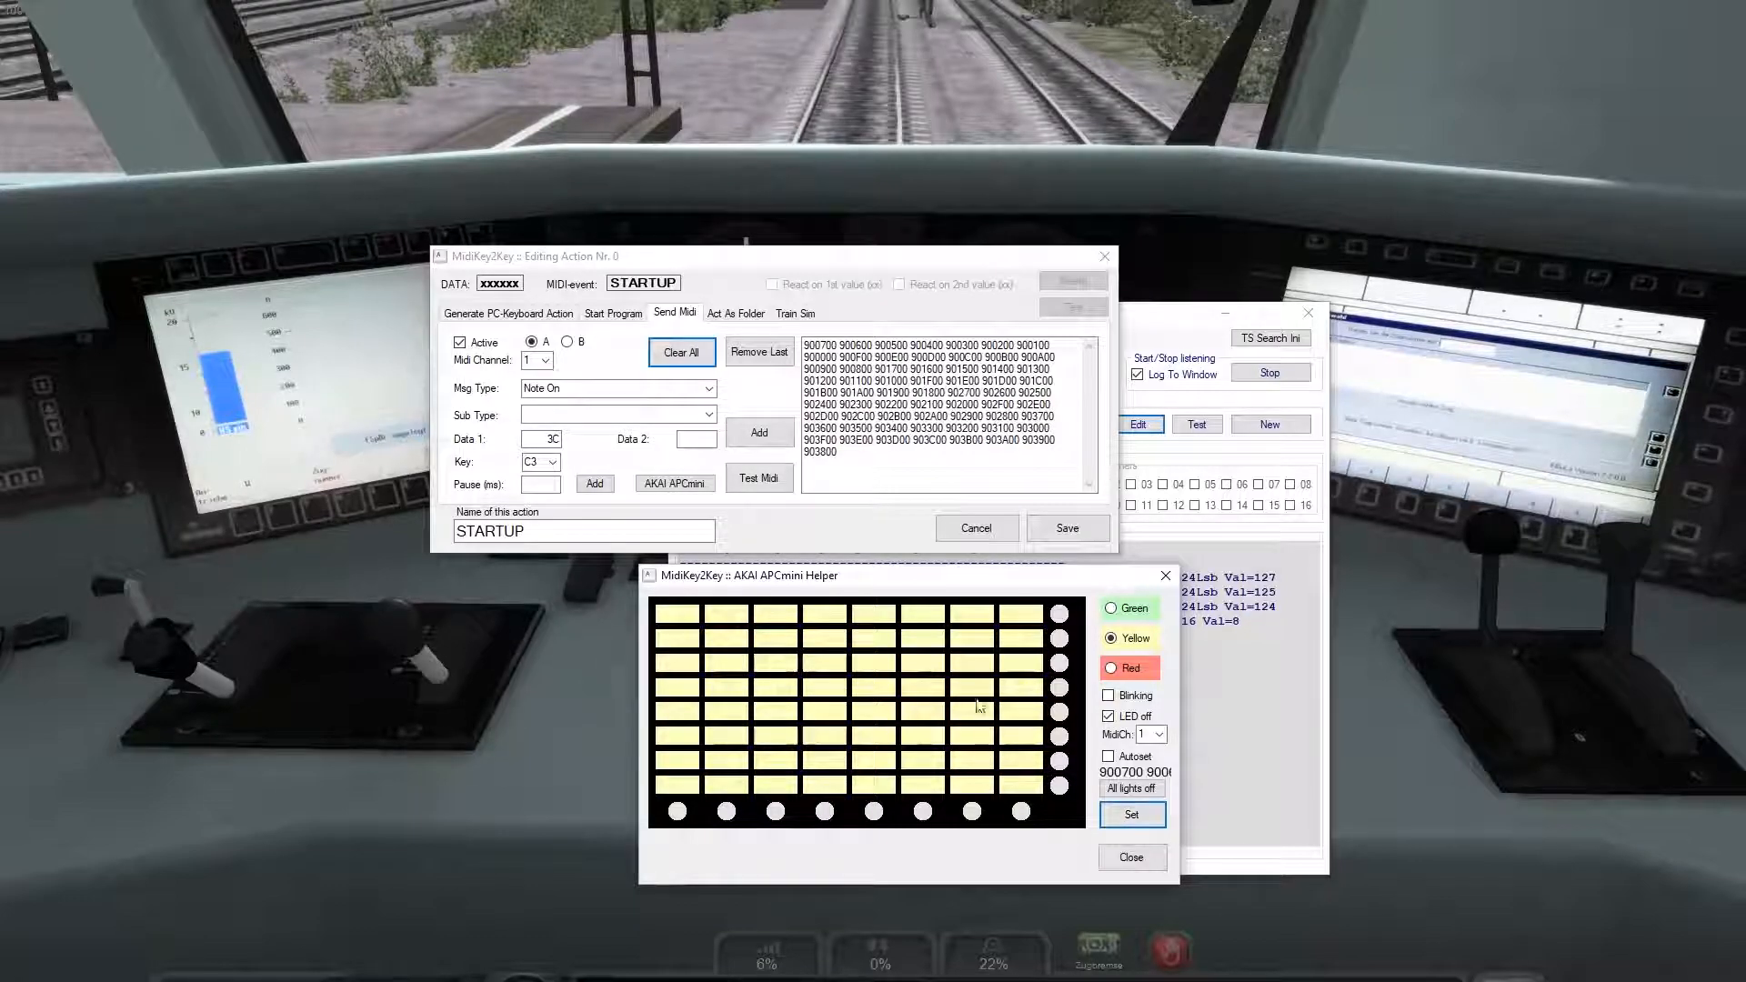
Step: Enable Autoset and add LED-off commands for all eight round buttons in the column beside the pad grid
click(1059, 617)
click(1109, 758)
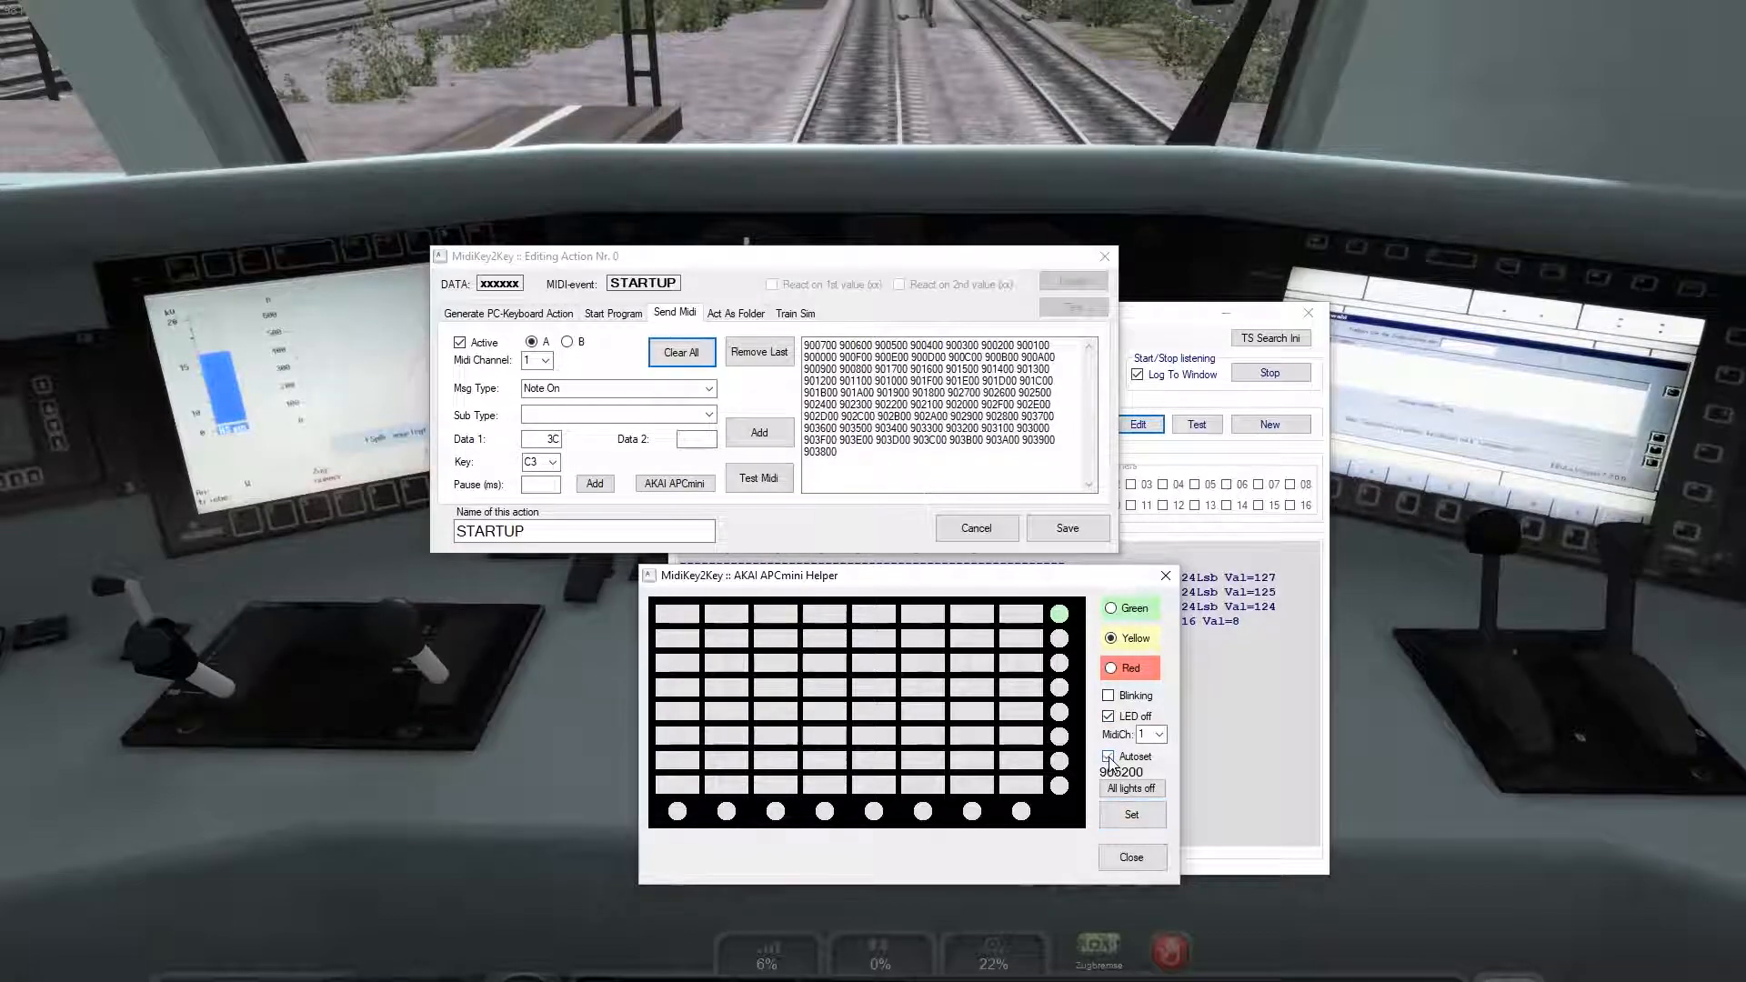
click(1059, 618)
click(1060, 640)
click(1060, 663)
click(1059, 688)
click(1060, 712)
click(1060, 736)
click(1060, 761)
click(1060, 785)
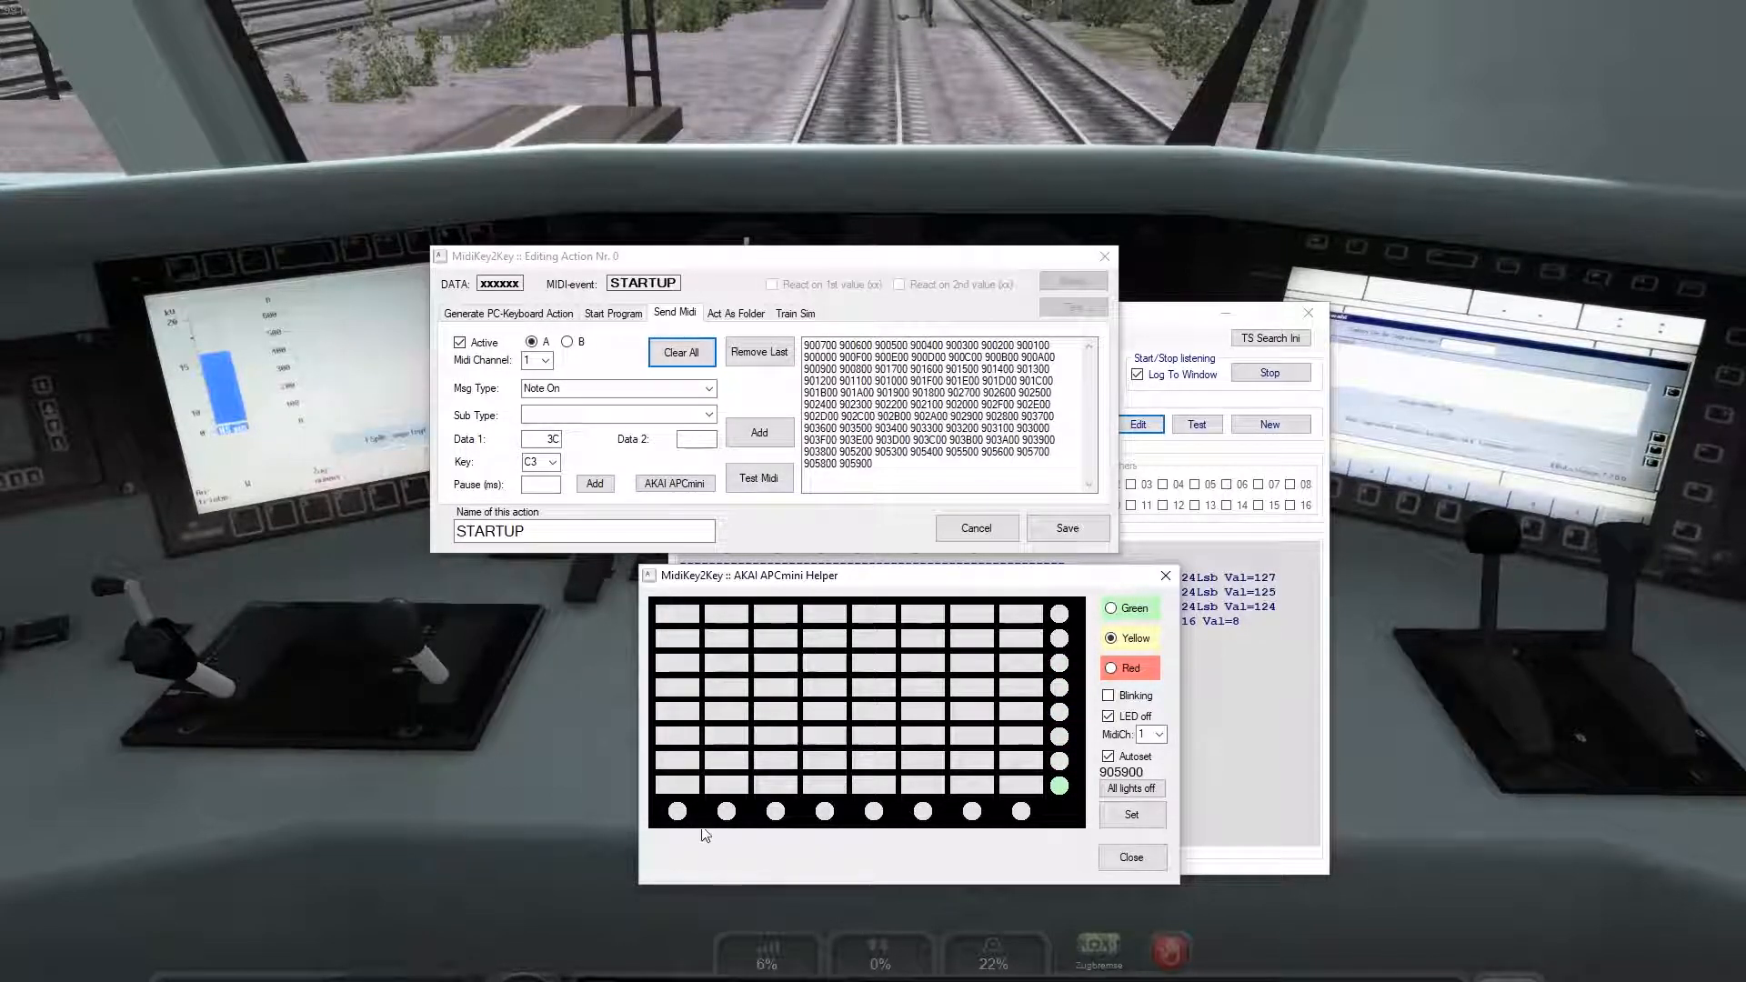
Step: Add LED-off commands for all eight round buttons below the pad grid and save the STARTUP action
click(678, 811)
click(726, 811)
click(775, 812)
click(825, 811)
click(874, 811)
click(924, 811)
click(973, 811)
click(1021, 811)
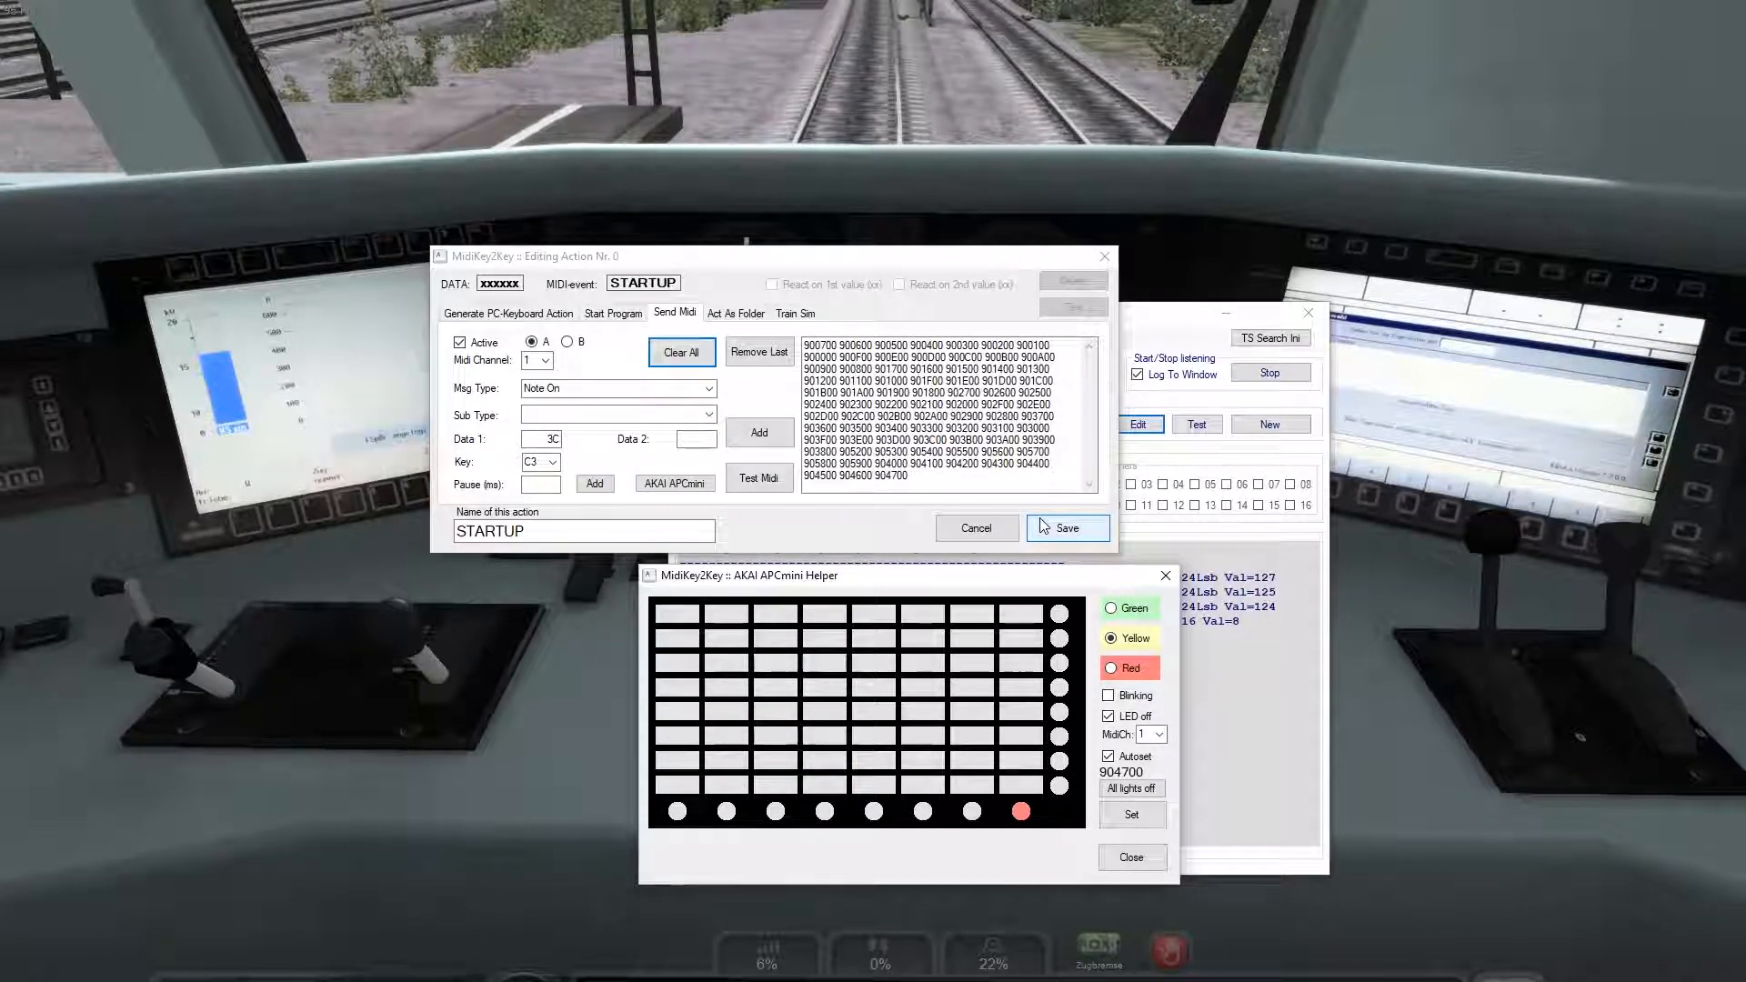
click(1066, 532)
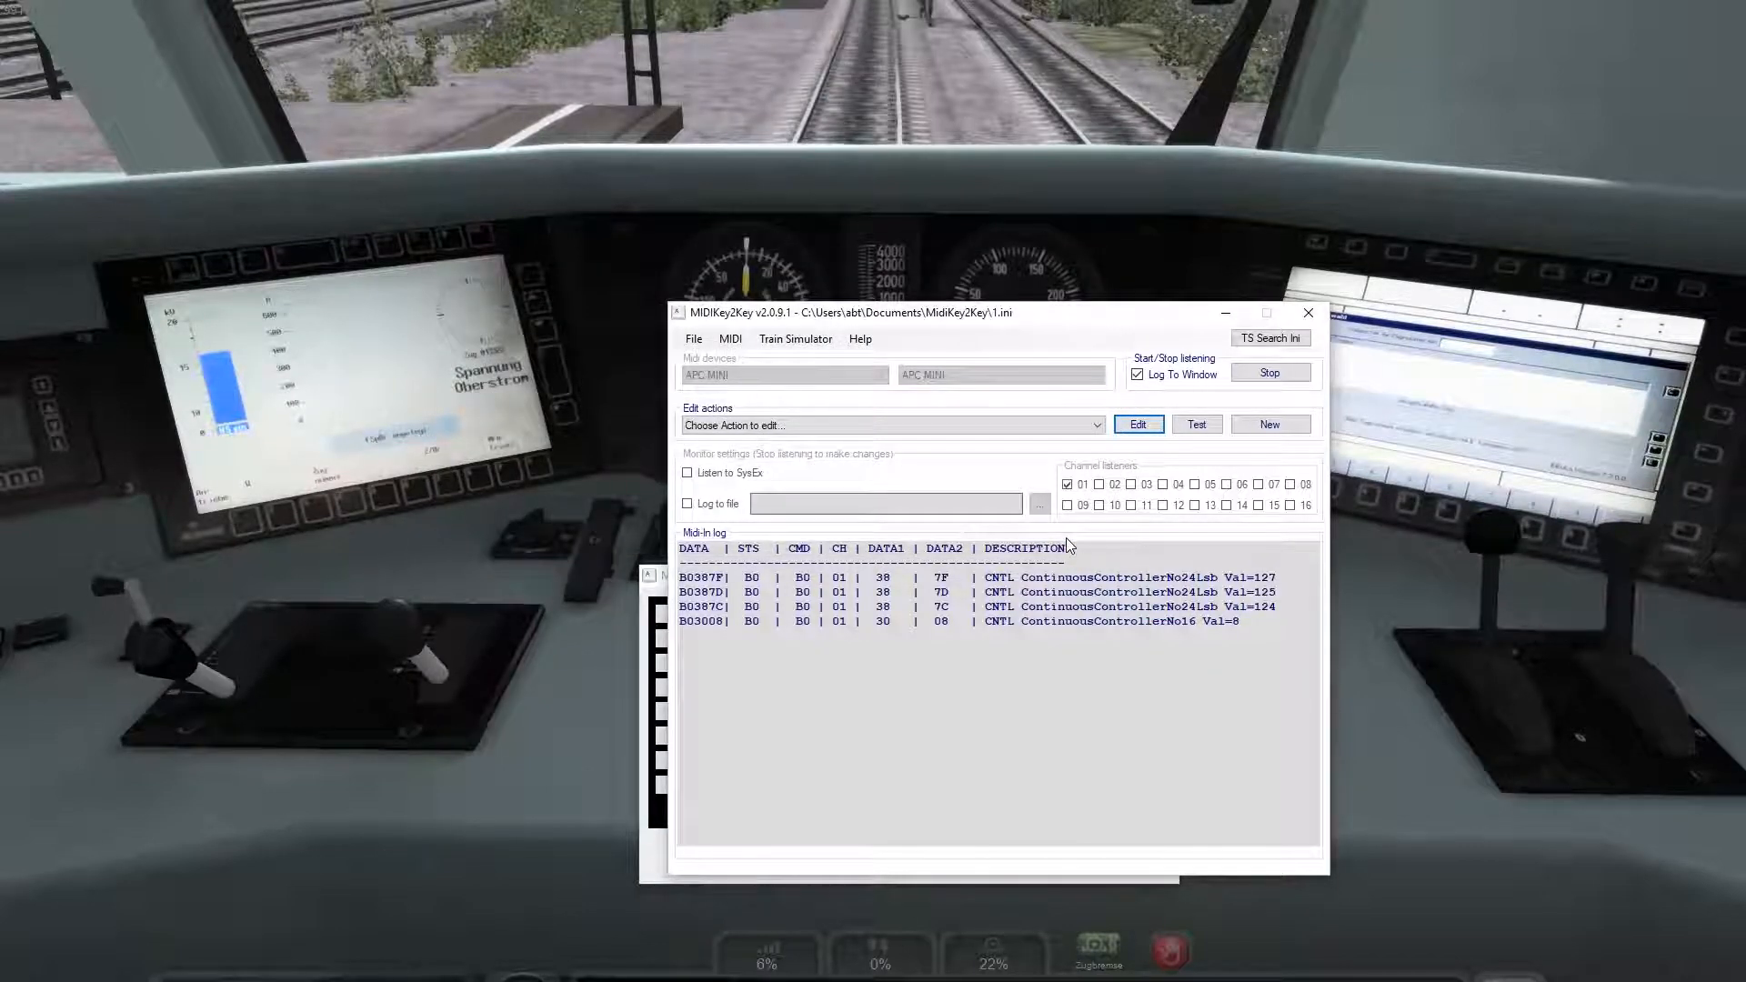
Step: Close the APCmini helper, restart MIDIKey2Key, and place its window over the simulator's cab view
double_click(650, 573)
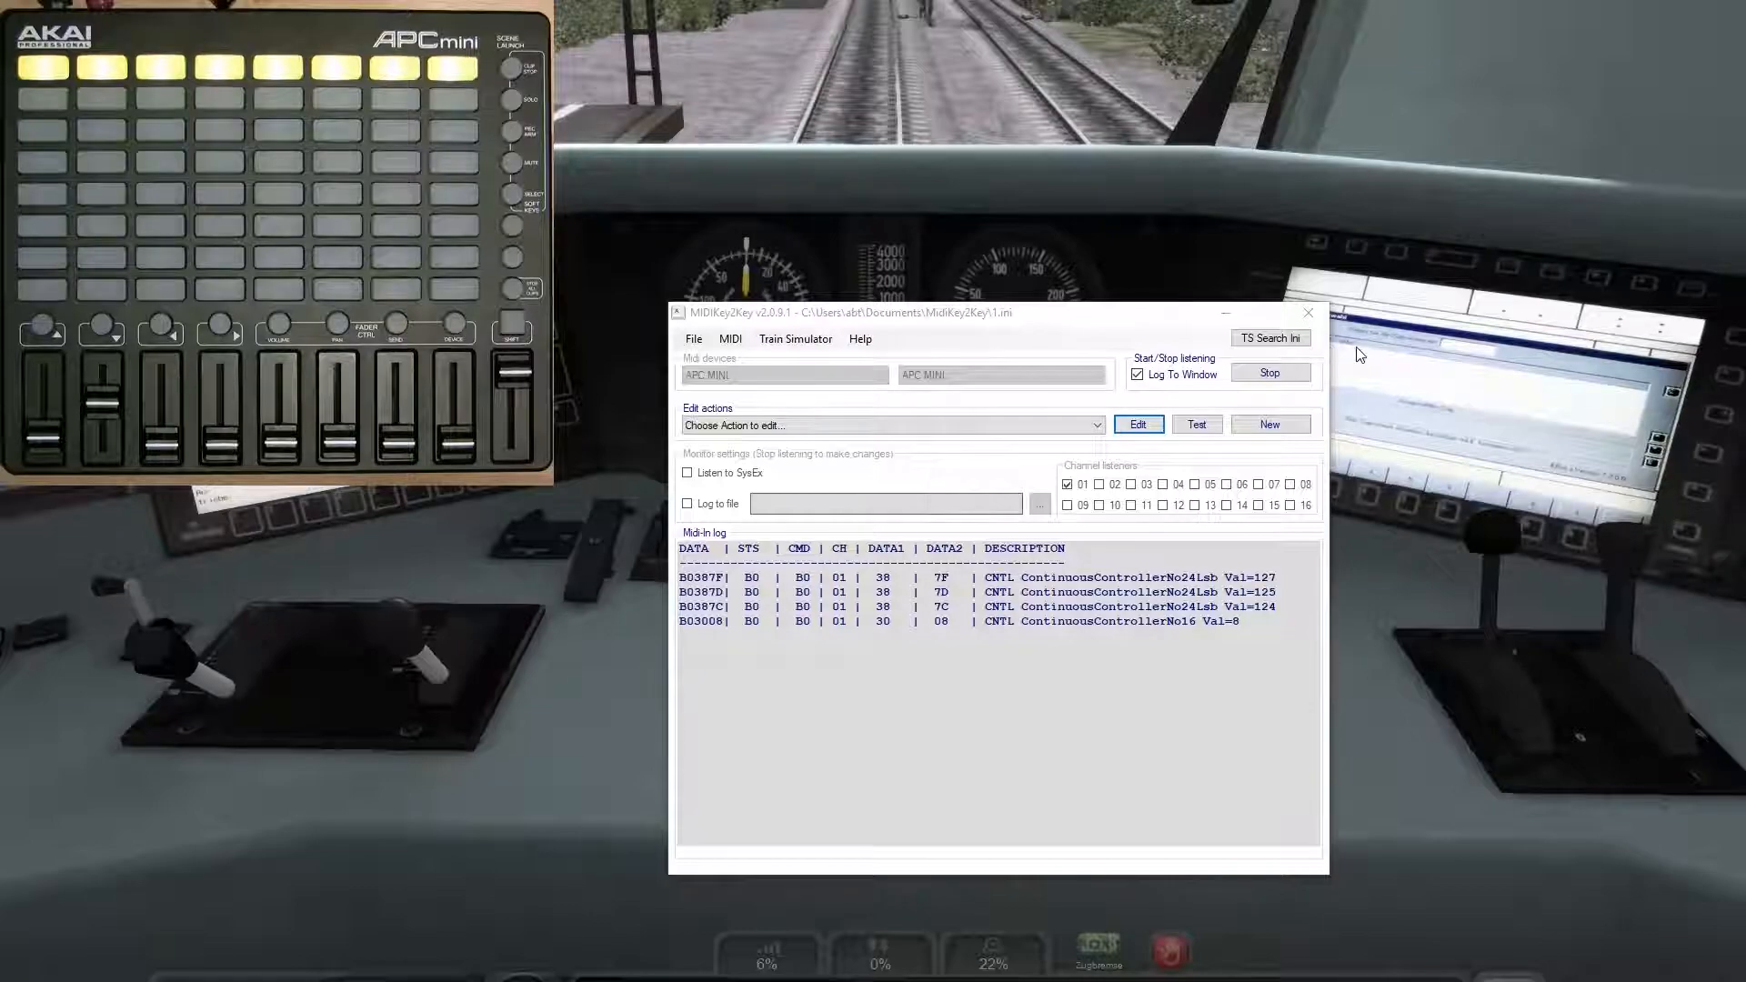
click(1308, 315)
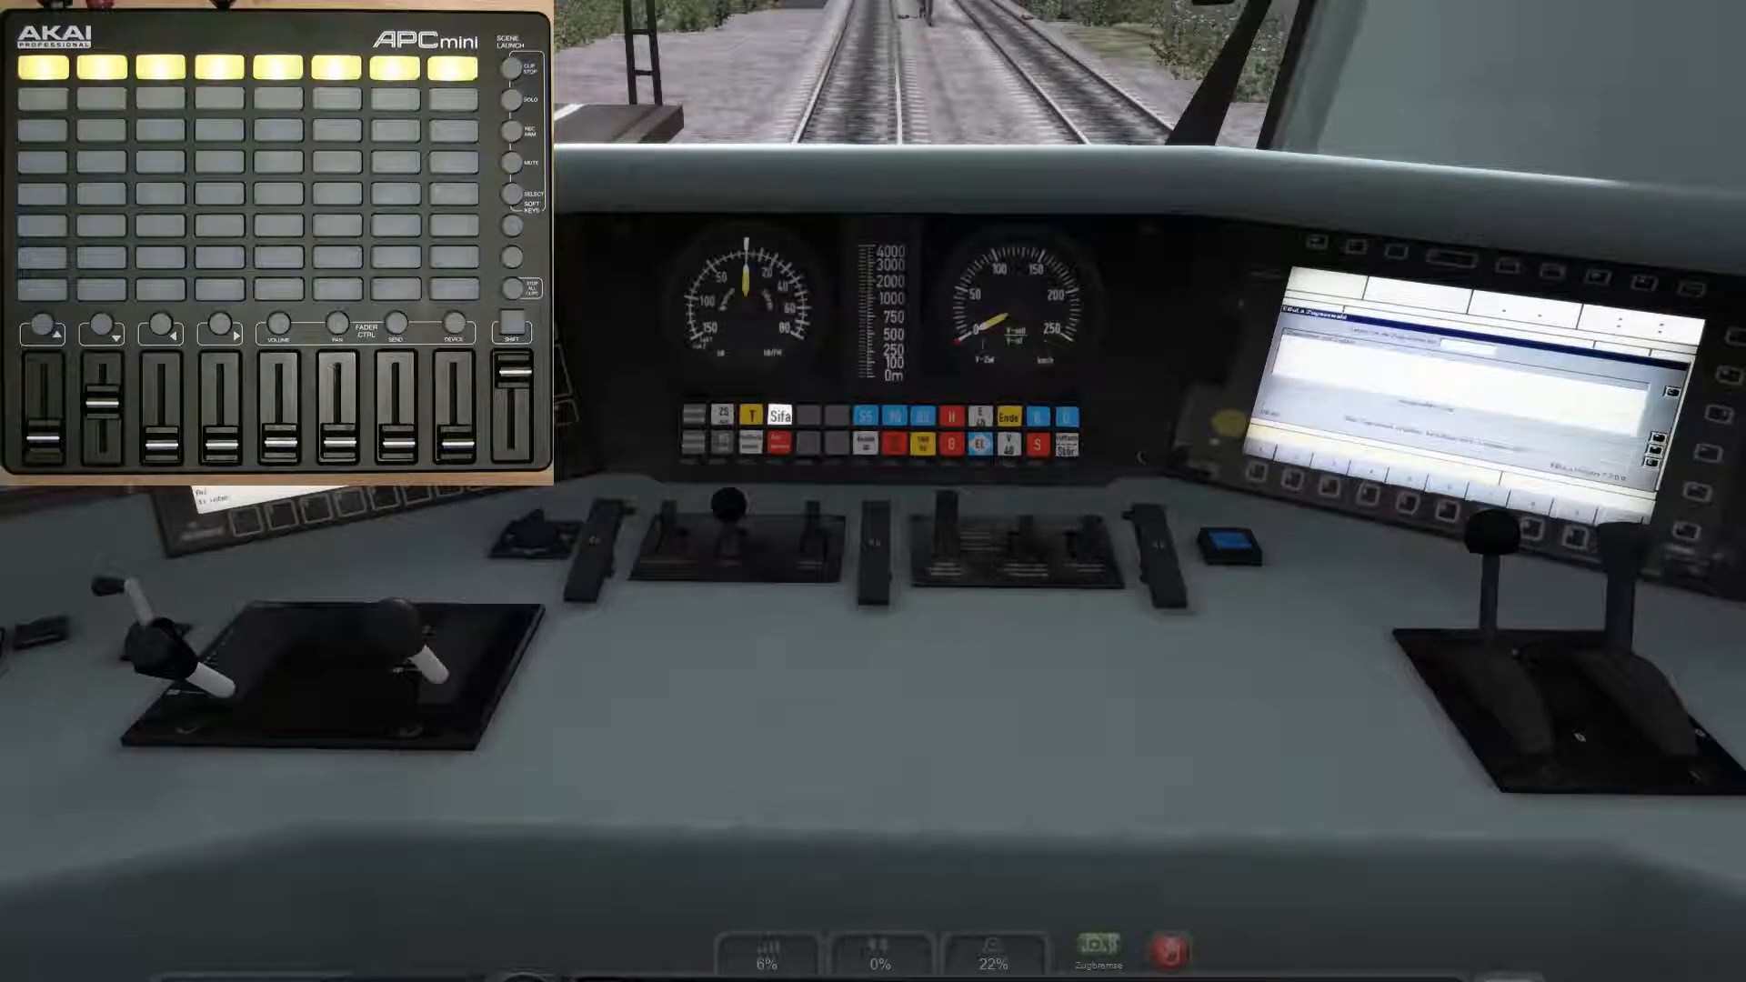
drag(1745, 331, 1066, 250)
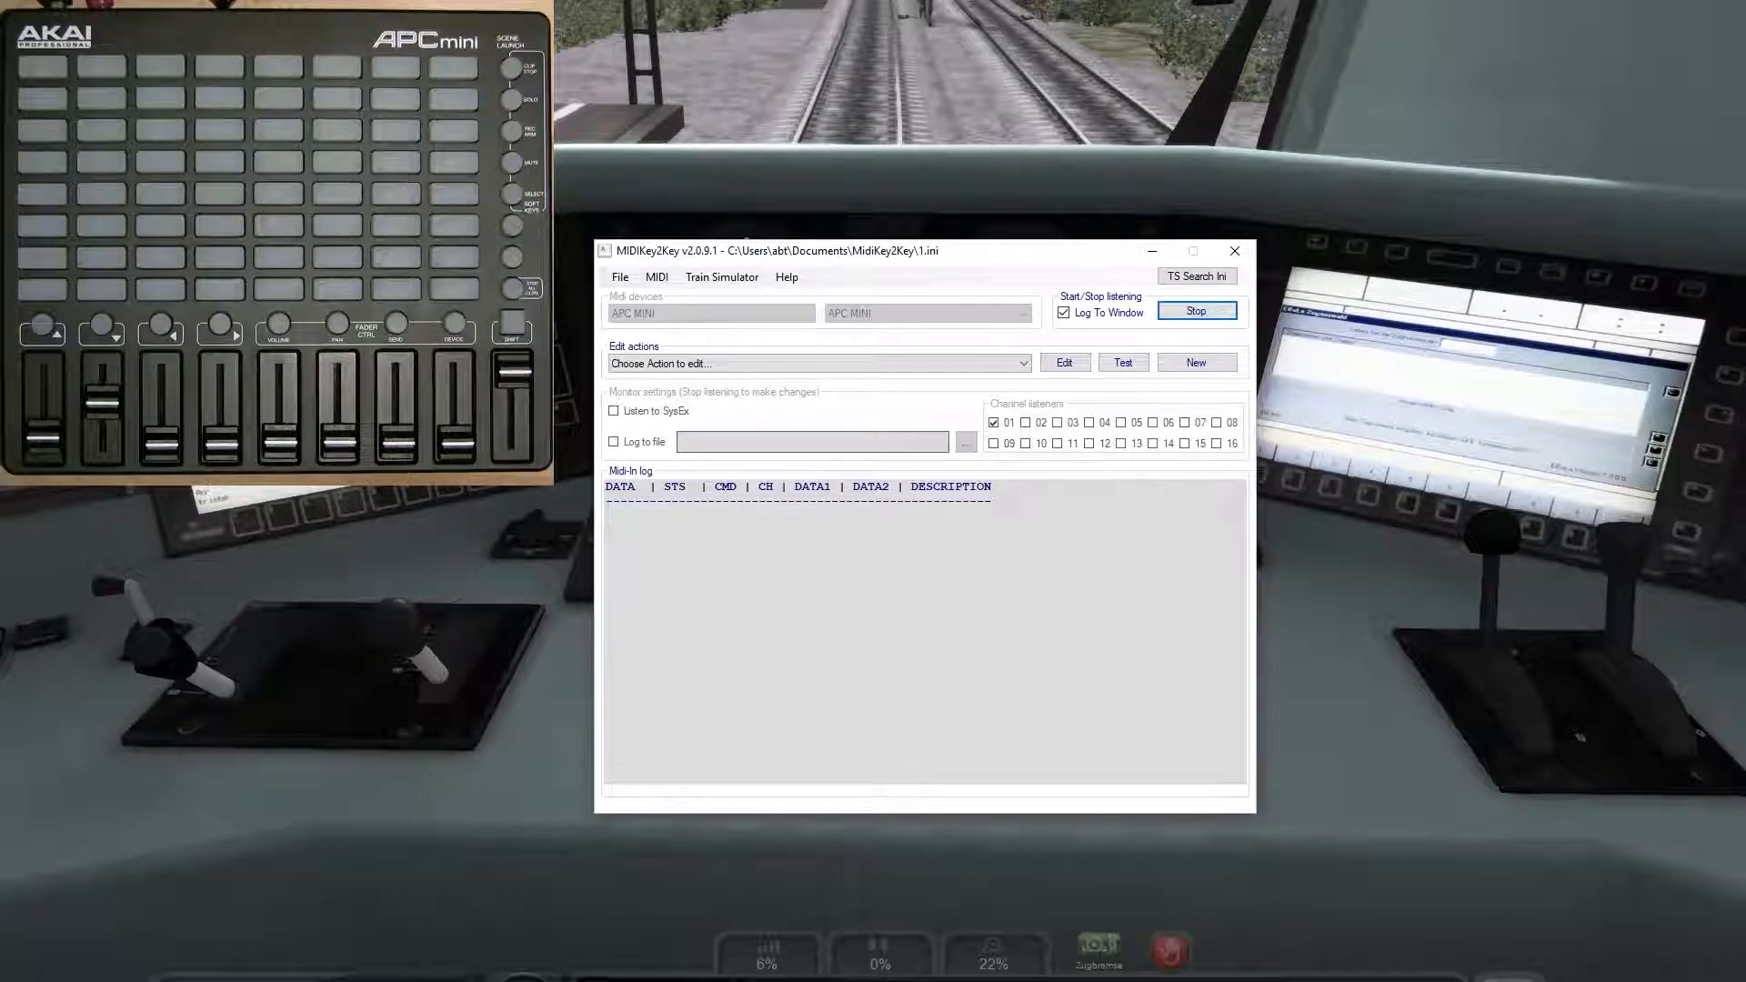
Step: Open the STARTUP action for editing and clear its whole list of MIDI send commands
click(914, 363)
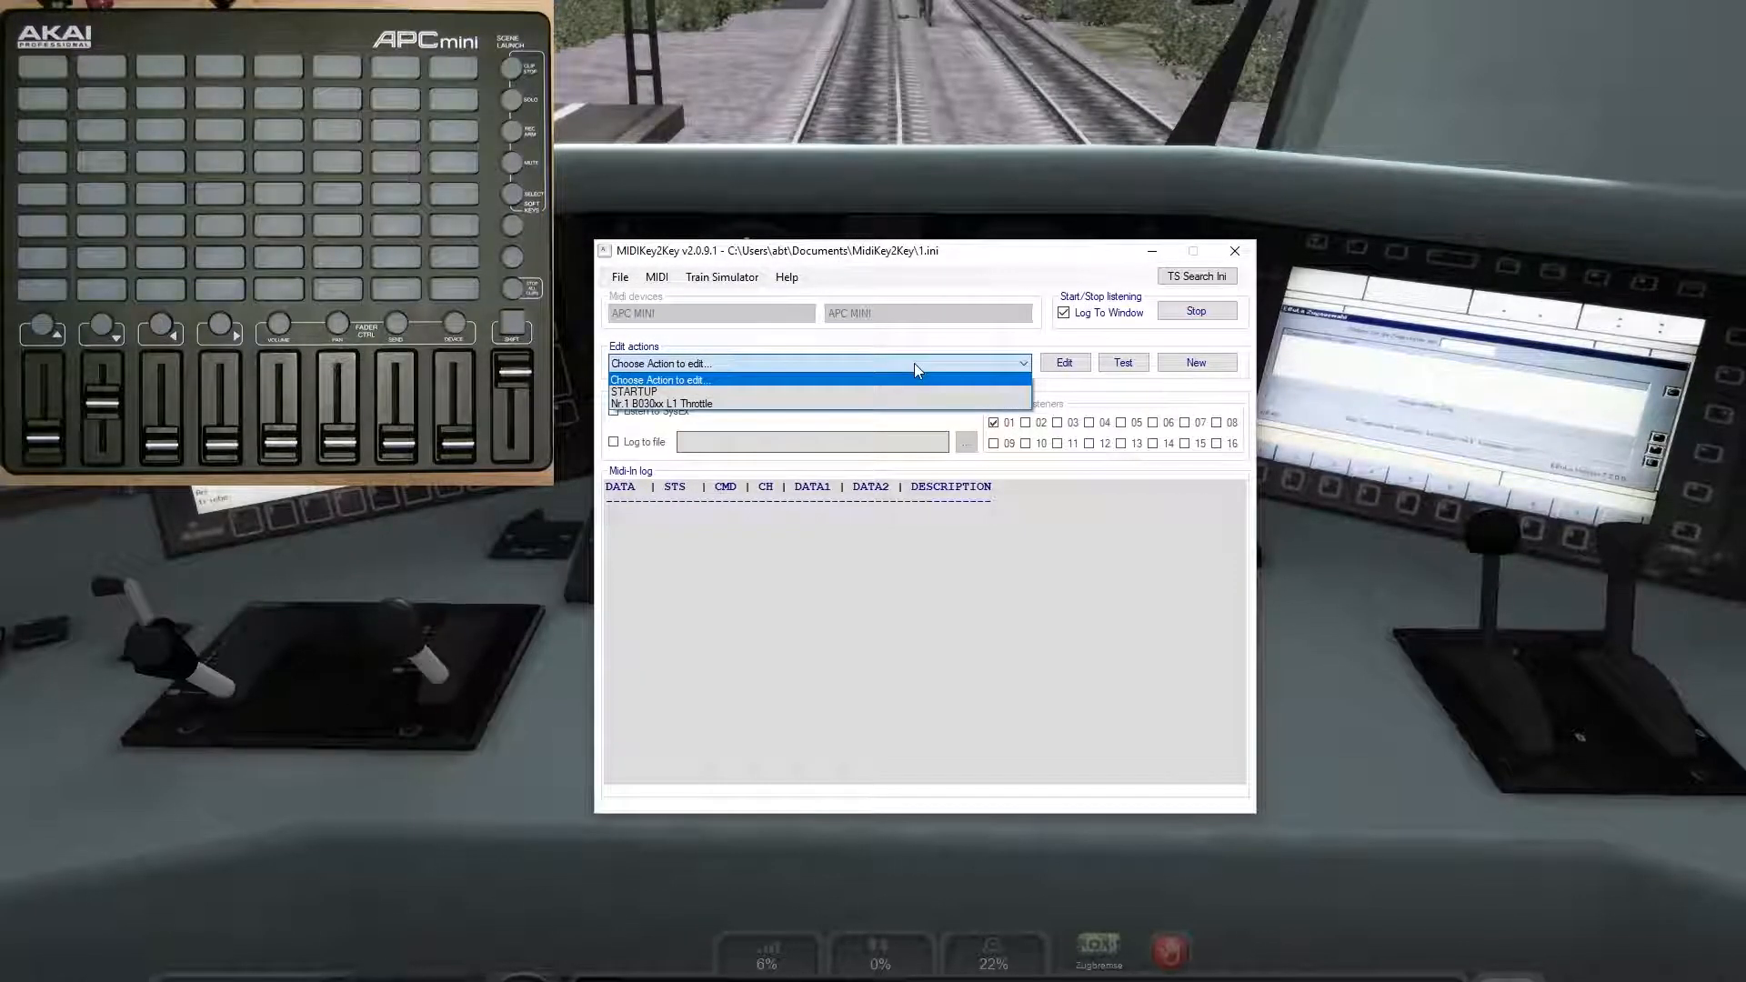
click(871, 391)
click(1060, 368)
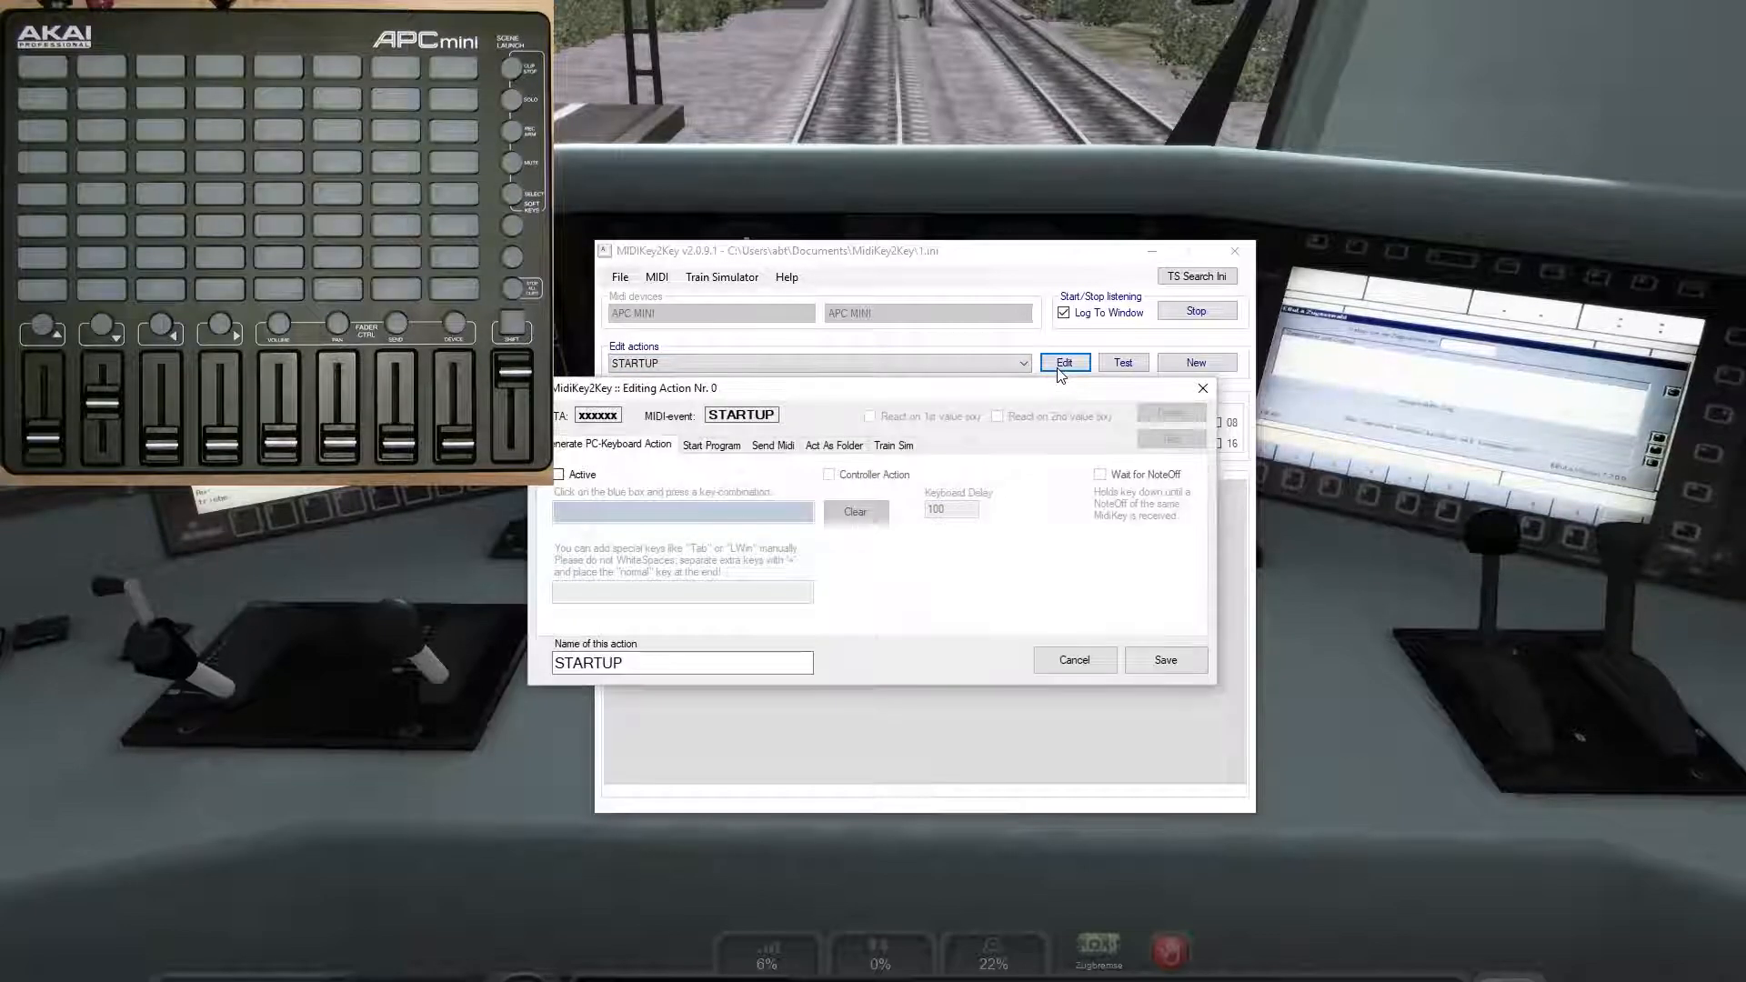
click(774, 445)
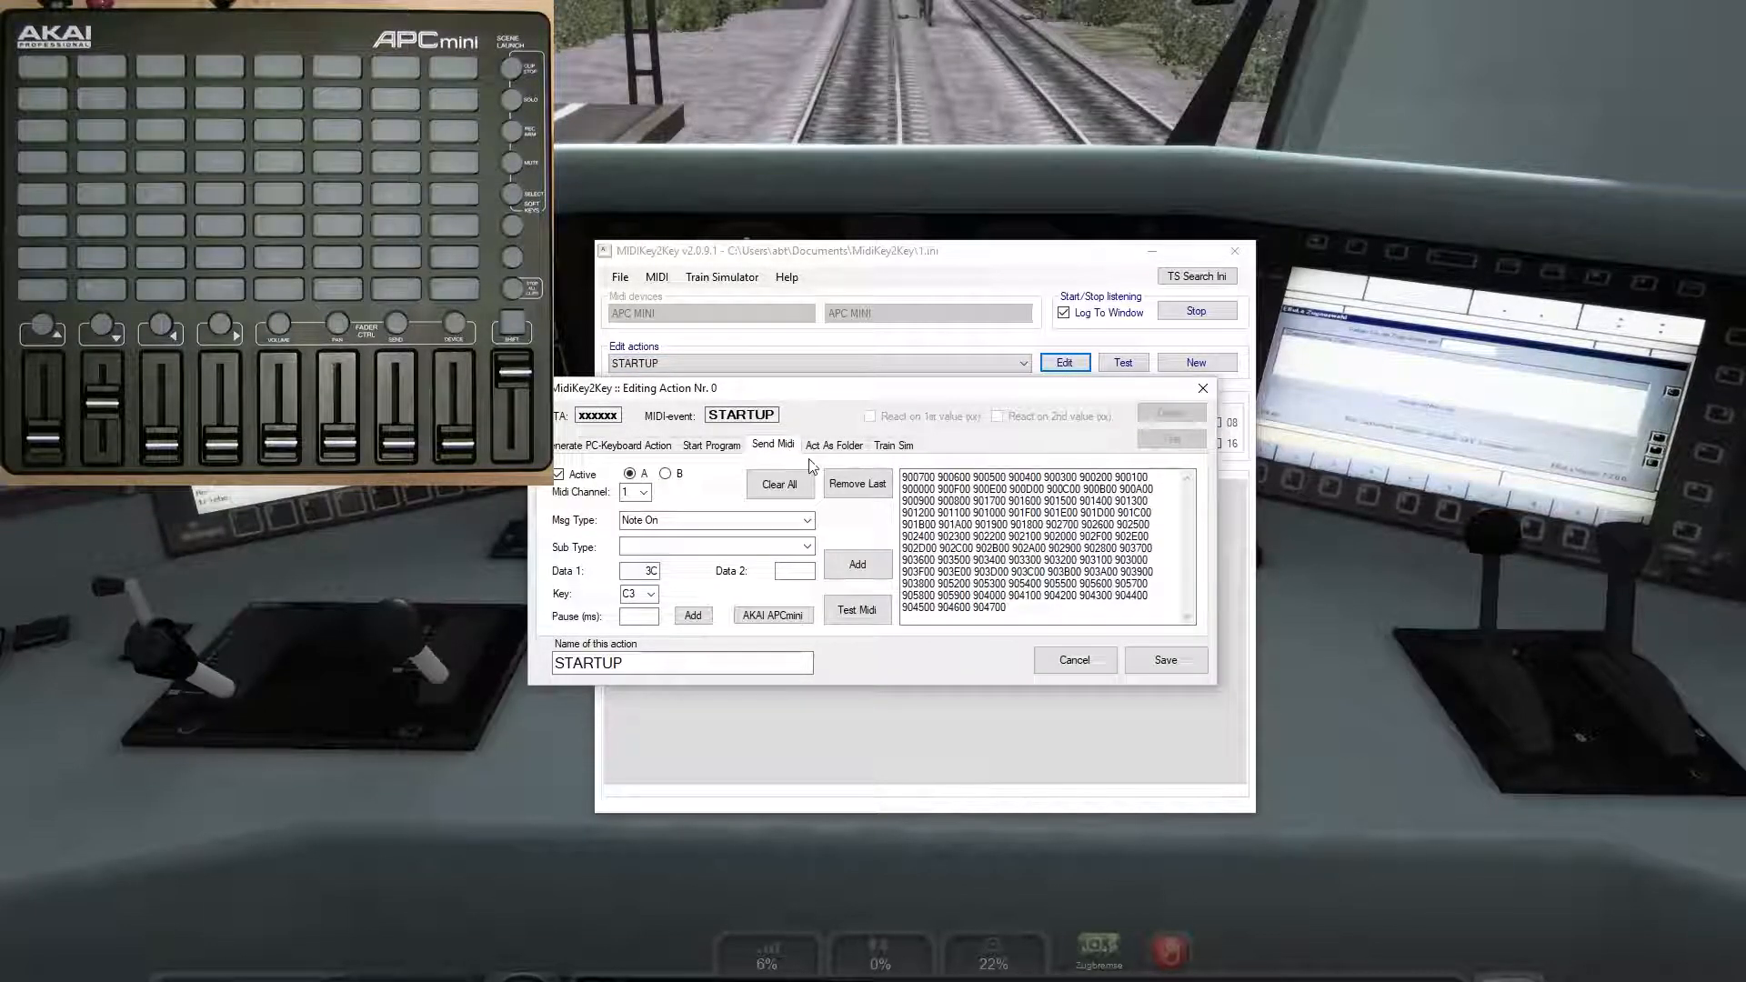
click(780, 486)
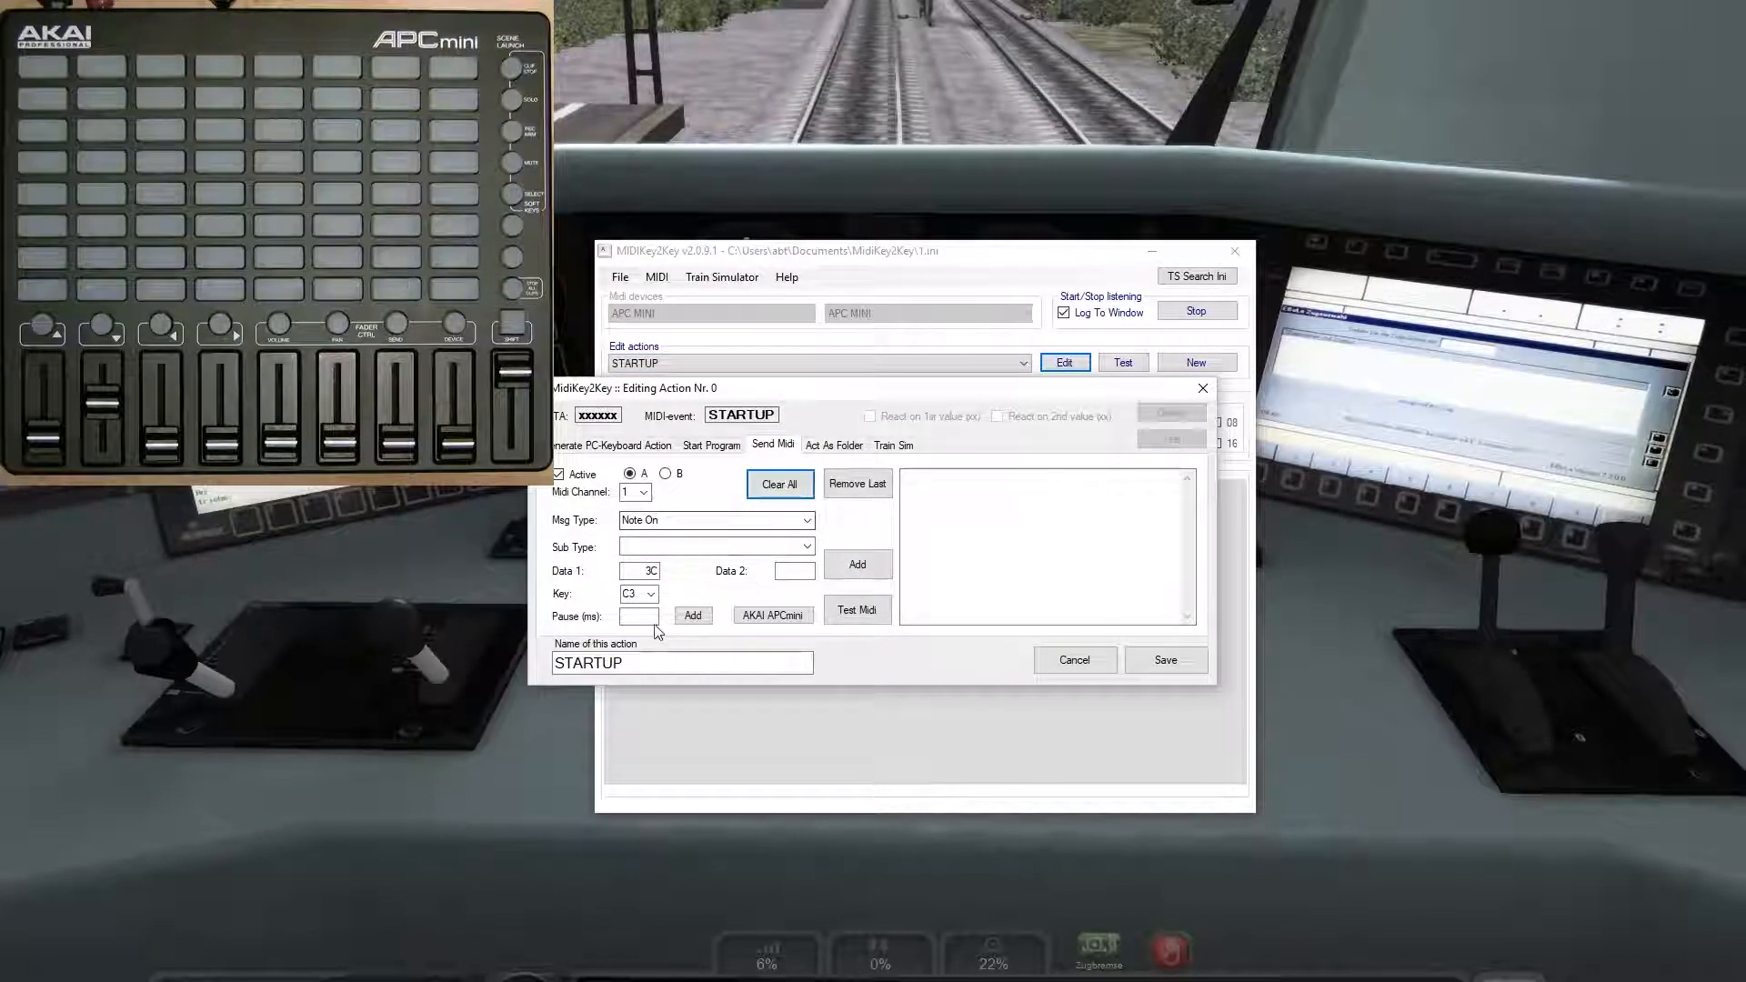
Step: Open the APCmini helper and add red LED commands for the whole 8×8 pad grid to the STARTUP action
click(772, 615)
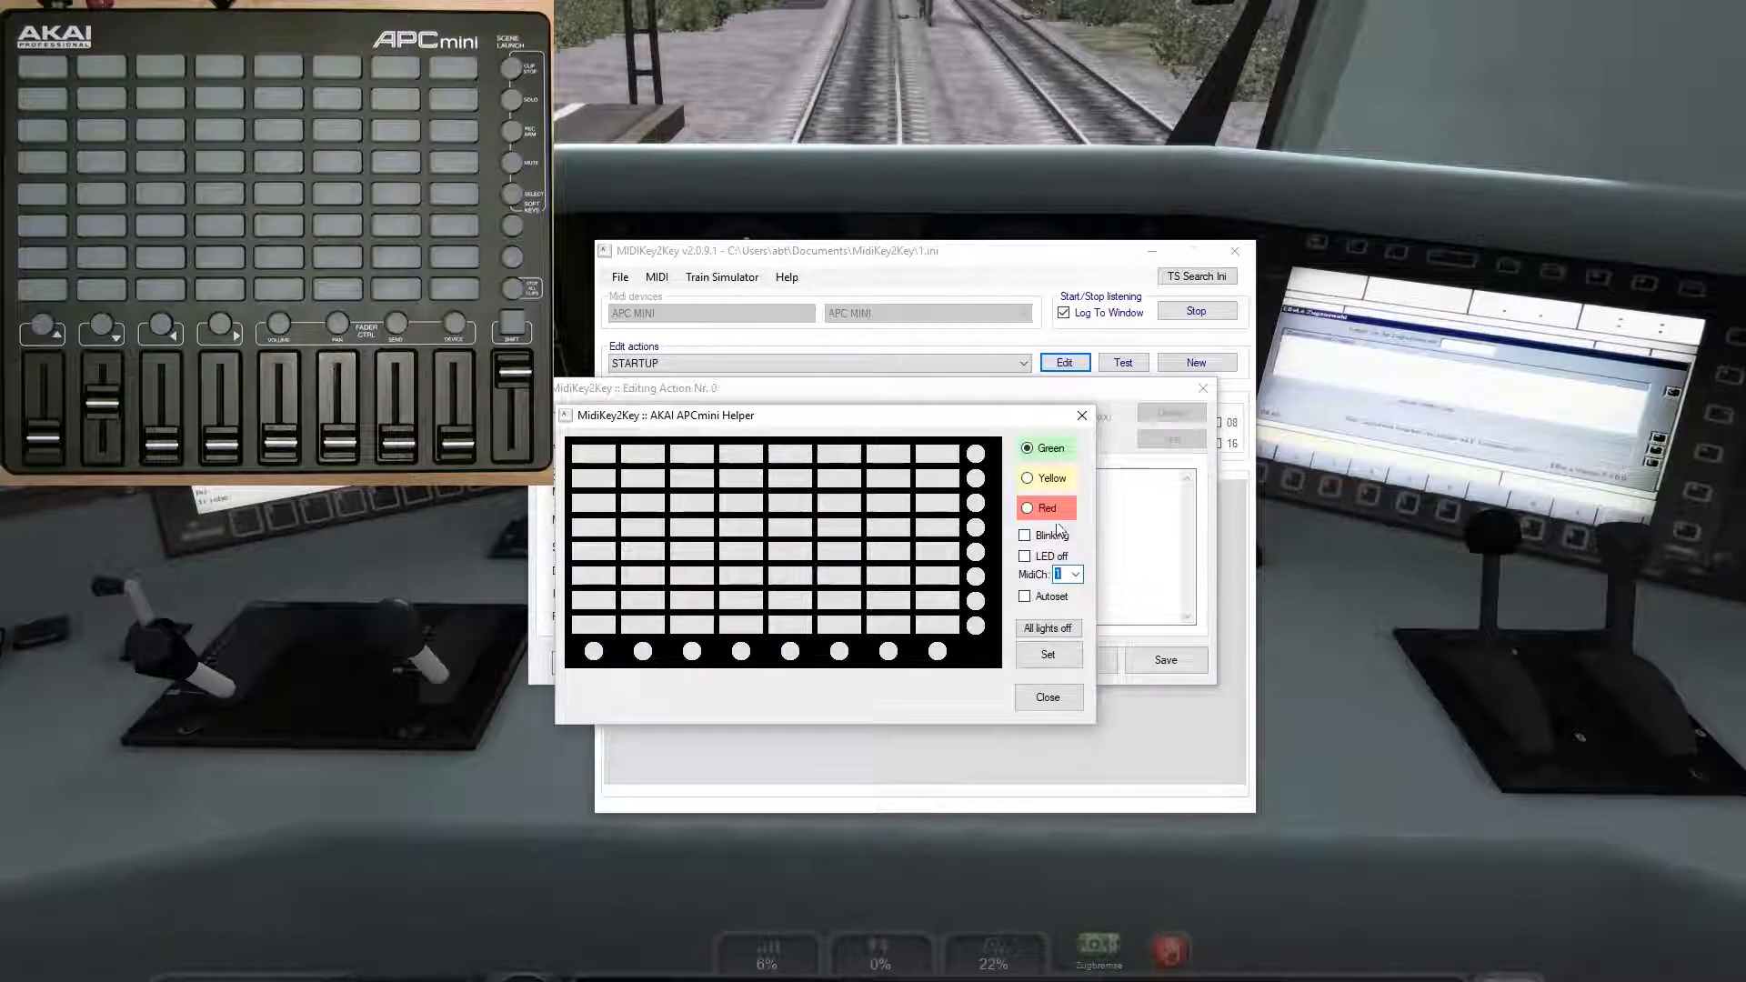
click(1030, 510)
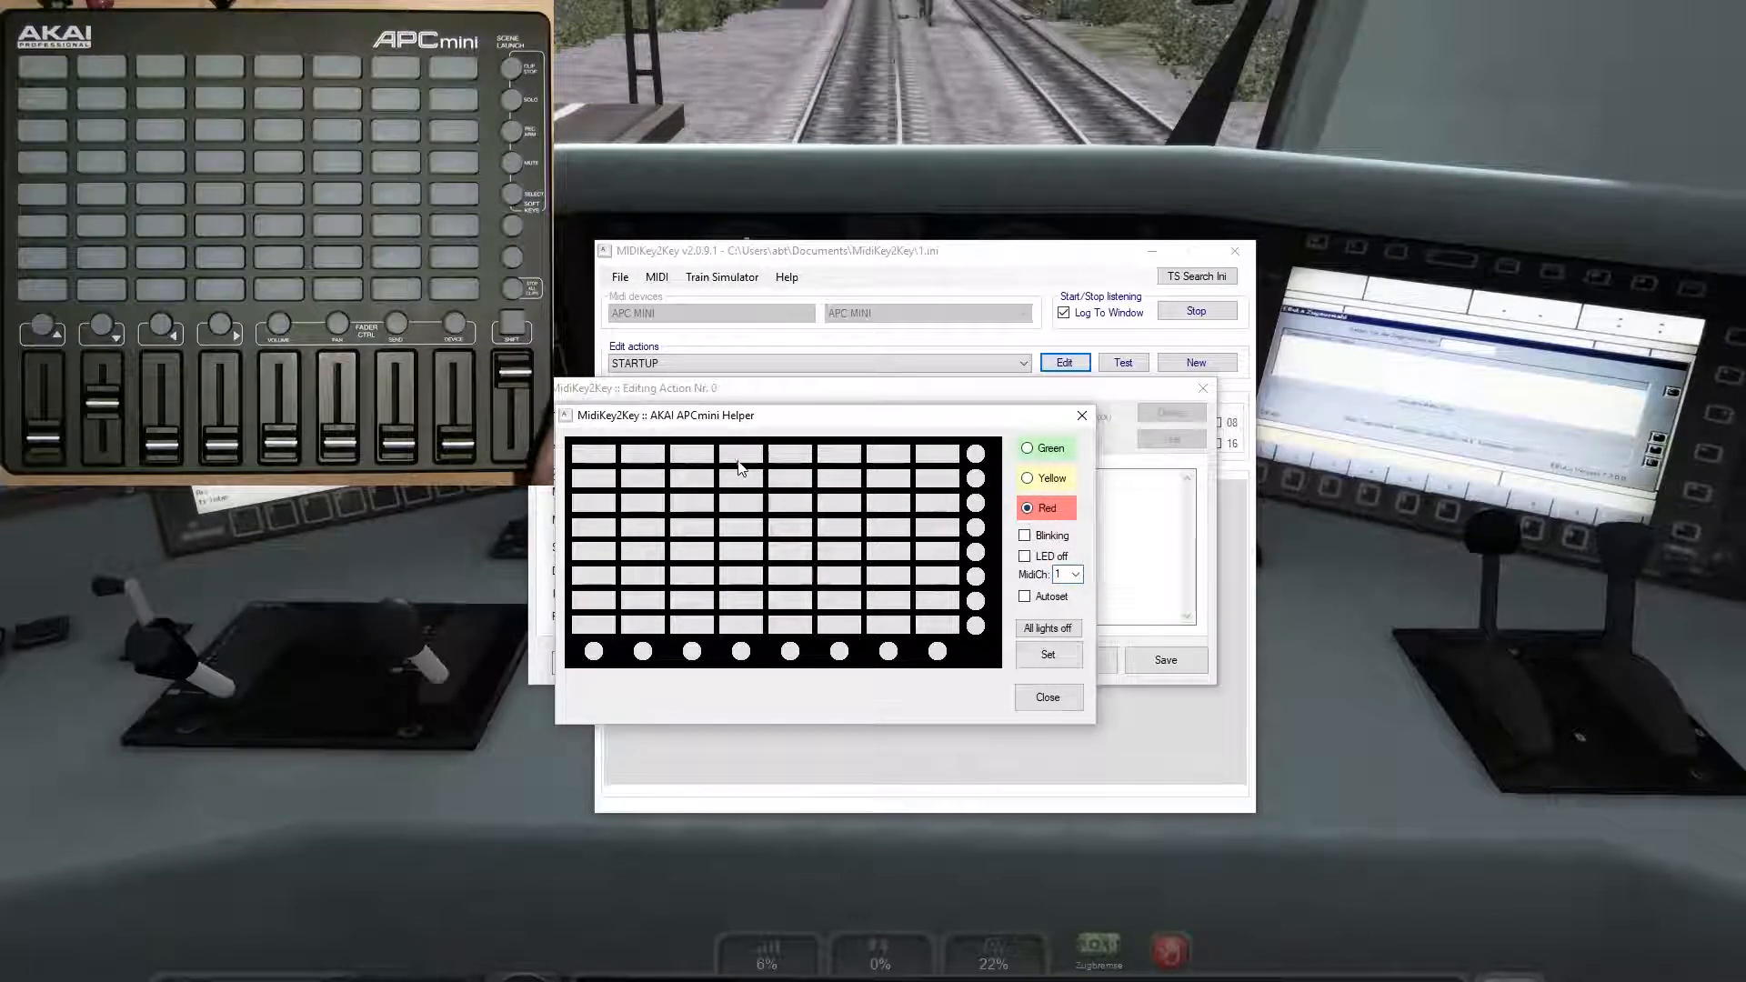
click(596, 454)
shift+click(944, 626)
click(1050, 655)
Step: Enable Autoset and add red LED commands for all eight round buttons below the pad grid
click(1025, 597)
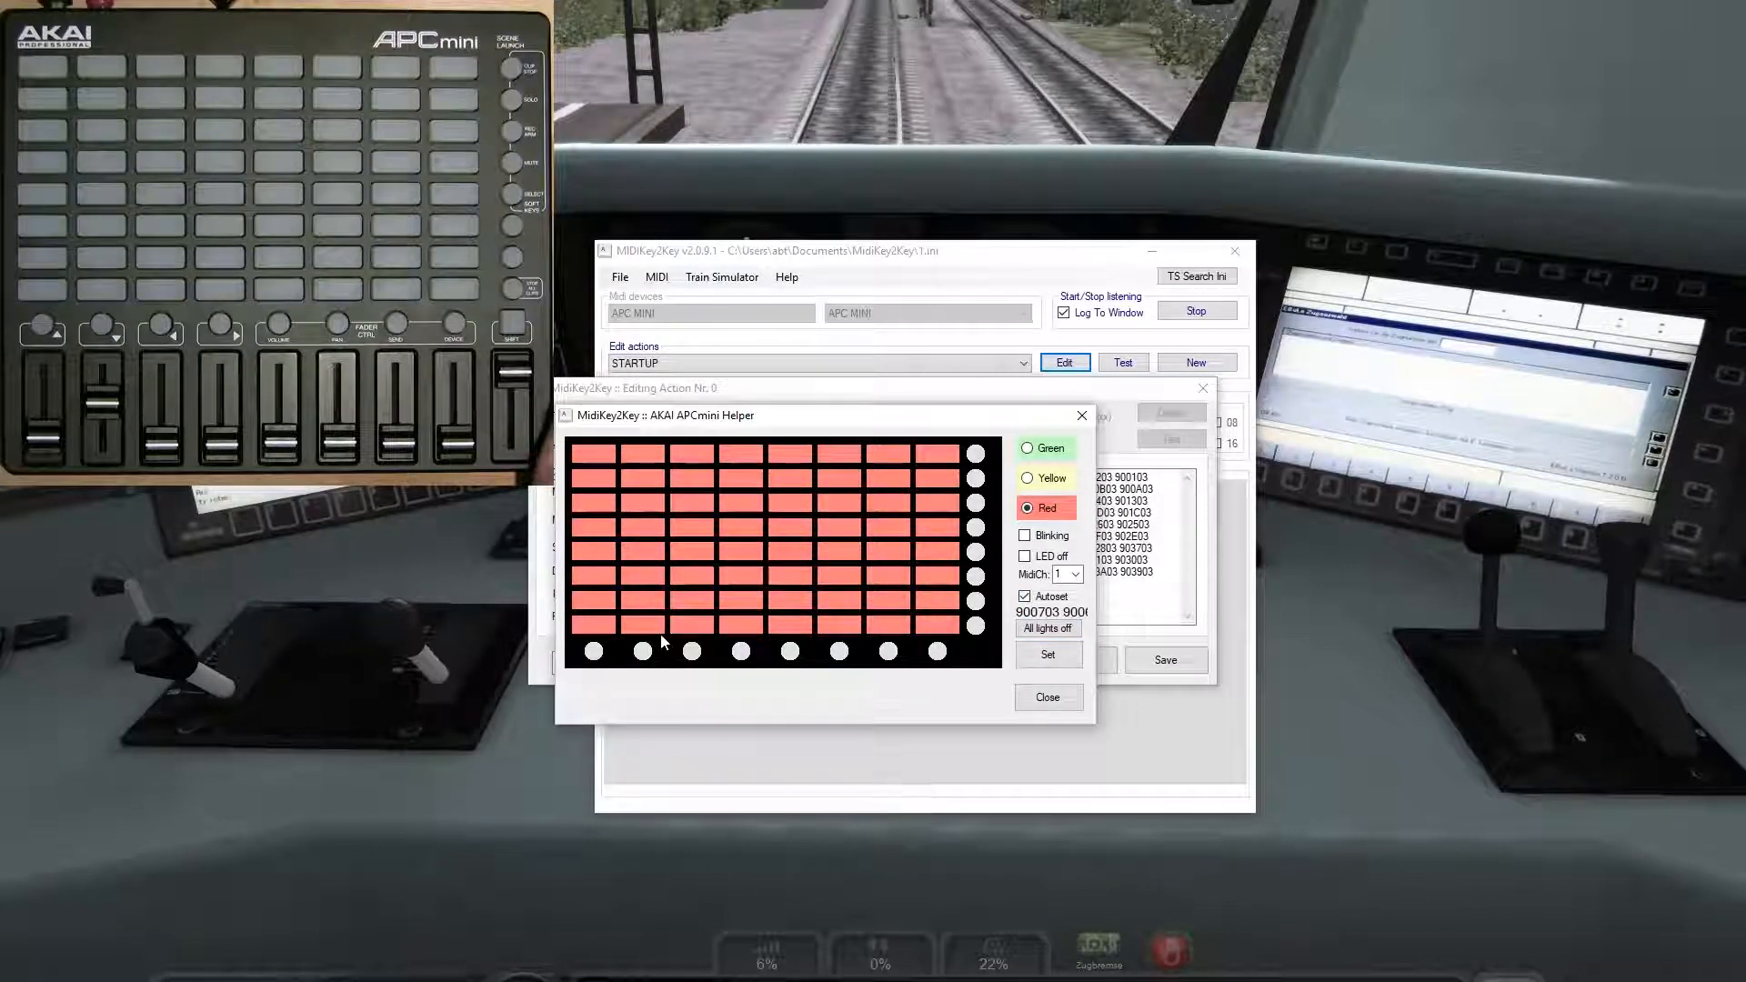
click(594, 653)
click(644, 653)
click(693, 653)
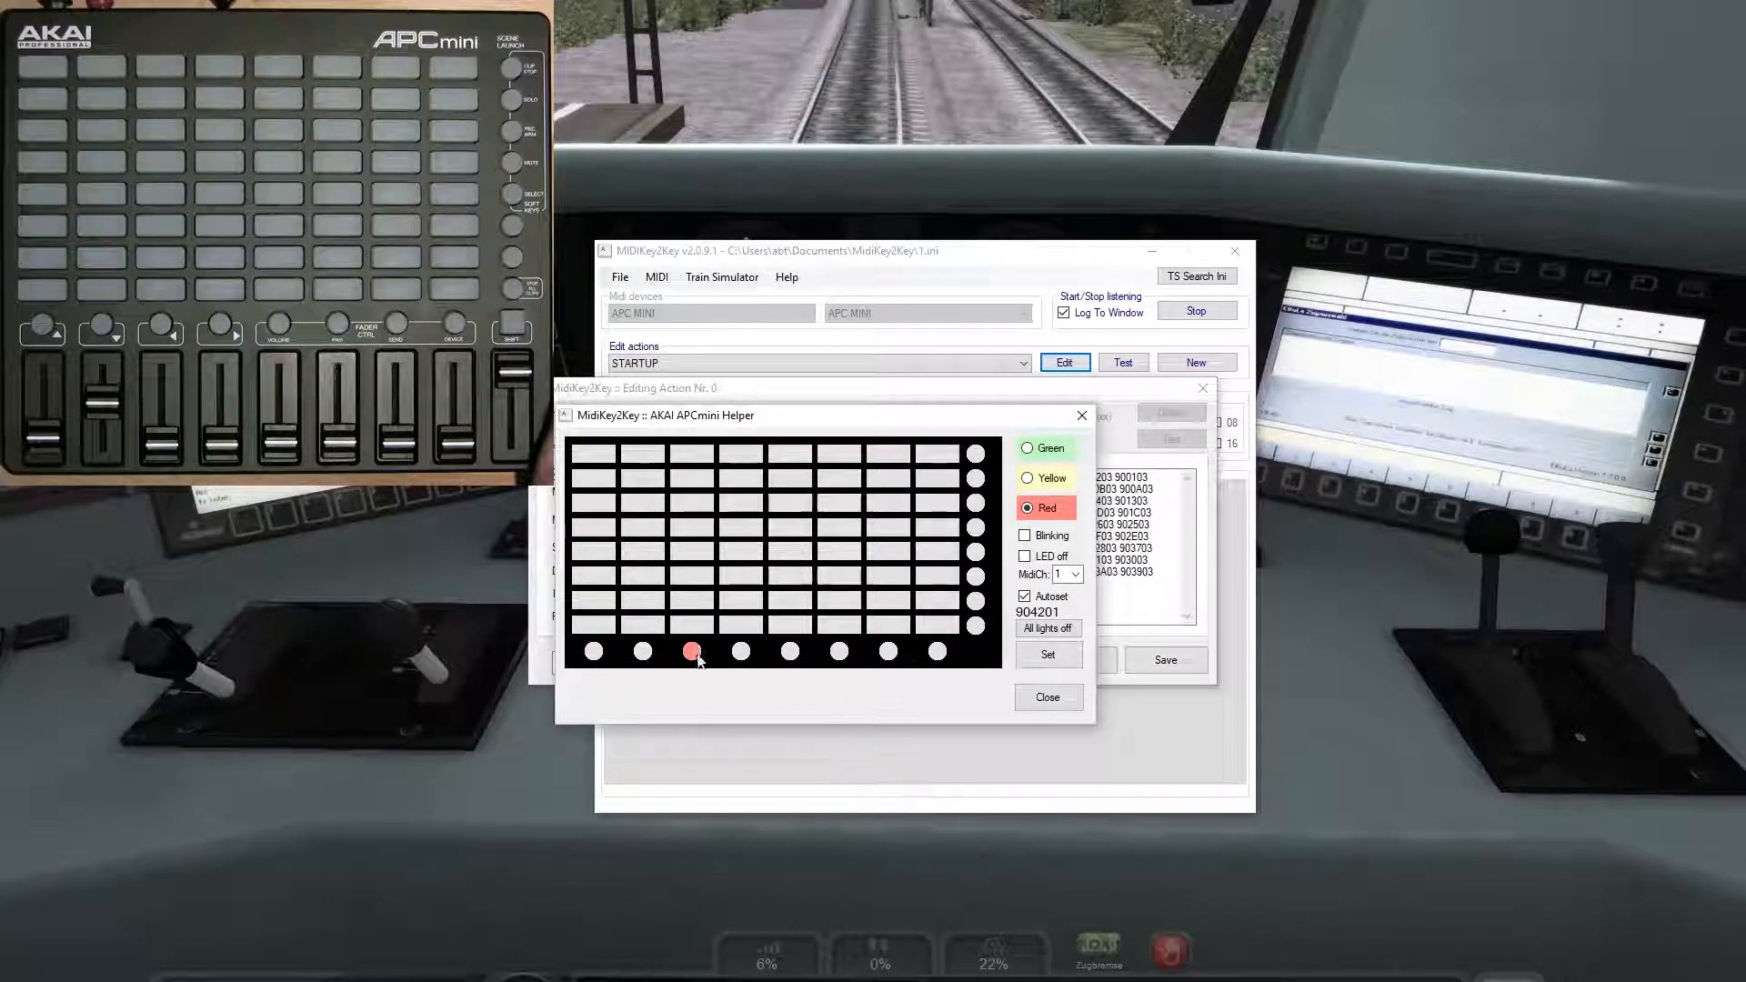
click(741, 652)
click(790, 652)
click(840, 652)
click(889, 652)
click(938, 652)
Step: Add light-on commands for all eight round buttons in the column beside the pad grid
click(975, 576)
click(976, 552)
click(976, 527)
click(976, 478)
click(976, 453)
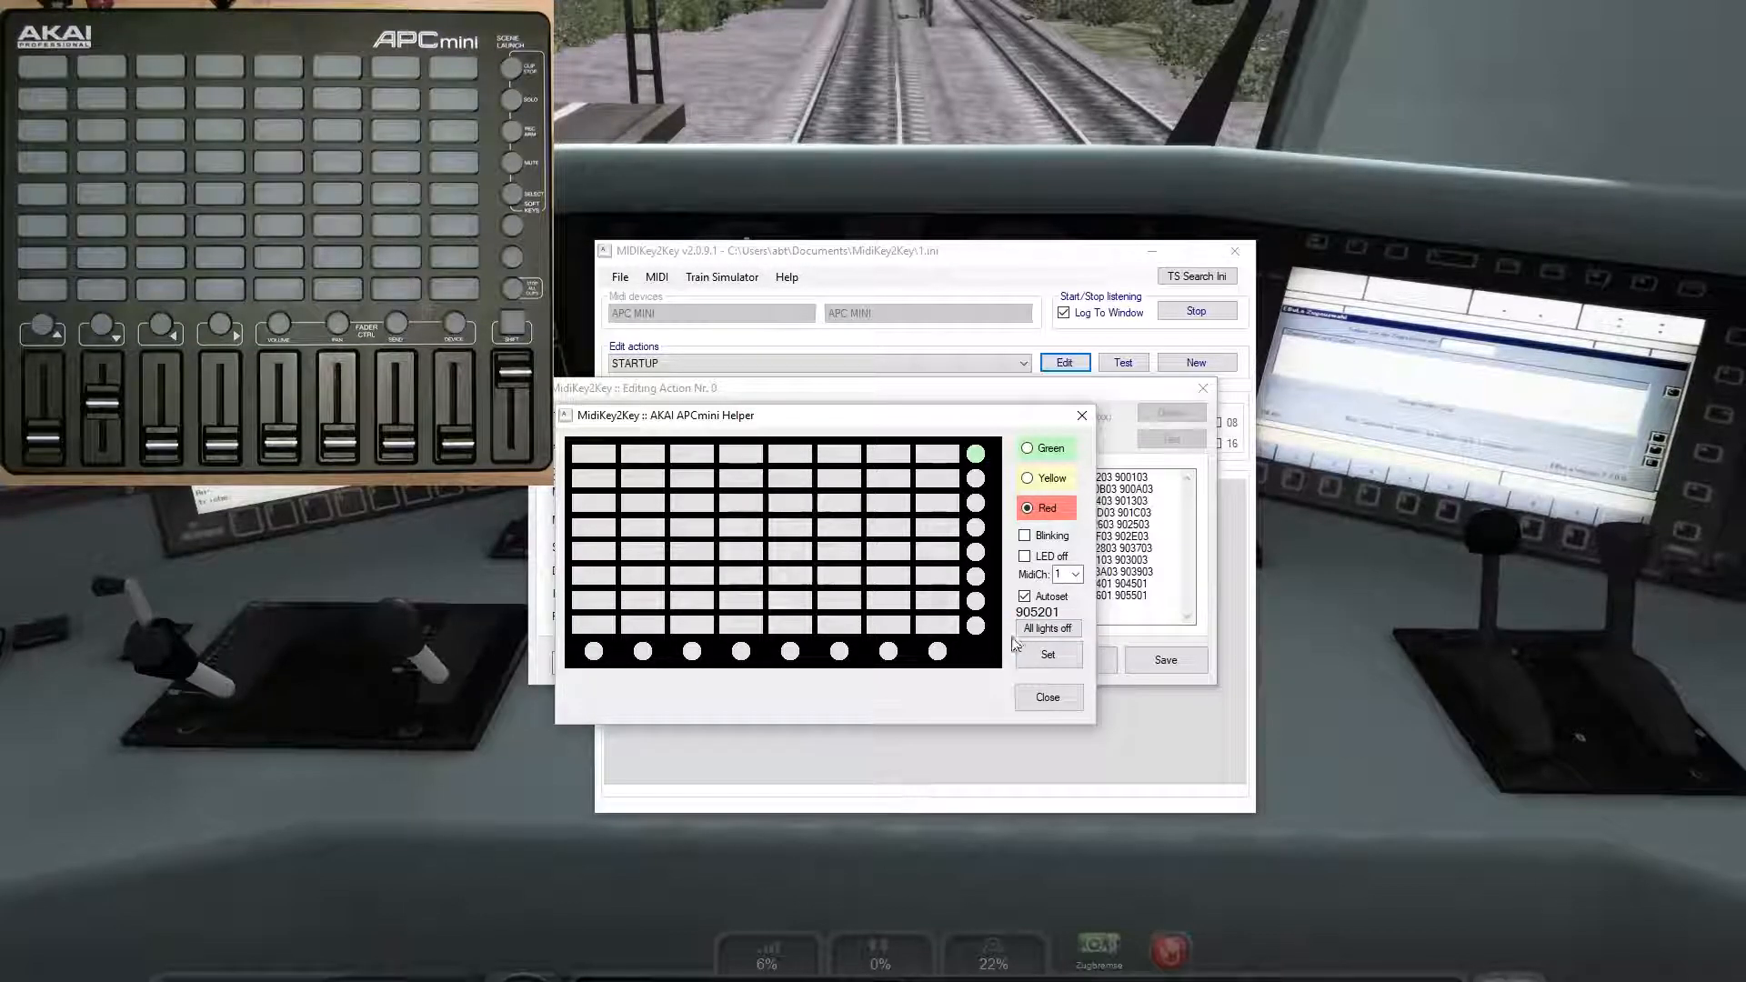
Step: Close the APCmini helper, save the STARTUP action, and restart MIDIKey2Key
click(1048, 697)
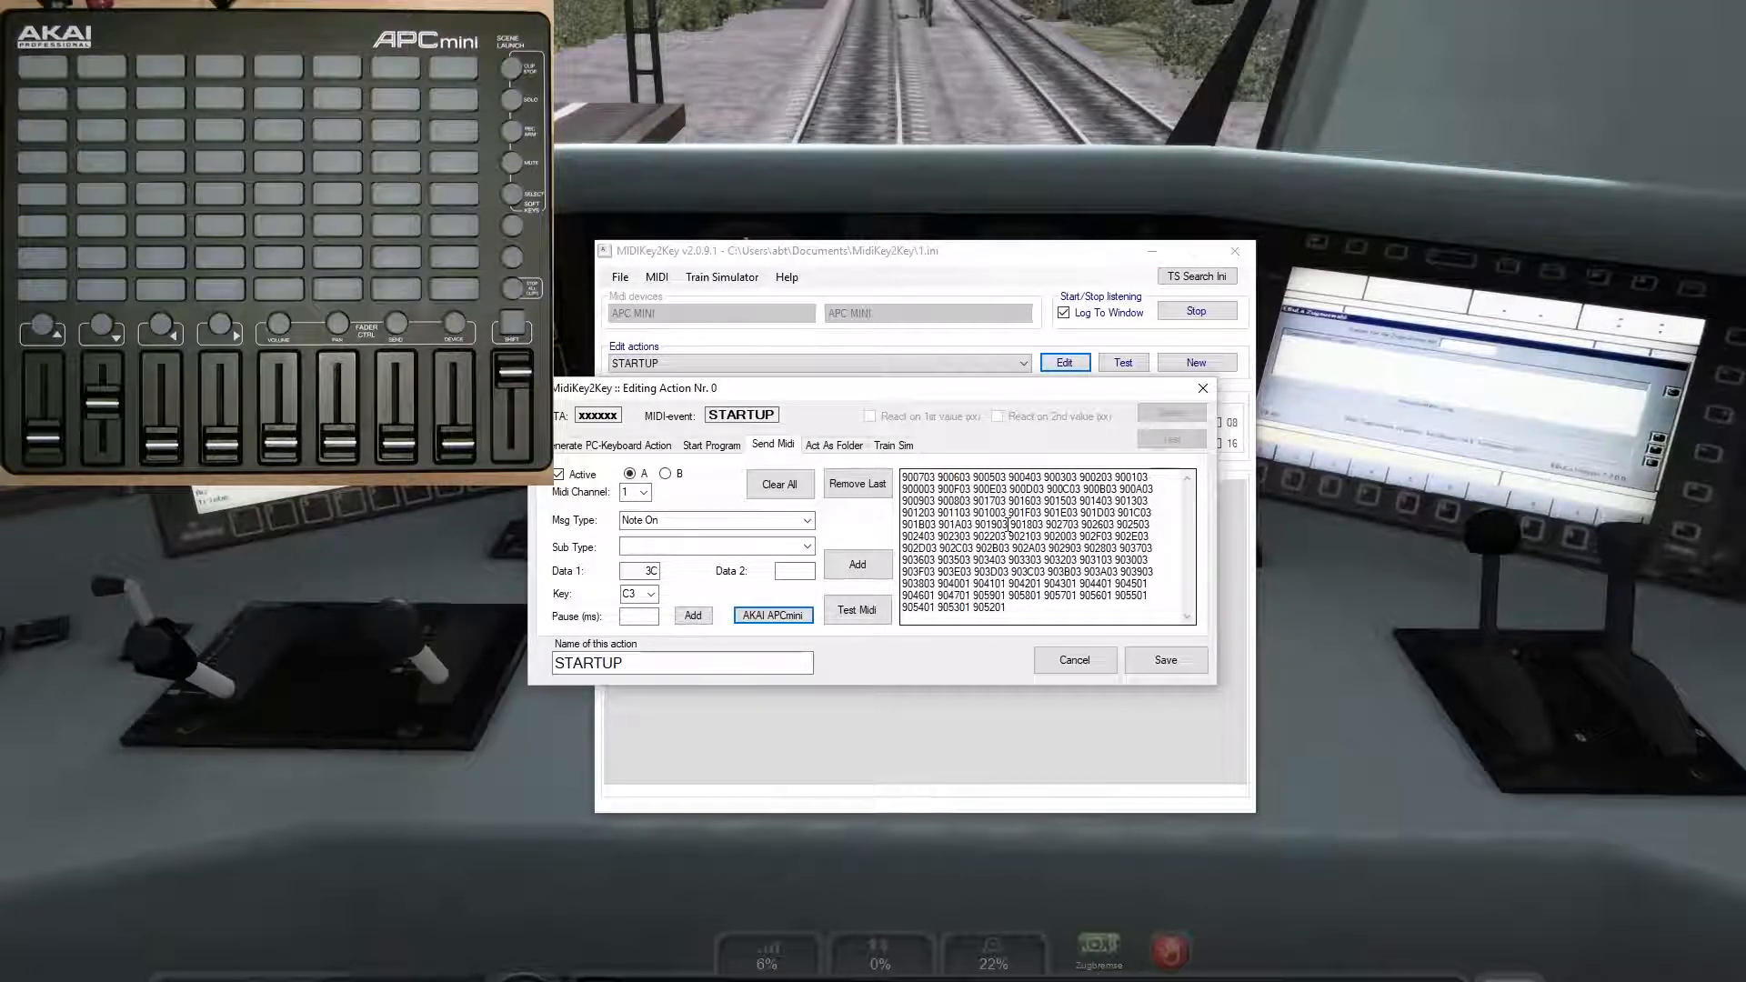
click(1175, 673)
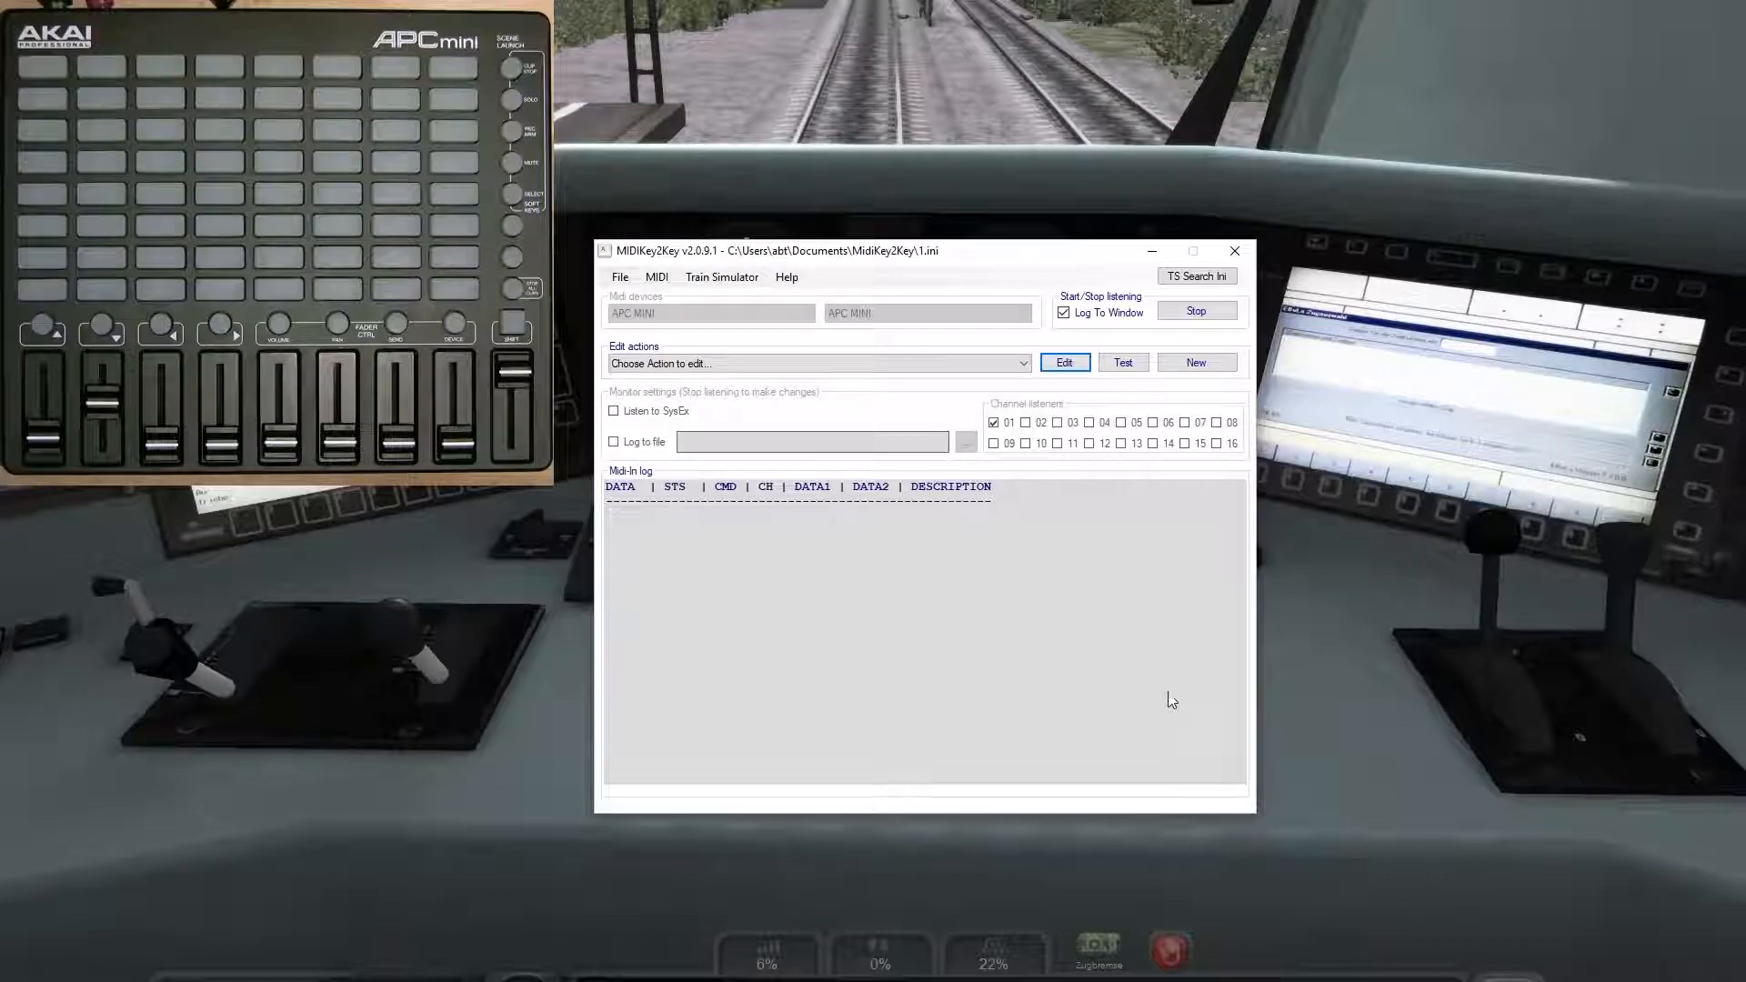
click(1234, 252)
key(alt+Tab)
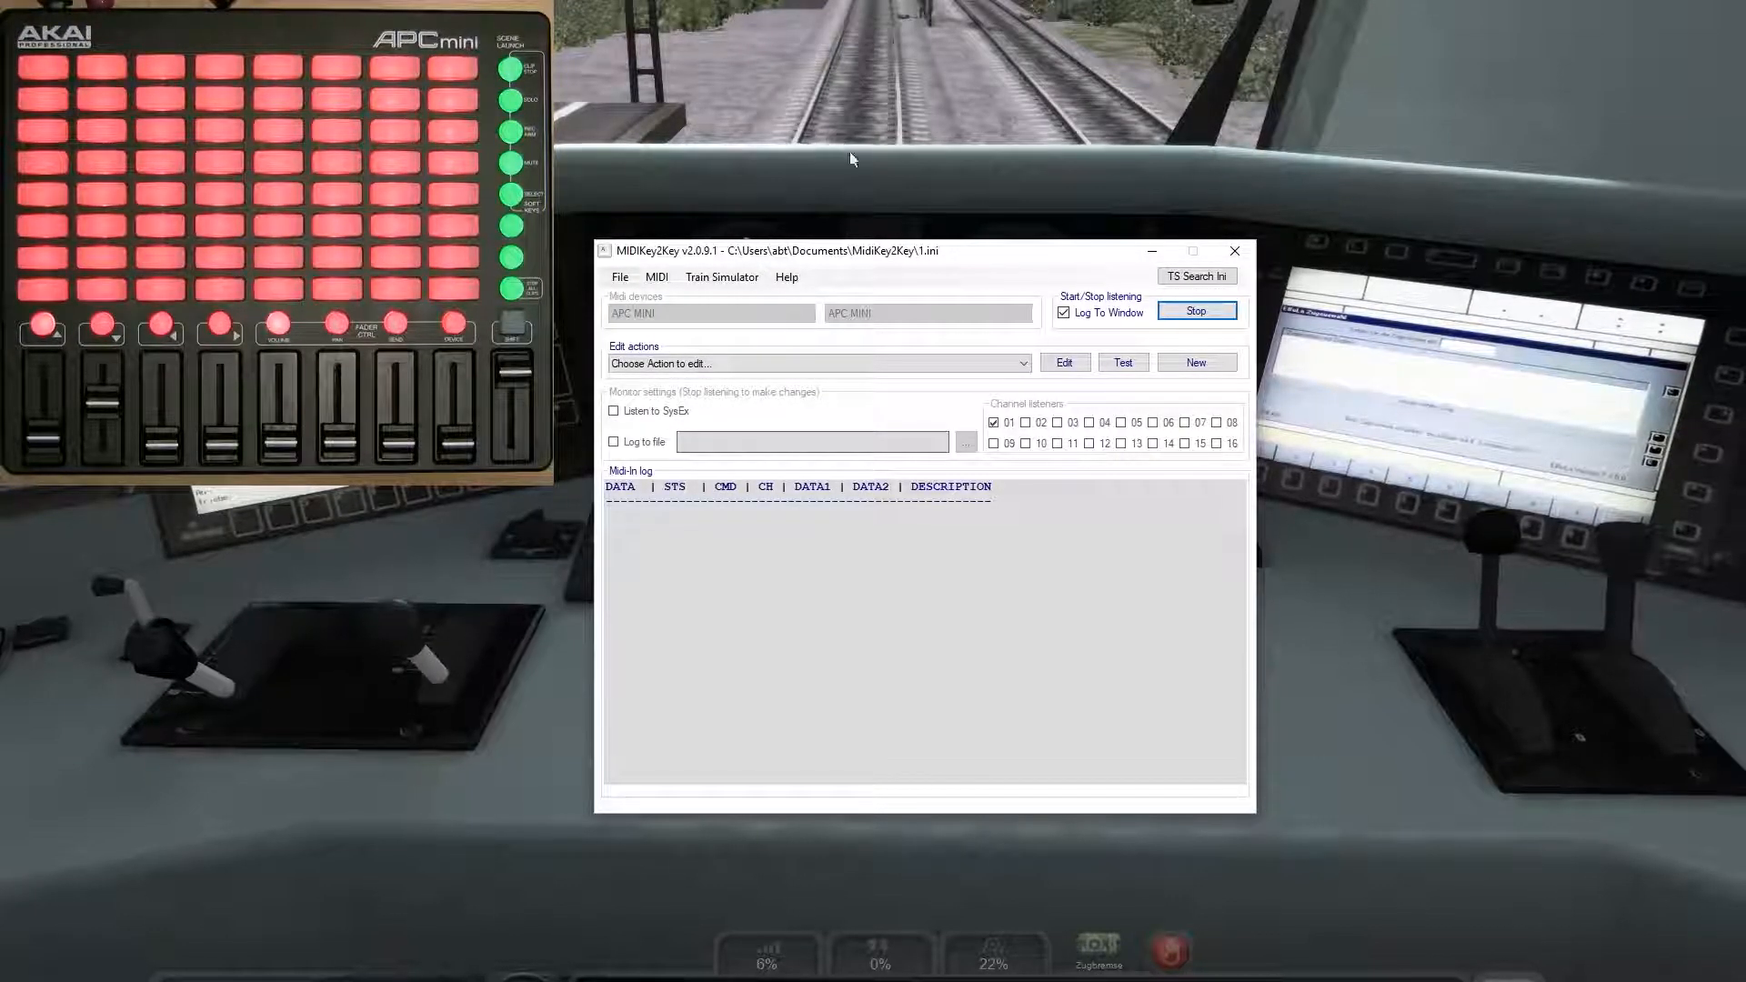
Step: Reopen the STARTUP action for editing and clear all its MIDI send commands
click(767, 363)
click(715, 392)
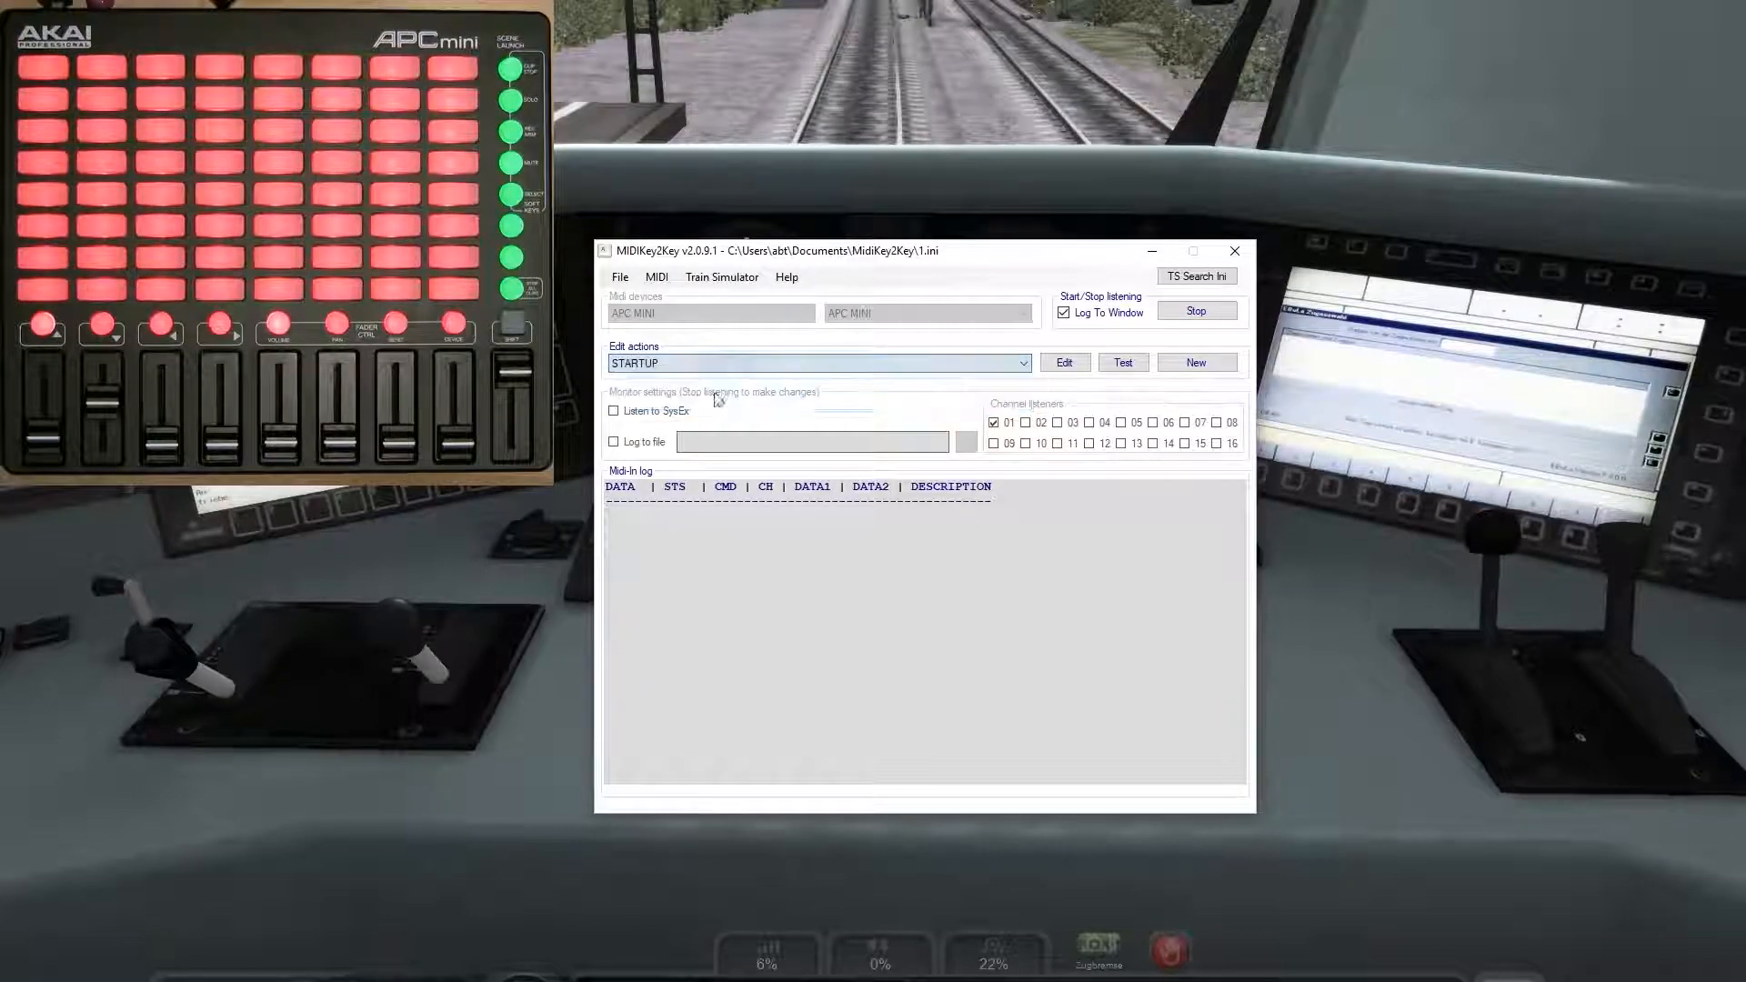
click(1064, 362)
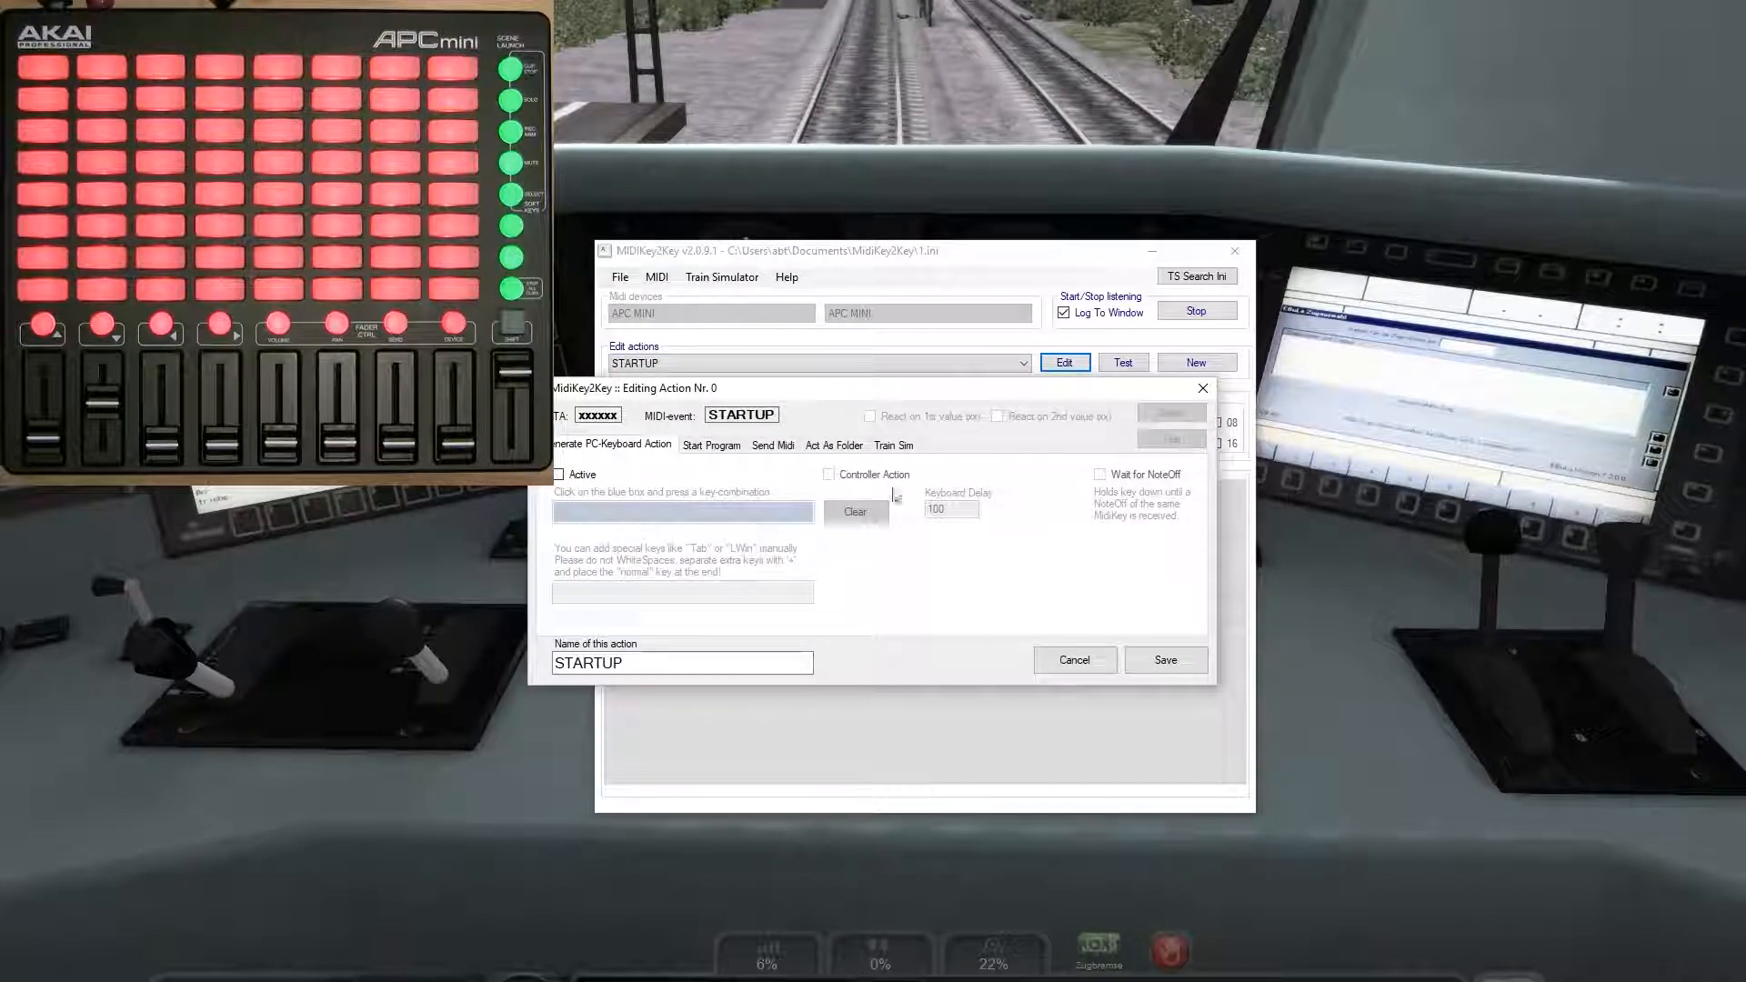
click(773, 445)
click(782, 485)
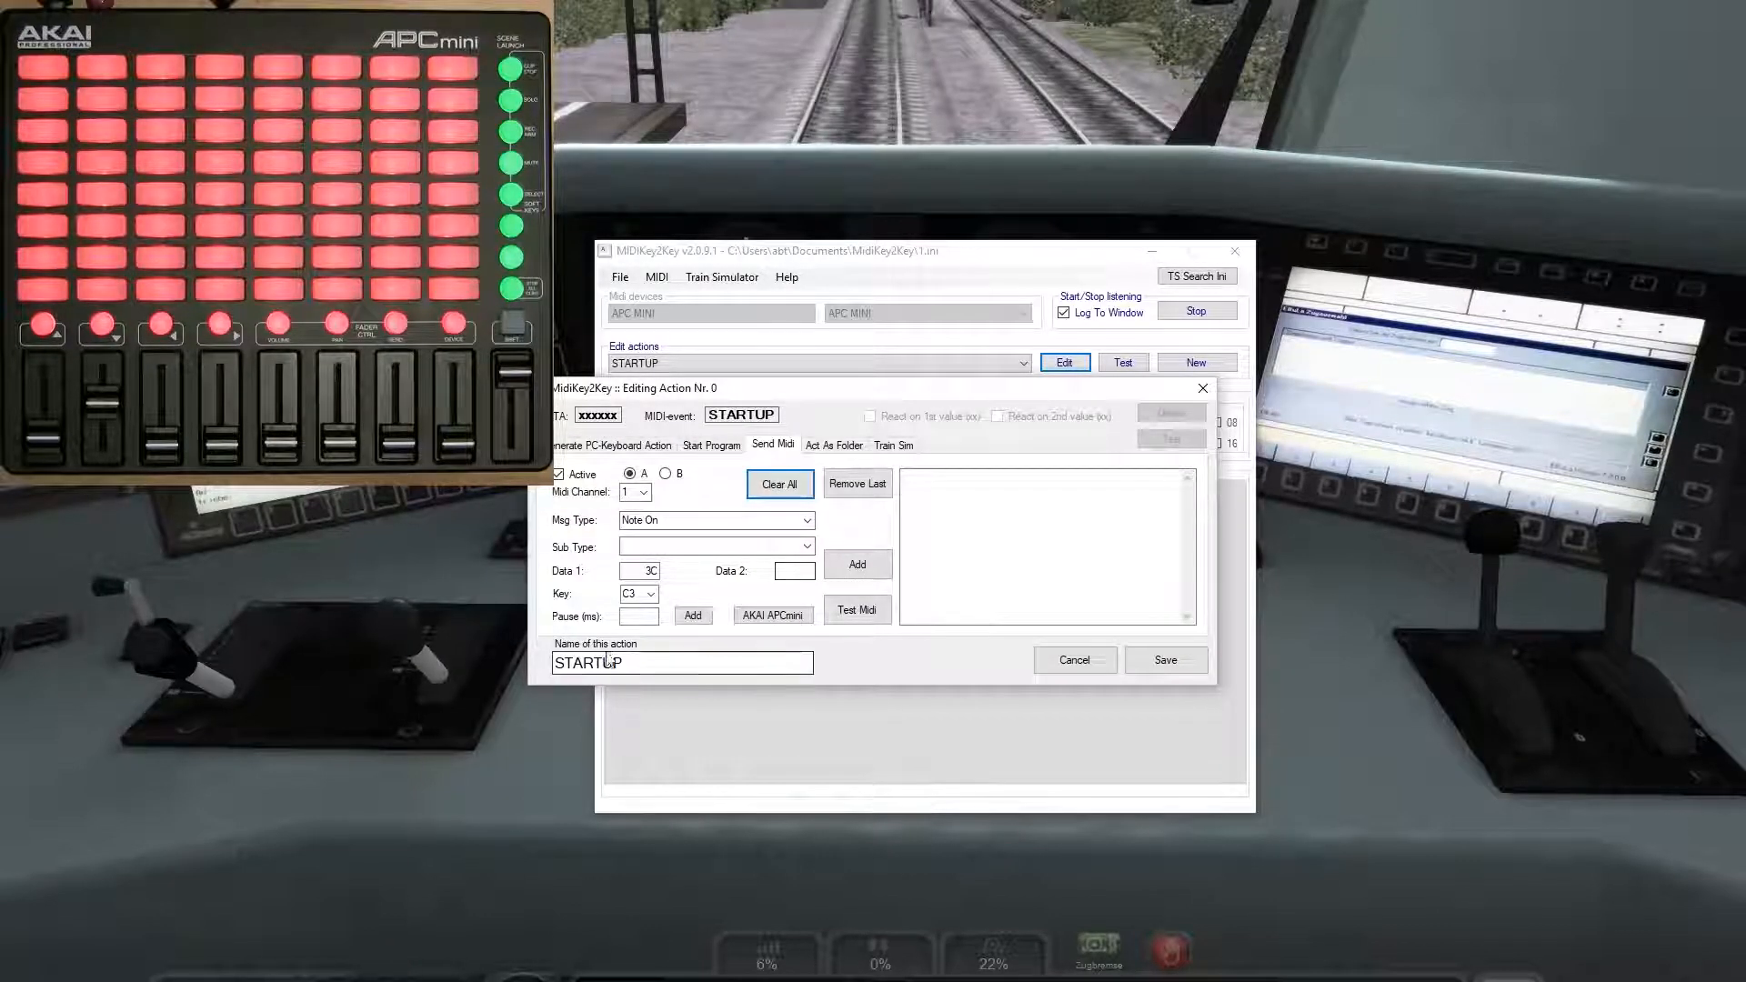
Step: Open the APCmini helper beside the action's command list and enable LED off for the selected buttons
click(759, 617)
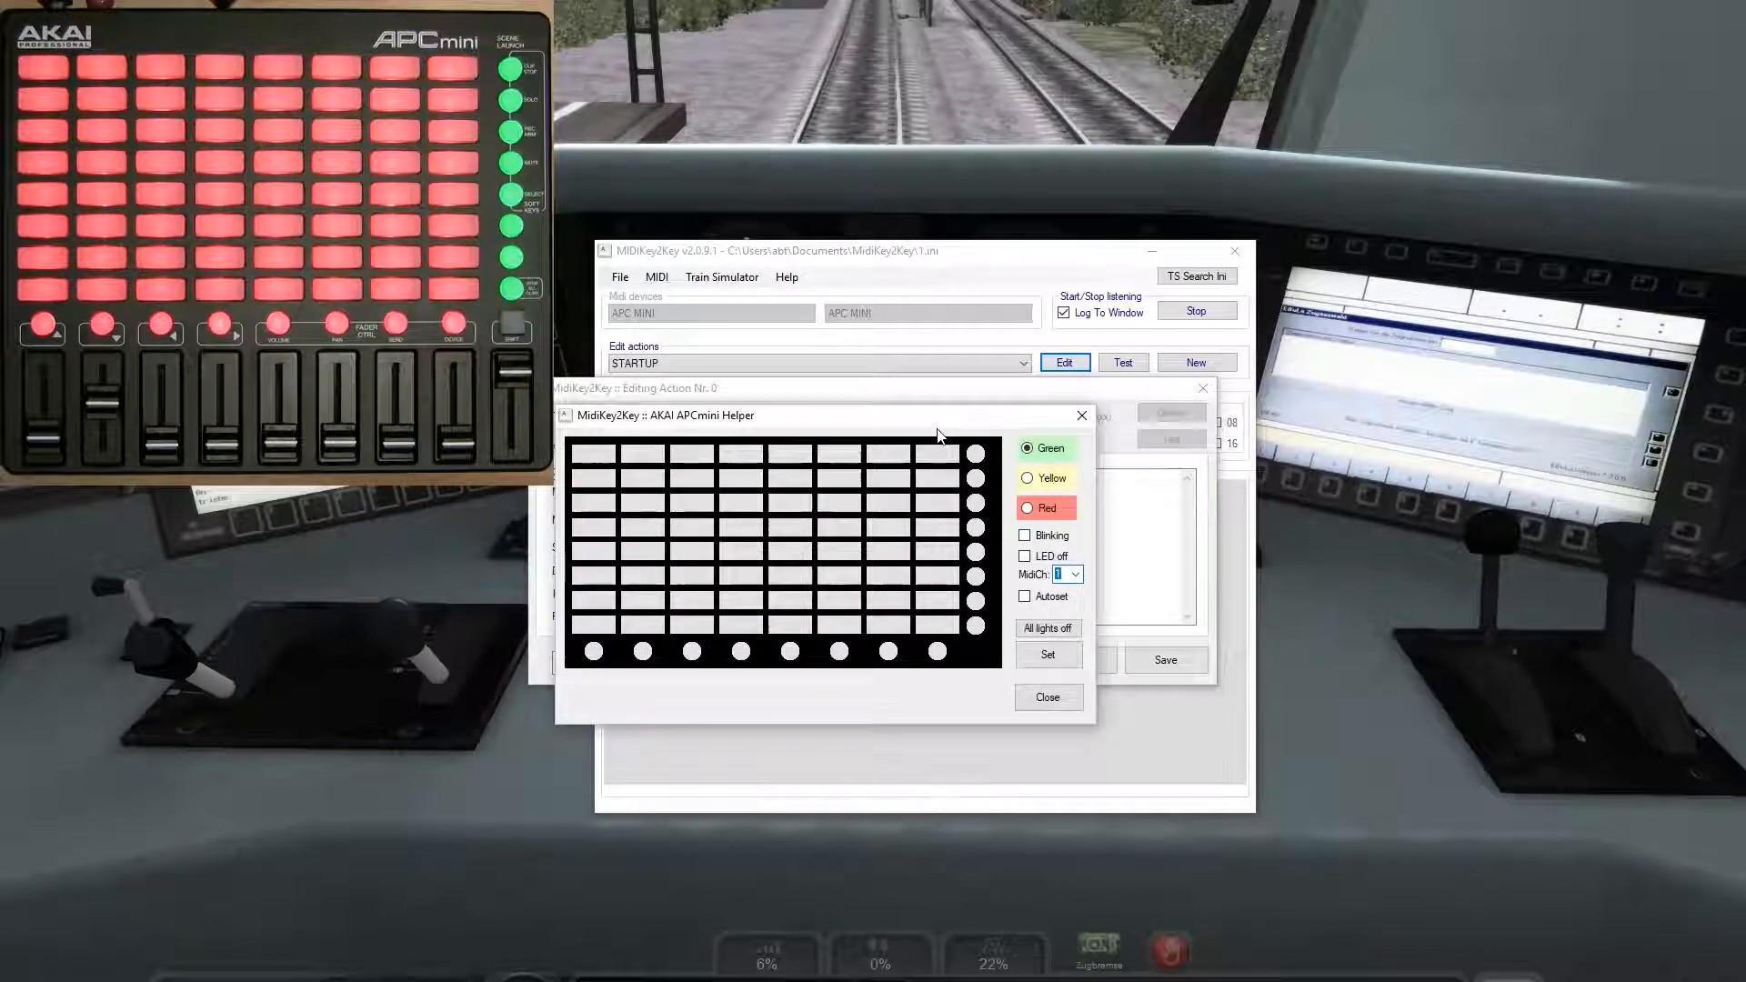
drag(914, 426, 1392, 429)
click(1502, 557)
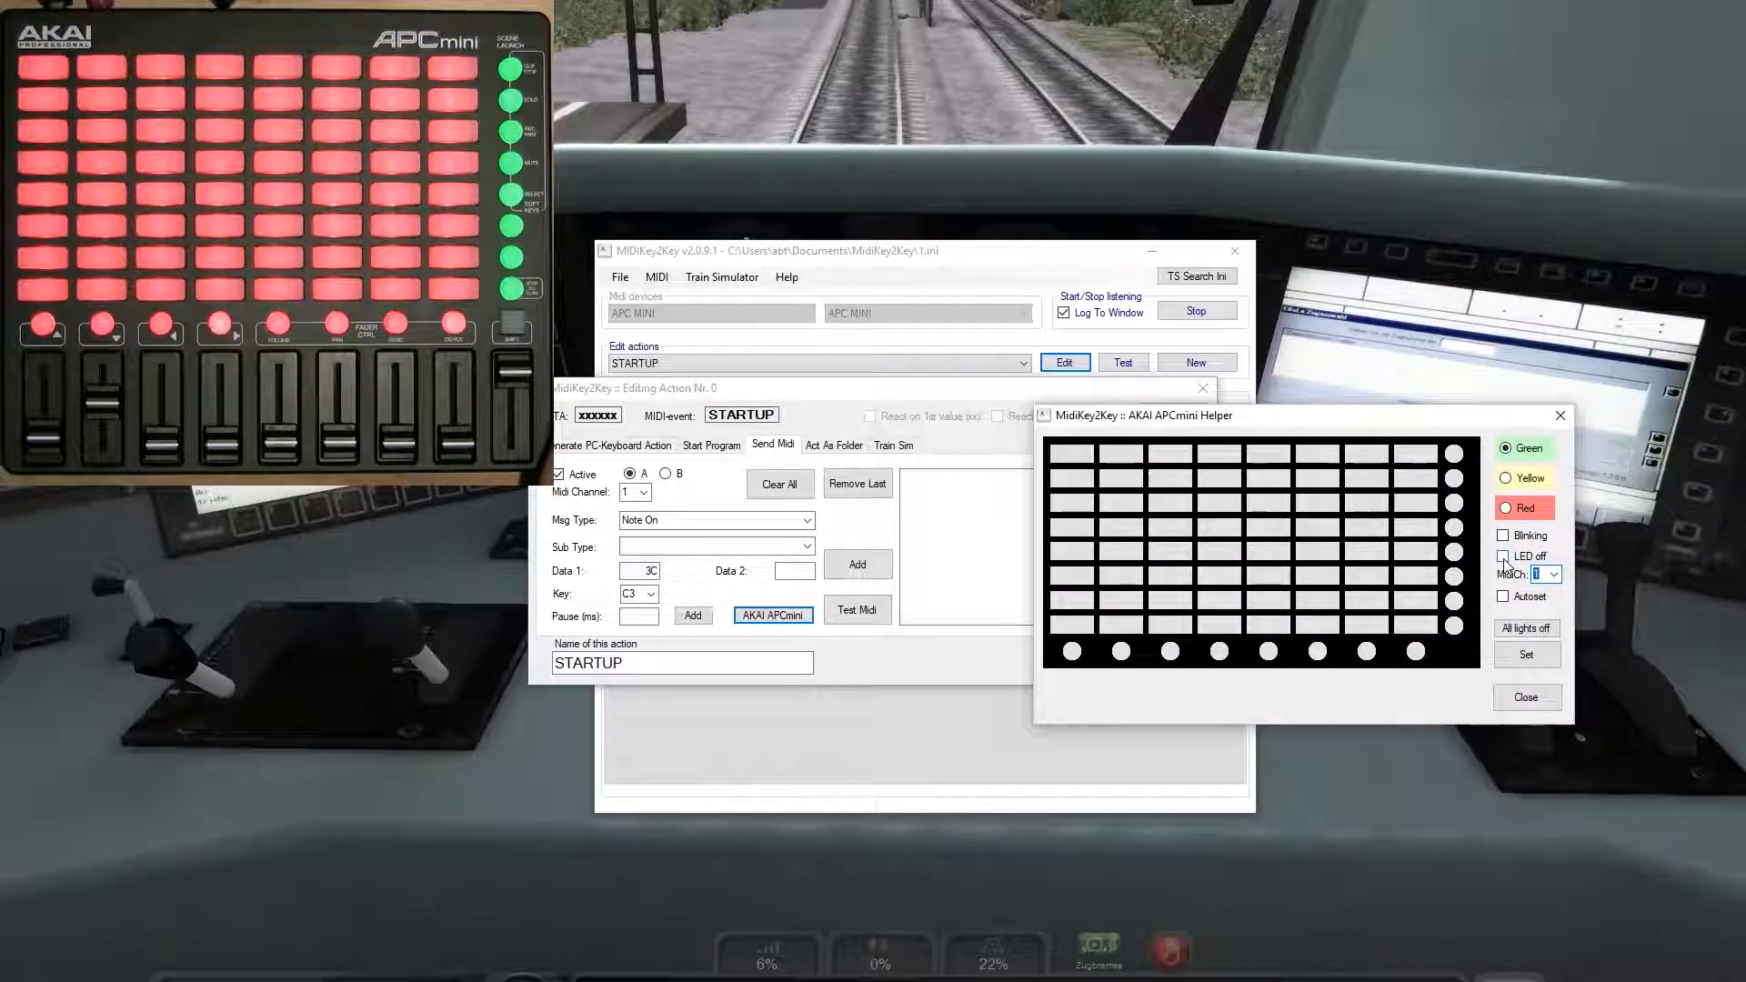
click(1455, 452)
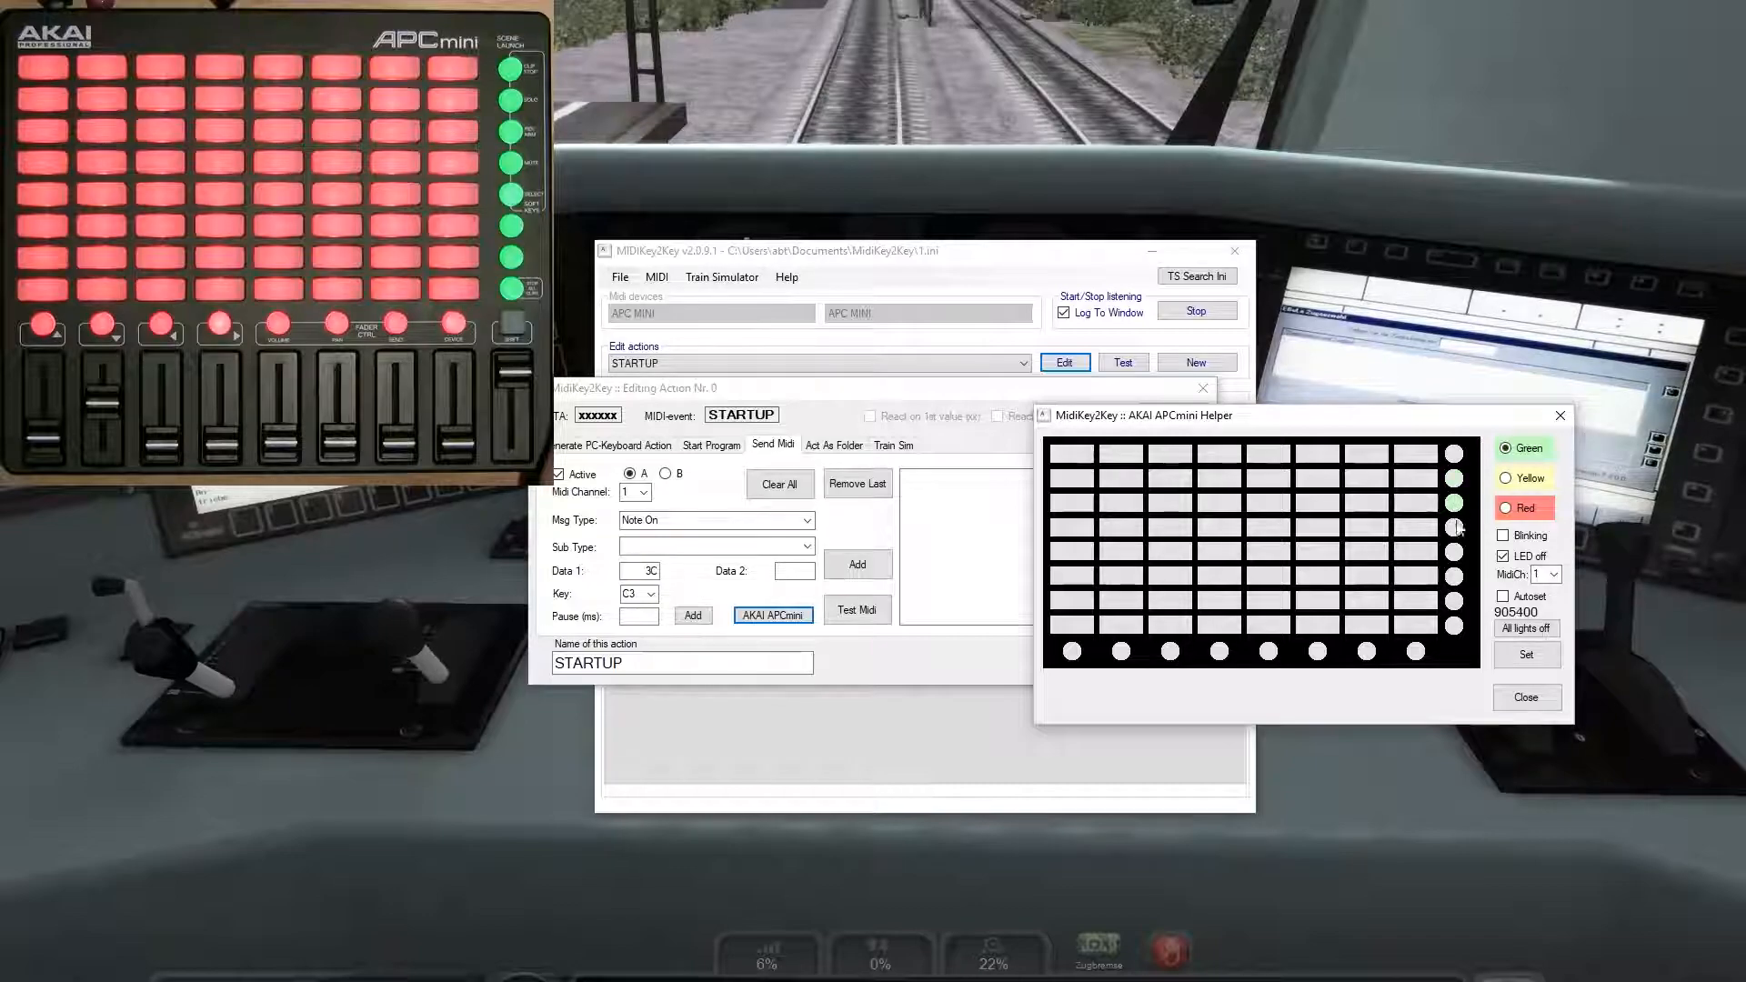
click(1455, 552)
click(1455, 626)
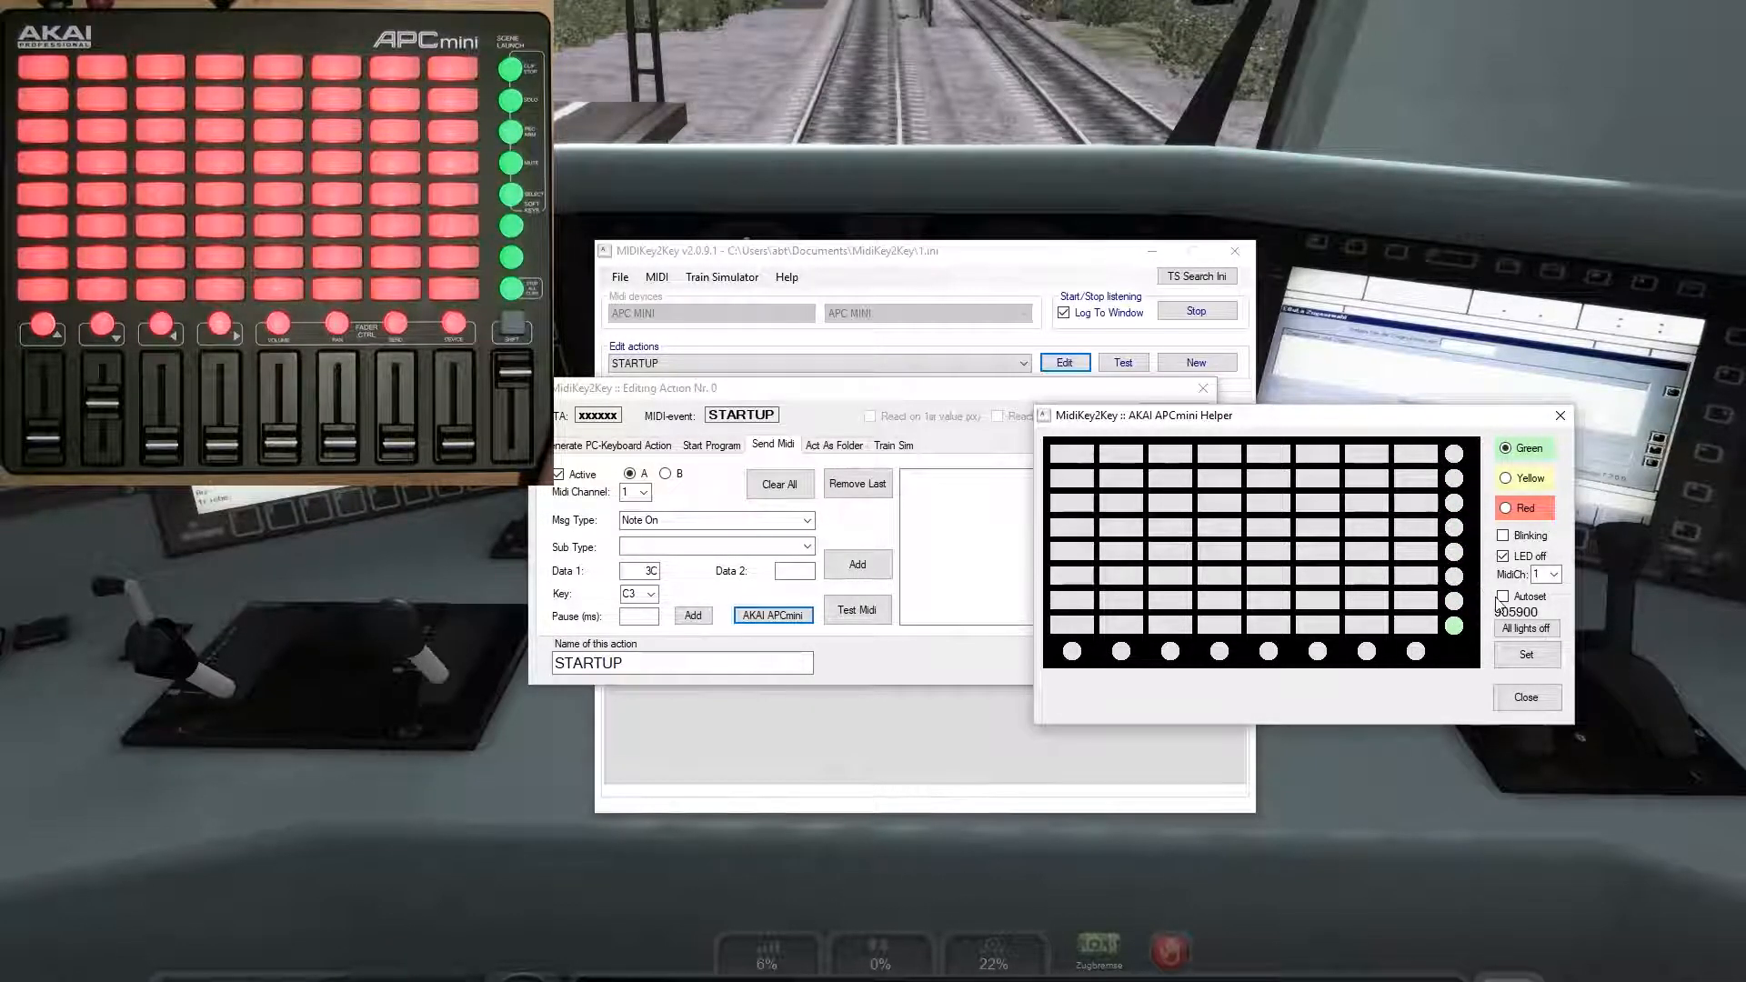
Step: With Autoset enabled, add LED-off commands for the whole column of round buttons beside the pad grid
click(1506, 597)
click(1455, 454)
click(1454, 479)
click(1455, 503)
click(1454, 528)
click(1454, 575)
click(1454, 626)
Step: Add LED-off commands for the entire row of eight round buttons below the pad grid
click(1416, 652)
click(1367, 651)
click(1318, 651)
click(1269, 651)
click(1220, 652)
click(1170, 652)
click(1122, 651)
click(1072, 651)
Step: Disable Autoset, add LED-off commands for the whole 8×8 pad grid, and save the STARTUP action
click(1508, 596)
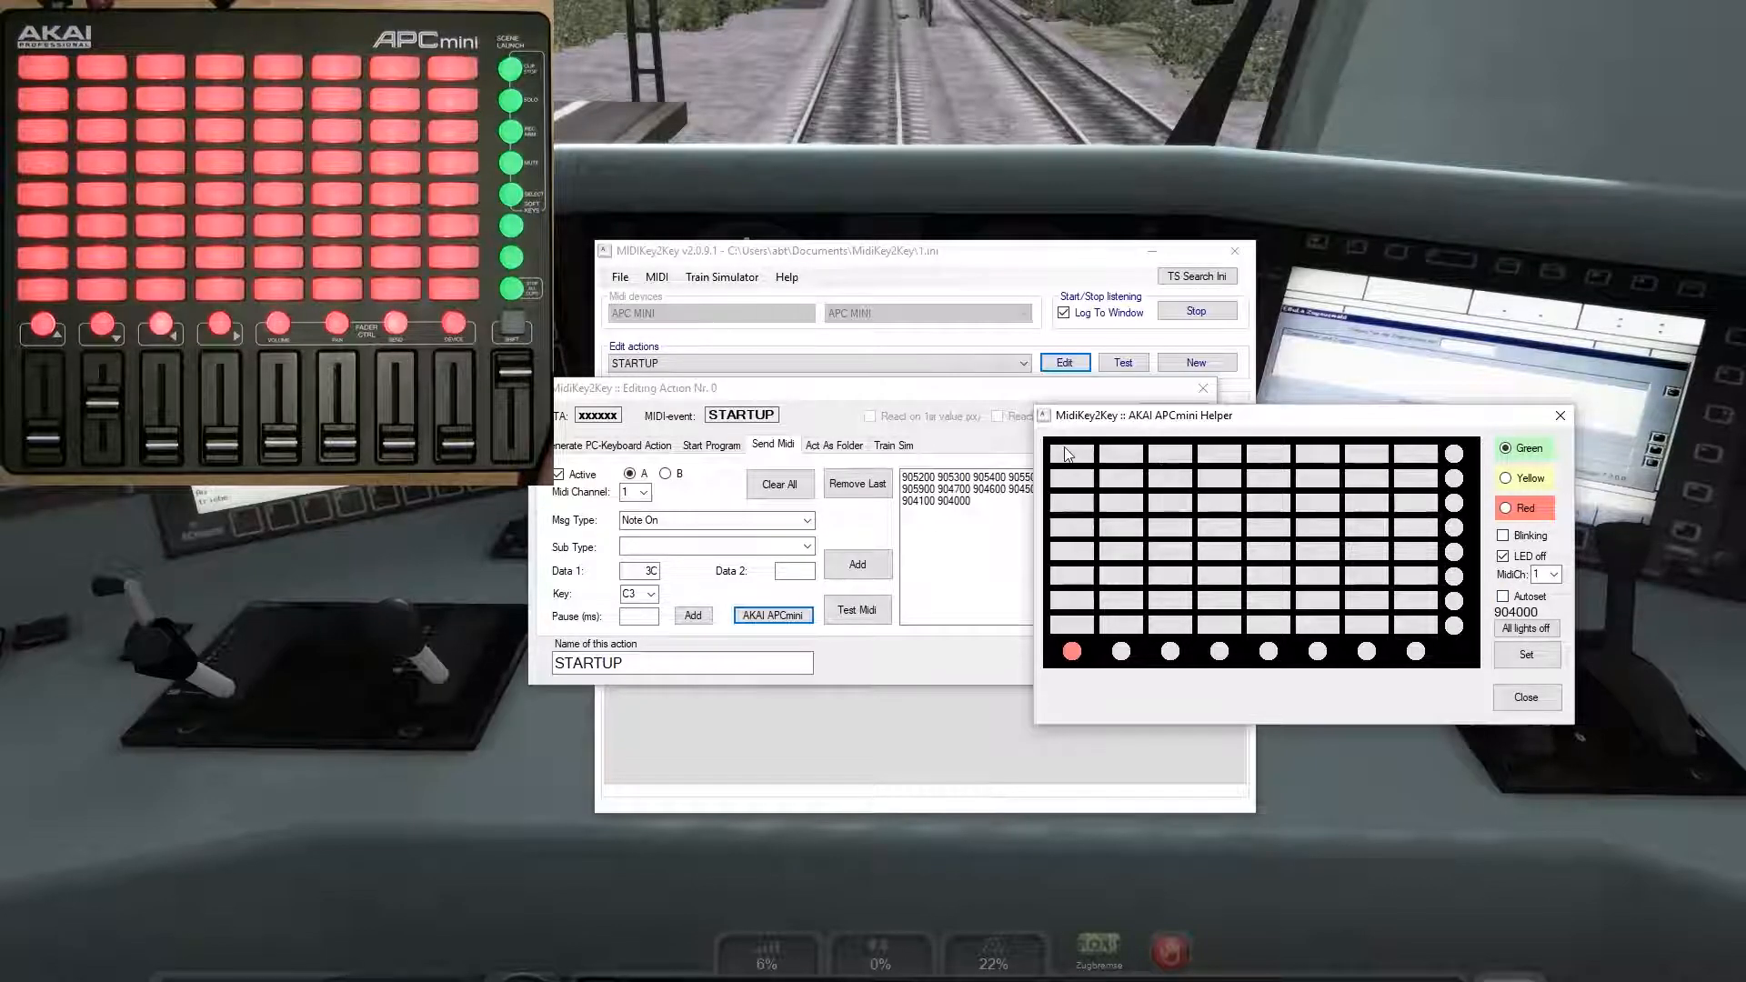
shift+click(1420, 627)
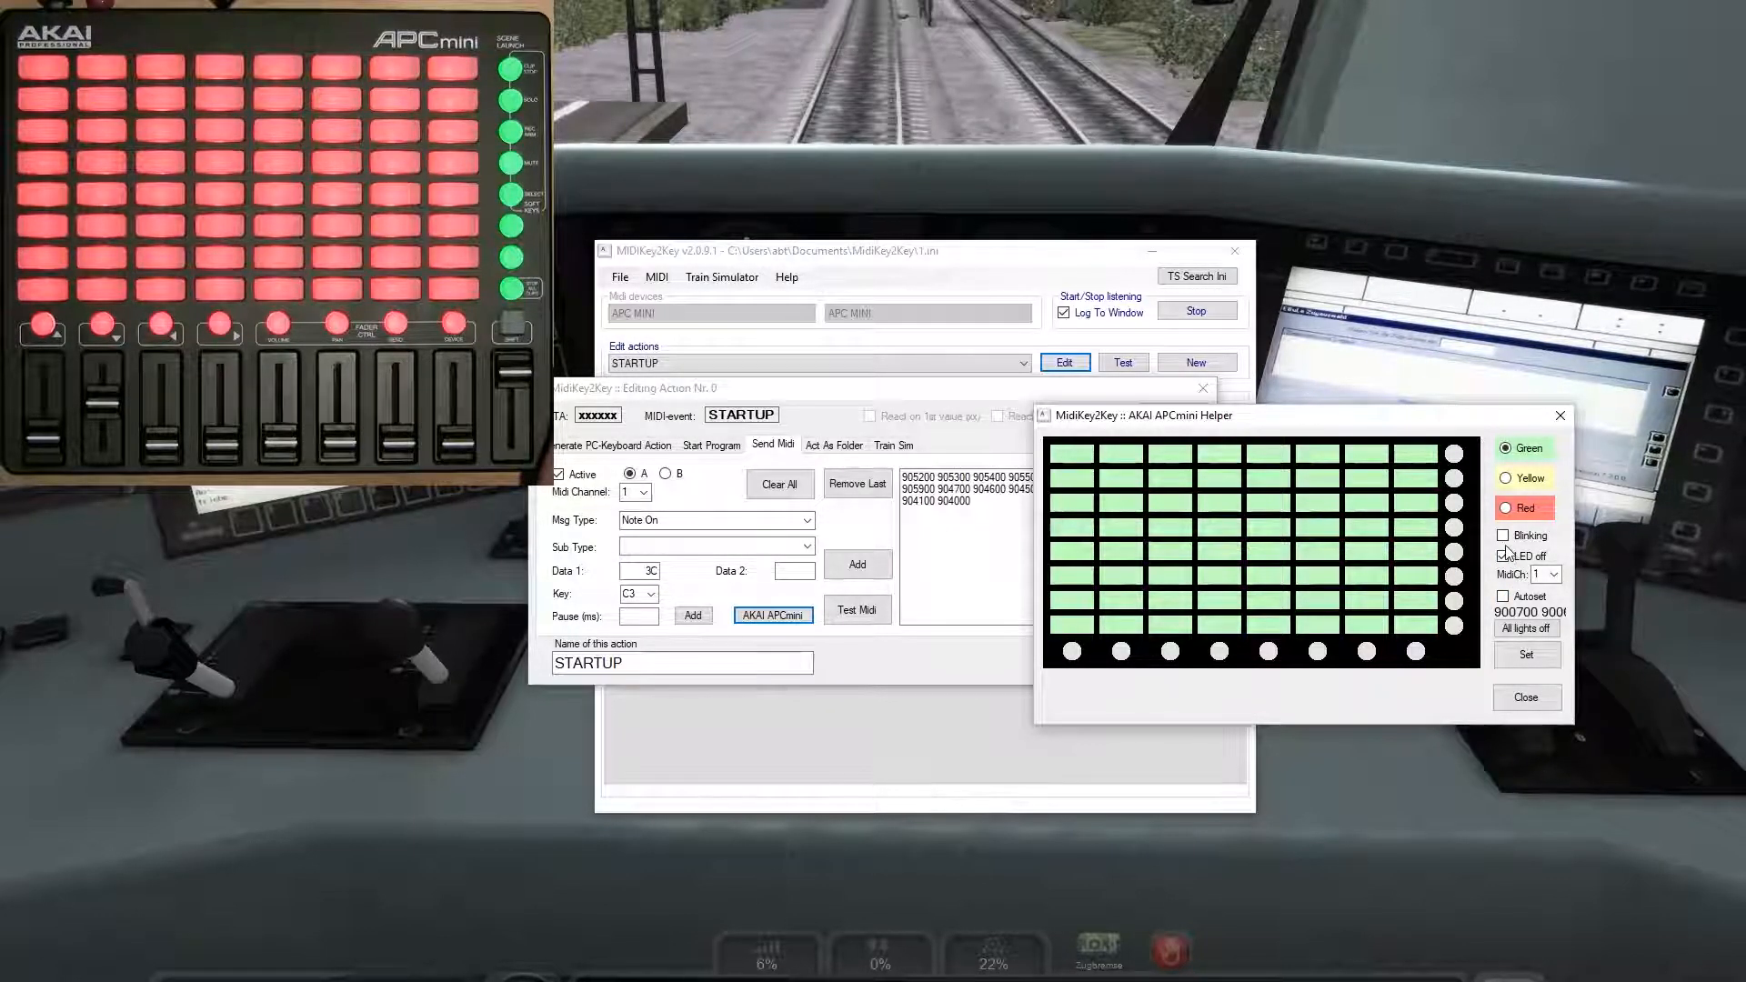
click(1530, 662)
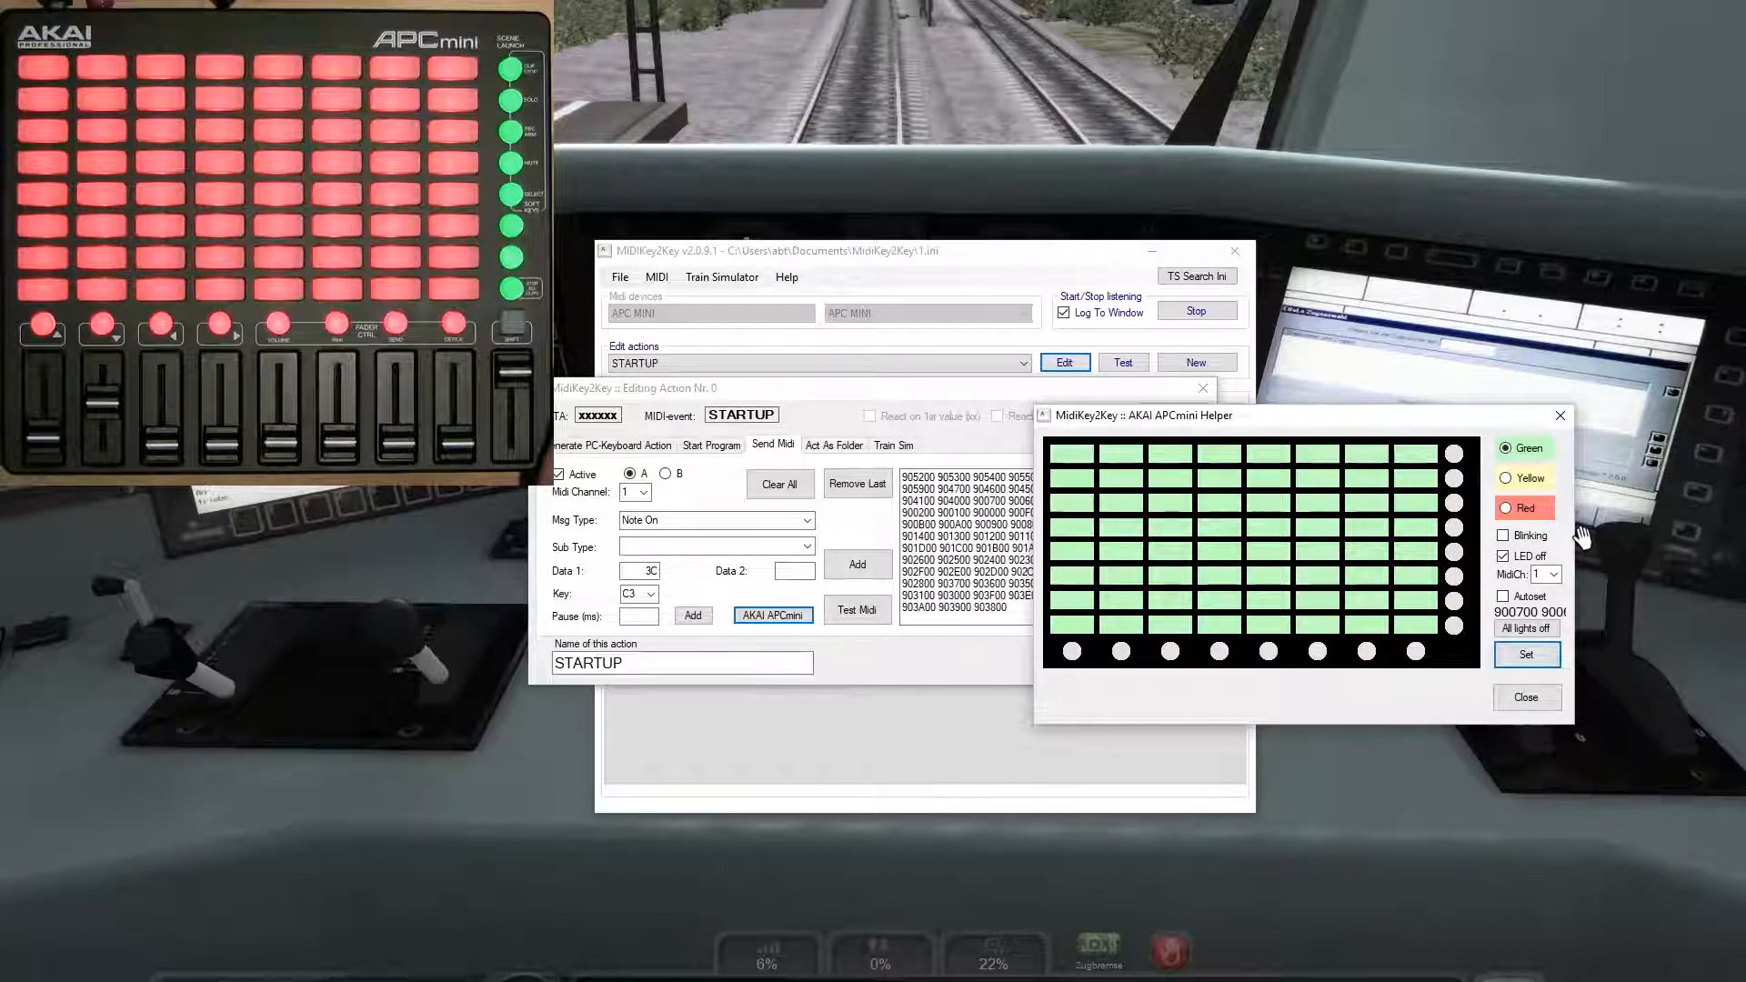
click(1558, 416)
click(1186, 658)
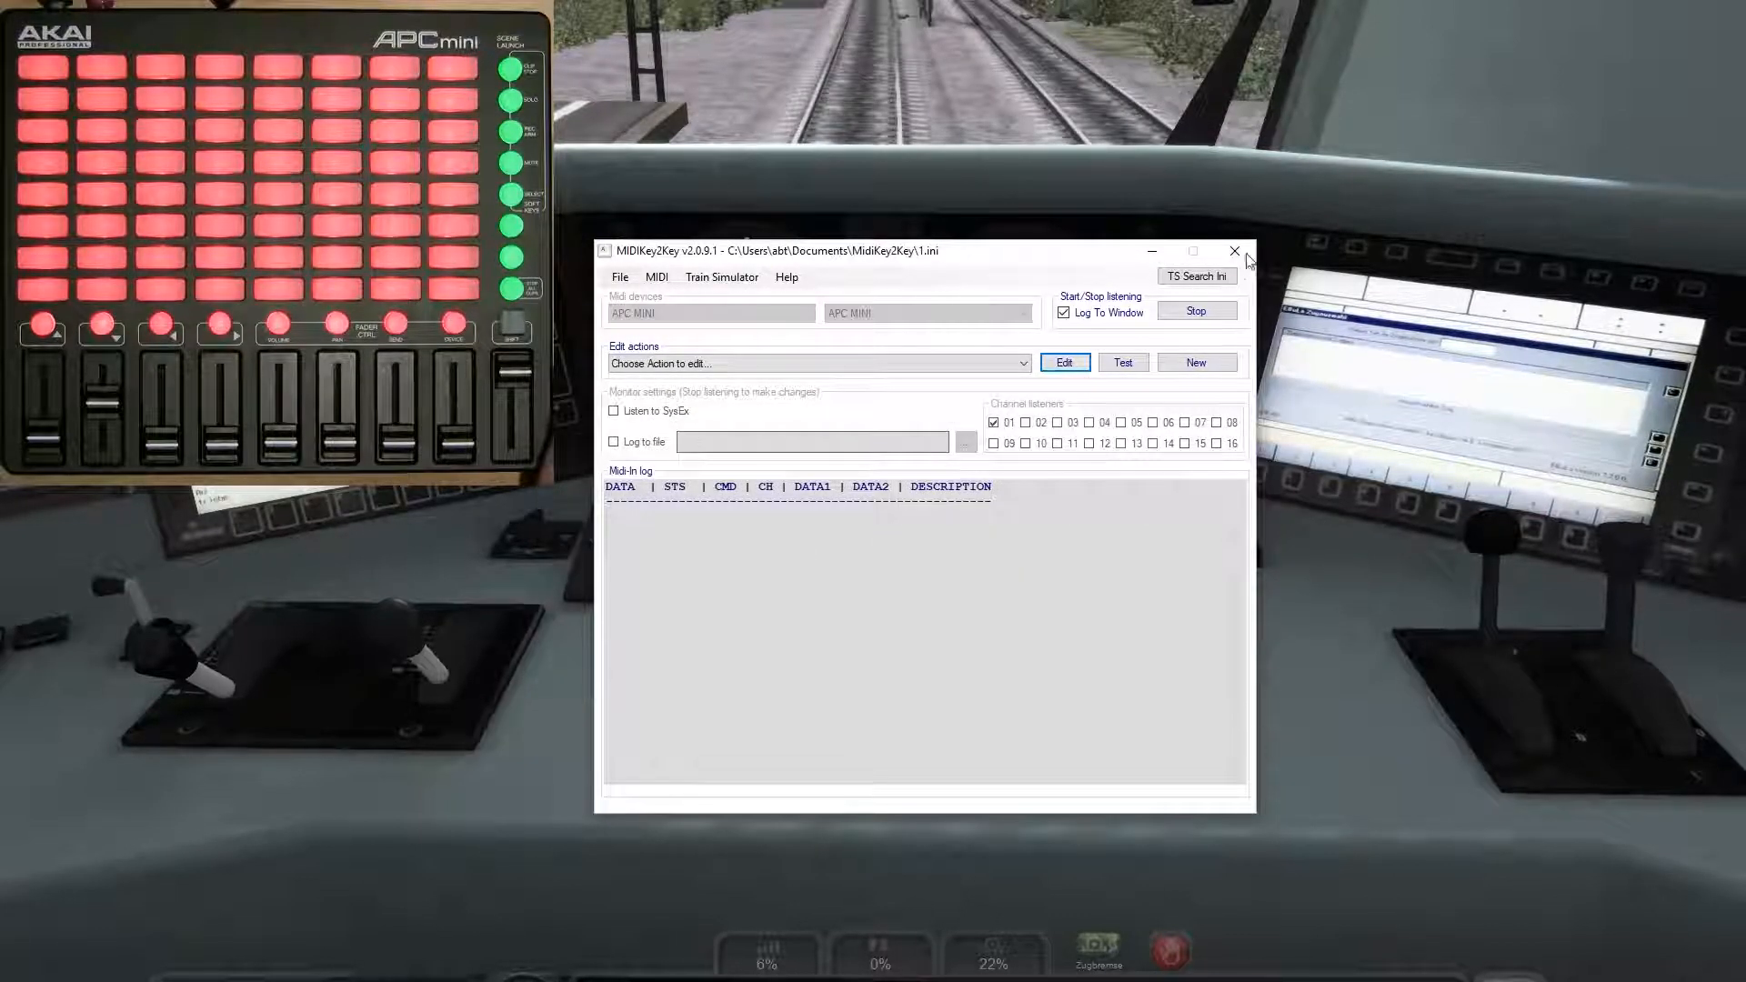
Step: Restart MIDIKey2Key and place its window over the cab desk so the train's gauges stay in view
click(1237, 253)
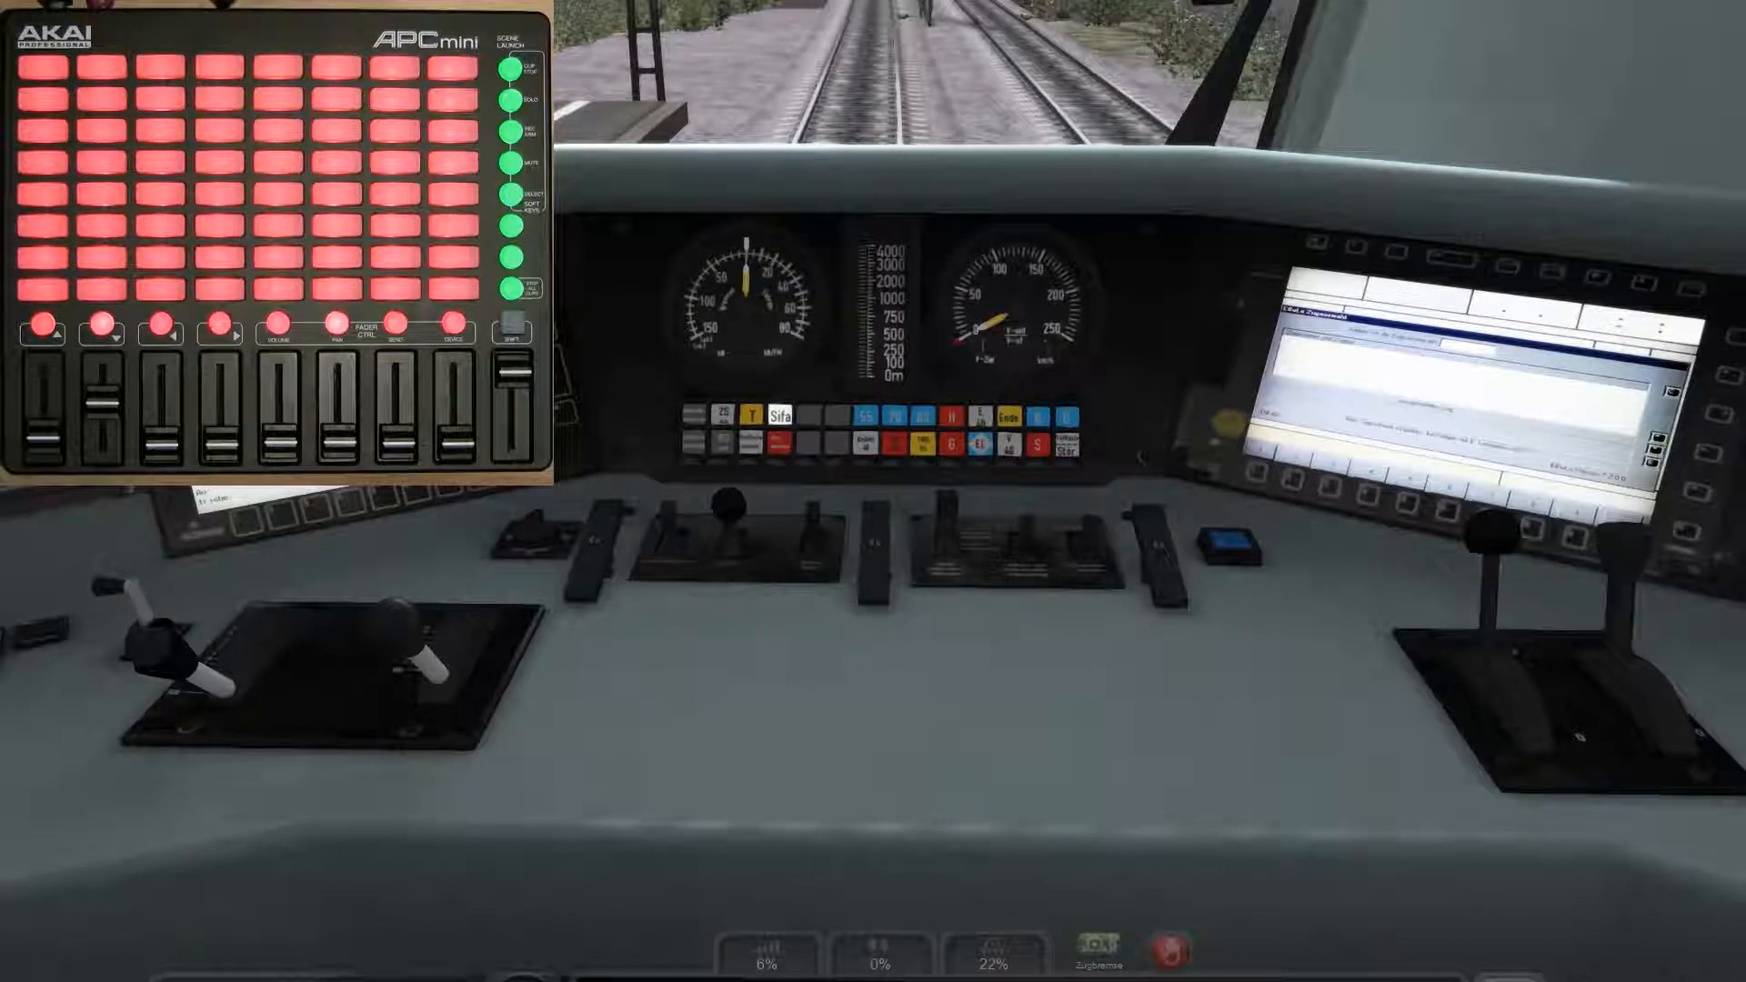
drag(1745, 310, 966, 287)
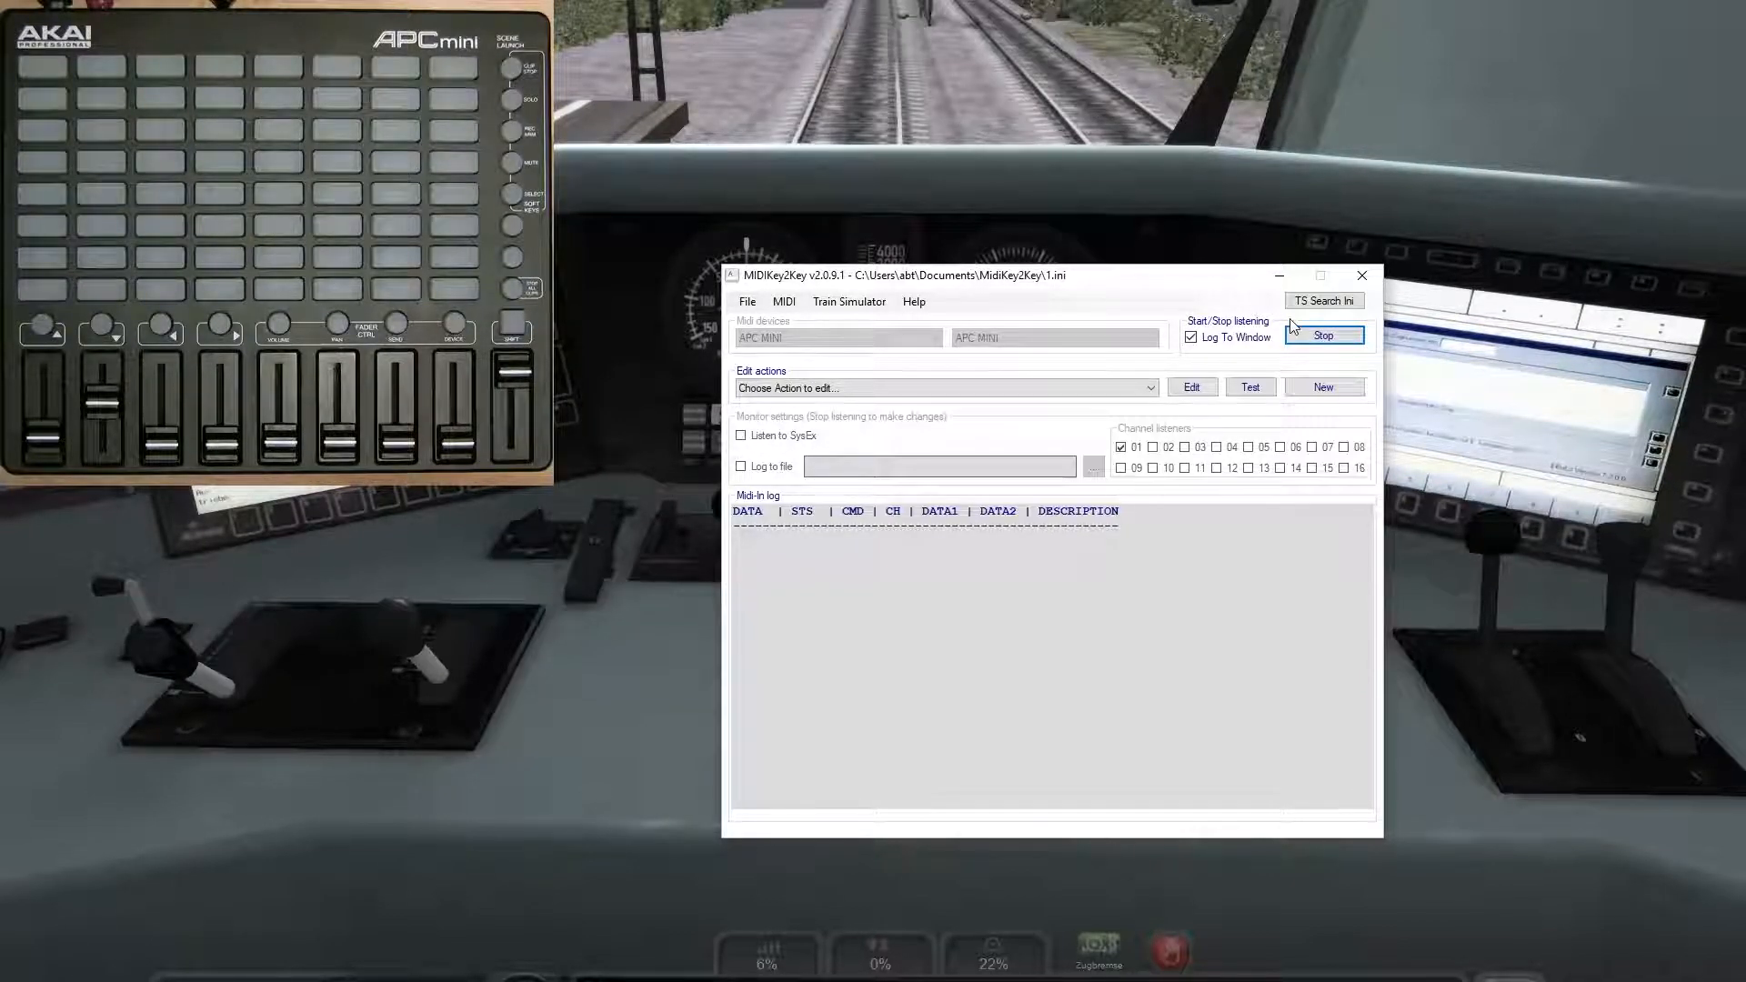
click(1151, 388)
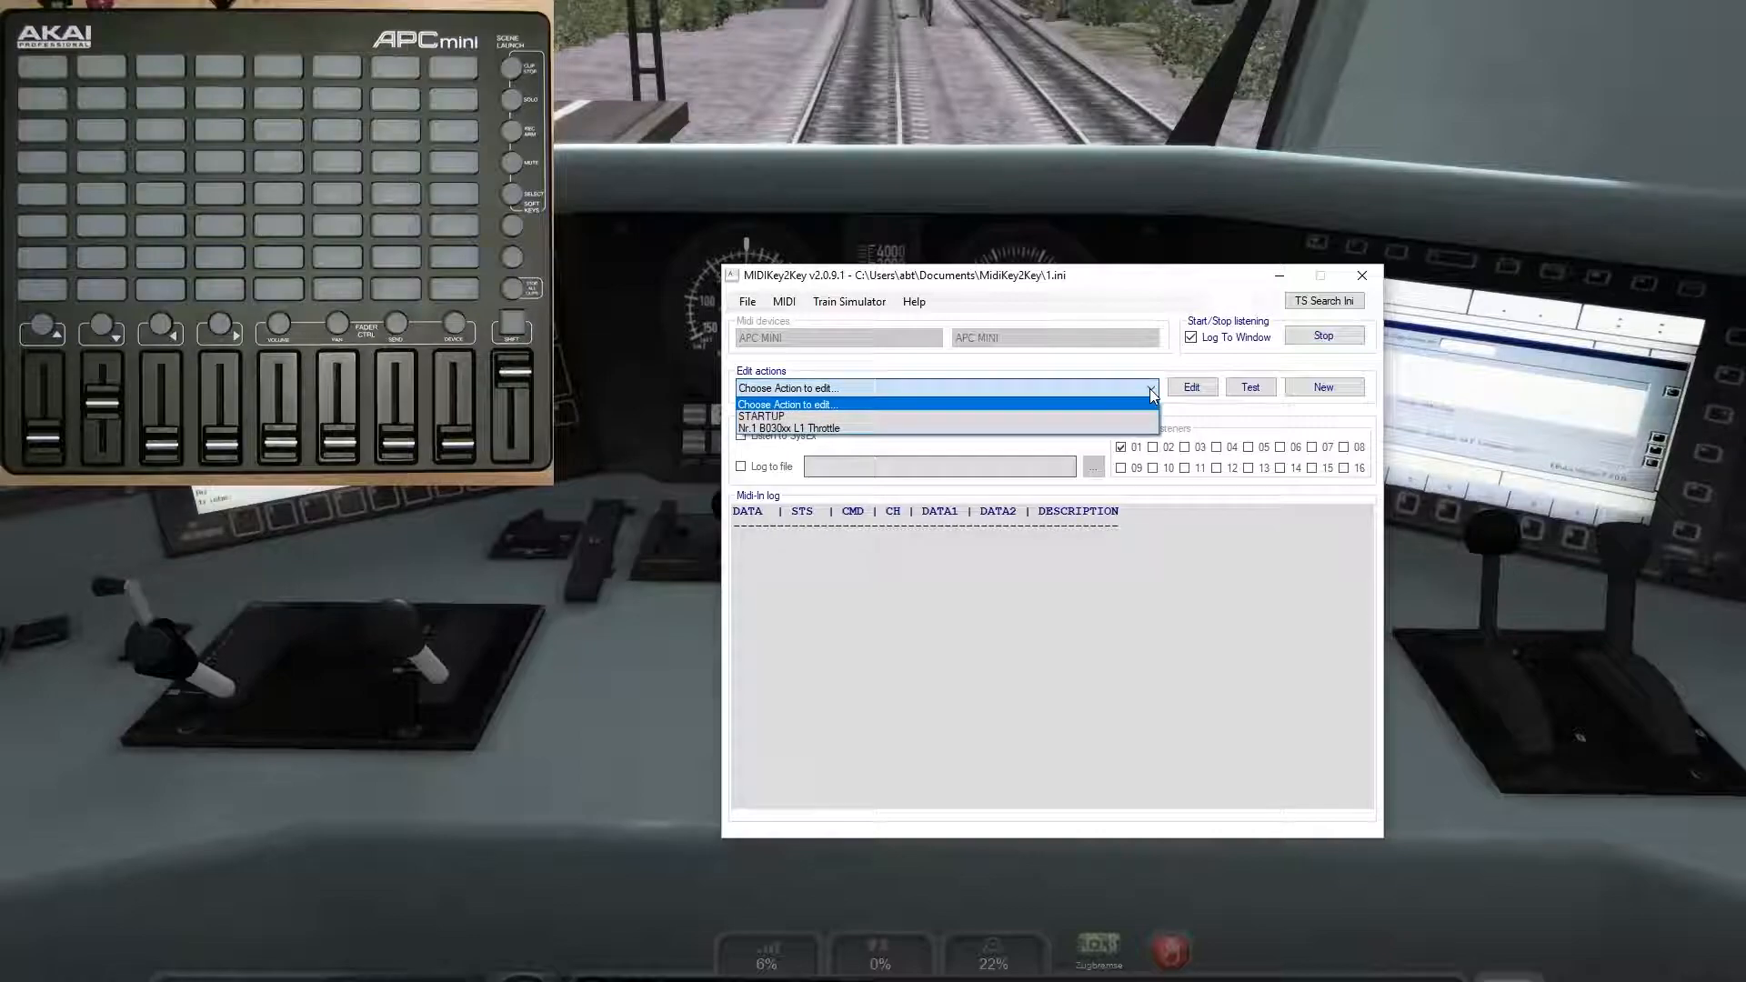
click(1104, 275)
drag(1104, 275, 1102, 377)
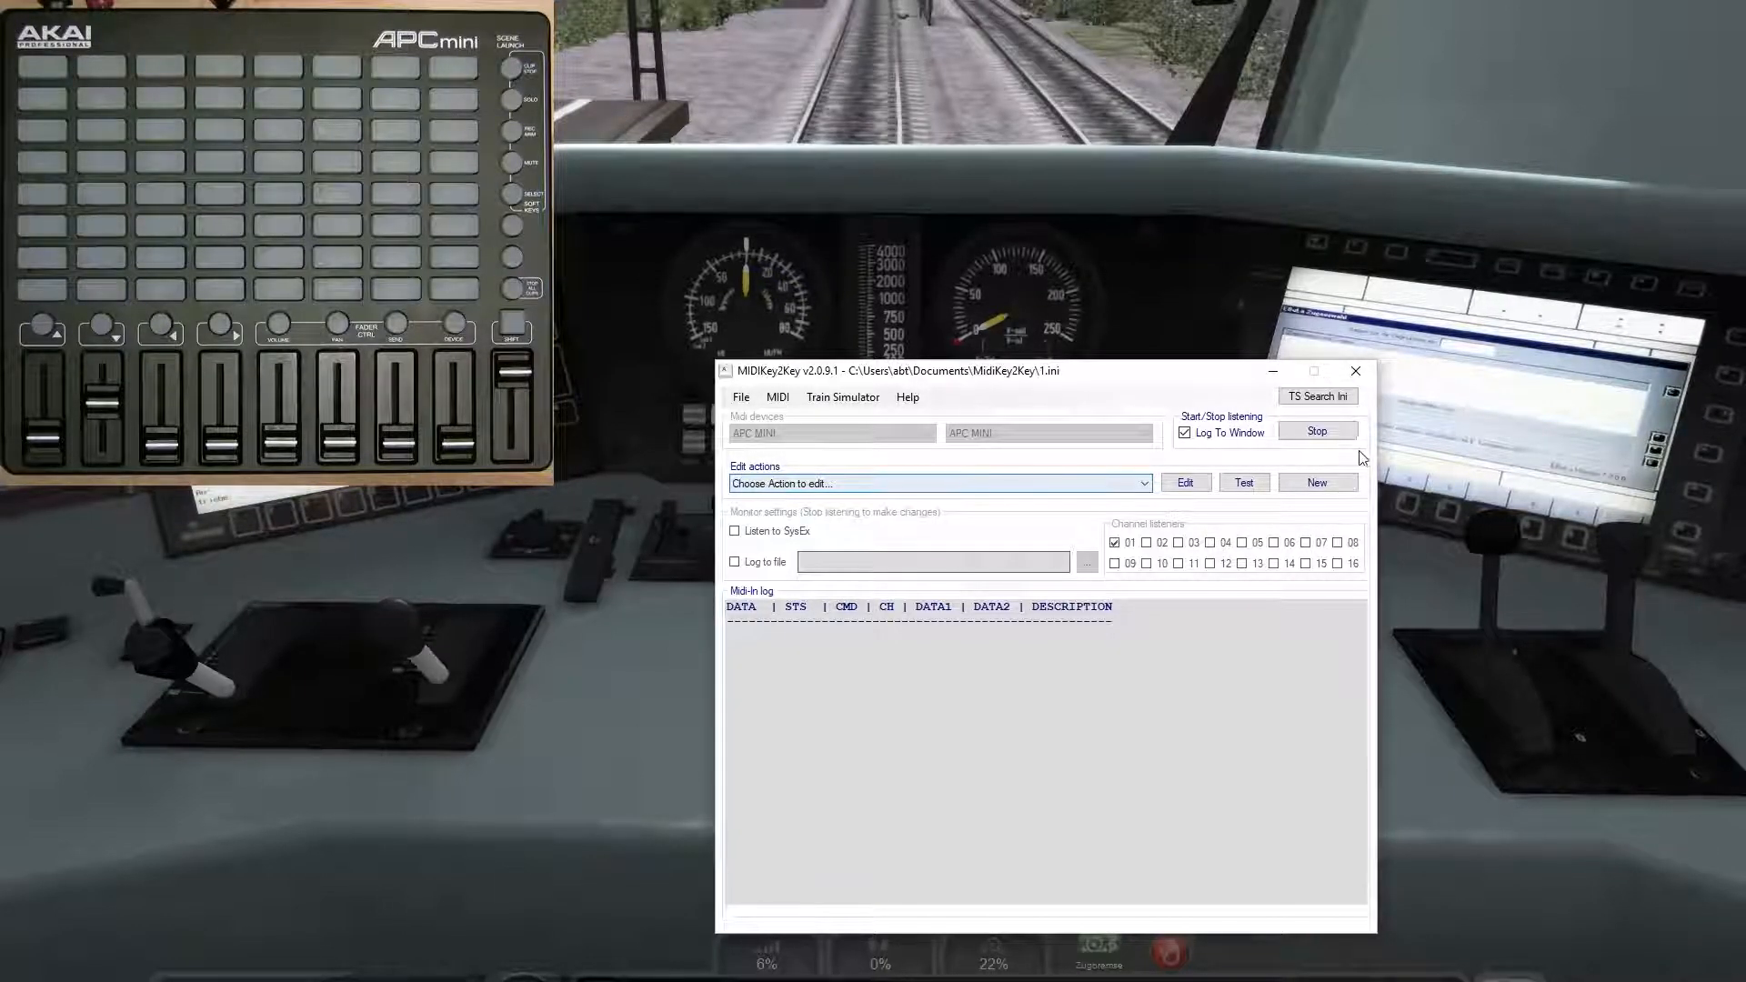
Step: Start a new action and position its assignment dialog just below the cab gauges
click(1317, 482)
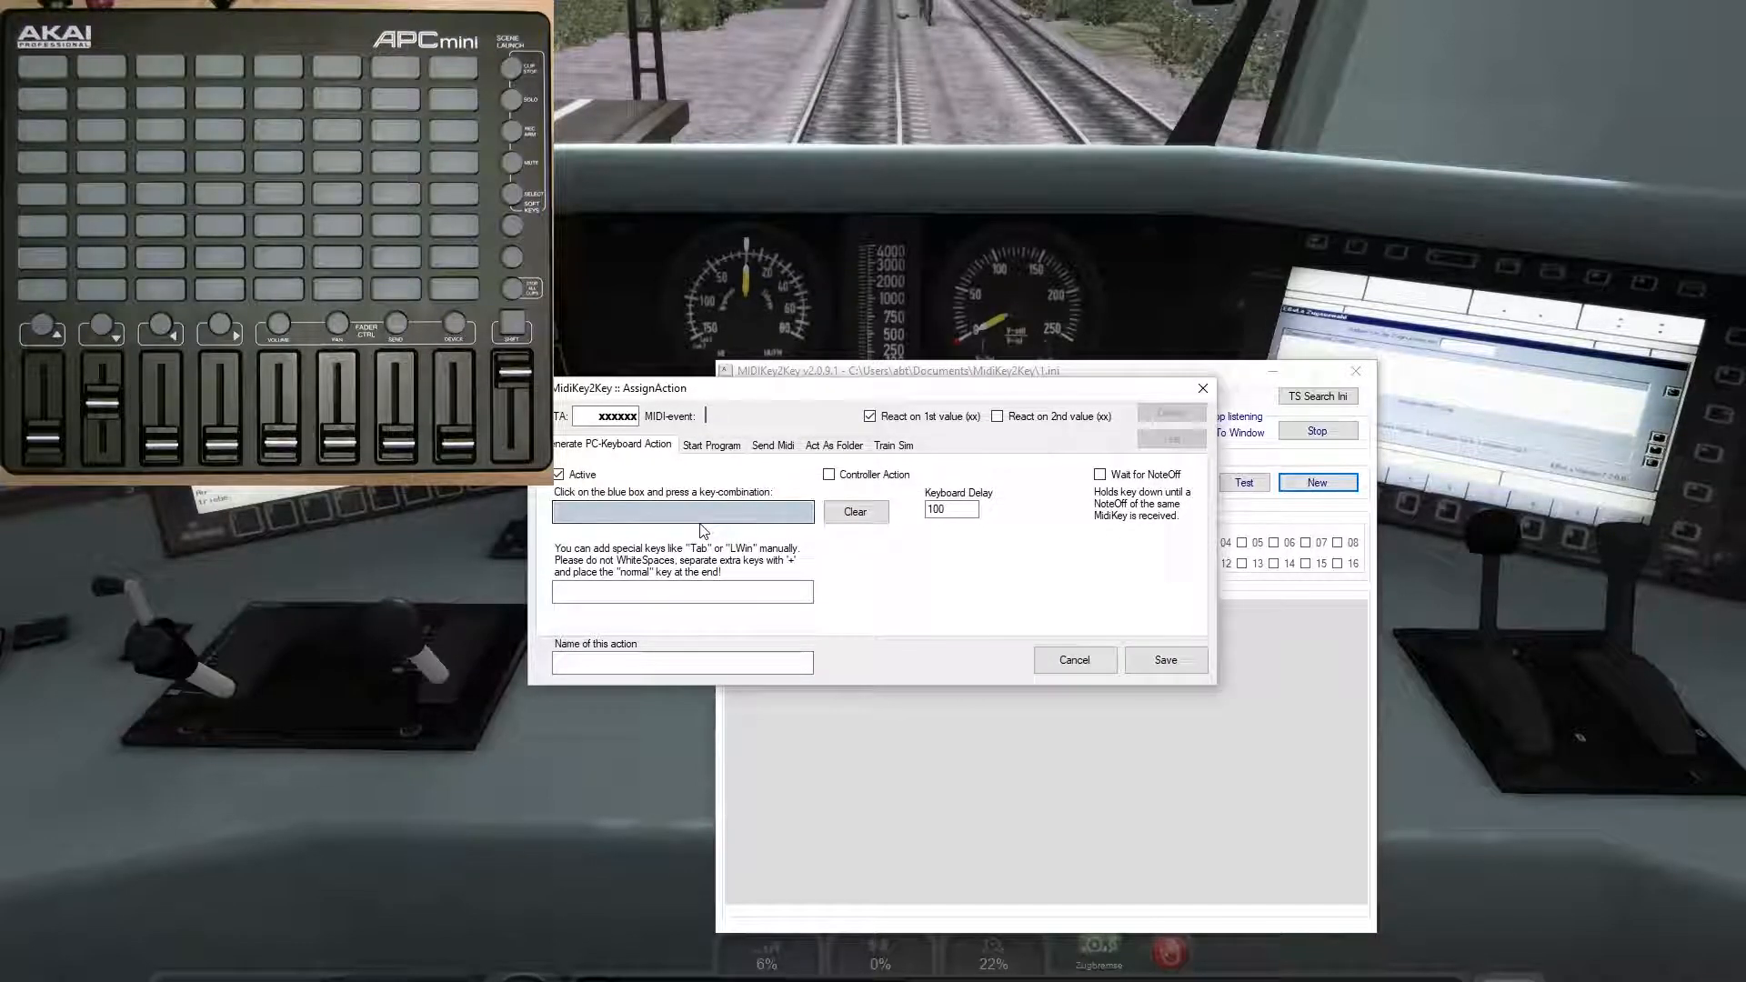
drag(860, 392, 846, 337)
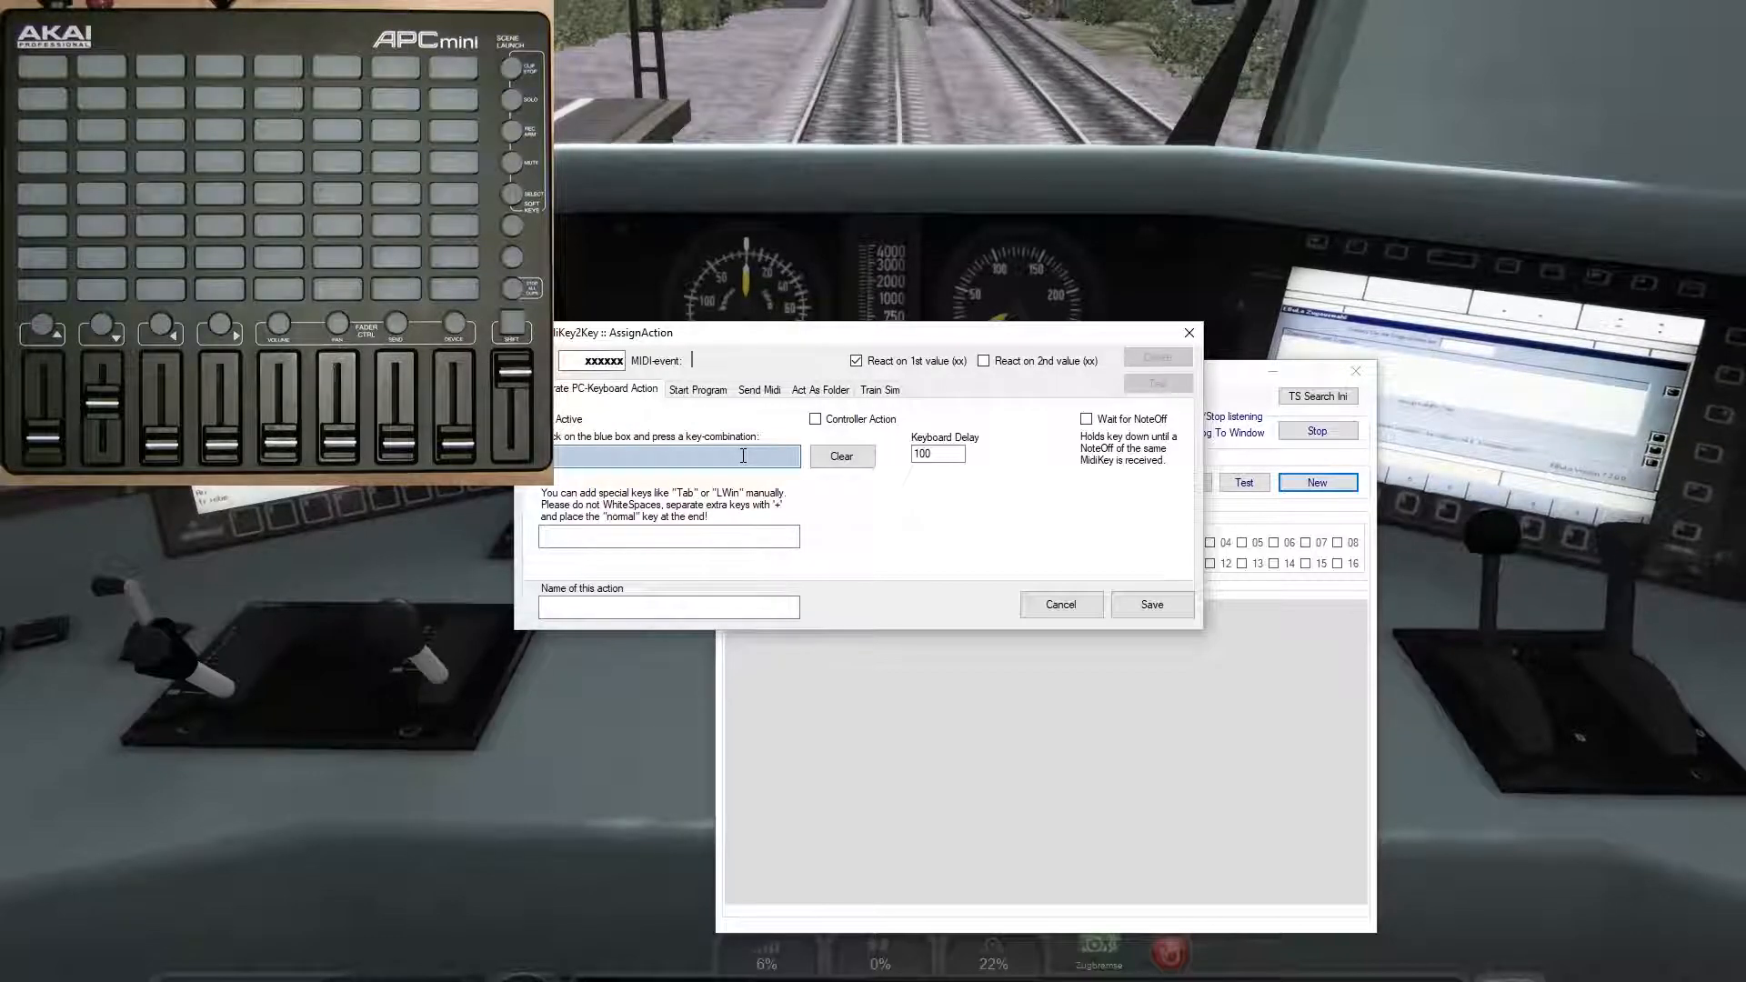
drag(743, 332, 738, 337)
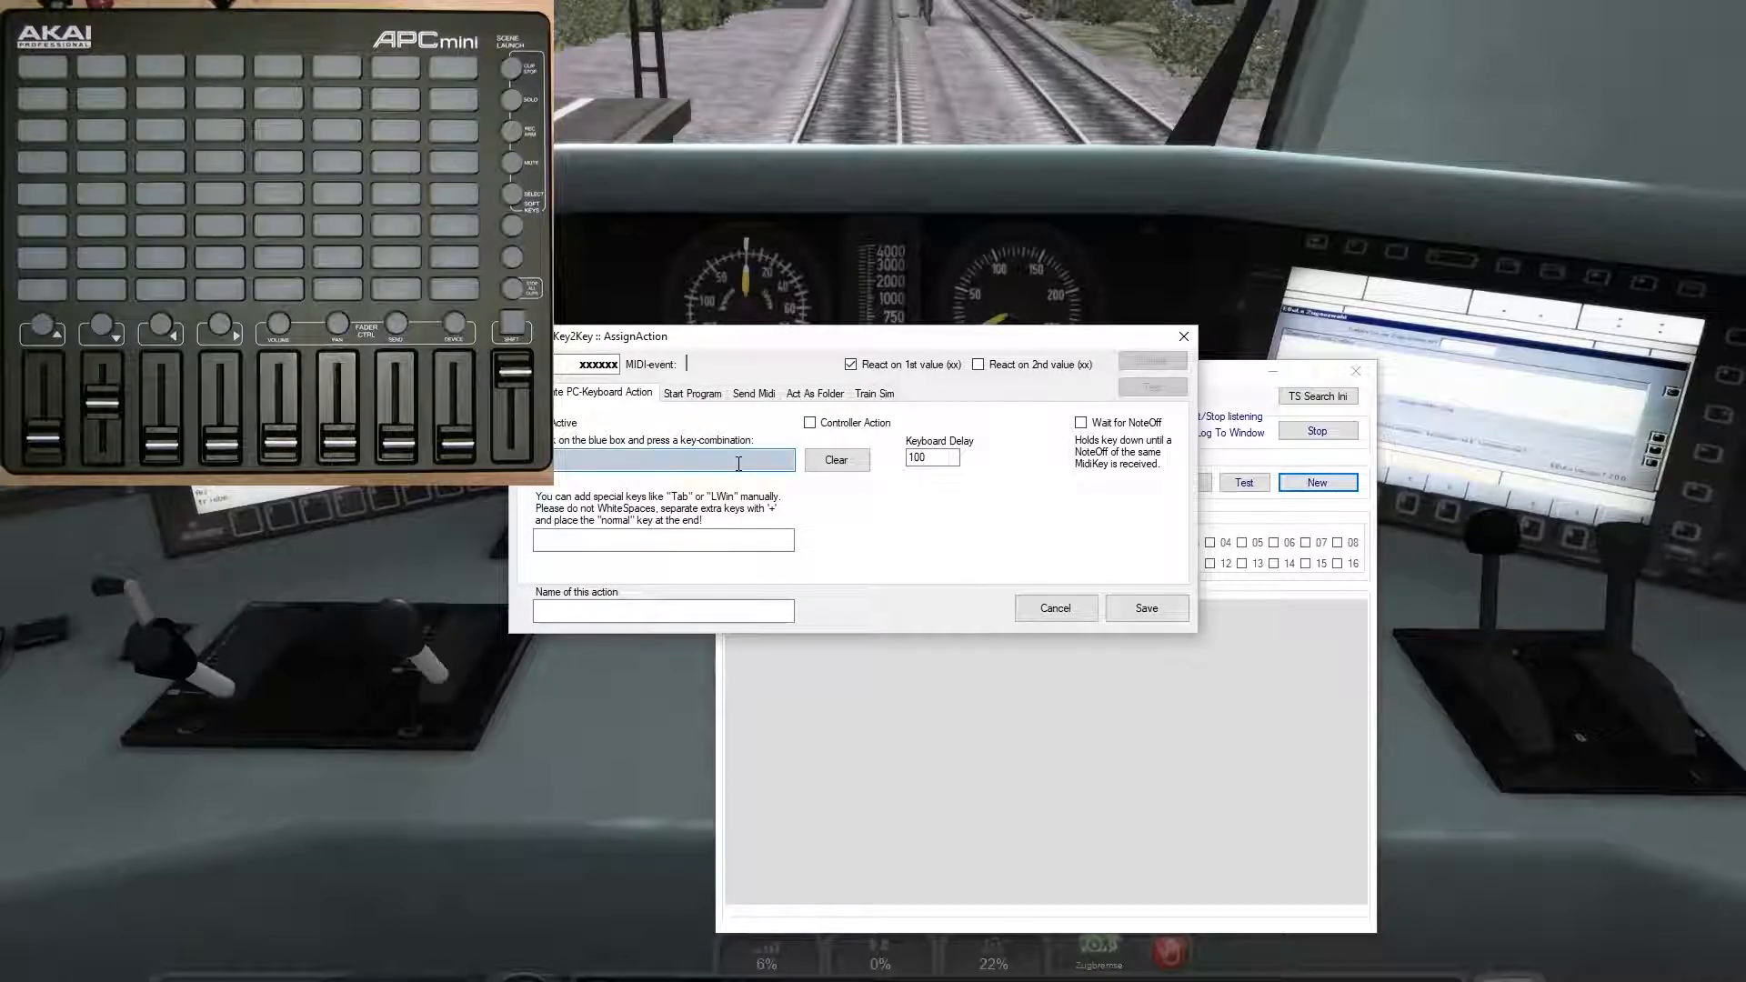
Step: Record Return as the new action's key combination, clear it, and record it a second time
key(Return)
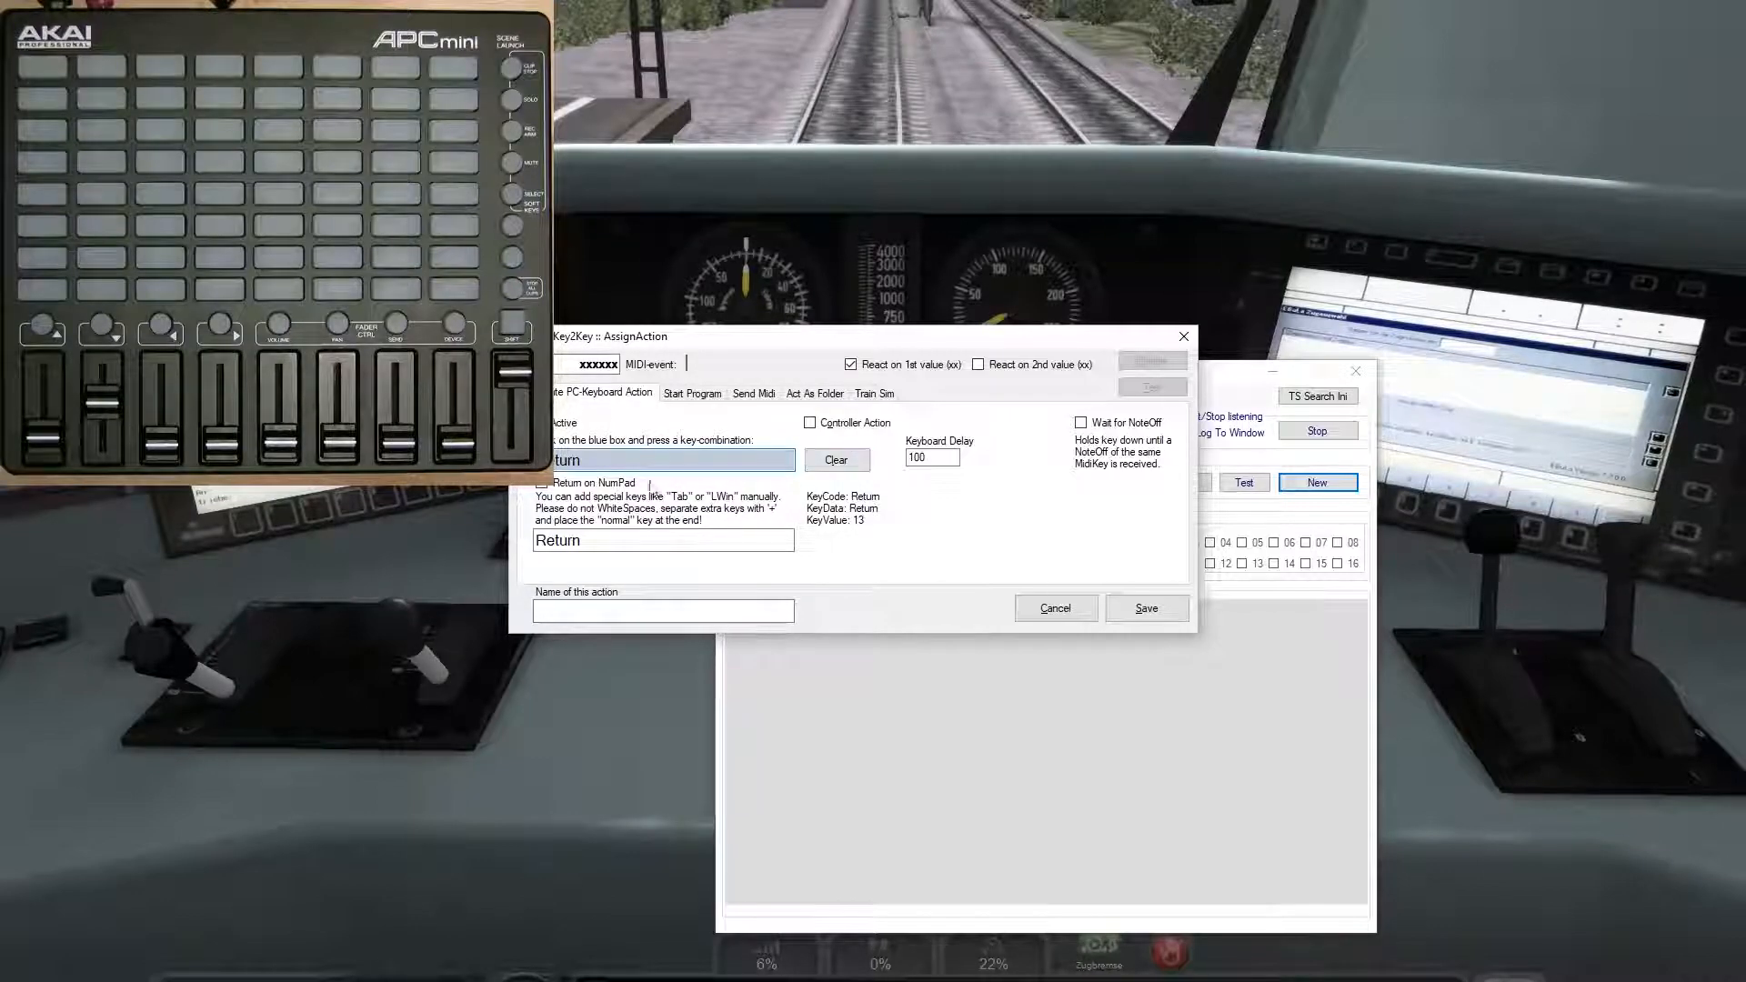
click(836, 459)
click(637, 464)
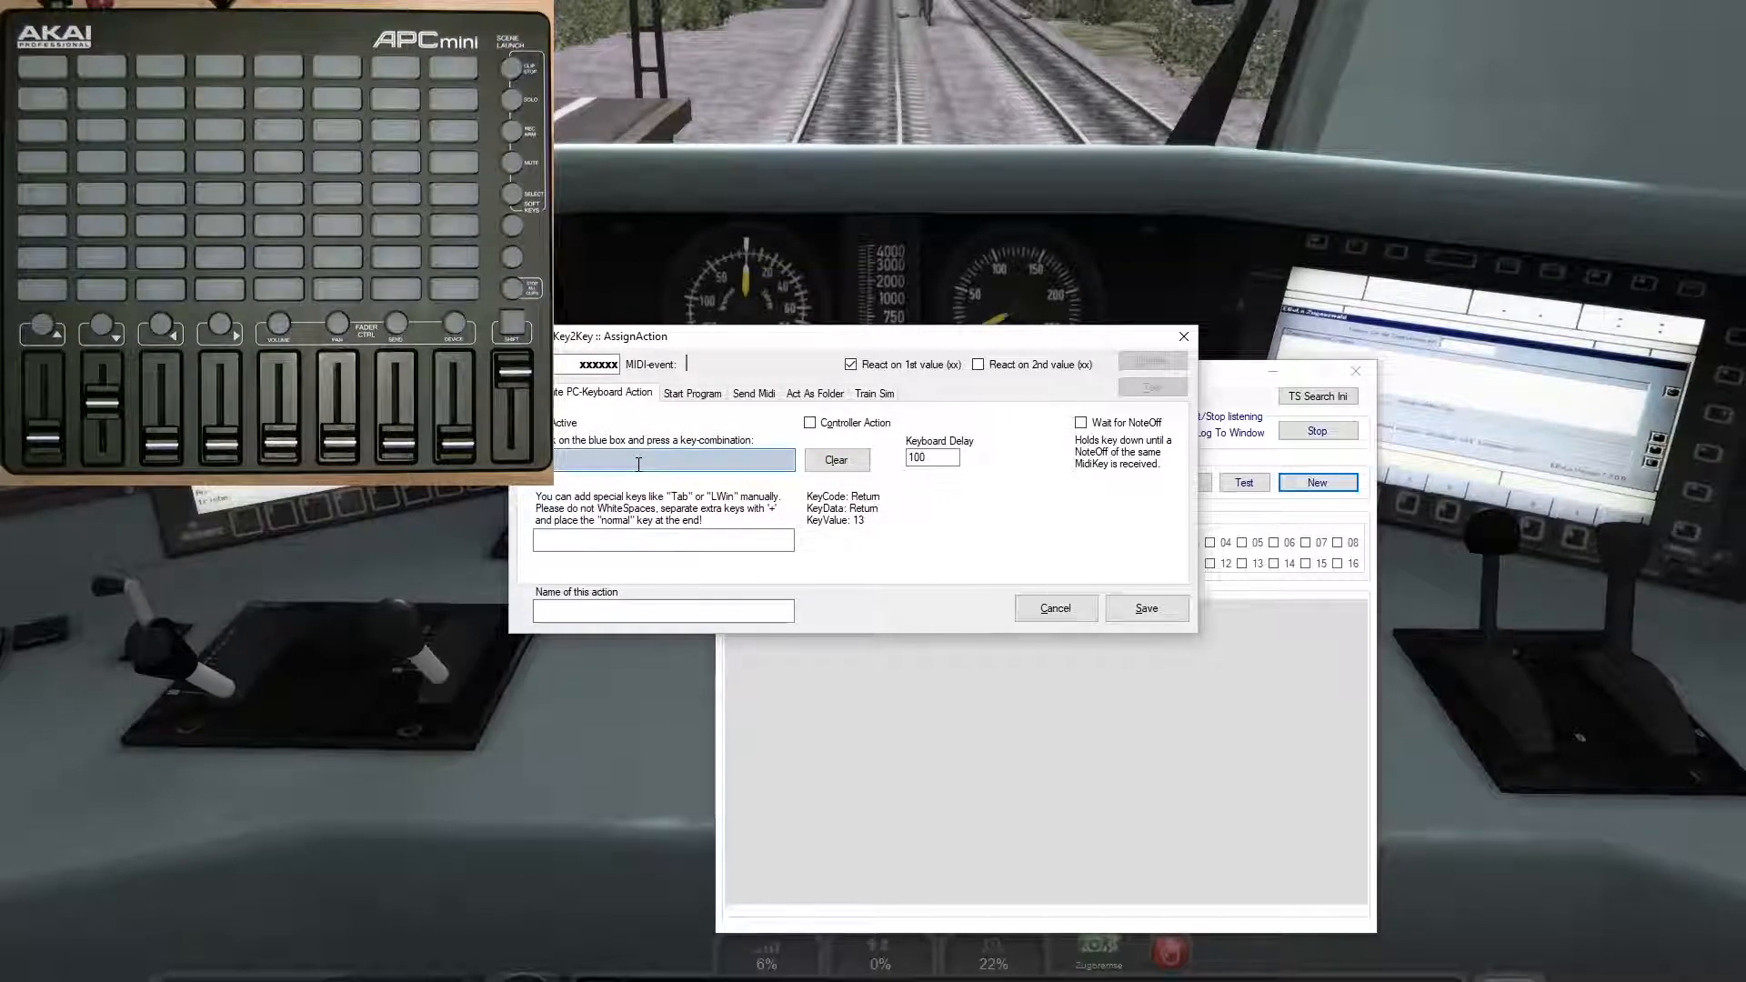
key(Return)
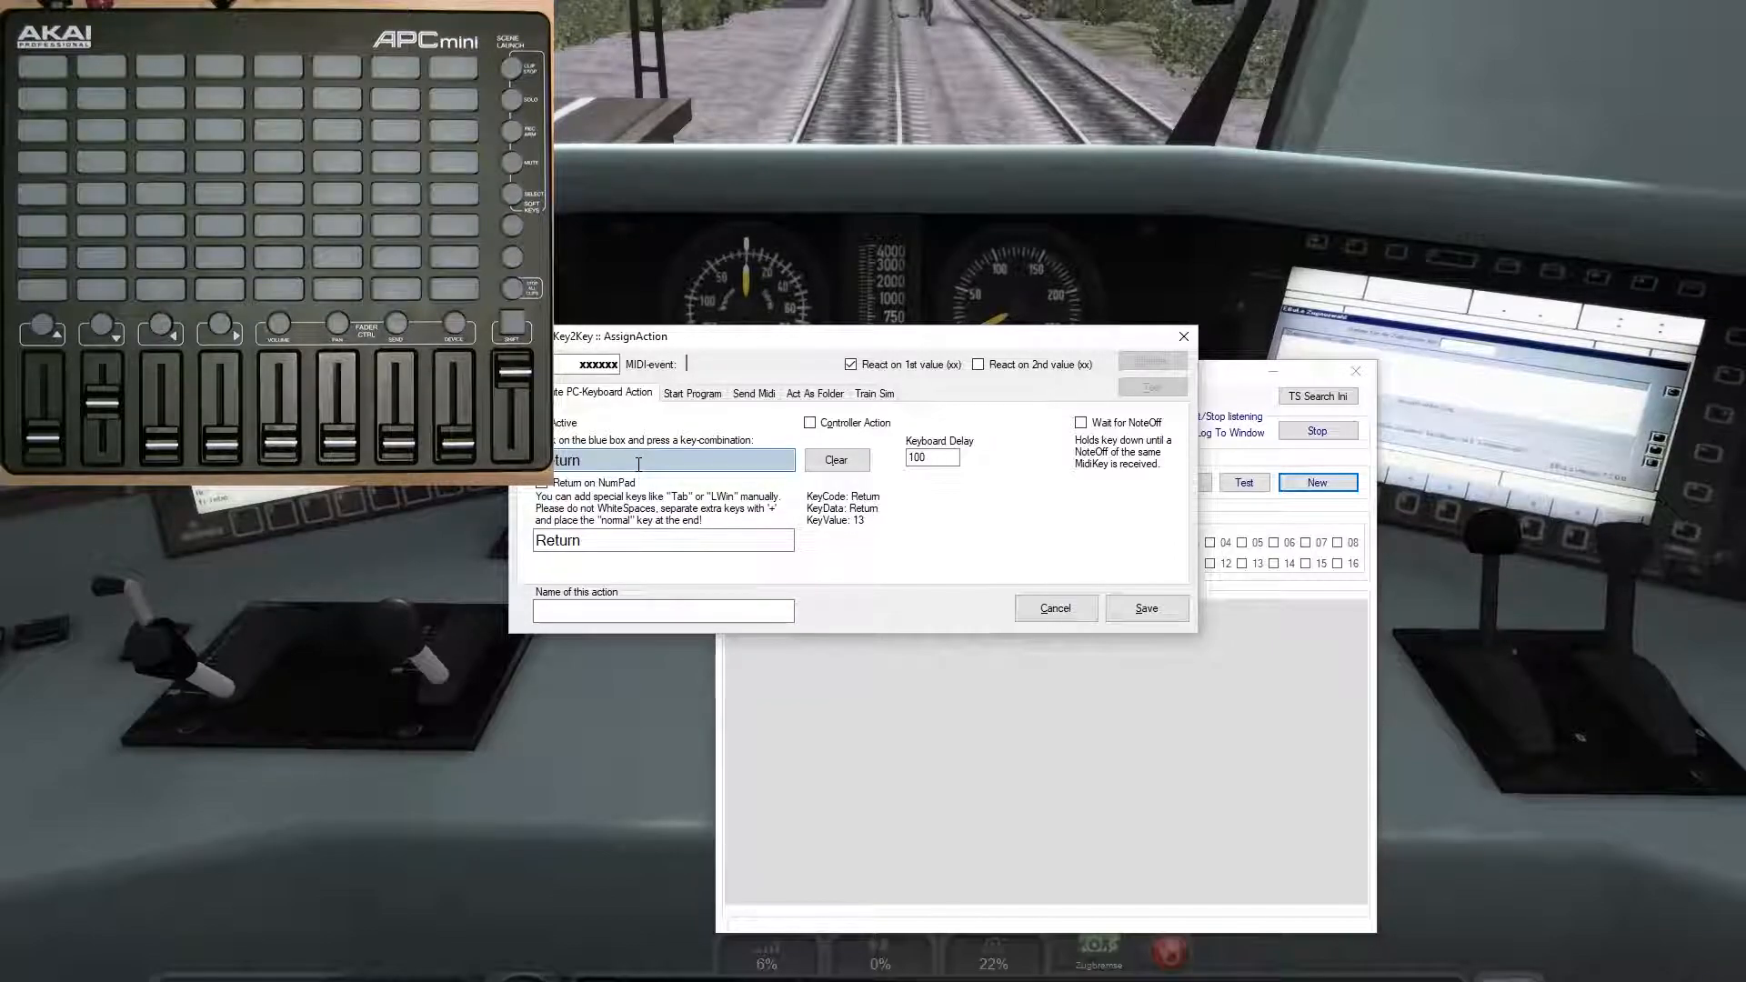
Step: Prefix the manual key entry Return with NUmPad
click(536, 541)
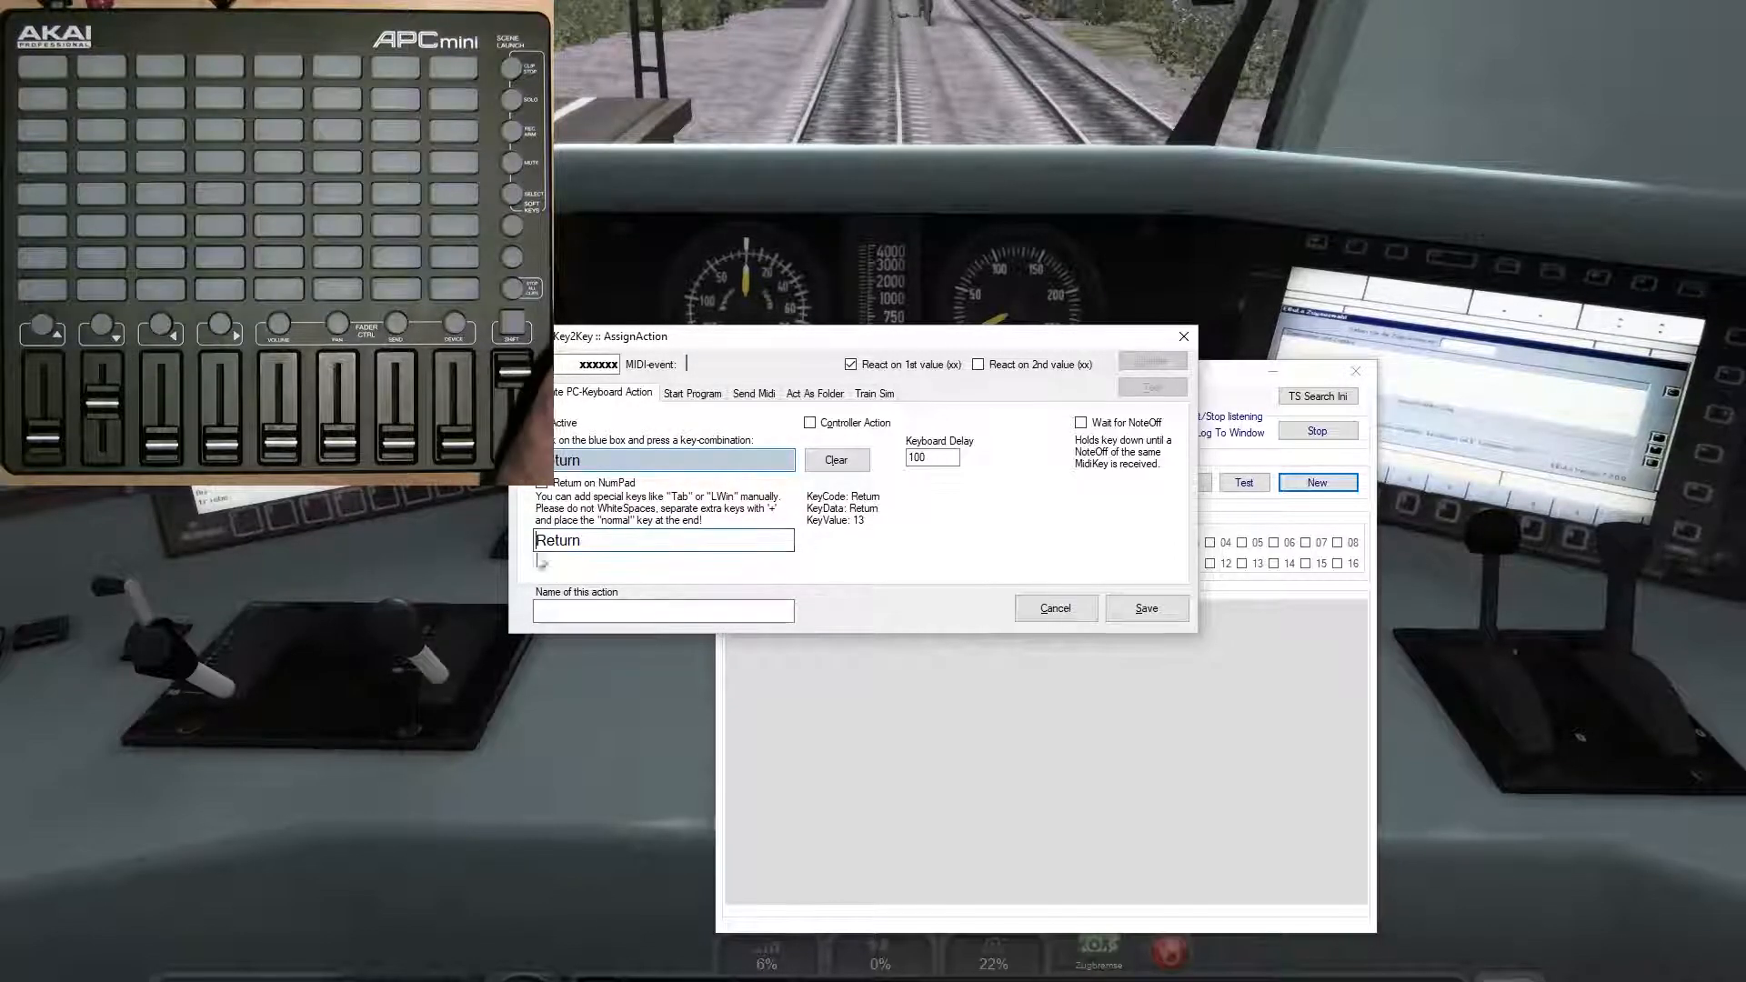
text(NUmPad)
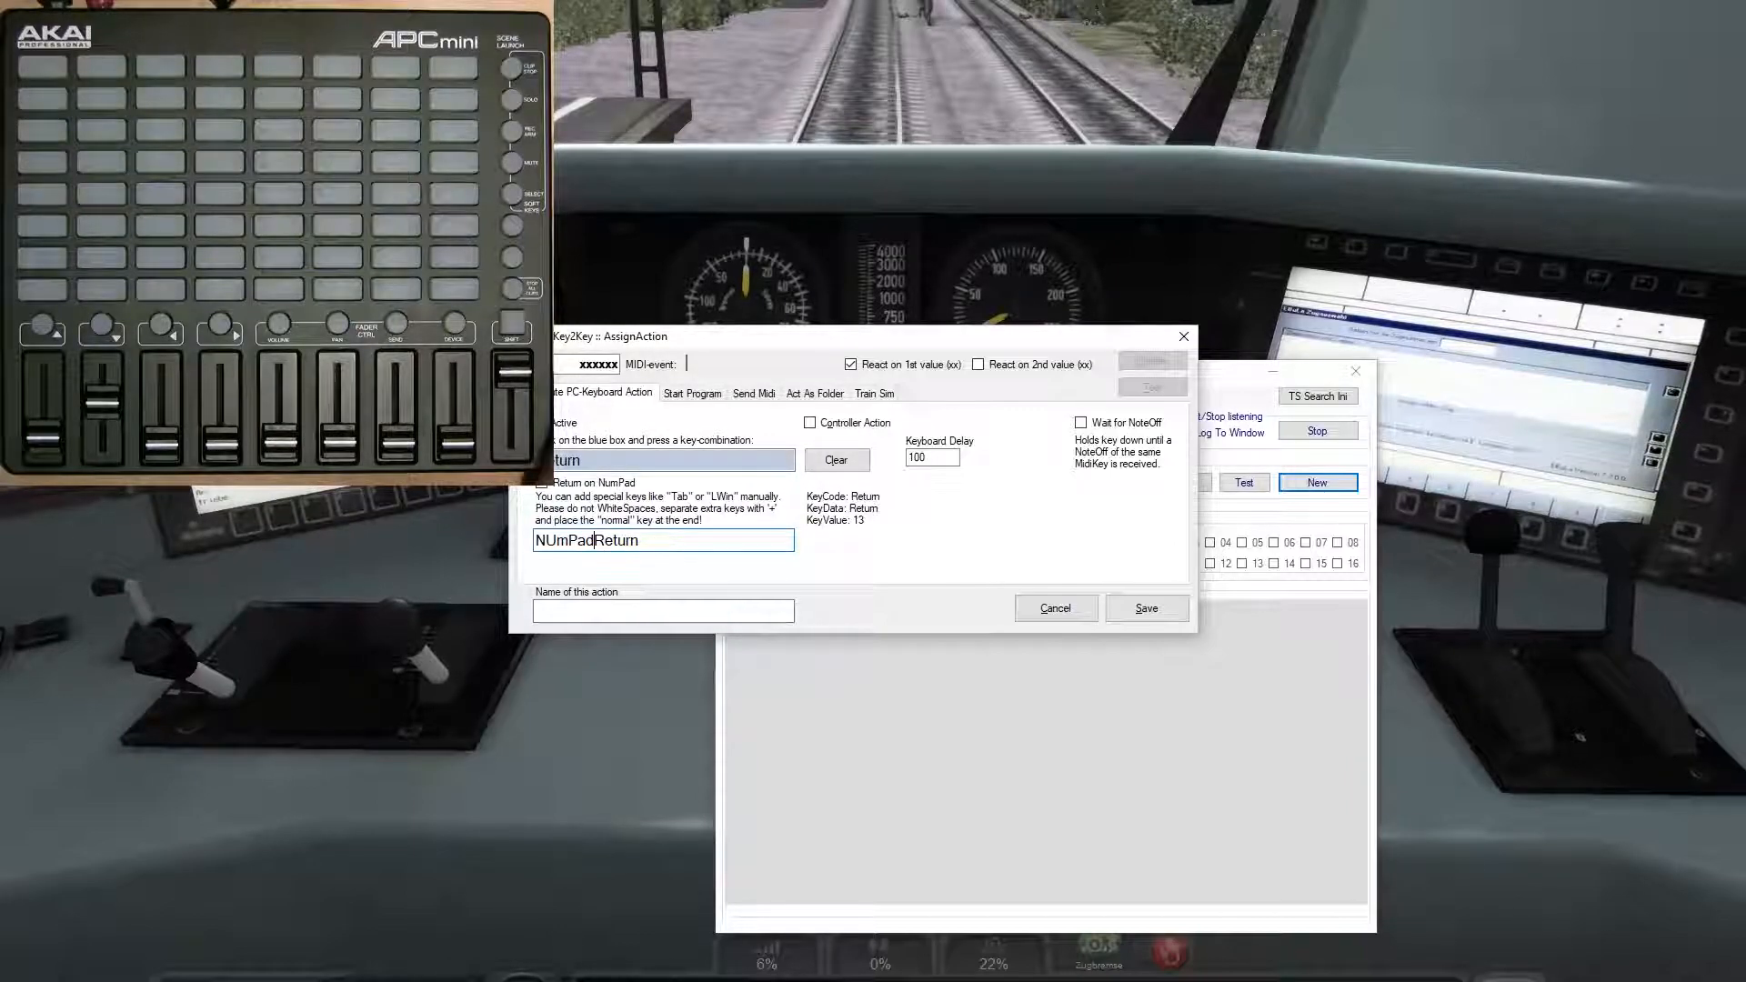
key(Left)
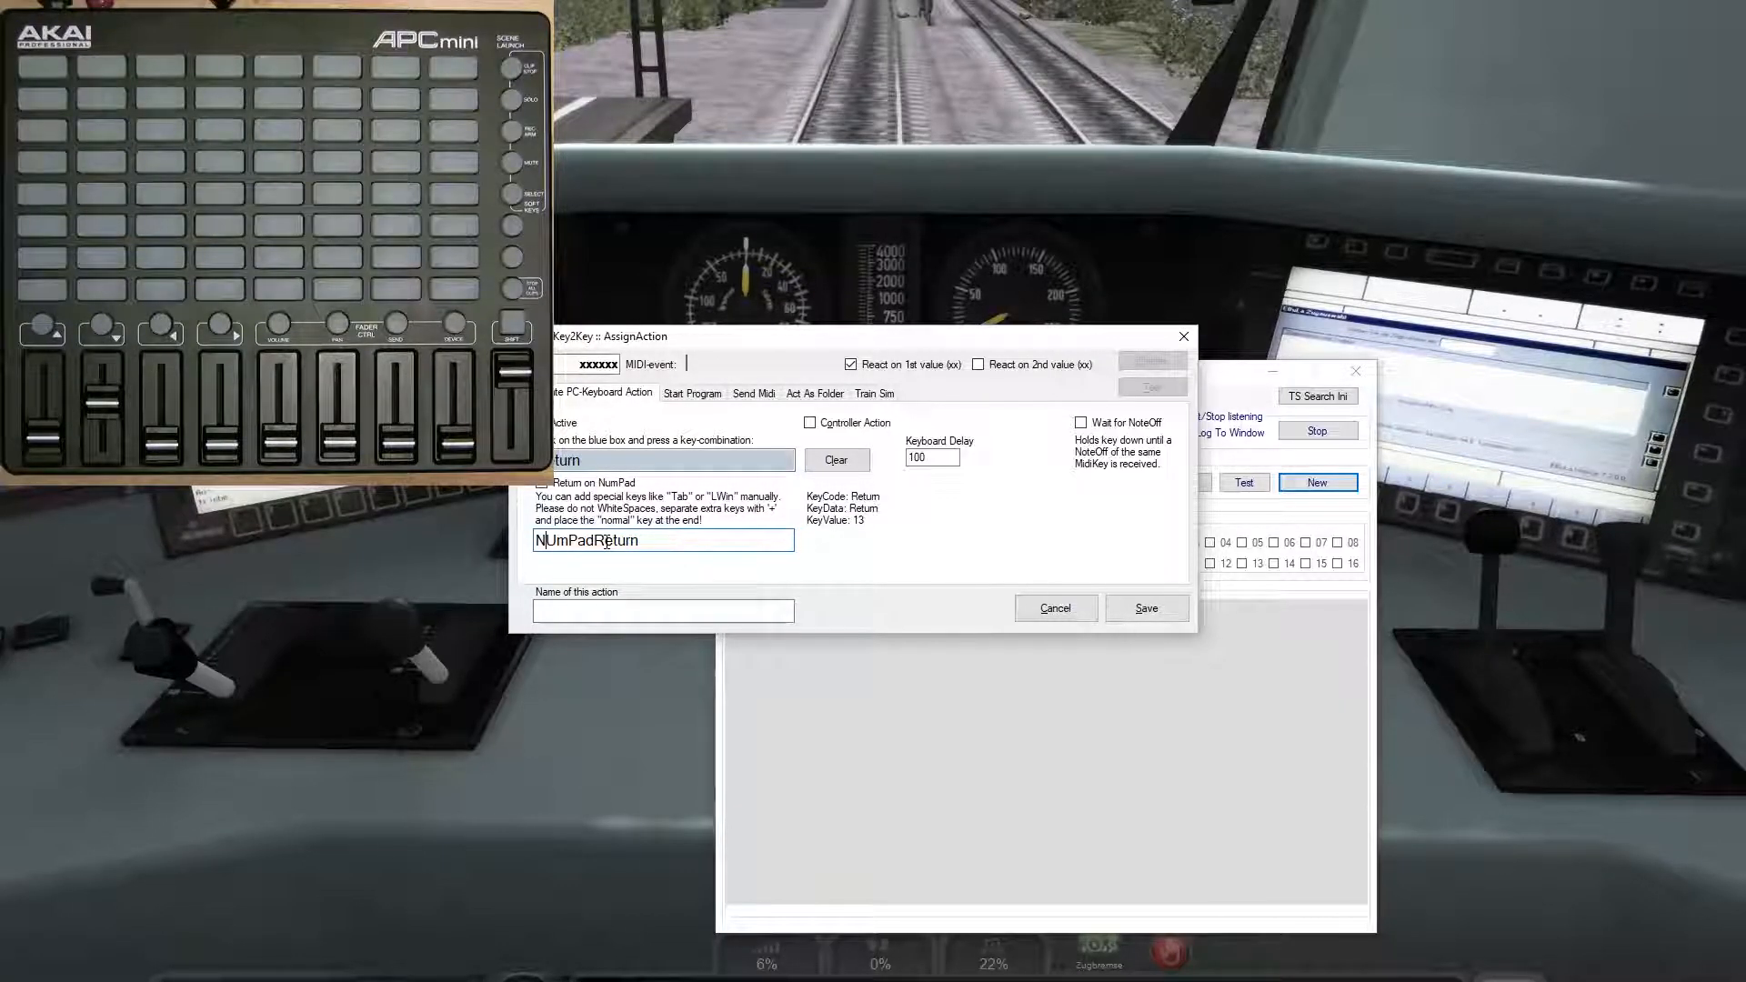
Step: Clear the edited key entry and record plain Return as the new action's key combination
click(836, 459)
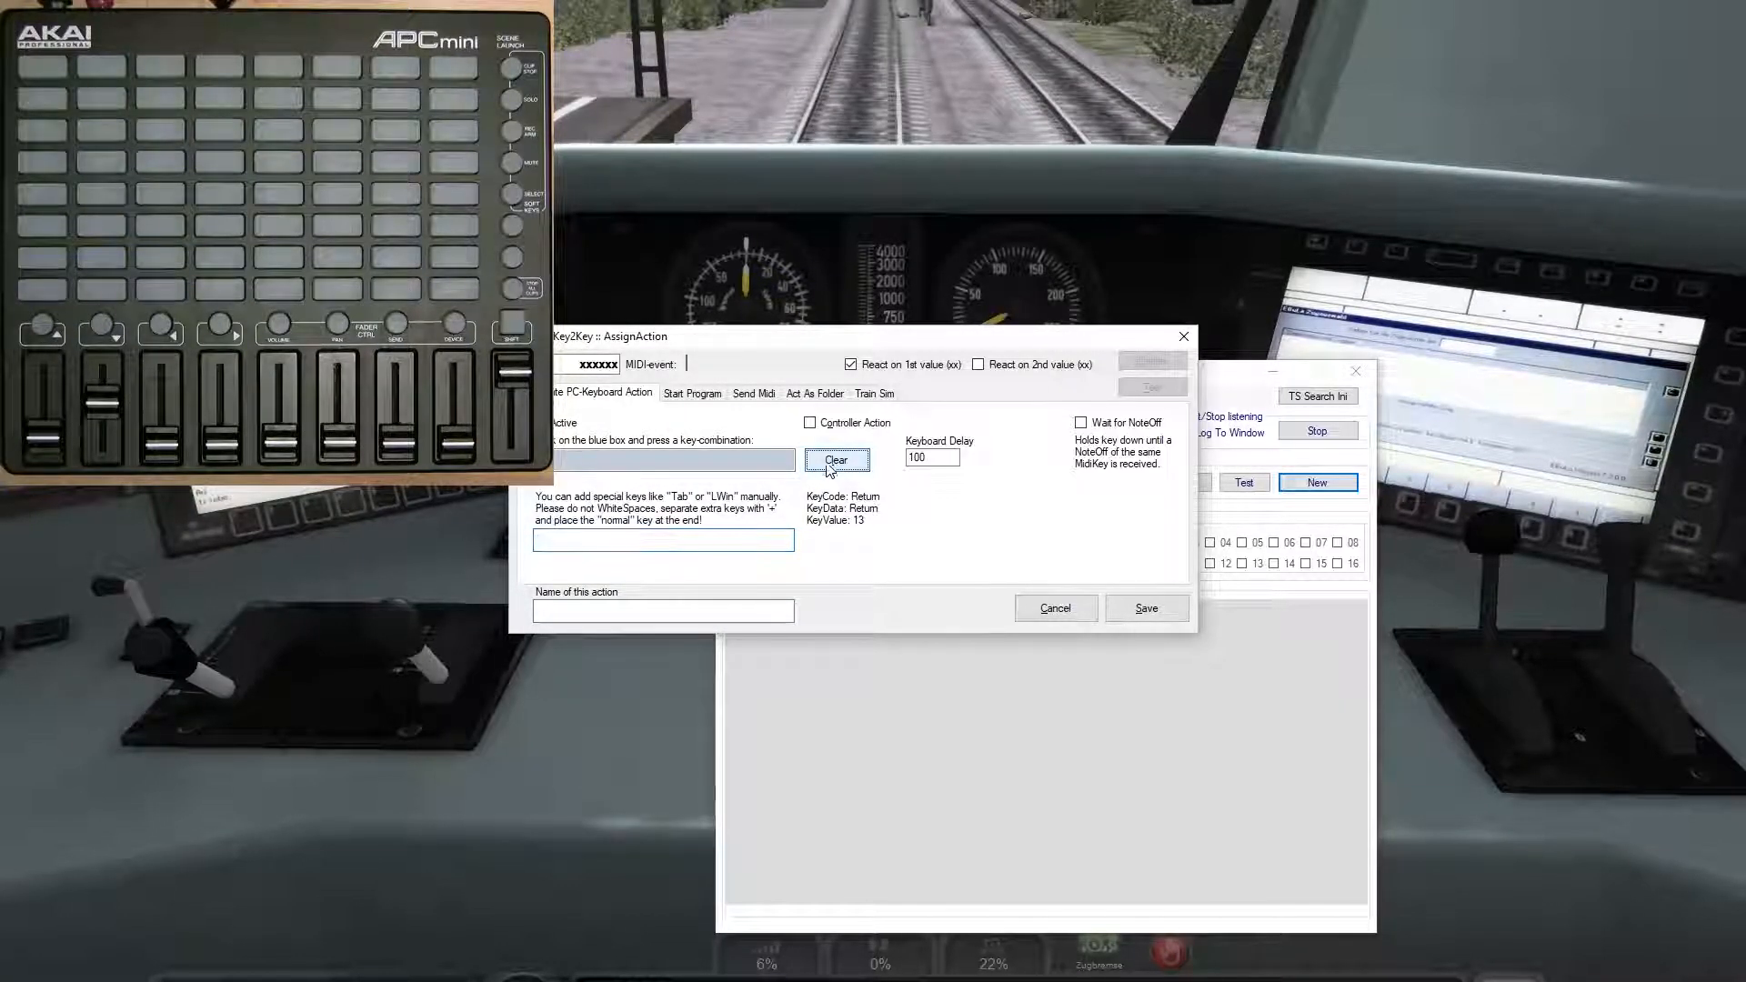
click(745, 463)
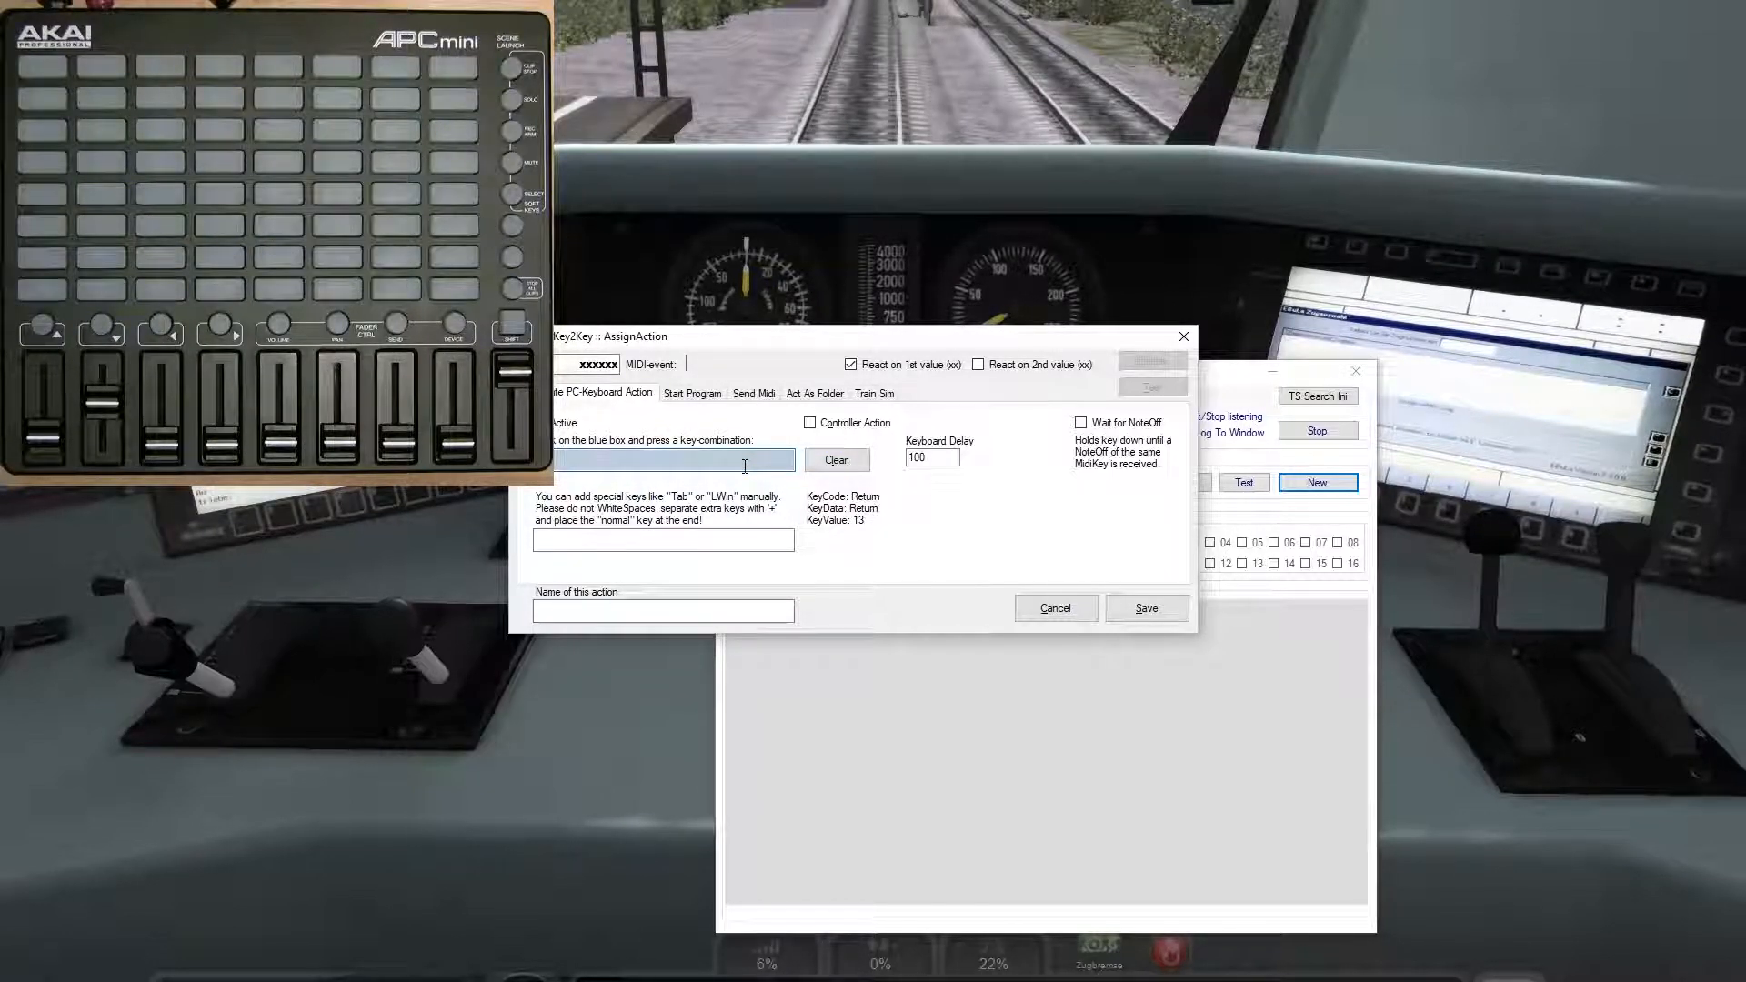
key(Return)
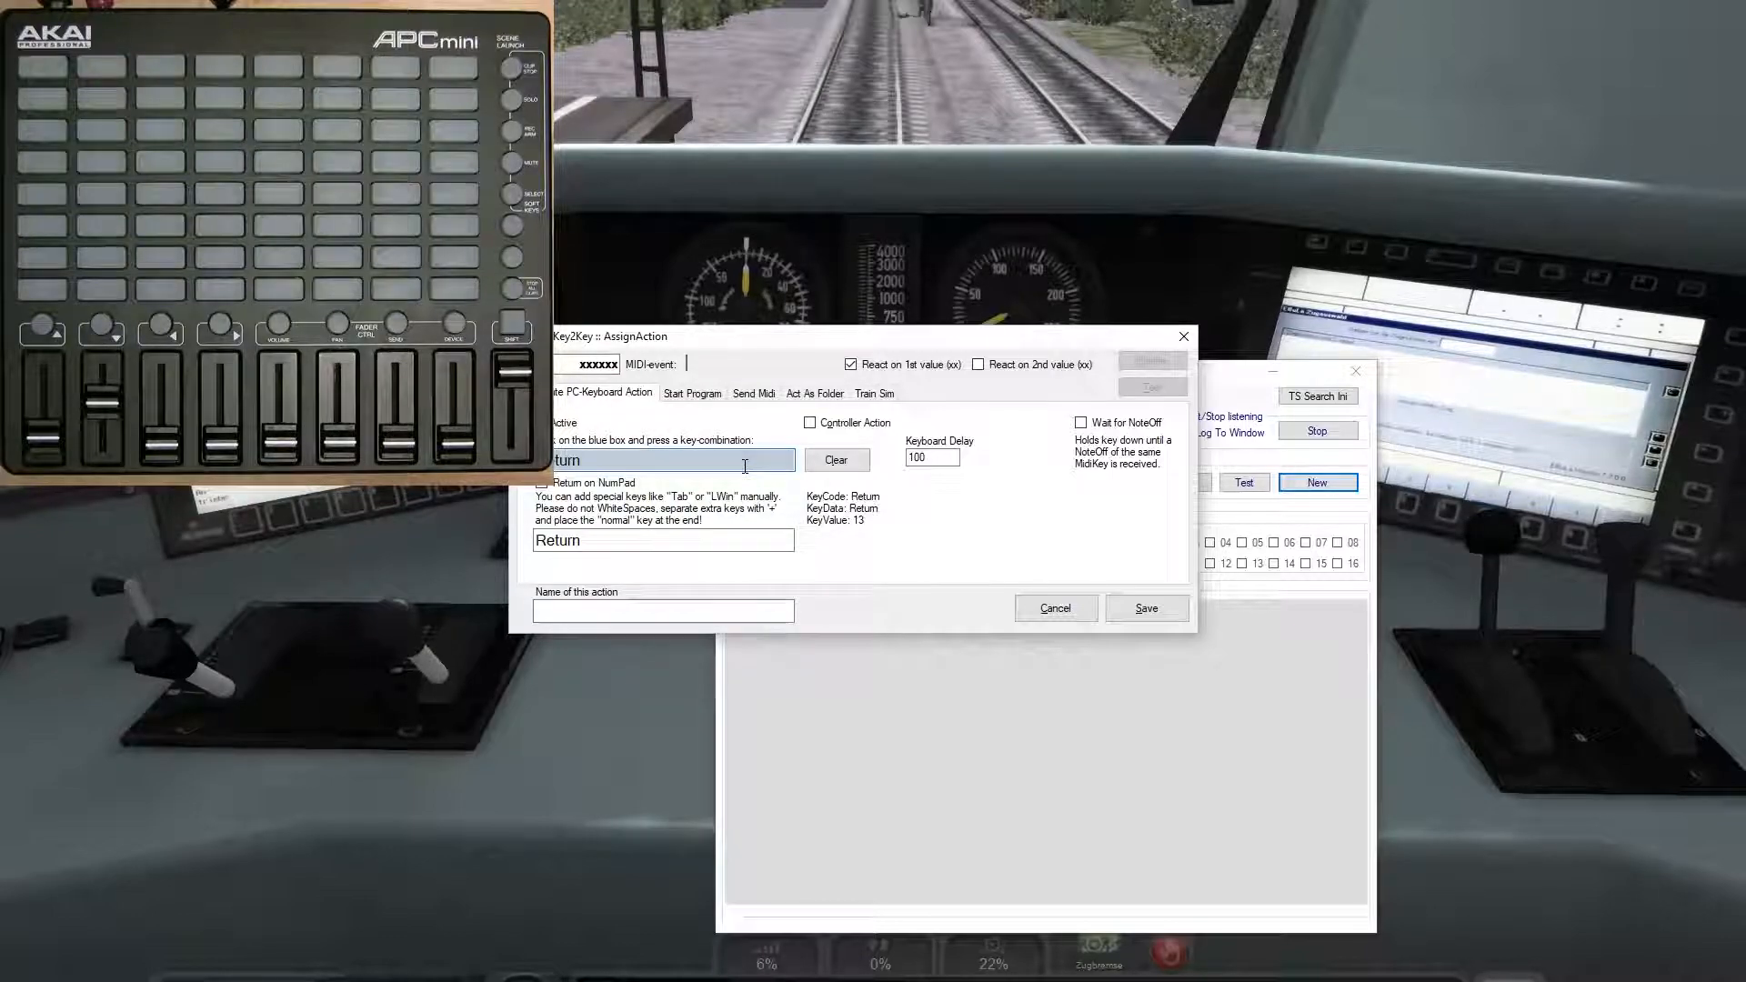
Step: Enable Return on NumPad for the key, make it a controller action, and record NumPadReturn as the decrement key
click(573, 483)
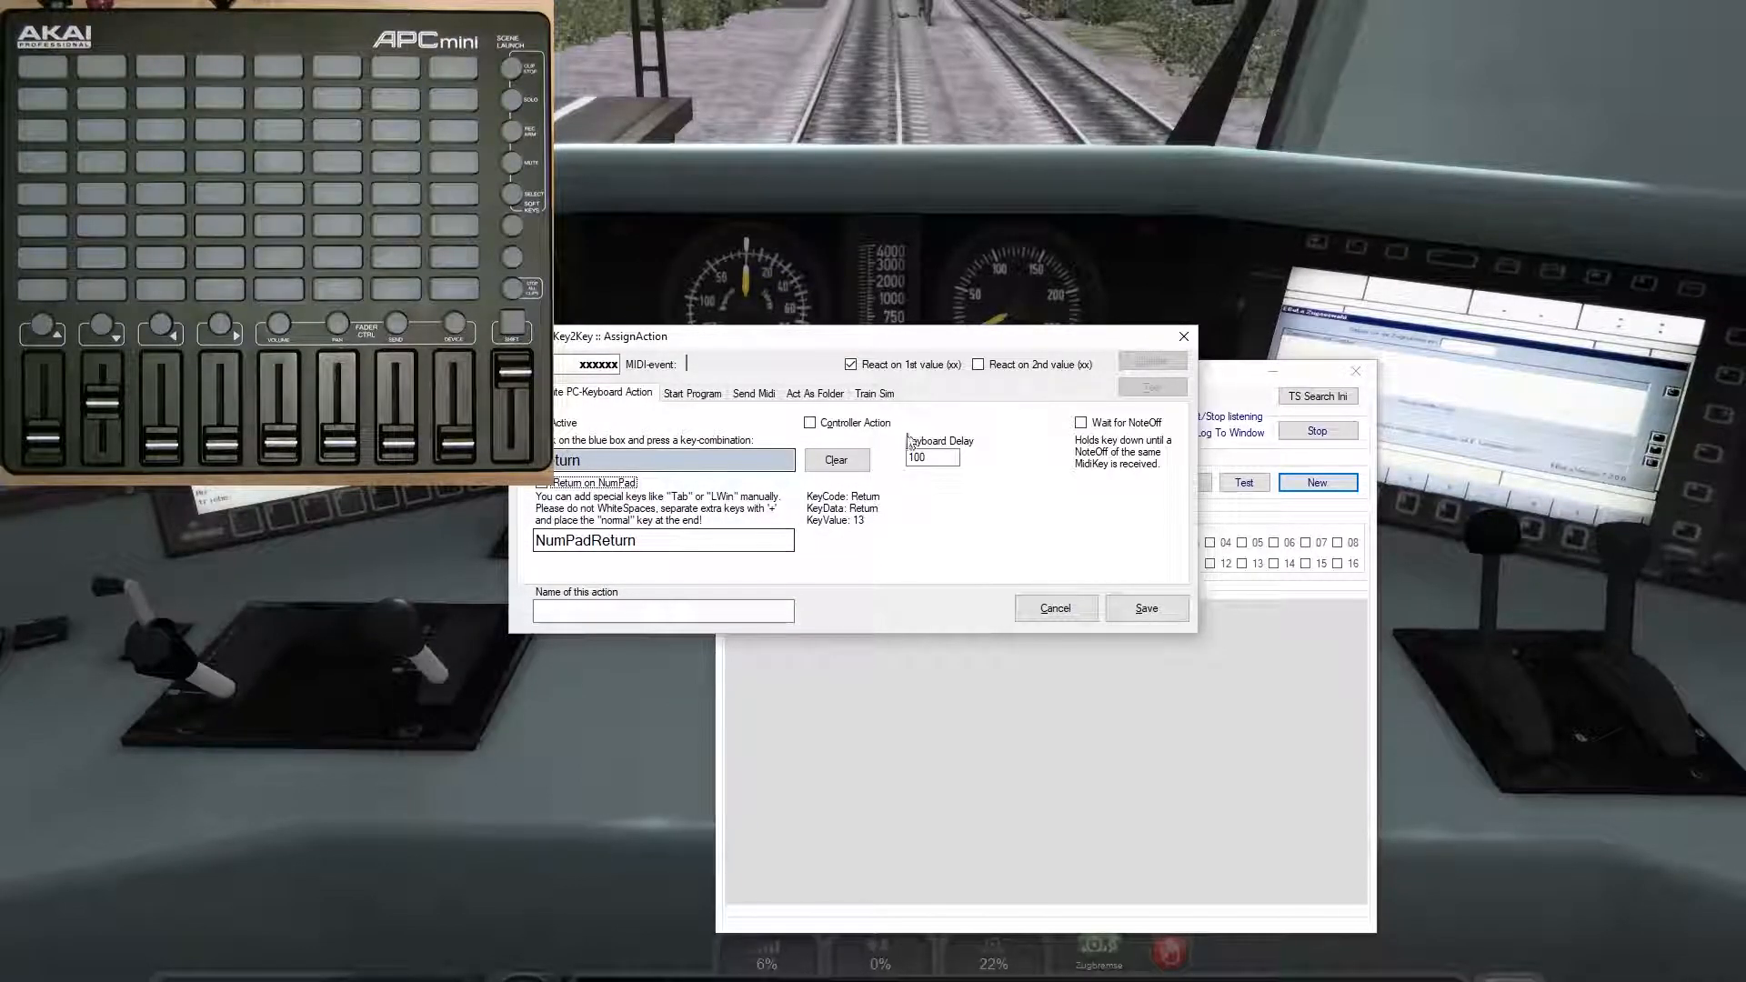
click(843, 429)
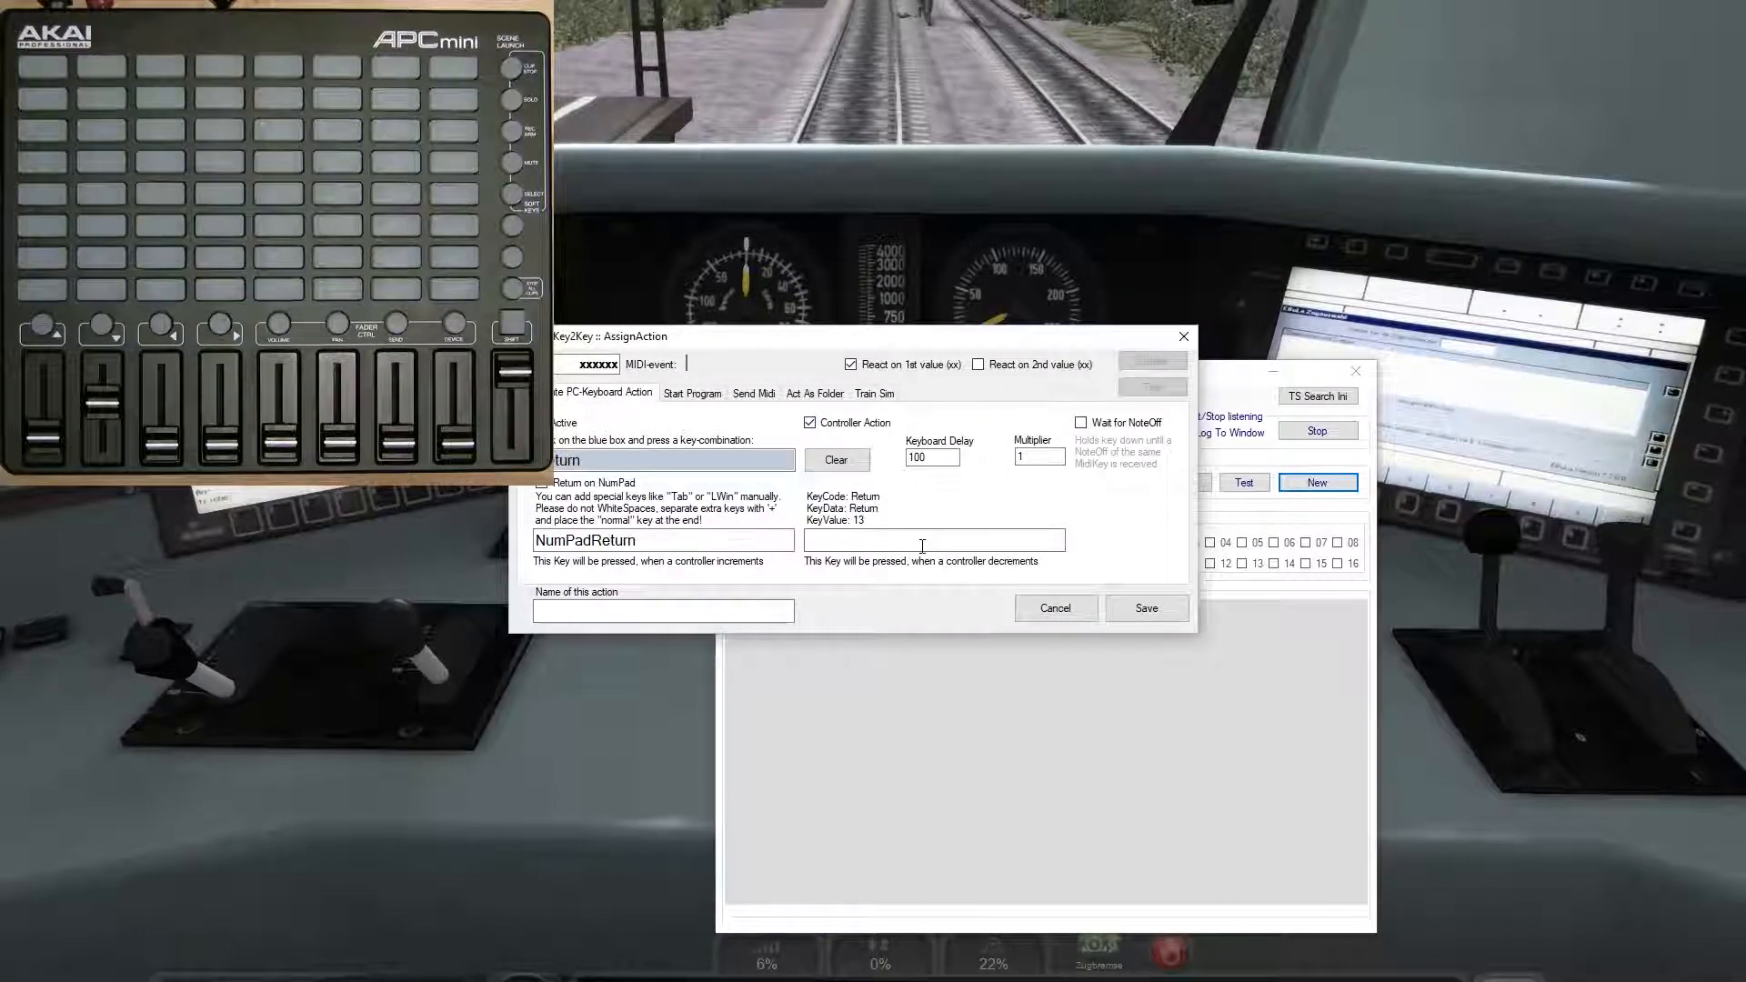
click(666, 464)
key(Return)
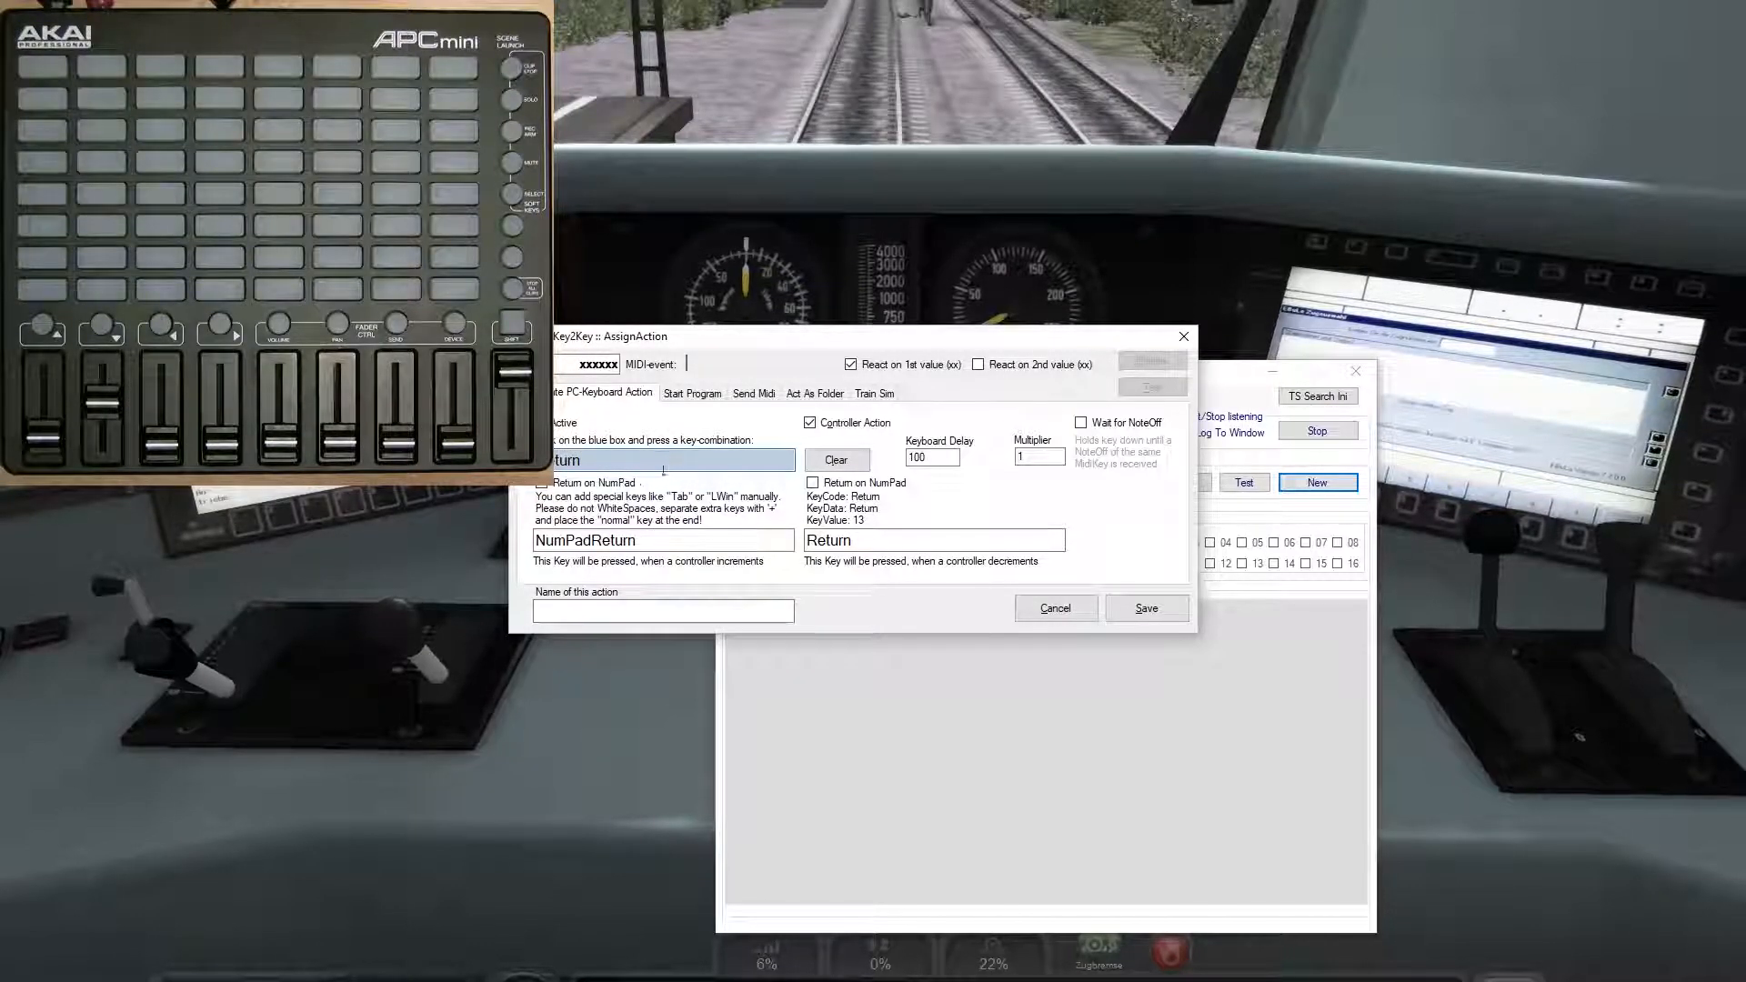
click(813, 484)
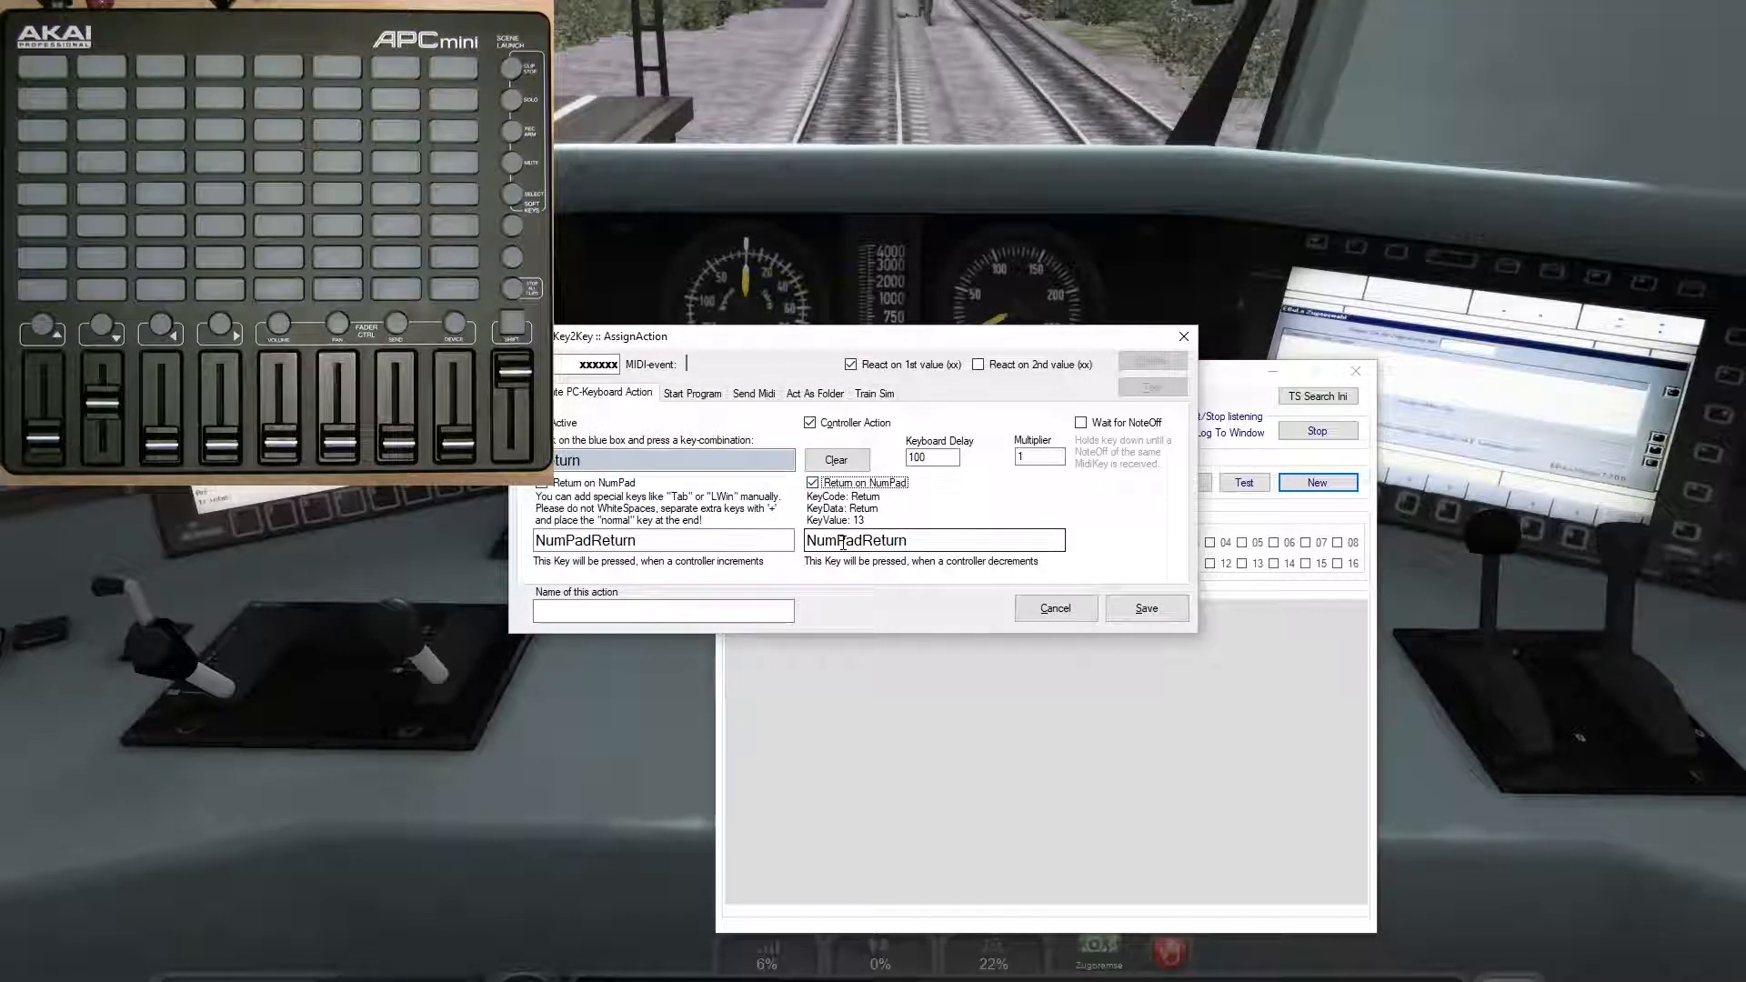
Step: Switch off the controller action and record Shift + Return on the NumPad as the key combination
click(810, 423)
click(621, 467)
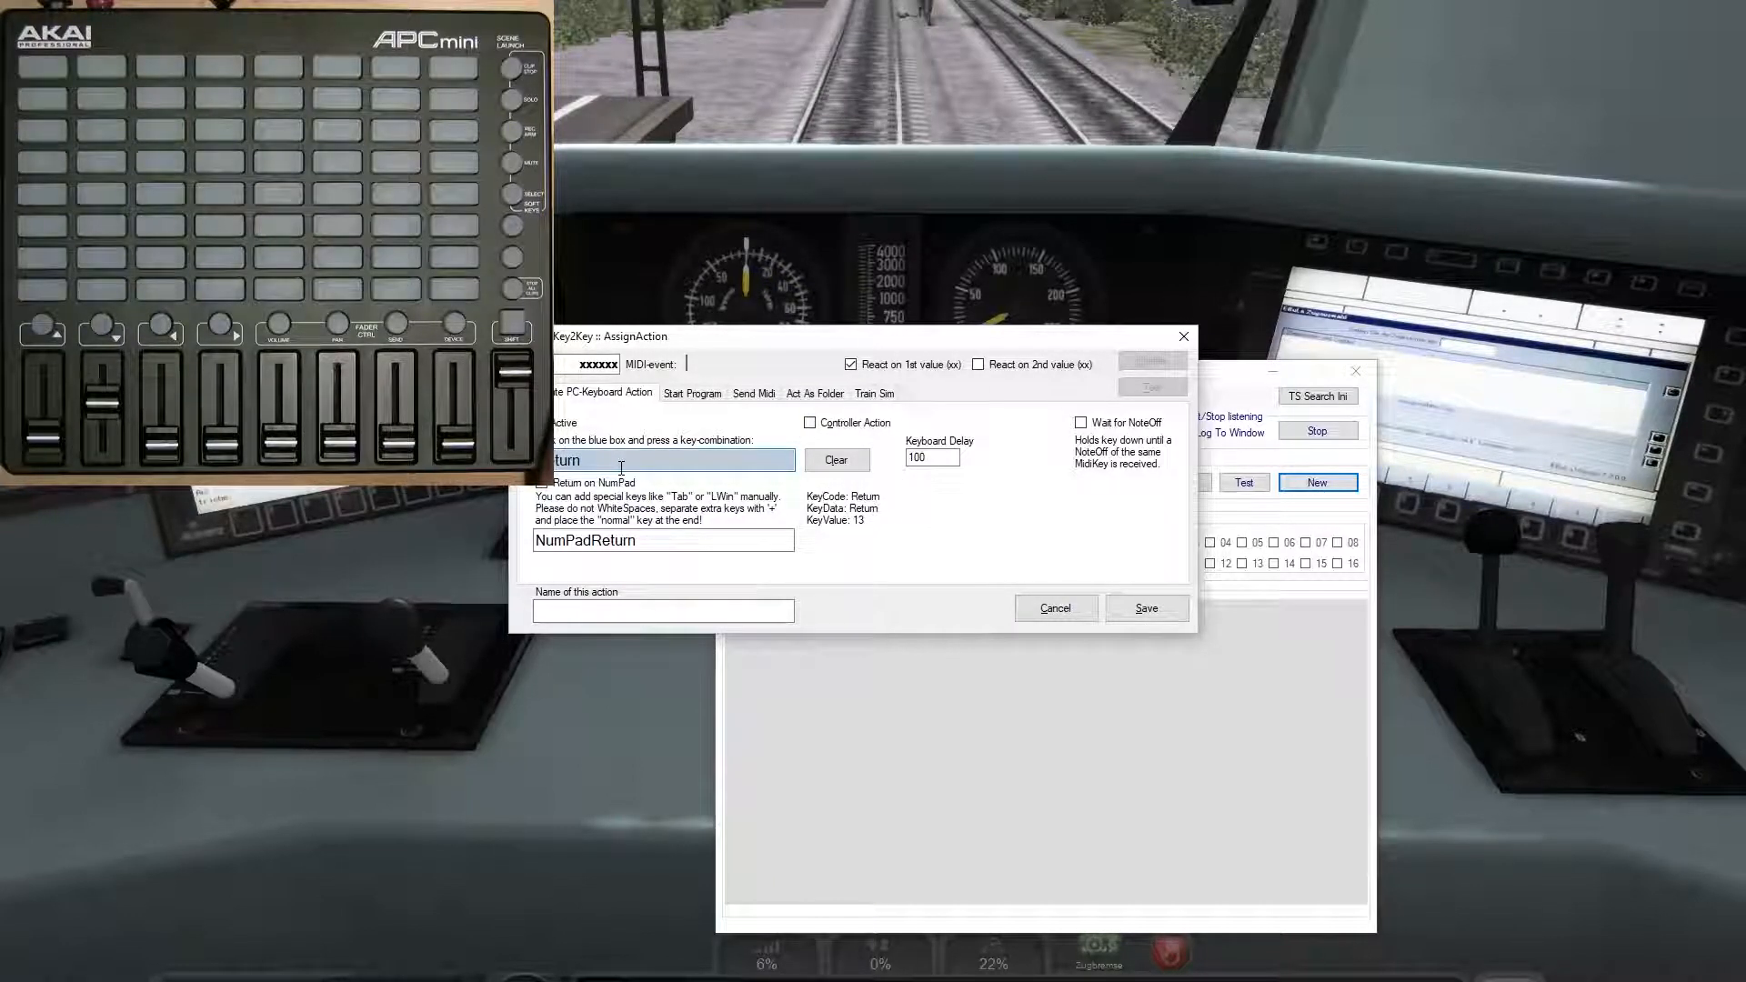
key(shift+Return)
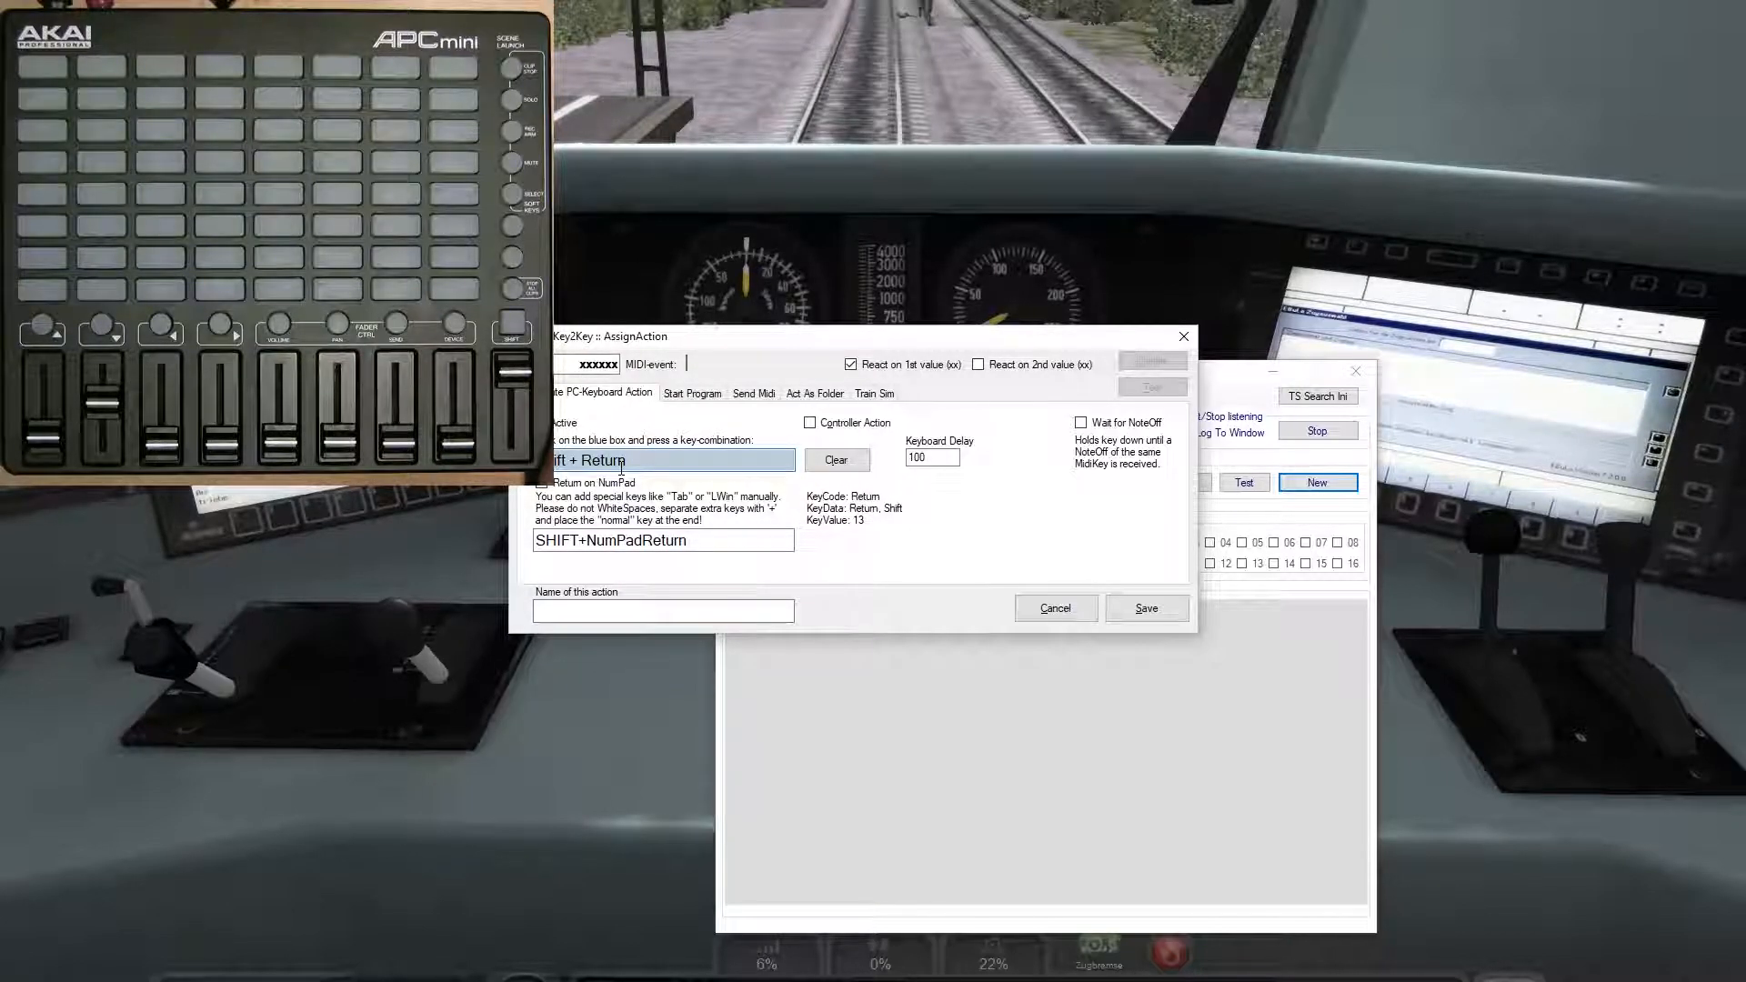
click(542, 485)
click(543, 485)
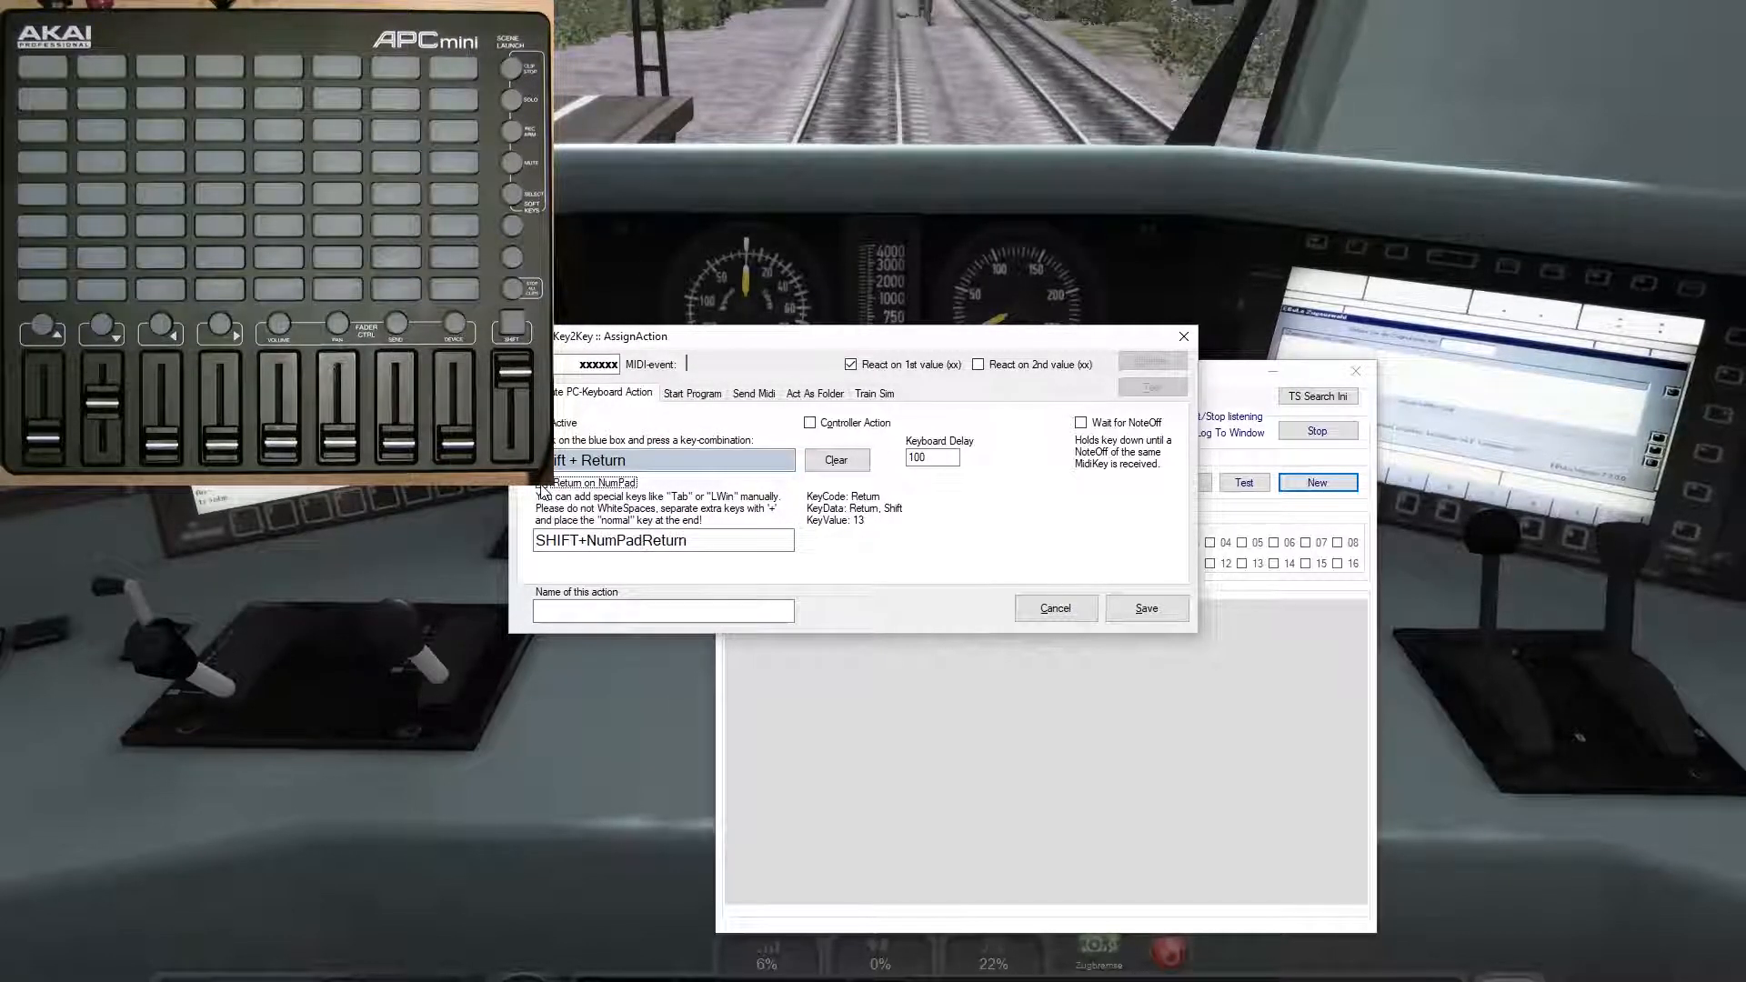
click(542, 485)
click(542, 485)
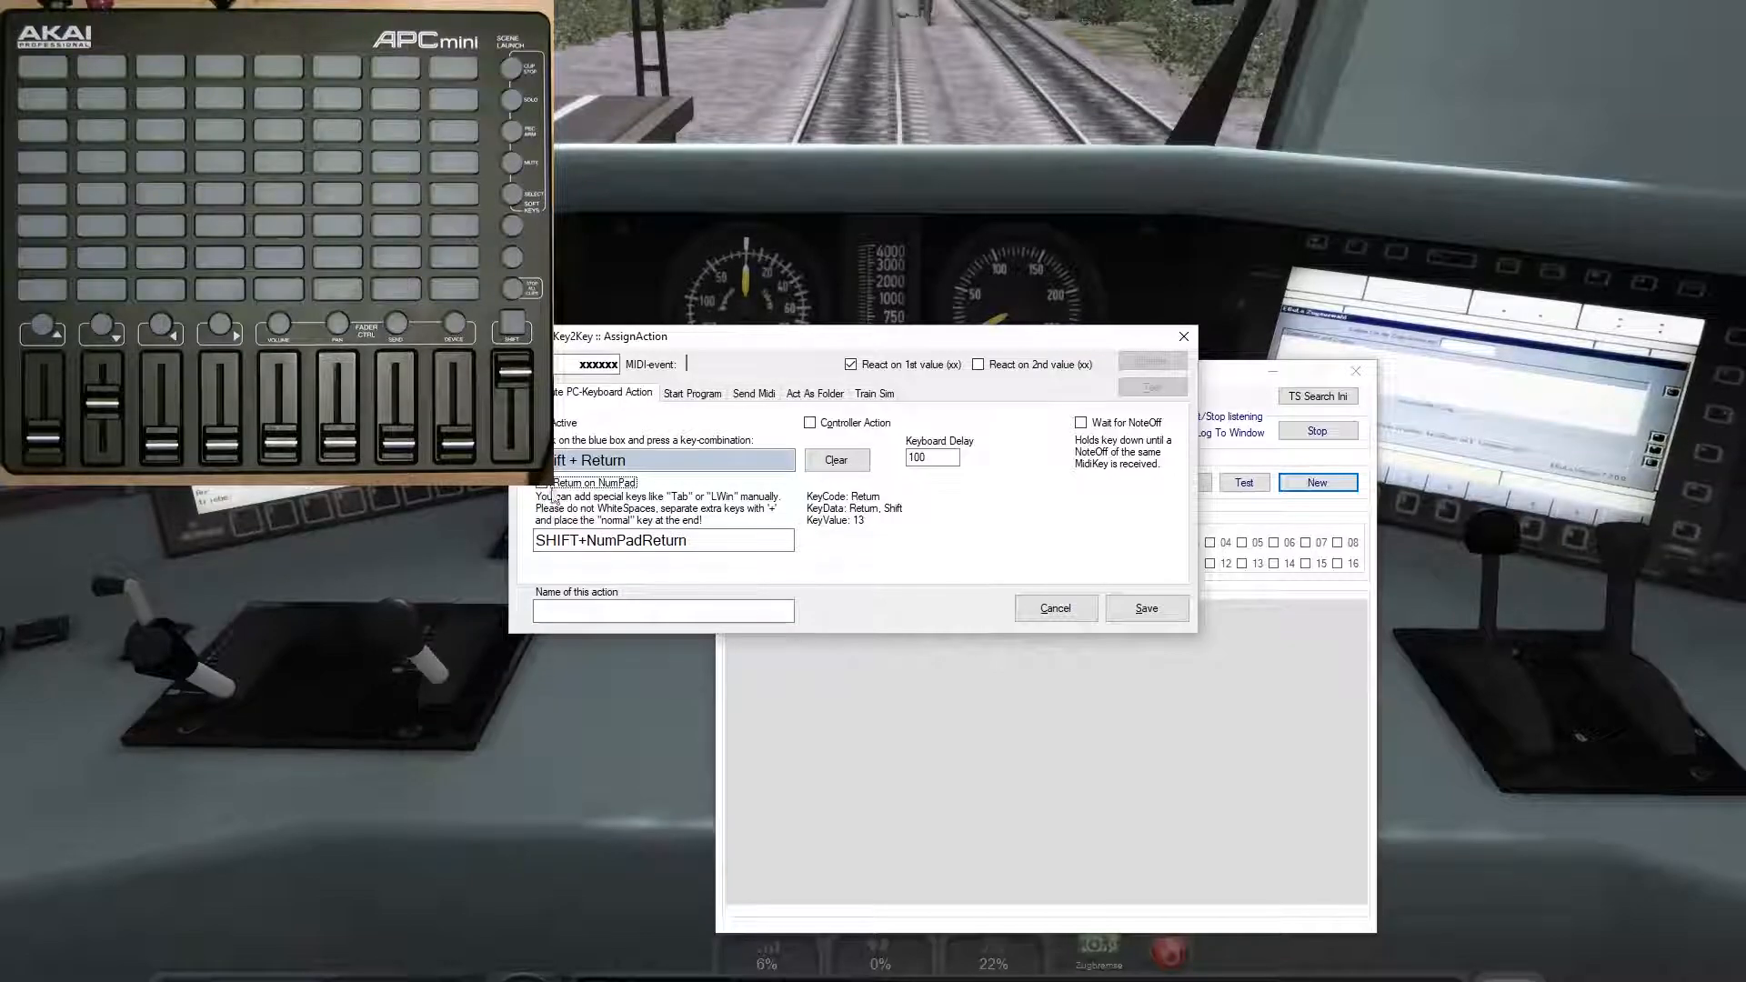
Step: Re-enable the controller action and record ALT+NumPadReturn as the key for controller decrements
click(837, 425)
click(631, 463)
key(alt)
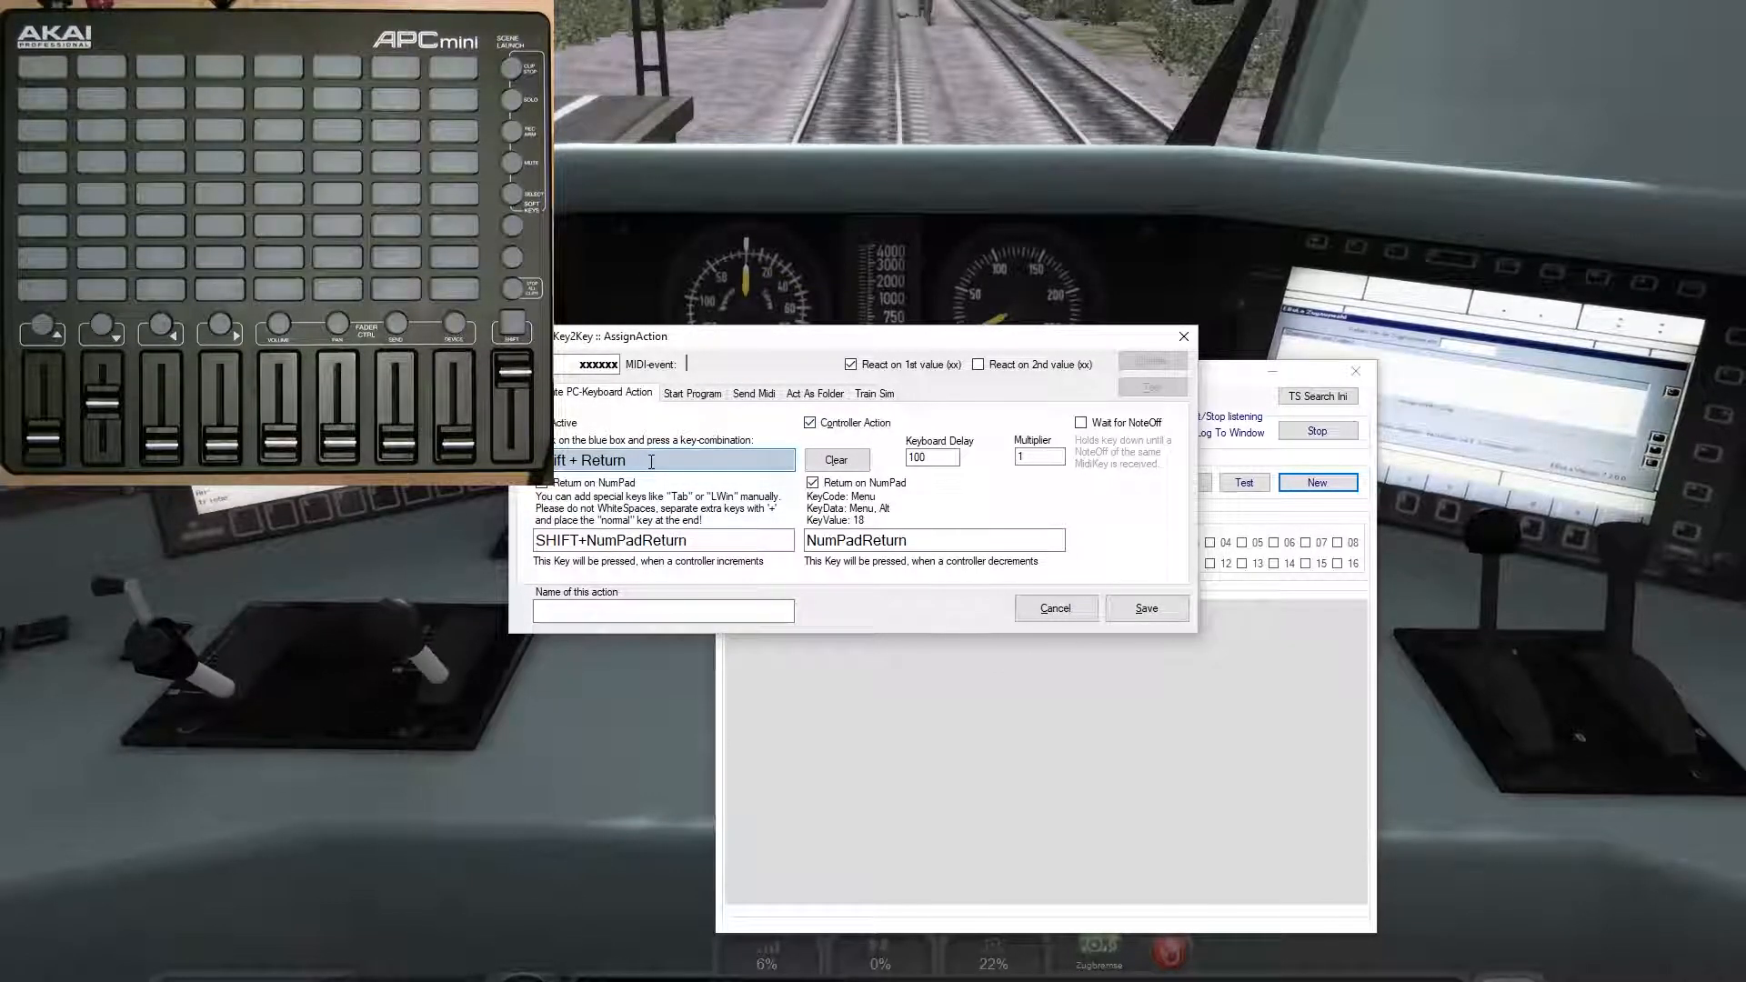
key(alt+Return)
click(812, 483)
click(814, 484)
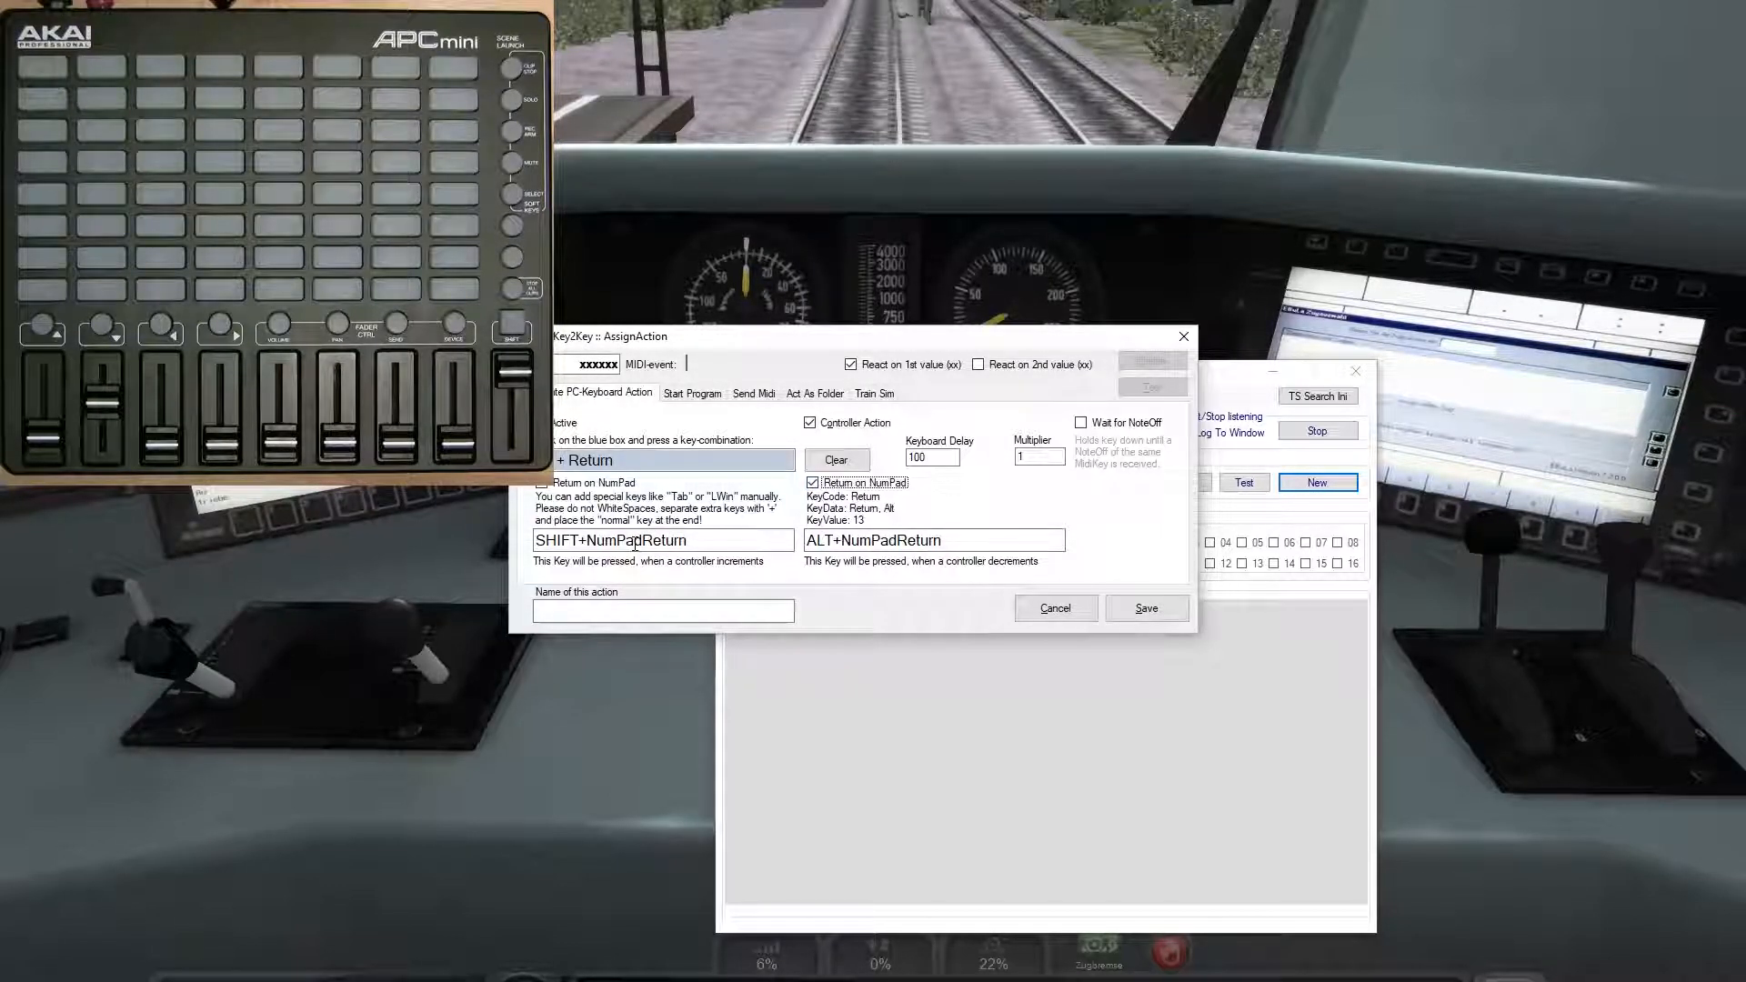
drag(644, 541, 587, 541)
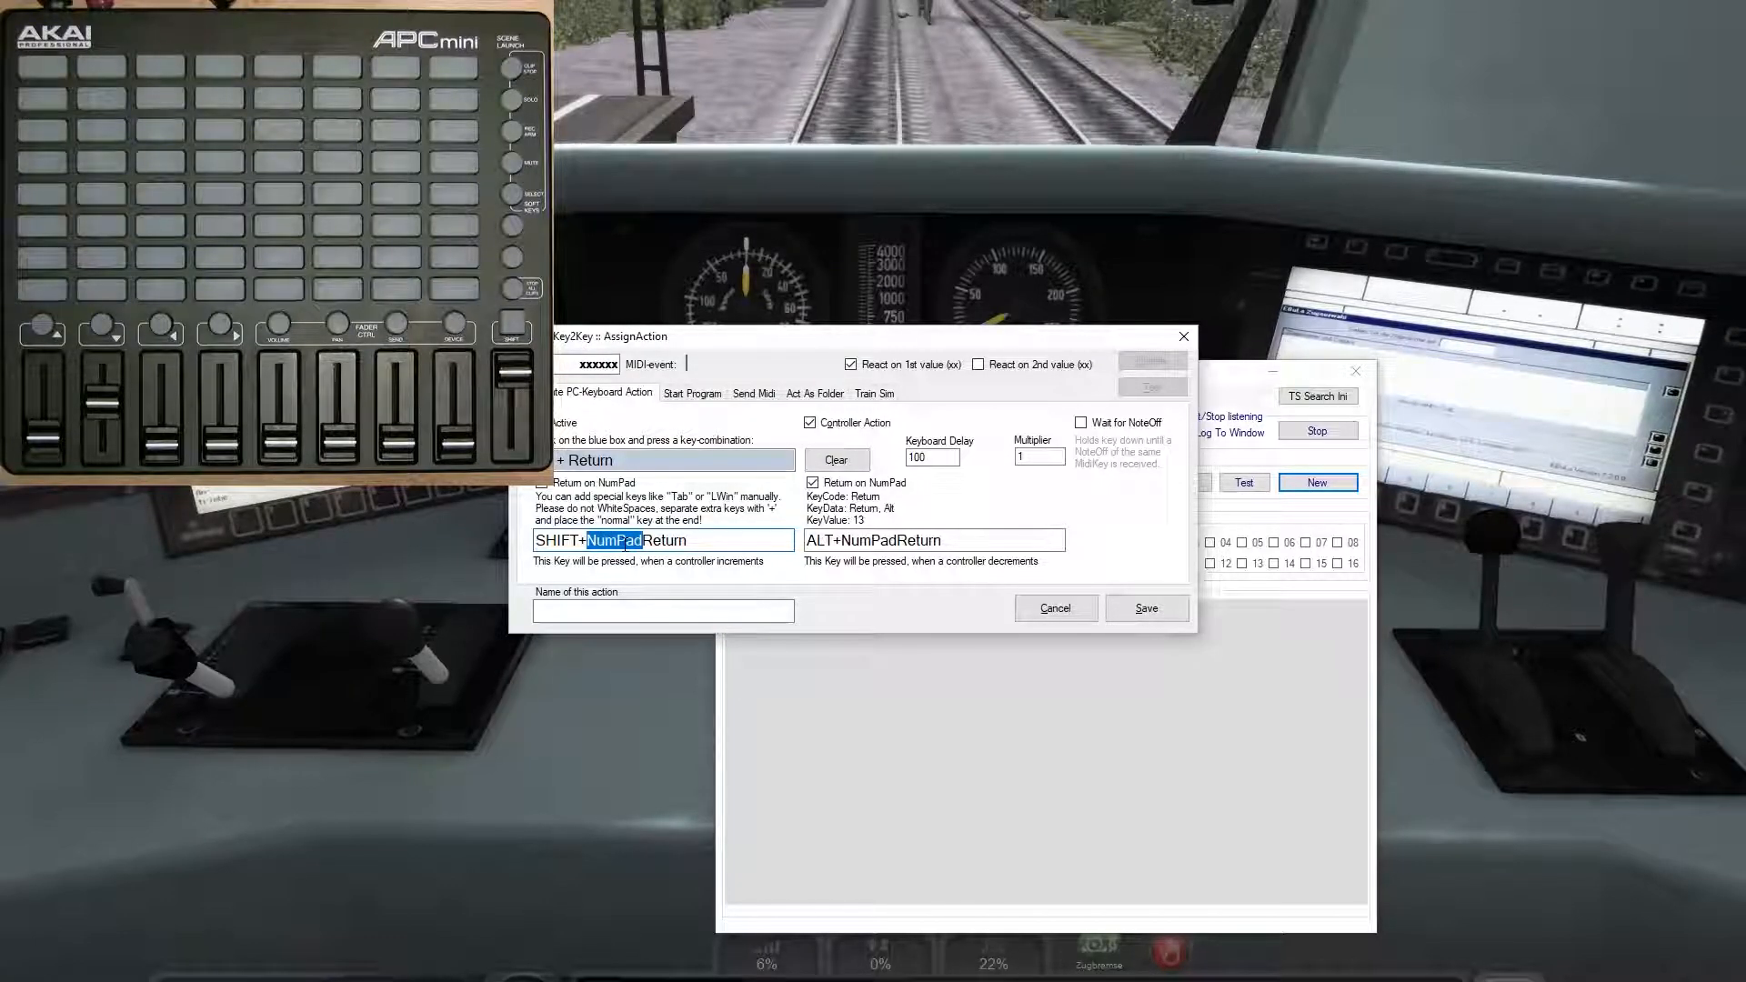
Step: Record numpad plus, main plus, numpad decimal and comma in turn as the decrement key, and clear the entry
click(689, 463)
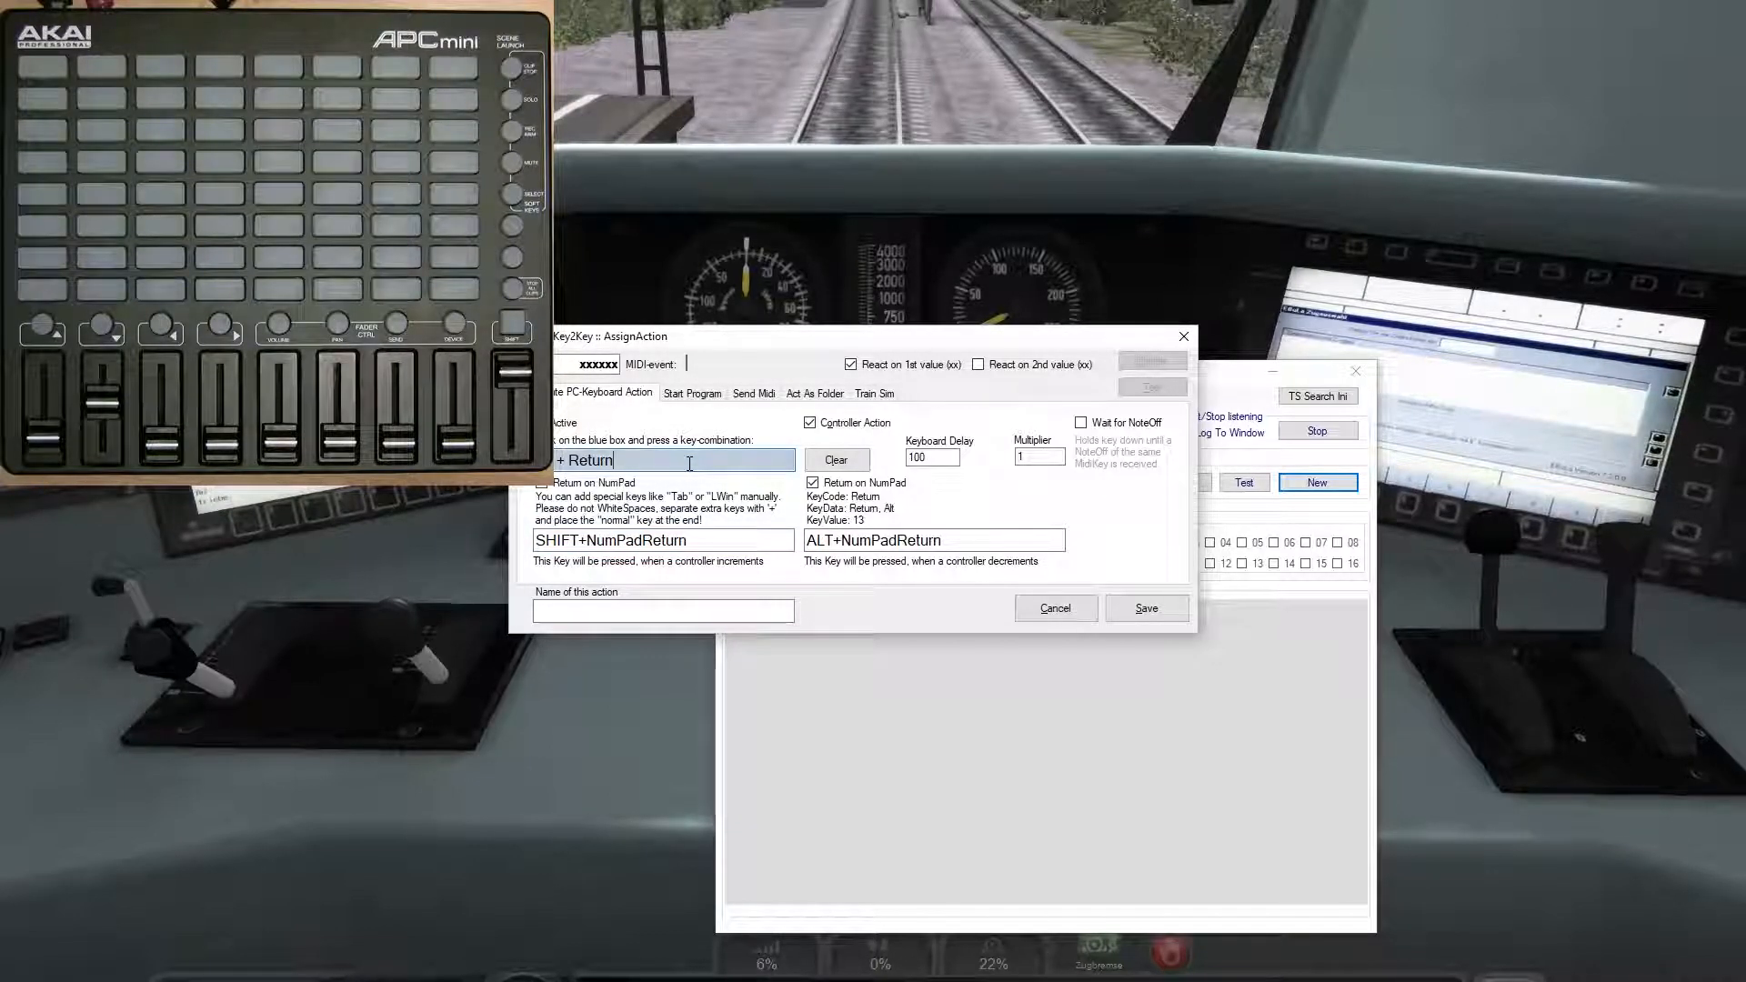
key(KP_Add)
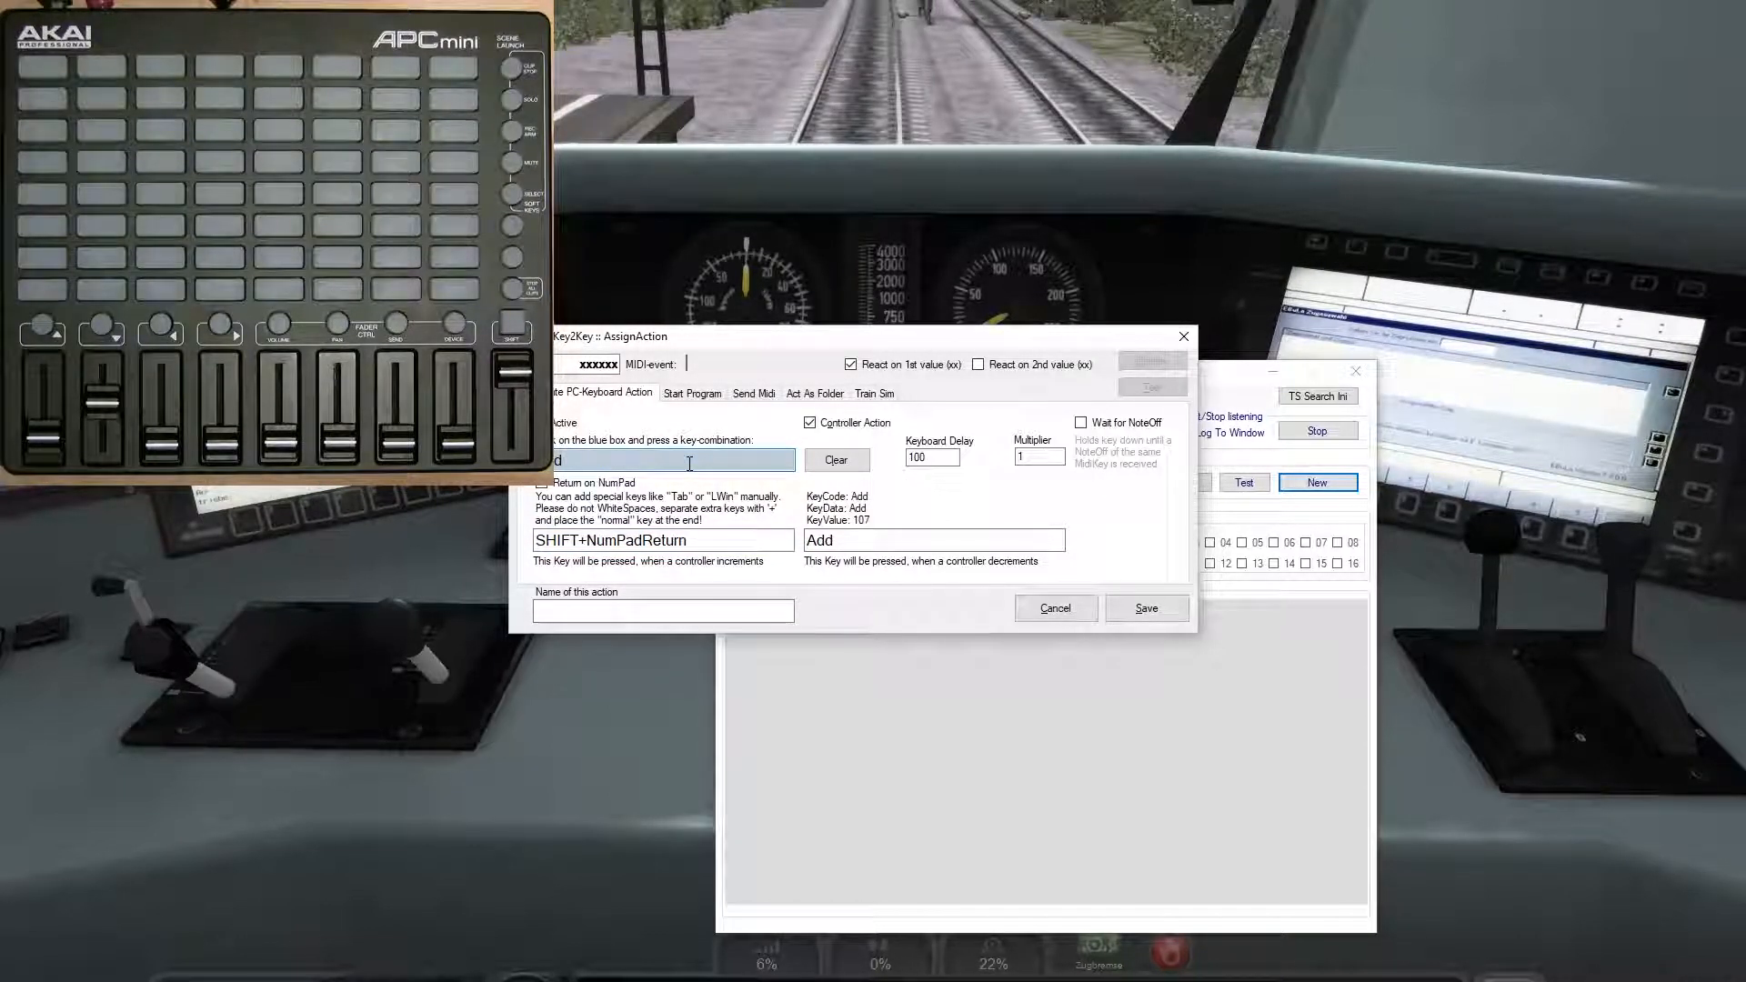
key(plus)
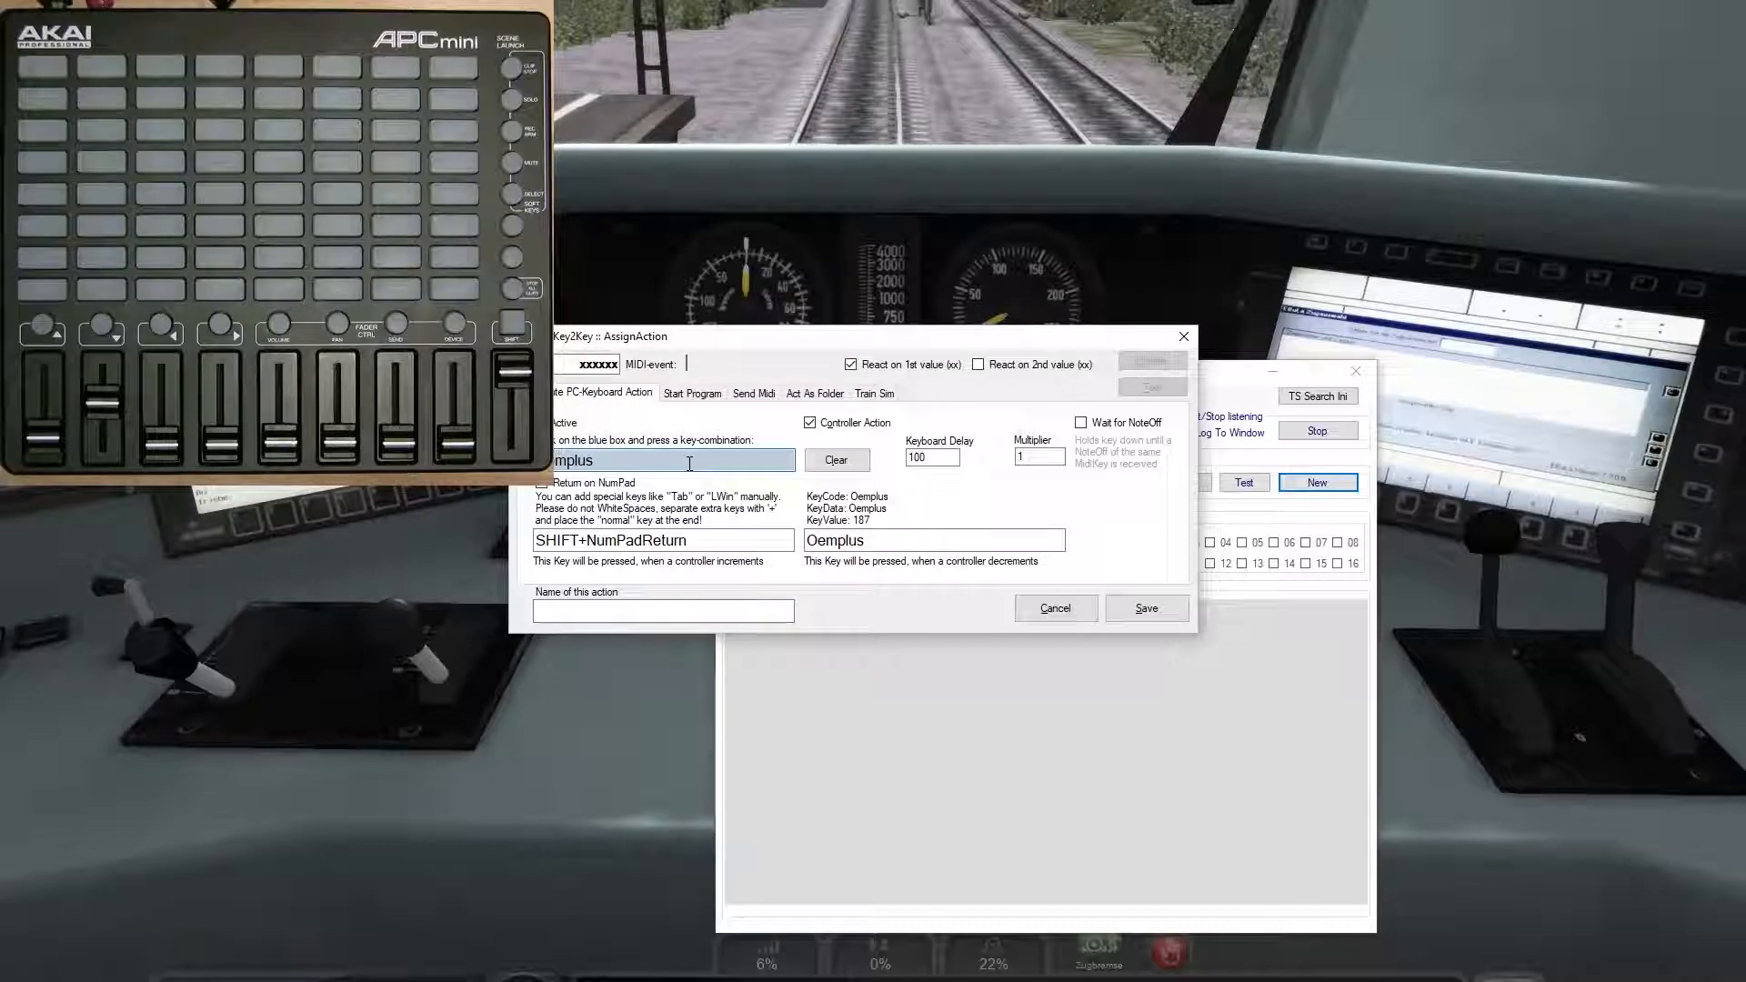
key(KP_Decimal)
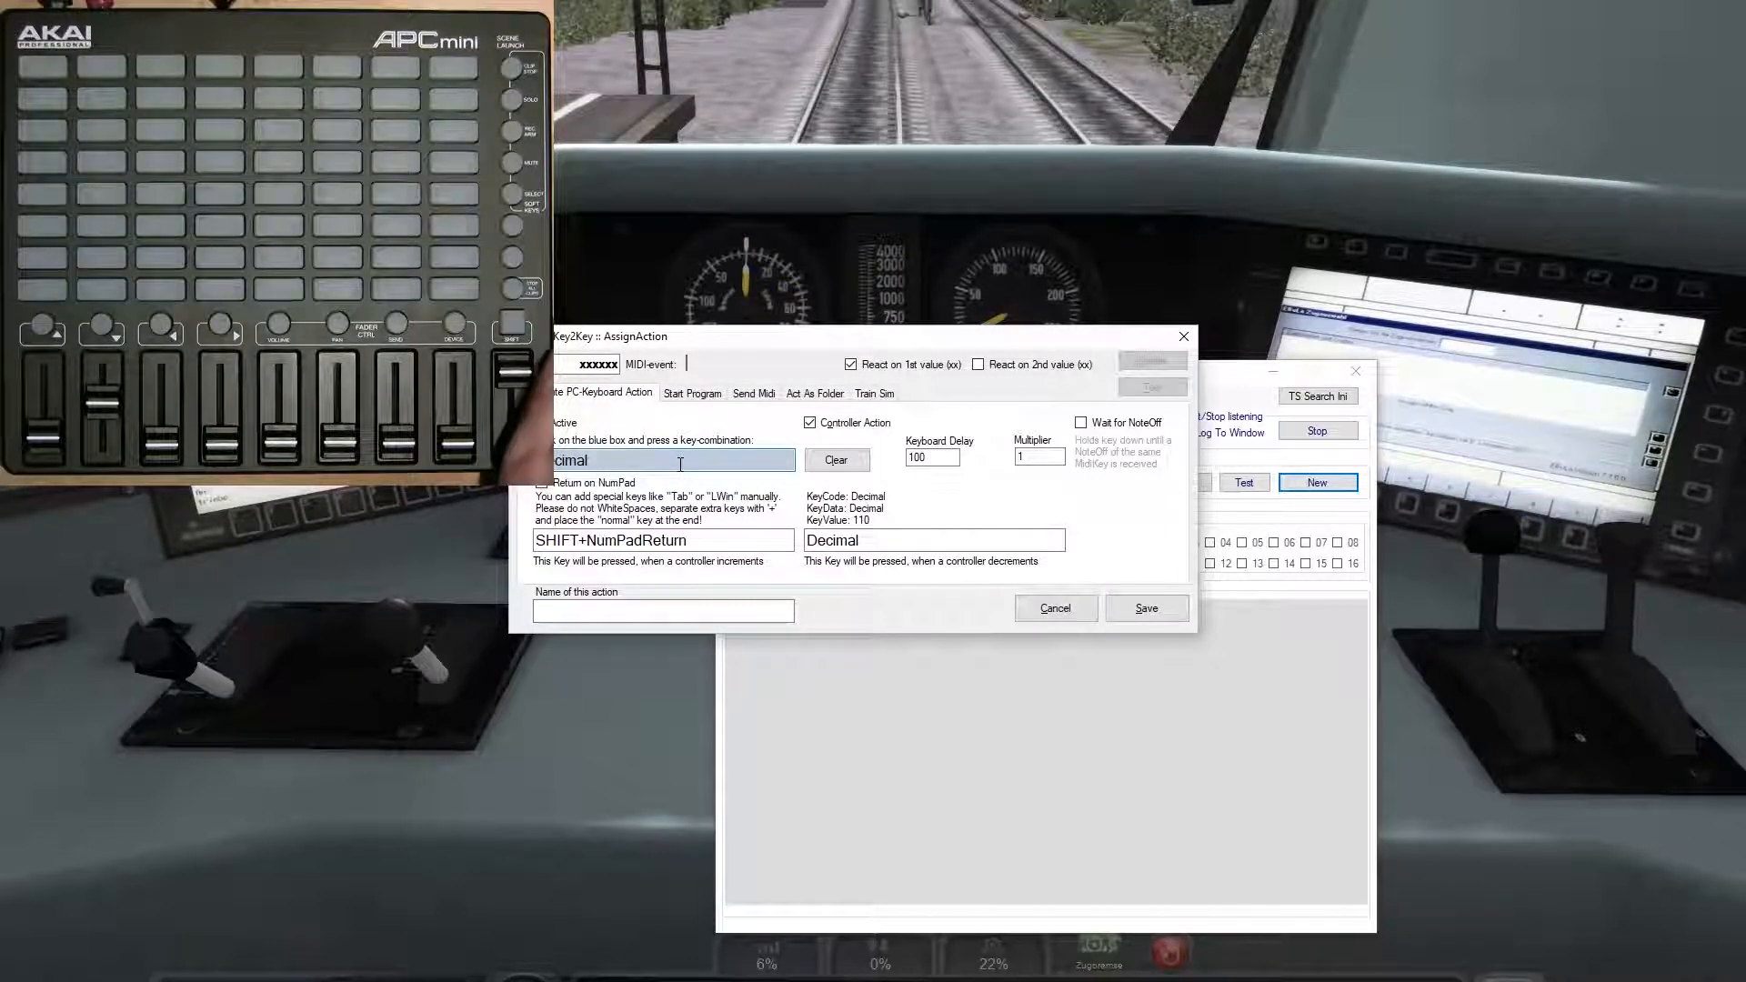
key(comma)
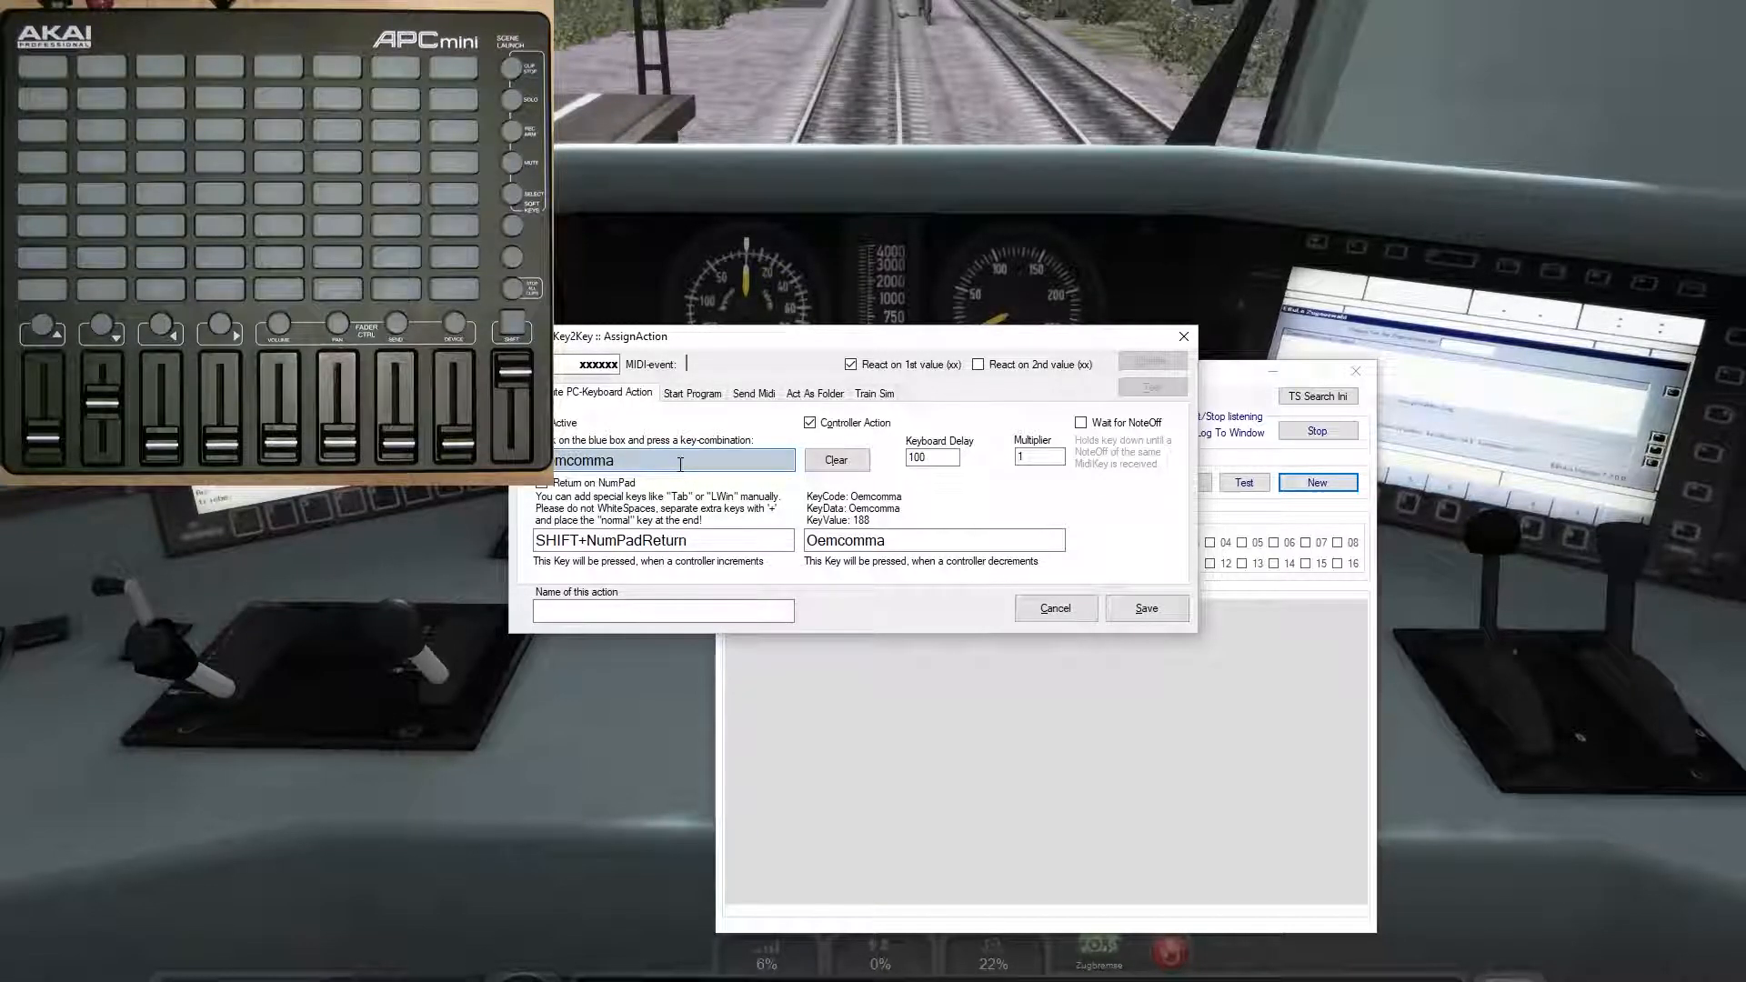
click(836, 461)
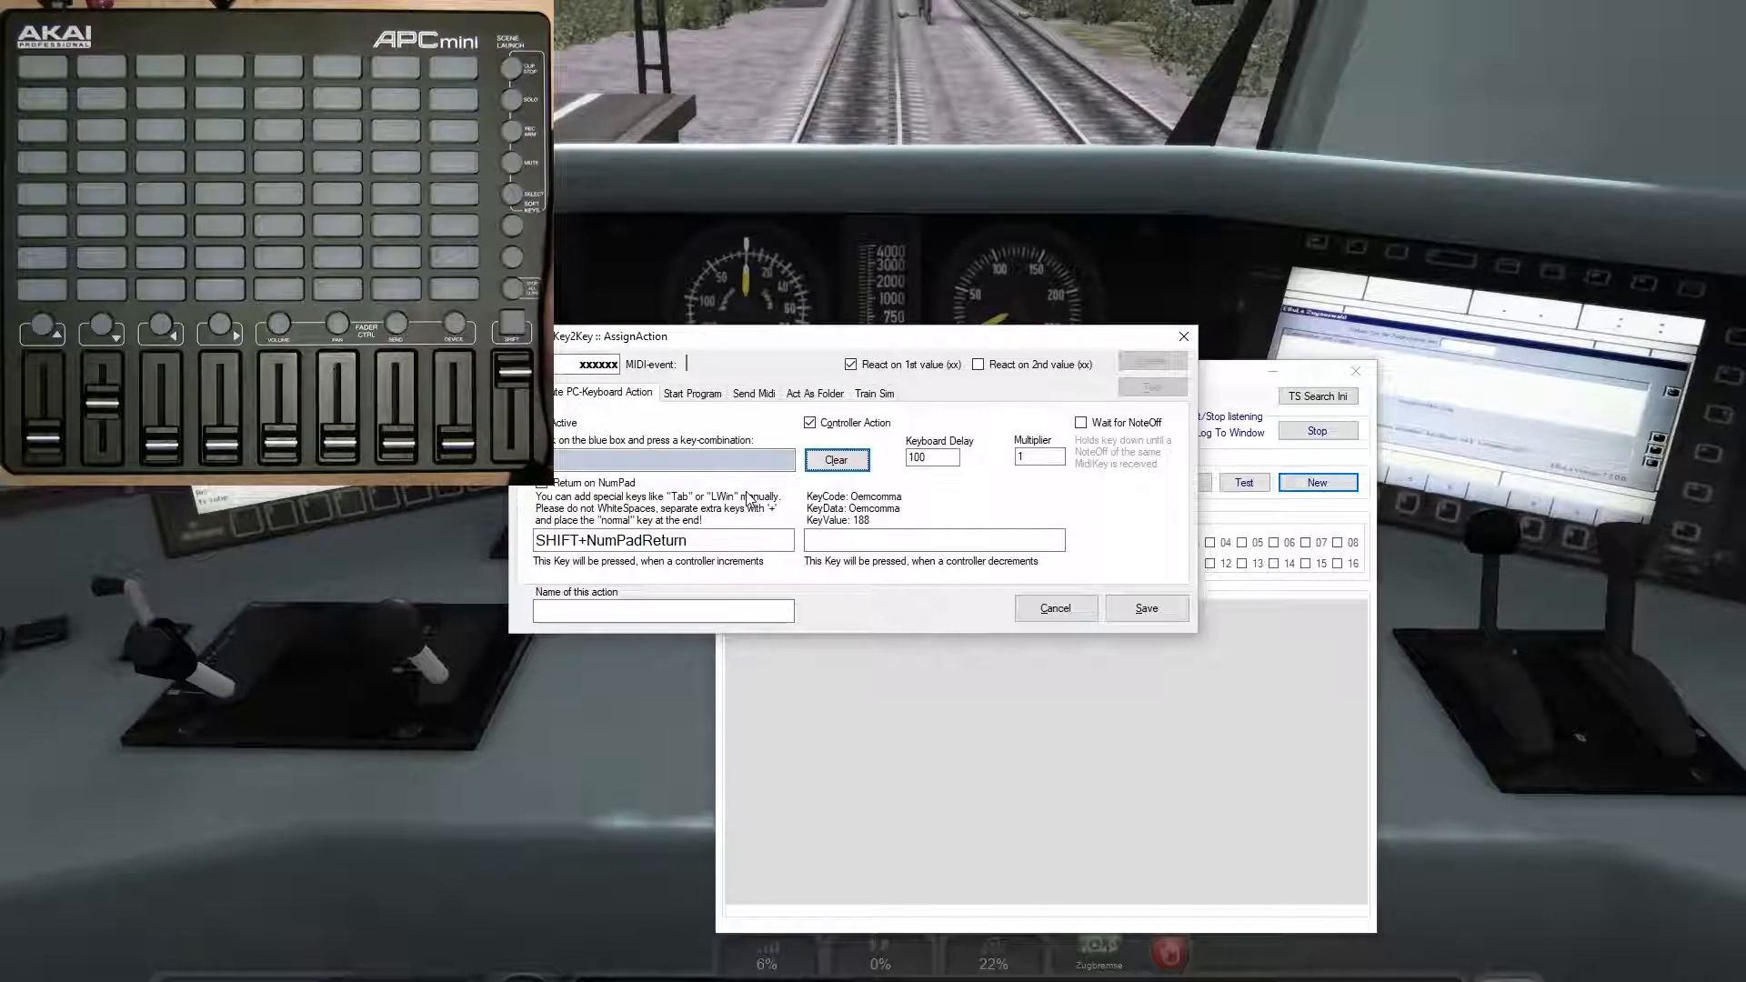
Step: Try twice to record the keyboard's BrowserHome key as the decrement key, closing the browser each time
key(alt+Tab)
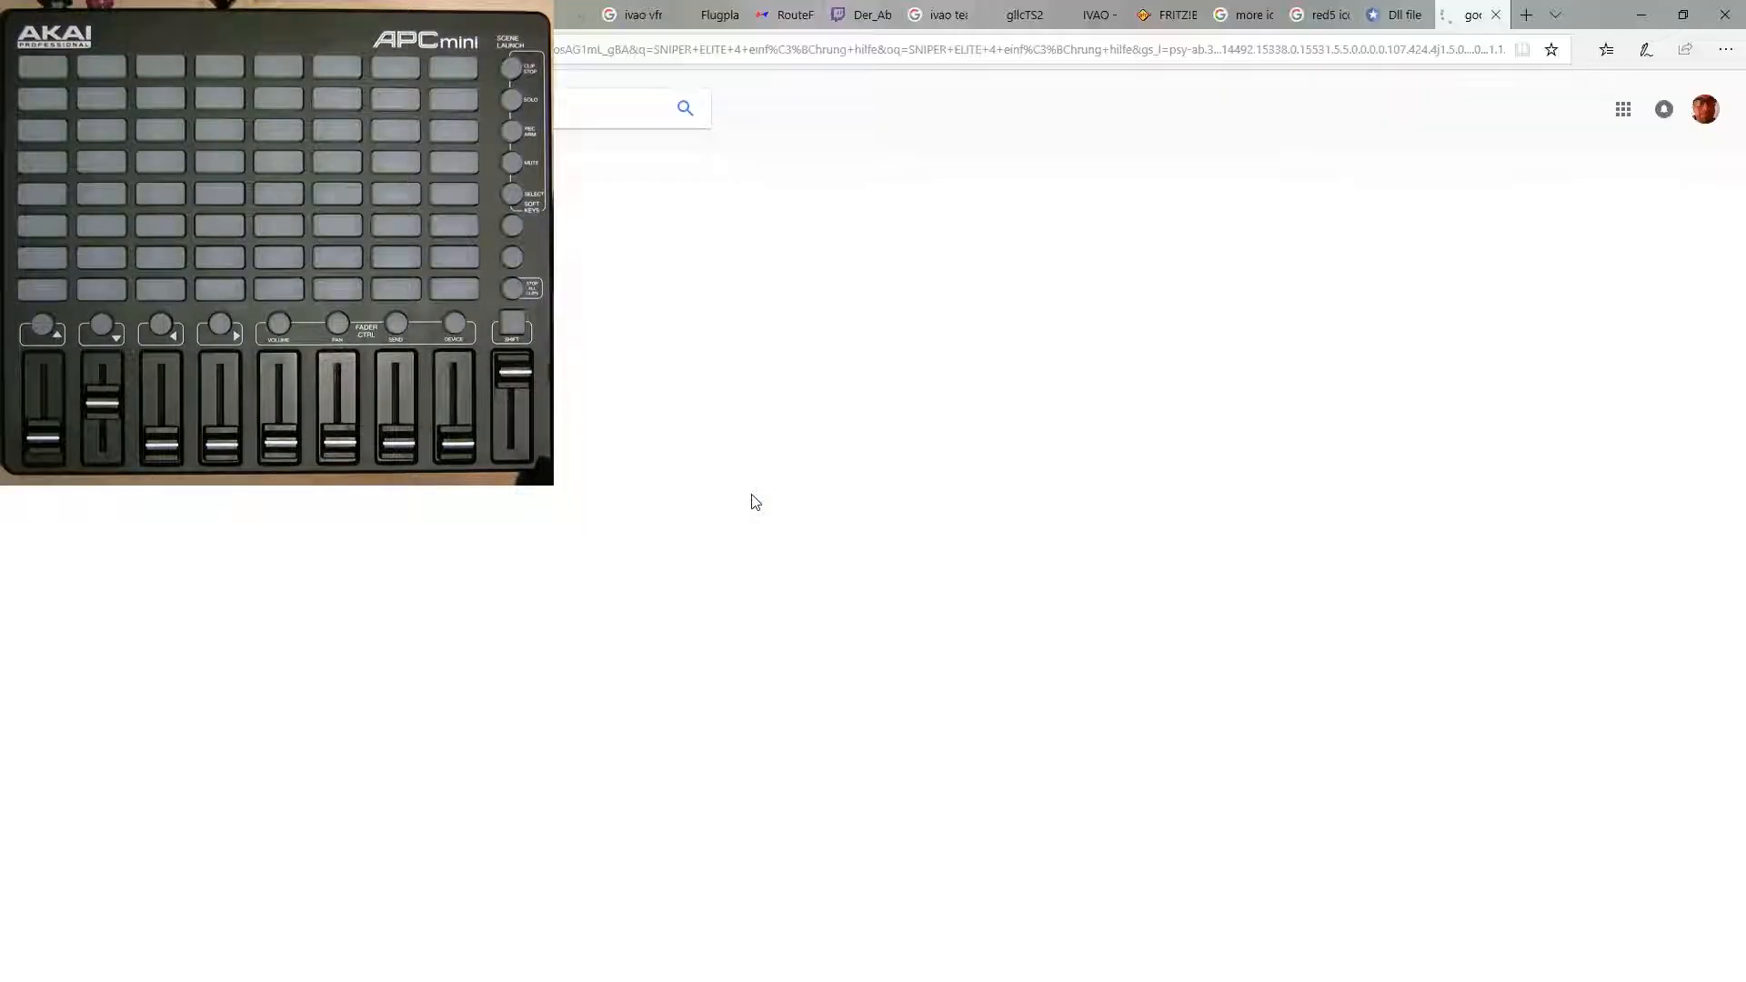
click(1725, 14)
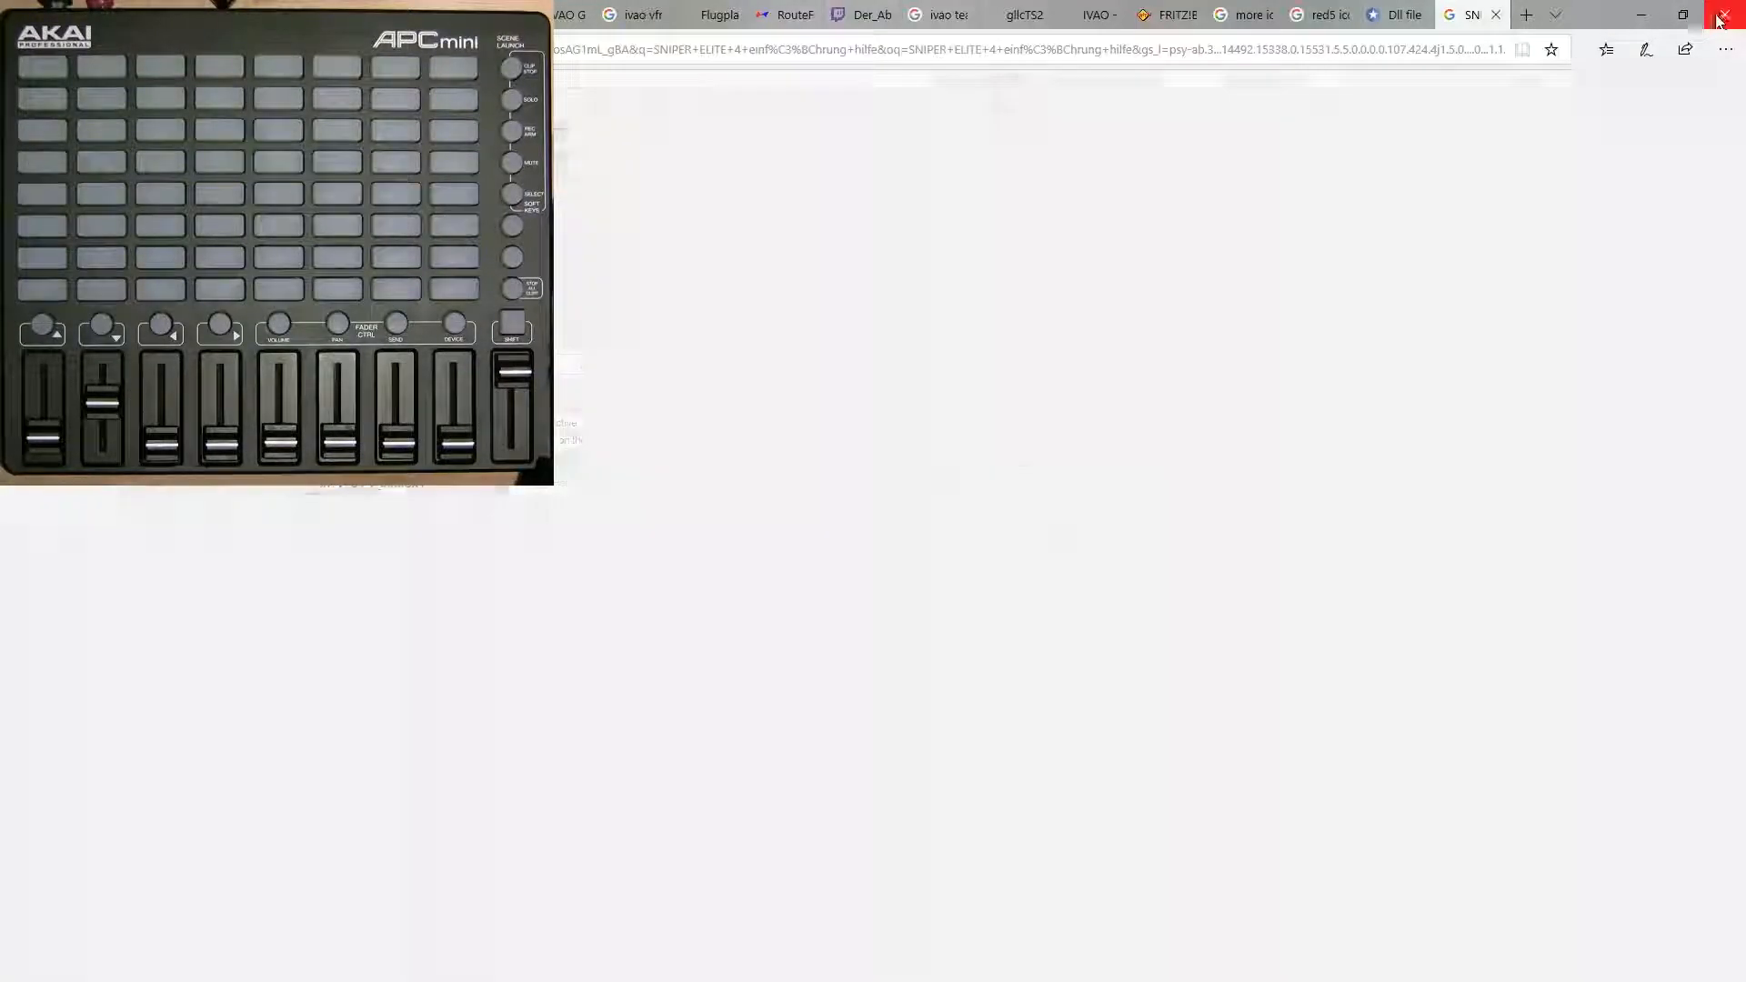
click(619, 459)
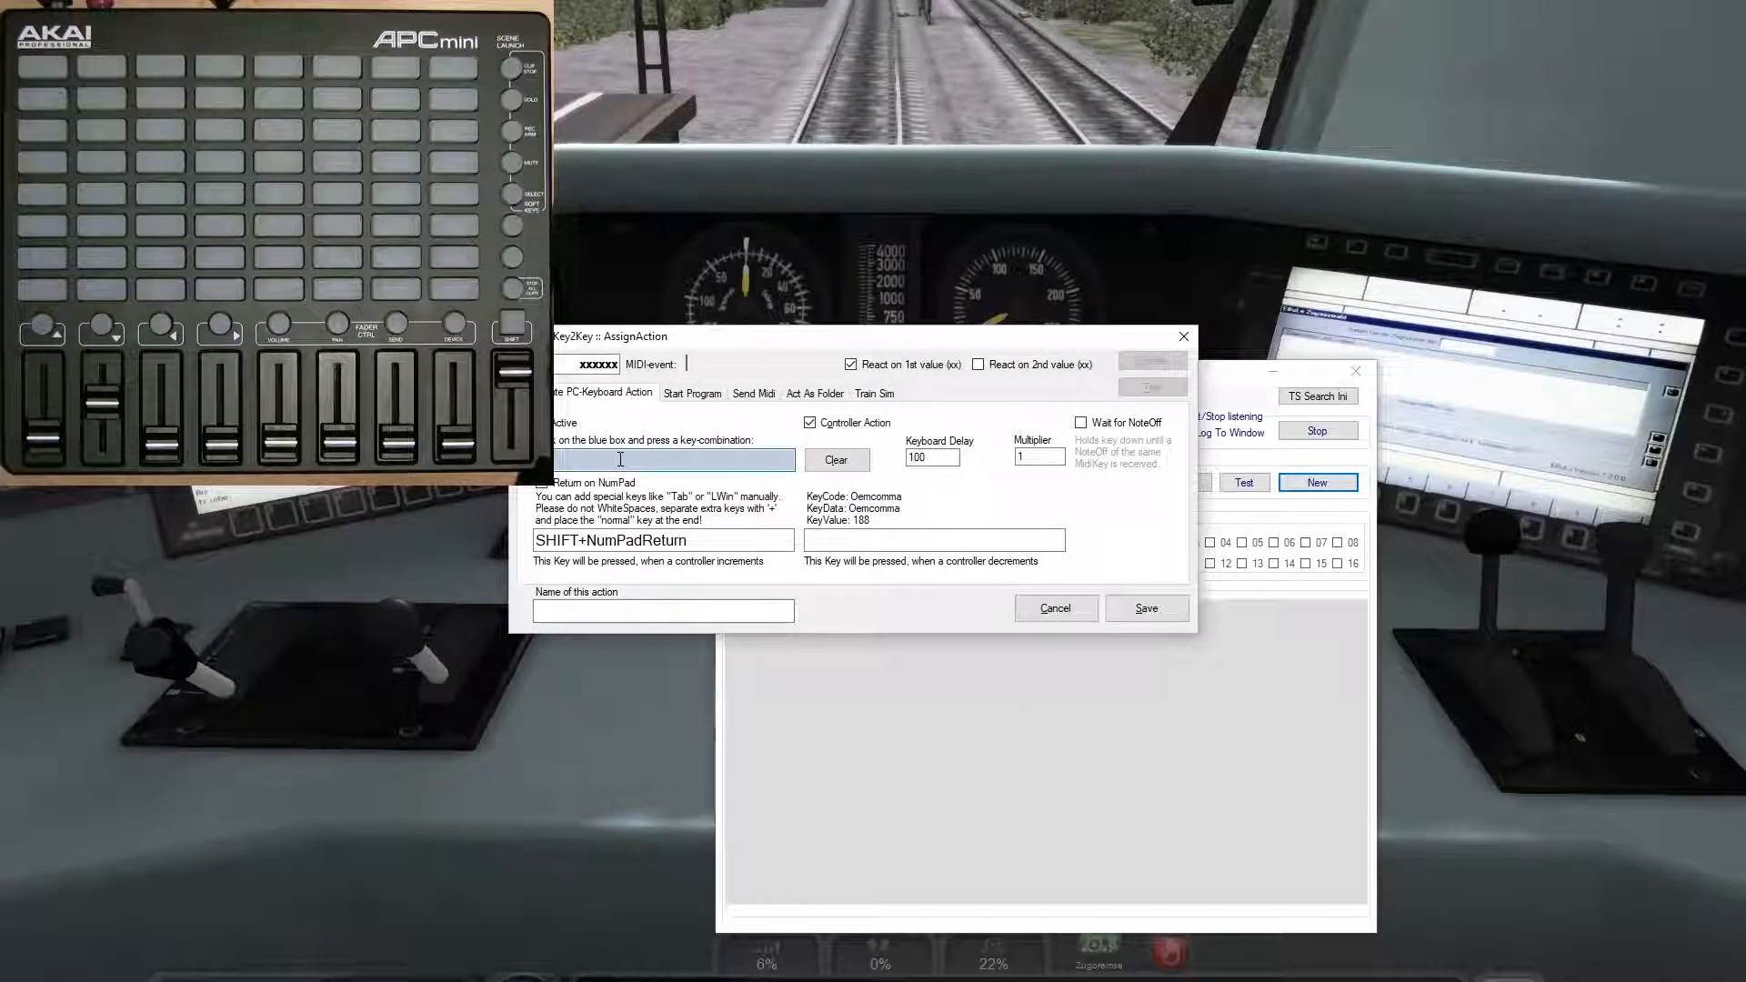
key(alt+Tab)
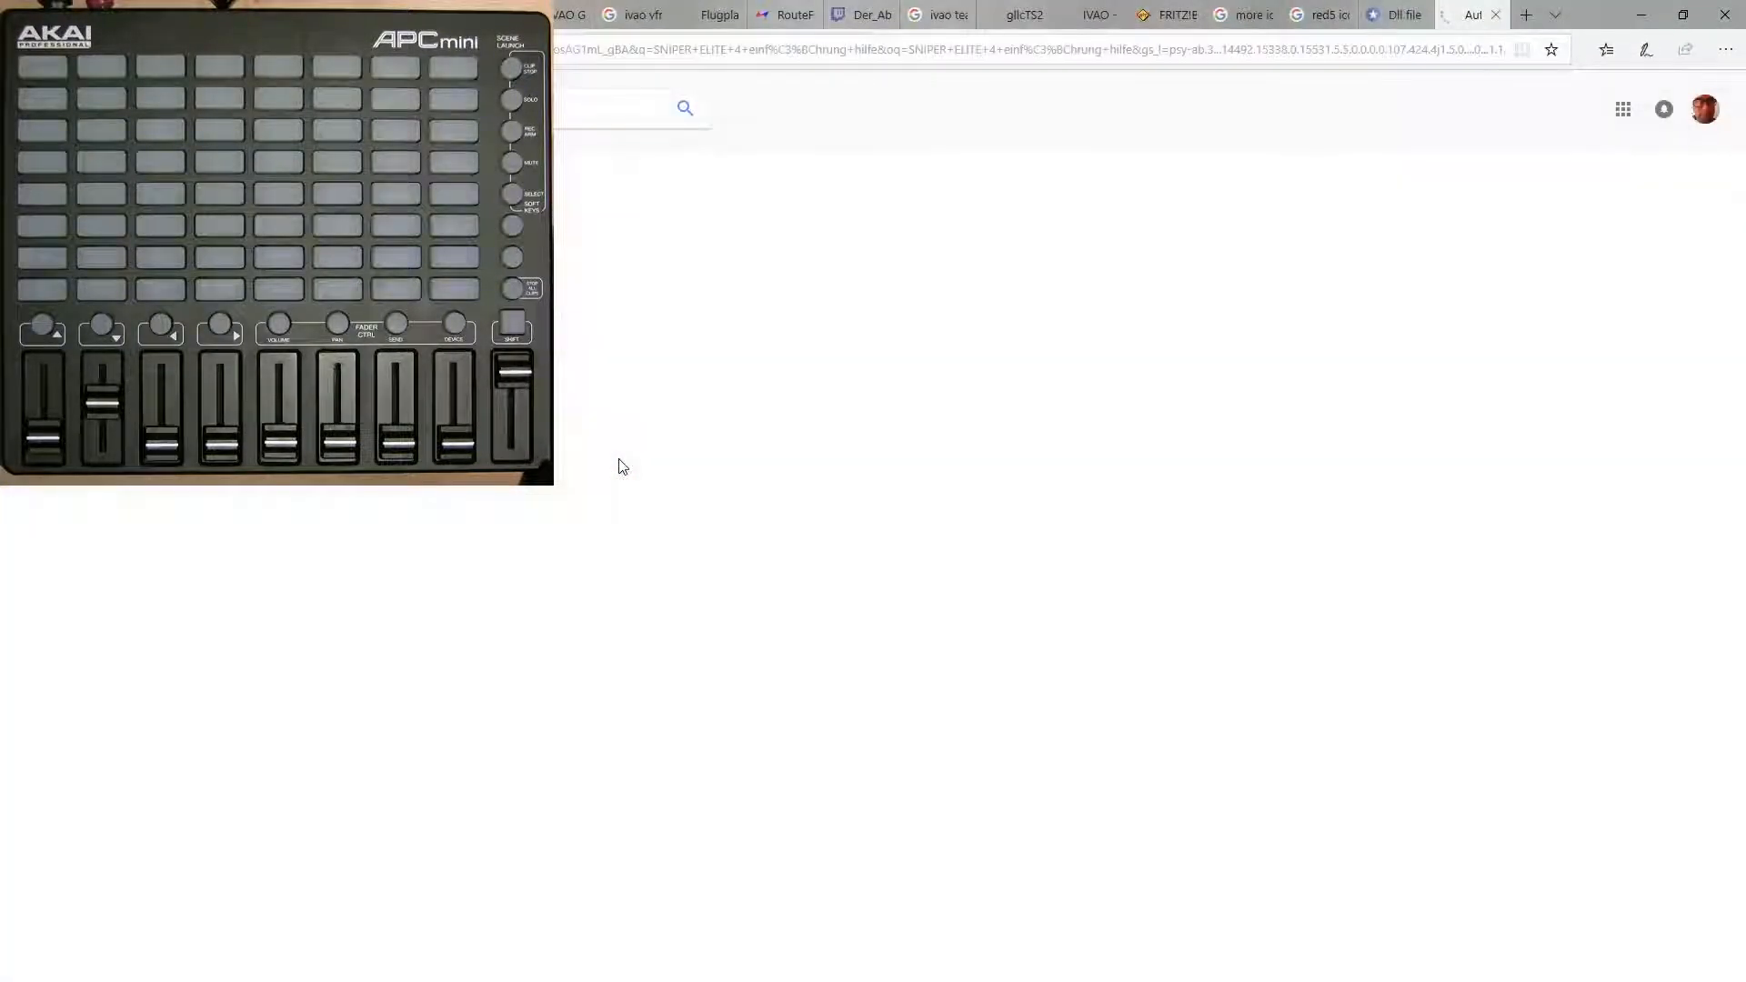
click(1713, 18)
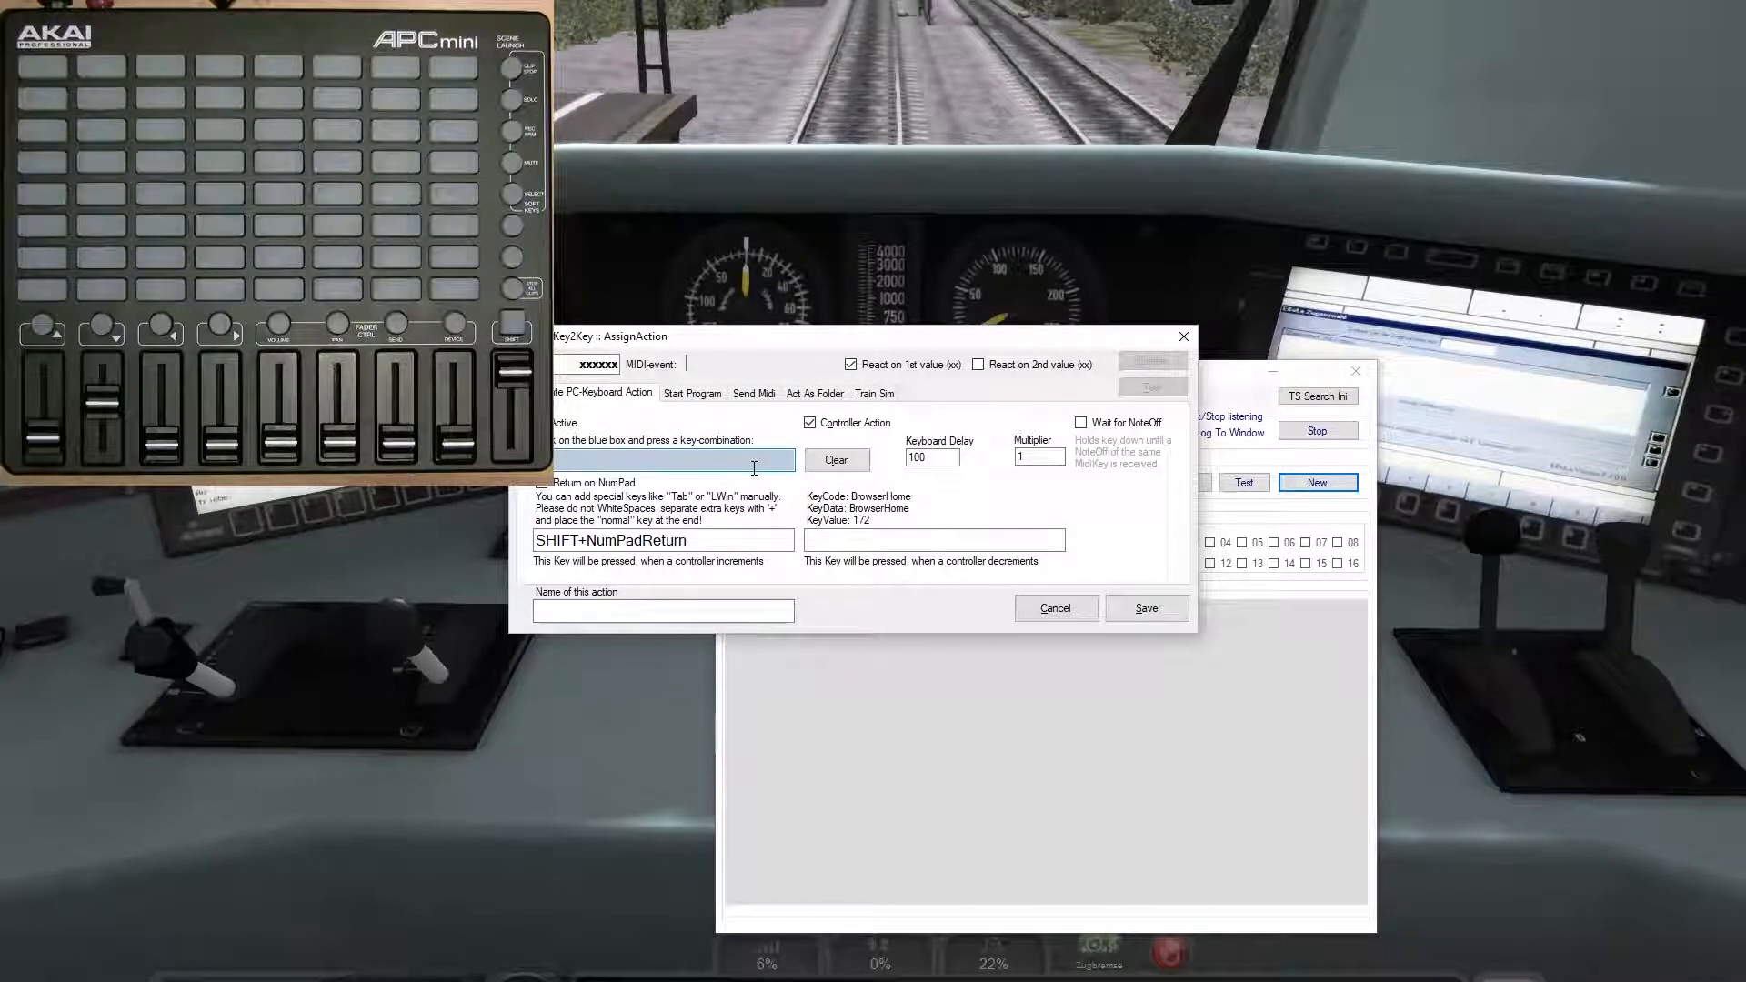
Step: Record MediaPlayPause and MediaNextTrack in turn as the decrement key, and discard the new action
key(XF86AudioPlay)
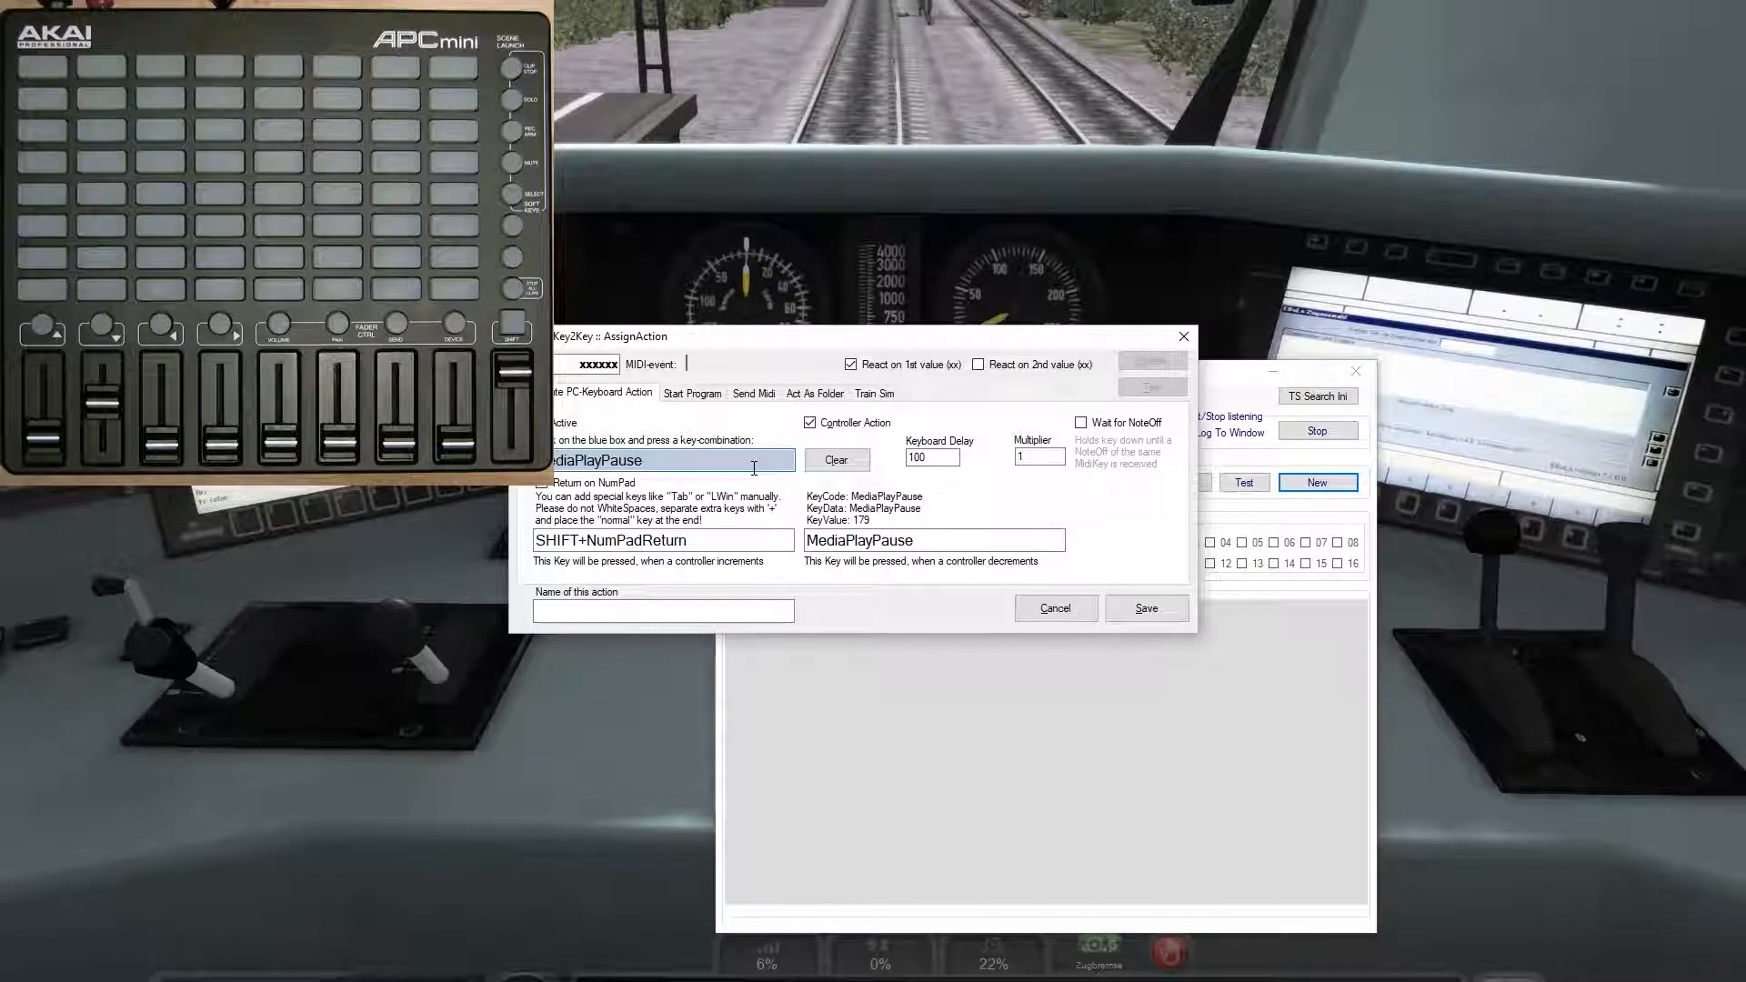
key(XF86AudioNext)
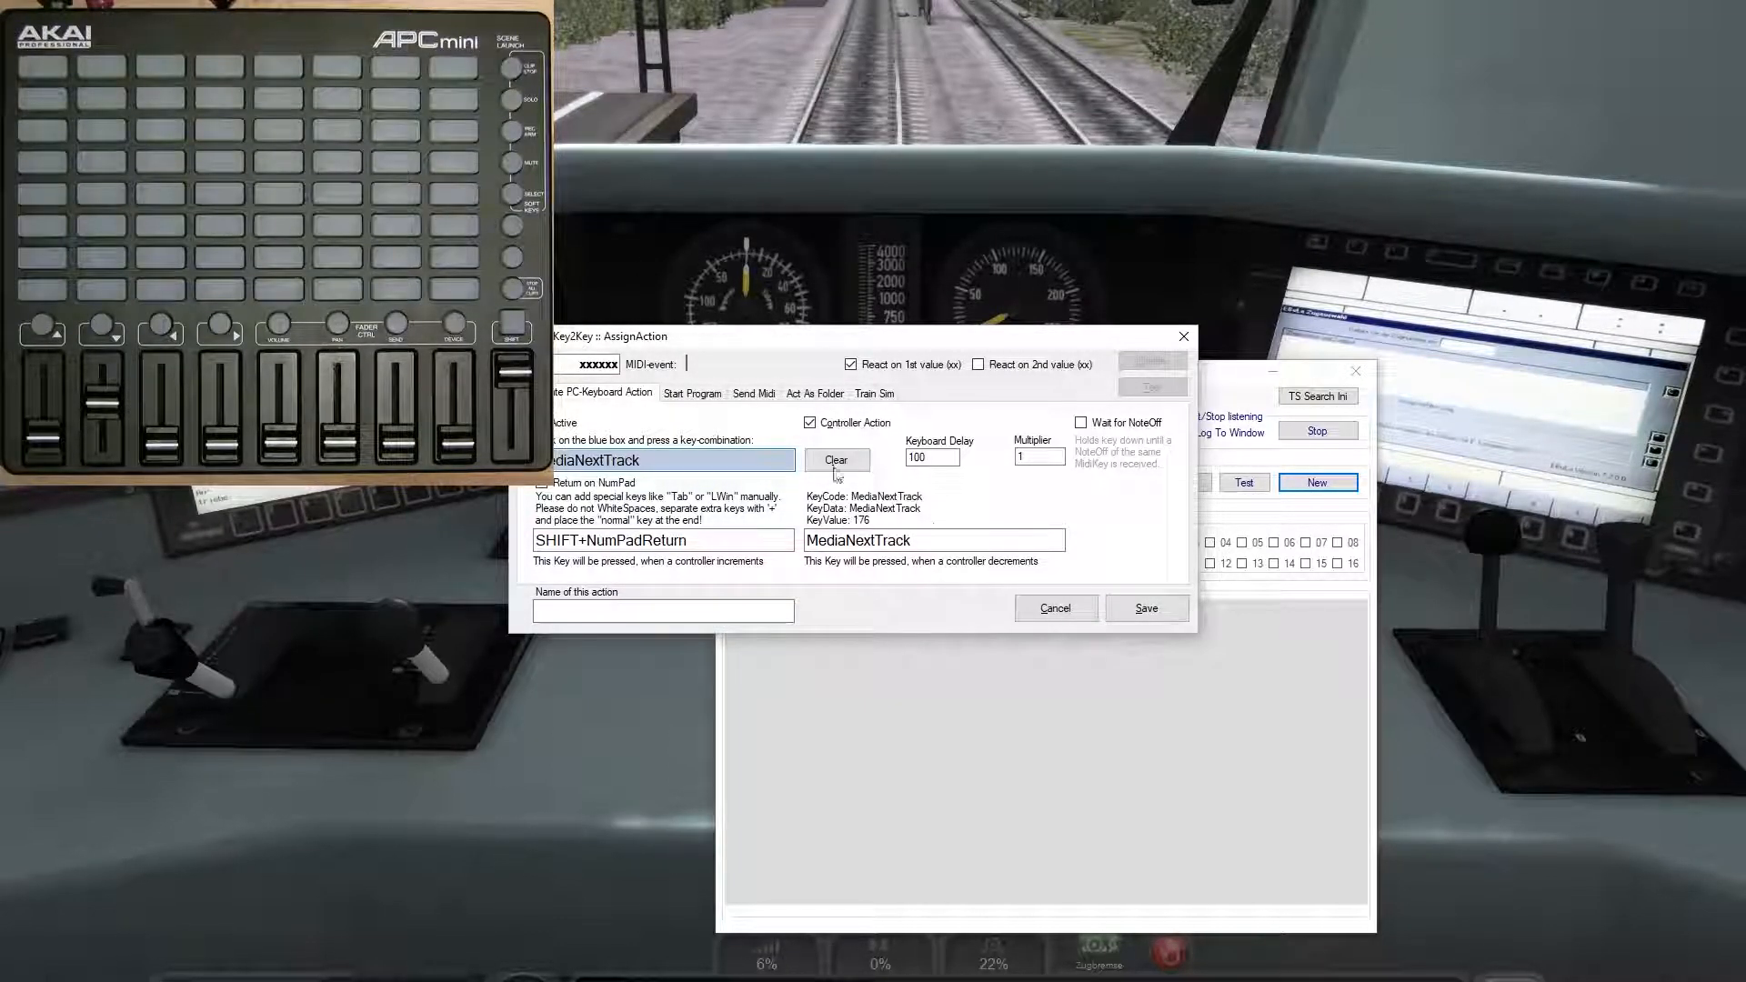
drag(913, 540, 855, 540)
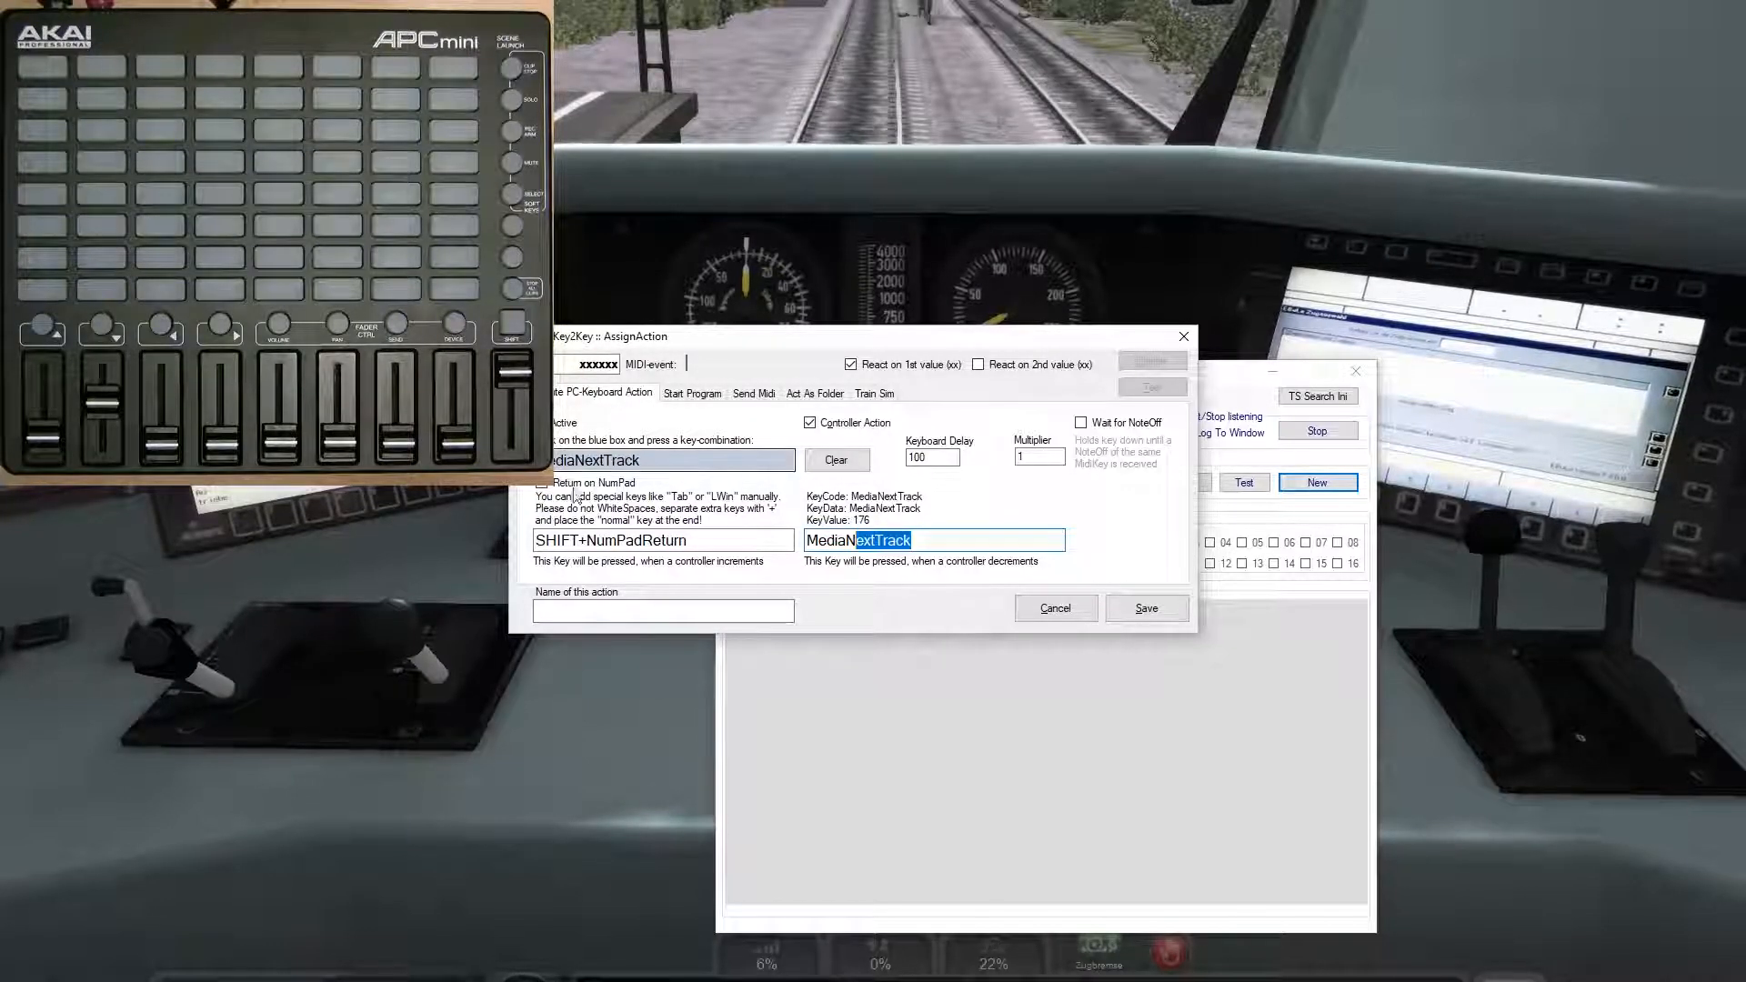
click(543, 484)
click(543, 485)
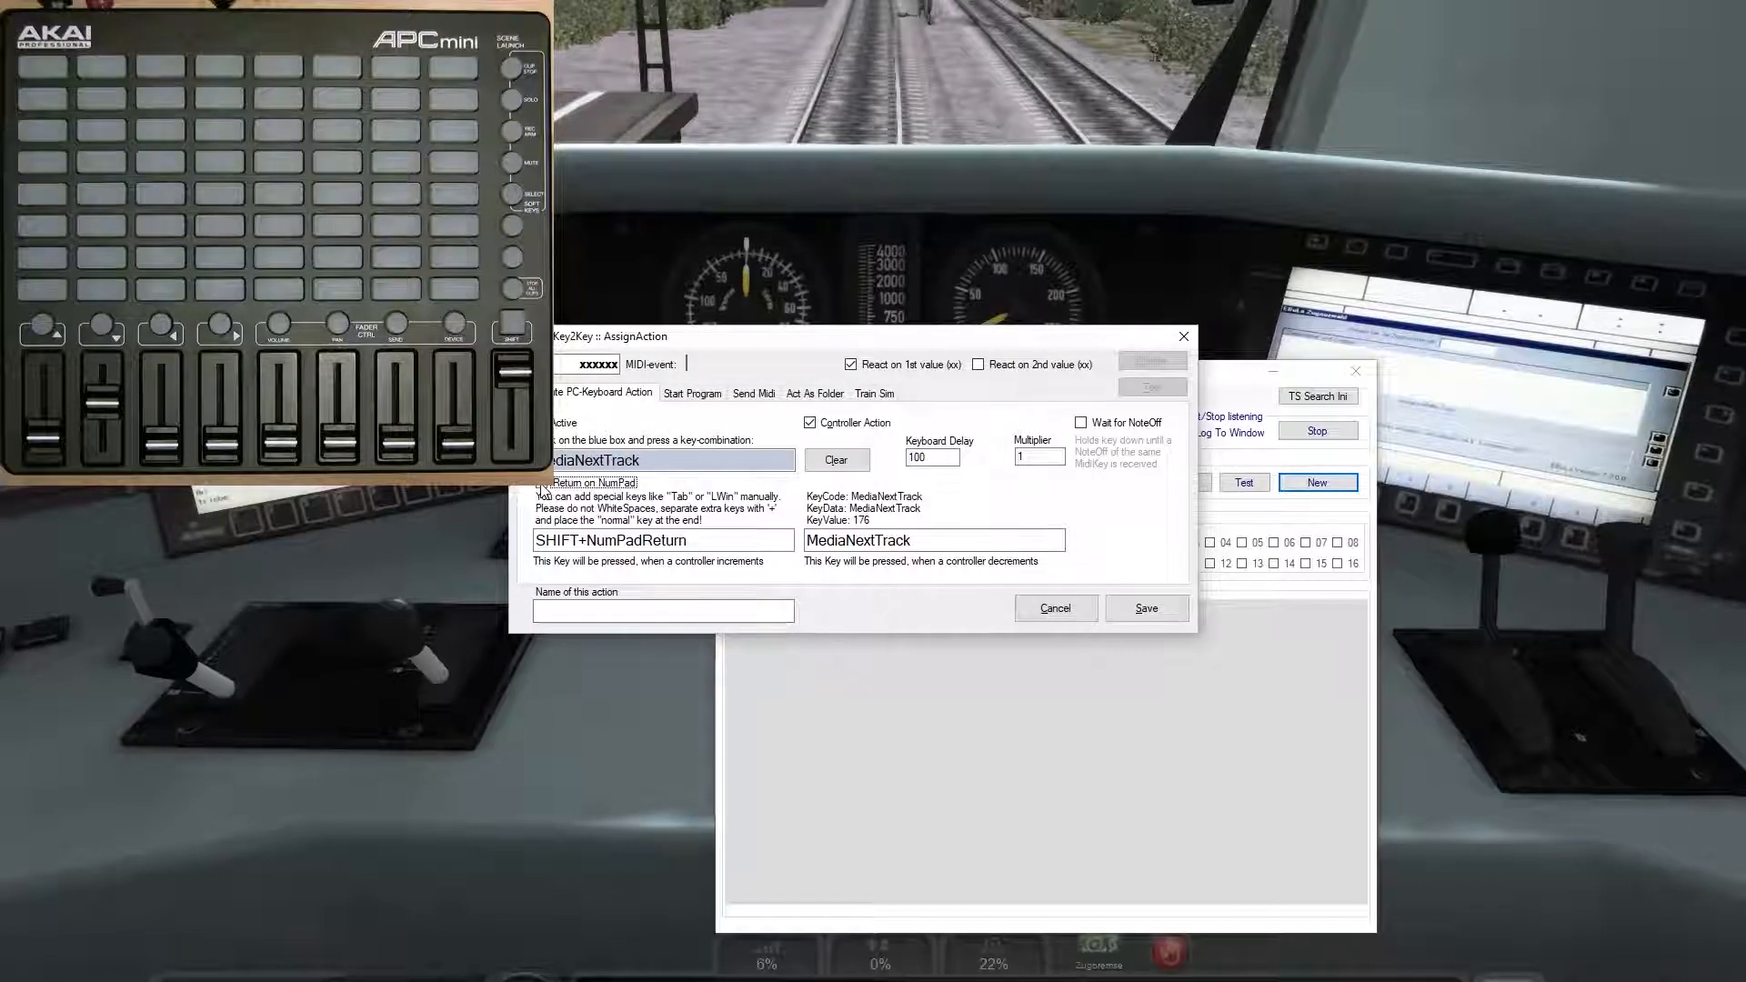
click(1056, 608)
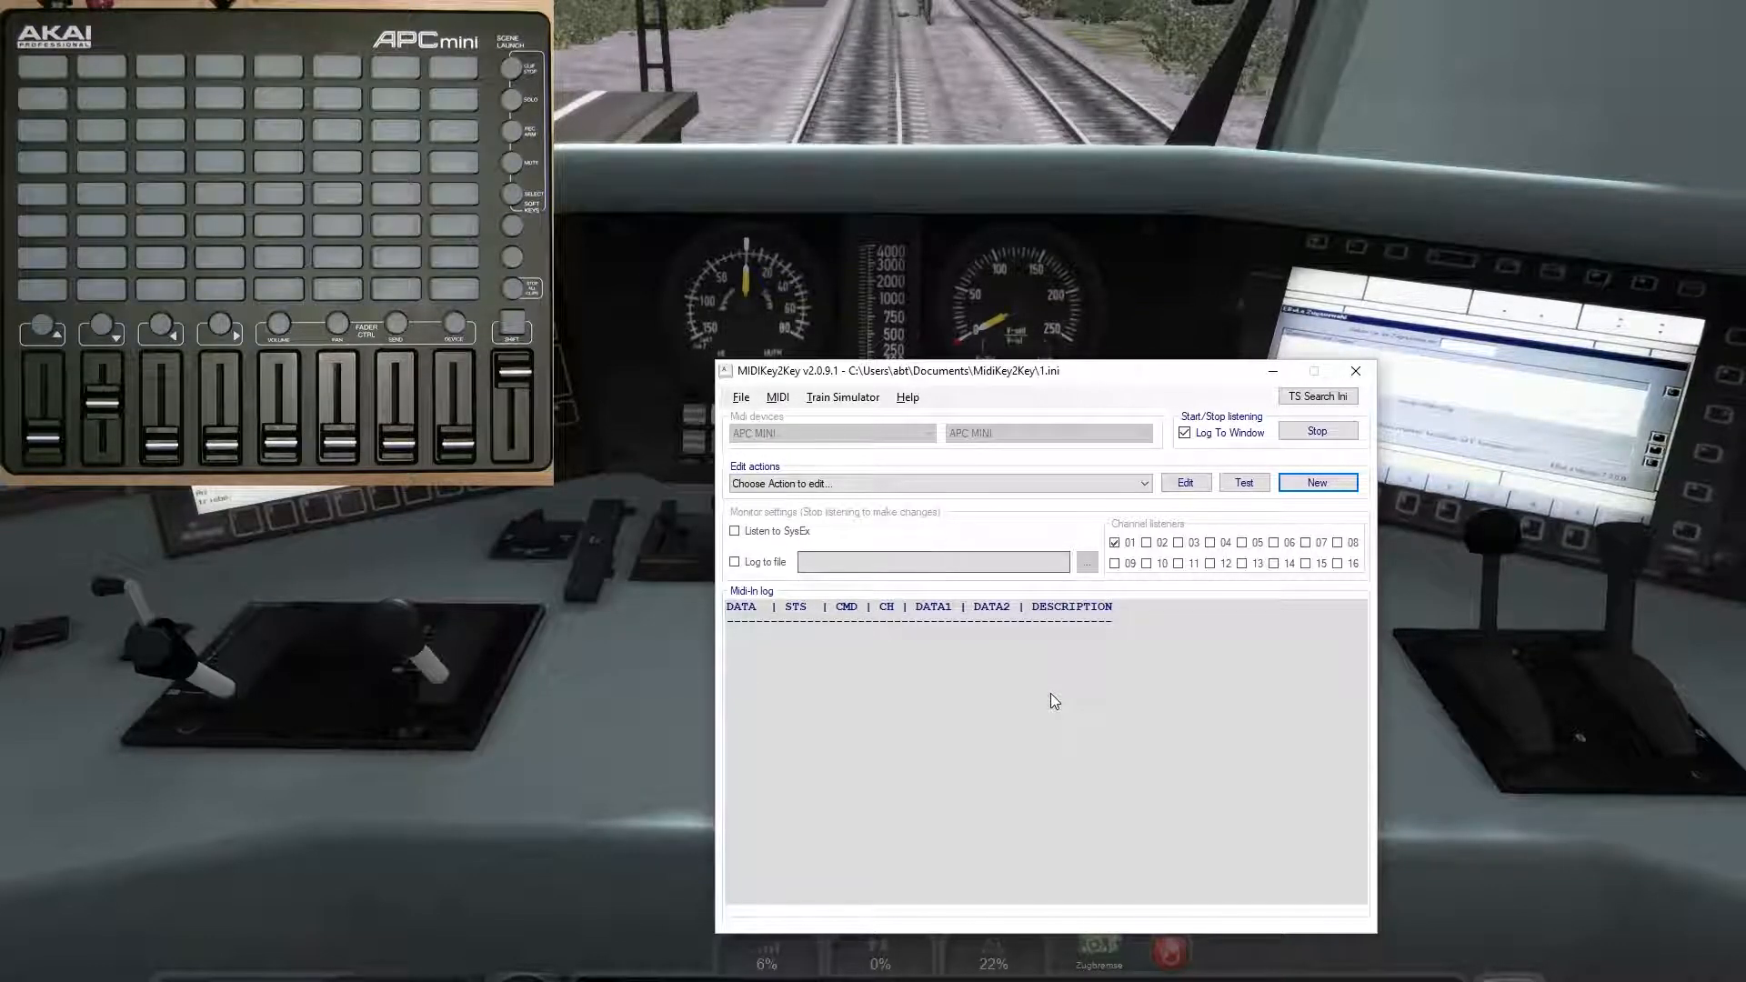
Step: Open the Train Simulator listeners setup, activate it, and refresh the controller list from the running engine
drag(1016, 380, 922, 362)
click(763, 382)
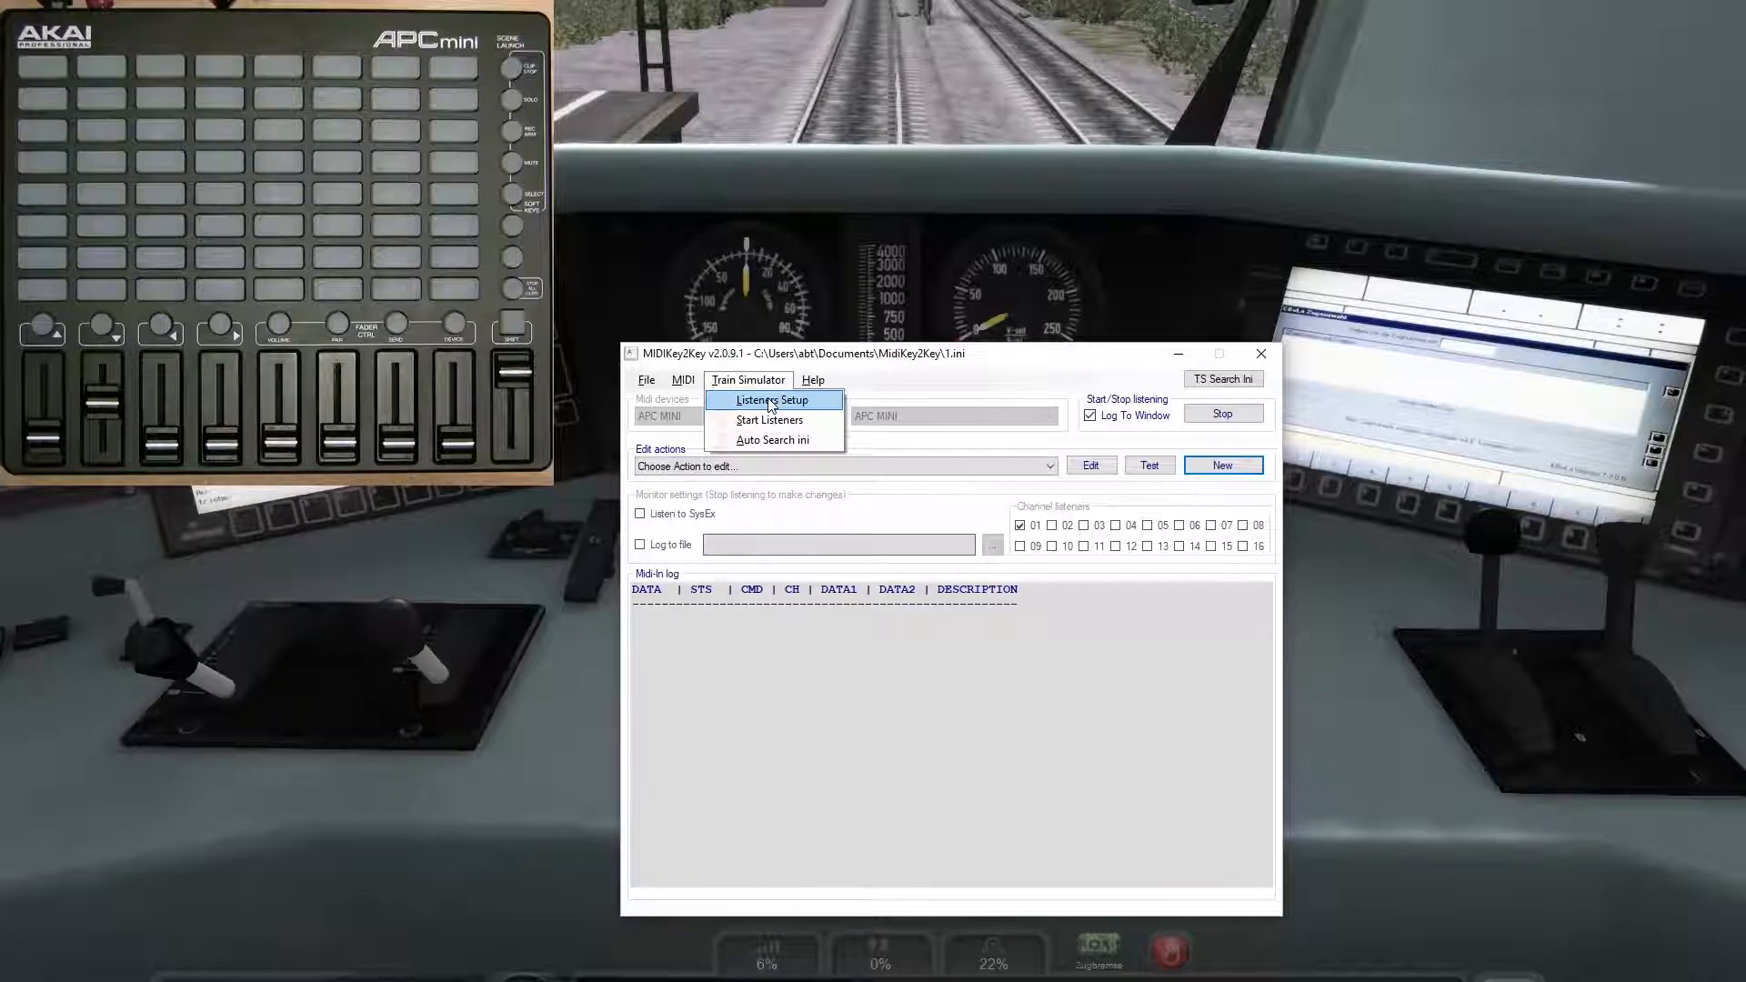
click(772, 402)
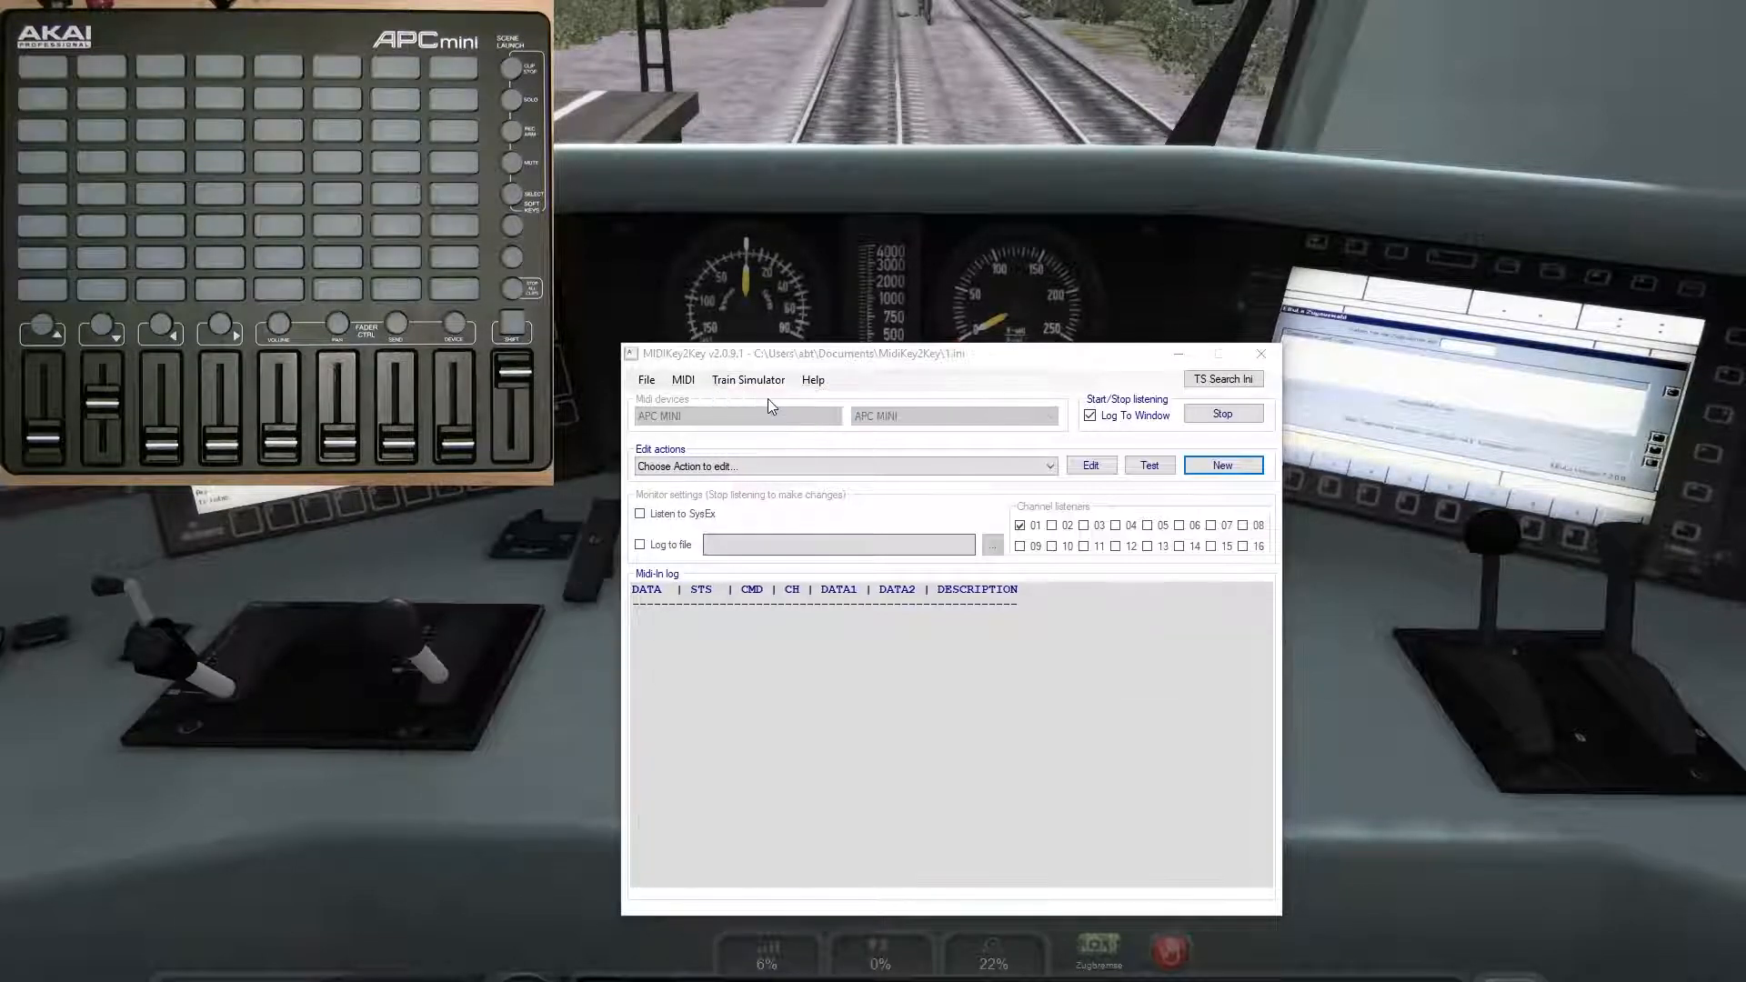
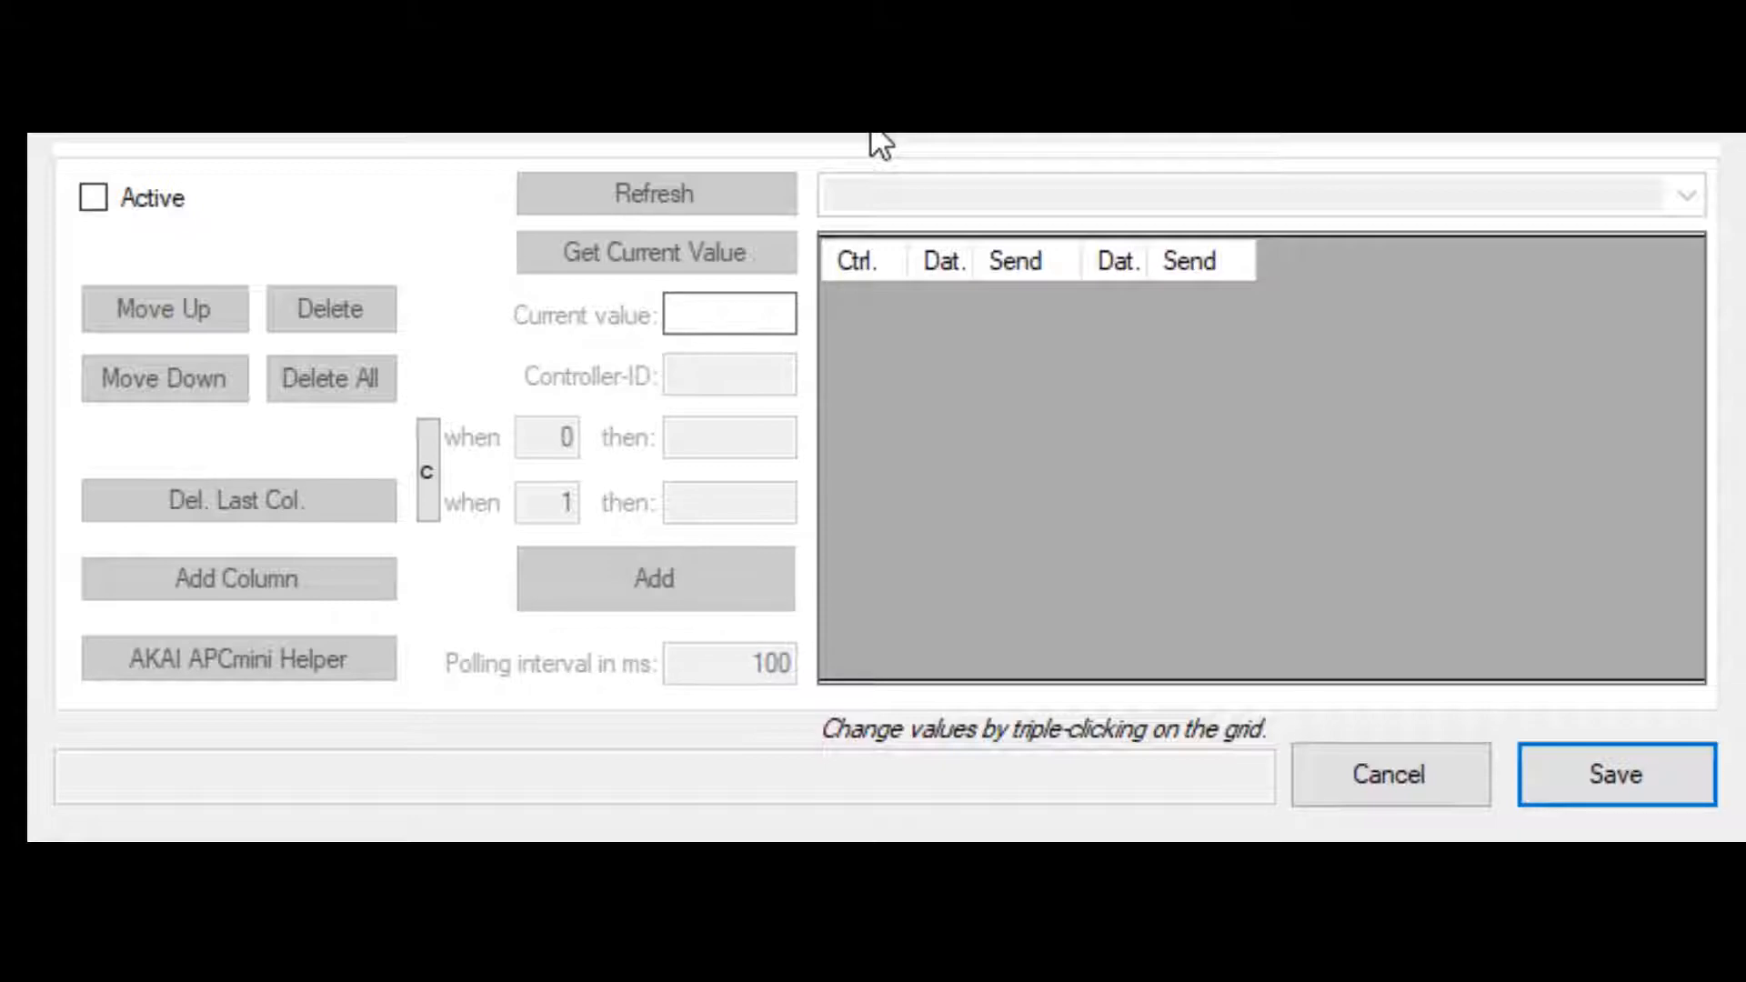
click(91, 196)
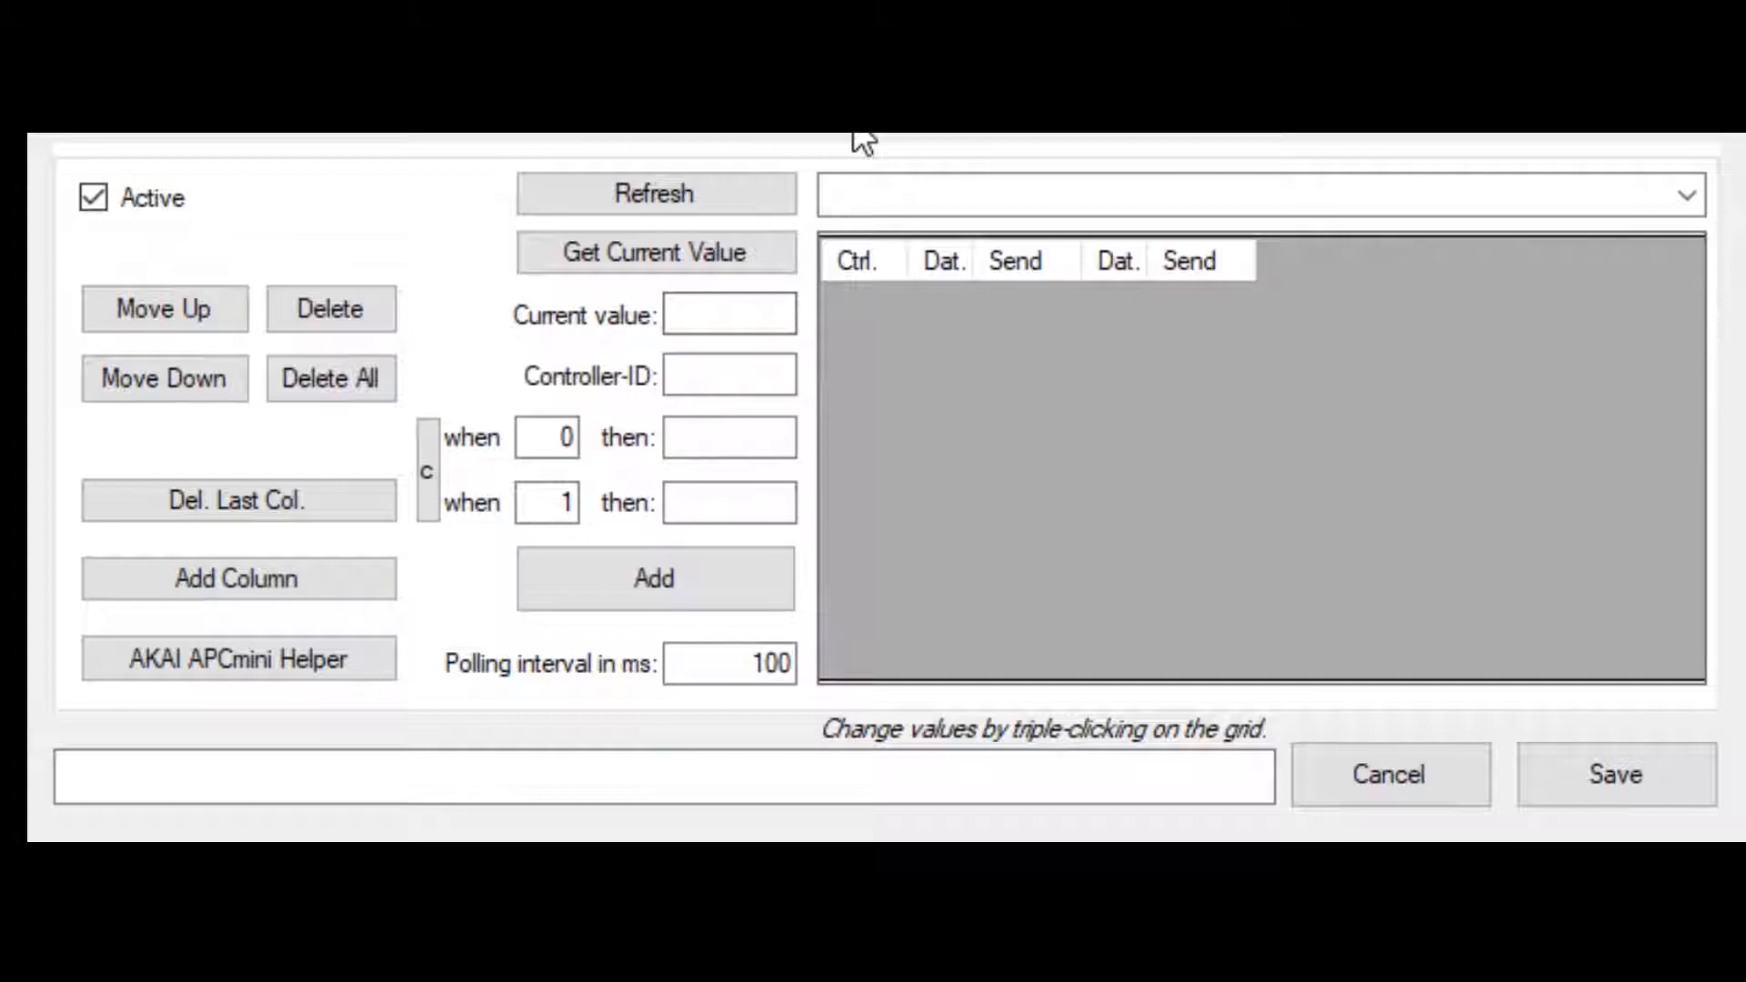
click(699, 200)
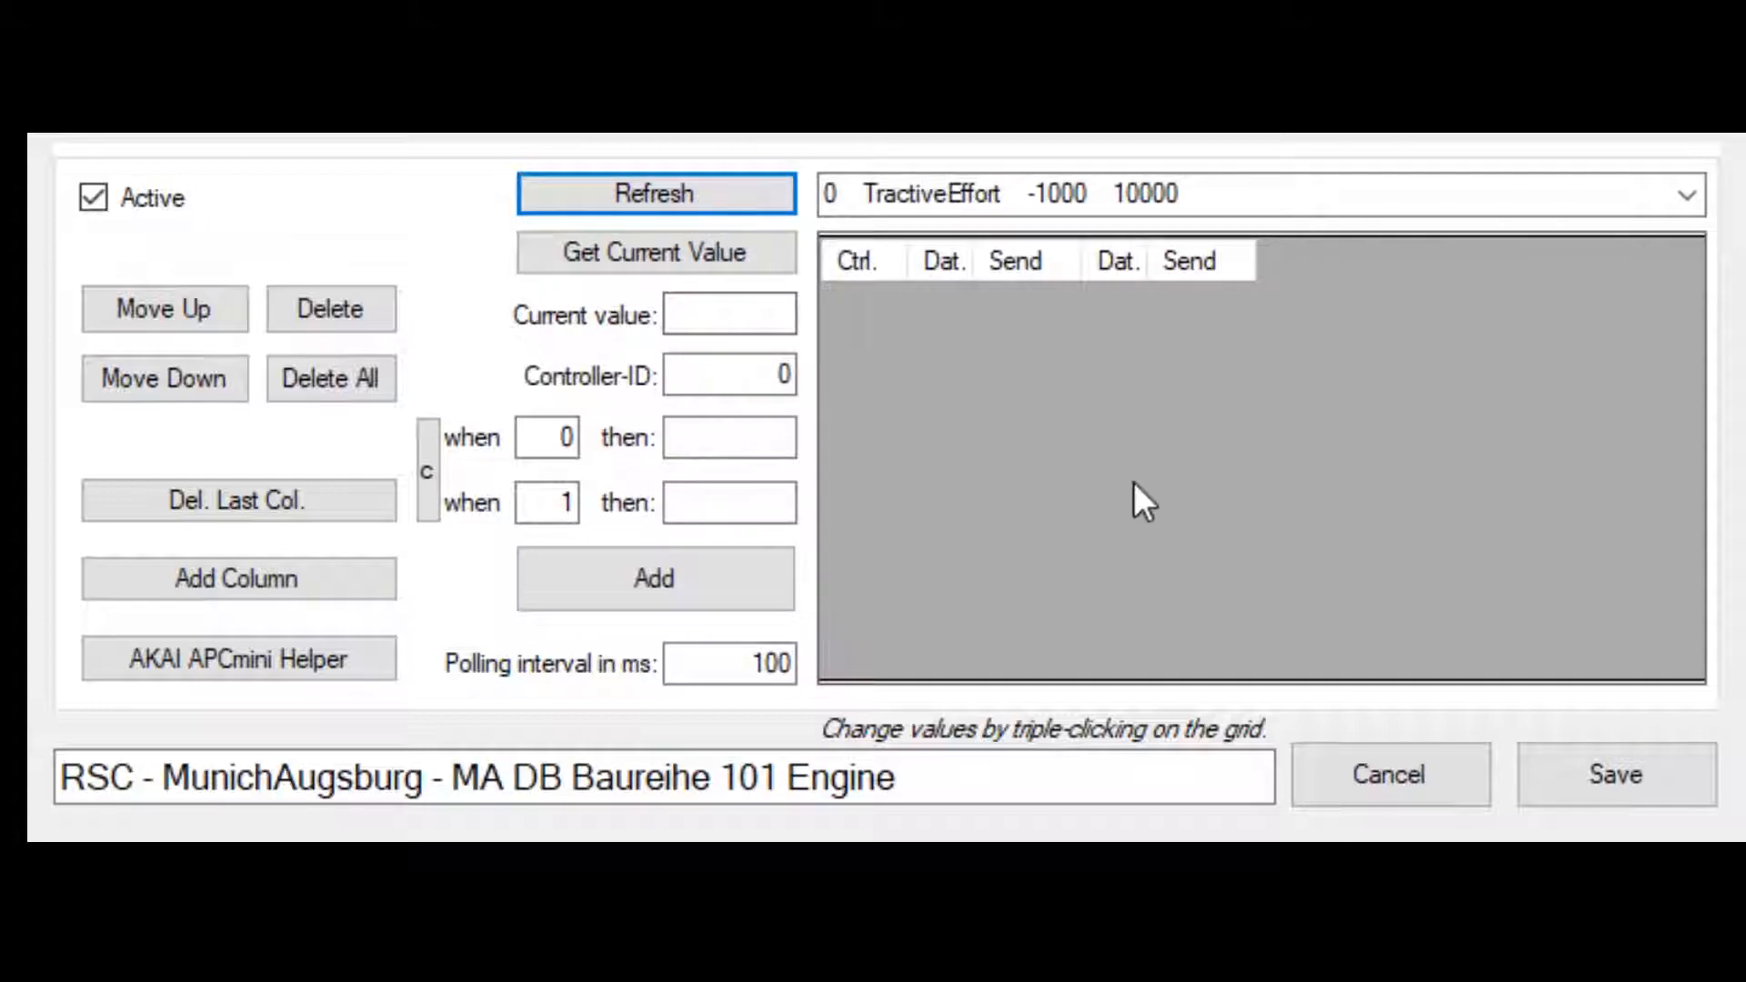
Step: Choose controller 45 VigilEnable for the listener and fetch its current value
click(1688, 195)
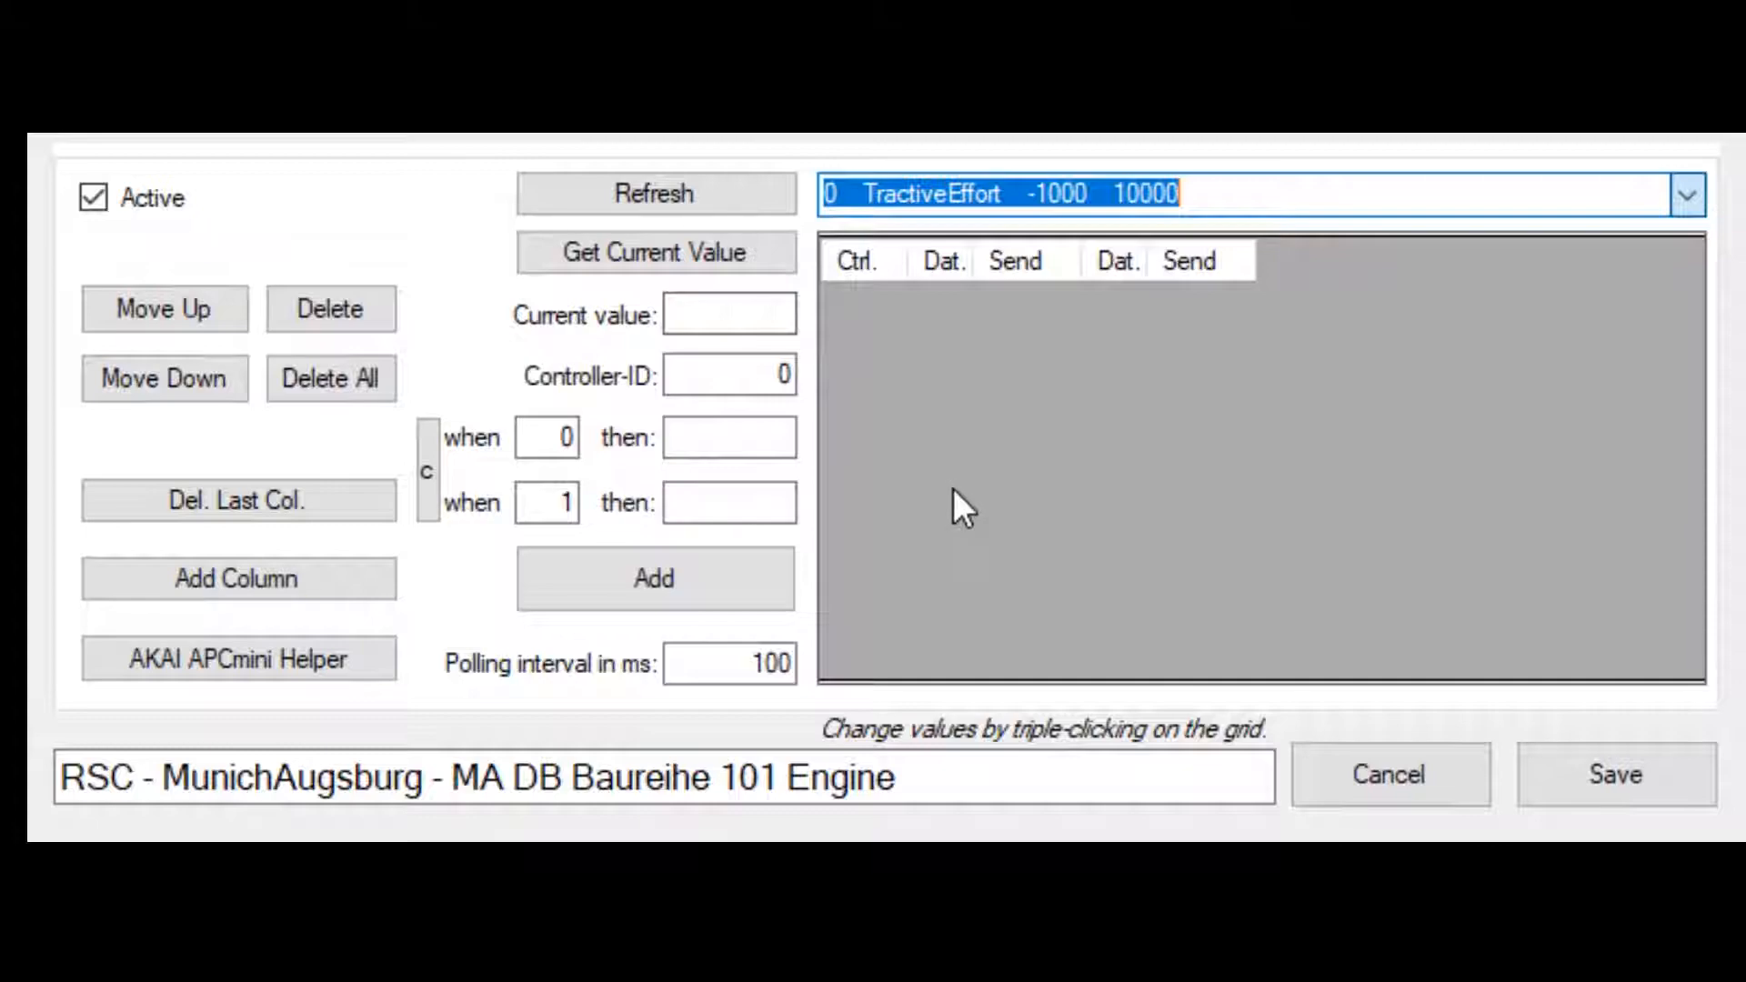
key(Down)
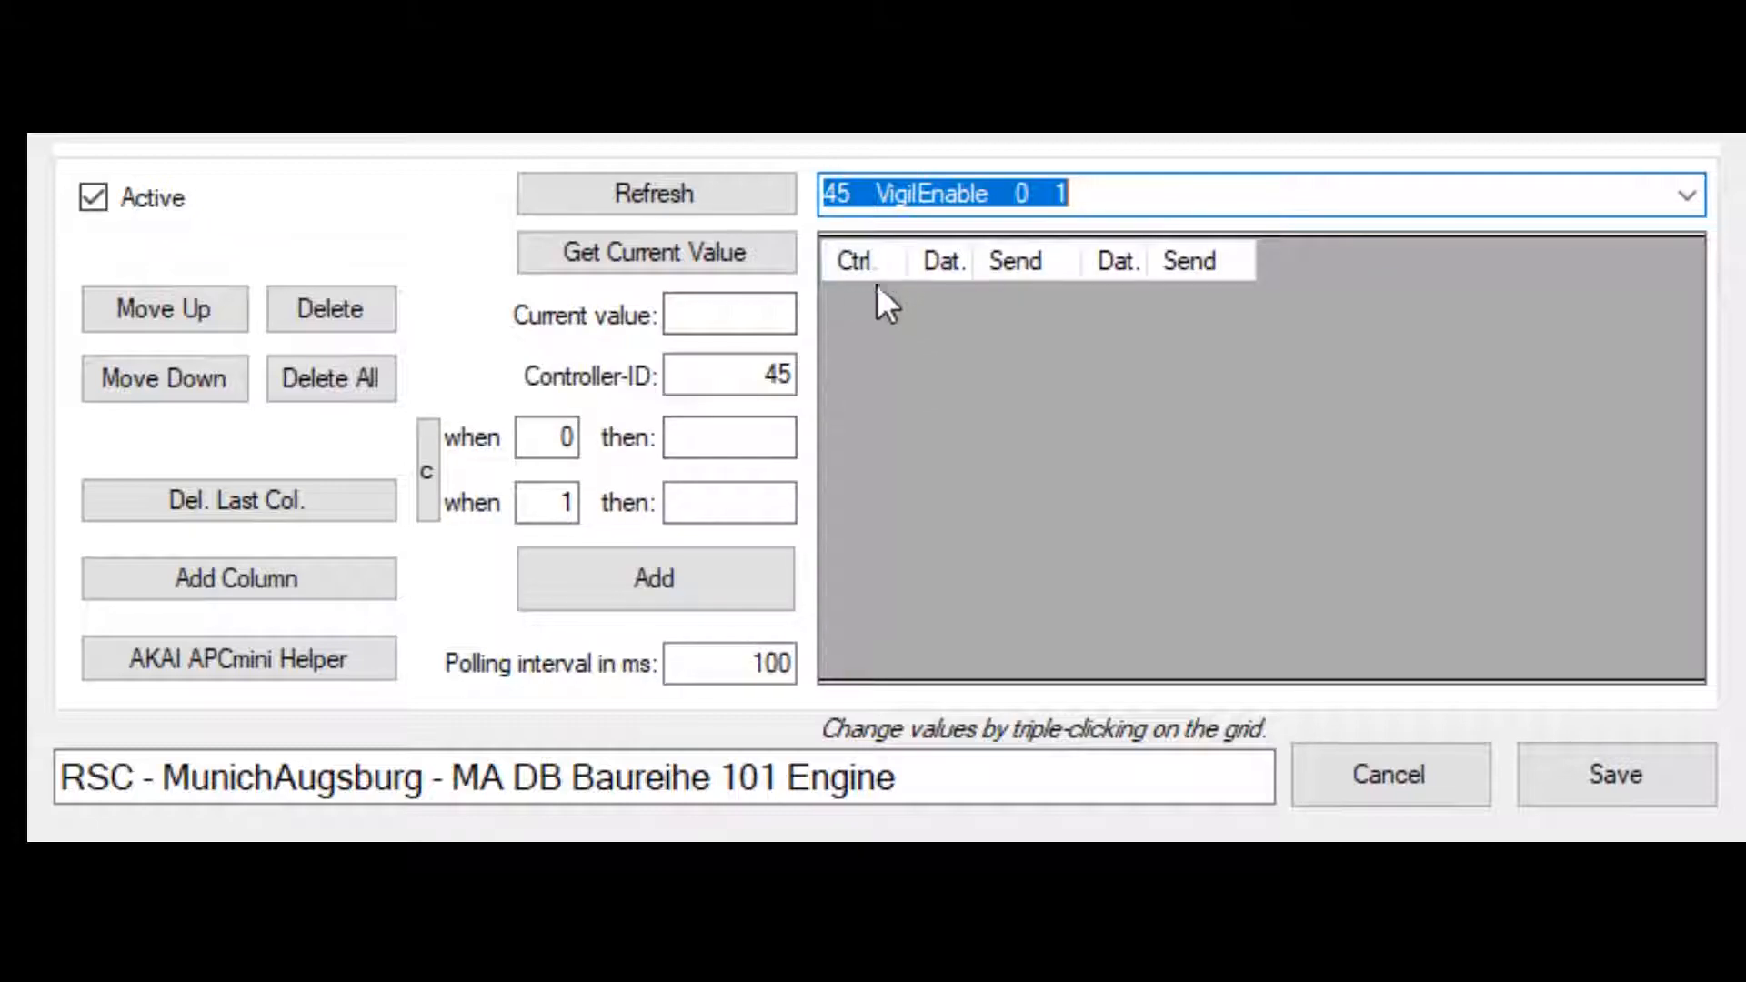
click(622, 264)
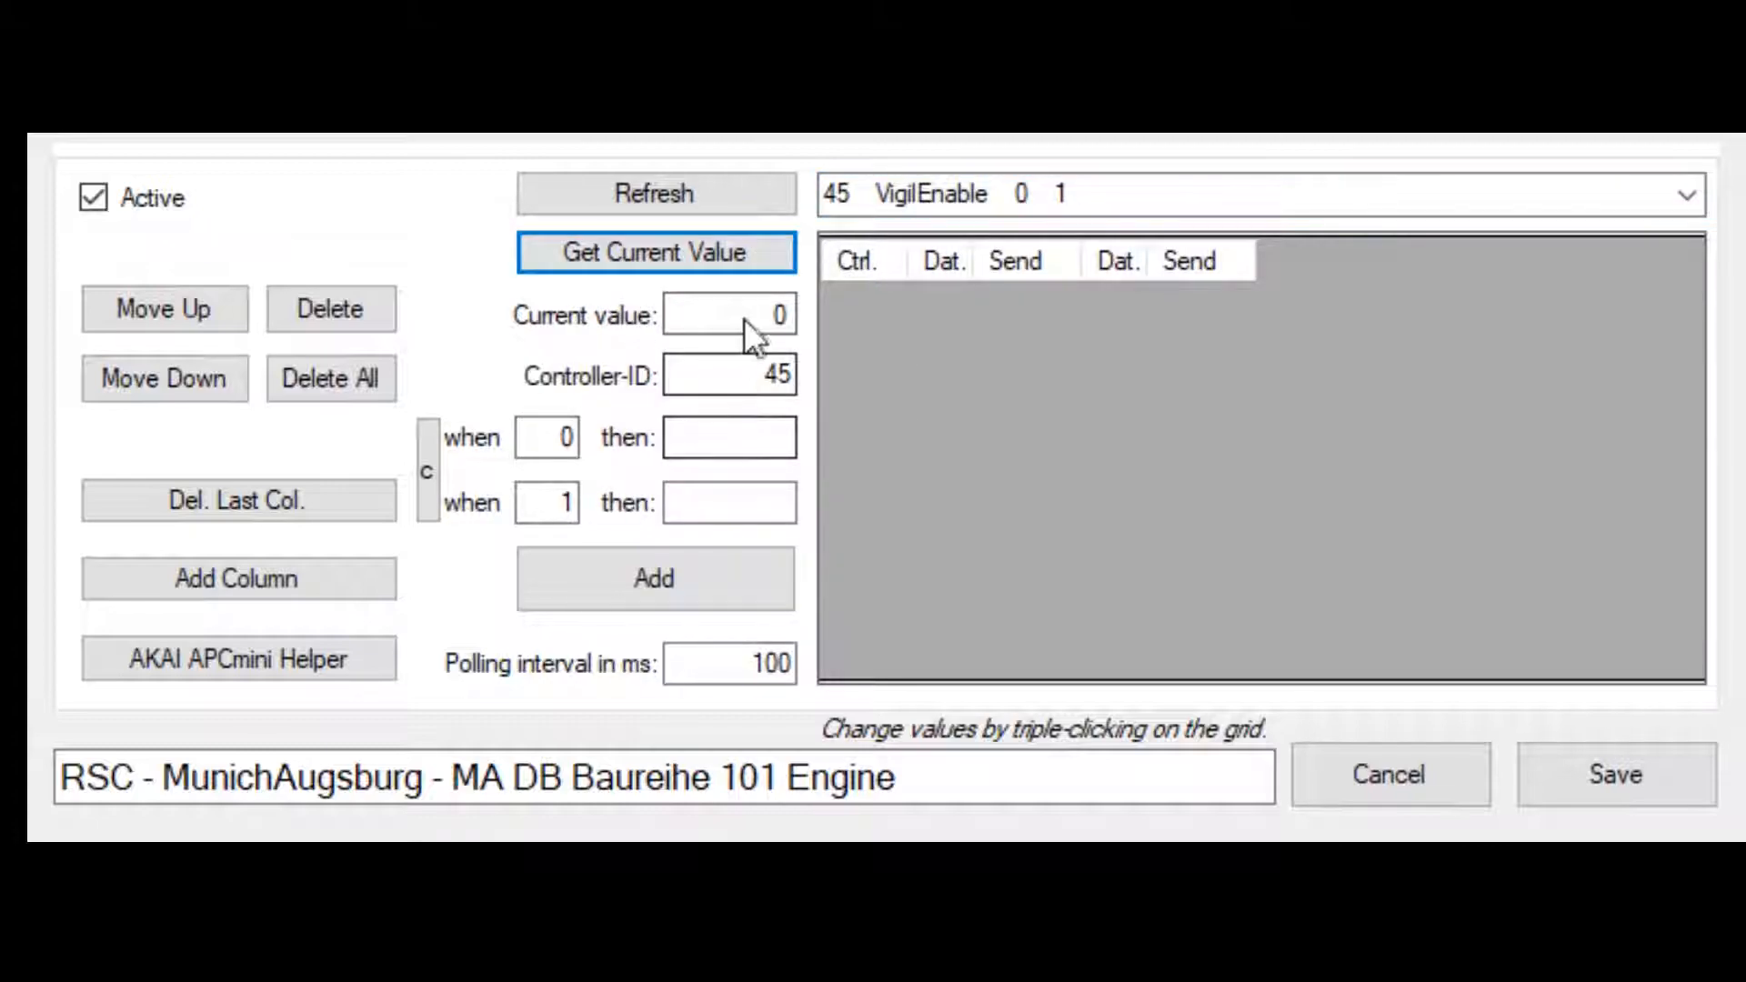
click(708, 450)
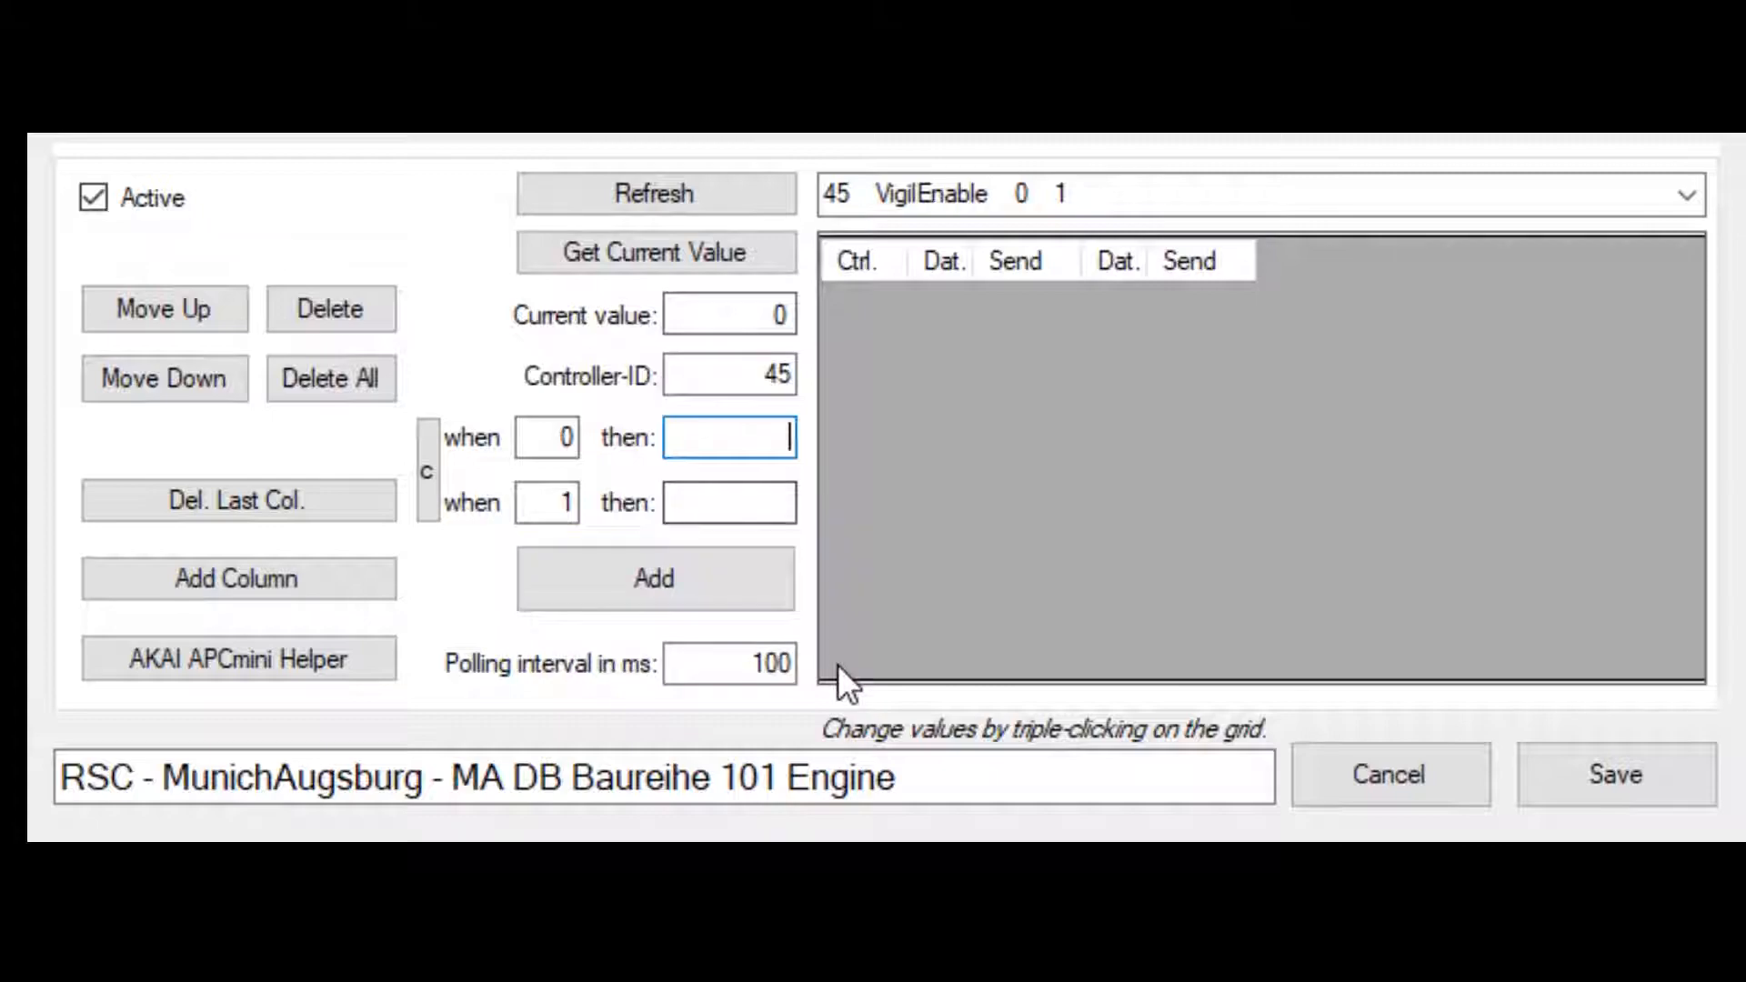
double_click(566, 502)
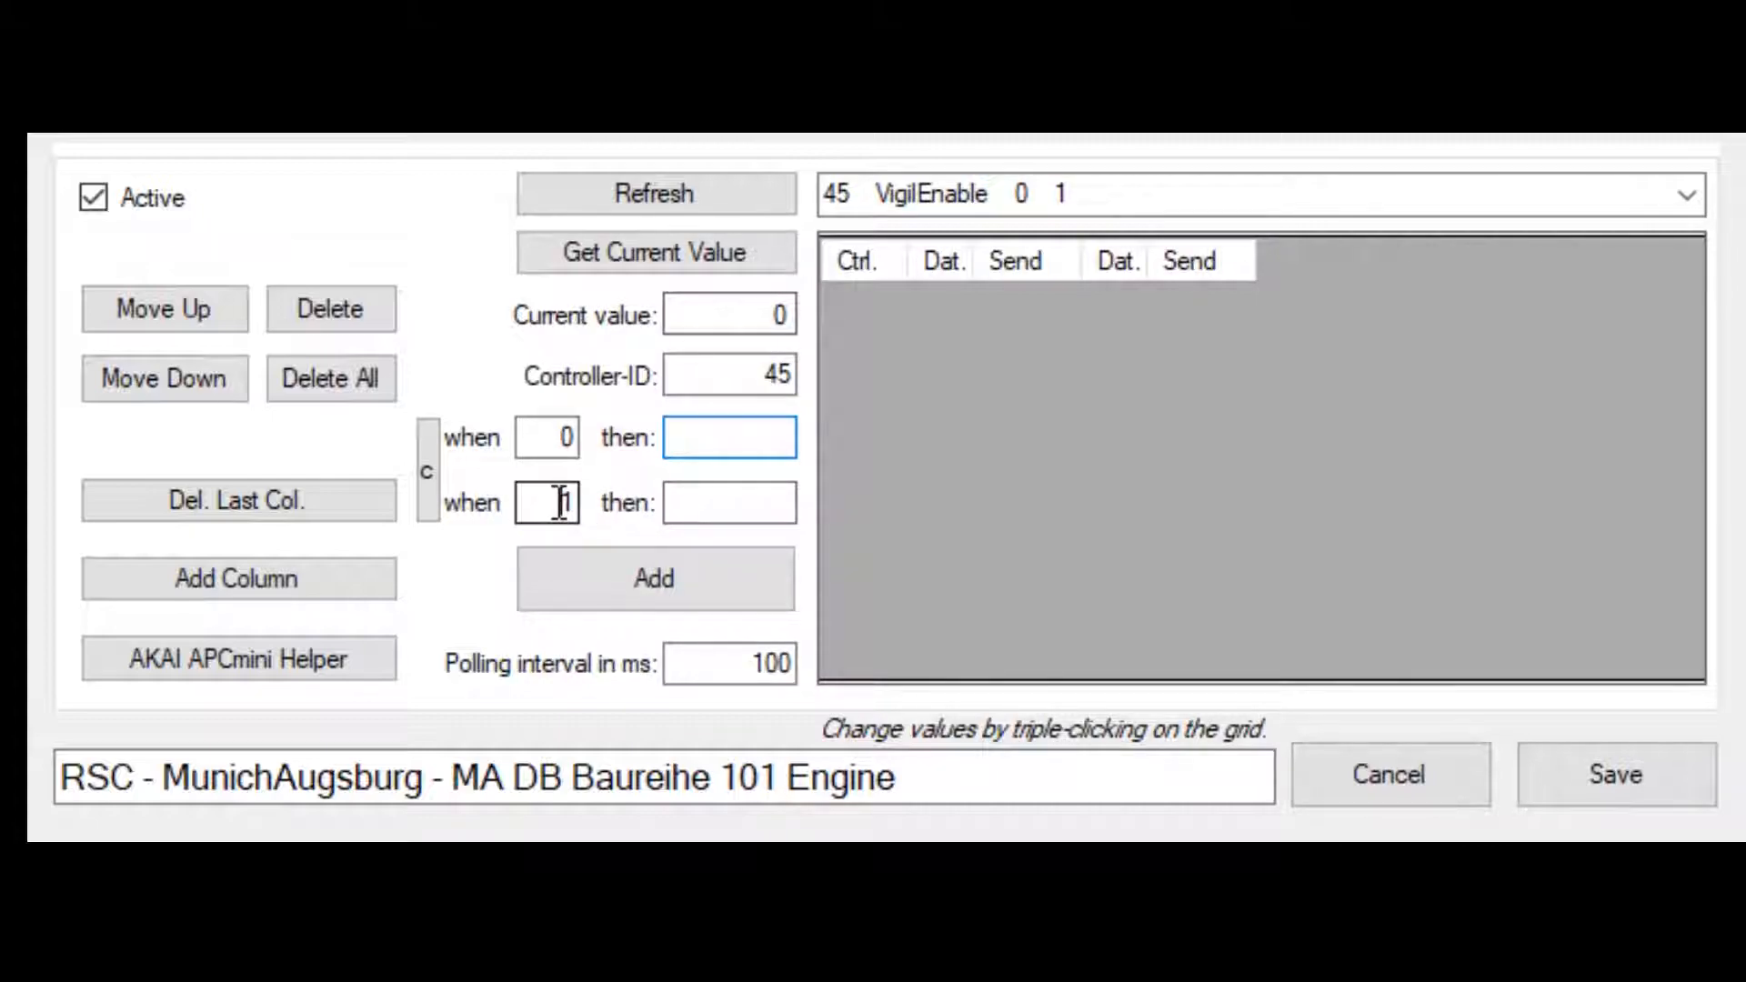
click(768, 506)
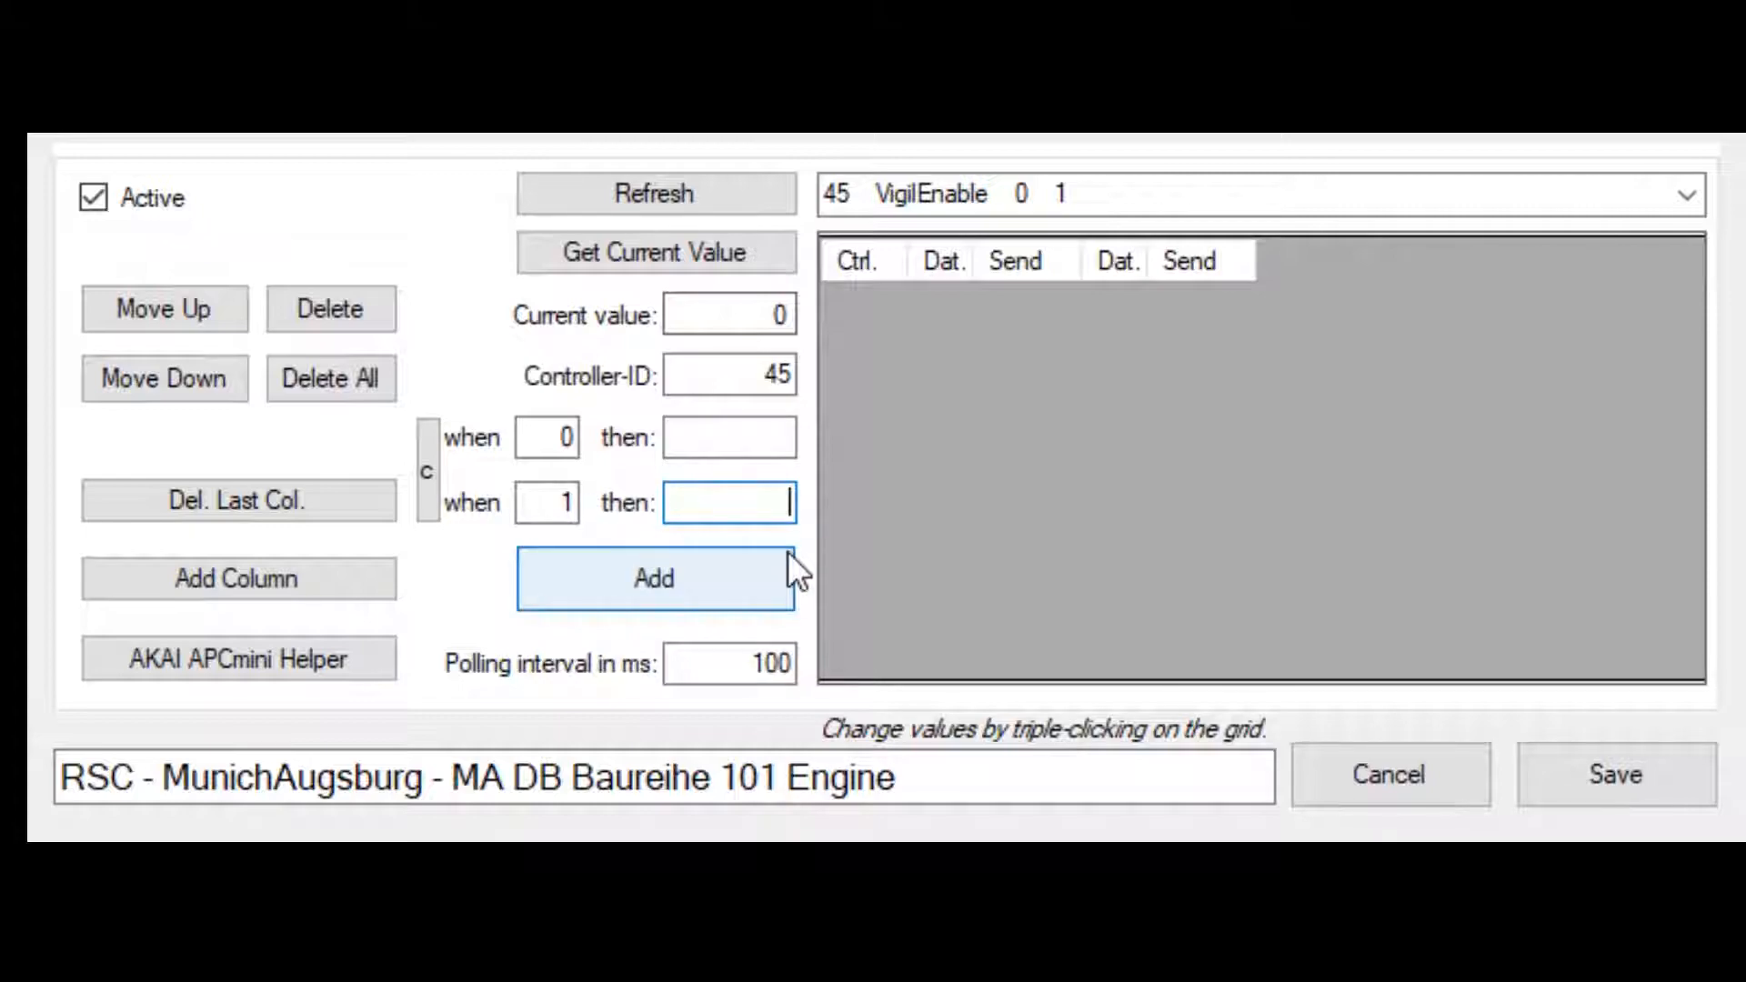
click(687, 437)
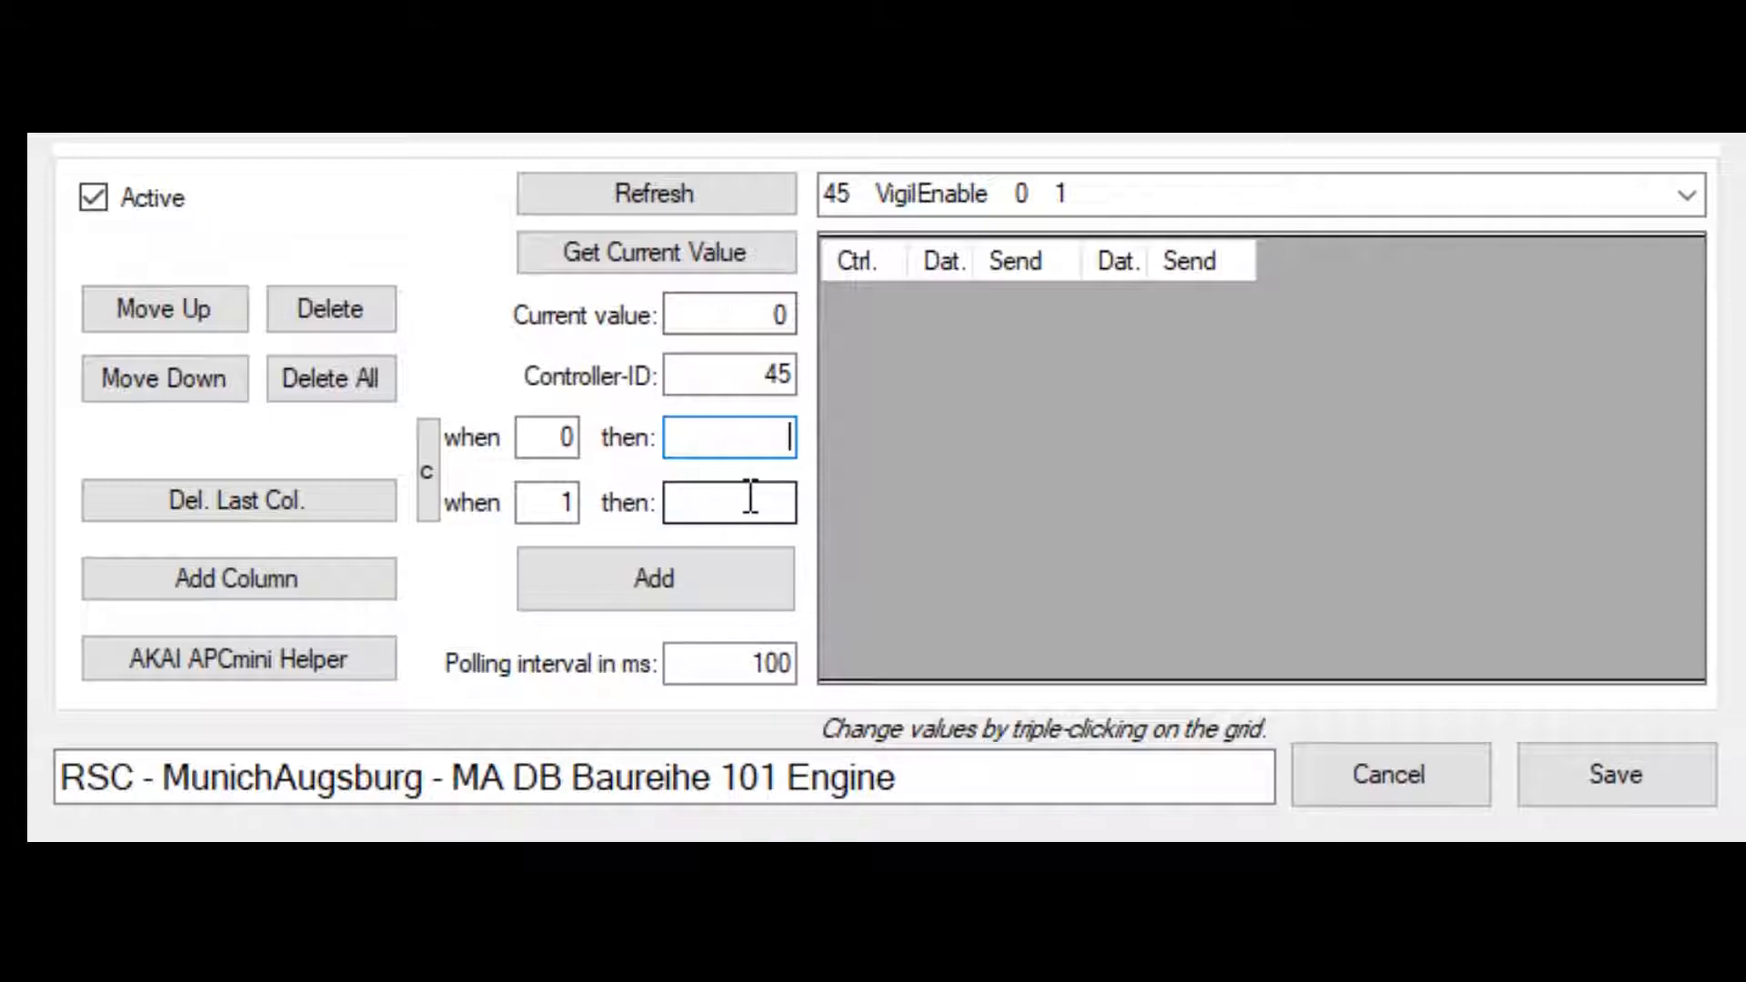
double_click(565, 437)
text(1)
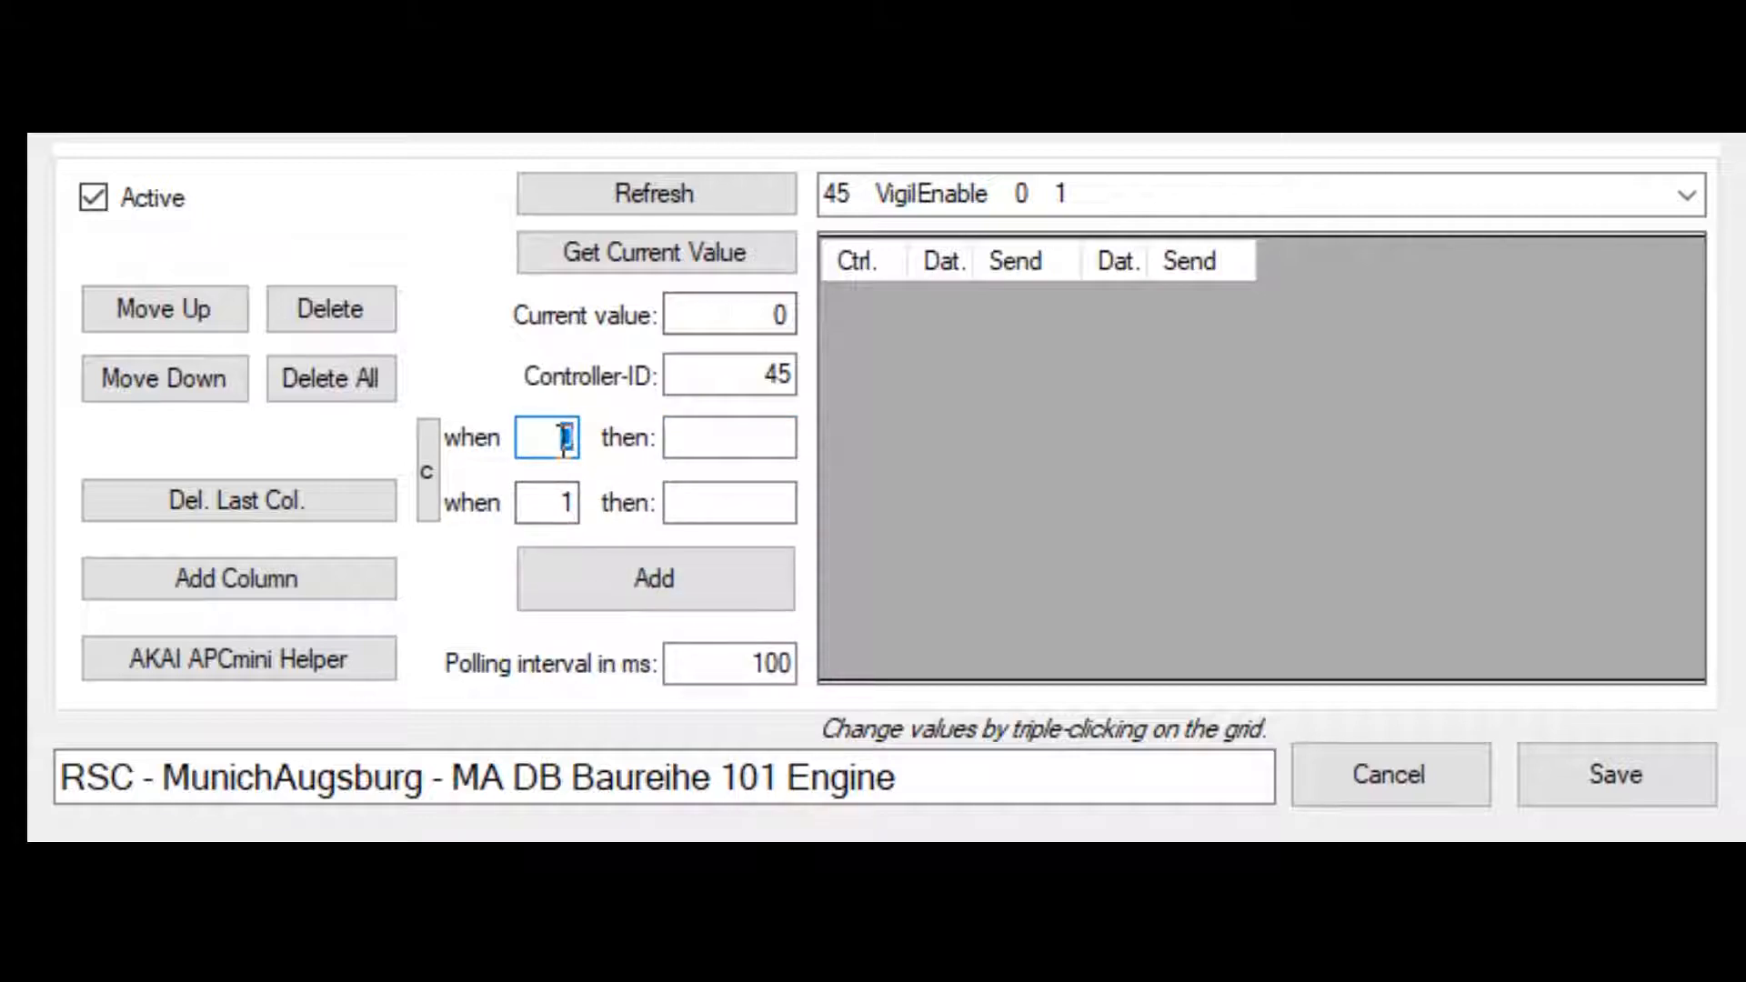
text(0)
click(764, 436)
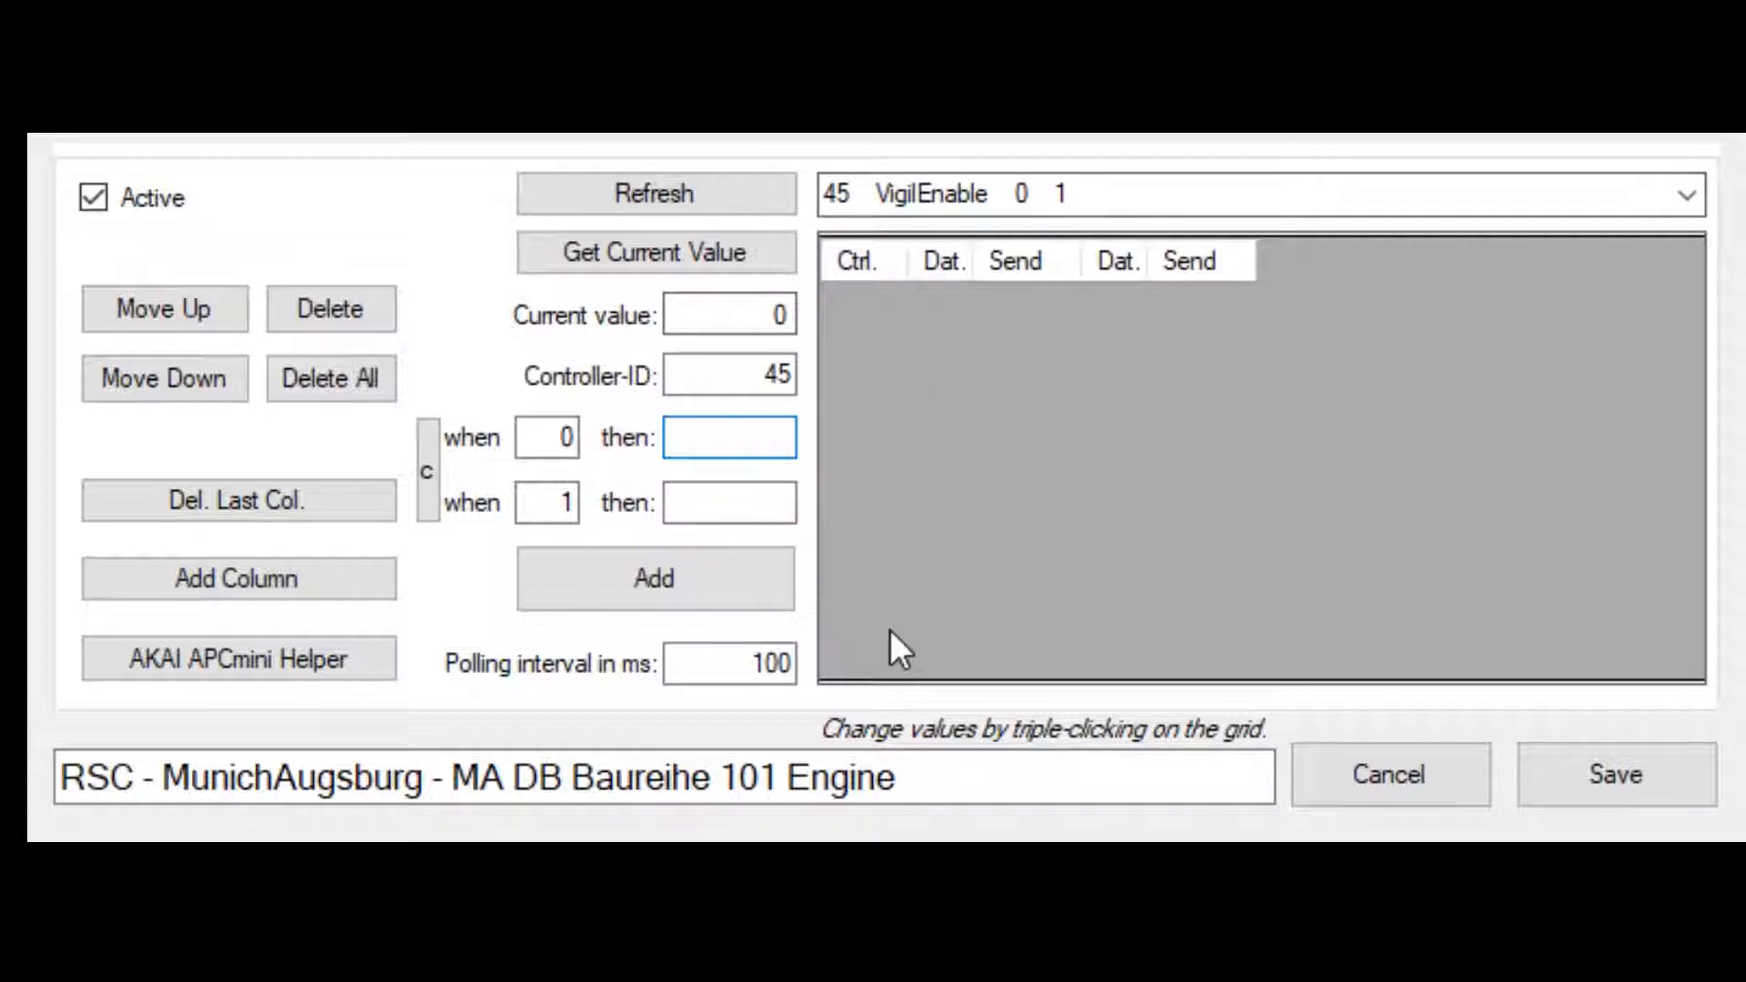
Step: Use the AKAI APCmini Helper to assign red LED commands 903800 and 903803 for the first pad in the top row
click(296, 668)
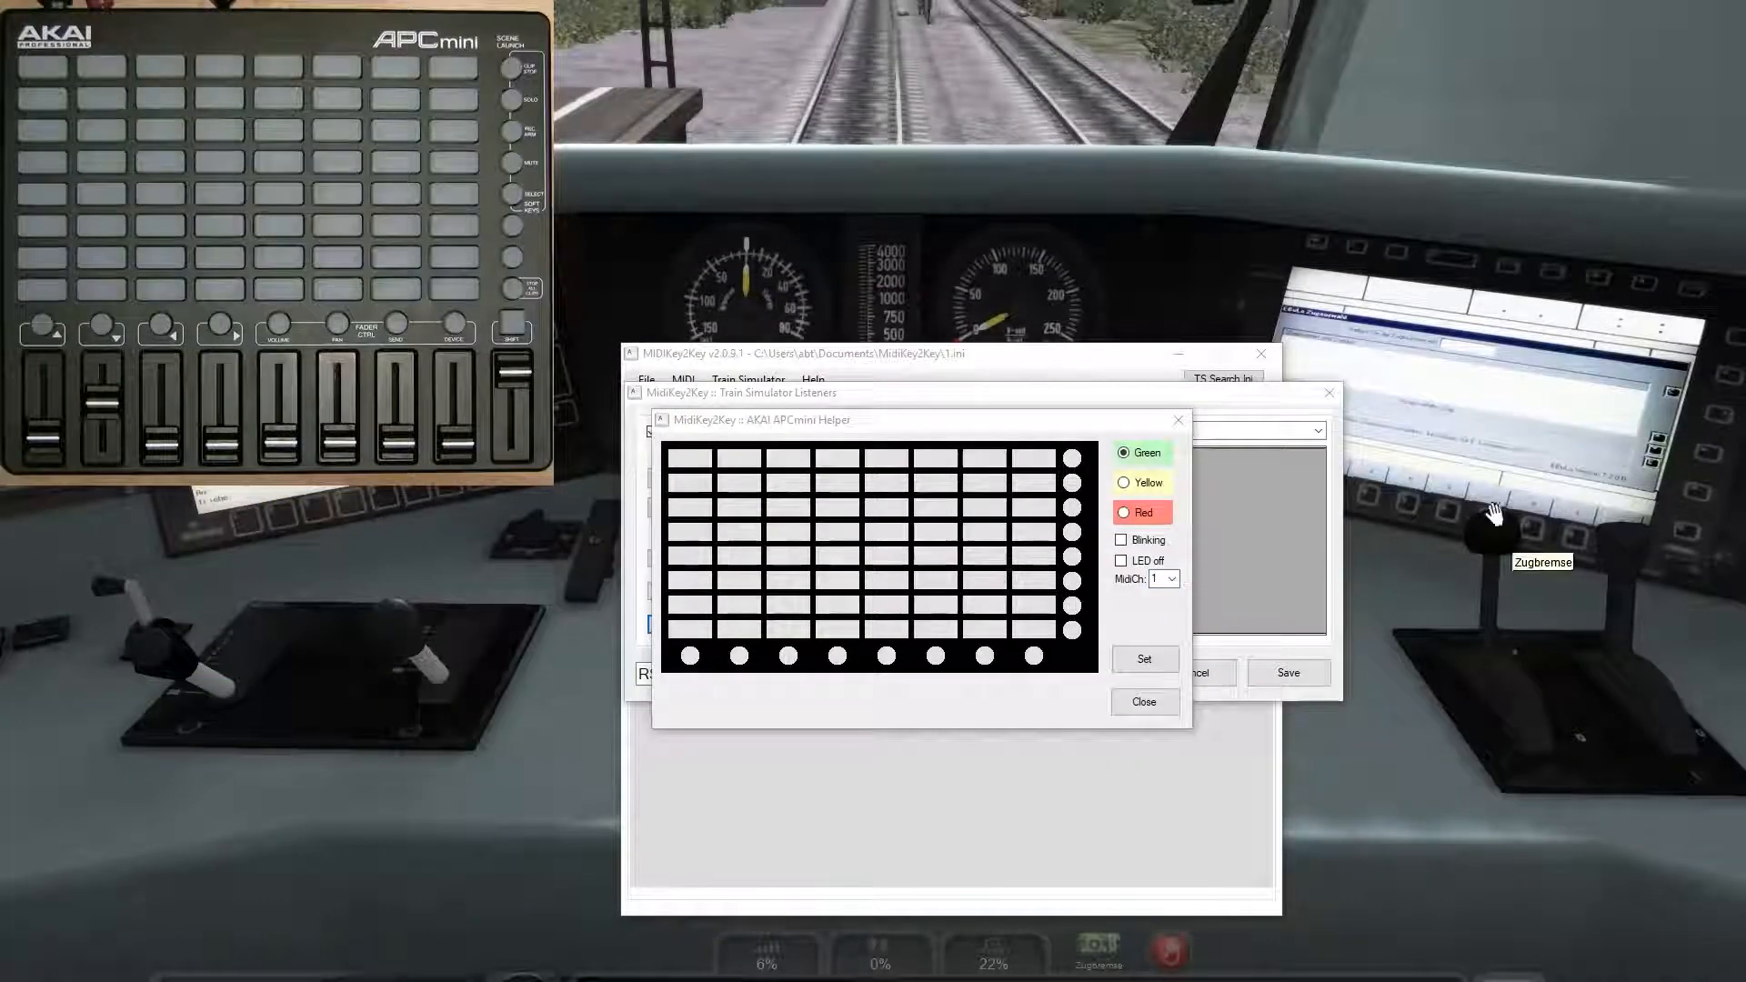
drag(977, 420, 1215, 575)
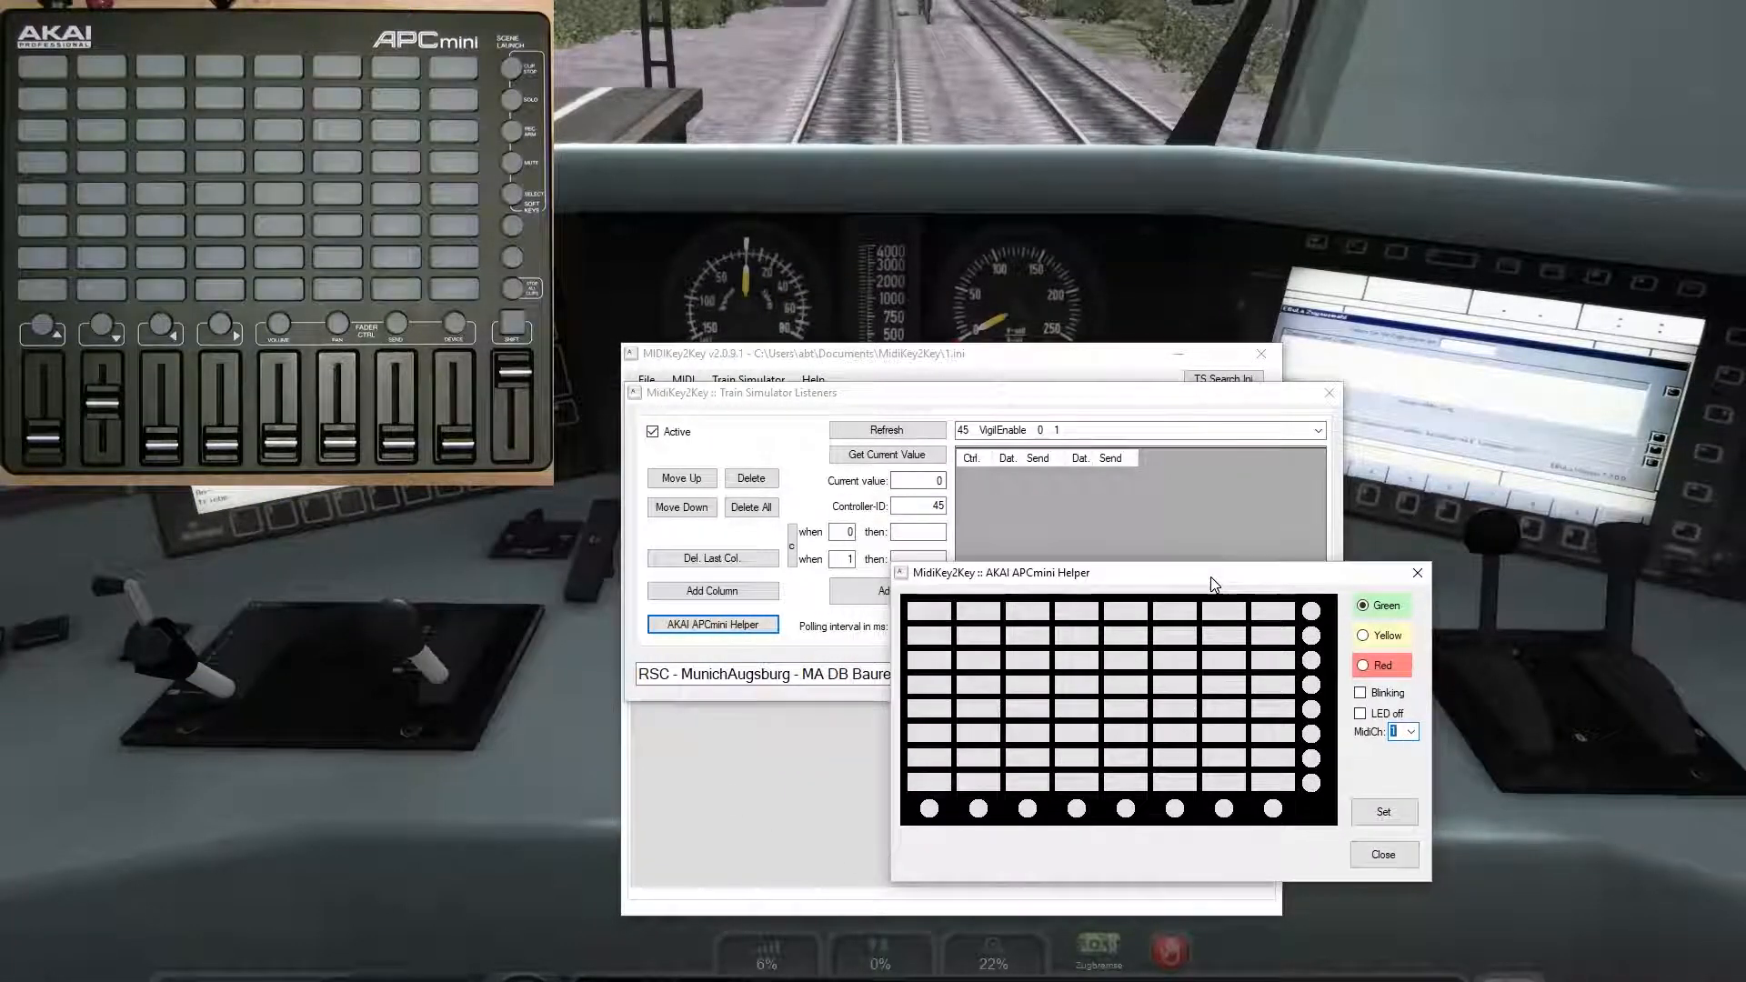
click(1363, 665)
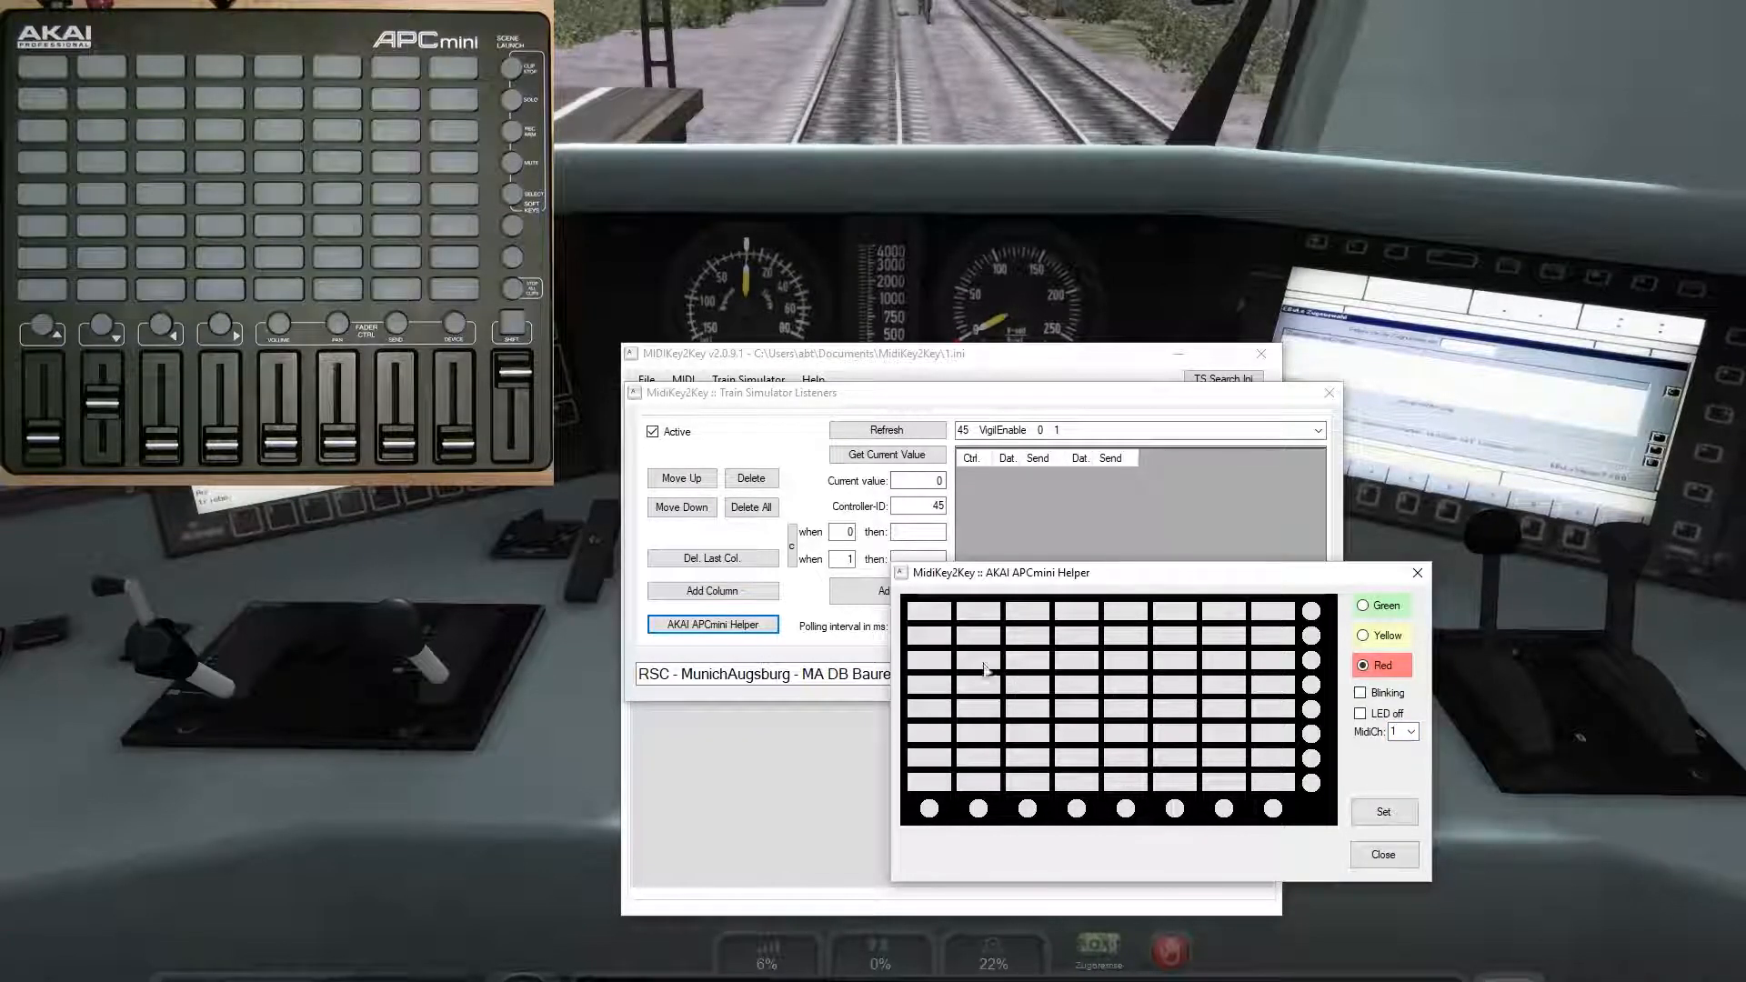
click(937, 619)
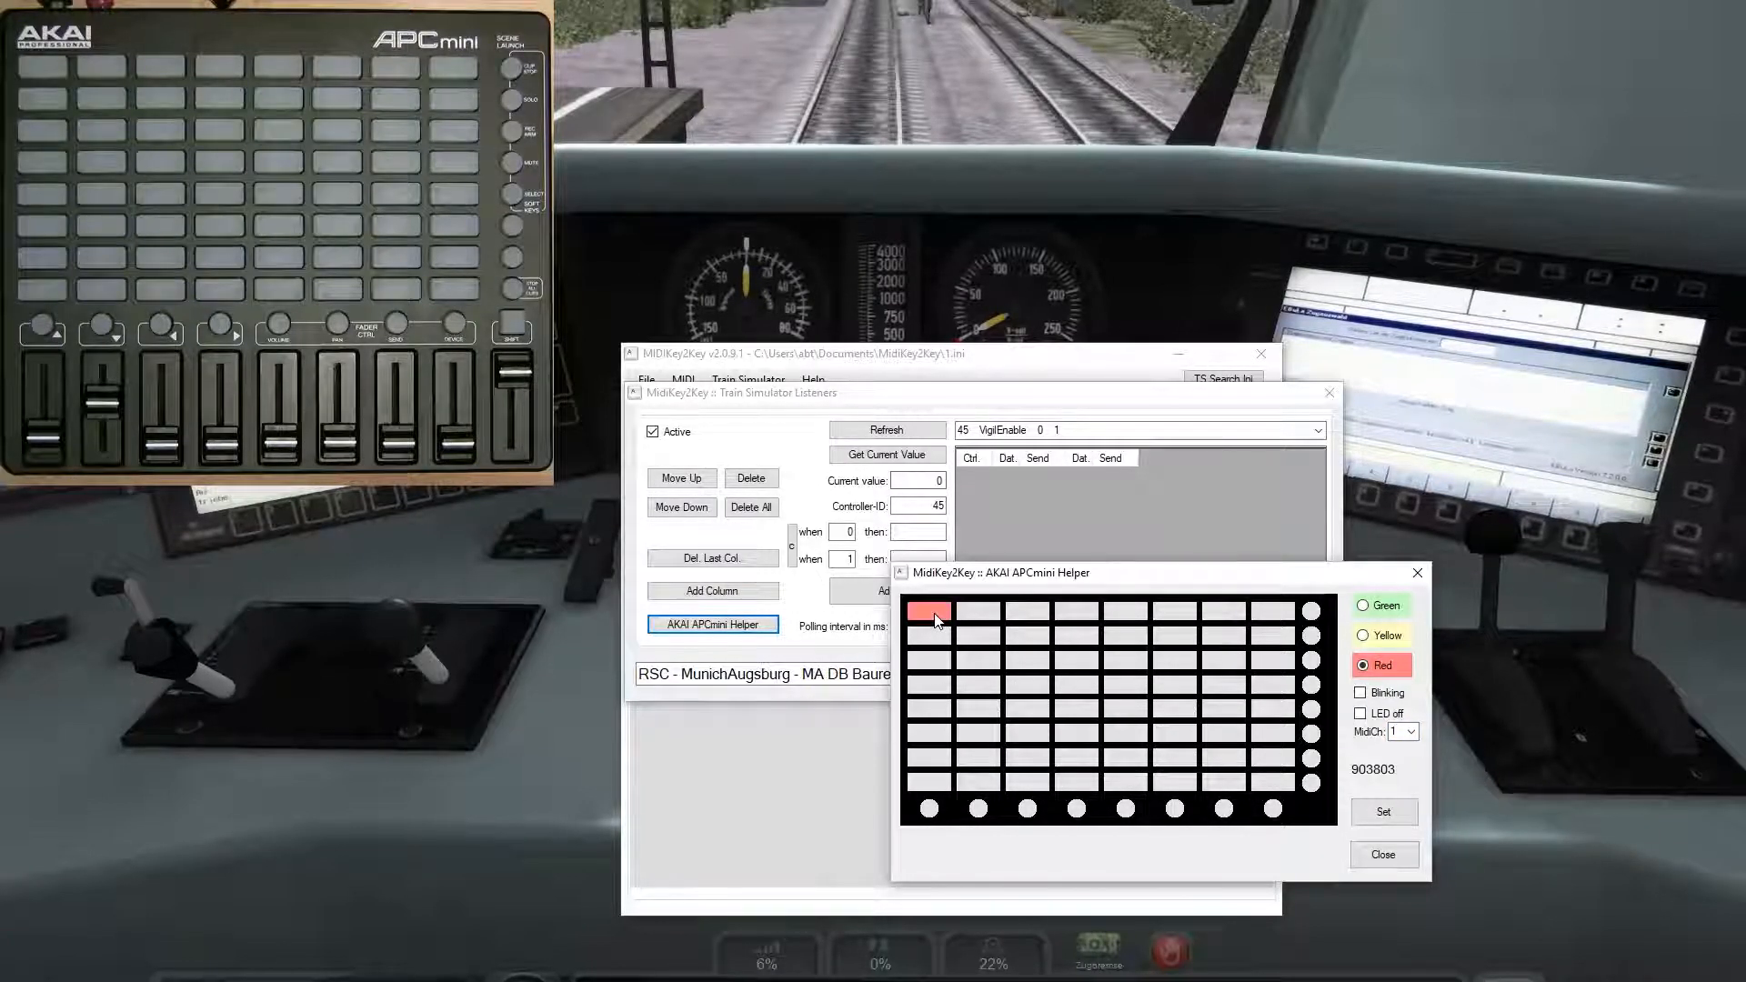
click(1379, 814)
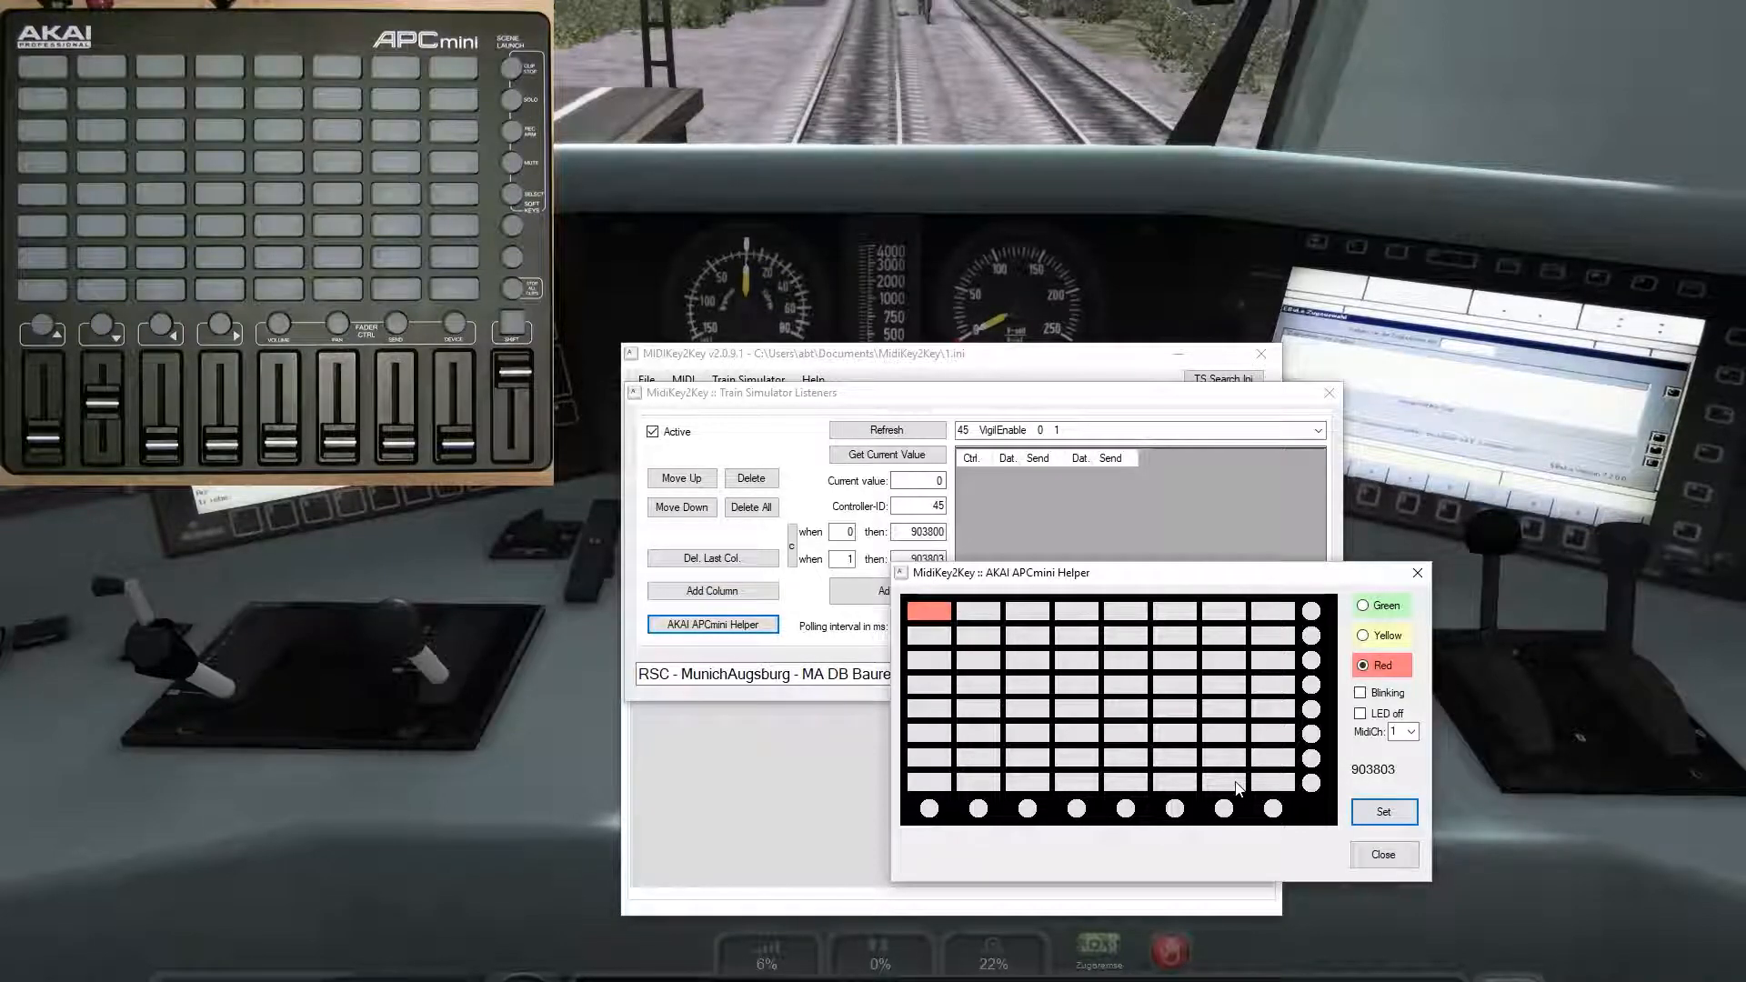
click(1378, 855)
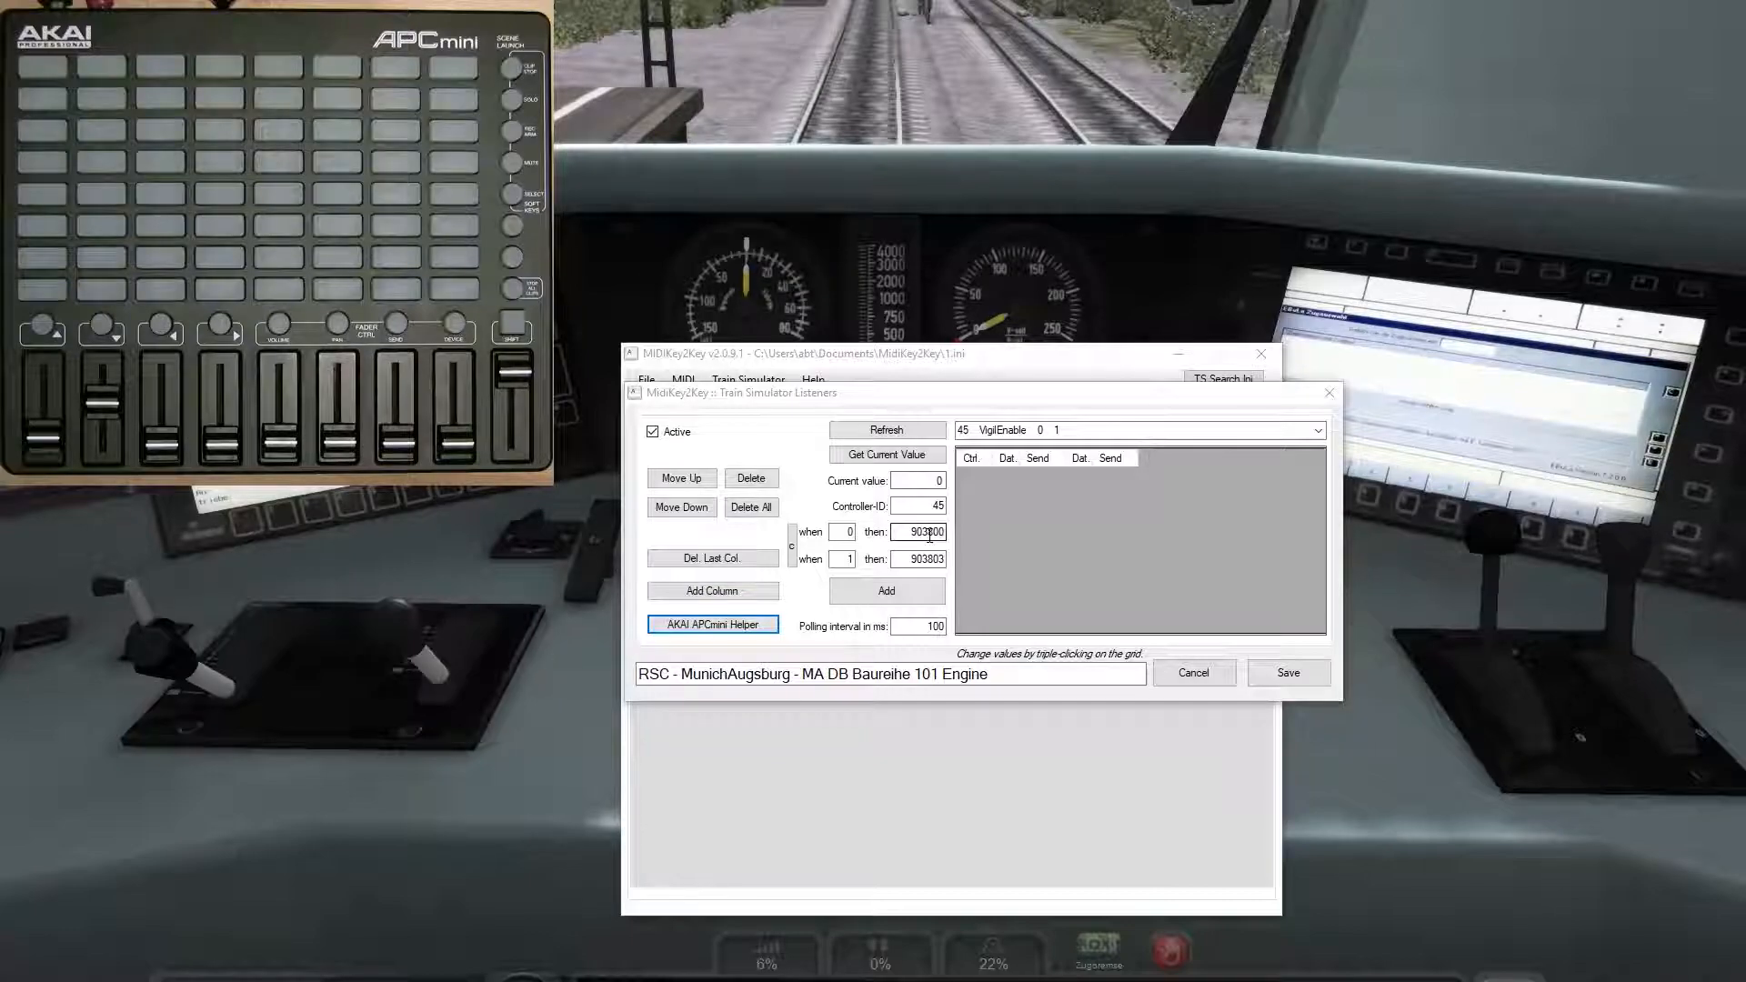
Step: Add the controller 45 listener sending 903800 at value 0 and 903803 at value 1, and save the listeners setup
double_click(915, 532)
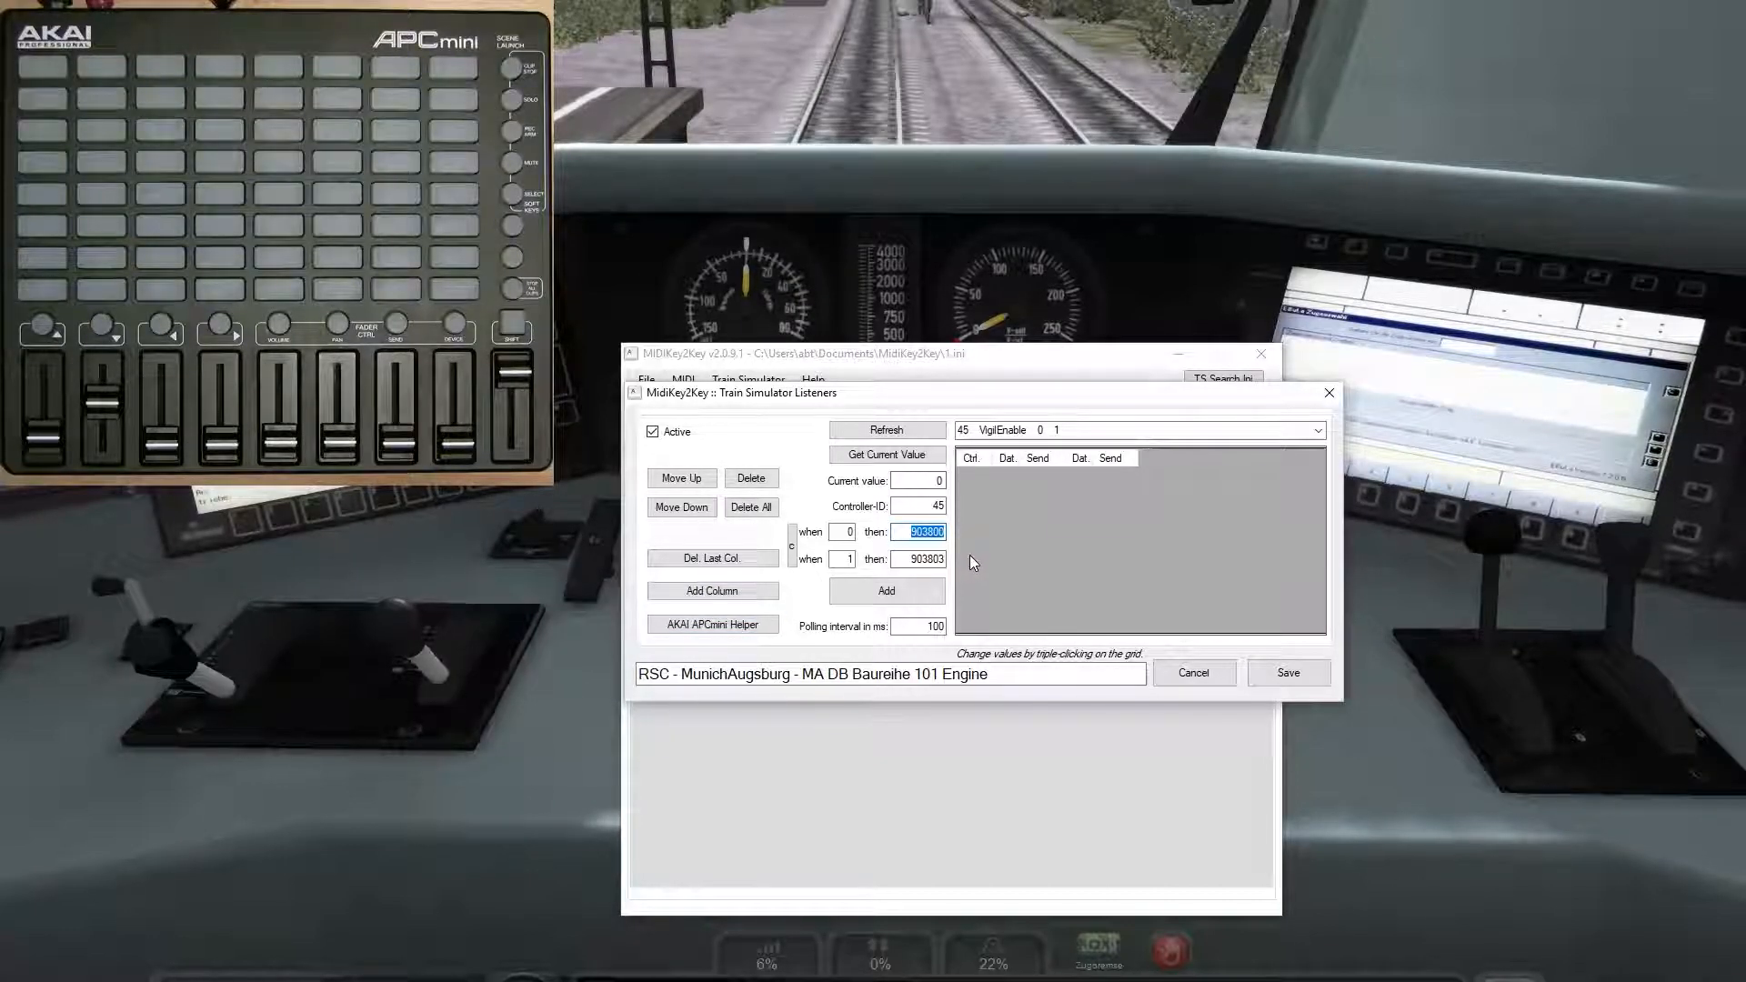
drag(931, 532, 950, 534)
double_click(923, 558)
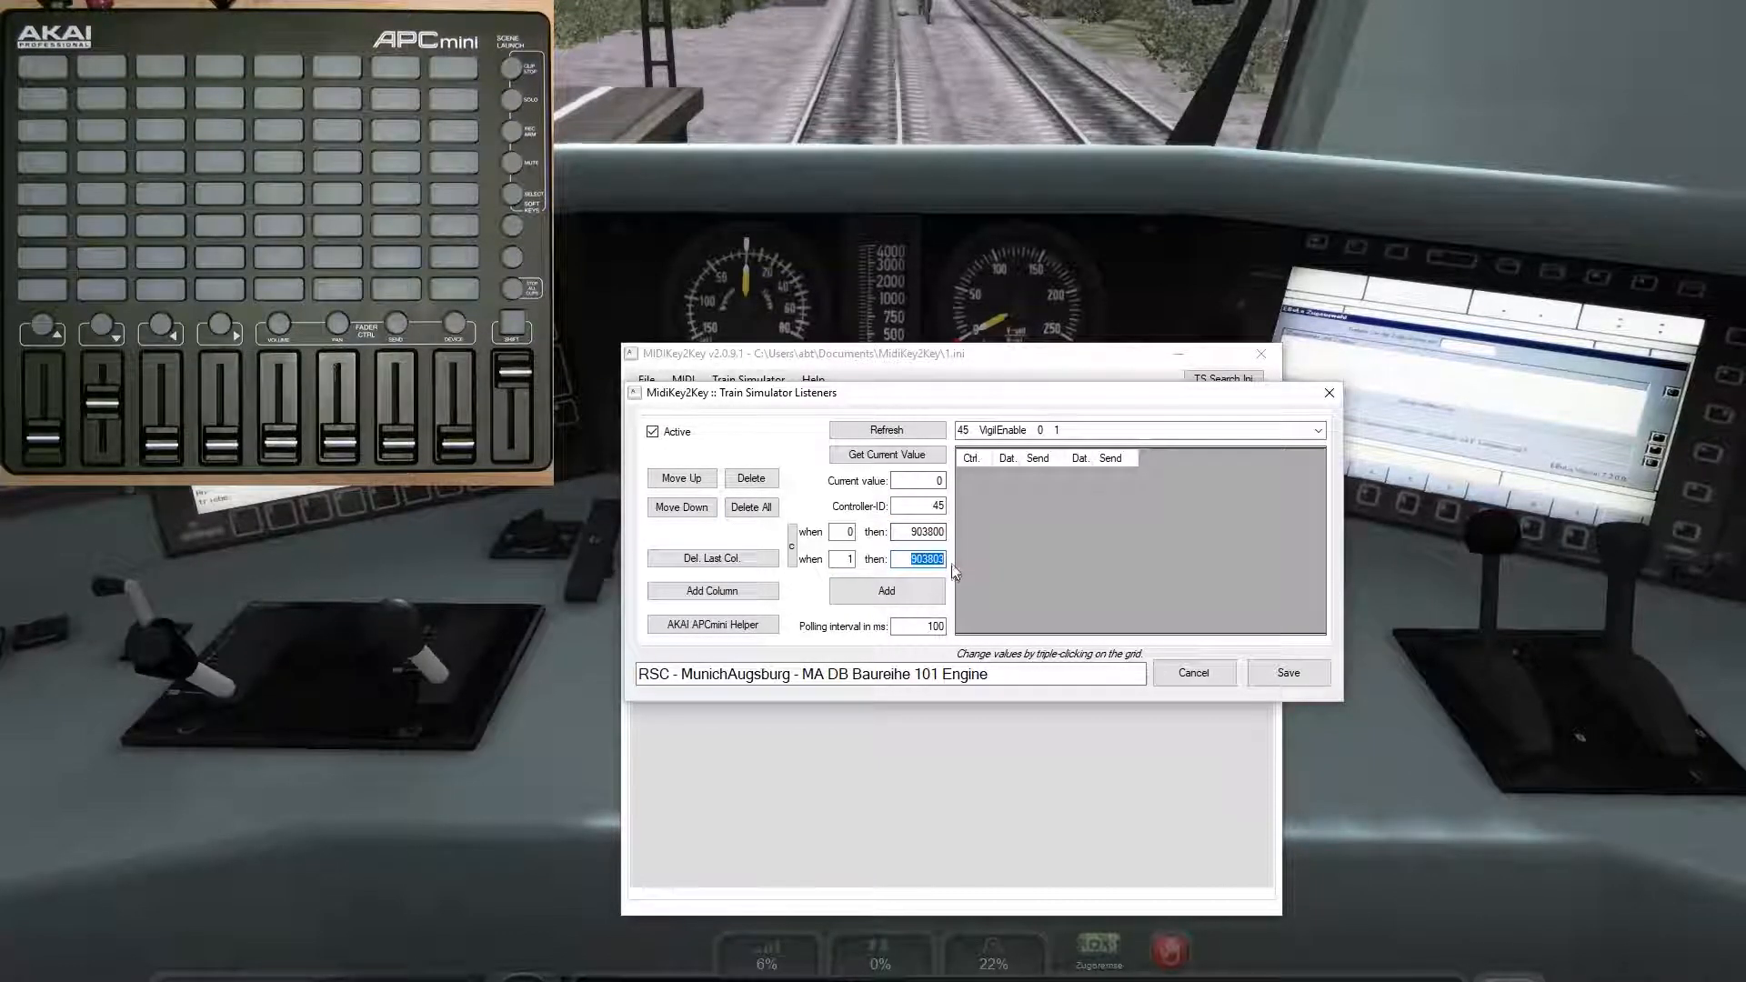
click(942, 560)
double_click(935, 533)
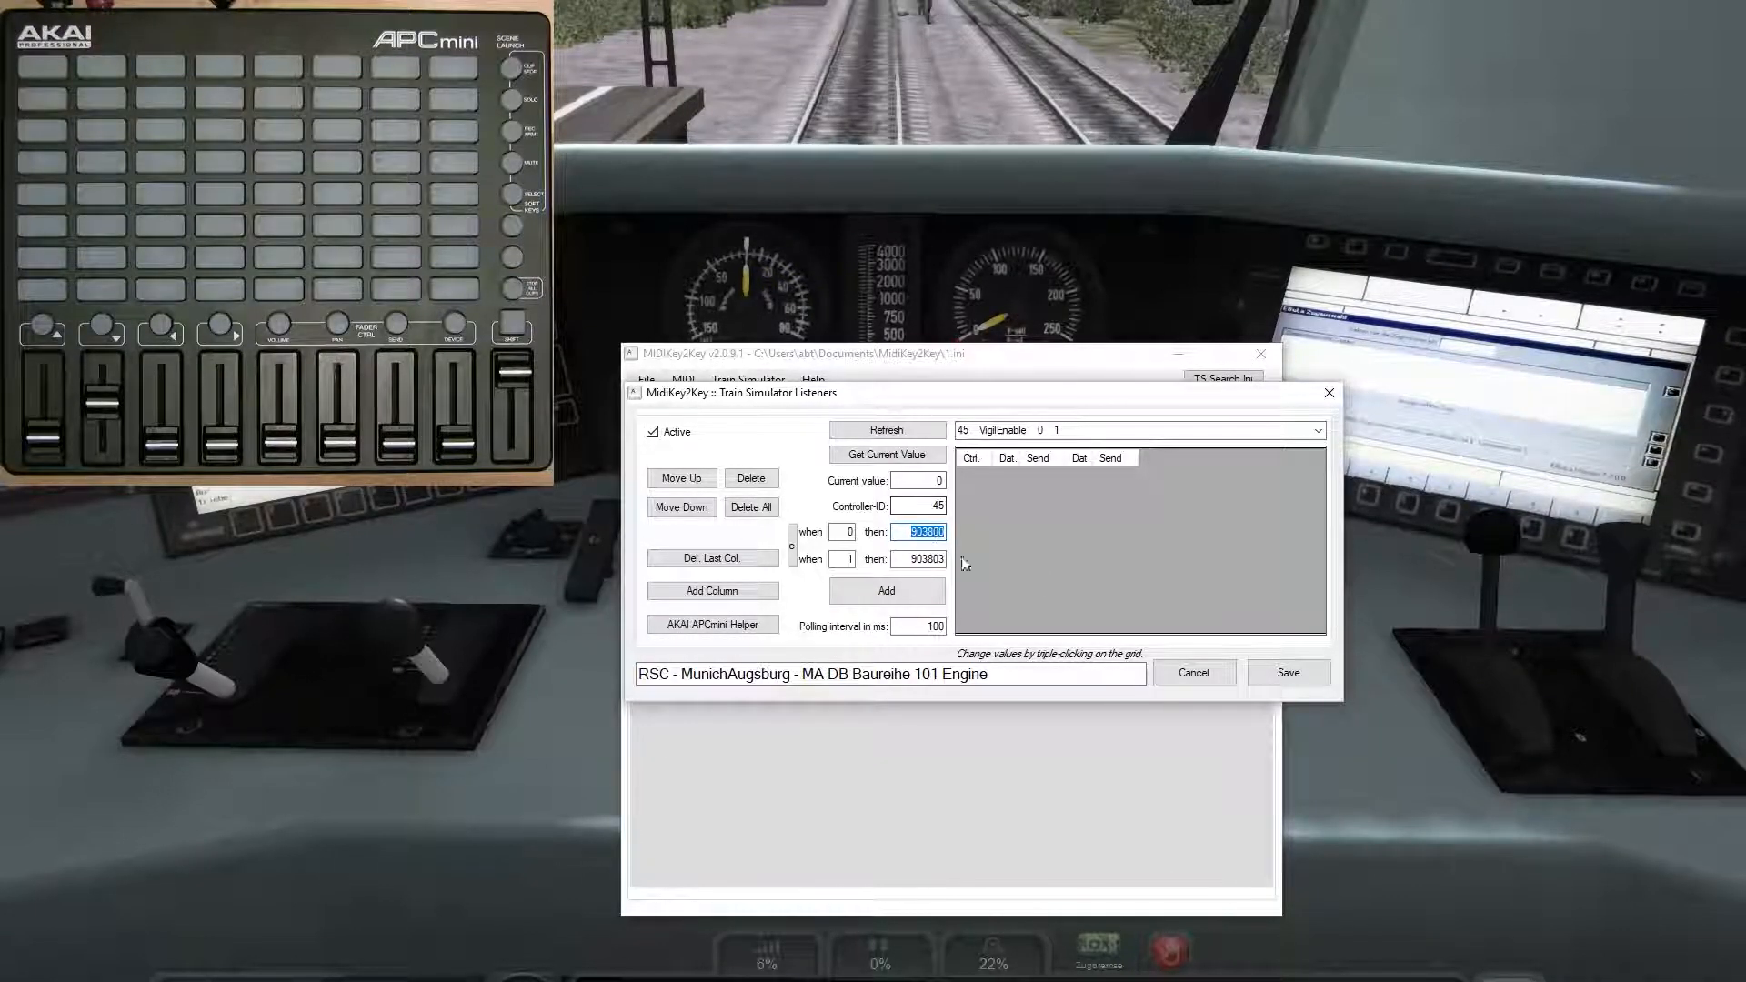
click(914, 588)
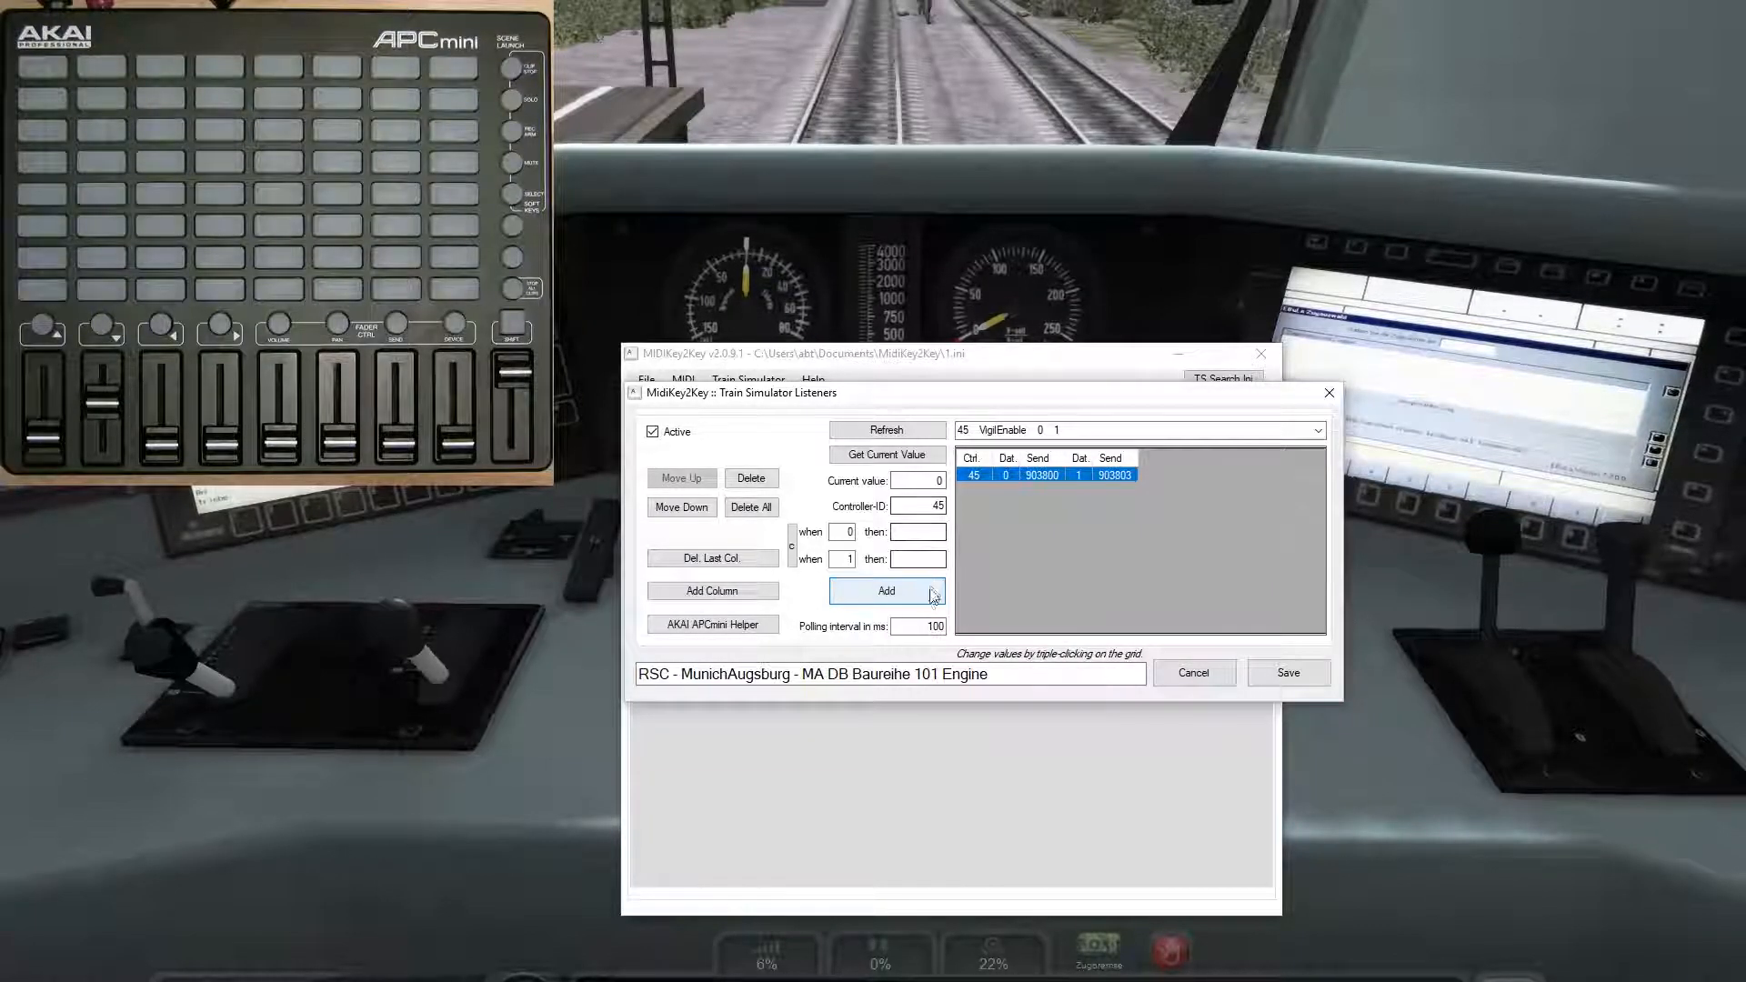
triple_click(1008, 476)
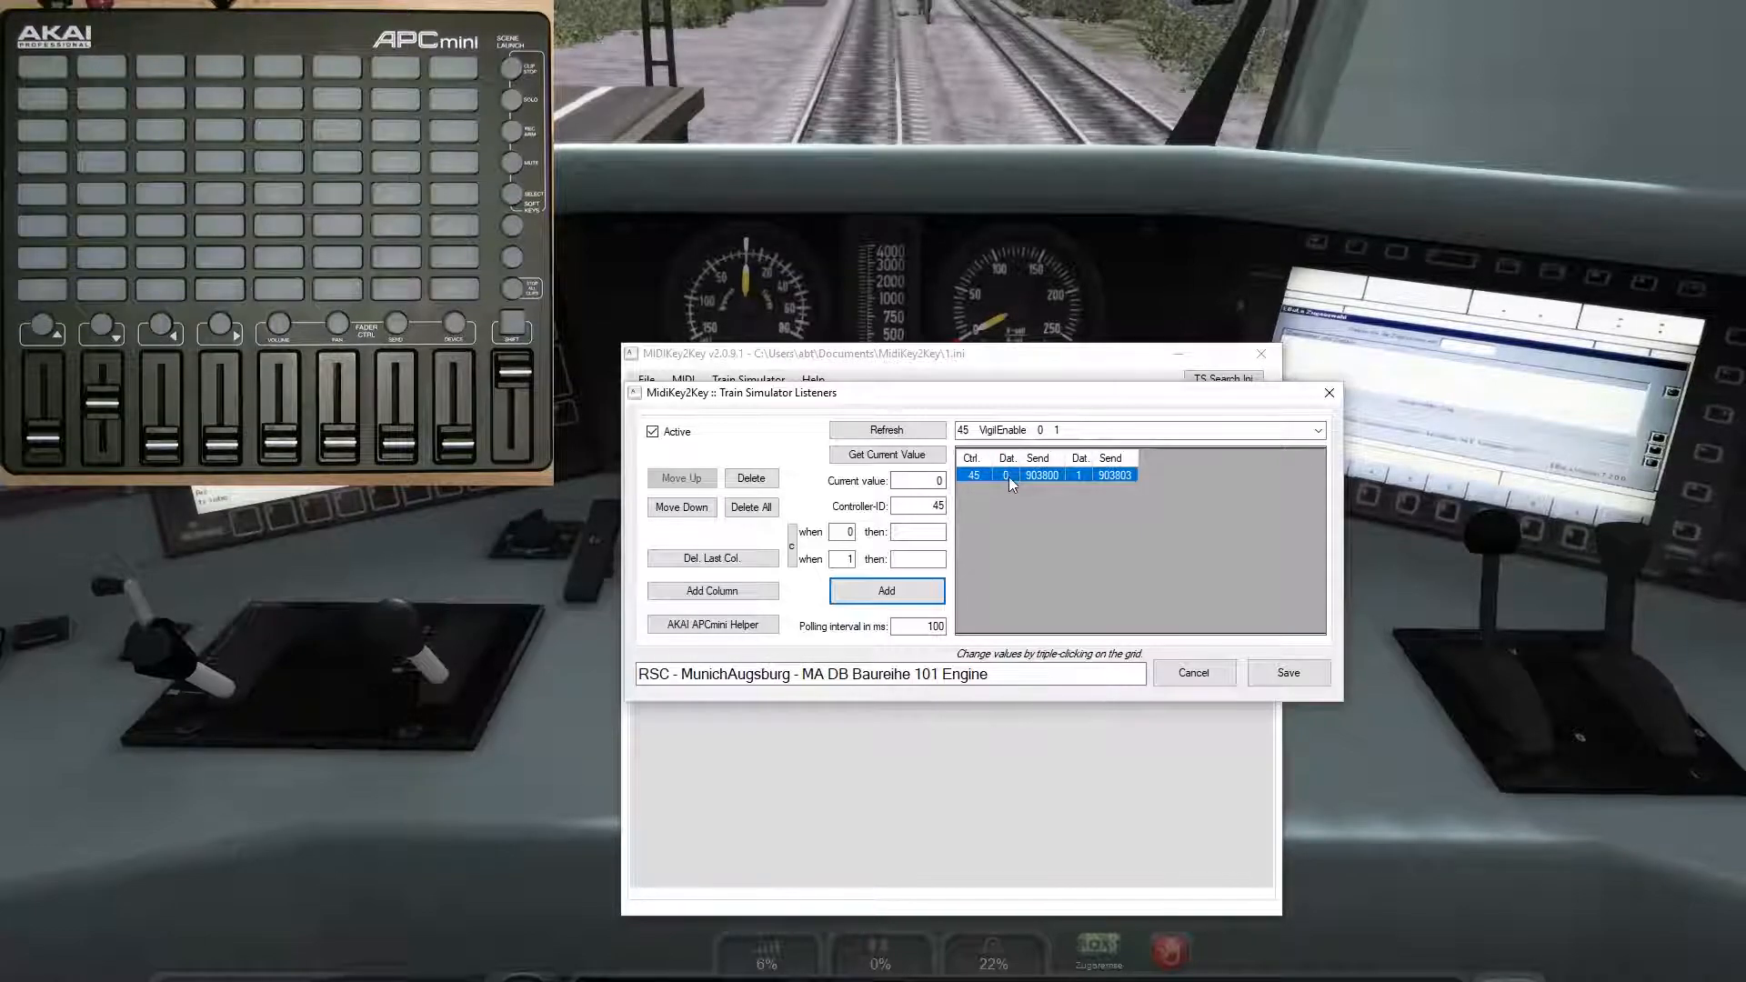
triple_click(1051, 478)
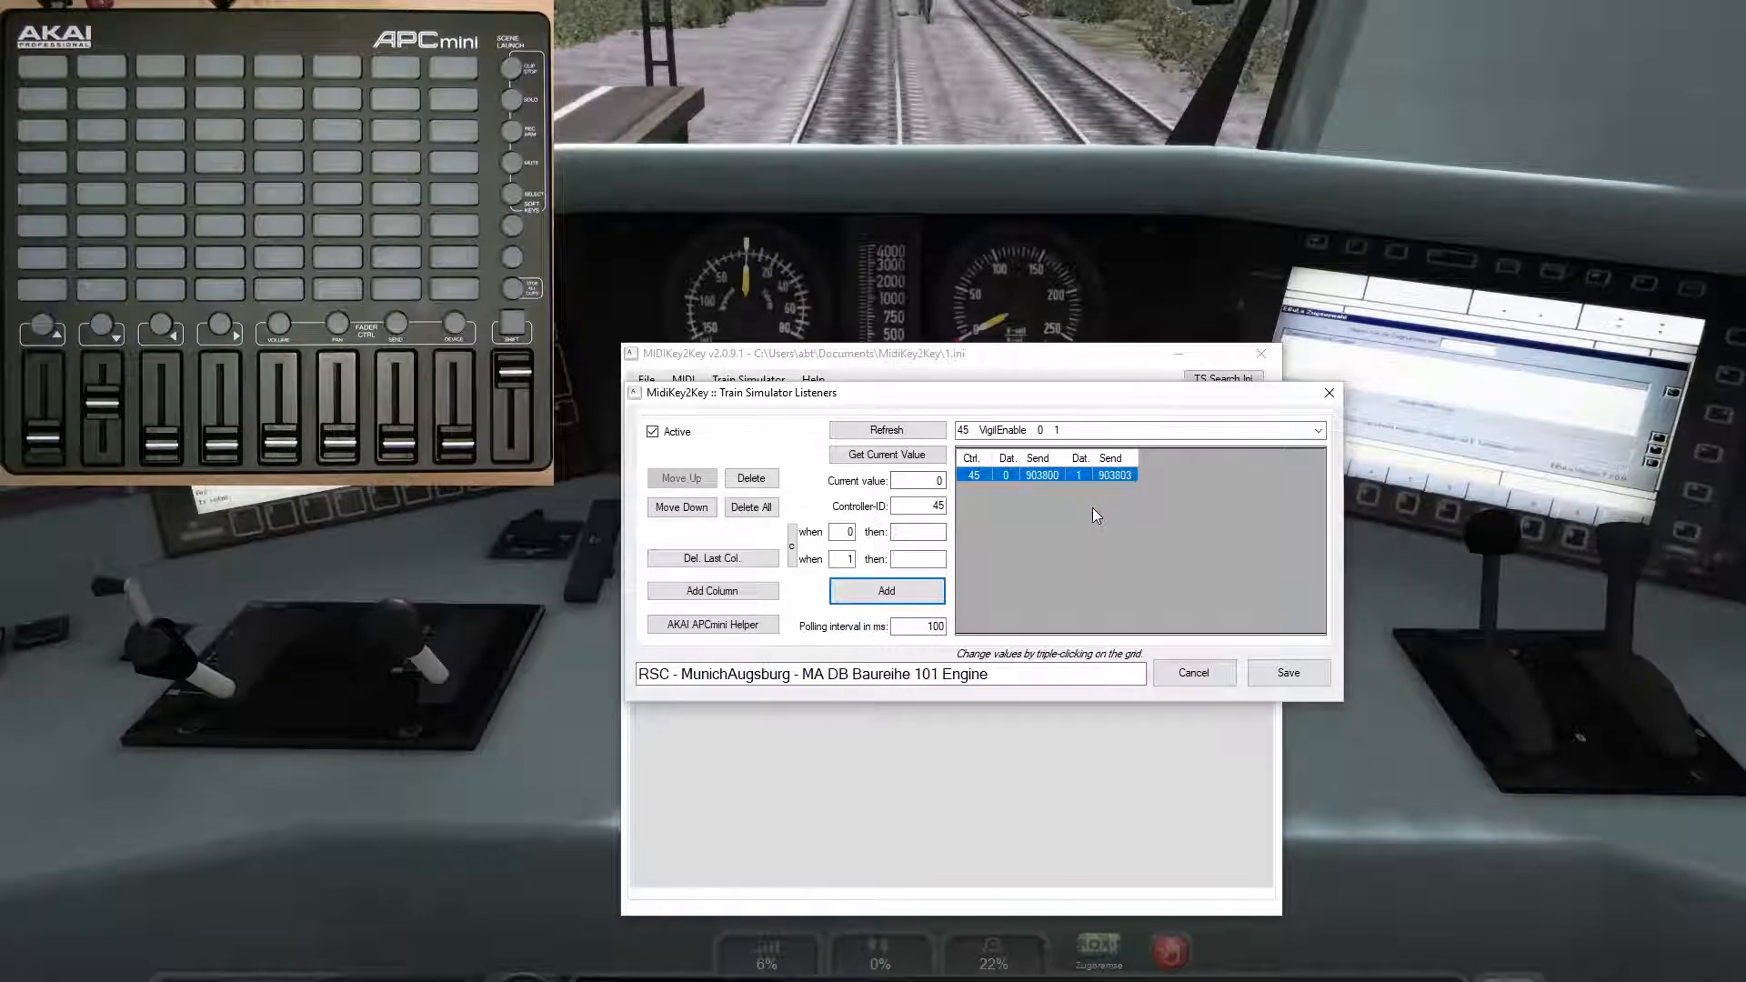
click(1286, 673)
Step: View the Sifa indicator in the Train Simulator cab, and reopen the listeners setup in MIDIKey2Key
drag(966, 367, 1204, 466)
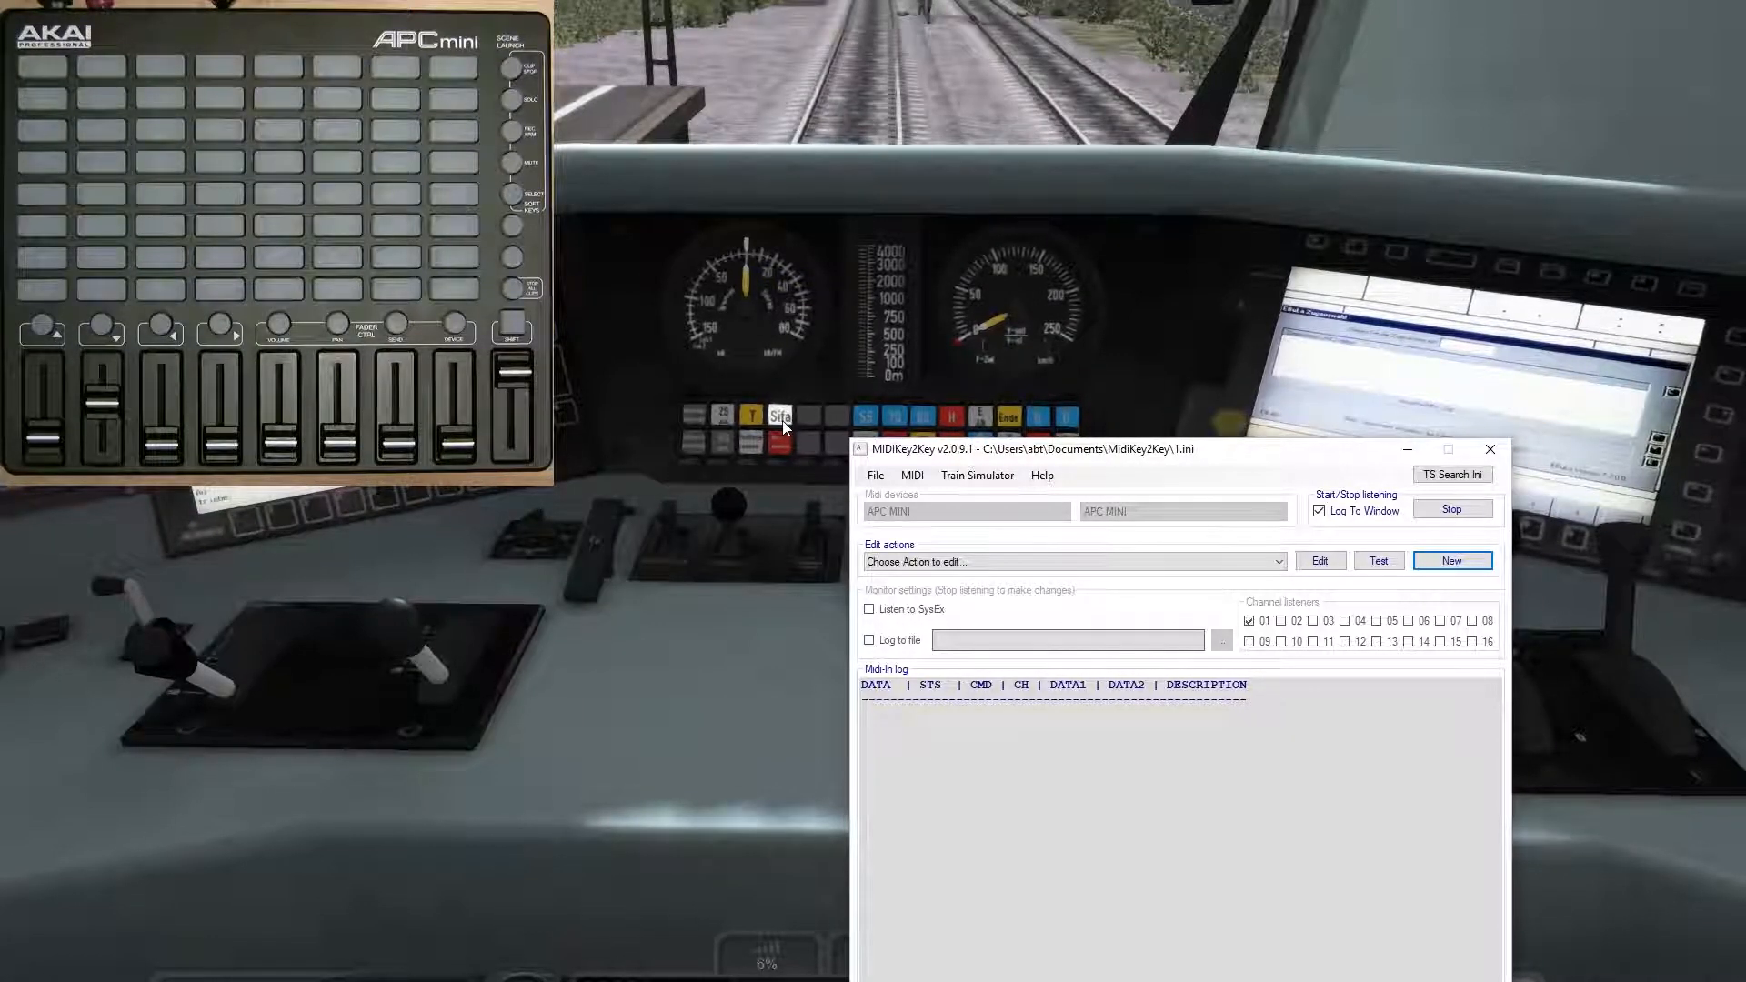
click(786, 637)
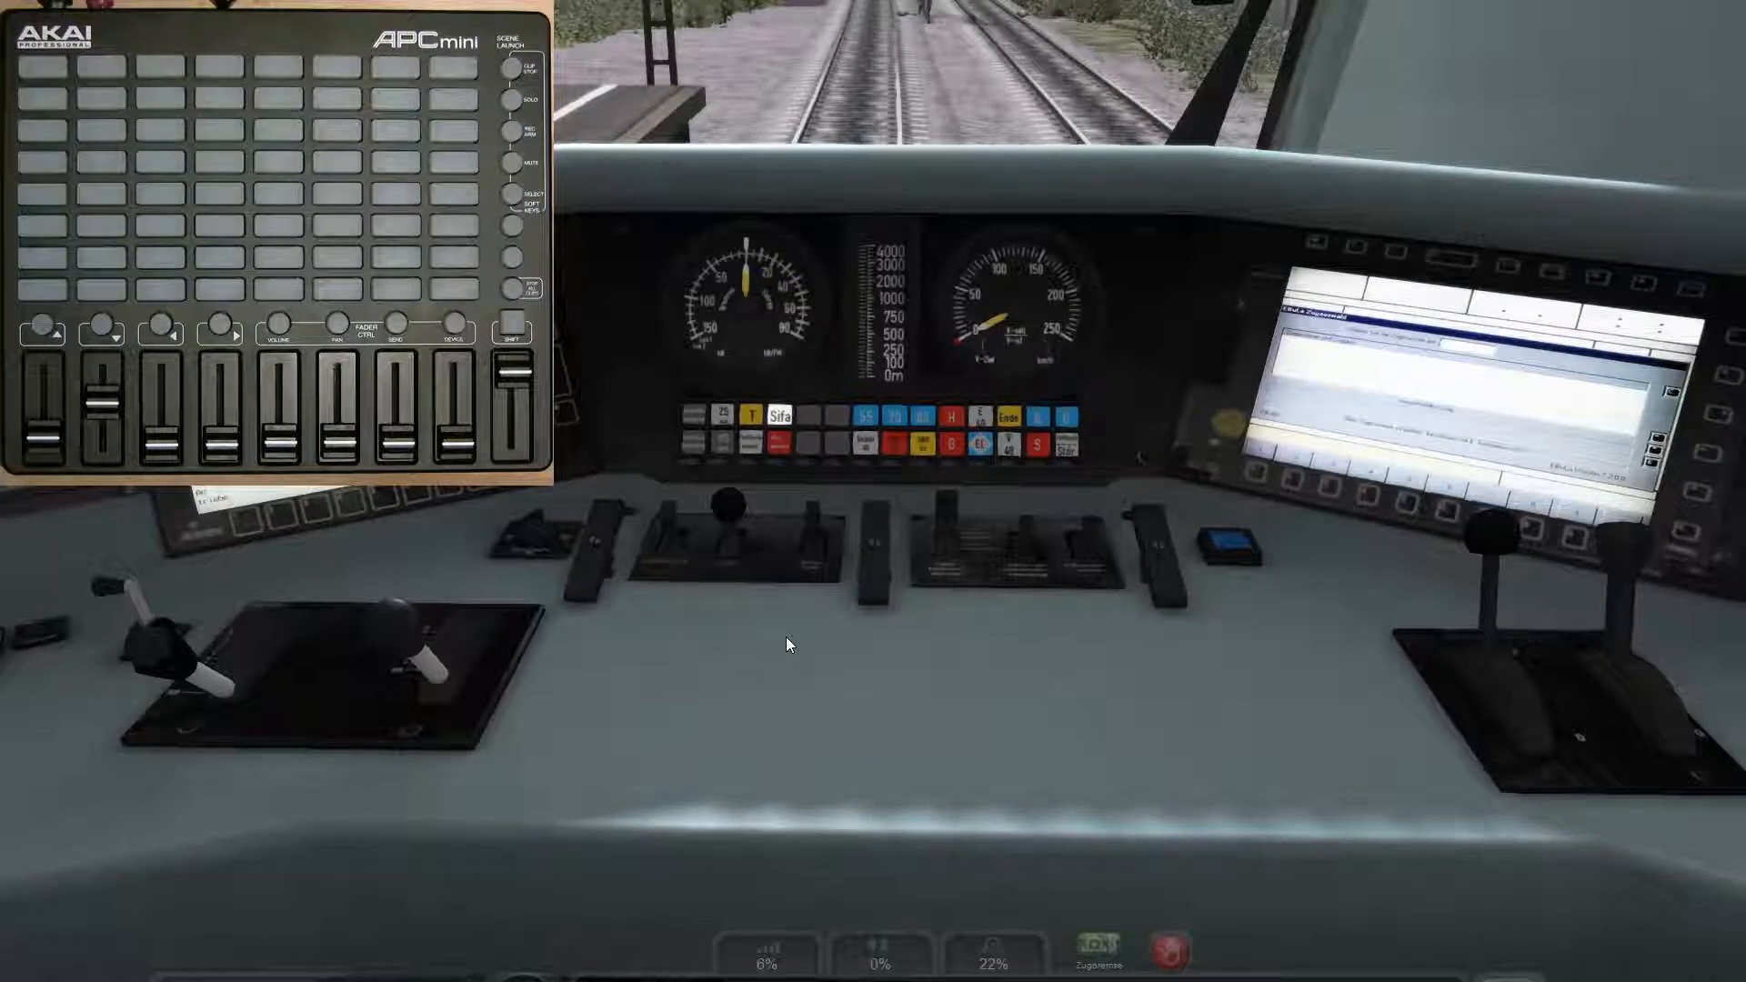
key(alt+Tab)
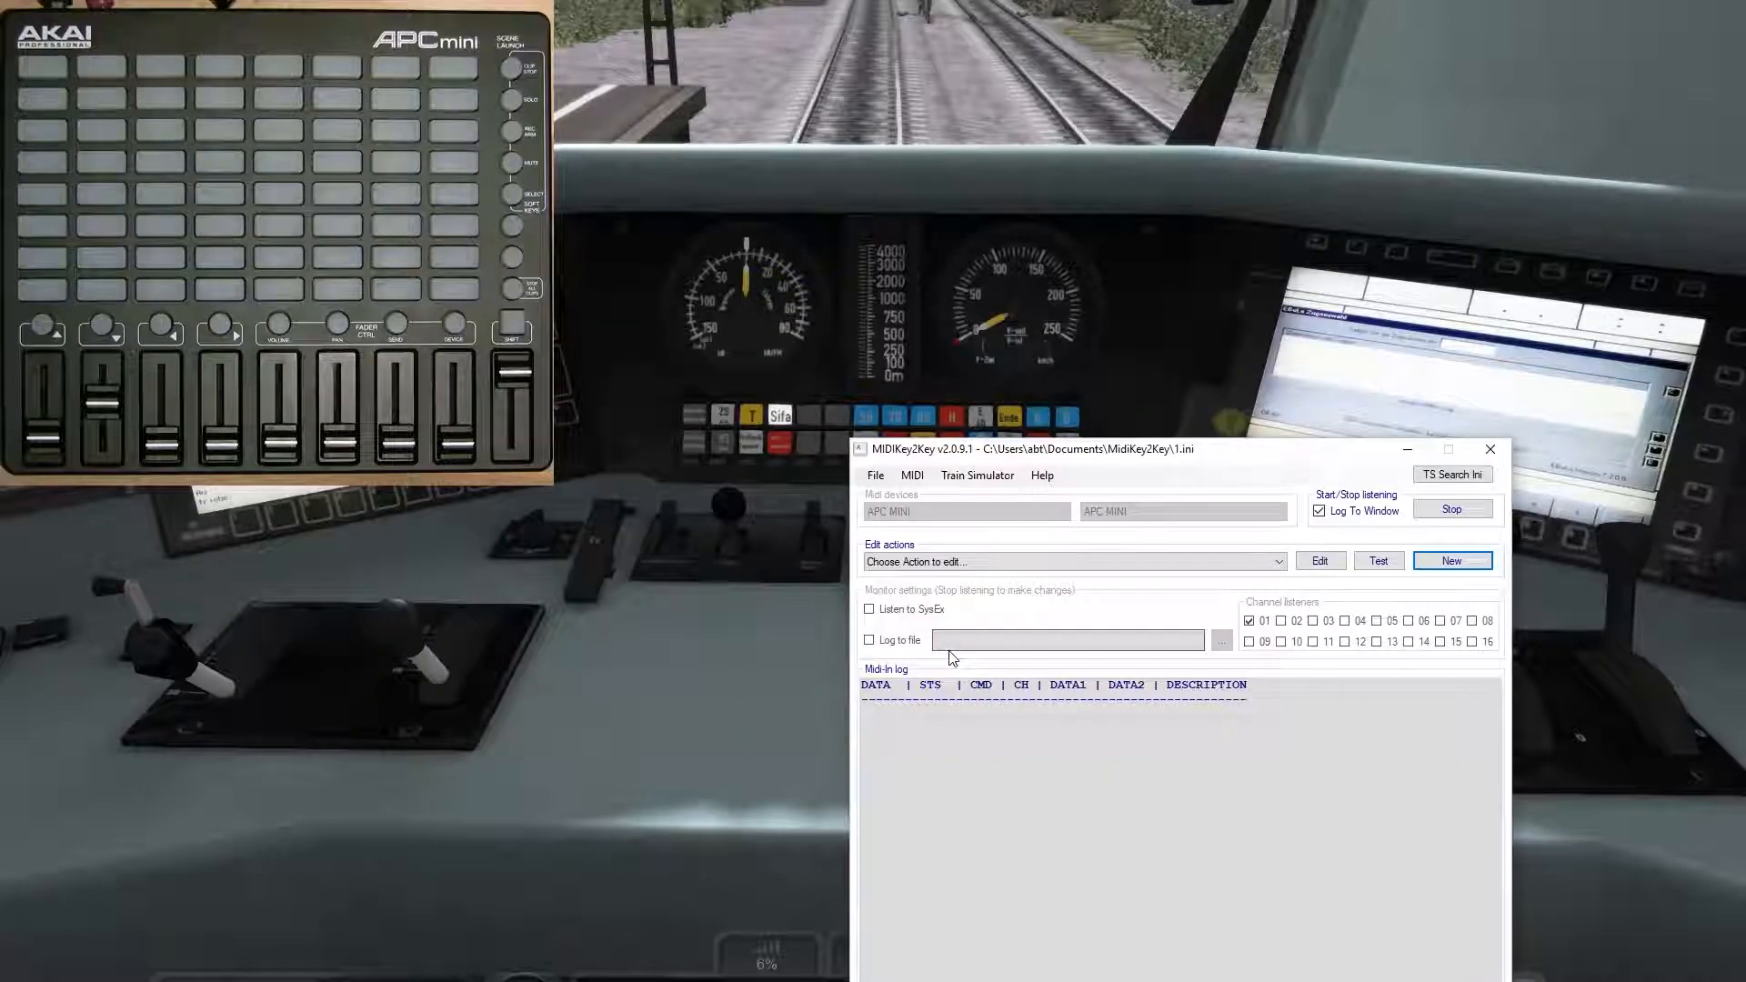
drag(1082, 450, 871, 312)
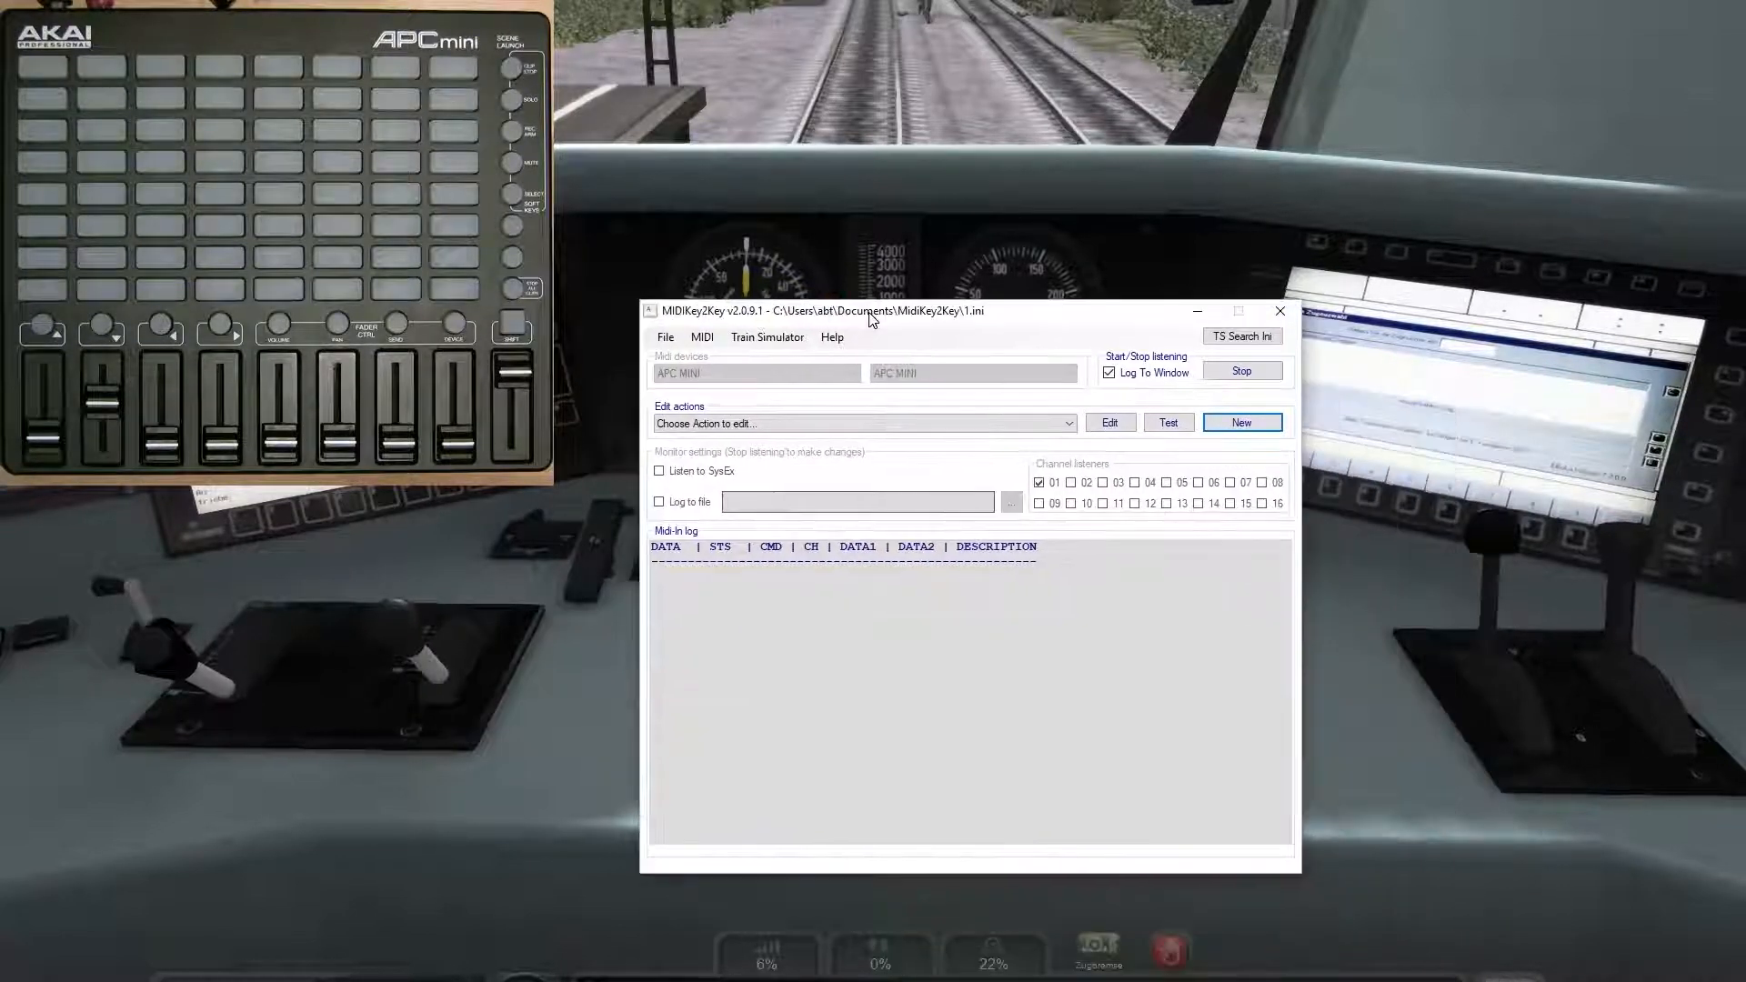
click(764, 337)
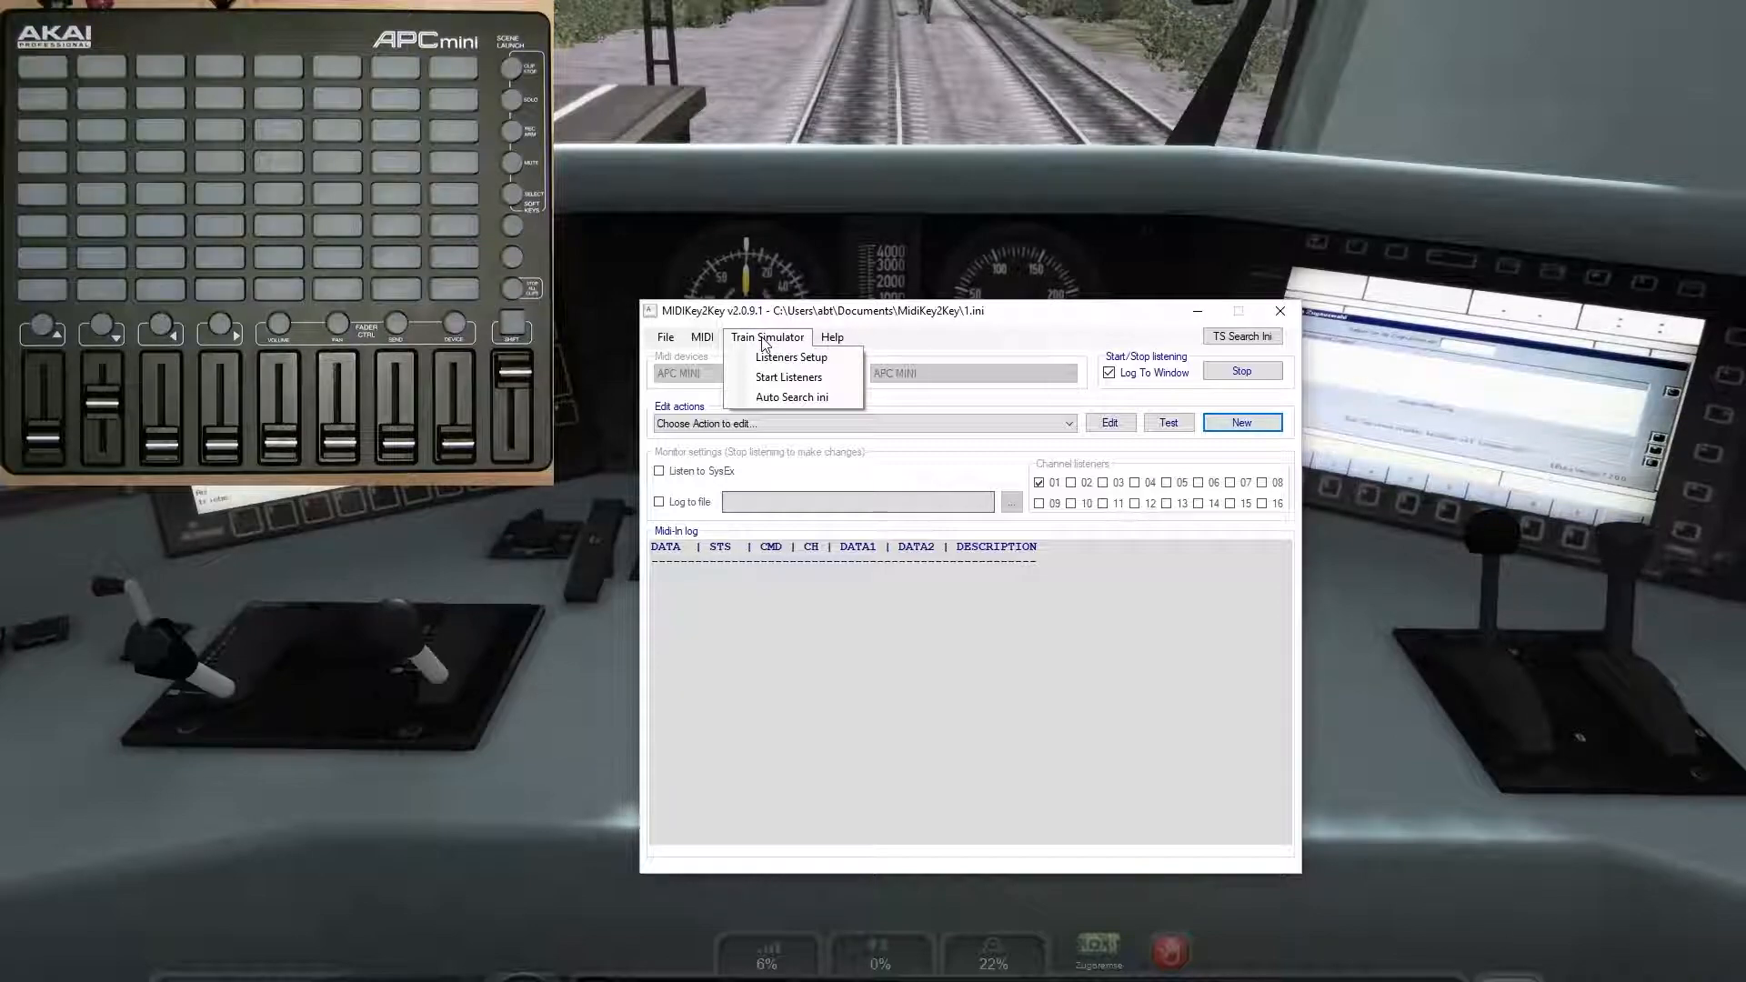
click(784, 357)
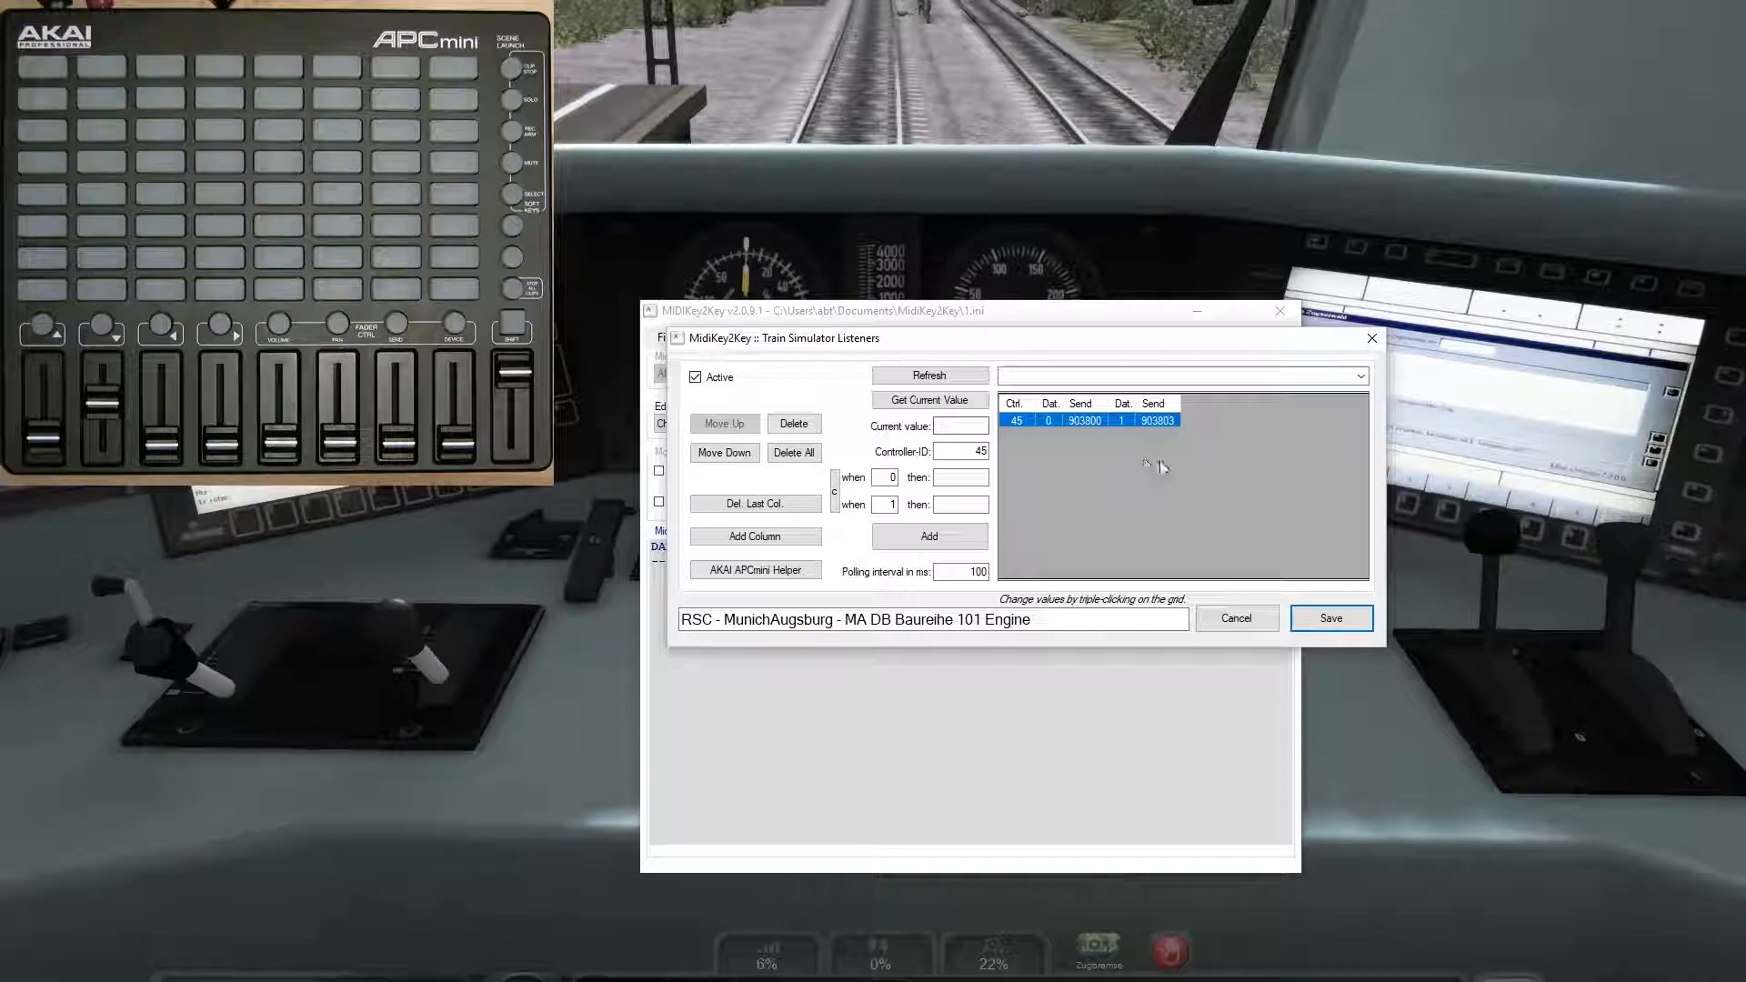
Step: Enter DFG and SDFGSD as sample commands for the two conditions, and clear the condition fields
click(958, 480)
text(DFG)
click(961, 505)
text(SDFGSD)
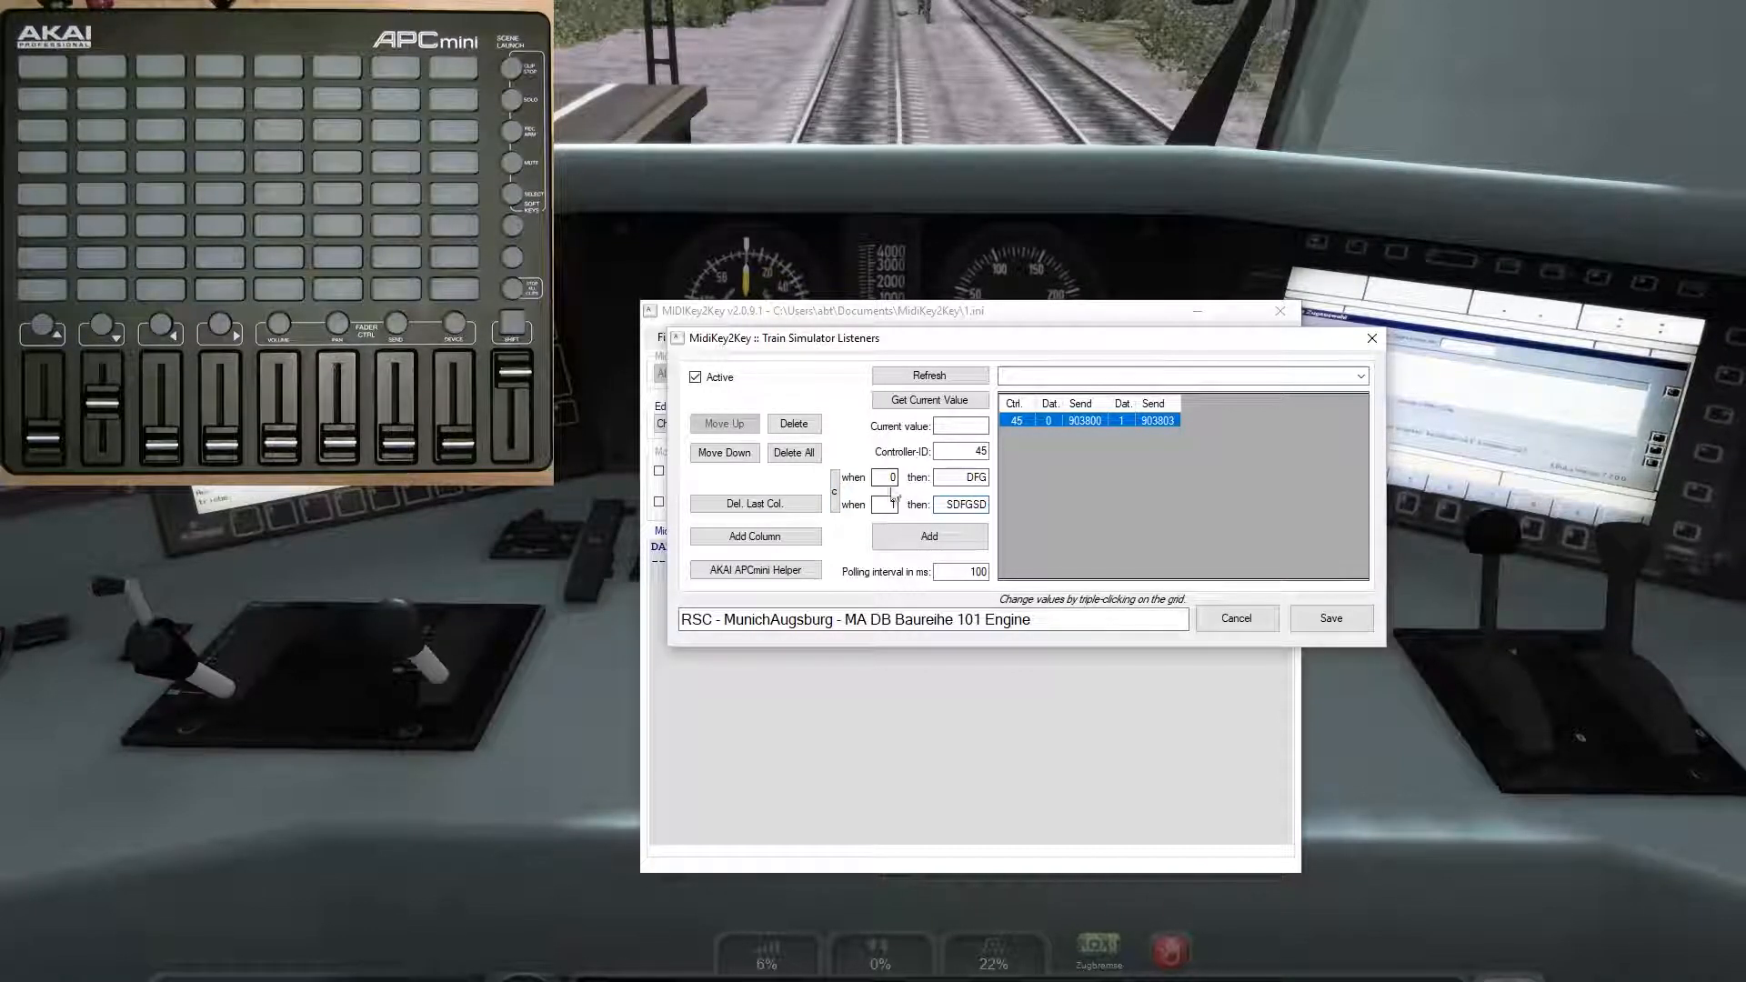
click(835, 493)
click(884, 478)
text(3)
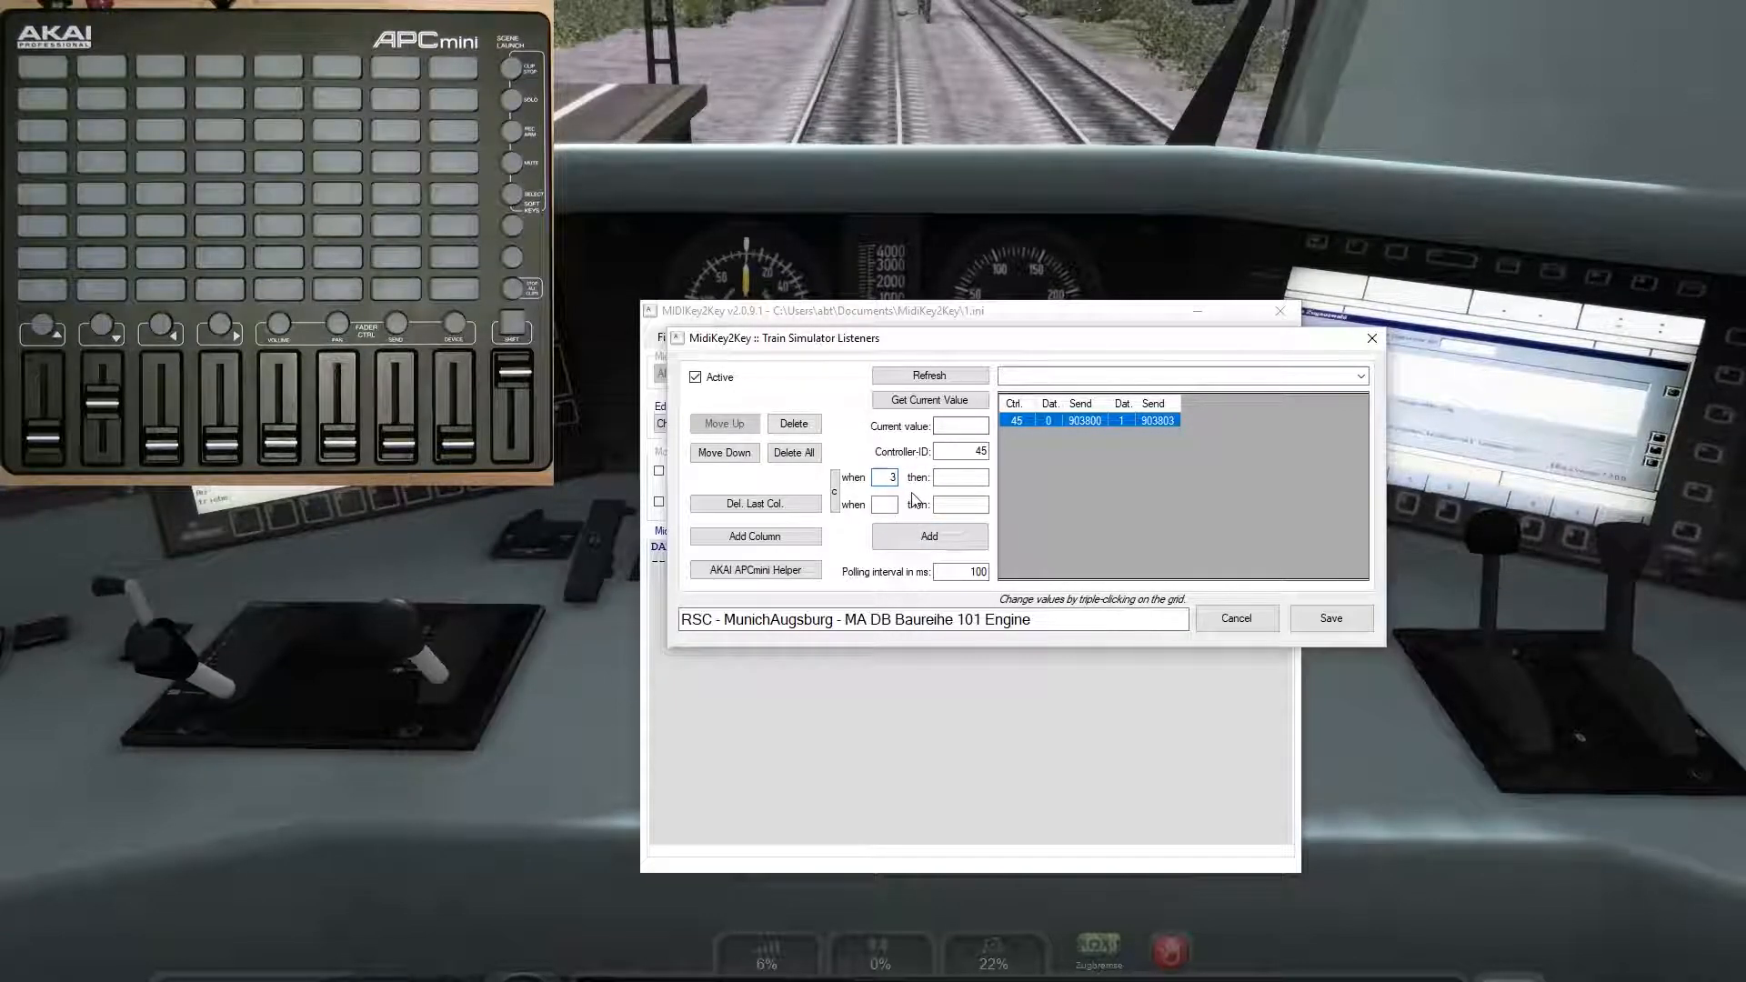
key(BackSpace)
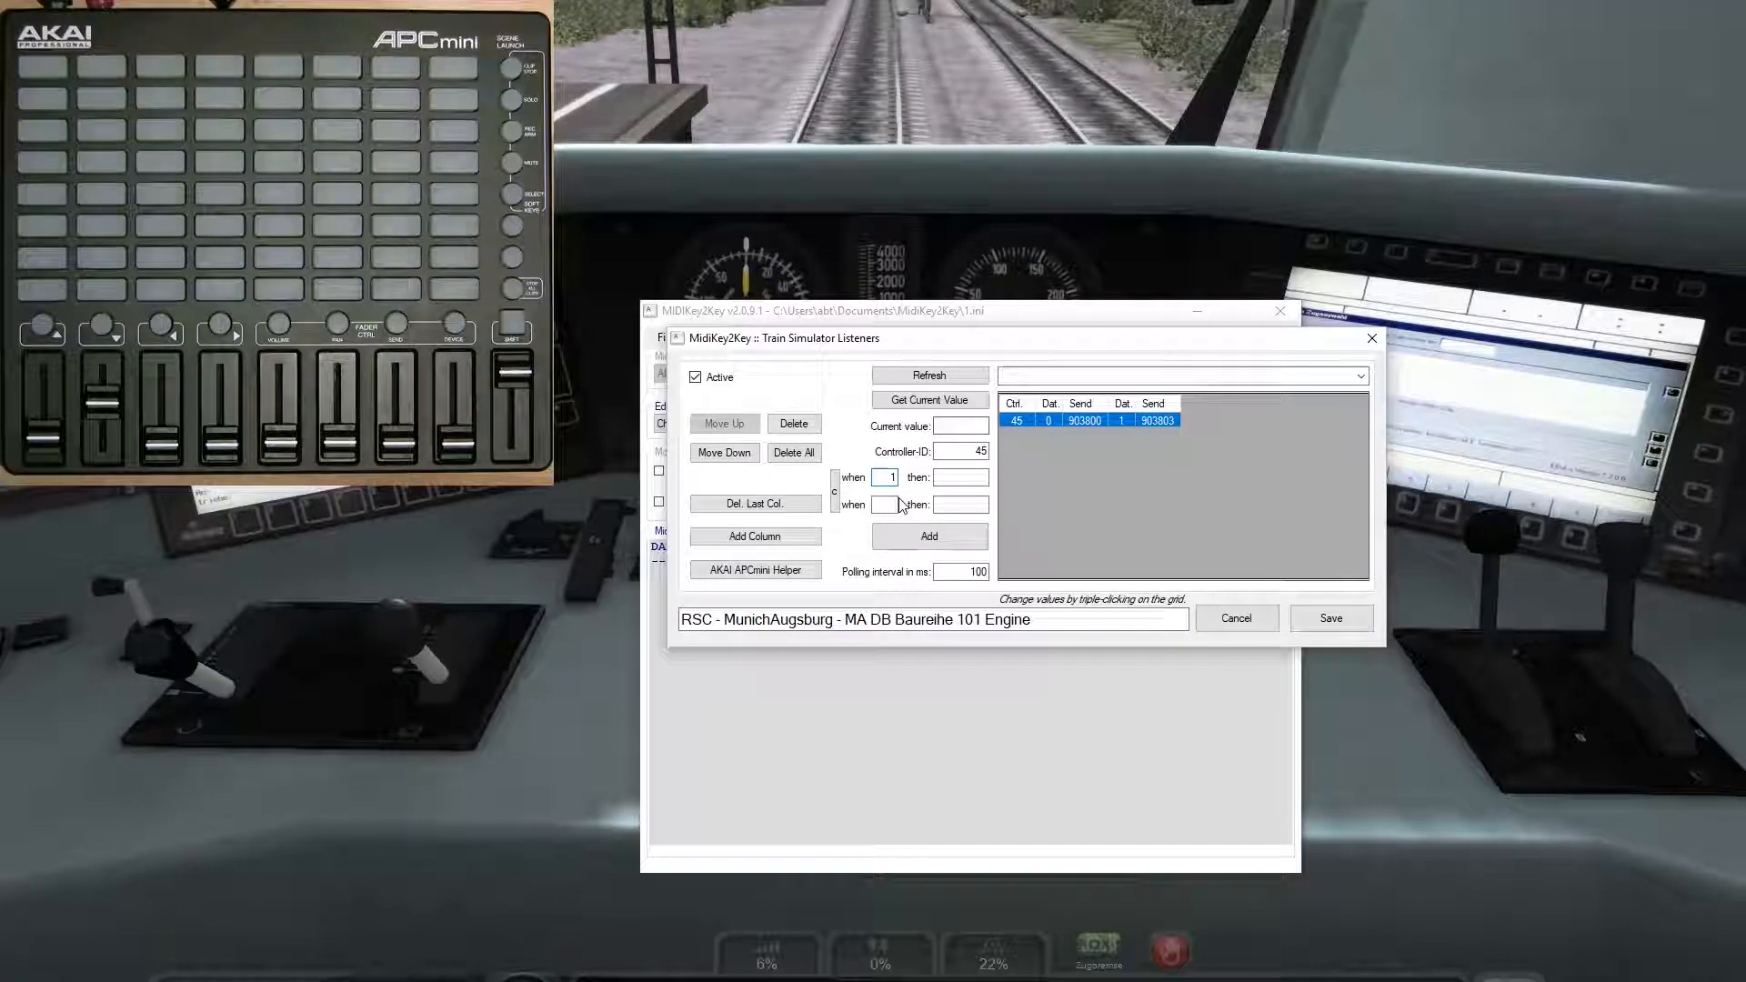
click(759, 576)
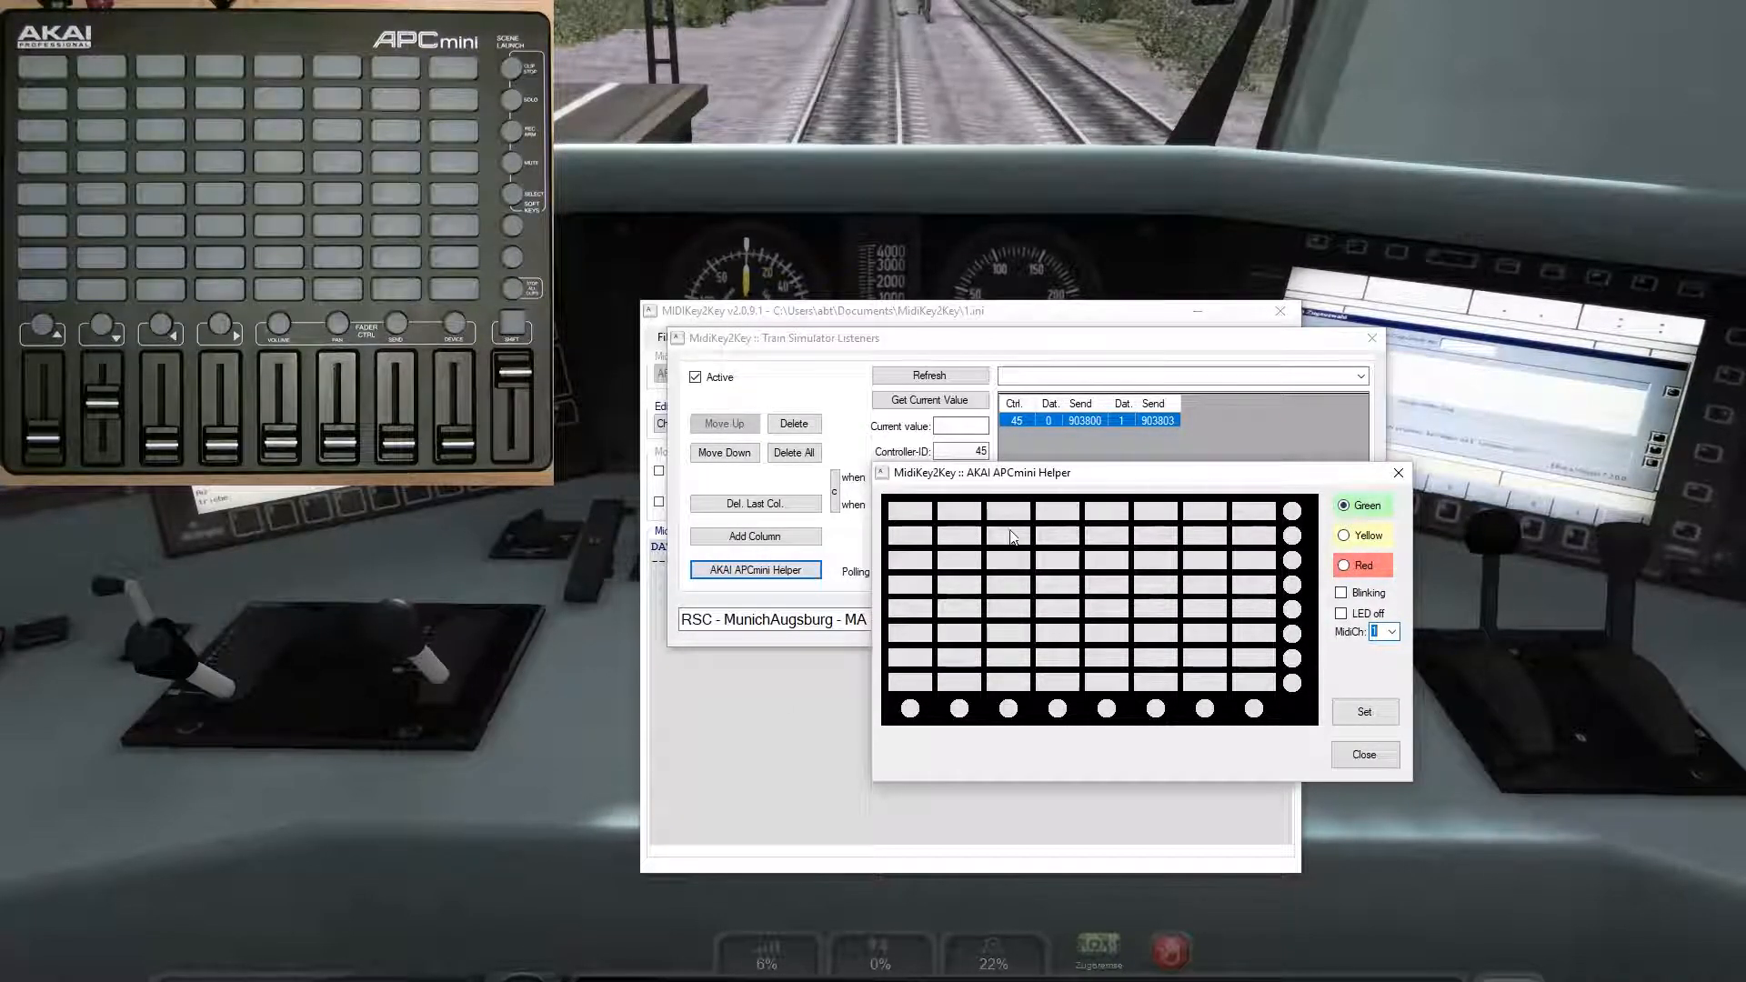
click(960, 511)
click(1364, 713)
click(1365, 754)
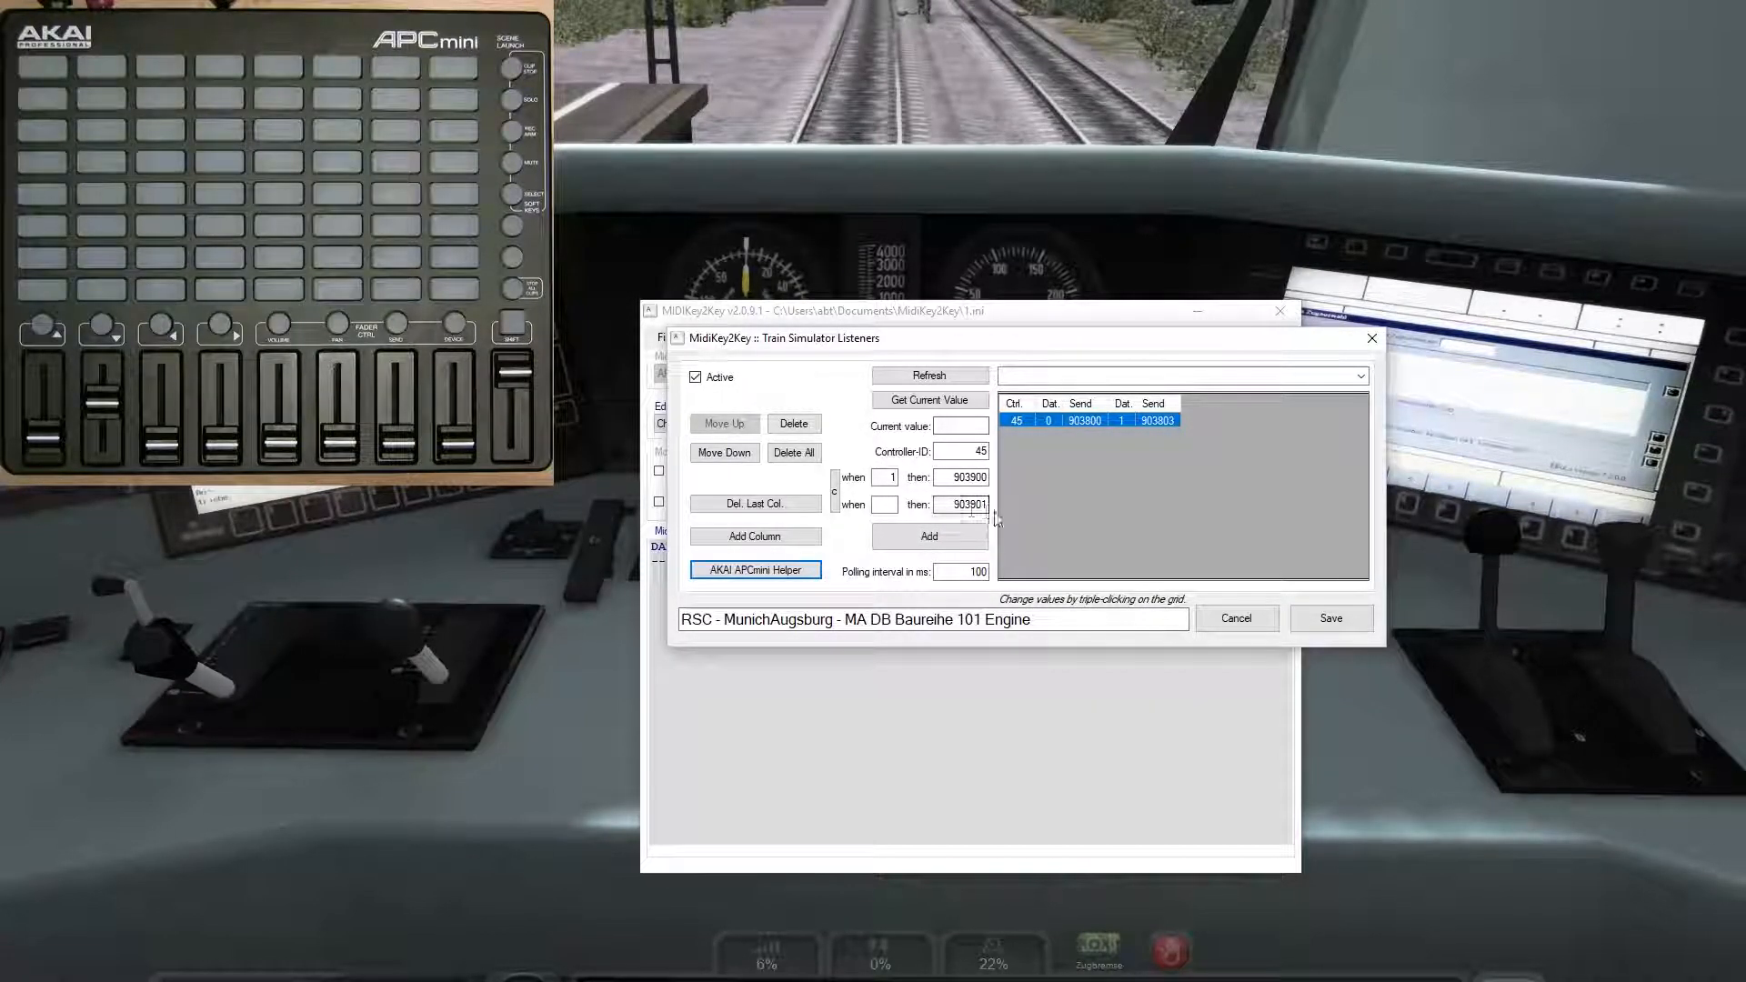
click(884, 504)
text(1)
click(834, 491)
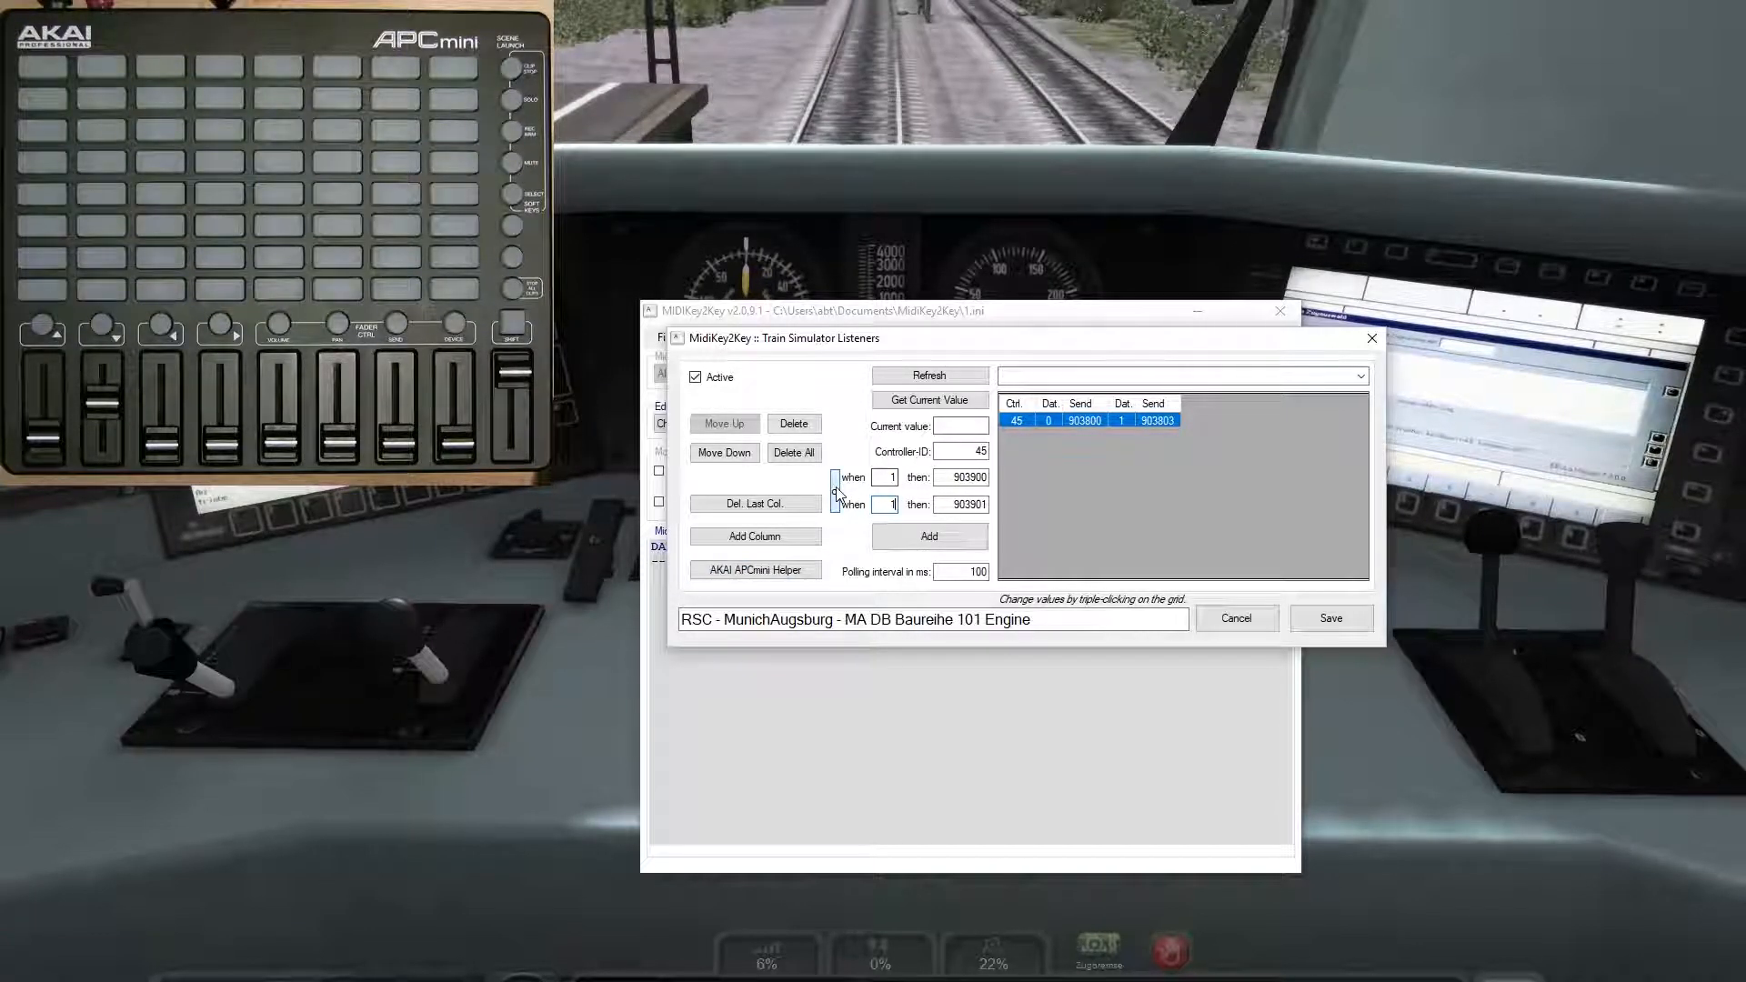
Step: Set the second condition's value to 1 and assign green LED command 903901 for the second pad in the top row
click(885, 504)
text(1)
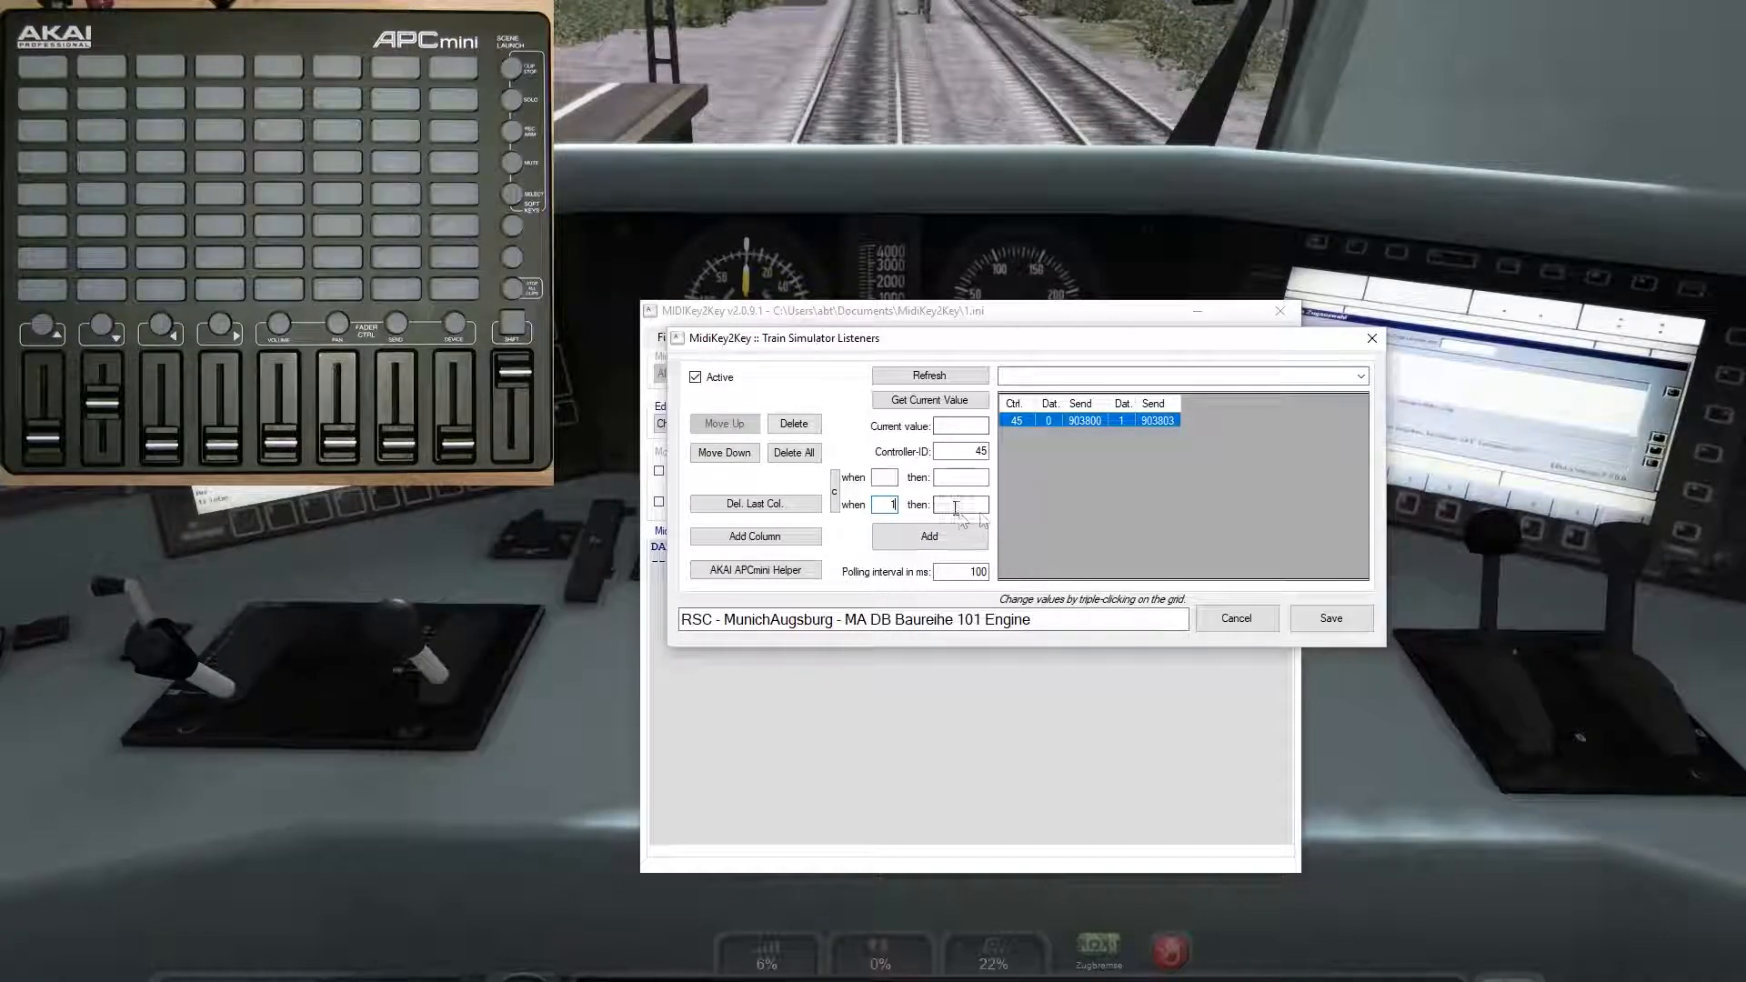
click(755, 570)
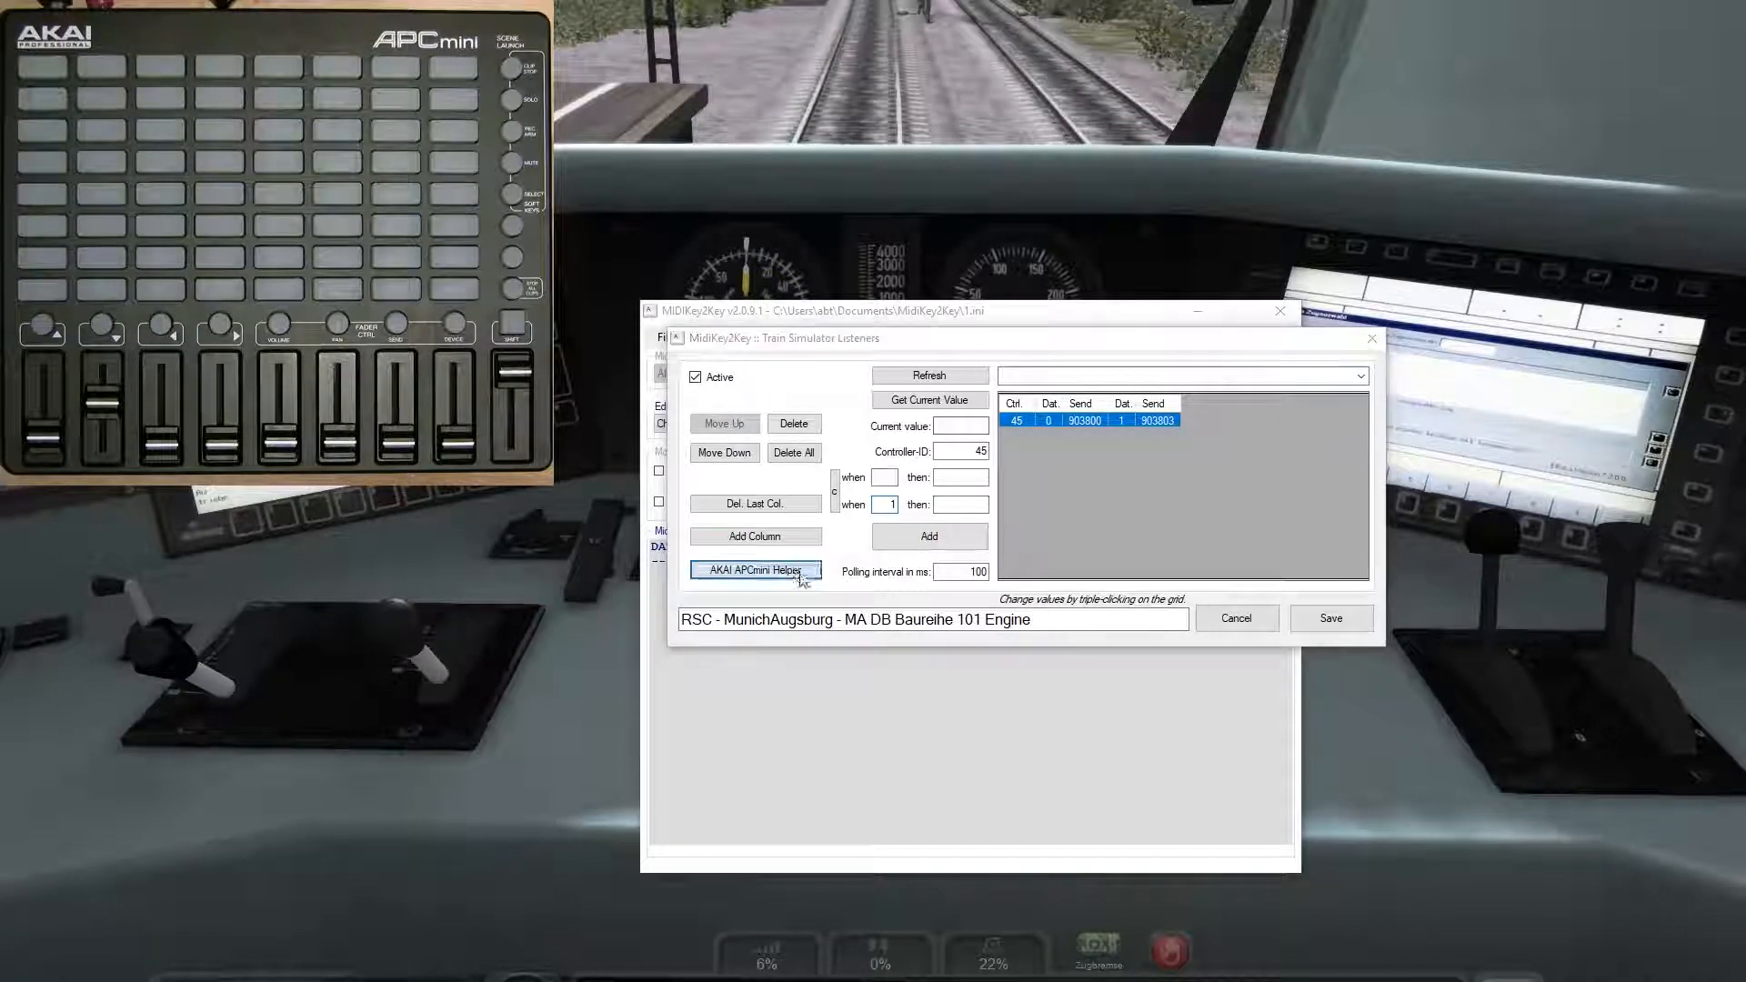
click(782, 403)
click(1187, 605)
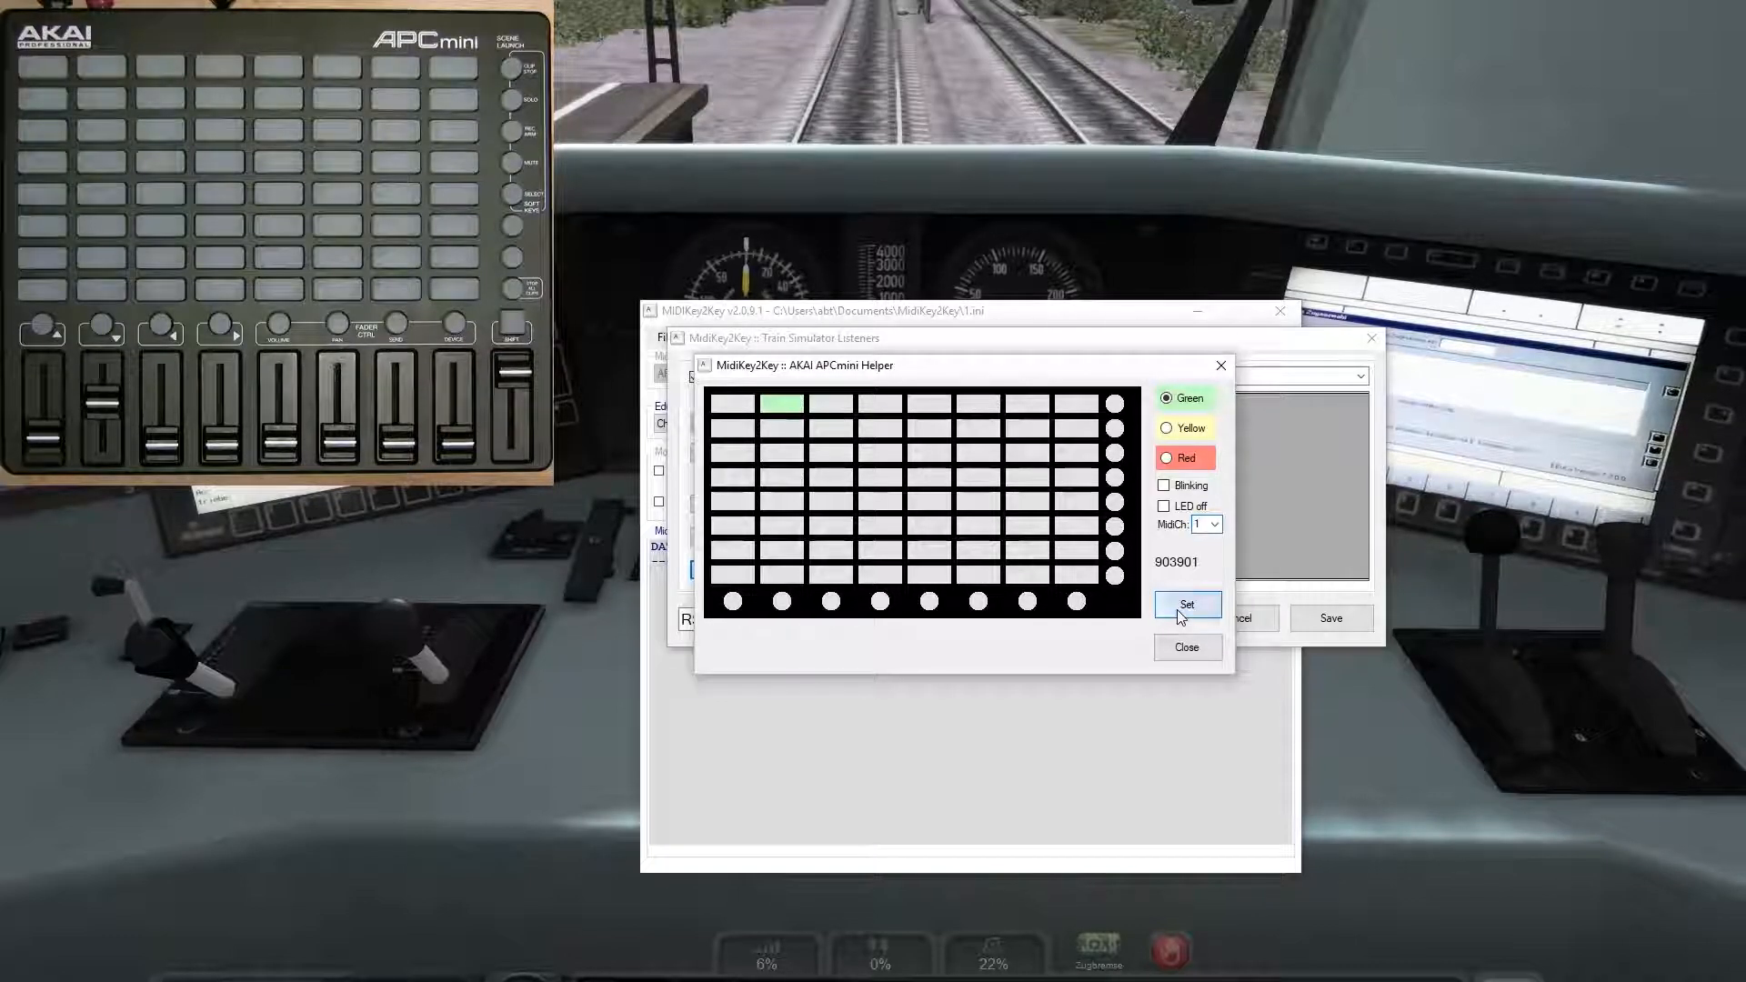
click(1187, 647)
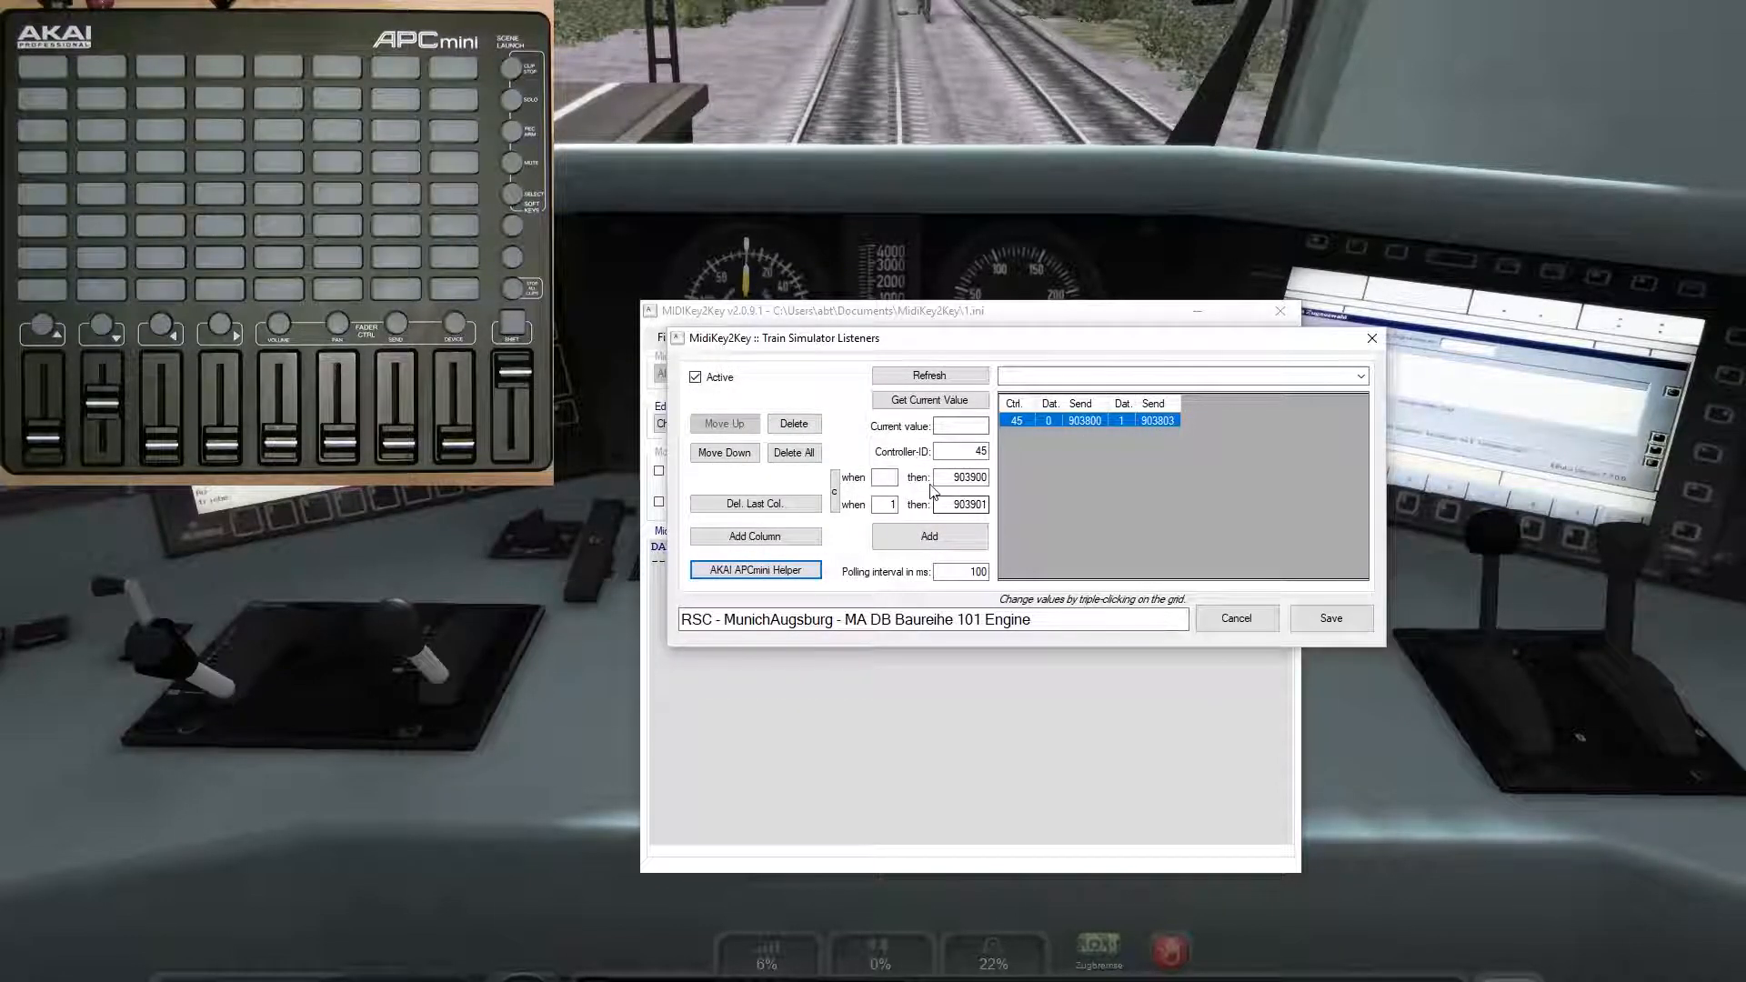
Step: Remove command 903900 from the first condition and add the remaining condition to the controller 45 listener
double_click(962, 478)
key(BackSpace)
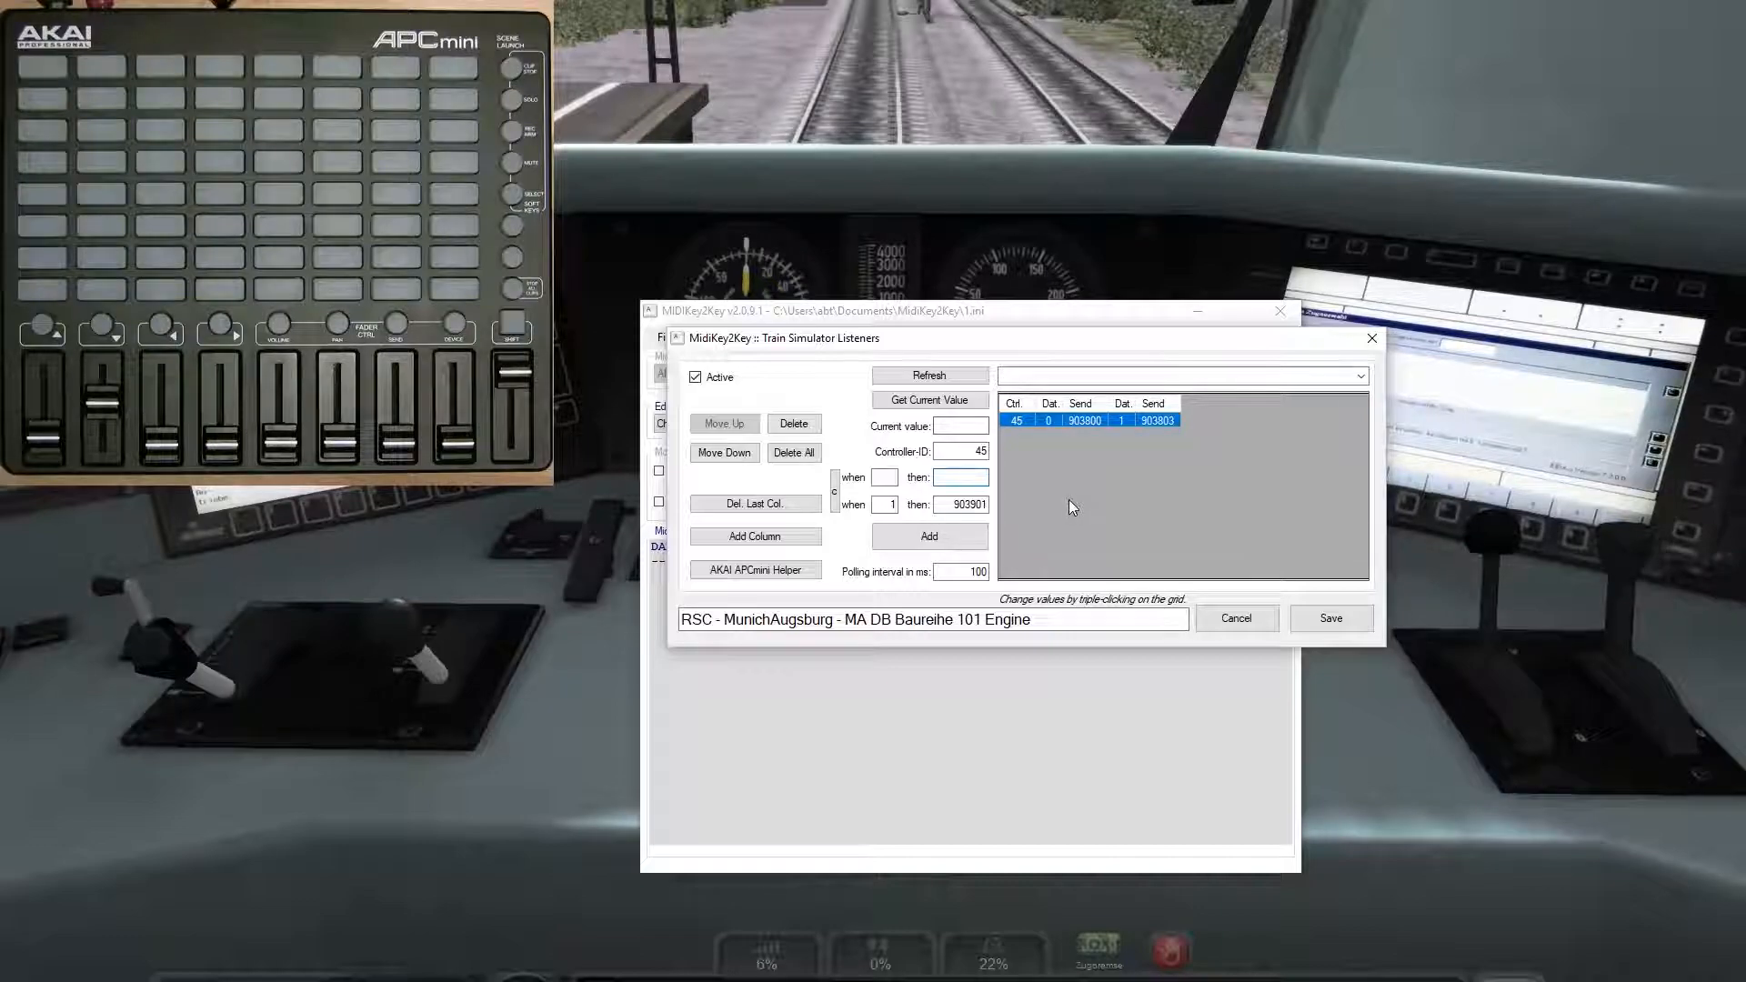
click(960, 544)
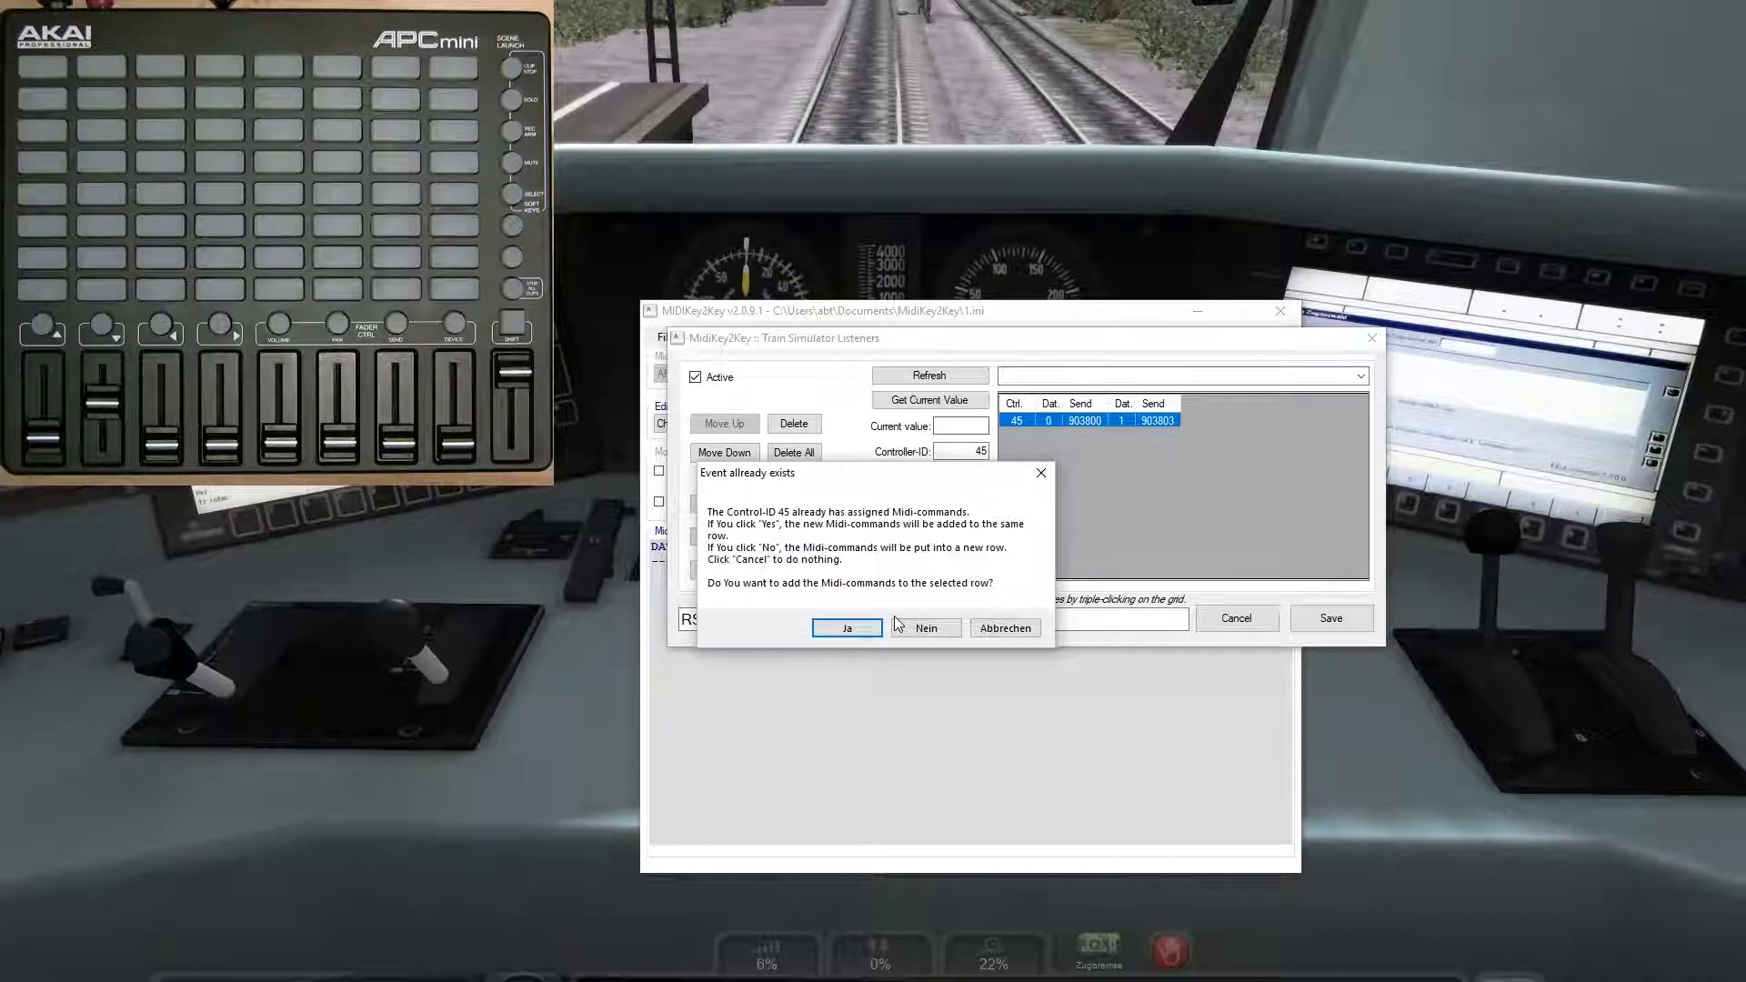
Step: Put the 903901 command for controller 45 at value 1 into a new row, separate from the existing entry
drag(898, 477, 746, 611)
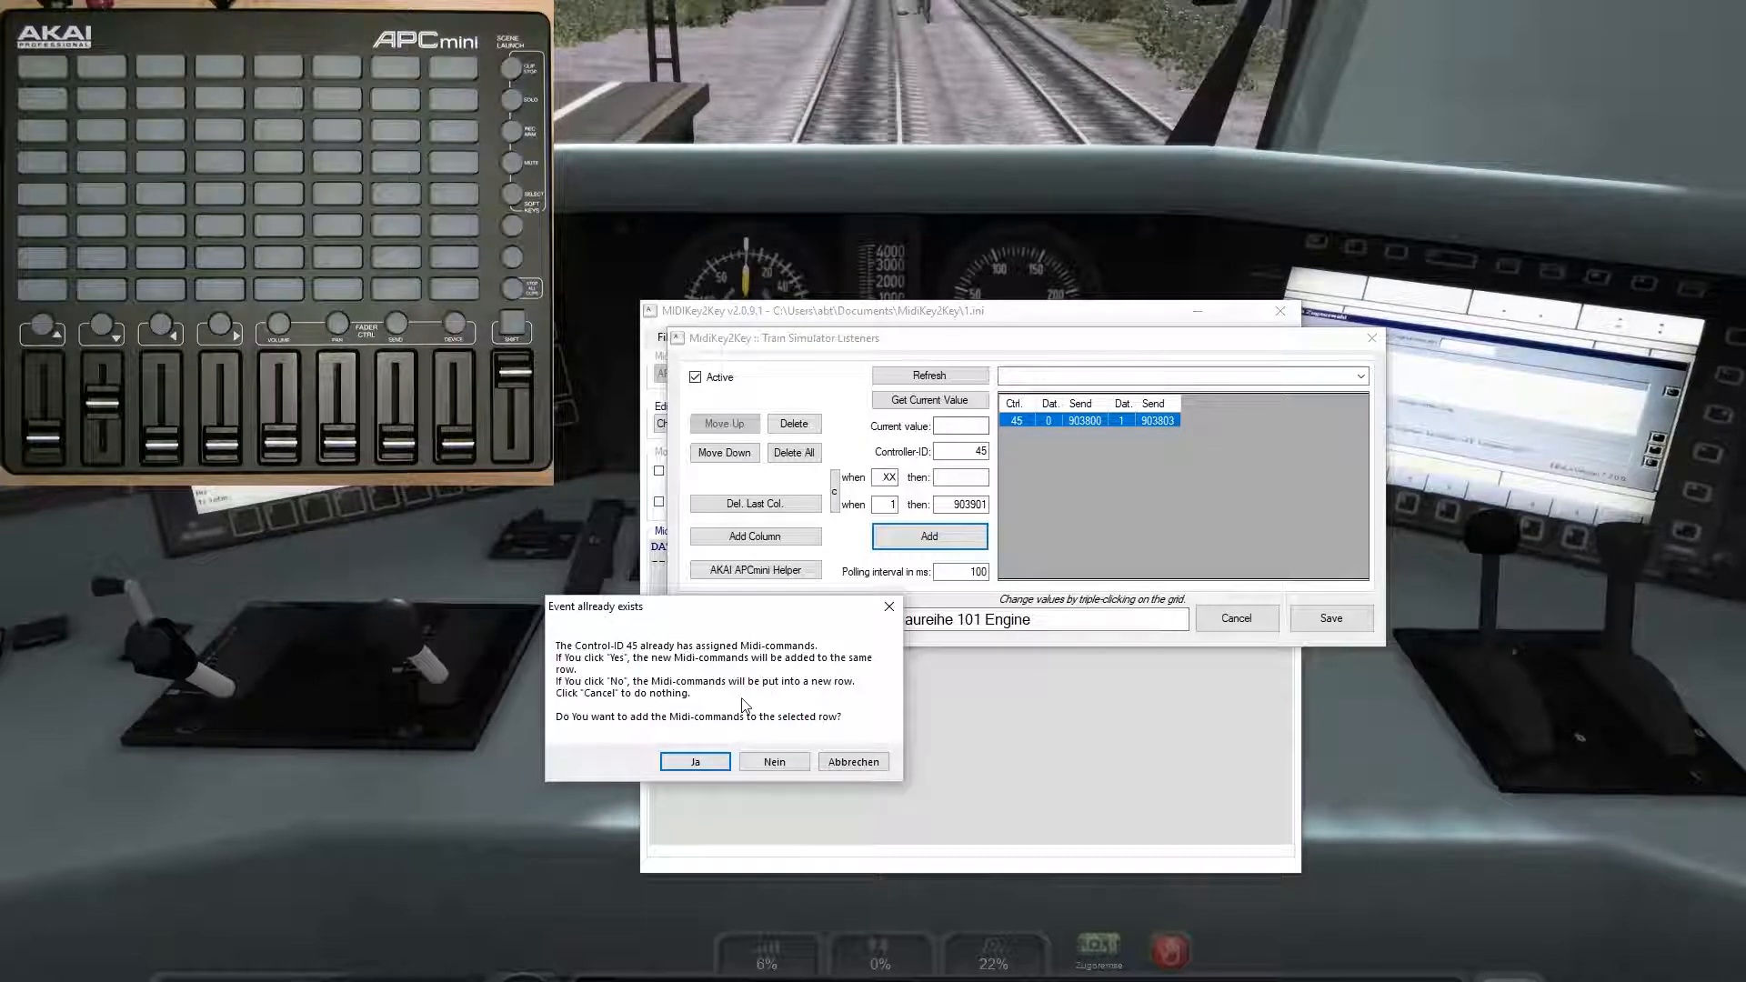
click(774, 762)
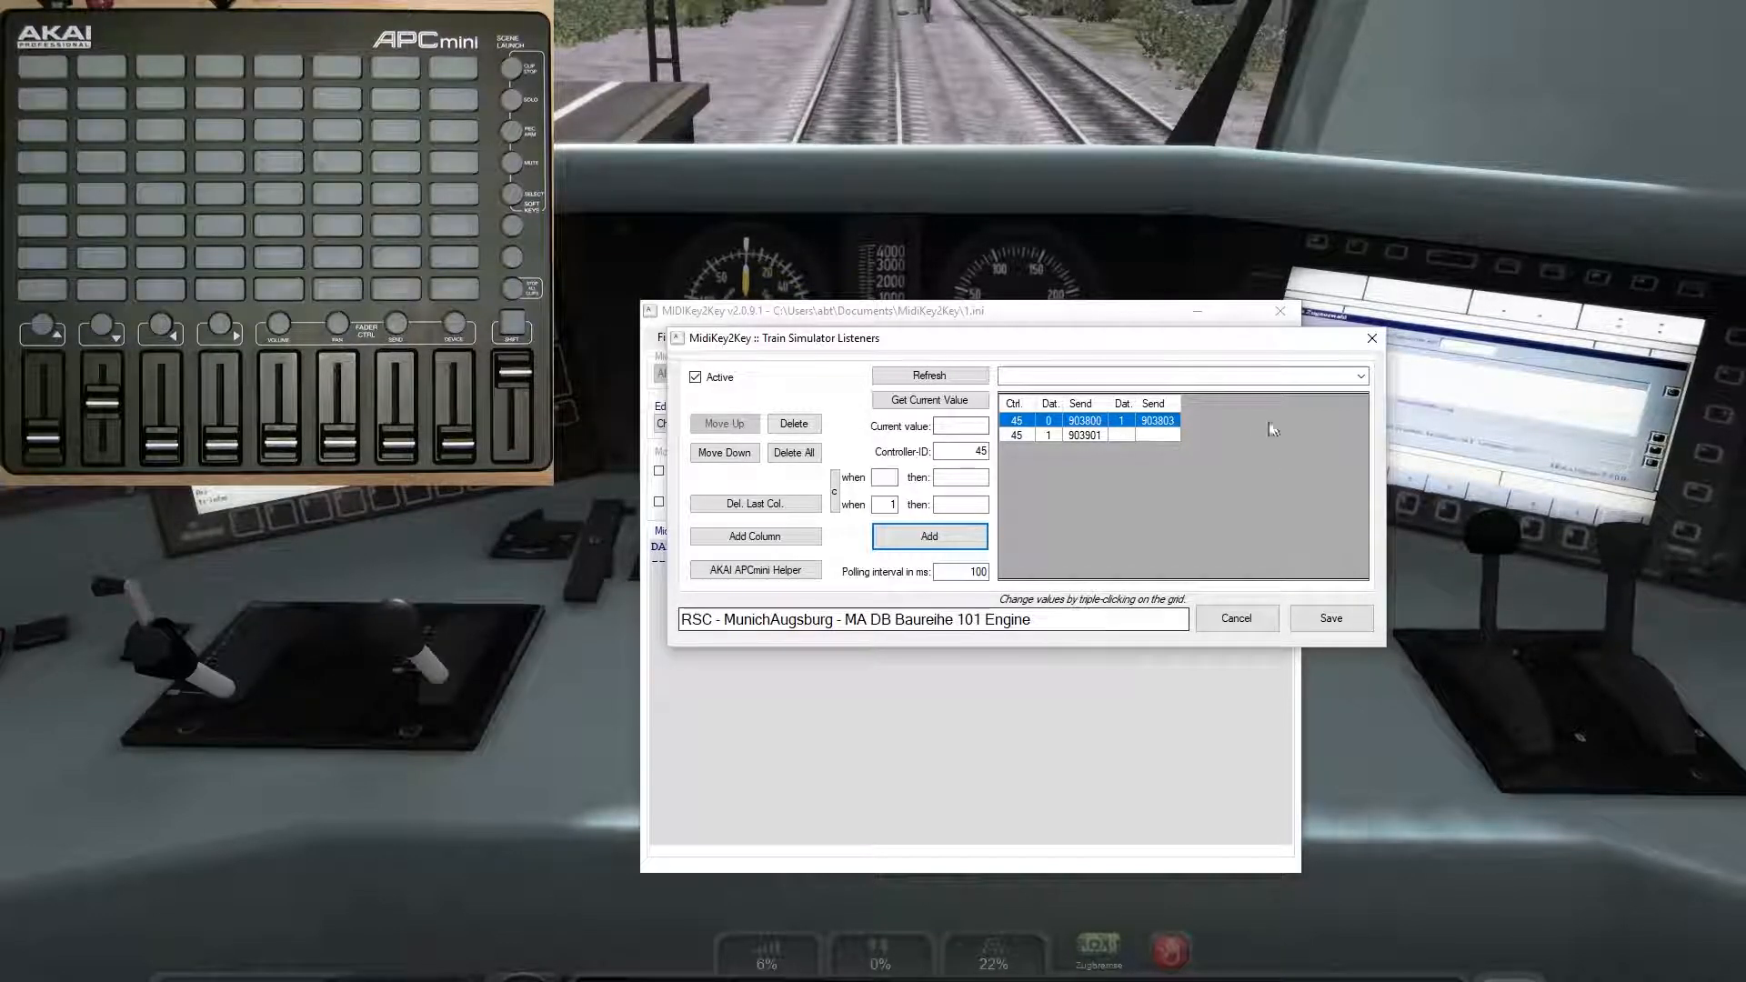
click(1089, 435)
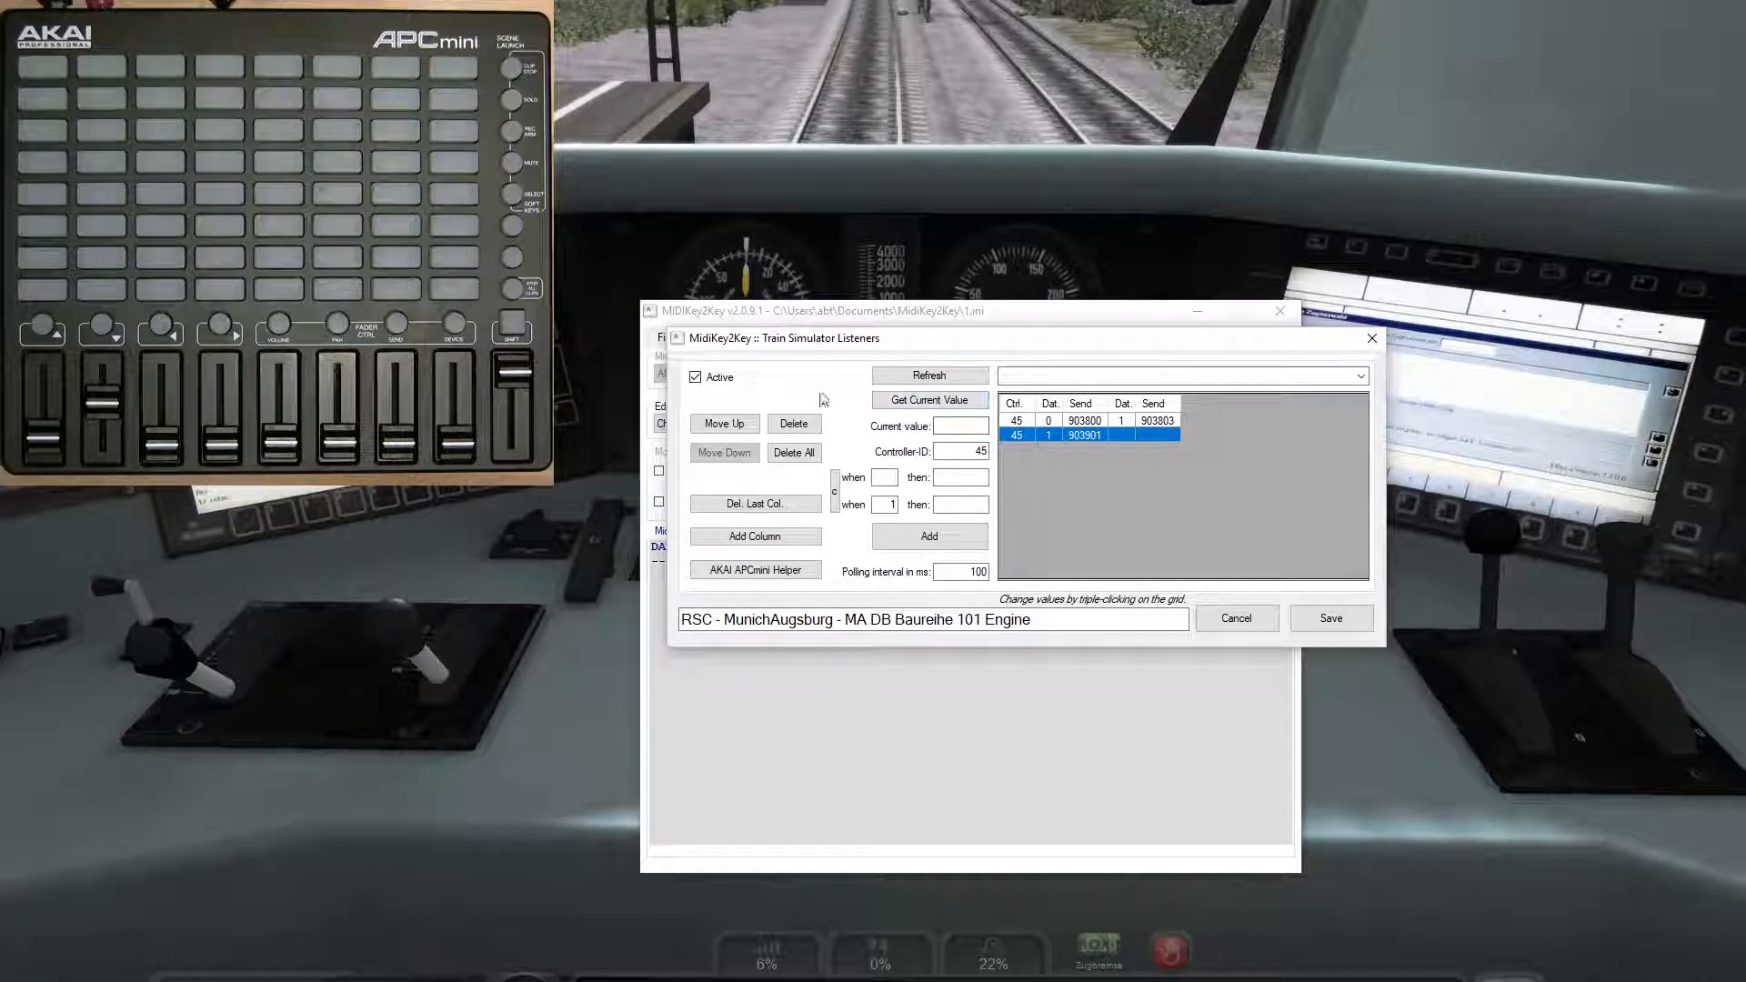
Step: Delete the separate controller 45 row that sends 903901
click(1049, 425)
click(1061, 436)
click(793, 424)
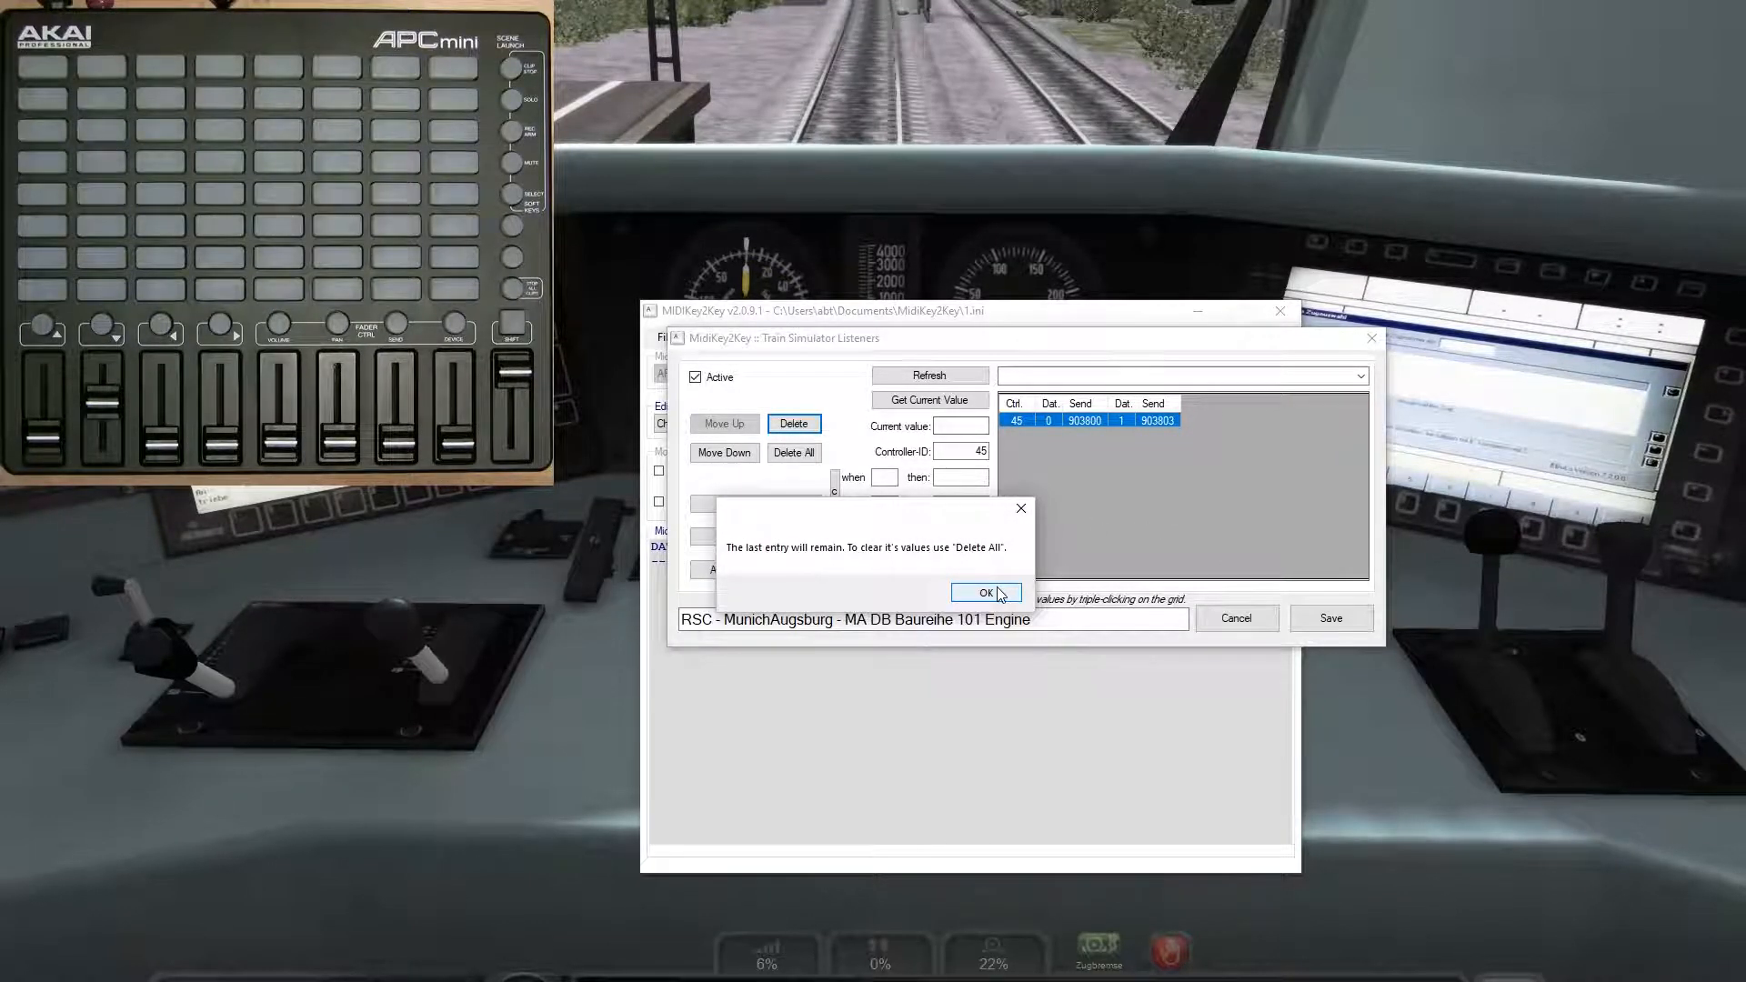
click(1001, 594)
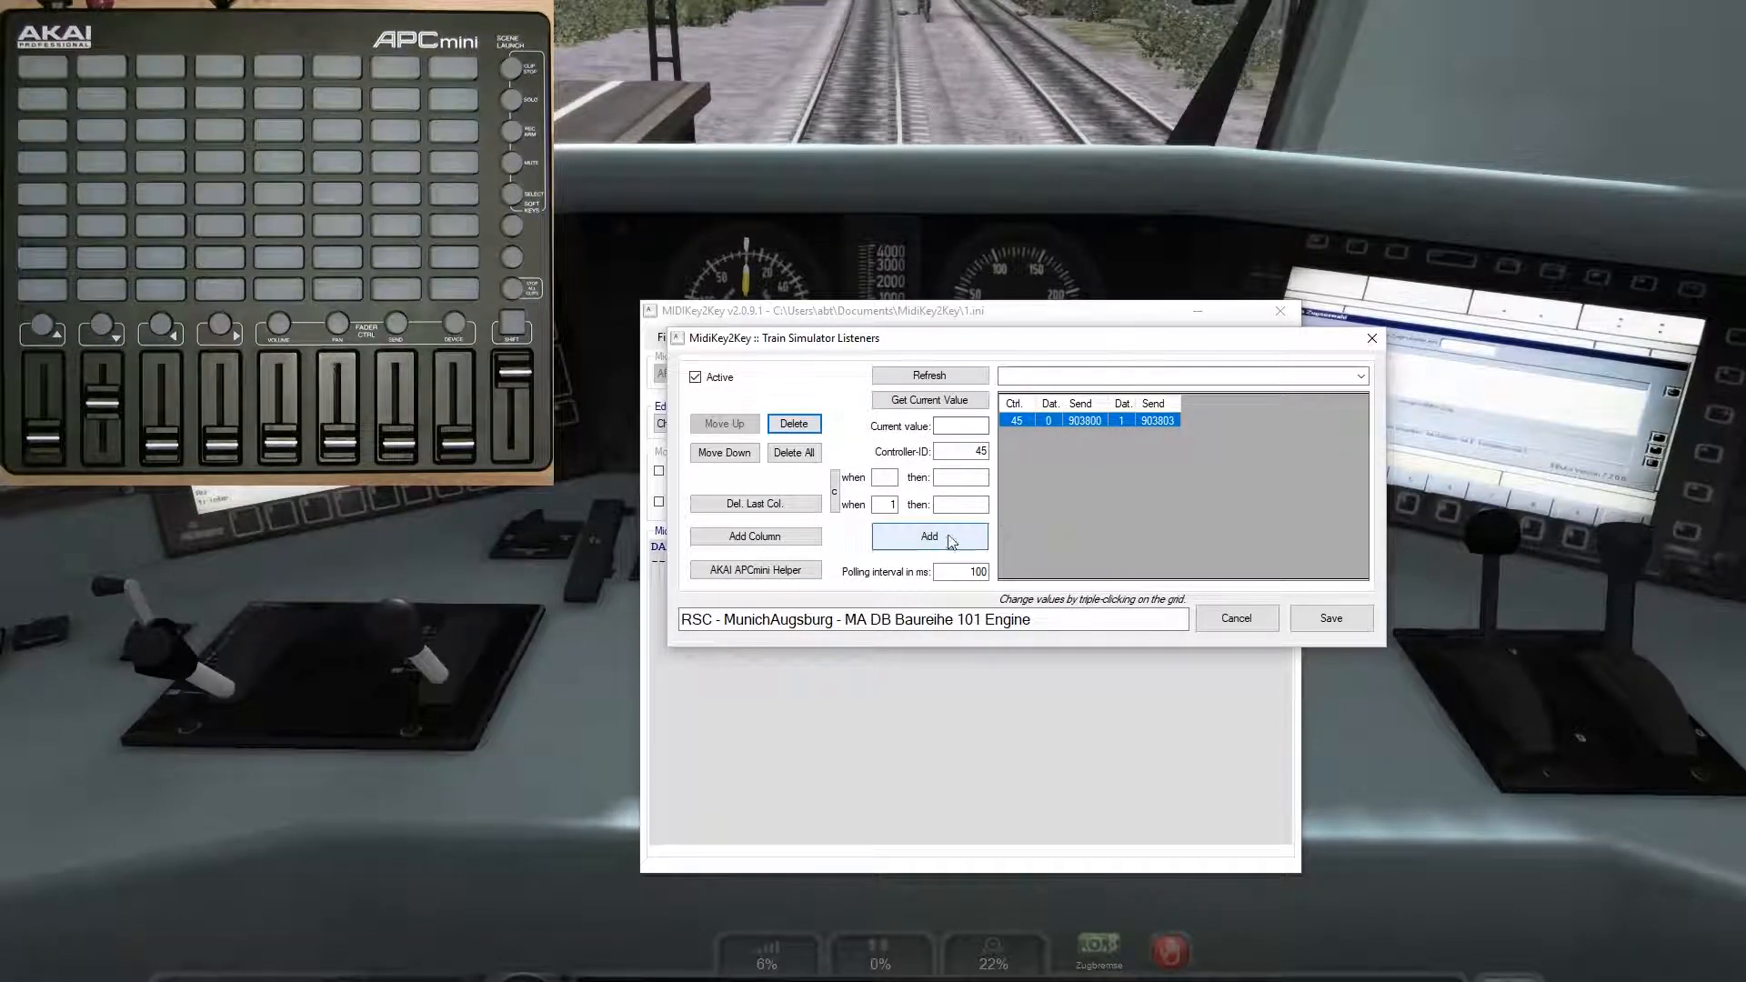
Step: Use the AKAI APCmini Helper to generate green LED commands on MIDI channel 1 for the second pad of the top row
click(788, 573)
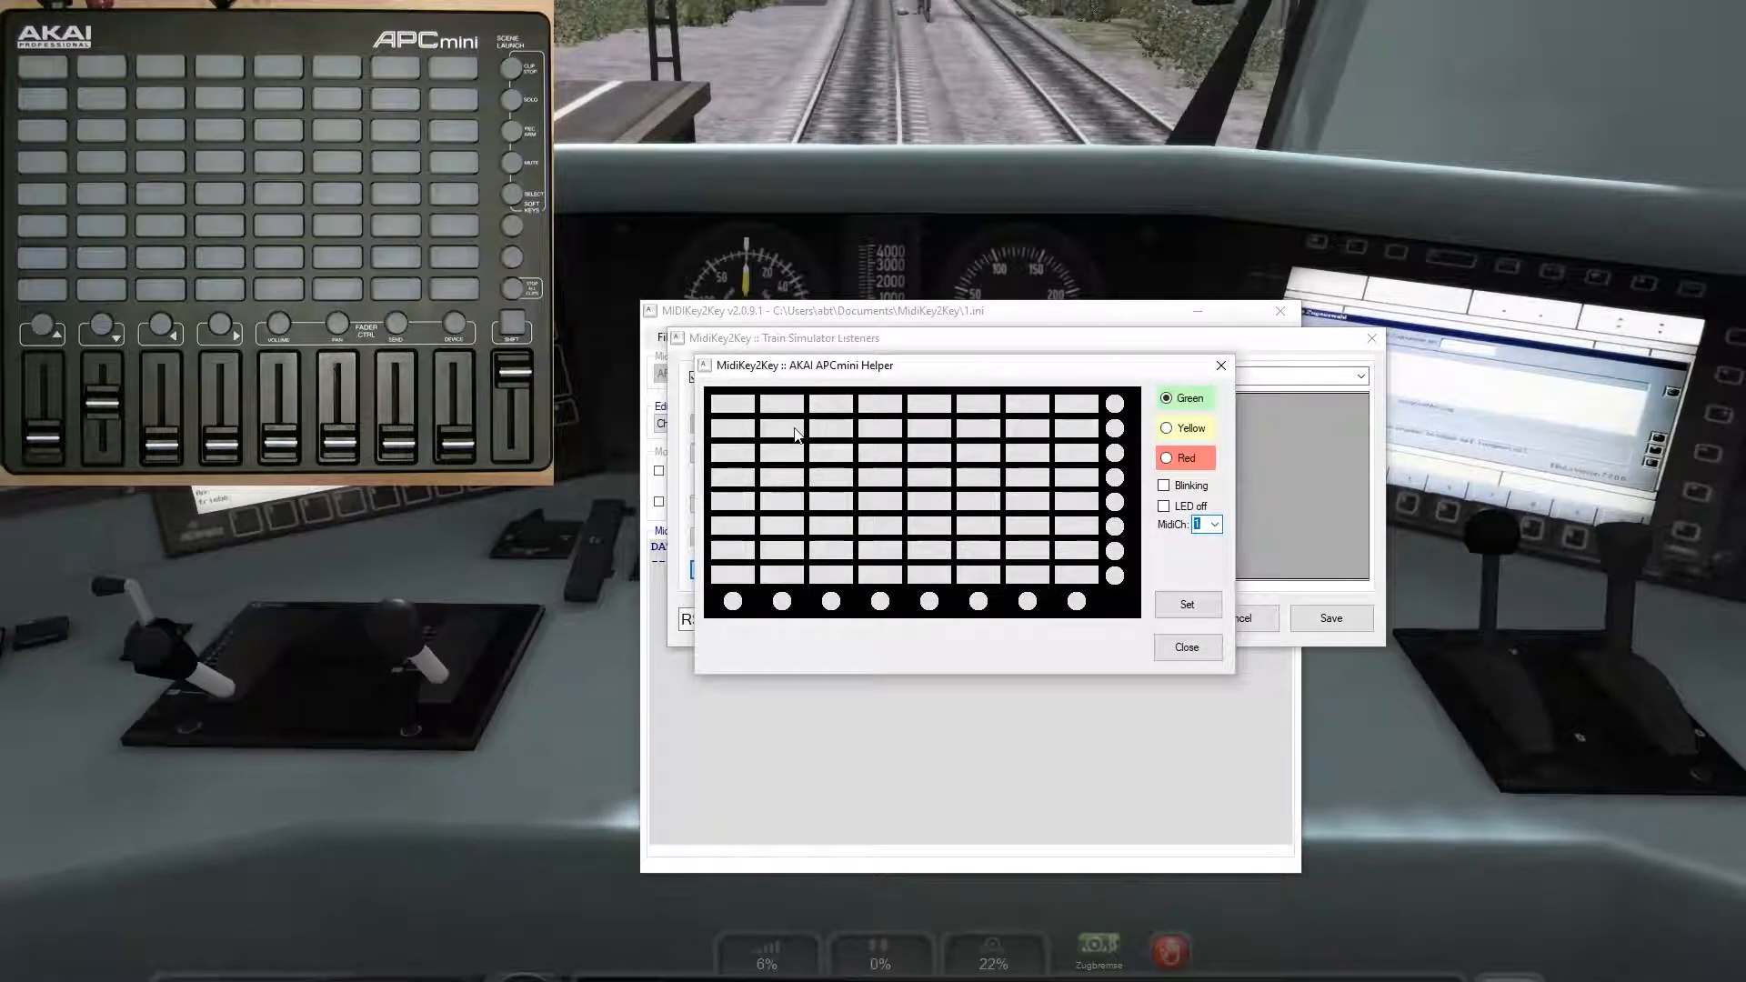
click(778, 415)
click(1187, 604)
click(1187, 647)
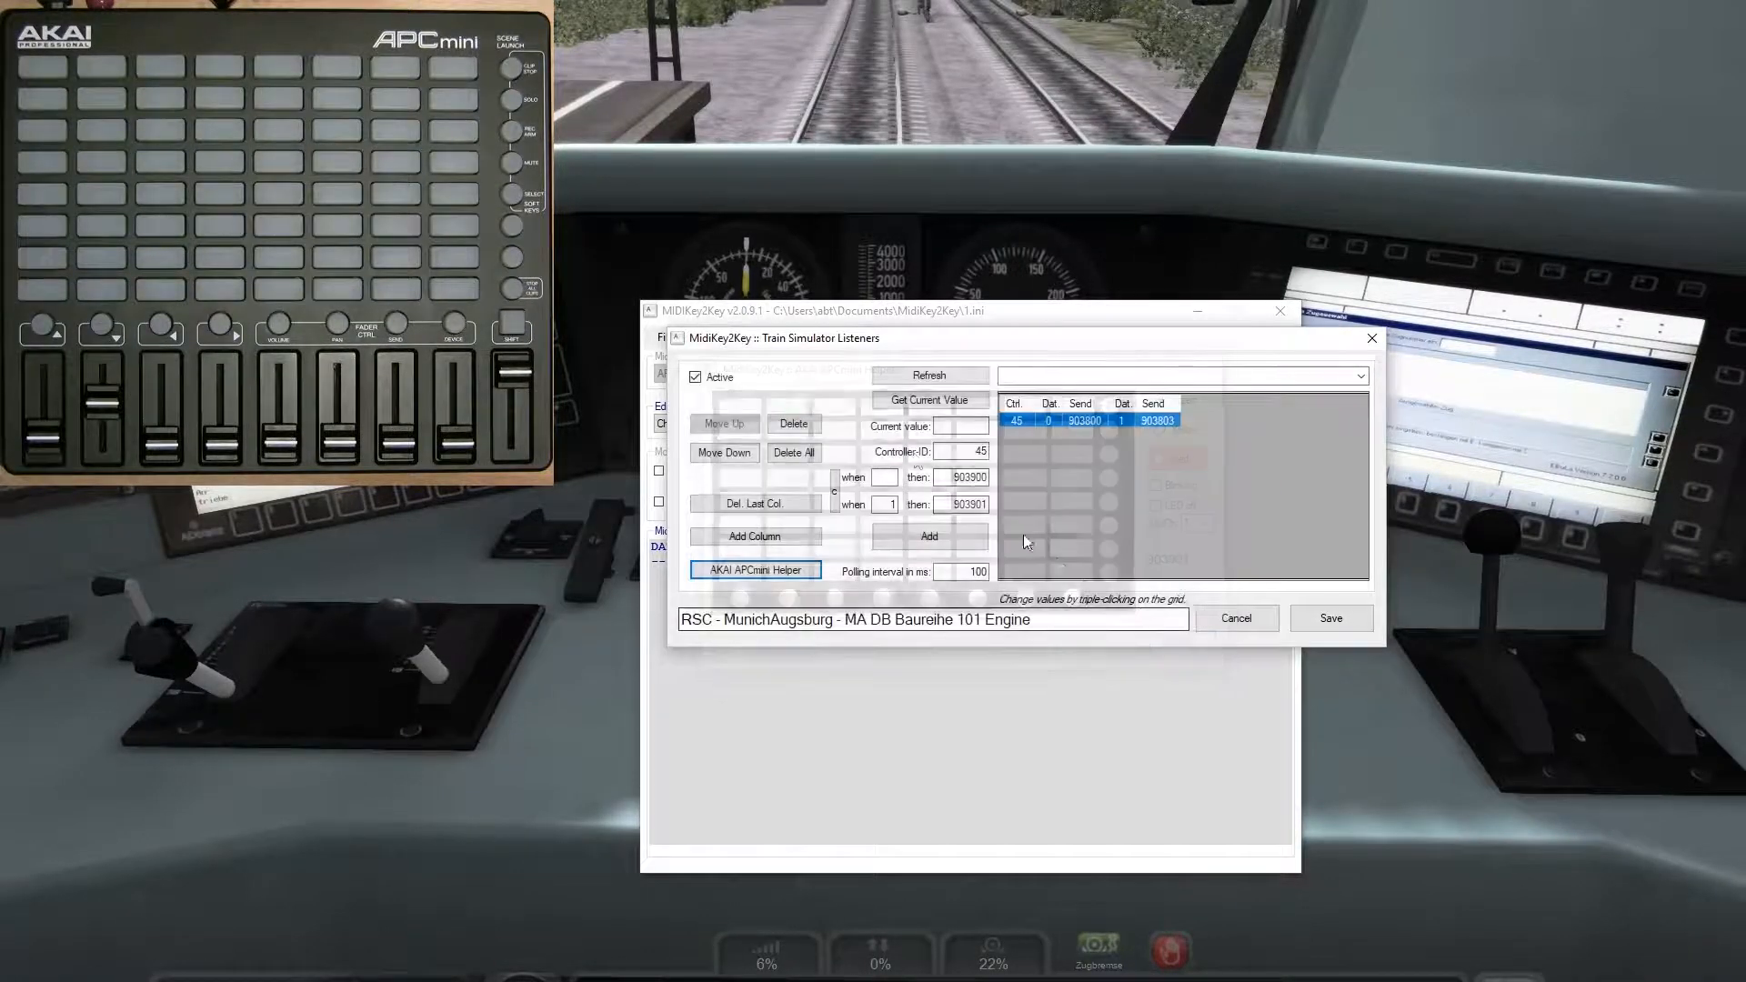
Step: Clear the first generated command and add 903901 for value 1 to the existing controller 45 row
double_click(966, 479)
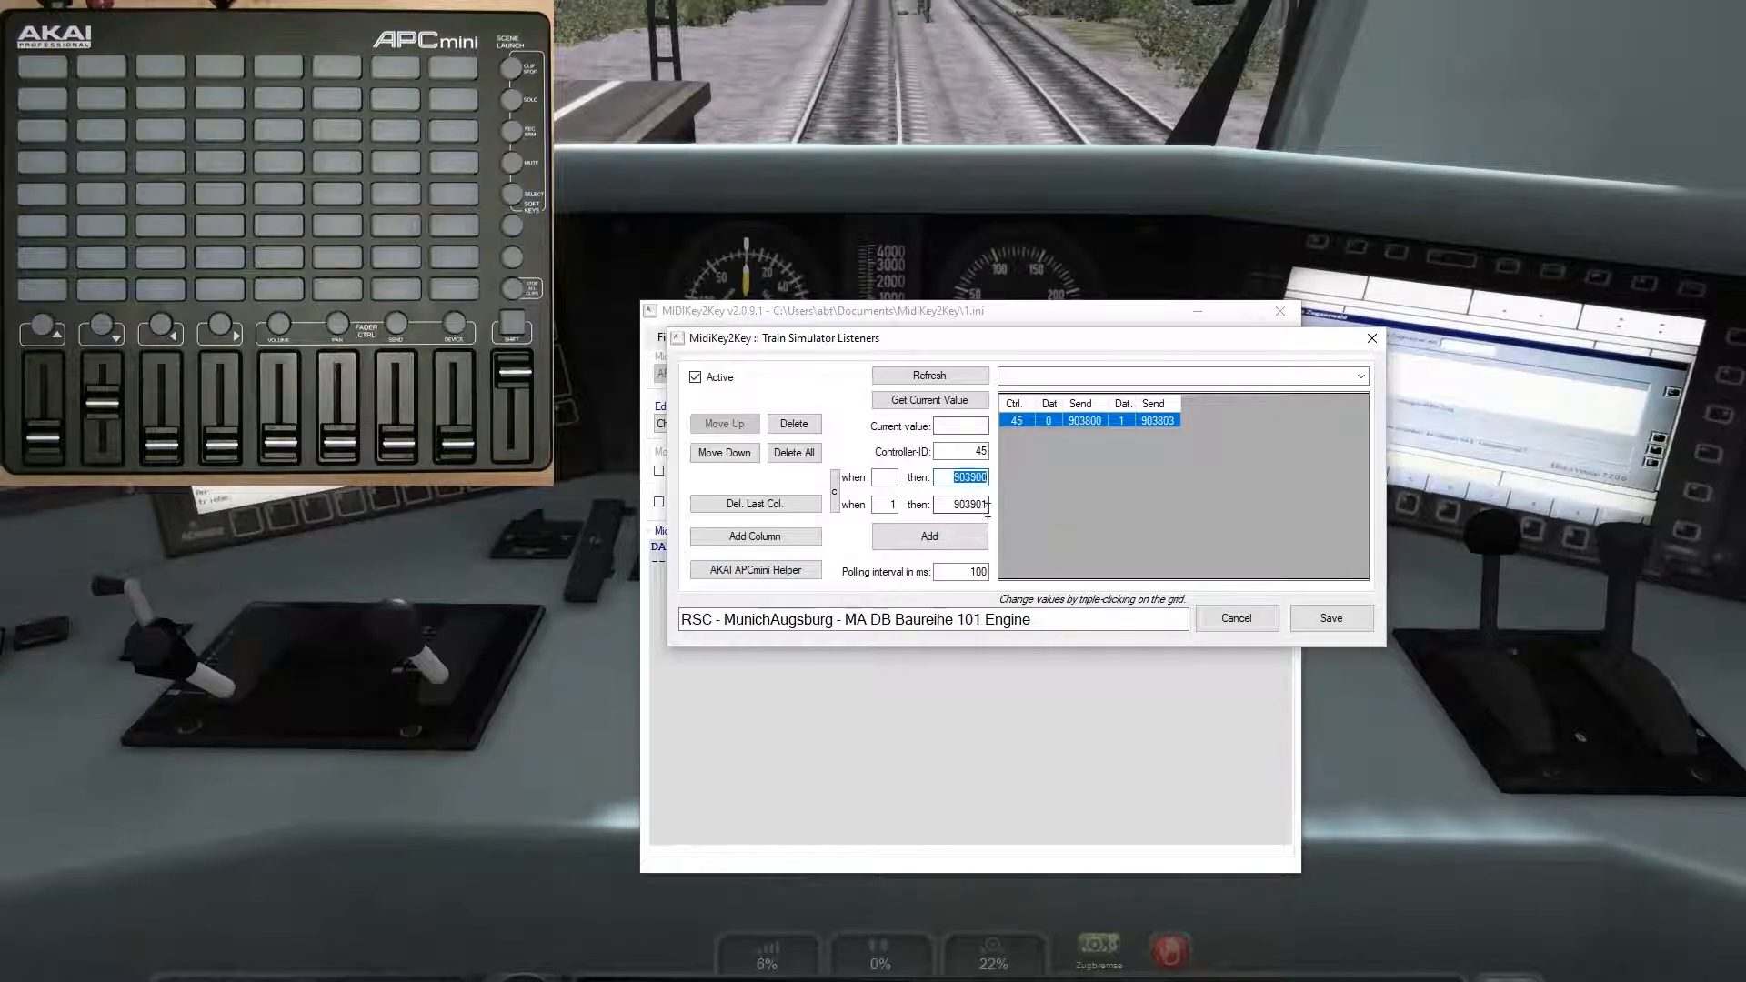
key(BackSpace)
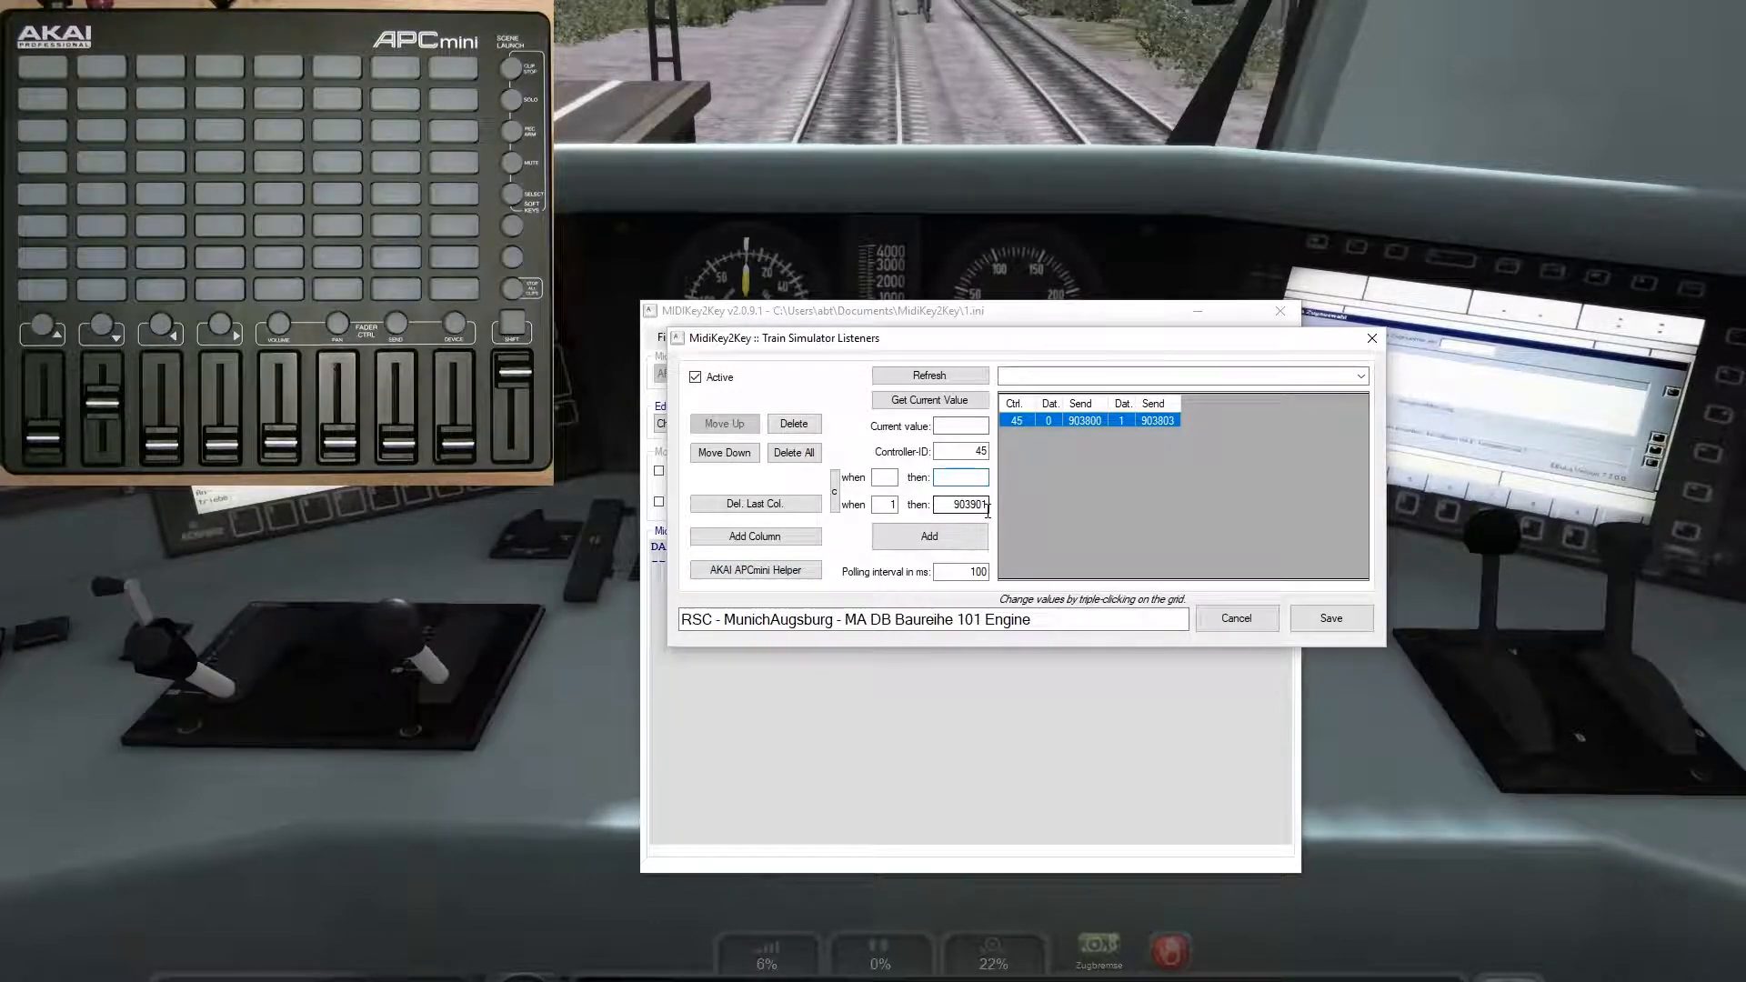
click(951, 539)
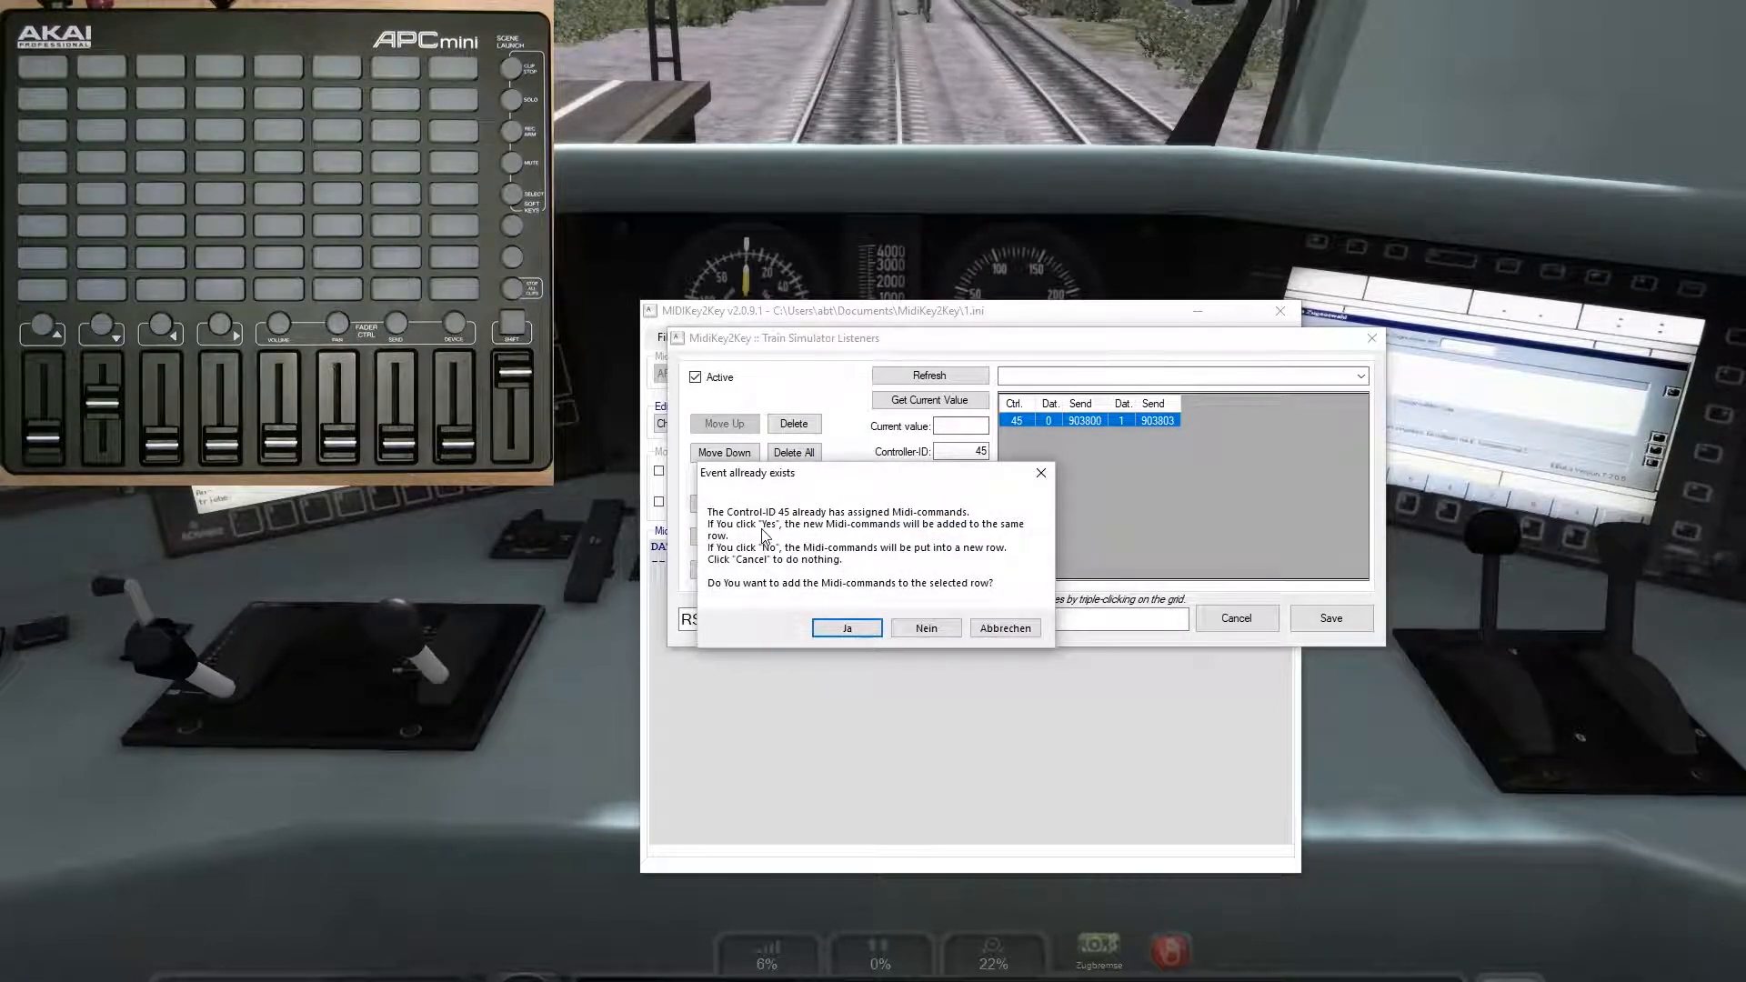
drag(864, 479, 875, 544)
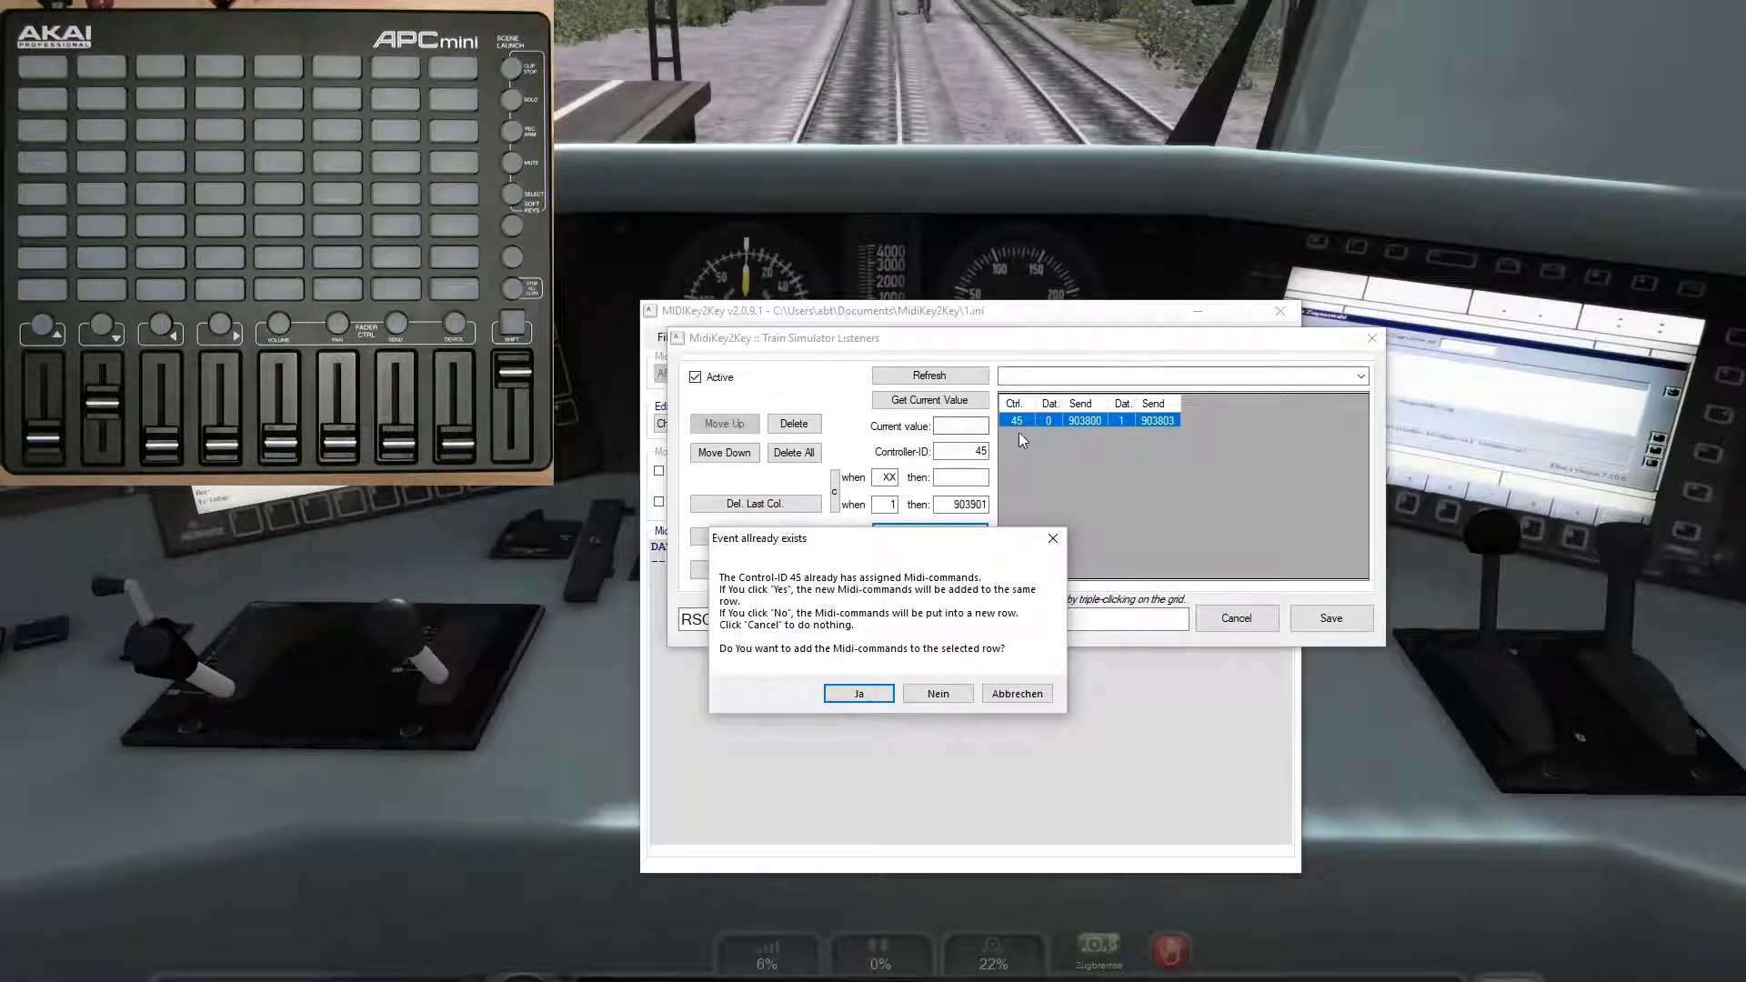
click(877, 695)
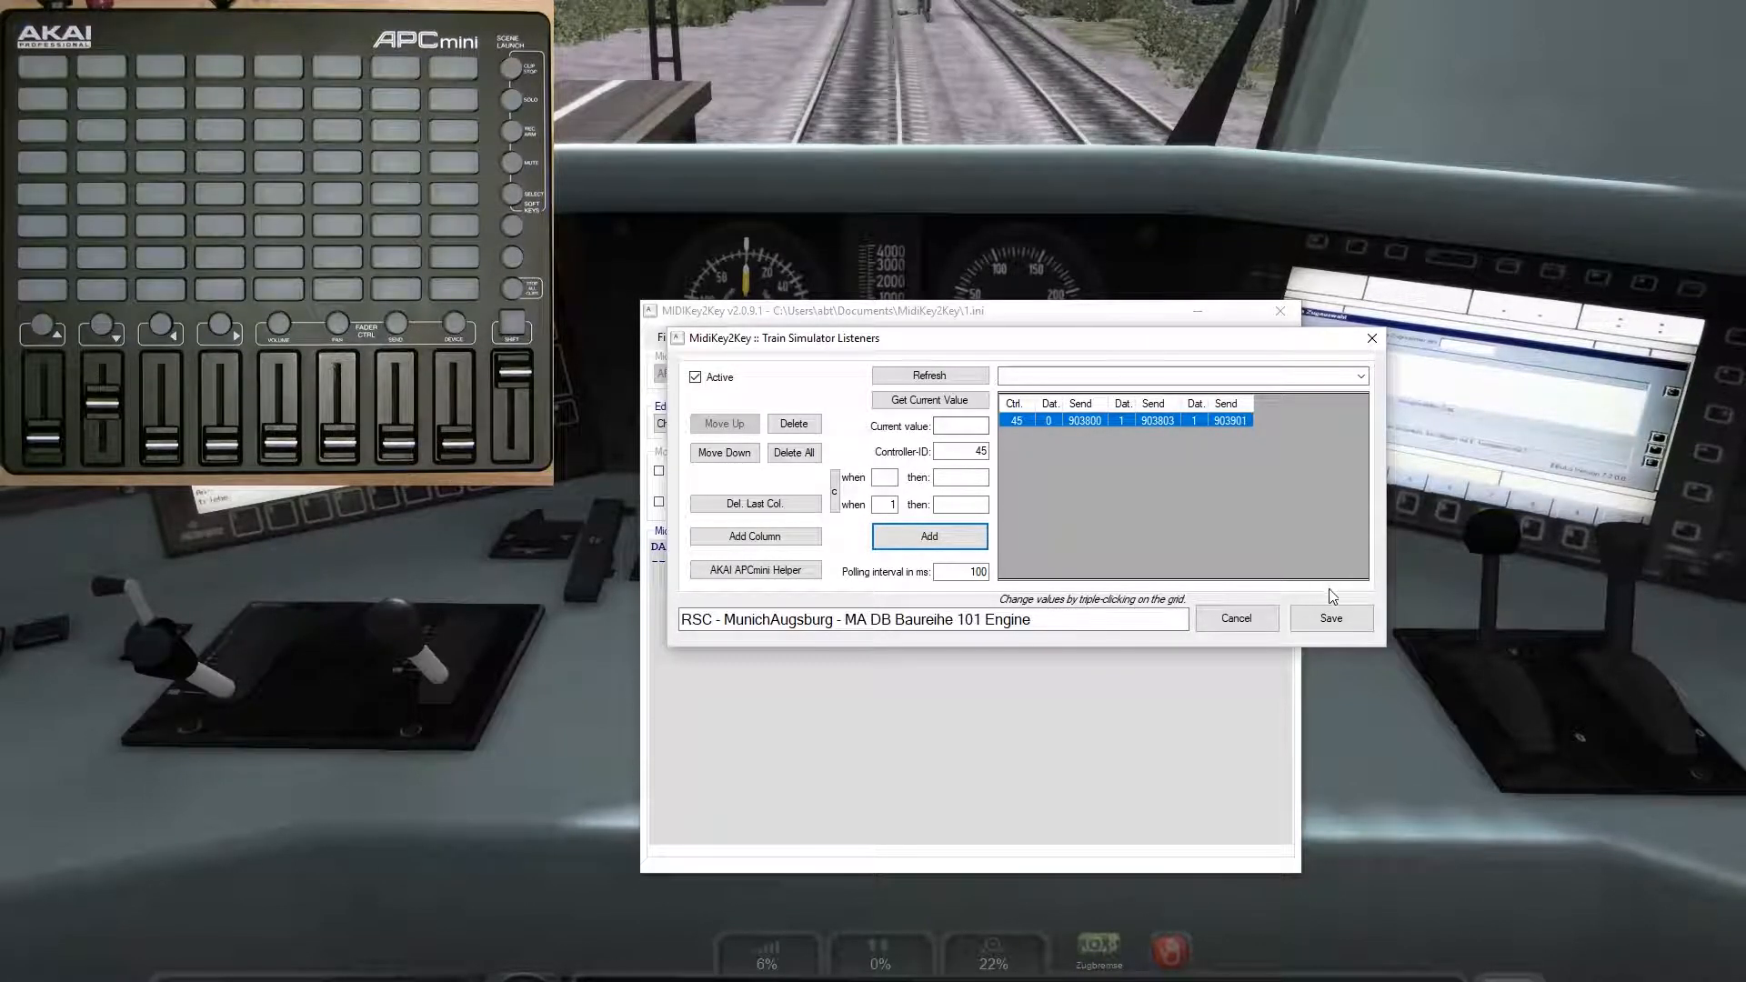
Step: Save the listeners, check the pad LEDs against Train Simulator, and return to MIDIKey2Key
click(1334, 621)
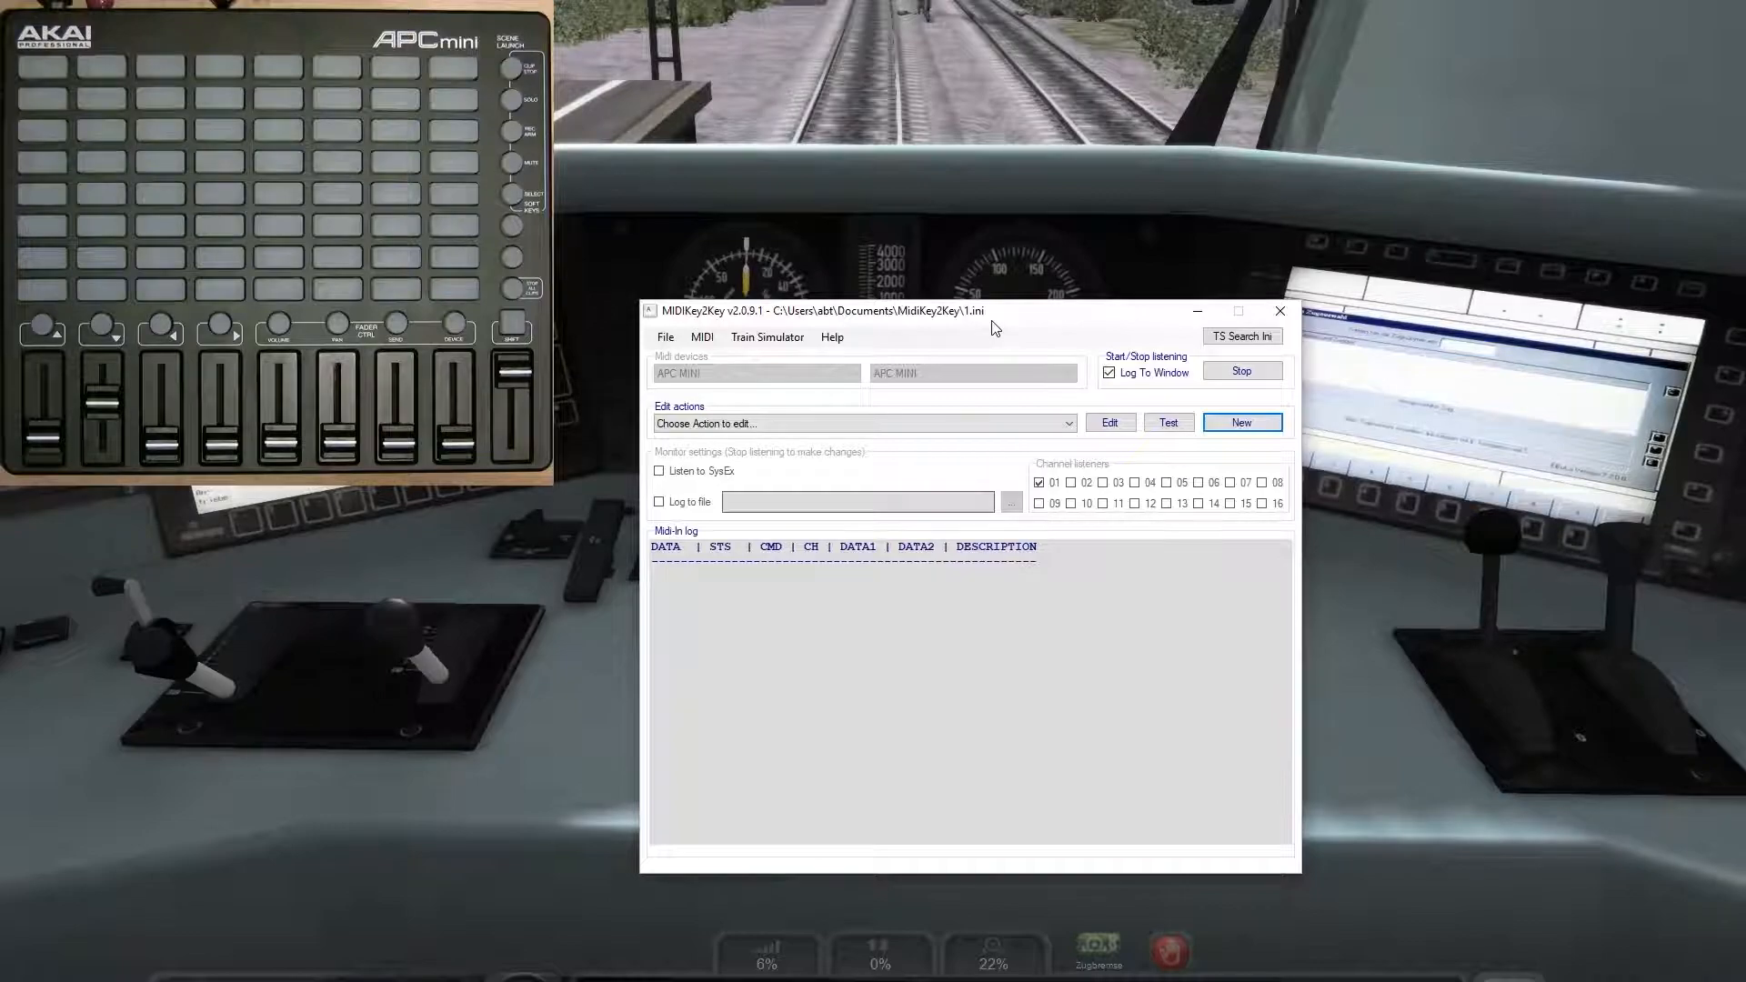
click(589, 702)
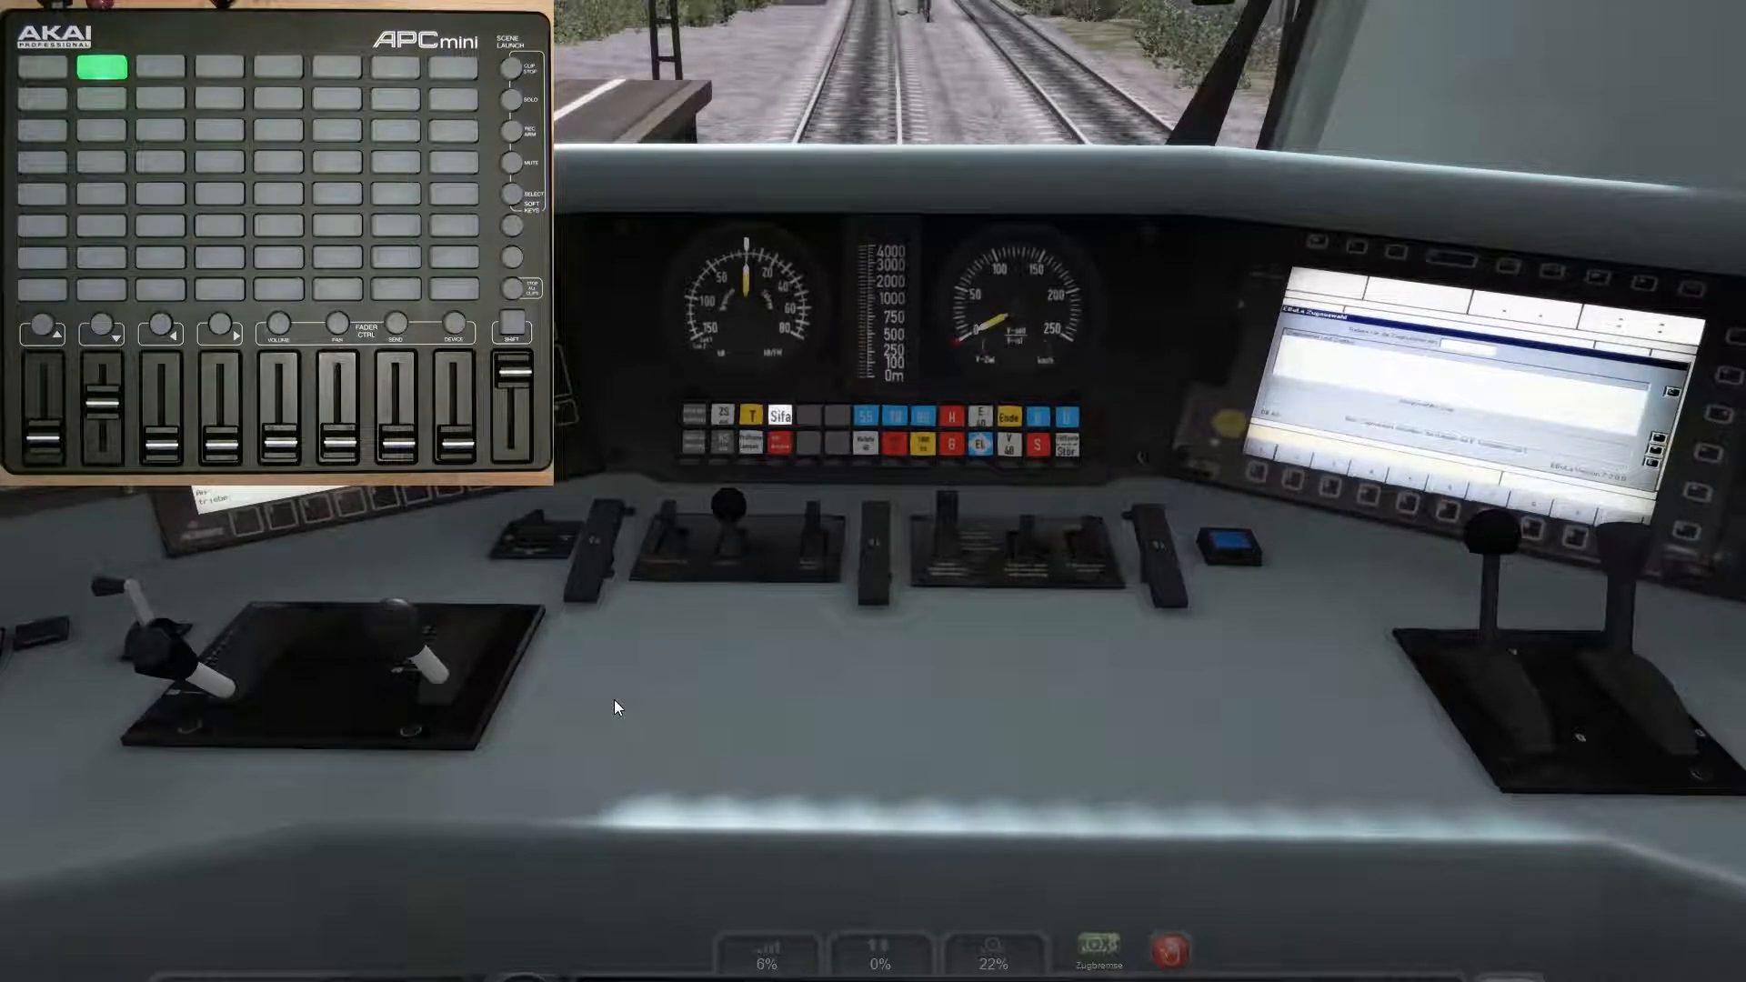
key(alt+Tab)
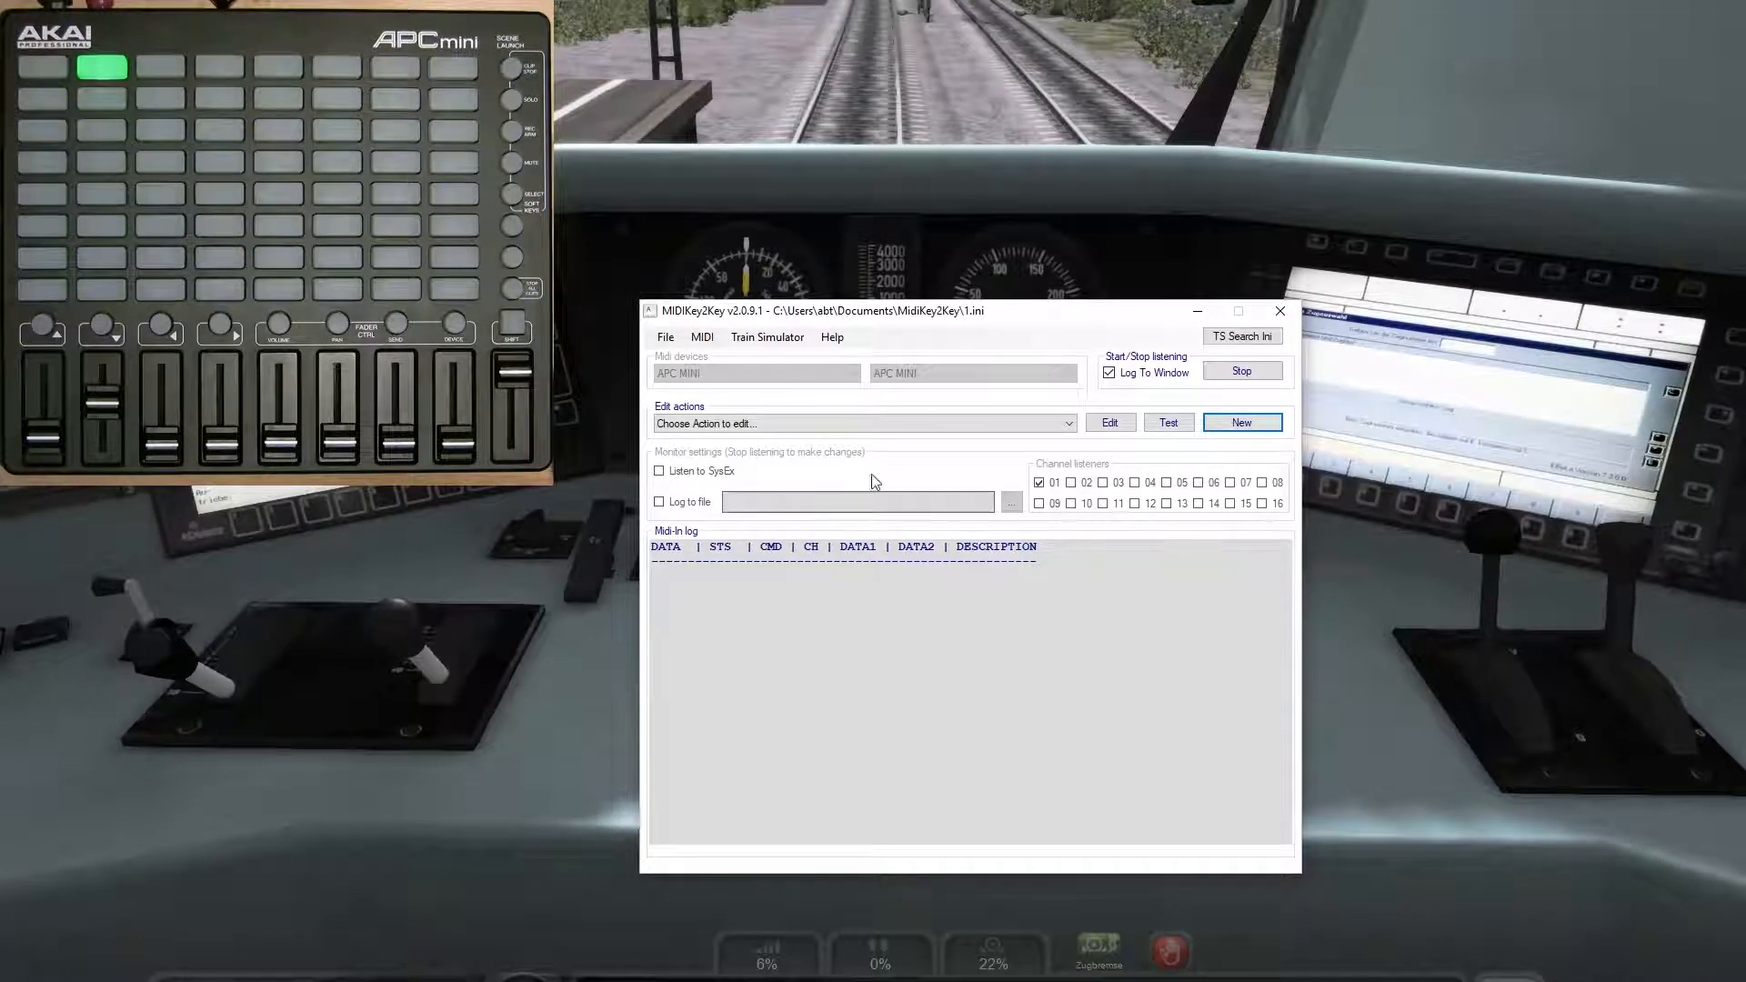
Step: Reopen the Train Simulator listeners setup
click(767, 337)
click(784, 352)
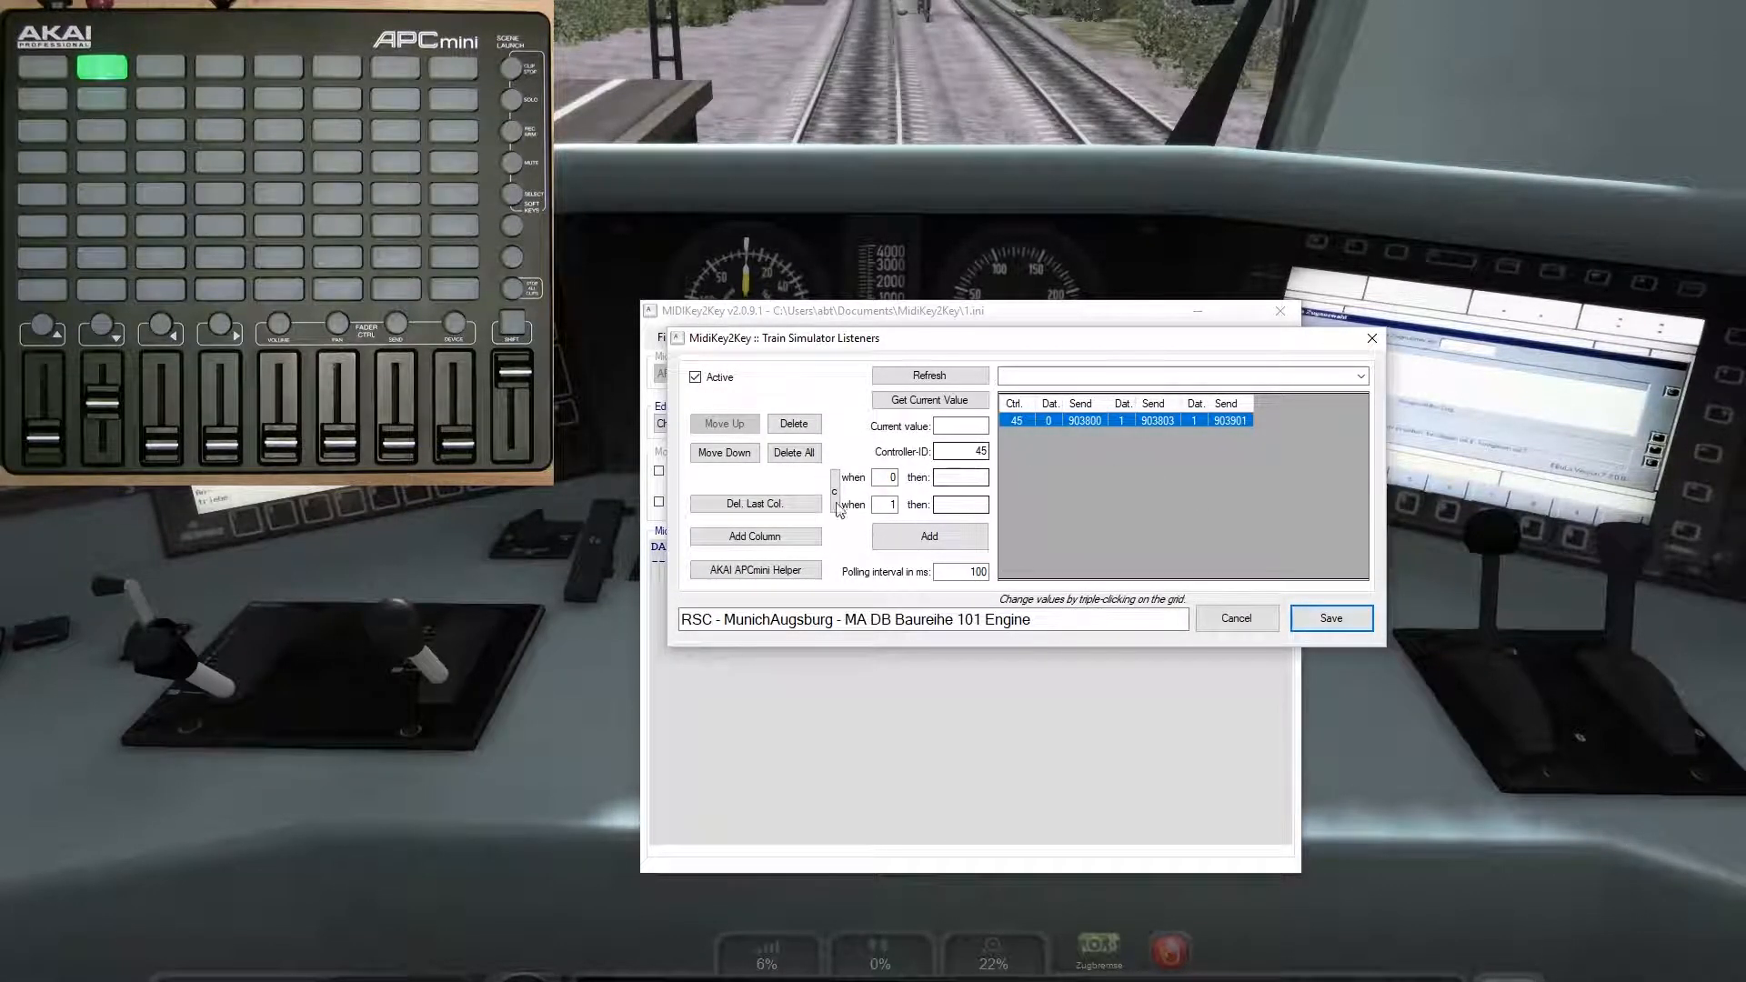
click(961, 478)
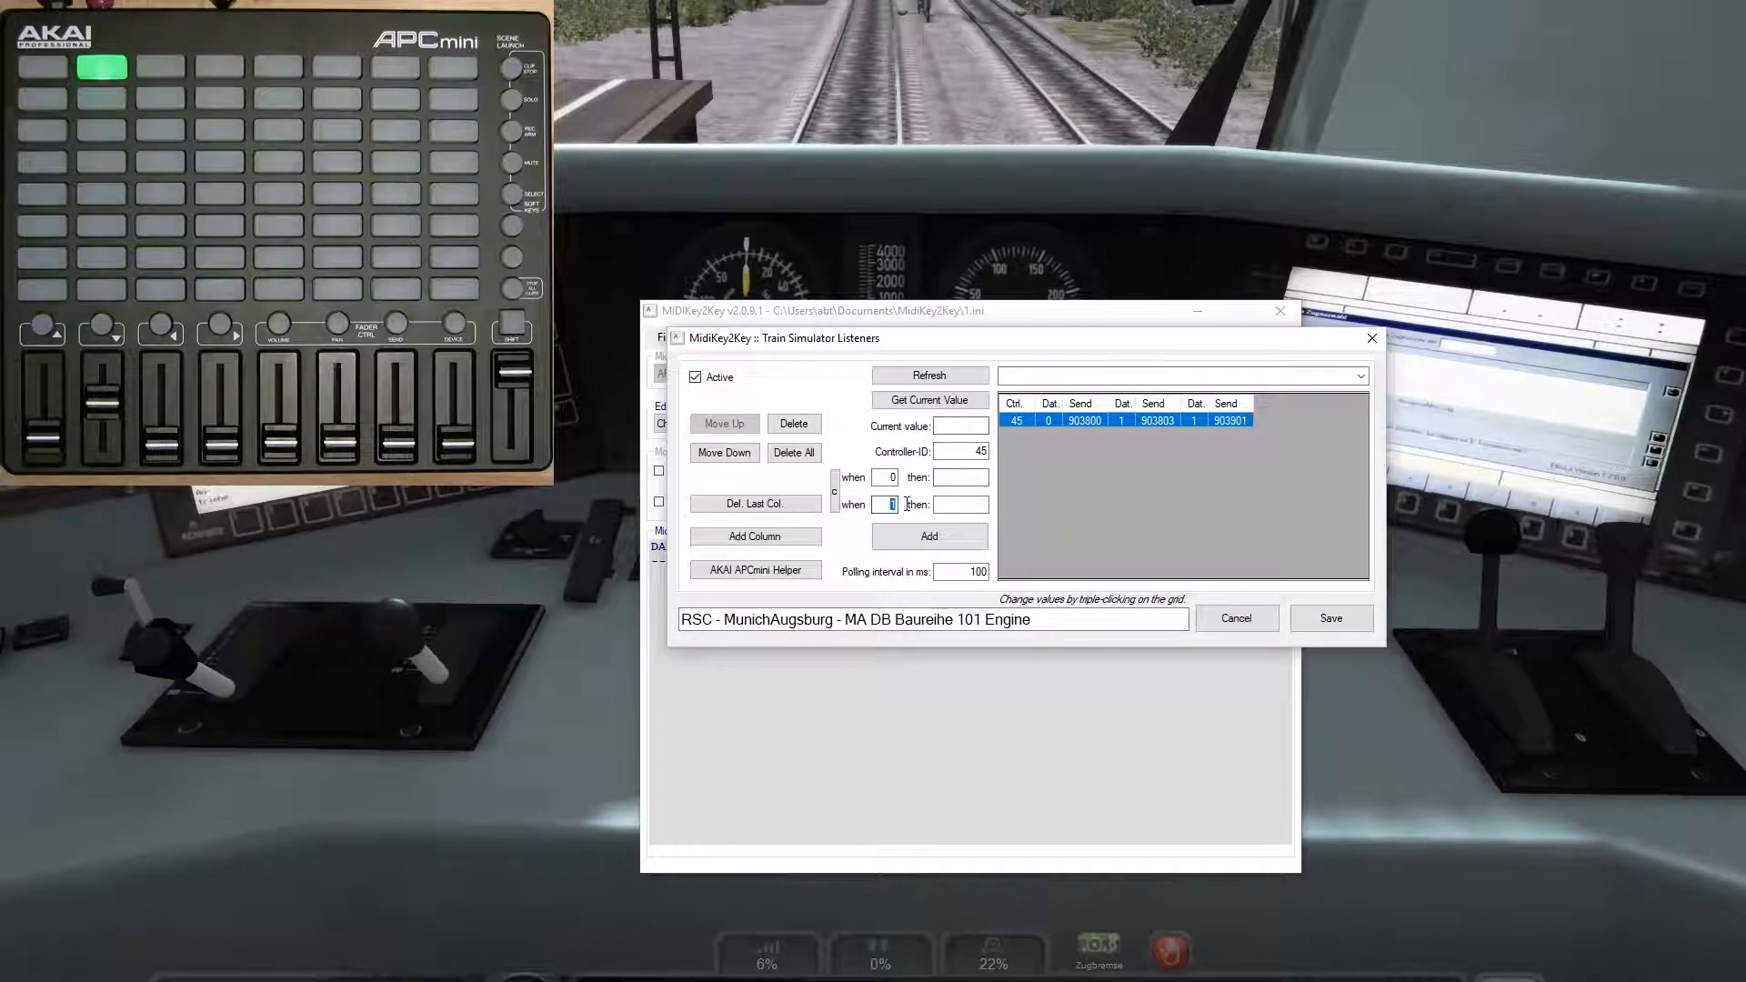
click(754, 570)
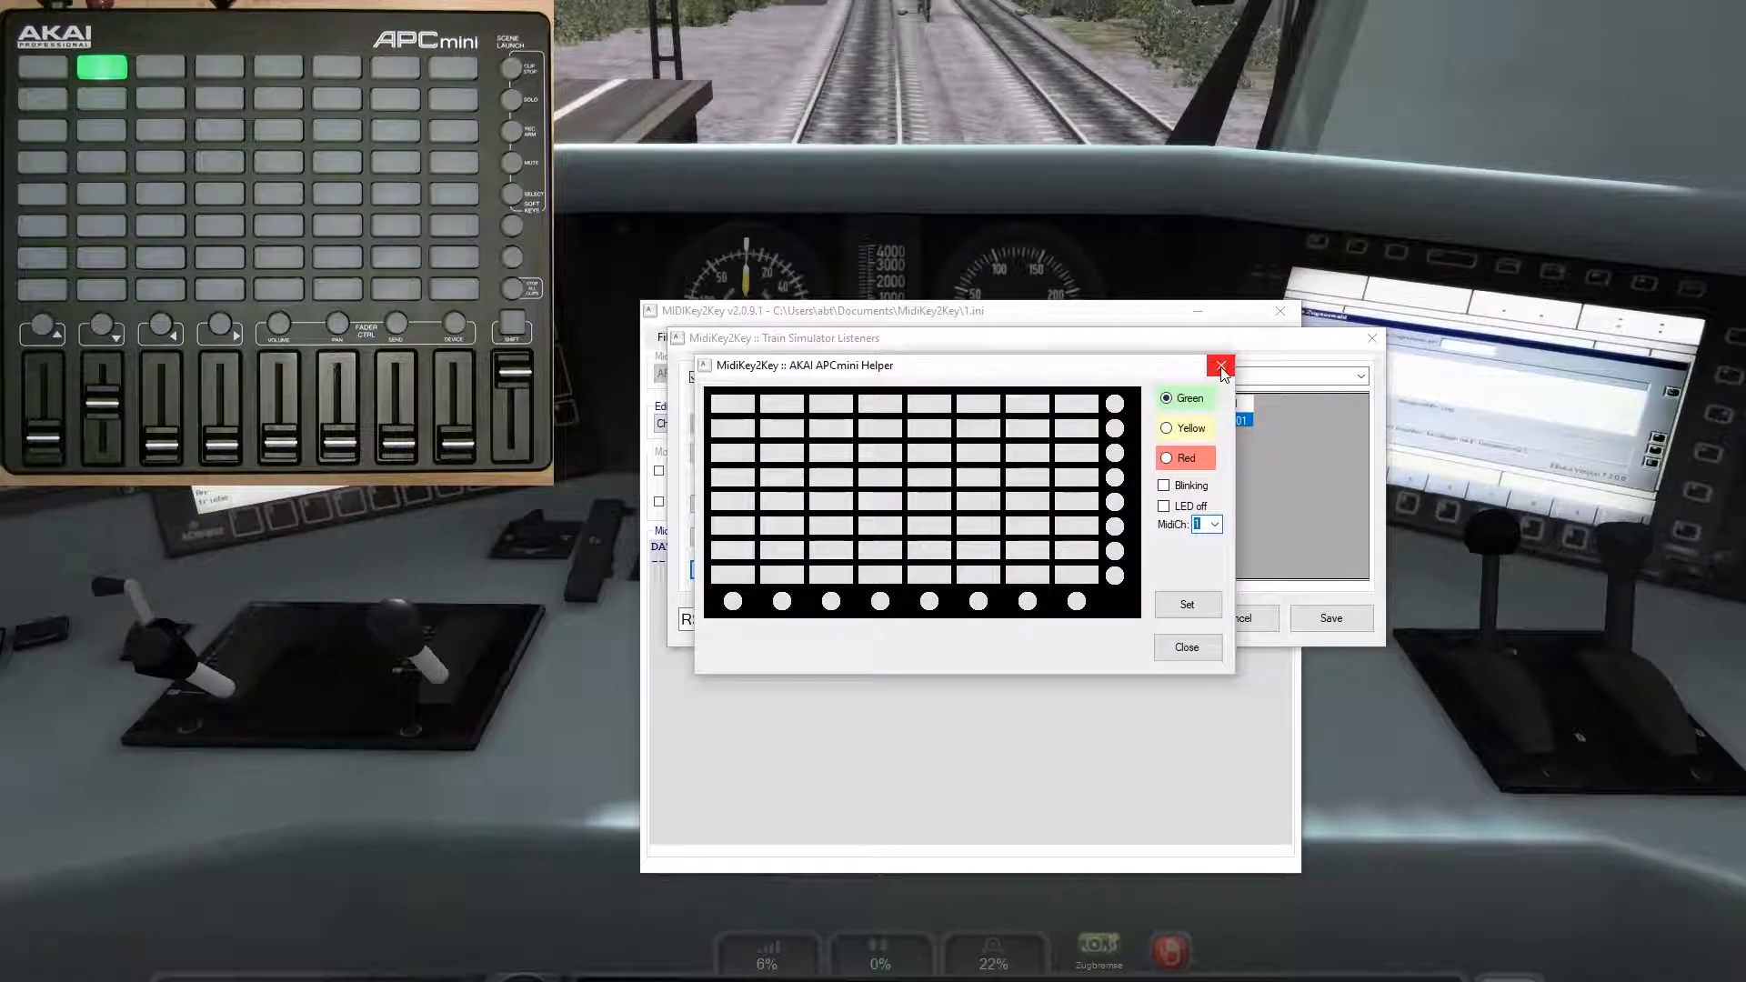
click(1221, 365)
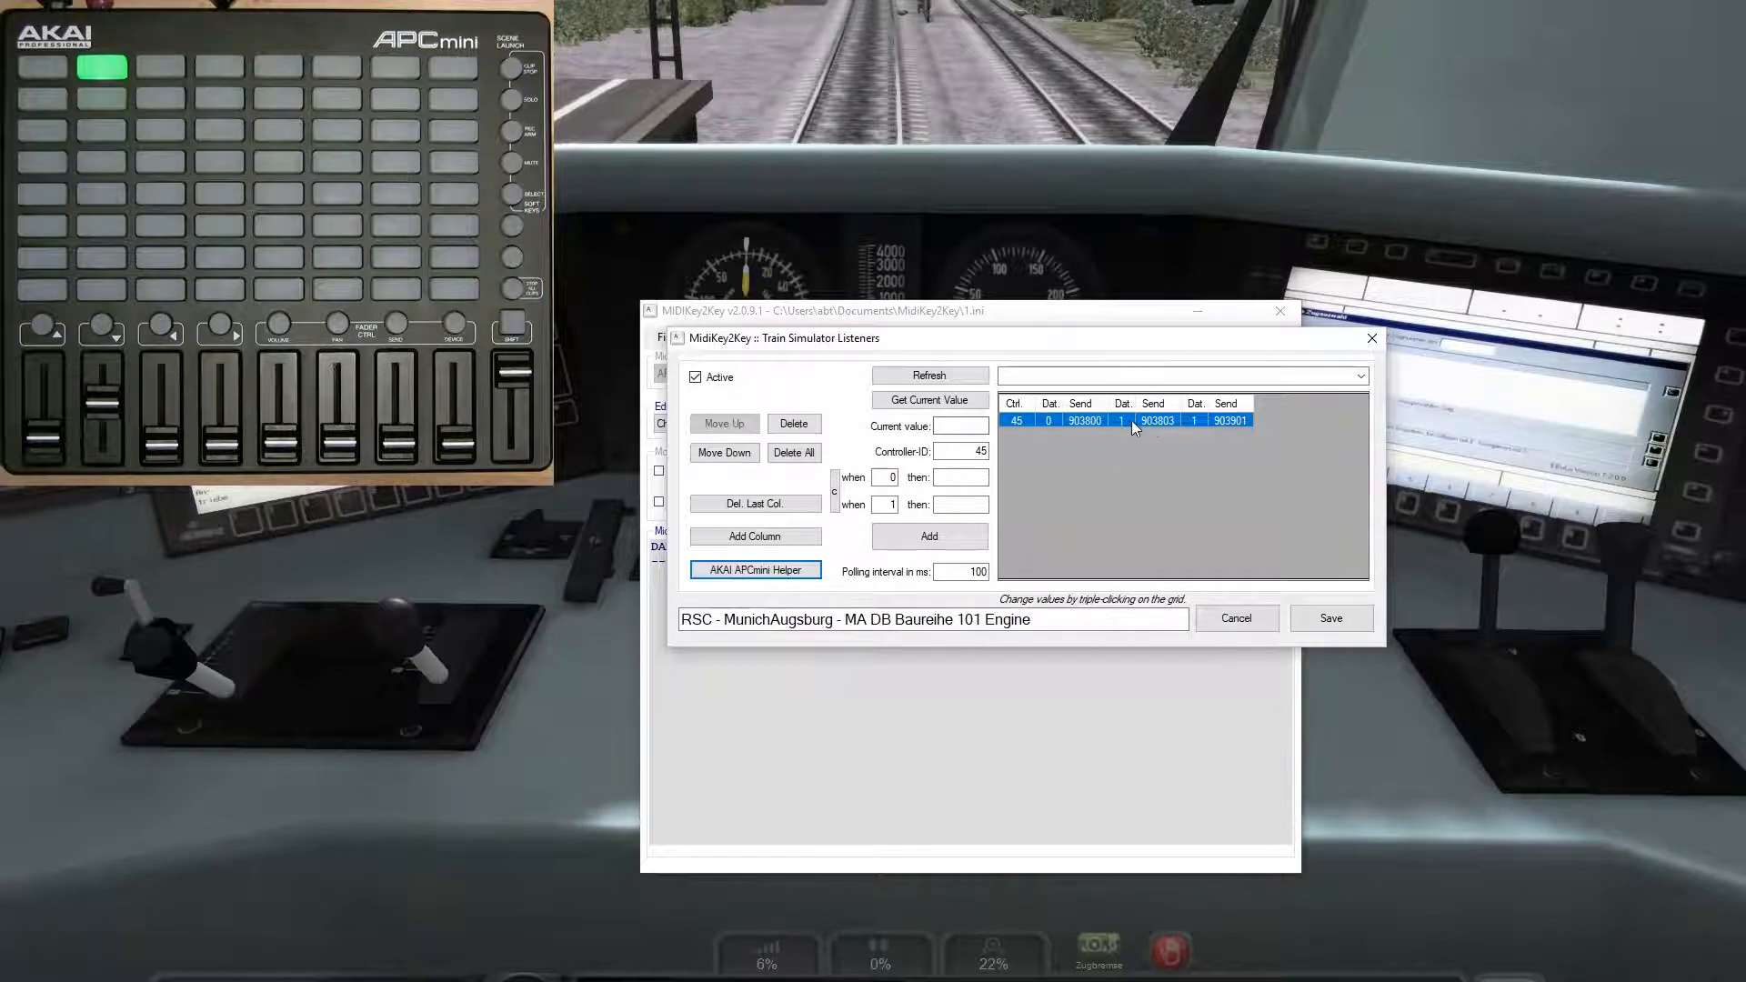
click(1051, 420)
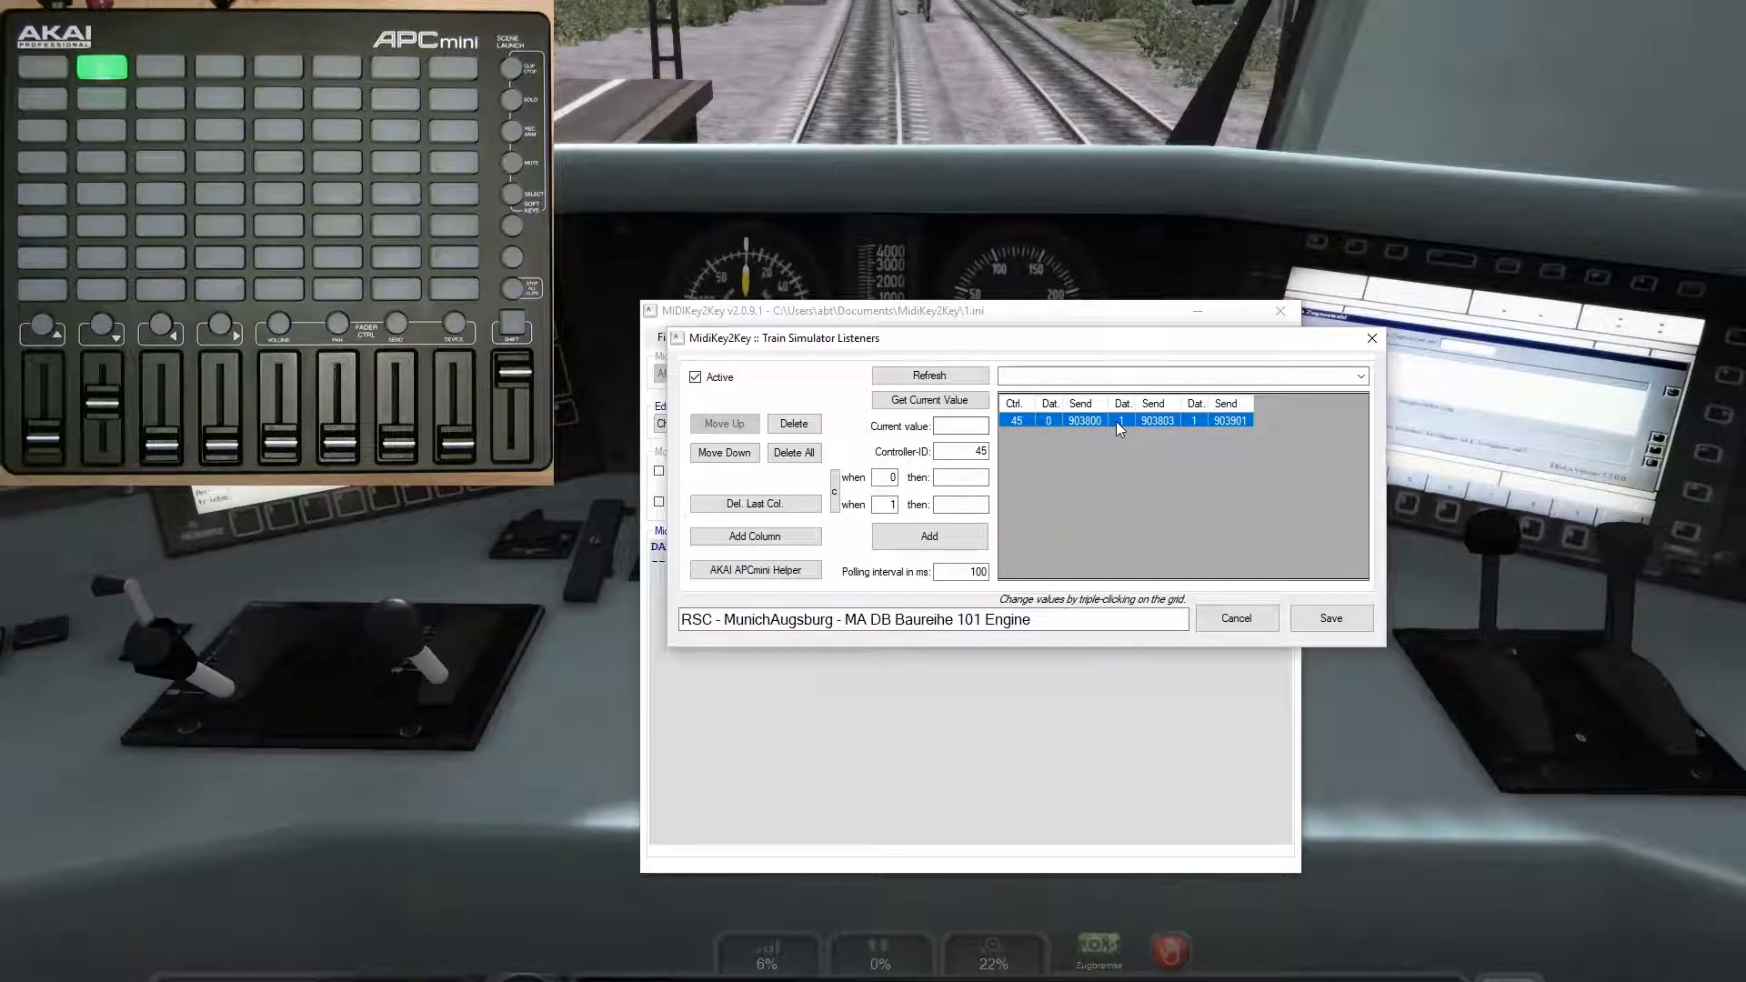
click(968, 479)
Step: Add a column to the controller 45 row with data value 0 and send command 903900, and save the listeners
click(773, 538)
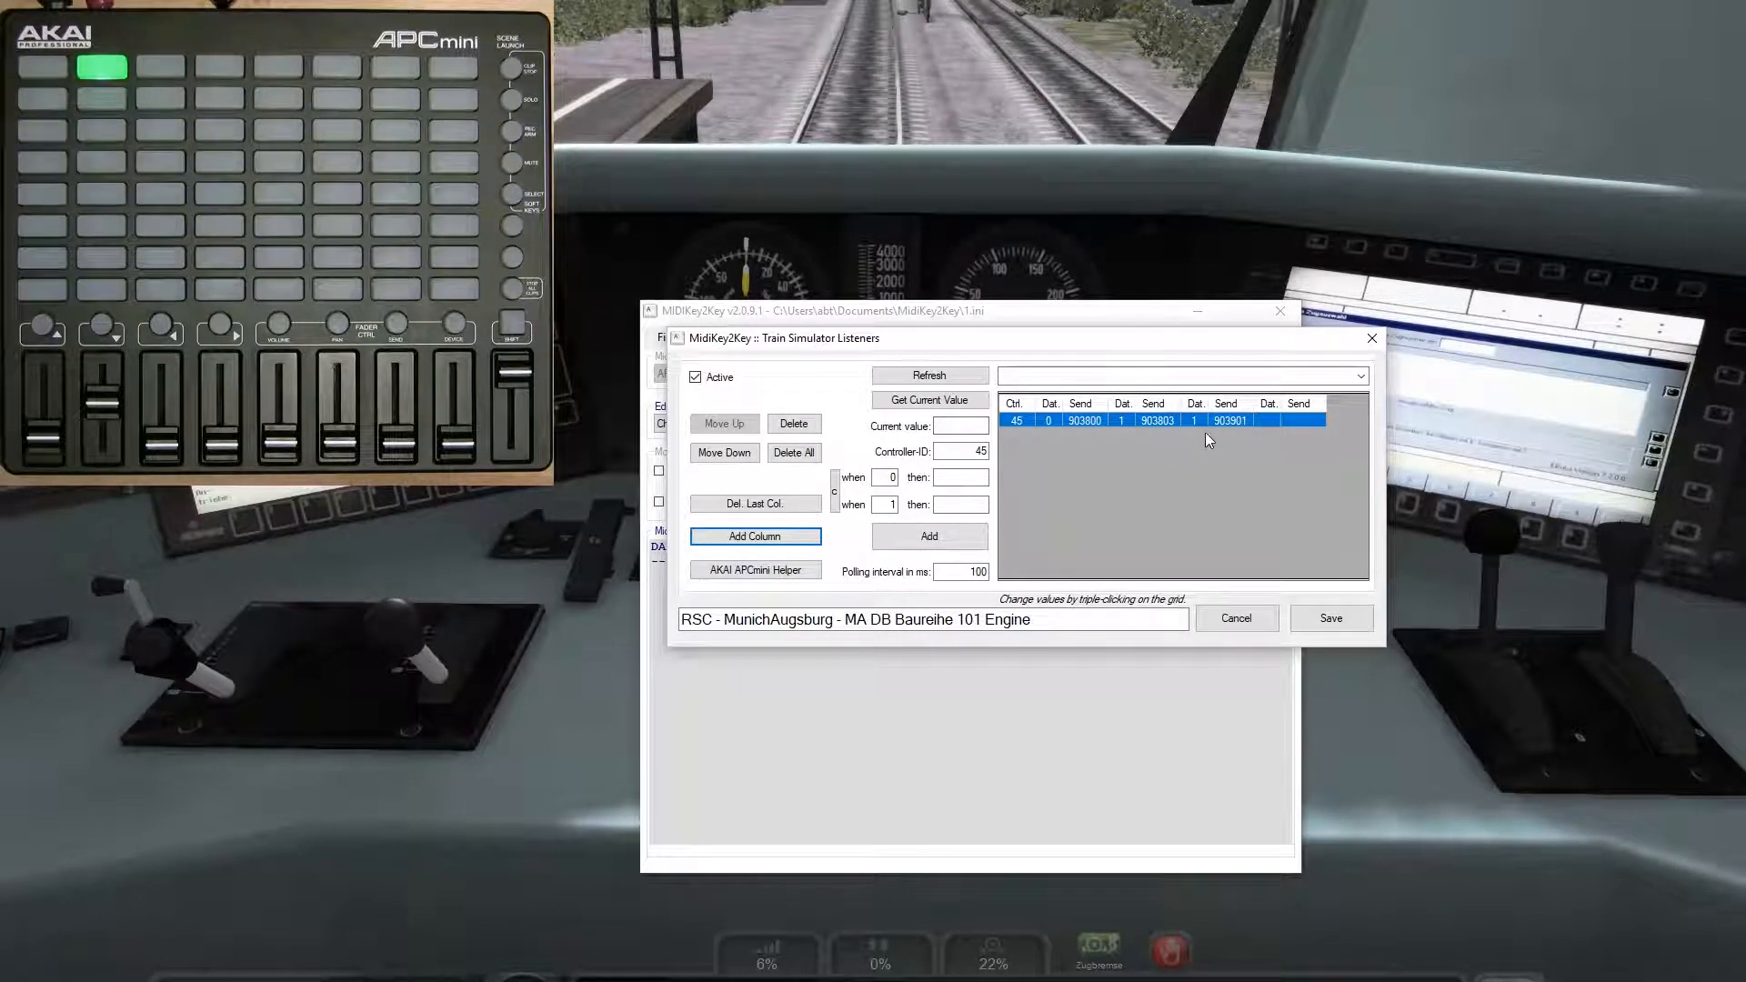
triple_click(1268, 419)
text(0)
key(Return)
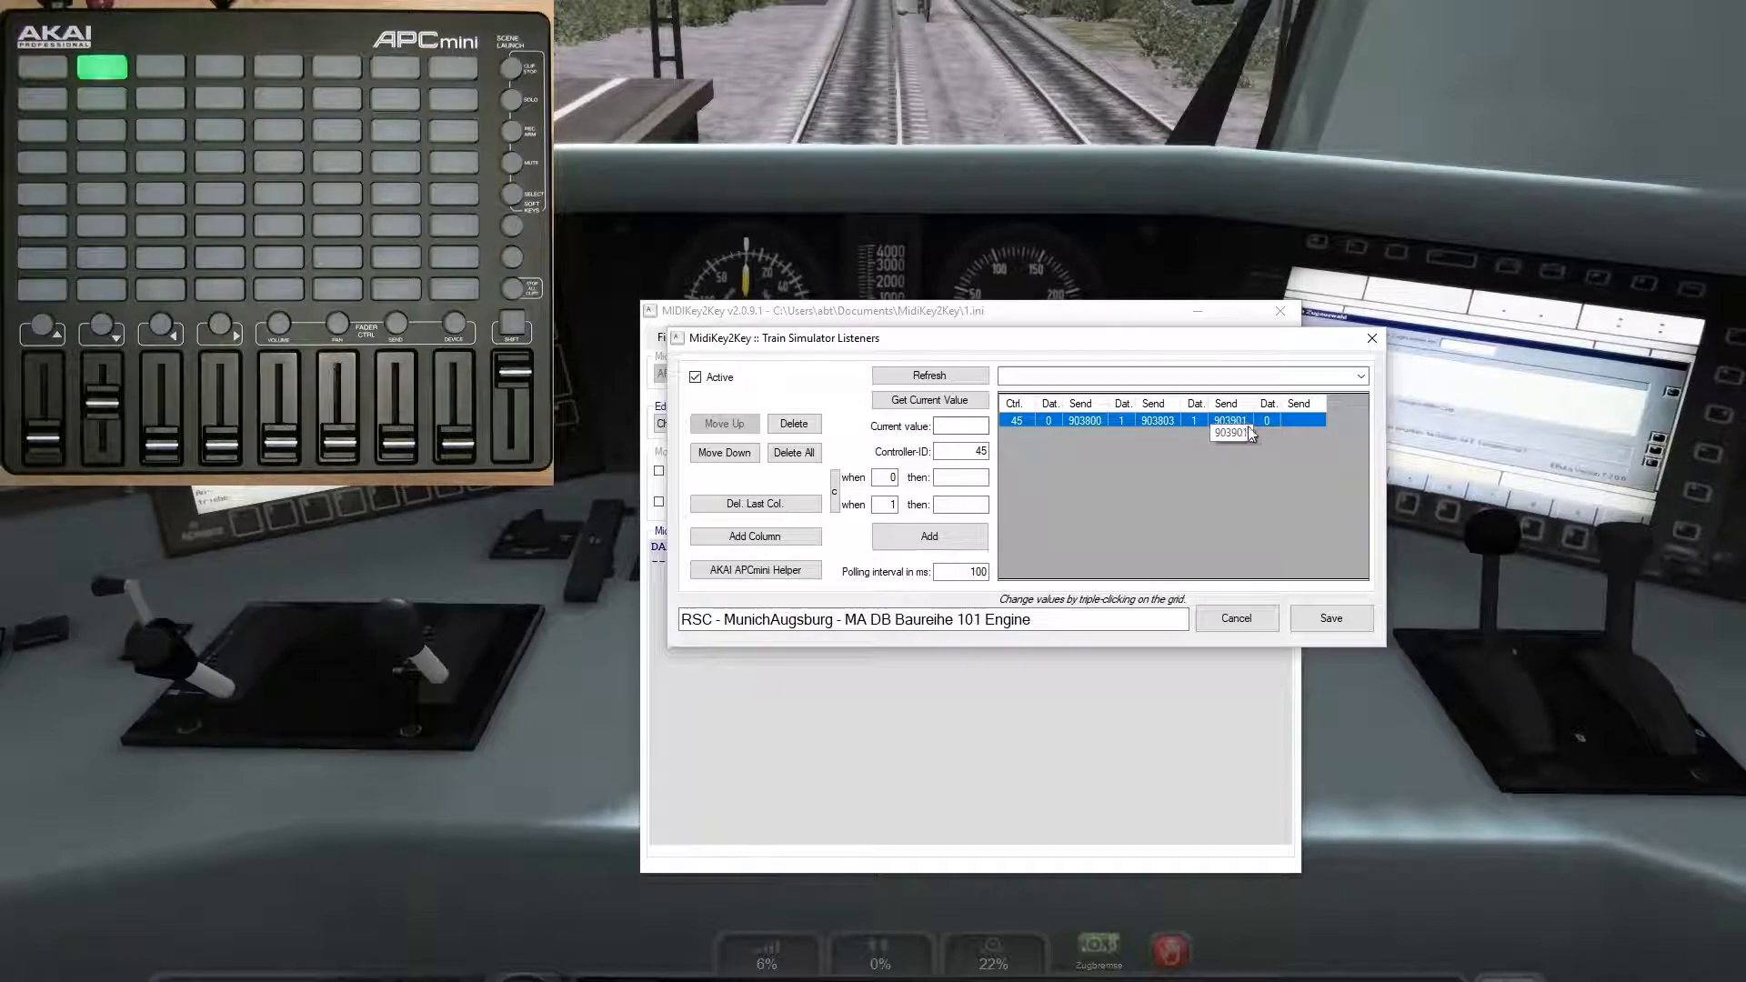
triple_click(1296, 420)
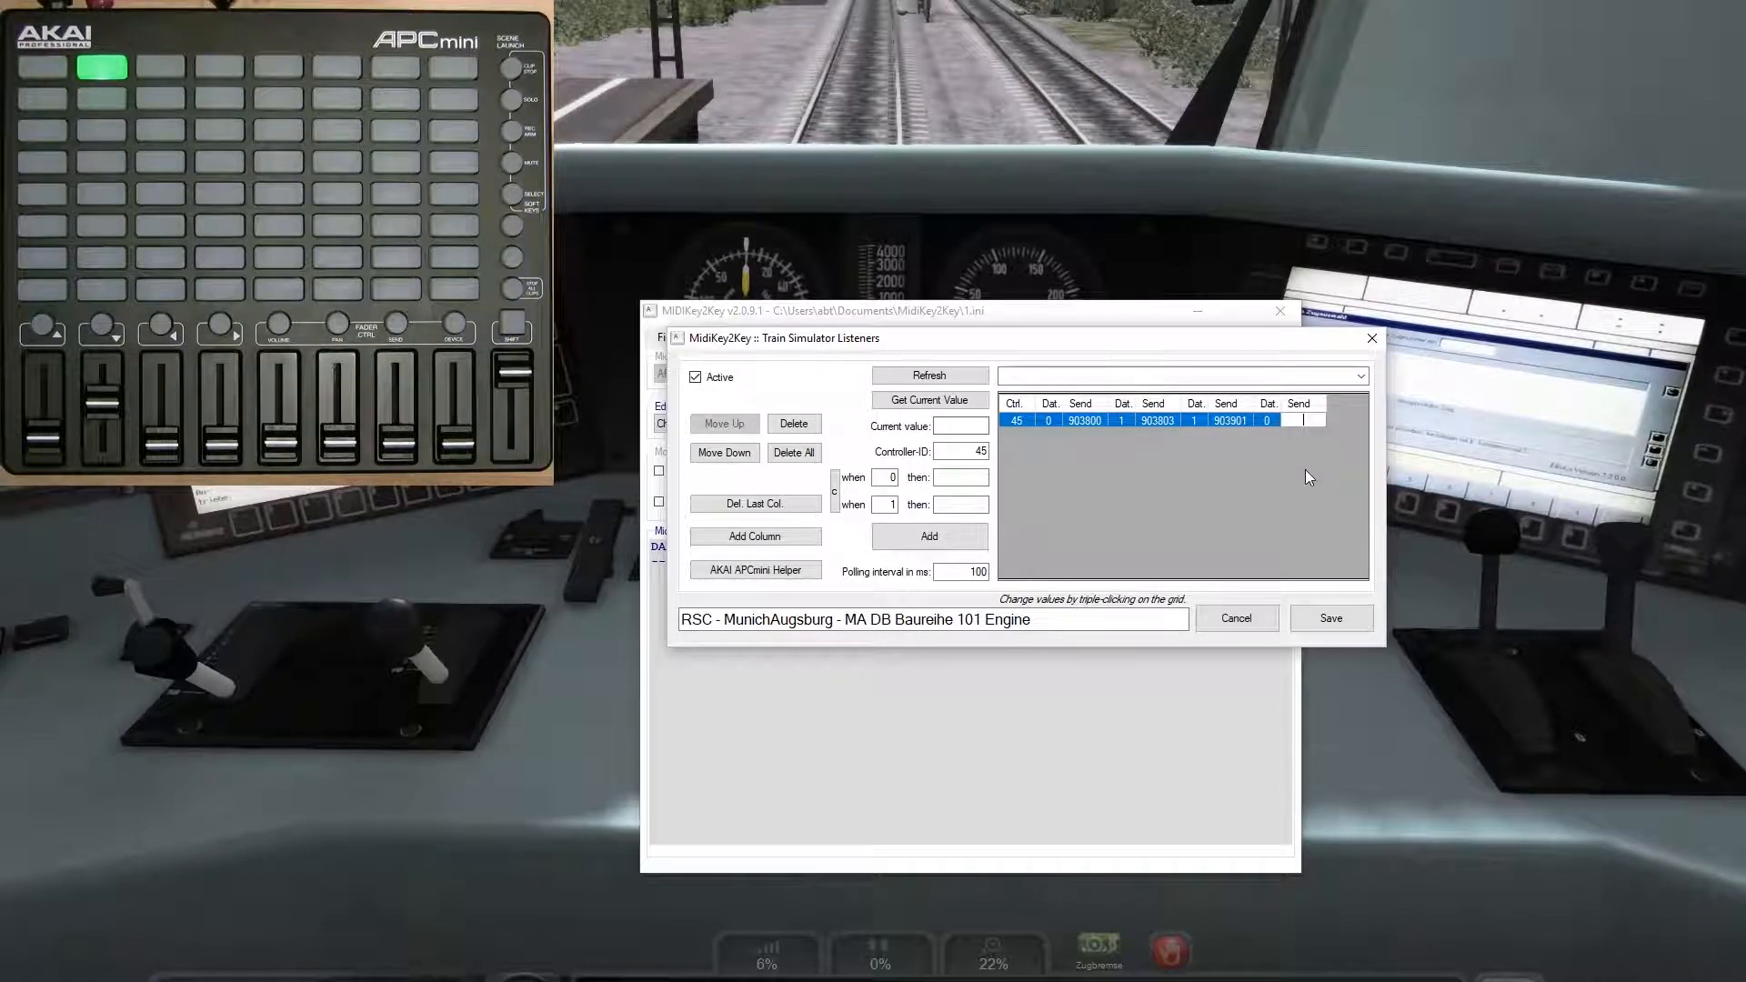
text(903900)
key(Return)
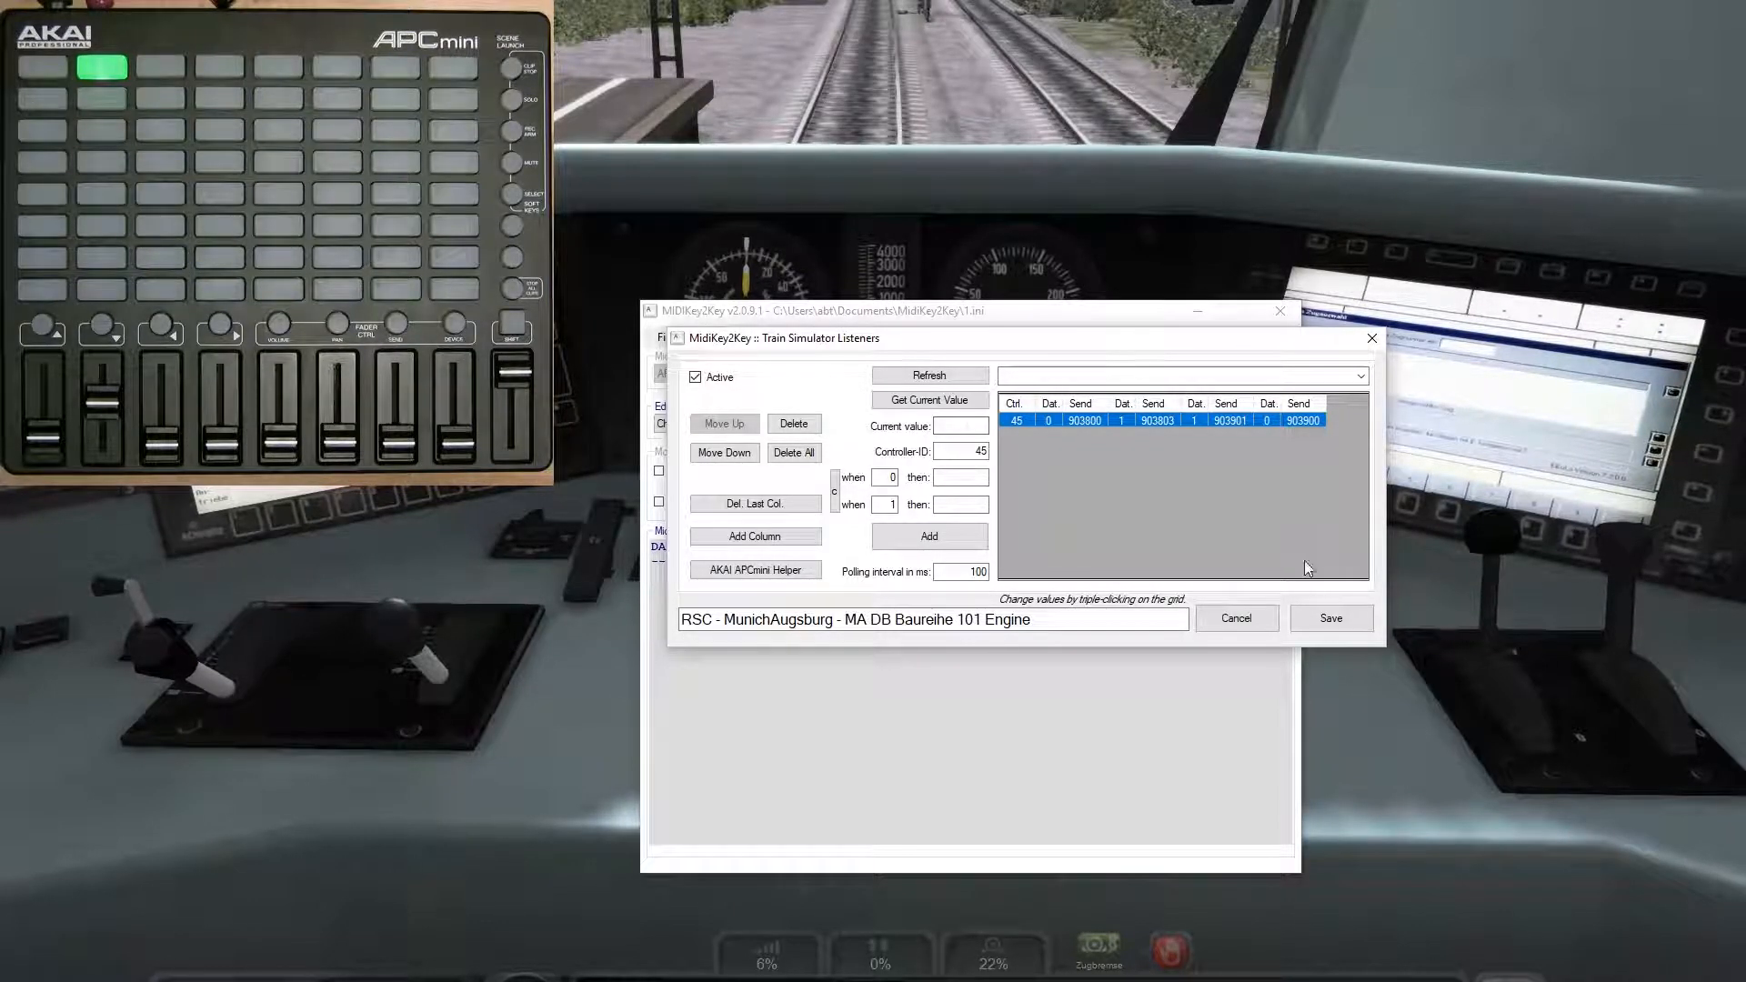
click(1333, 618)
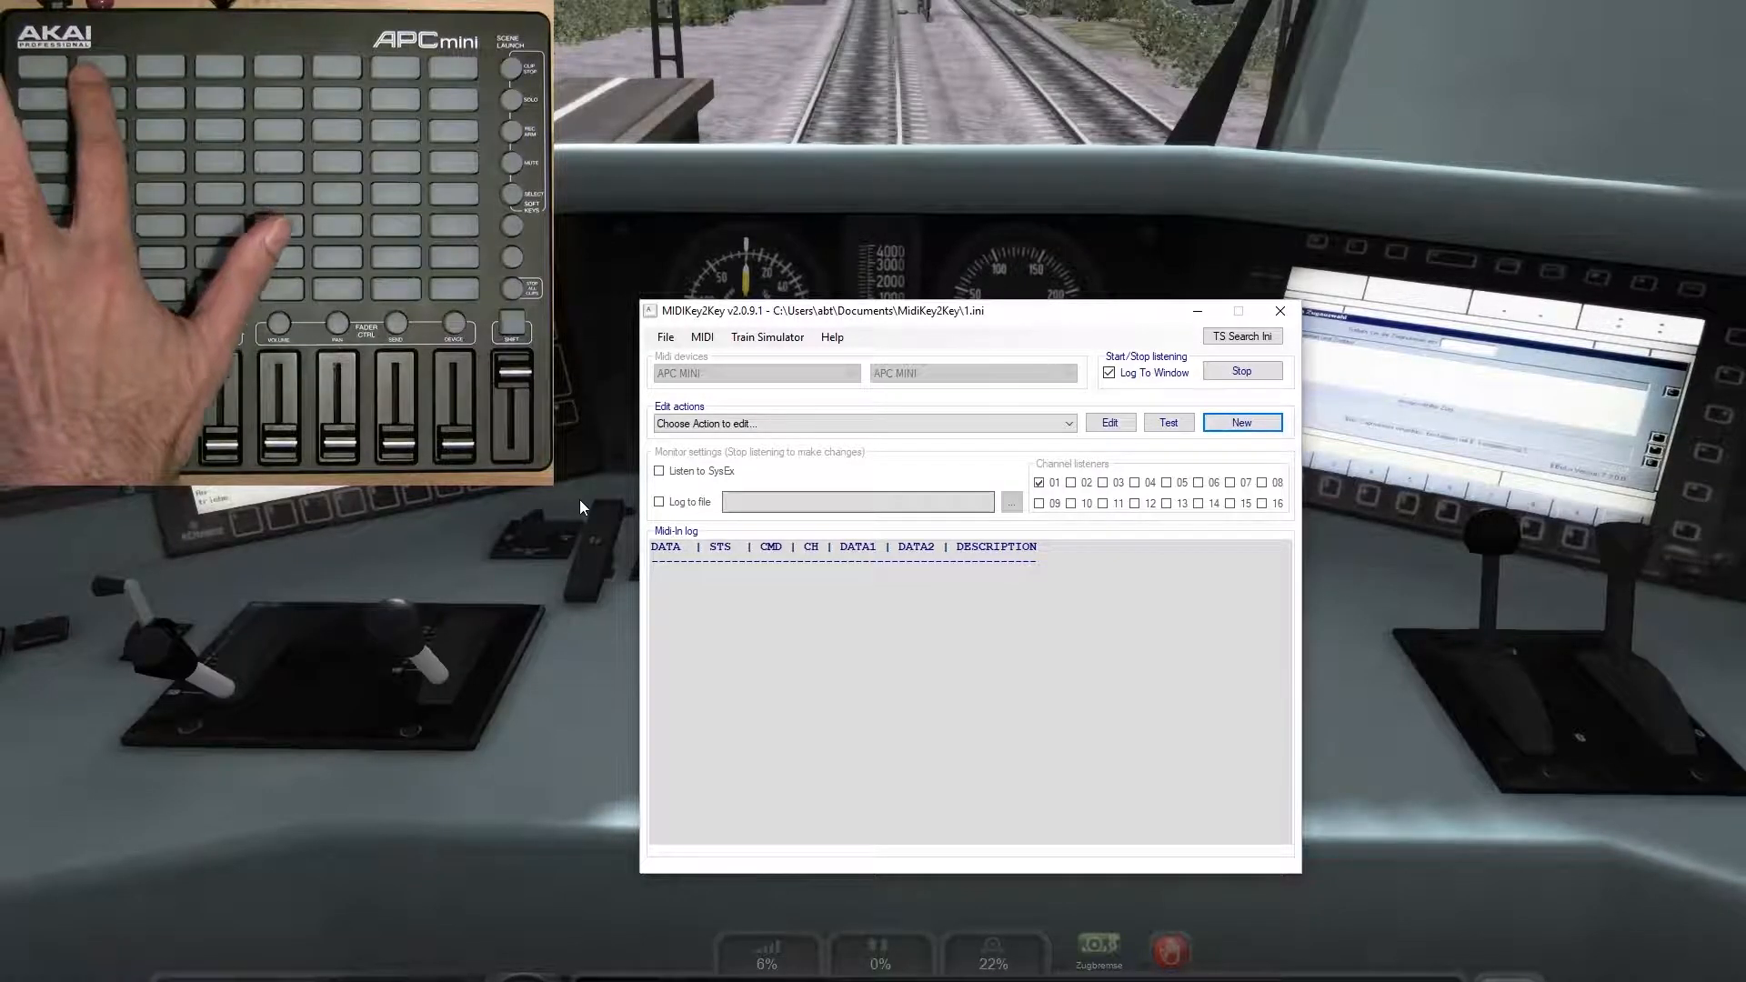
Step: Reopen the Train Simulator listeners setup and examine the polling interval
click(744, 348)
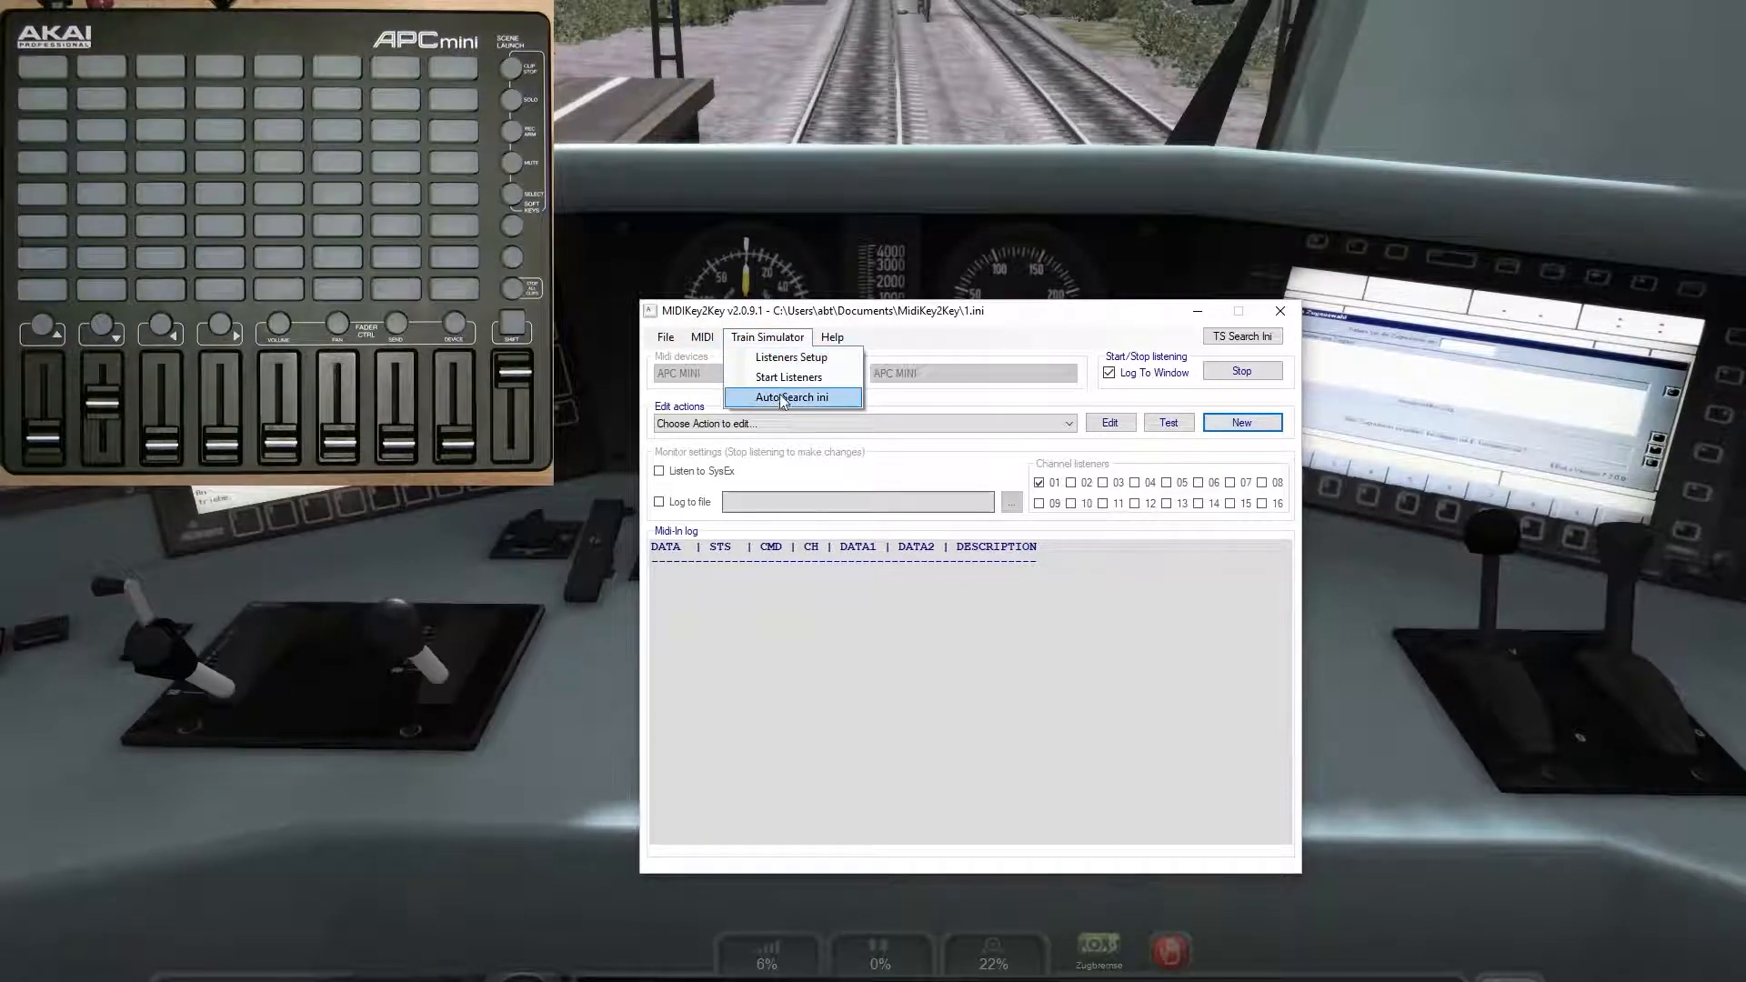
click(784, 360)
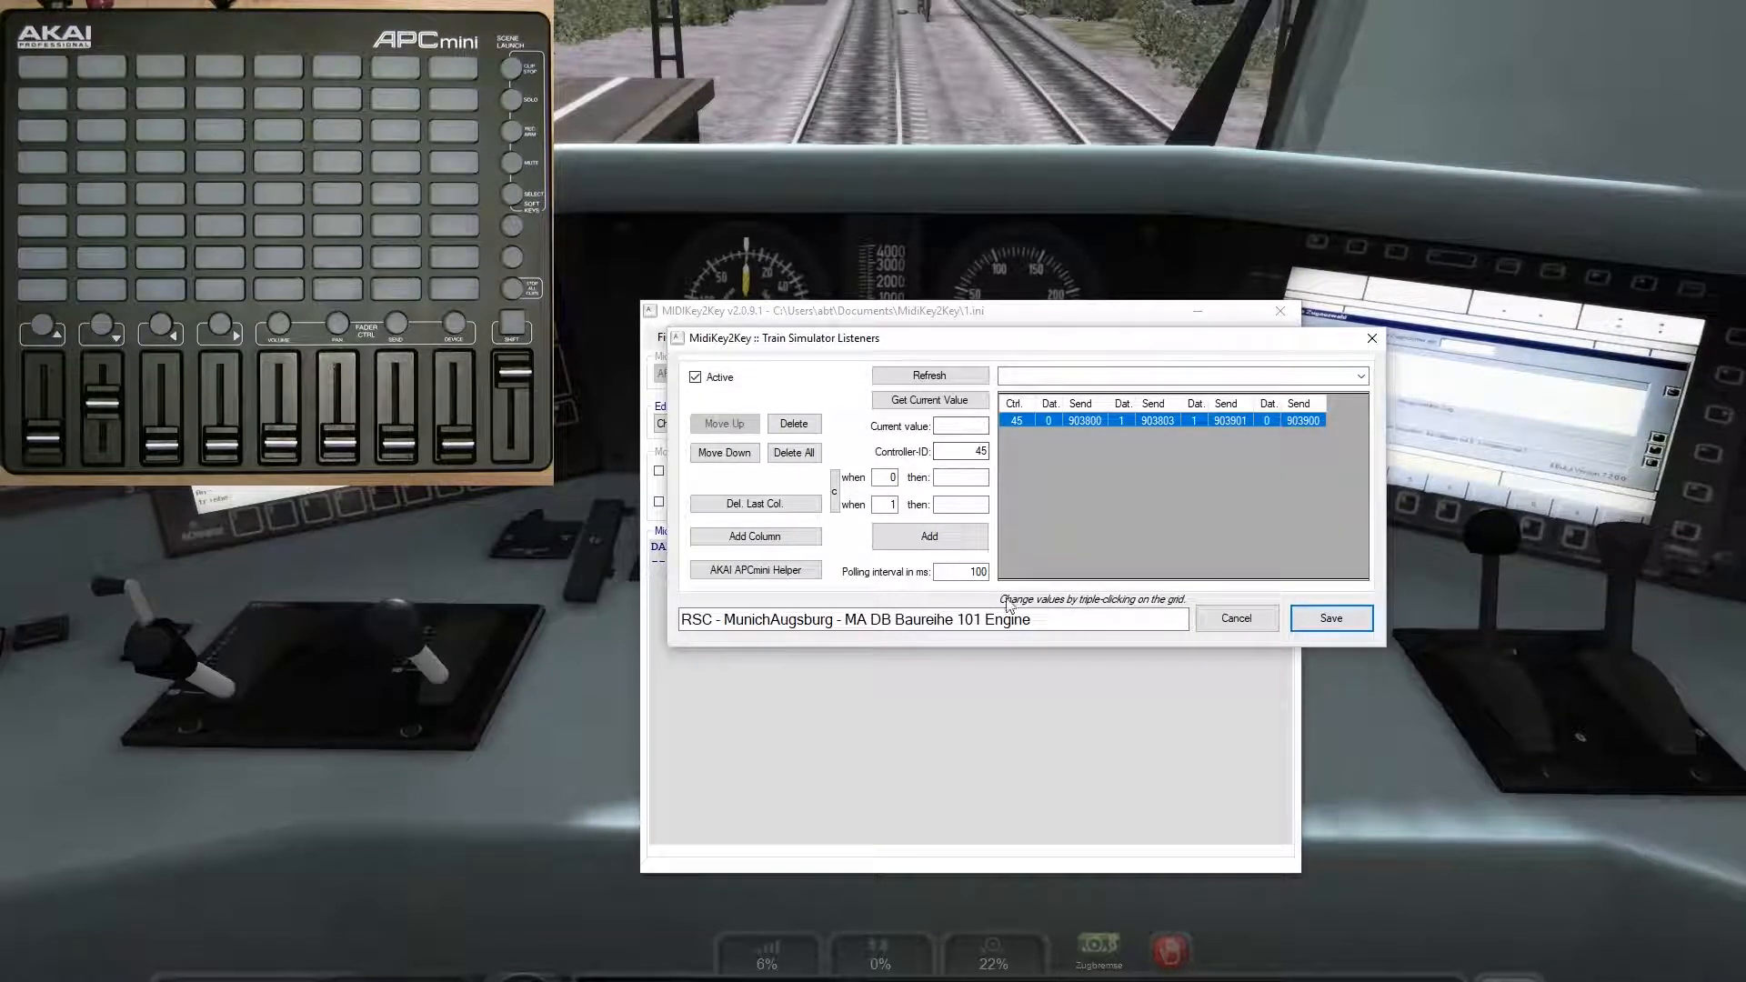
drag(946, 572, 1008, 575)
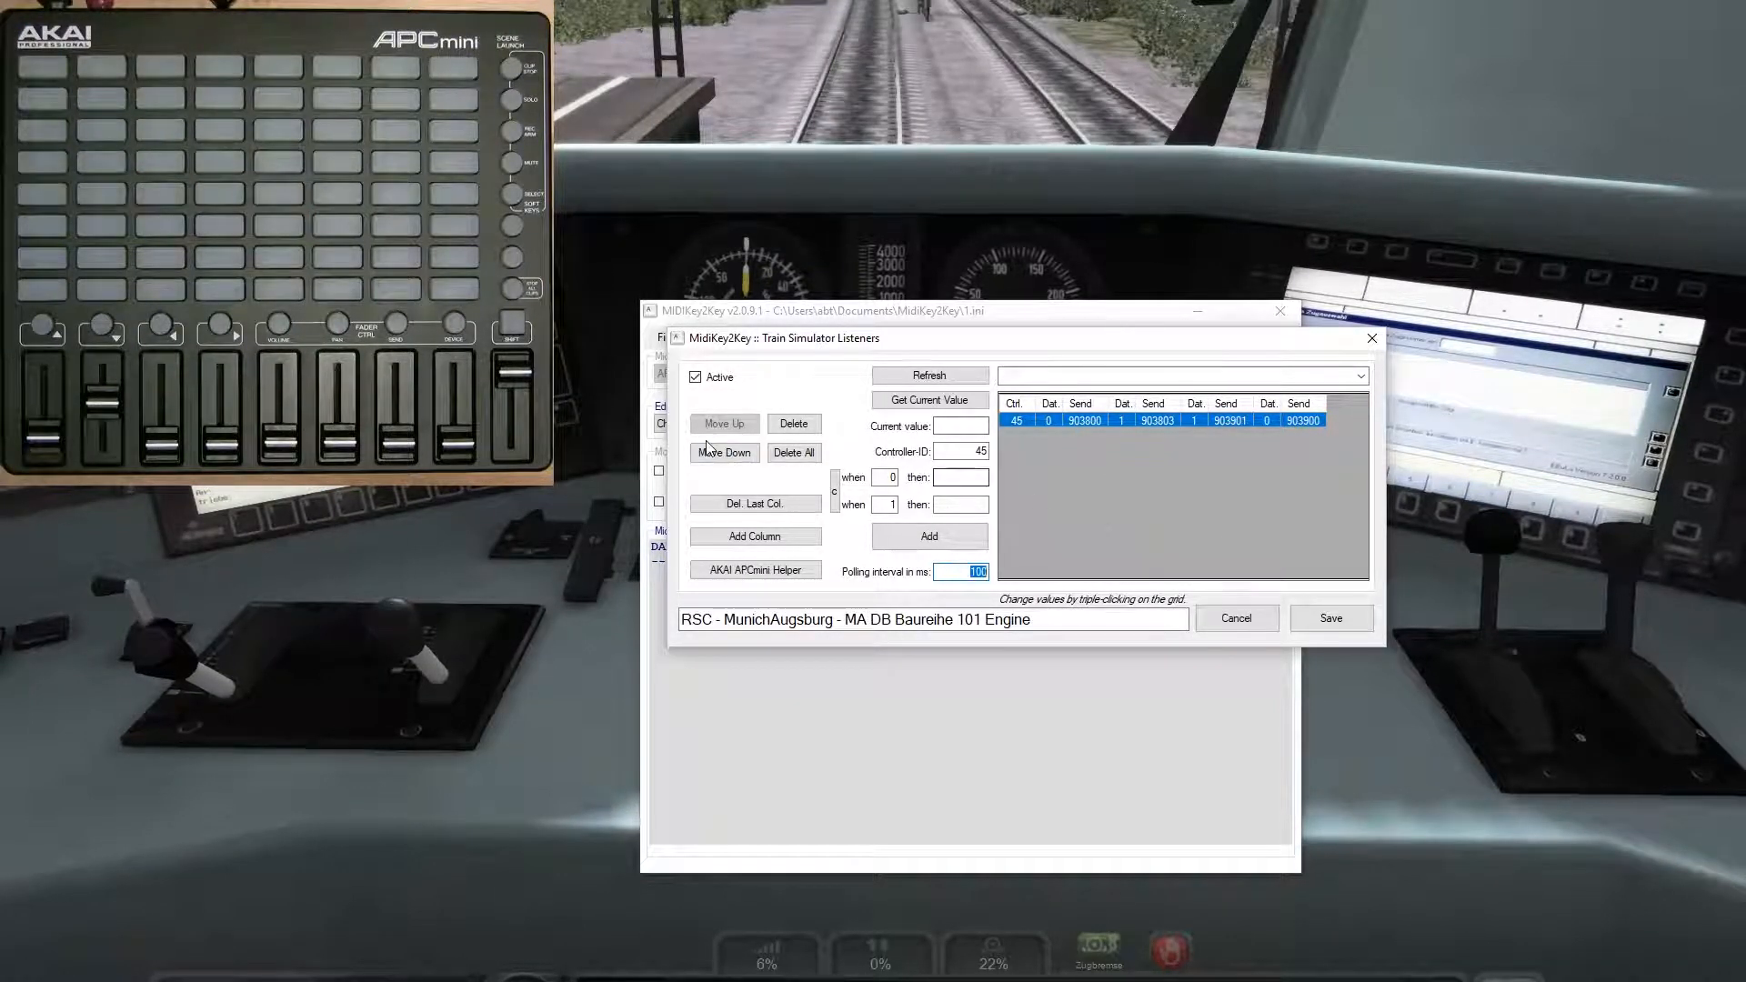
Step: Try deleting the last event-listener column and discard the change without saving
click(777, 511)
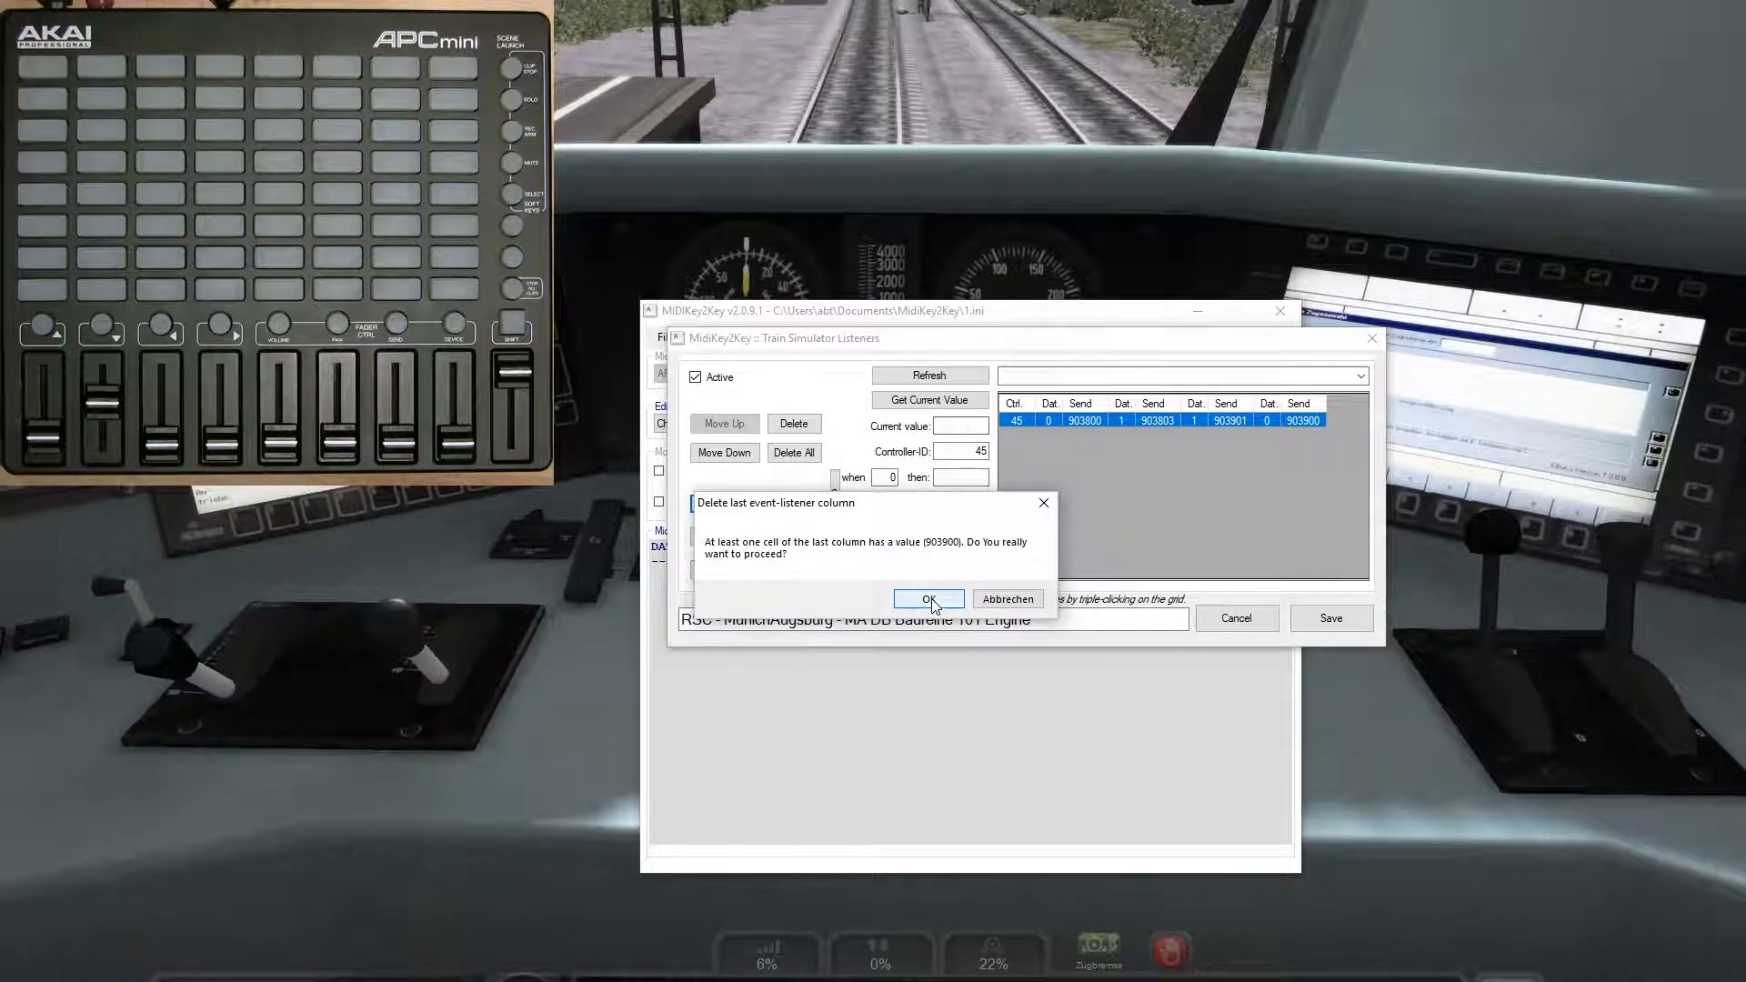
click(928, 600)
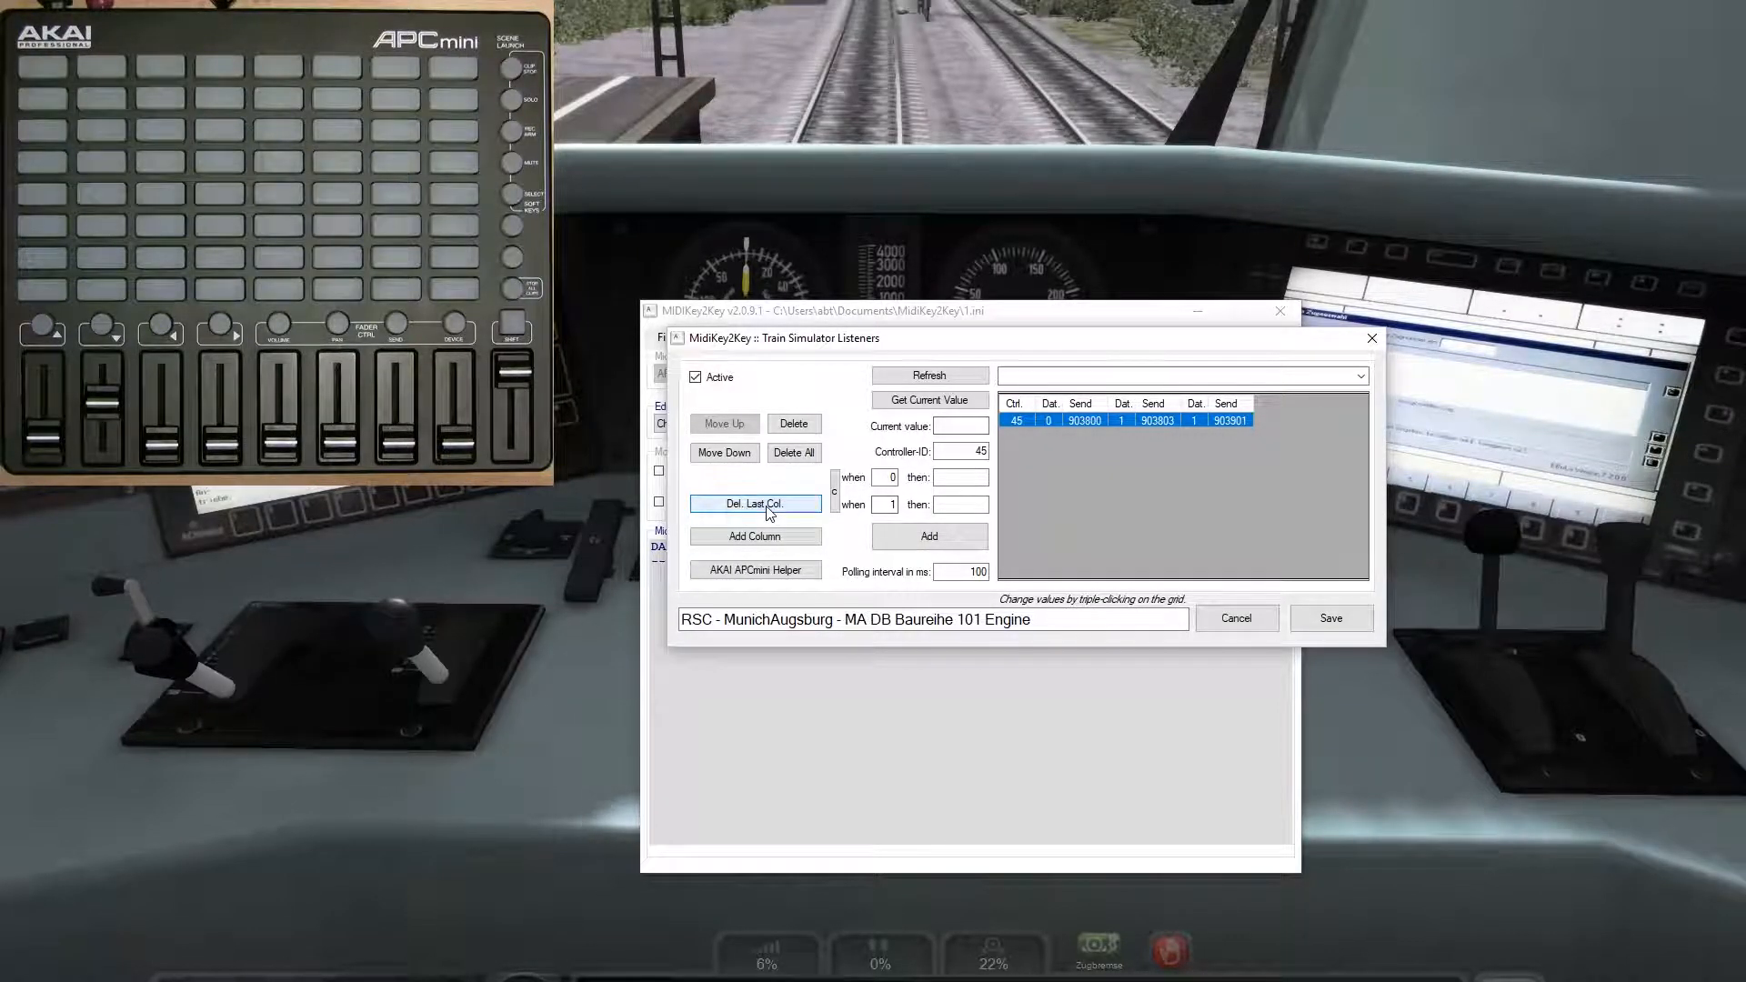
click(1236, 618)
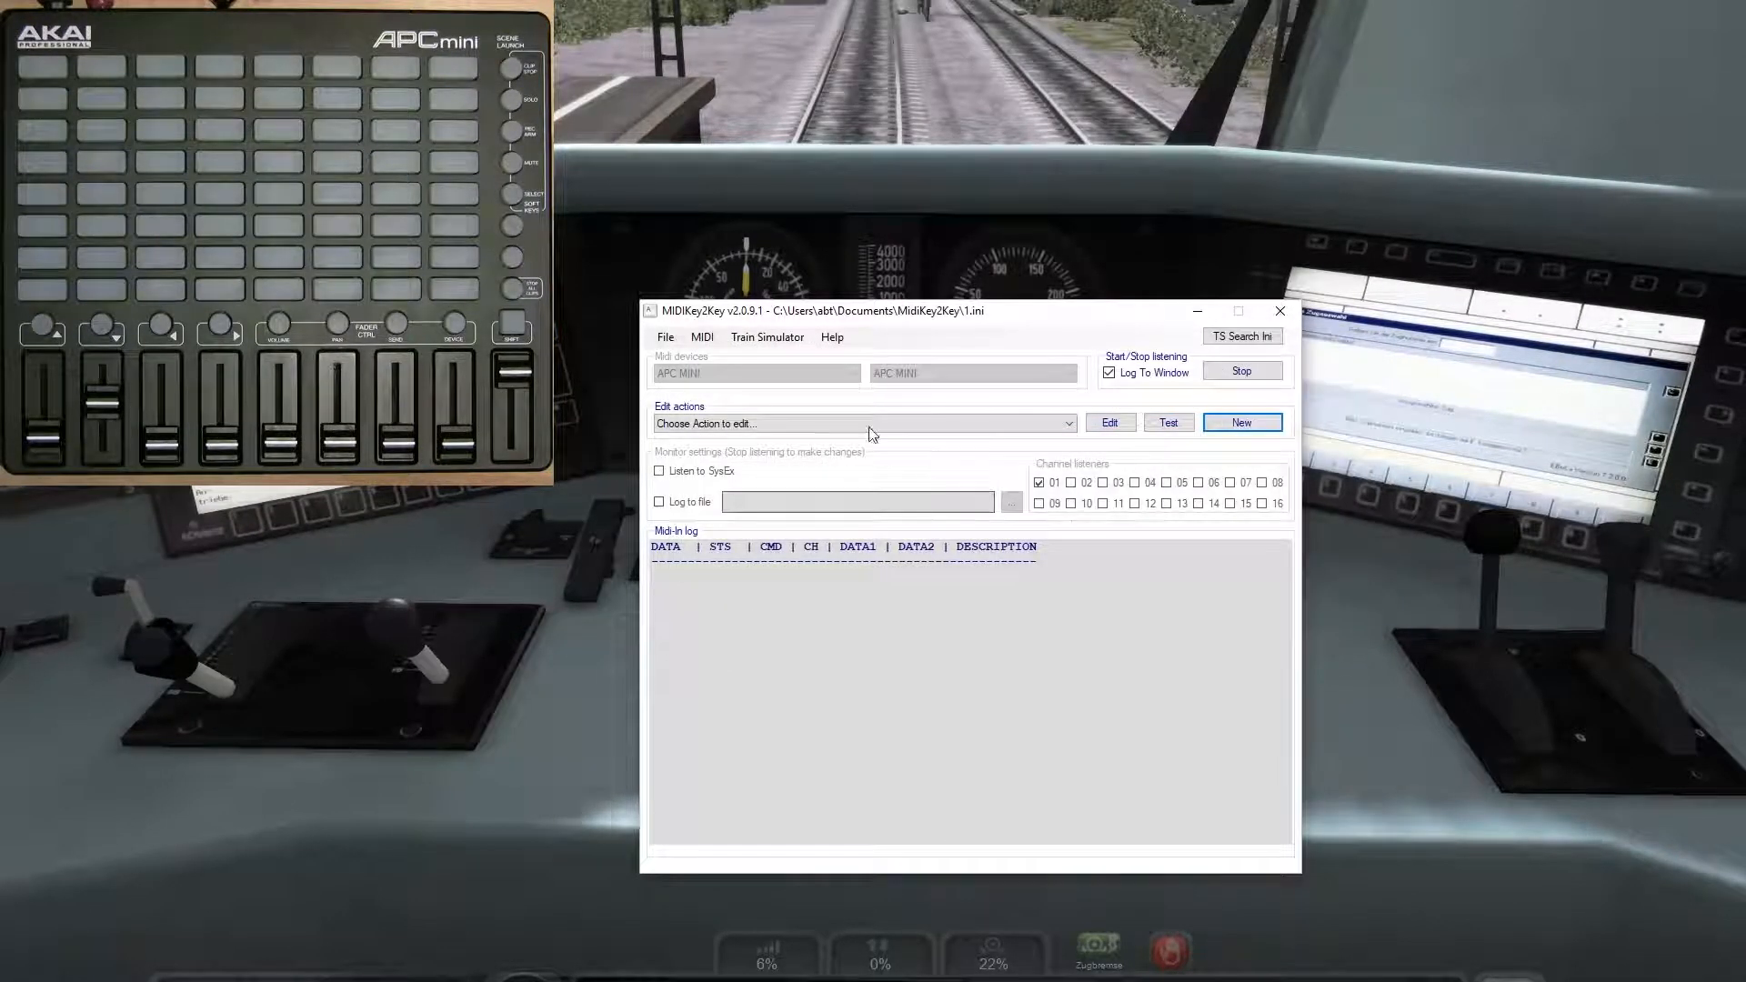
Step: Reopen the Train Simulator listeners setup and add three empty columns to the controller 45 grid
click(768, 338)
click(779, 365)
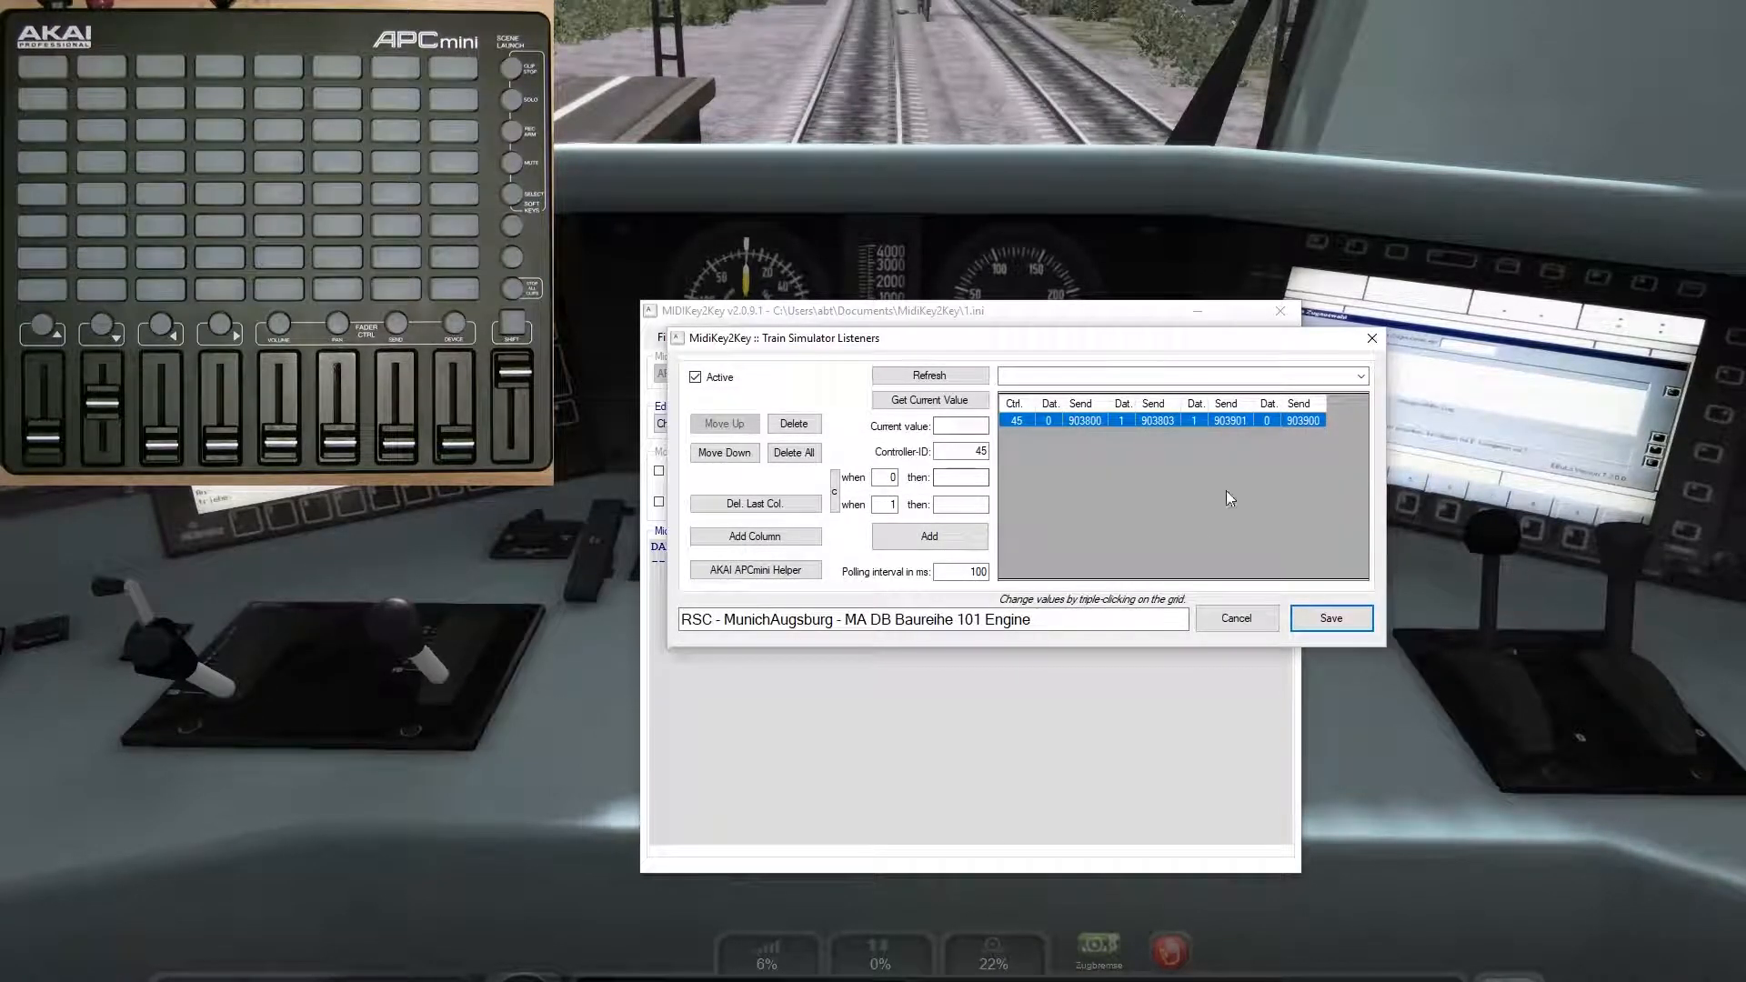
click(769, 538)
click(781, 537)
click(793, 537)
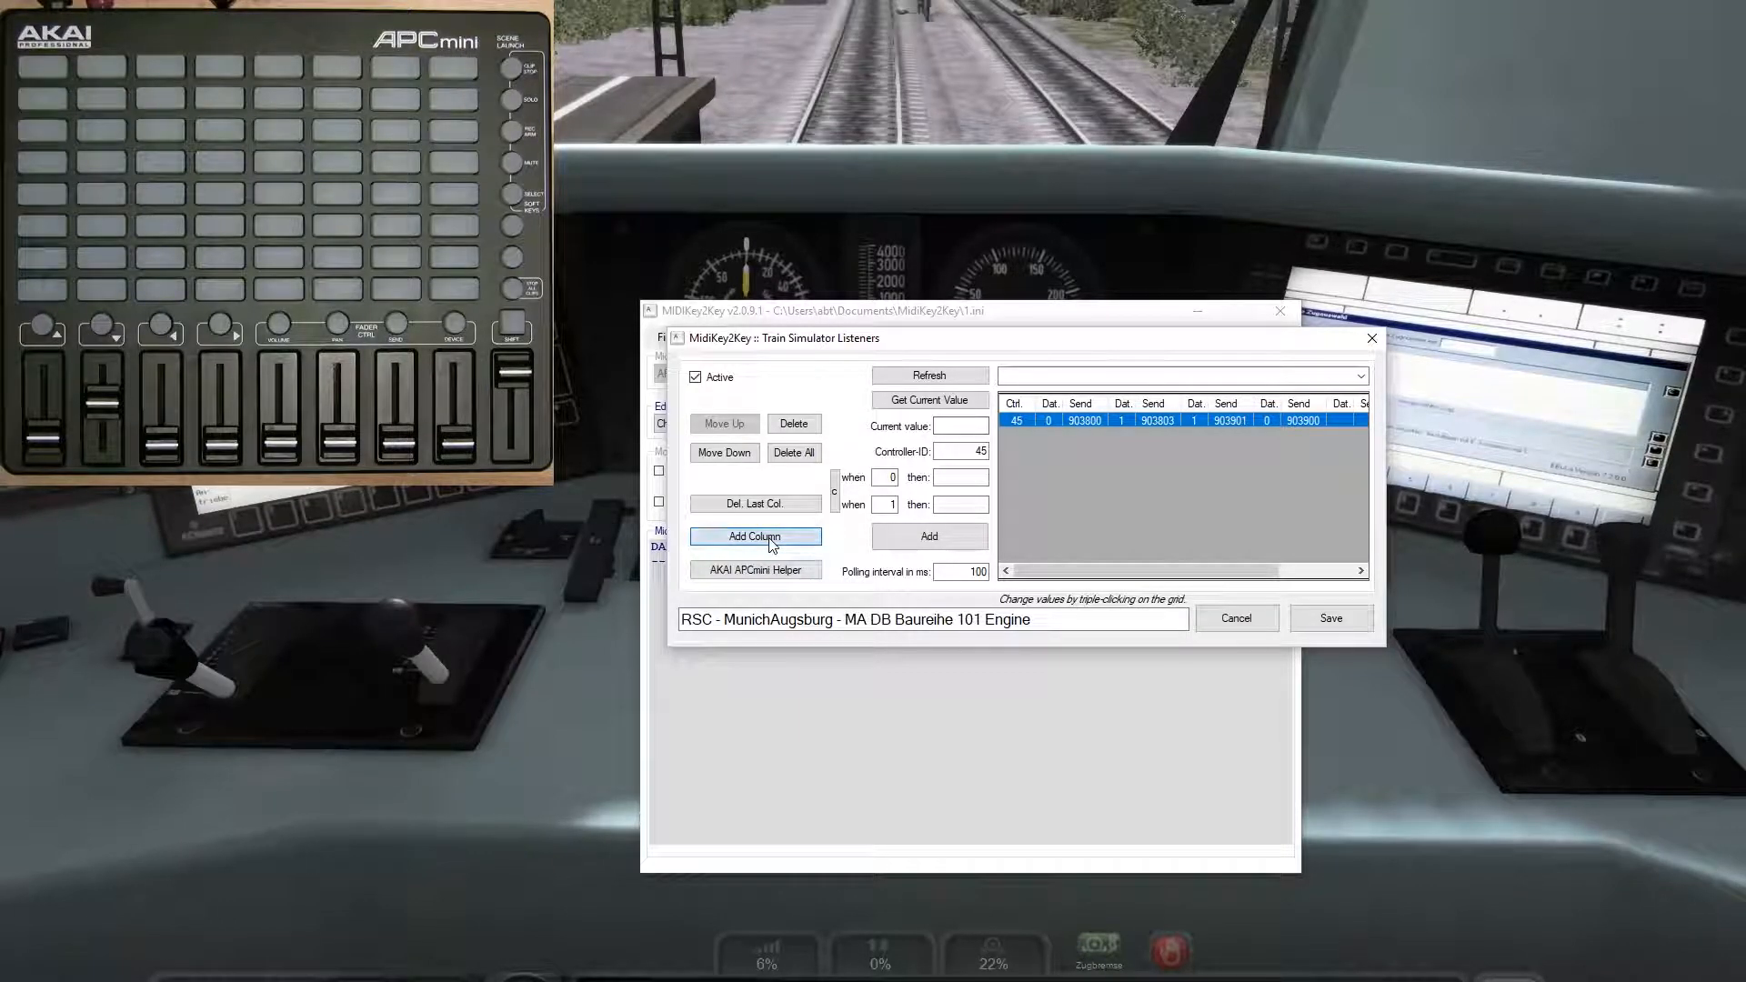
drag(1155, 573, 1298, 575)
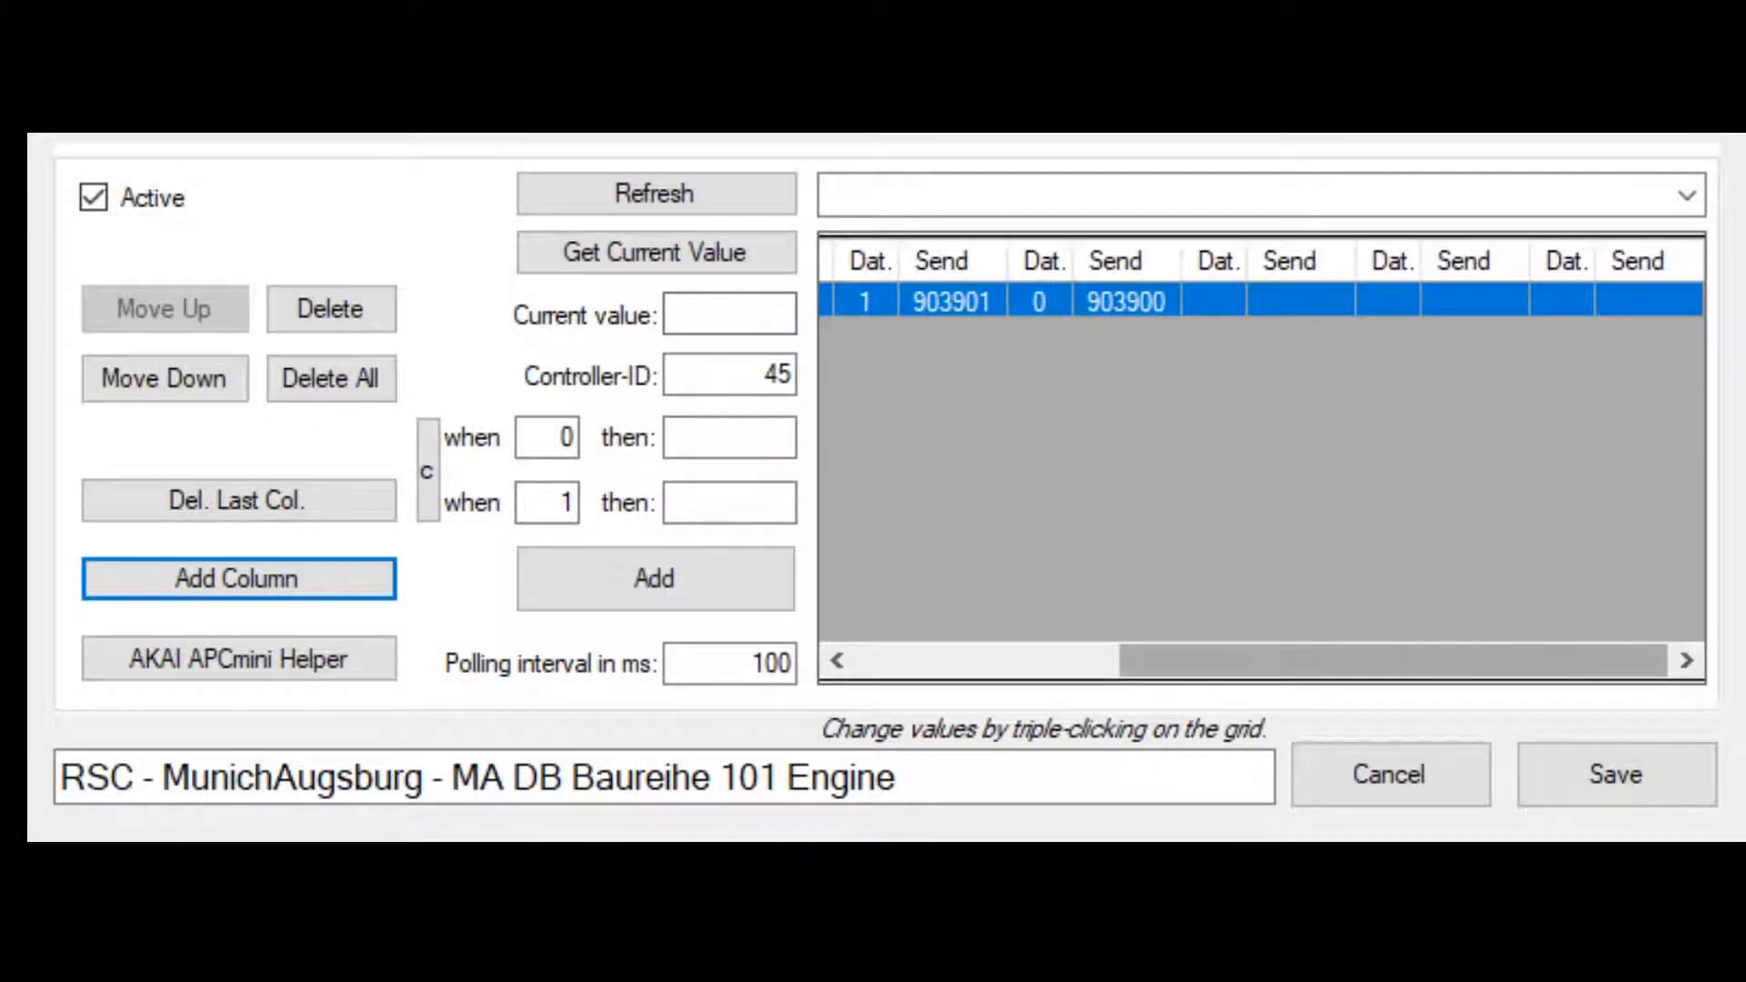
mouse_move(1214, 657)
mouse_down()
mouse_move(755, 684)
mouse_move(1230, 671)
mouse_up()
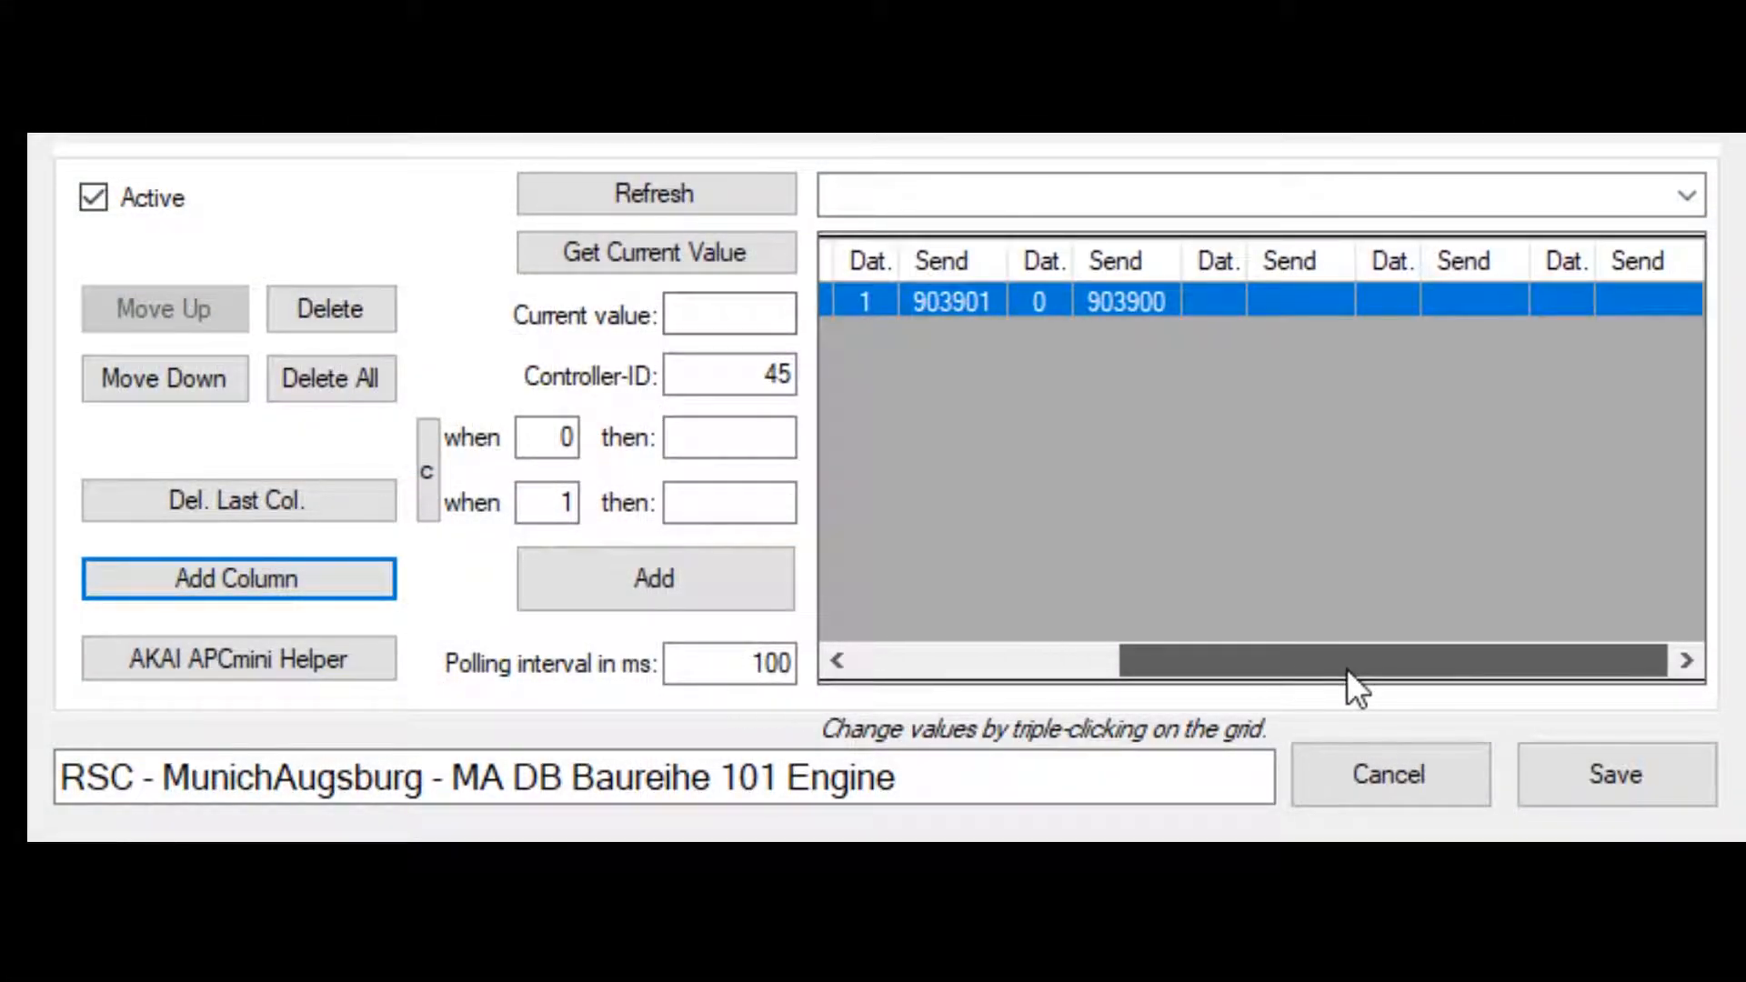
Step: Review the added empty columns in the controller 45 grid and save the listeners
drag(1346, 668, 1346, 669)
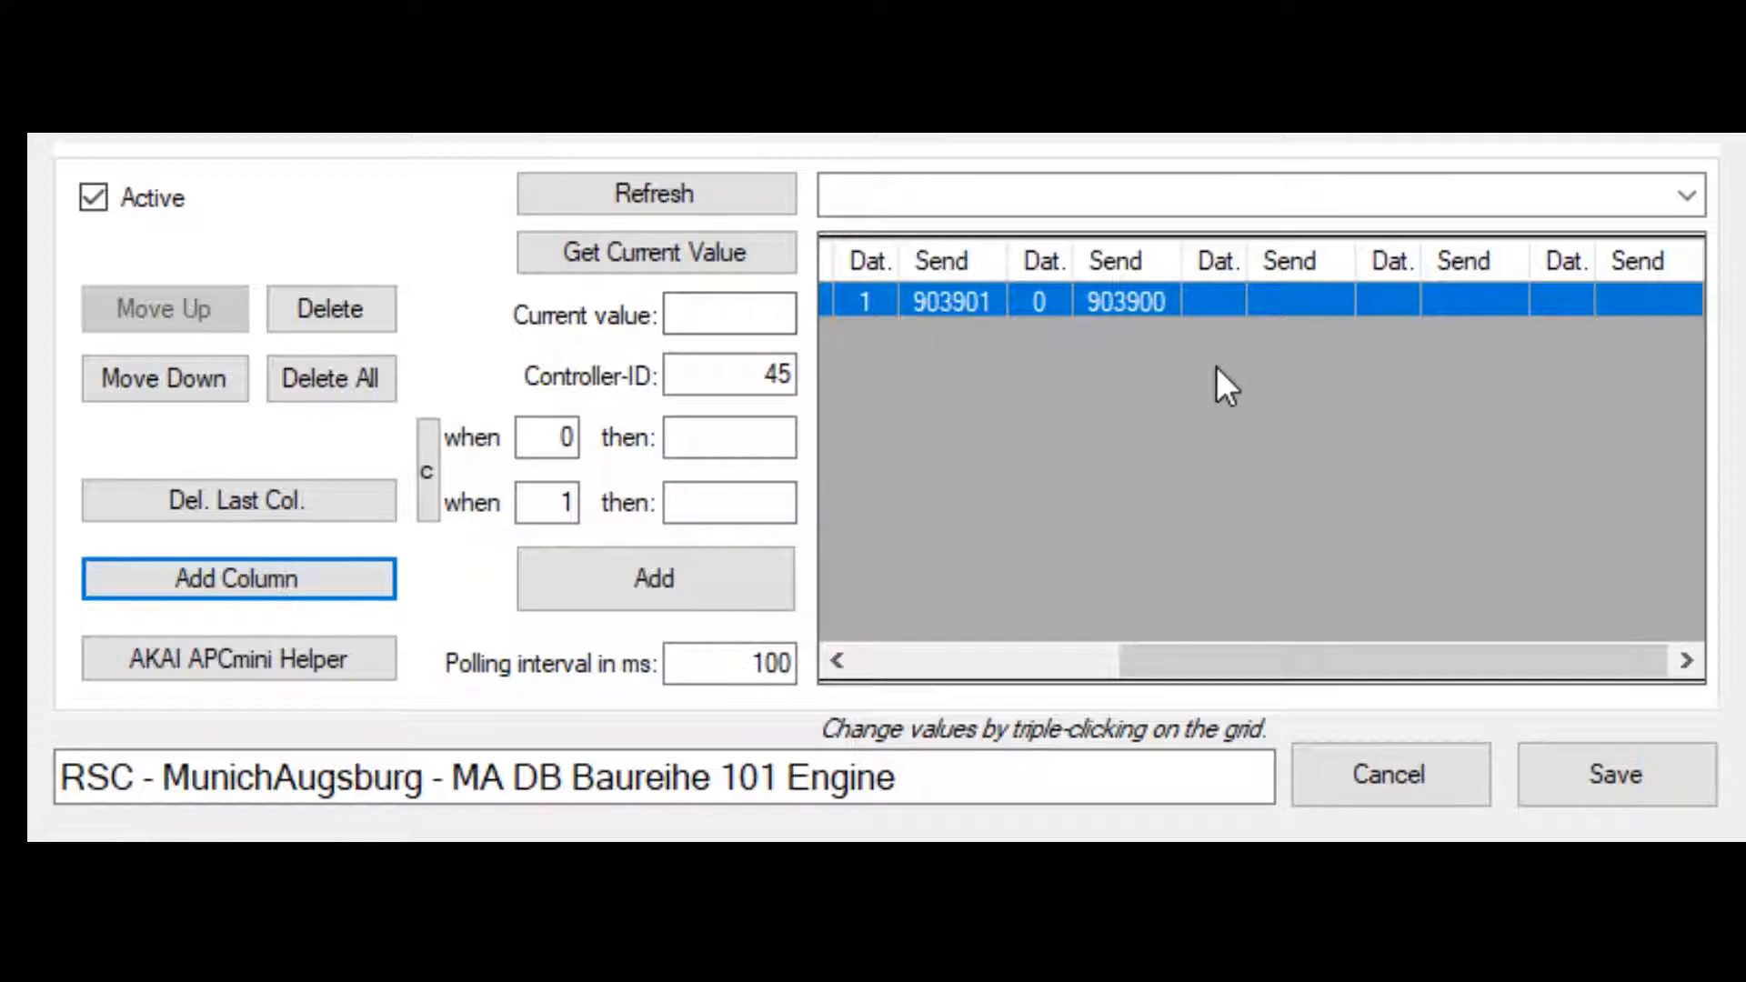
click(1639, 784)
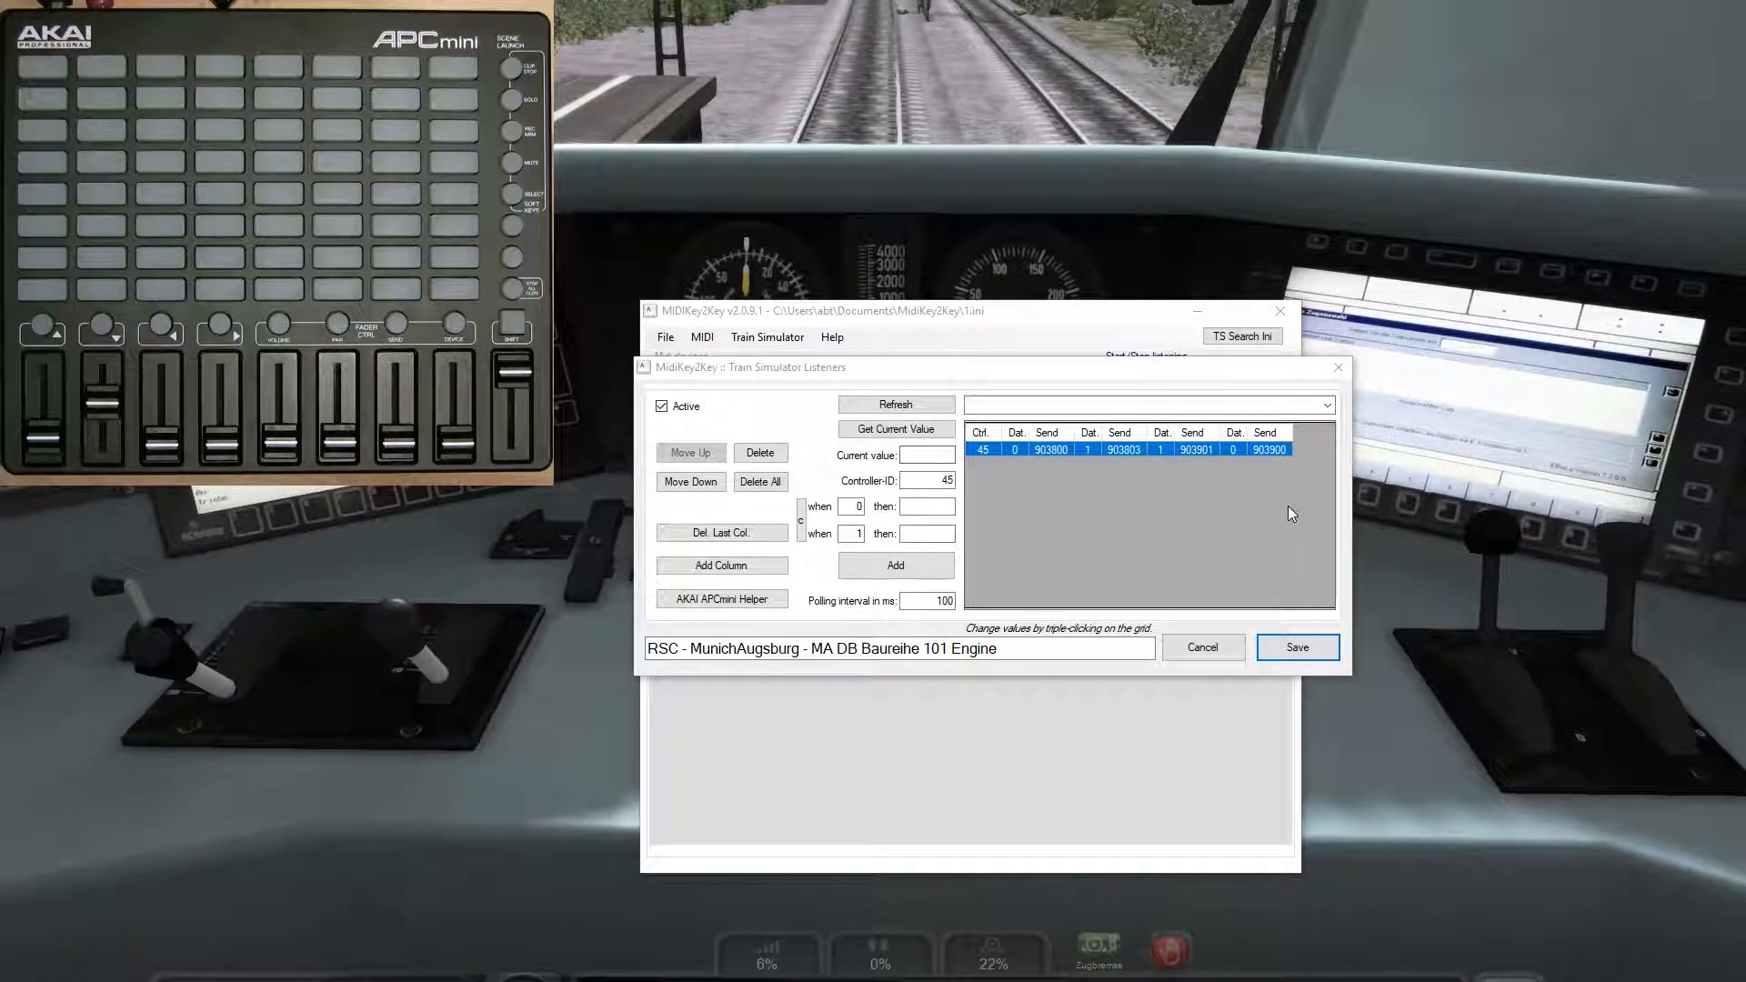
Step: Refresh the locomotive's controller list and choose controller 47 VigilLight
click(1322, 410)
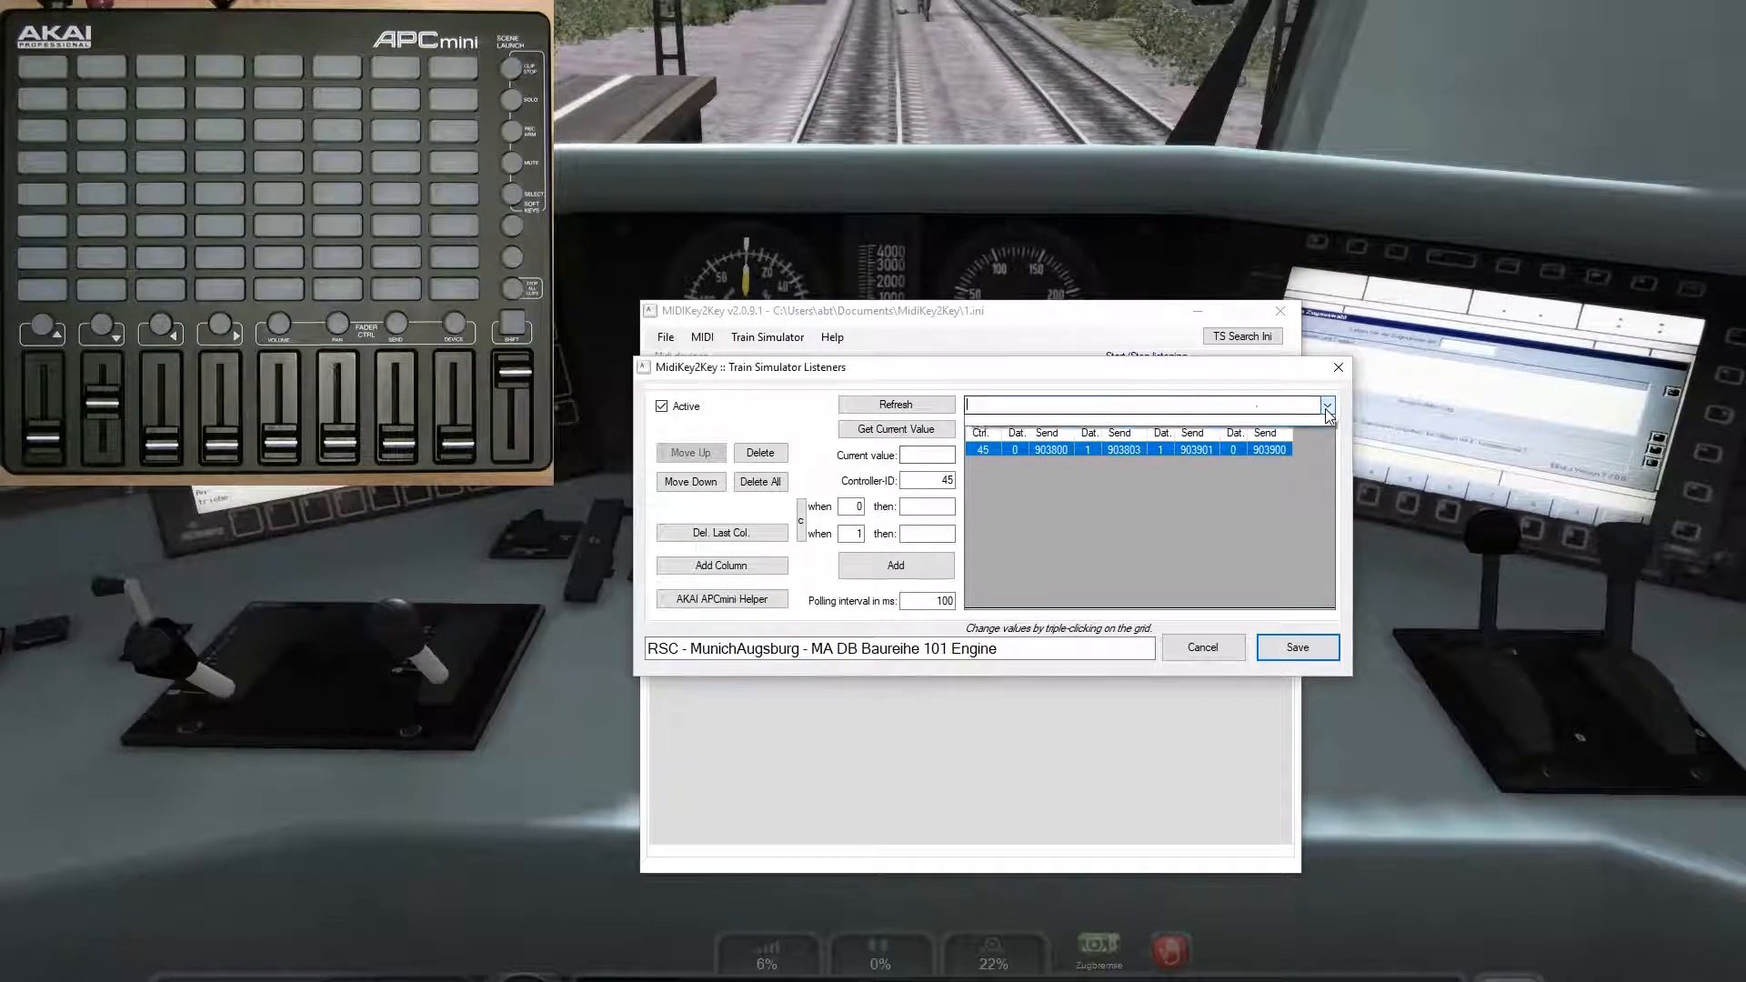
click(911, 407)
click(912, 407)
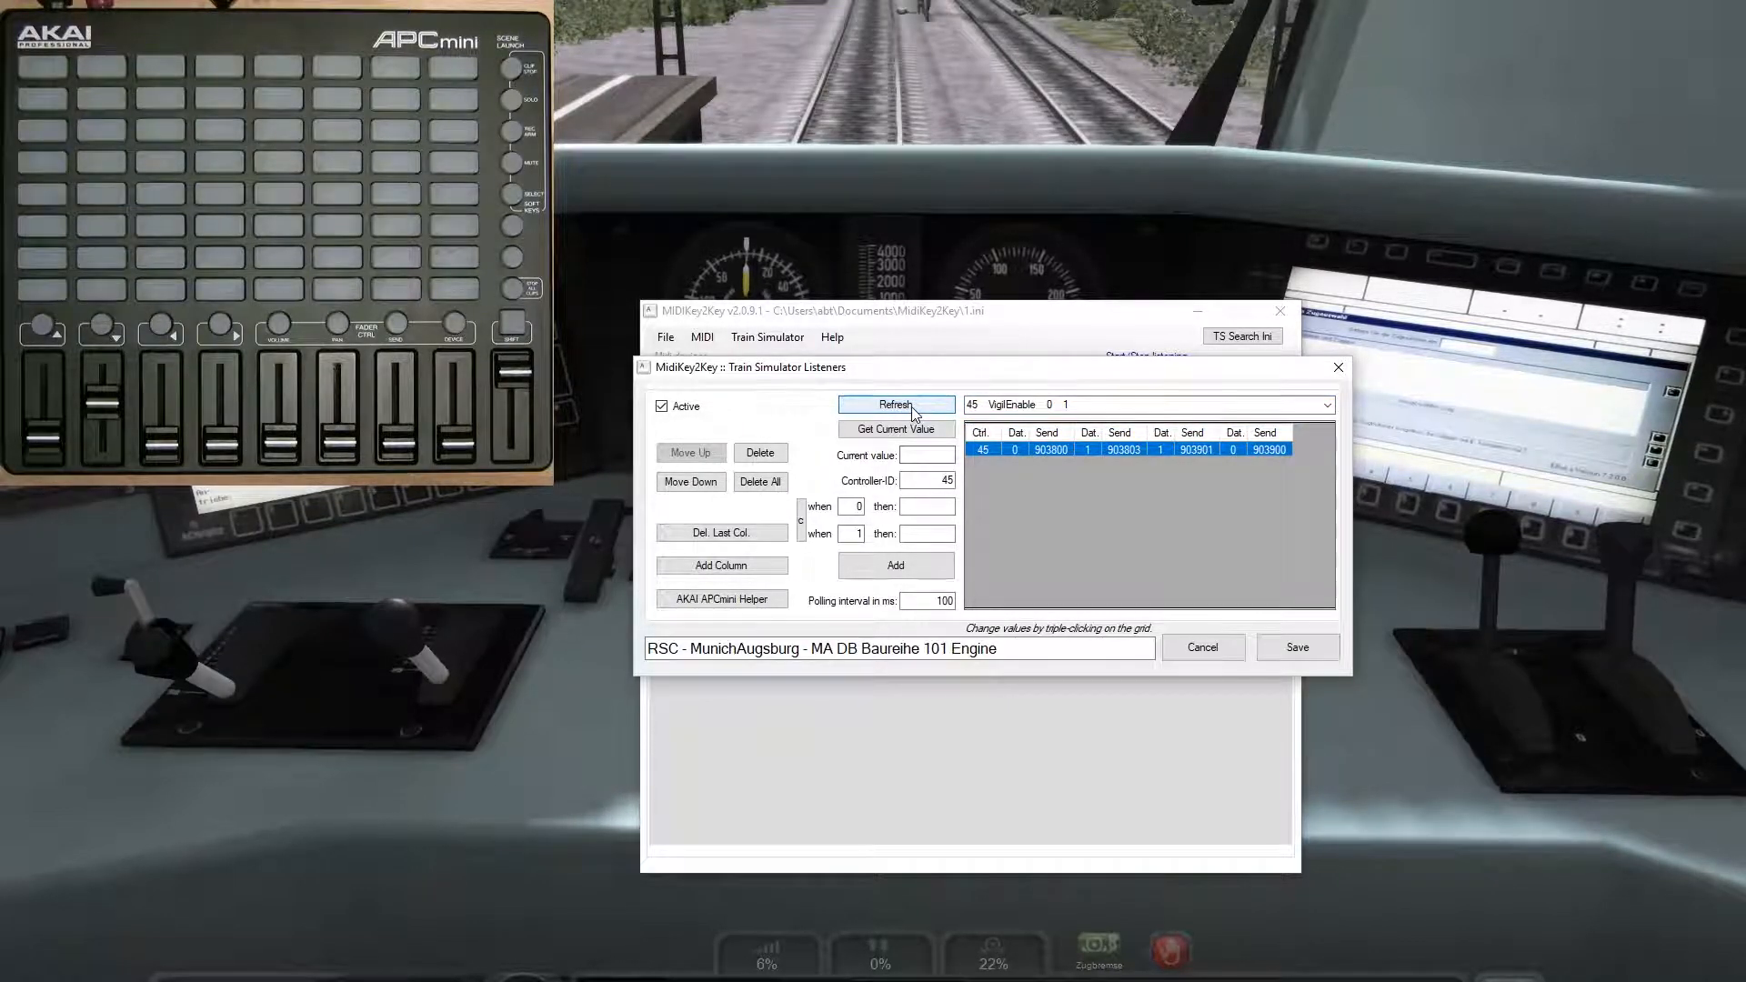
click(1328, 405)
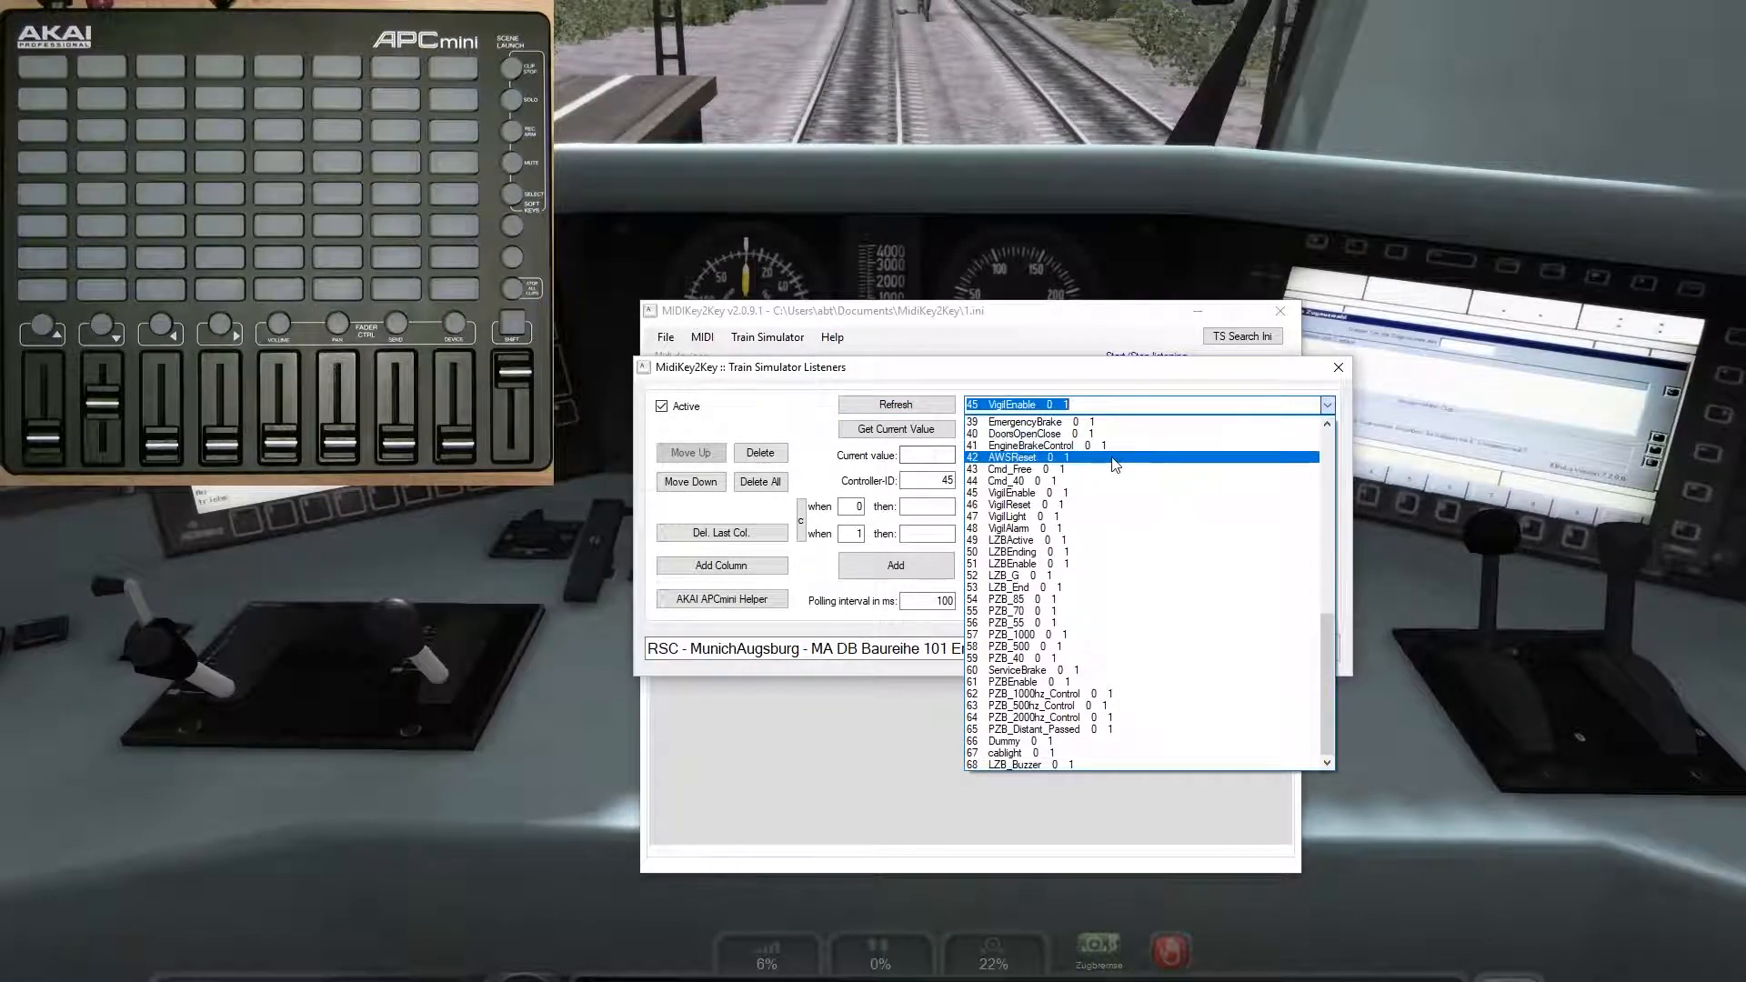
click(1046, 517)
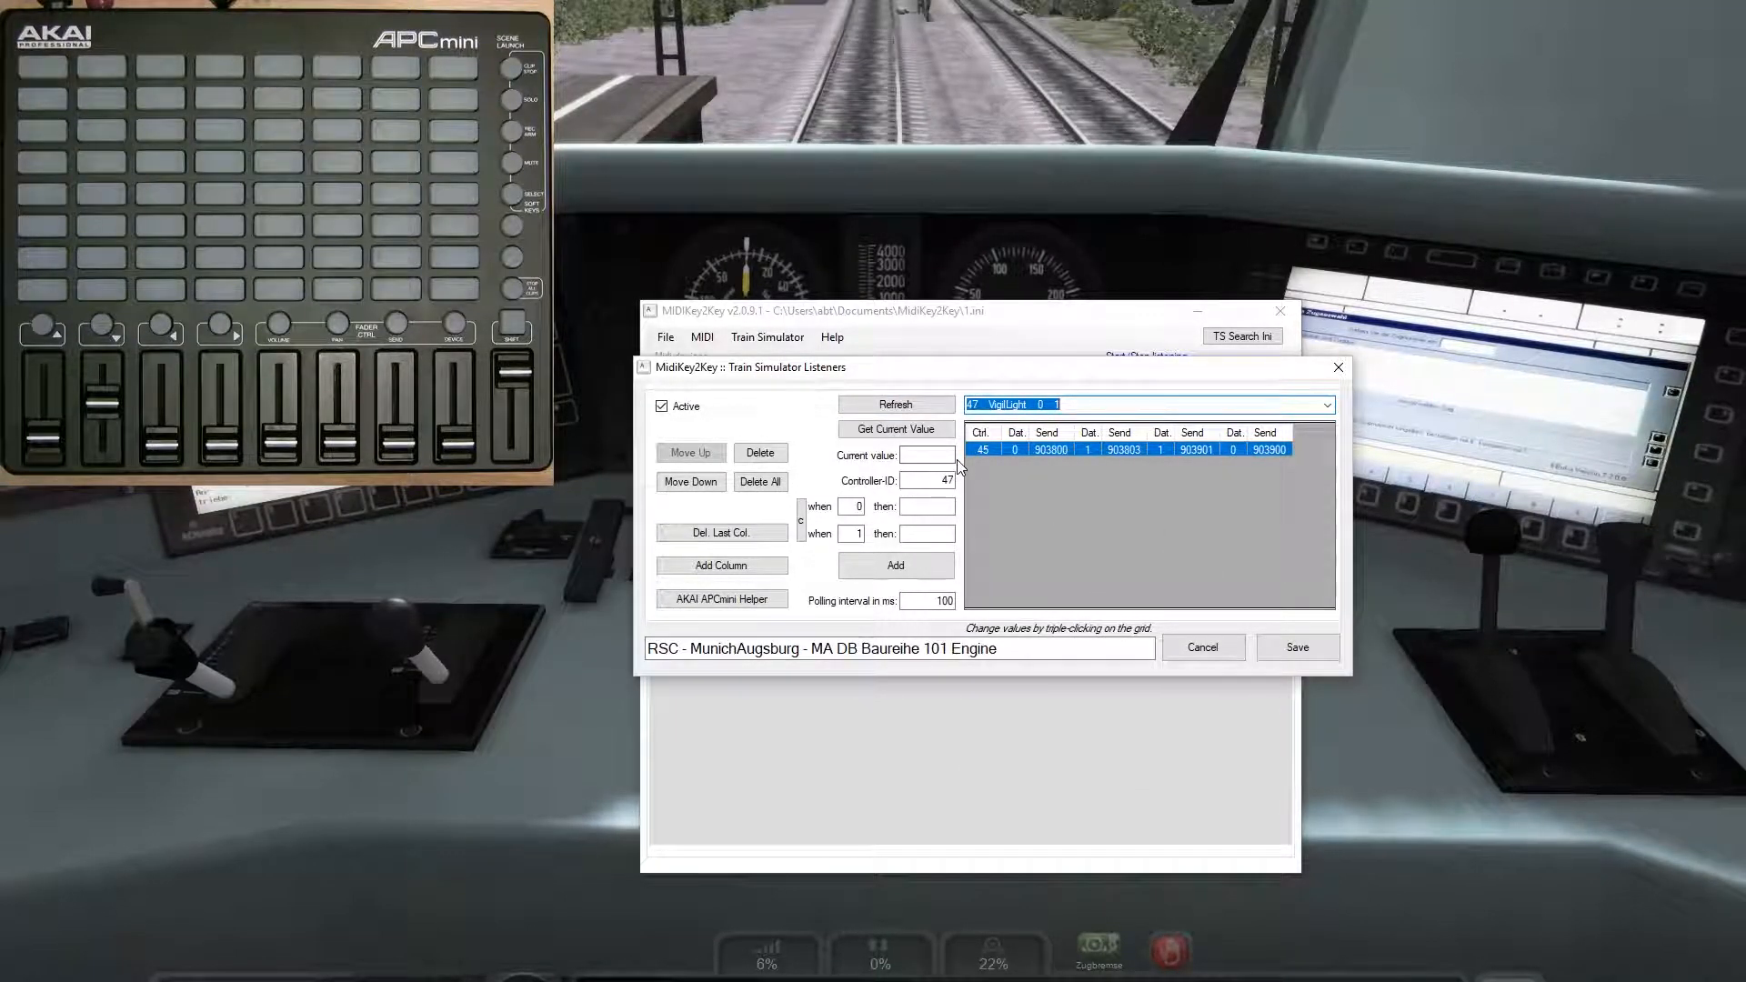
Step: Pick the lower-right pad in yellow with the APCmini Helper and add the controller 47 row, sending 900700 at 0 and 900705 at 1
click(764, 606)
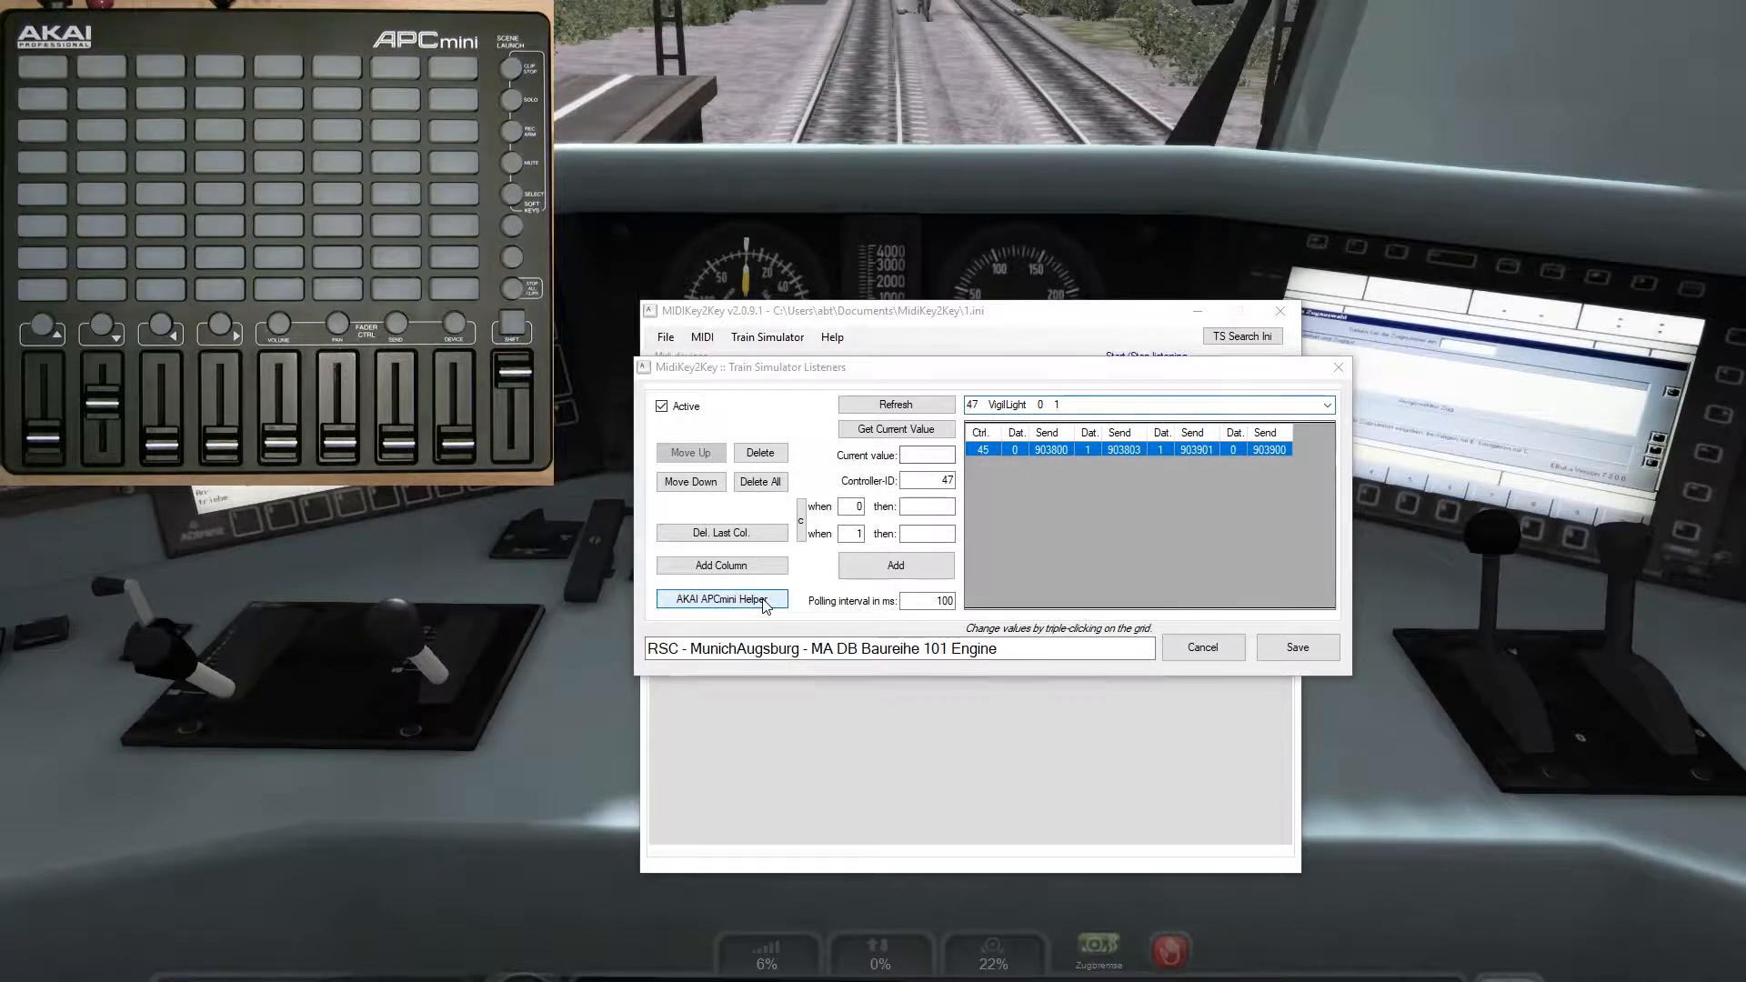
click(1046, 607)
click(1154, 634)
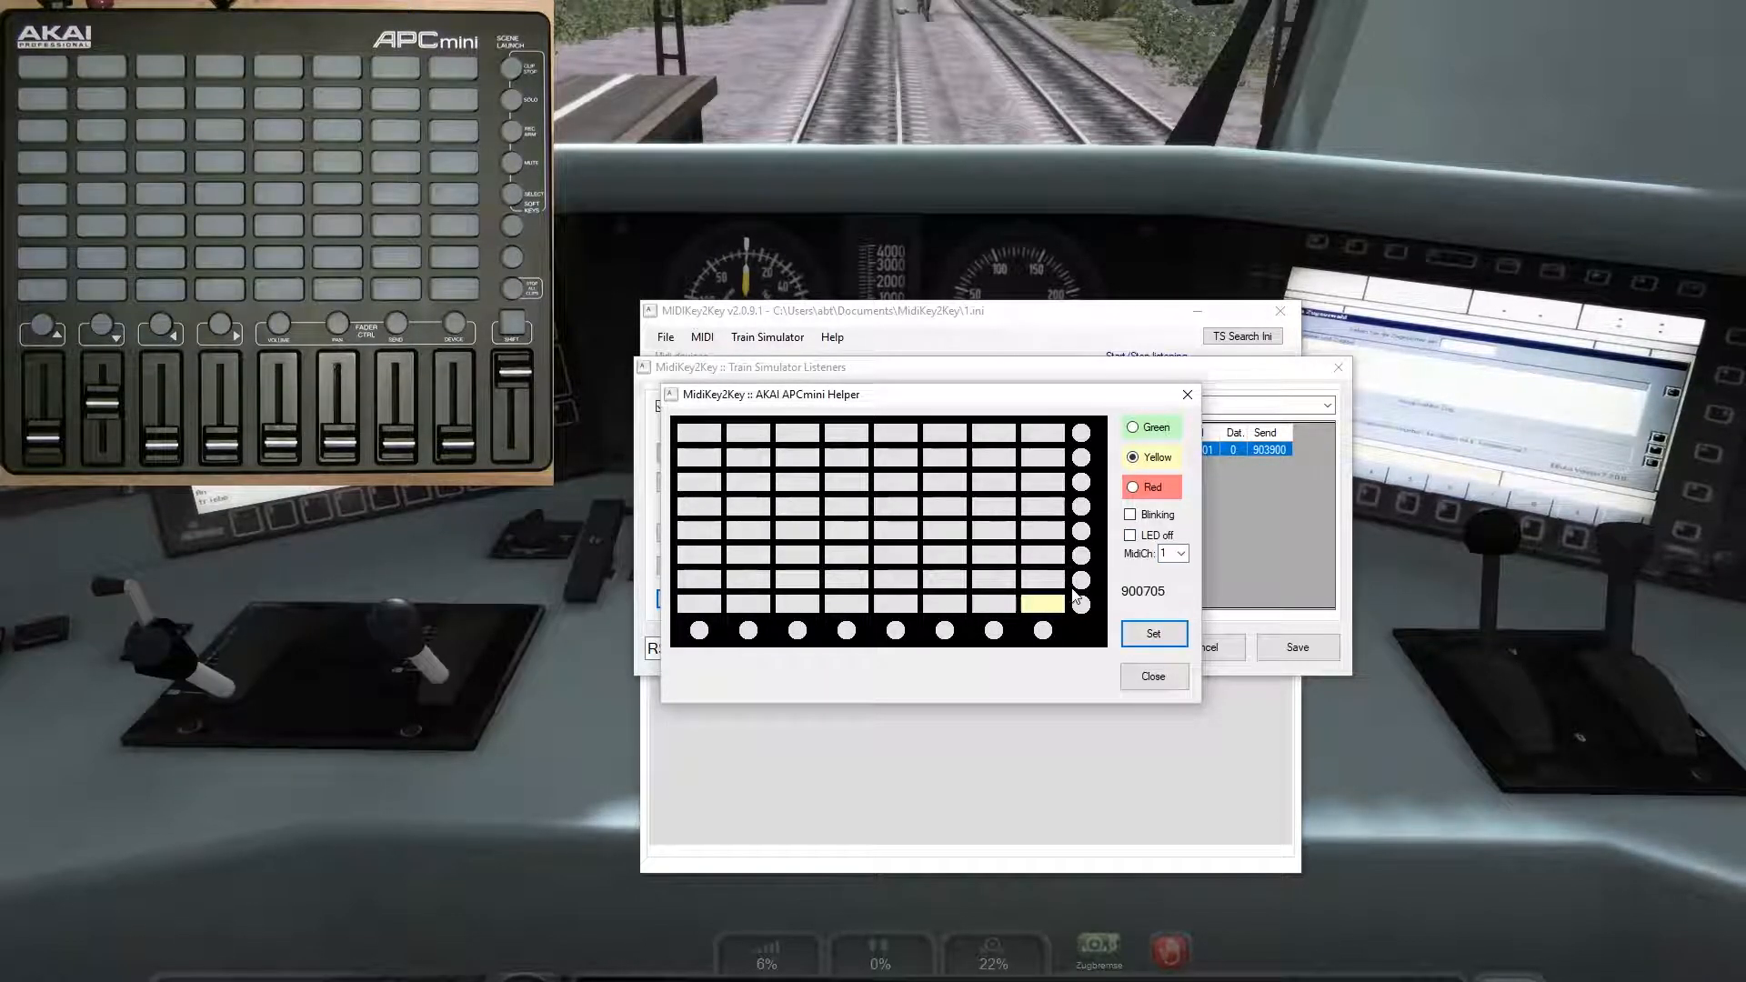
click(1153, 676)
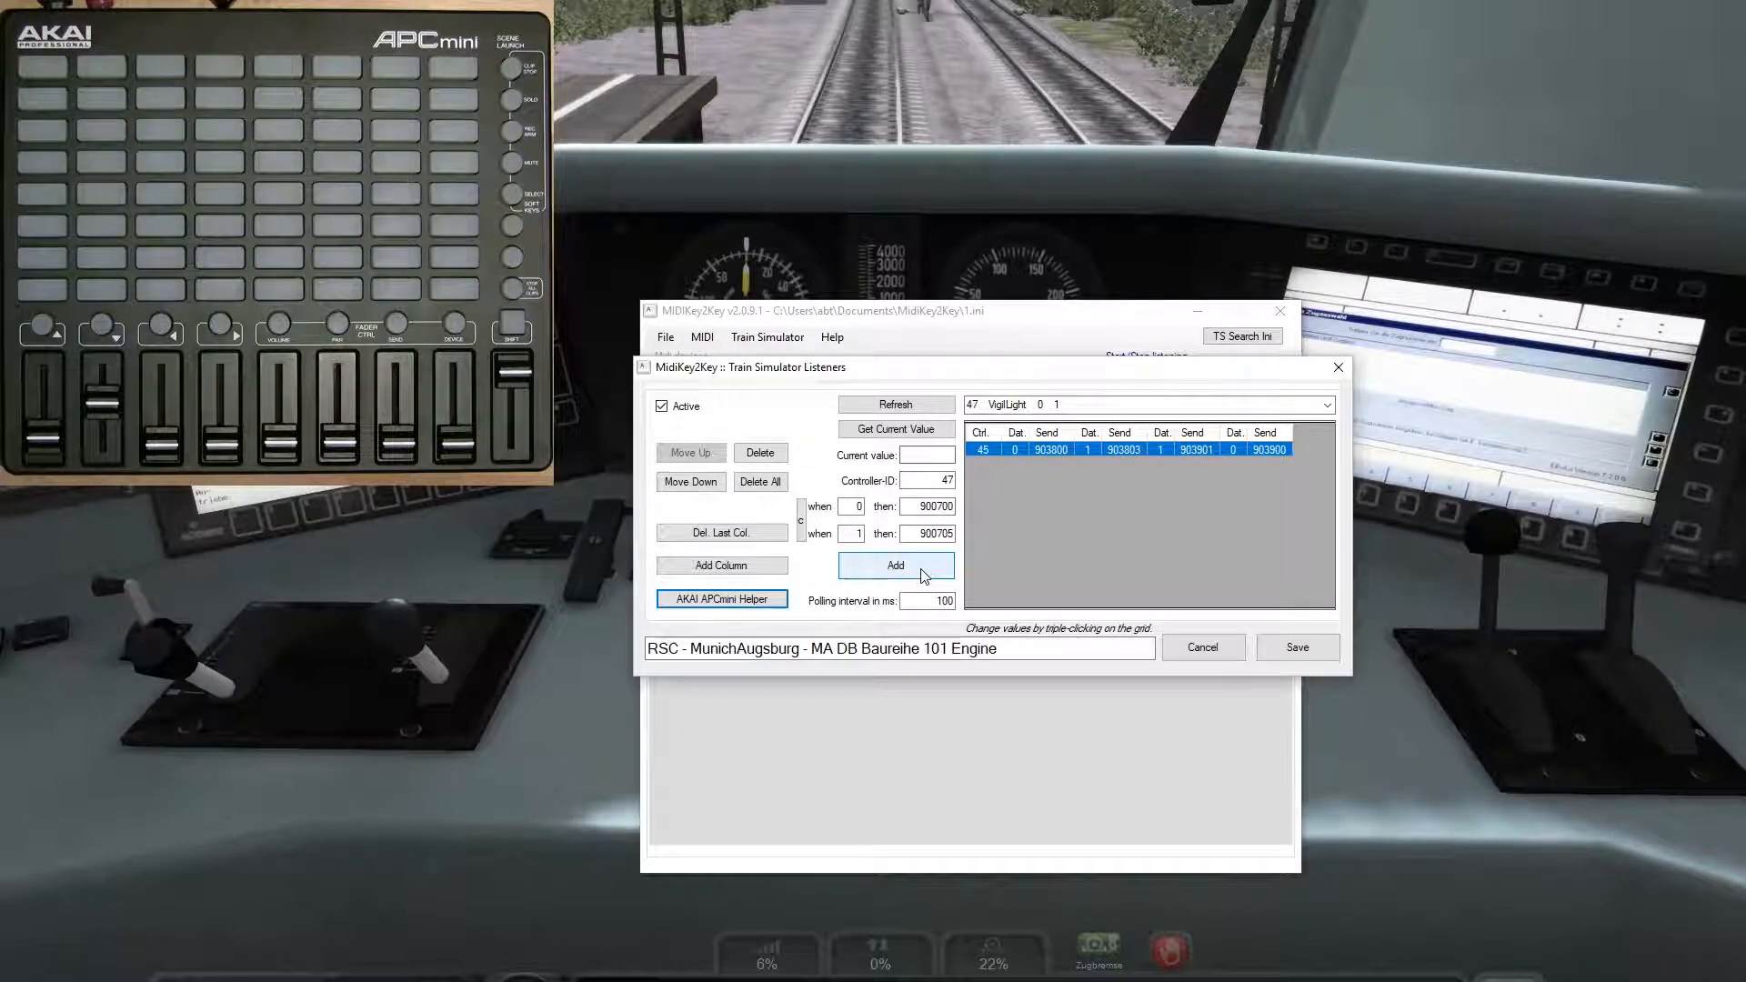
click(923, 575)
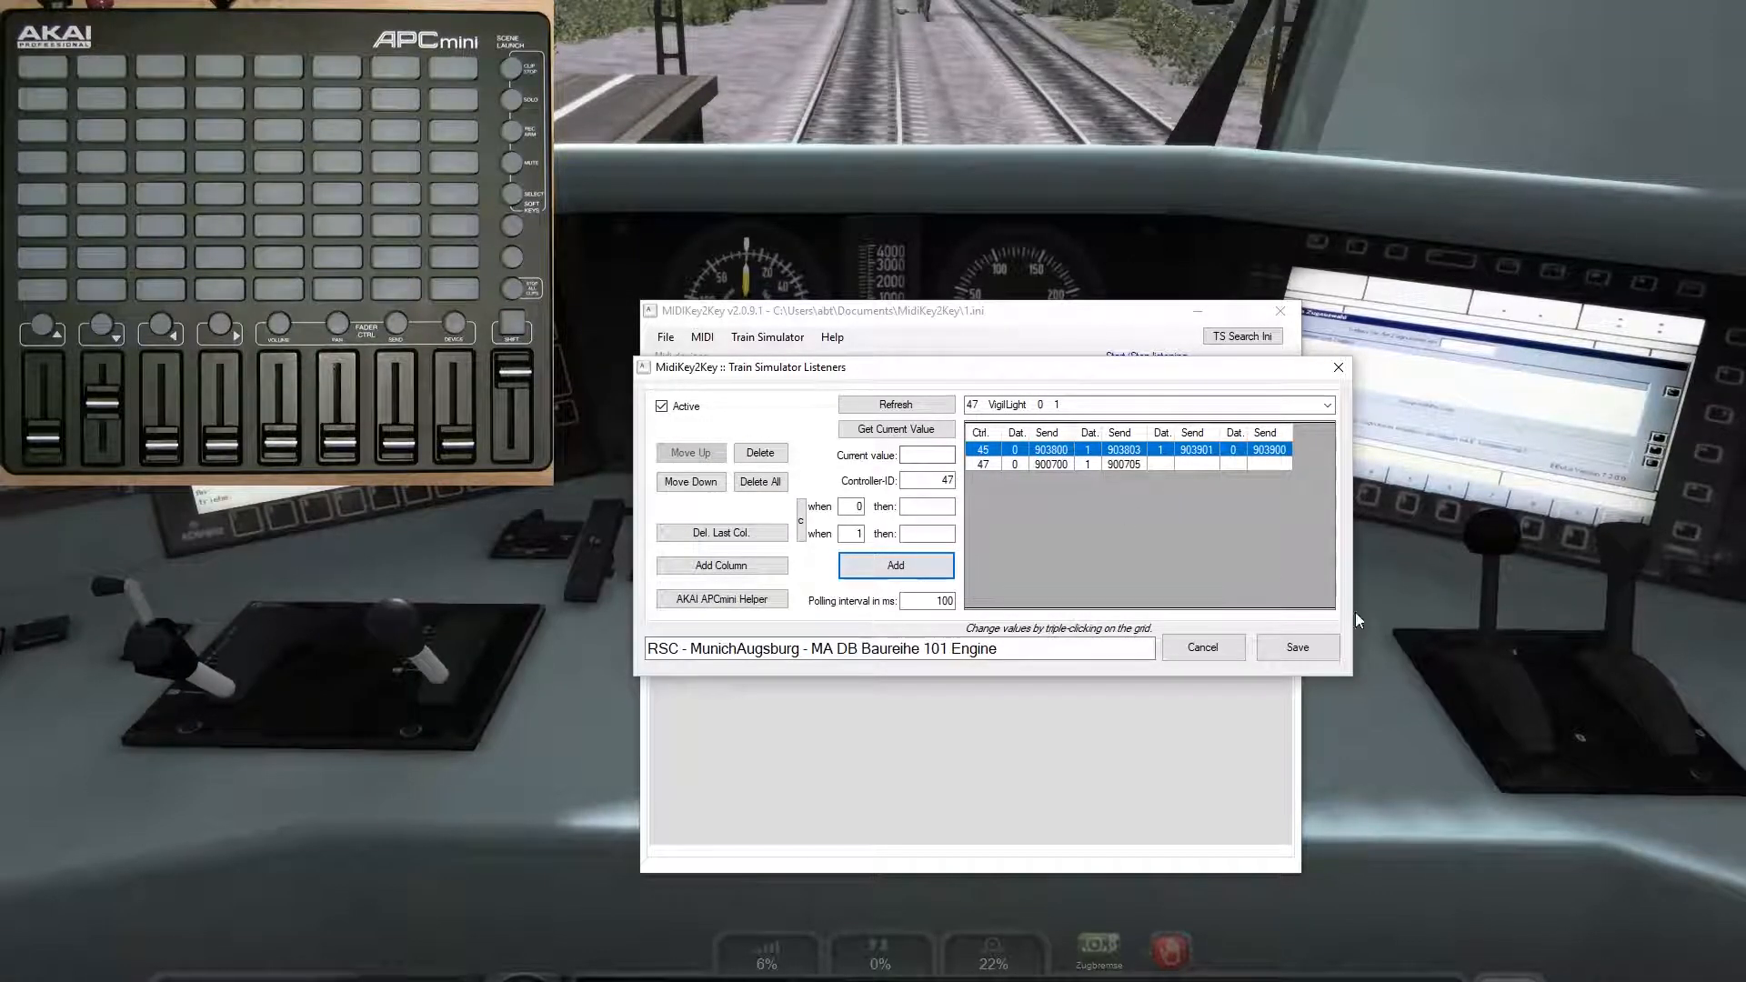
Step: Save the listeners and briefly move the main window aside to check the cab's indicator lights
click(1293, 647)
drag(1109, 314, 1428, 430)
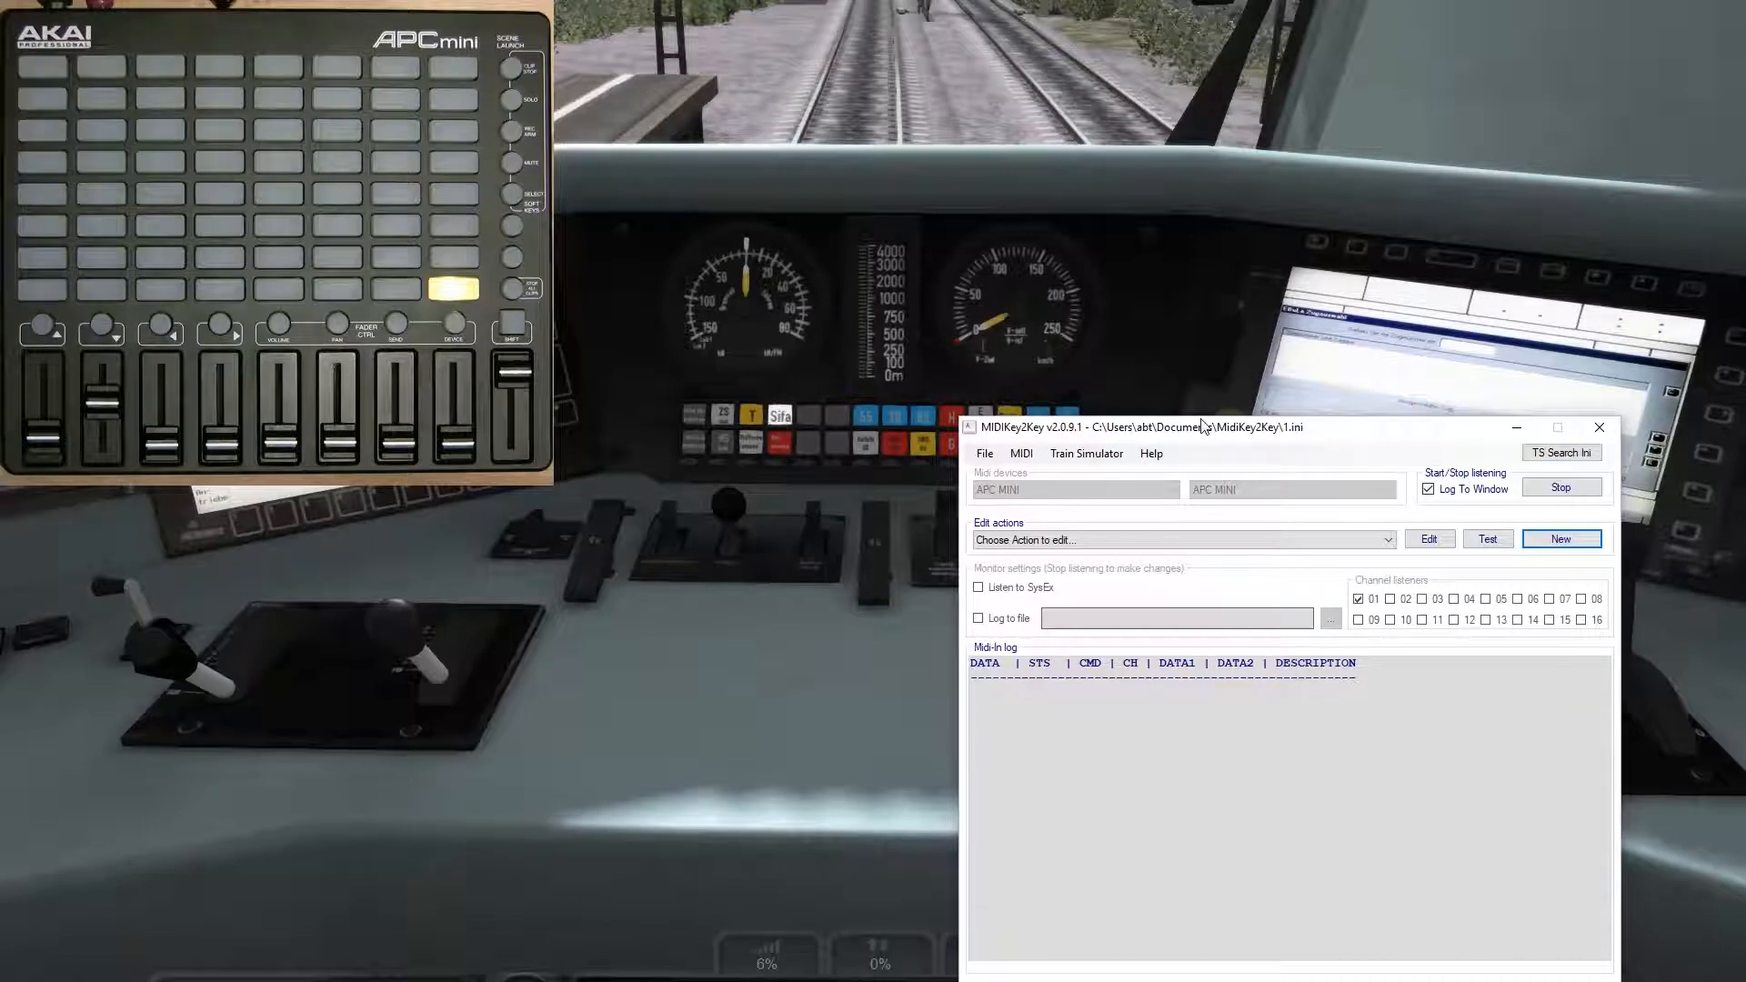
drag(1201, 433, 848, 294)
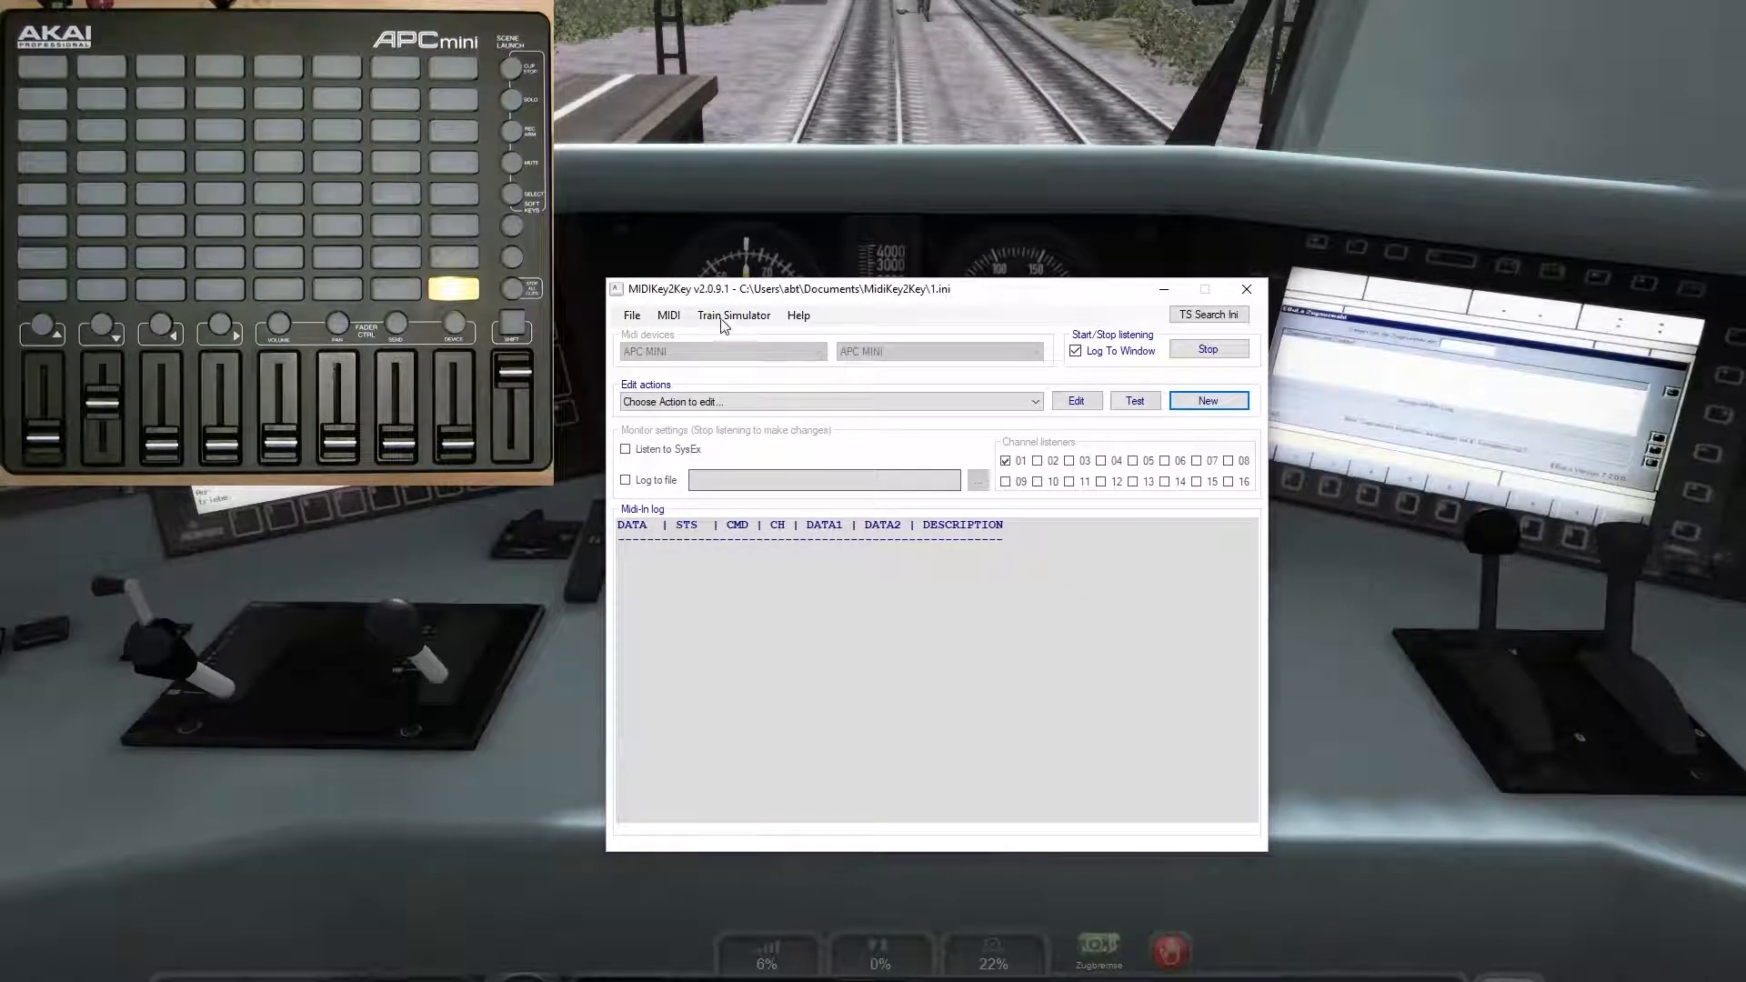
Step: Reopen the Train Simulator listeners setup, refresh the controller list and choose controller 48 VigilAlarm
click(727, 315)
click(757, 336)
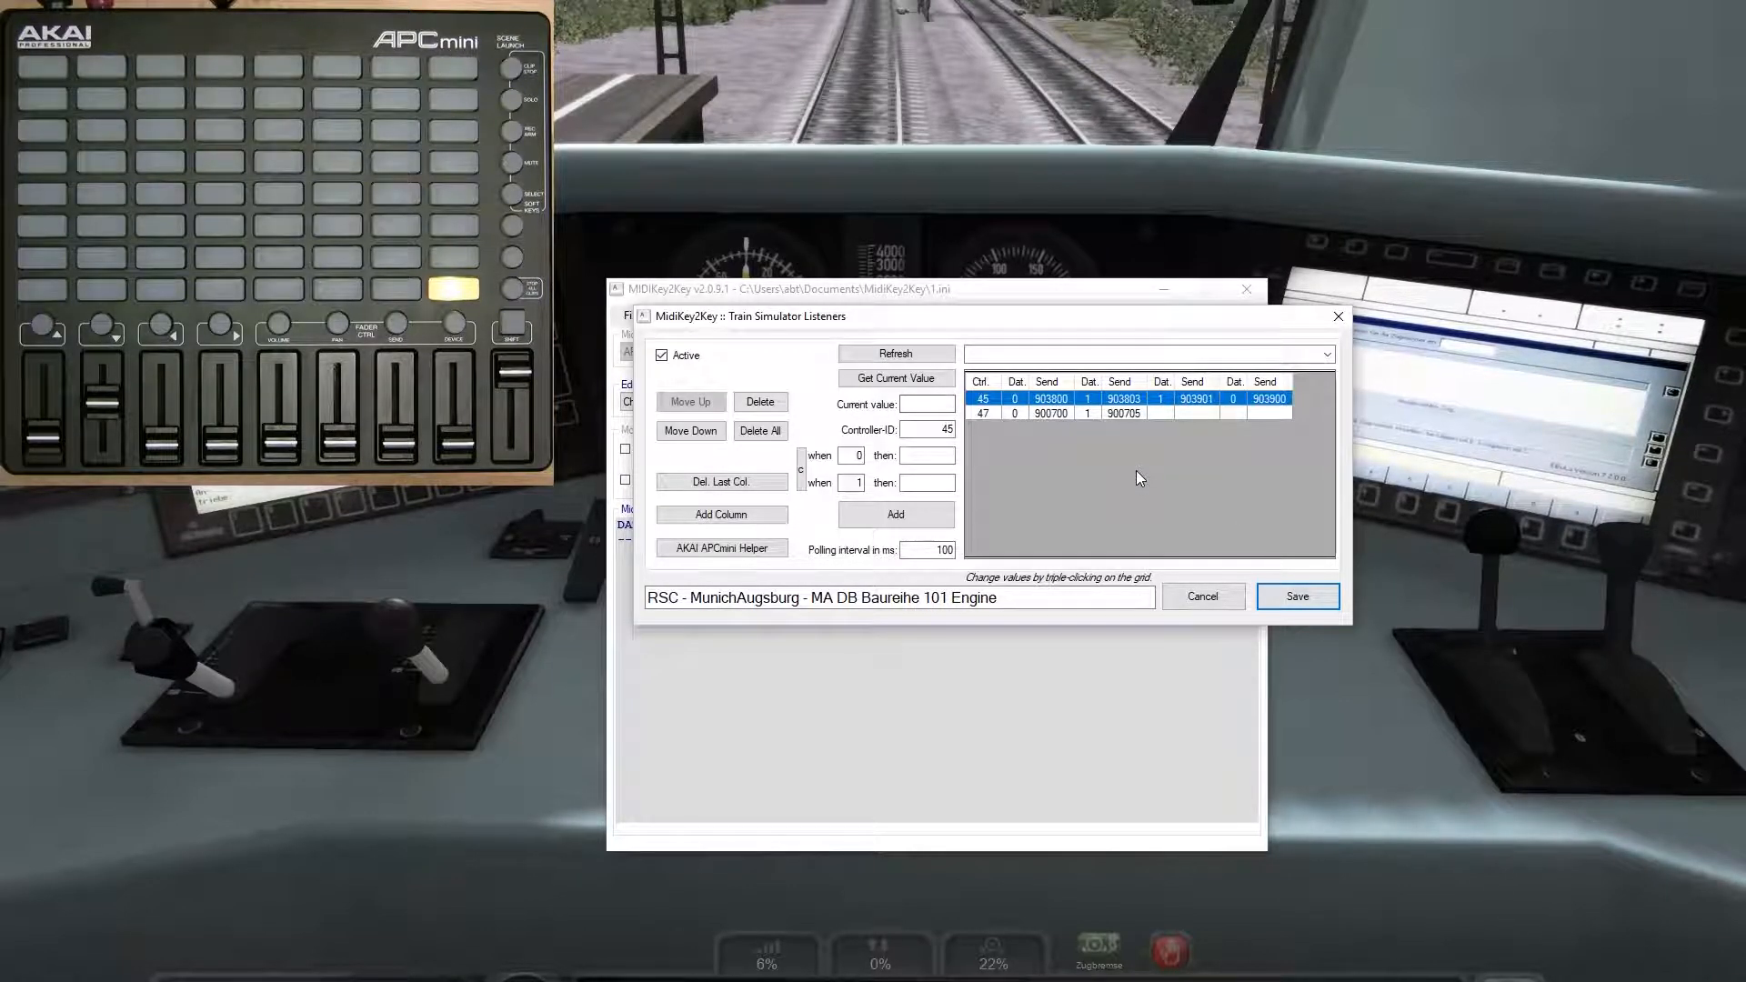
click(896, 354)
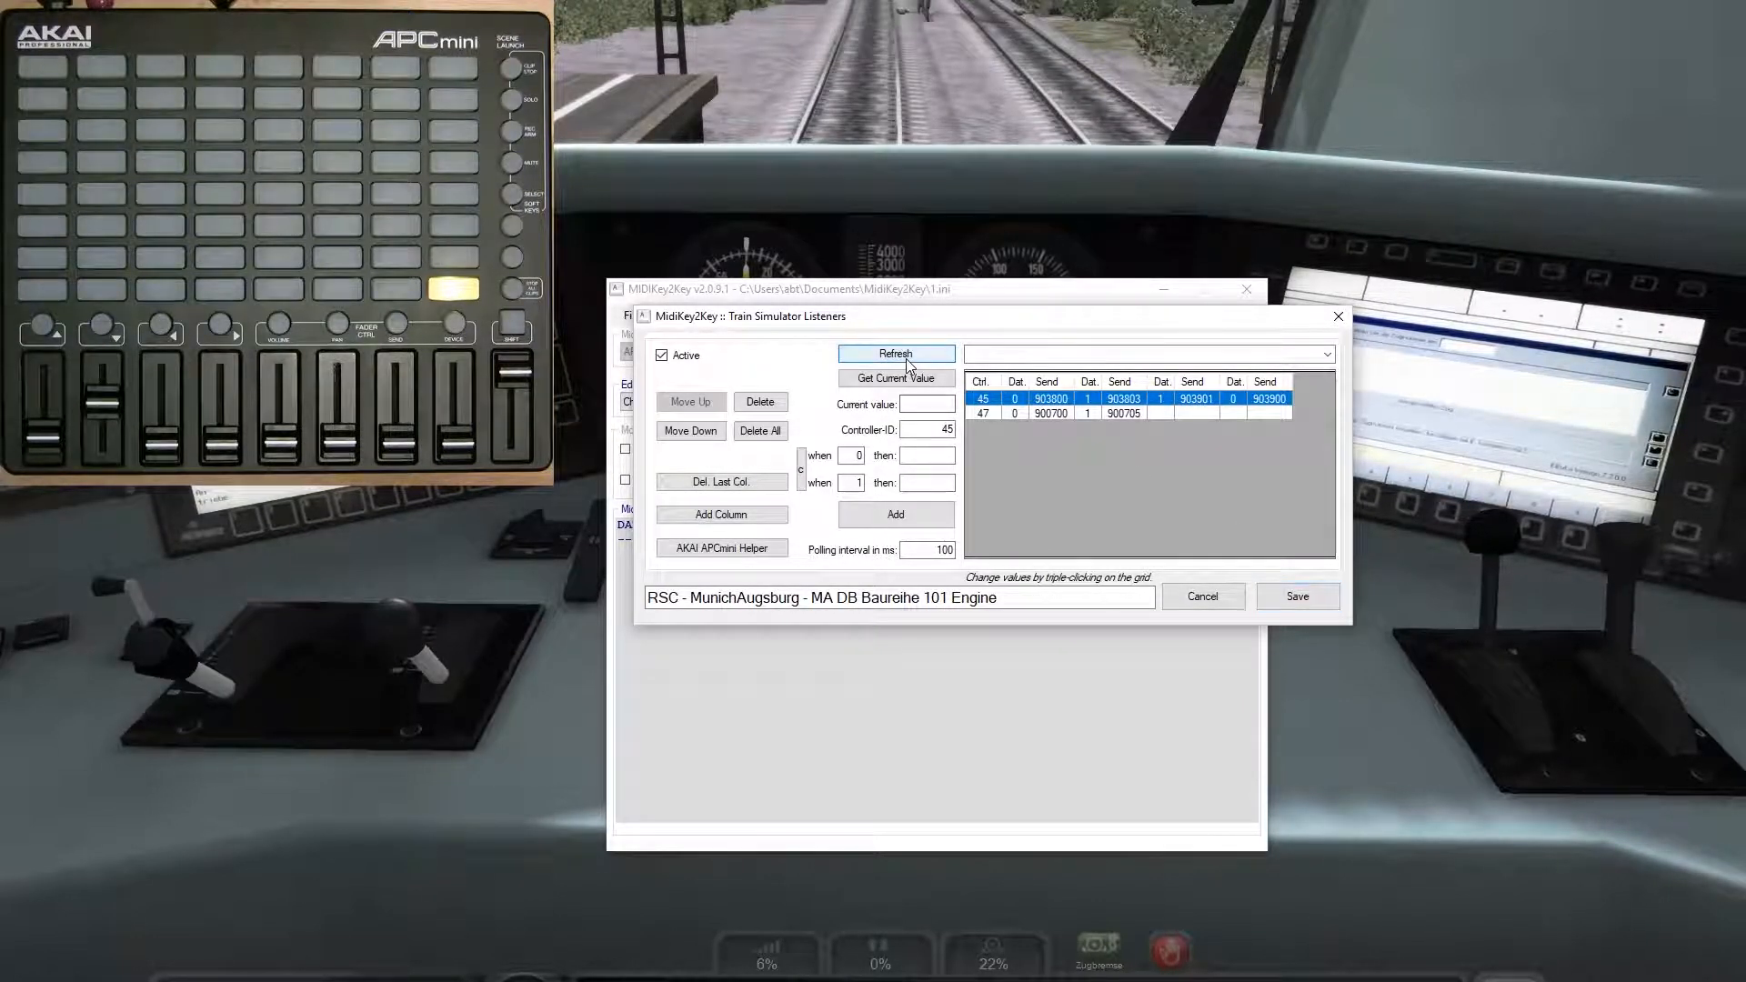
click(1327, 354)
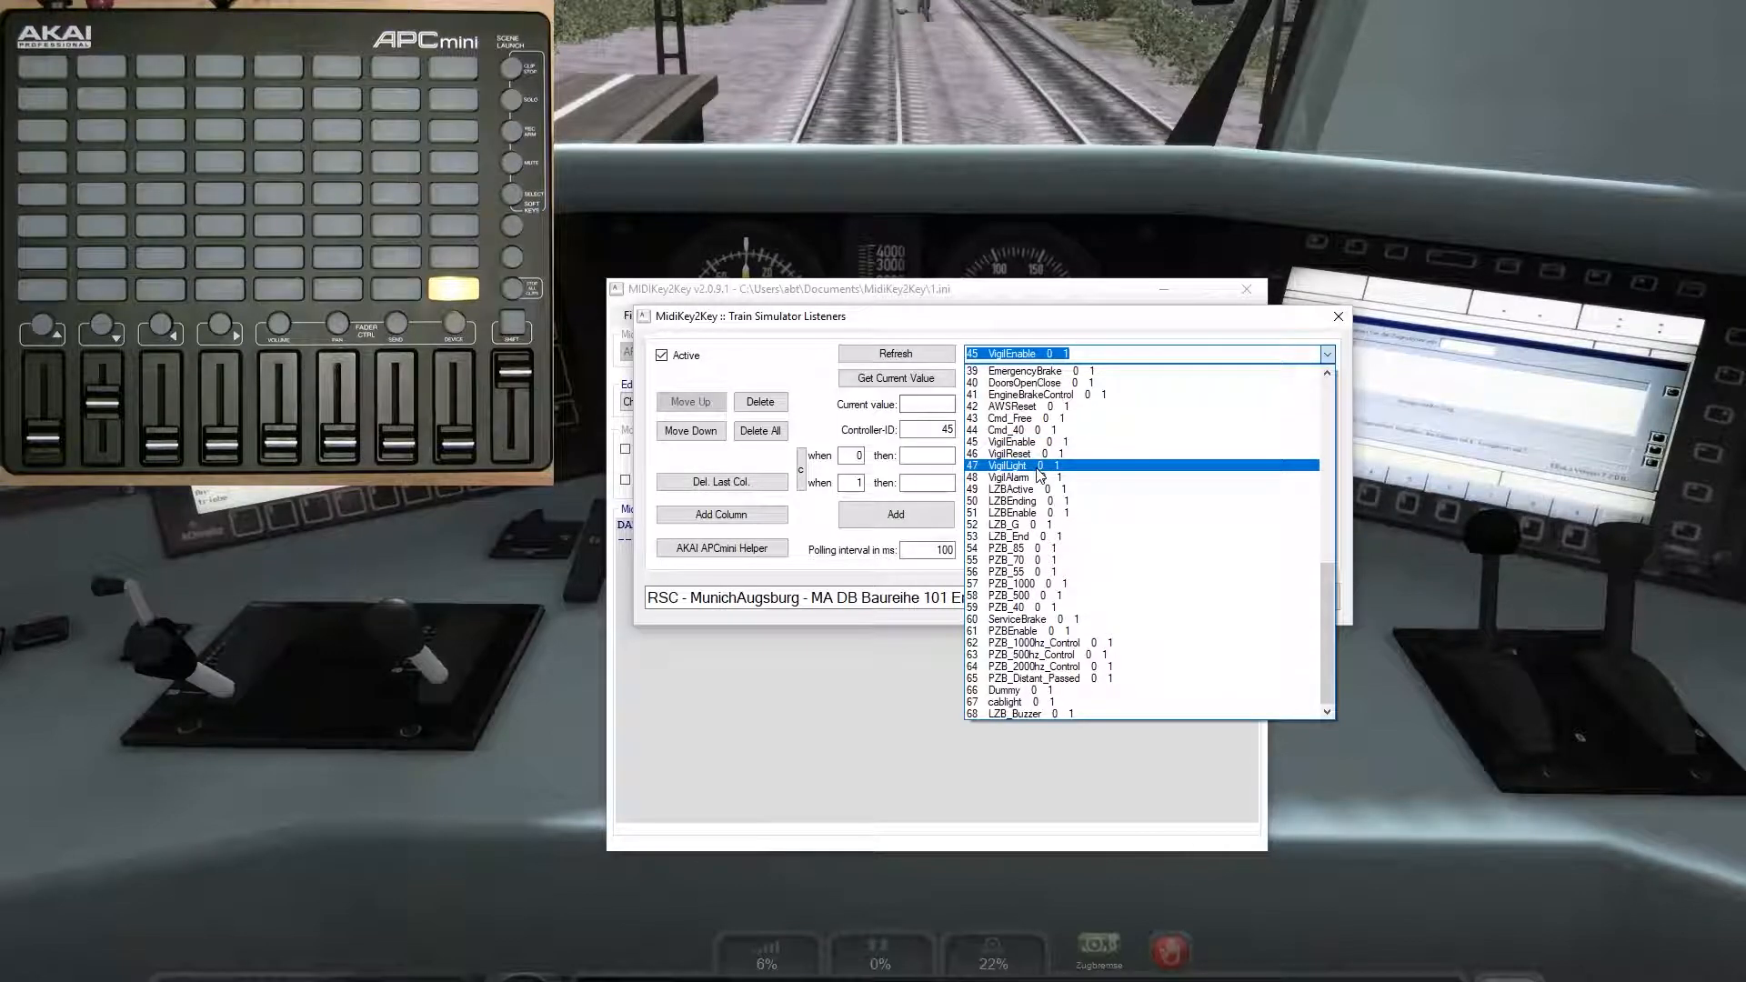
click(1010, 476)
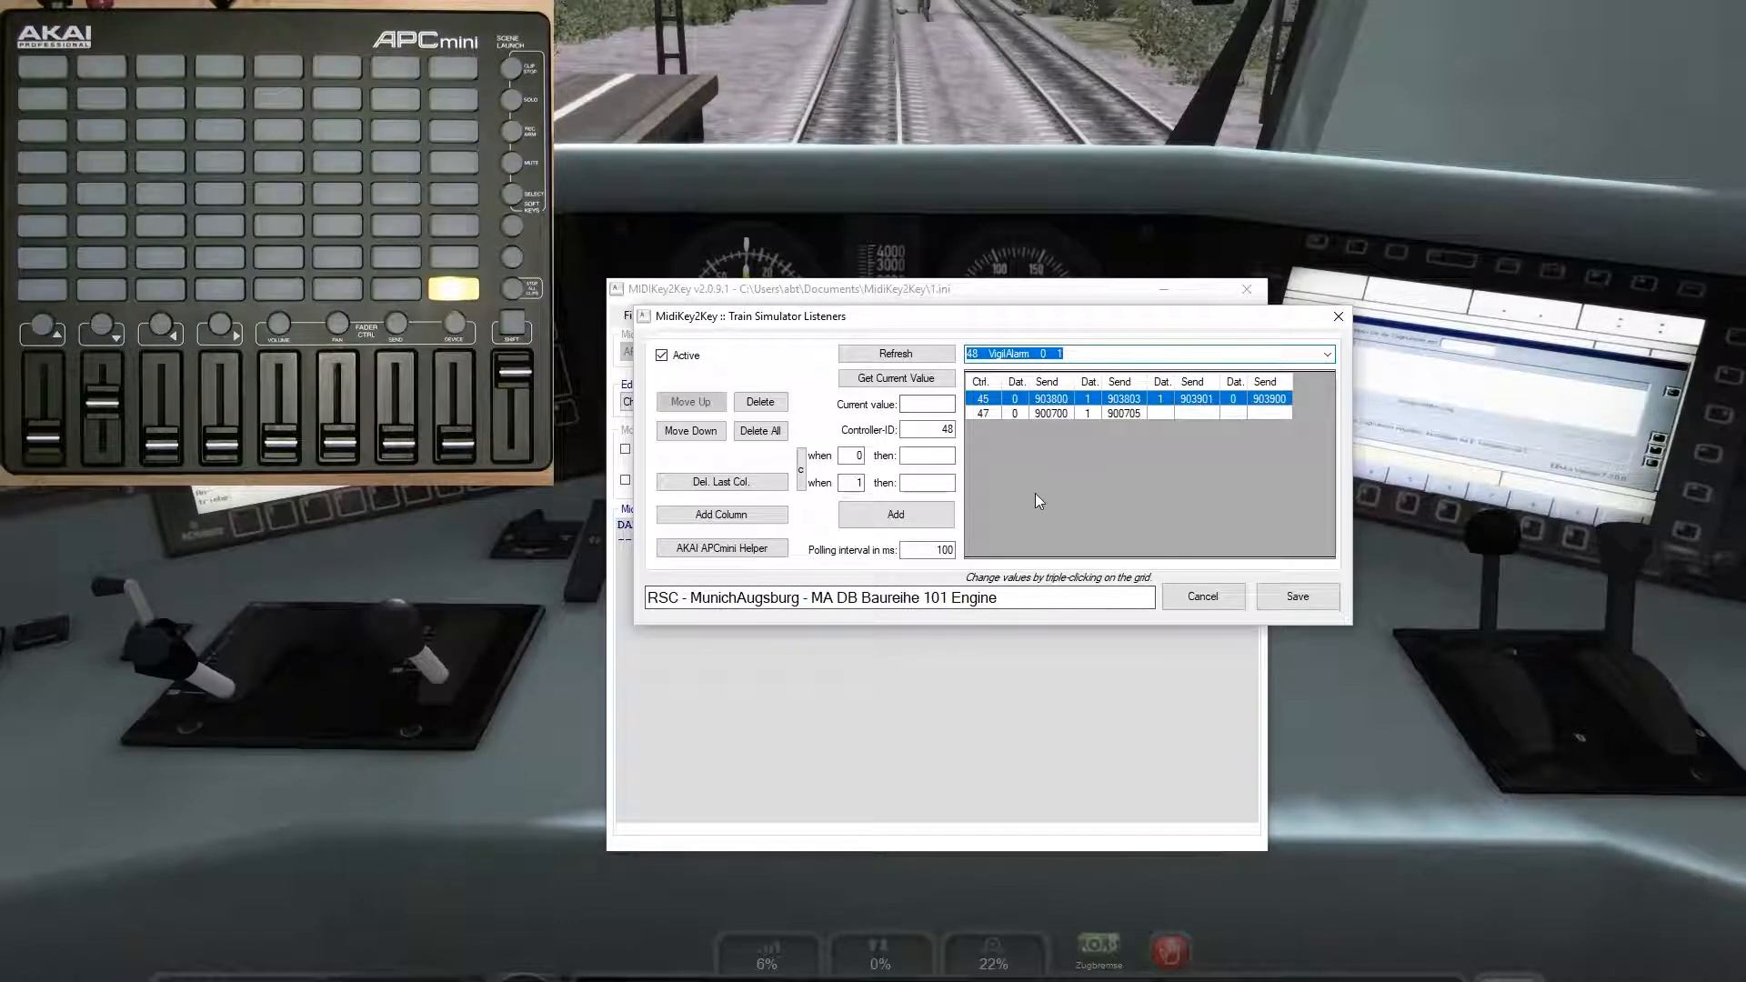
Step: Generate red LED commands for the lower-right pad on MIDI channel 1 with the APCmini Helper, using 900703 for value 1
click(745, 549)
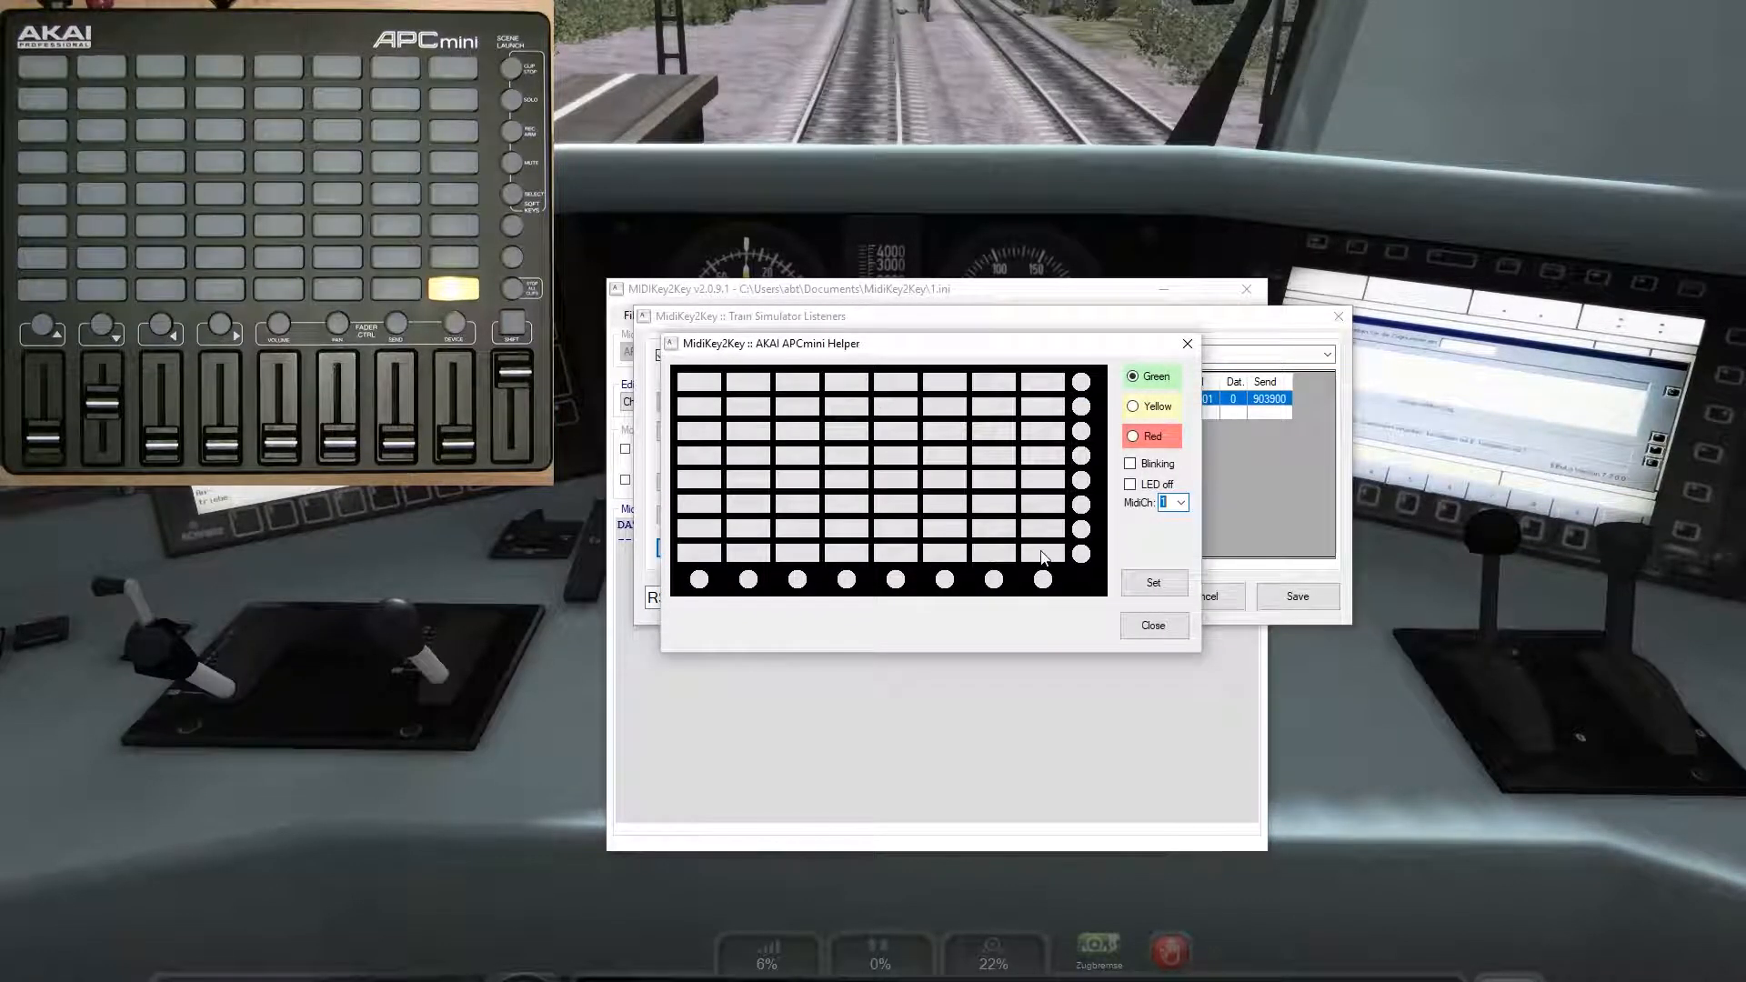
click(1137, 438)
click(1046, 553)
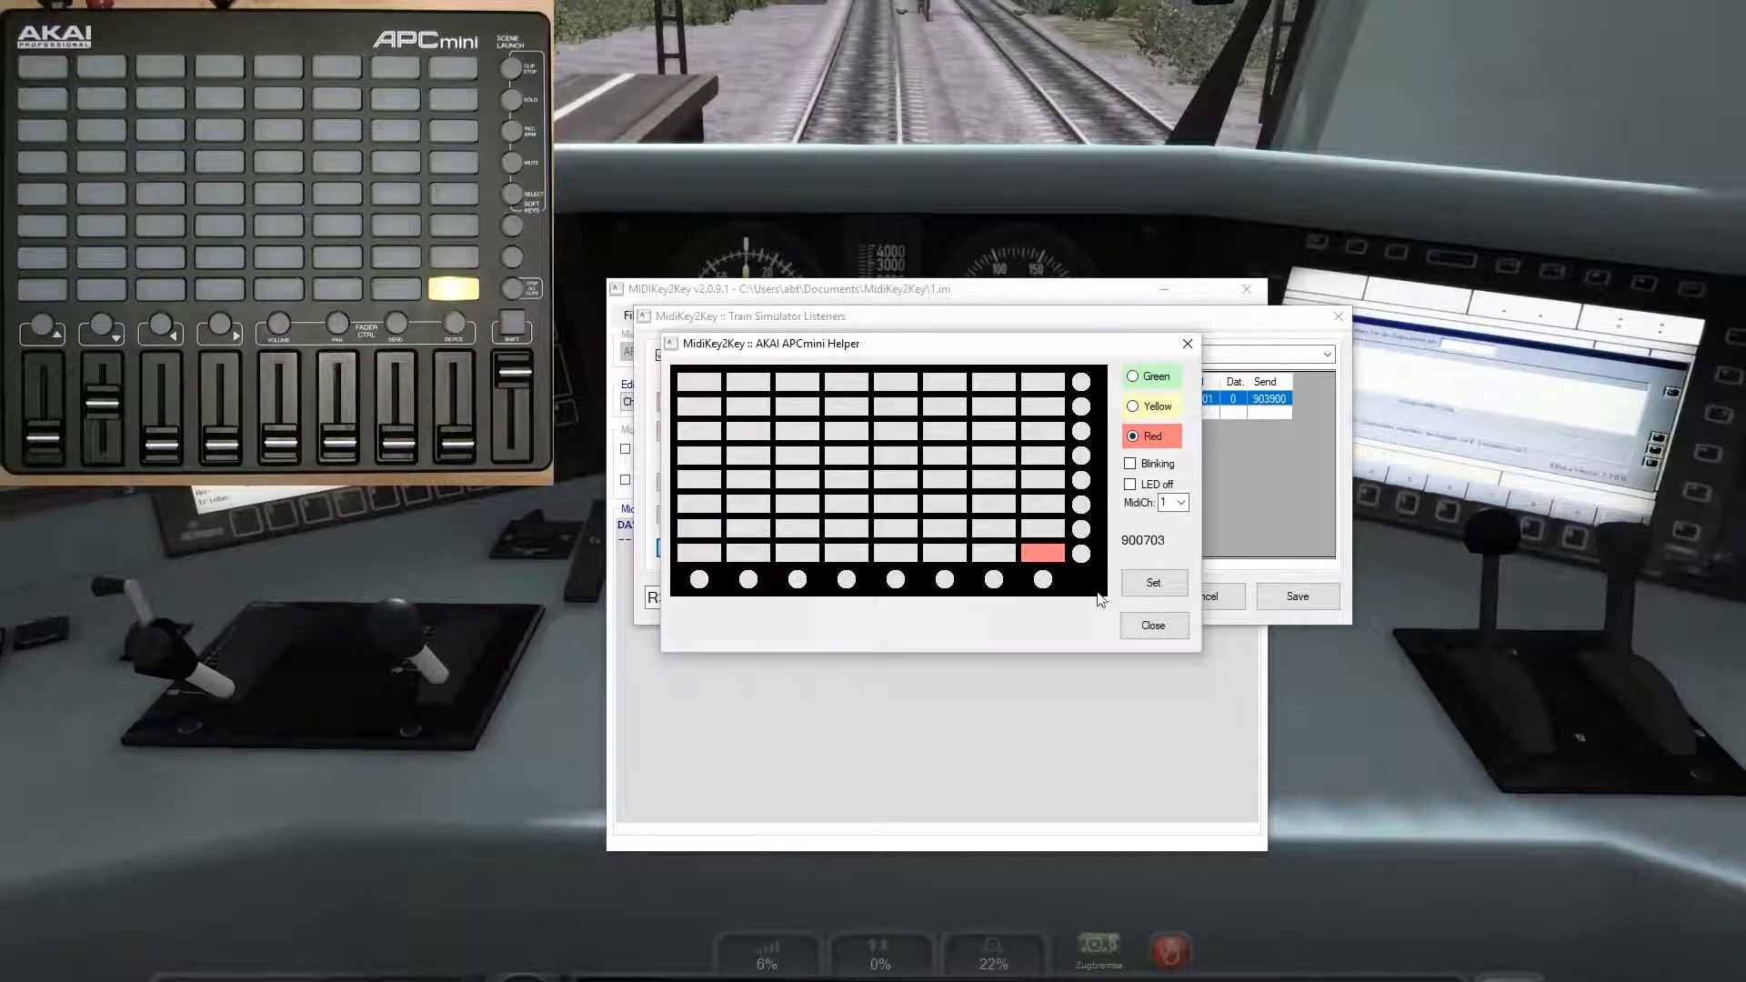
click(1153, 586)
click(1154, 625)
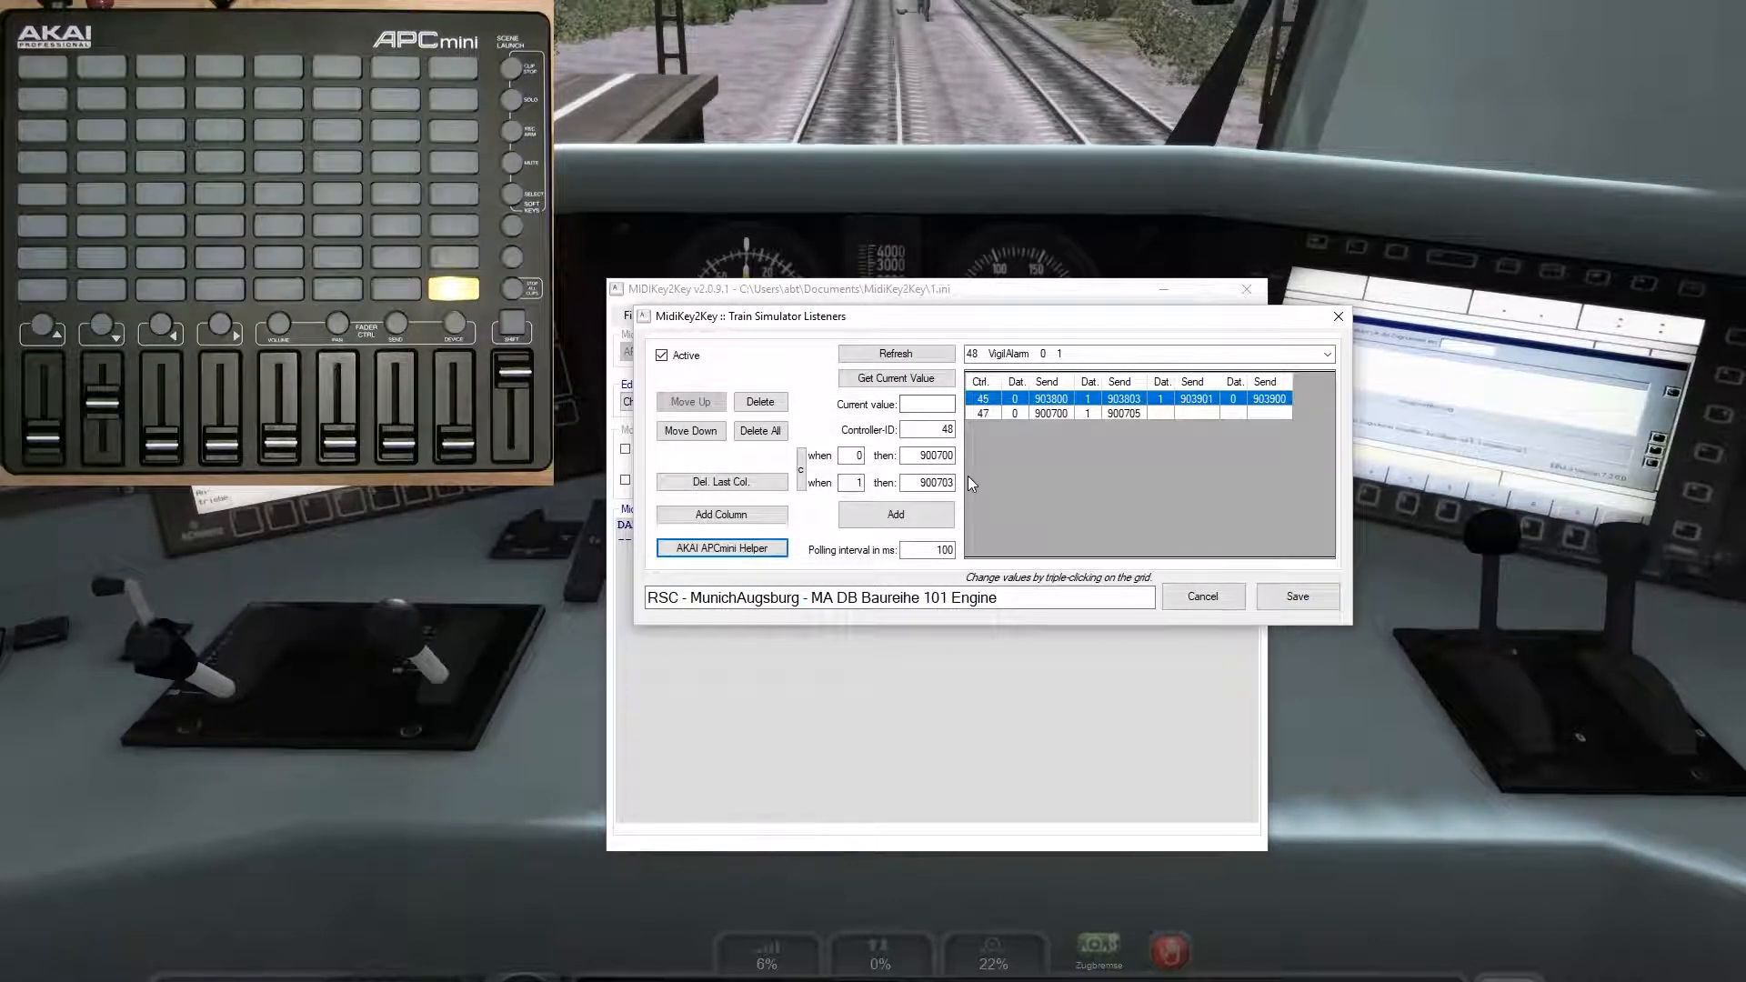
Step: Clear the value 0 condition and its command, and add the controller 48 row sending only 900703 at value 1
double_click(853, 456)
key(BackSpace)
key(Tab)
key(BackSpace)
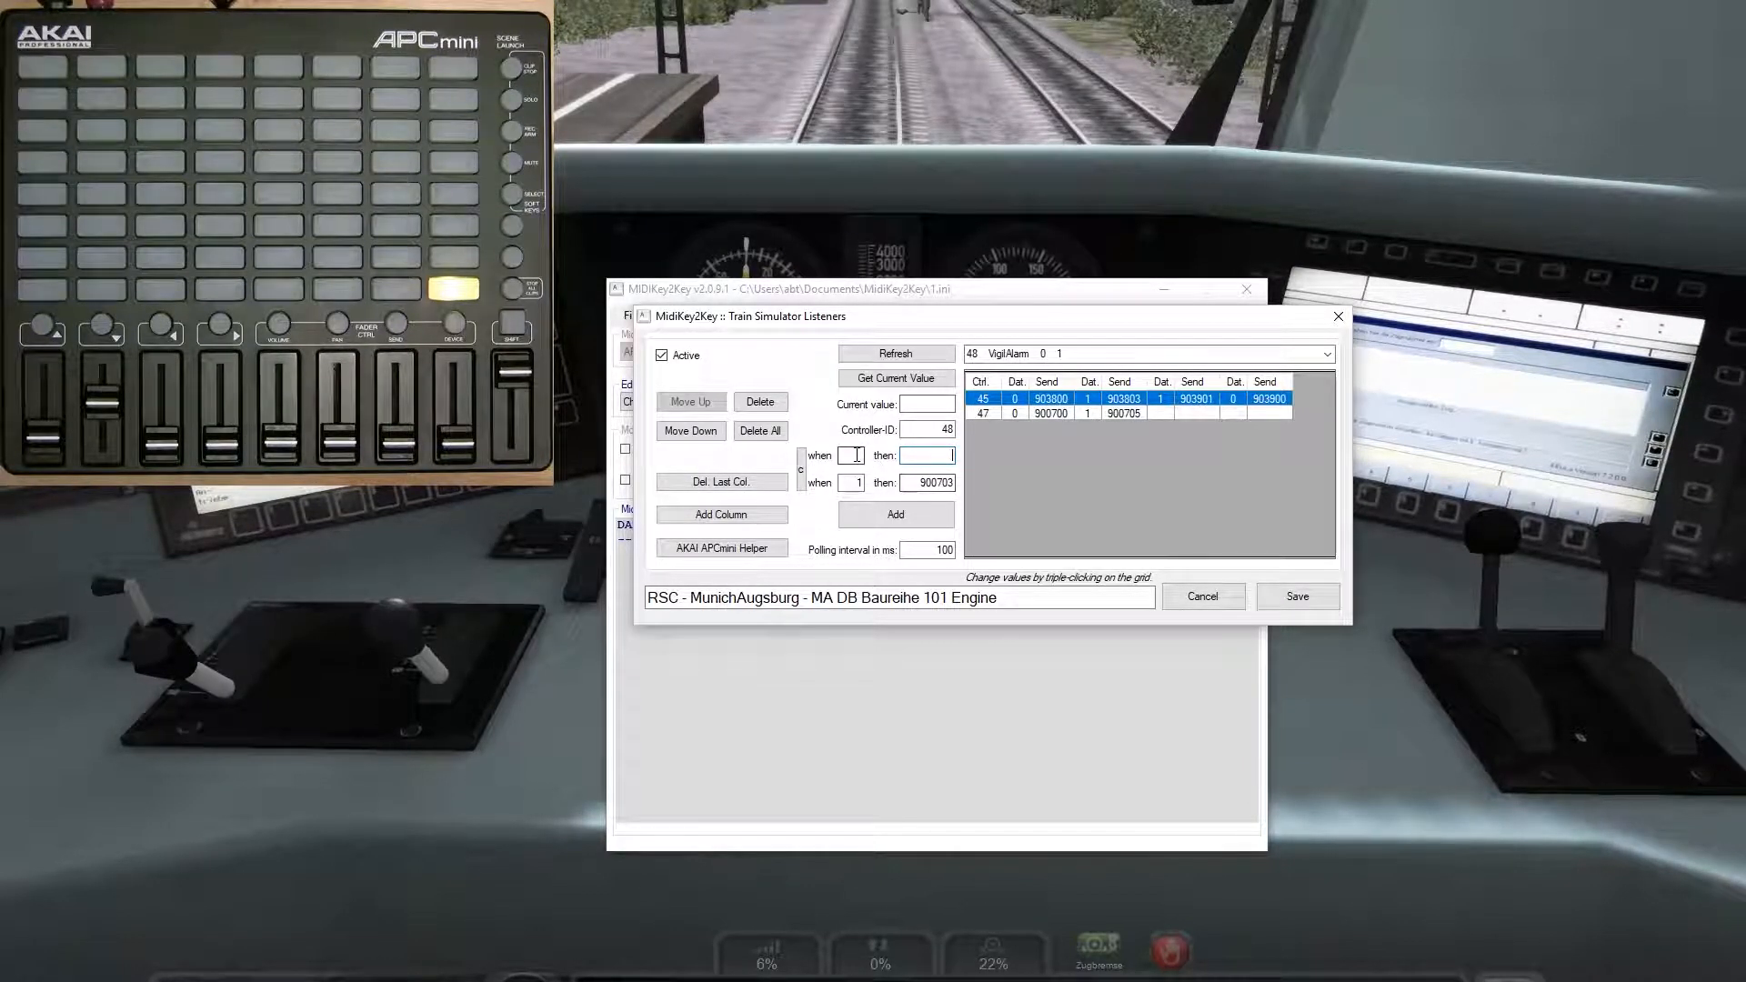
double_click(928, 483)
click(923, 485)
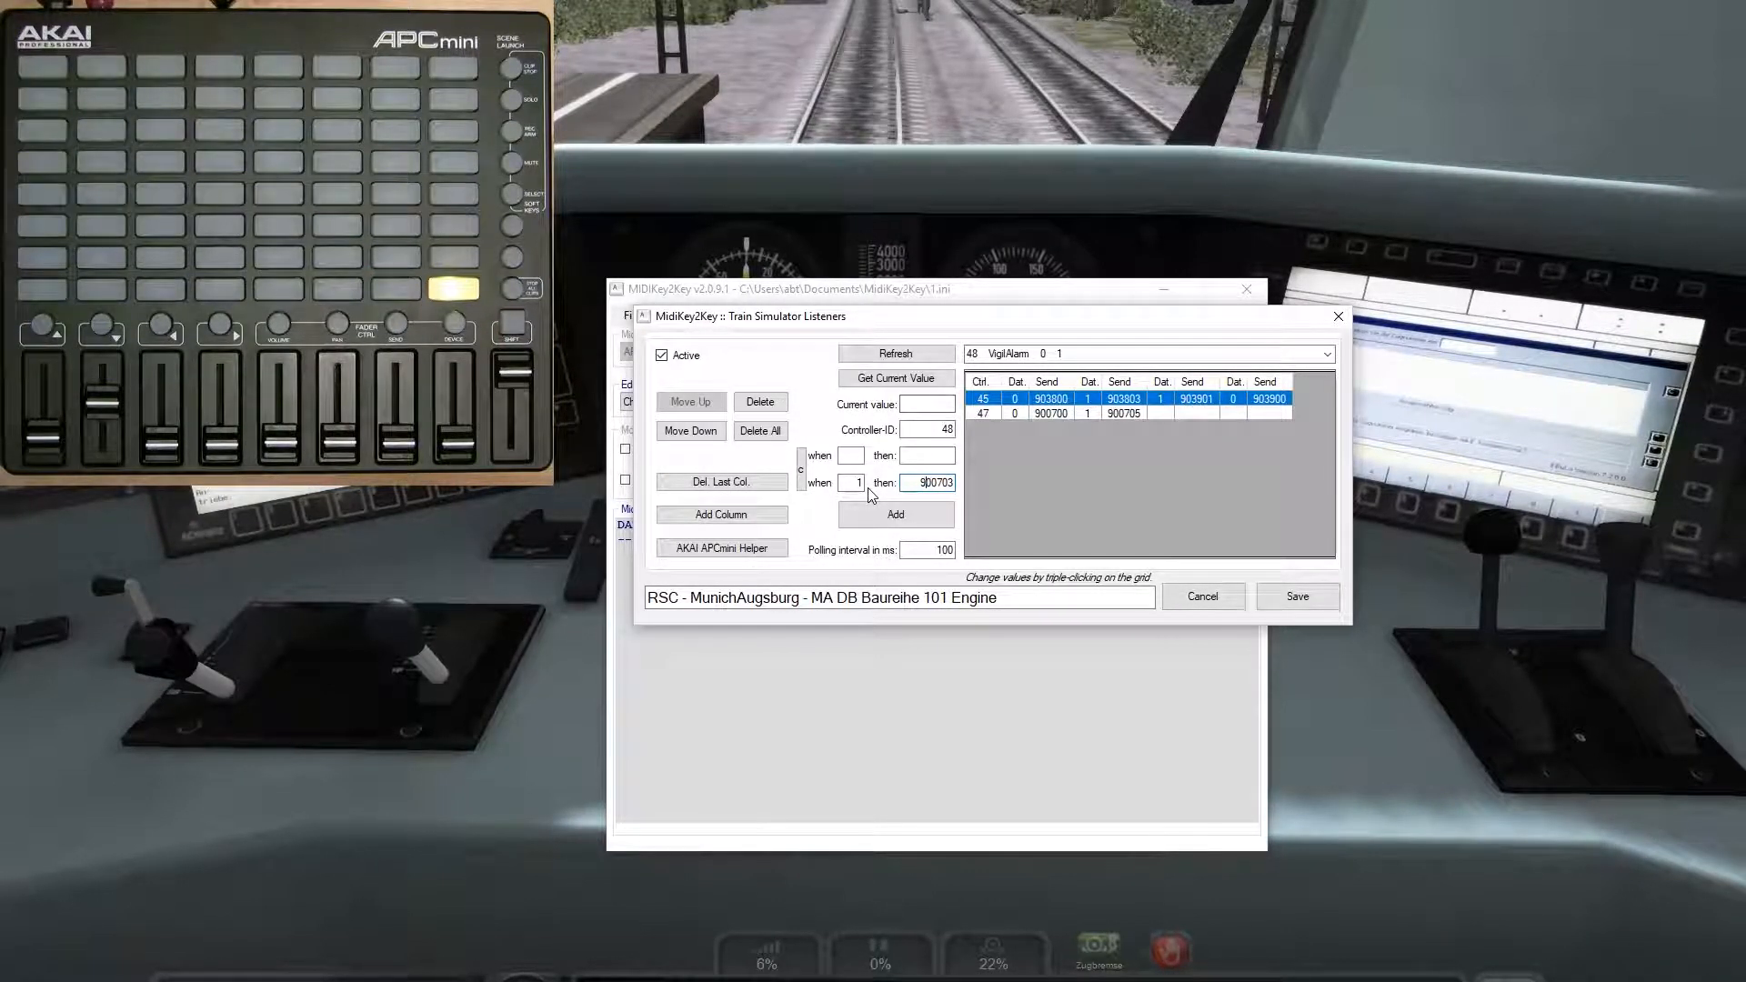
click(909, 526)
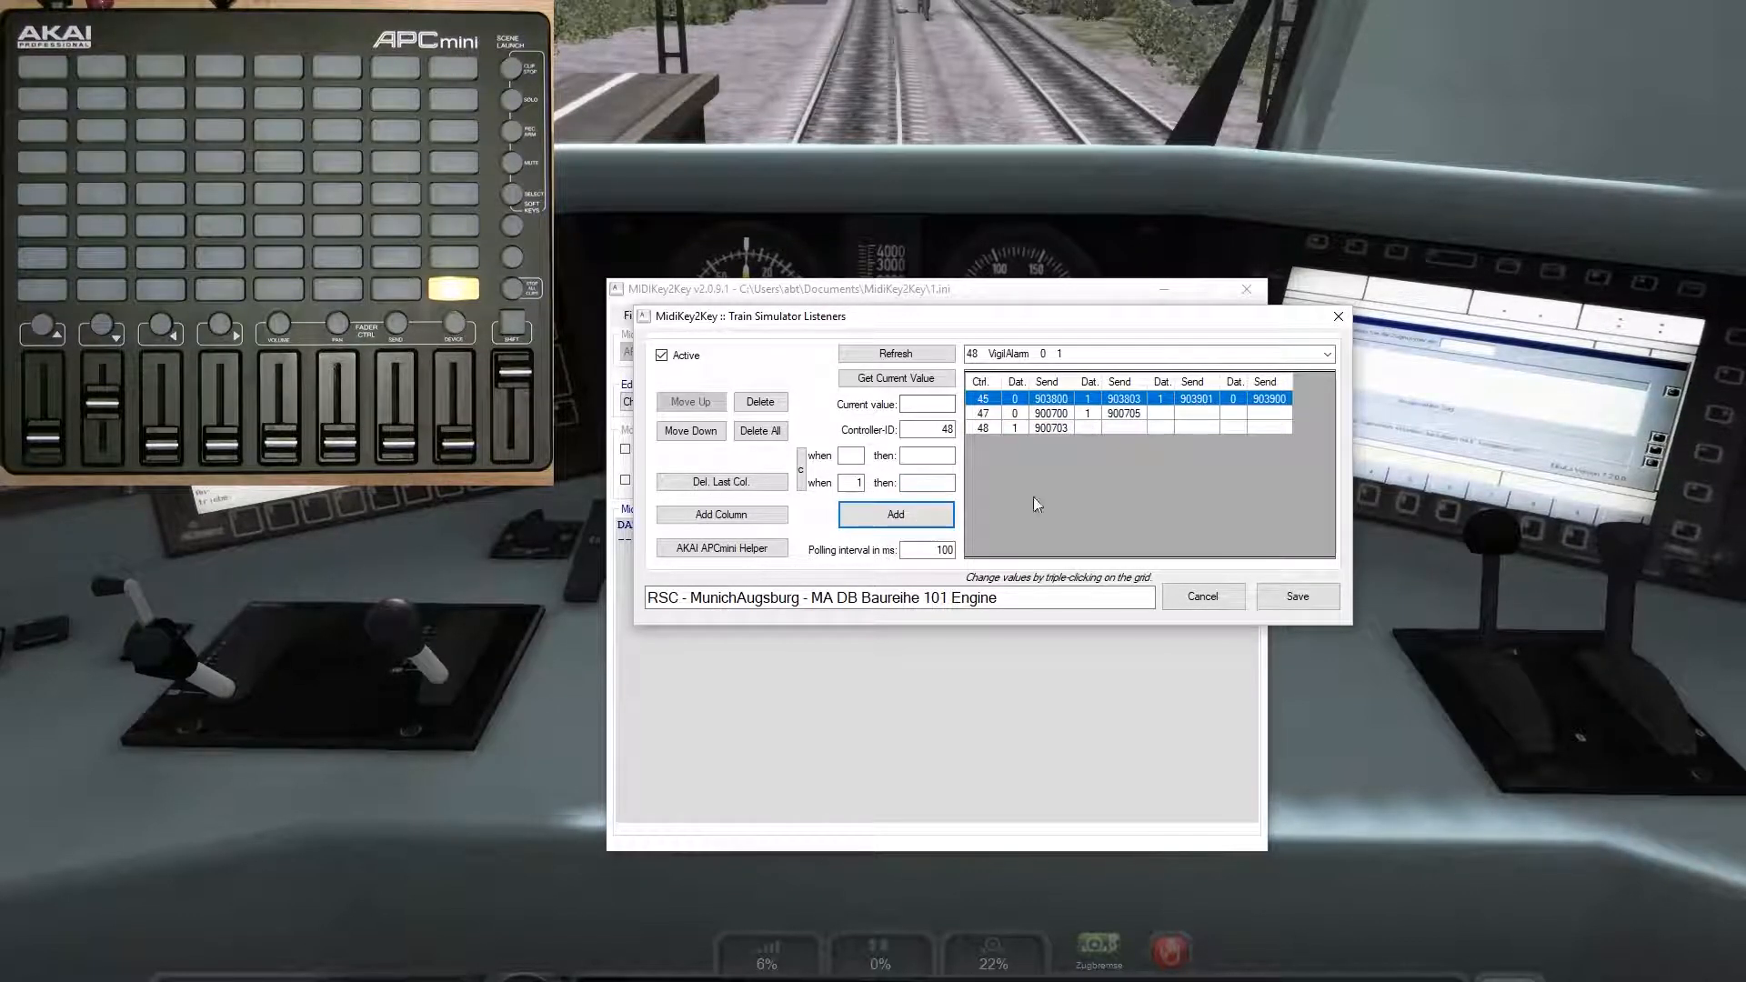
Step: Compare the listener rows for controllers 45, 47 and 48 and their send commands
click(1051, 435)
click(1043, 402)
click(1049, 414)
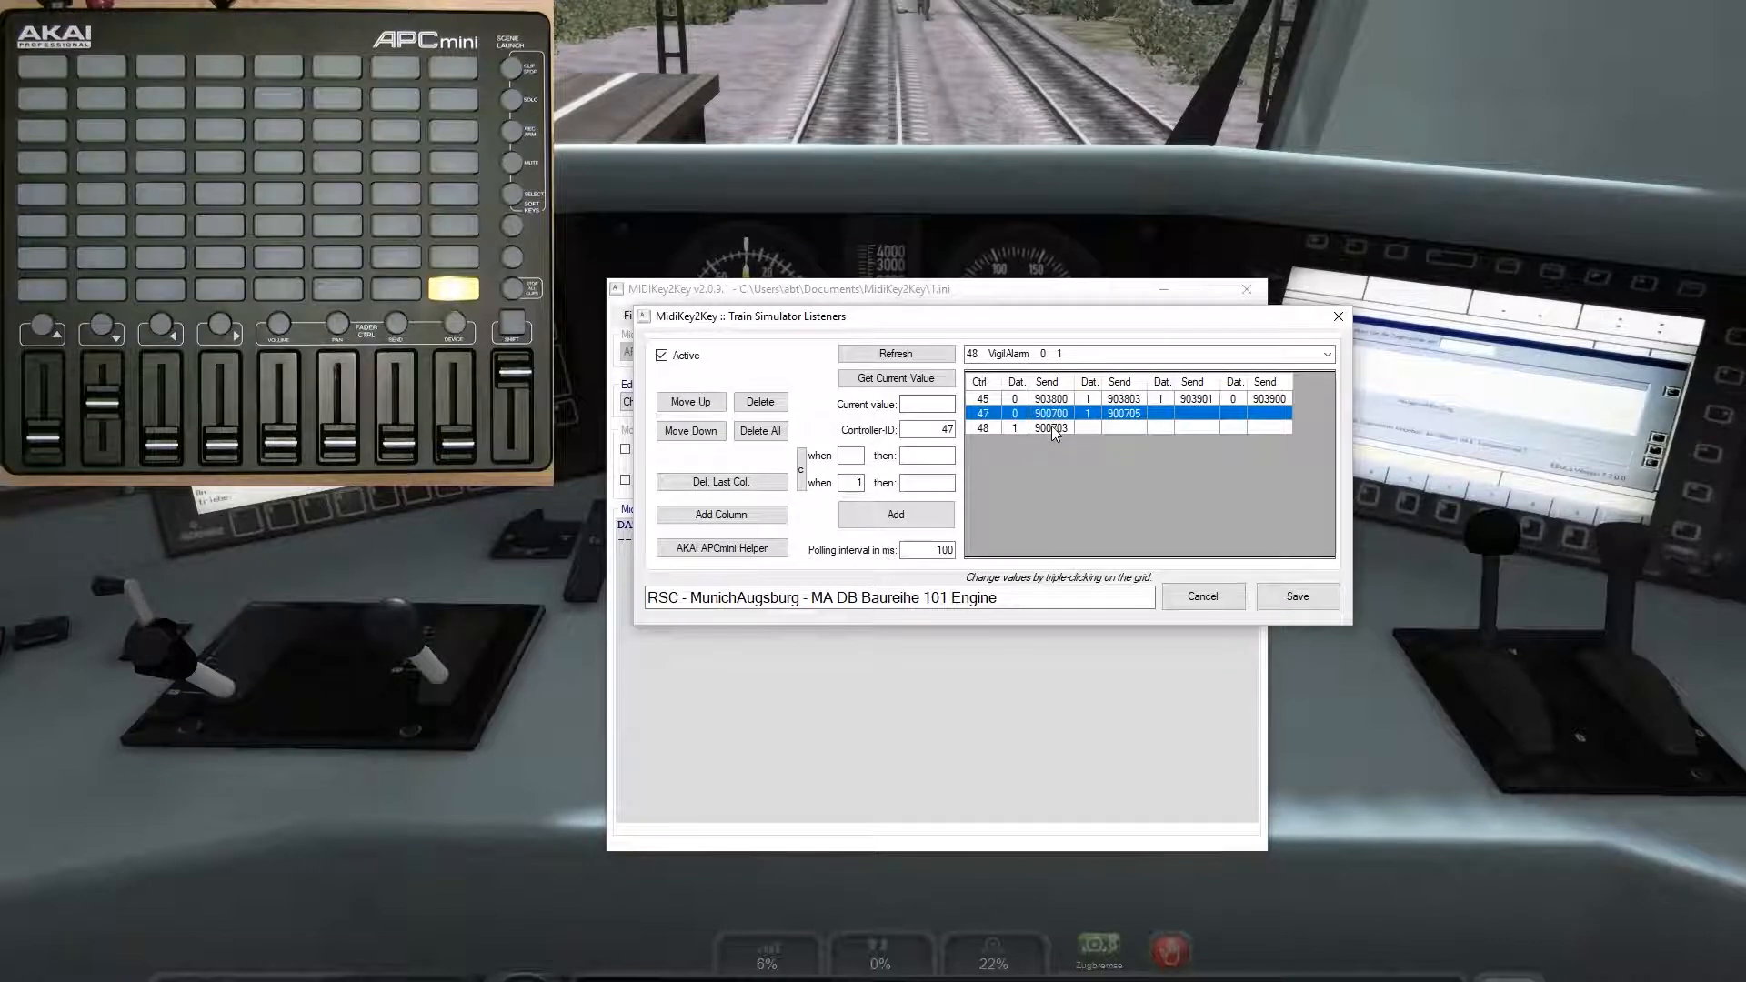
click(1051, 428)
click(1047, 400)
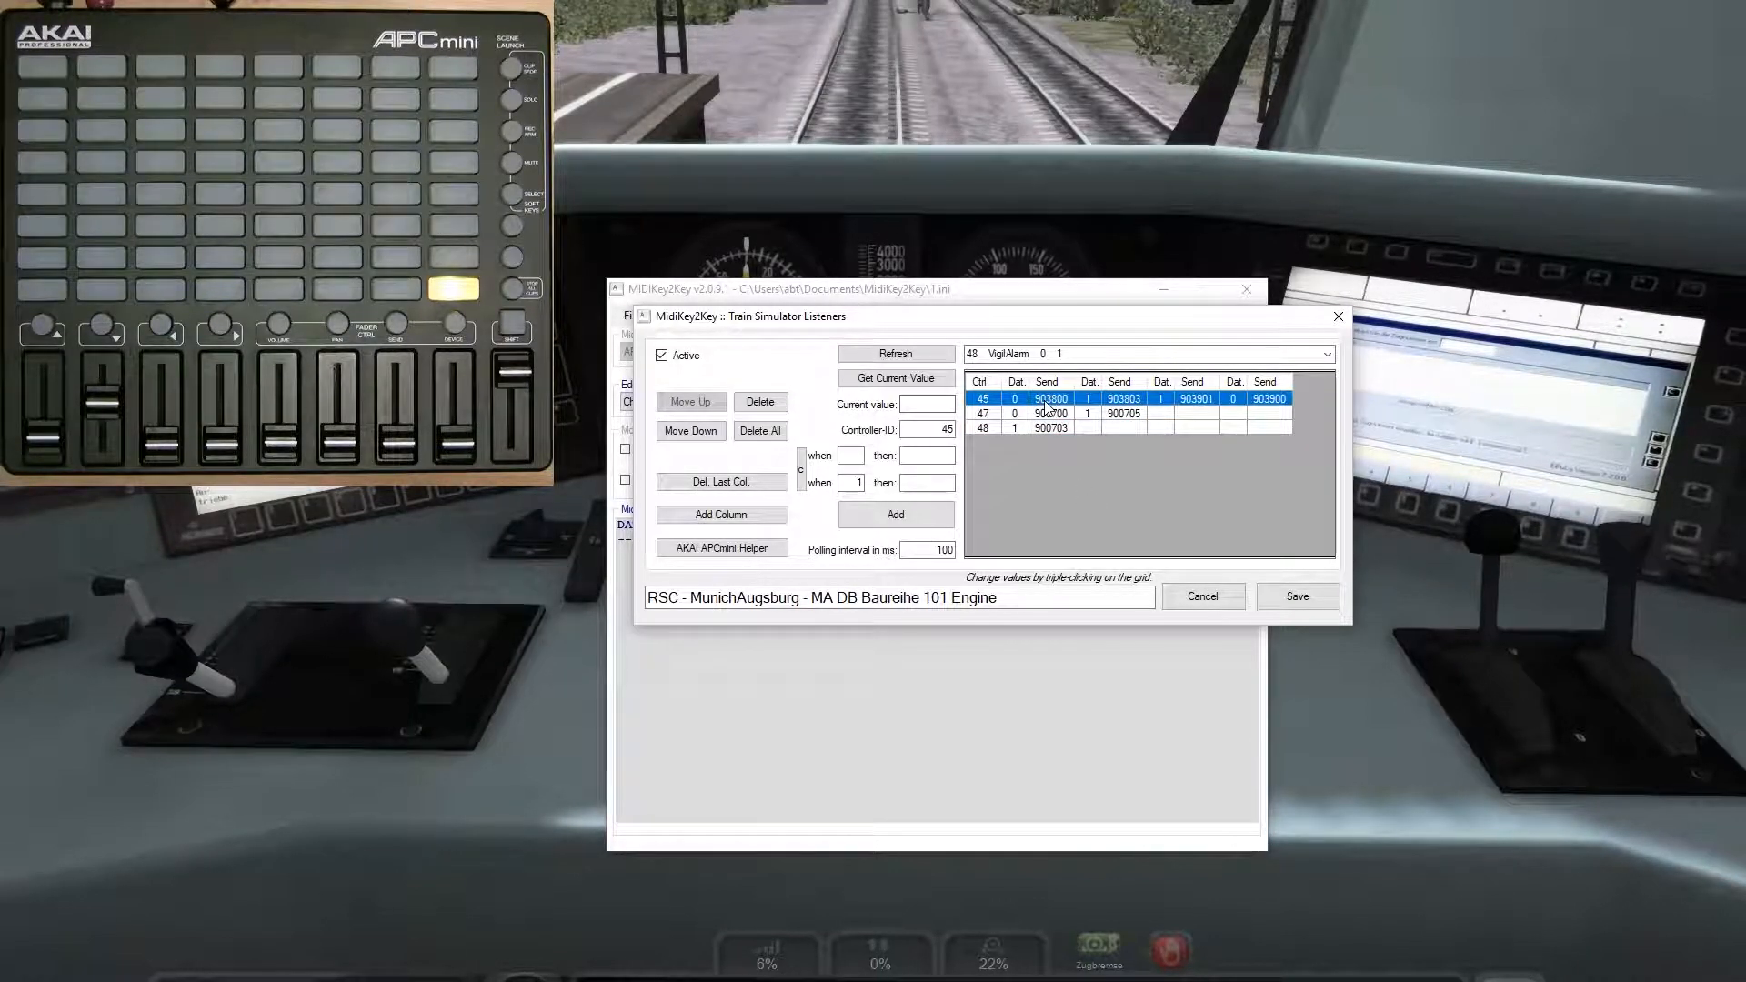
click(1047, 428)
click(1050, 402)
click(1064, 415)
click(1055, 427)
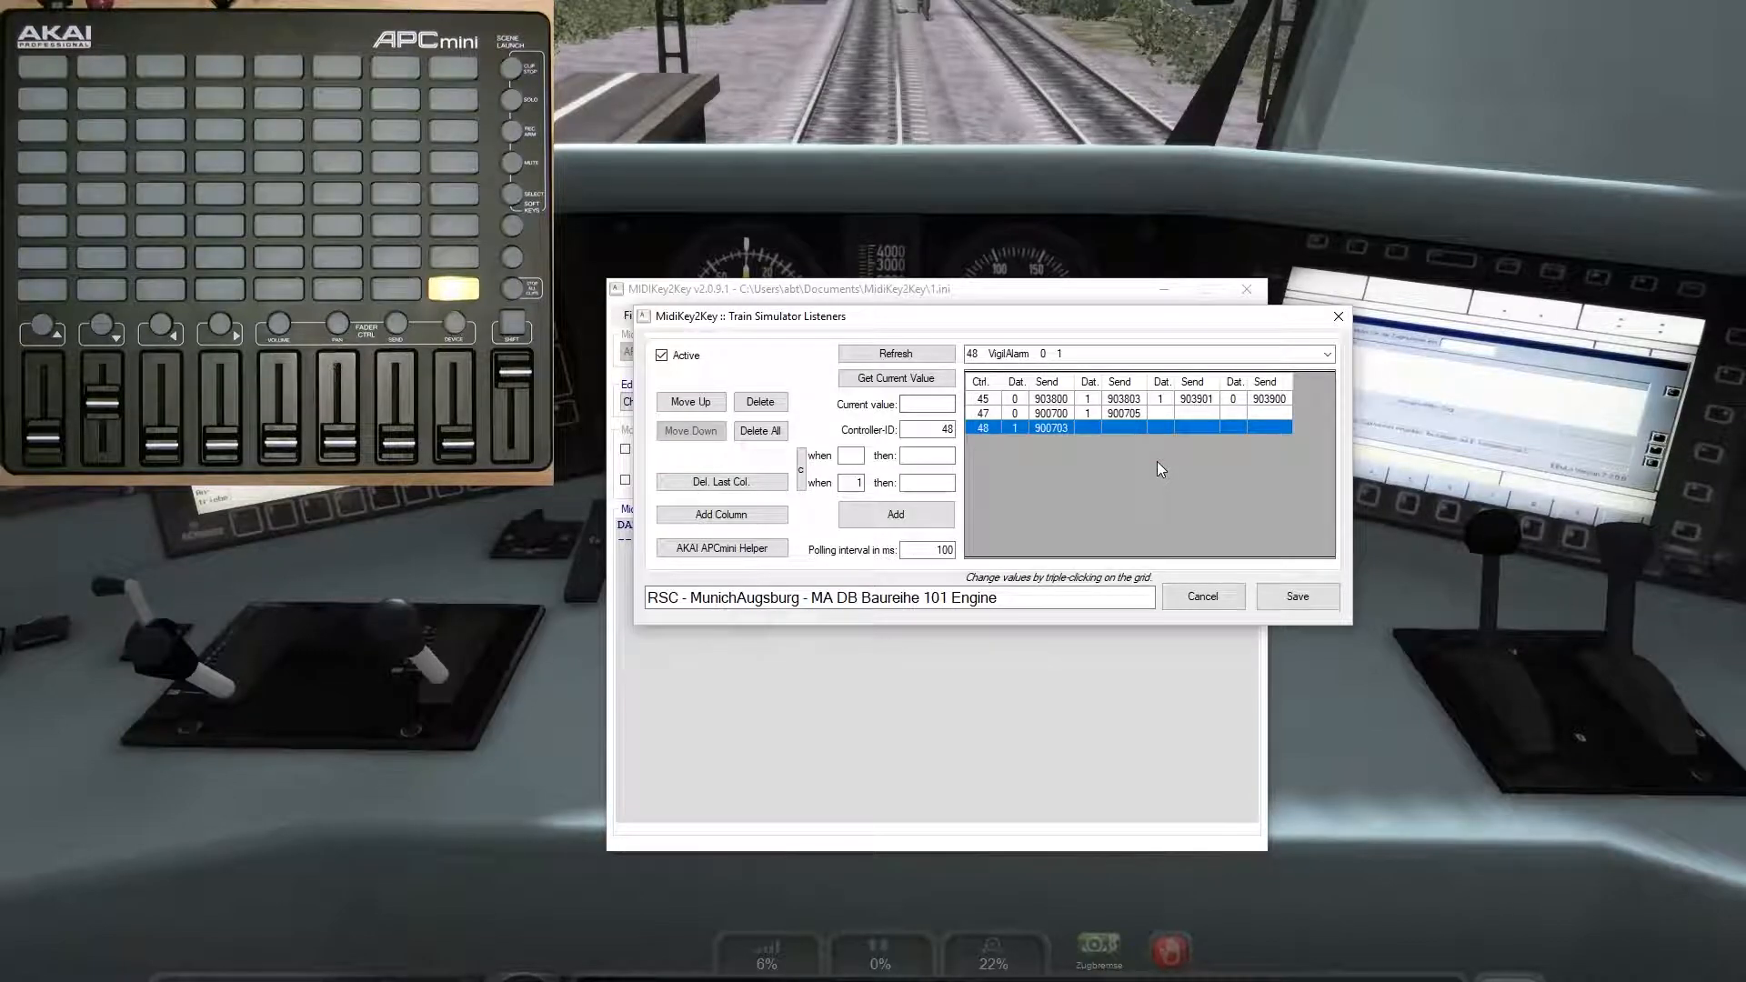
Step: Save the listeners and minimise the main window to return to the train cab
click(1298, 596)
click(1164, 291)
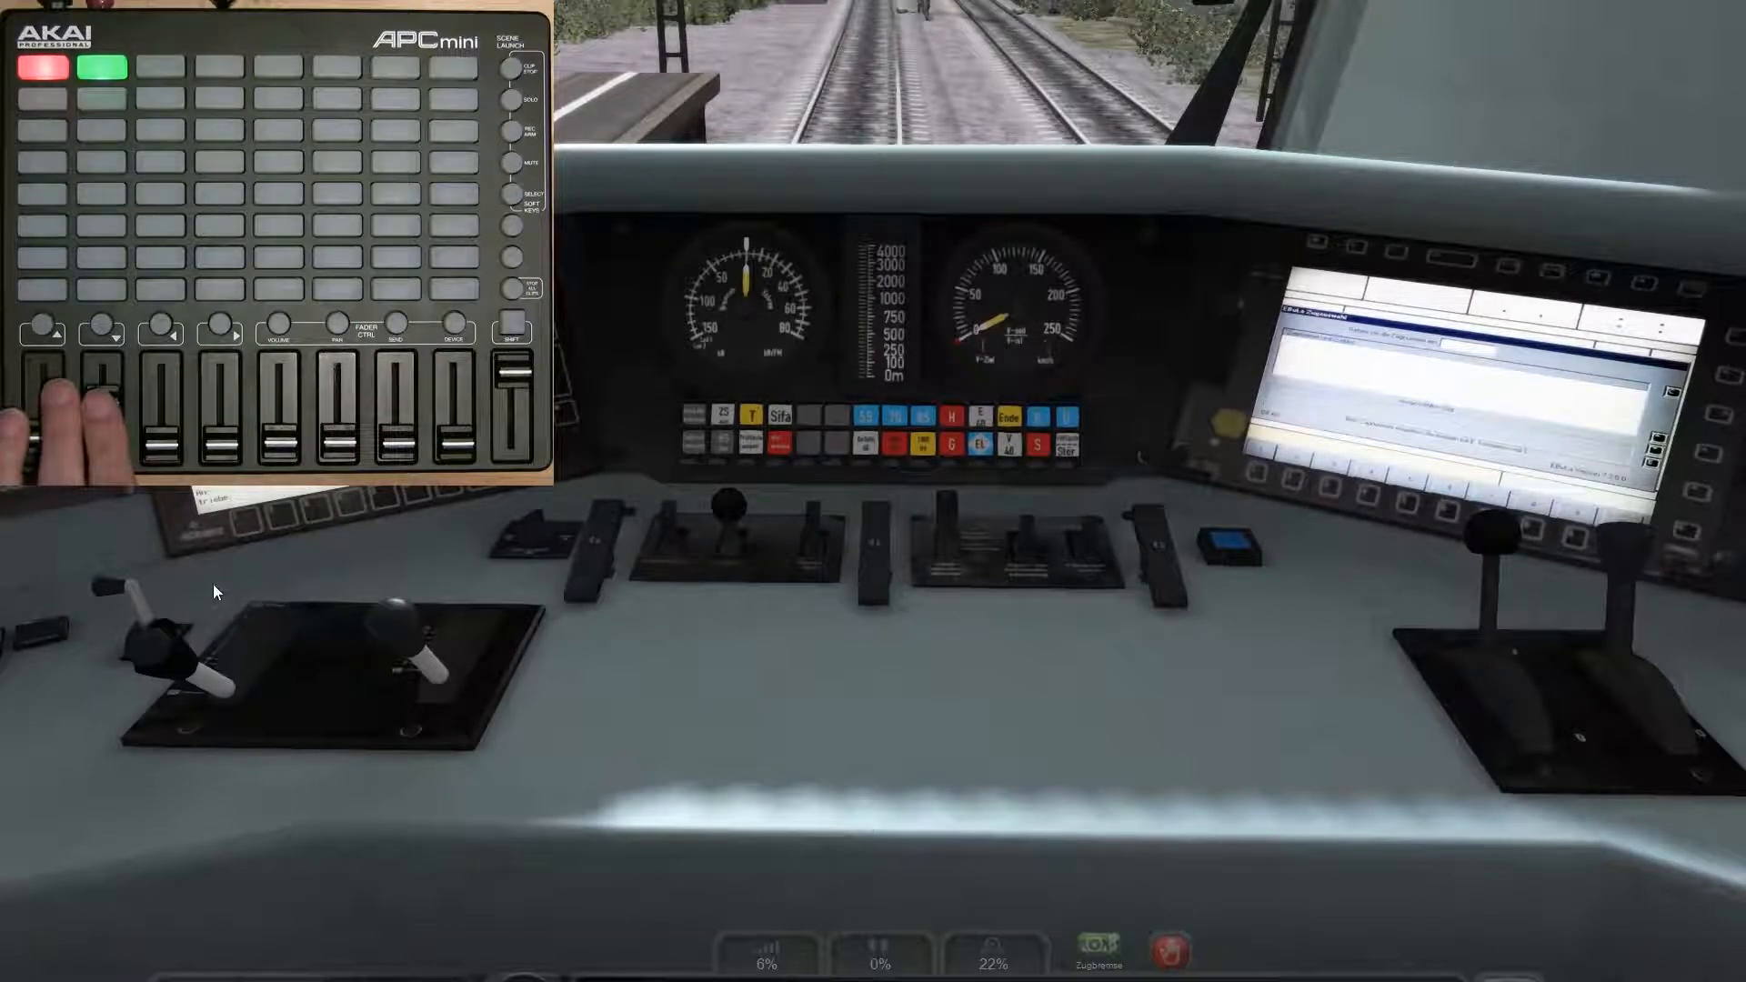
Step: Set the reverser to 100% and release the train brake to 0% in the cab to get the train moving
mouse_move(120, 592)
mouse_down()
mouse_move(202, 468)
mouse_move(68, 738)
mouse_move(71, 601)
mouse_move(109, 616)
mouse_up()
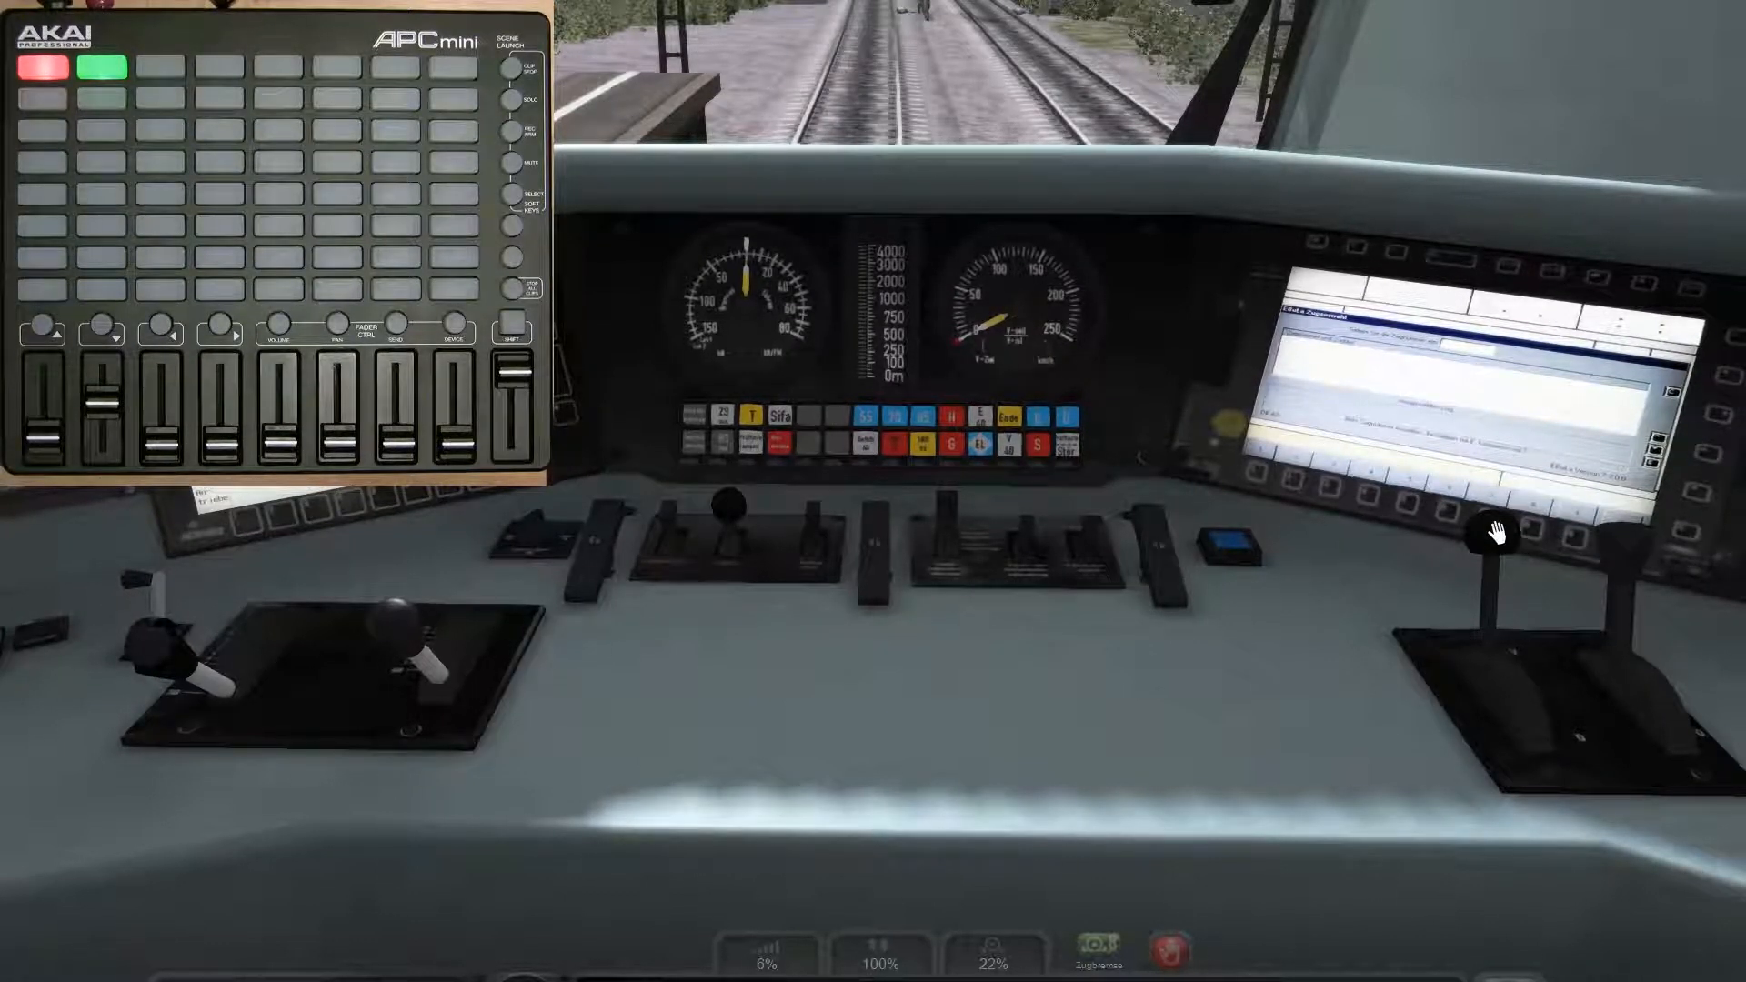
drag(1492, 525, 1391, 464)
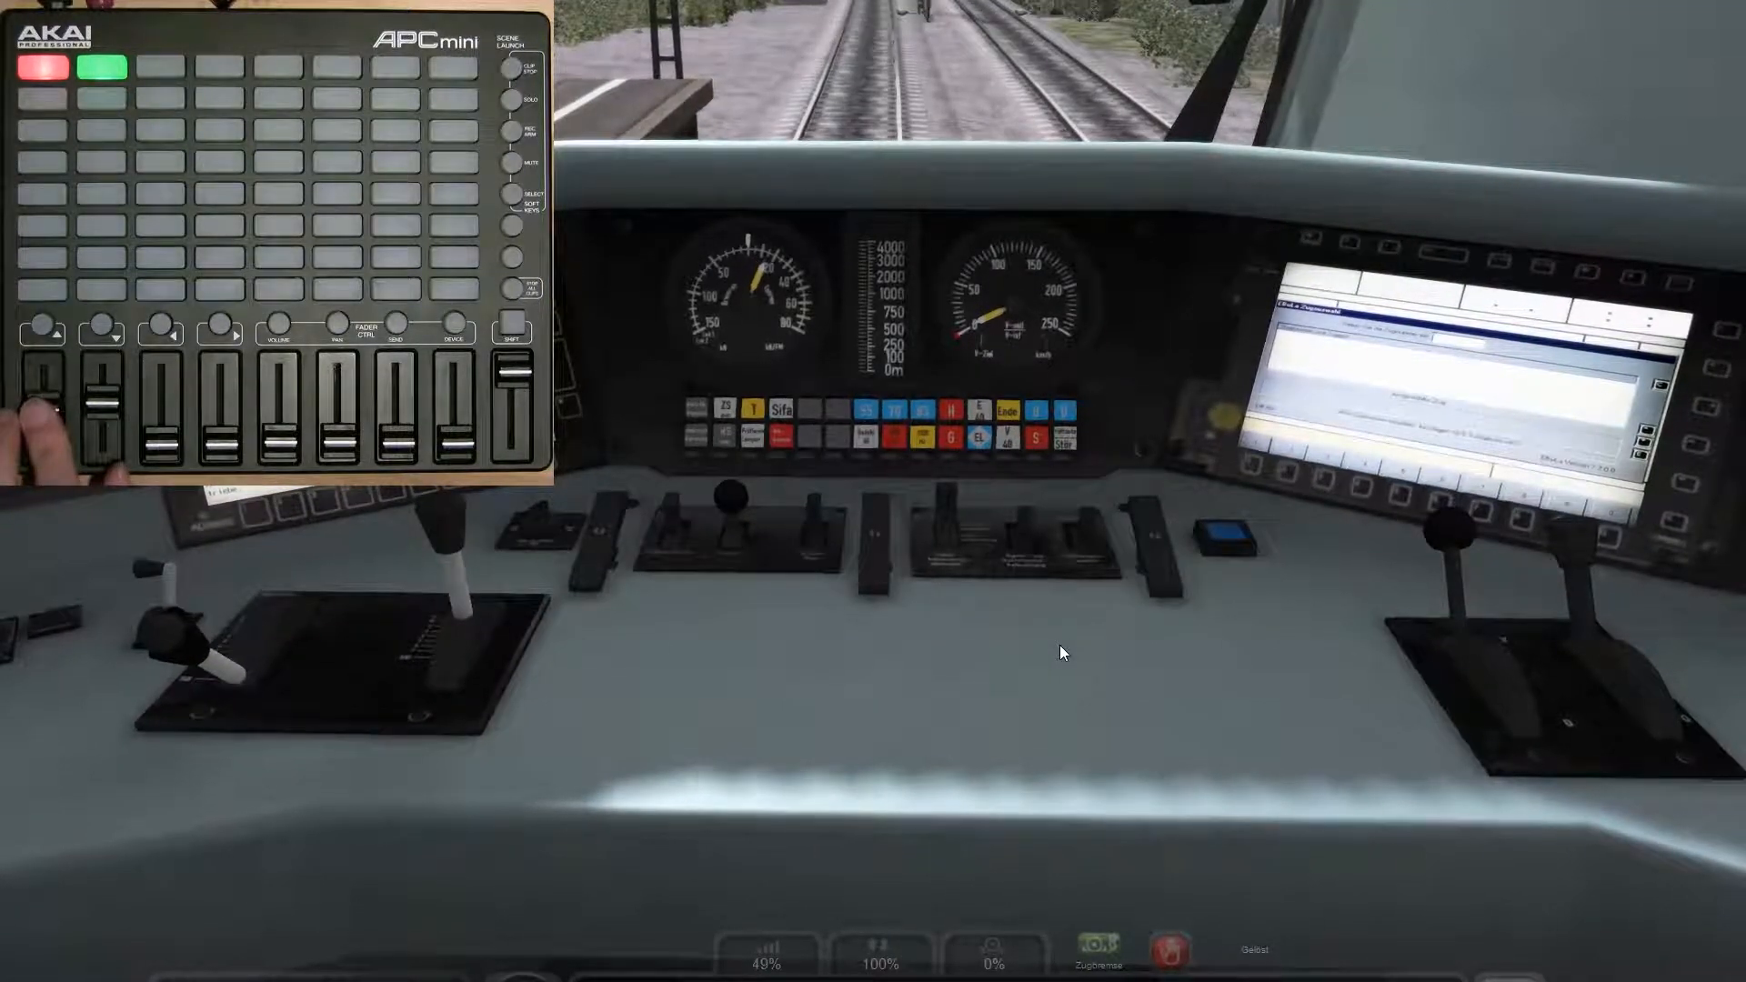
mouse_move(1060, 646)
mouse_down()
mouse_move(1060, 473)
mouse_move(1046, 627)
mouse_move(1057, 618)
mouse_up()
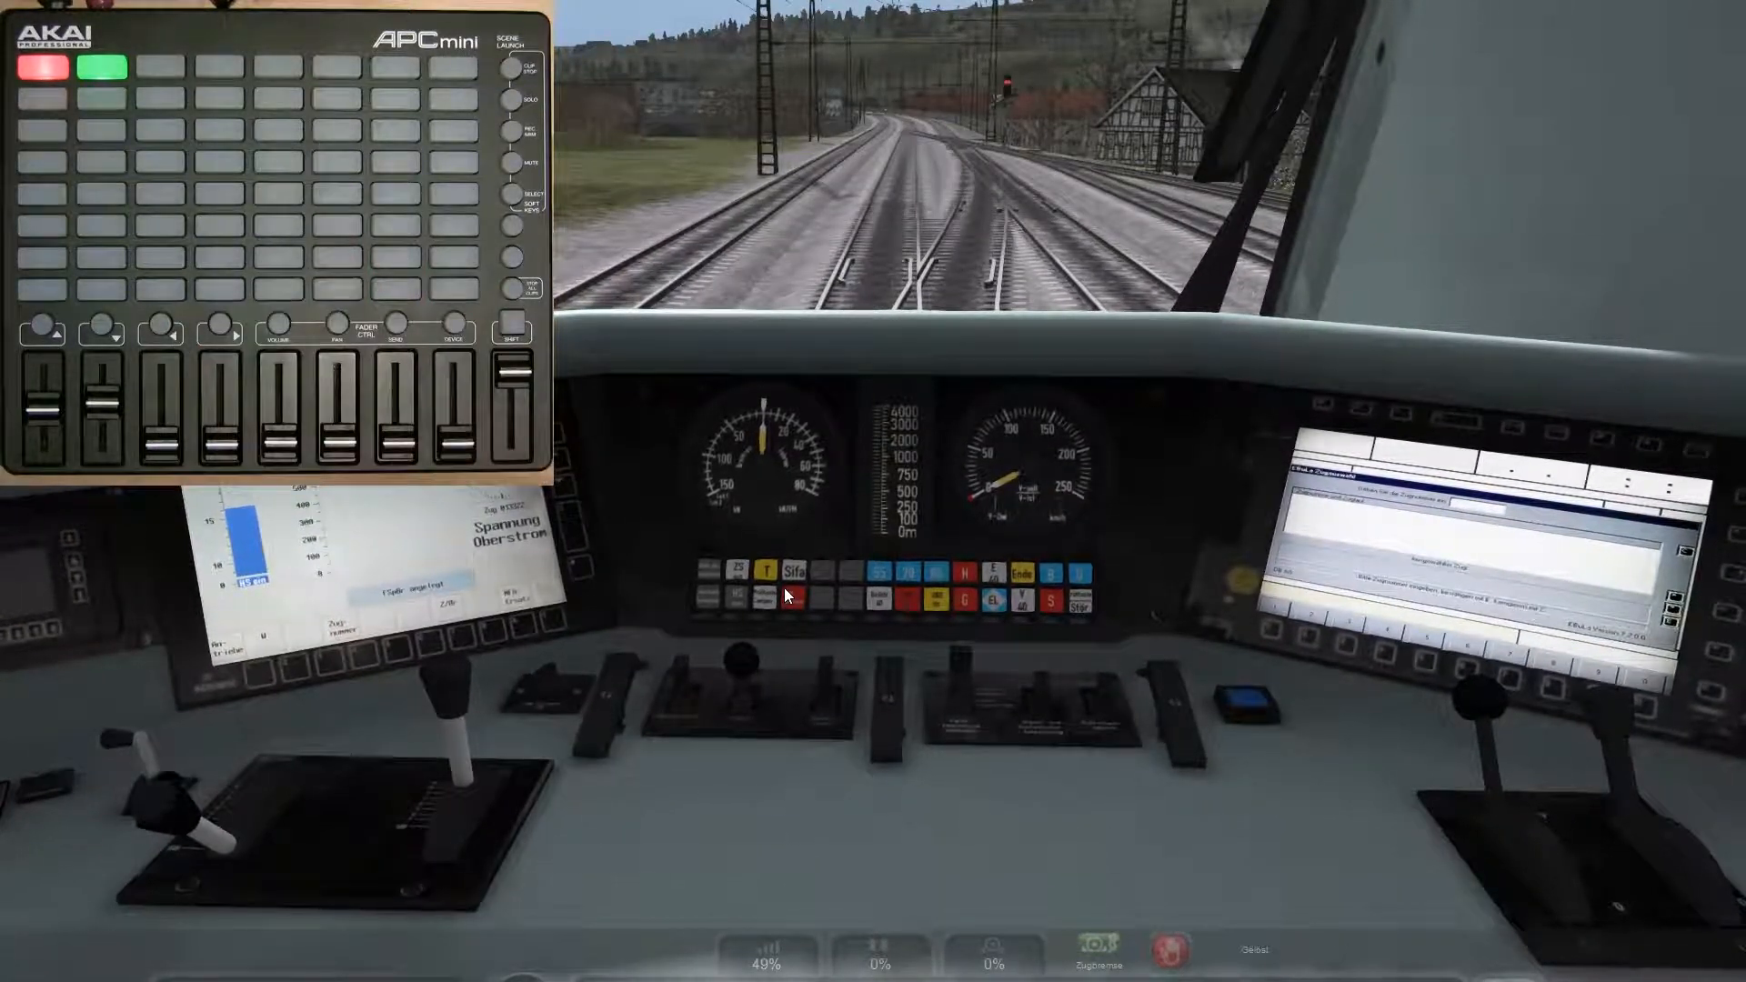
Step: Pause the simulation, switch to MIDIKey2Key and reopen the Train Simulator listeners setup
key(Escape)
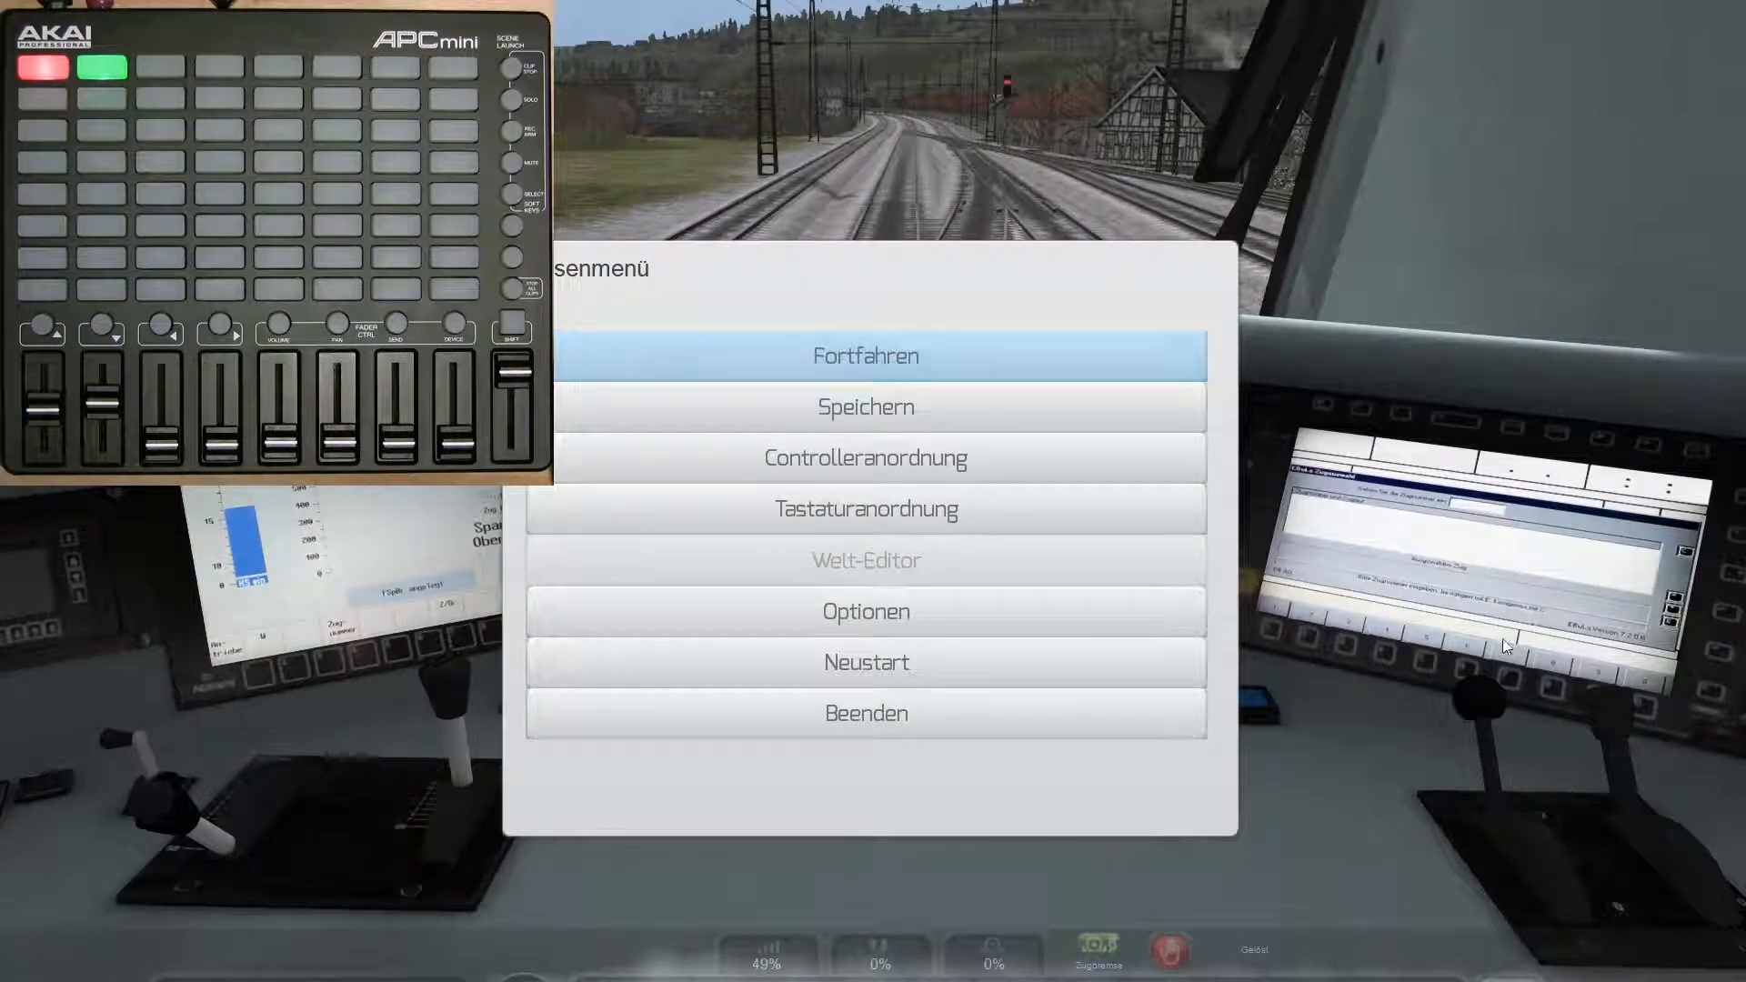
key(alt+Tab)
key(alt+Tab)
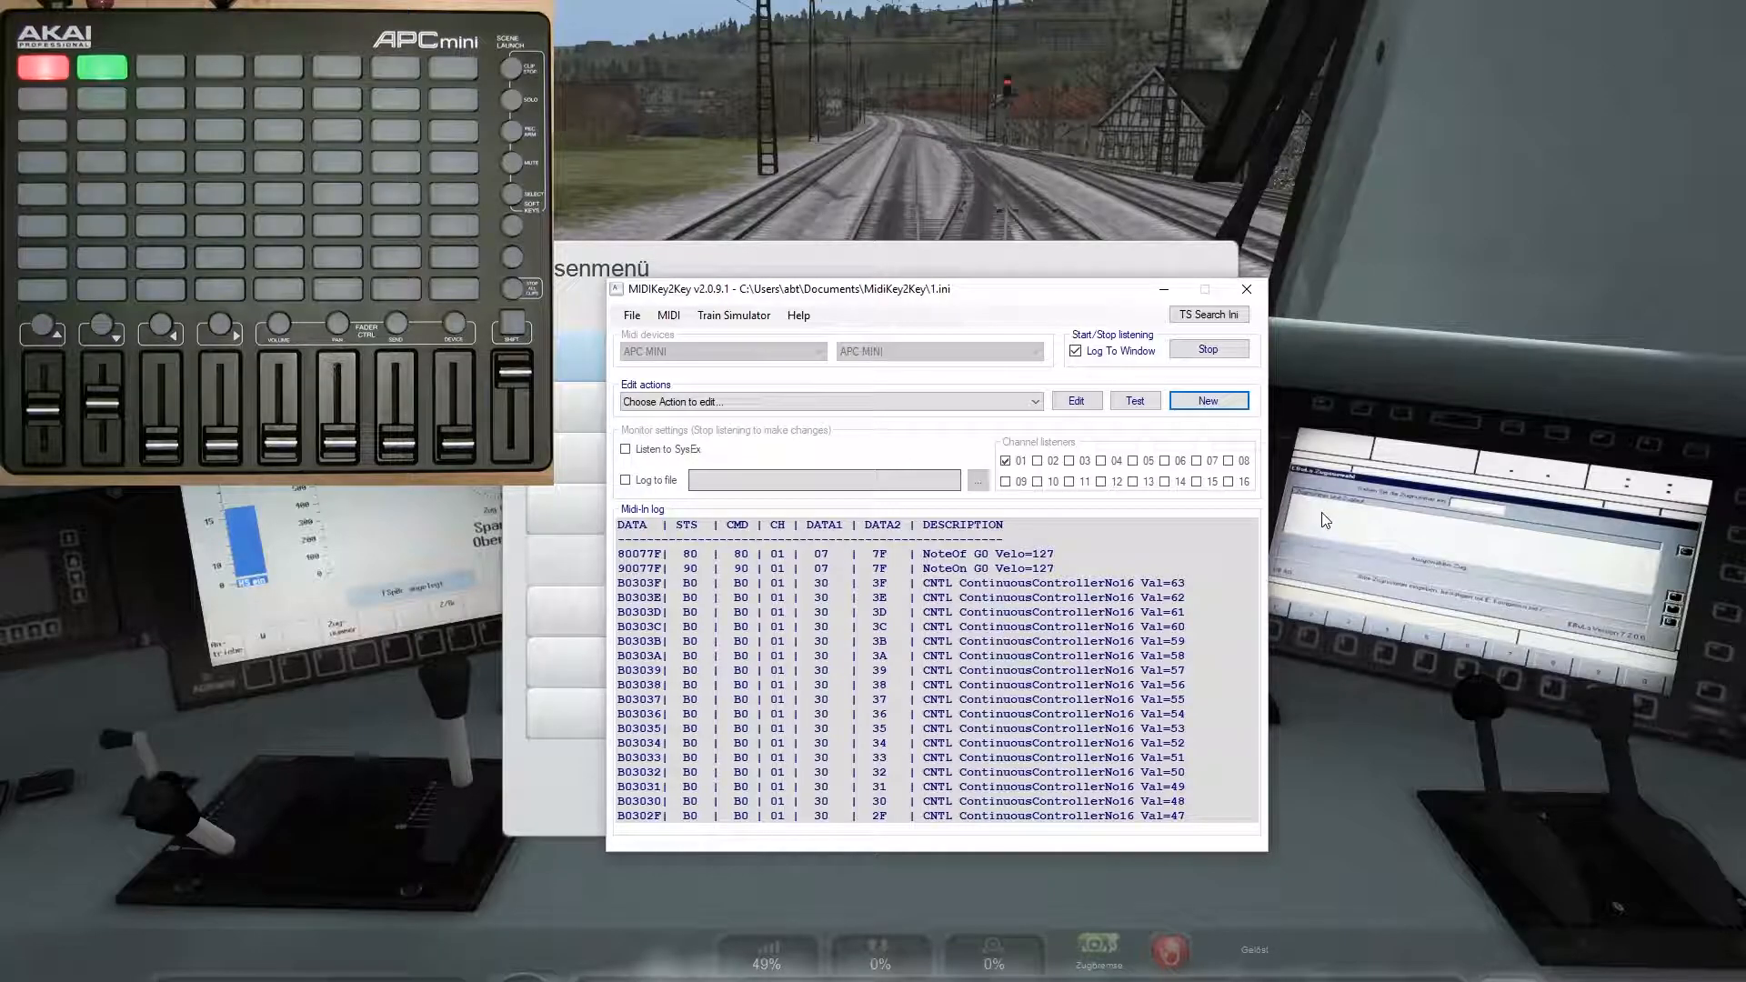
click(734, 315)
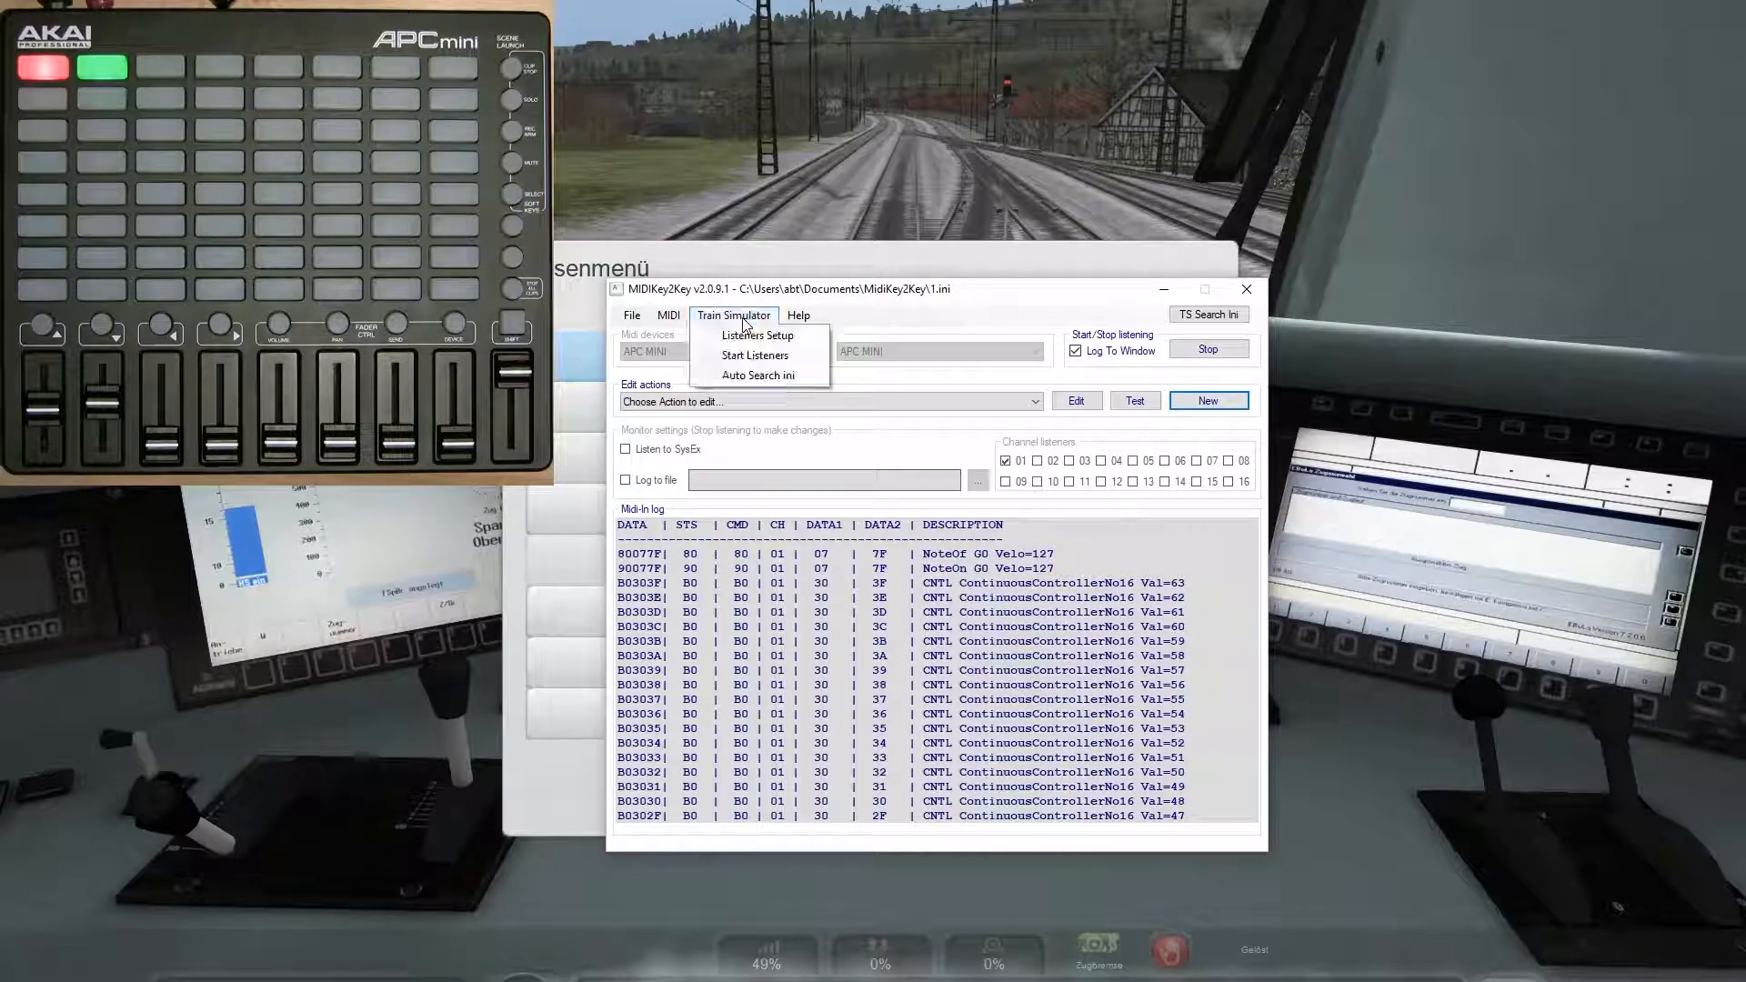
click(1451, 462)
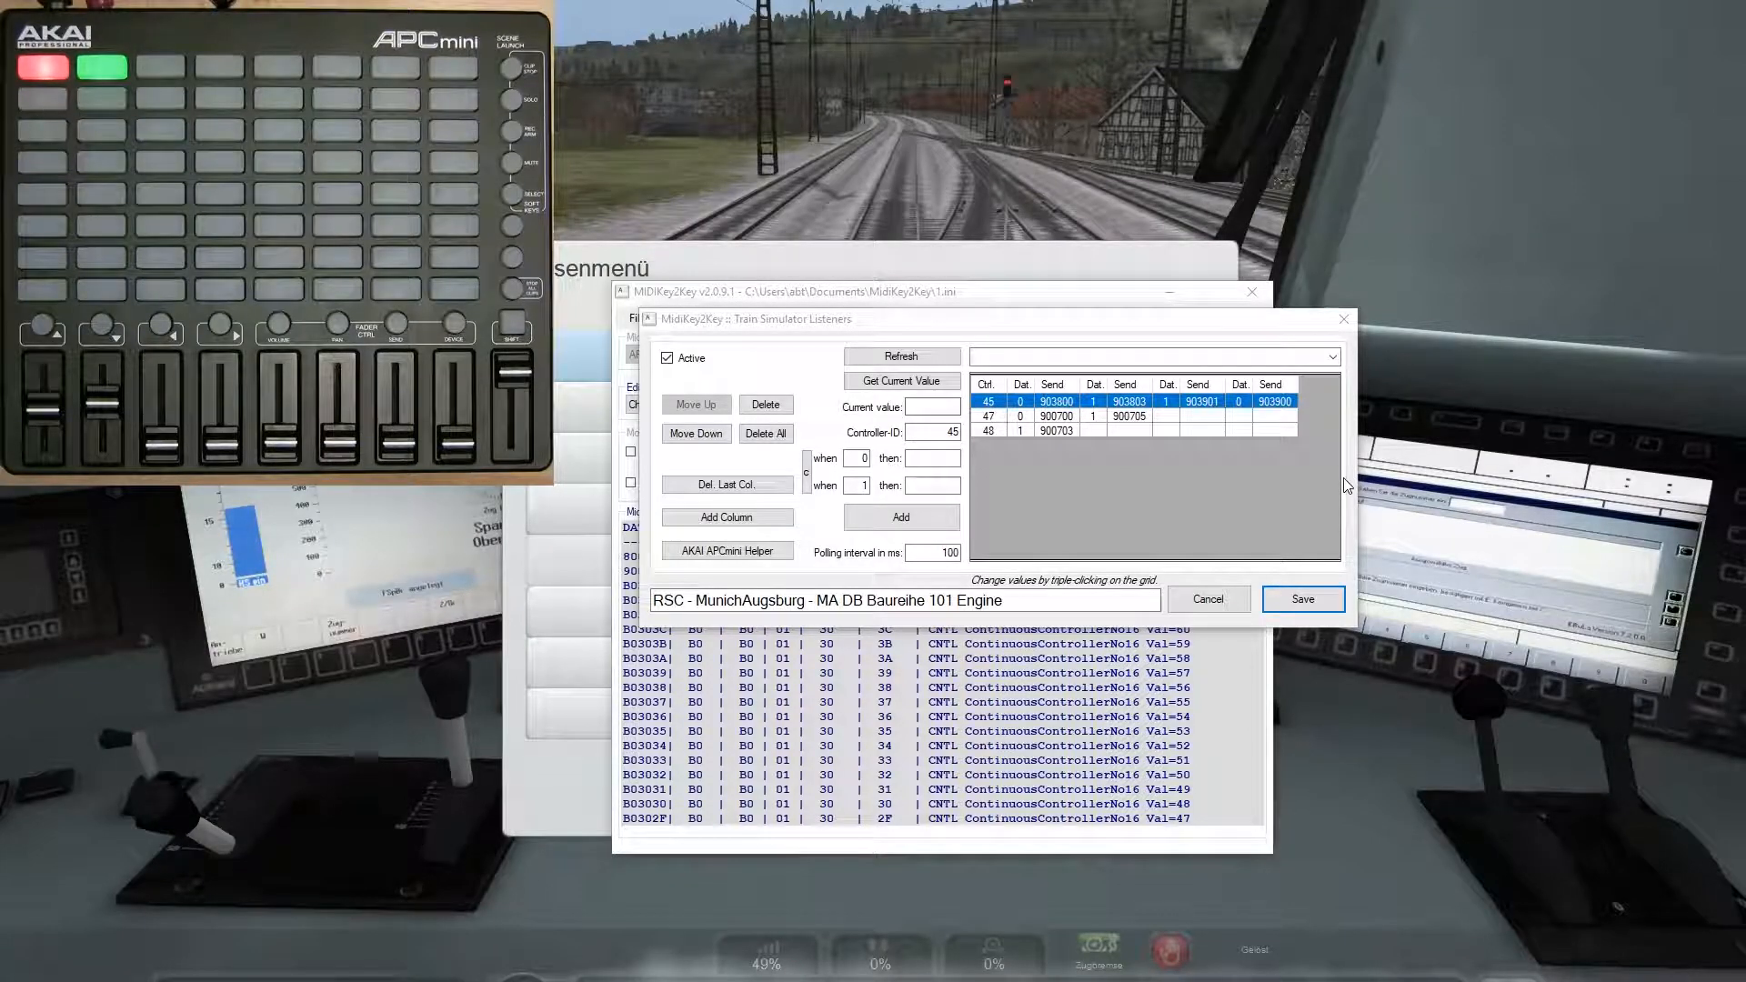
Step: Try to delete the last column of the listener table, backing out at the confirmation
click(1052, 432)
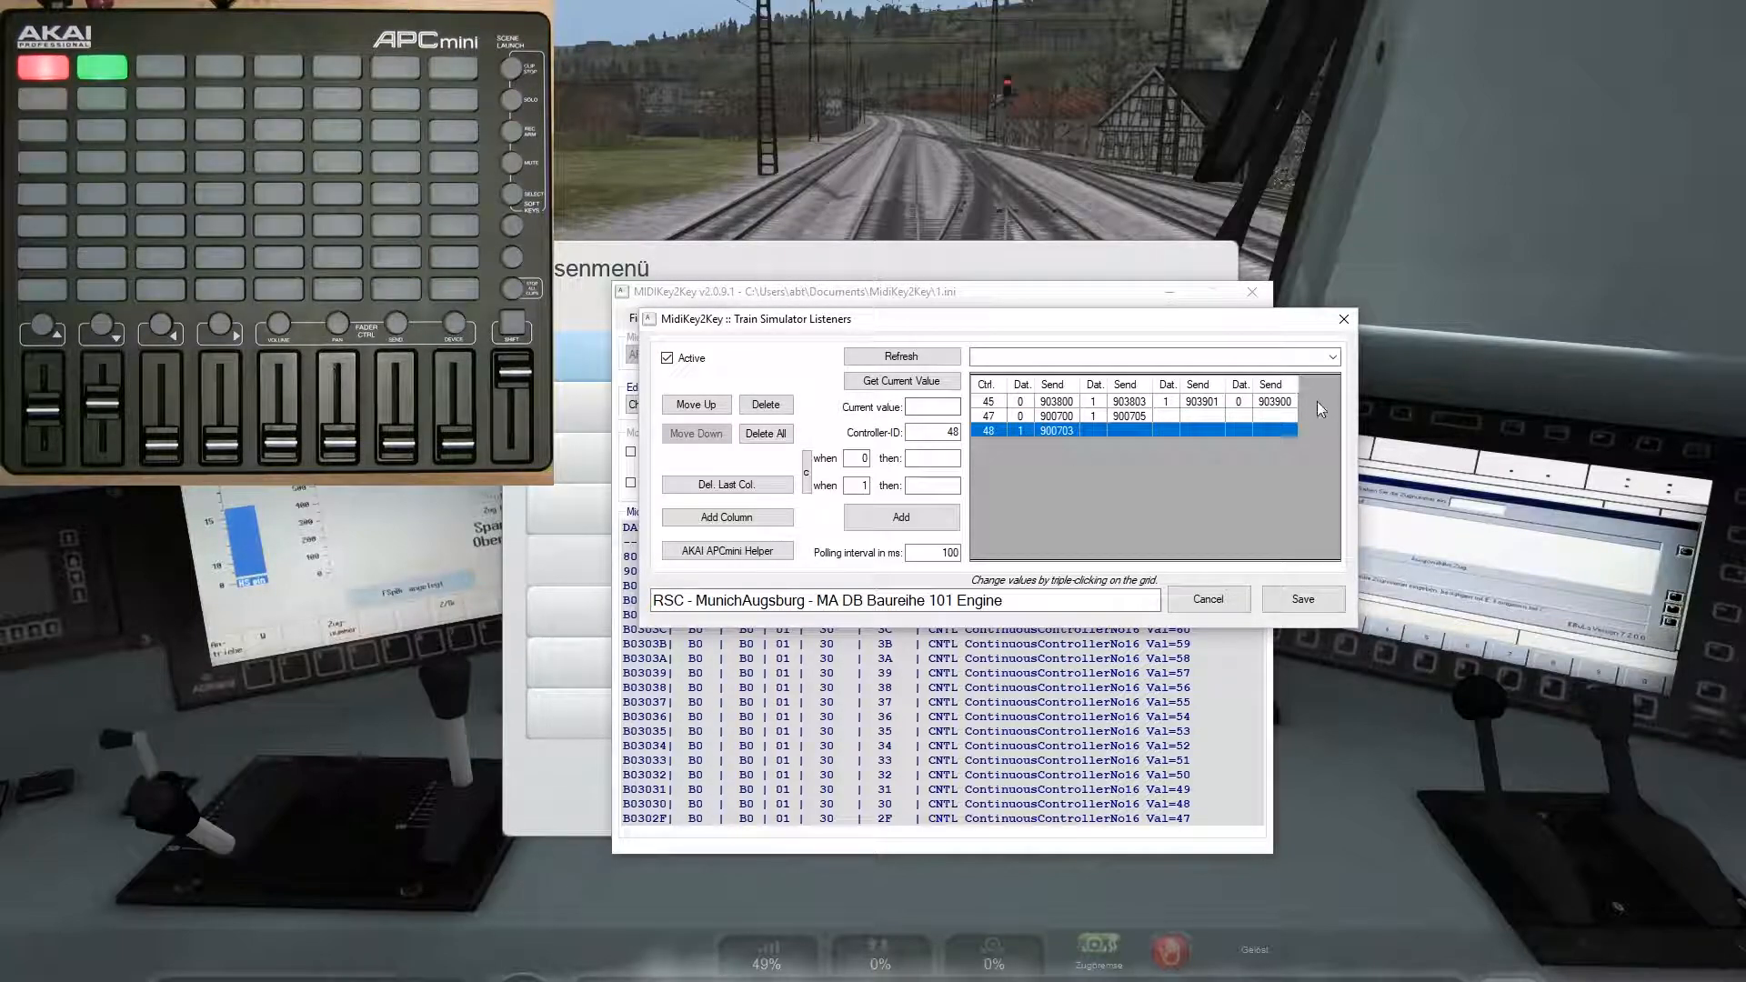
click(751, 489)
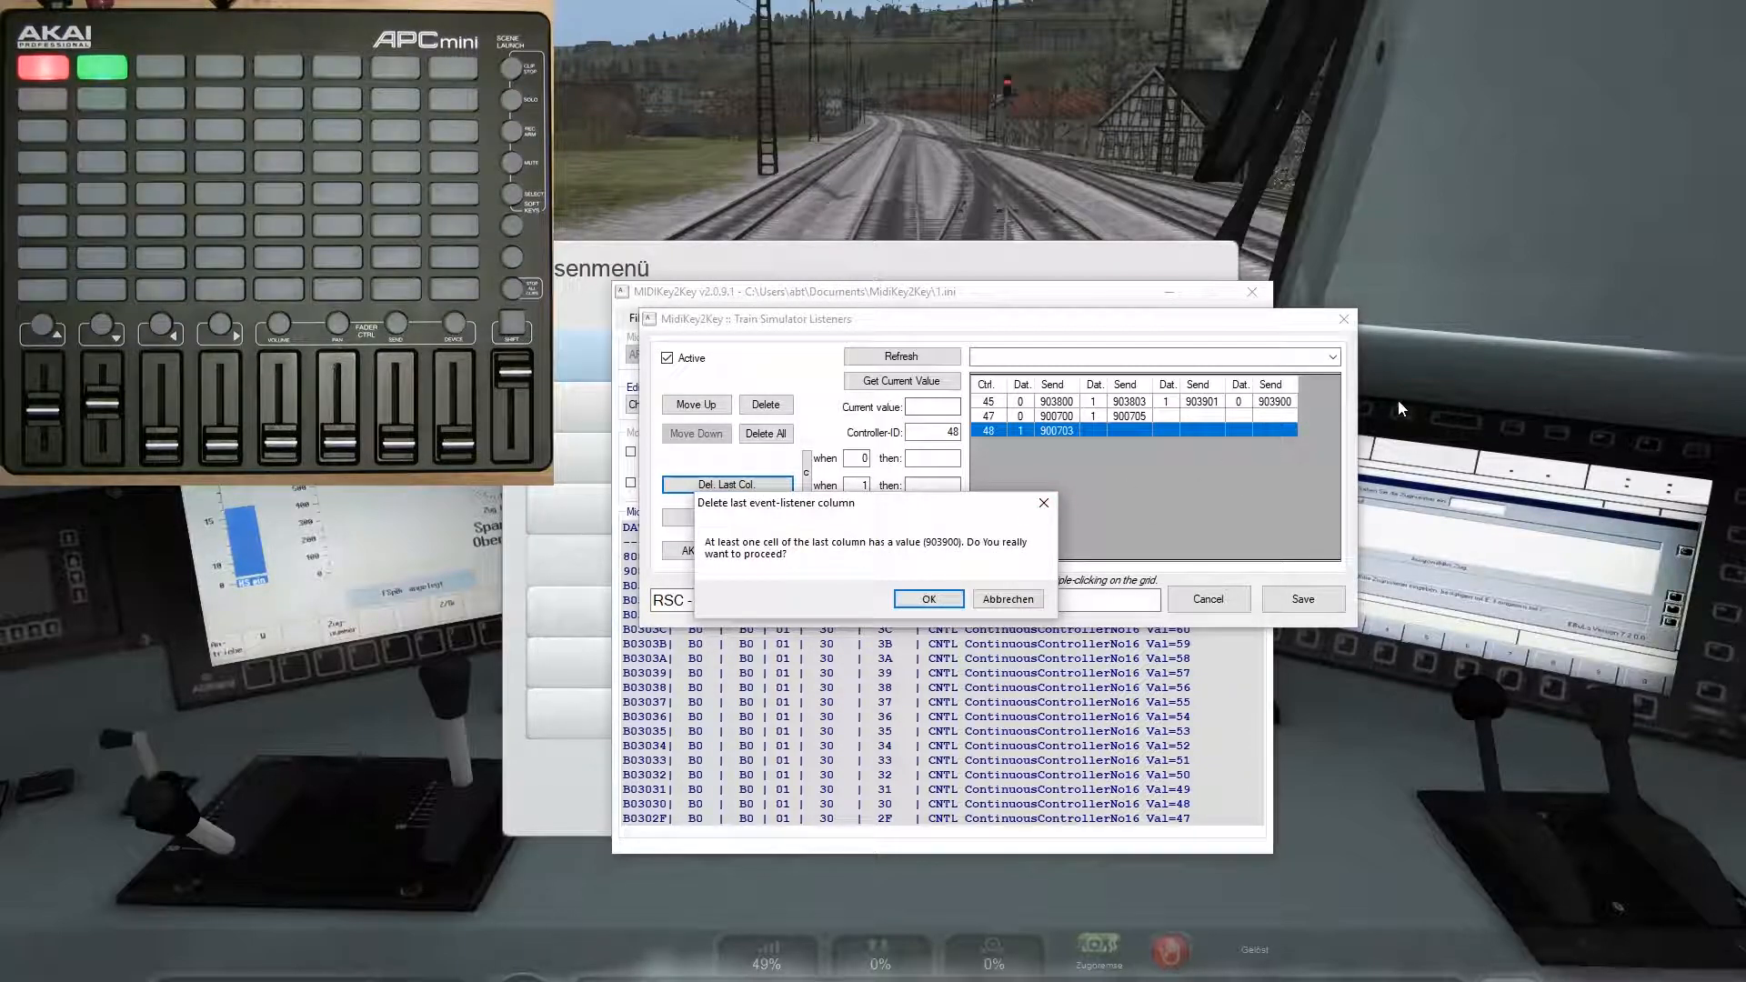
click(1043, 503)
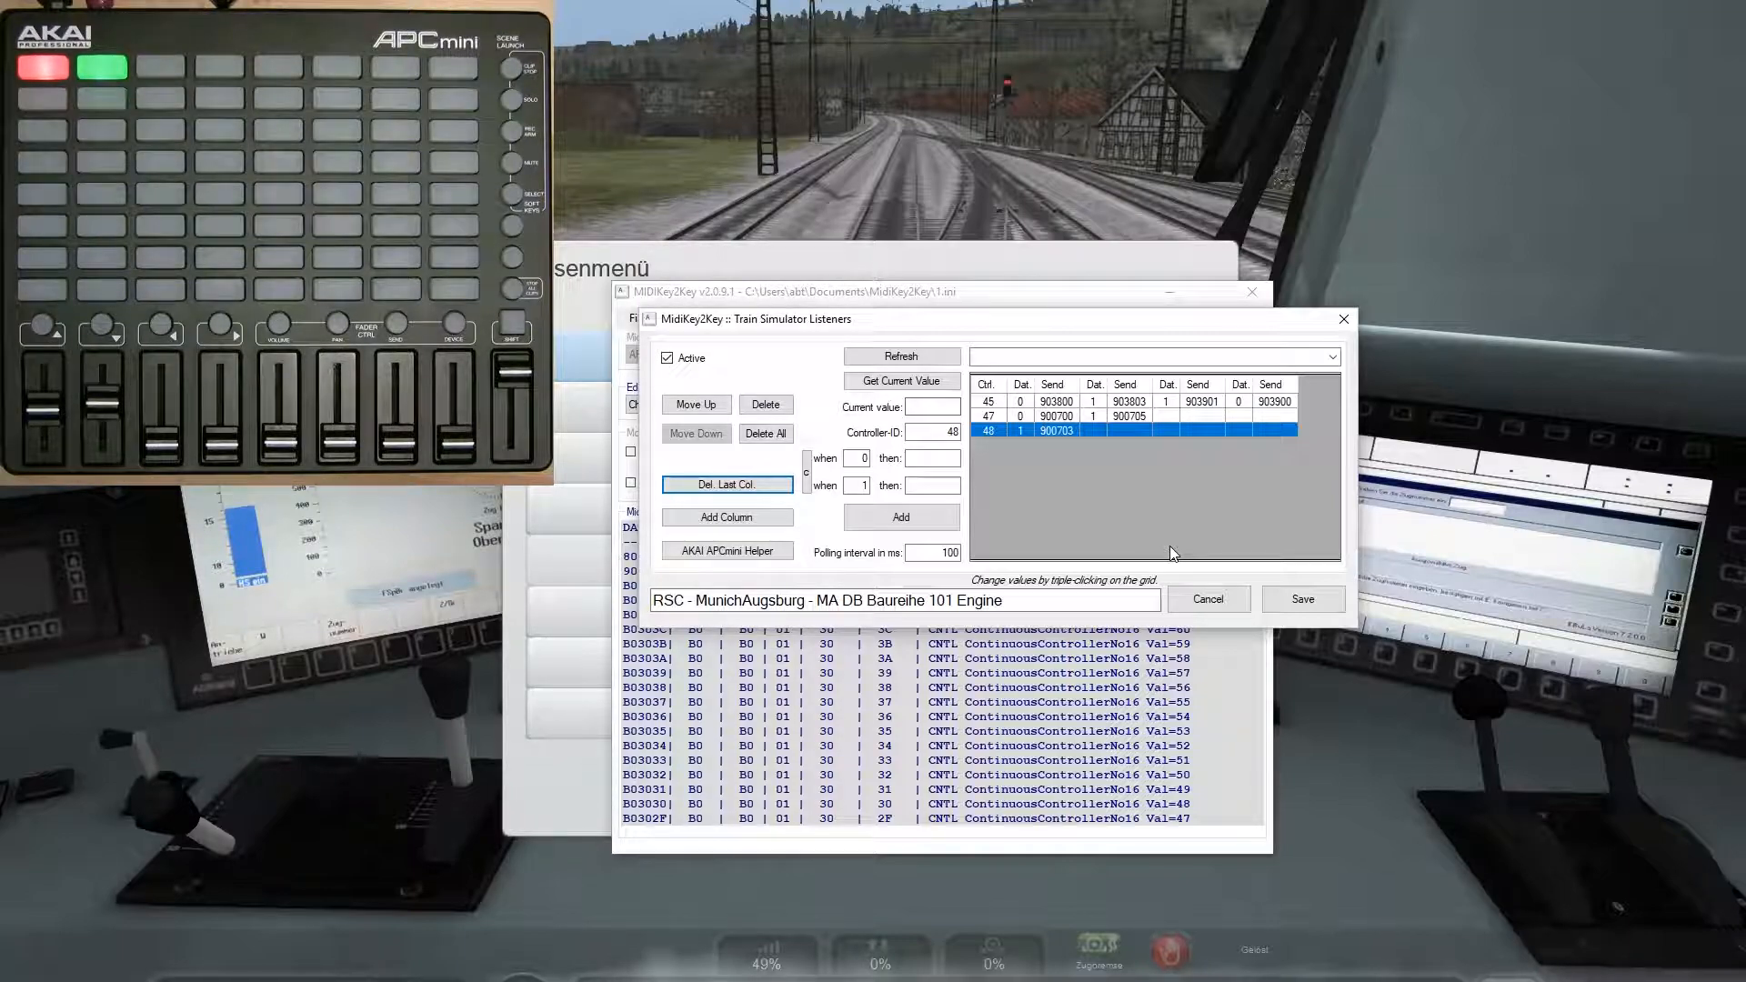
Step: Compare the listener rows for controllers 45, 47 and 48 and open controller 48's send command for editing
click(1050, 417)
click(1053, 431)
click(1053, 402)
click(1052, 432)
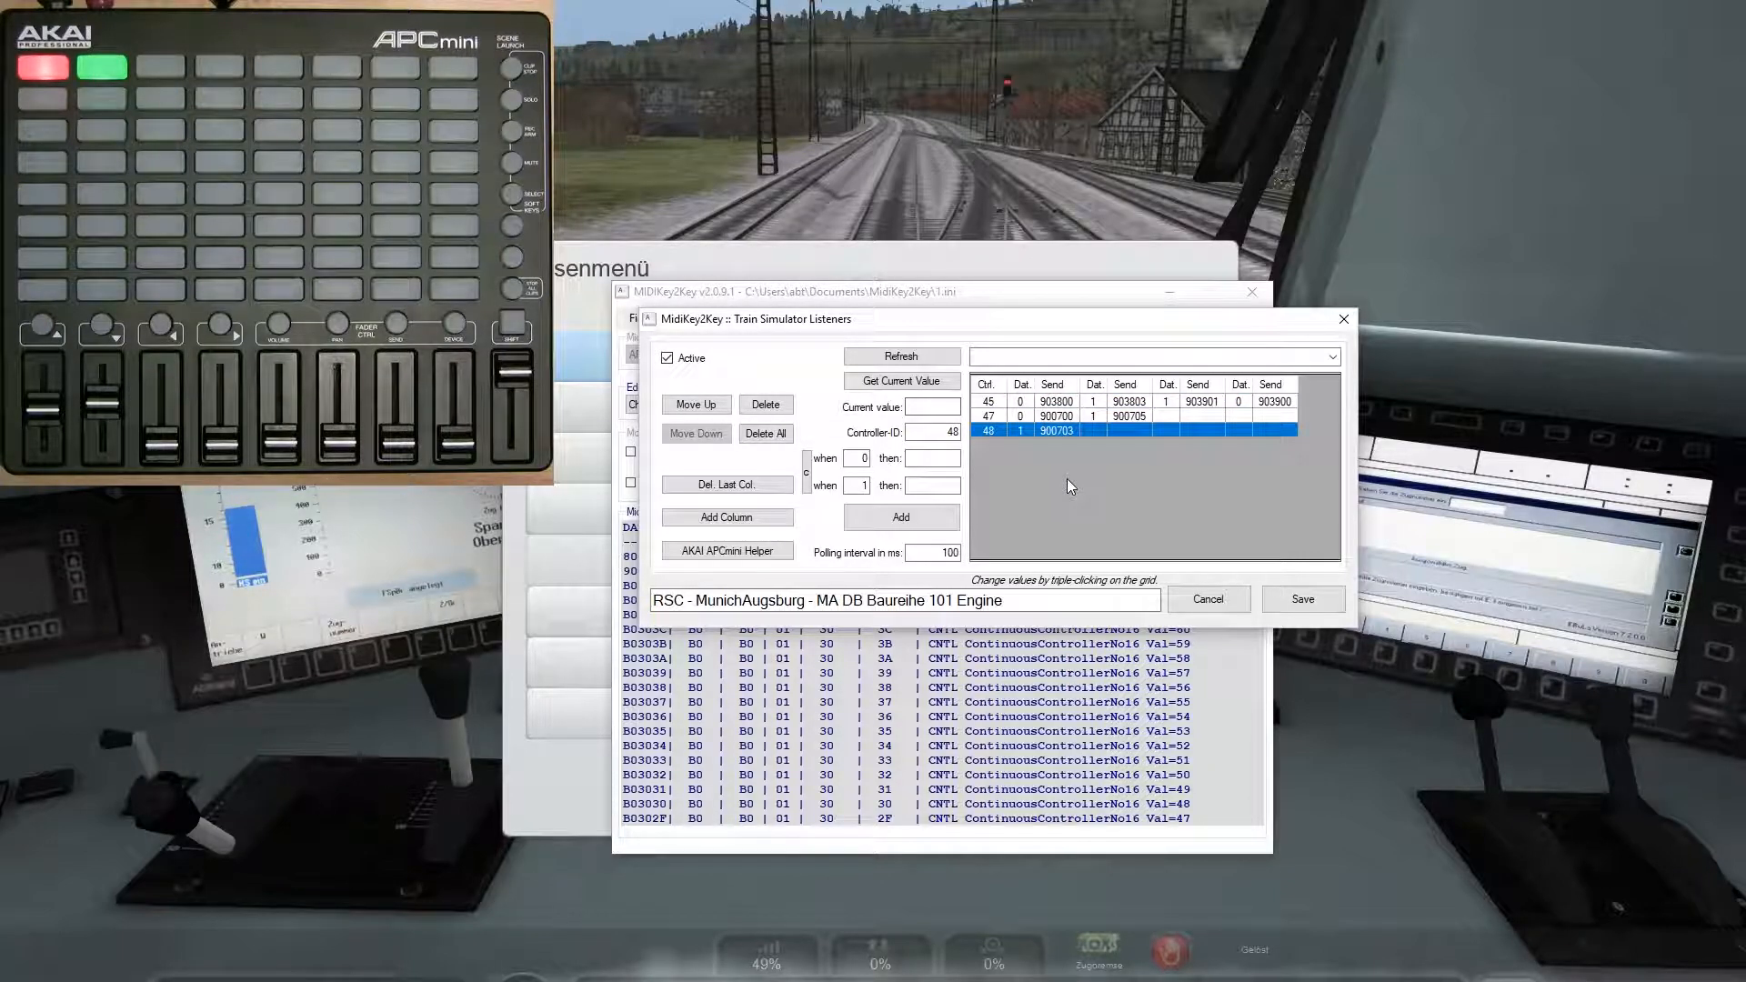
drag(1043, 340, 1004, 363)
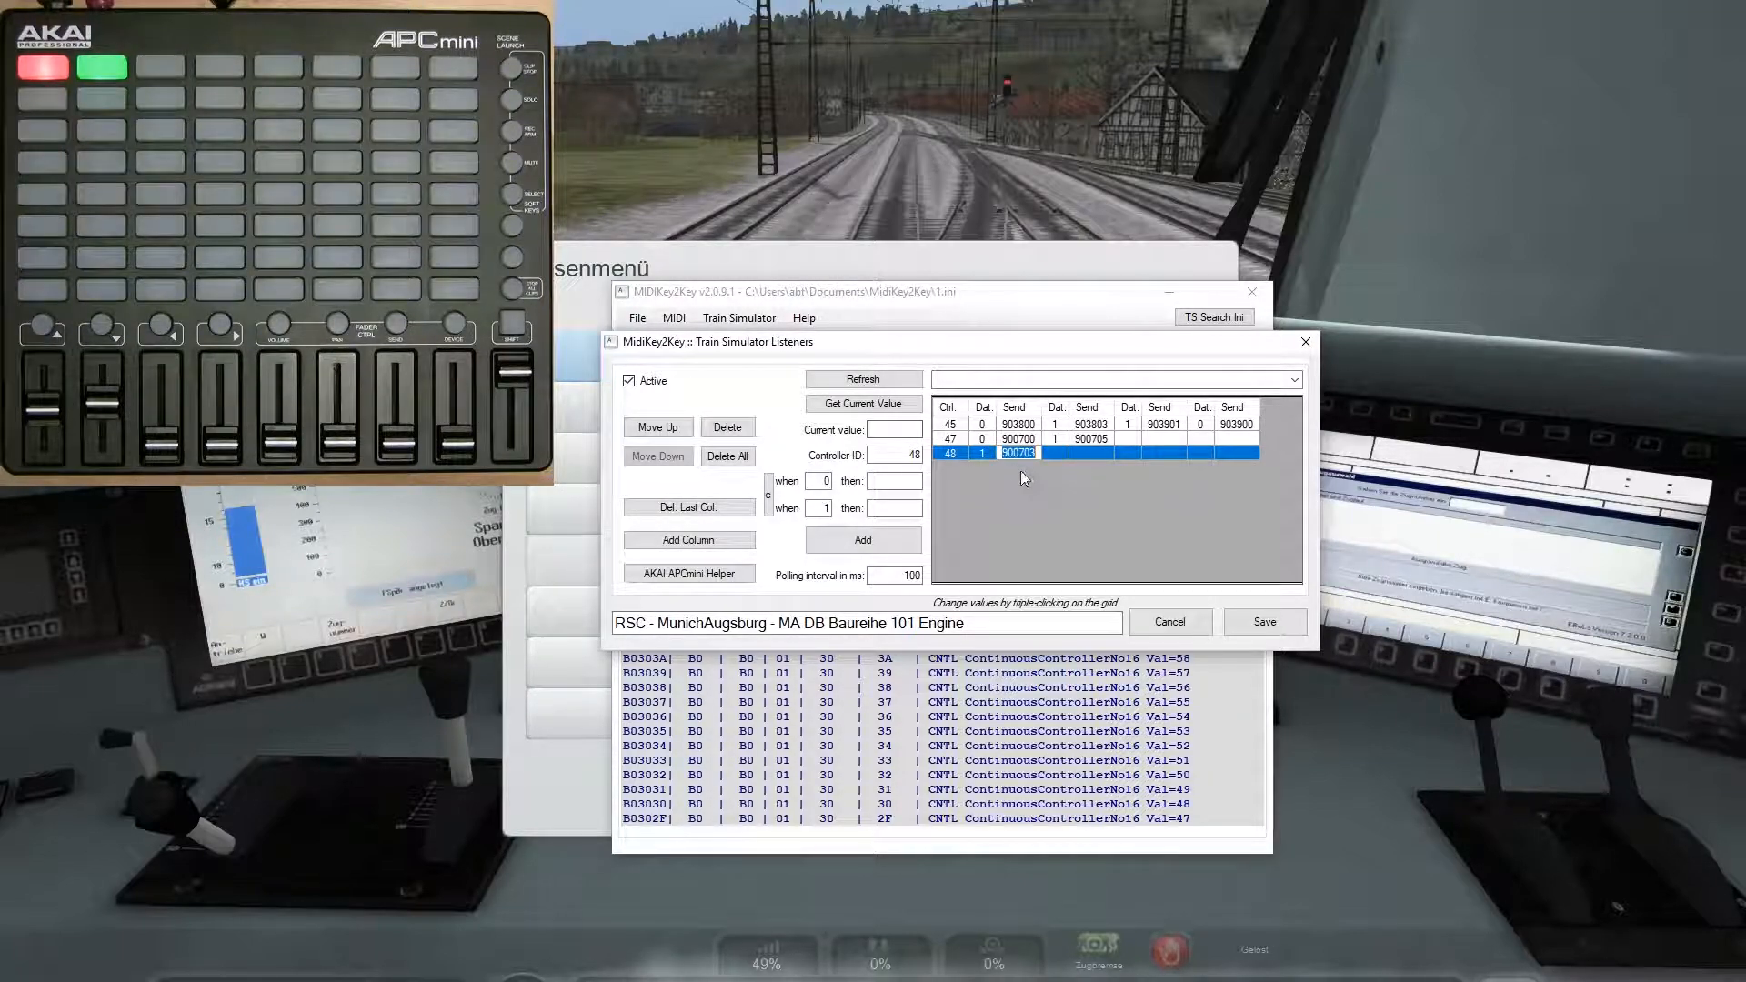
click(1095, 455)
Step: Reorder the controller 48 listener to the top of the table and back to the last row
click(674, 431)
click(674, 431)
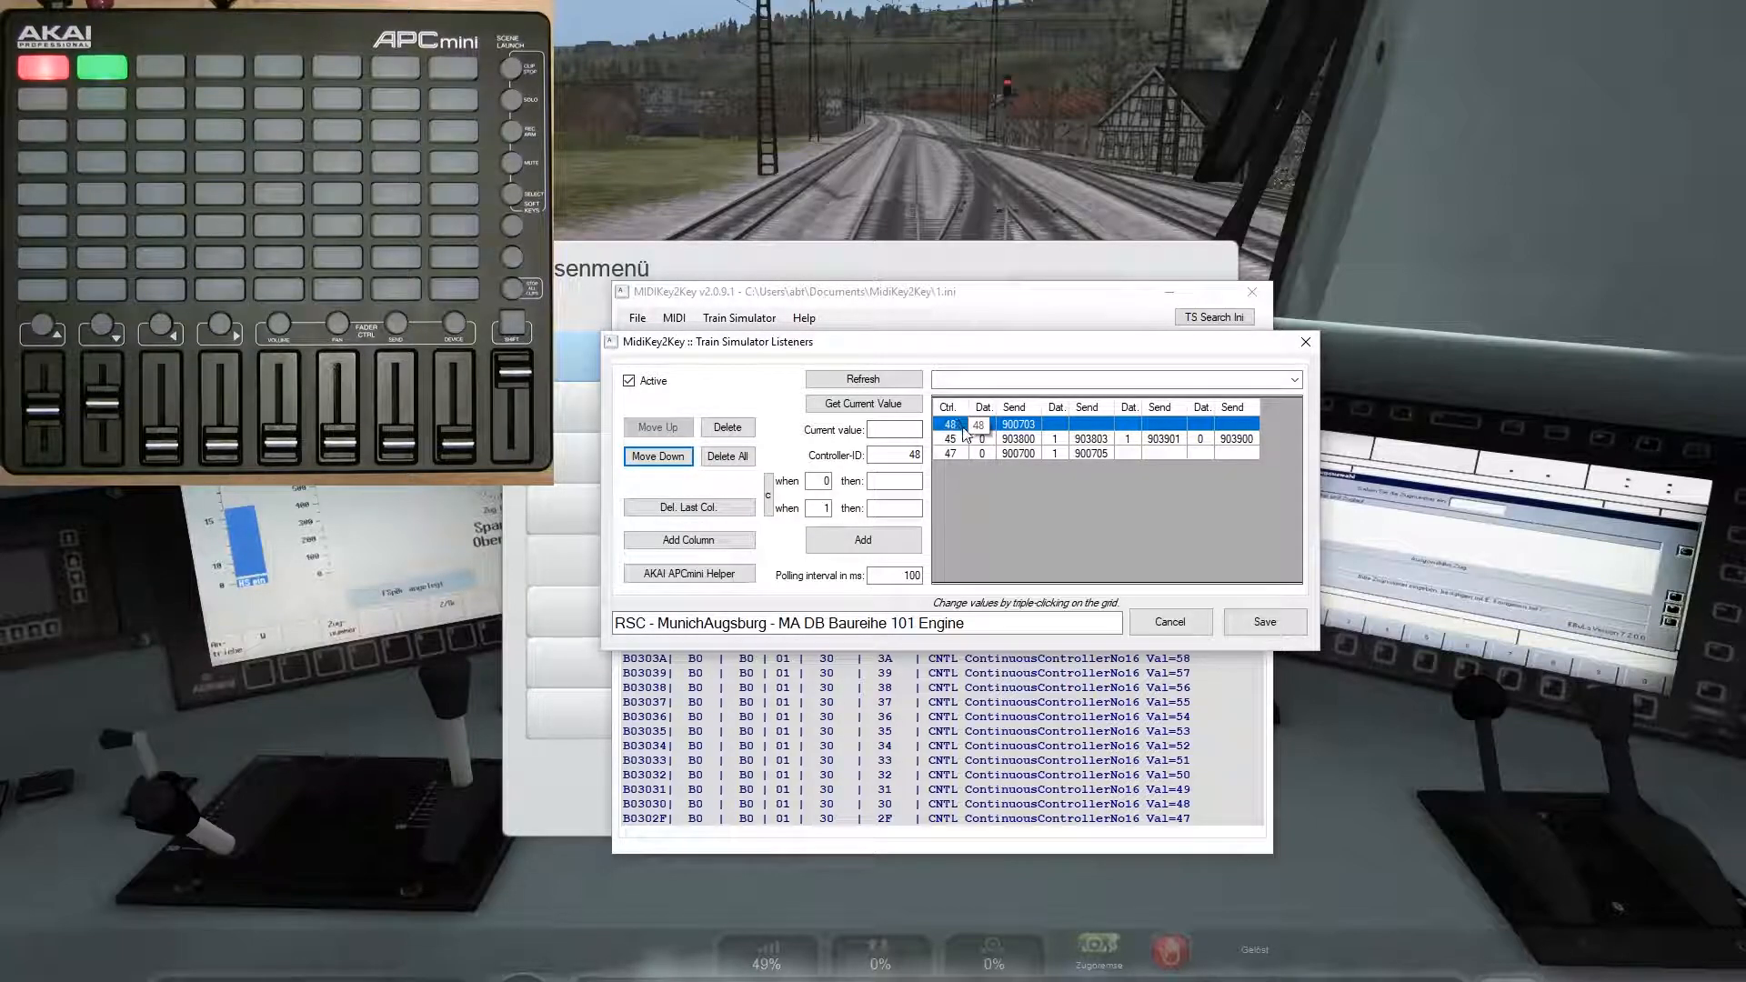
click(663, 457)
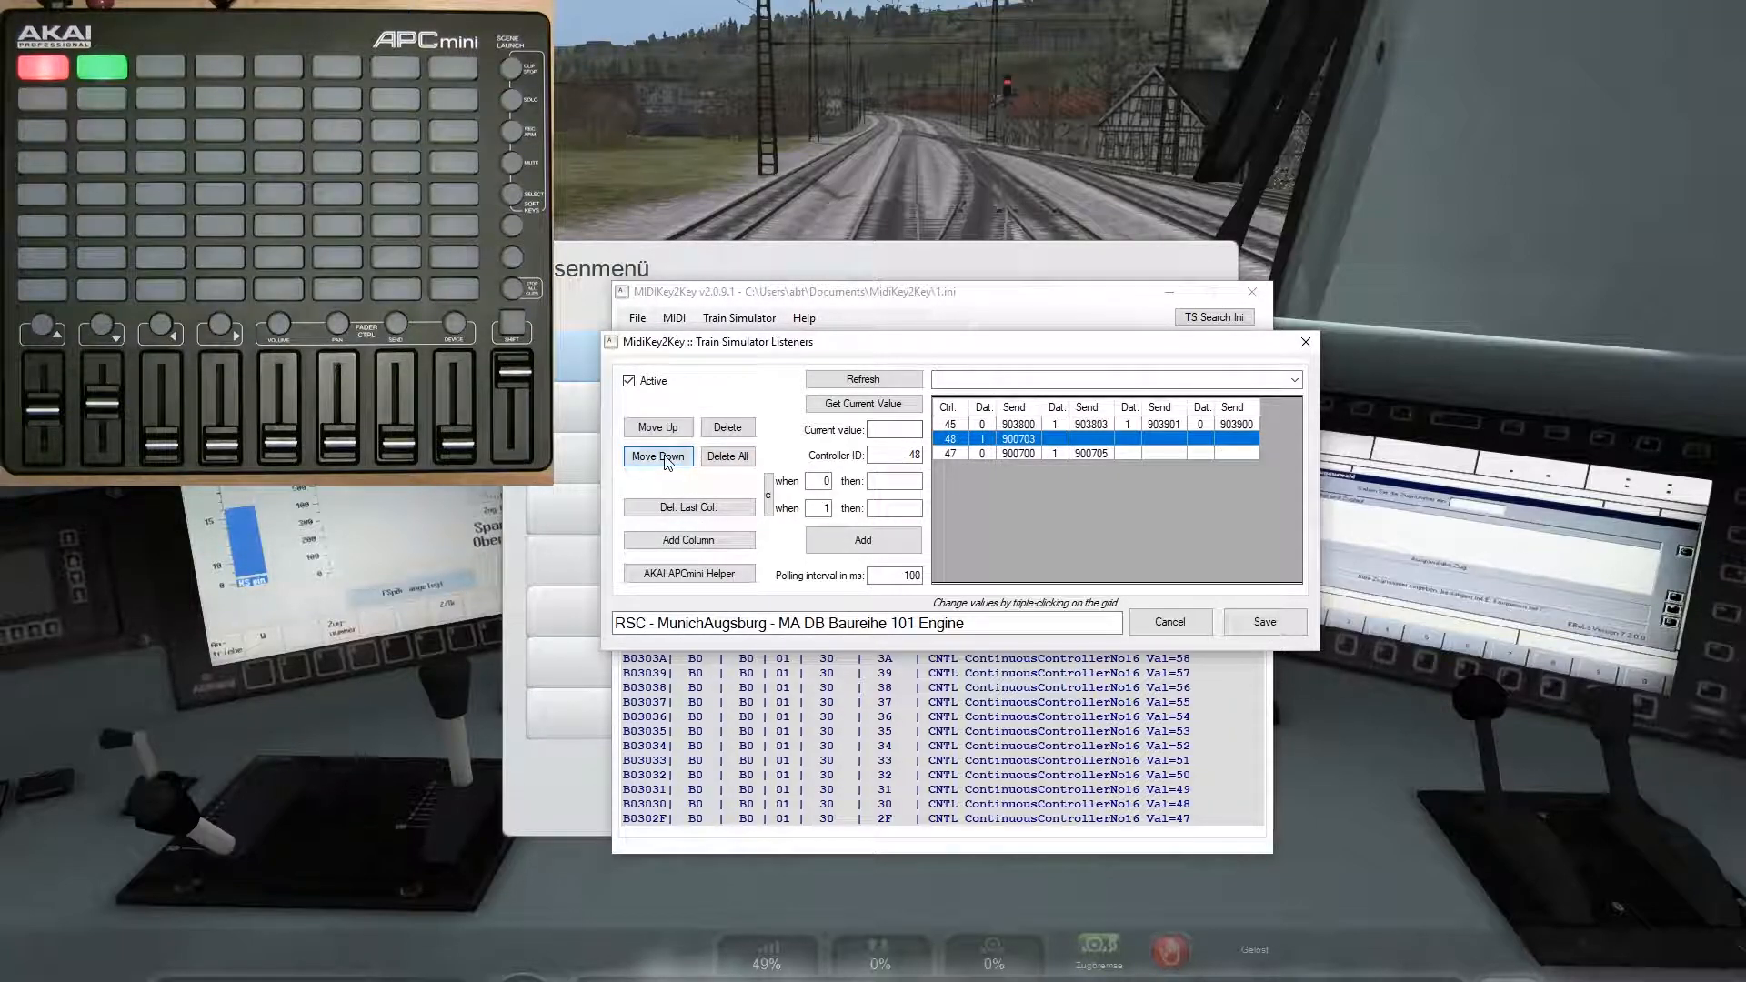
click(664, 456)
Step: Reorder the controller 47 listener to the first row, check the stored locomotive name, and cancel the listeners setup
click(966, 440)
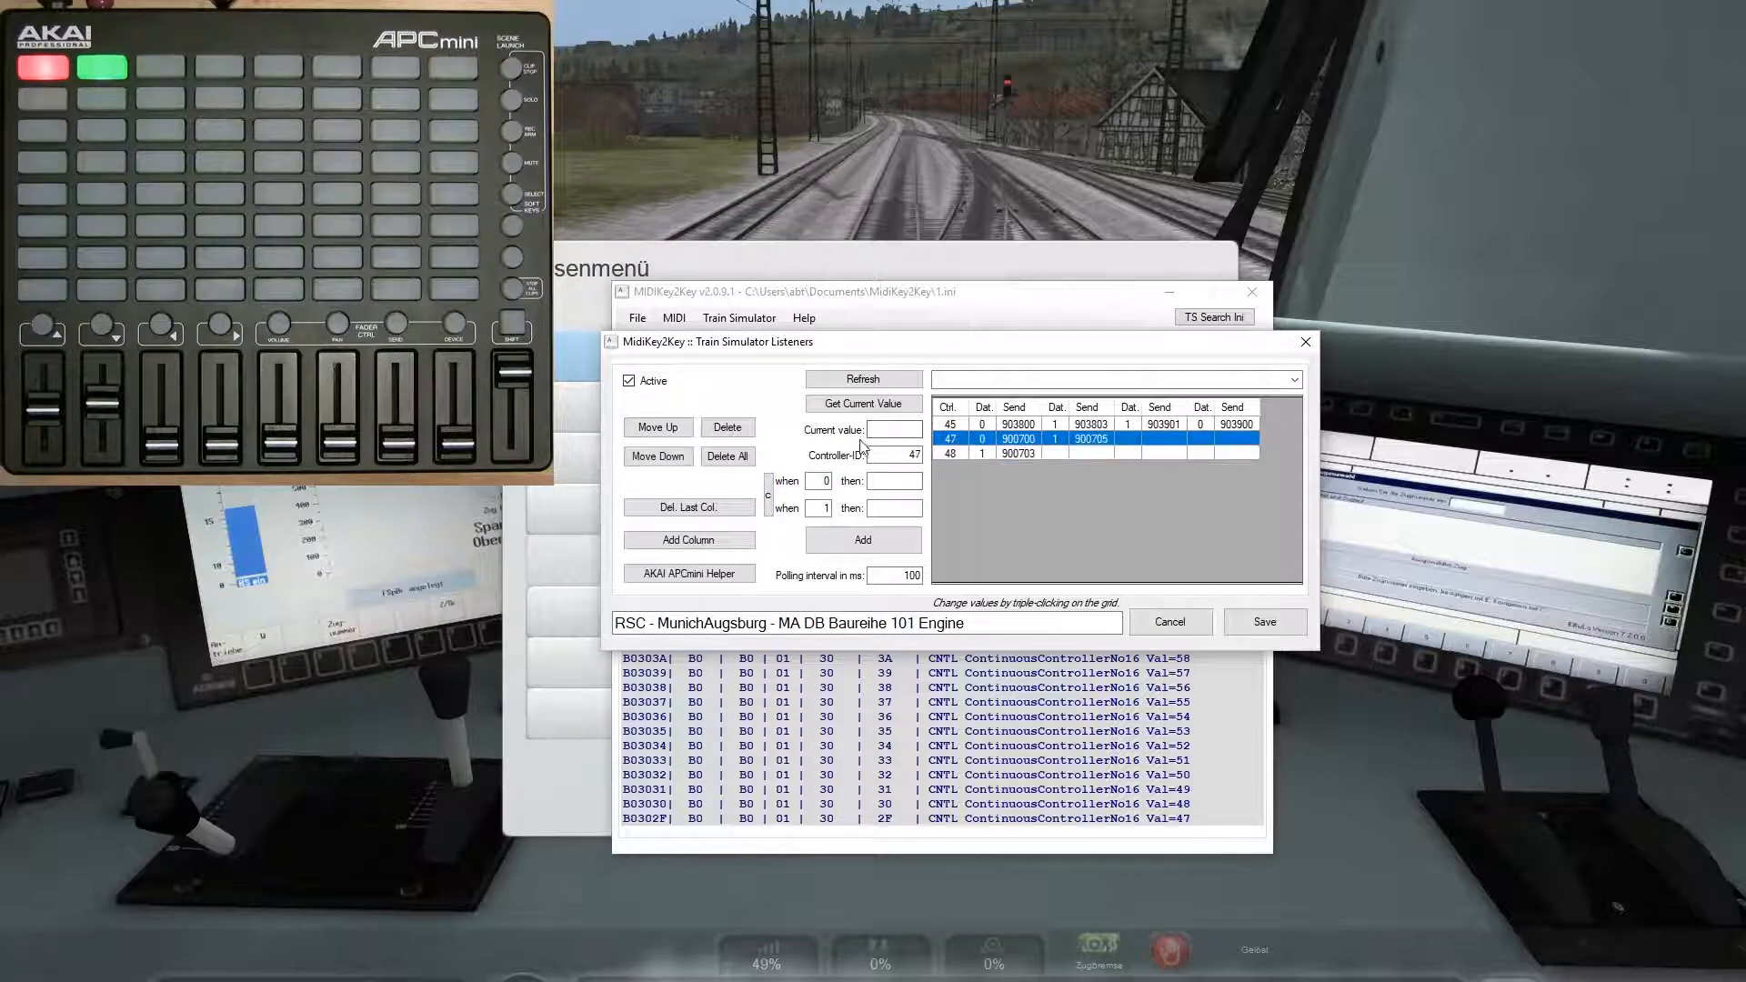
click(657, 428)
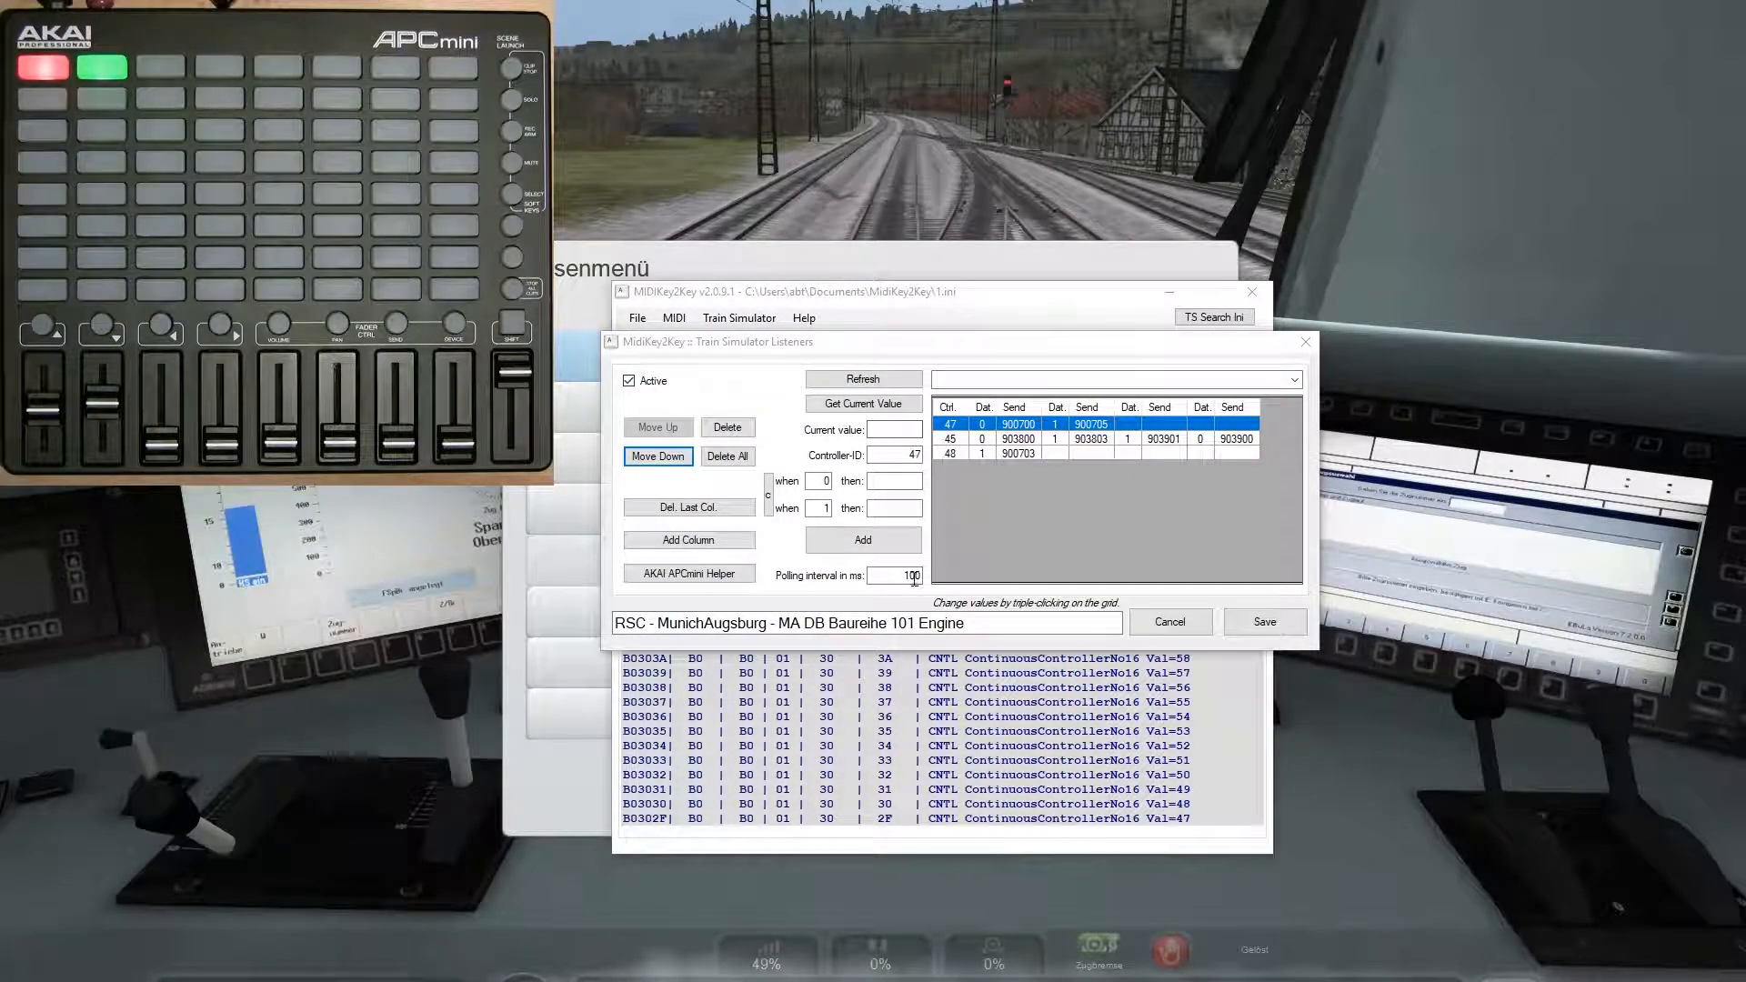
drag(1019, 624, 513, 646)
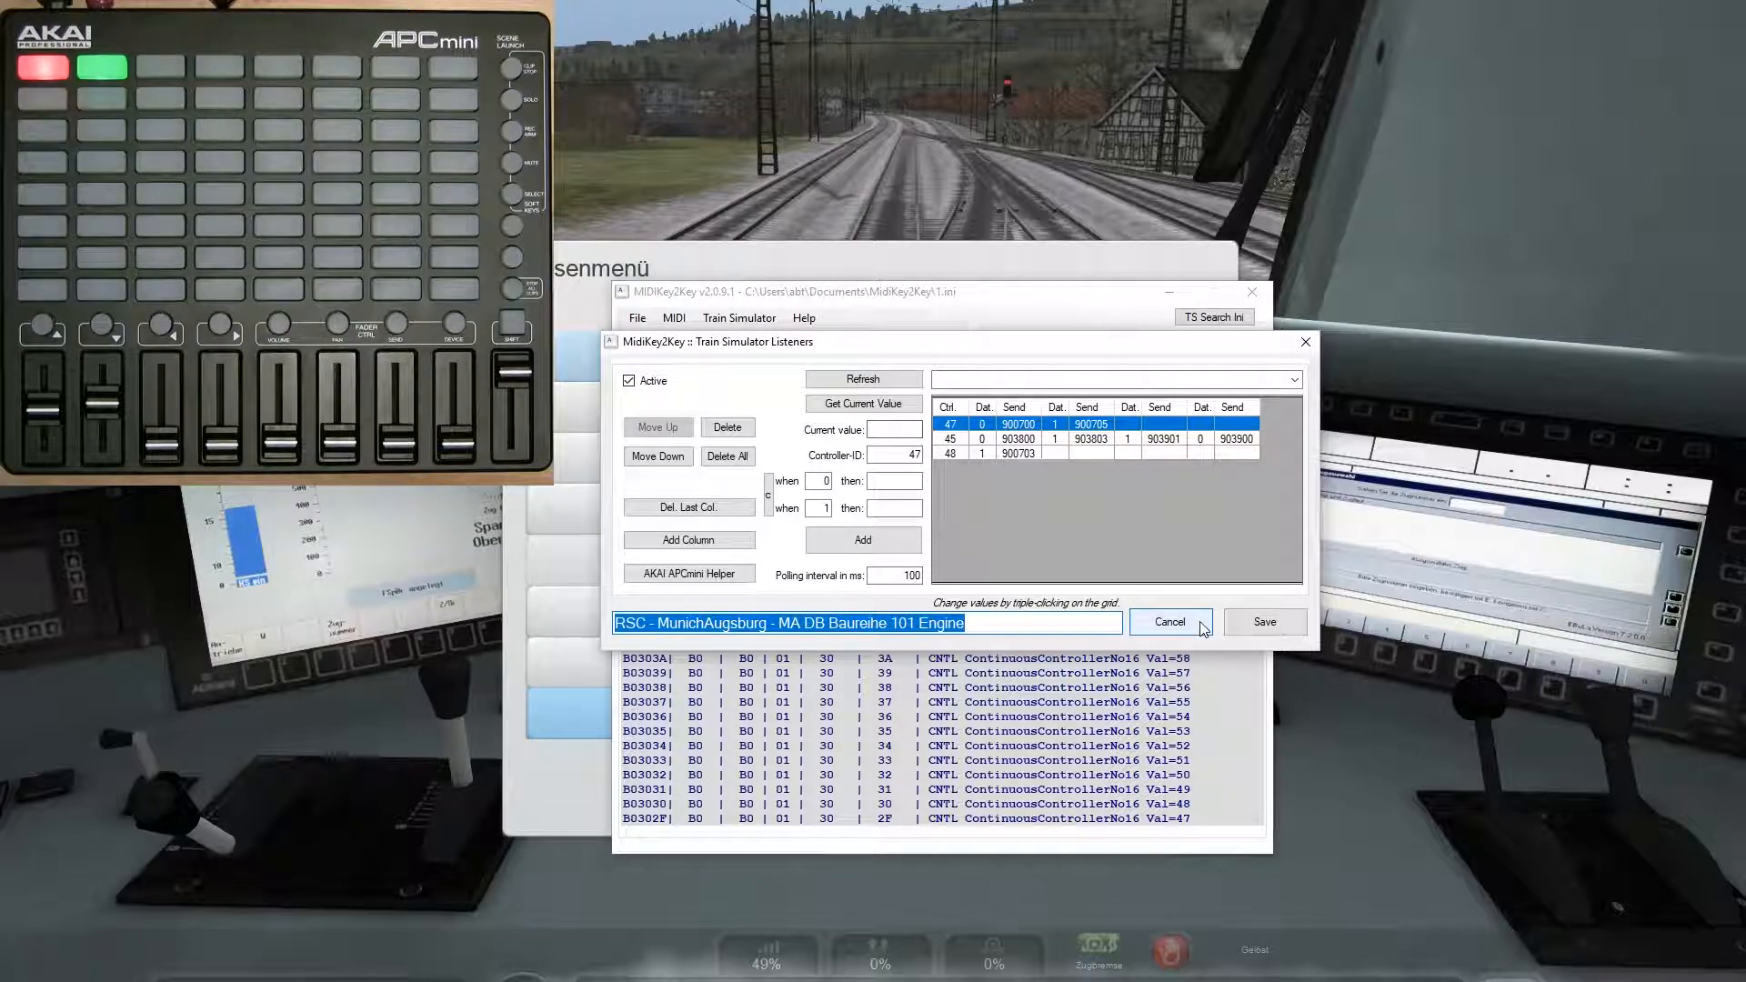
click(1170, 622)
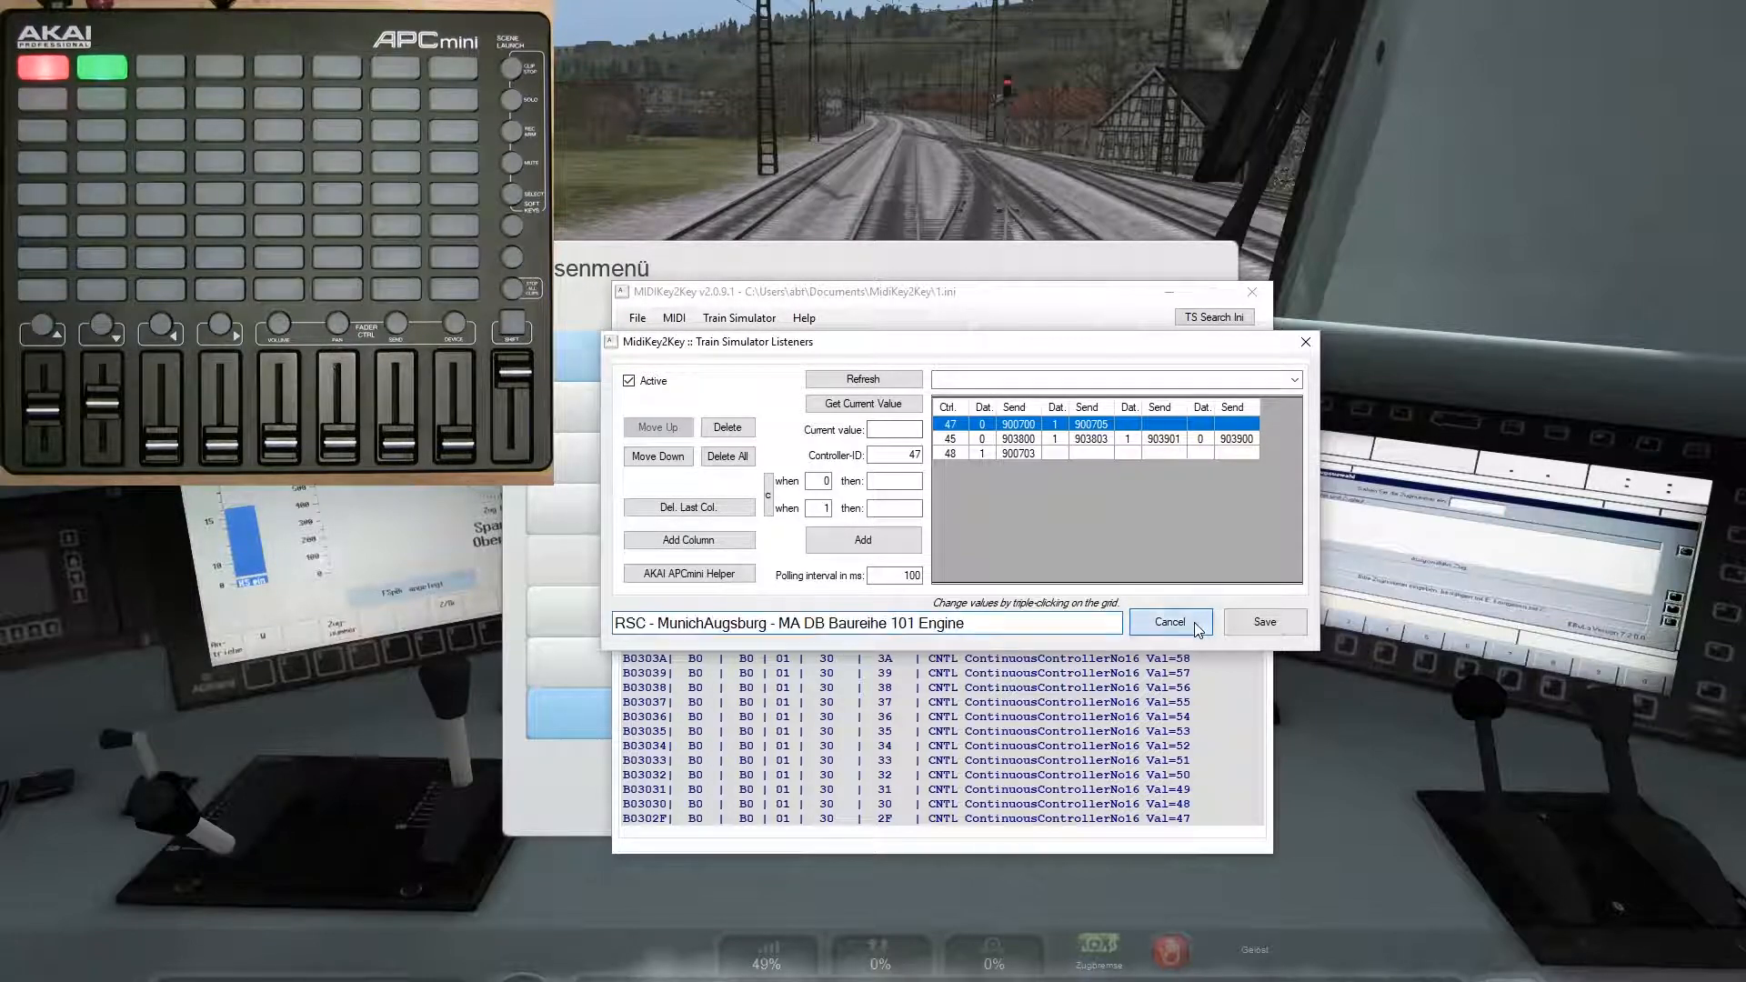
Step: Check the Train Sim controller list and locomotive name in a new active action, and discard that action
click(1208, 405)
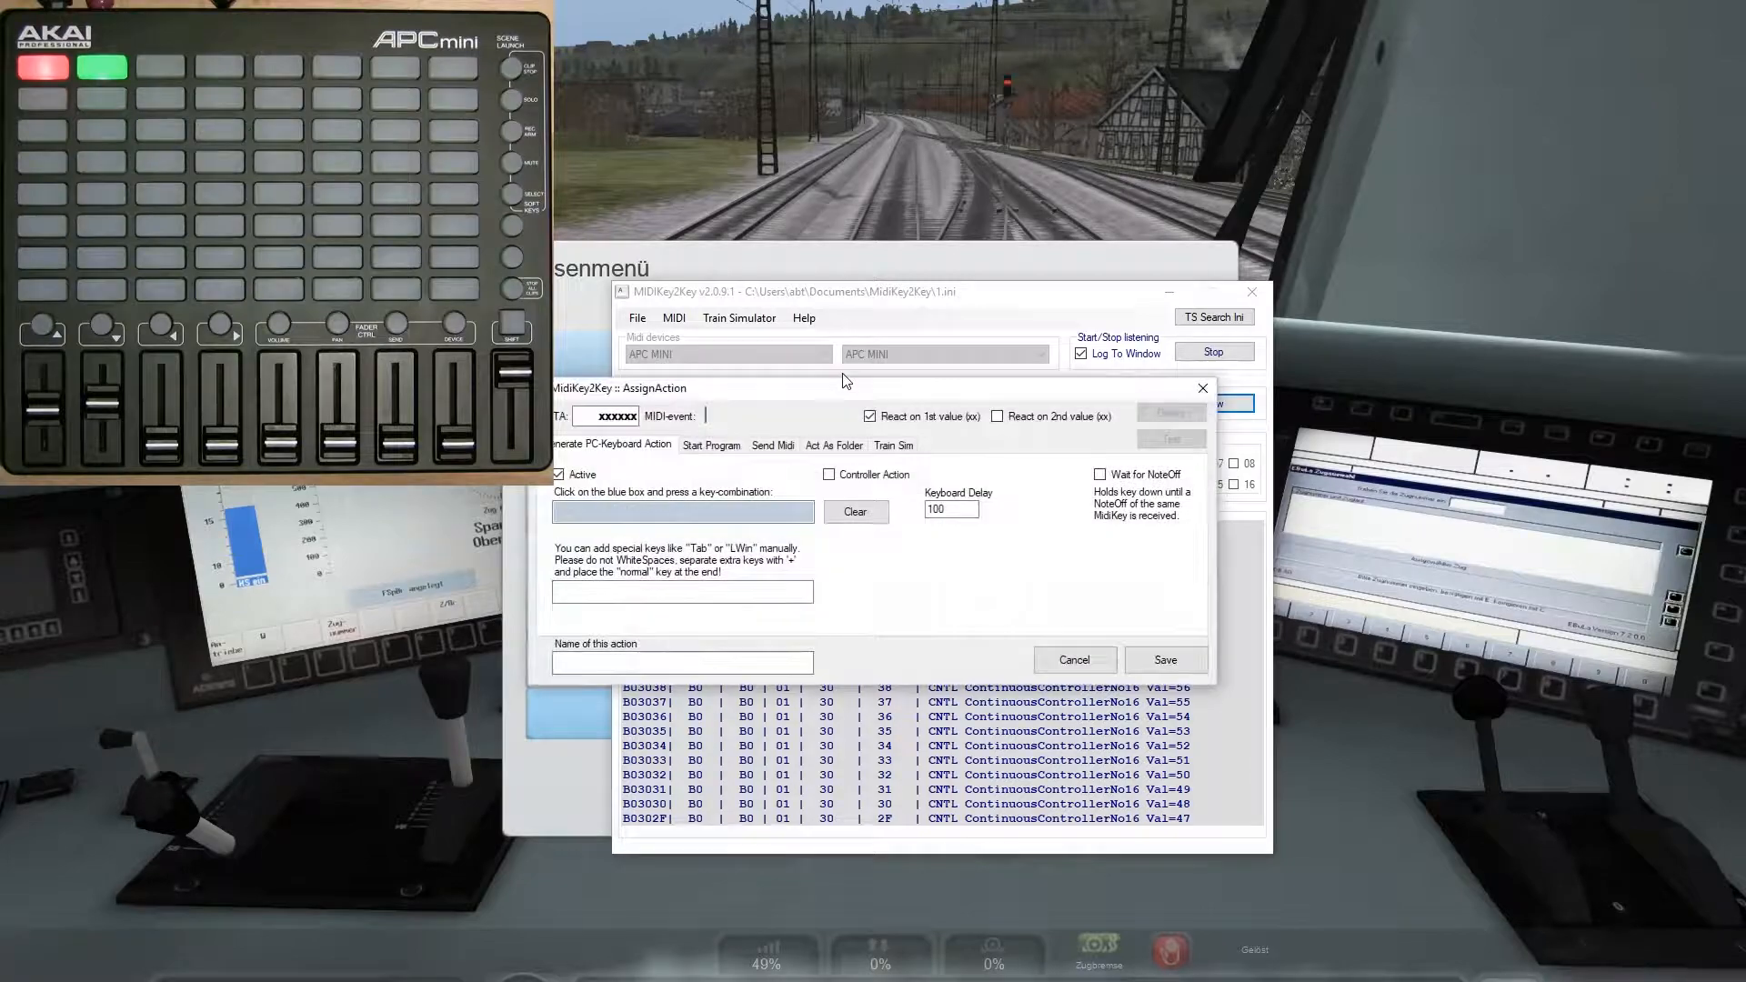
click(894, 444)
click(558, 476)
click(764, 476)
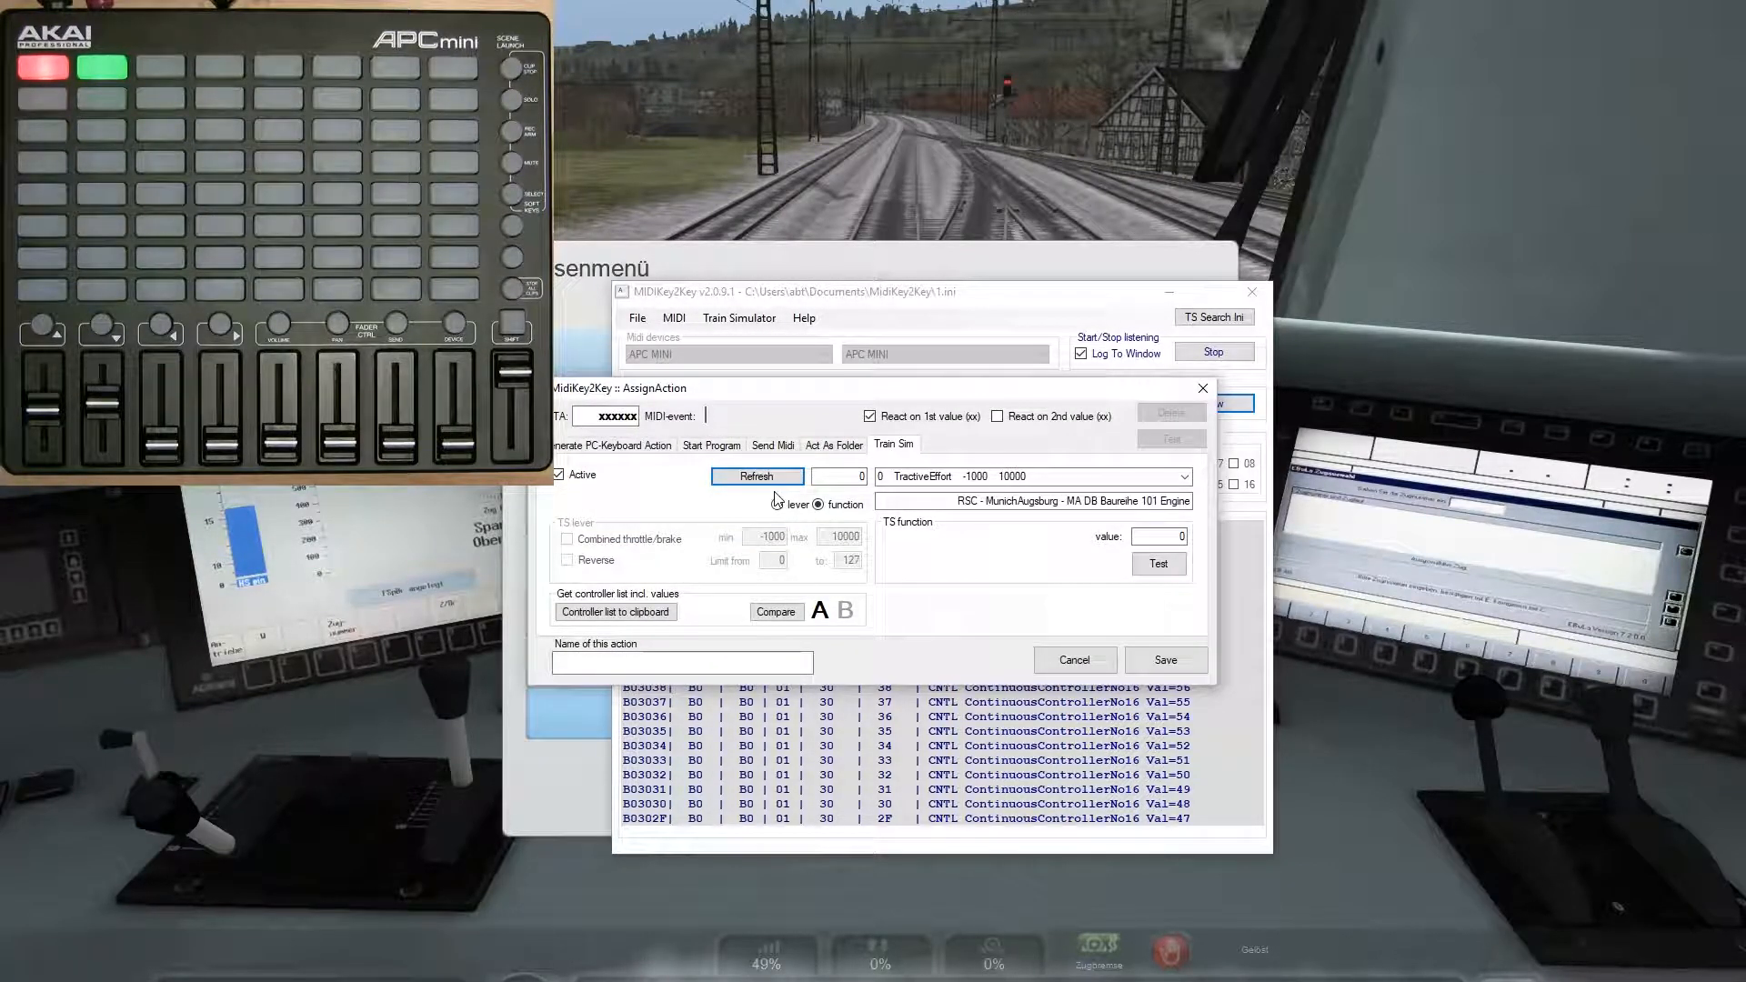
click(1186, 478)
drag(1186, 538, 1184, 519)
click(1108, 404)
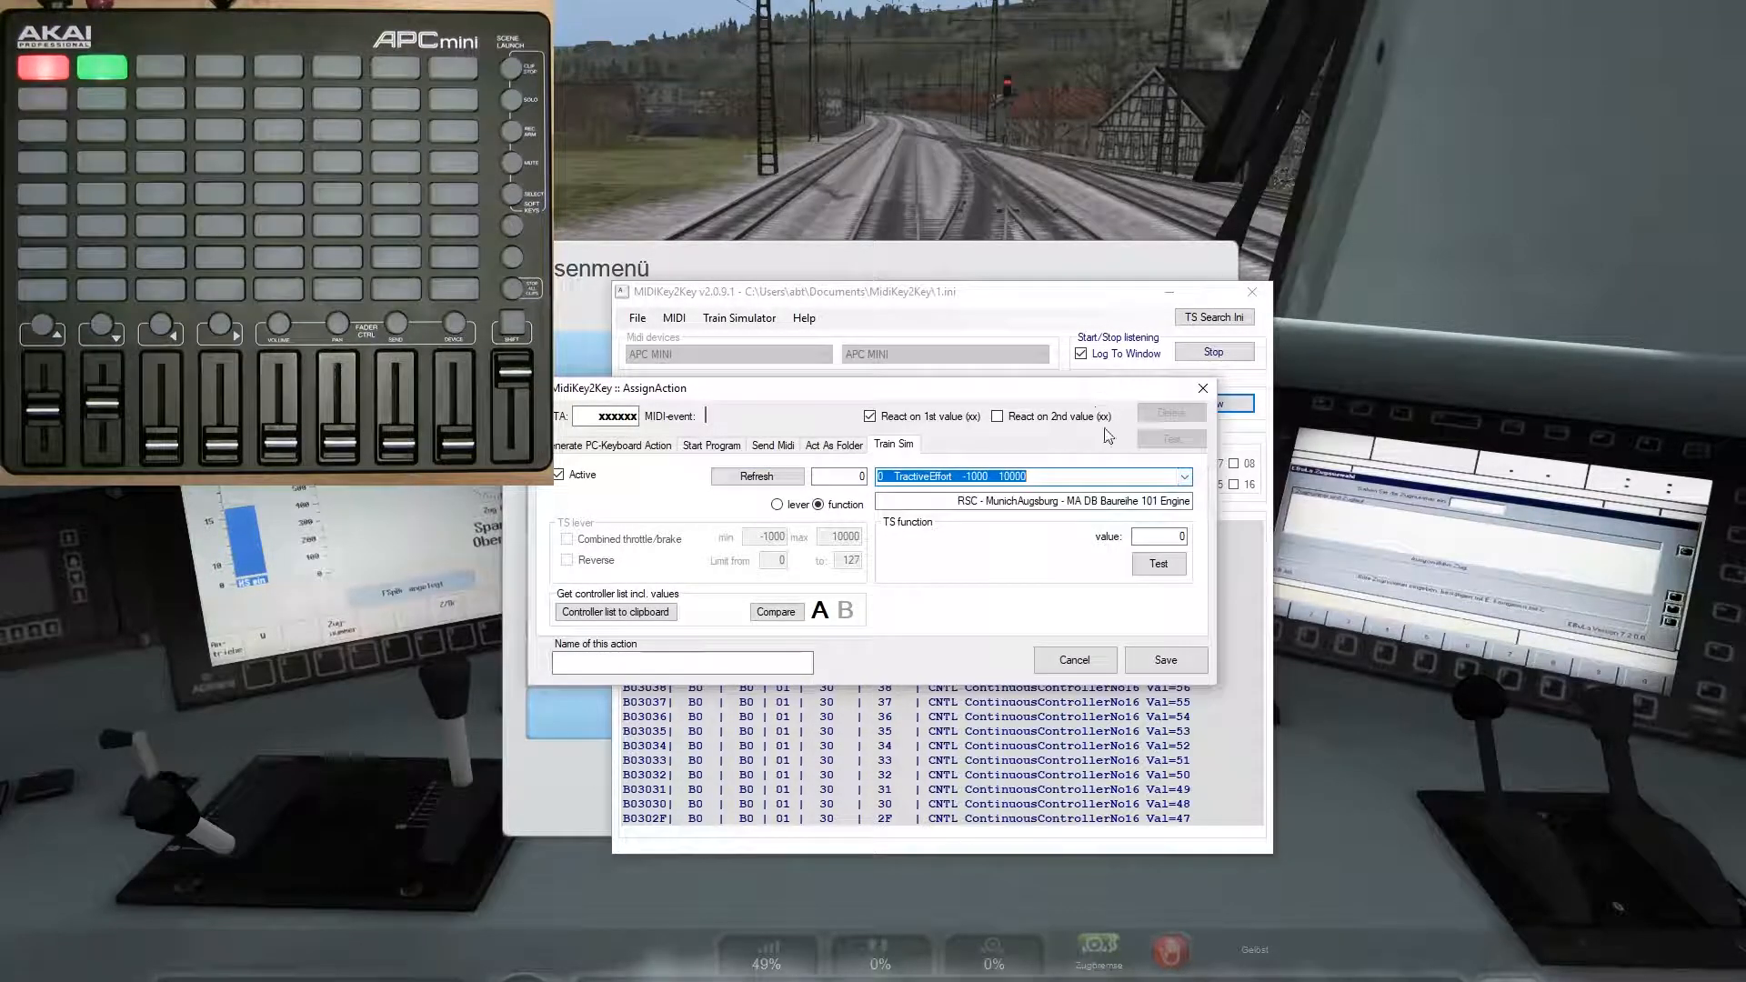
click(954, 502)
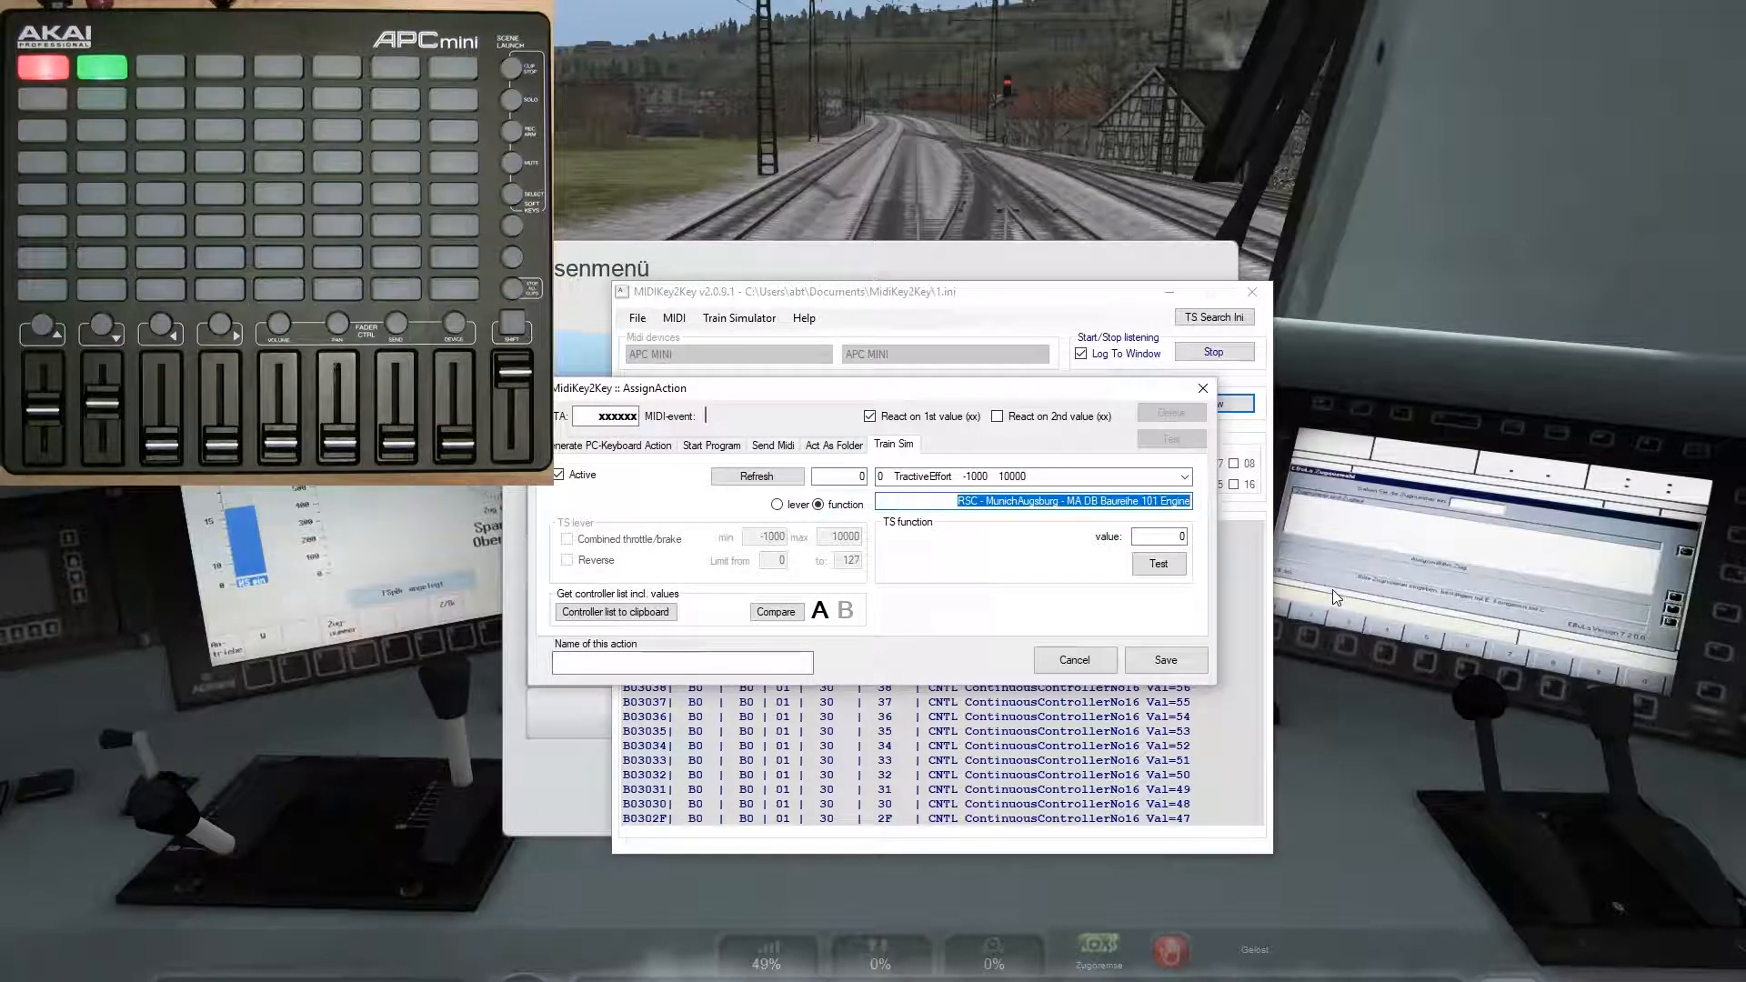
click(1049, 660)
Step: Switch to the MidiKey2Key folder in File Explorer and open 1.ini in the text editor
drag(919, 307, 1030, 330)
click(867, 342)
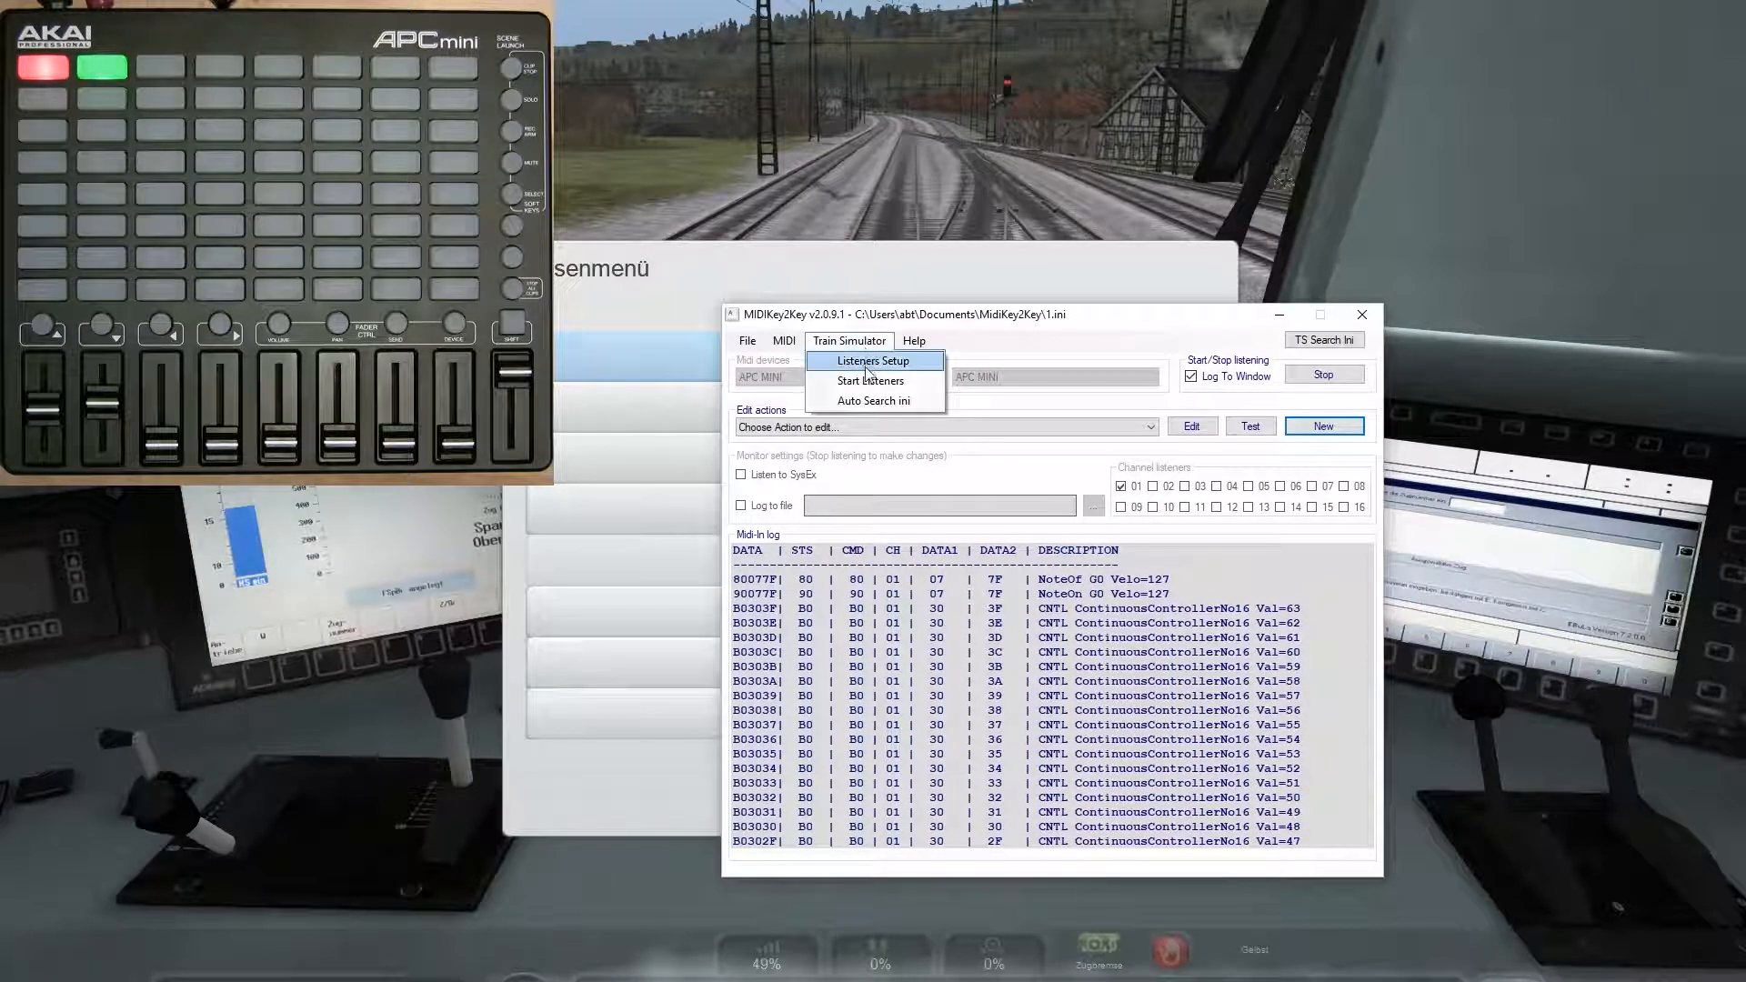
click(934, 318)
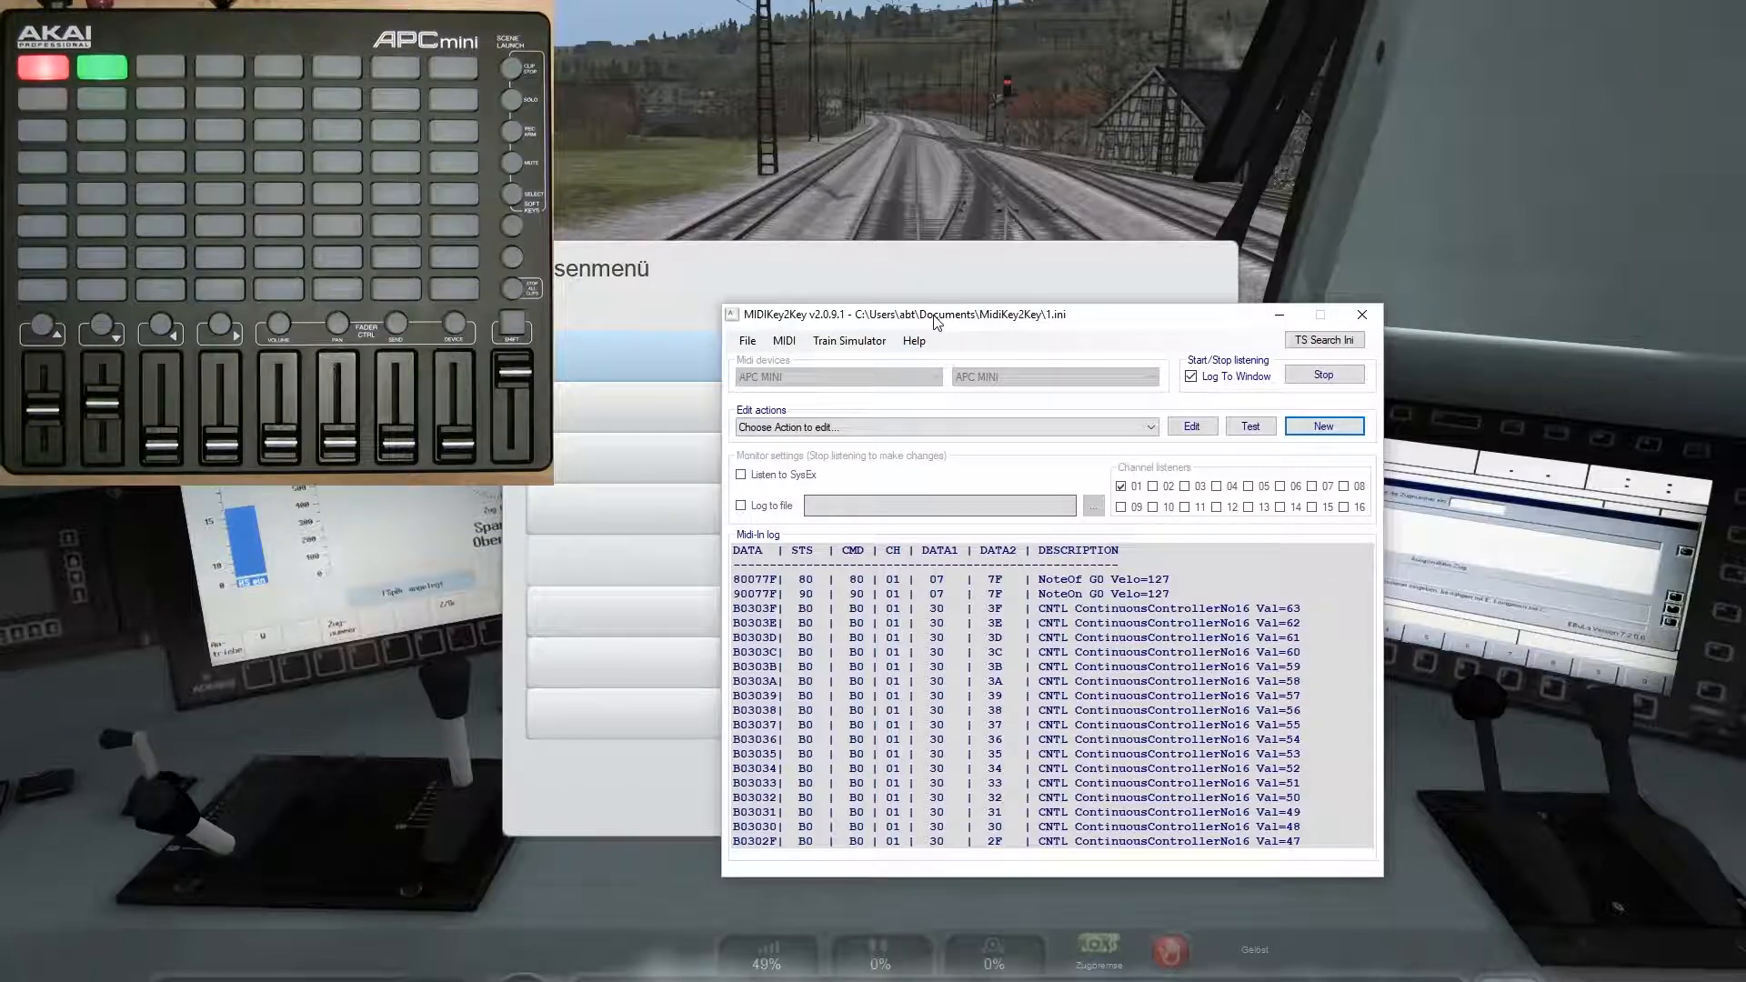
click(346, 981)
click(280, 974)
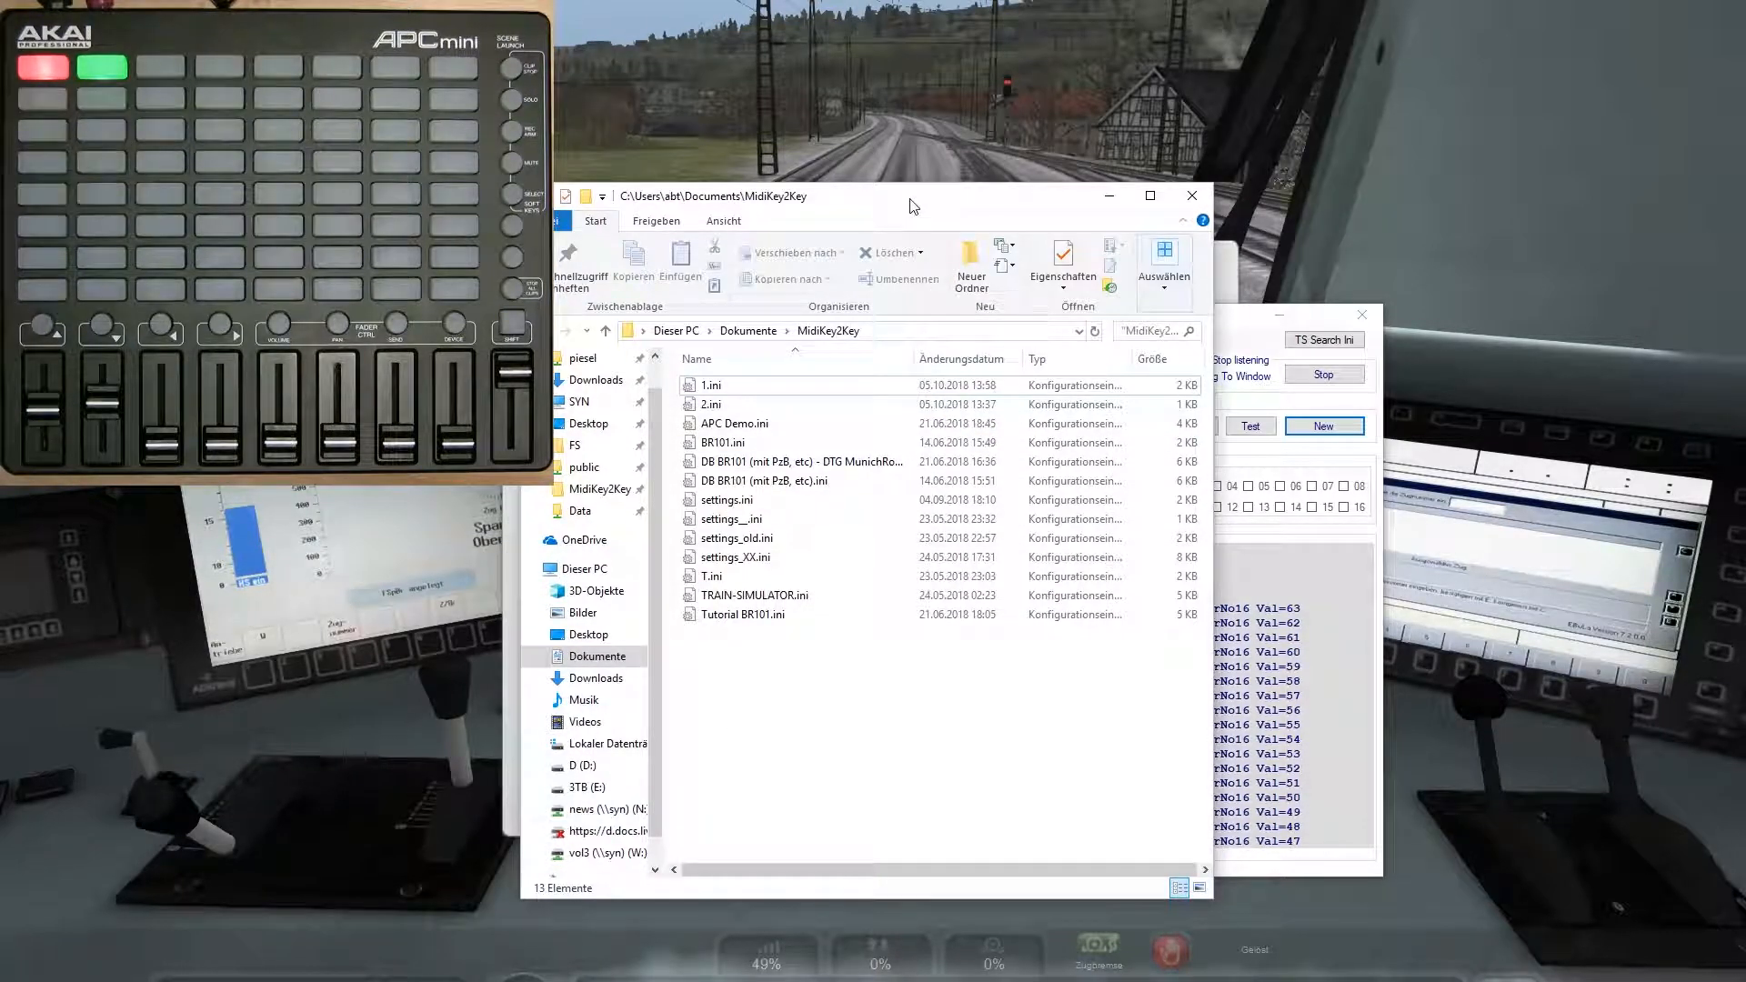
drag(914, 202, 1012, 223)
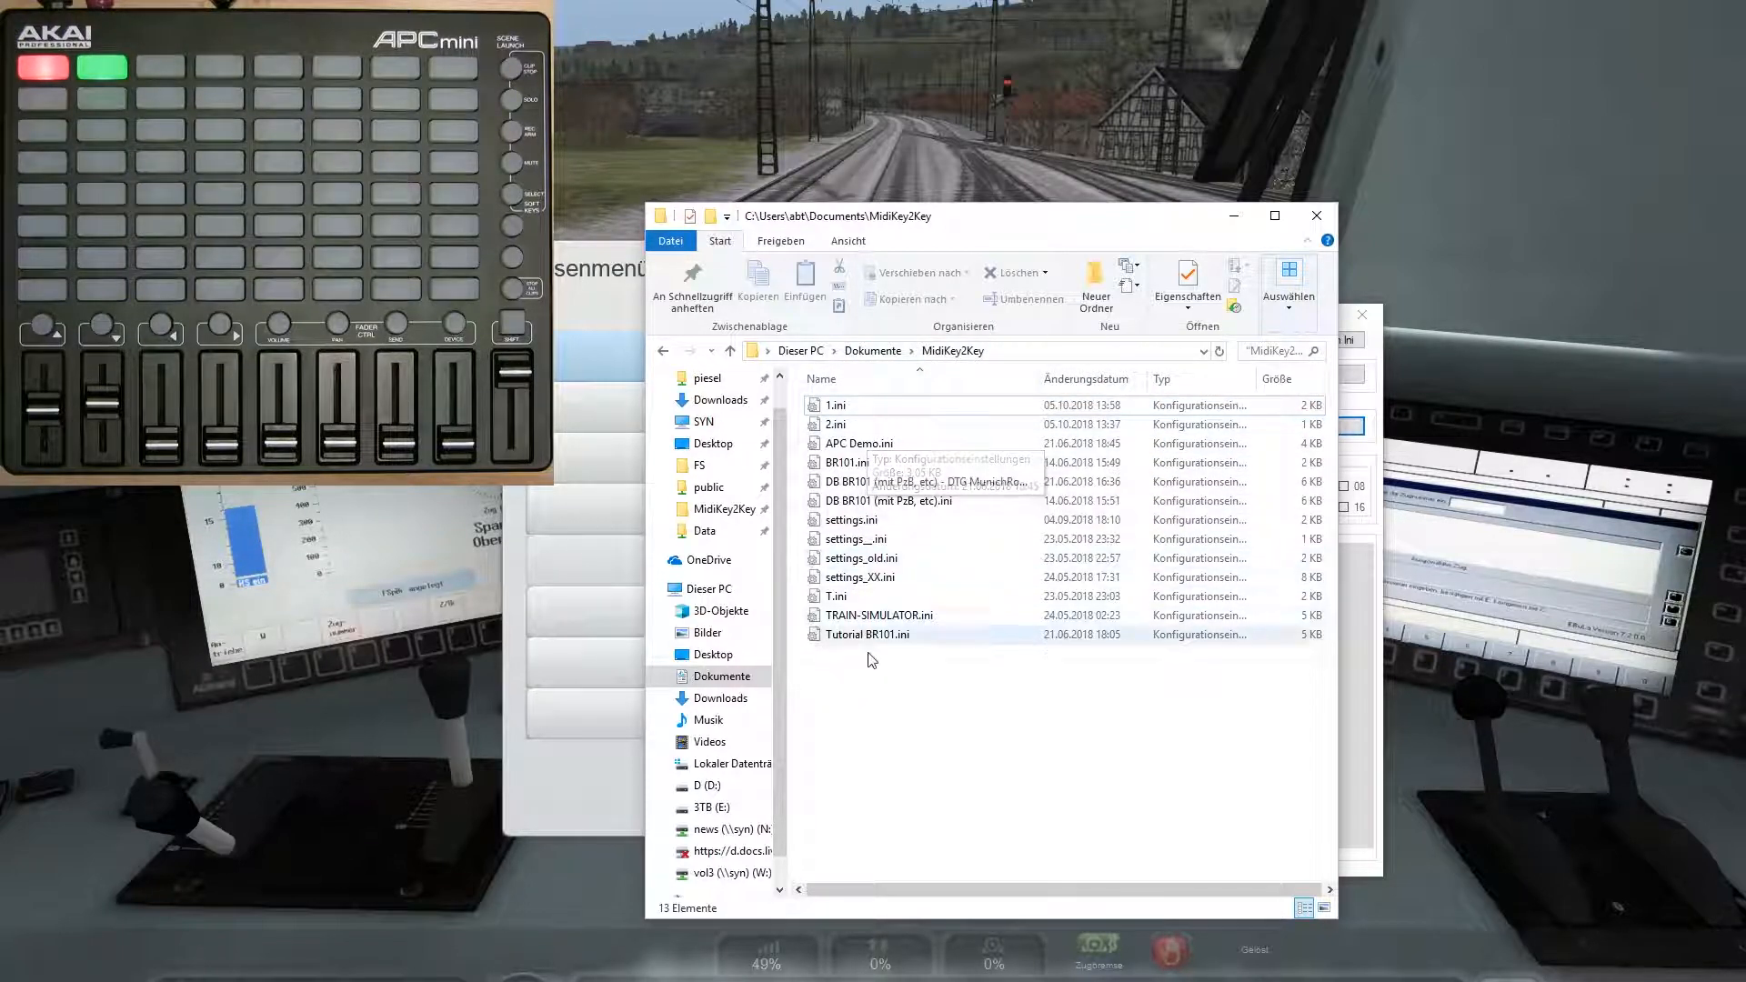
drag(950, 218, 1039, 226)
double_click(943, 418)
drag(1052, 655, 816, 203)
Step: Examine the send commands, listener definitions and locomotive name stored in 1.ini, and close the file unchanged
drag(1451, 268, 1450, 361)
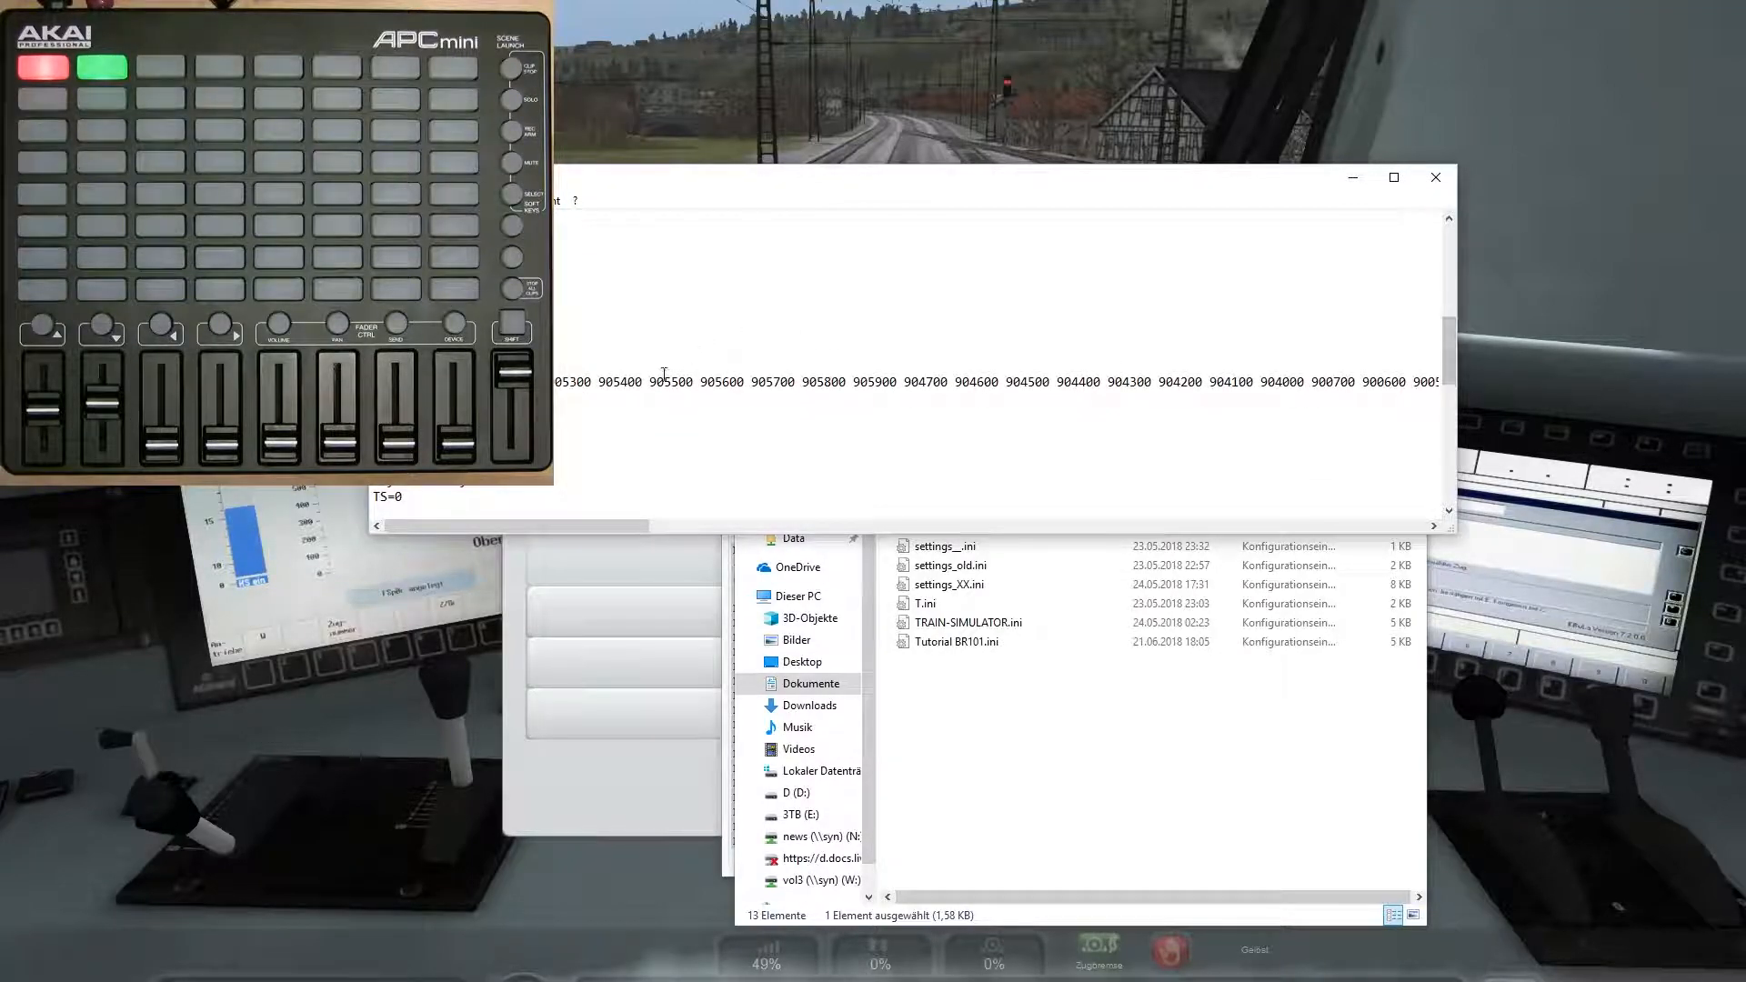
mouse_move(1454, 341)
mouse_down()
mouse_move(1450, 416)
mouse_move(1449, 339)
mouse_up()
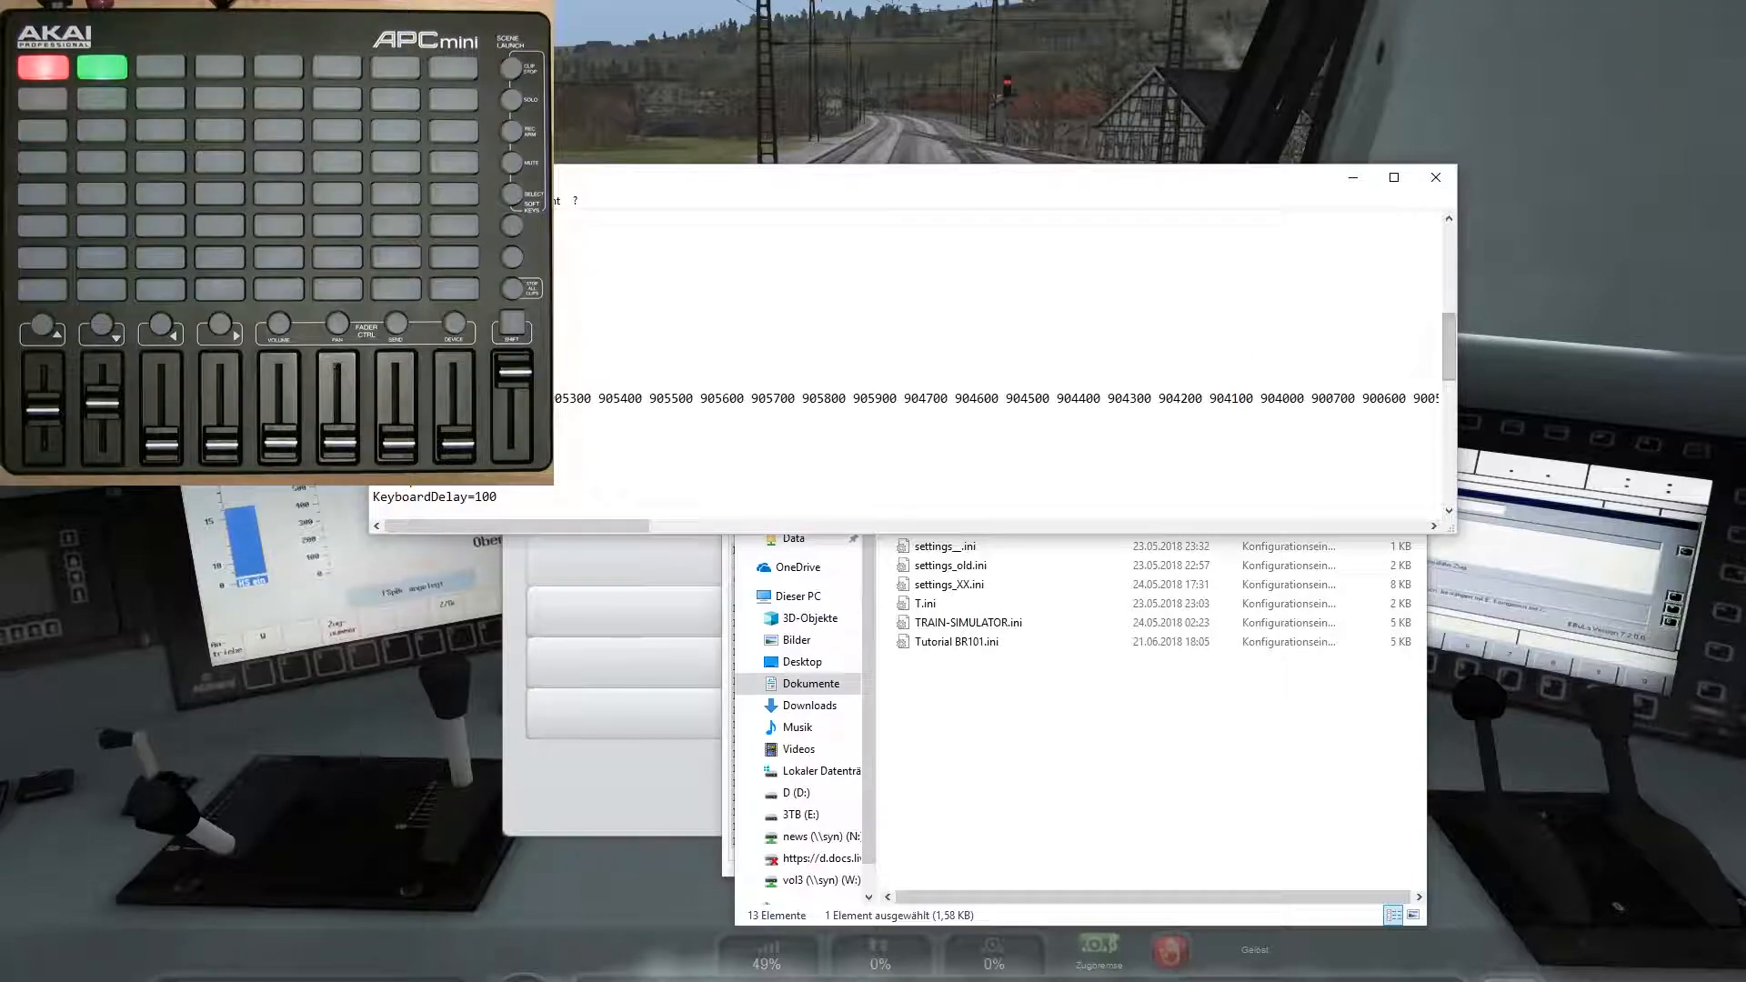
drag(649, 397, 1239, 397)
drag(1446, 353, 1453, 473)
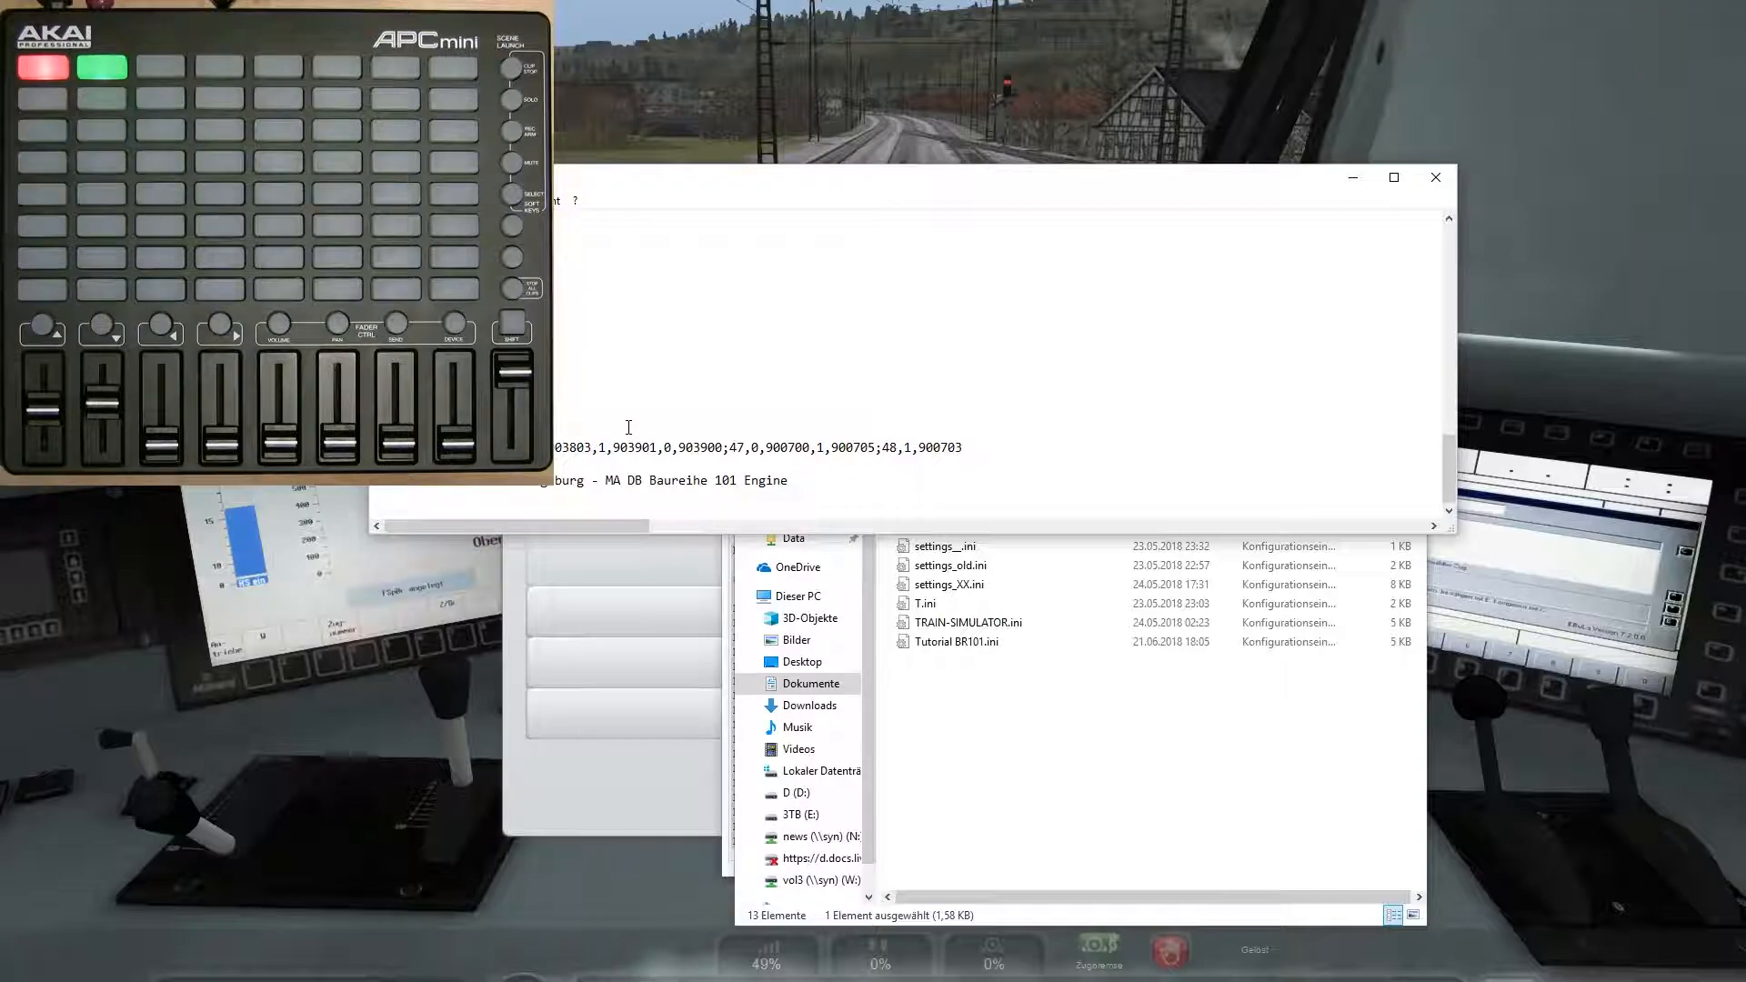
drag(994, 454, 437, 452)
click(454, 449)
drag(805, 481, 439, 481)
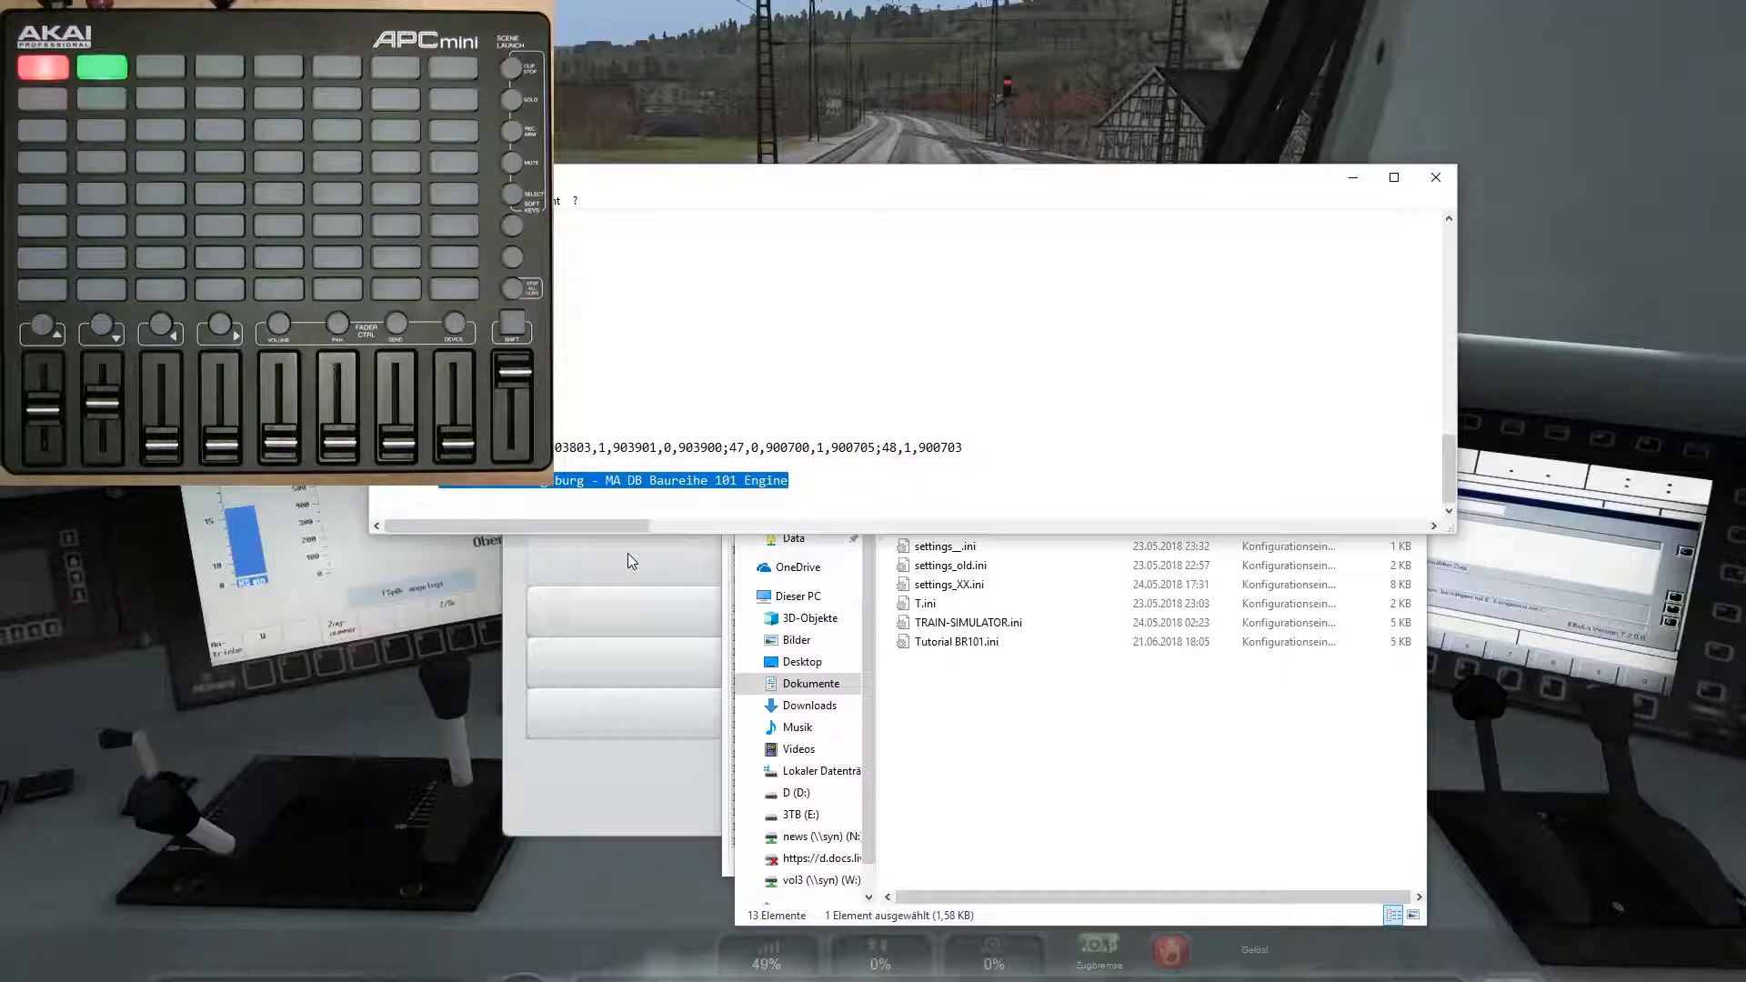
click(1435, 182)
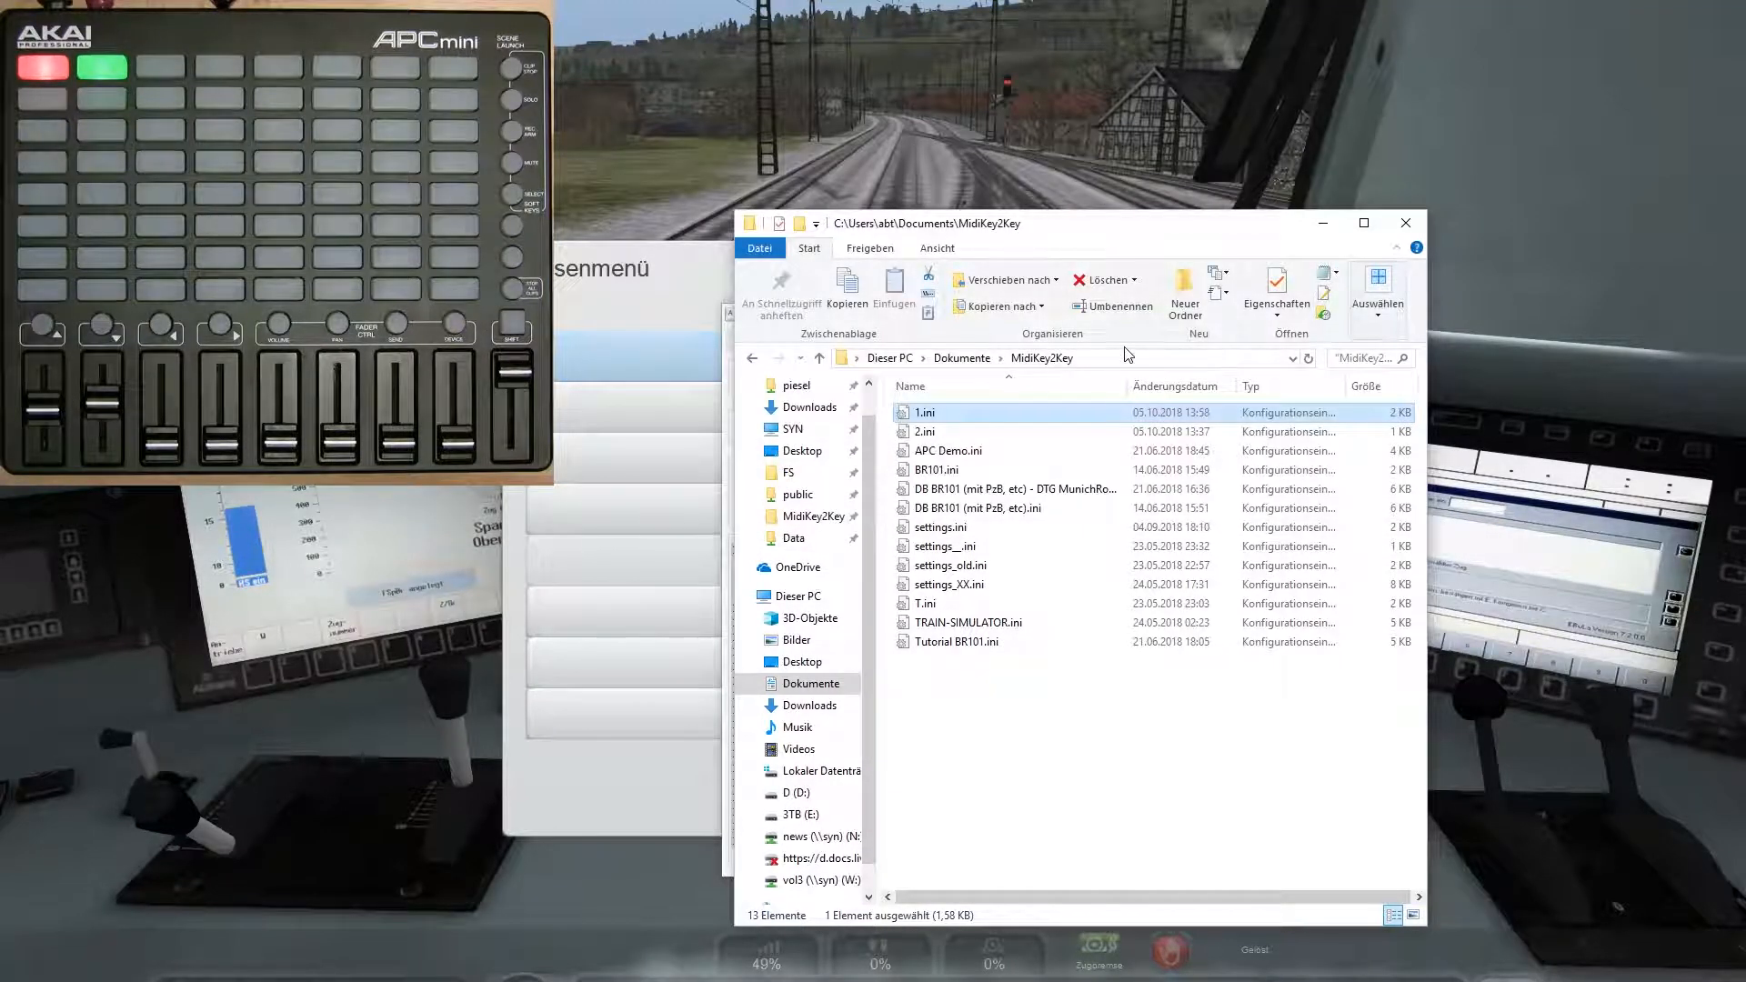
Step: Return to MIDIKey2Key and load the configuration file 2.ini
drag(1022, 235, 1112, 278)
key(alt+Tab)
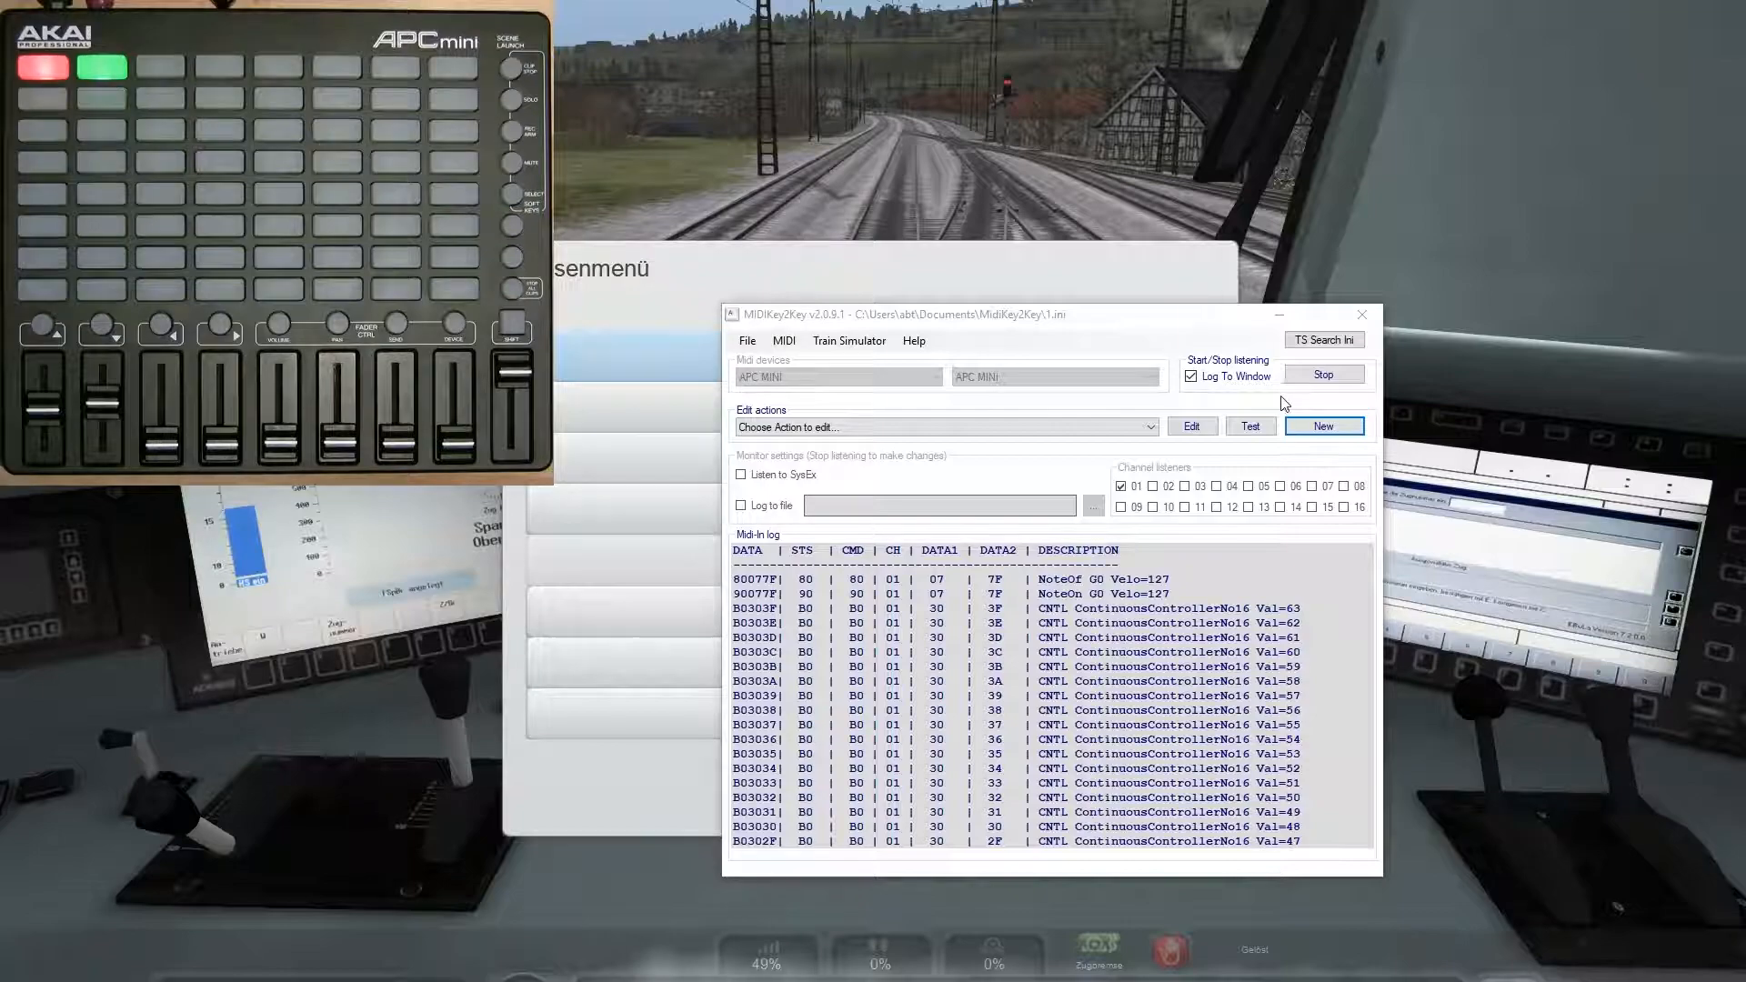
drag(1084, 316, 1034, 301)
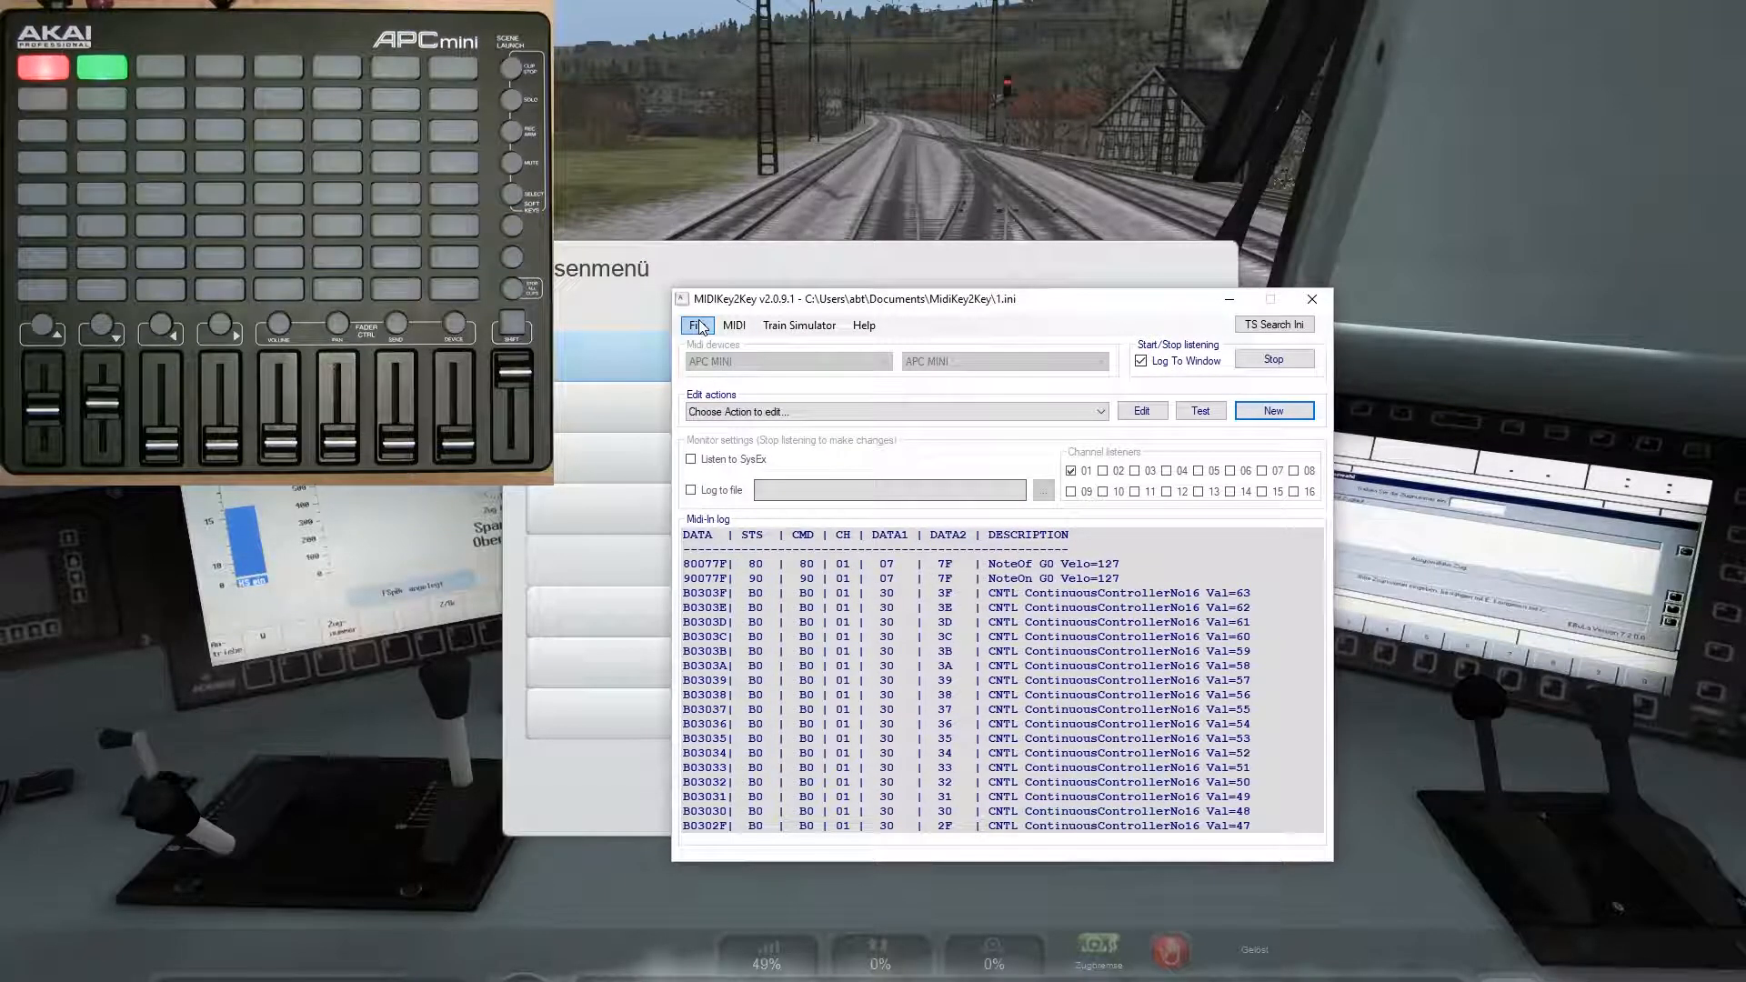
click(698, 325)
click(750, 390)
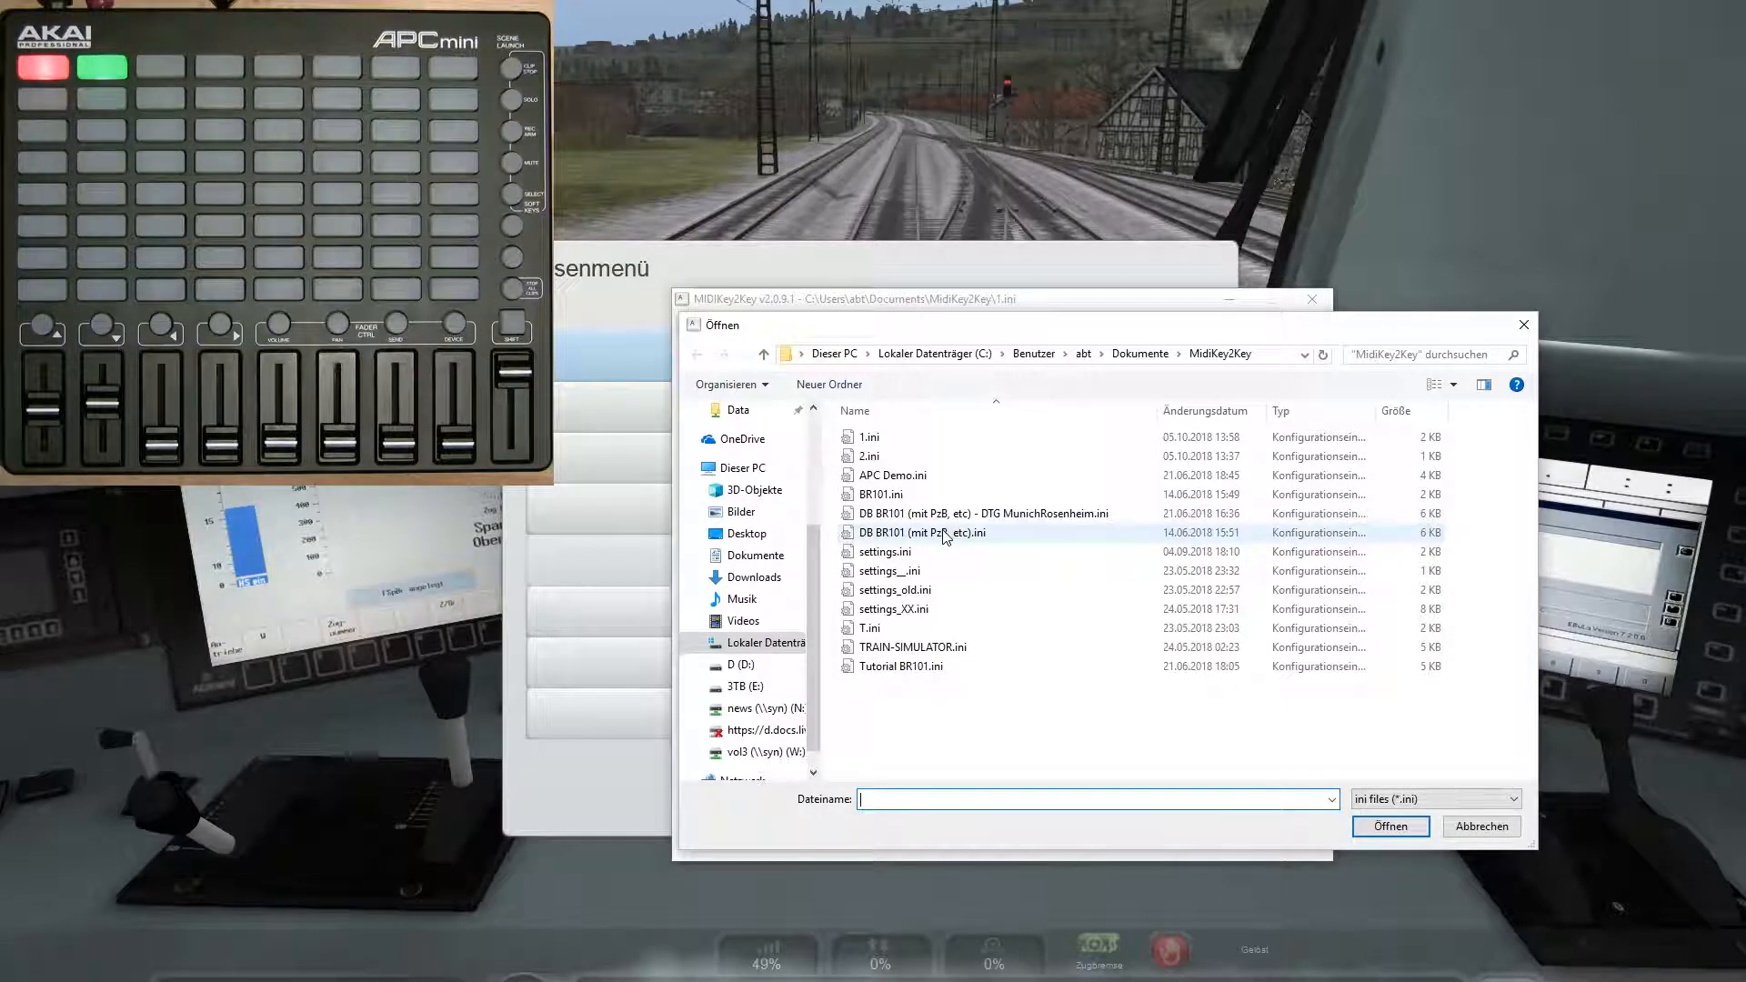
click(872, 456)
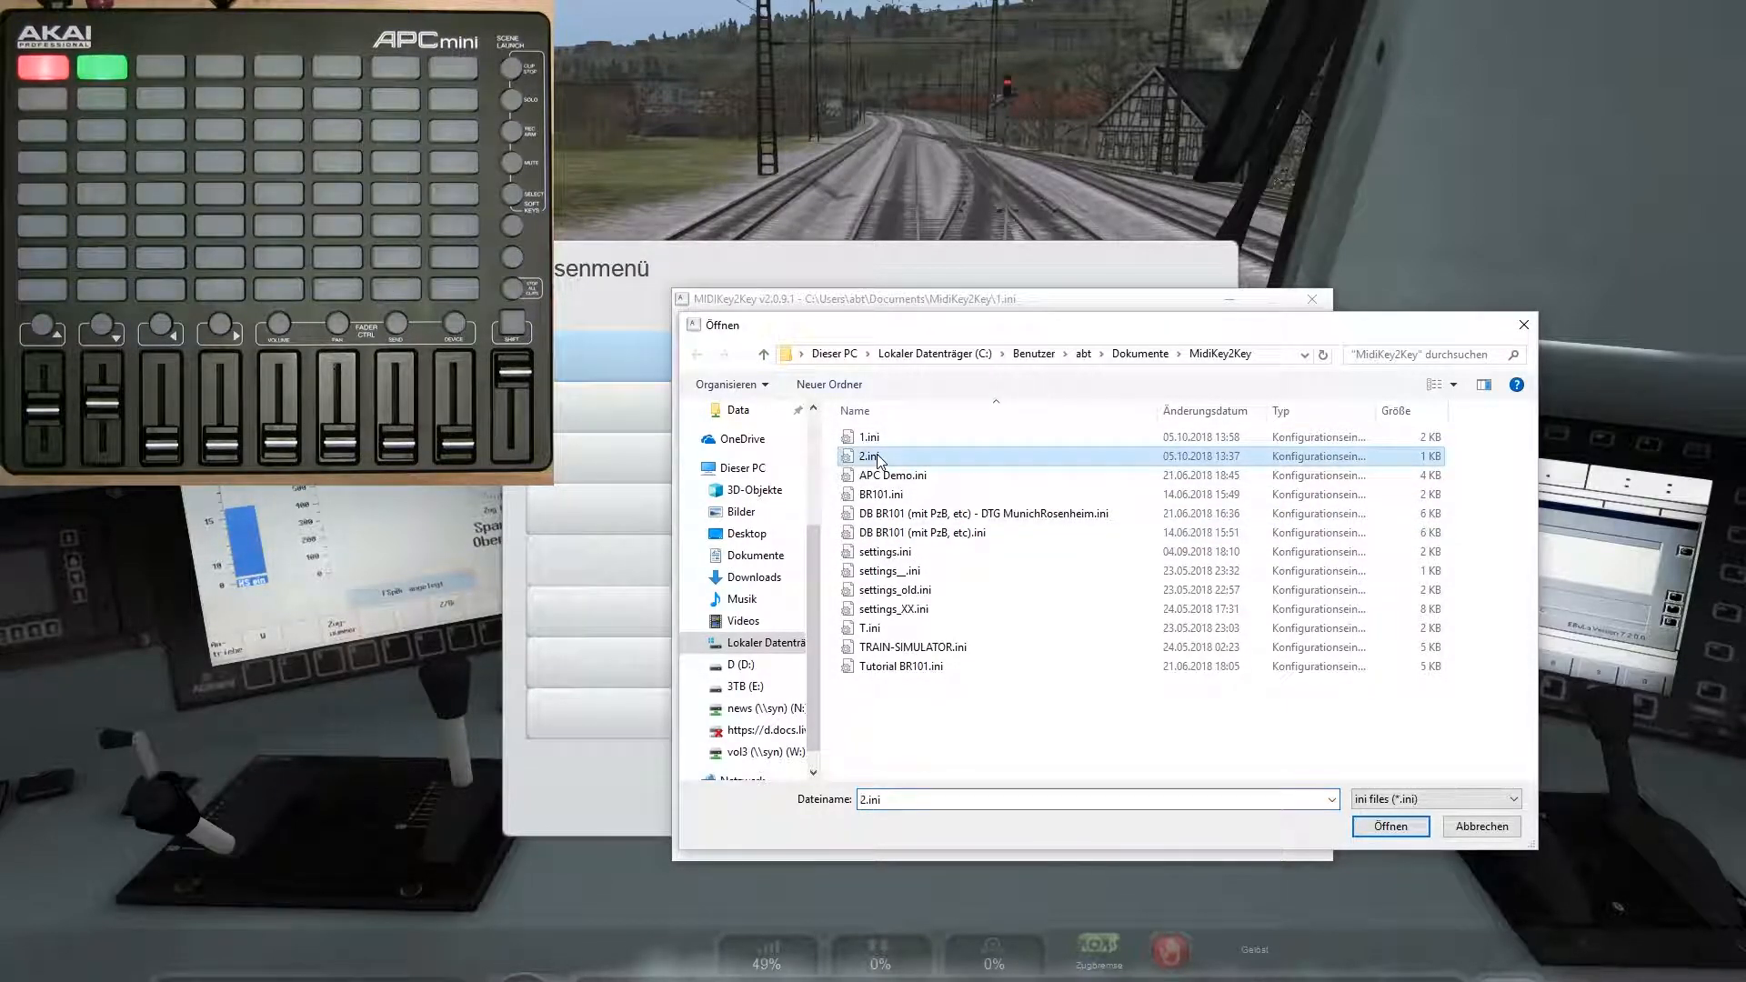
click(1390, 825)
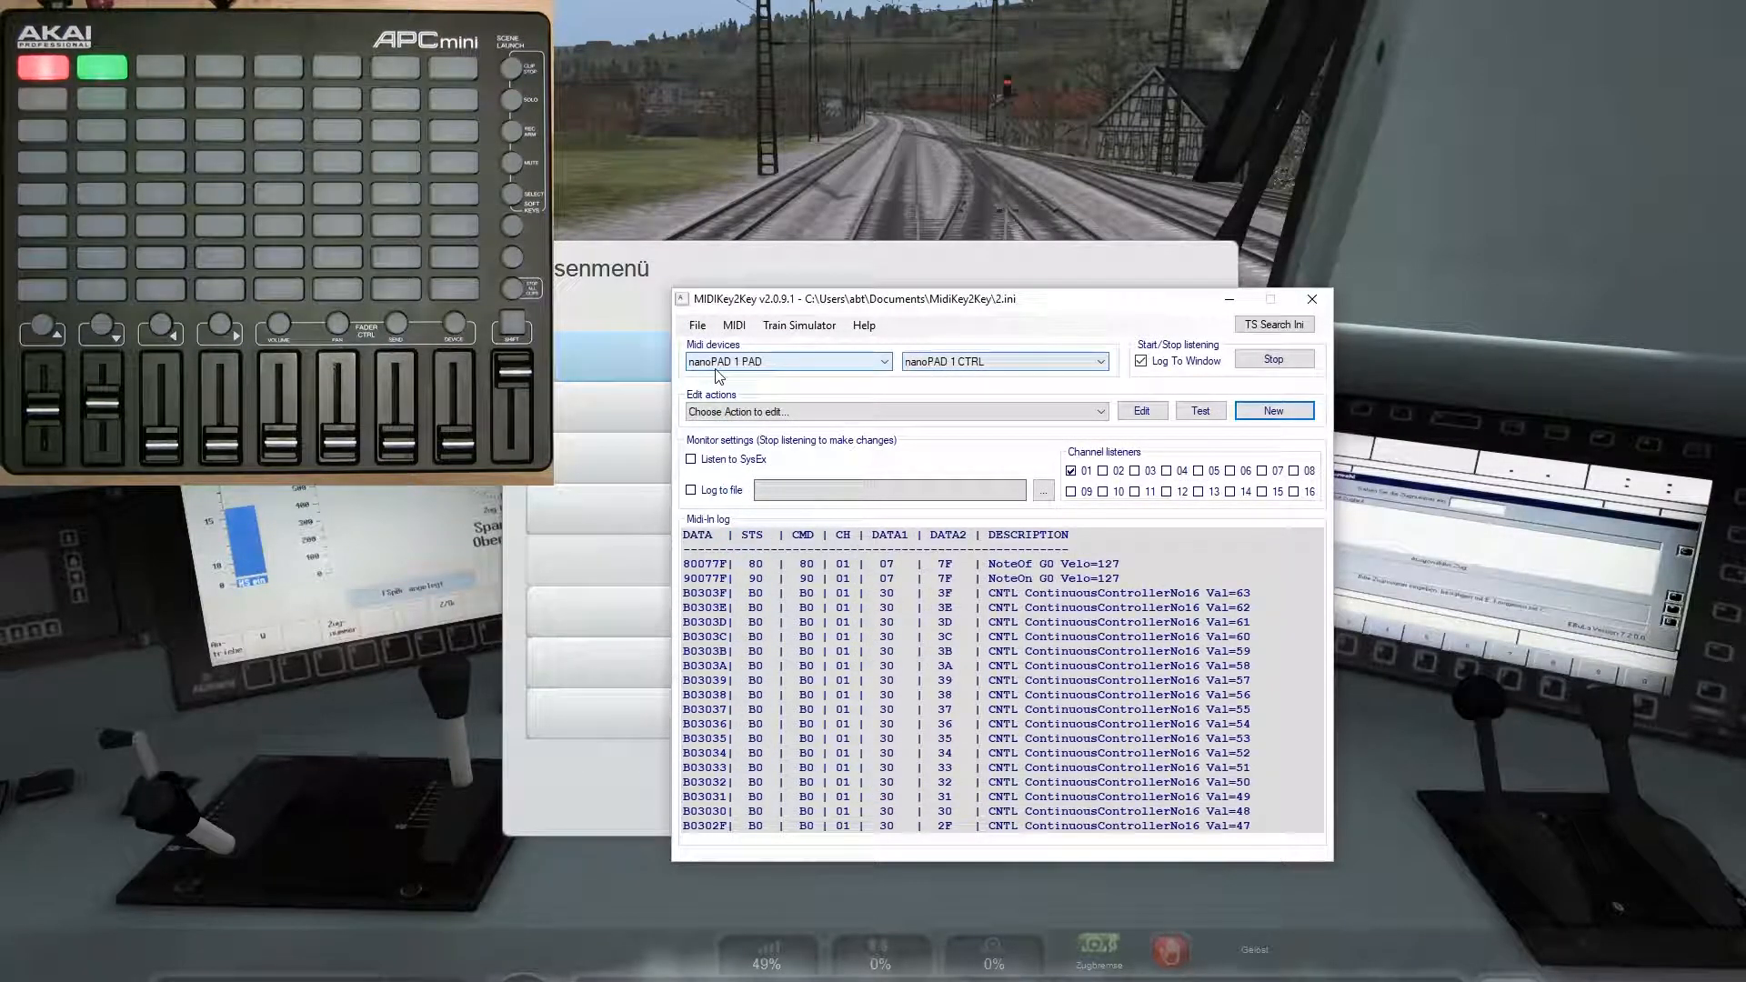
Step: Check the Train Sim settings of action Nr.1 9030xx NoteOn C4 and close the action without saving
click(865, 413)
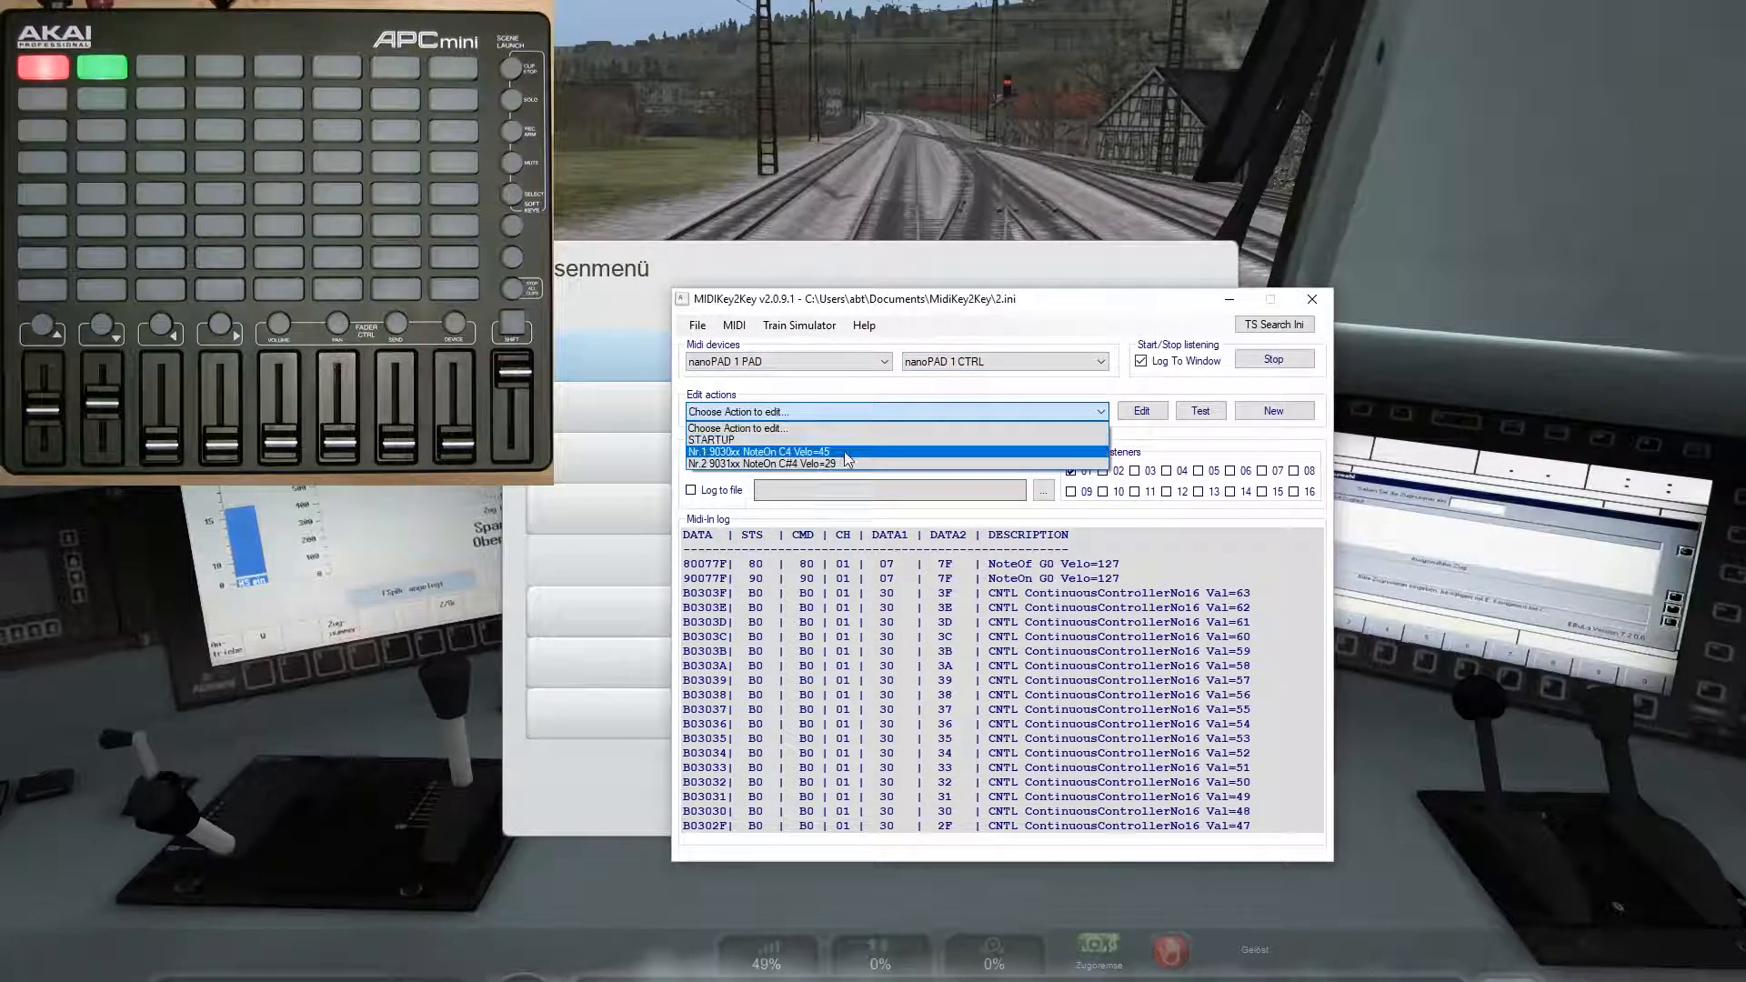
click(845, 392)
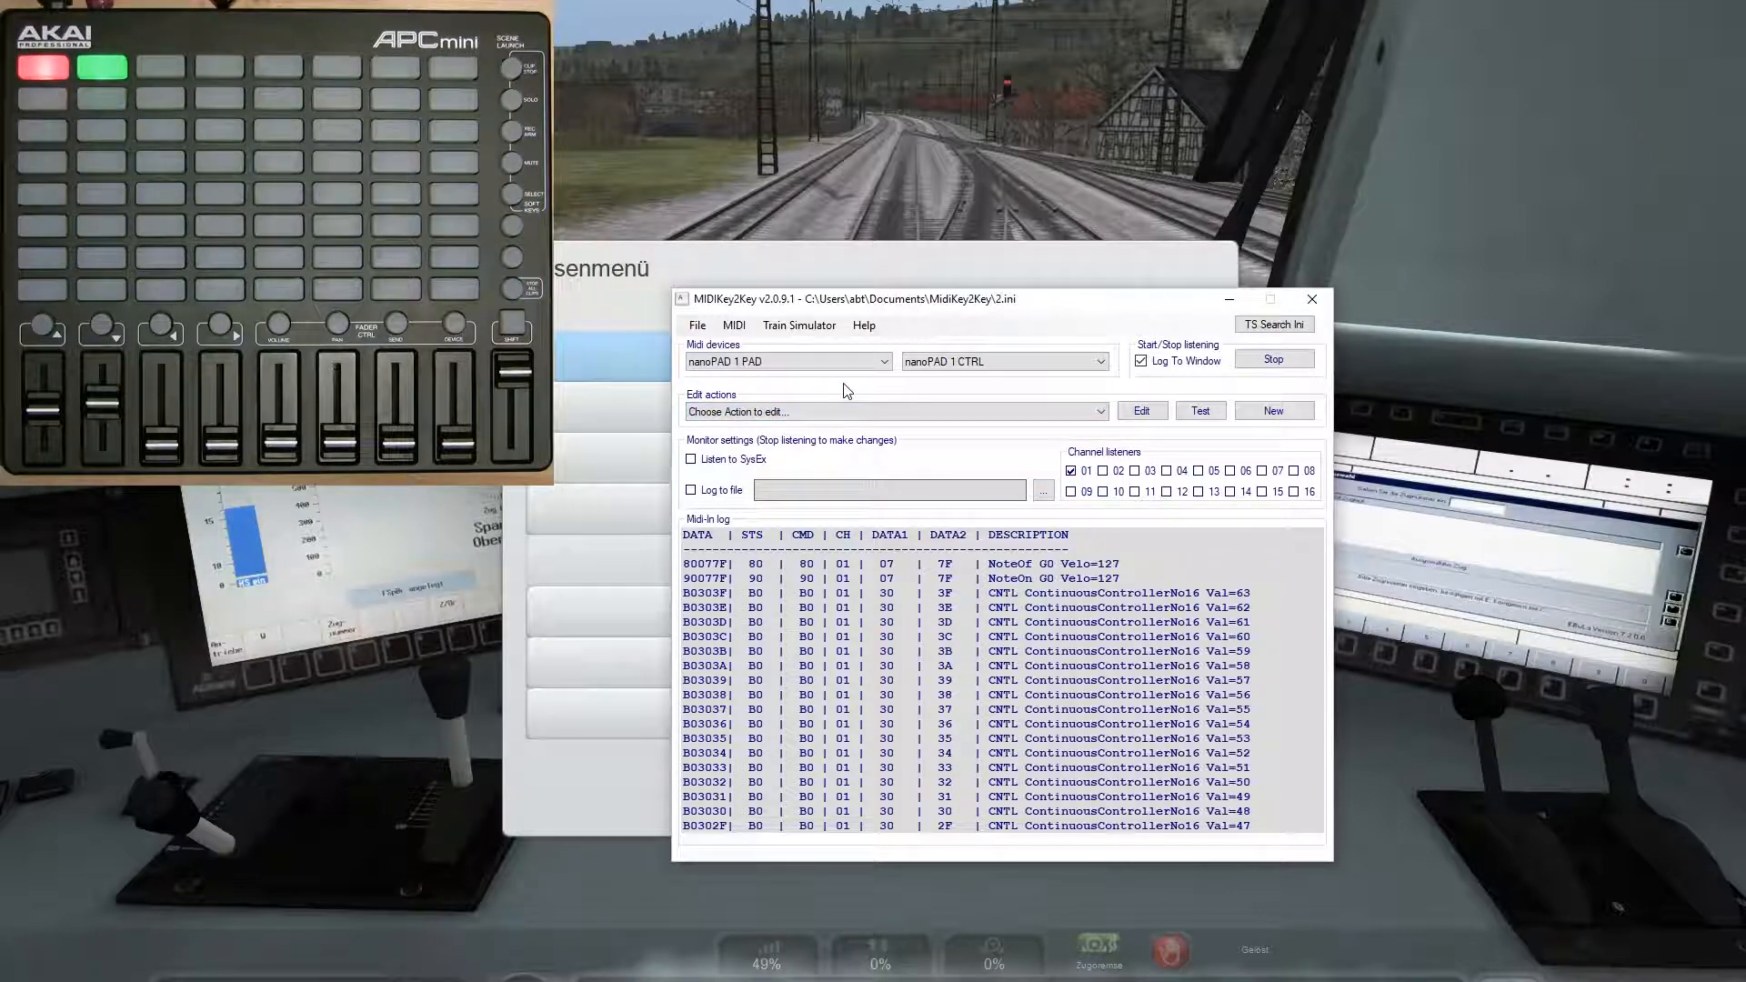
click(939, 414)
click(937, 450)
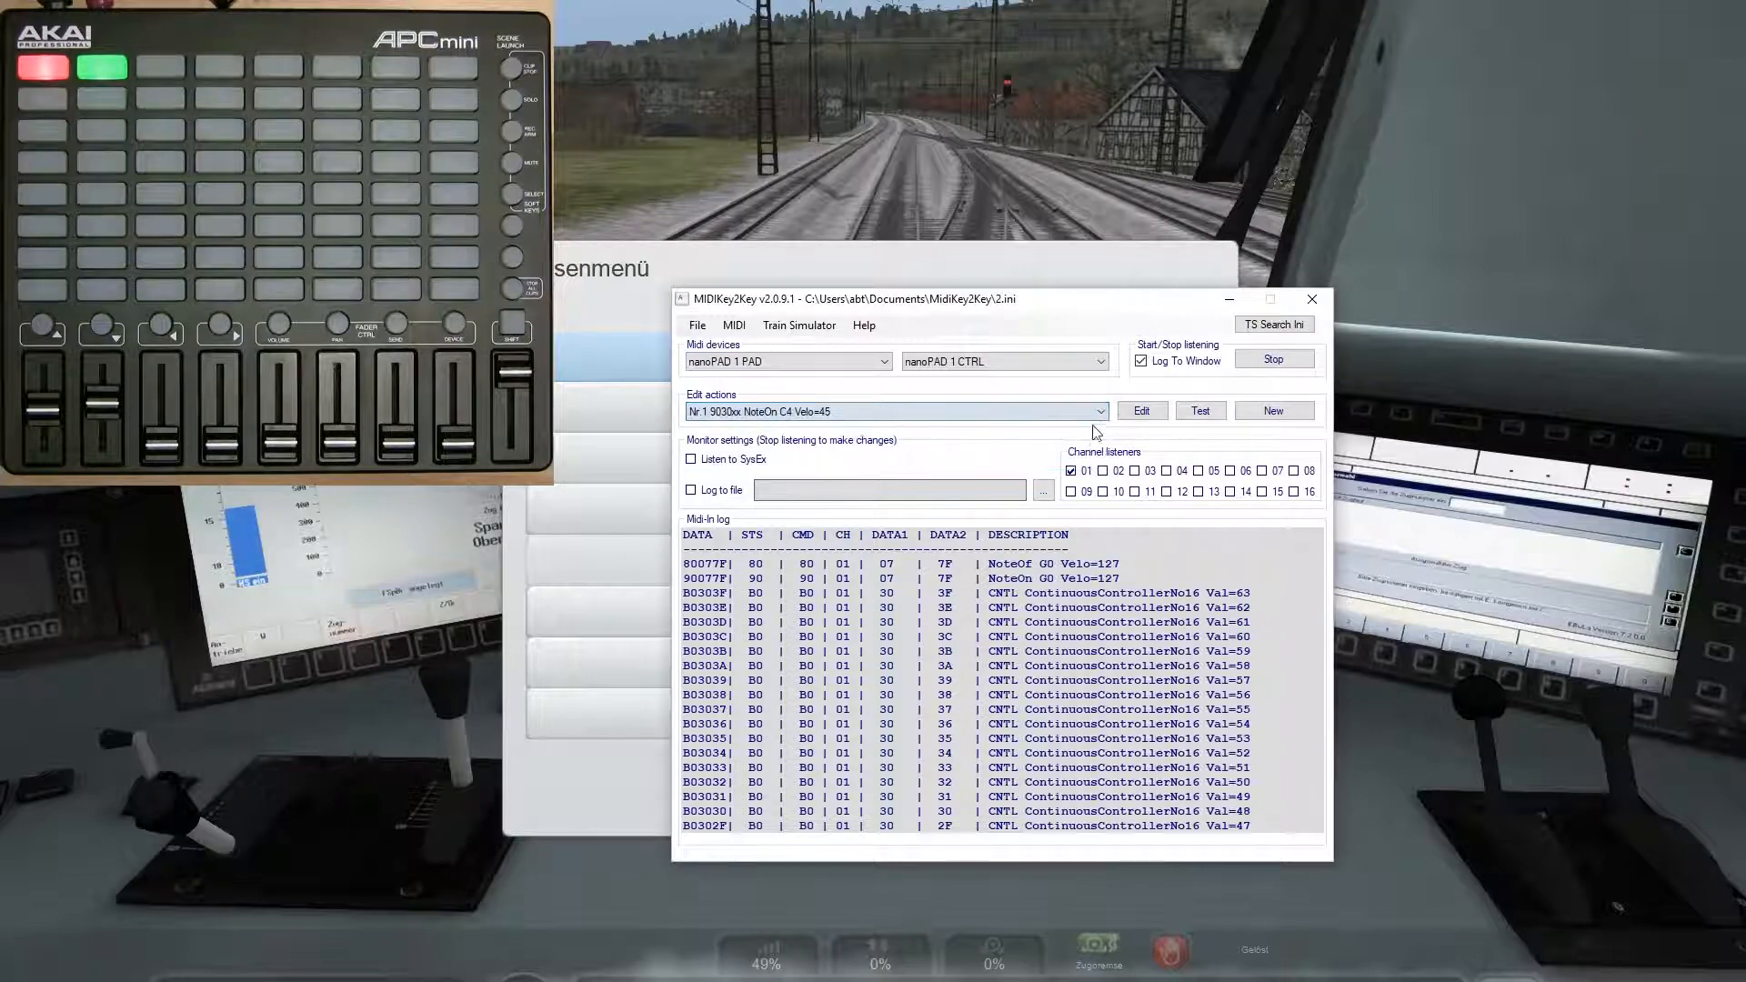
click(1142, 411)
click(894, 446)
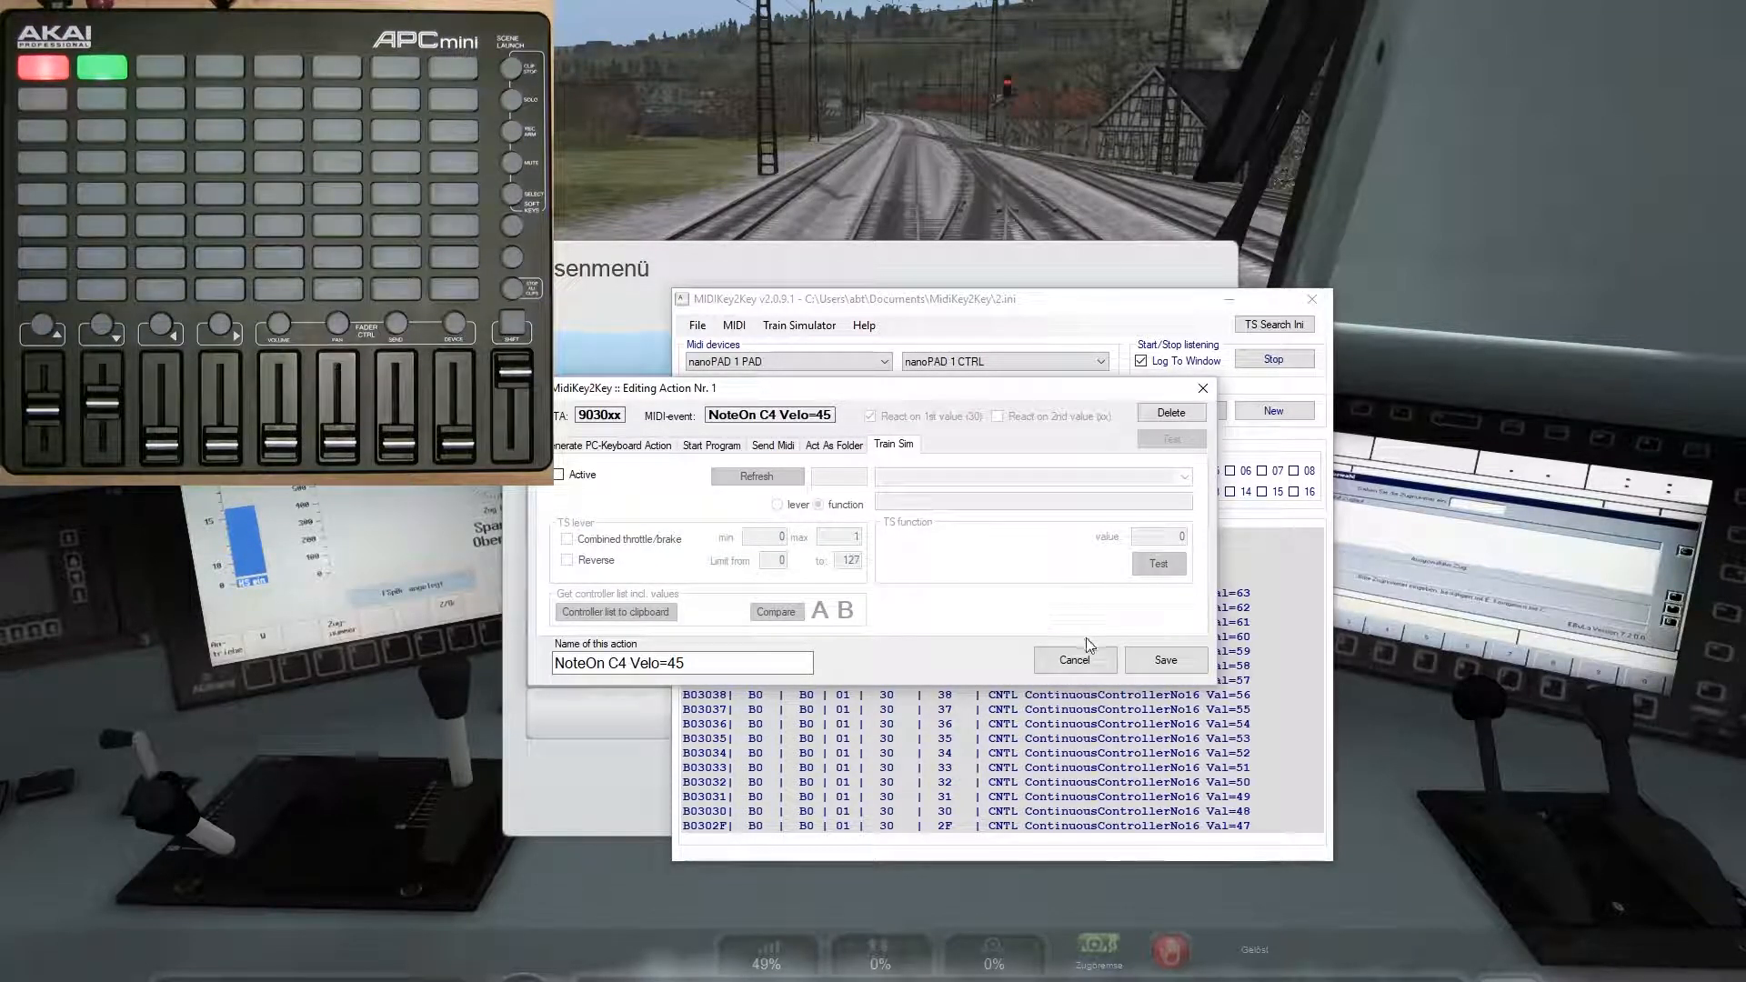
click(1090, 664)
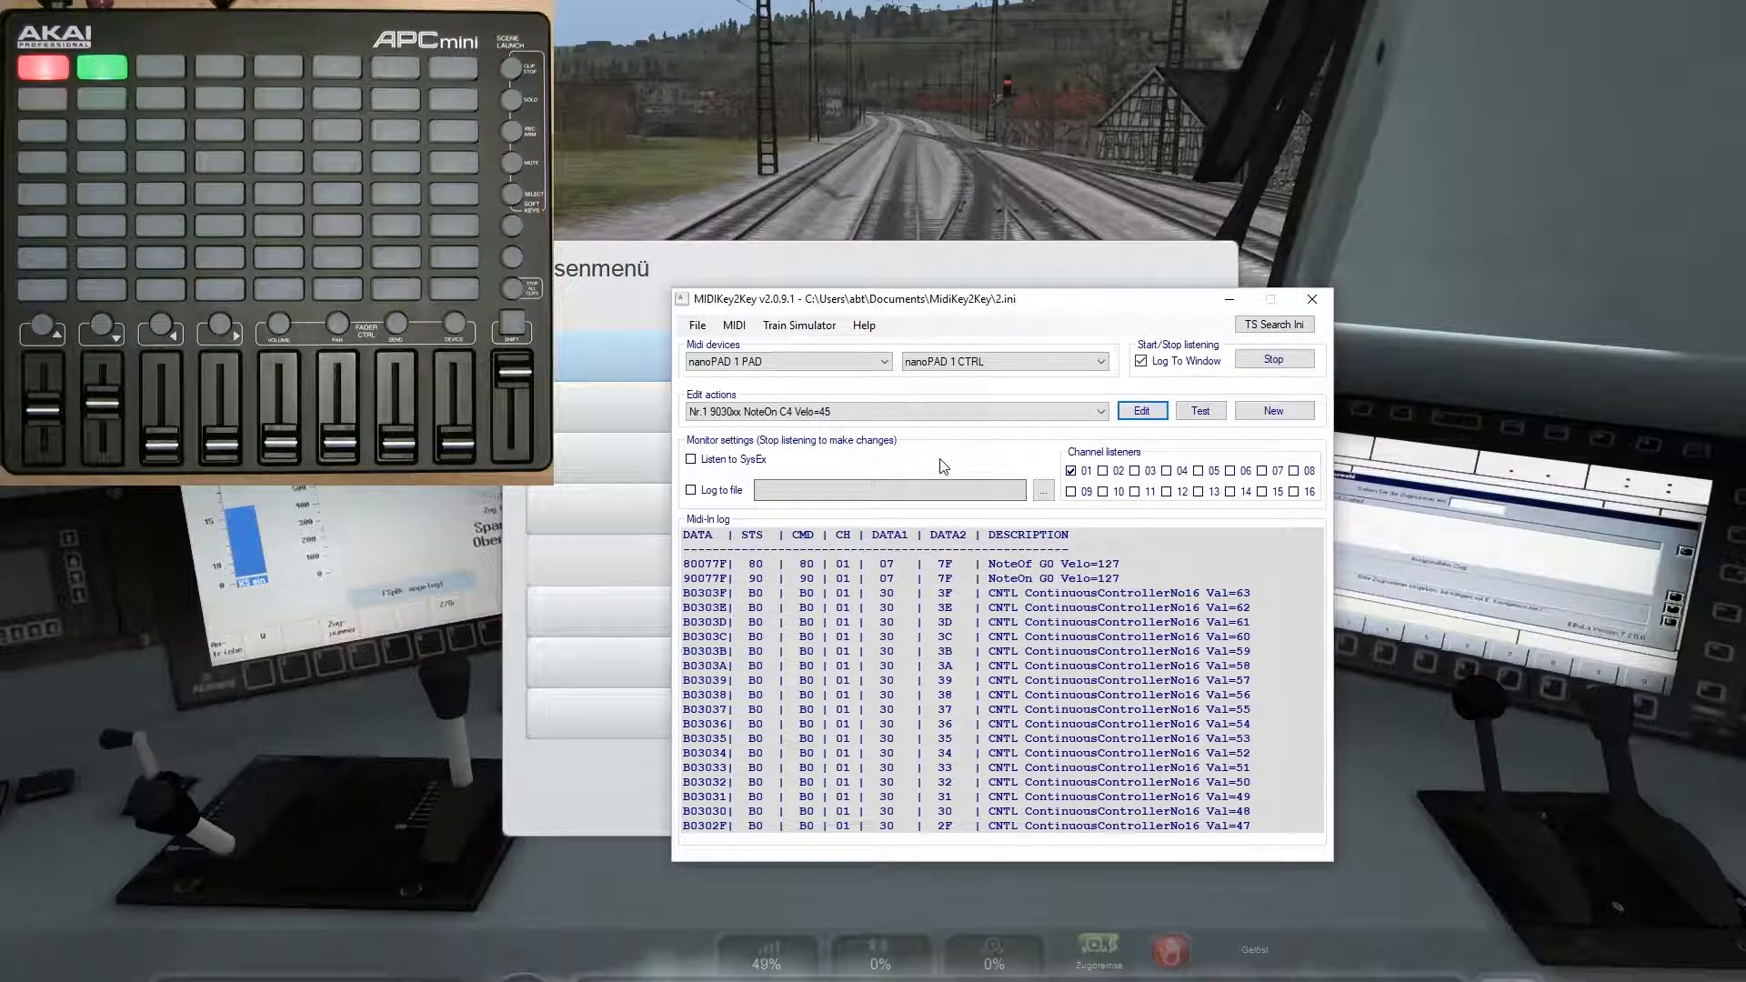
Step: Check the Train Simulator listeners setup of 2.ini, cancel it unchanged and close the MIDIKey2Key window
click(798, 324)
click(859, 393)
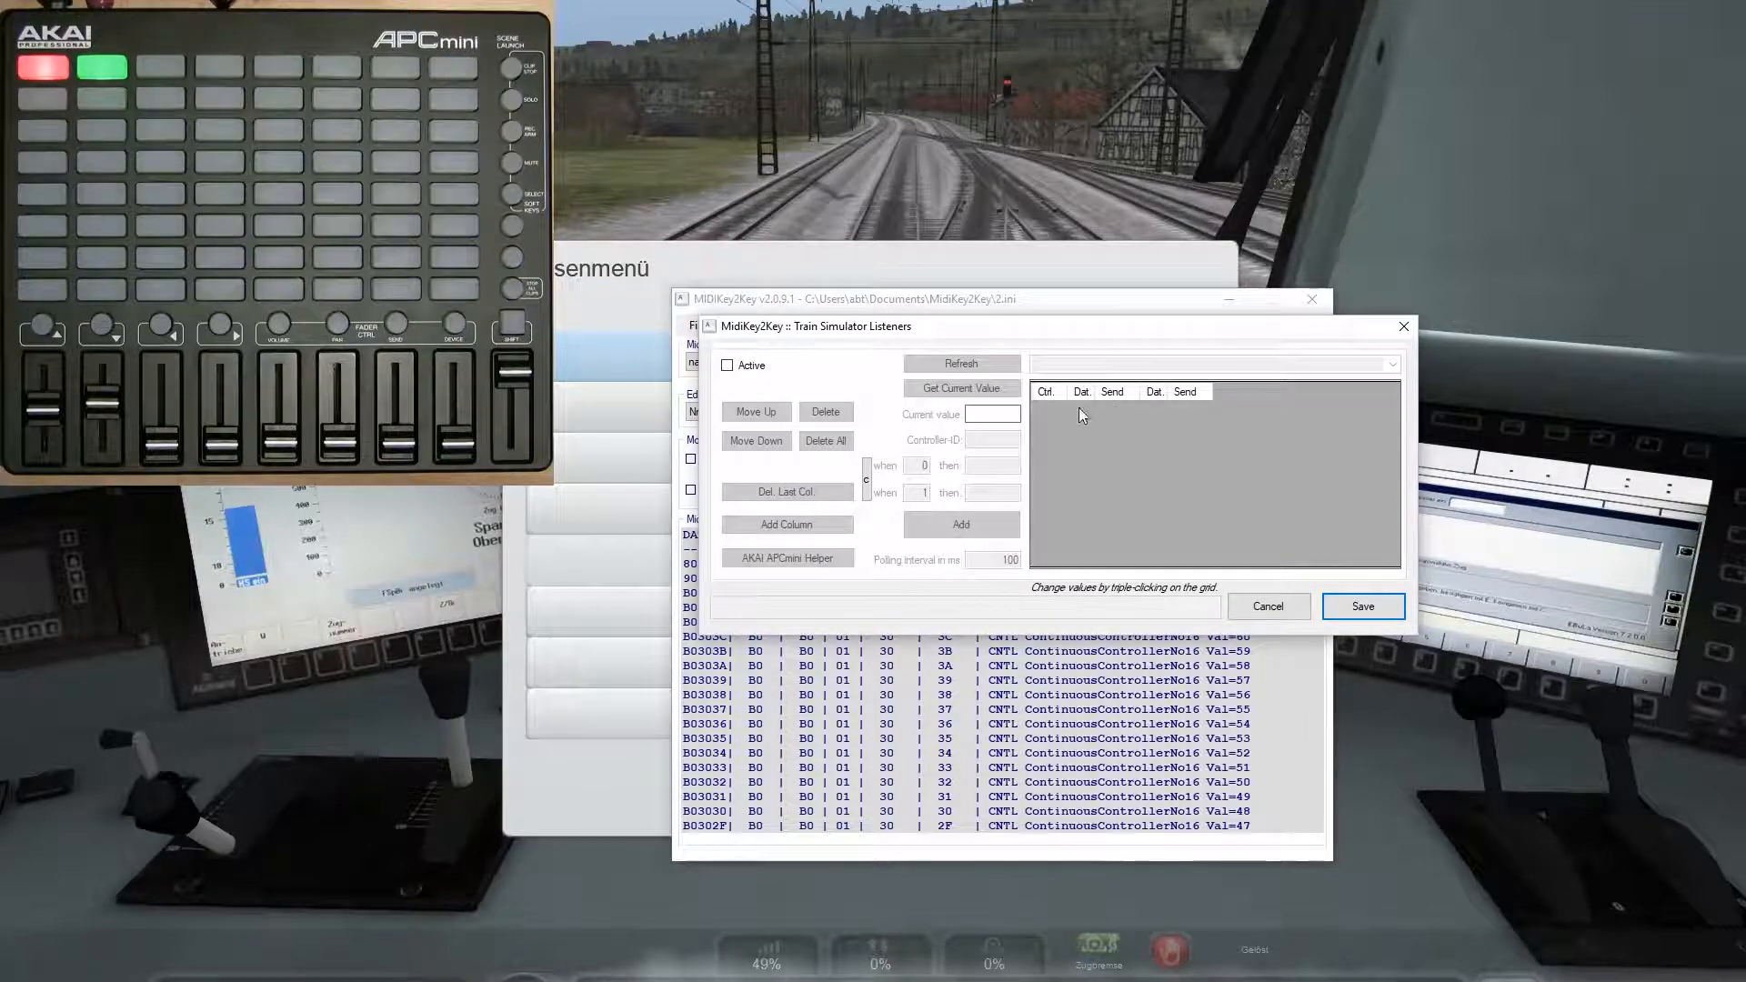
click(1264, 608)
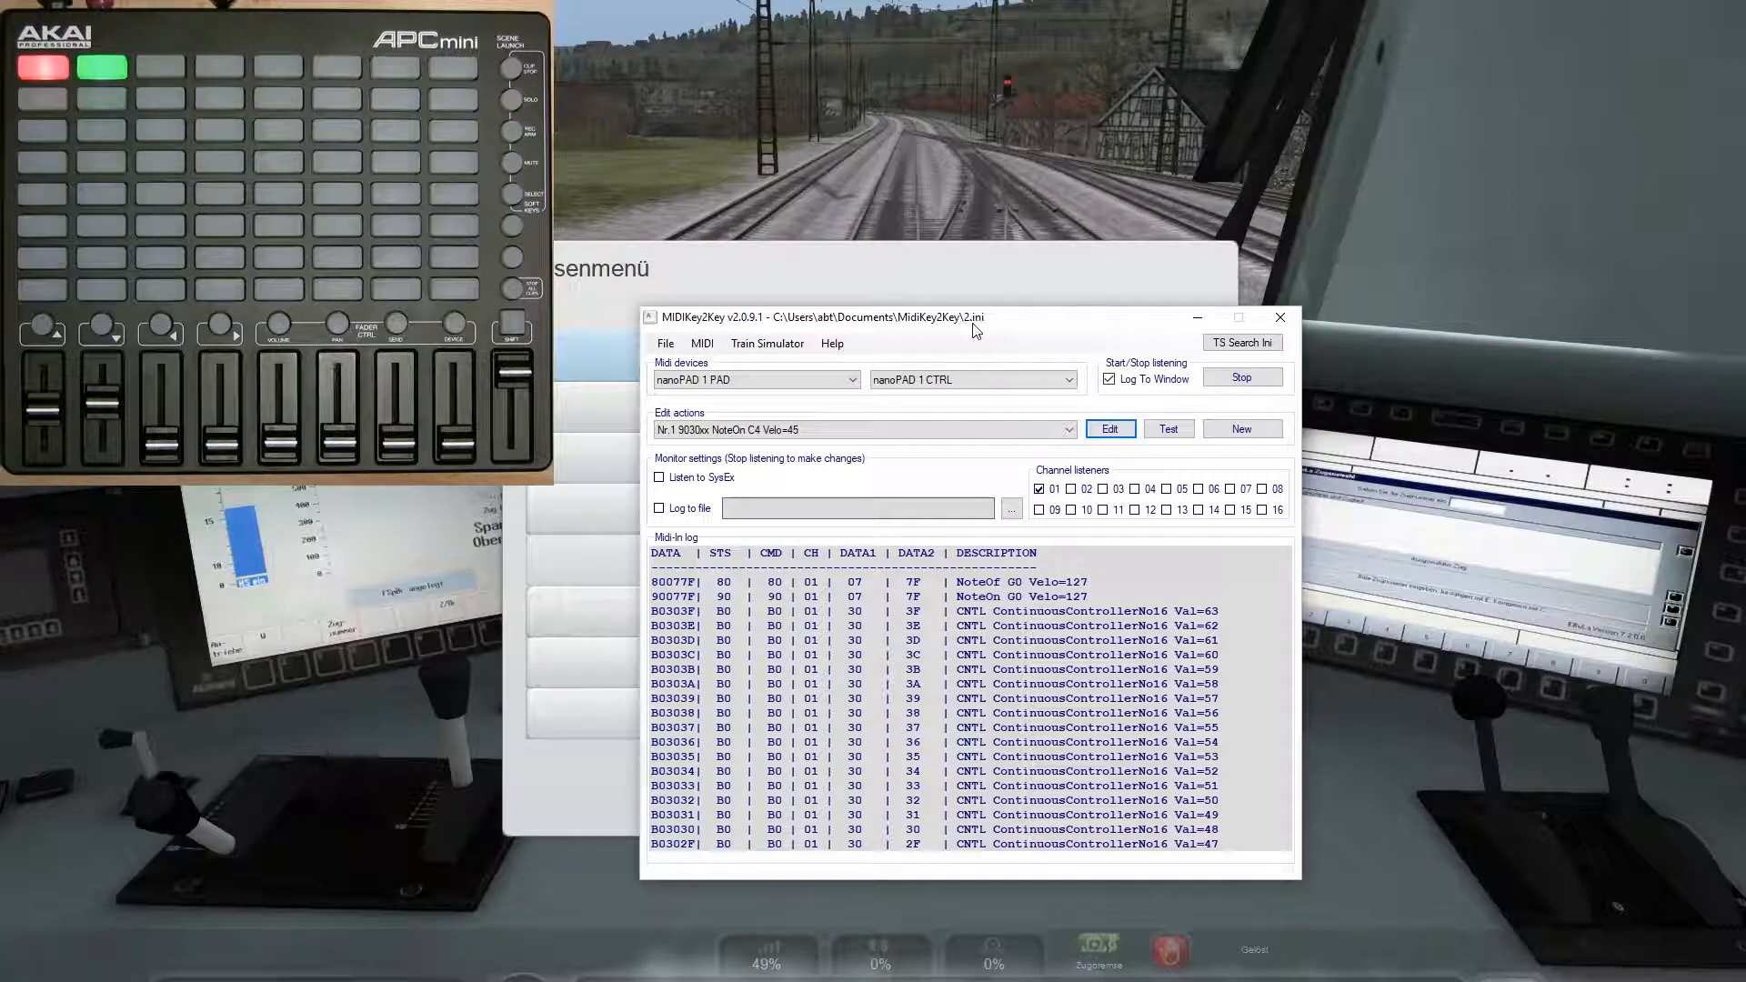
click(1282, 318)
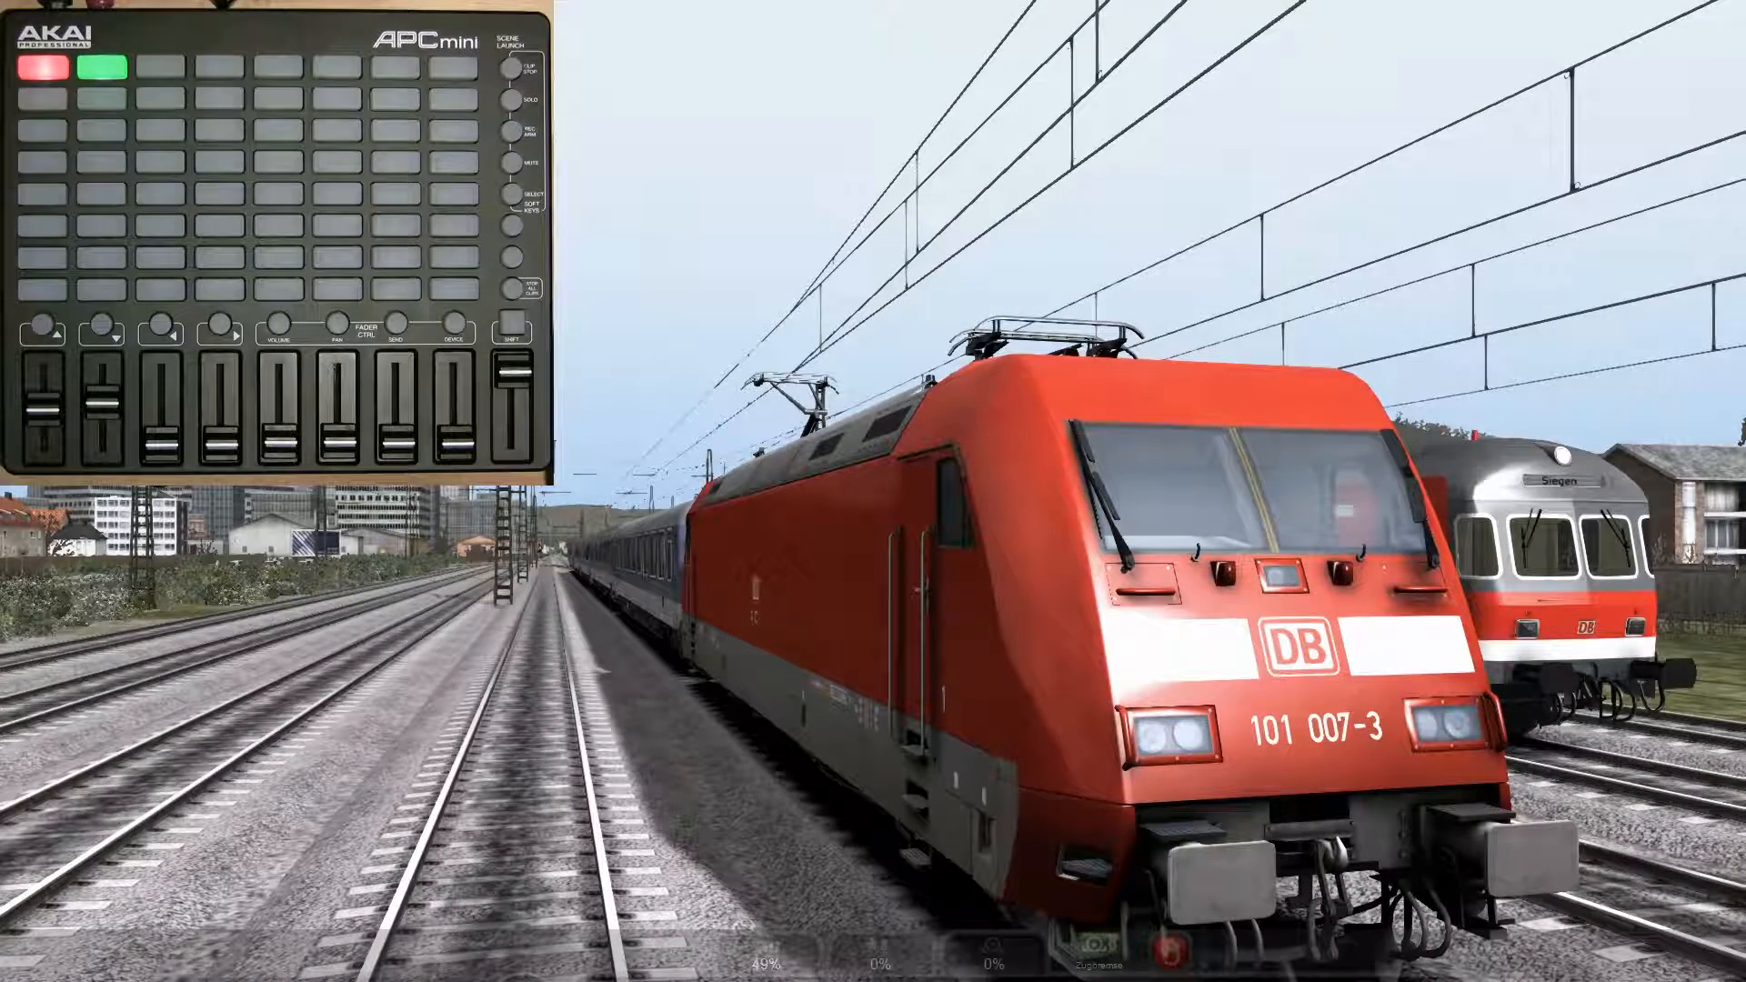
Step: Switch from the simulator back to MIDIKey2Key and review the BR101 ini files available for loading as a custom configuration
key(alt+Tab)
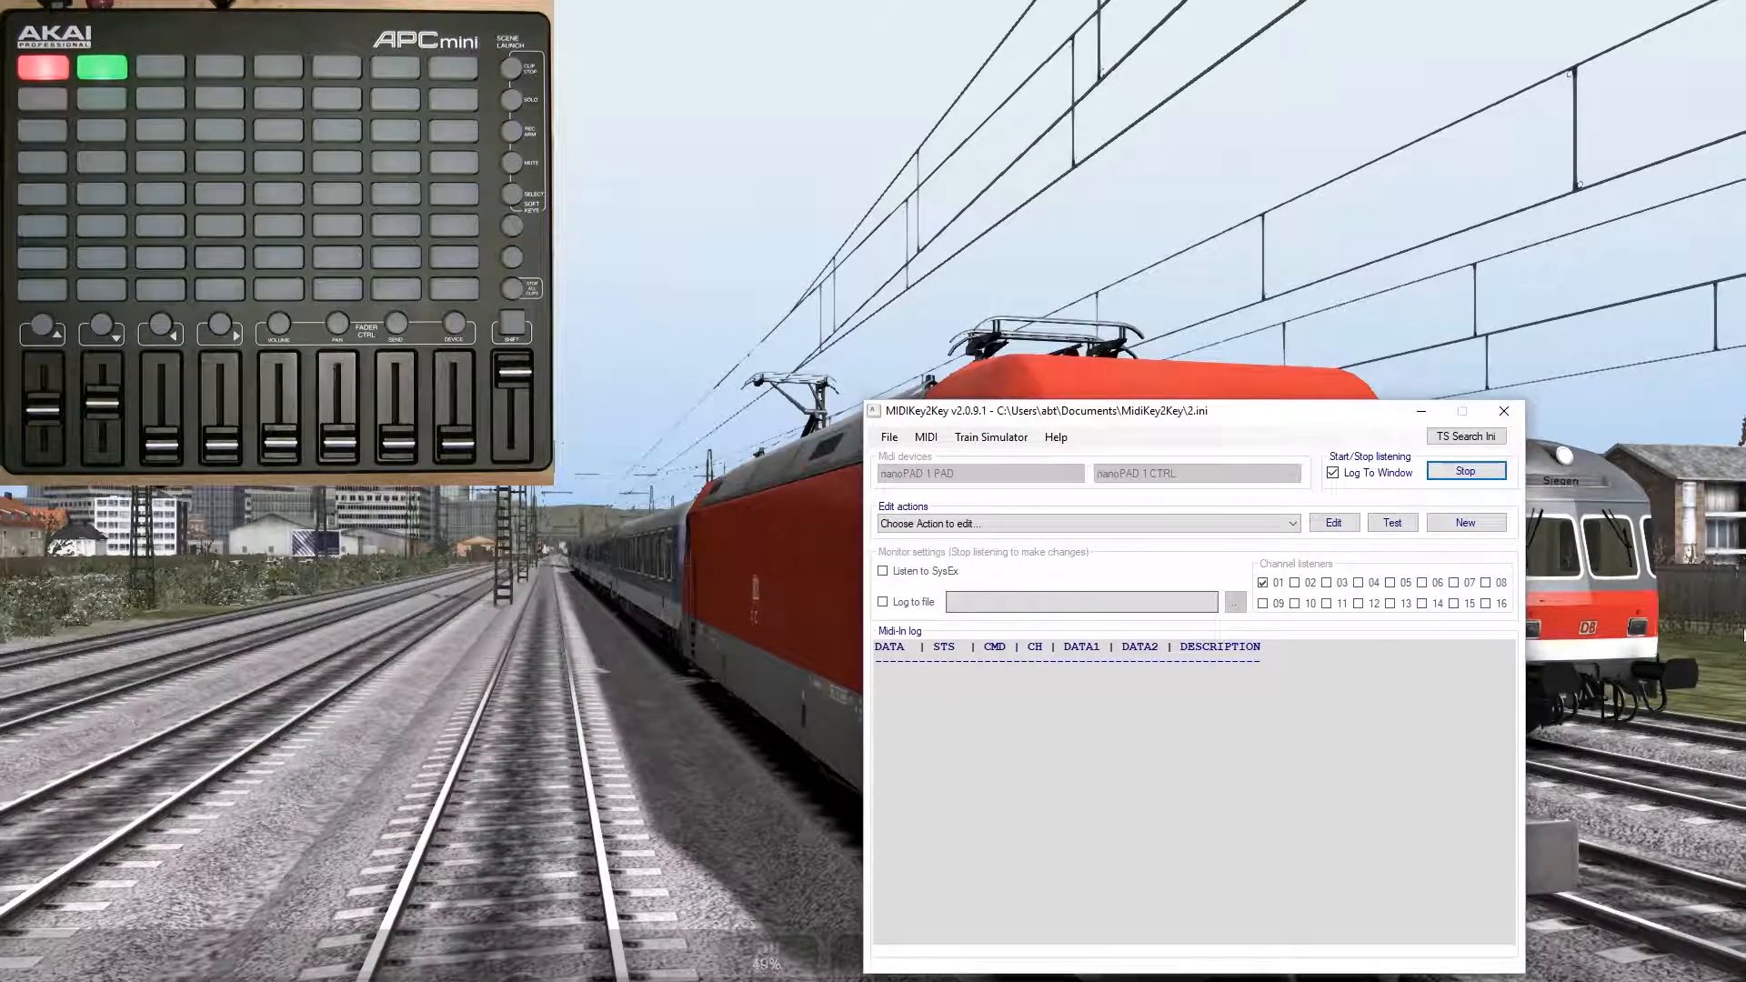
drag(1232, 411, 1088, 350)
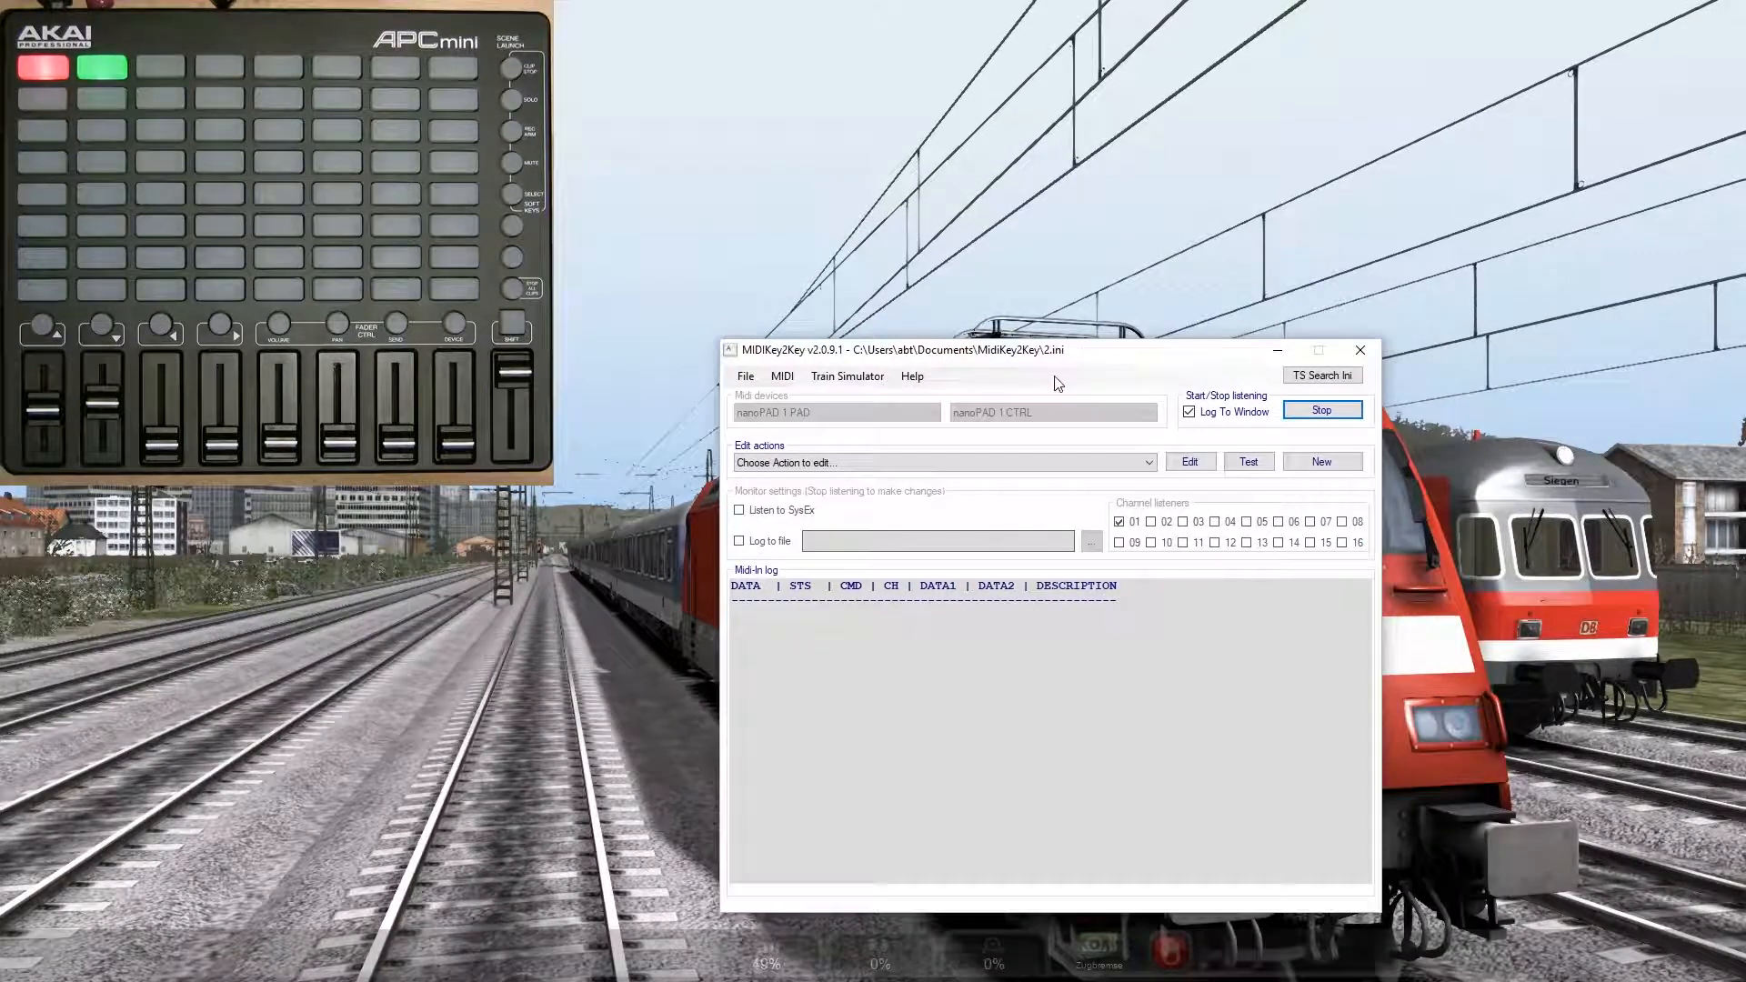
click(746, 376)
click(797, 443)
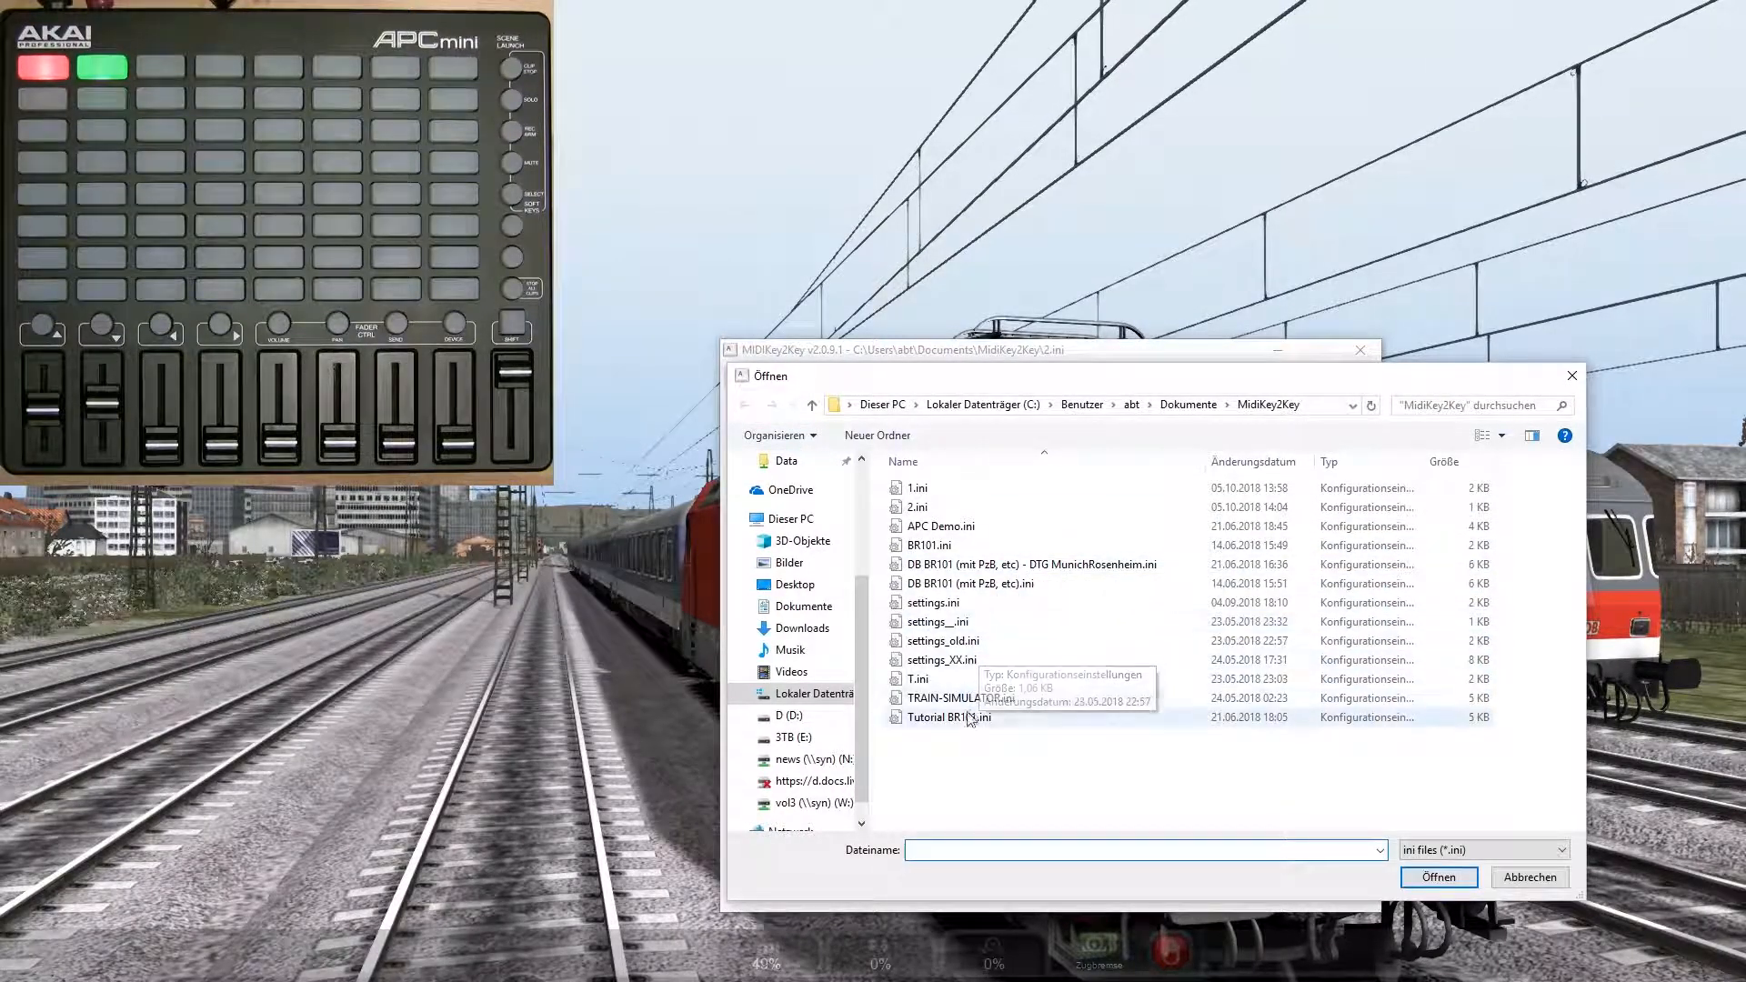
click(965, 546)
click(964, 565)
click(982, 583)
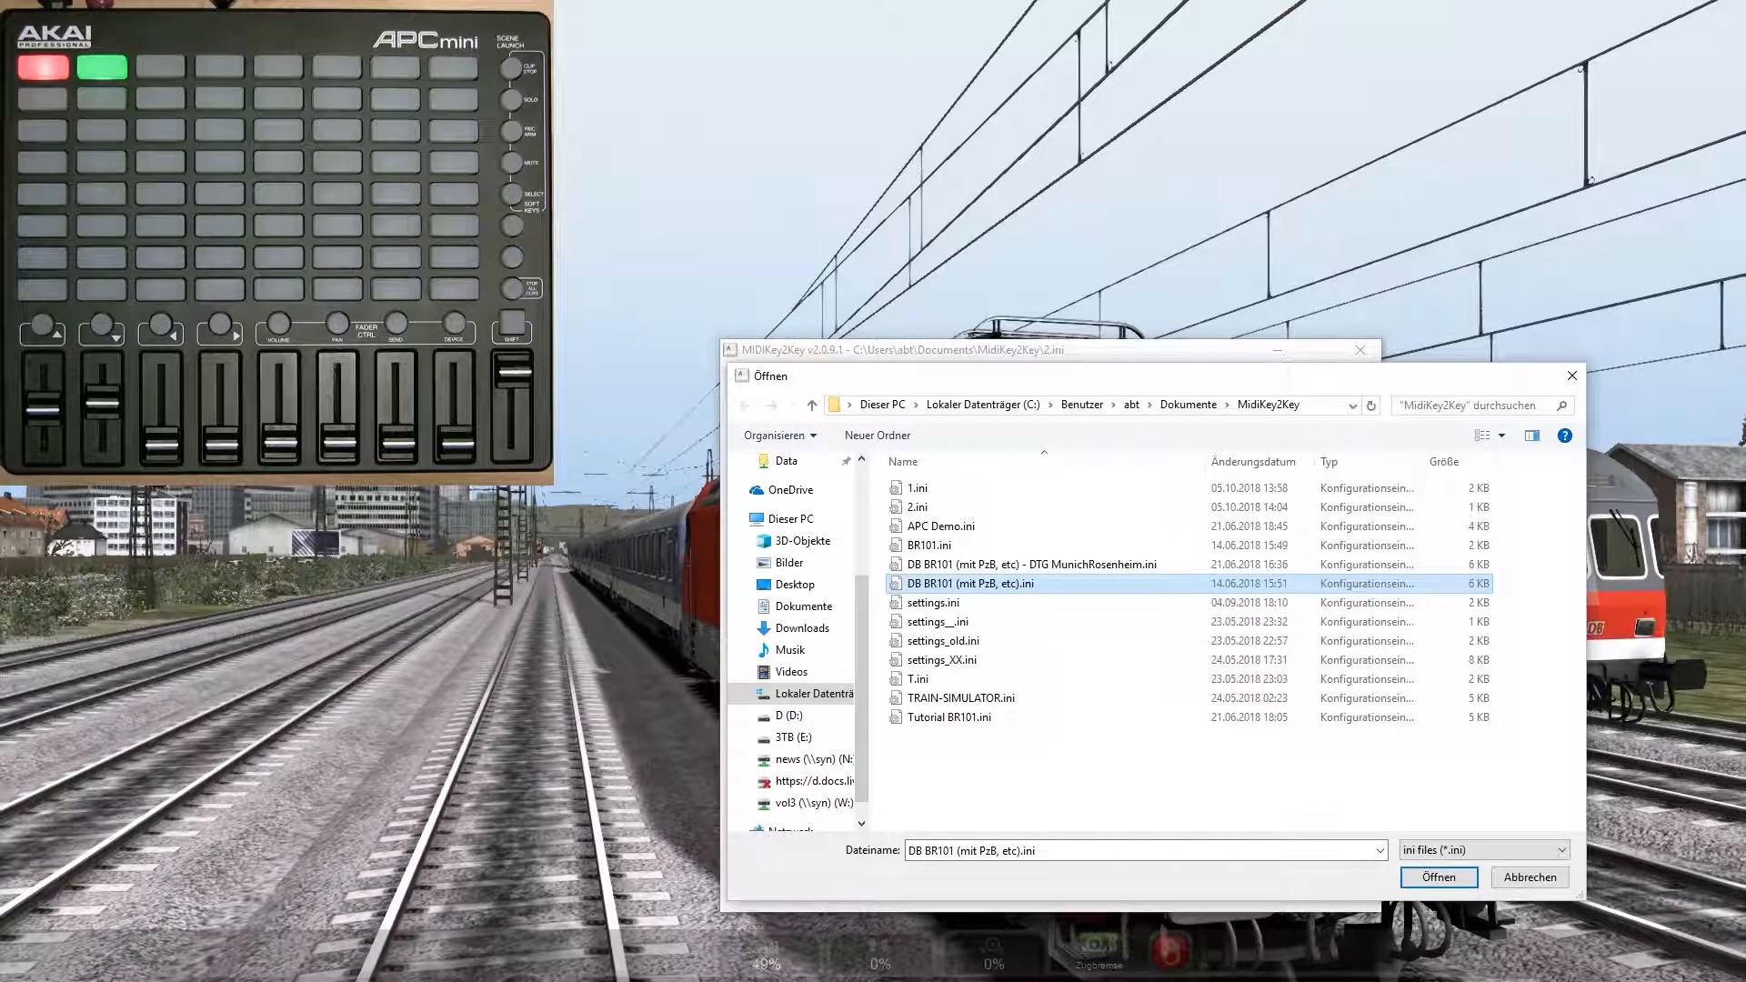
Step: Switch to BR101.ini in the text editor and find the LocoName value in its TSListeners section
key(alt+Tab)
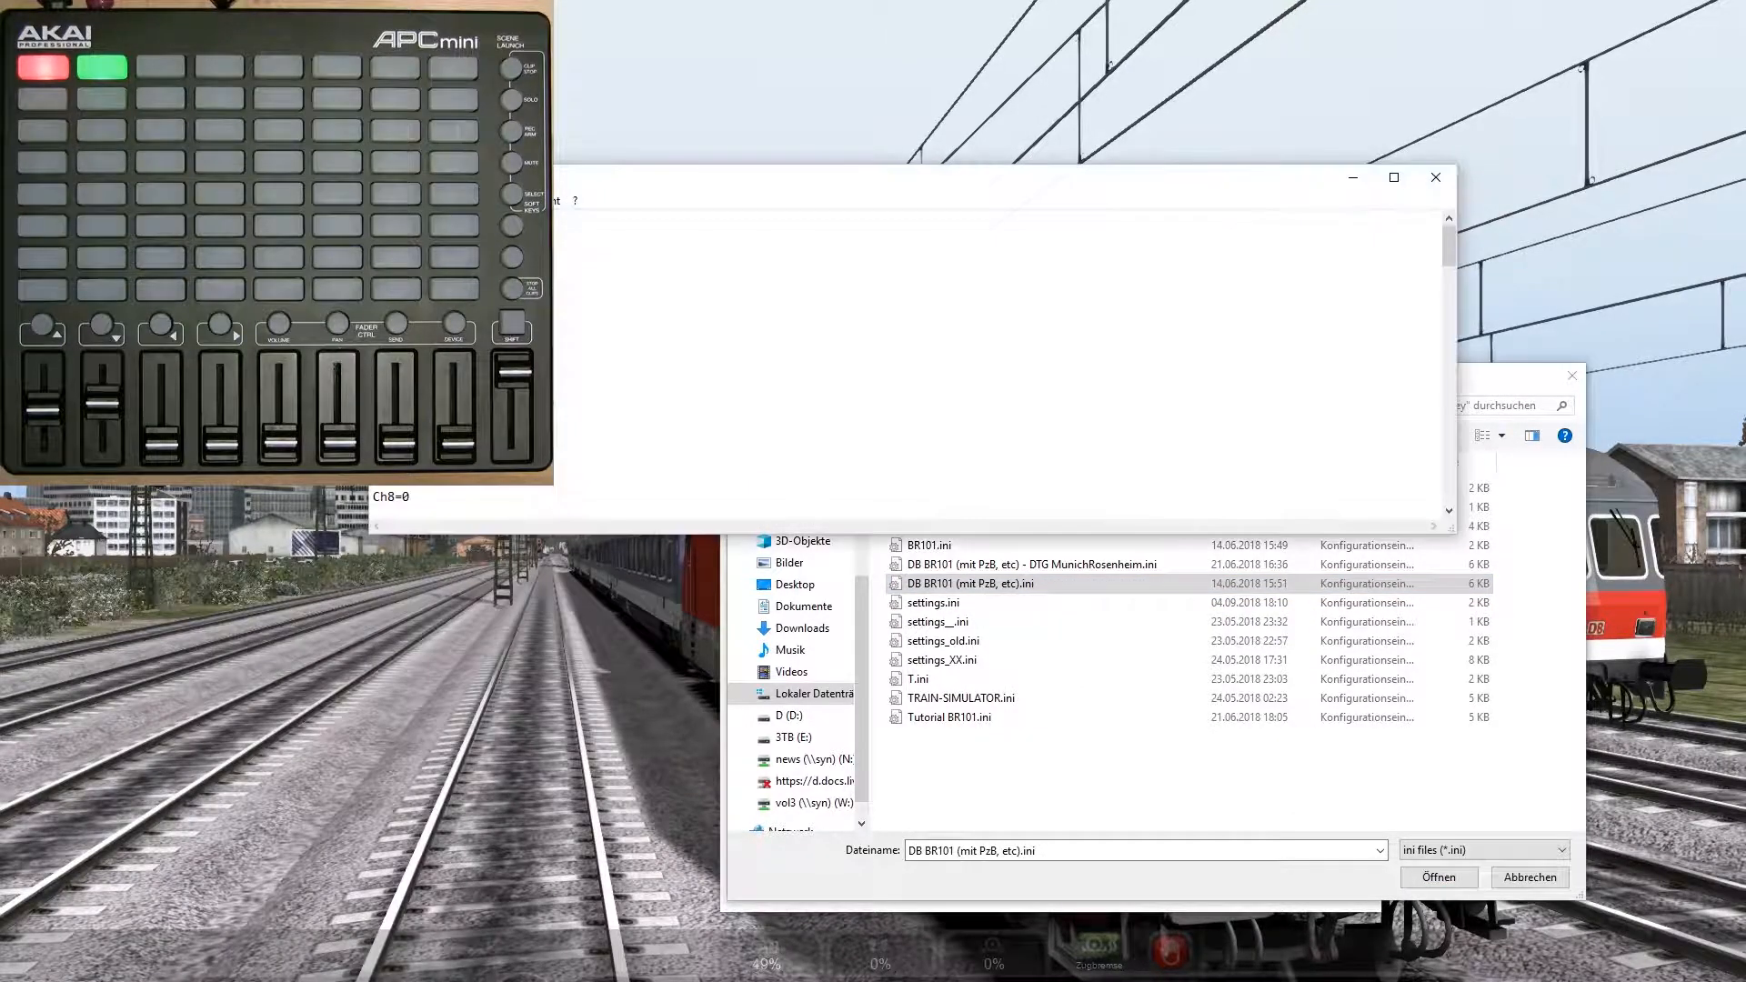
drag(1448, 231, 1440, 320)
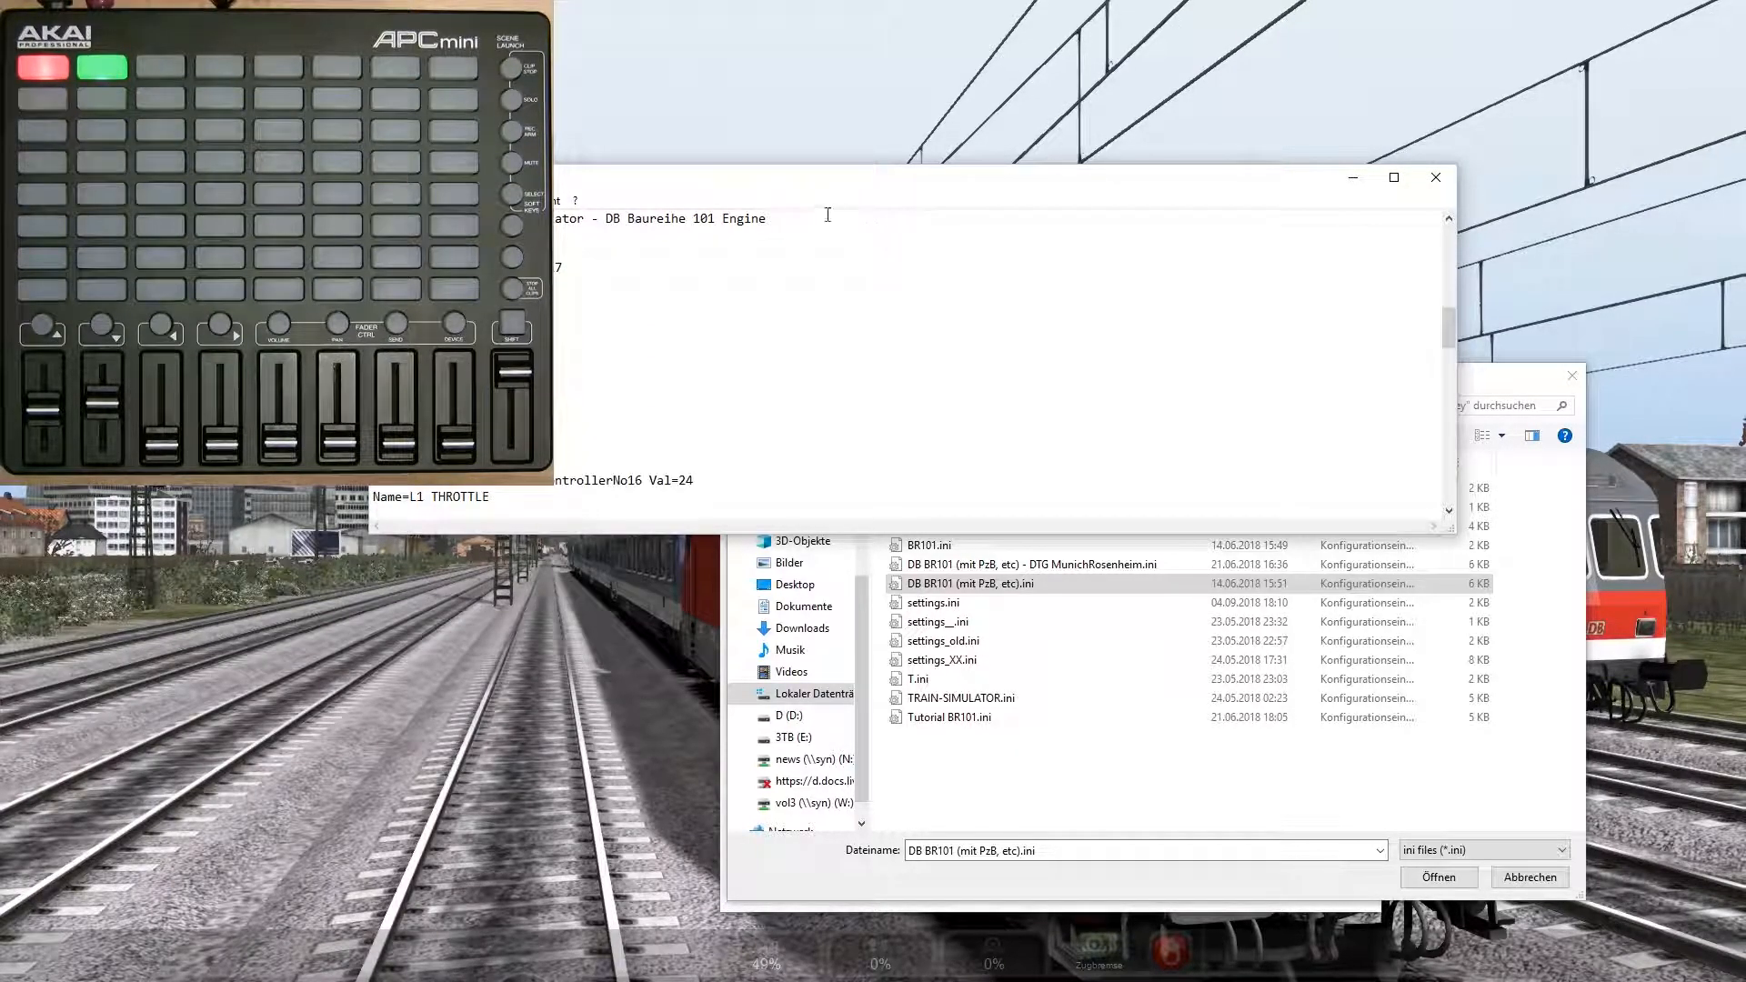
drag(779, 220, 437, 155)
drag(1448, 243, 1448, 340)
drag(953, 178, 1087, 432)
drag(1580, 585, 1583, 544)
click(622, 612)
drag(570, 612, 898, 614)
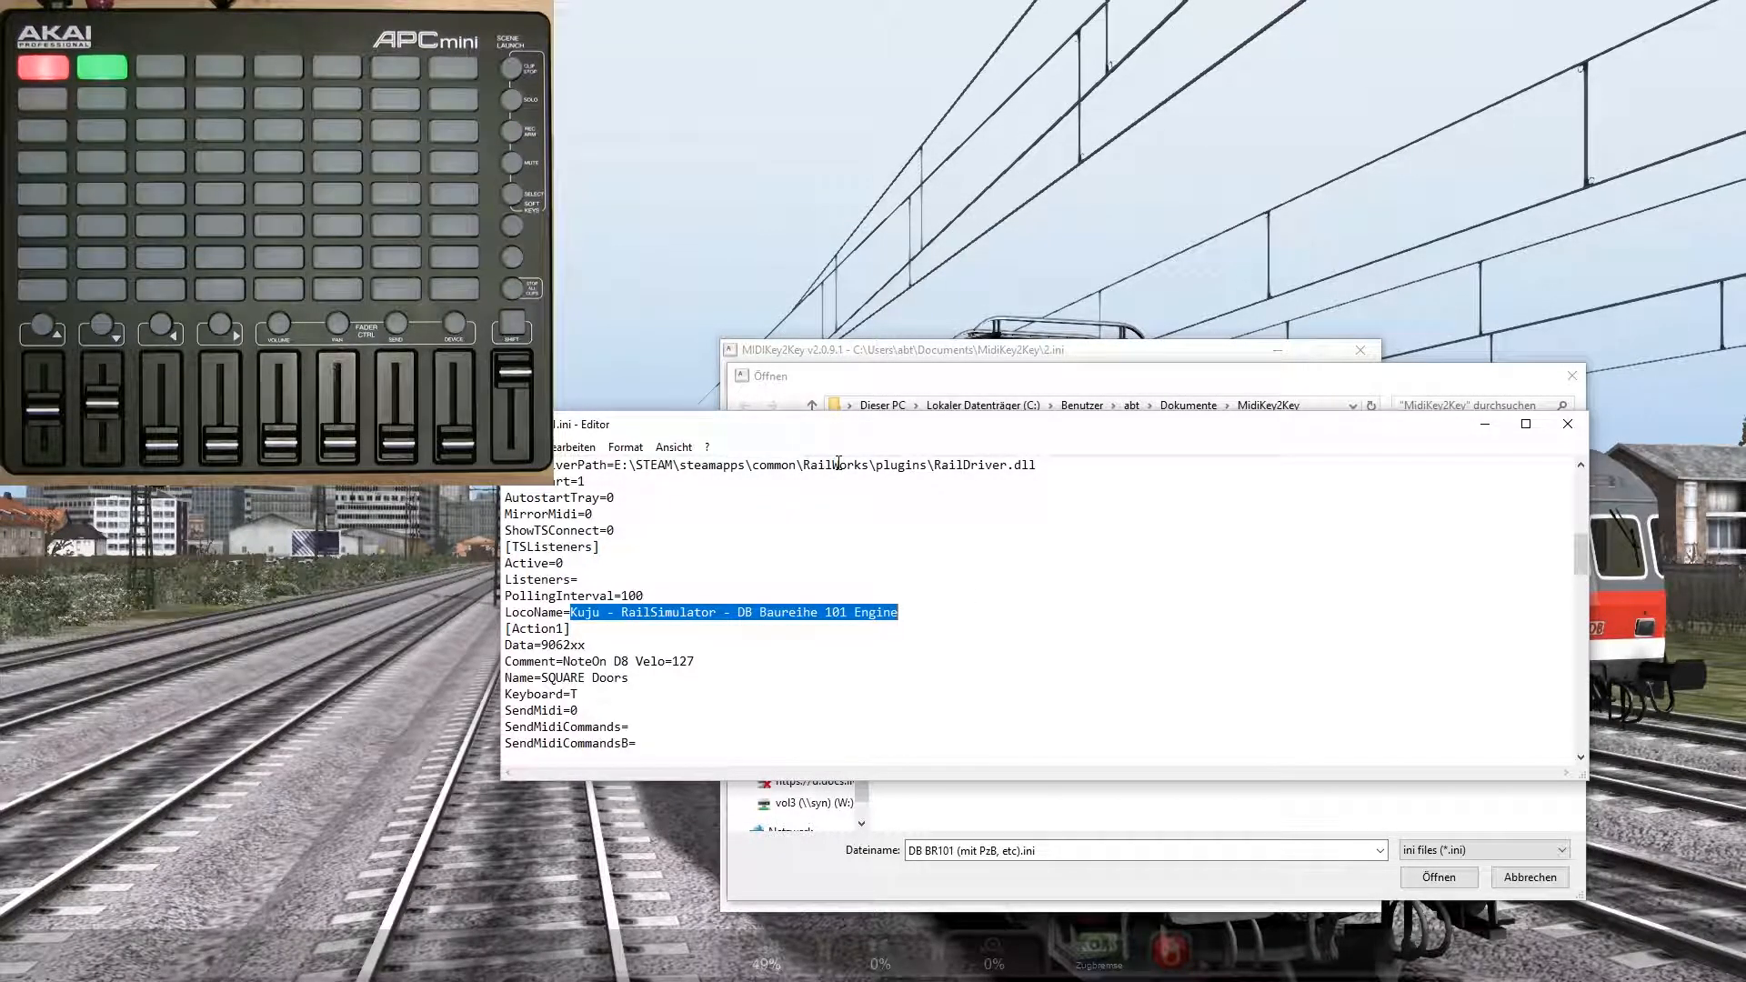
Step: Examine the full LocoName line in BR101.ini and close the file unchanged
drag(942, 440, 921, 411)
drag(1005, 402, 1020, 421)
click(783, 590)
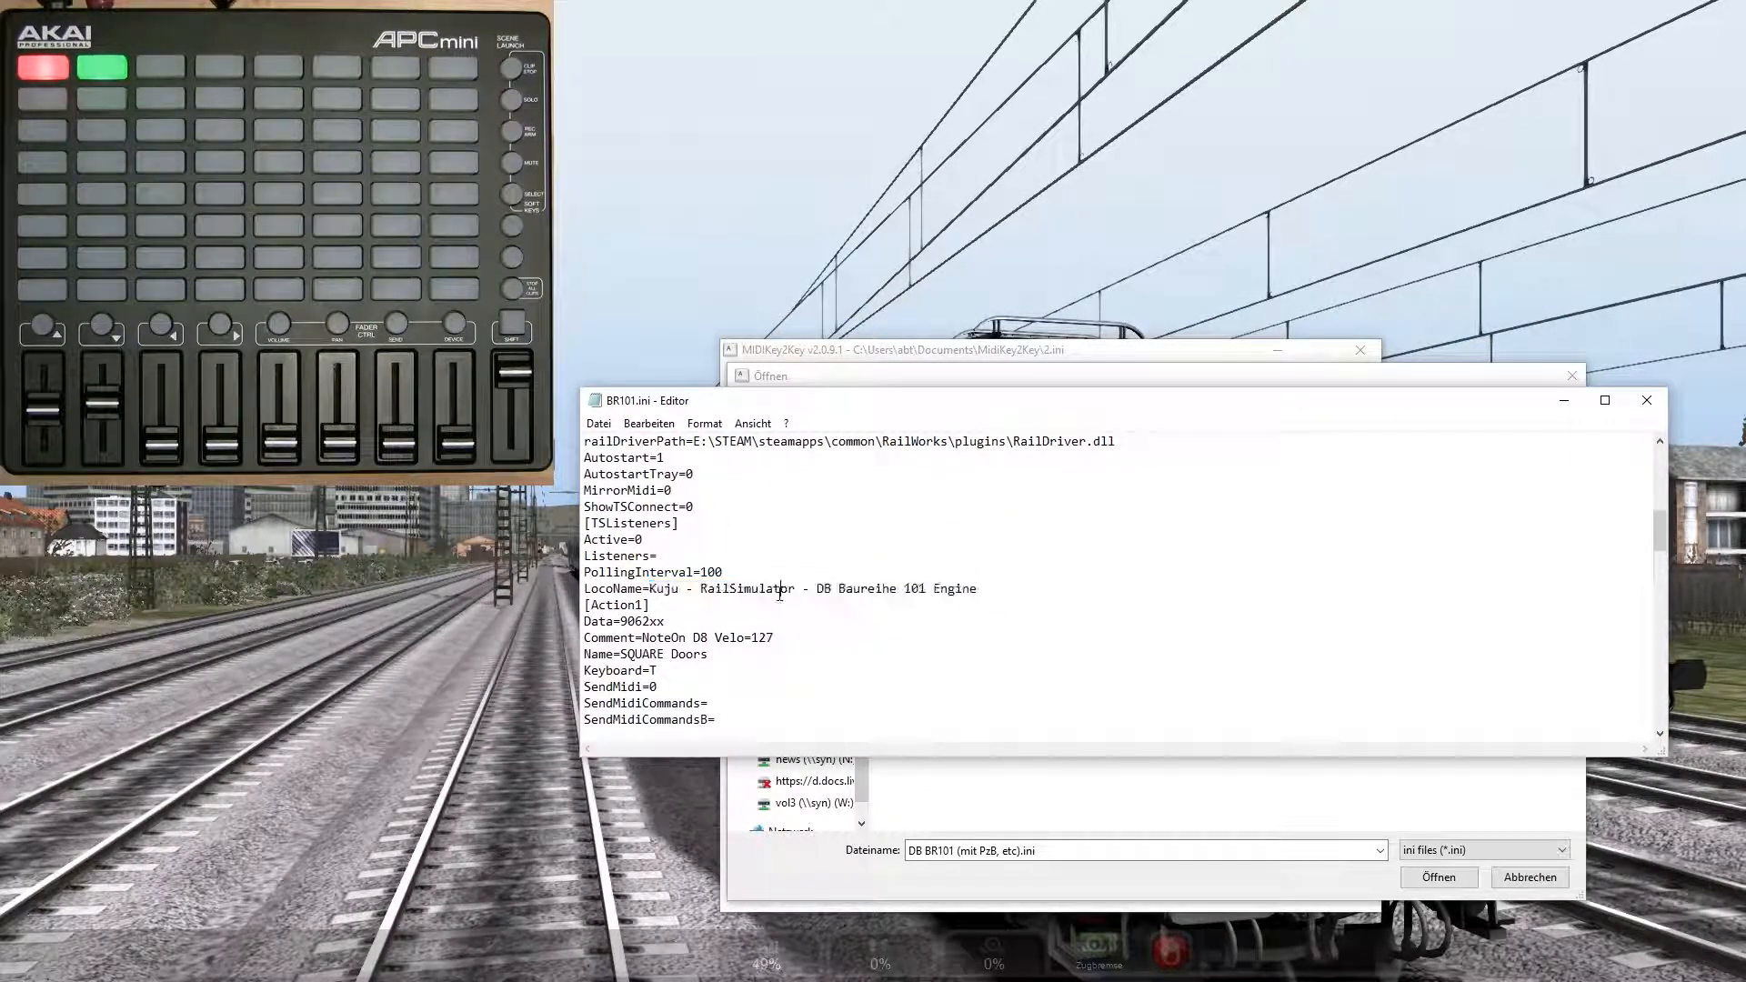
drag(652, 589, 982, 590)
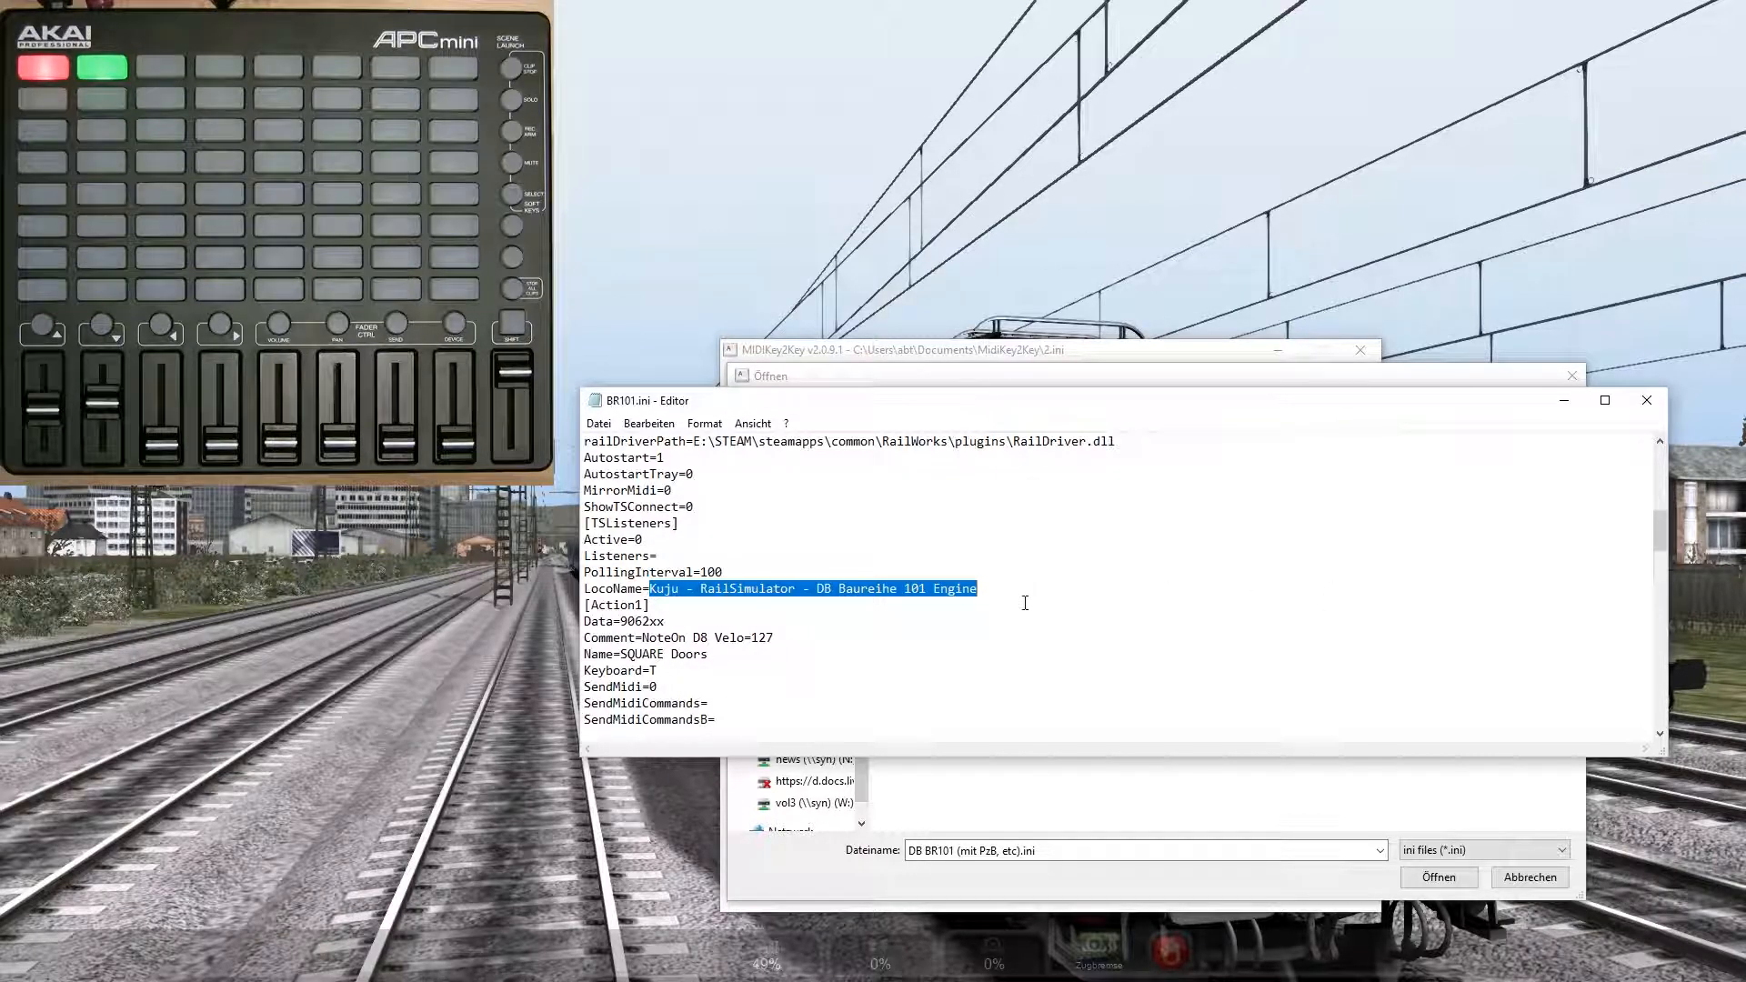
click(1647, 400)
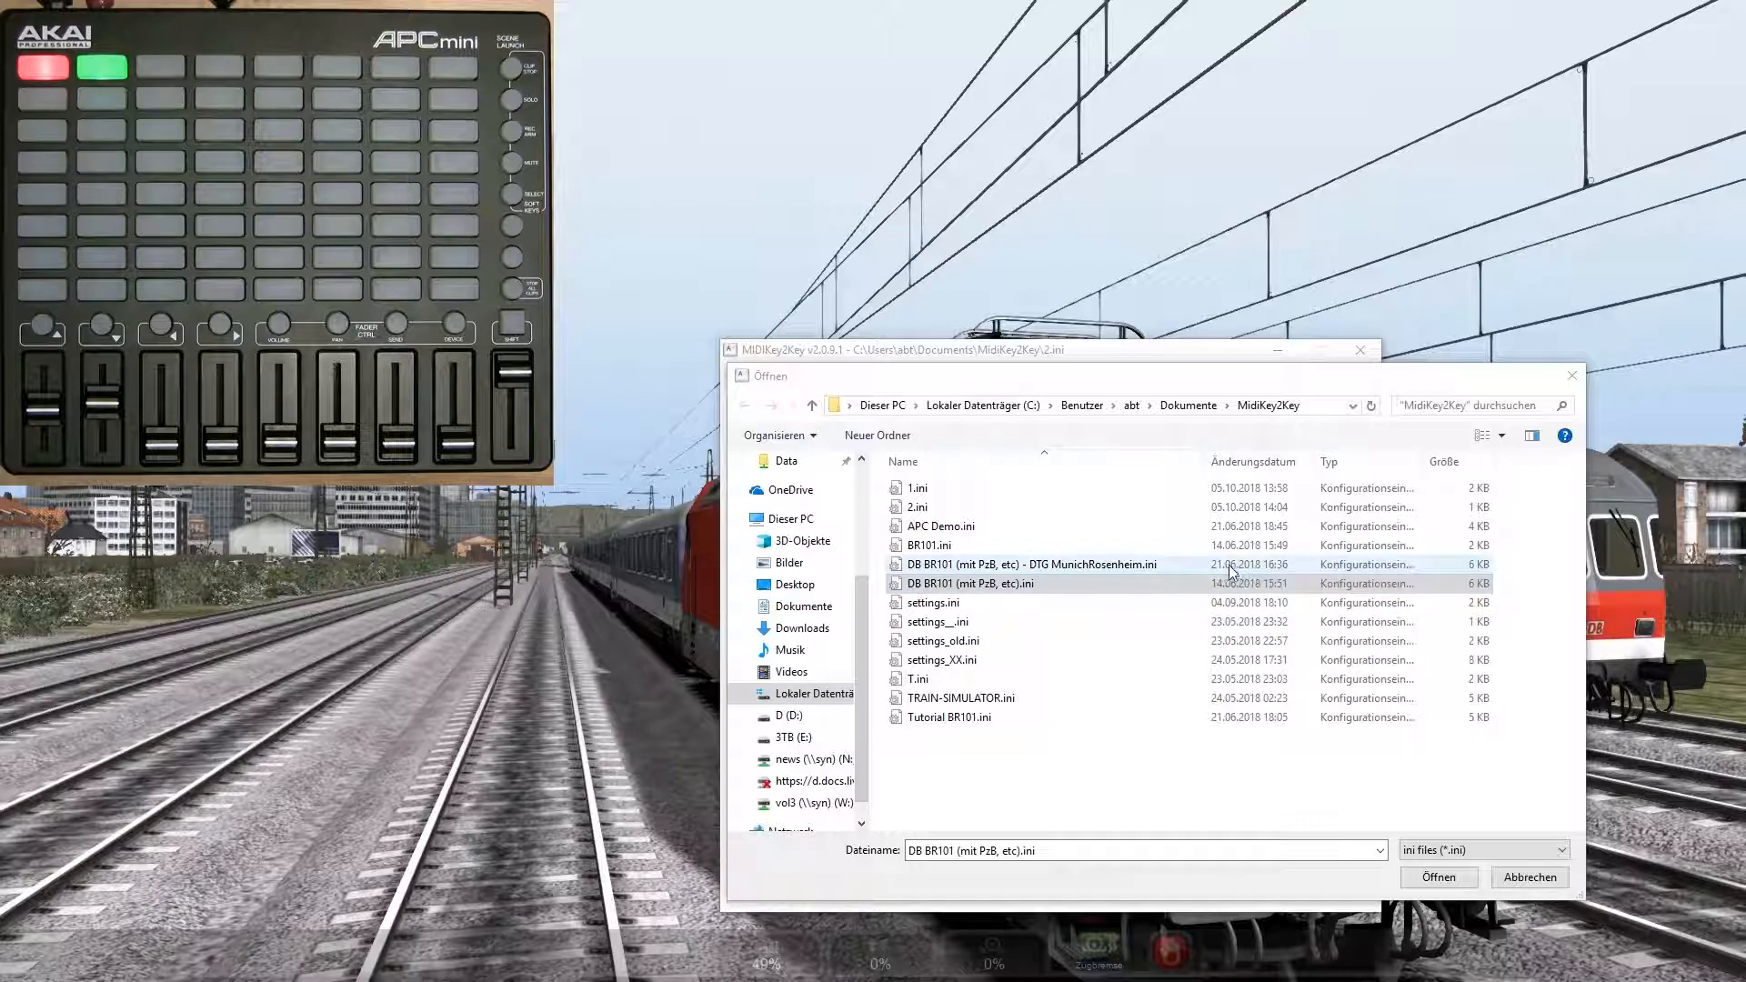
Step: Compare the BR101 and settings ini files in the load dialog and cancel without loading any of them
click(916, 546)
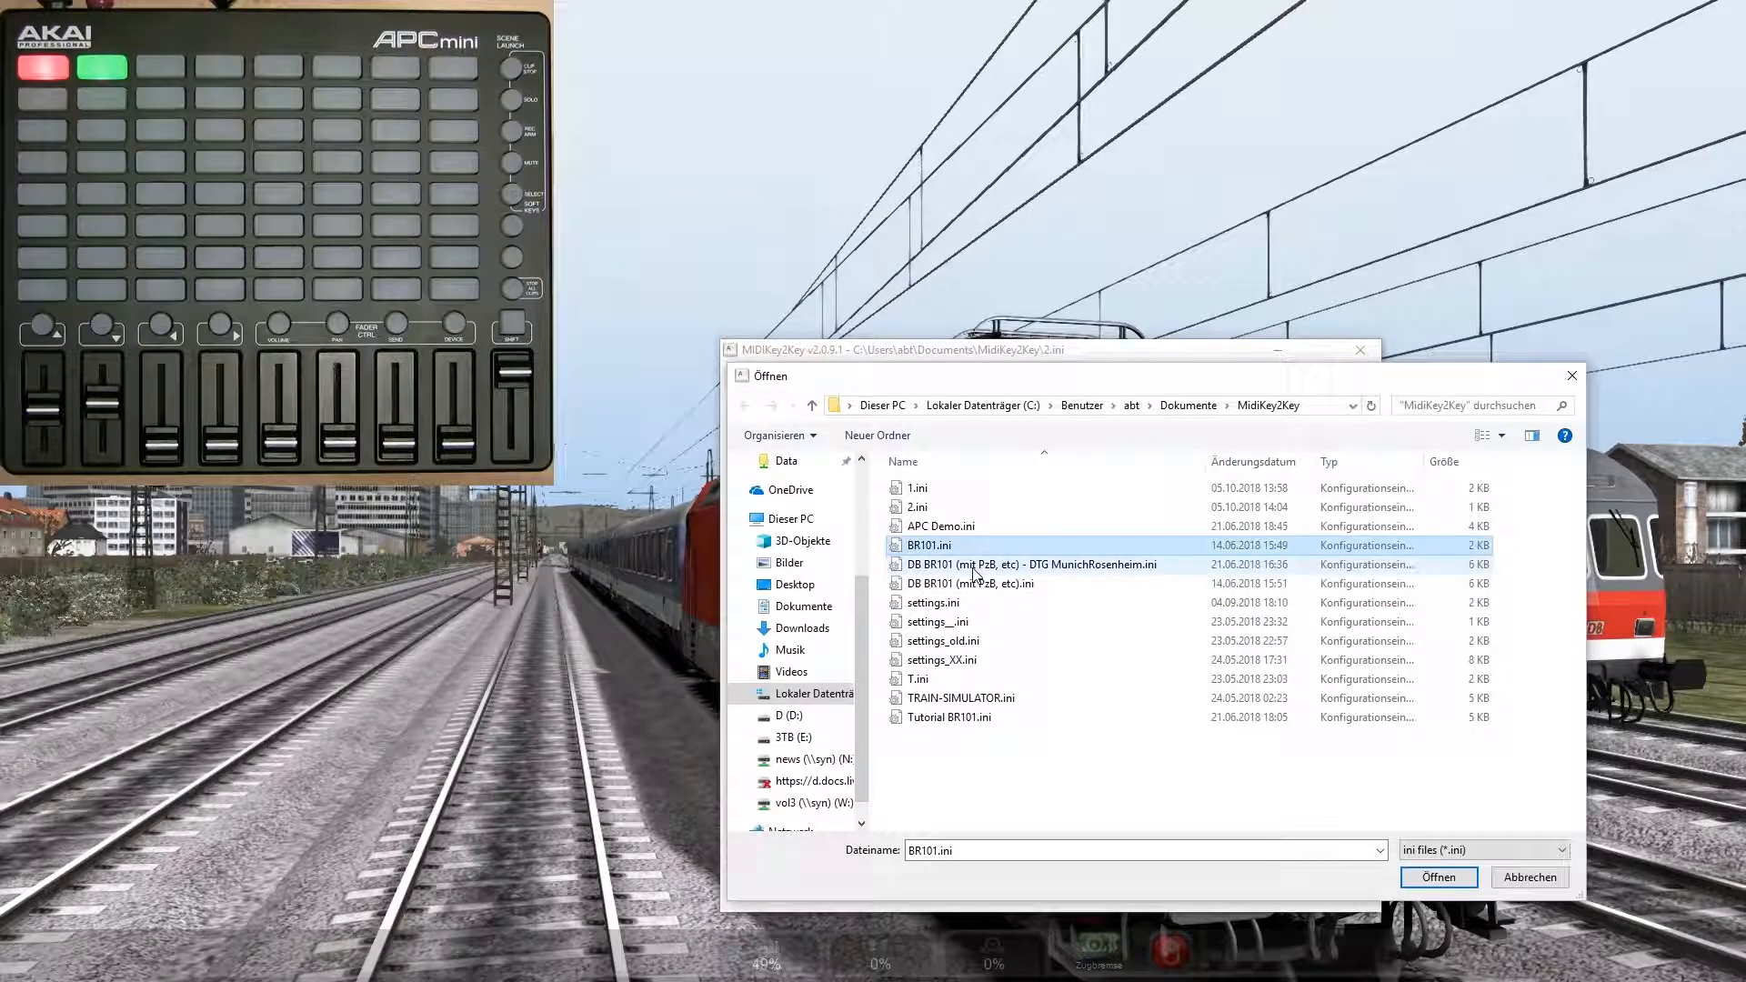
click(937, 565)
click(951, 584)
click(957, 603)
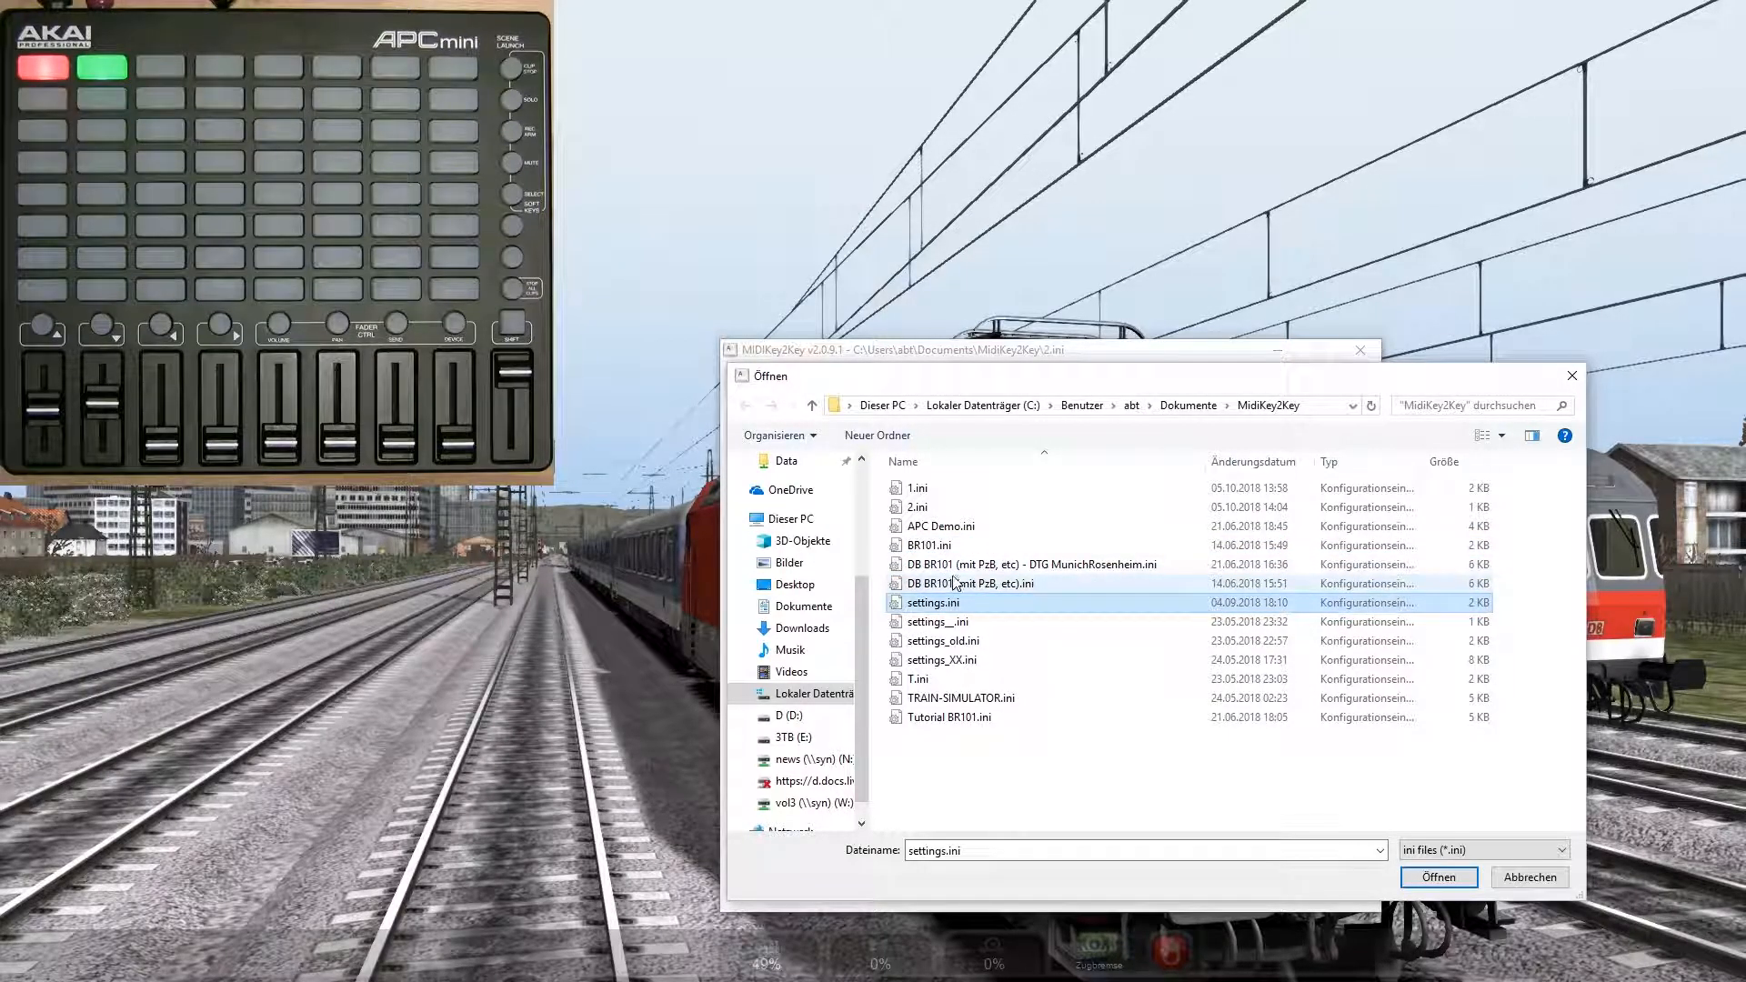
click(952, 585)
click(941, 548)
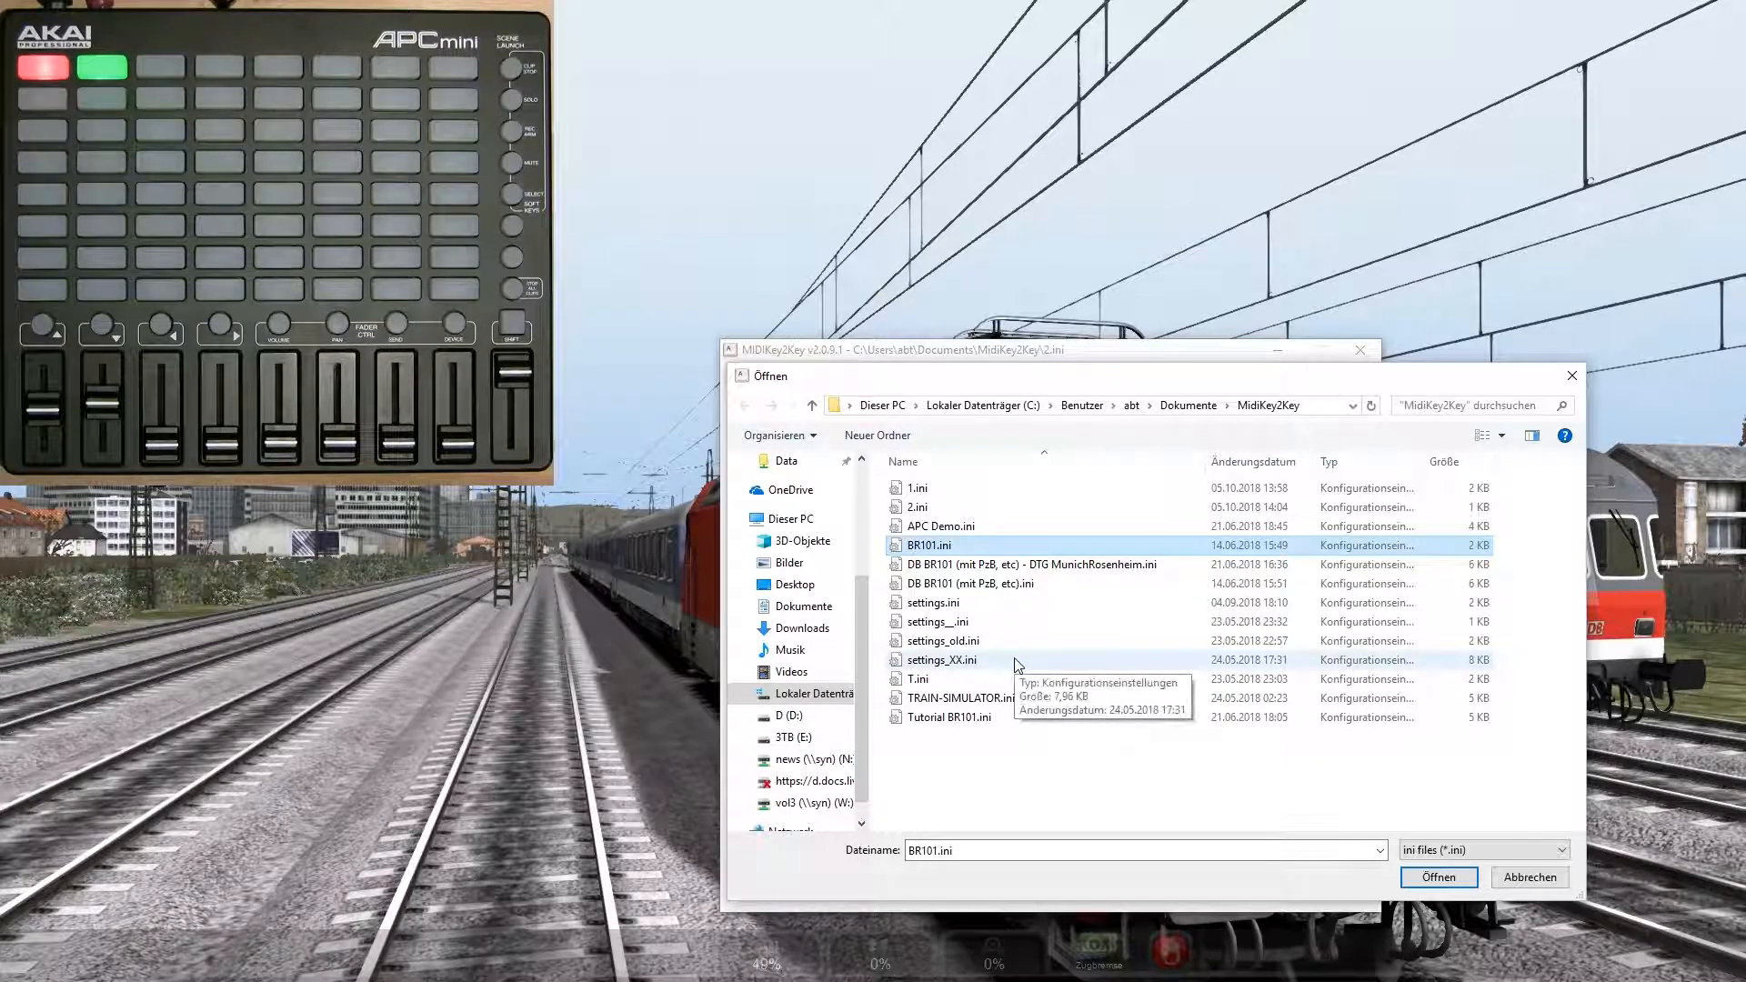
click(1518, 882)
Step: Look at the available Train Simulator commands, including Auto Search ini, without running any
drag(1080, 351, 1010, 344)
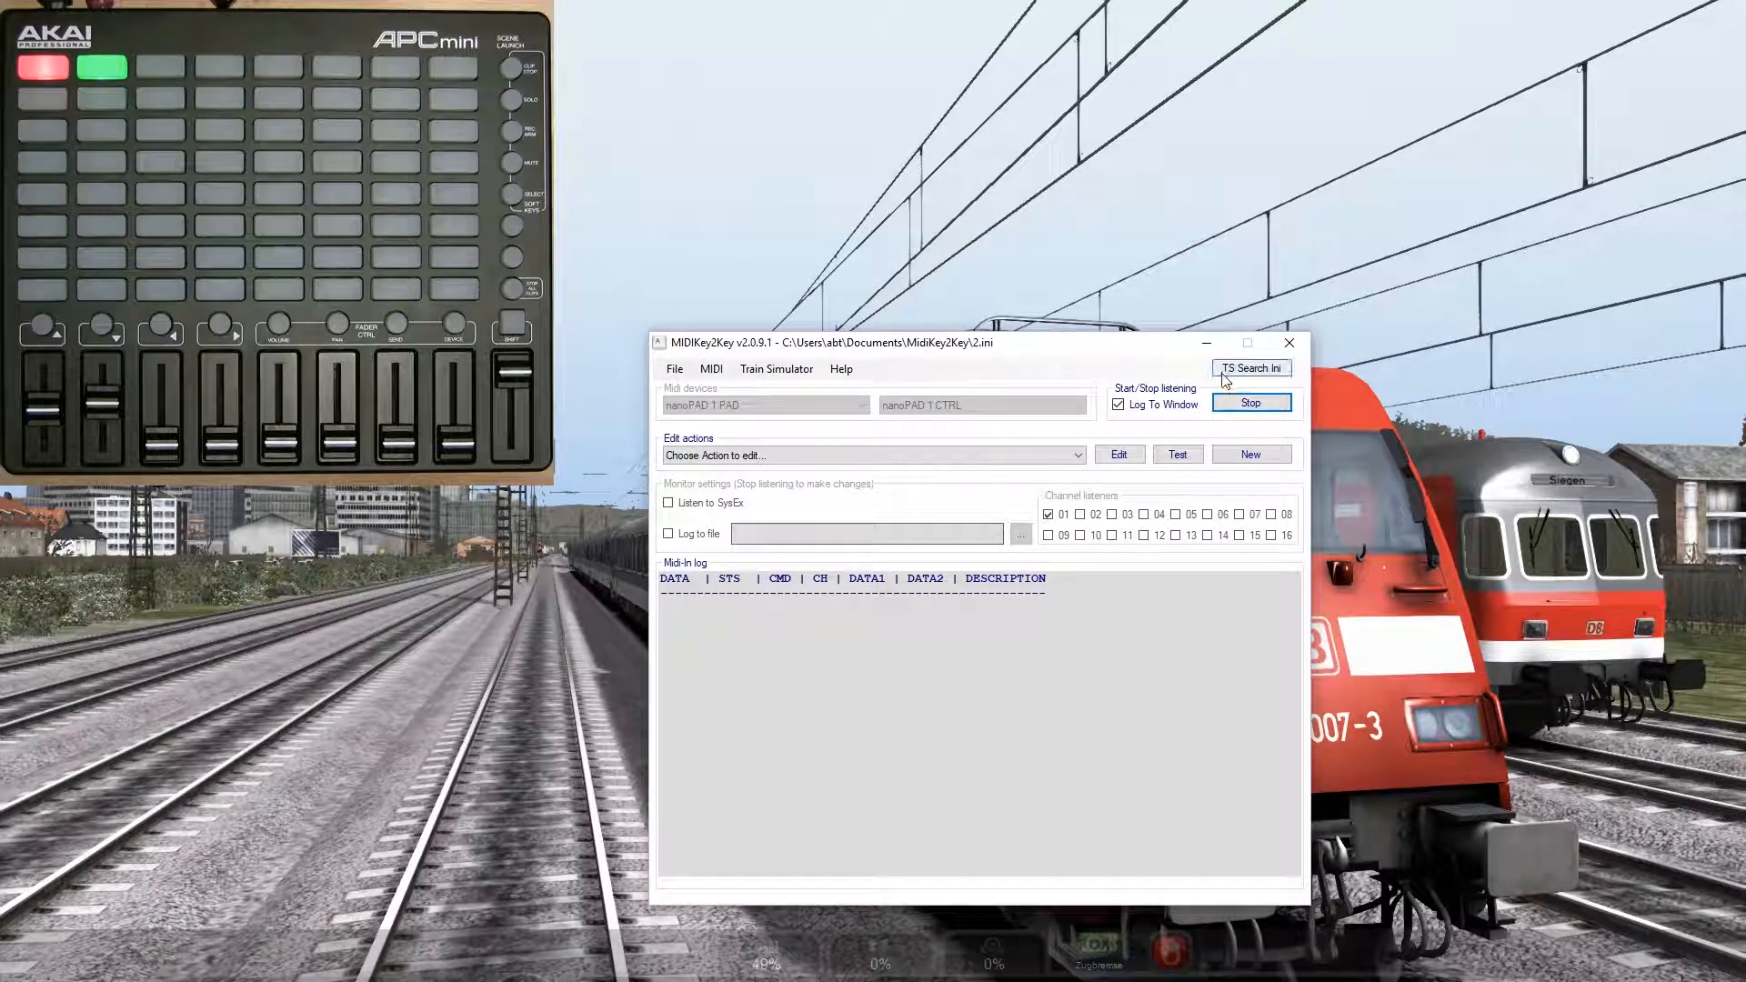
click(778, 372)
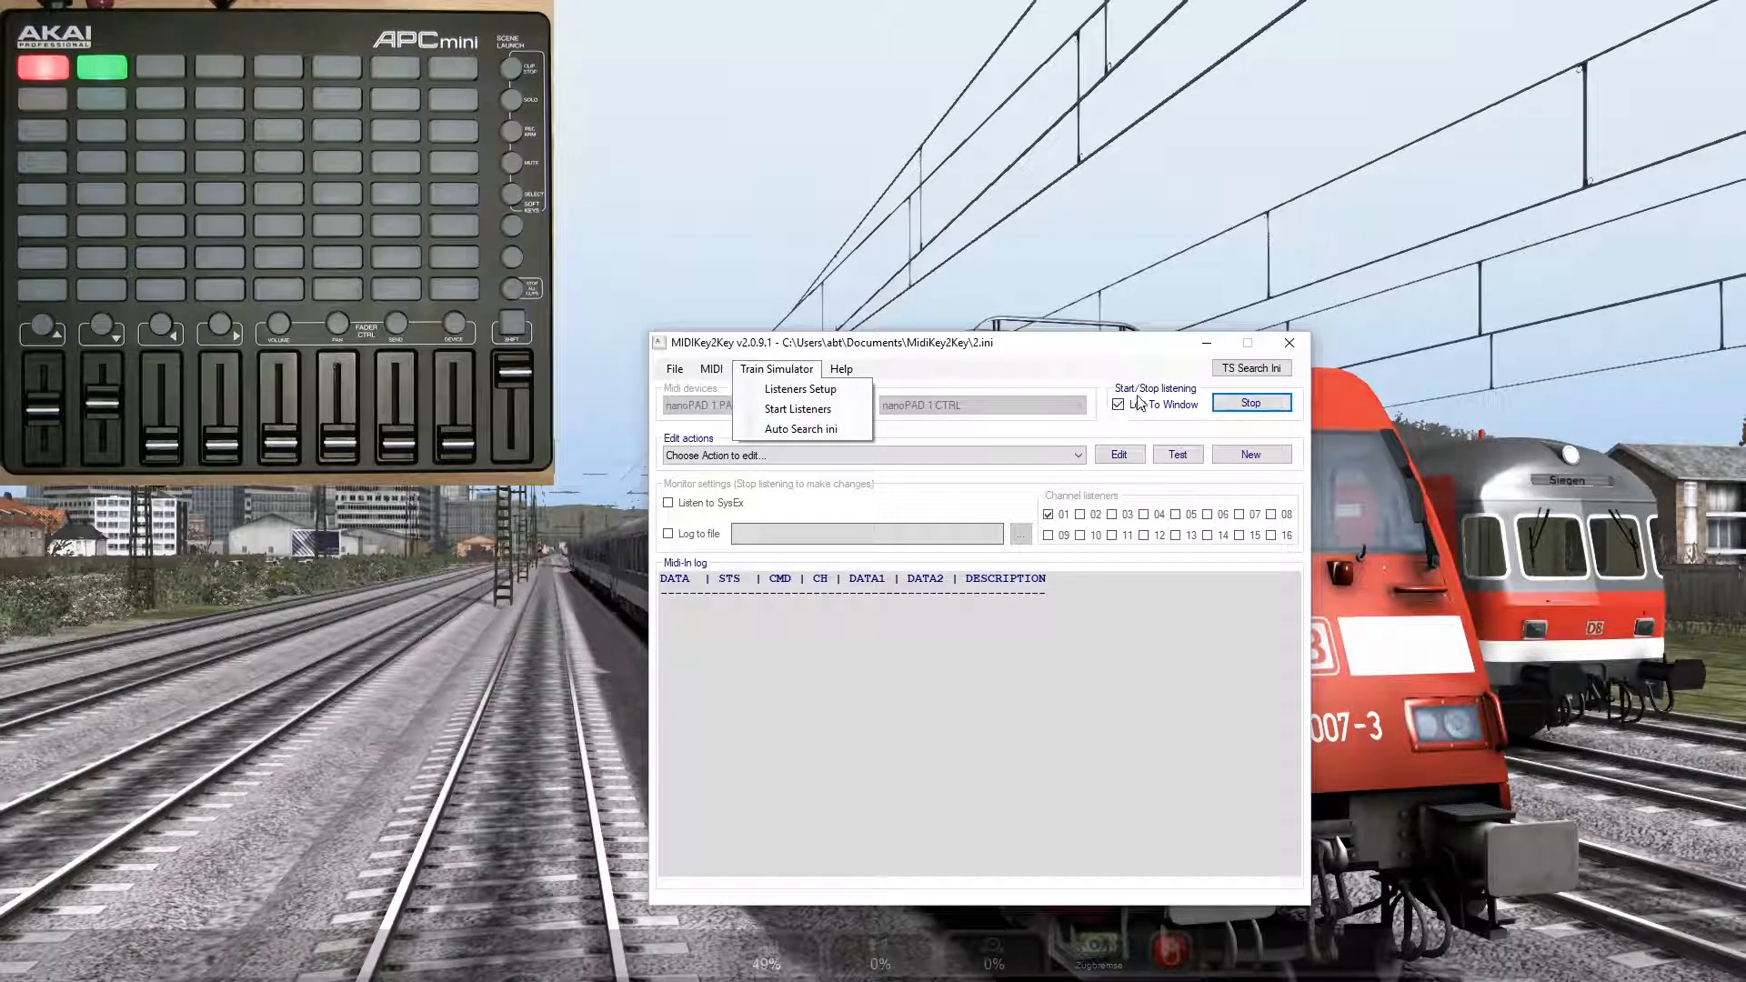
click(1086, 346)
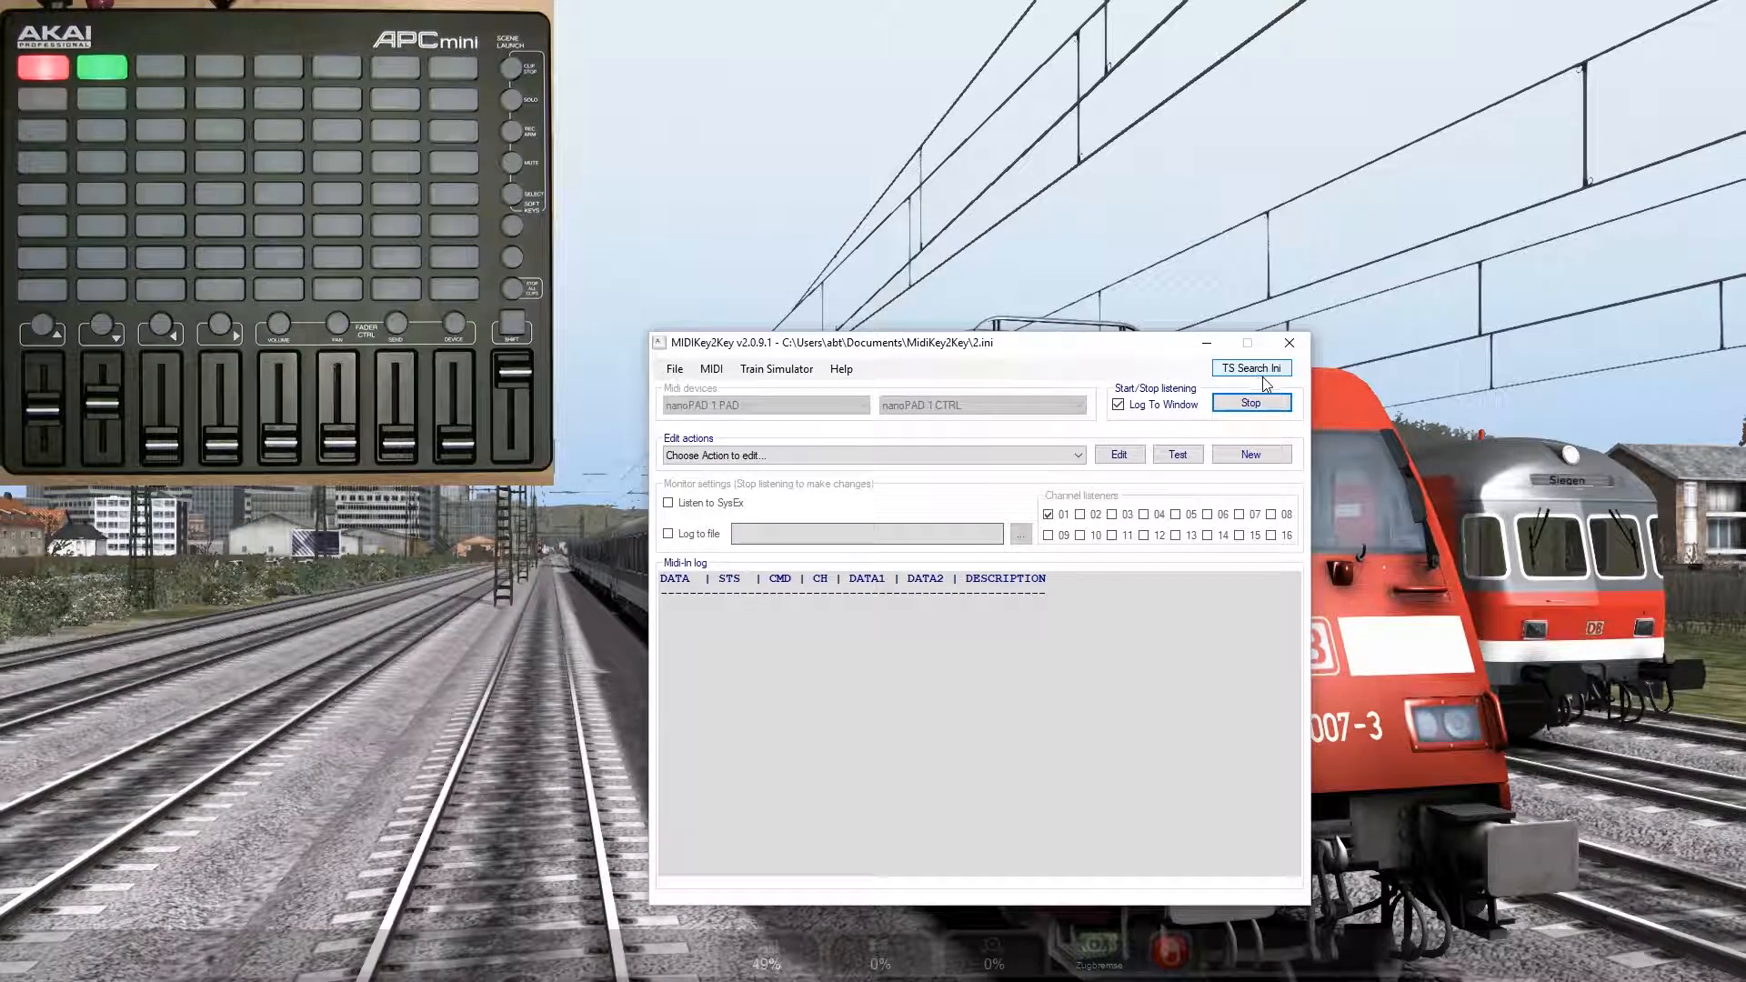
Step: Open the MIDIKey2Key options and check the configured RailDriver.dll path
click(675, 369)
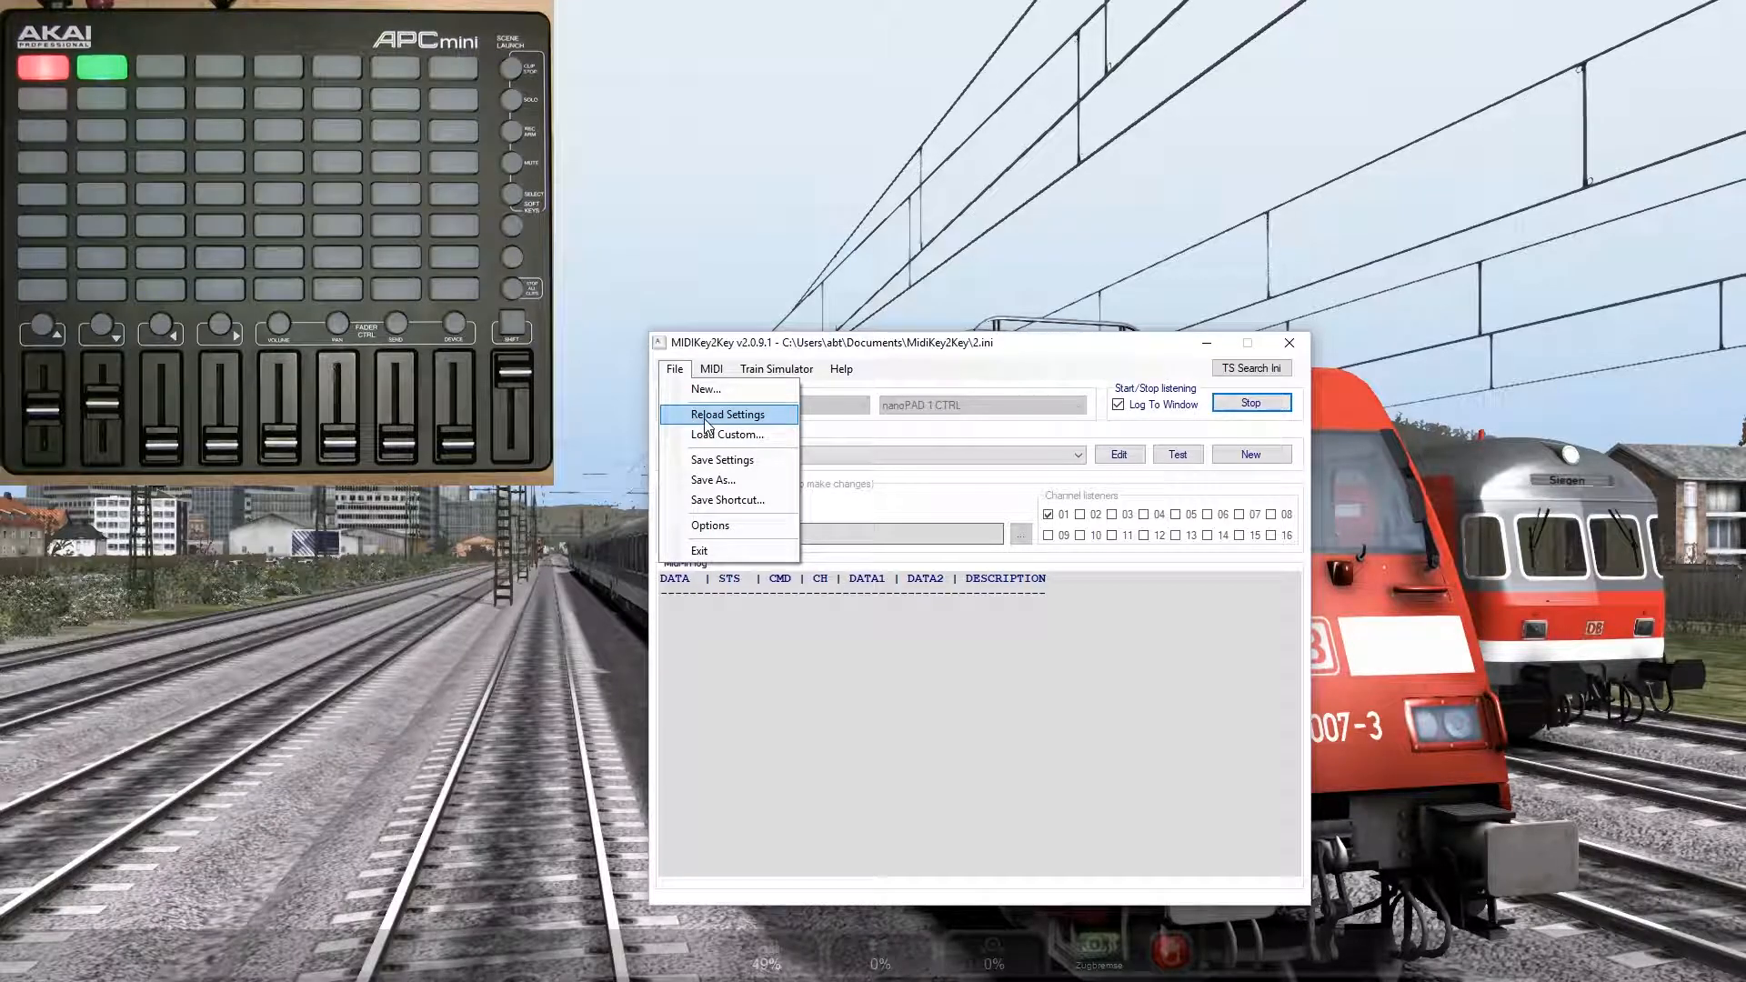
click(714, 526)
drag(949, 372, 931, 365)
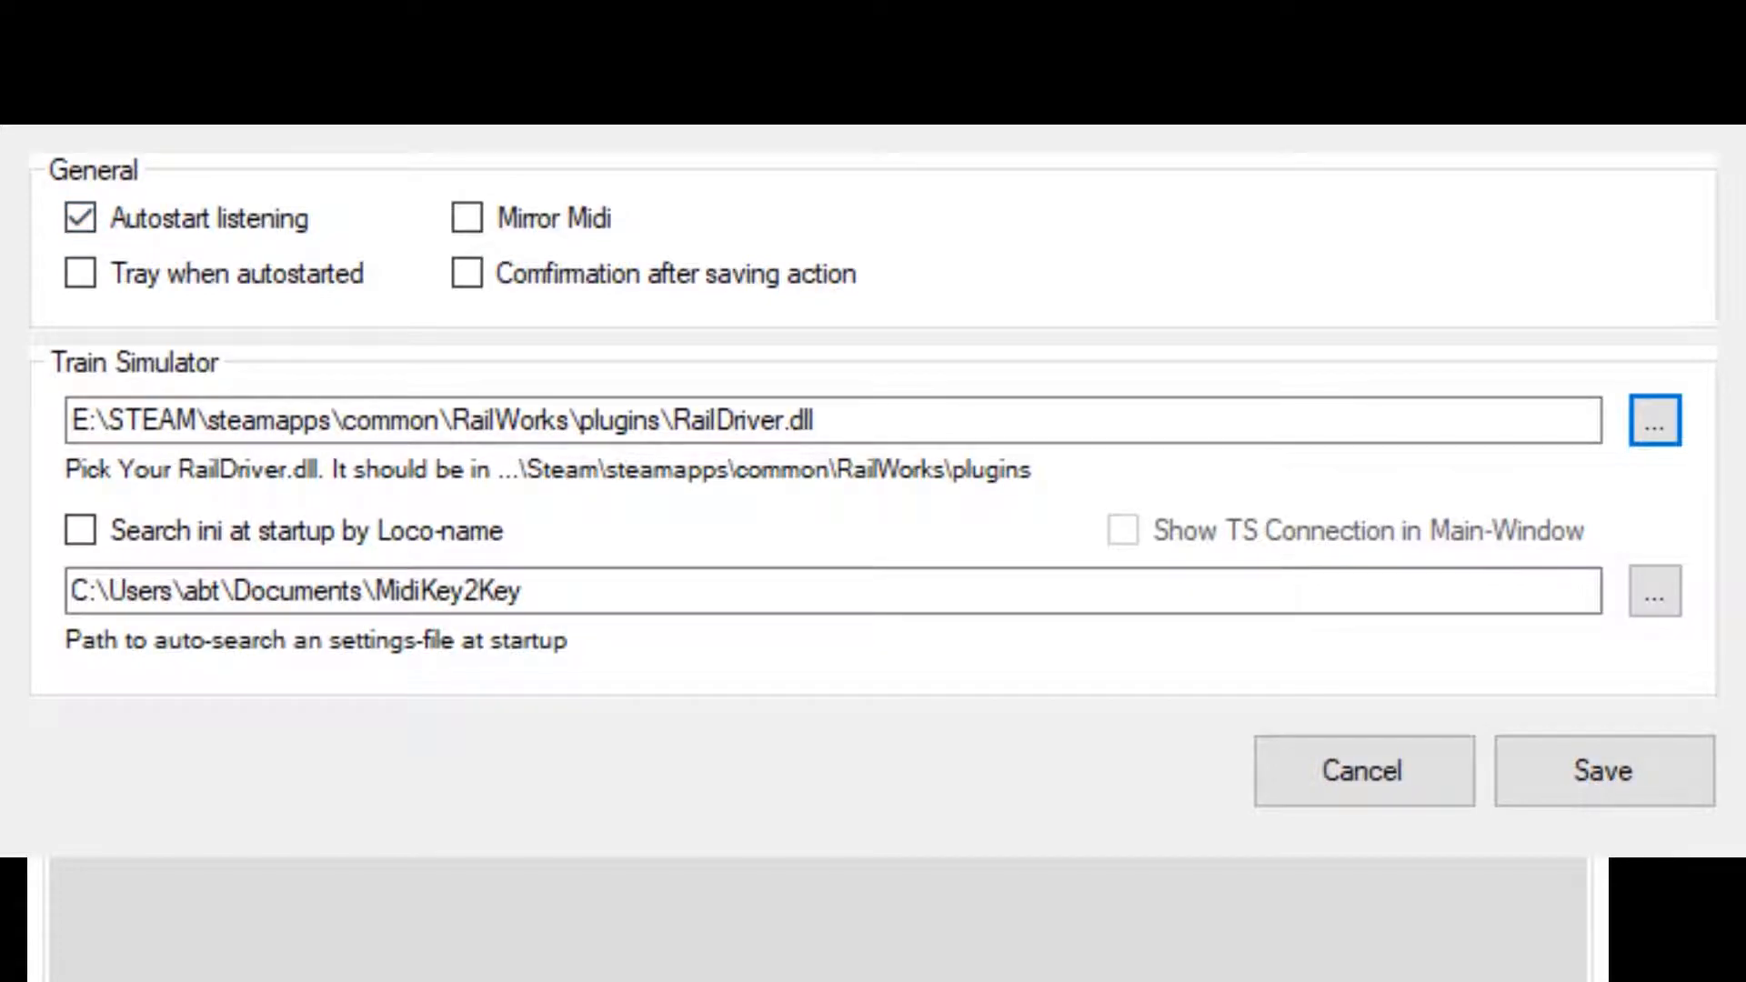
click(997, 424)
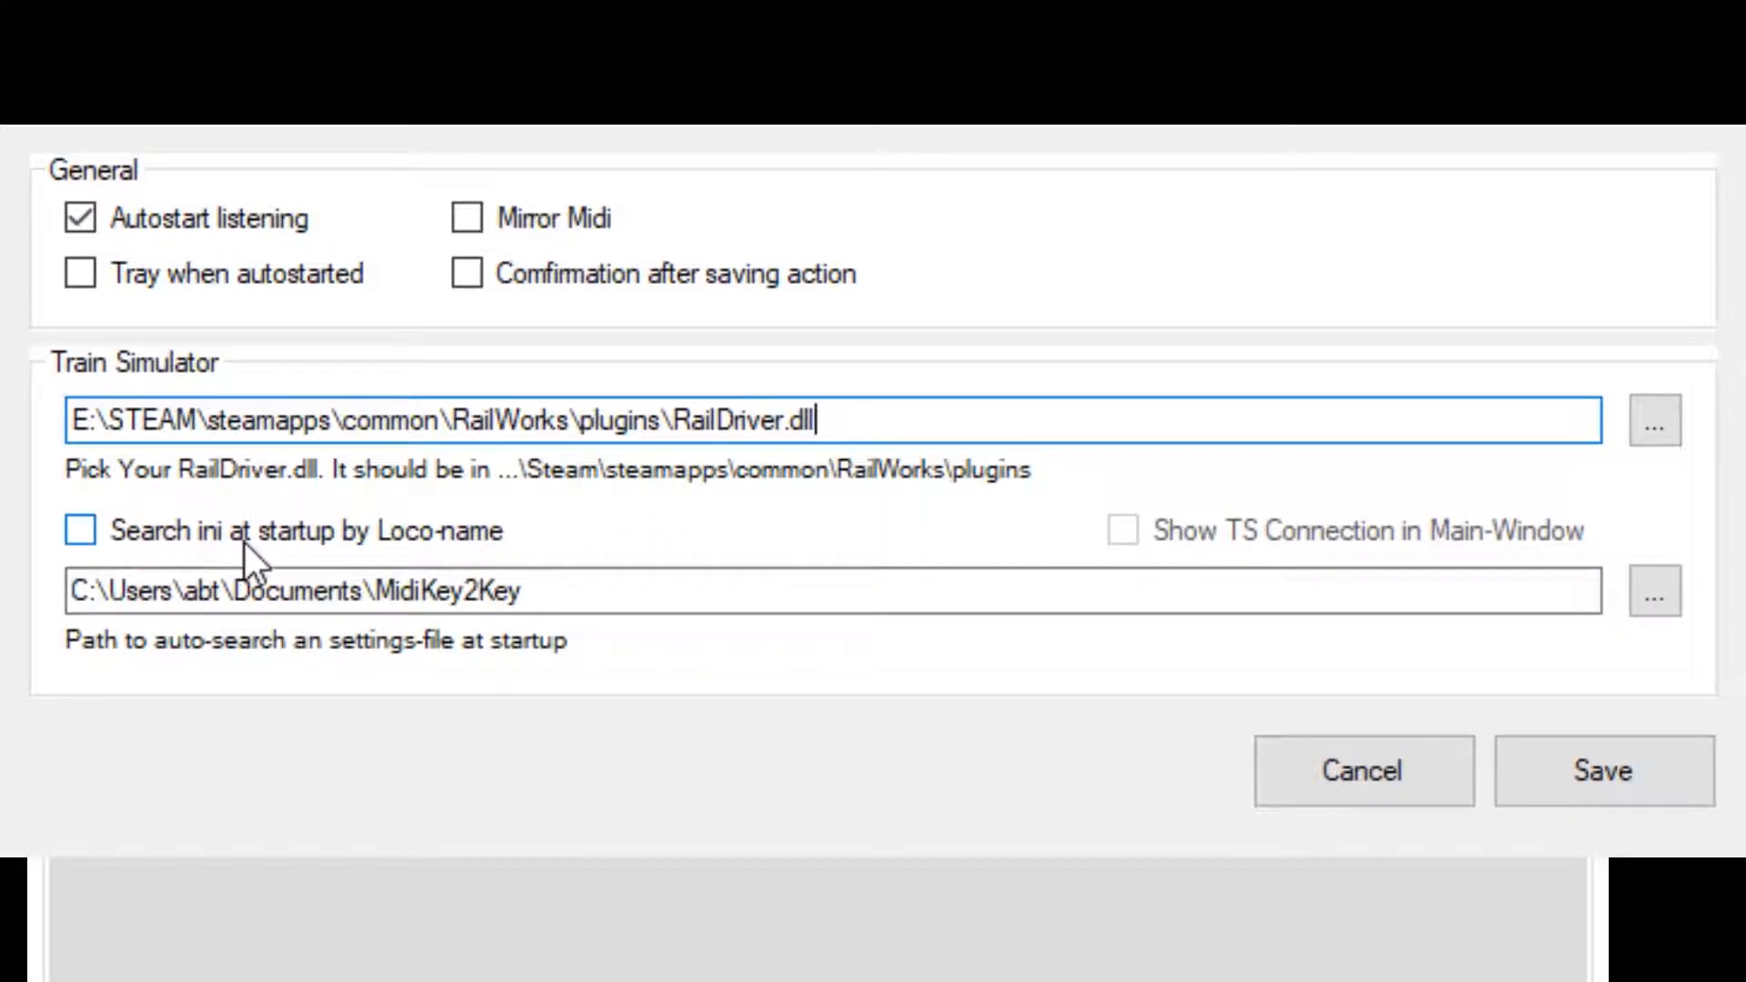
Step: Enable Search ini at startup by Loco-name and review the Train Simulator options
click(81, 530)
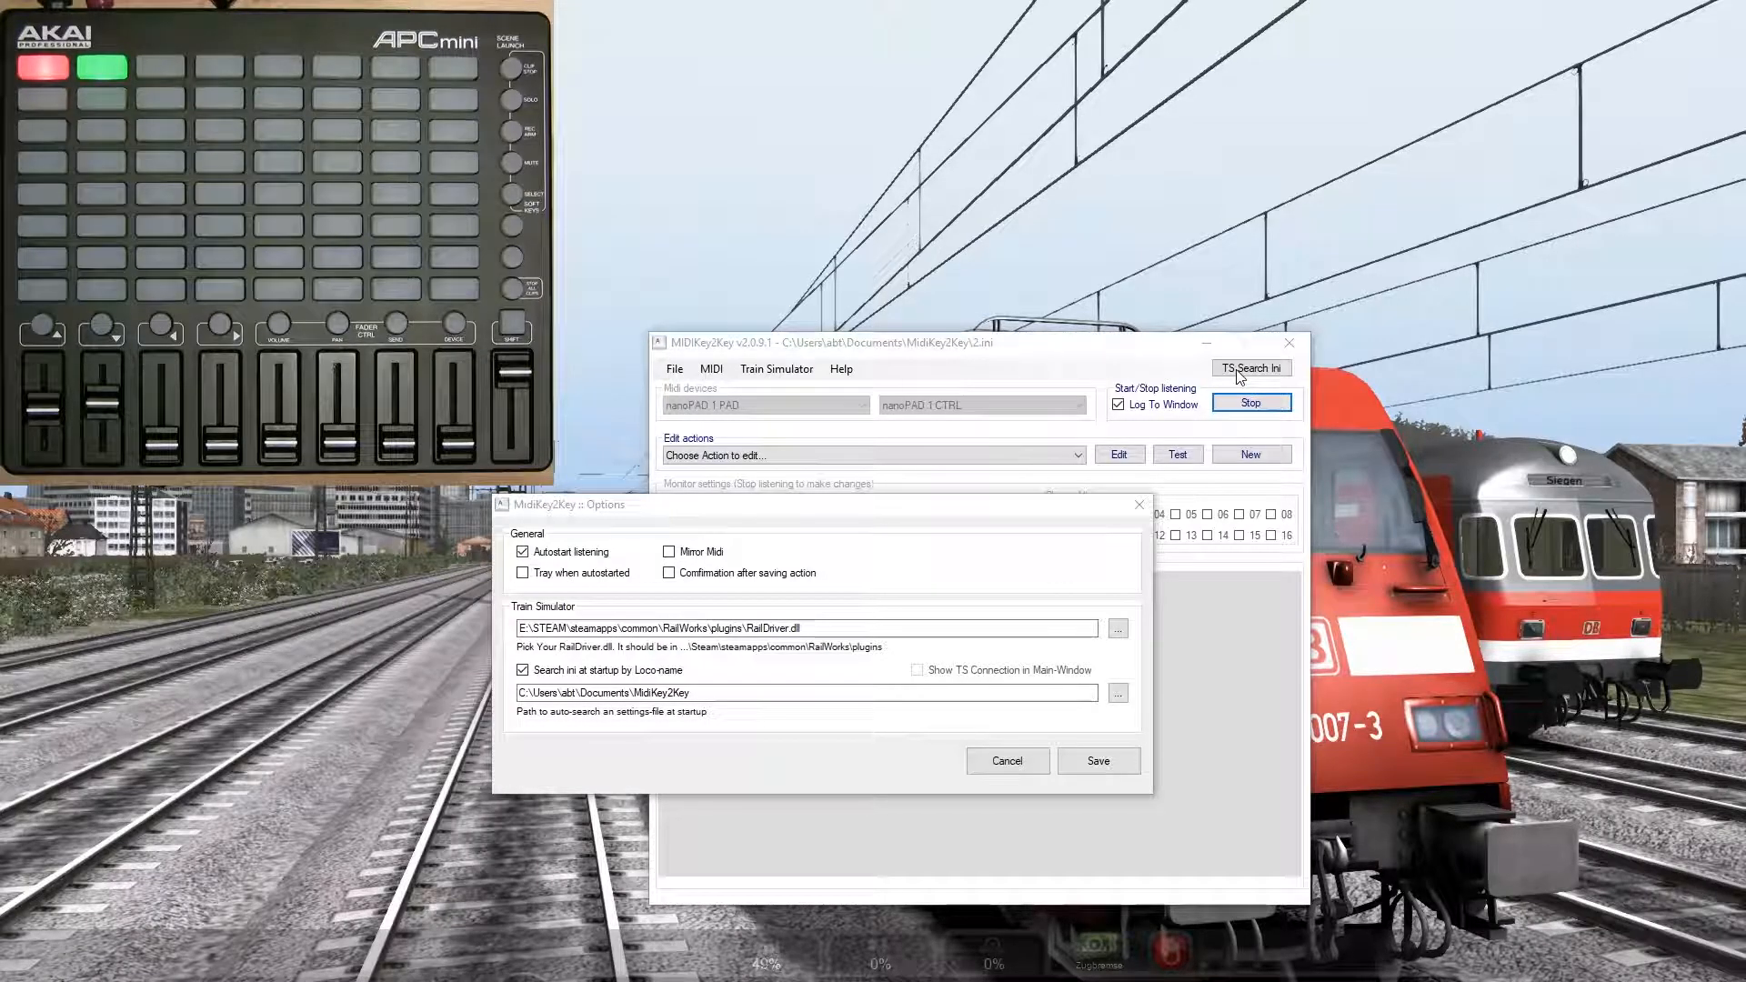
click(767, 372)
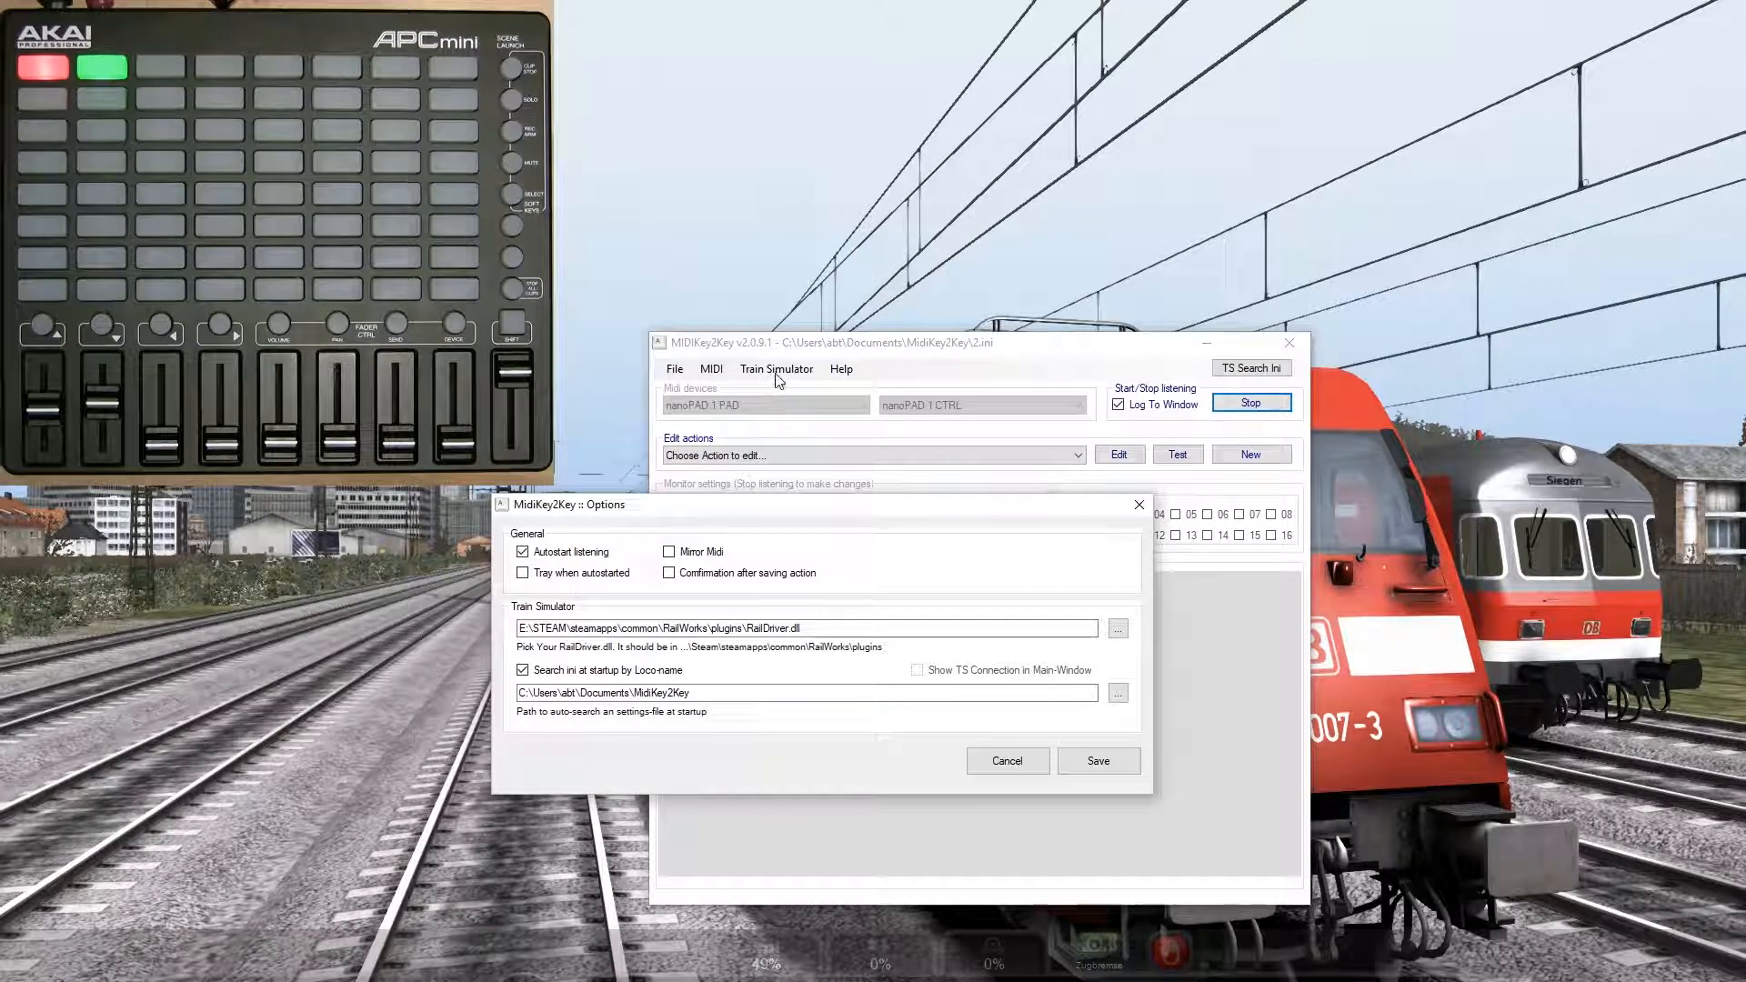
drag(922, 512, 1134, 419)
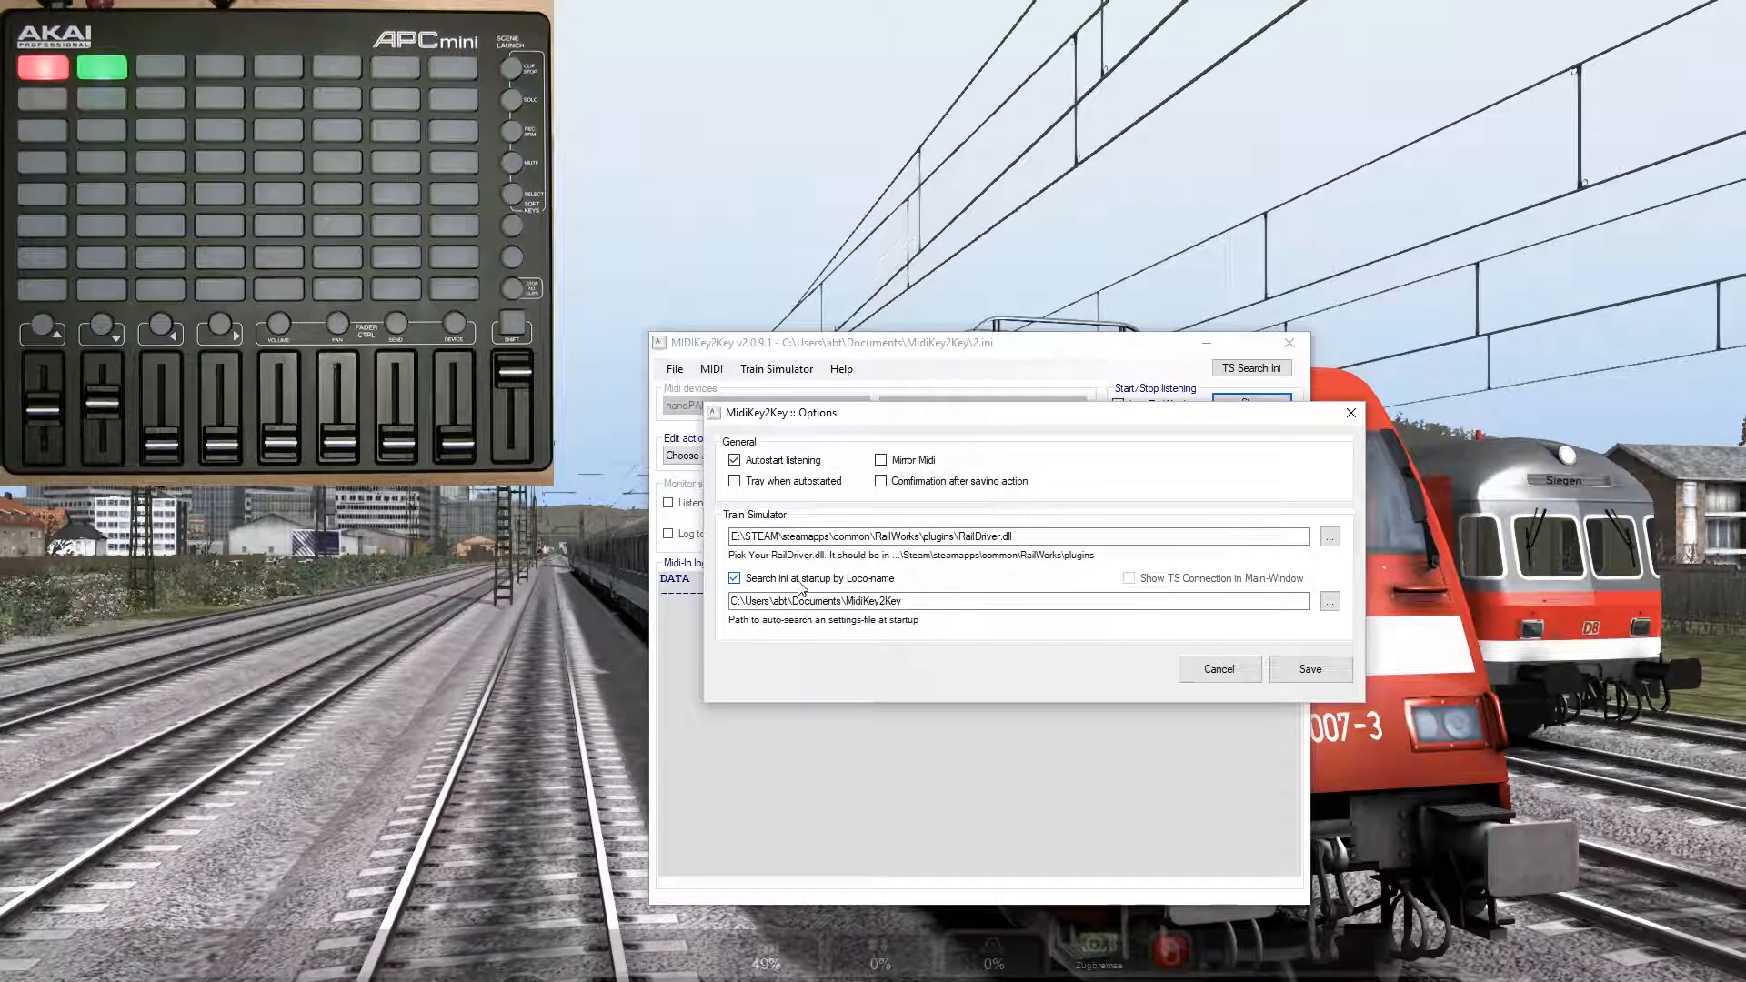
drag(903, 414, 821, 477)
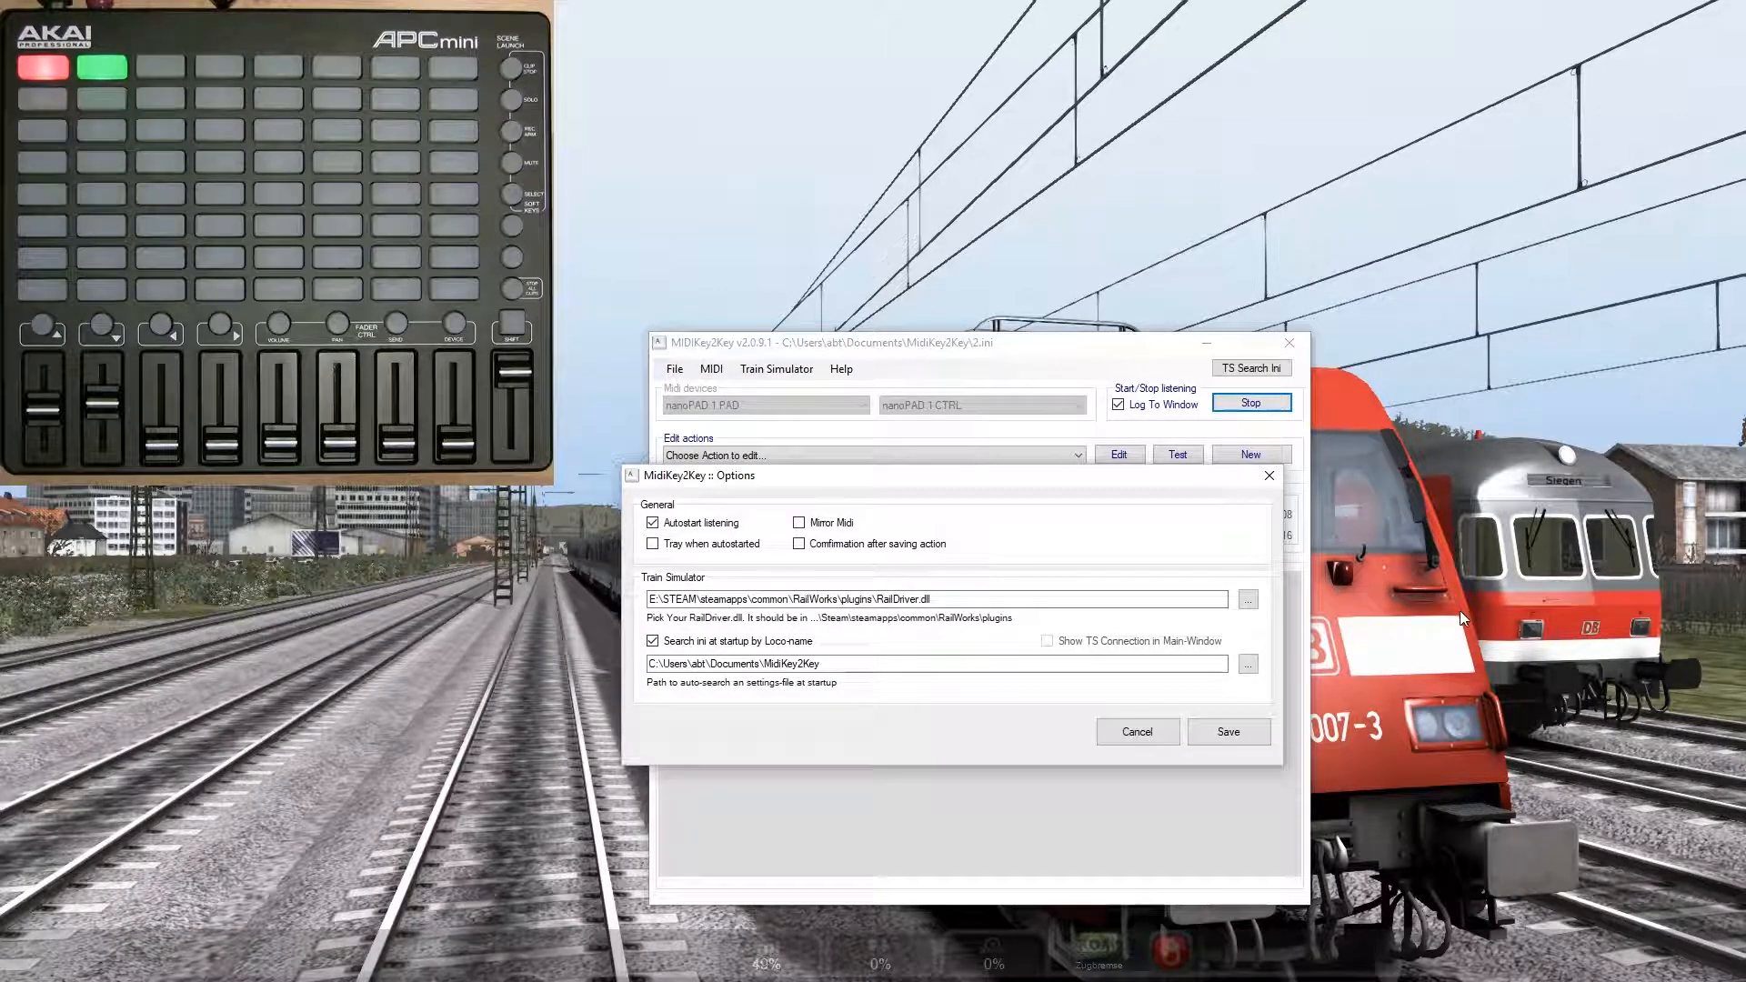
drag(1141, 484, 1154, 465)
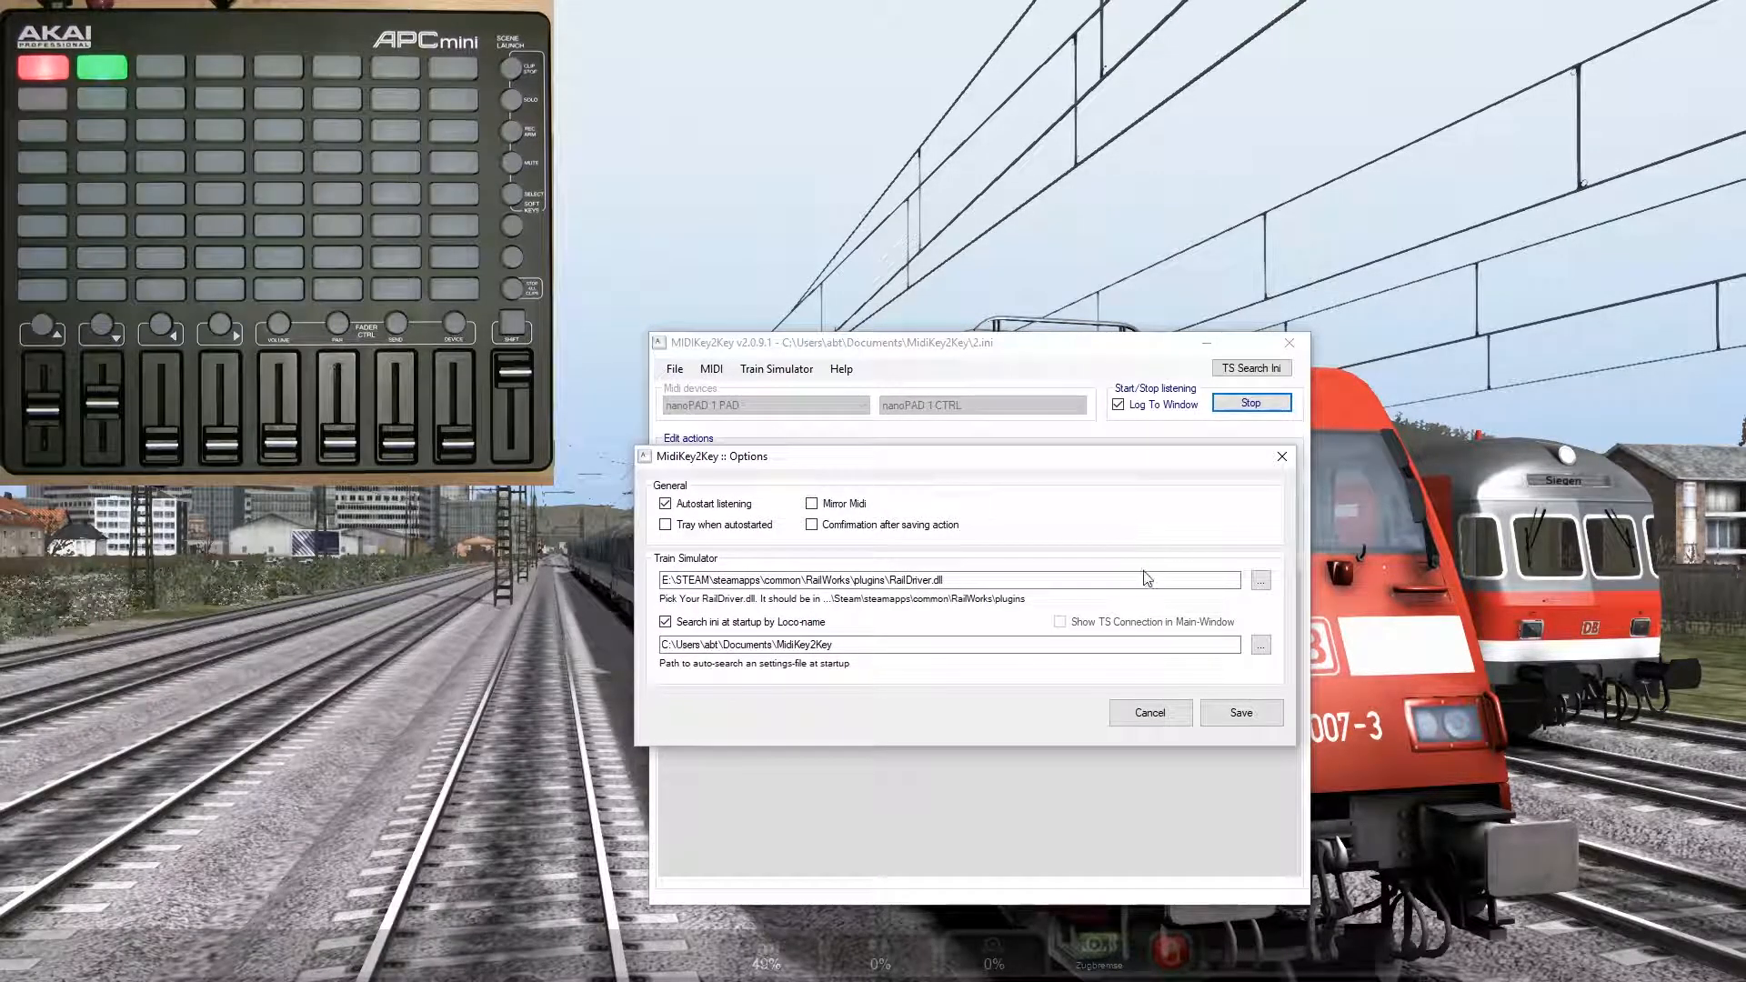
Step: Browse for the auto-search path of the settings files and choose the MidiKey2Key folder in the user's documents
drag(1209, 645, 662, 648)
drag(903, 646, 635, 656)
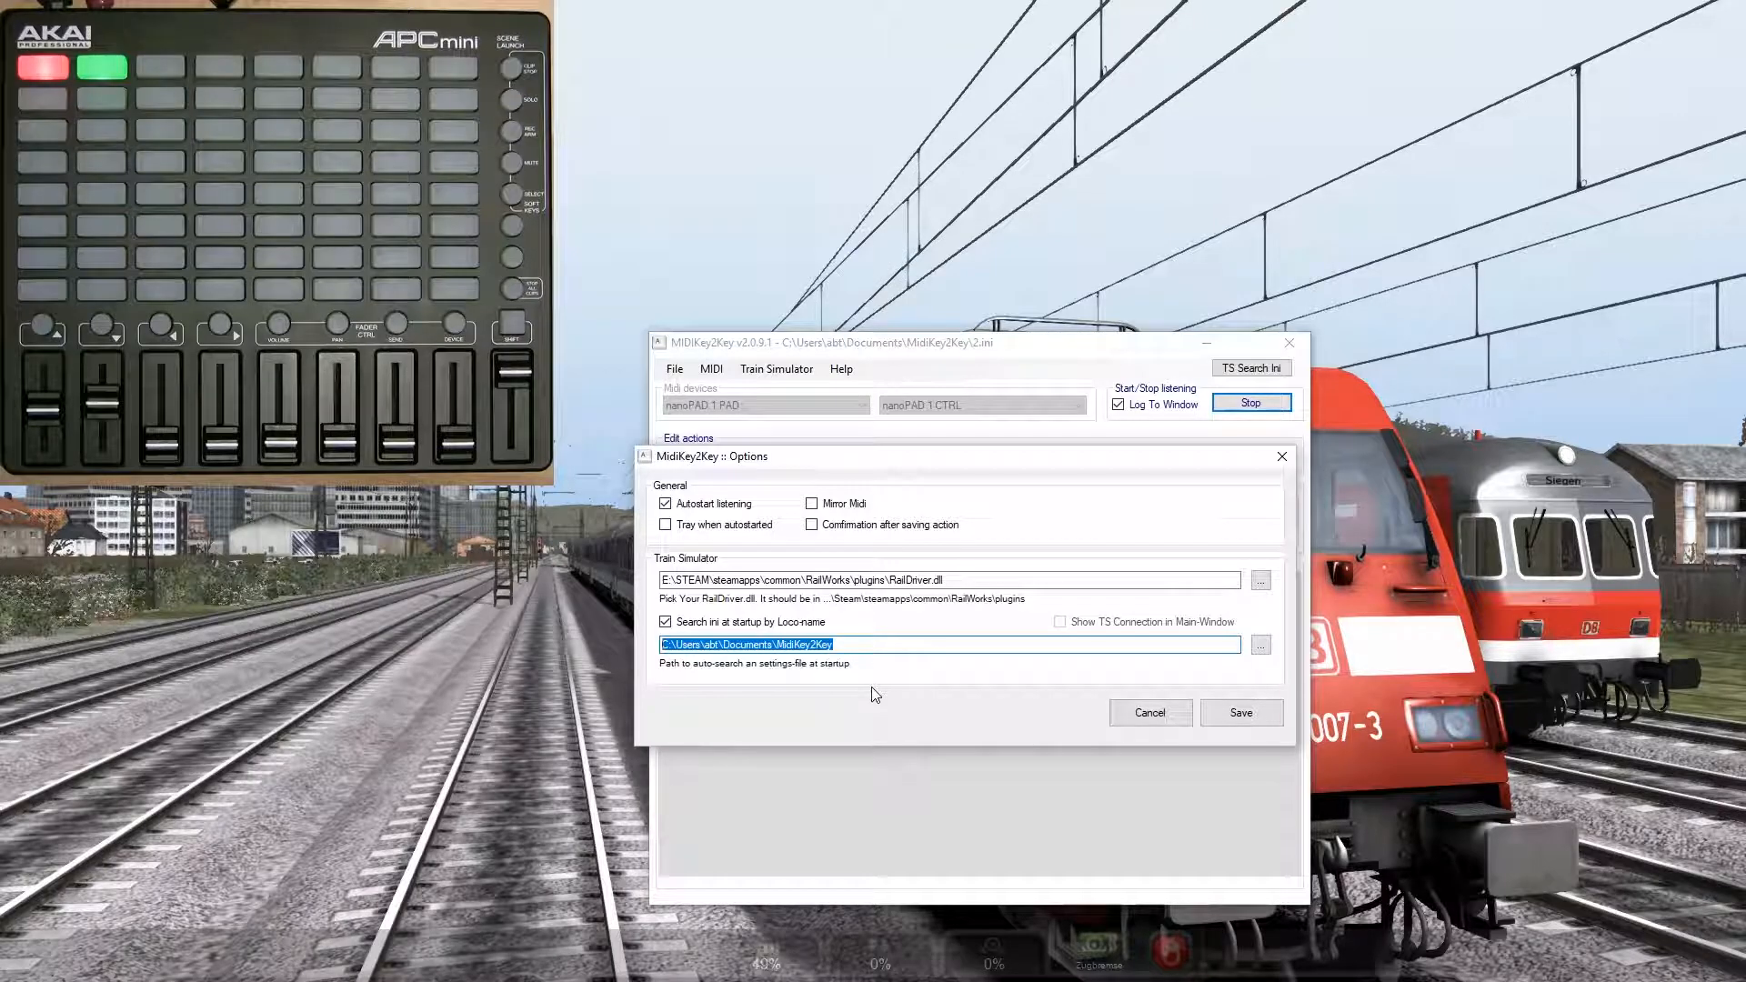
drag(869, 647, 626, 651)
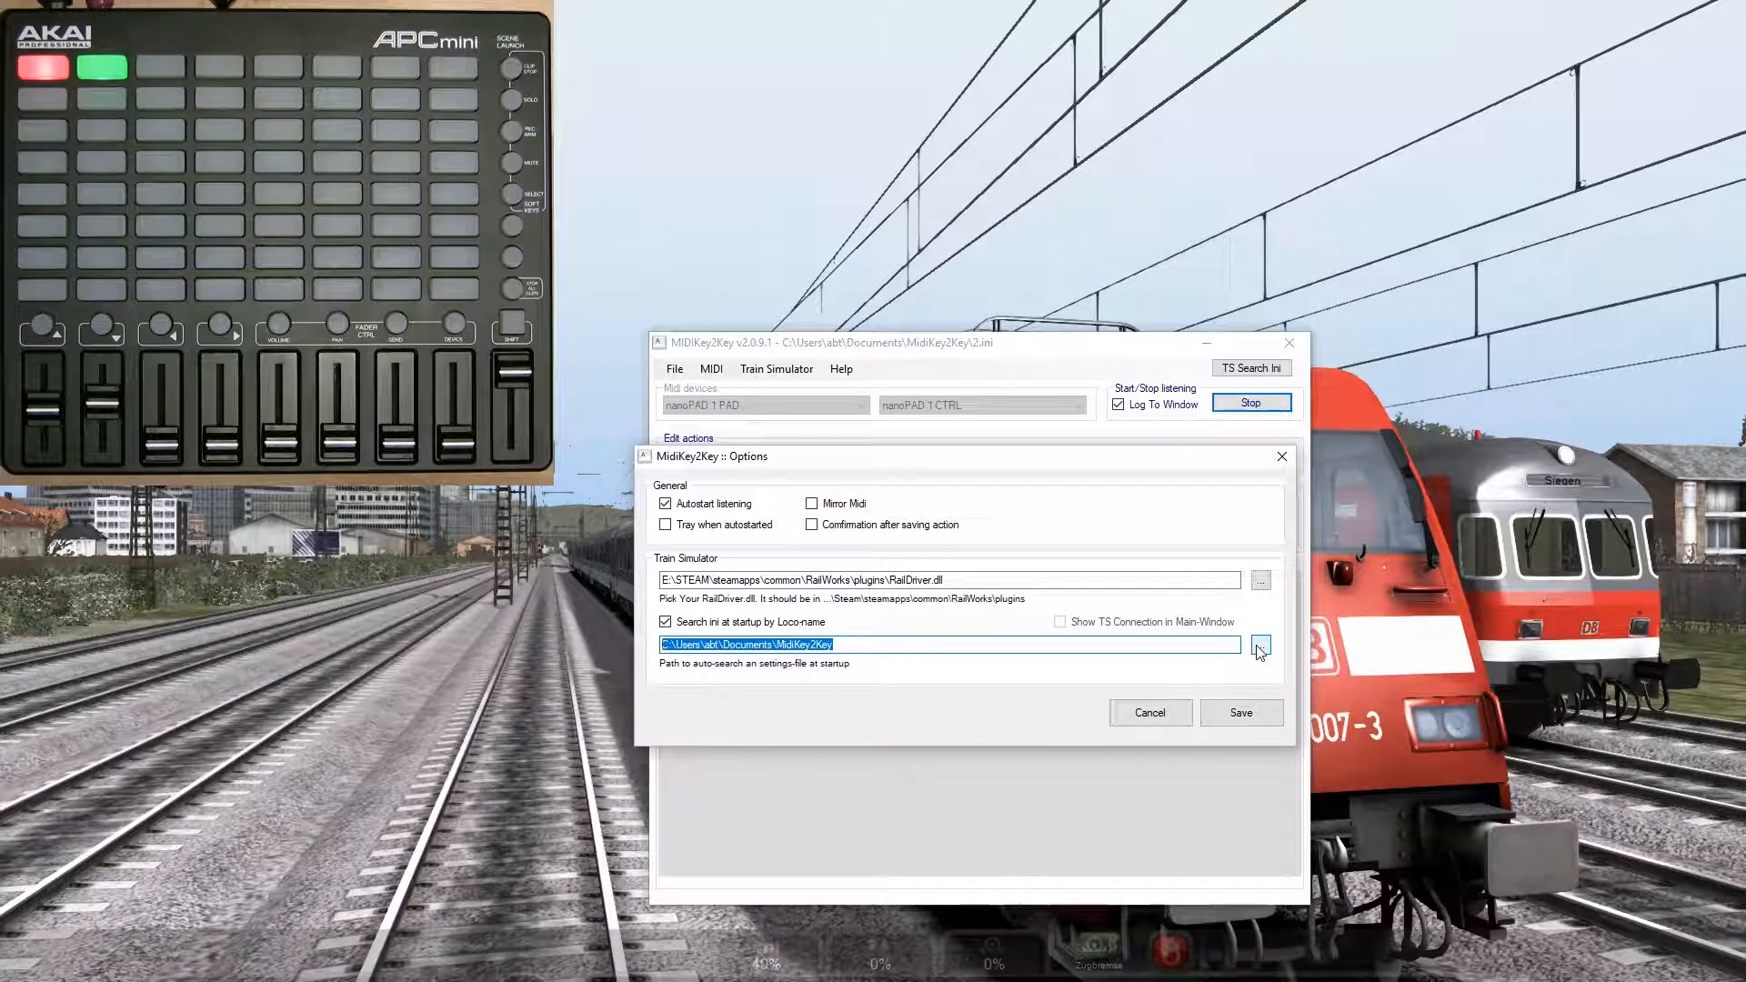
click(823, 646)
drag(823, 645, 775, 646)
click(1261, 645)
mouse_move(1025, 512)
mouse_down()
mouse_move(1025, 670)
mouse_move(1025, 532)
mouse_up()
click(1000, 745)
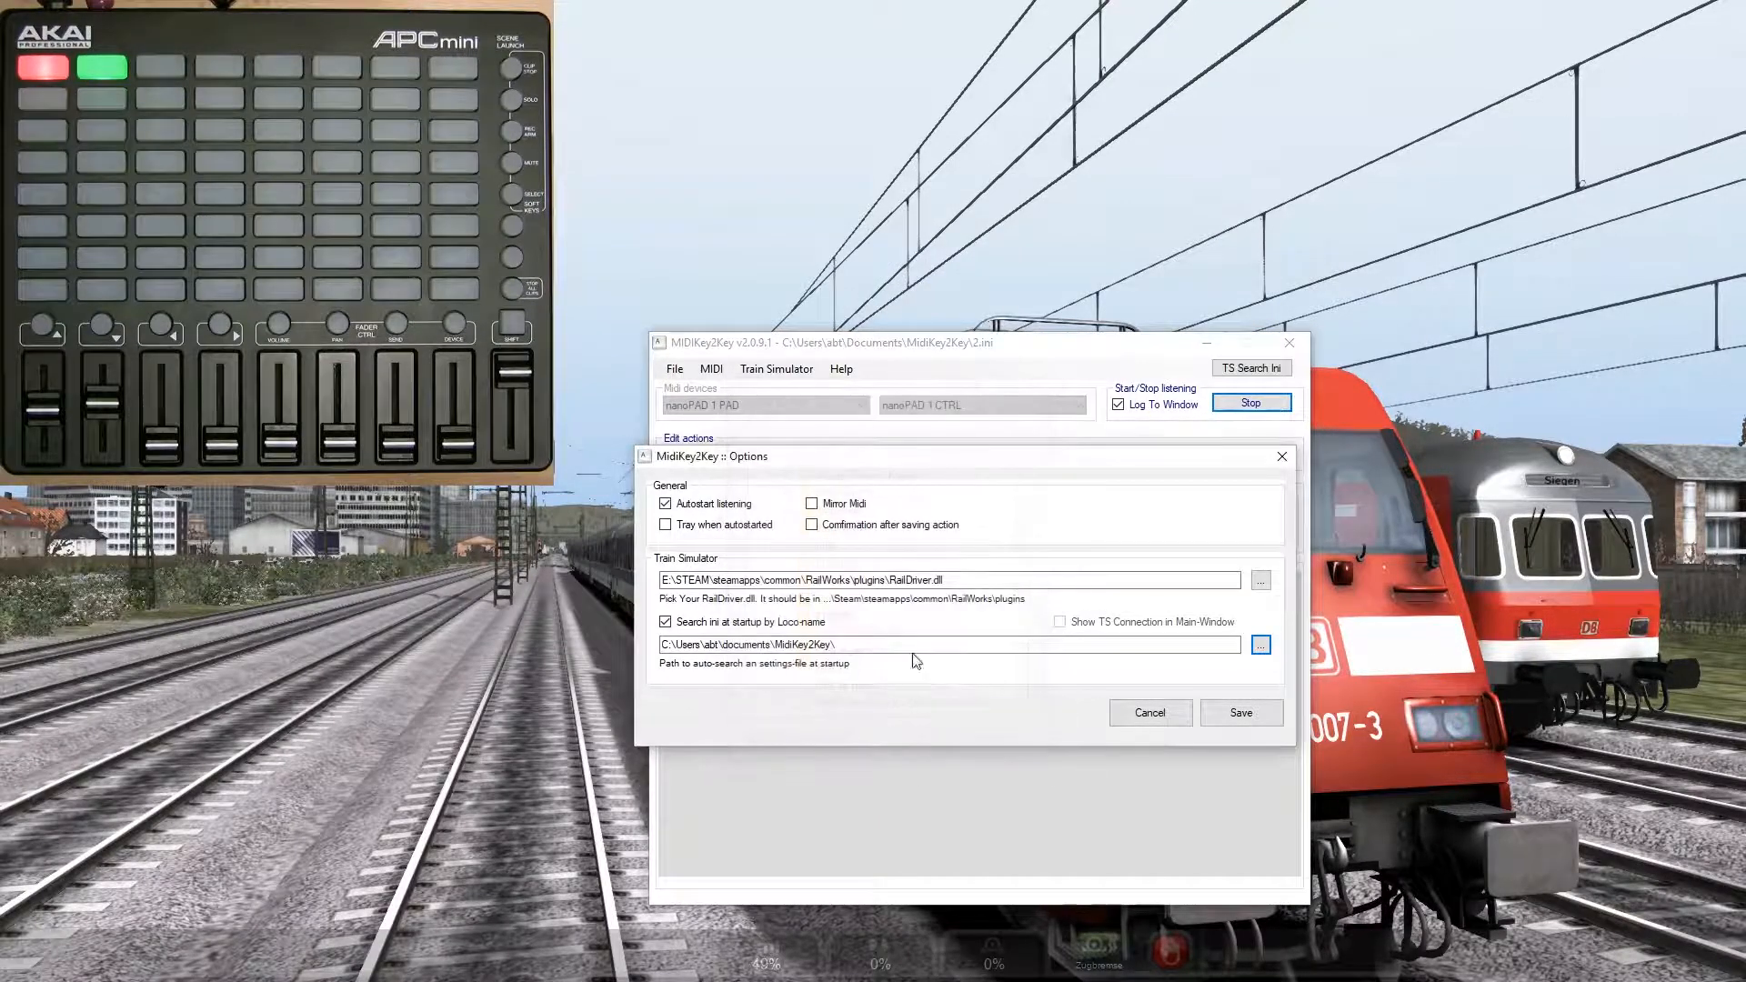
drag(959, 455, 964, 422)
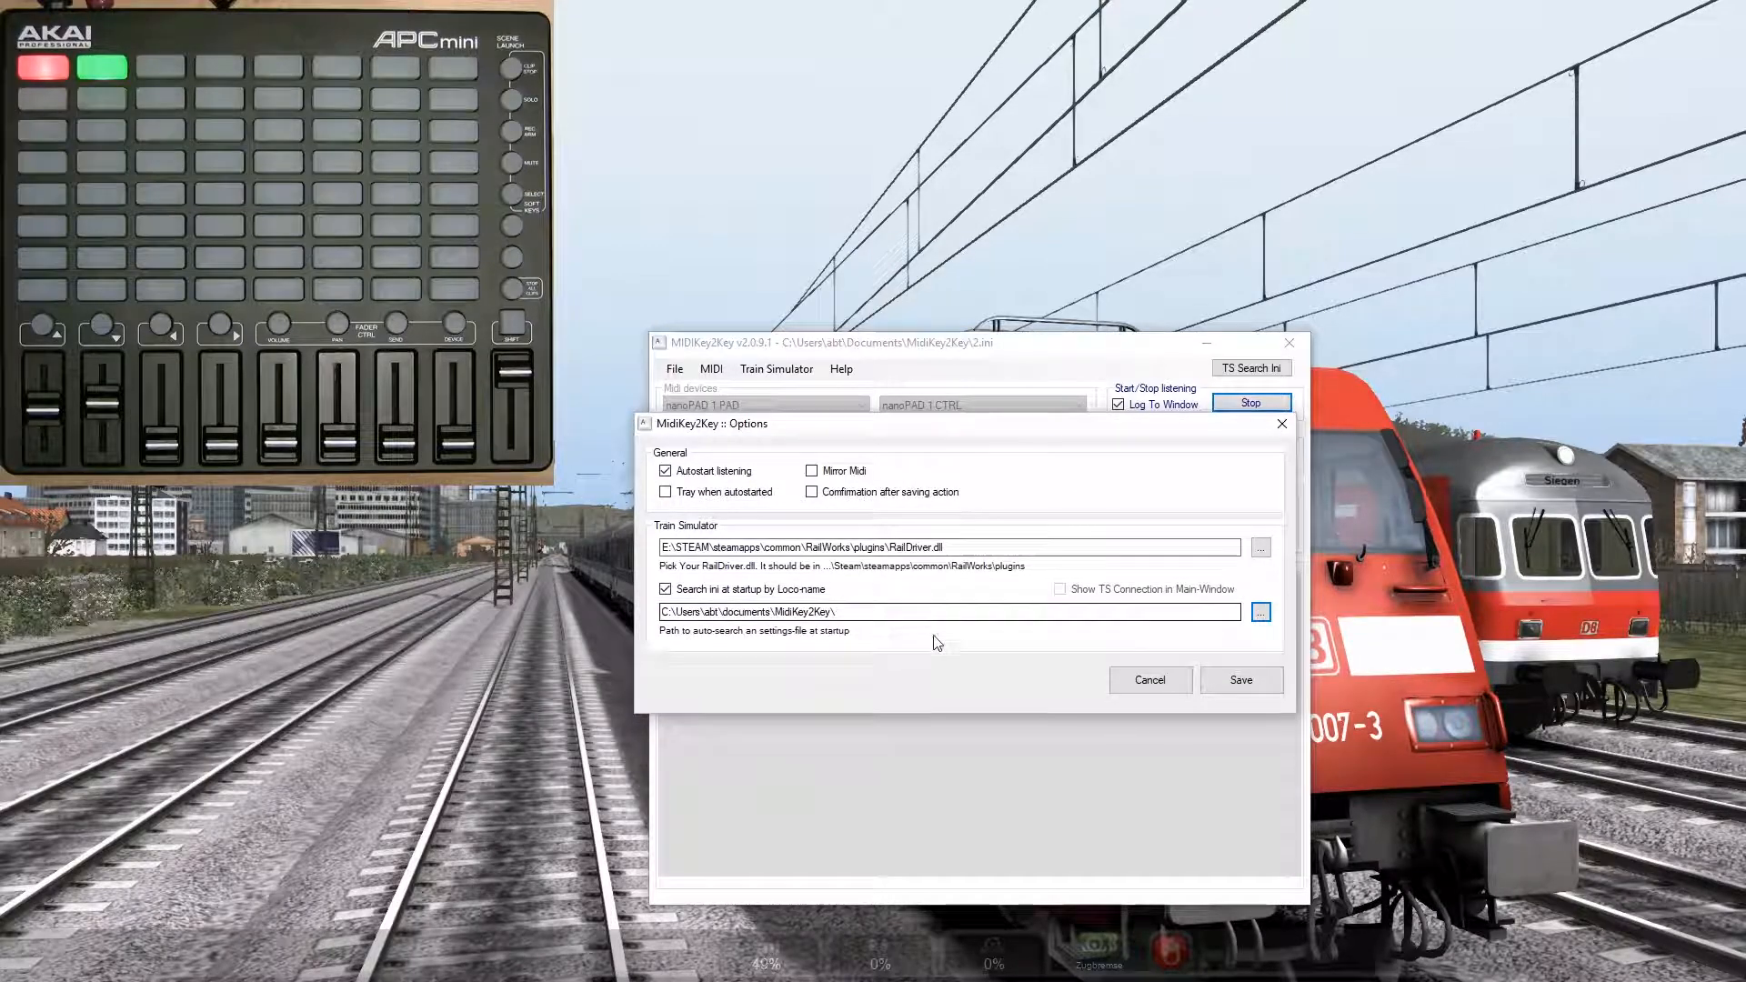
Step: Disable Search ini at startup by Loco-name, check the auto-search path and save the options
click(666, 591)
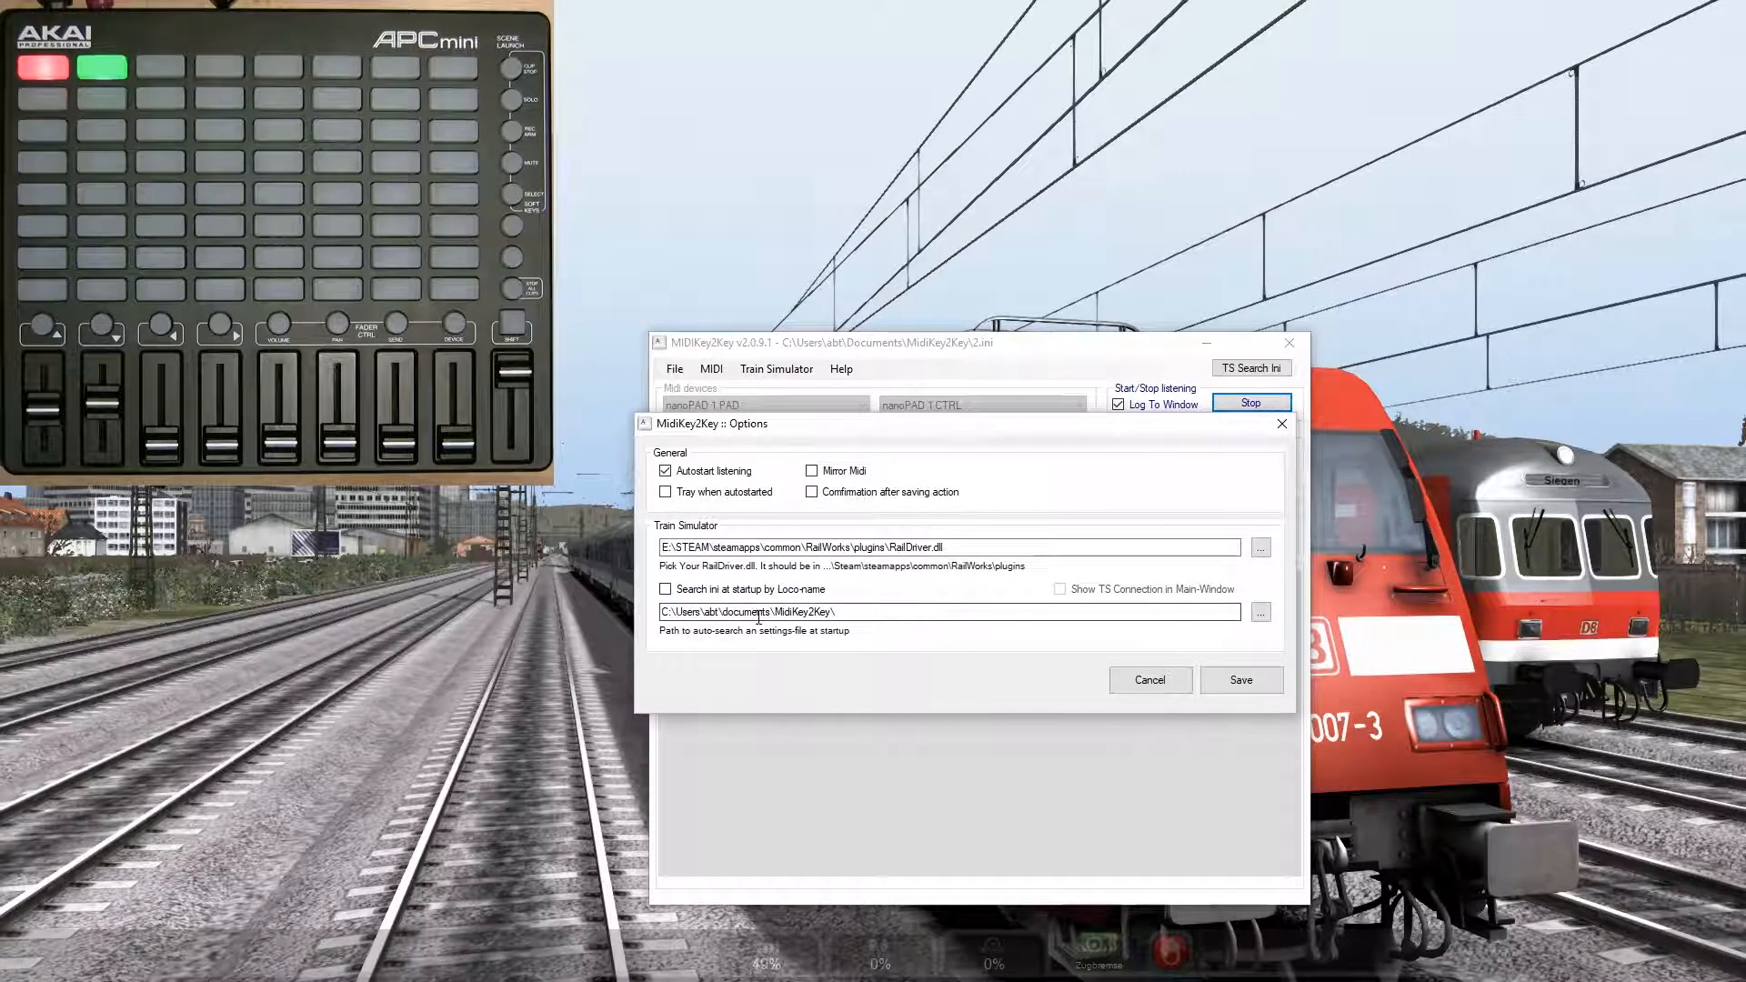
drag(837, 612, 661, 612)
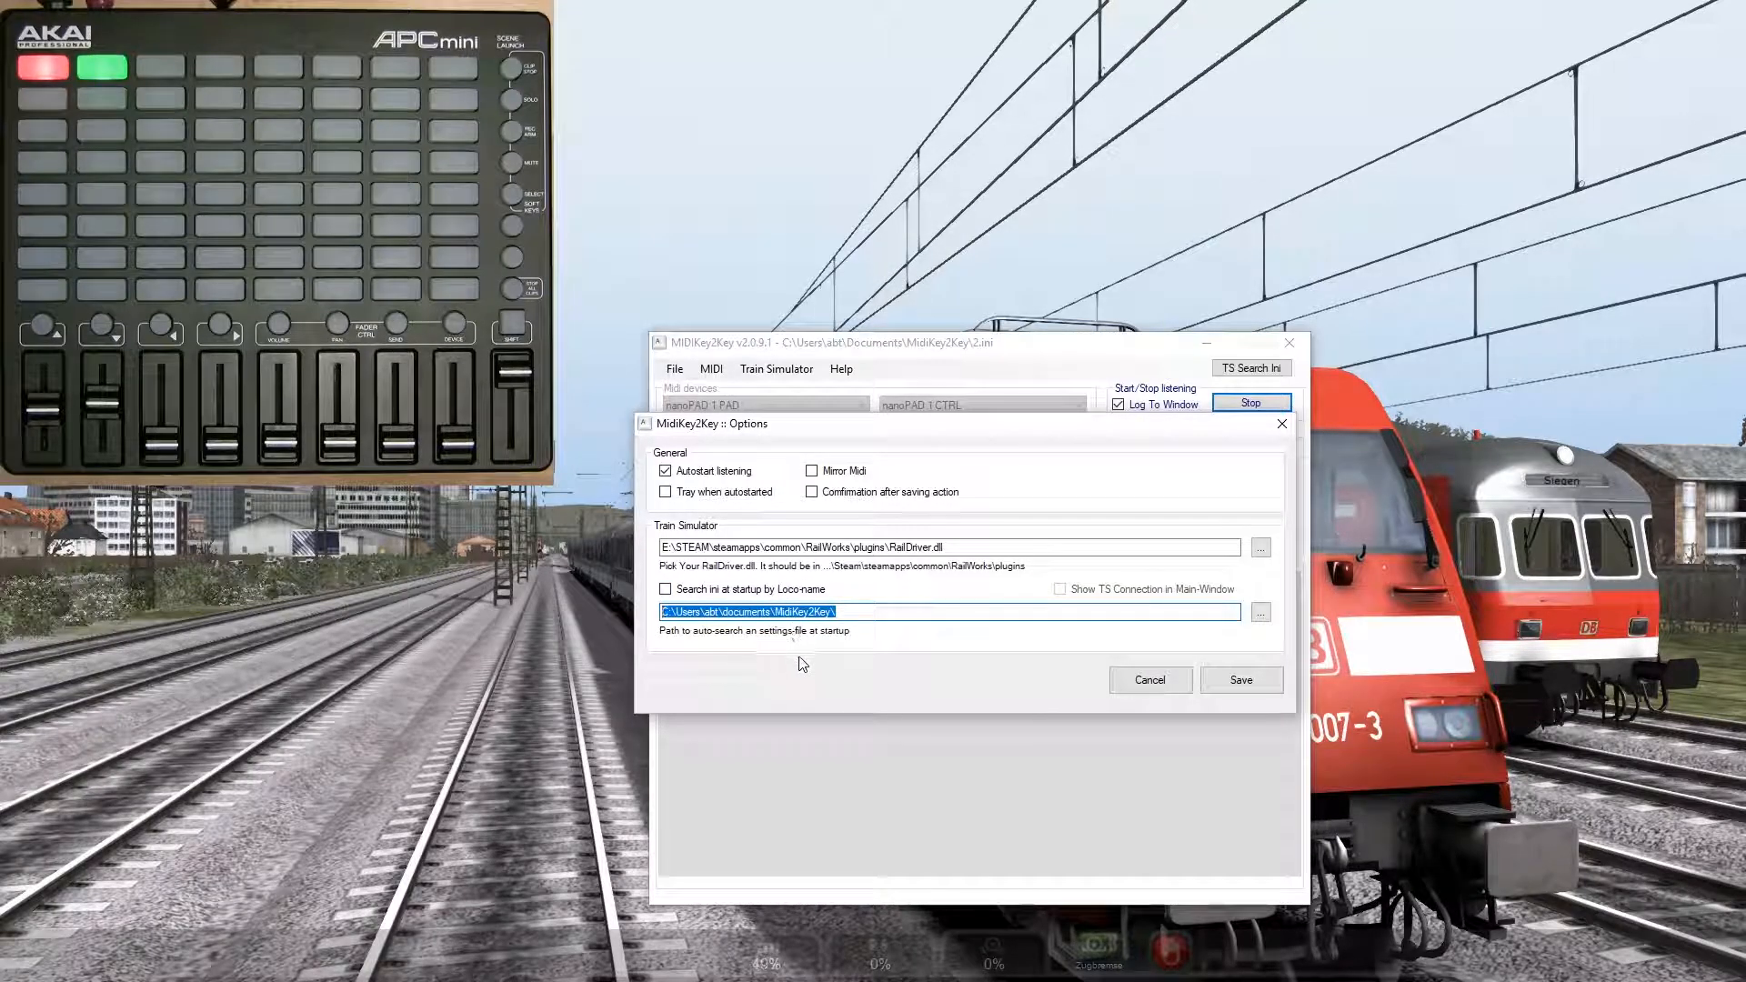
click(1239, 680)
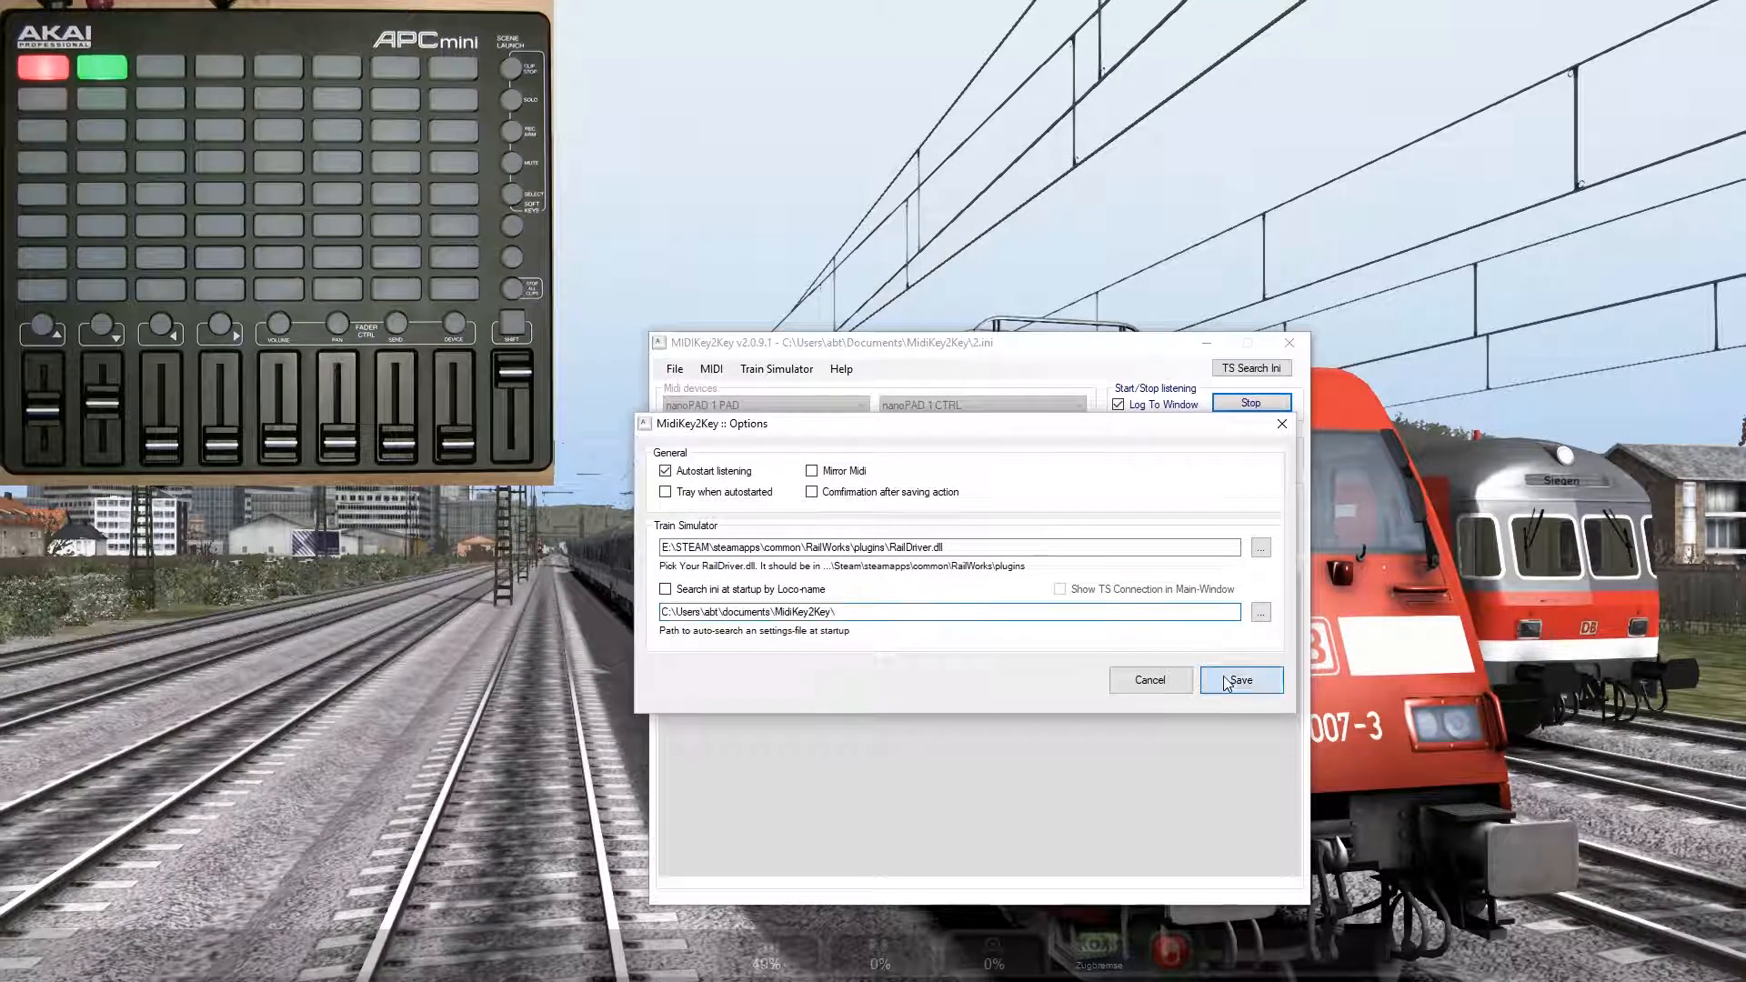
drag(963, 353, 929, 362)
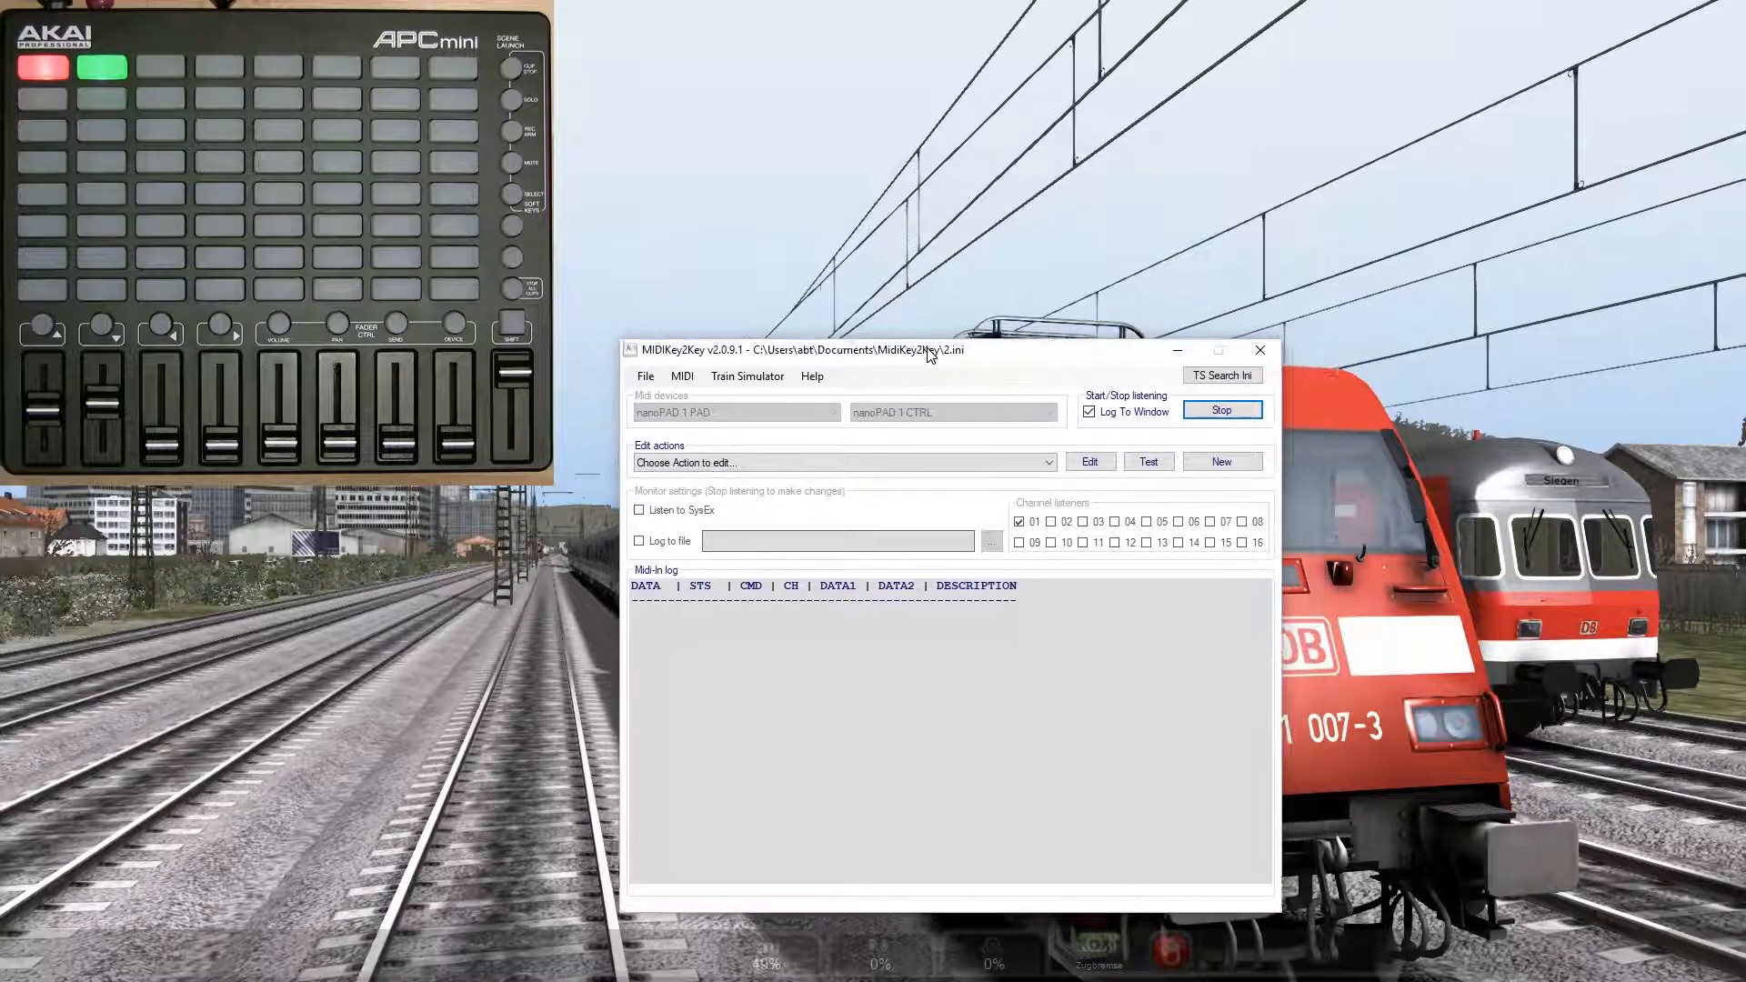
Step: Run the Train Simulator ini search to load the settings file that matches the current locomotive
click(1220, 381)
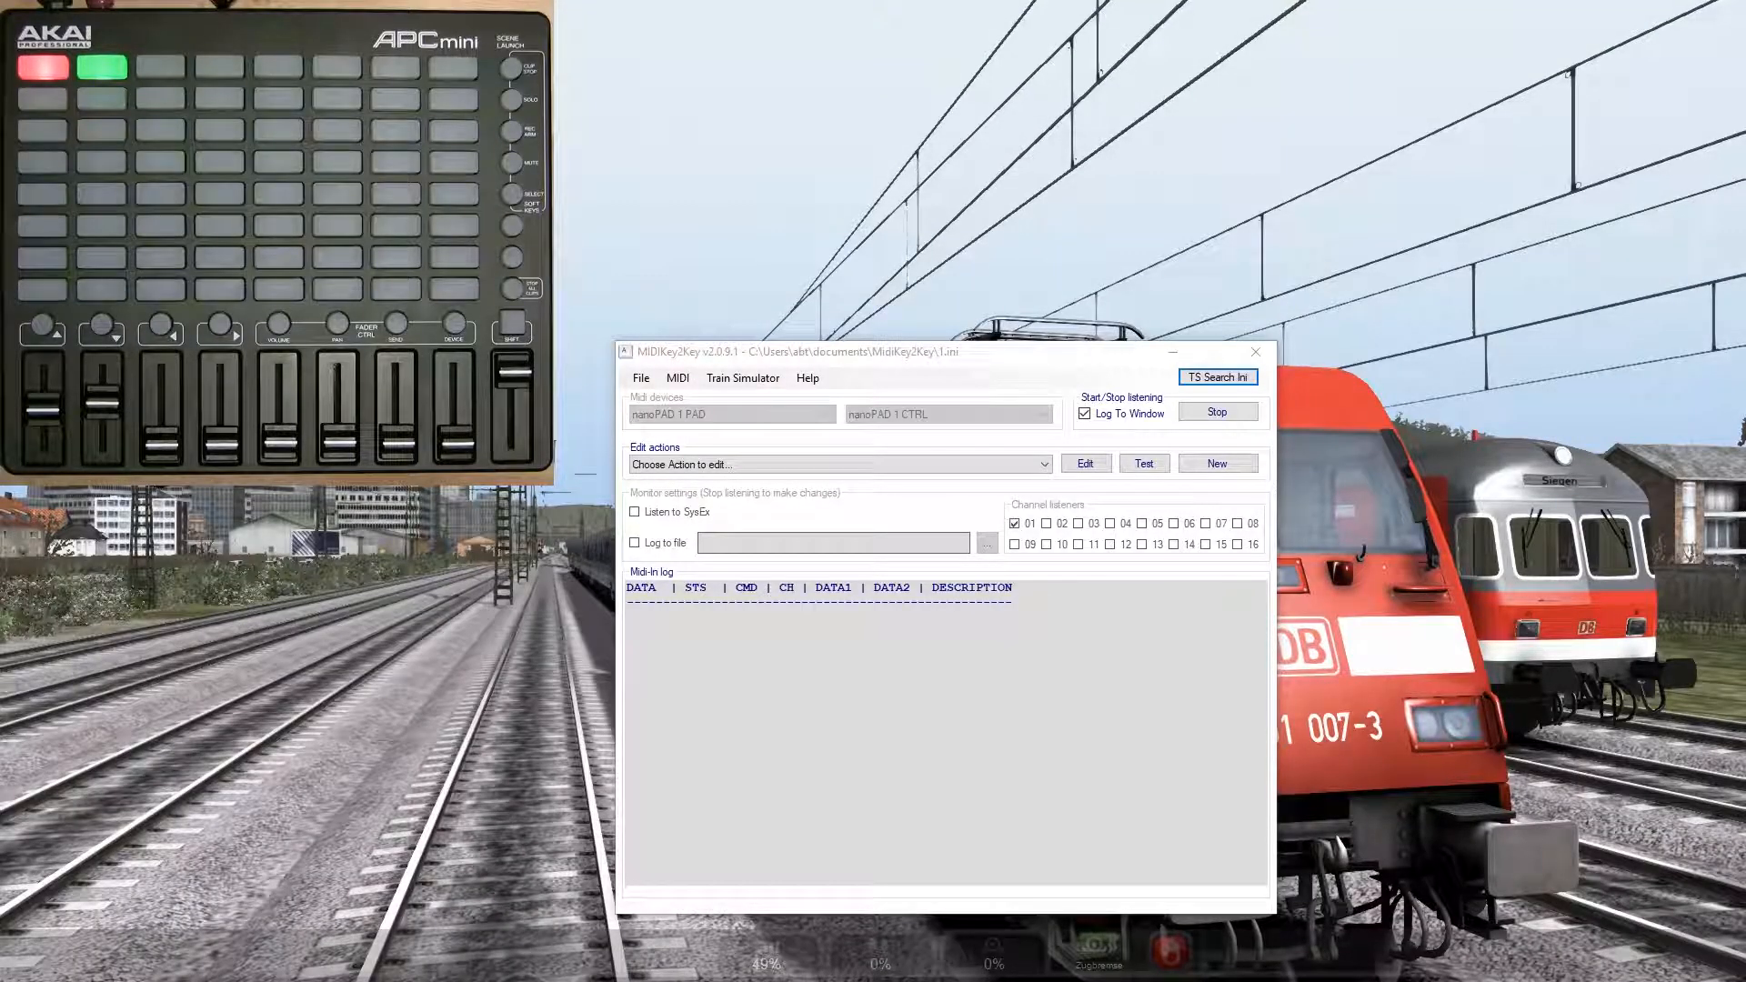
drag(1015, 361, 1037, 331)
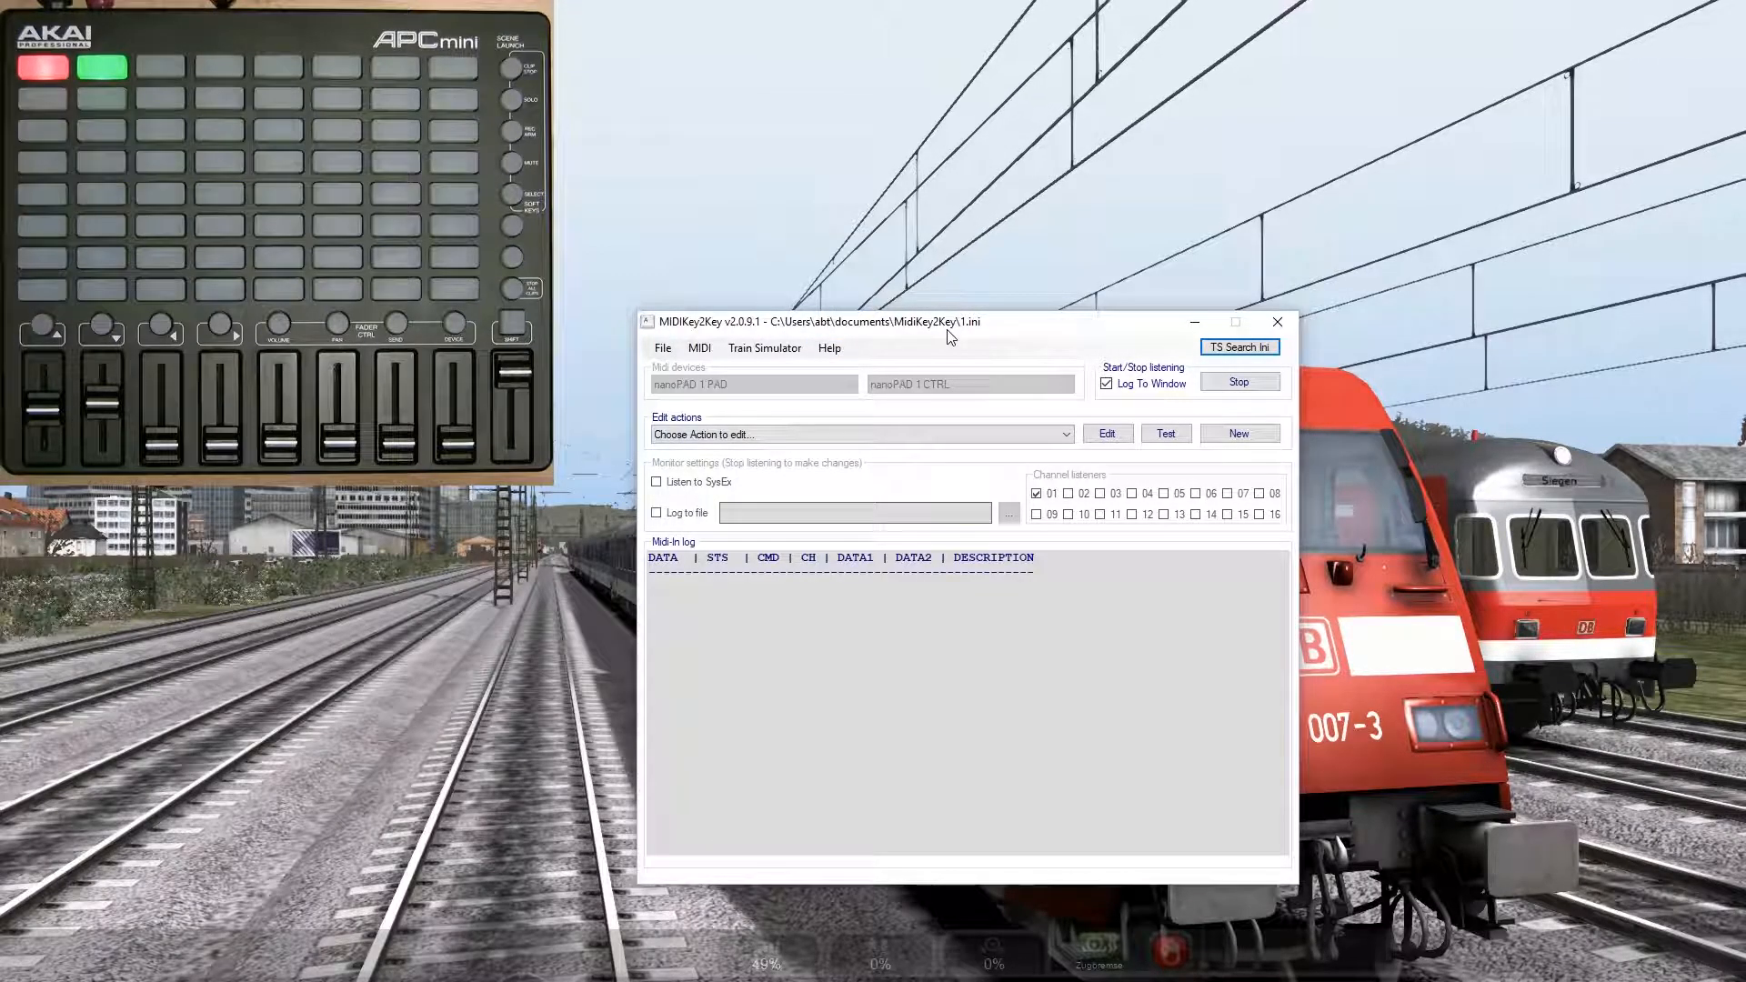
Step: Load APC Demo.ini from the MidiKey2Key folder and run the automatic ini search by locomotive
click(663, 347)
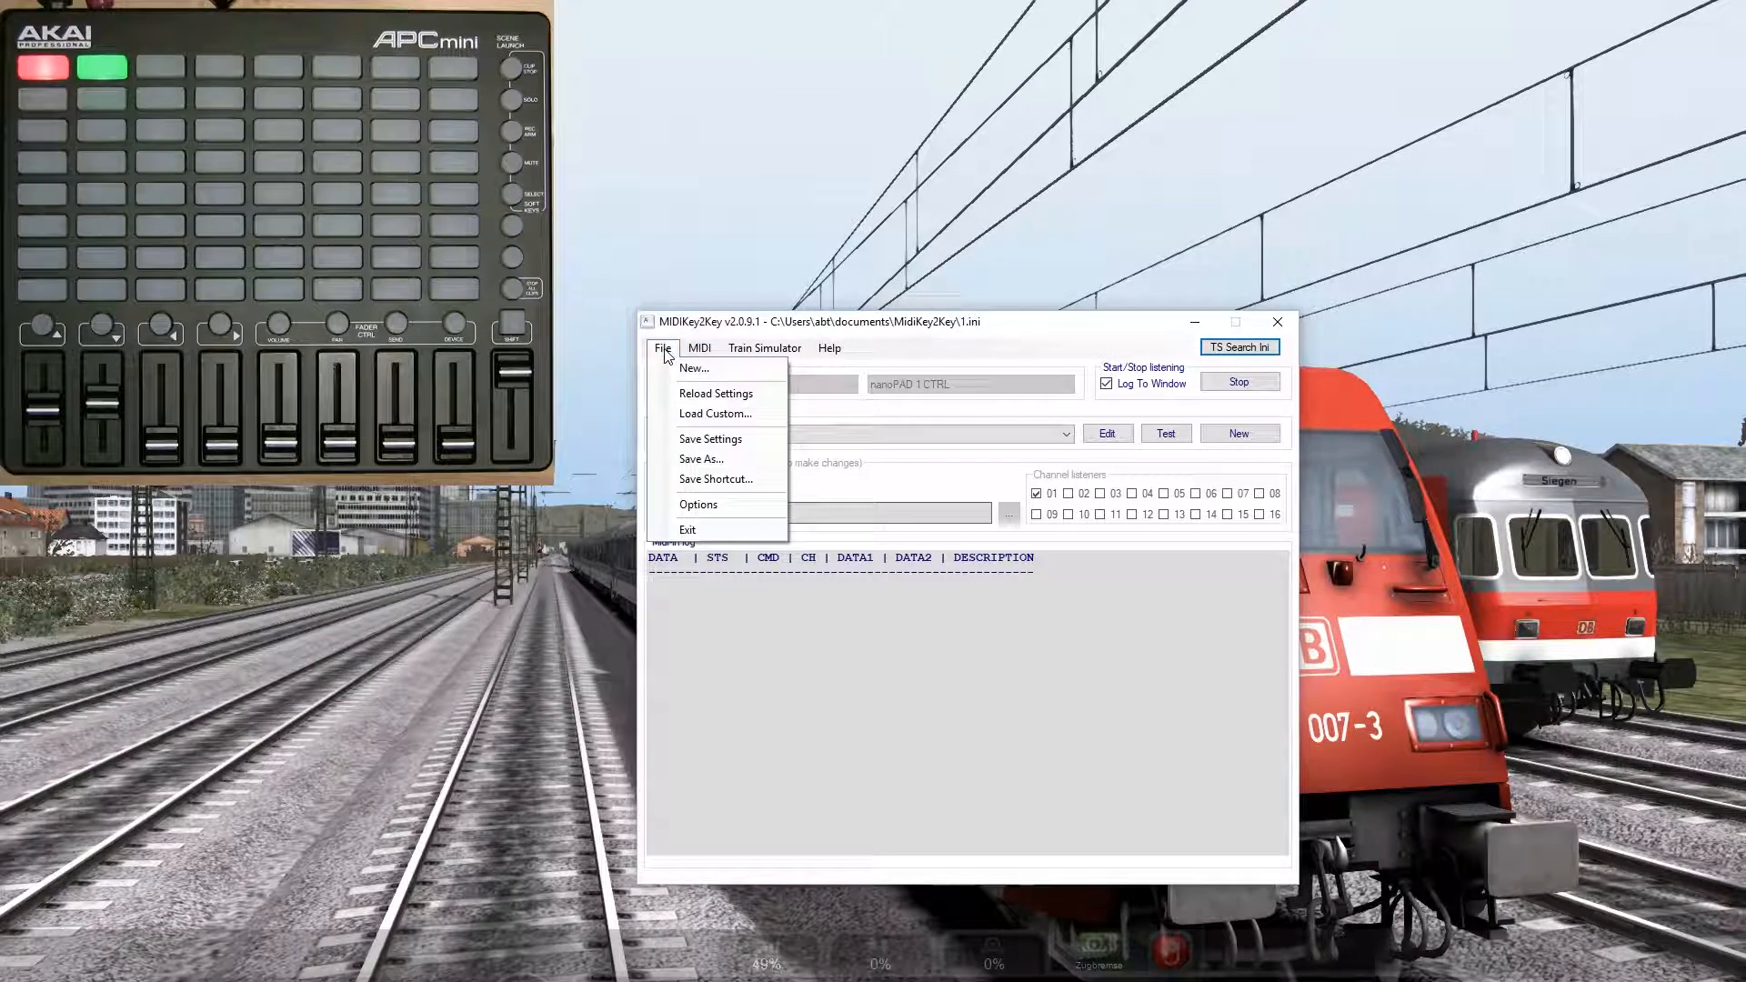
click(713, 416)
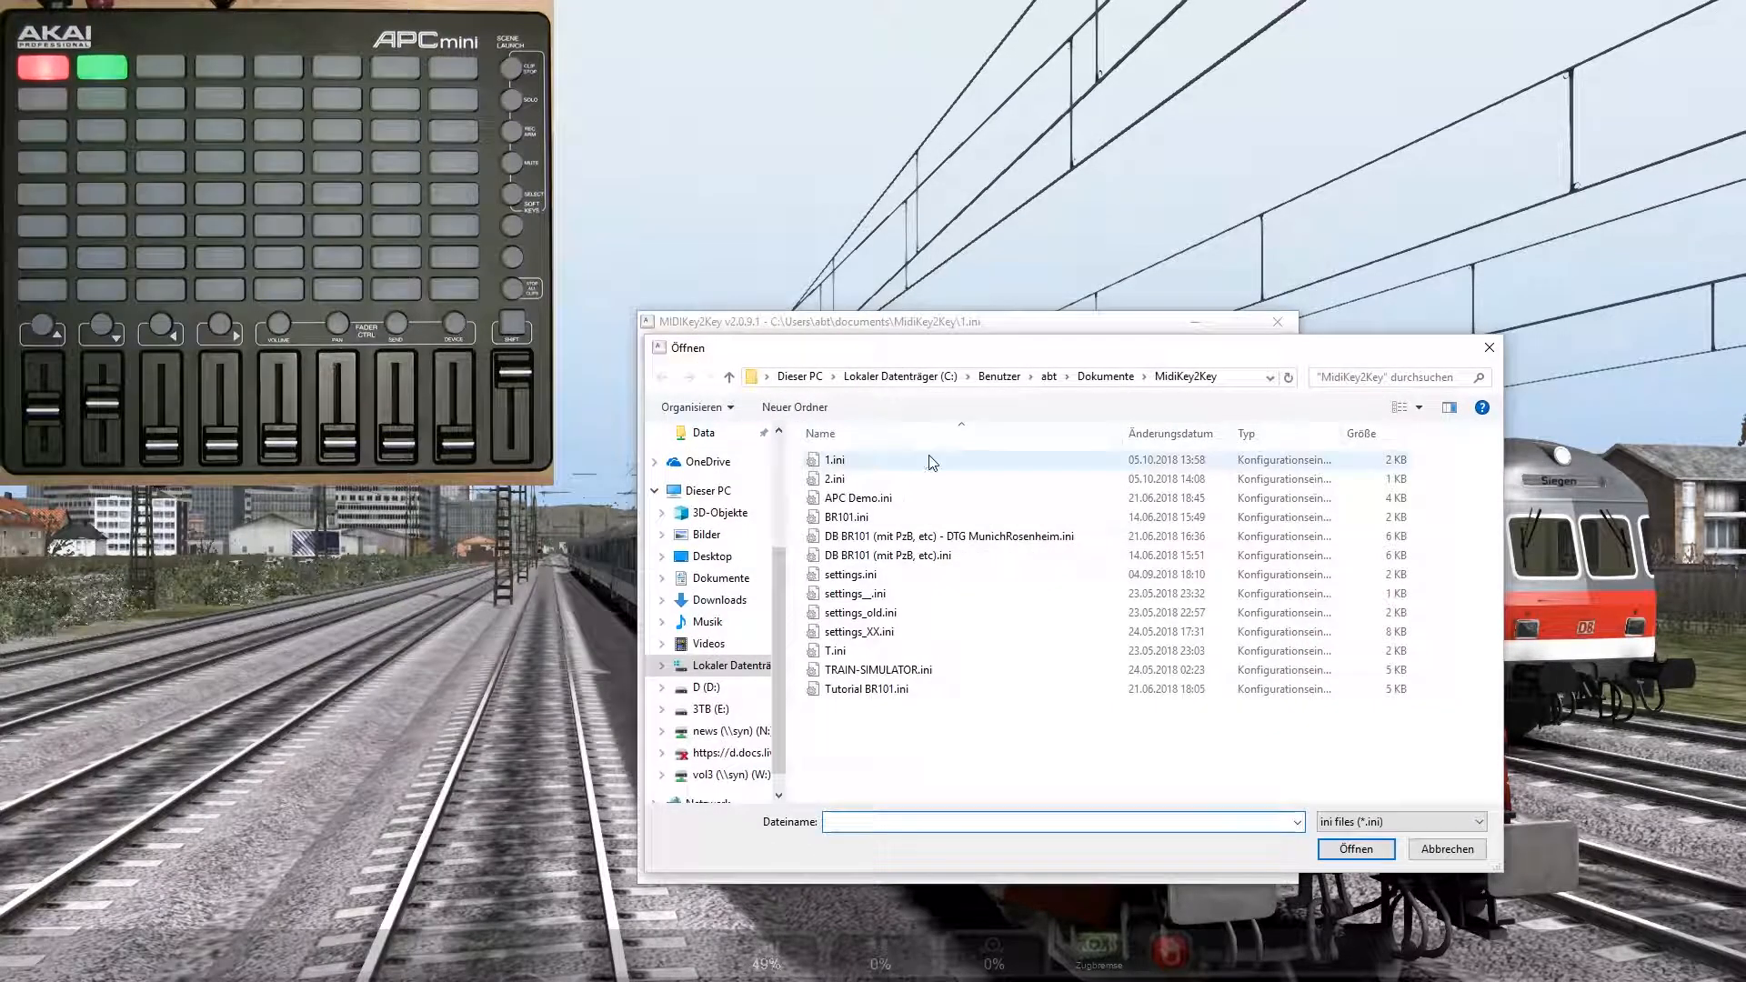
click(873, 500)
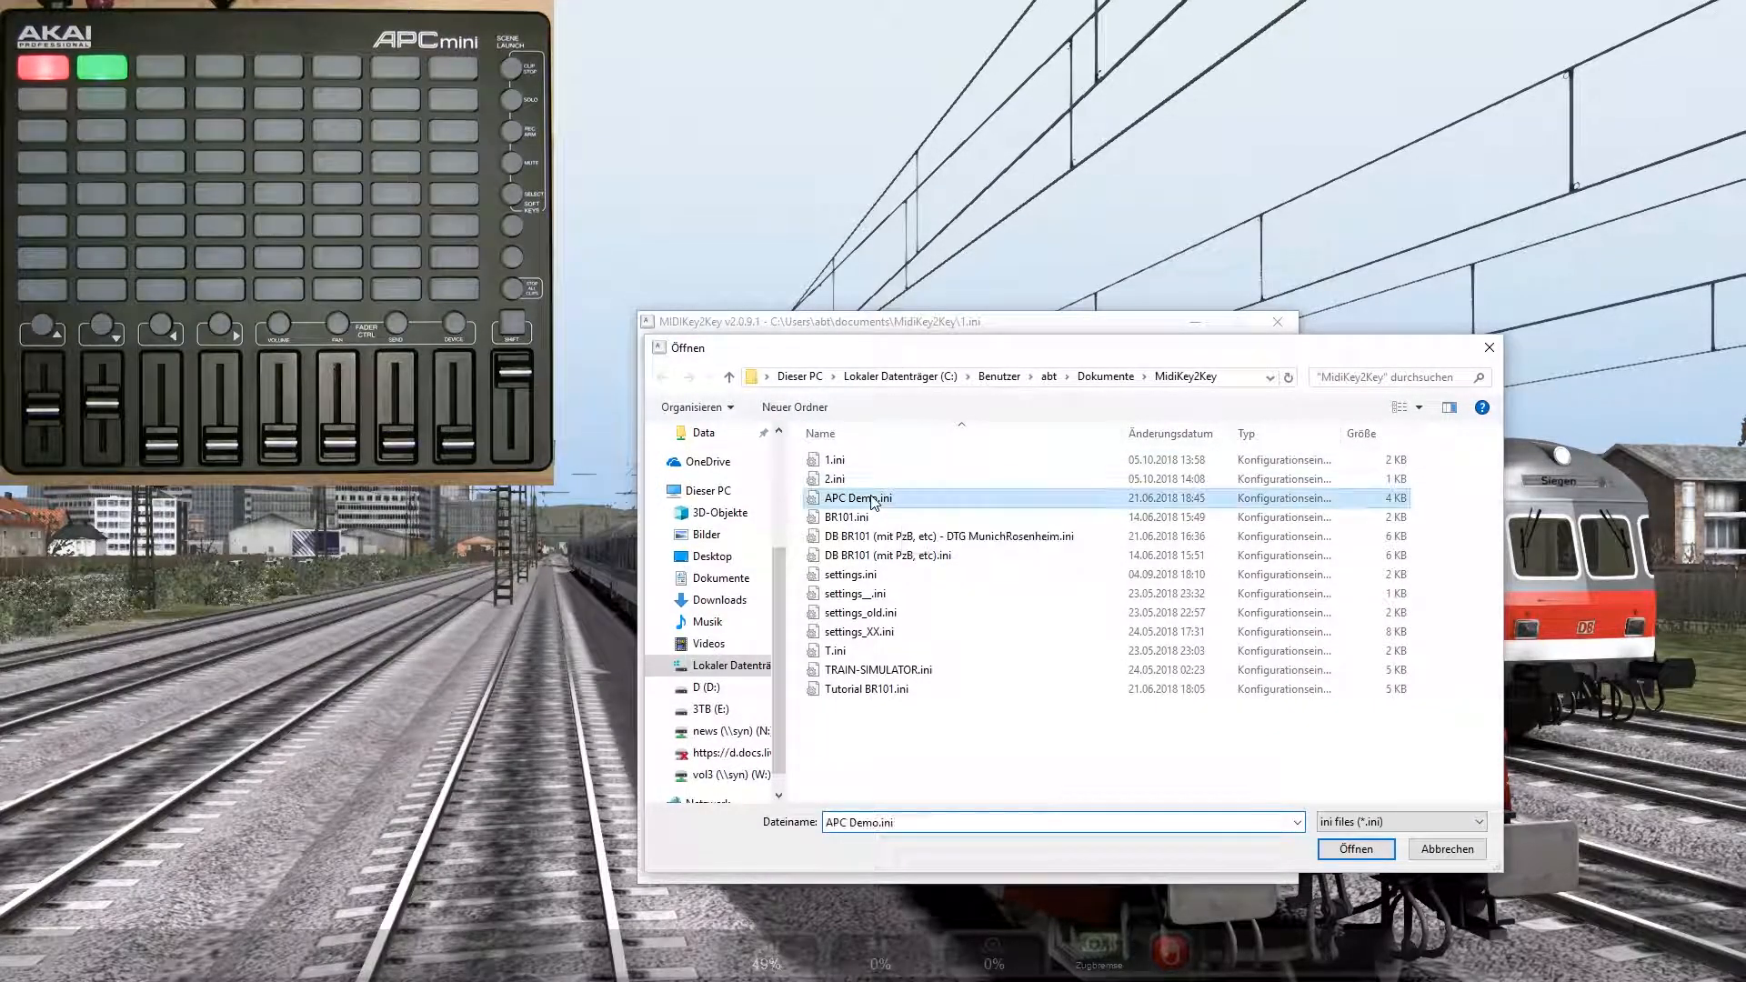
double_click(873, 499)
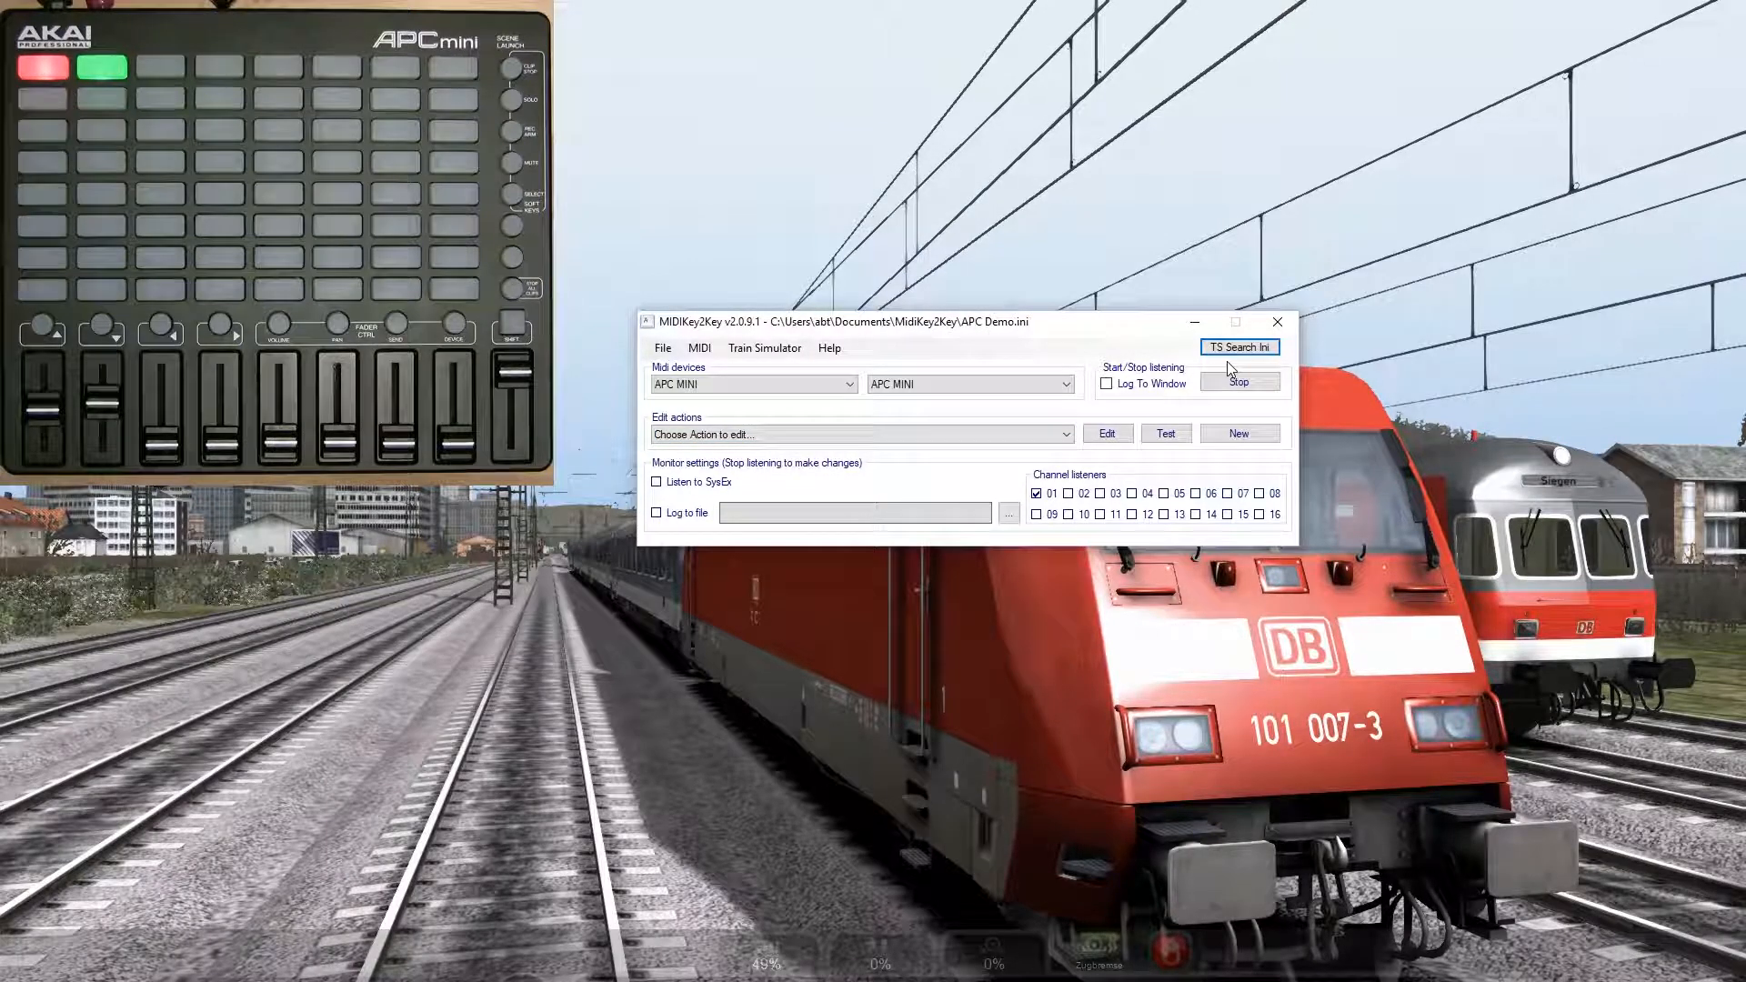
click(764, 348)
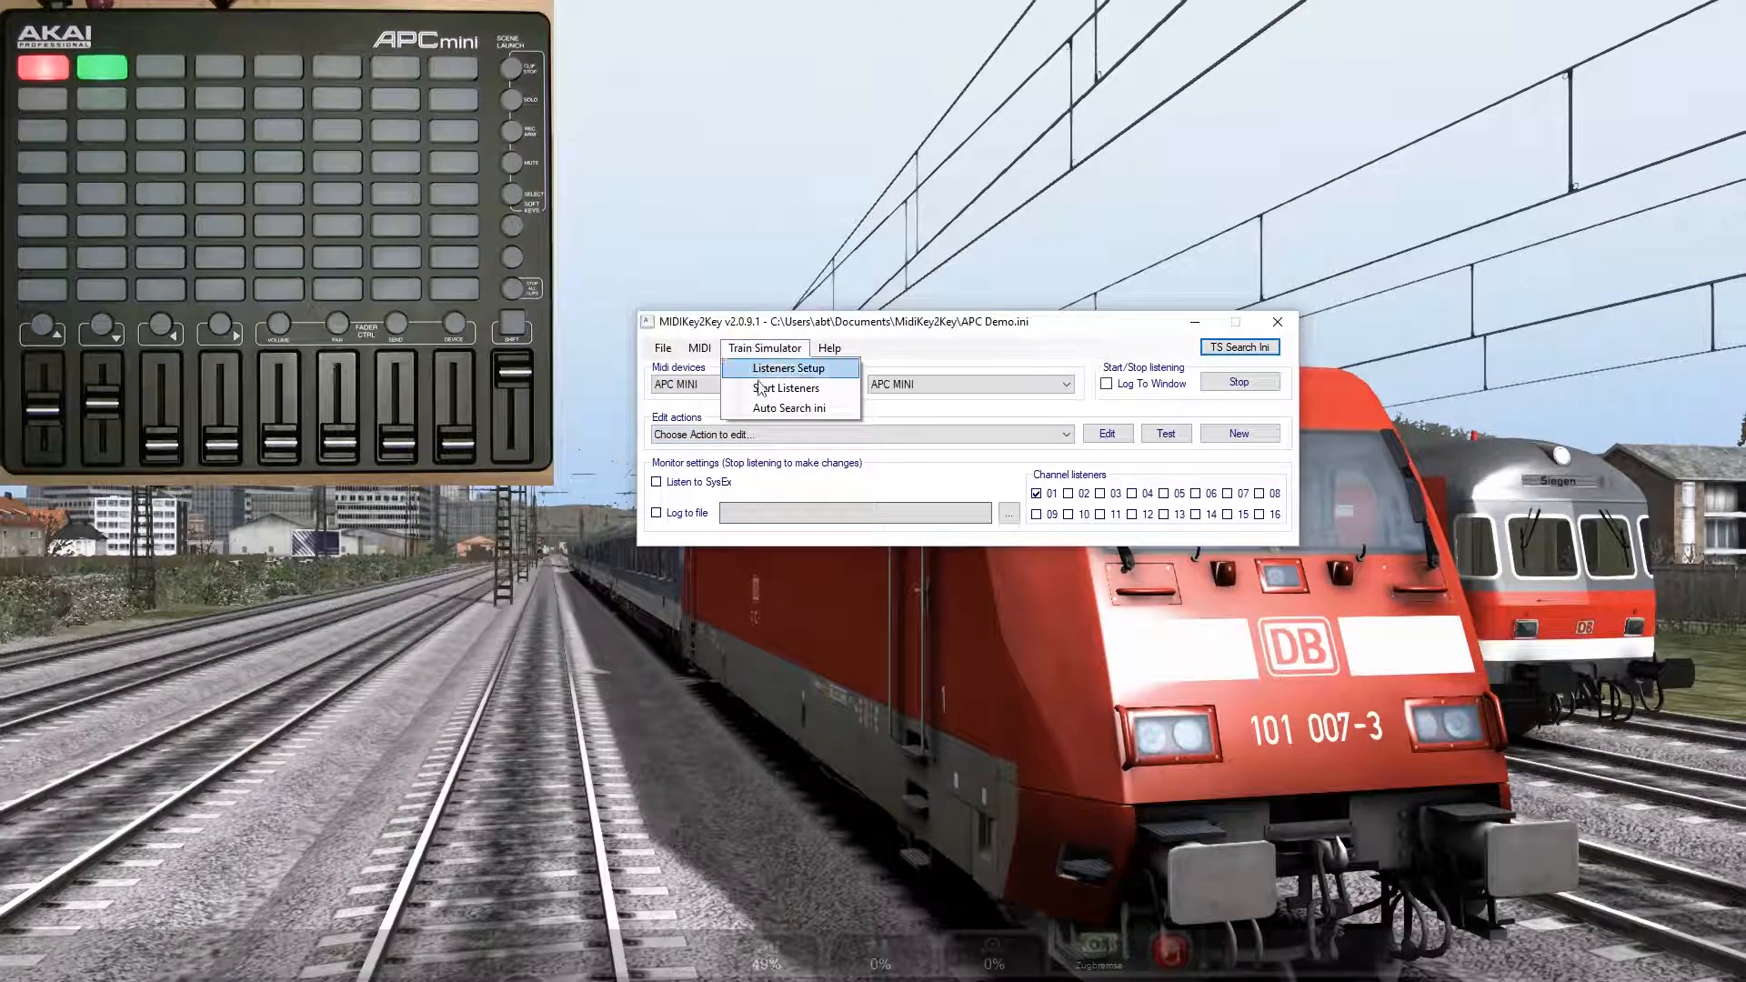
click(782, 407)
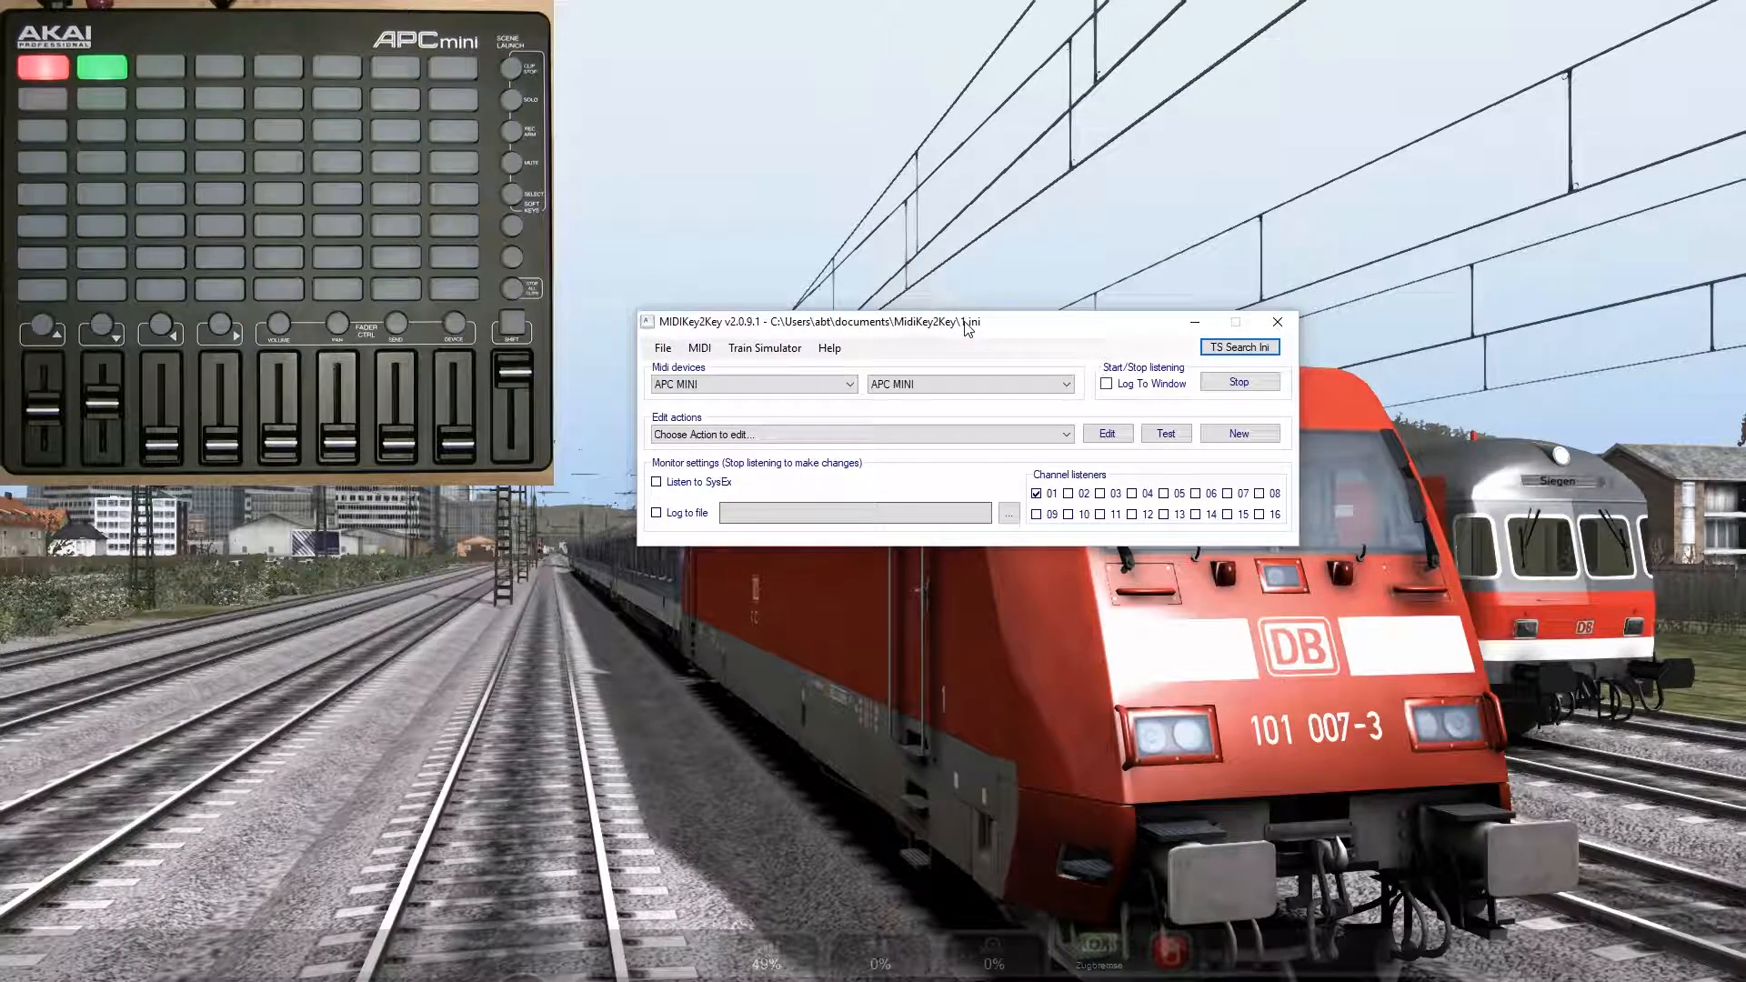
Step: Inspect the Train Sim settings and locomotive name of action 9017xx NoteOn H/B1, leaving the action unsaved
click(900, 444)
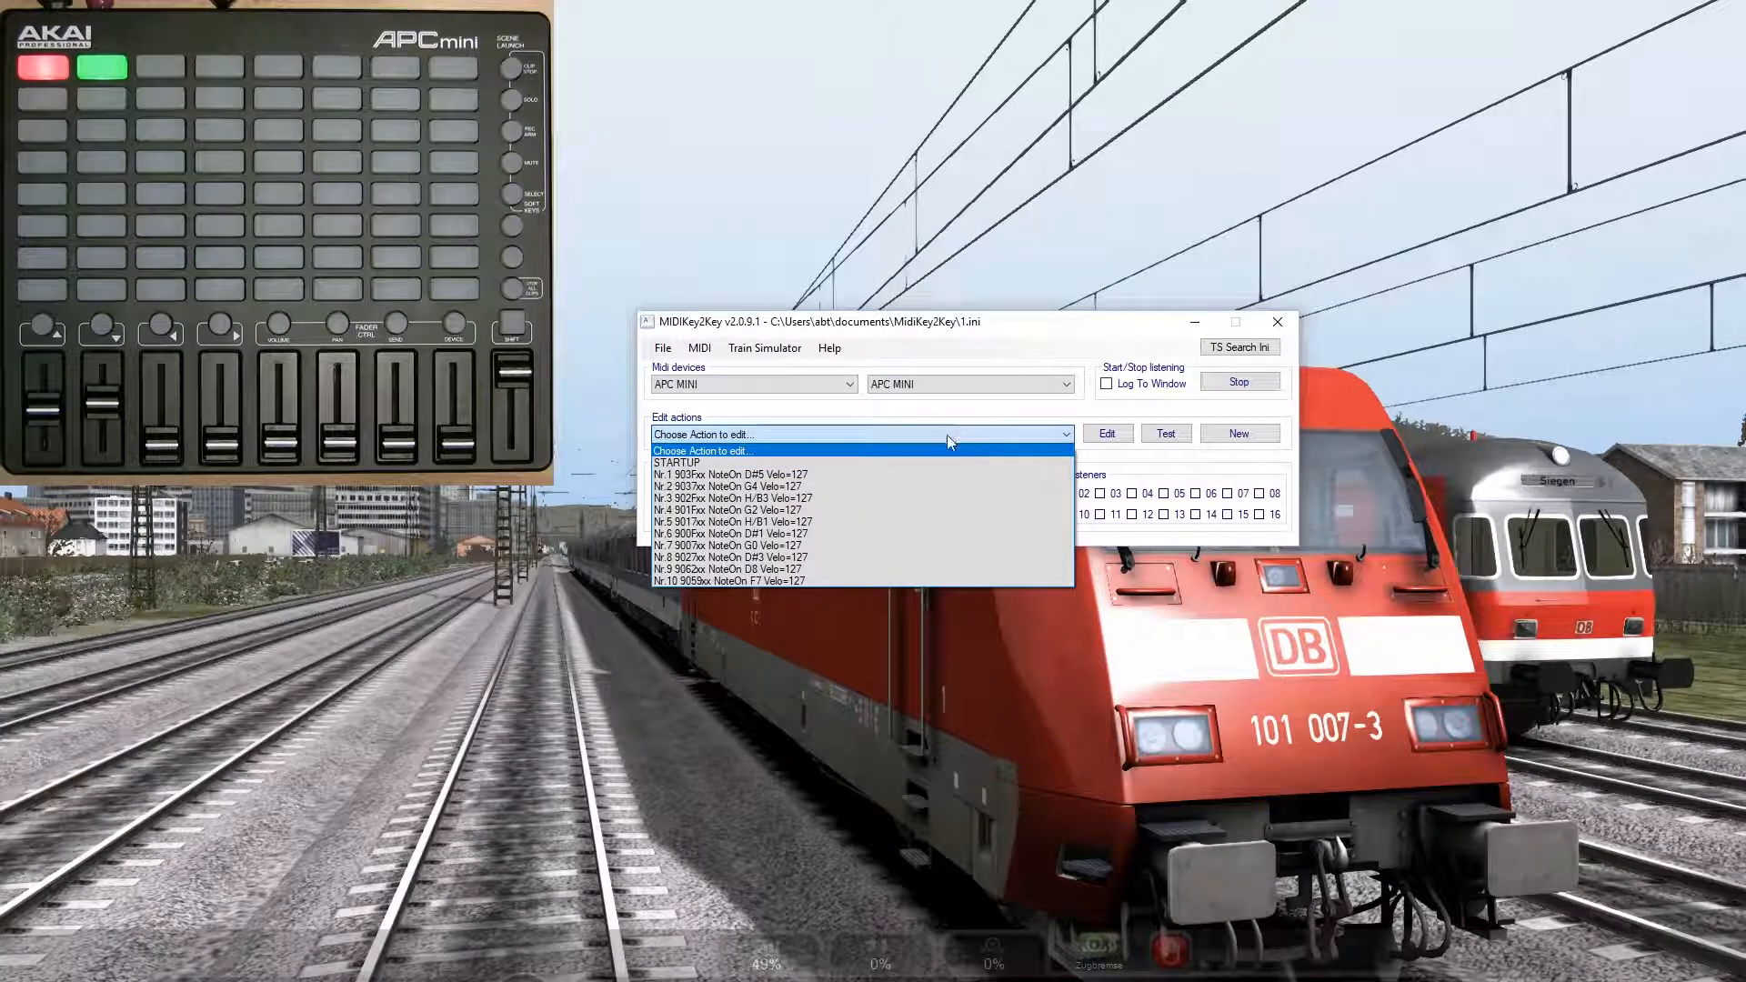
click(914, 487)
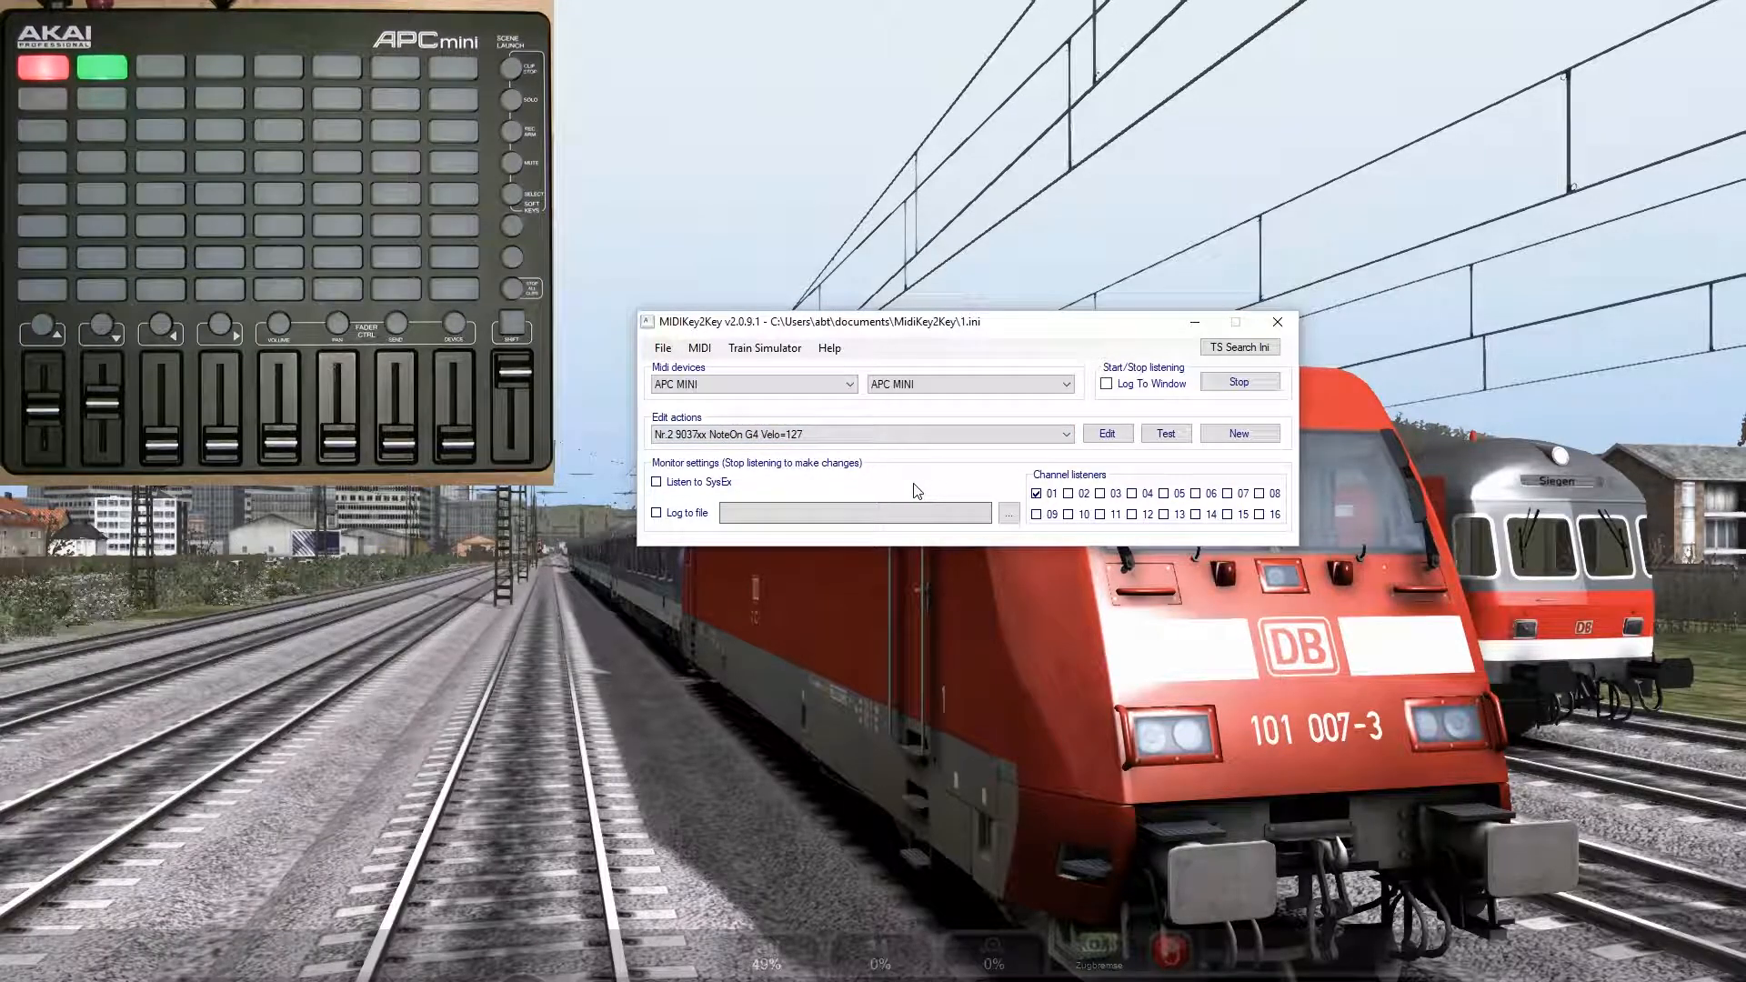
click(906, 436)
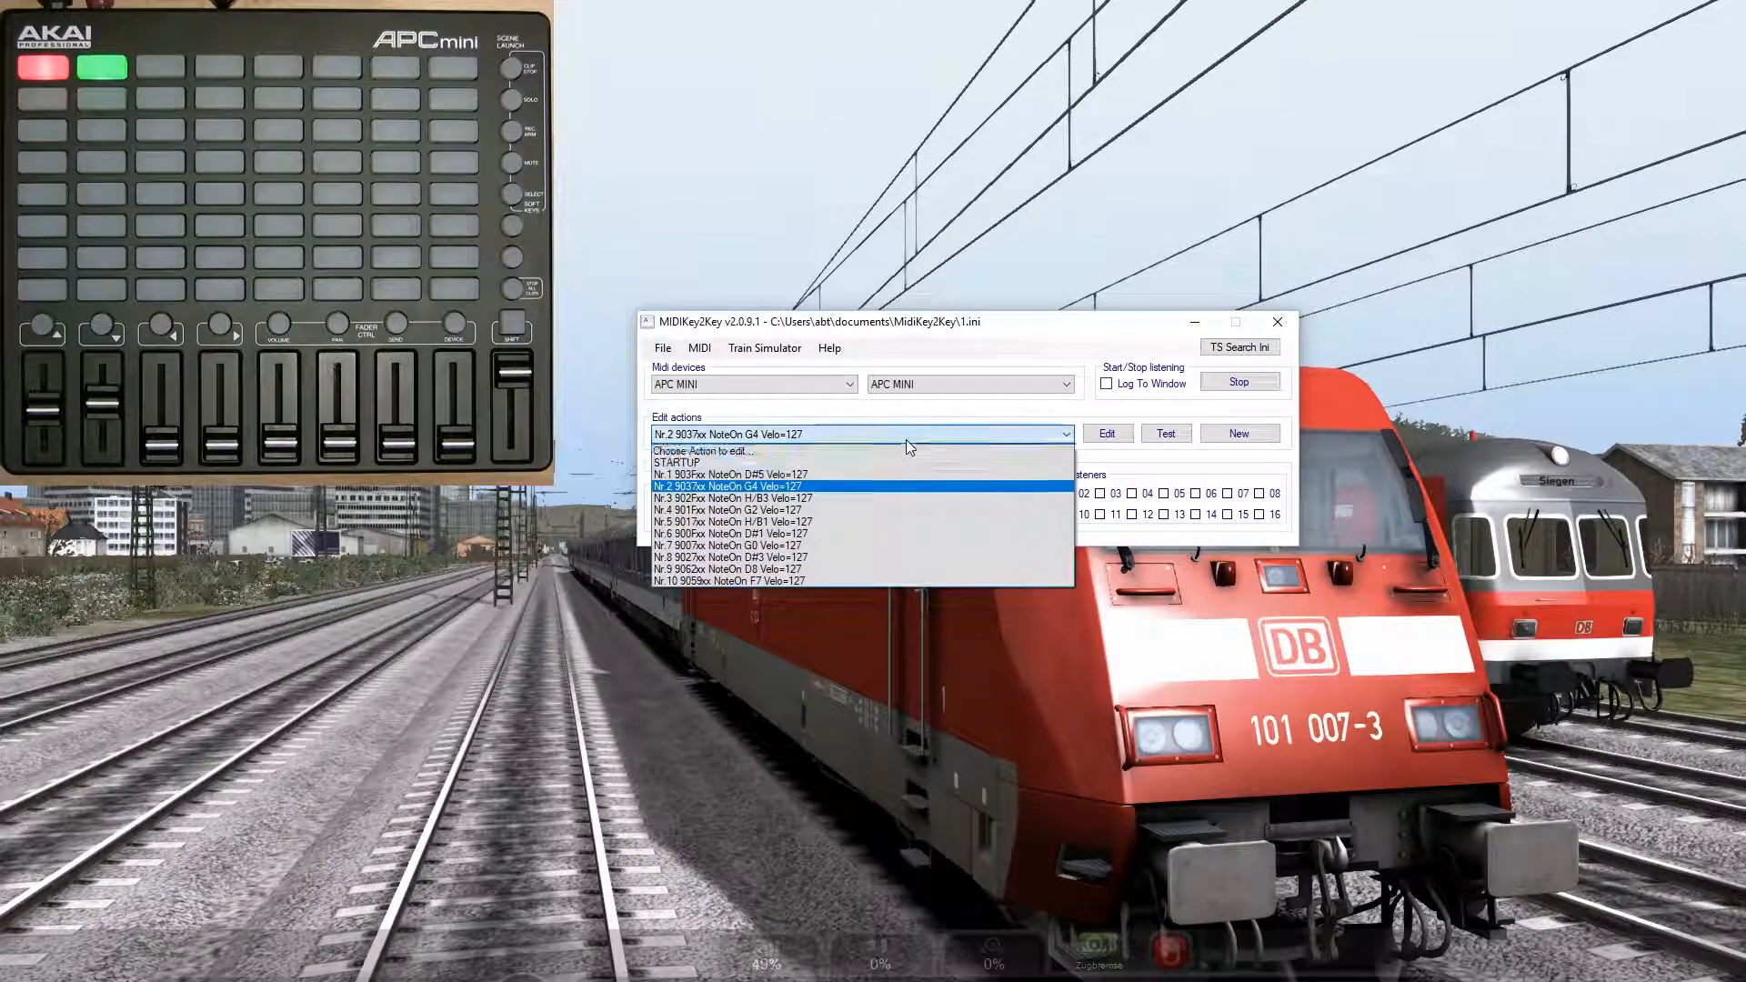
click(860, 522)
click(1107, 433)
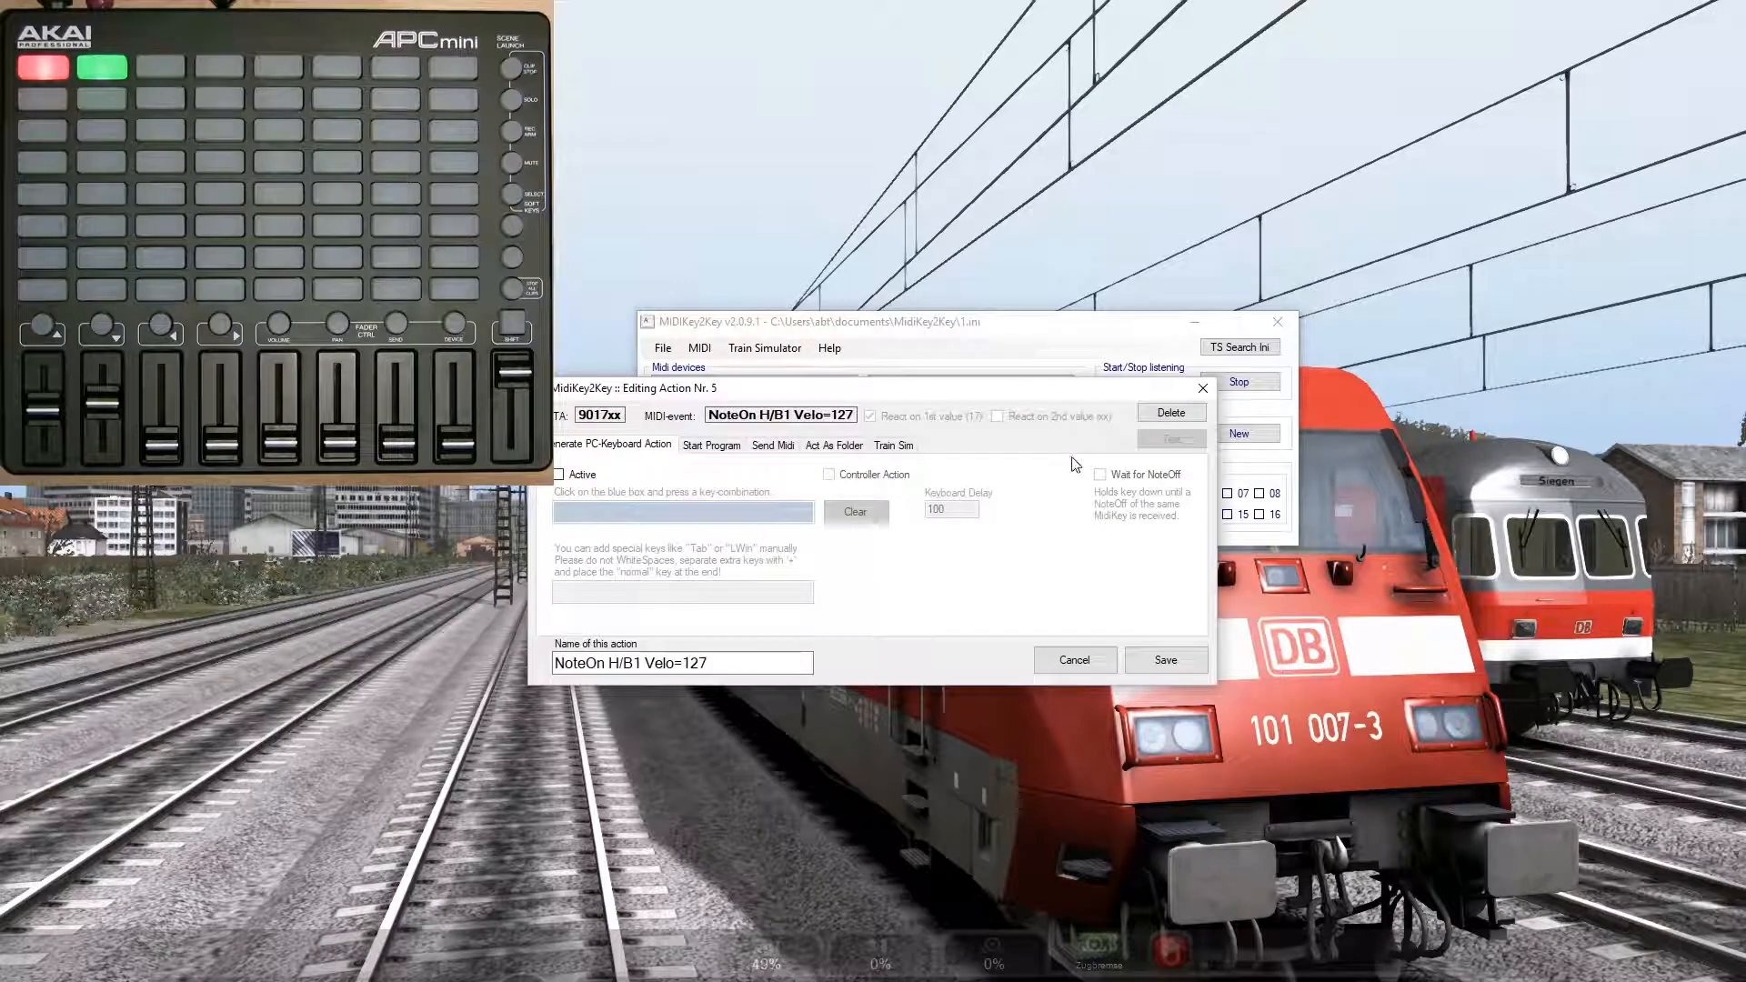
click(893, 446)
click(583, 477)
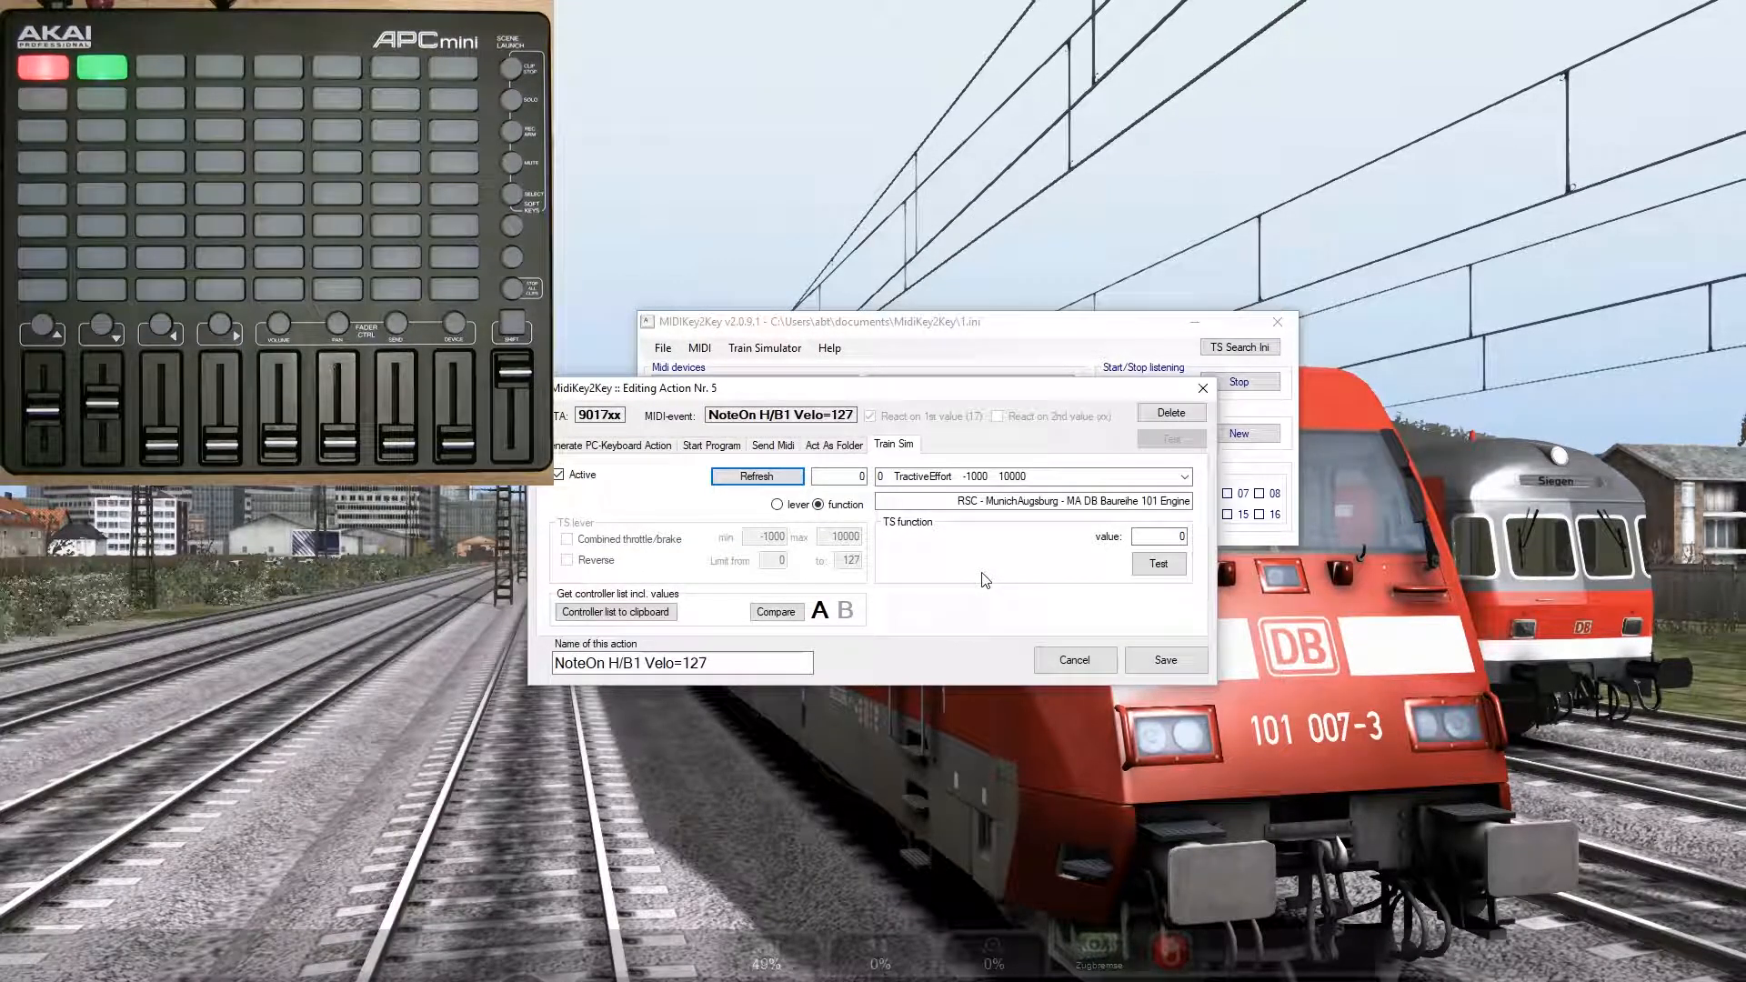
drag(957, 501, 1191, 506)
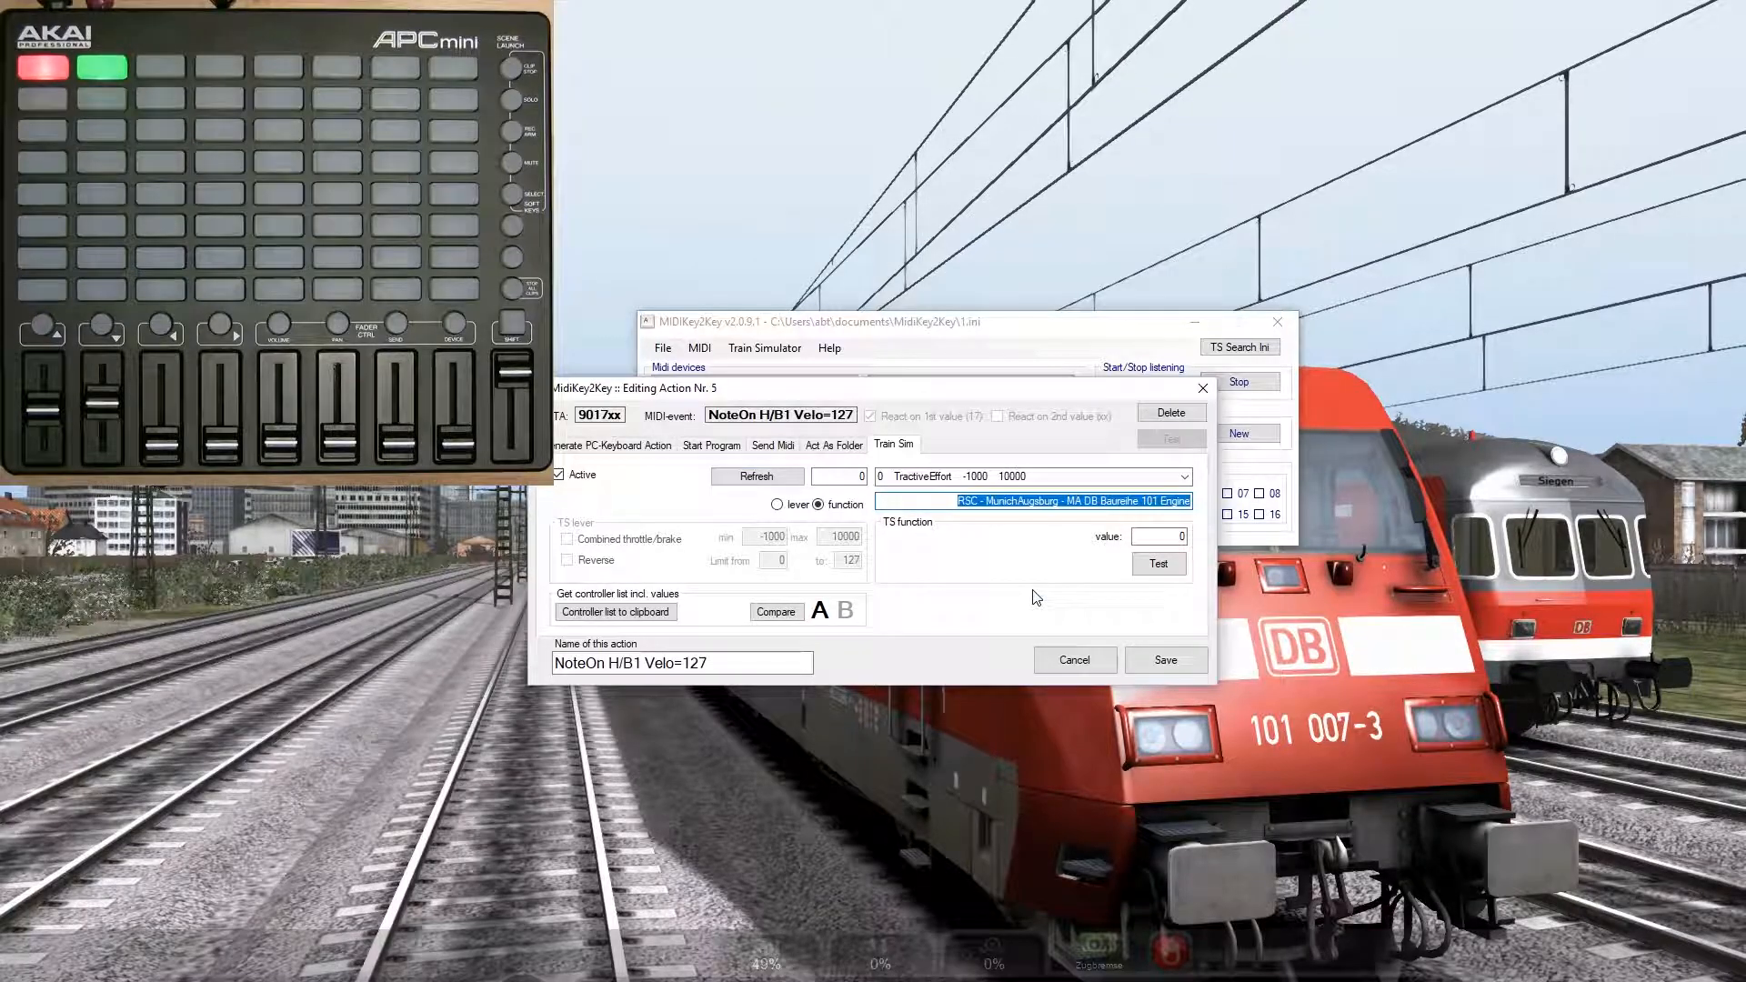
click(1060, 658)
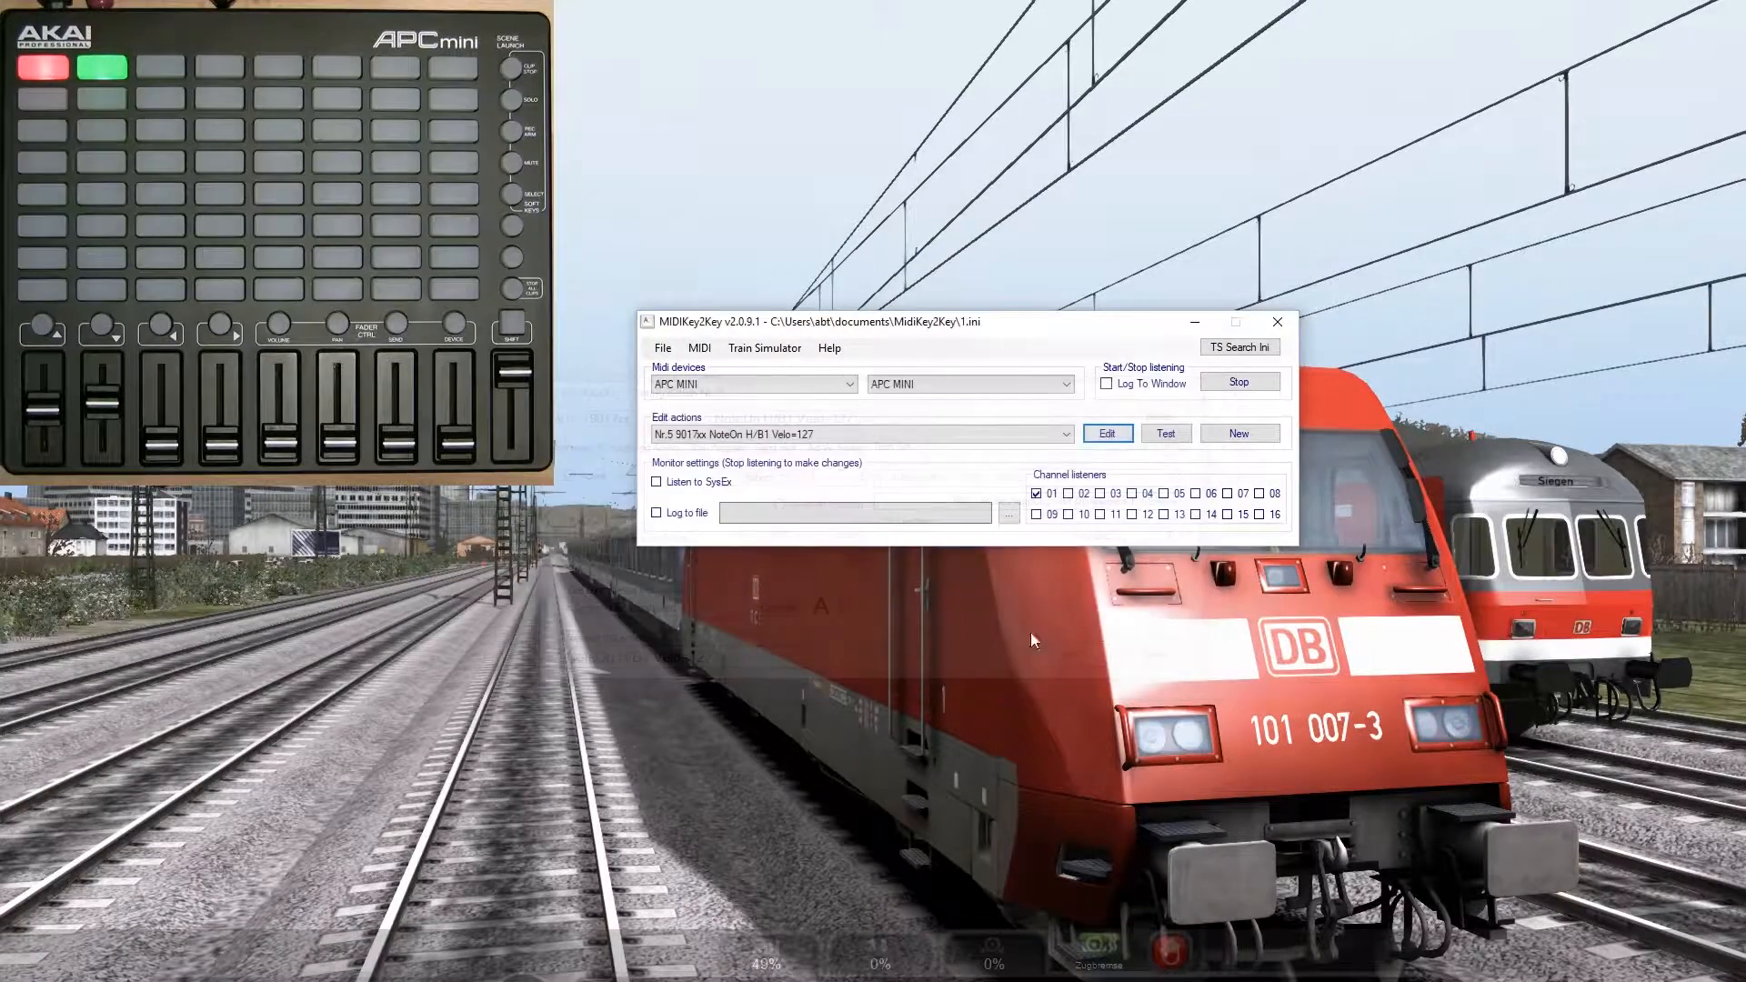
Step: Load 1.ini manually from the MidiKey2Key folder and check its list of actions
click(658, 351)
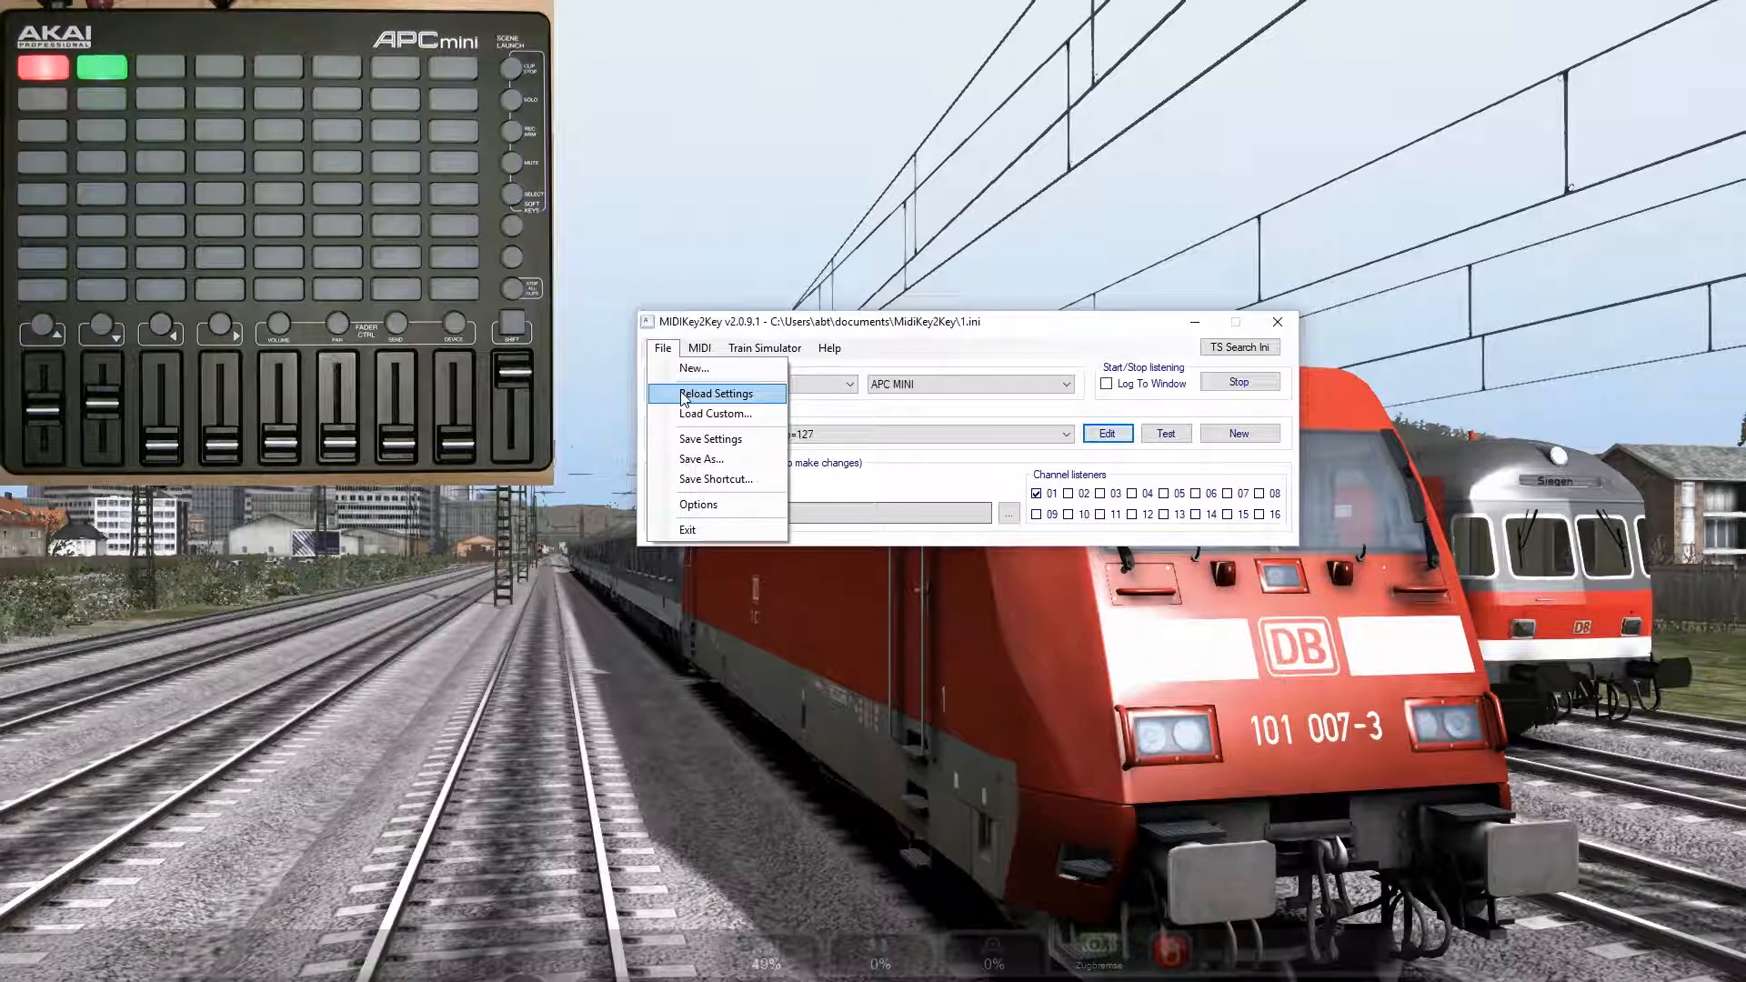
click(716, 414)
double_click(864, 455)
click(869, 435)
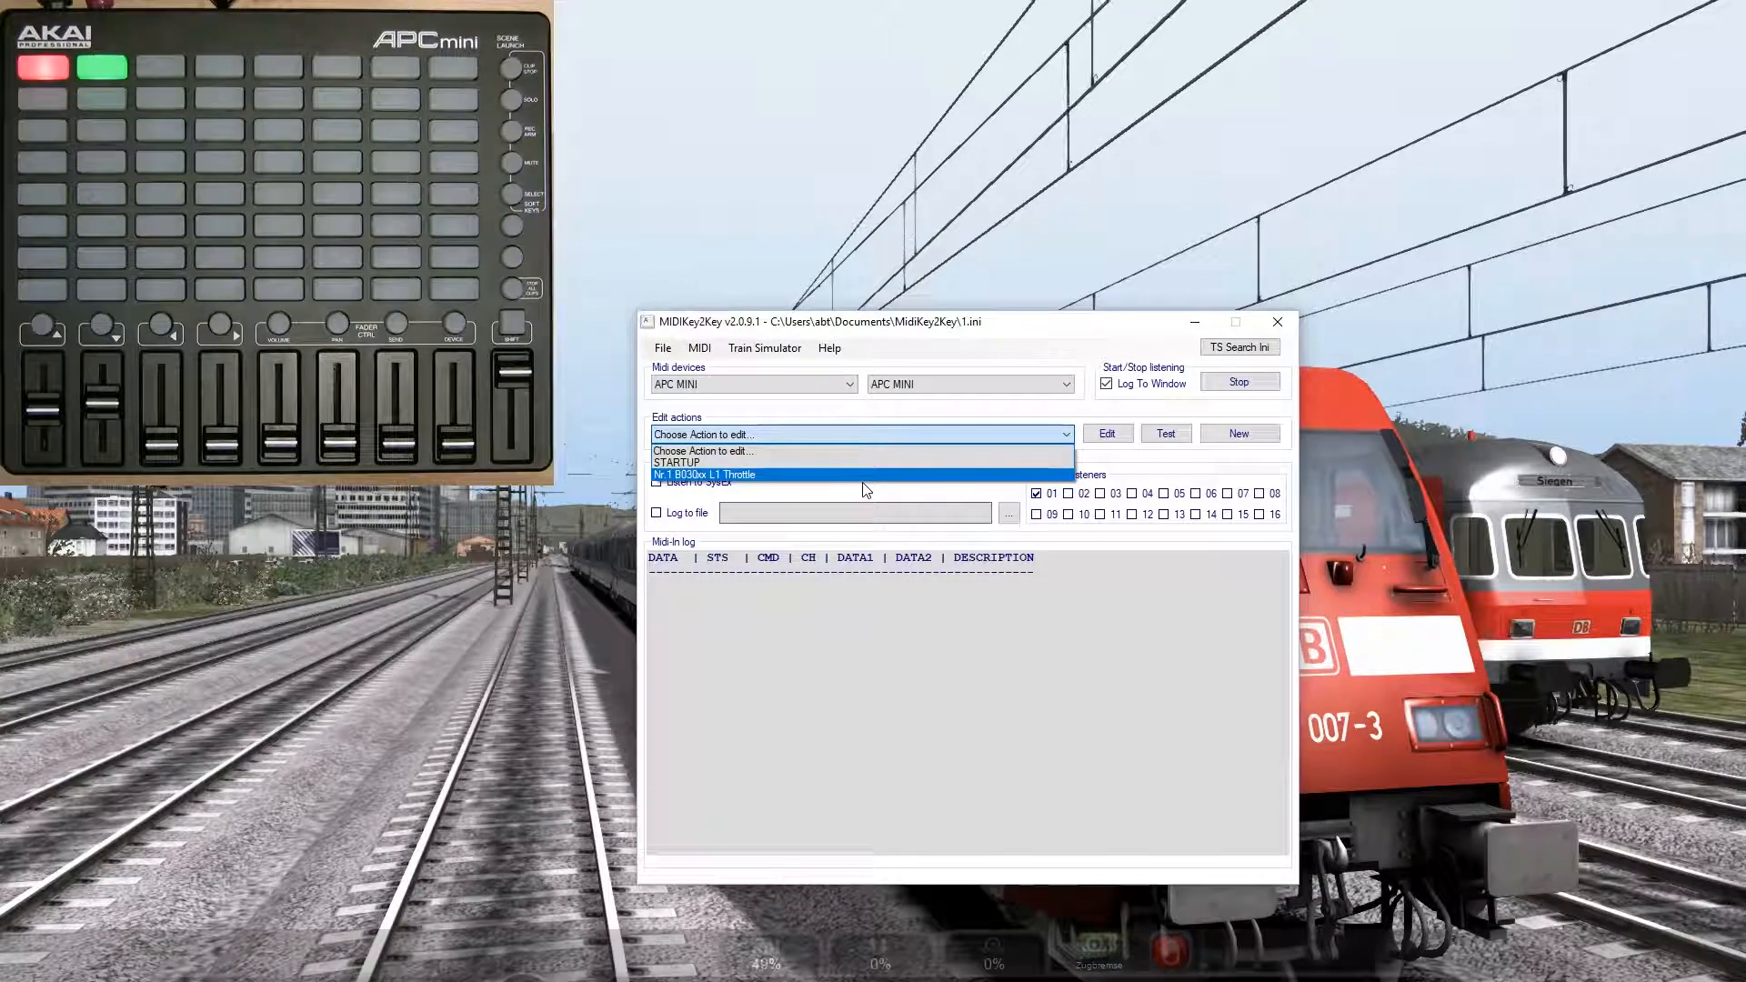
click(901, 329)
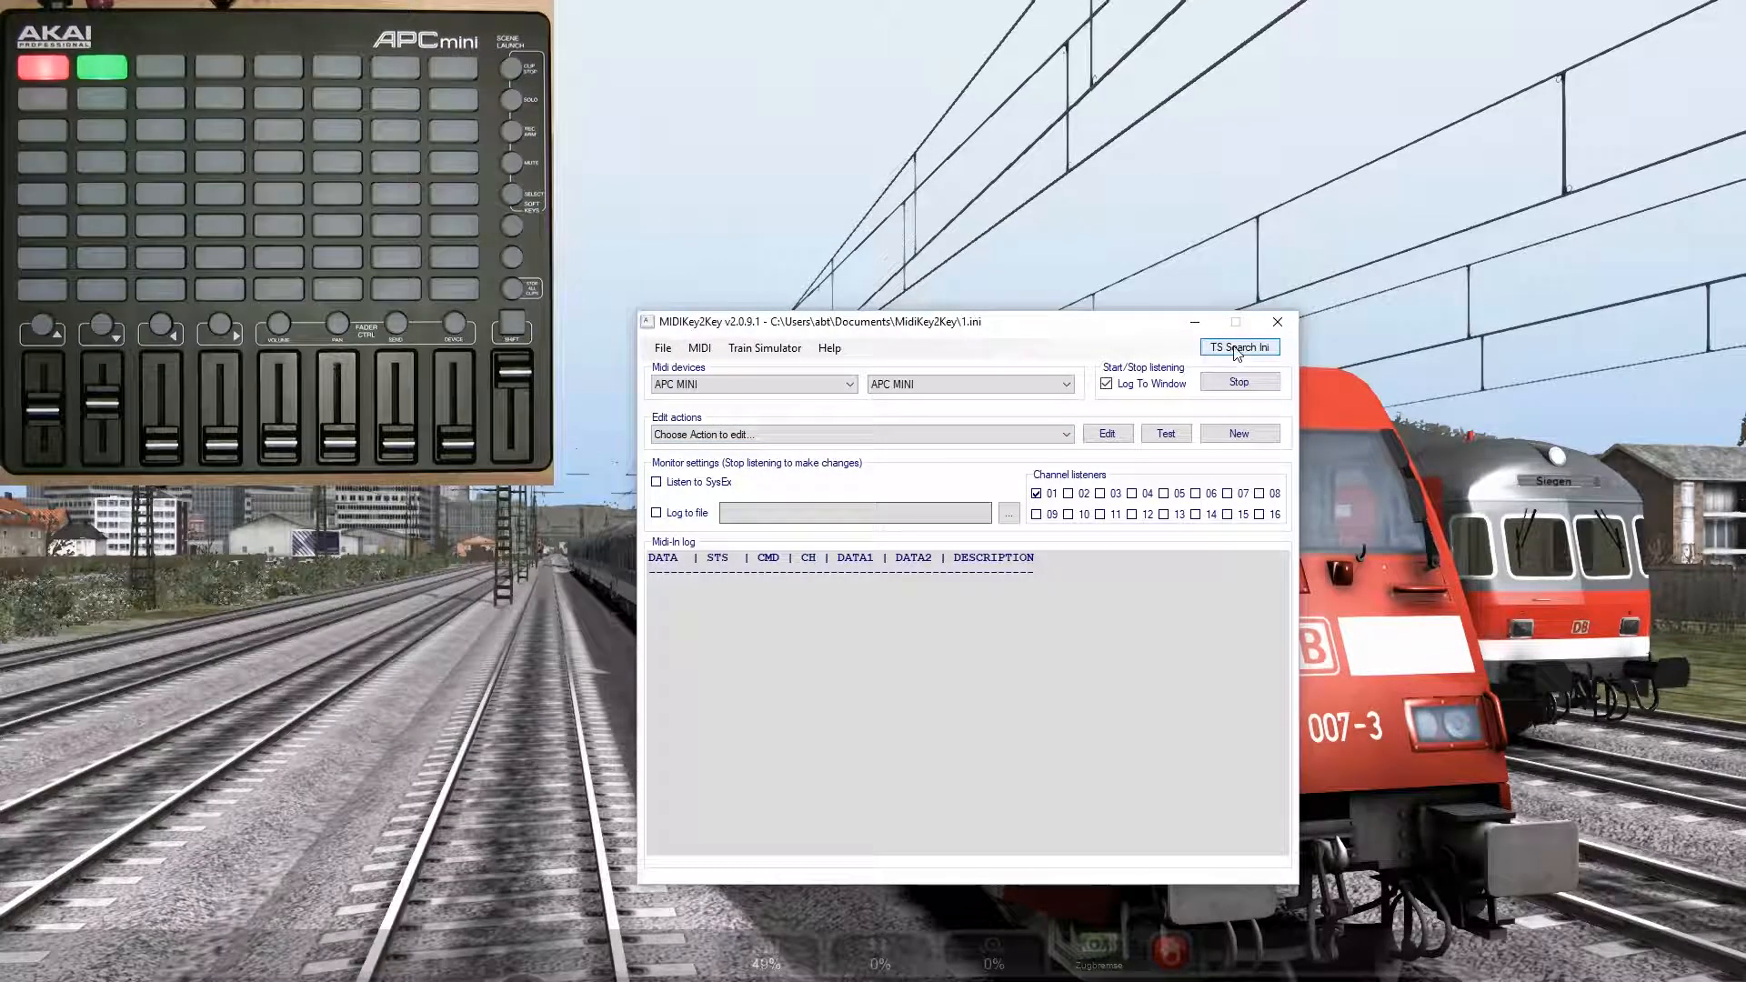
Step: Repeat the Train Simulator ini search and check which actions the loaded settings contain
click(1266, 349)
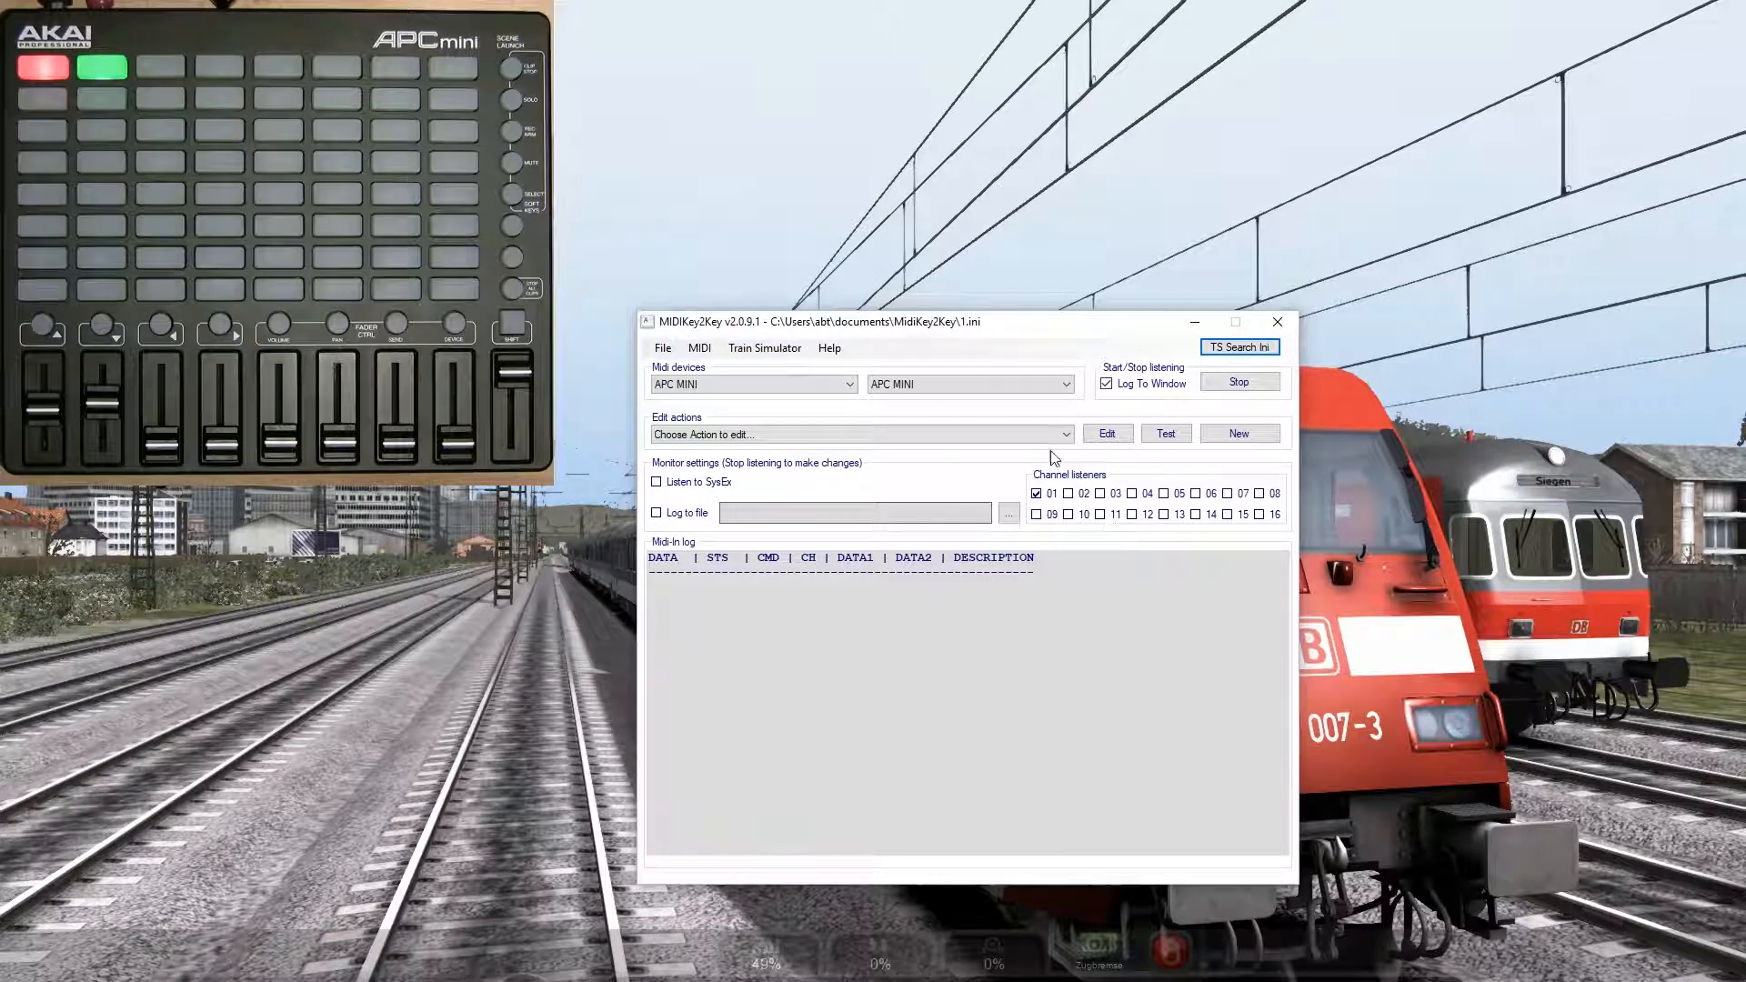
click(823, 436)
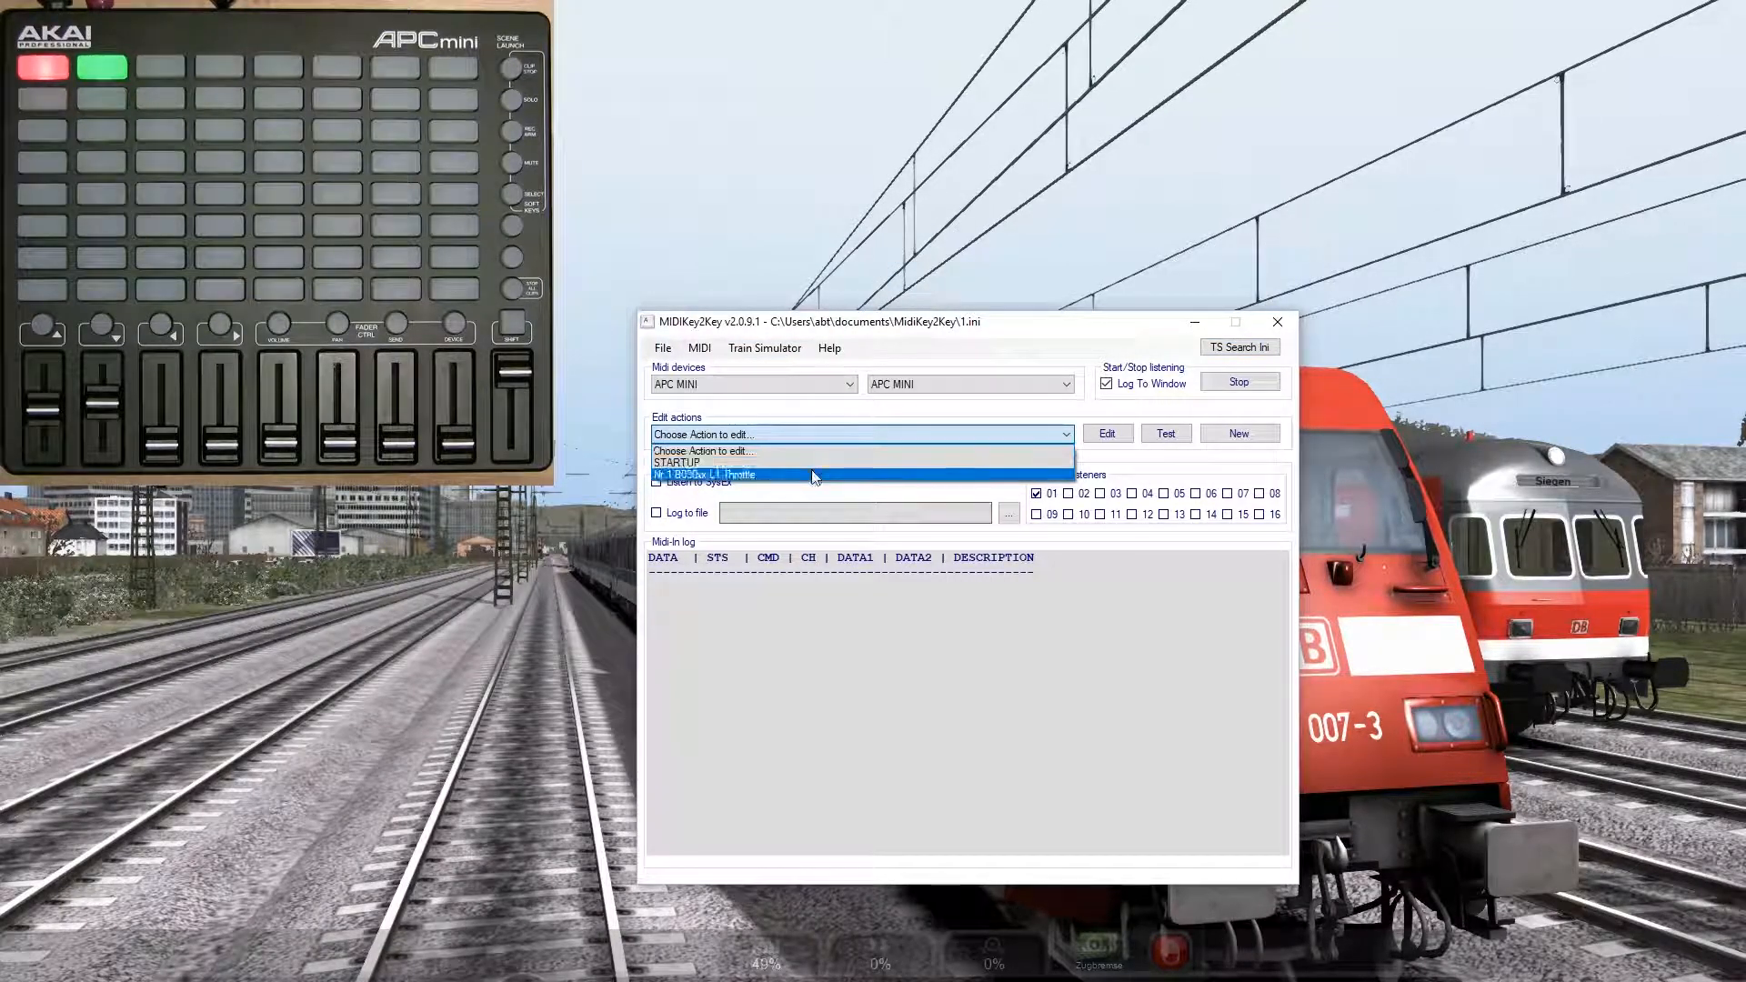
click(810, 411)
drag(1059, 330, 1055, 313)
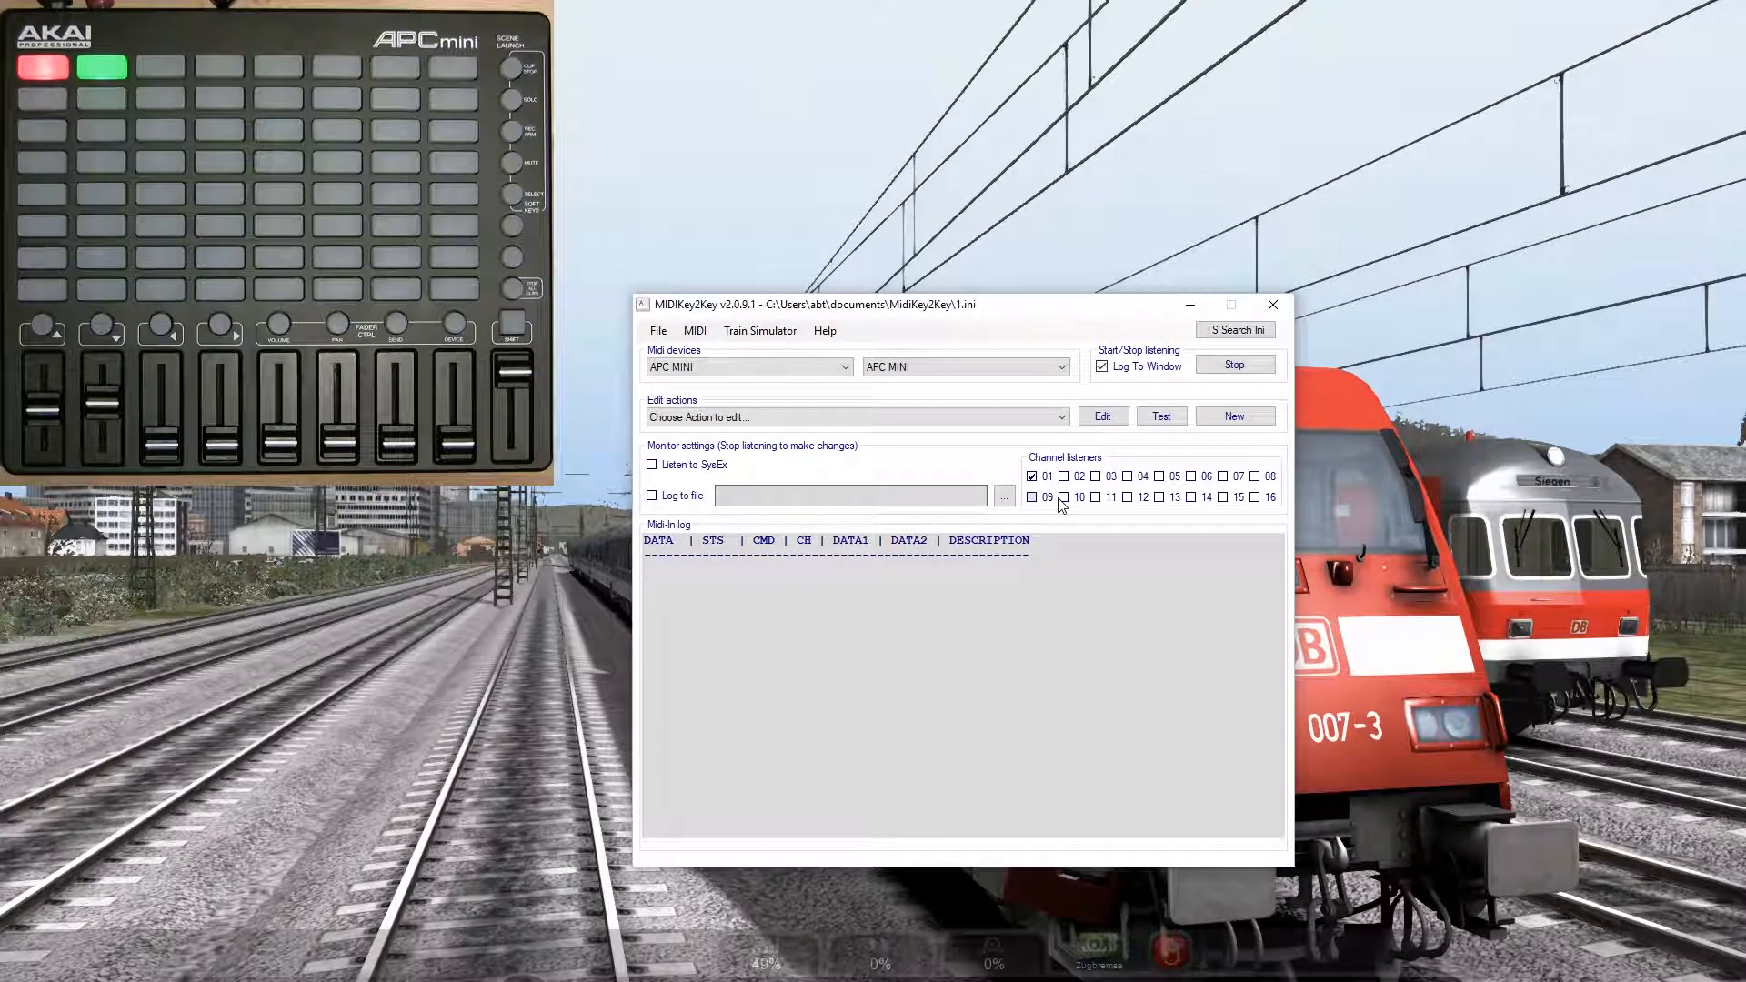
drag(1007, 317, 988, 340)
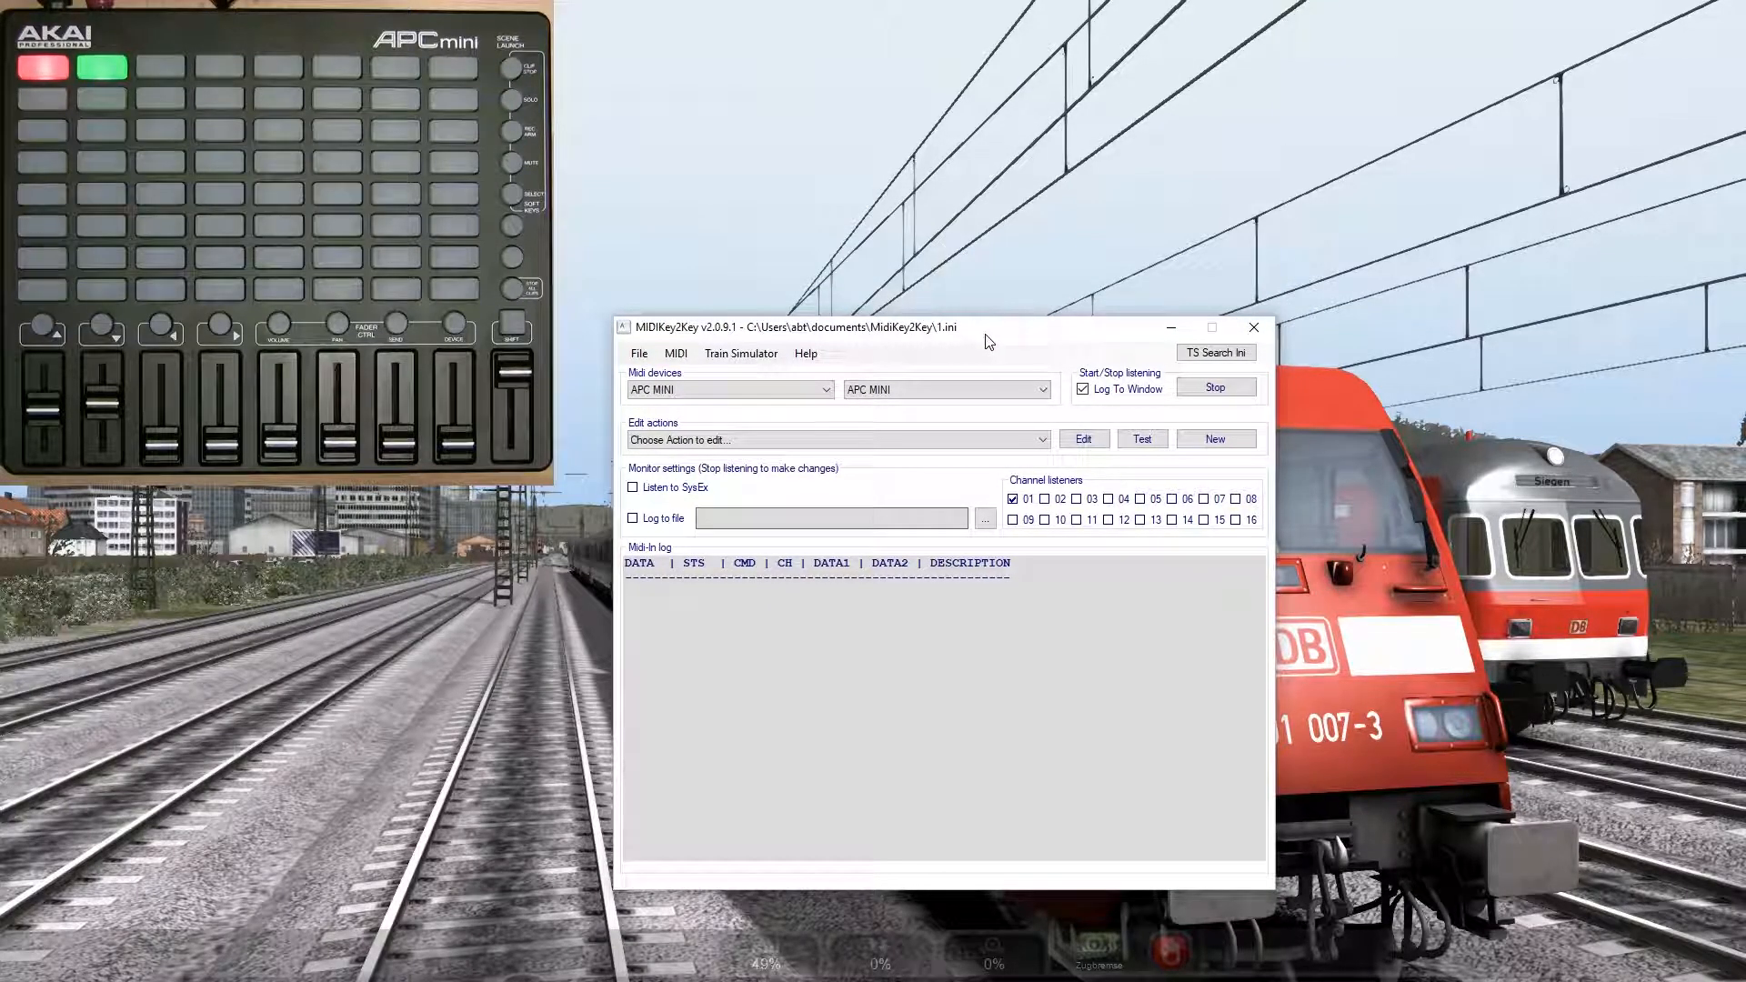
drag(987, 336, 998, 333)
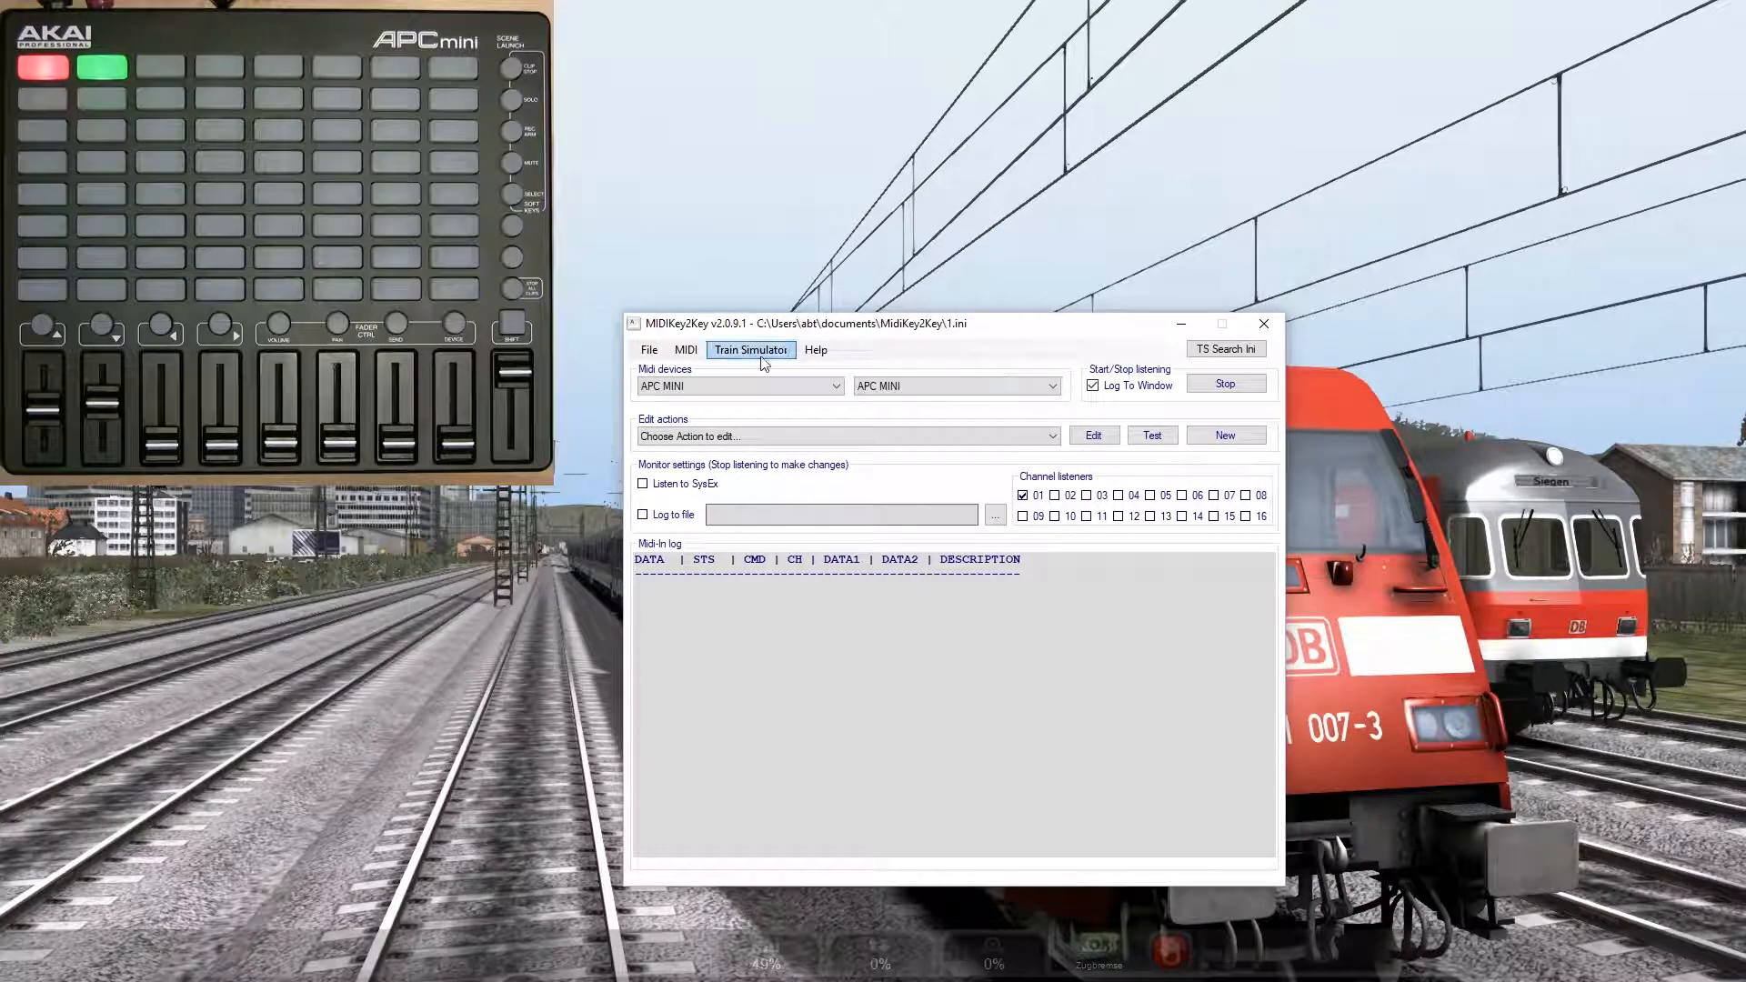
Step: Load the custom settings file settings__.ini and check its list of actions
click(650, 350)
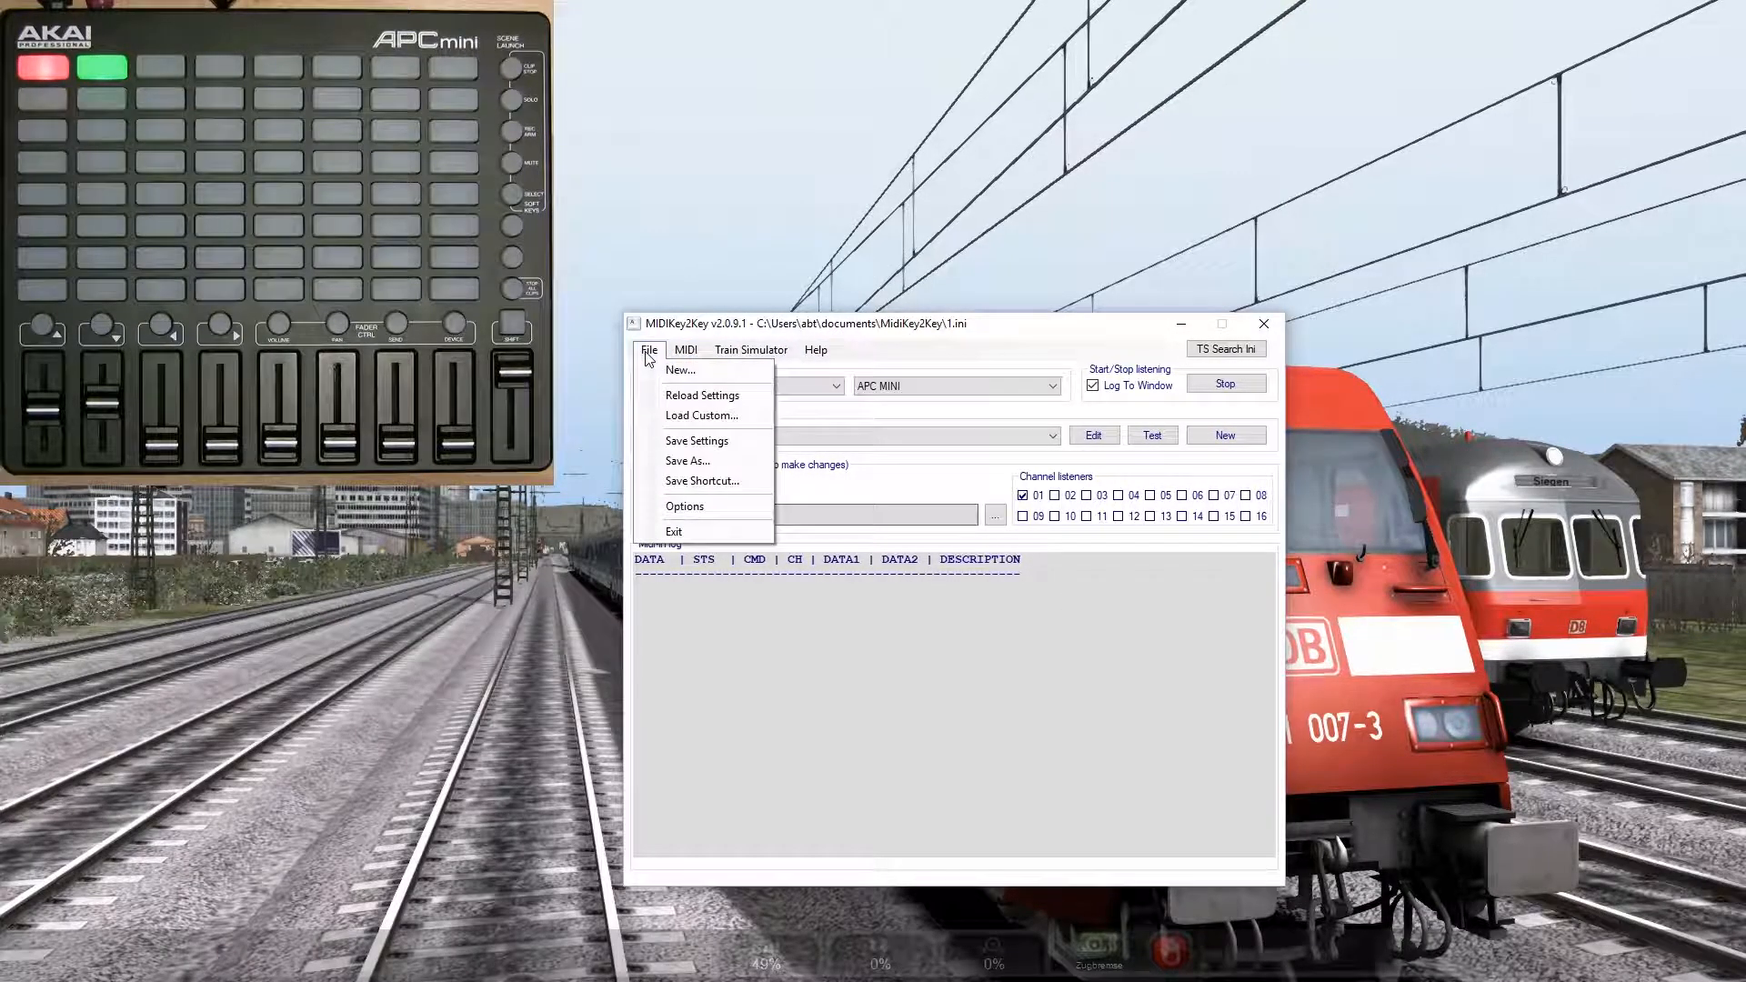
click(700, 417)
click(864, 595)
double_click(1110, 596)
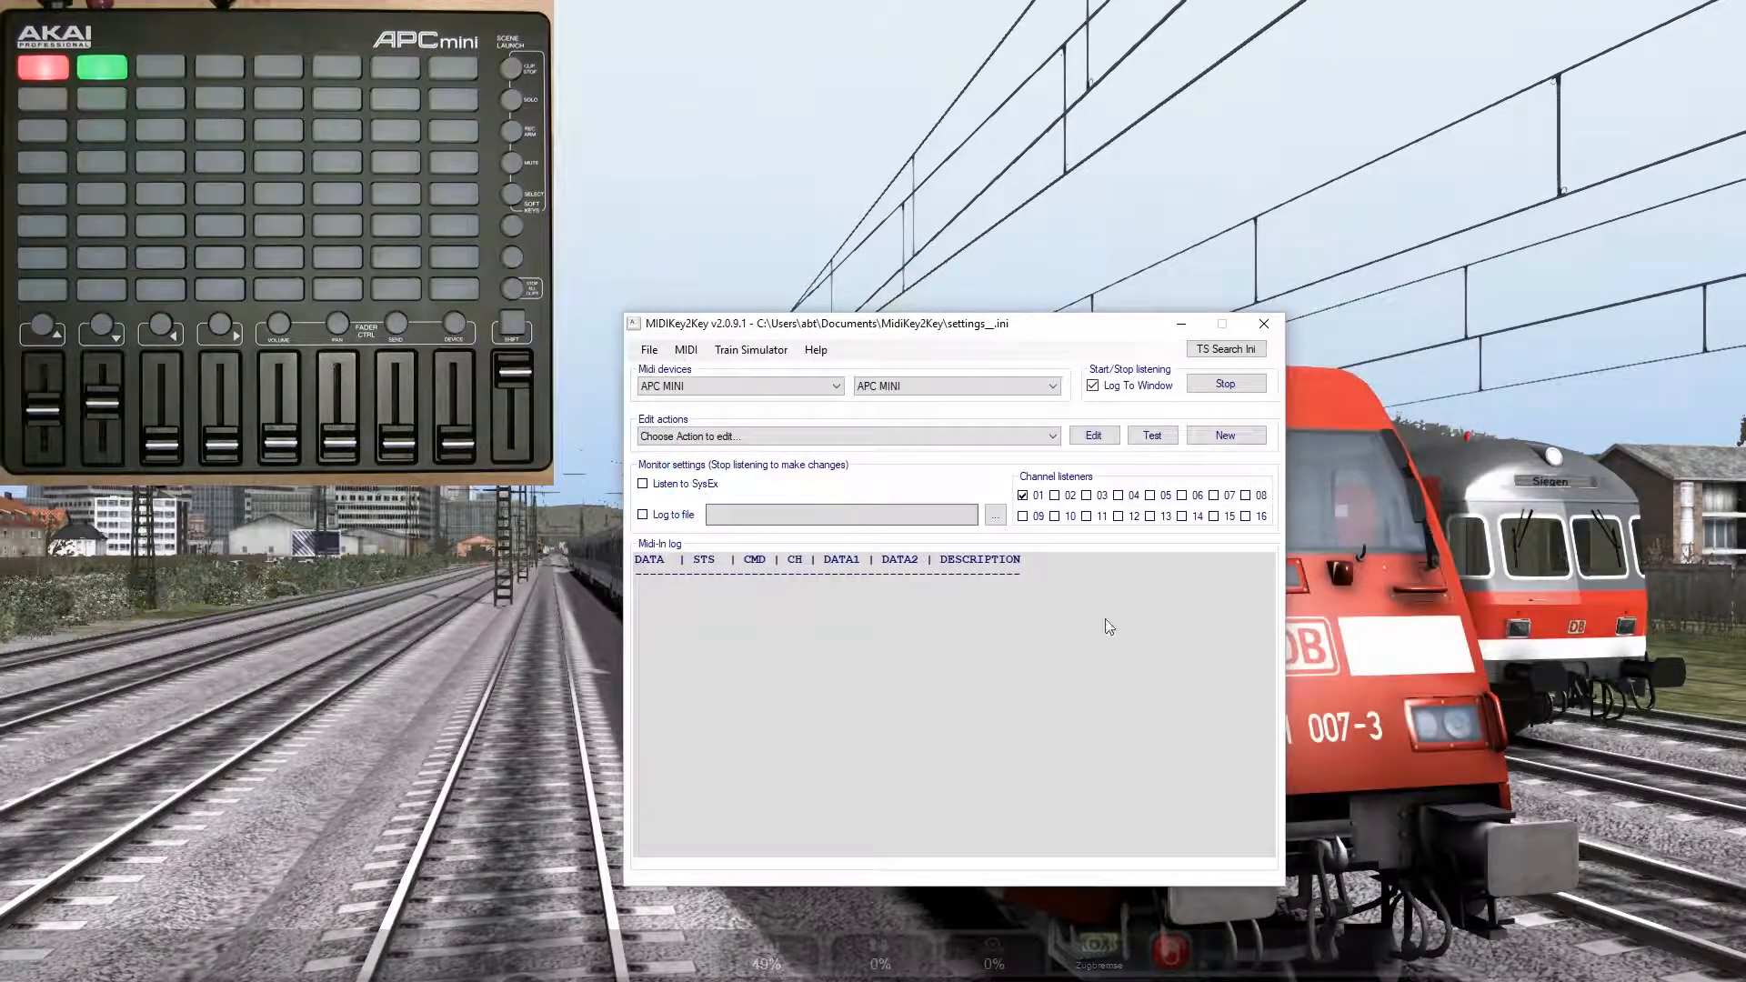
click(803, 442)
click(993, 423)
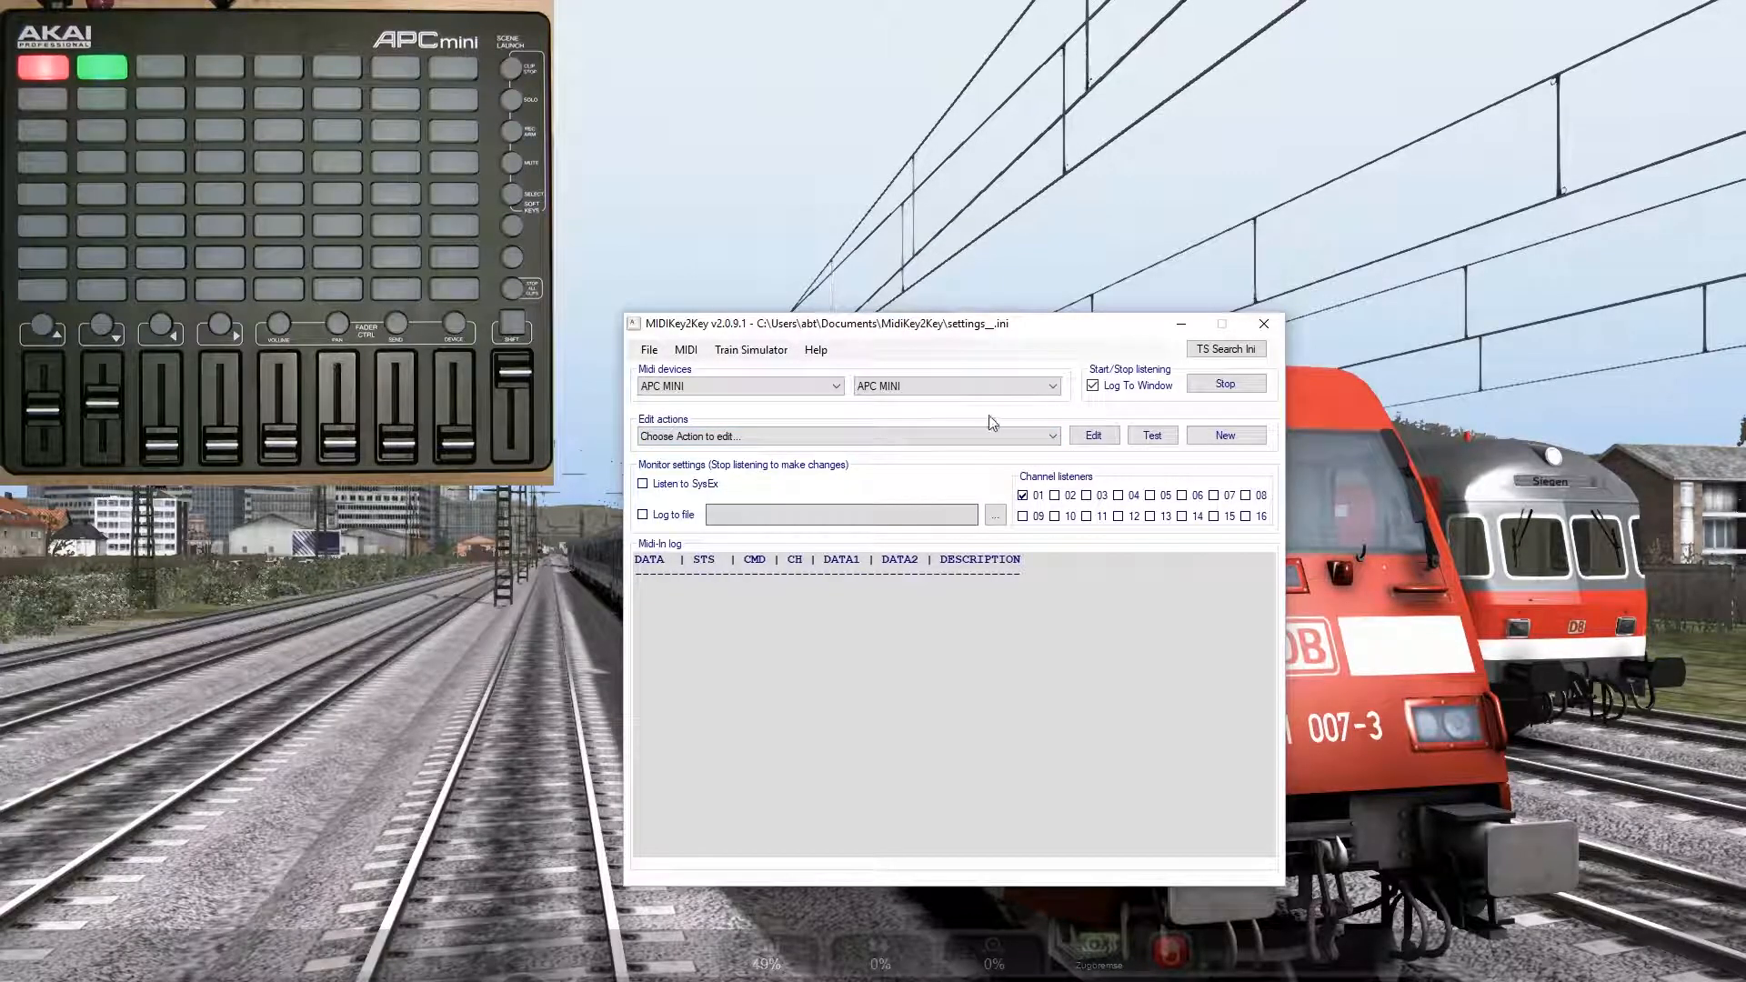
Step: Review the Train Simulator listeners setup of settings__.ini and save it
click(751, 350)
click(779, 366)
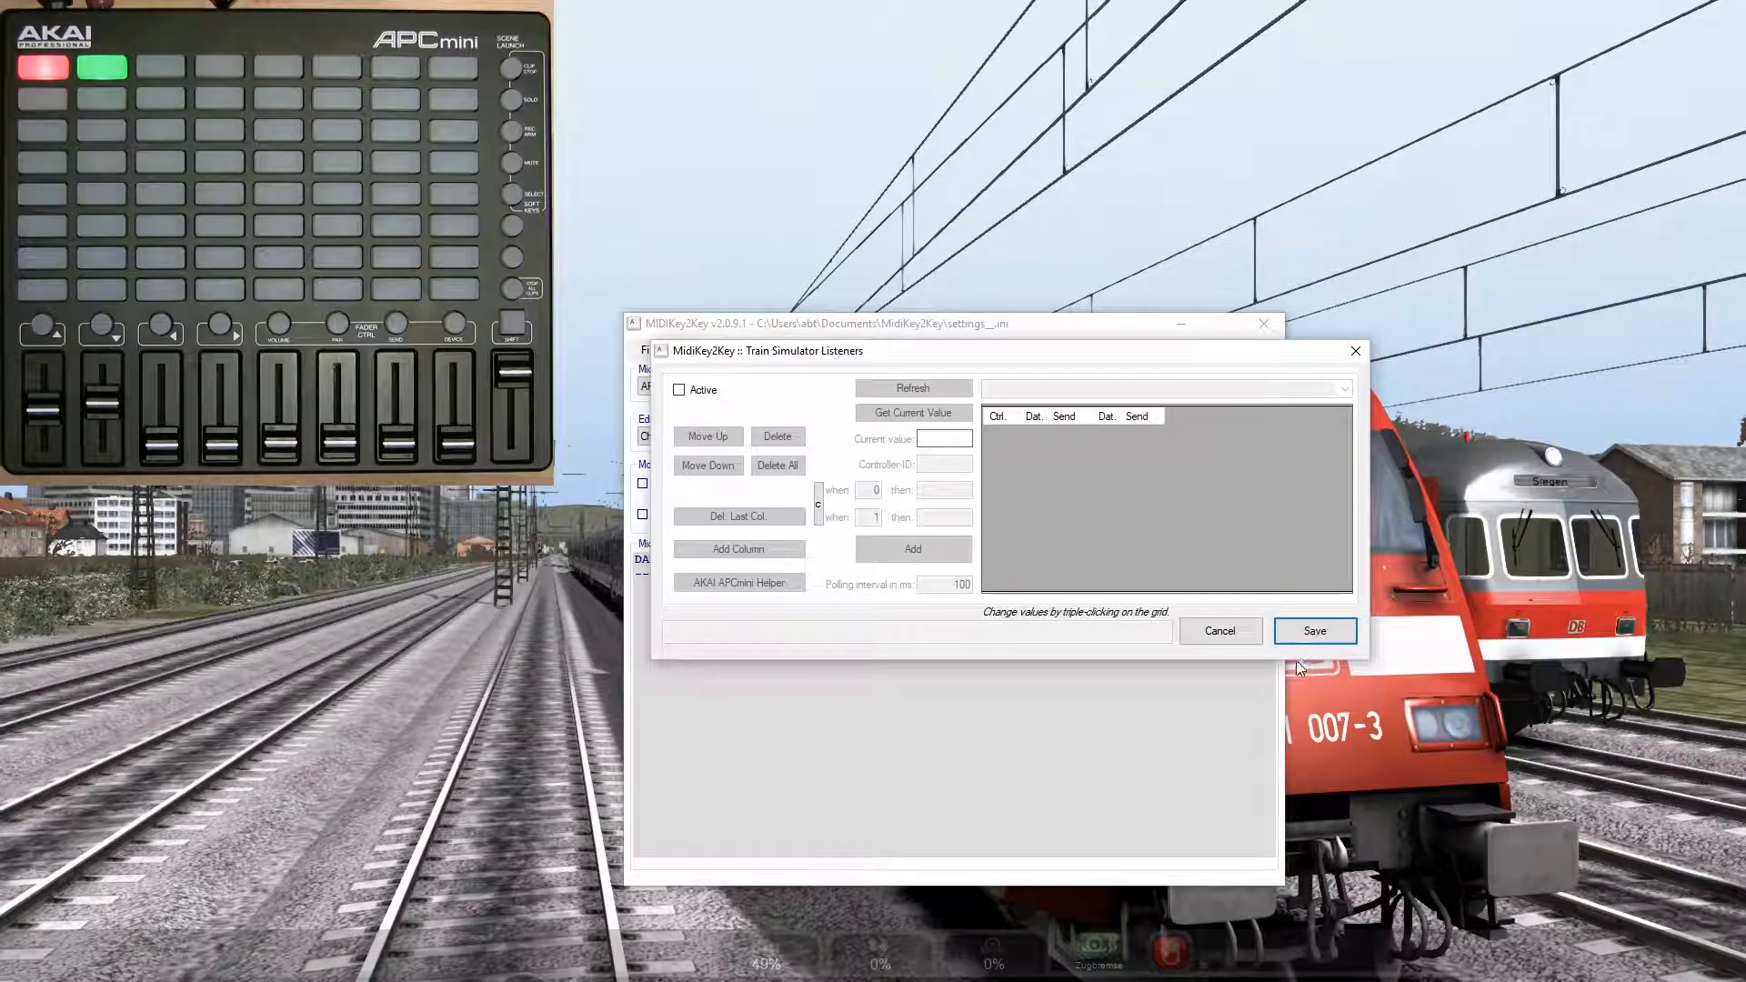
click(1303, 637)
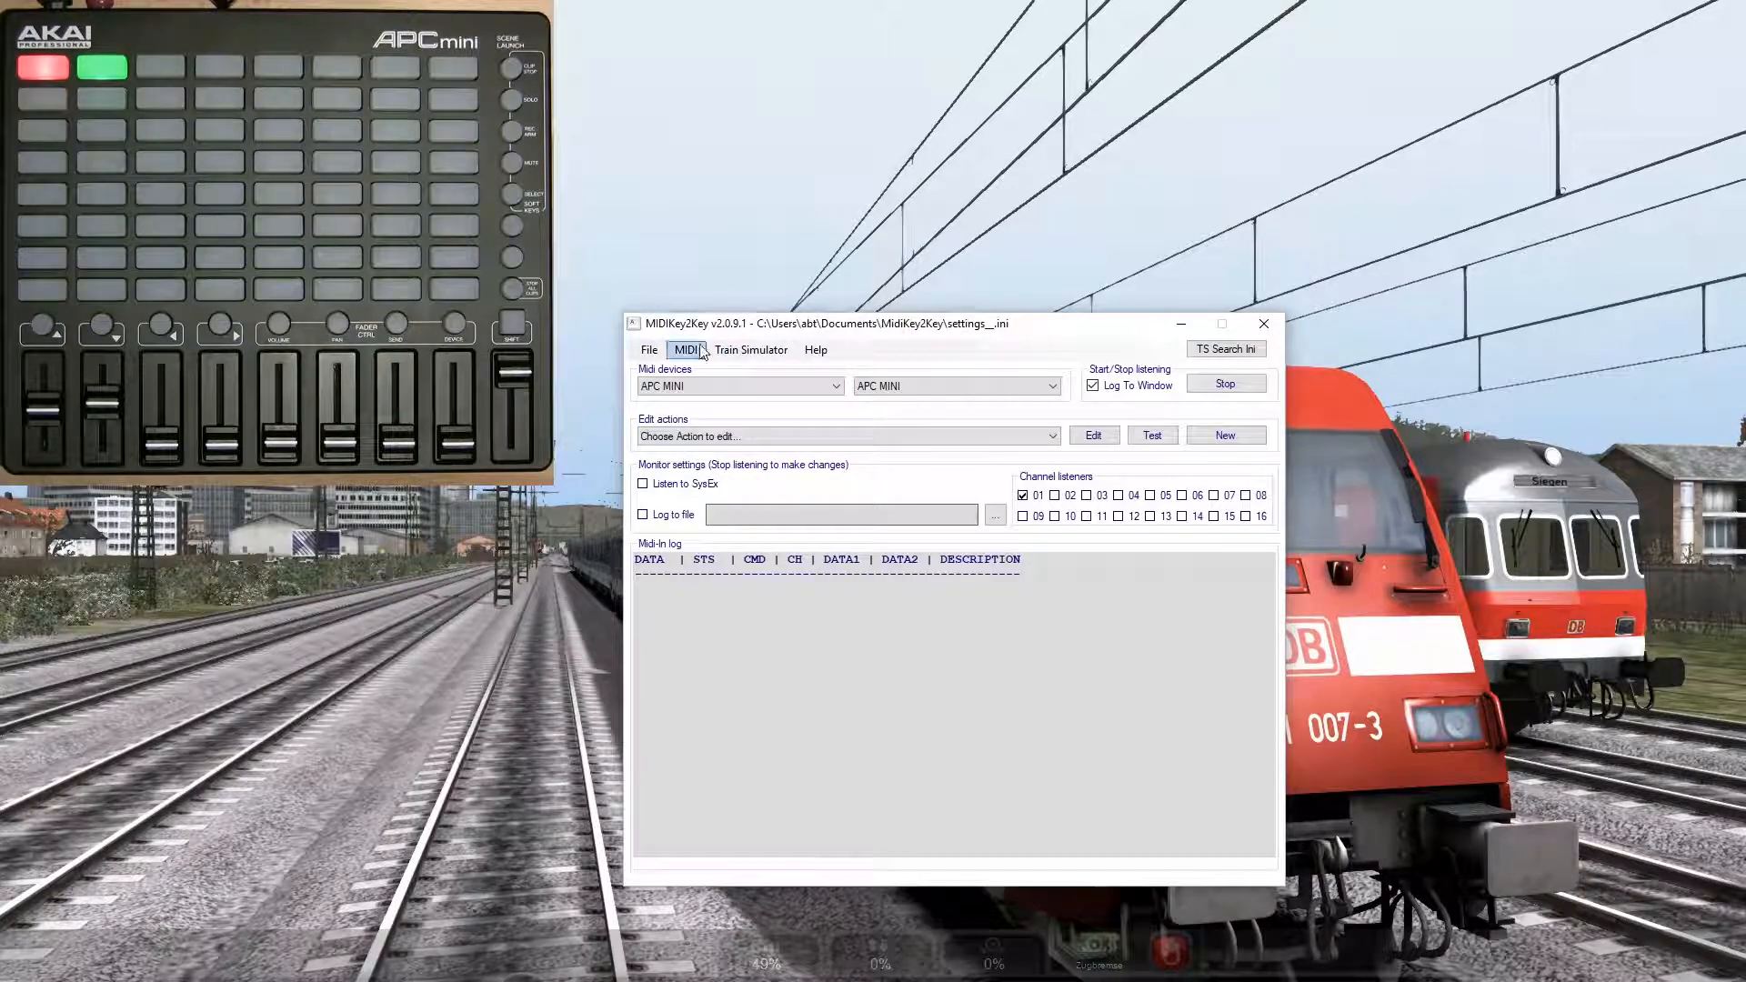
Step: Enable Search ini at startup by Loco-name in the saved options and restart MIDIKey2Key
click(649, 350)
click(702, 511)
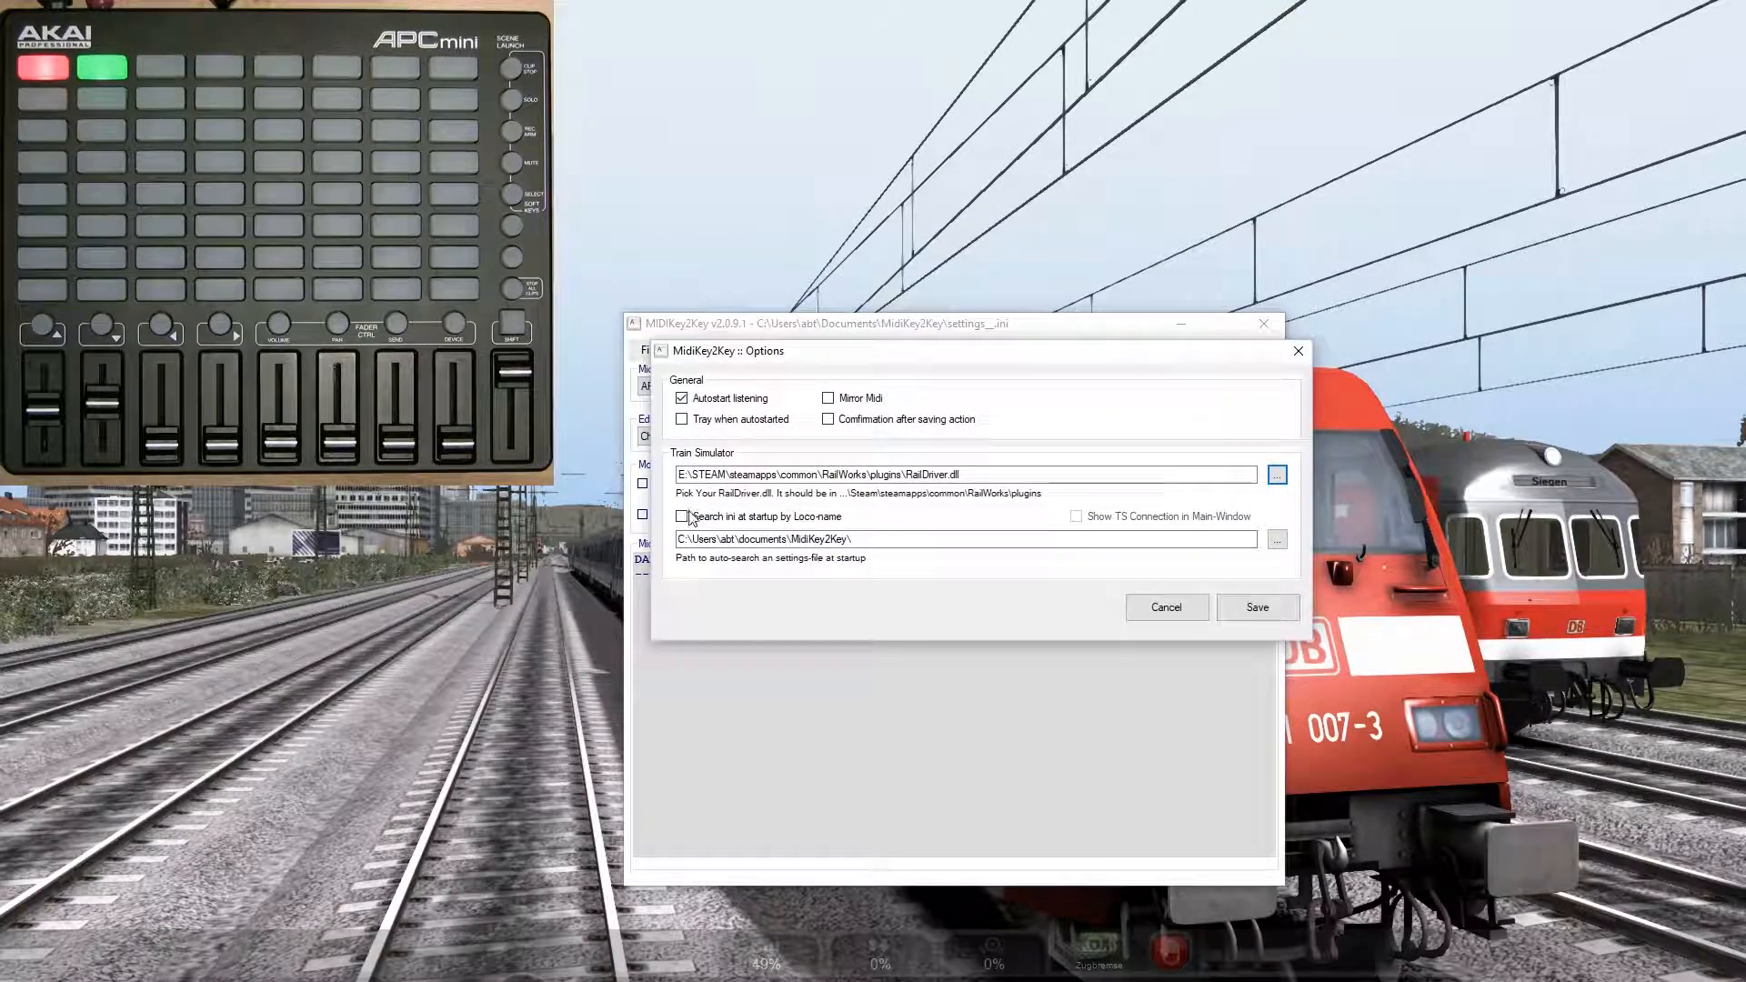
click(1257, 607)
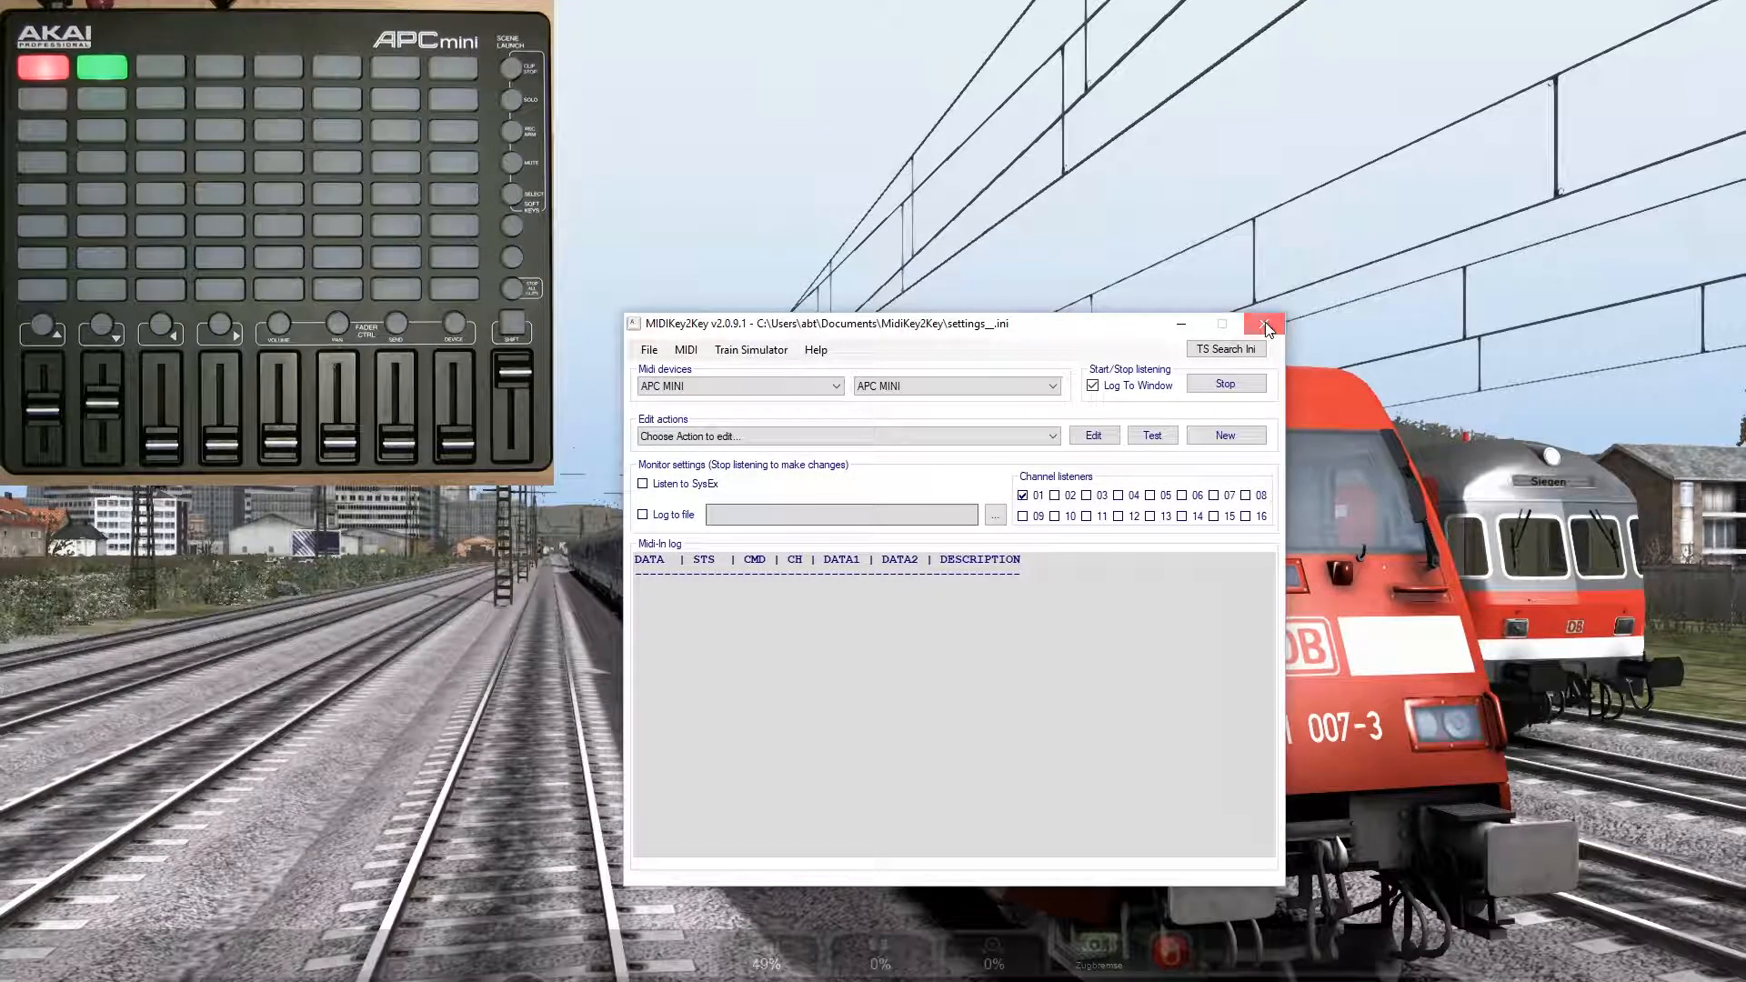
click(1266, 326)
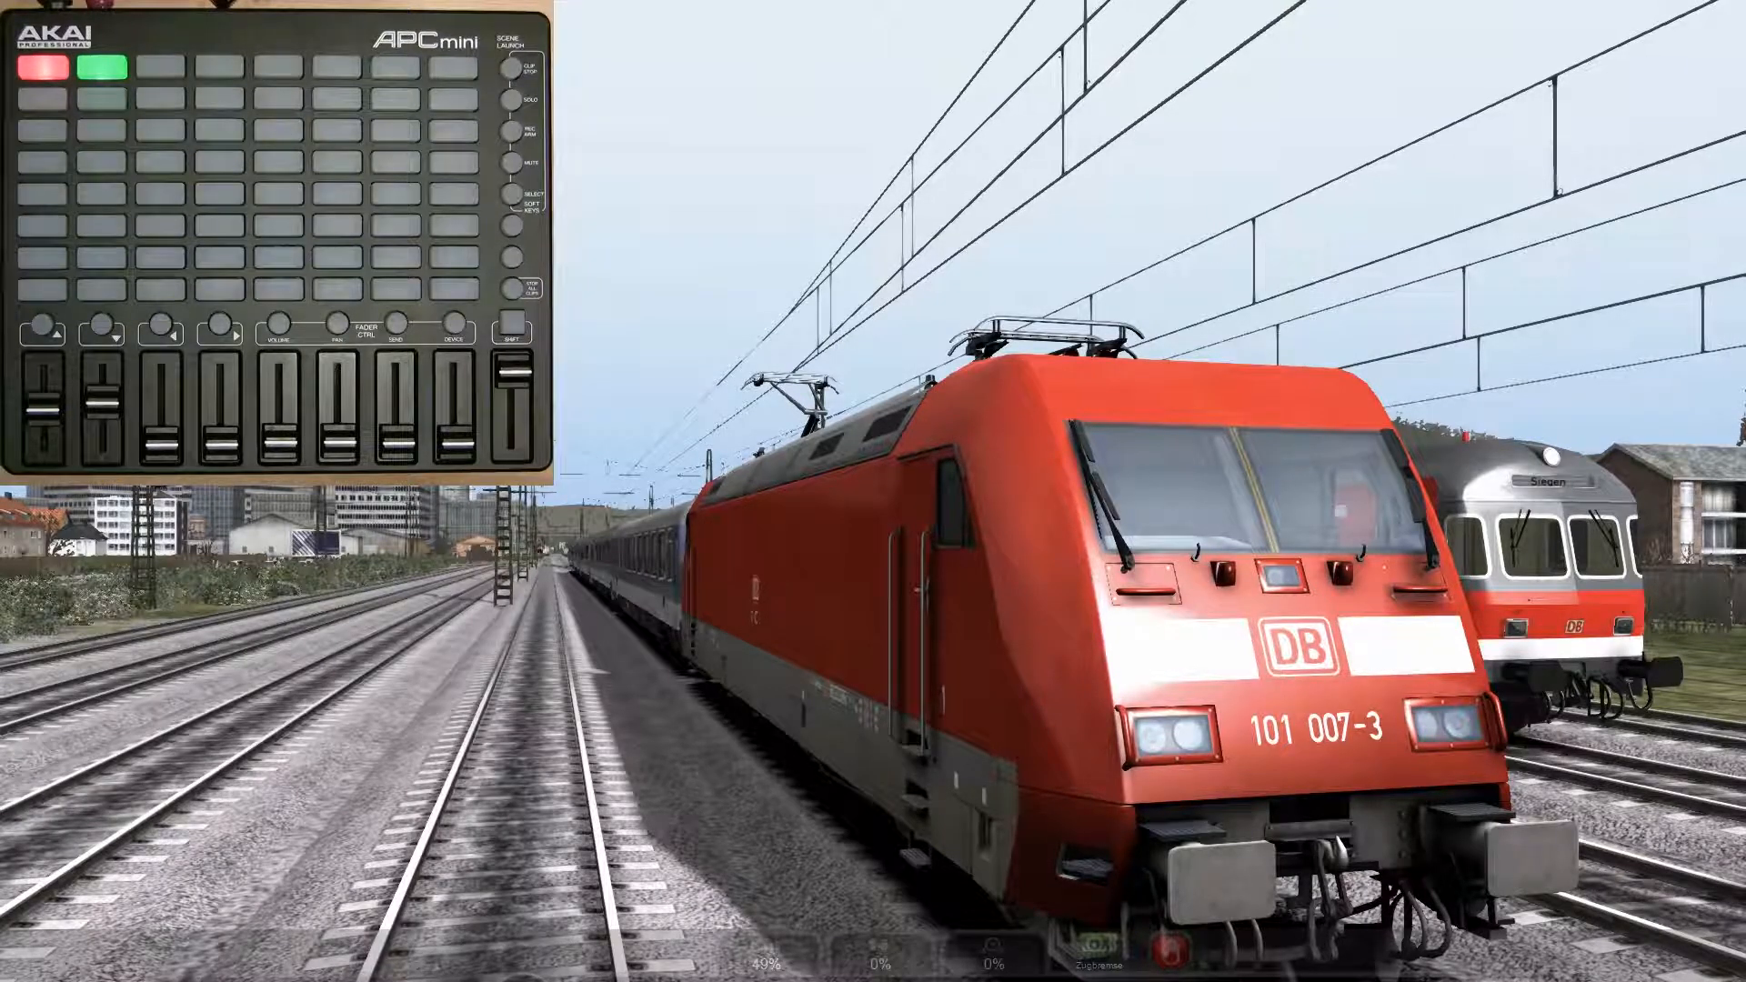
drag(1745, 339, 706, 269)
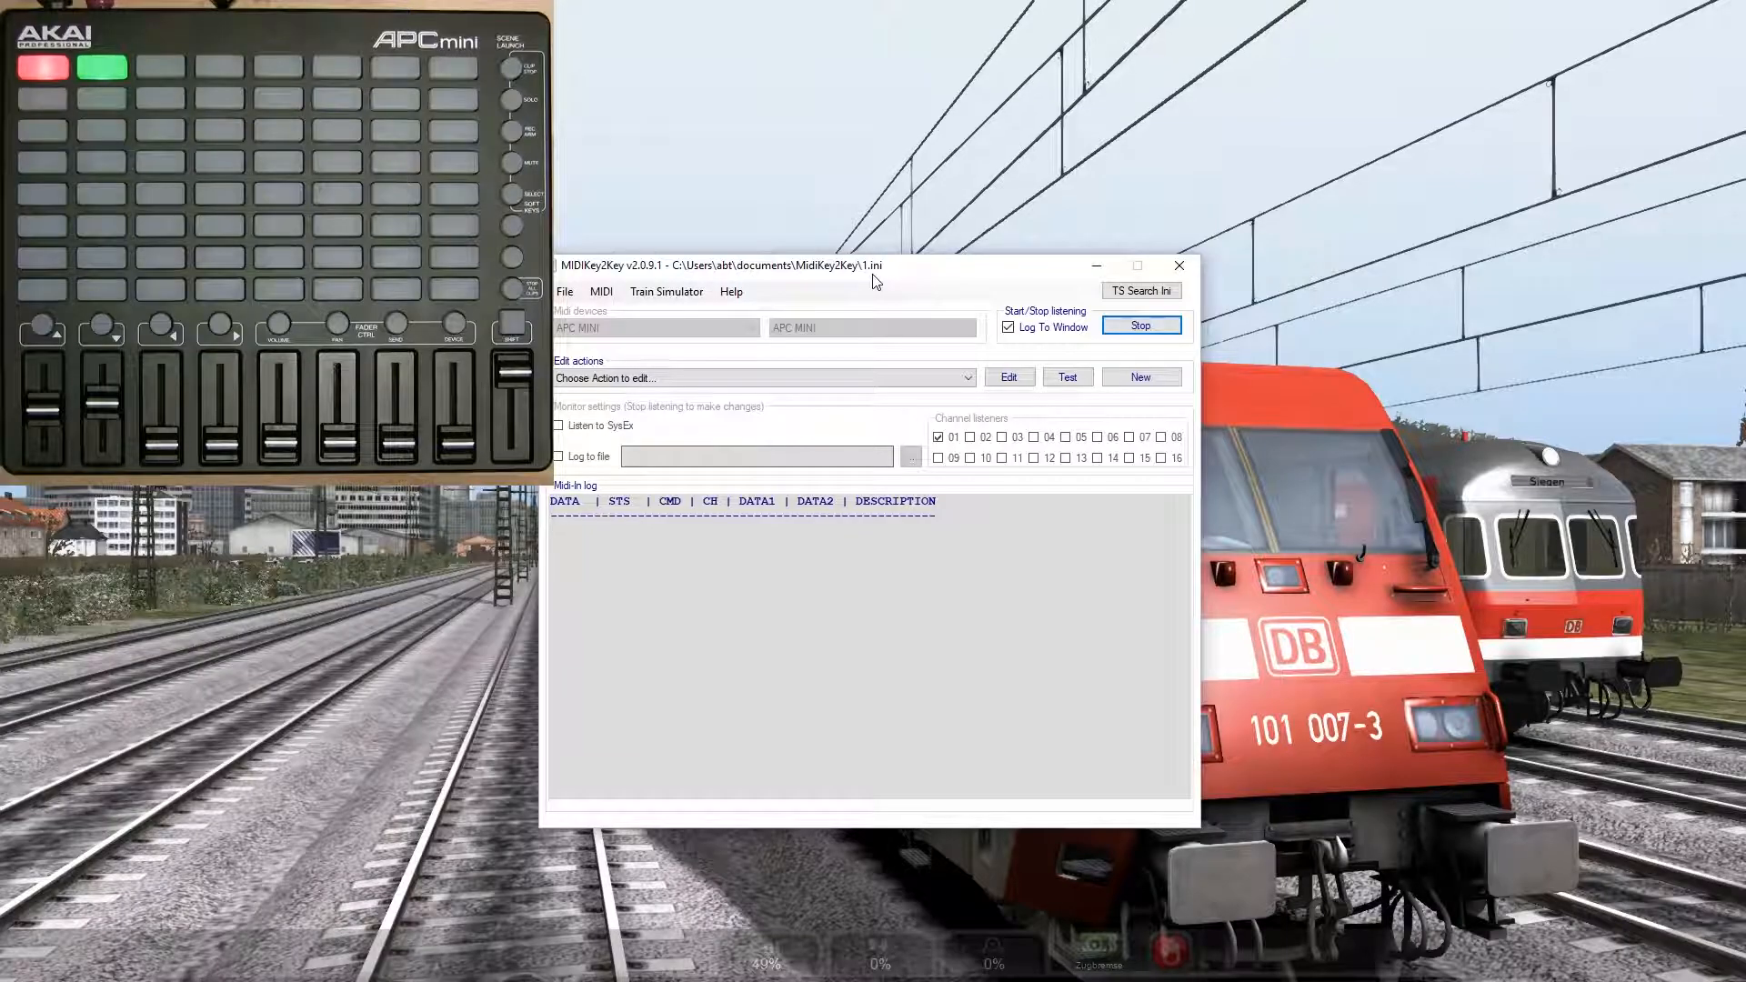
Step: Examine the Train Simulator listeners and the action list of the settings file loaded at startup
click(666, 291)
click(679, 311)
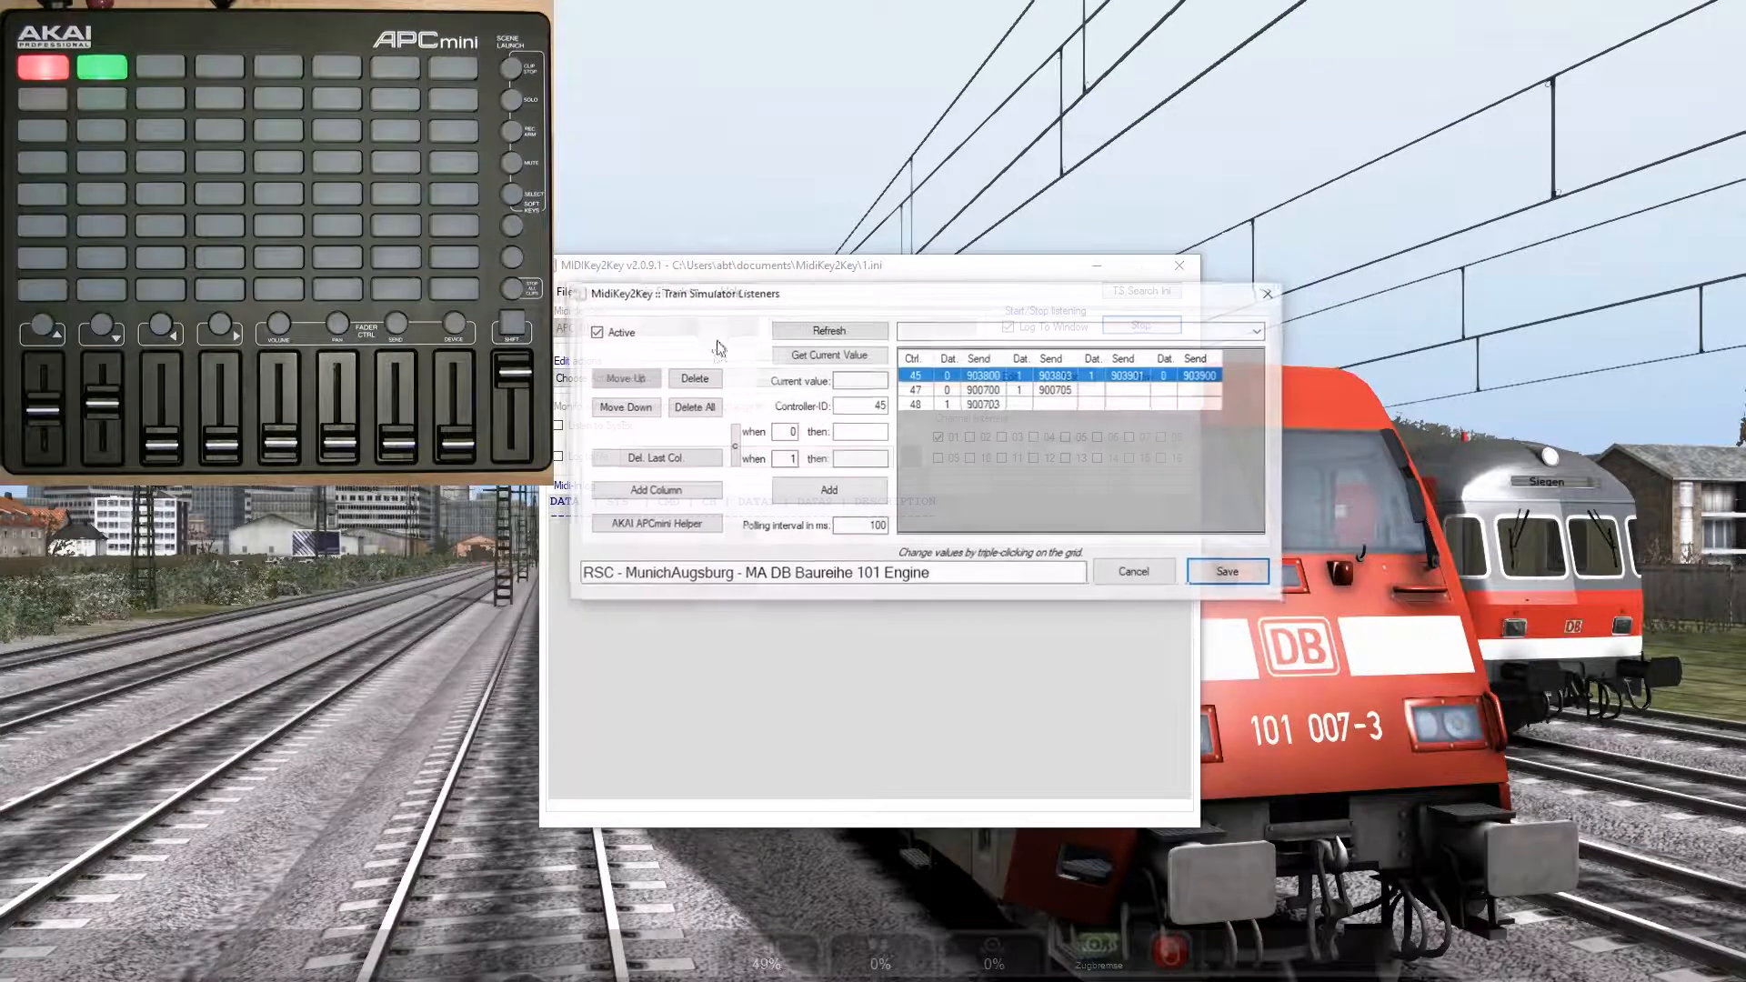
click(1132, 571)
drag(898, 266, 1056, 282)
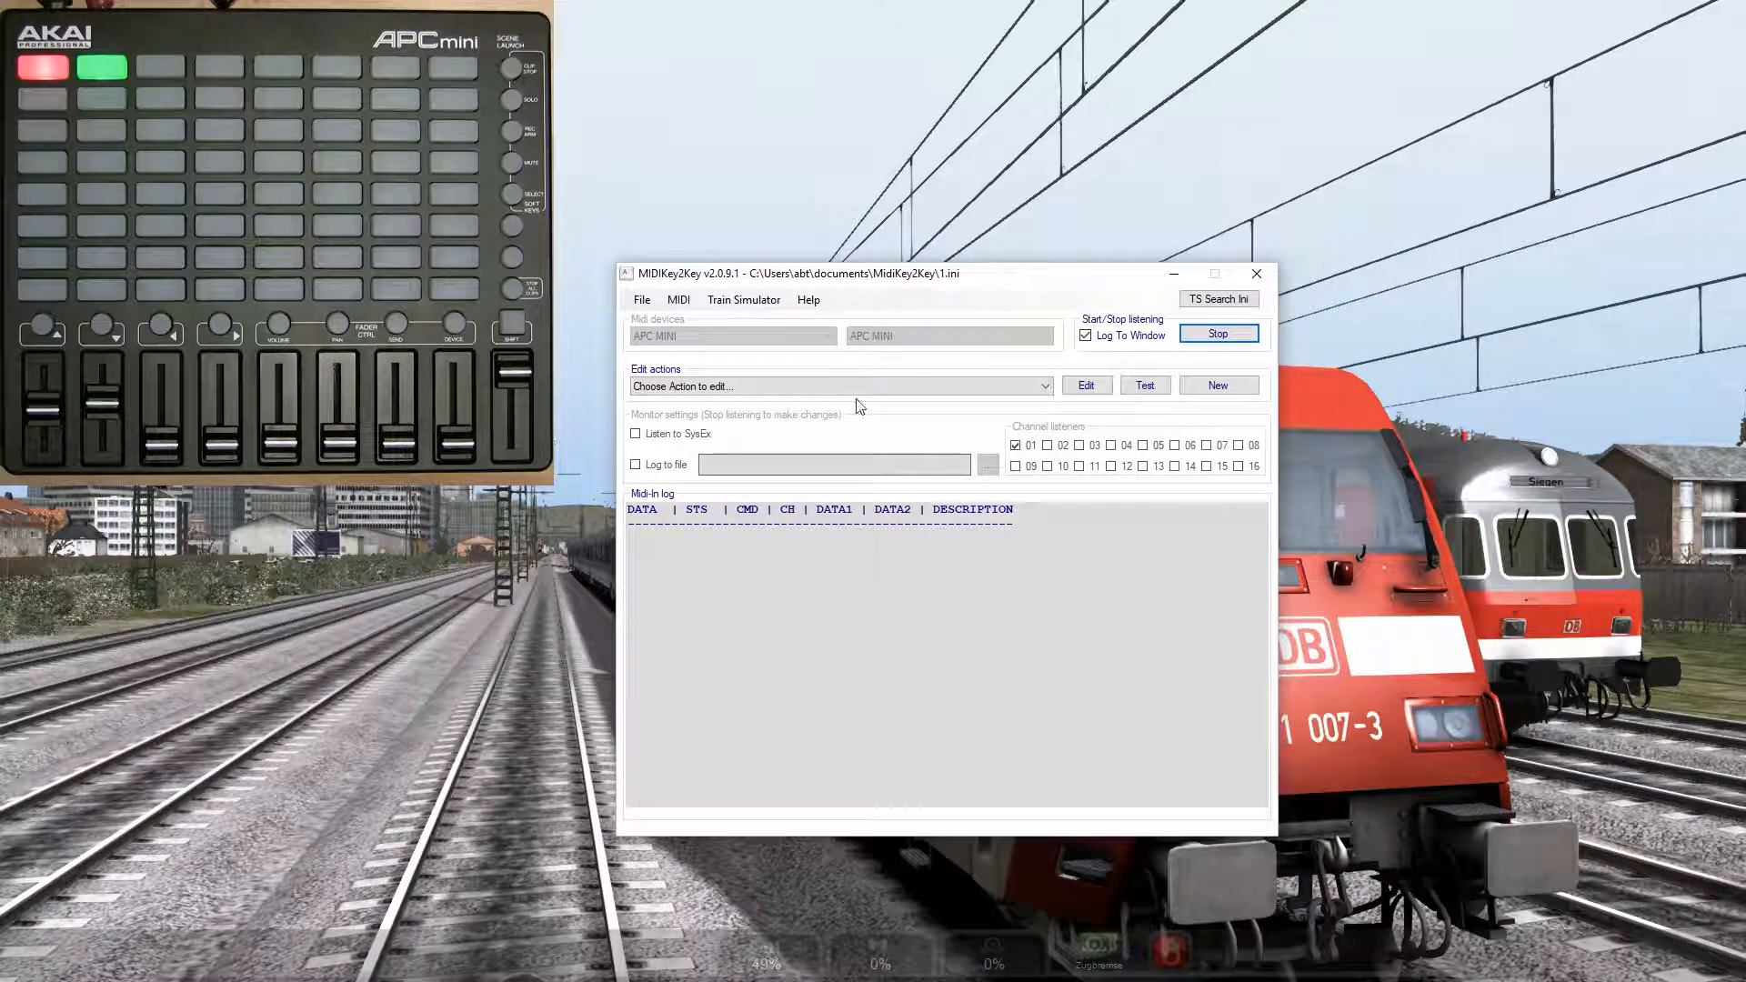
click(1044, 386)
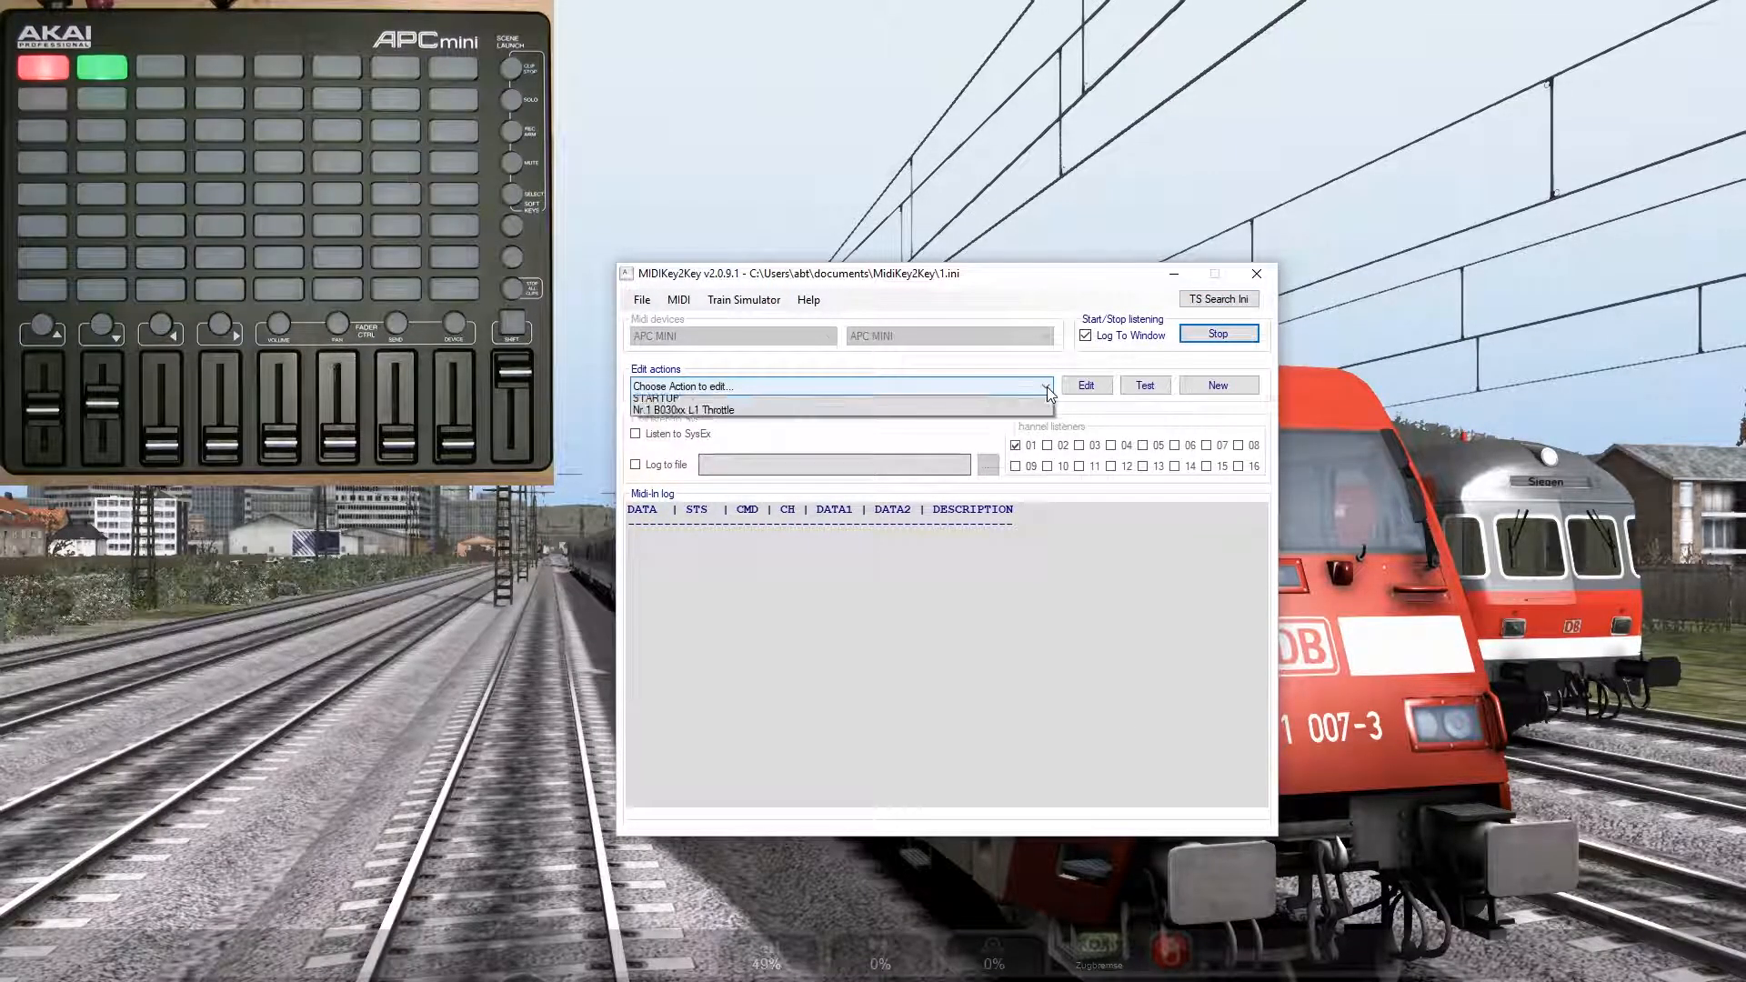
Step: Append an asterisk to the LocoName value at the end of 1.ini in the text editor and save the file
click(882, 283)
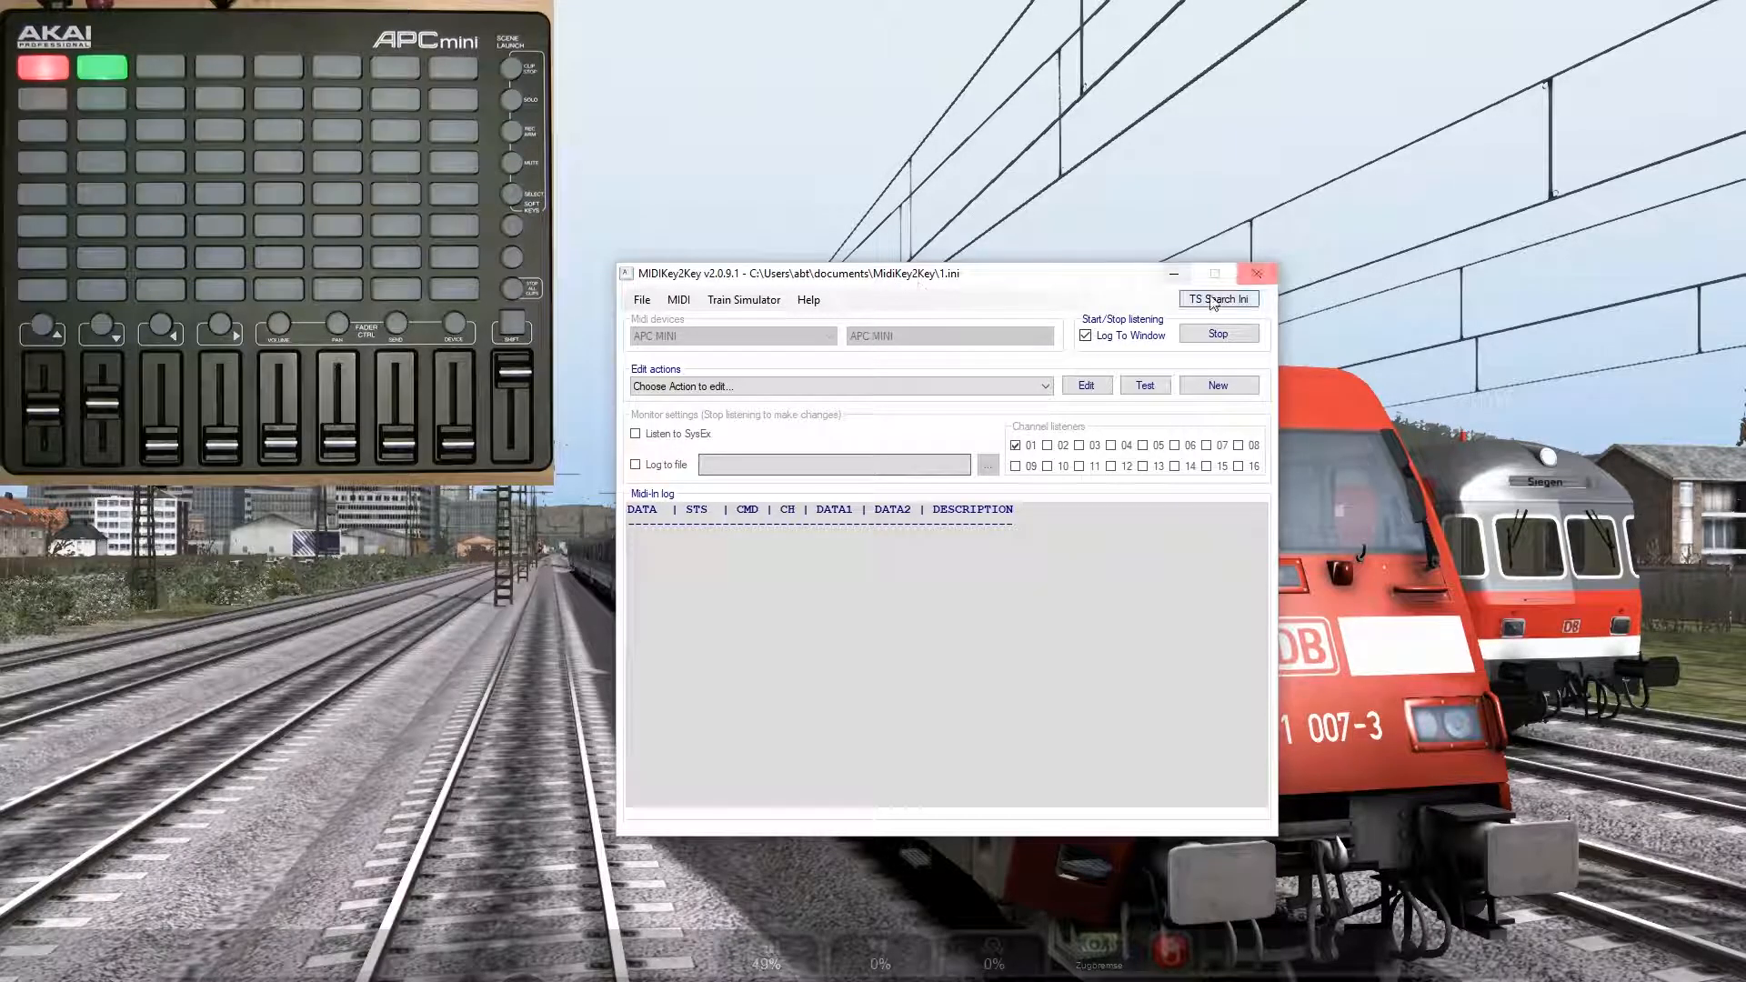
drag(1745, 158, 327, 239)
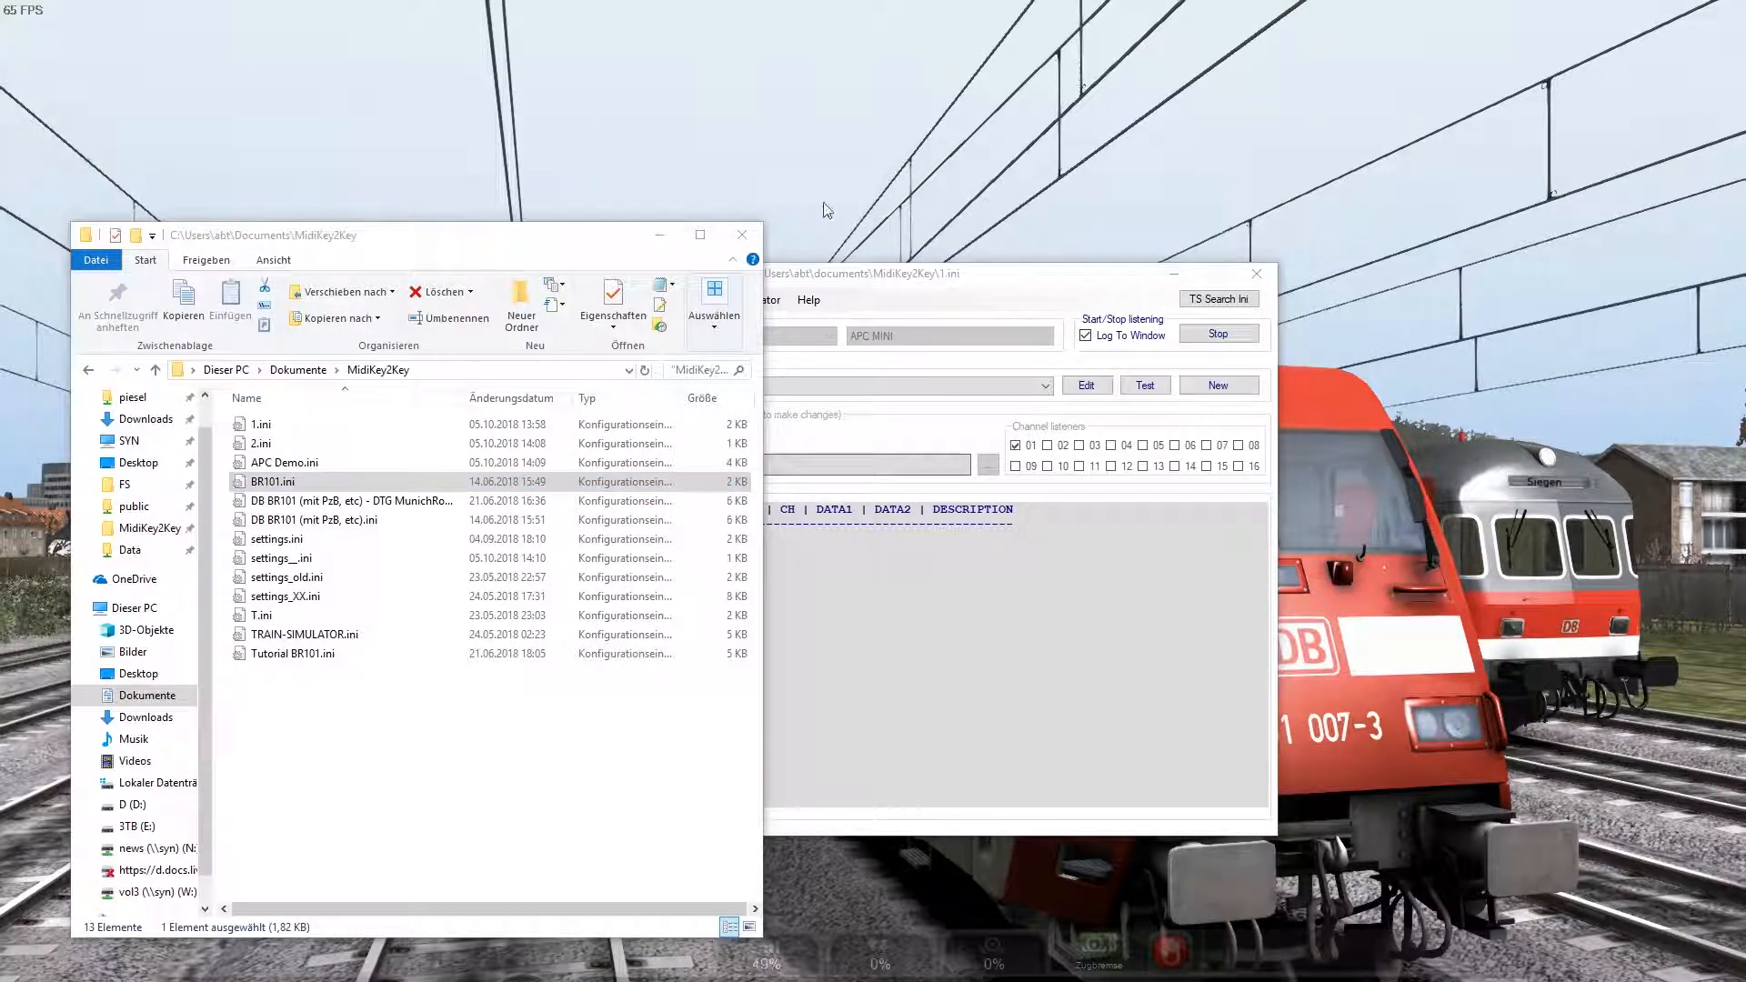
drag(584, 241, 722, 169)
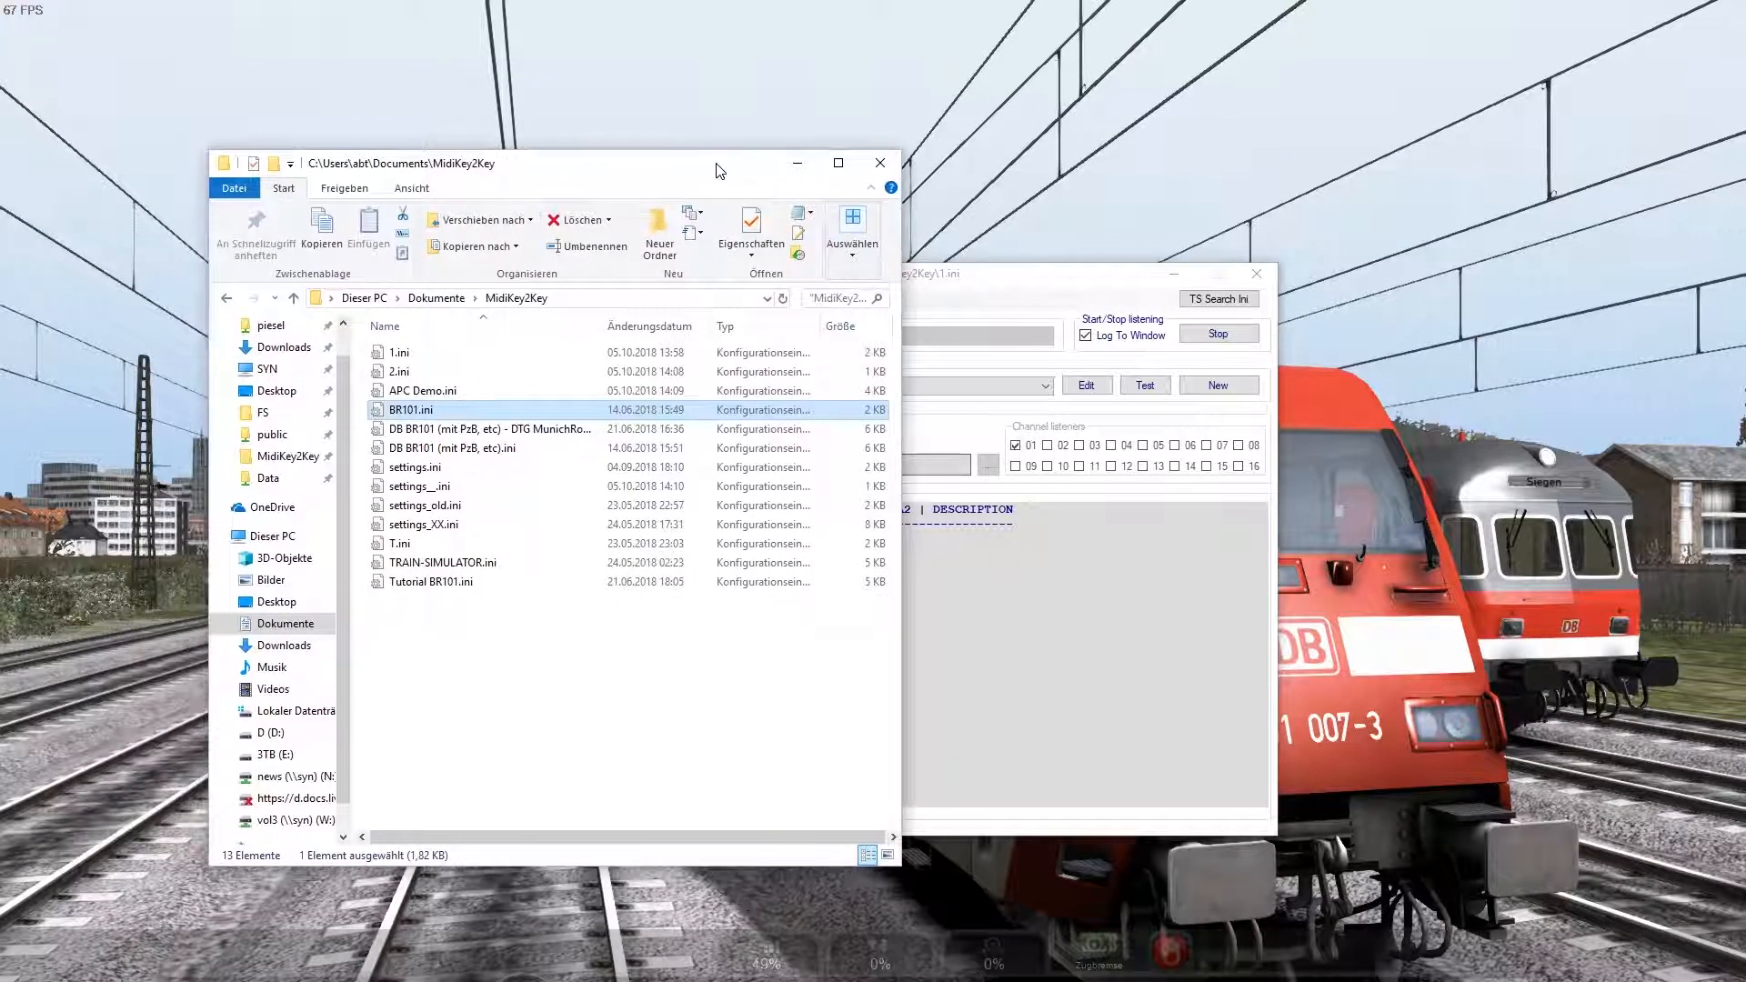
double_click(410, 356)
scroll(884, 622, down, 10)
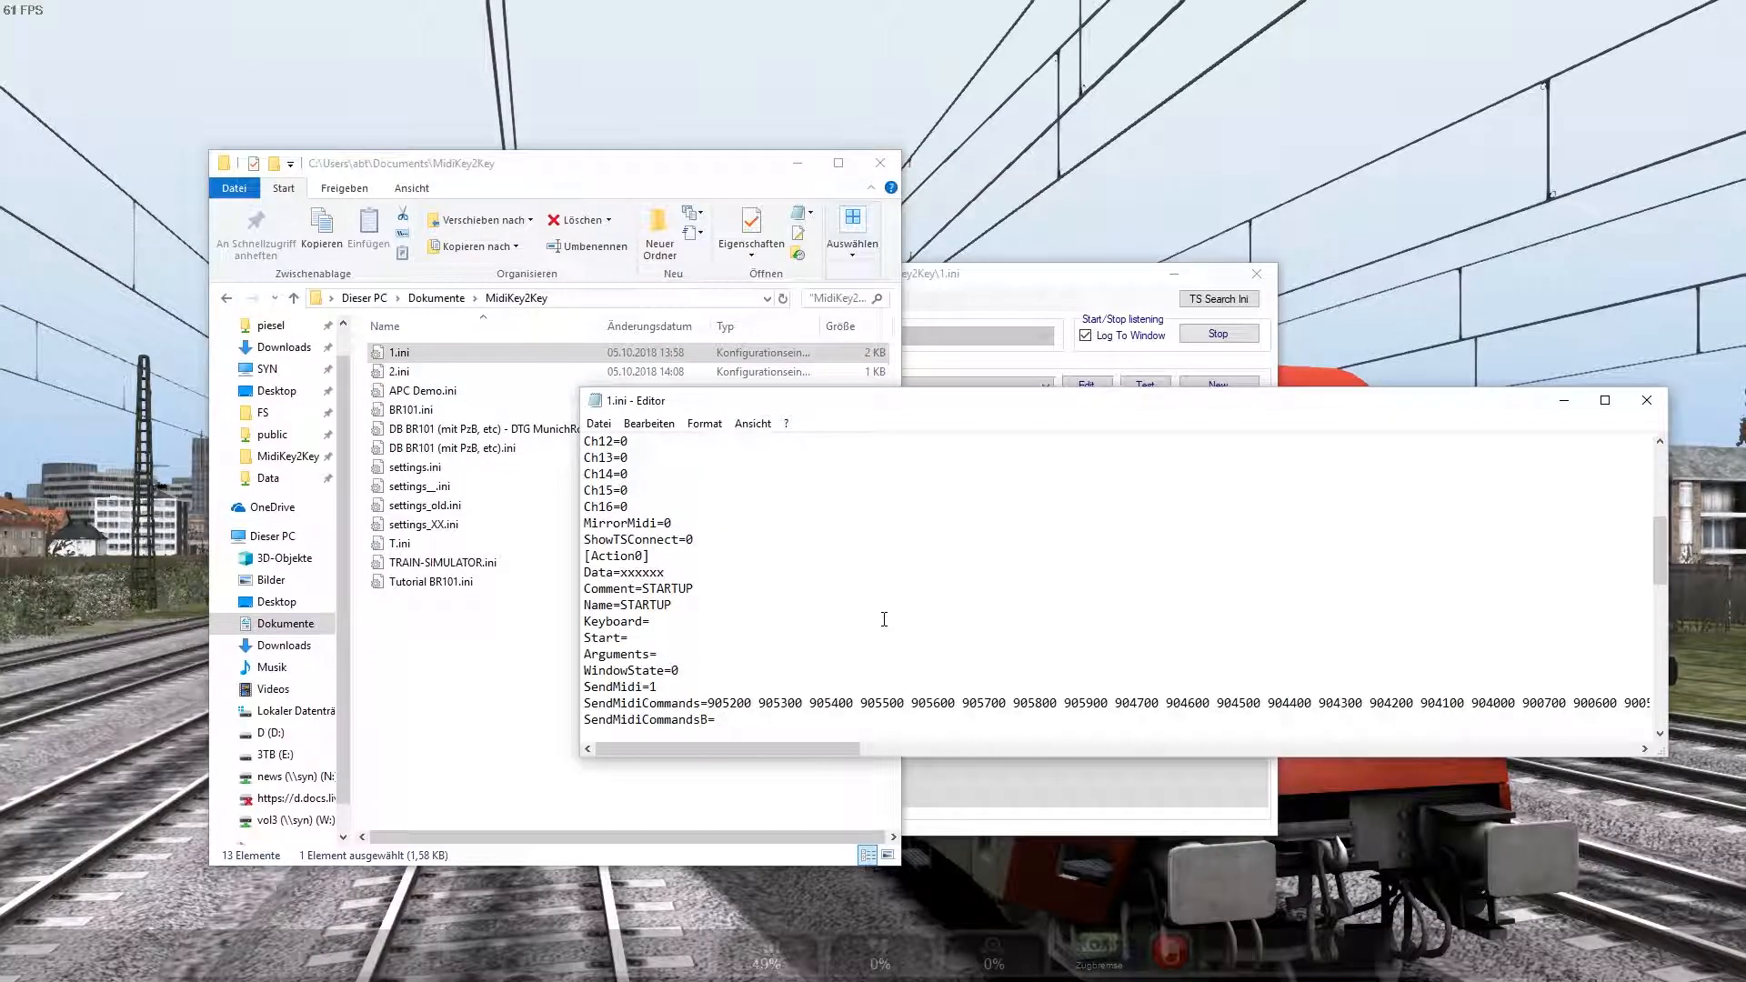
scroll(884, 623, down, 5)
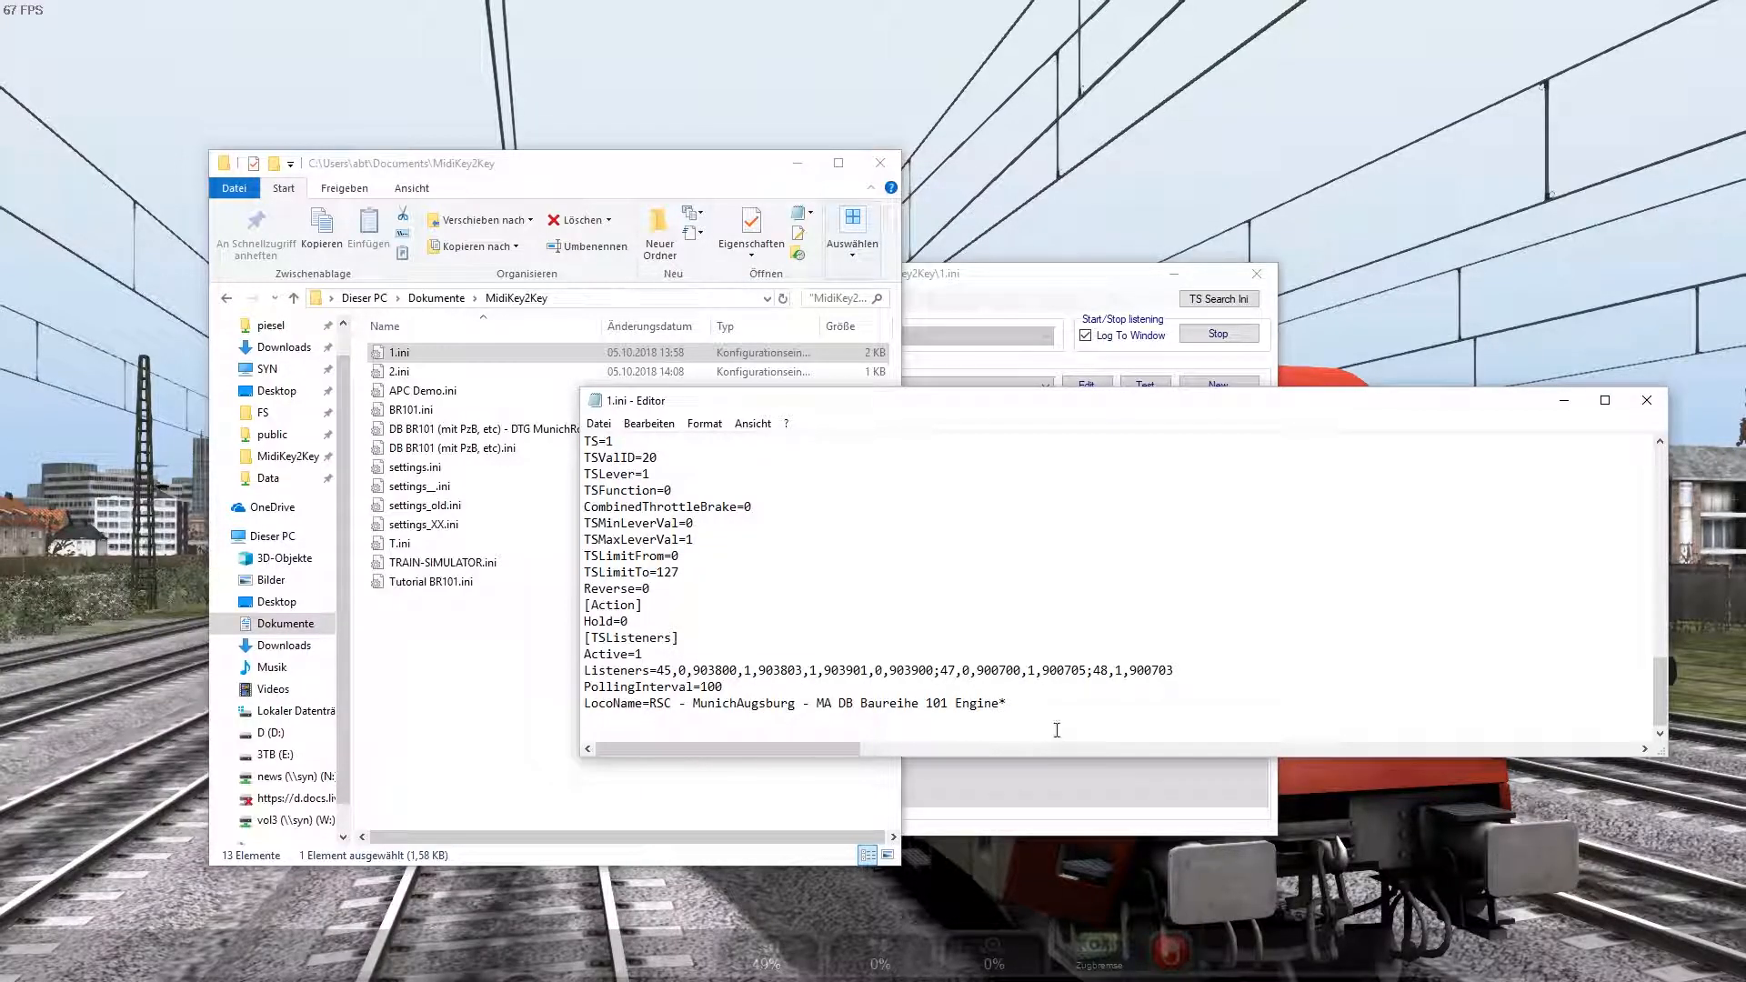
click(1647, 400)
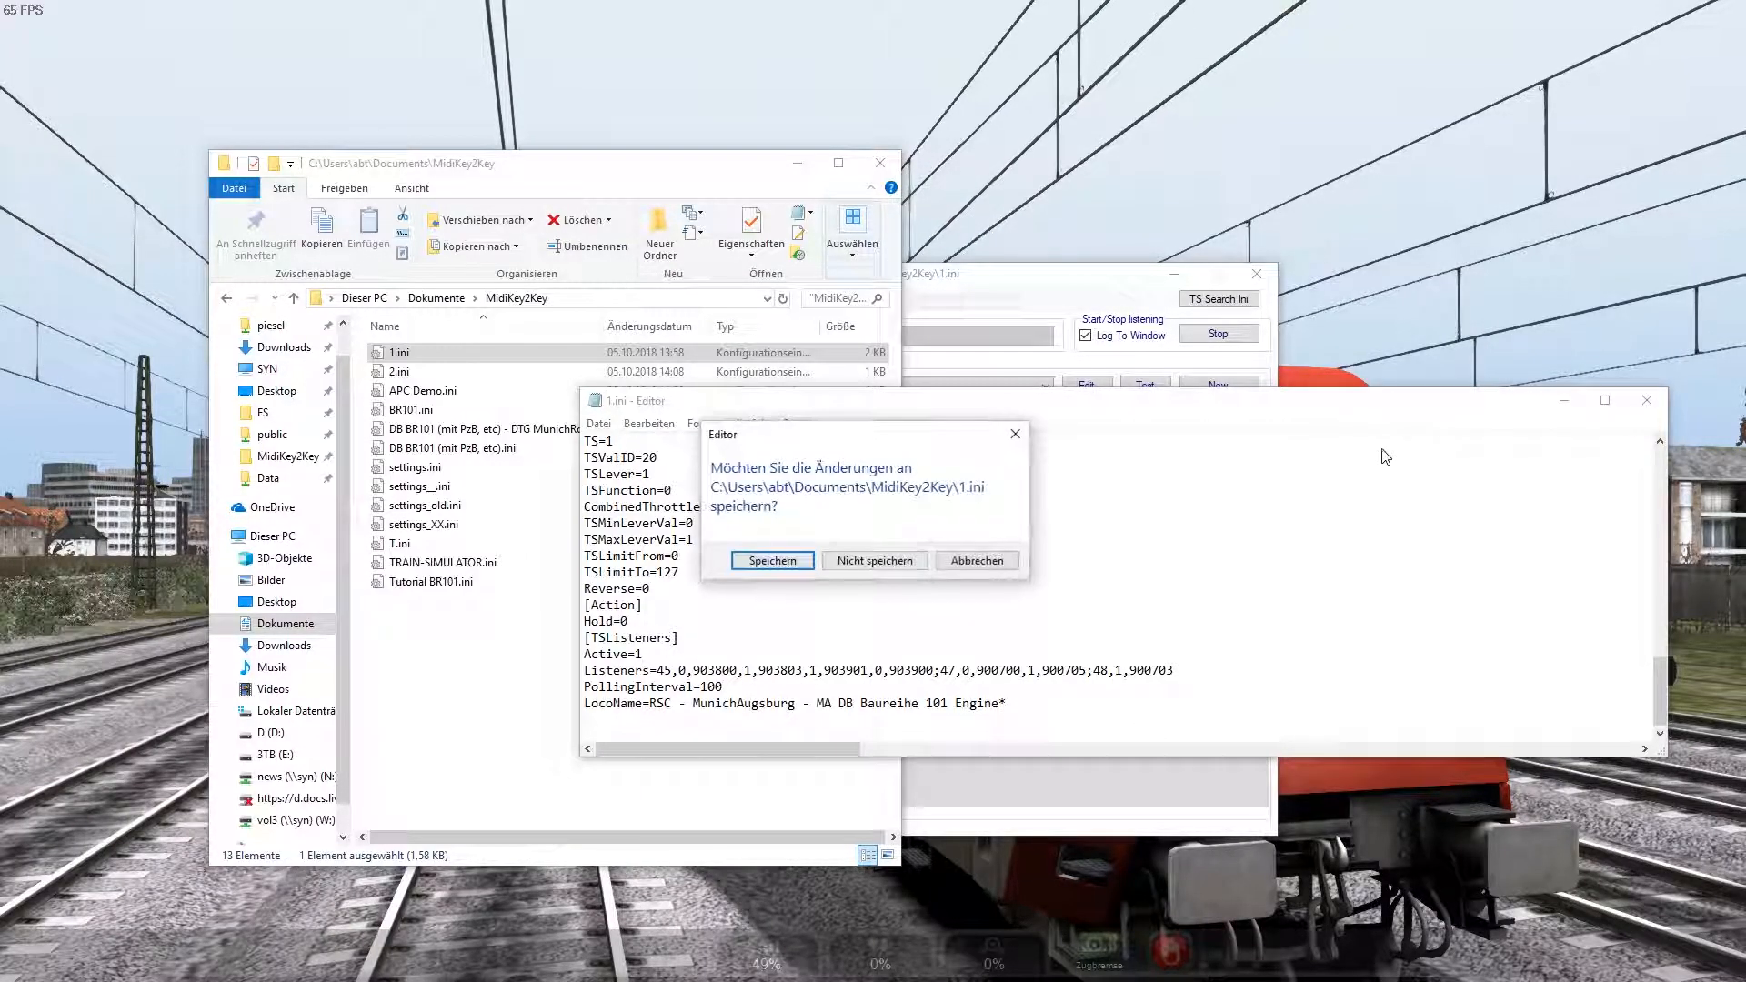
click(764, 558)
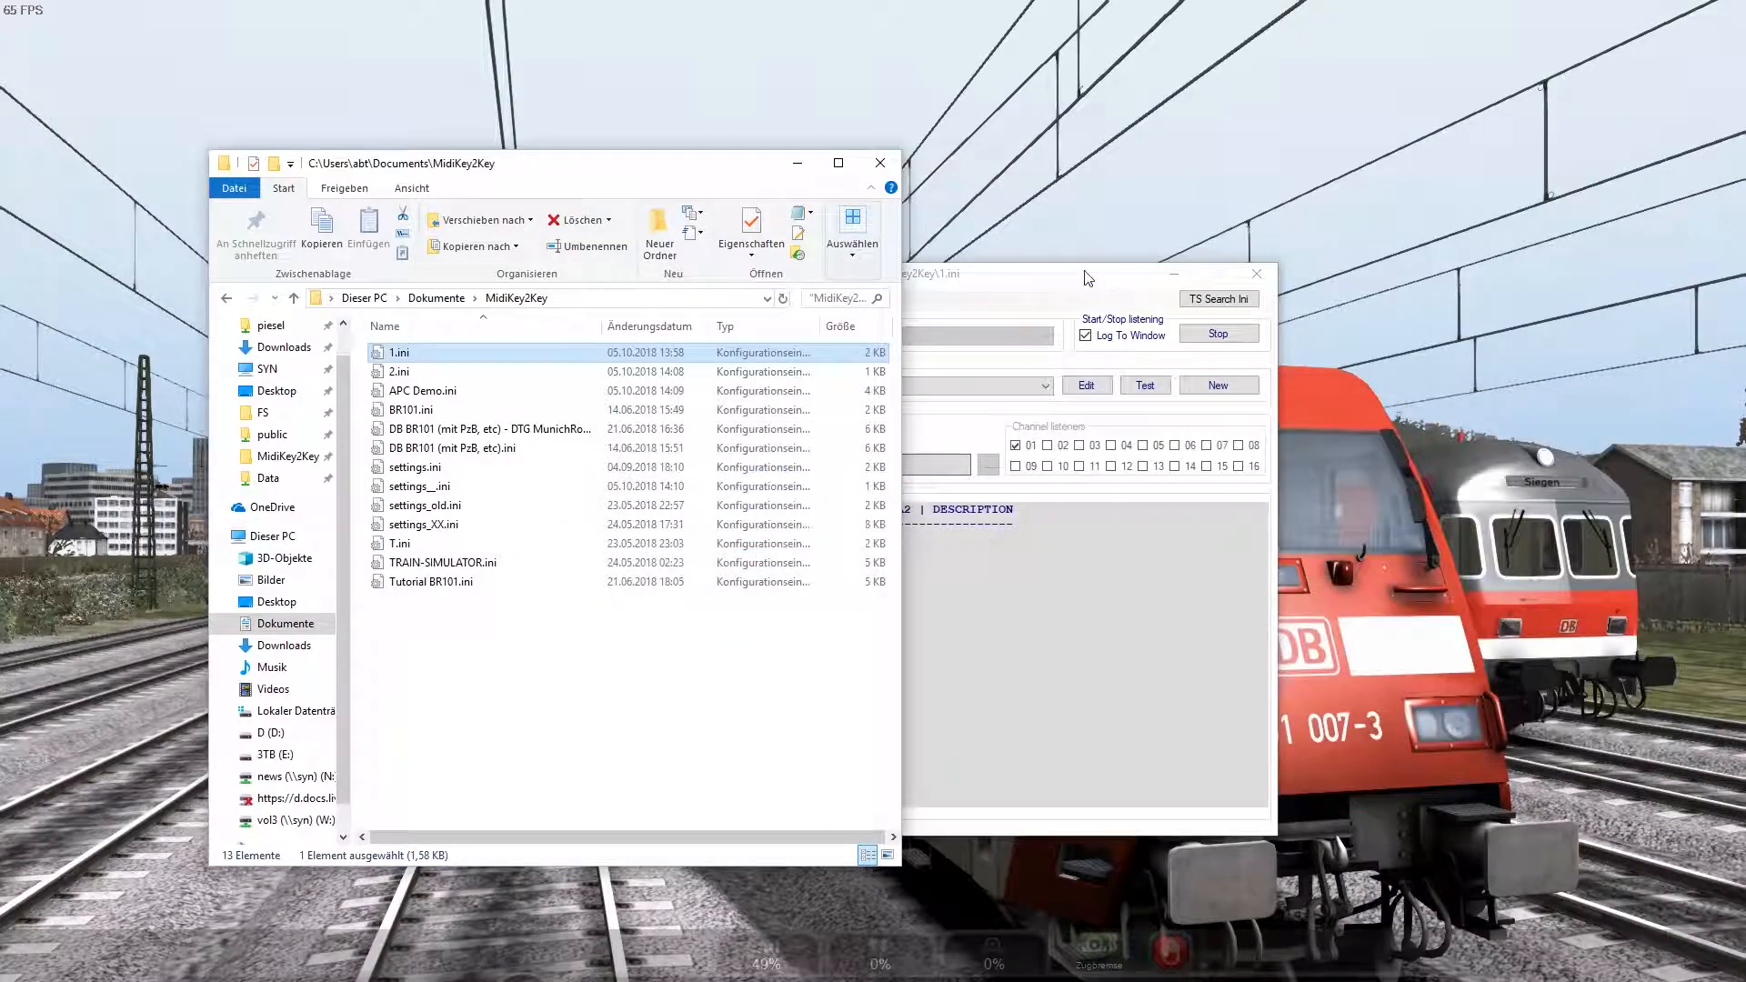
Step: Search for the ini file matching the active Train Simulator locomotive with the edited LocoName
click(1088, 277)
click(1219, 300)
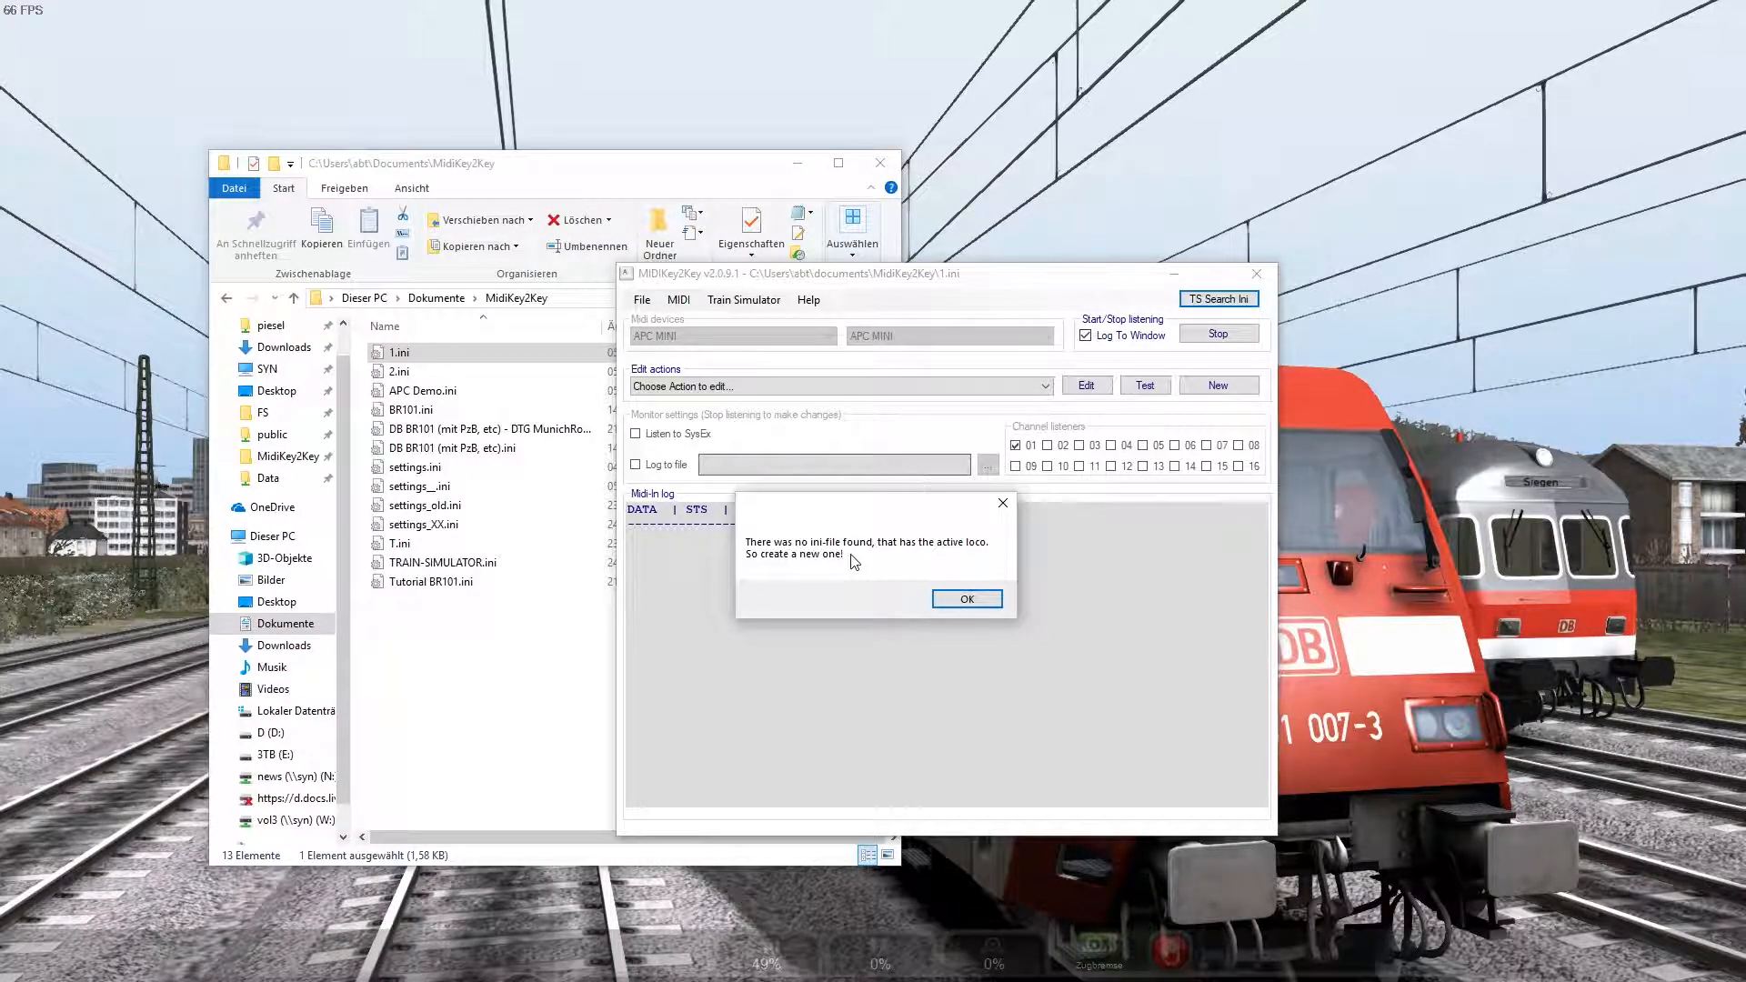
click(1003, 503)
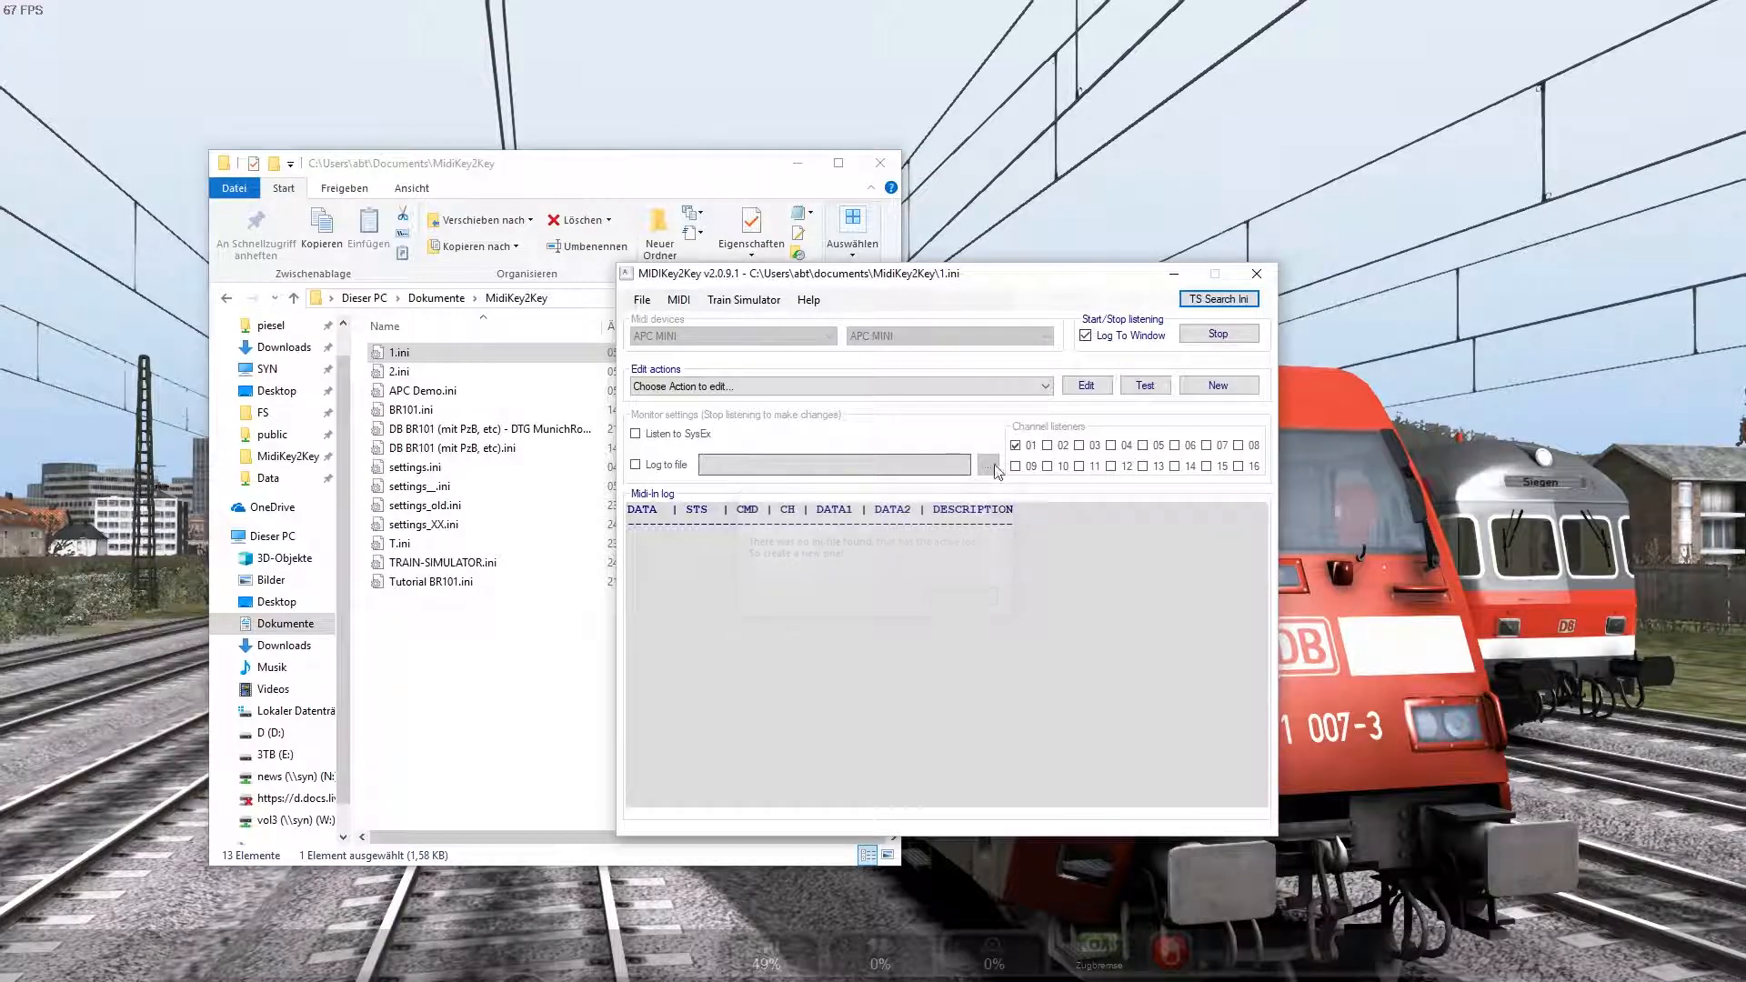
drag(961, 278, 986, 320)
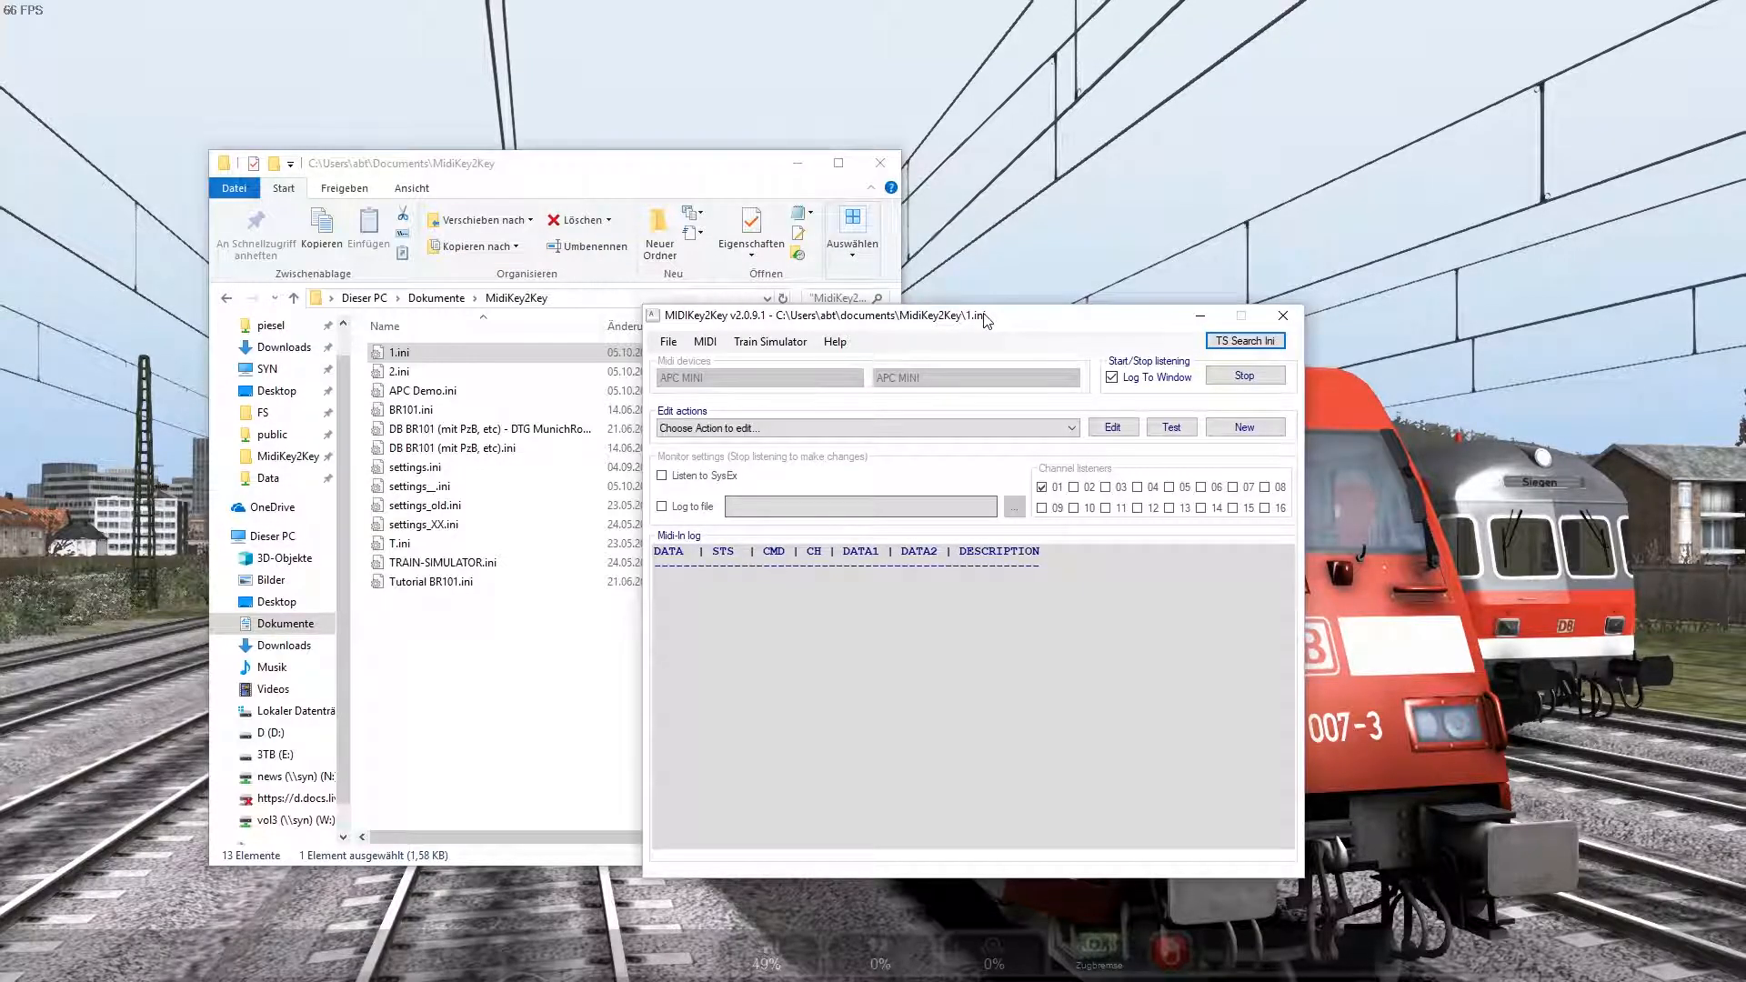
click(1246, 342)
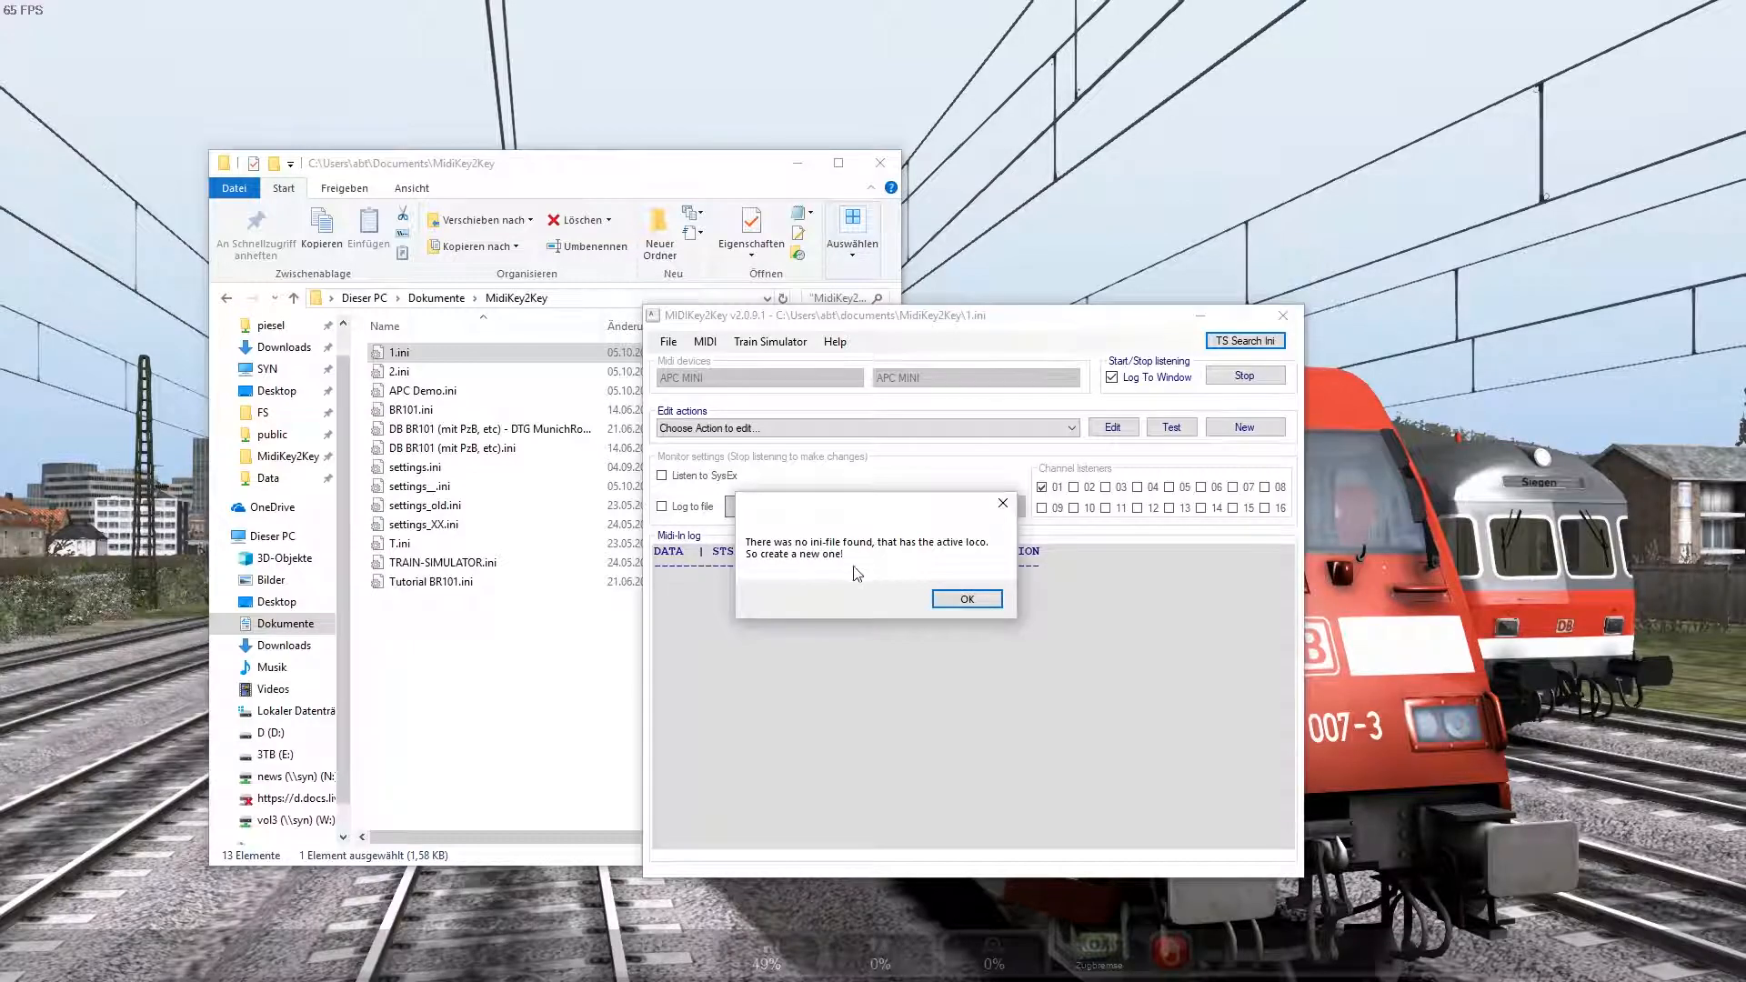
click(967, 598)
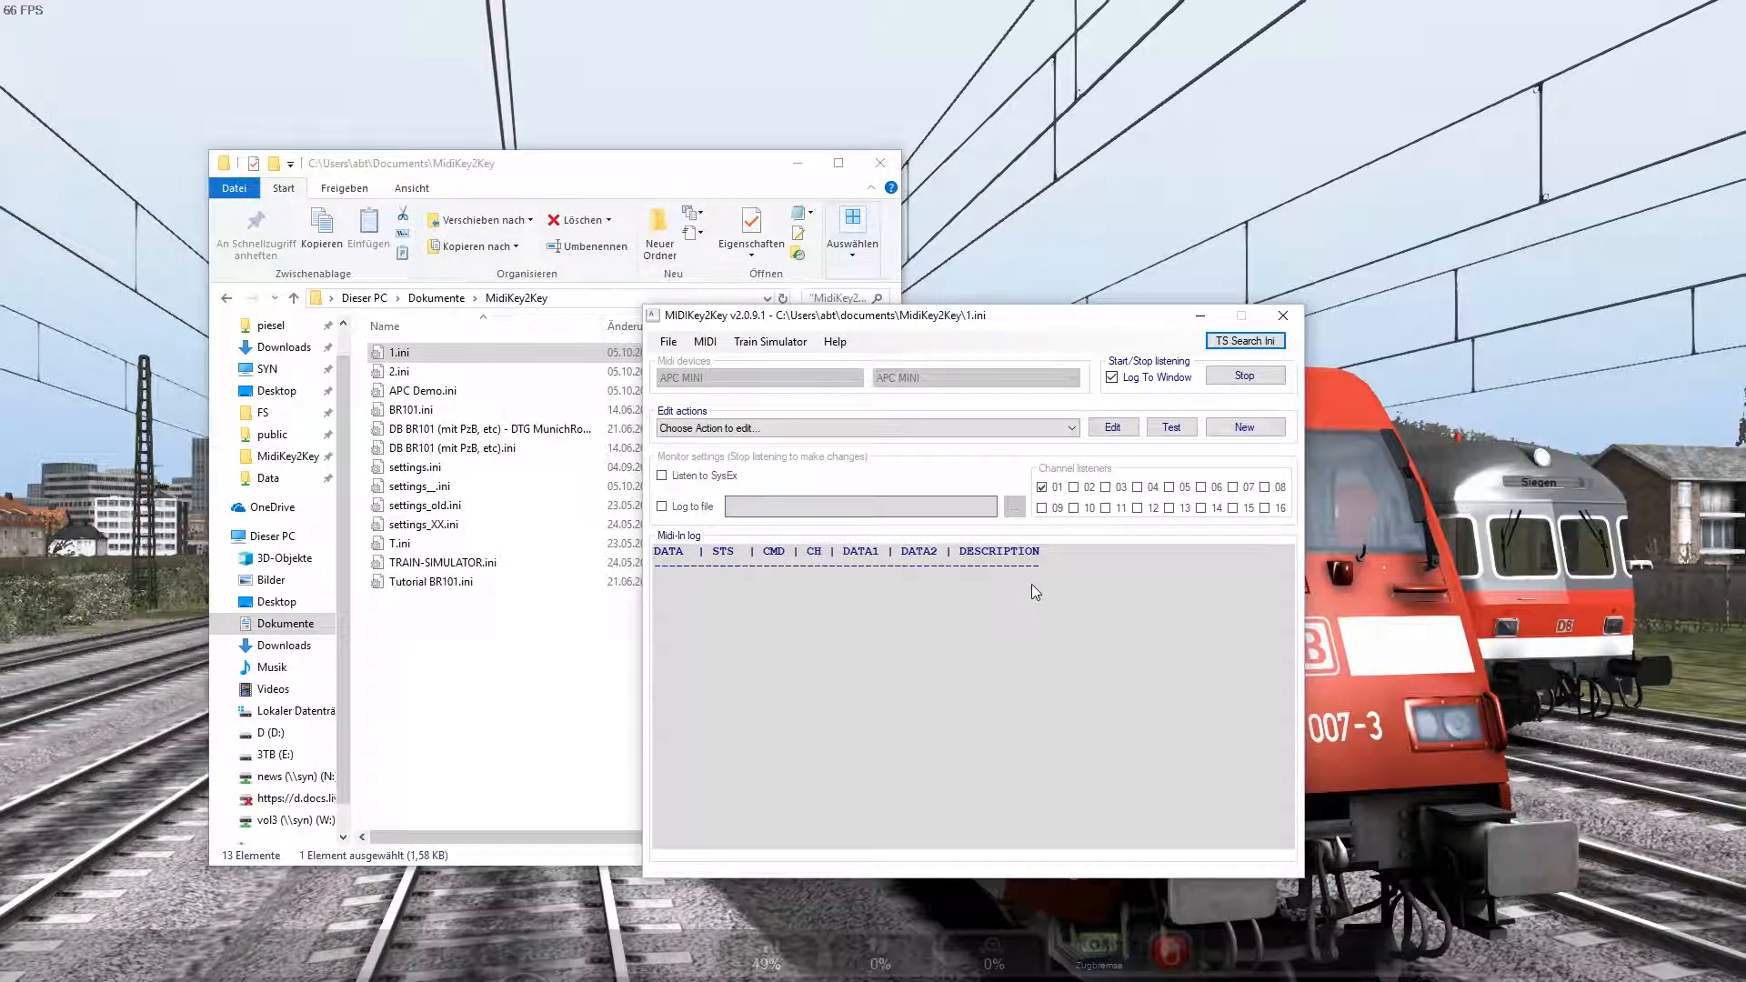
Step: Remove the asterisk from the end of the LocoName value in 1.ini and save the file
double_click(440, 354)
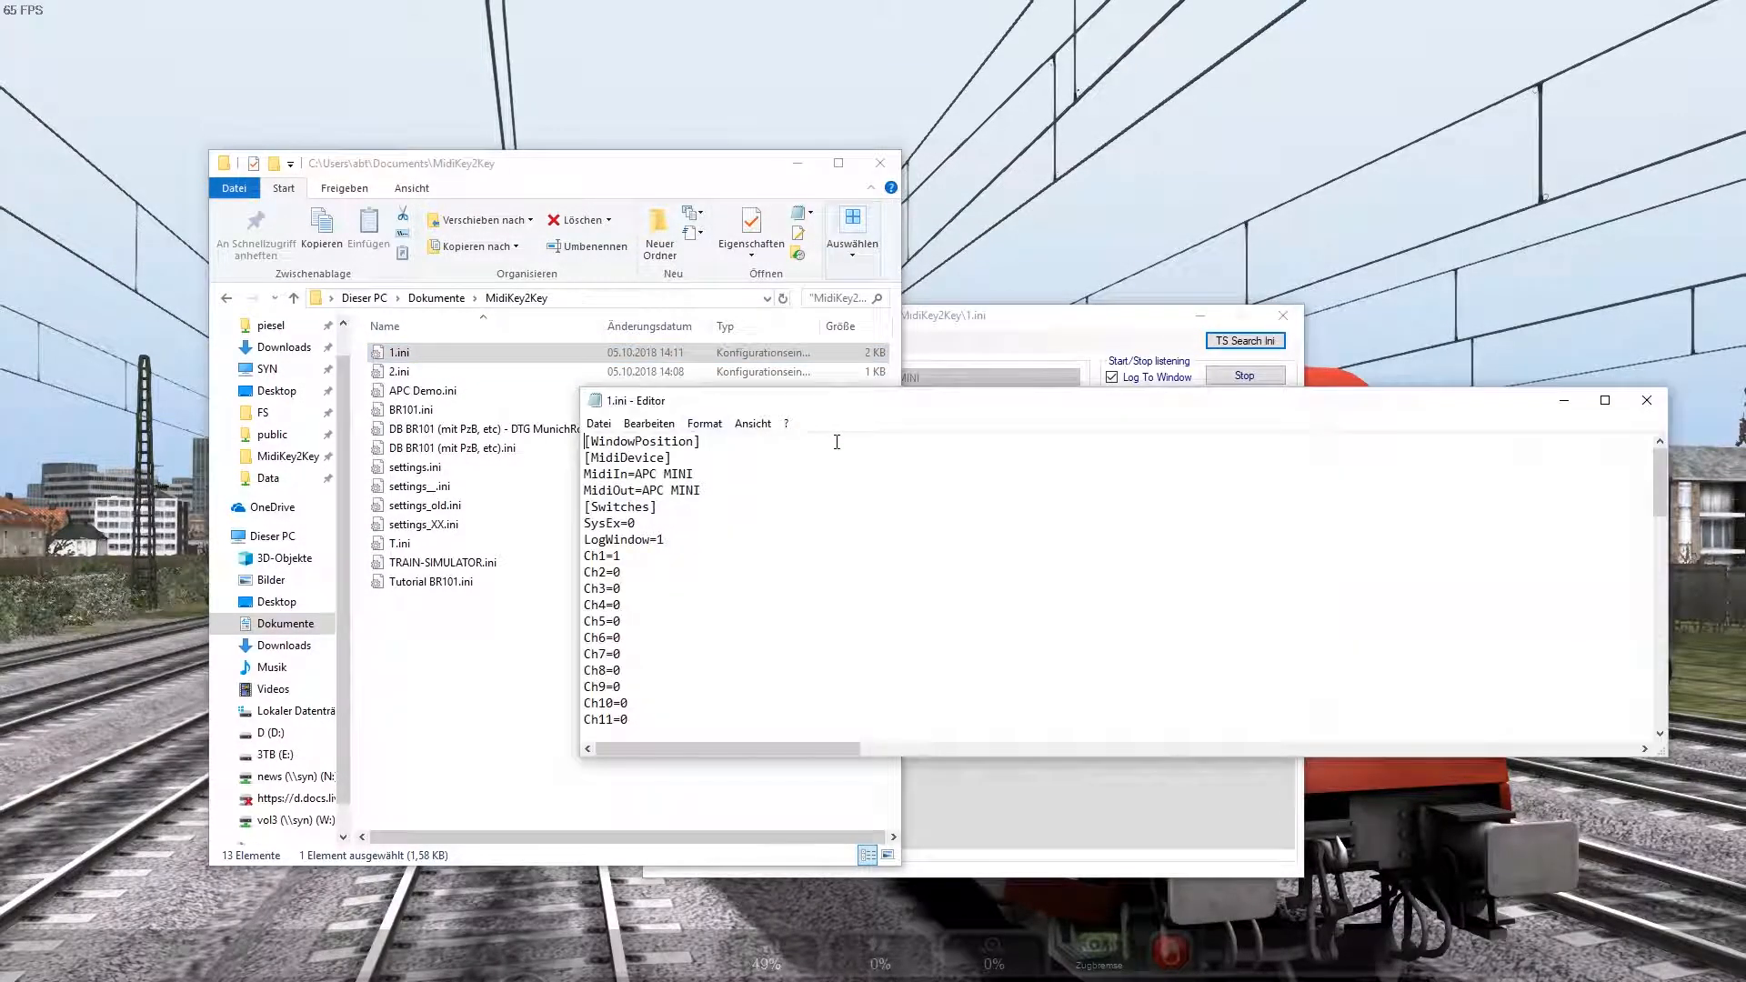
scroll(753, 565, down, 12)
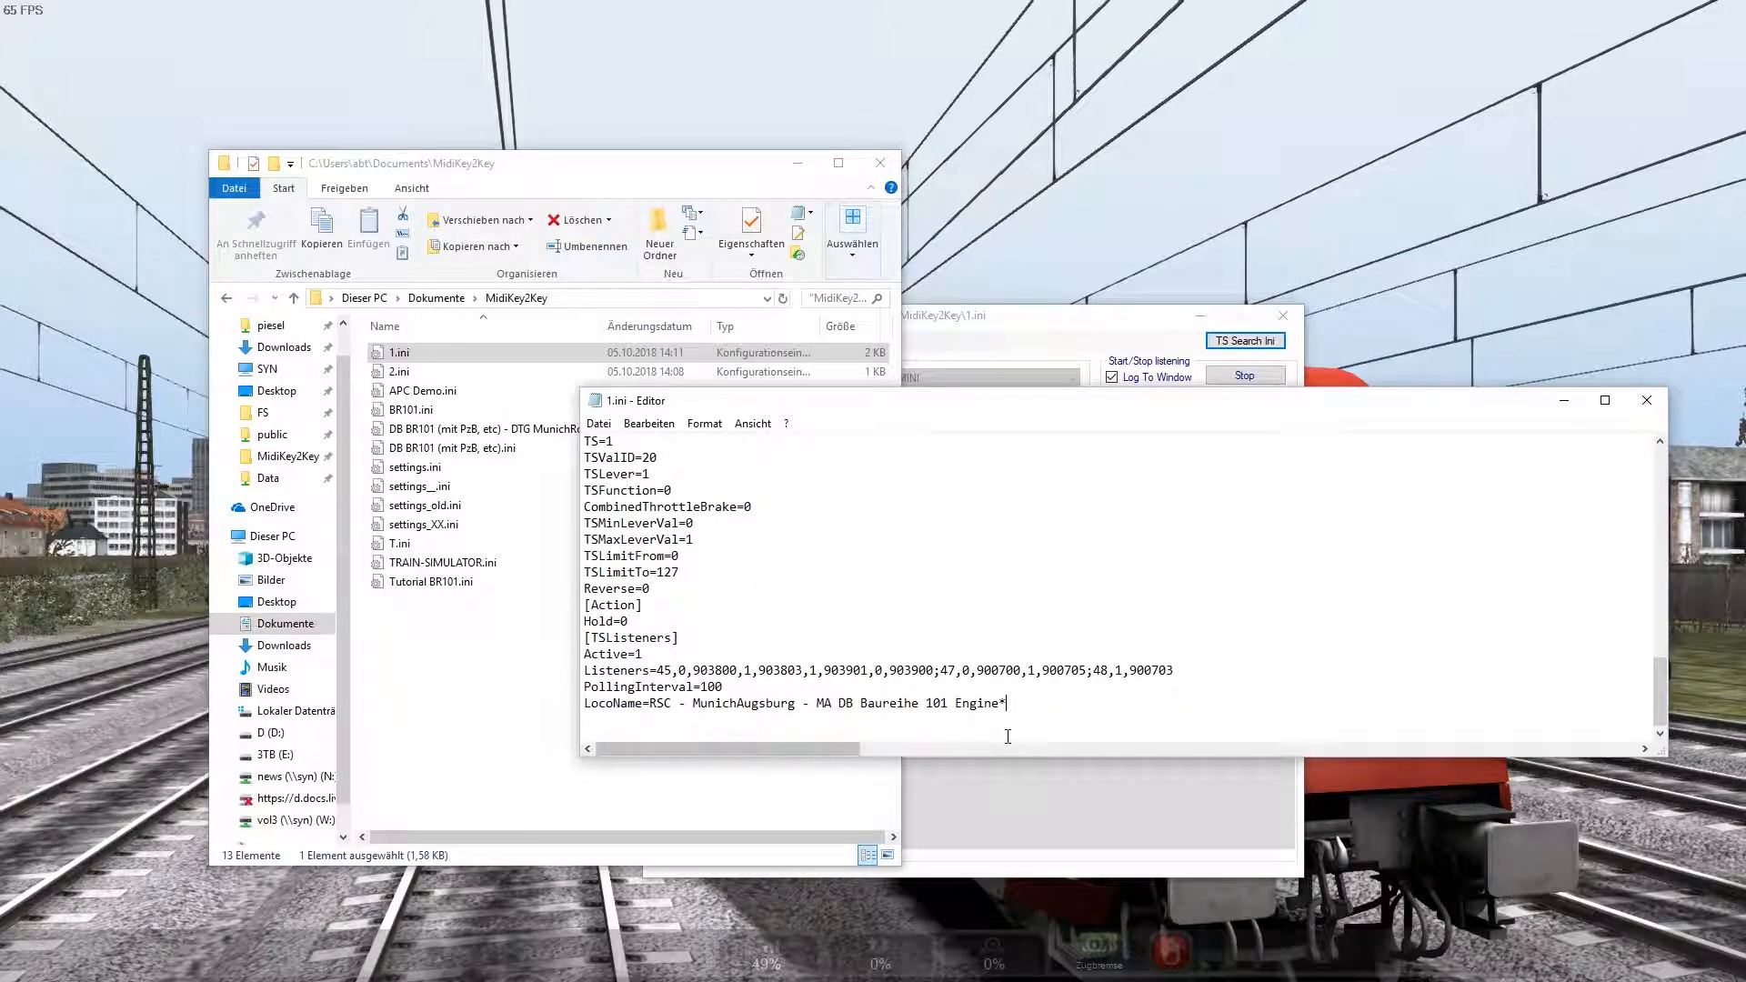
click(1646, 401)
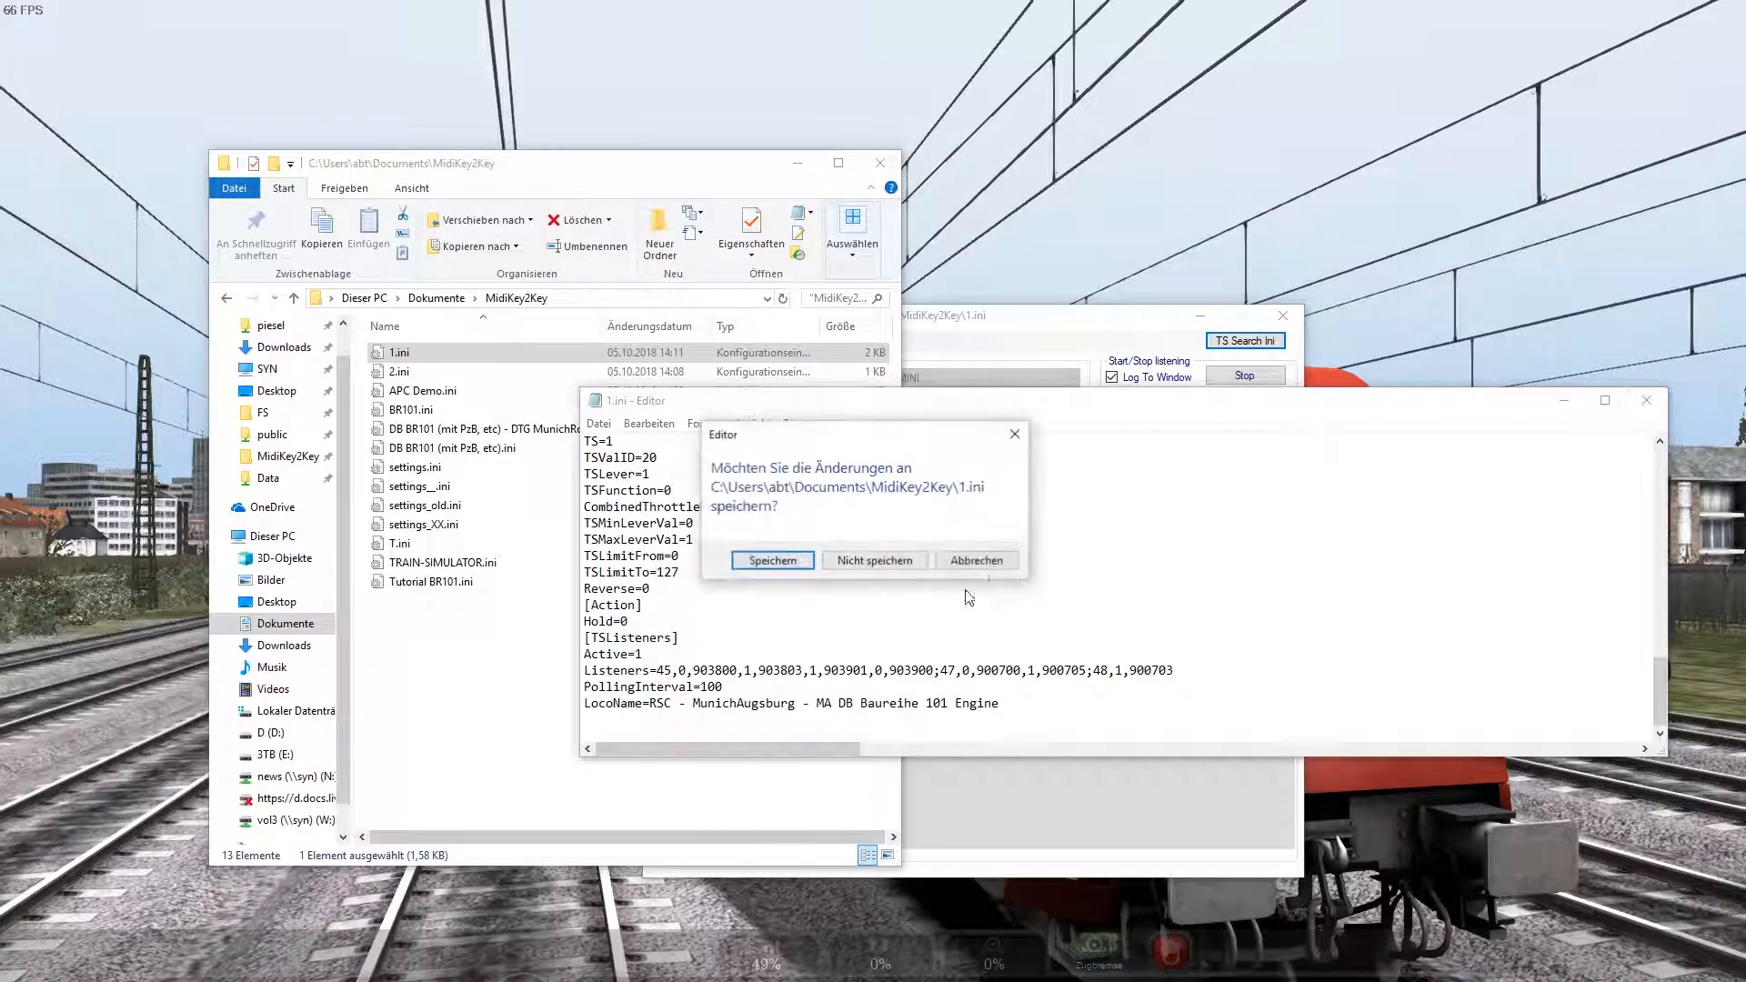
click(774, 567)
Step: Load the custom settings file 2.ini into MIDIKey2Key and check its list of actions
click(988, 315)
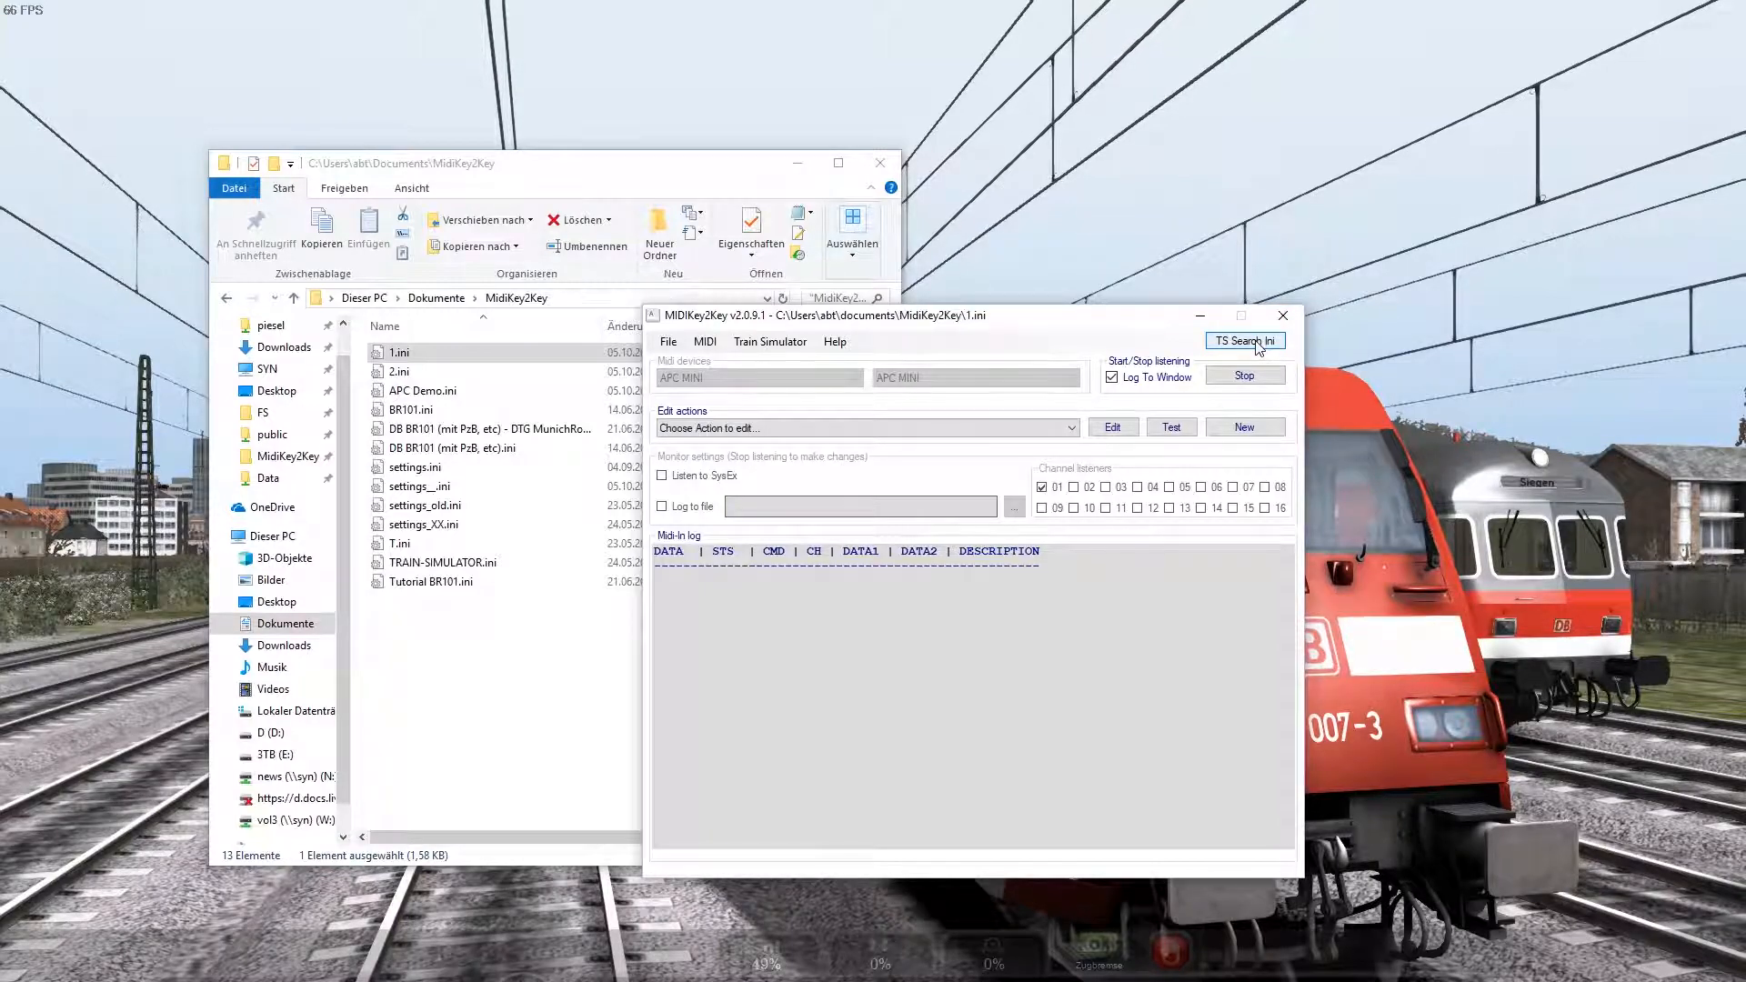
click(669, 343)
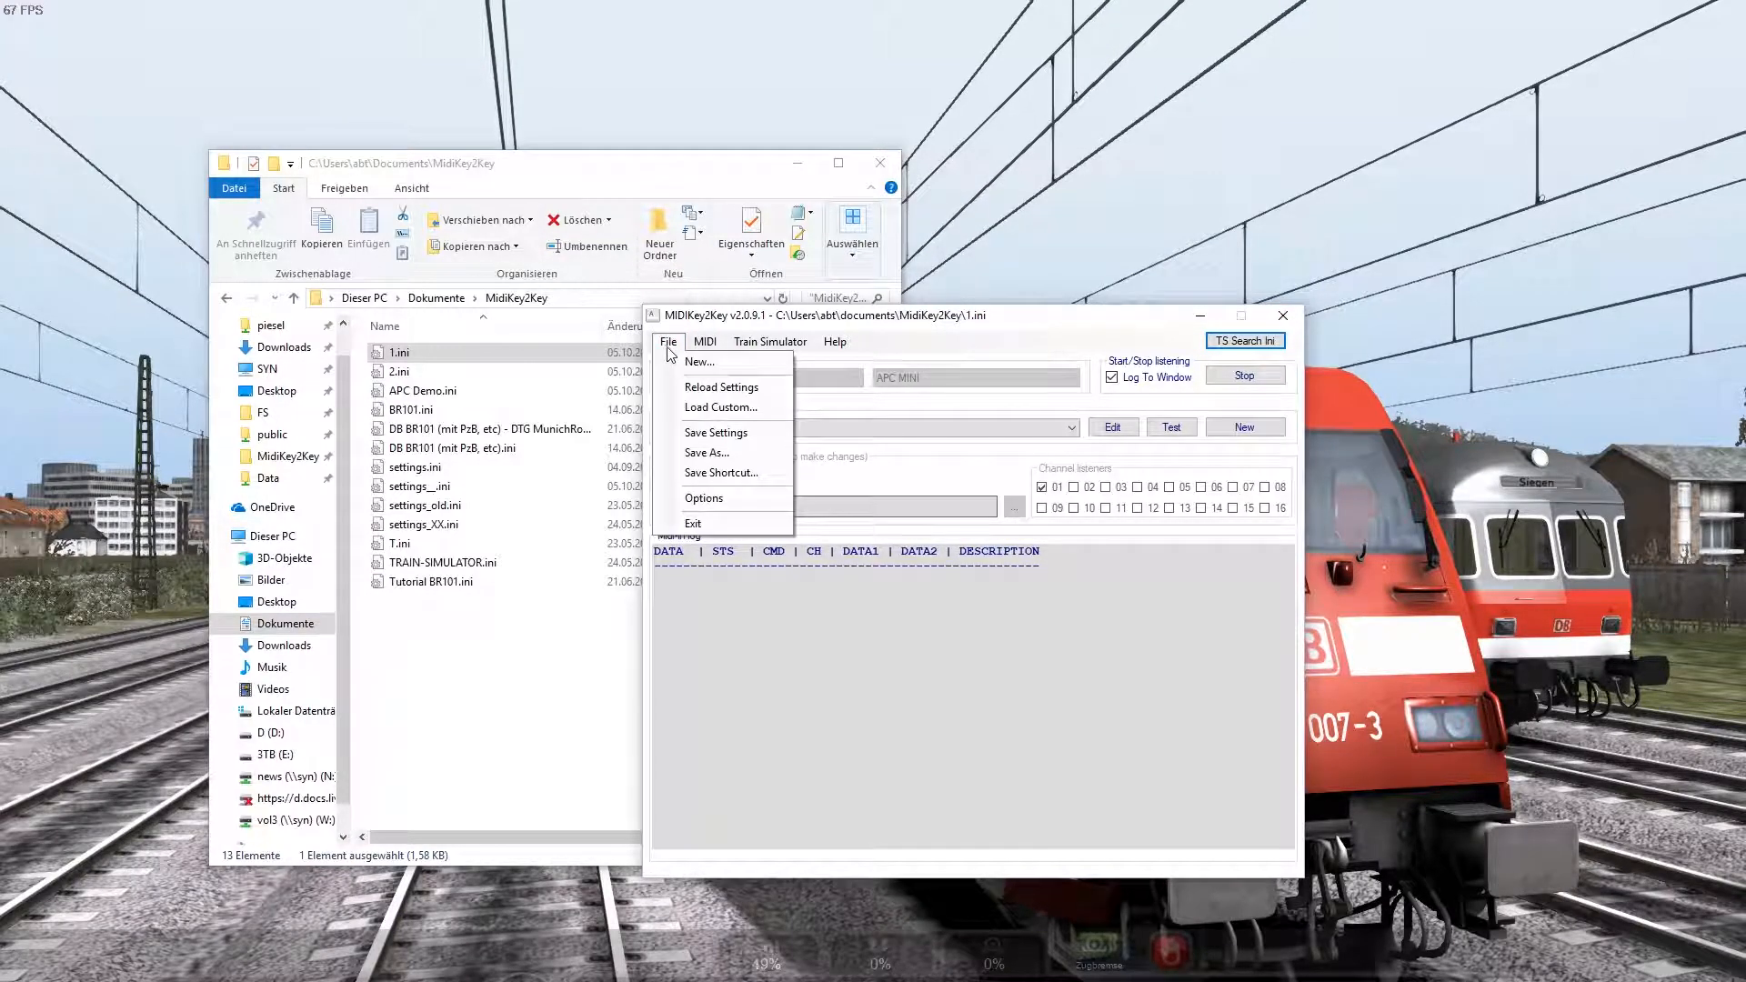
click(720, 407)
double_click(840, 472)
click(1043, 430)
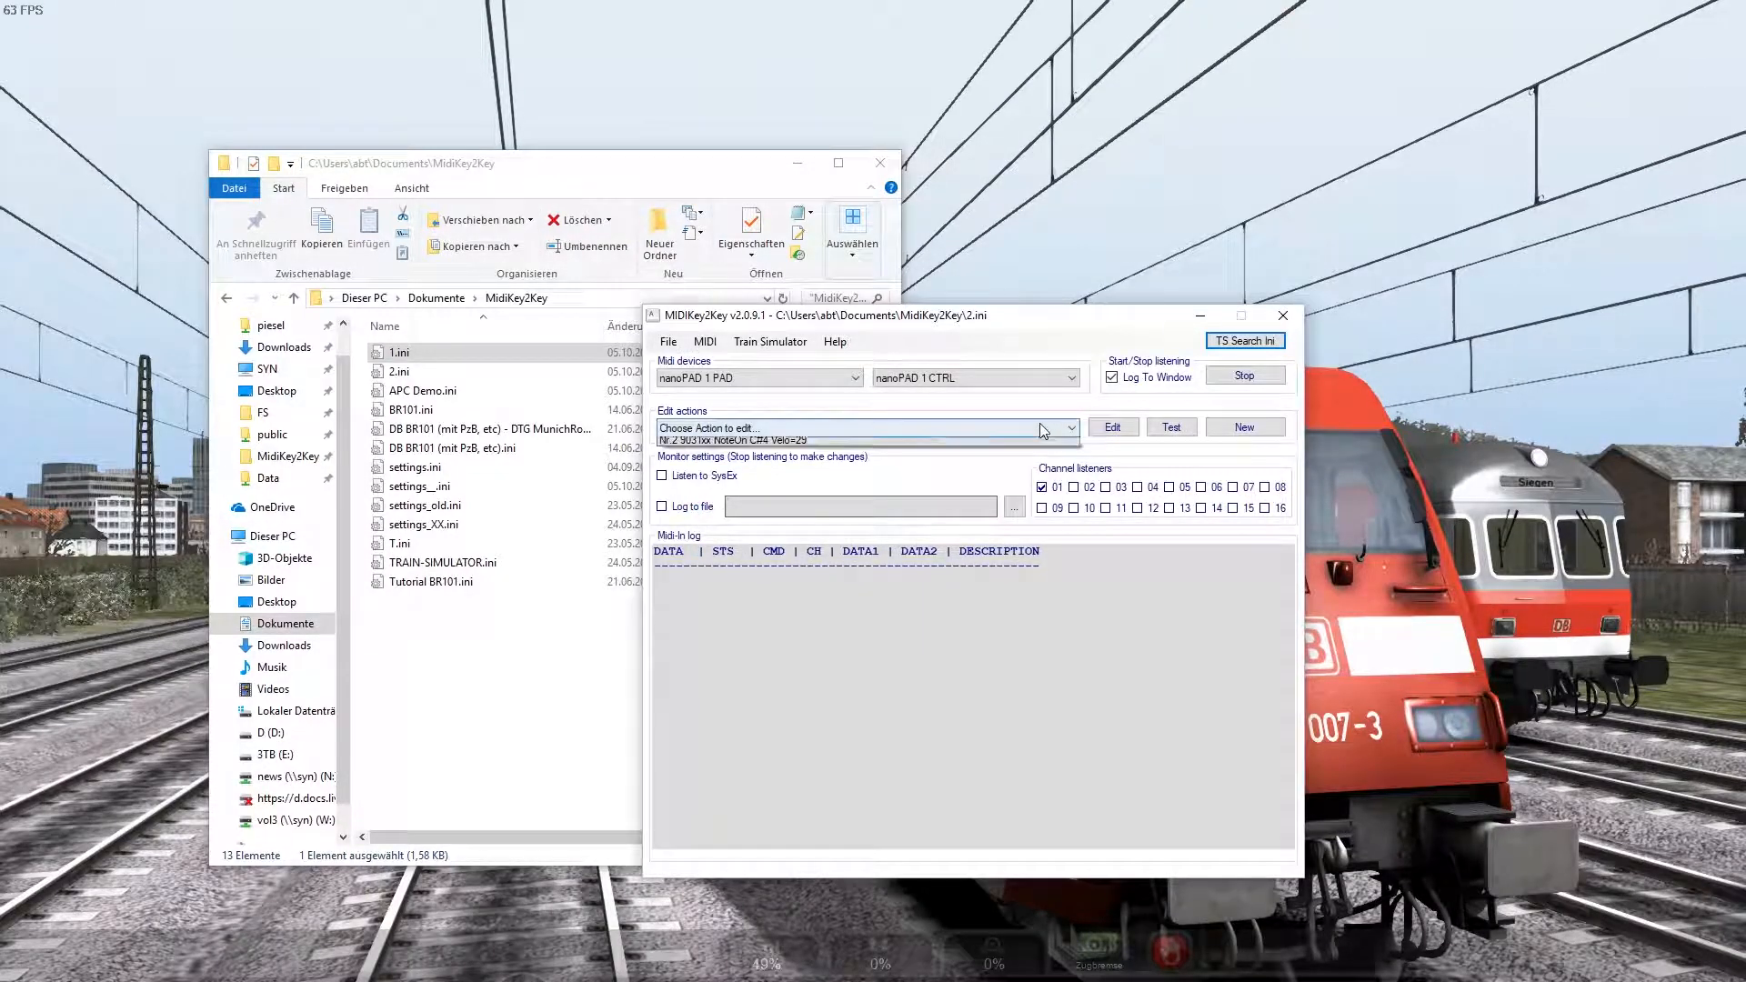
click(1017, 412)
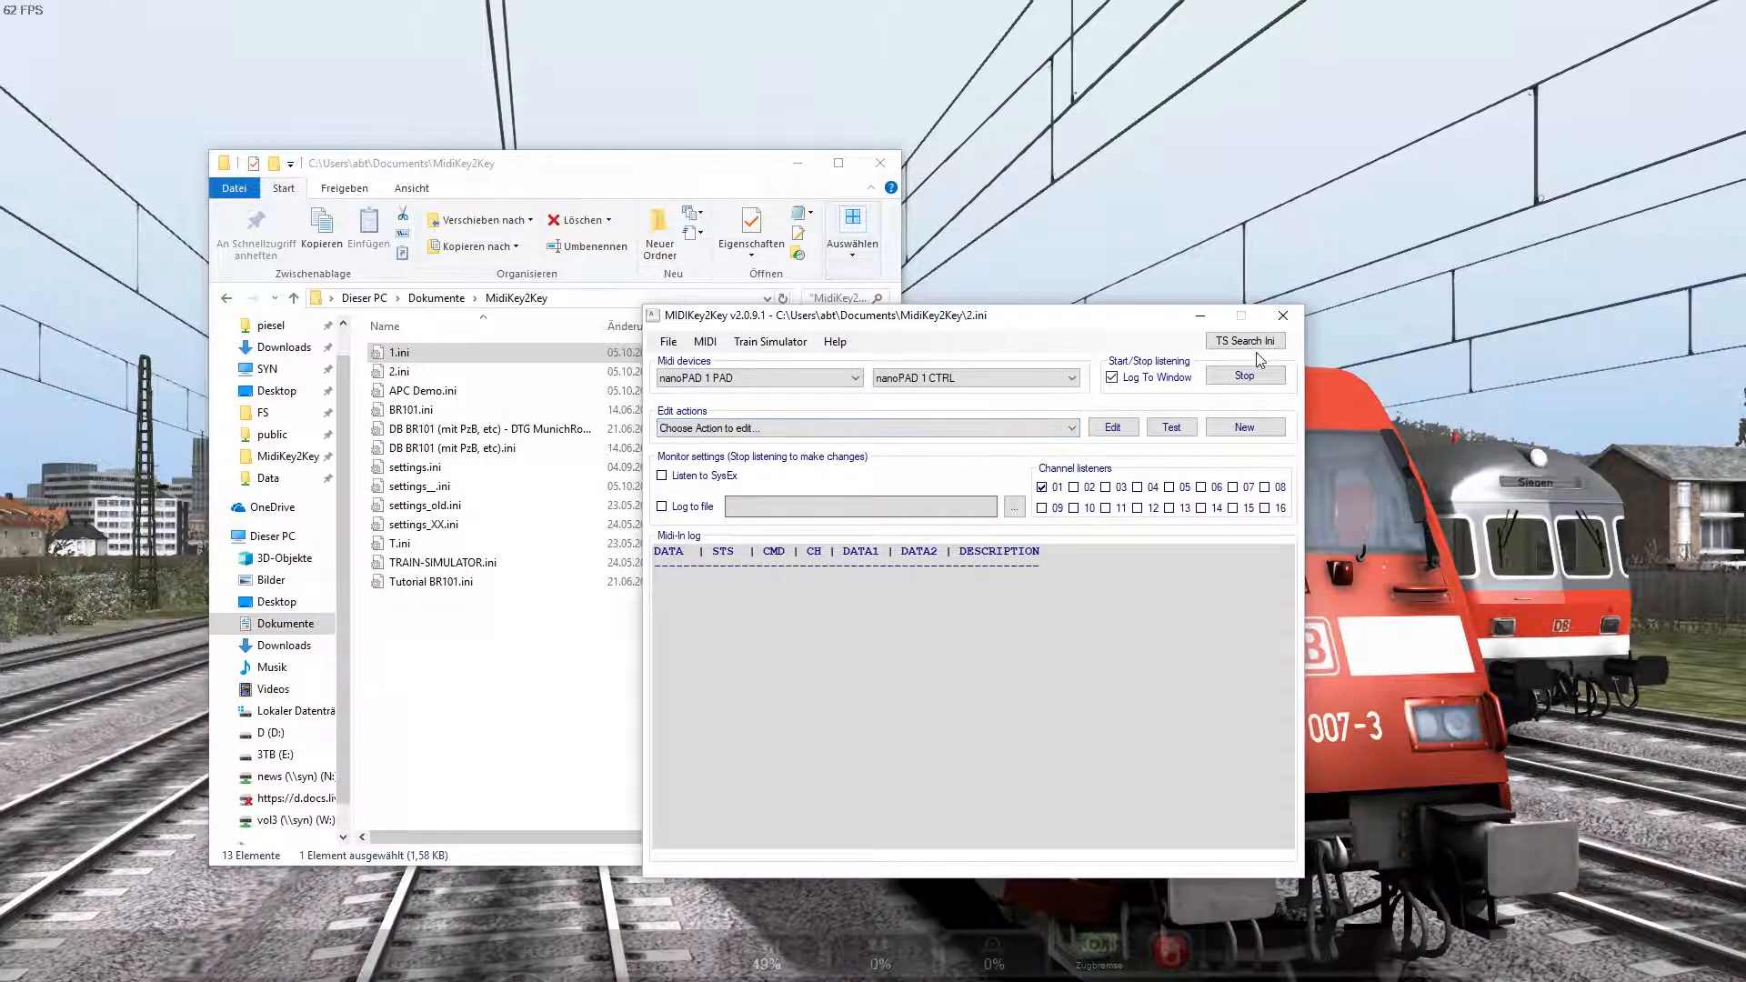
Step: Load the ini file matching the active locomotive through TS Search Ini and review its Train Simulator listeners without changing them
click(1250, 345)
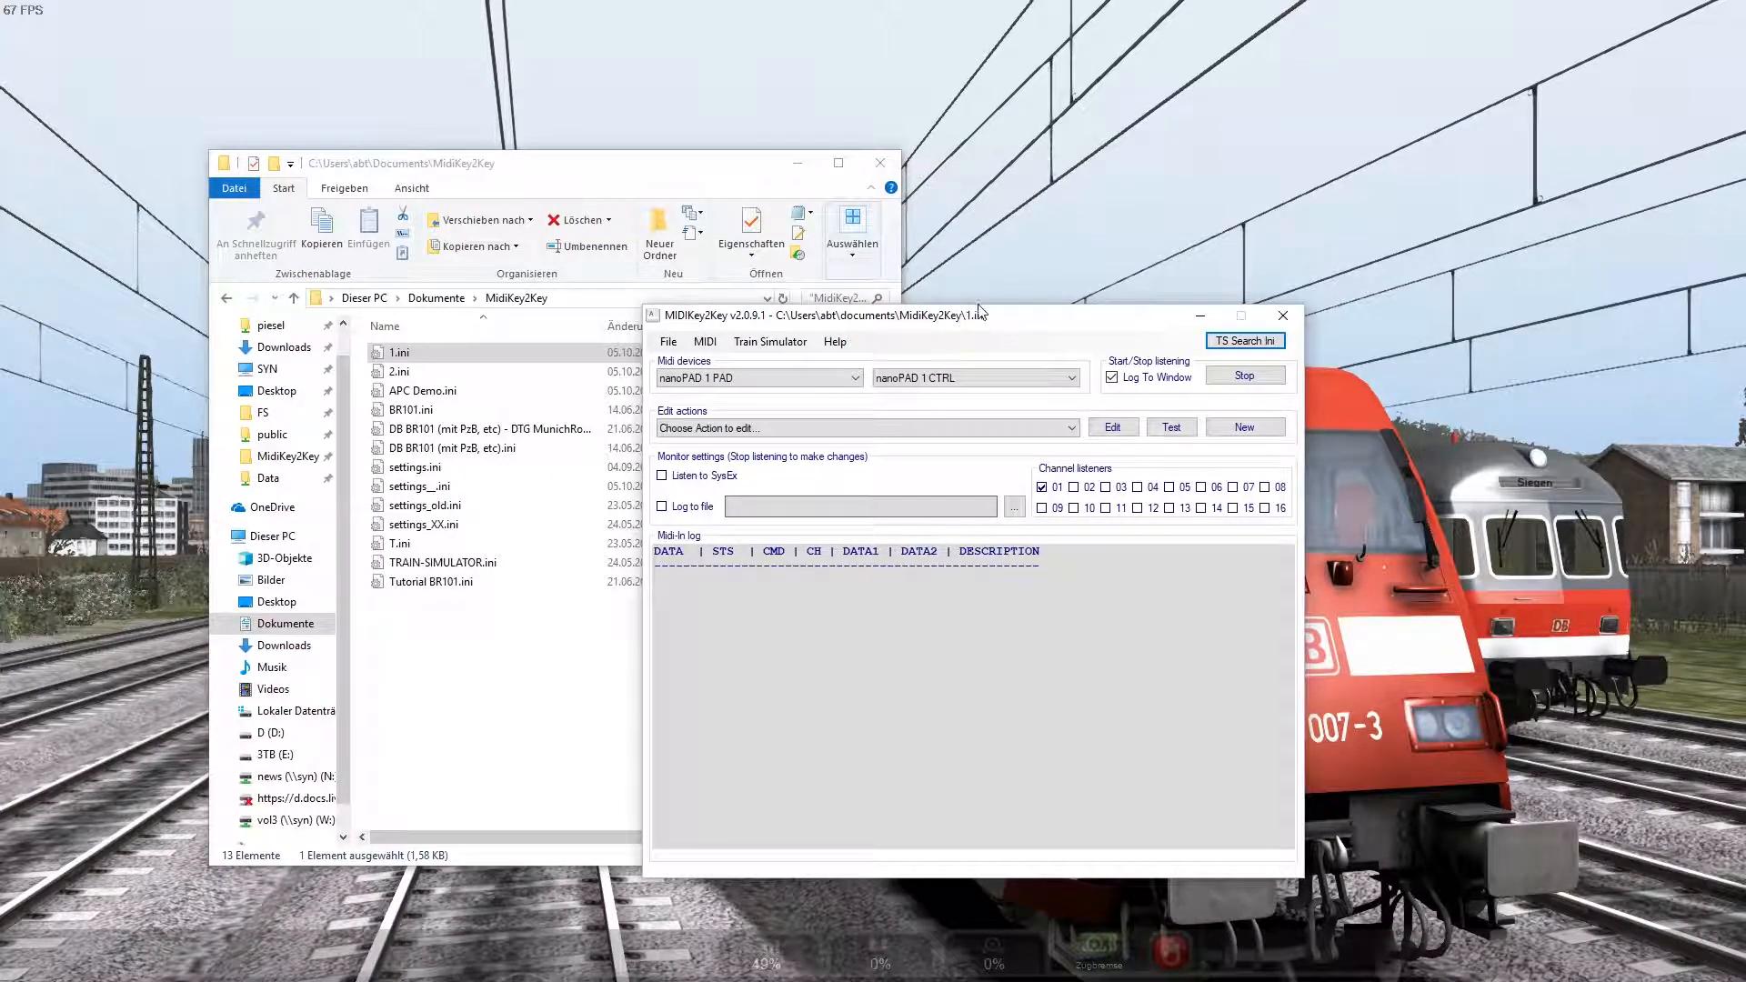
click(770, 341)
click(773, 380)
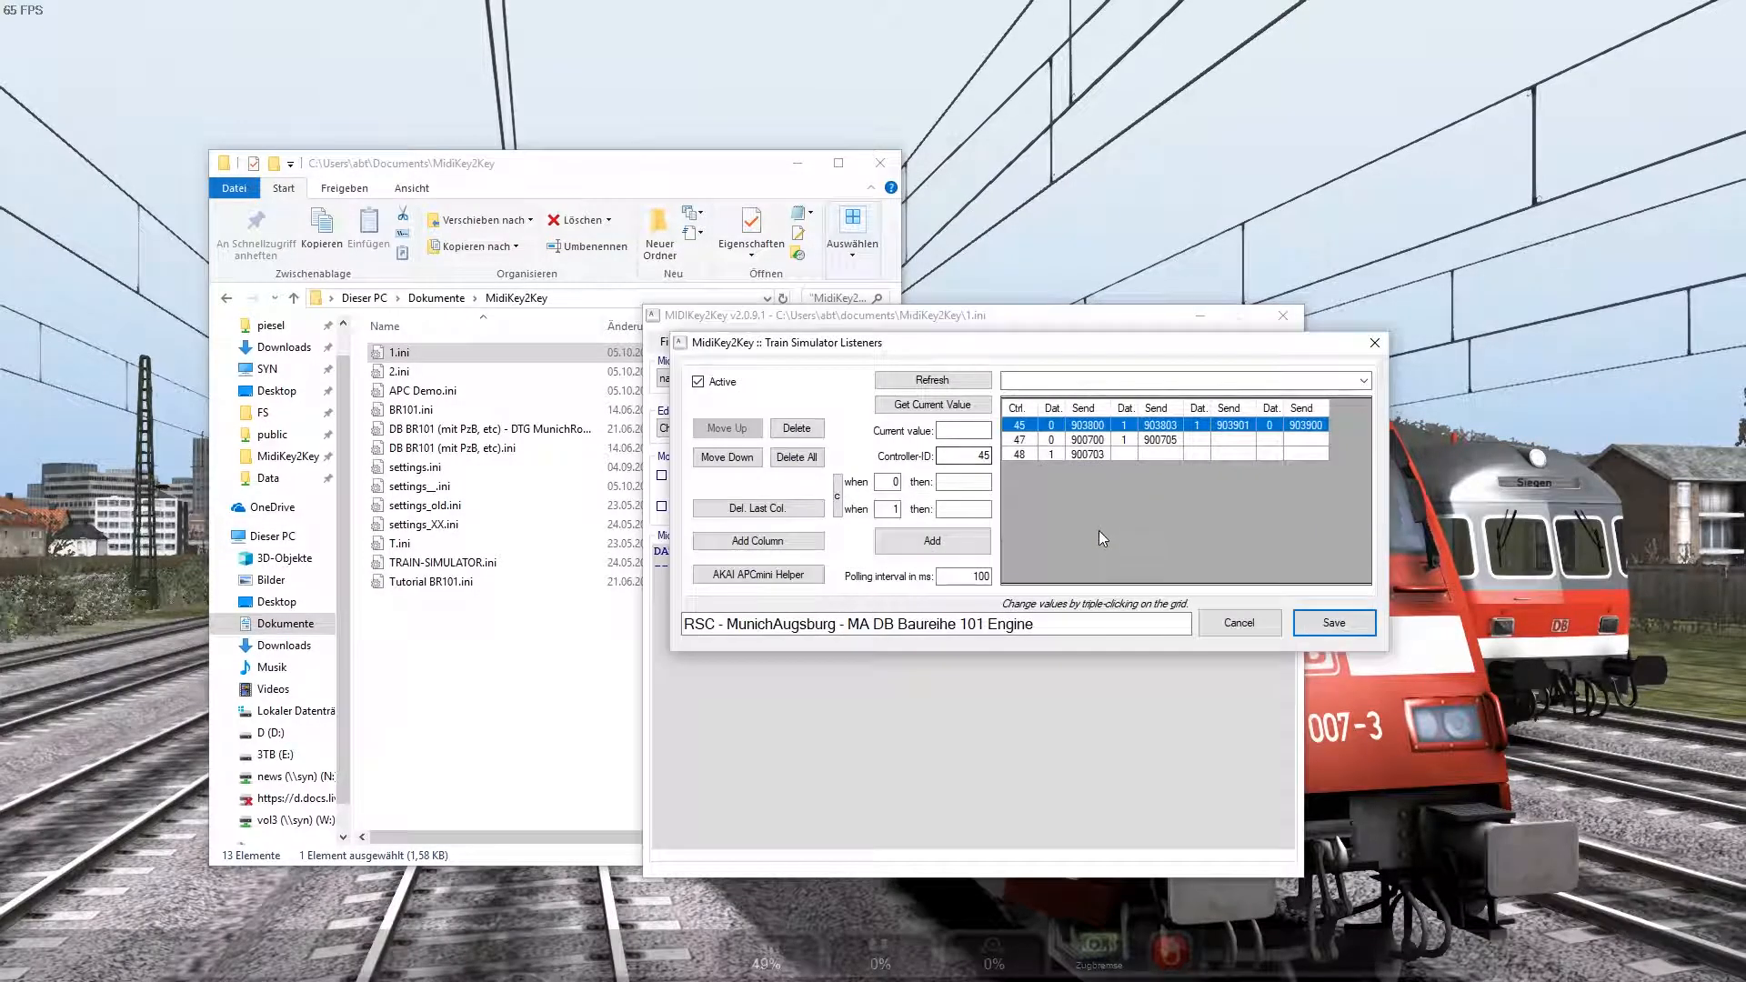
click(1239, 622)
Step: Arrange the MIDIKey2Key window and the MidiKey2Key folder window side by side
drag(1048, 331, 1106, 342)
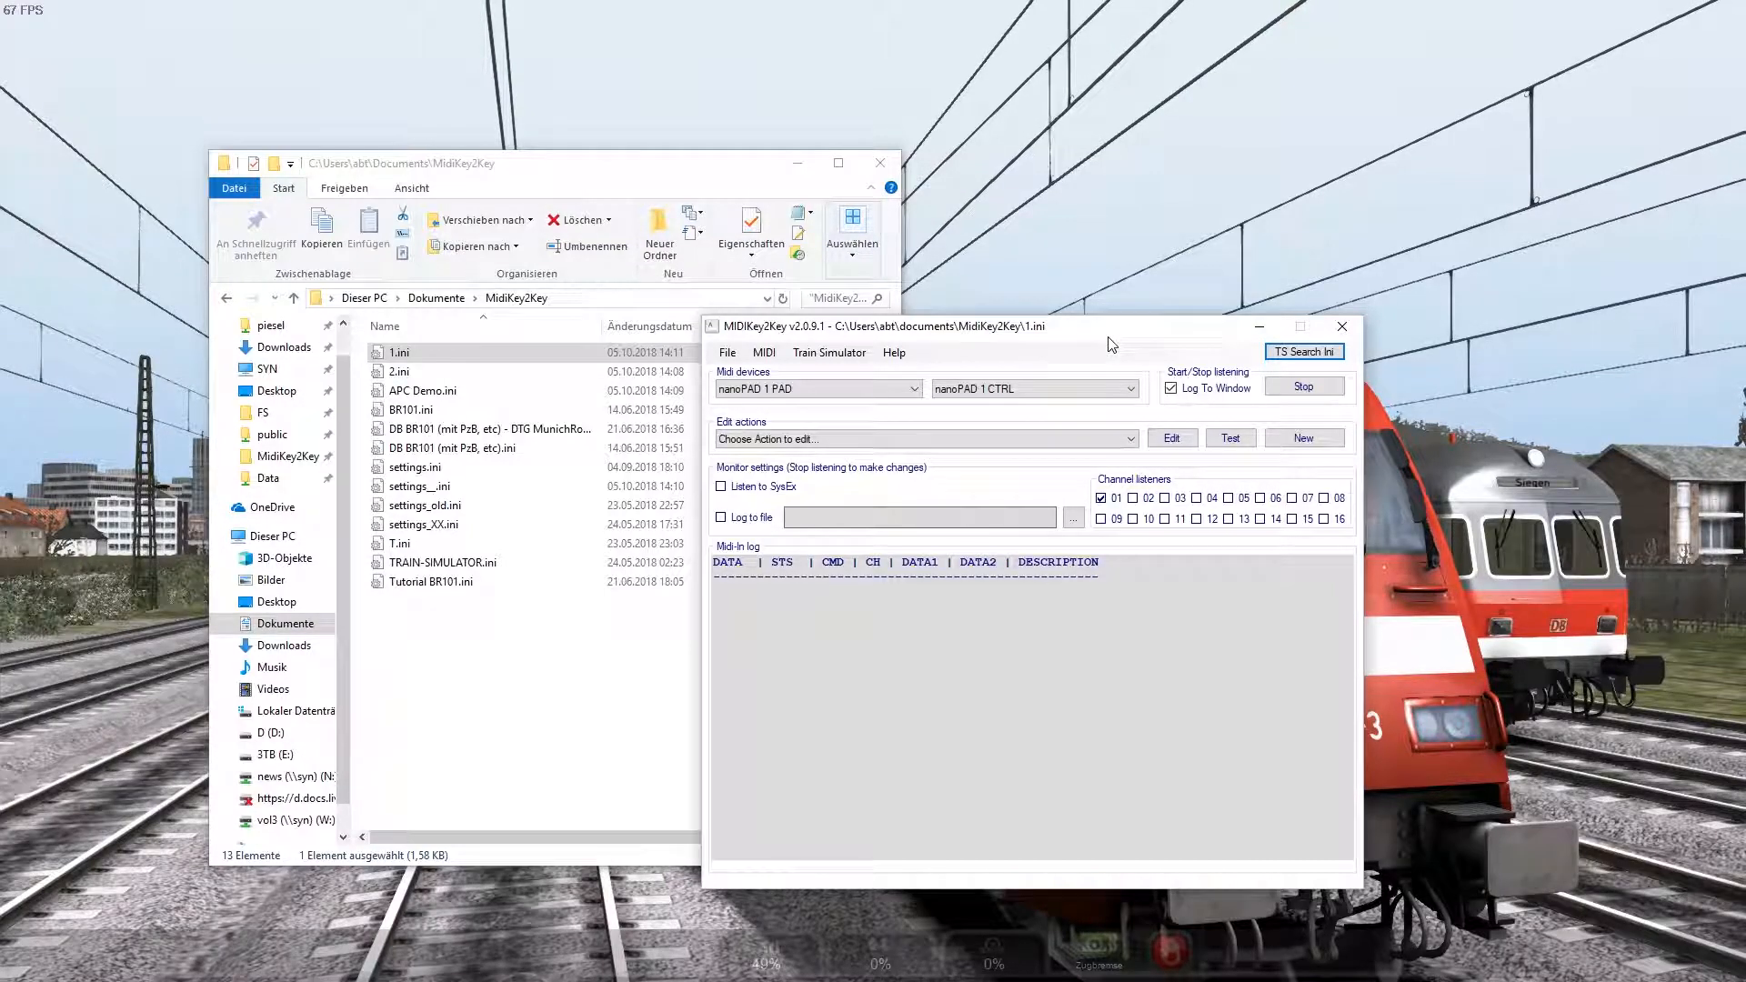
drag(1024, 333, 1007, 221)
drag(701, 170, 687, 160)
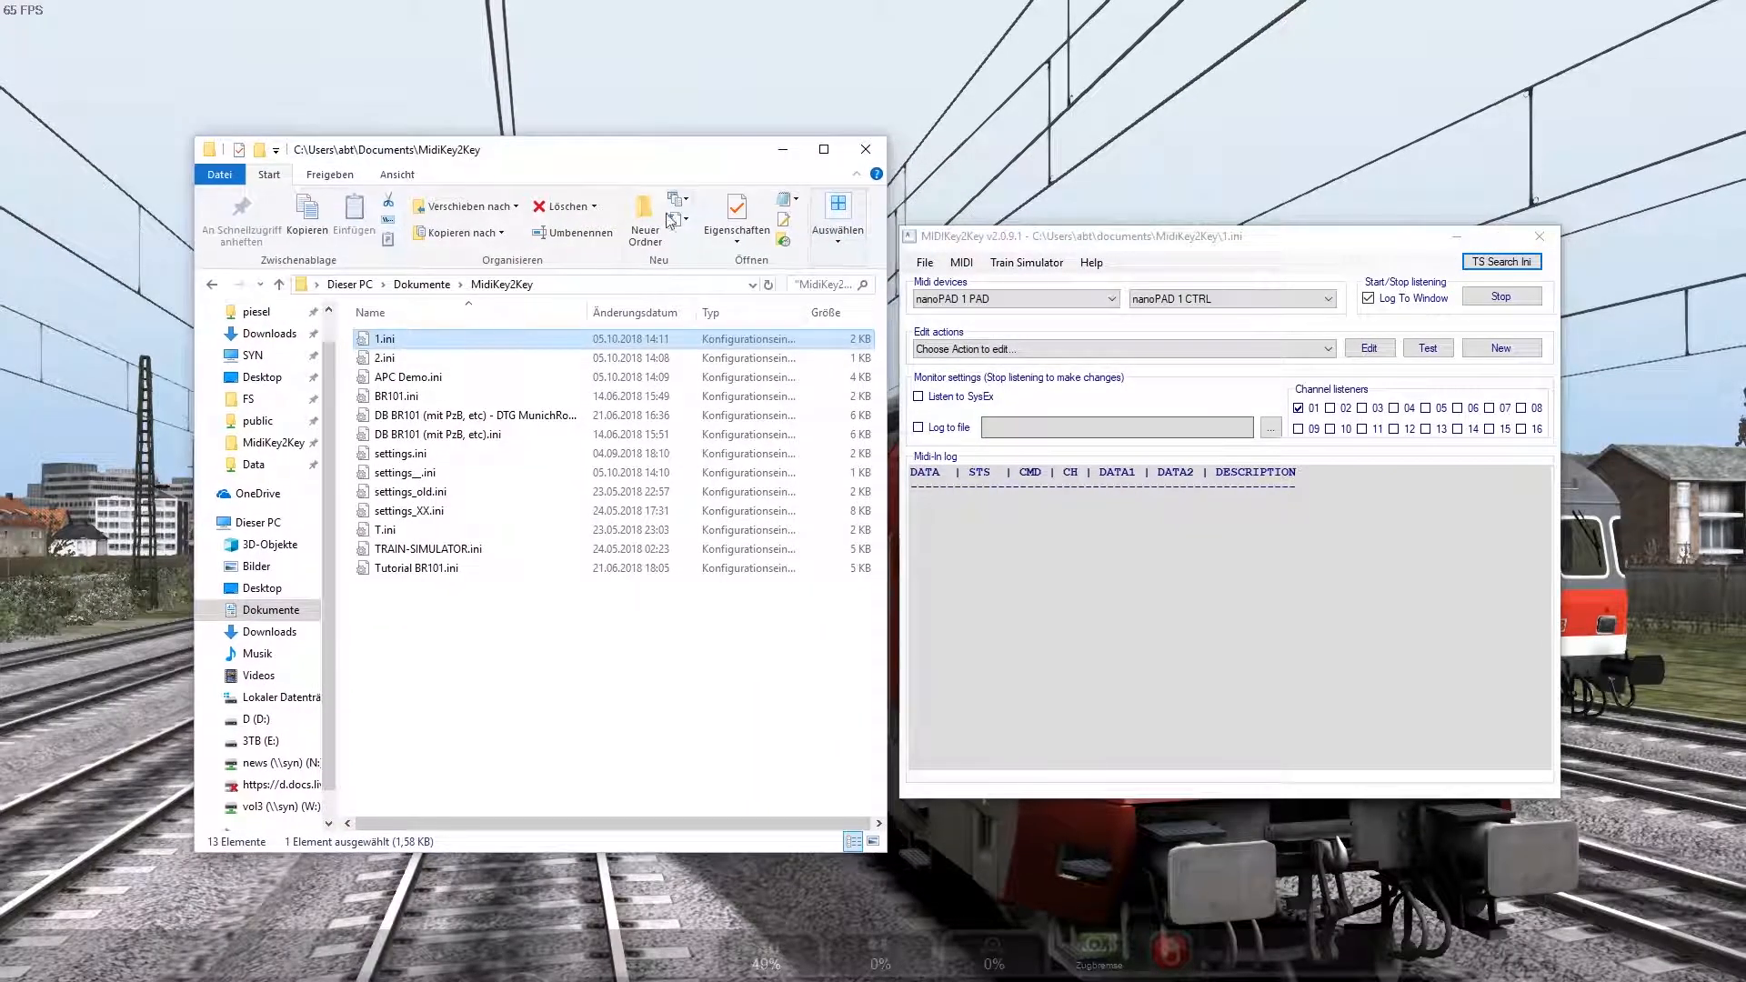
Step: Open 2.ini in the text editor and examine its end for a listeners section and locomotive name
click(404, 360)
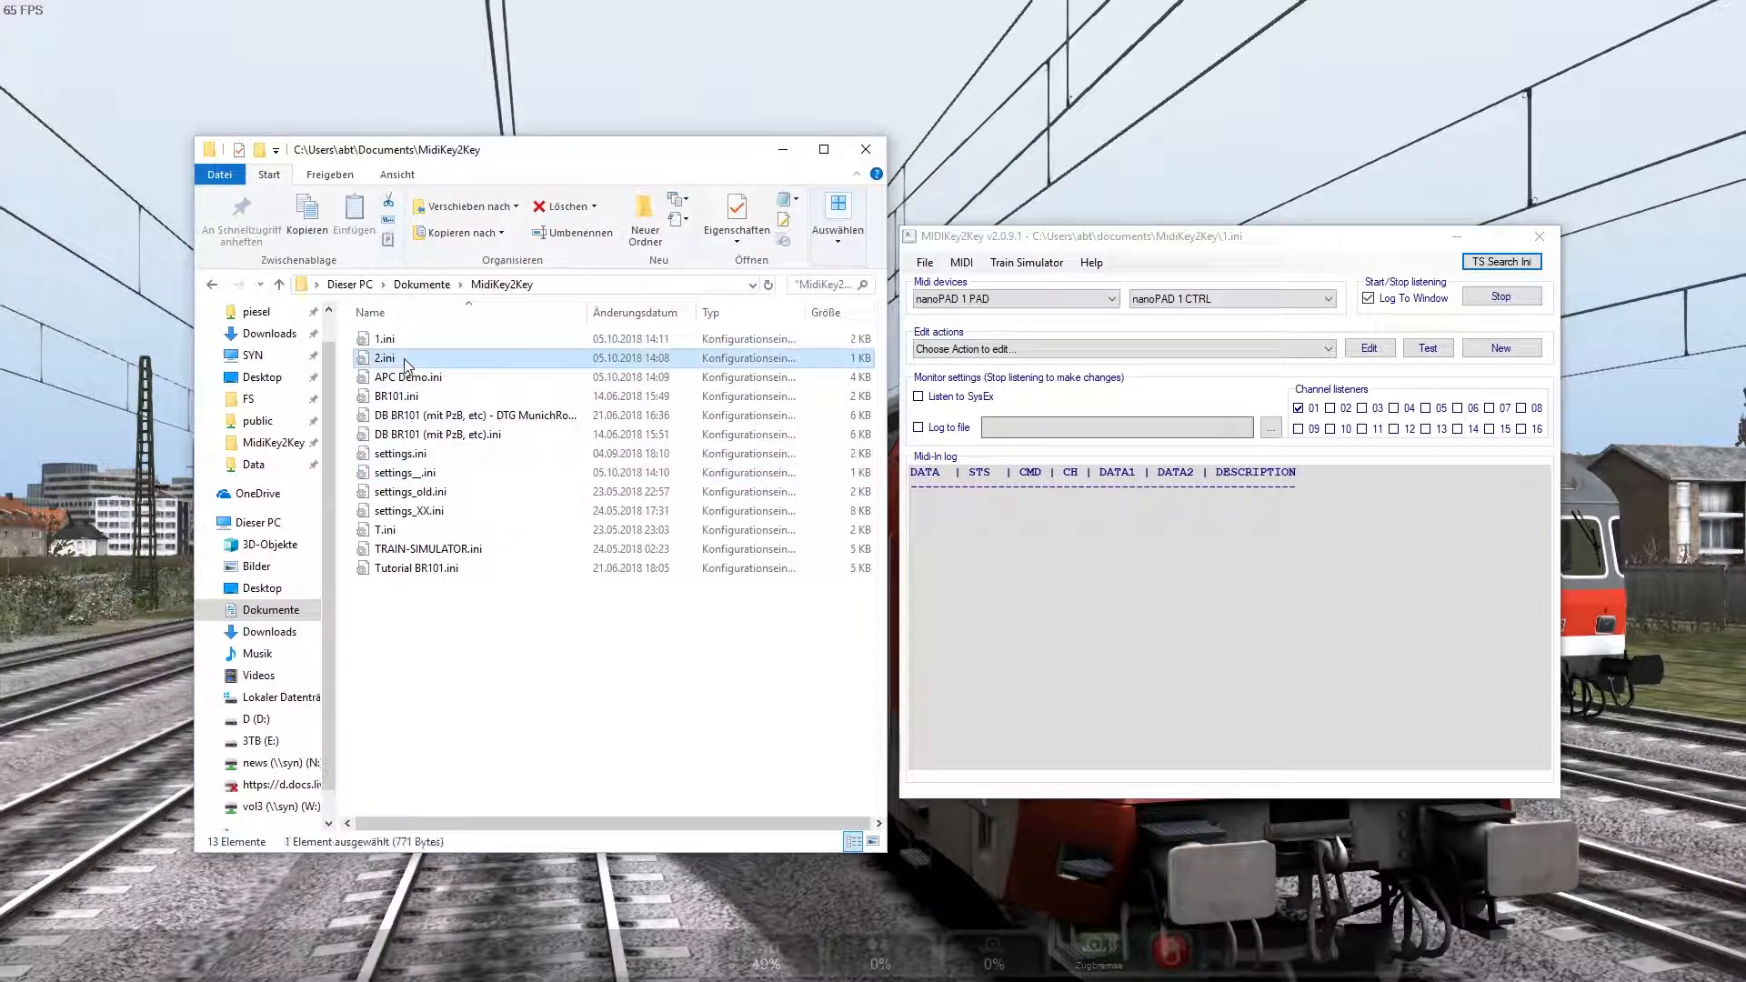
double_click(404, 360)
drag(1660, 479, 1656, 678)
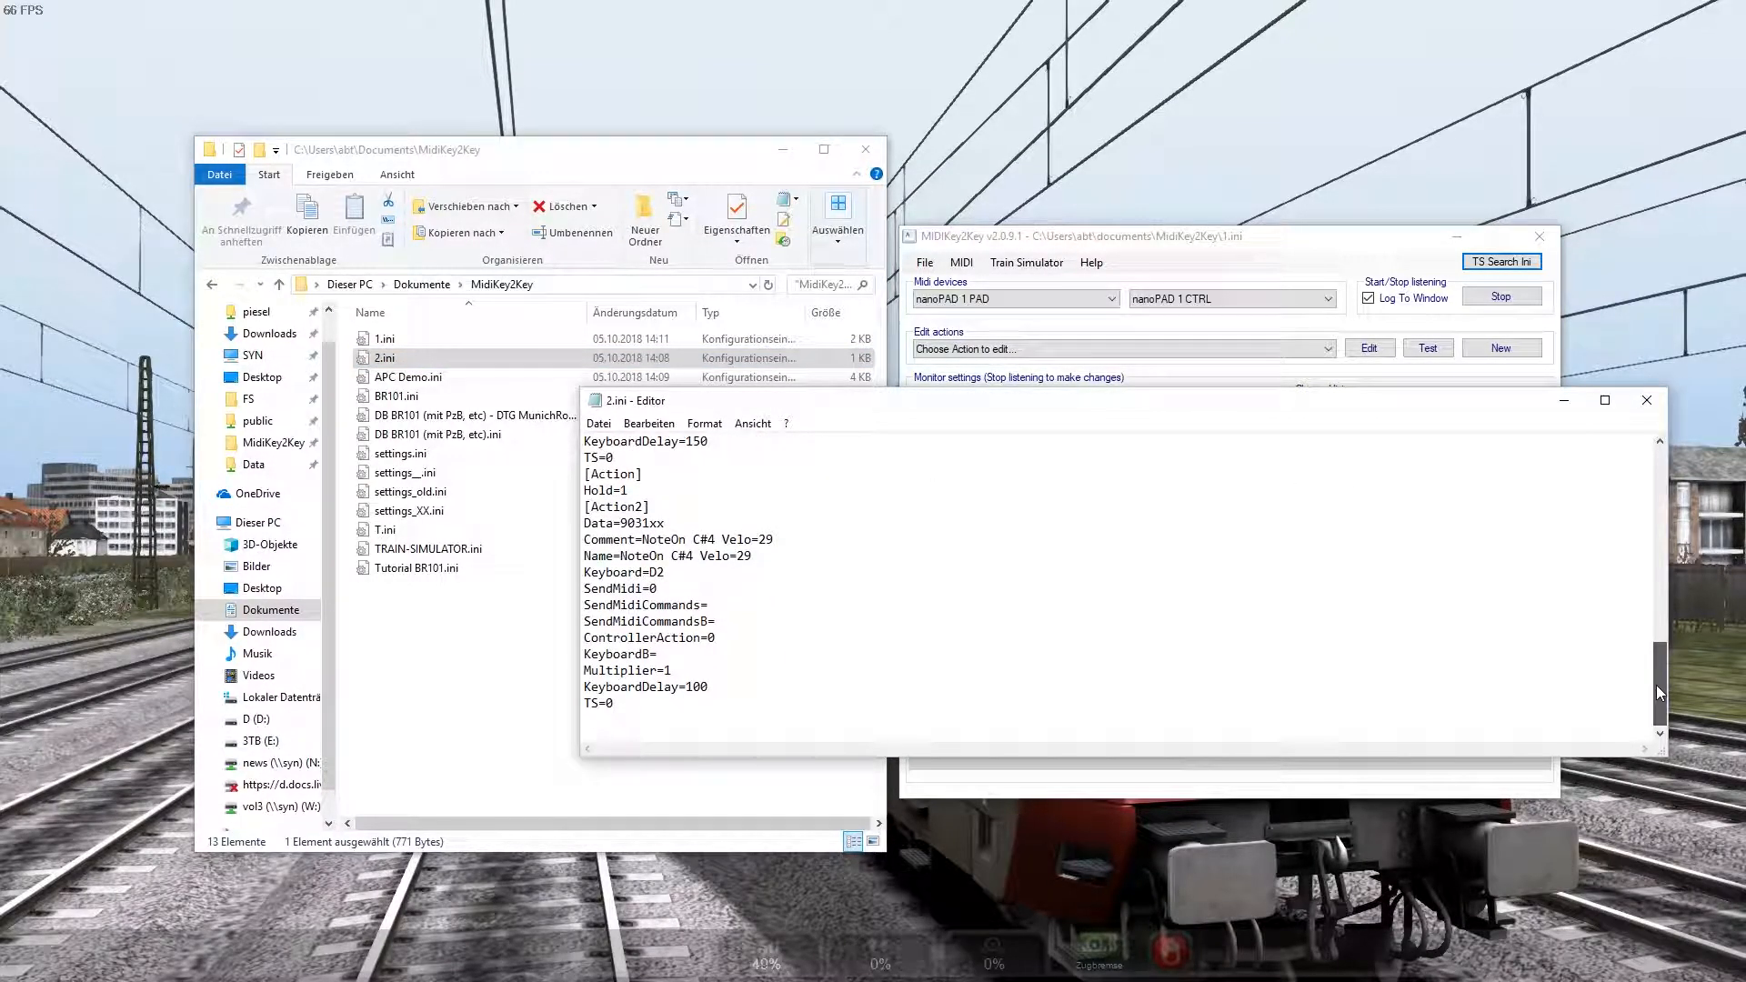
drag(1657, 687, 1628, 604)
click(1647, 400)
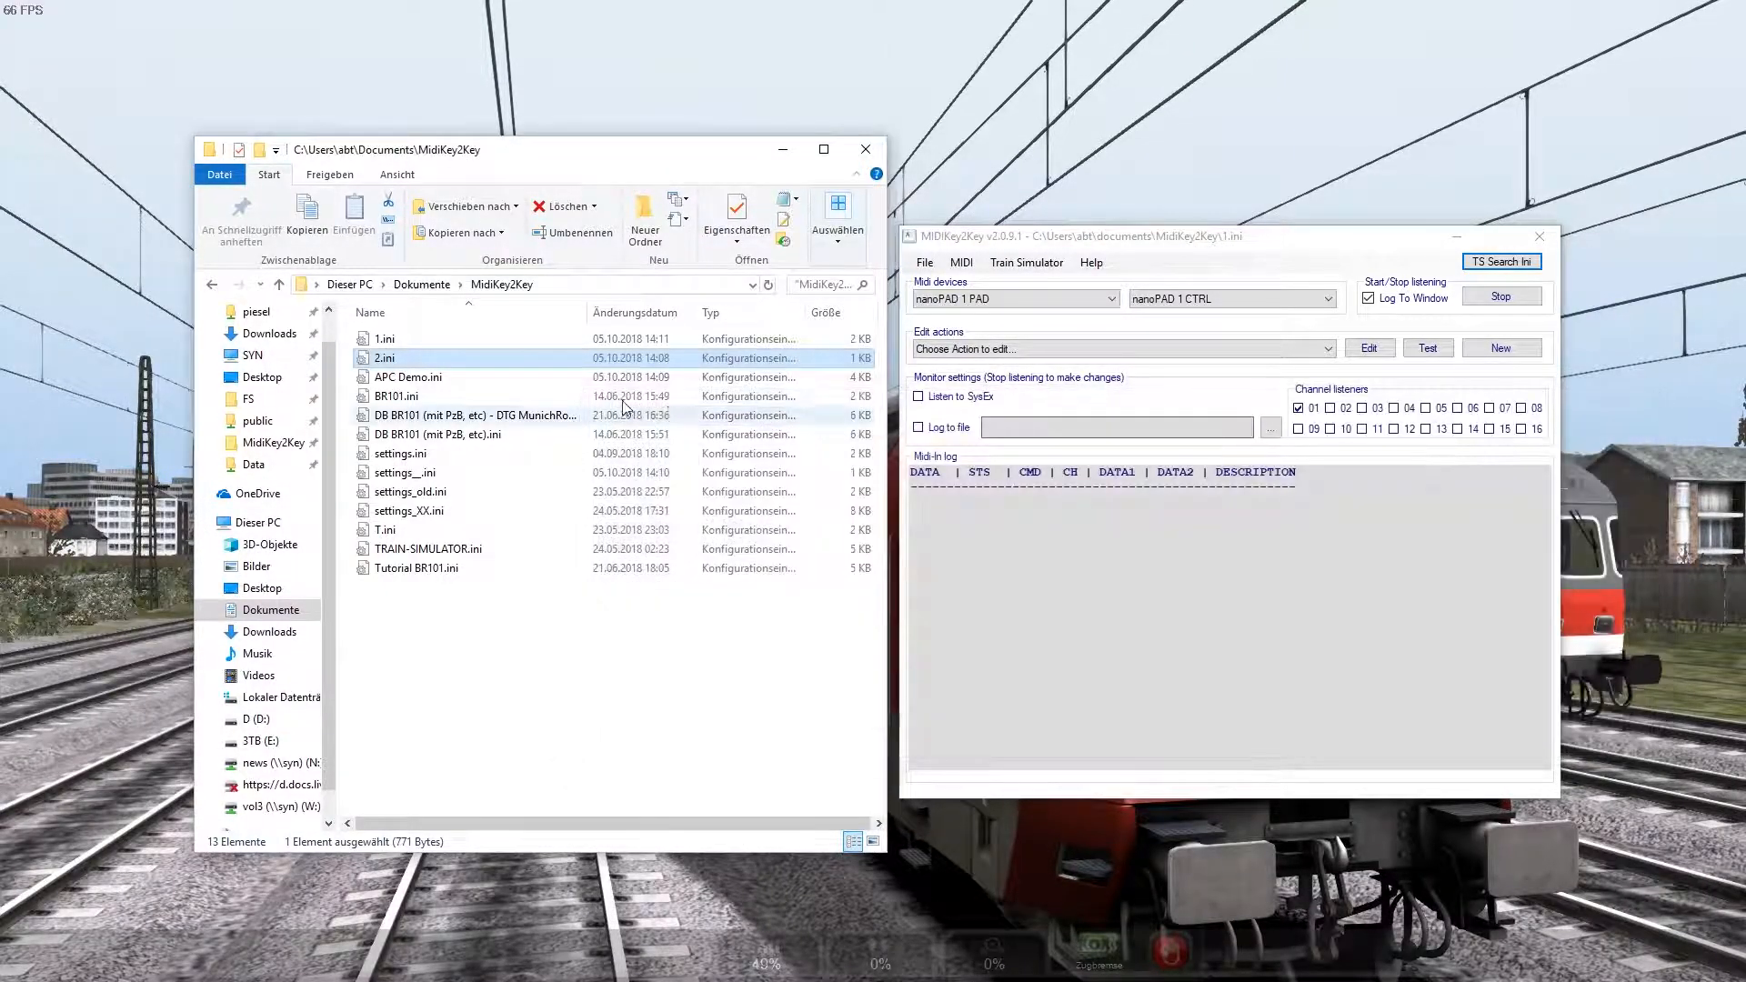
Step: Load the custom settings file 2.ini again and activate its Train Simulator listeners
drag(975, 244, 845, 255)
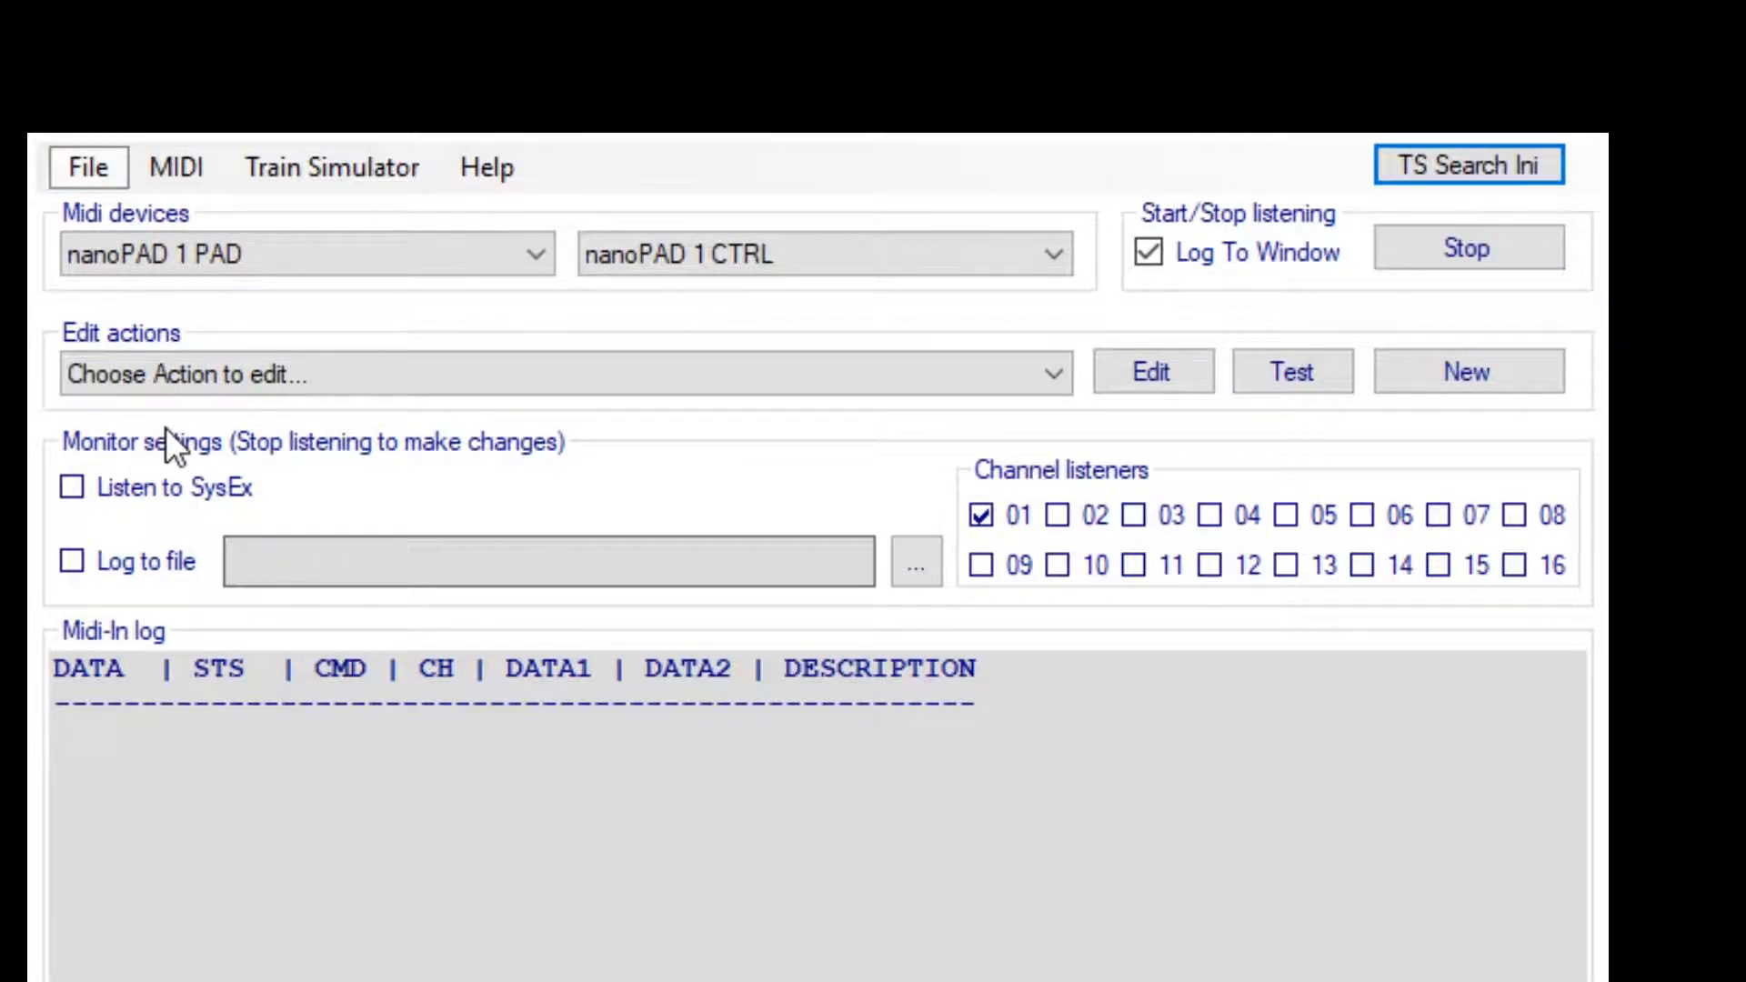
click(259, 329)
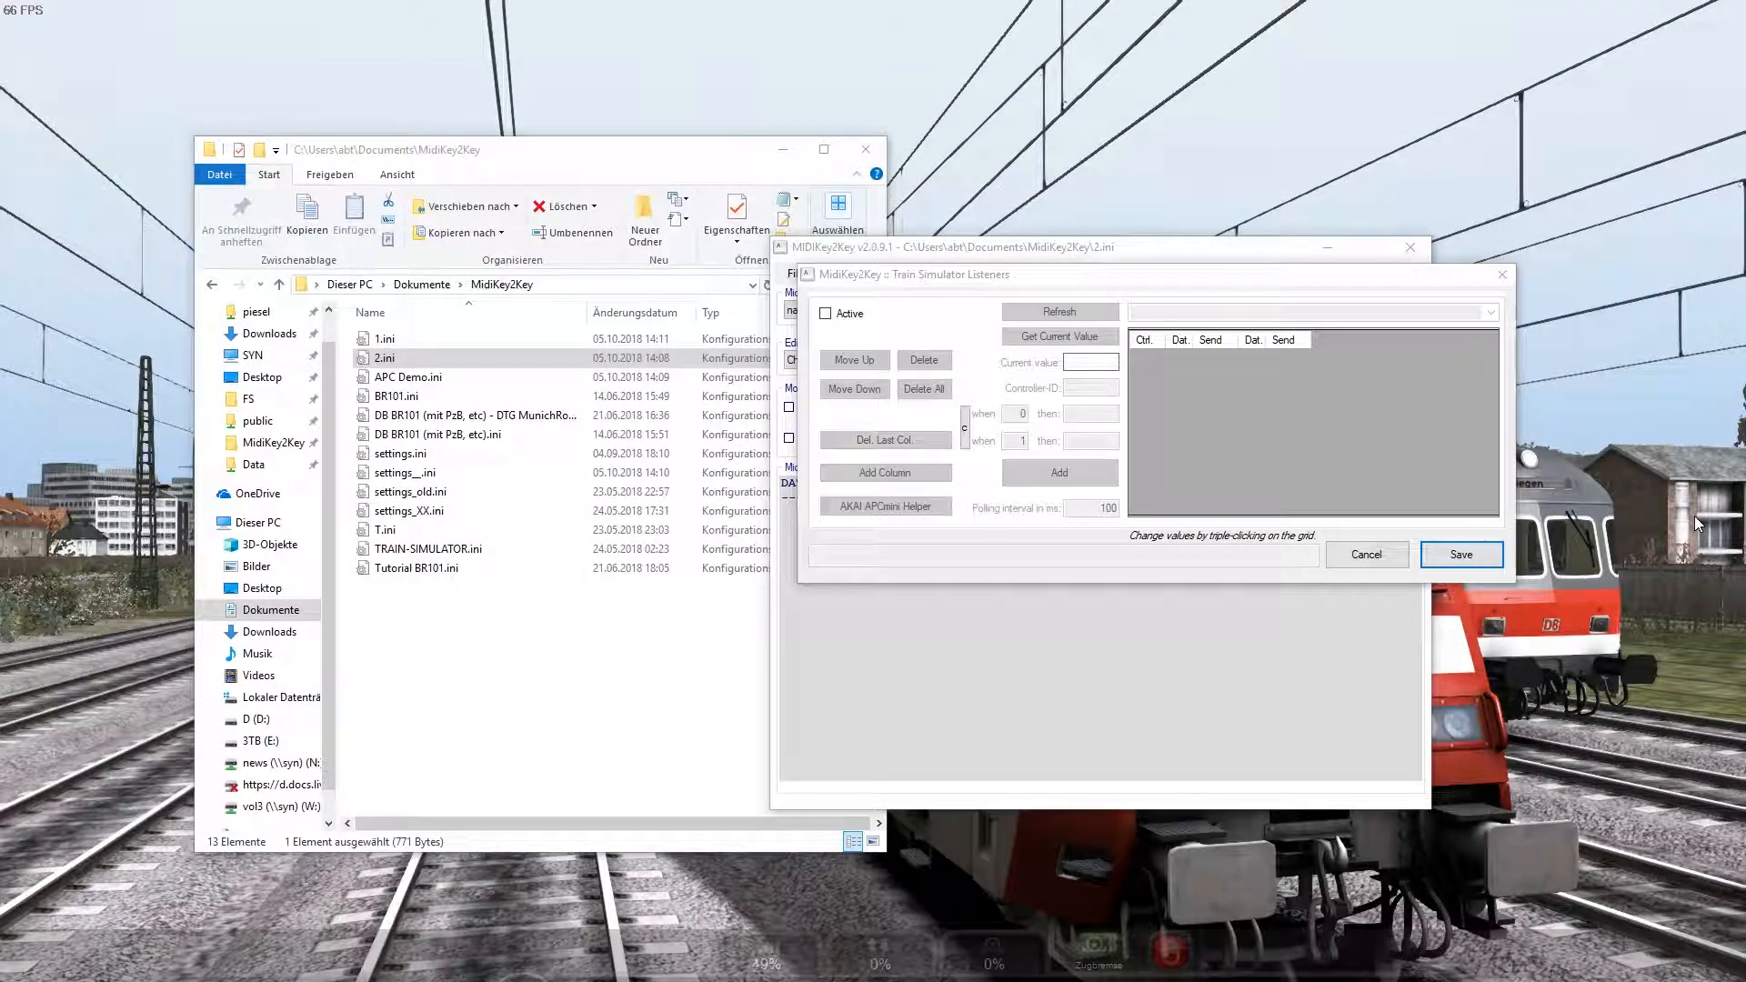
click(850, 314)
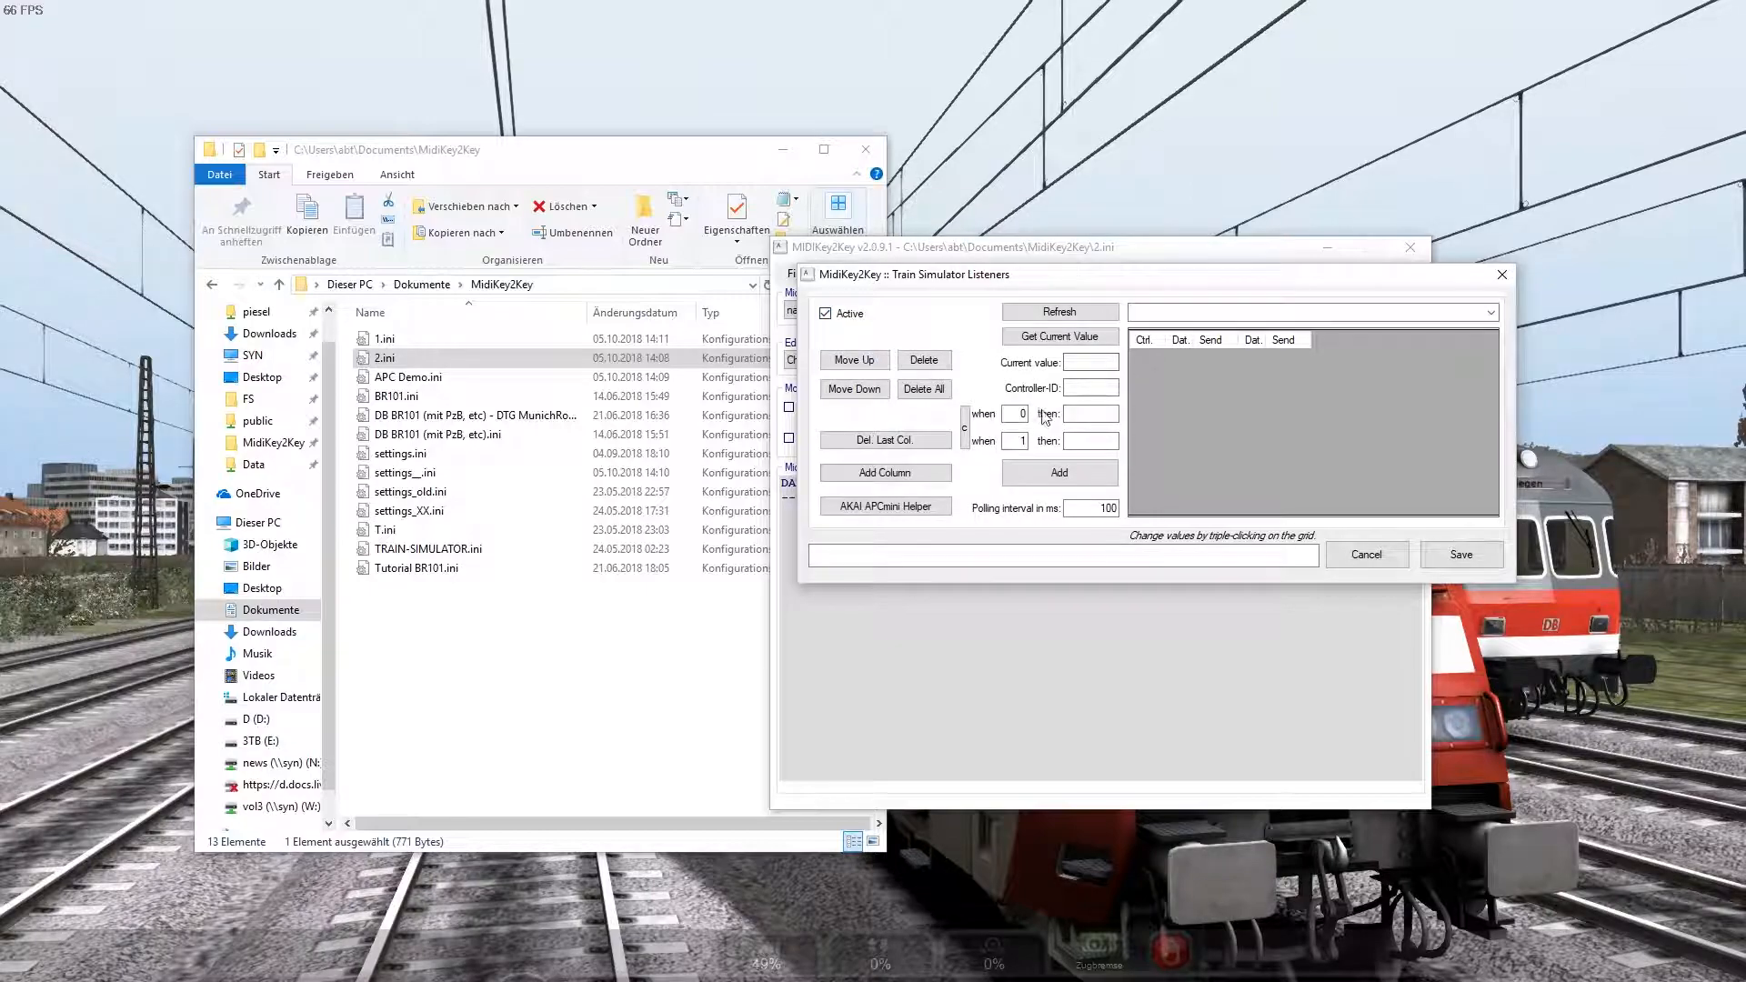
drag(1082, 288, 993, 313)
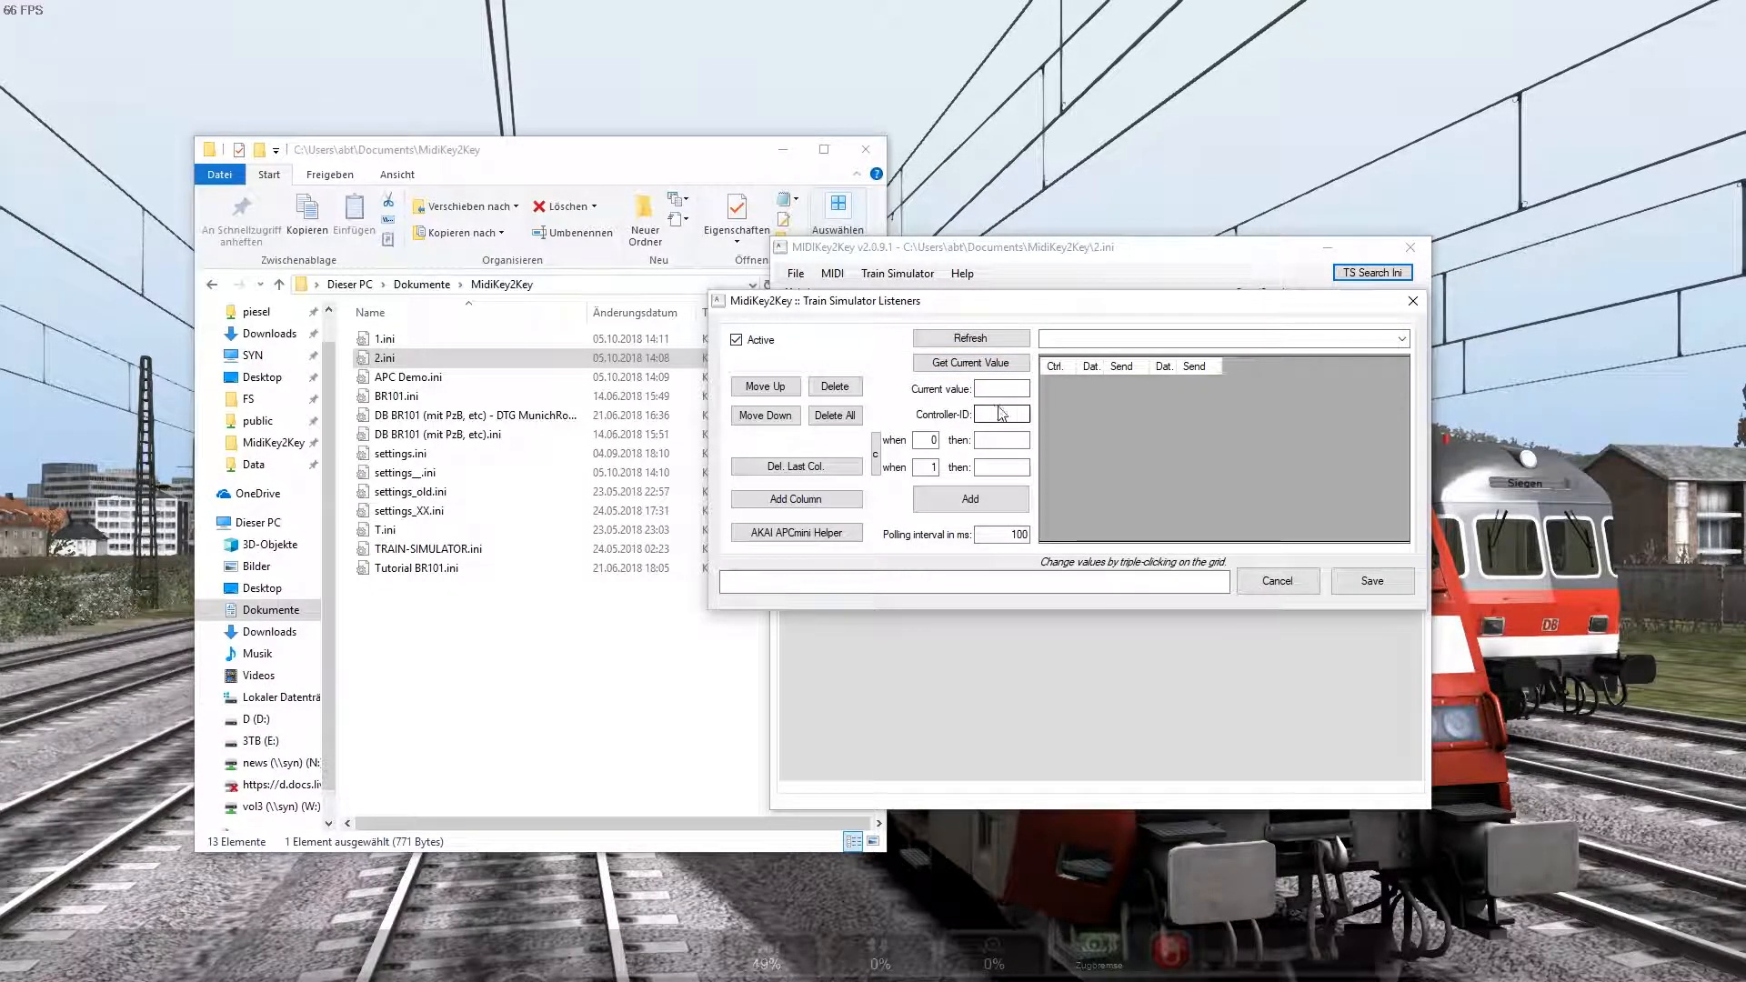
Step: Add a listener for Controller-ID 0 that sends 900000 at 0 and 900001 at 1, using the APCmini Helper's bottom-row first pad in green
click(1025, 414)
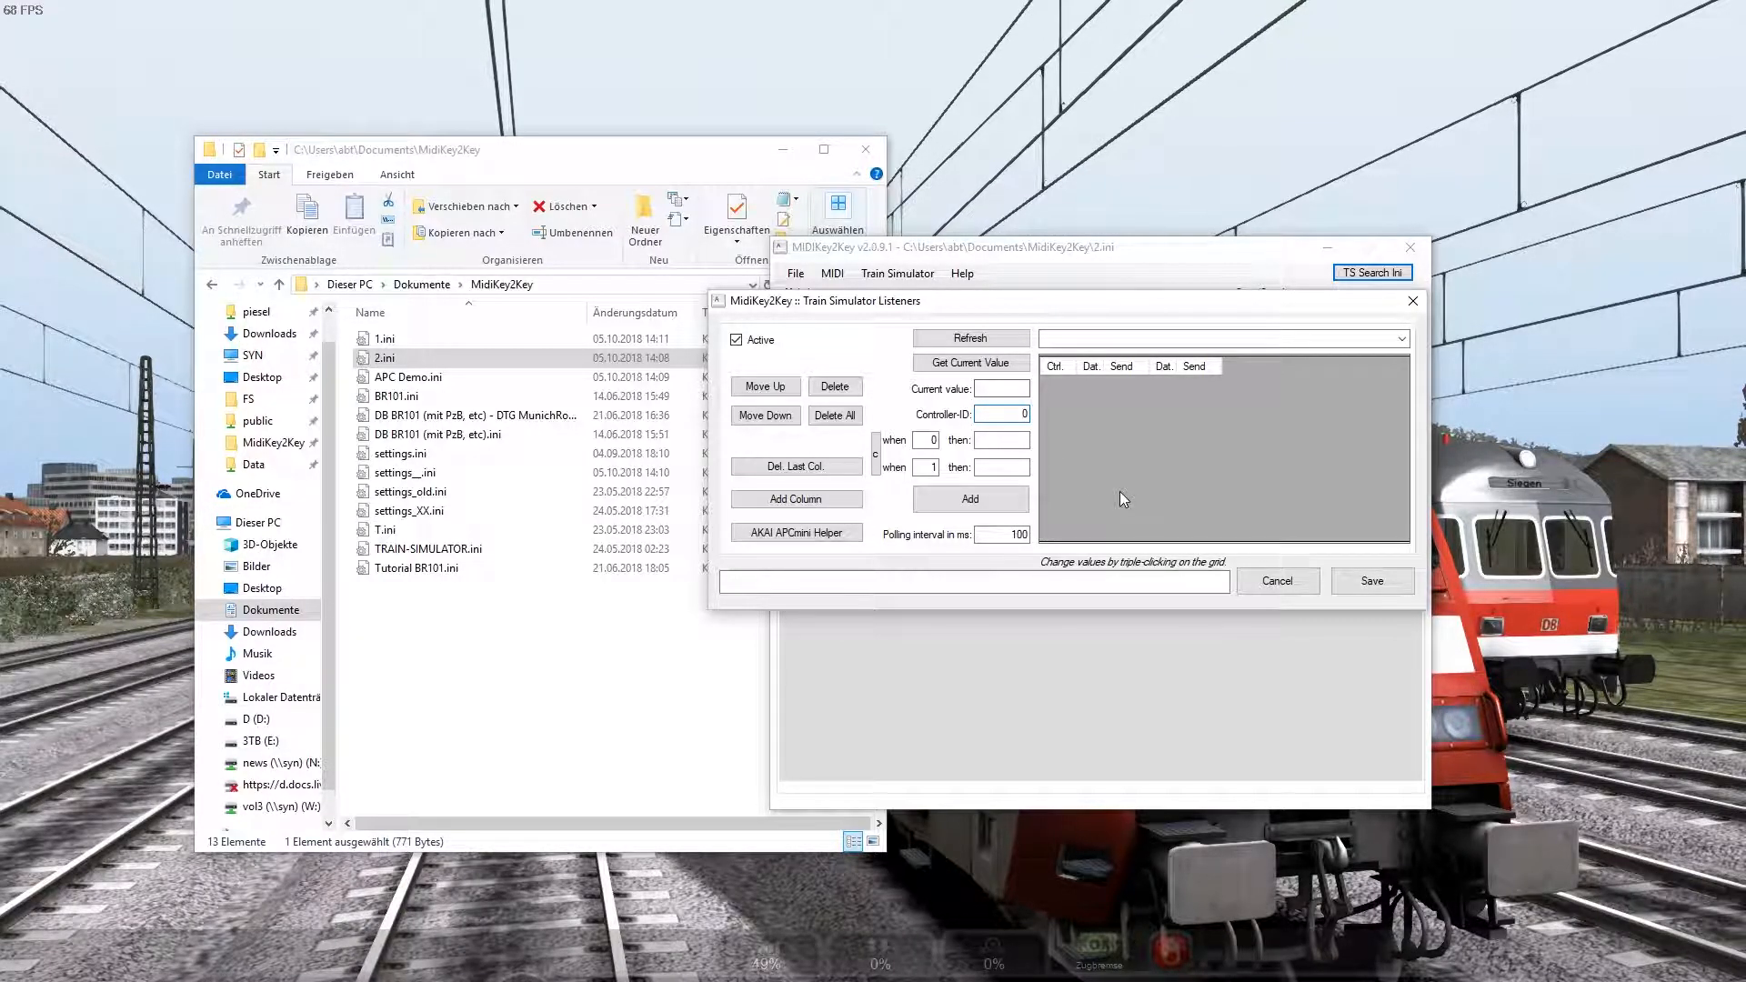
click(797, 532)
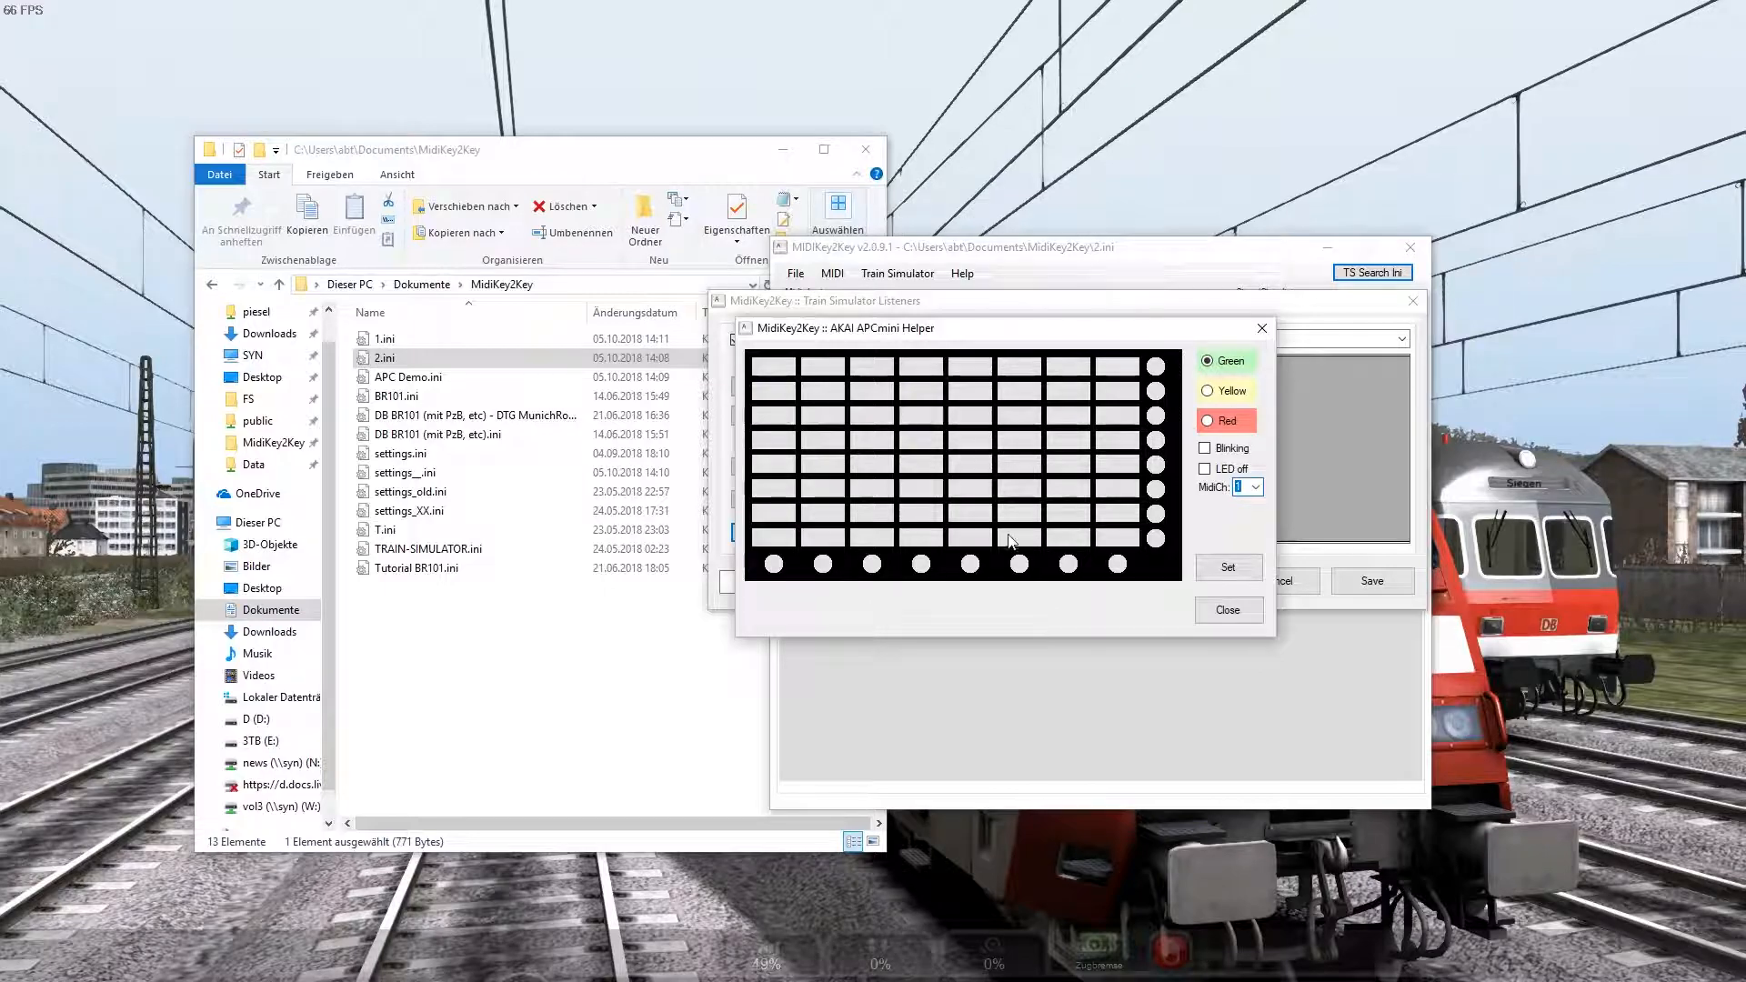
click(772, 539)
click(1228, 569)
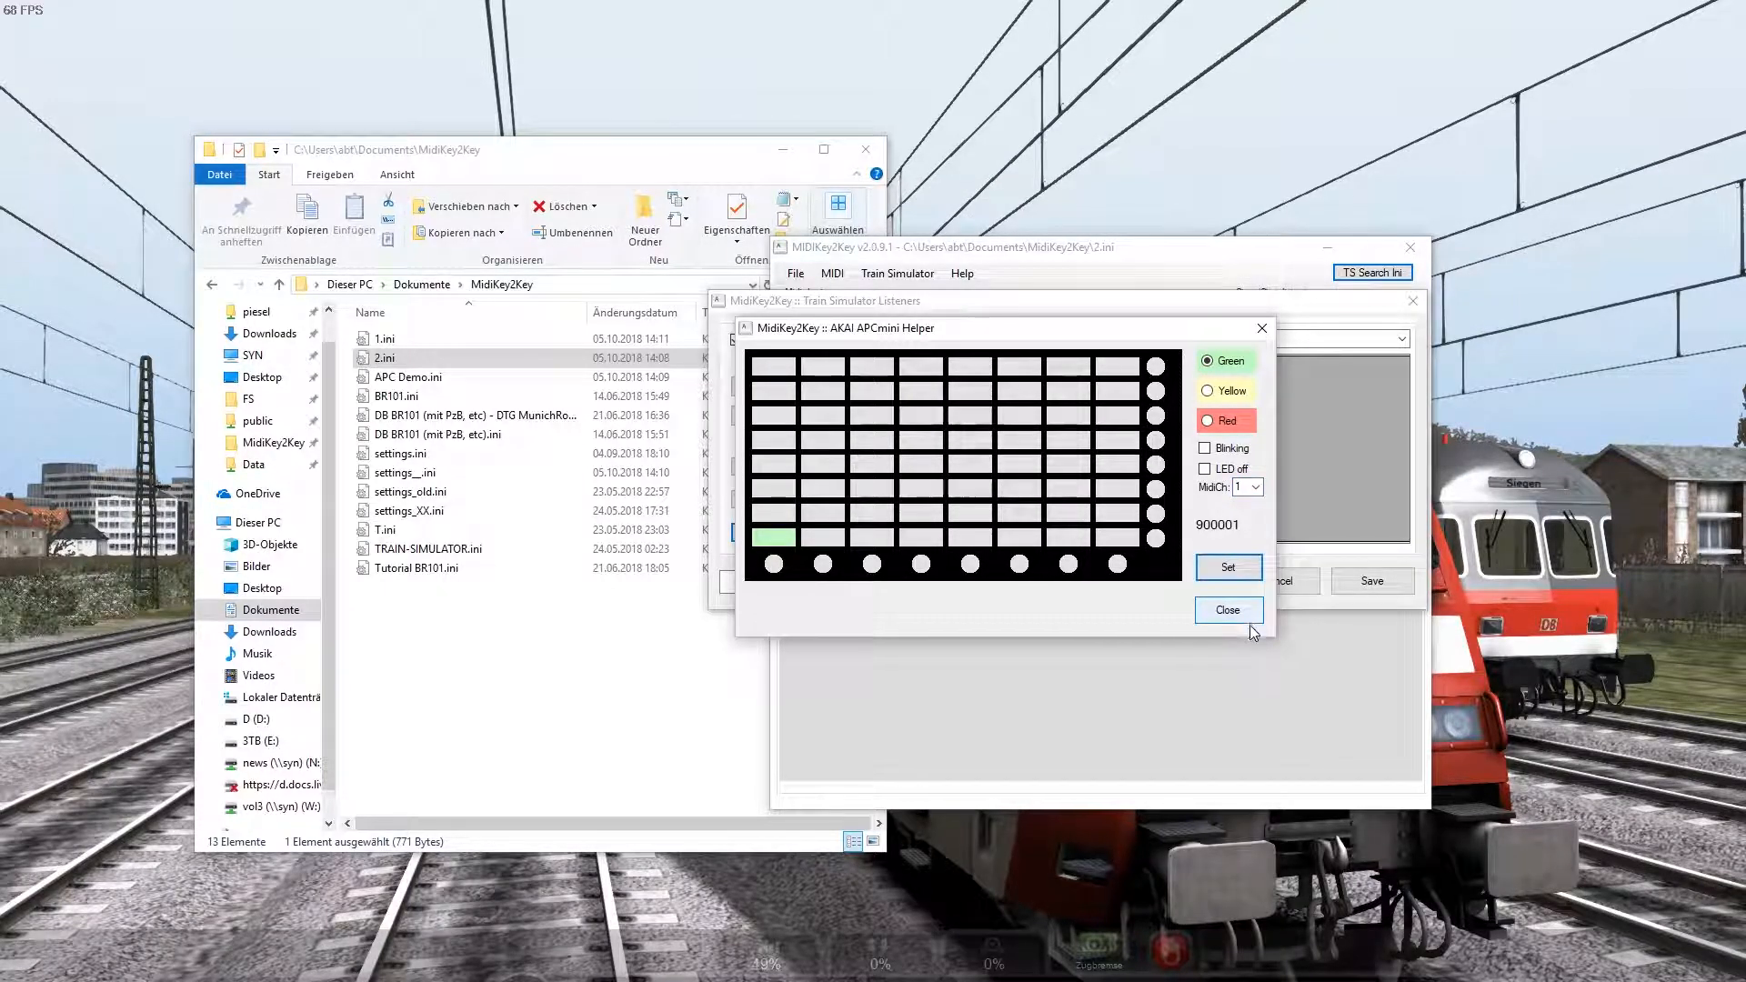
click(1227, 612)
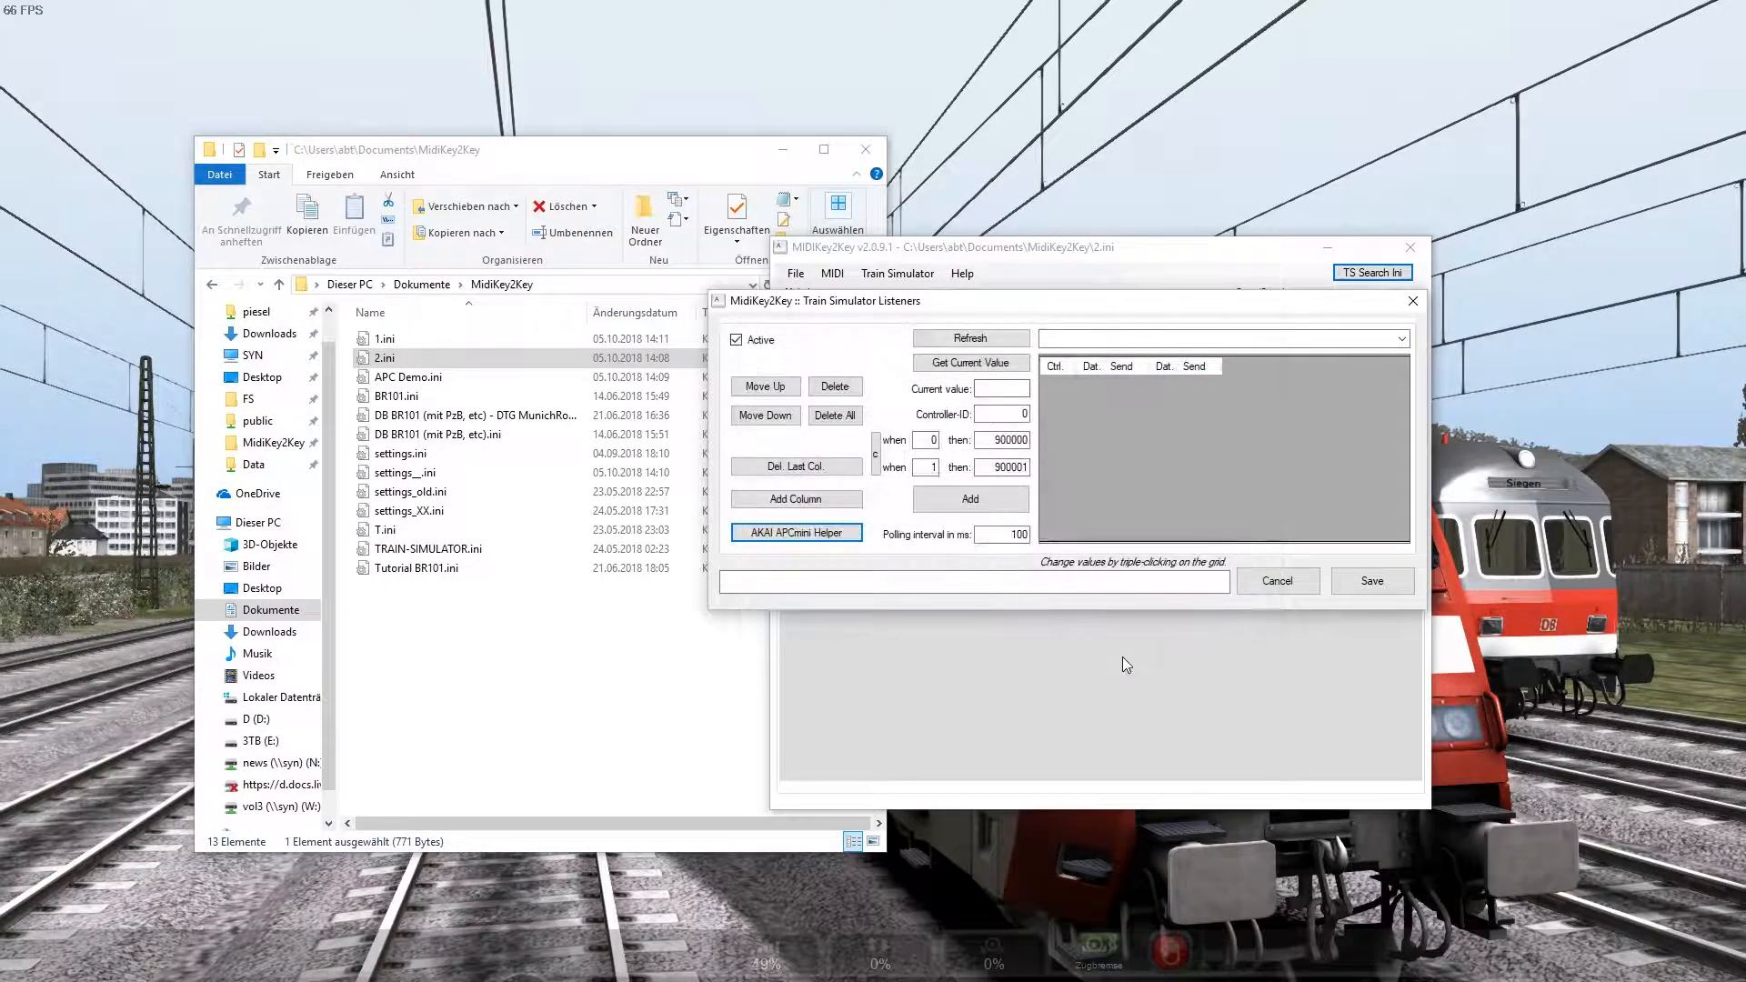
click(969, 499)
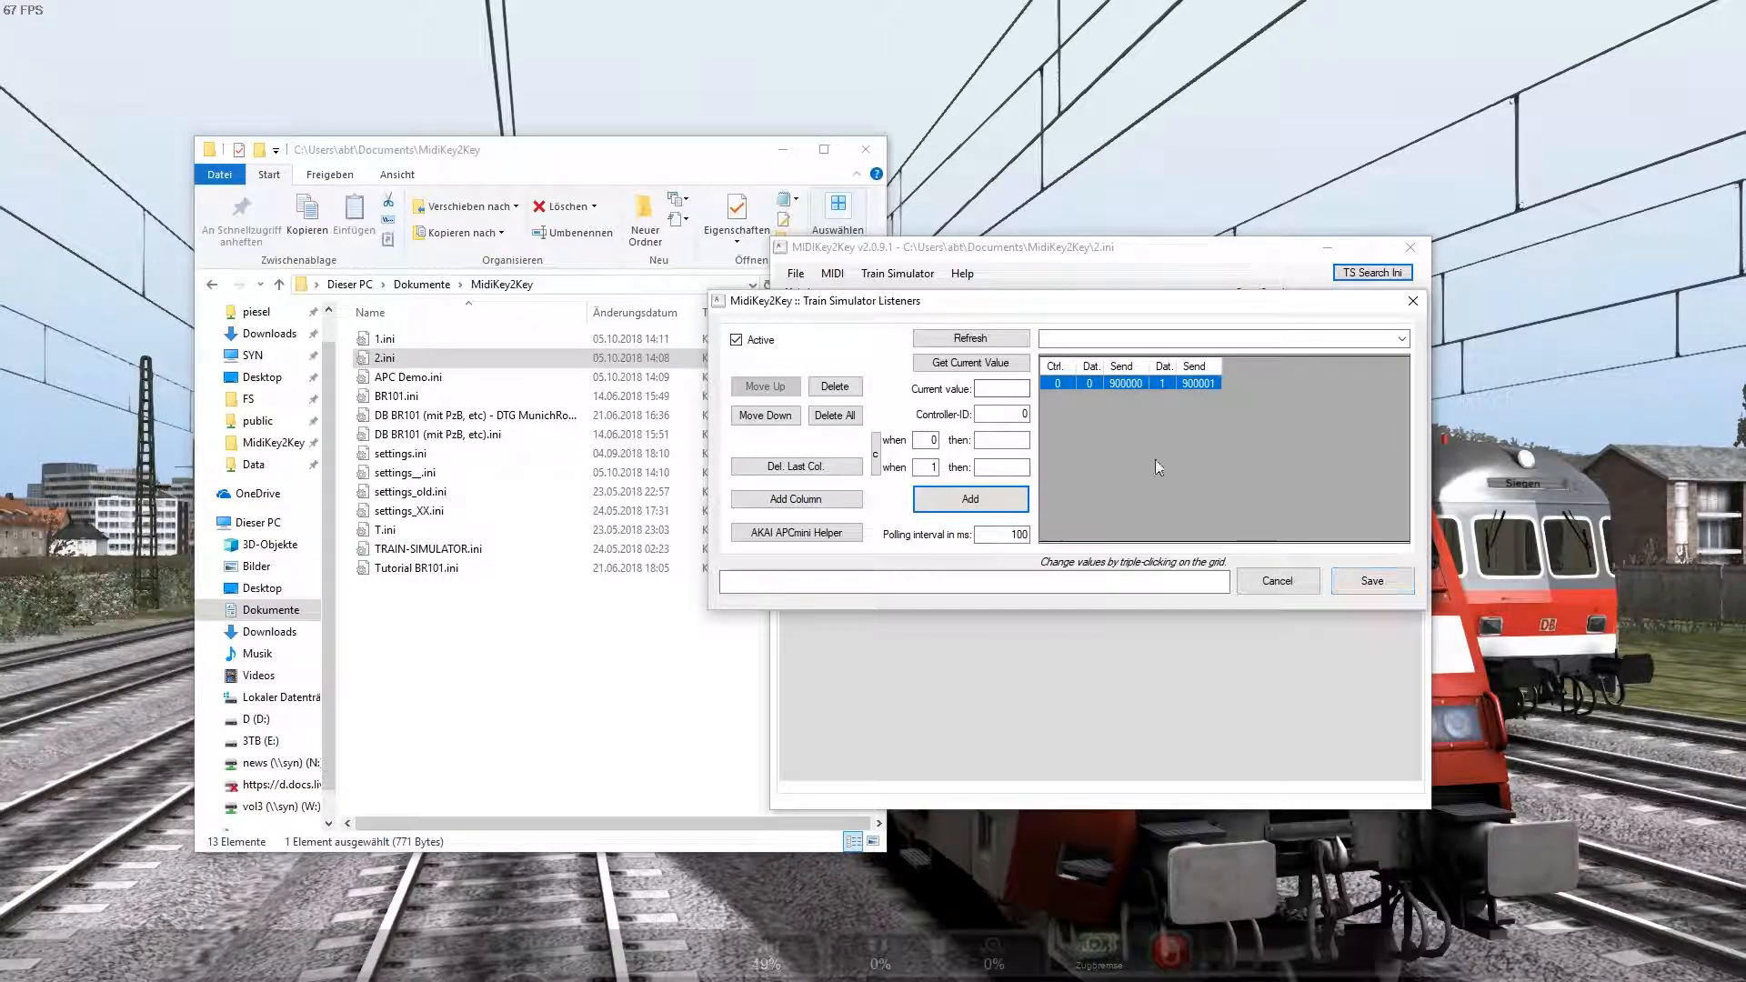
Step: Refresh the Train Simulator listeners to pick up the active locomotive's name and save them to 2.ini
drag(937, 309, 937, 353)
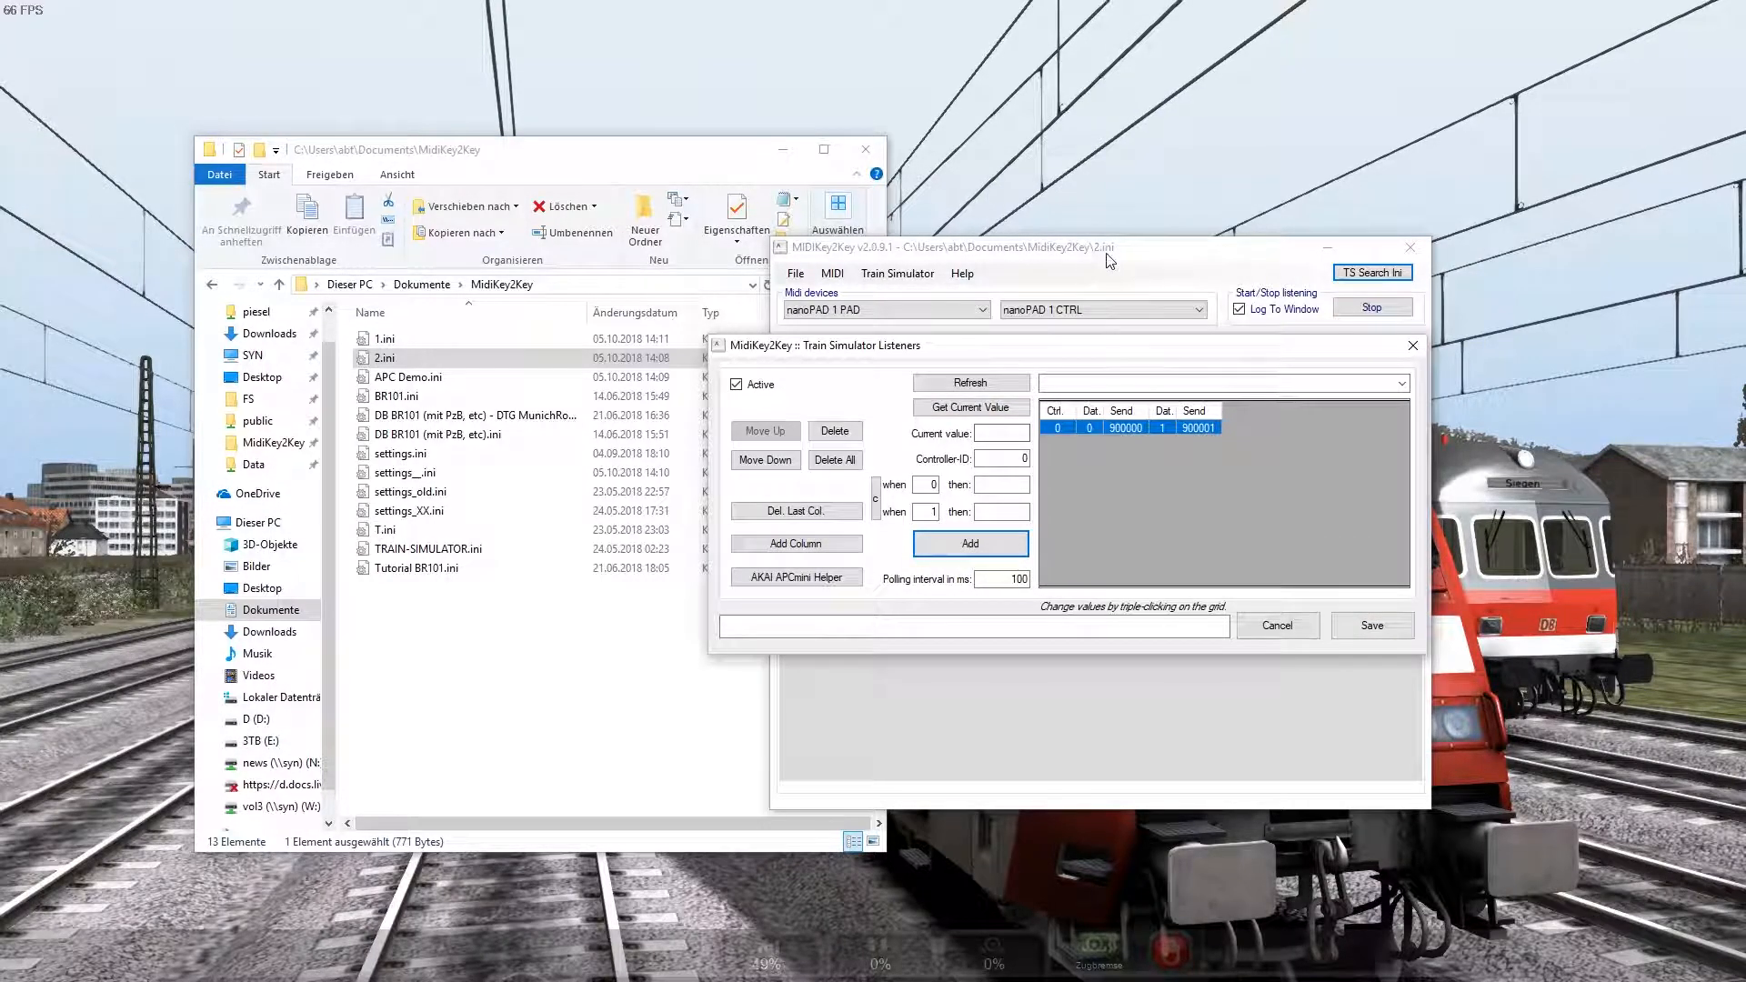
click(971, 383)
drag(1088, 624, 678, 623)
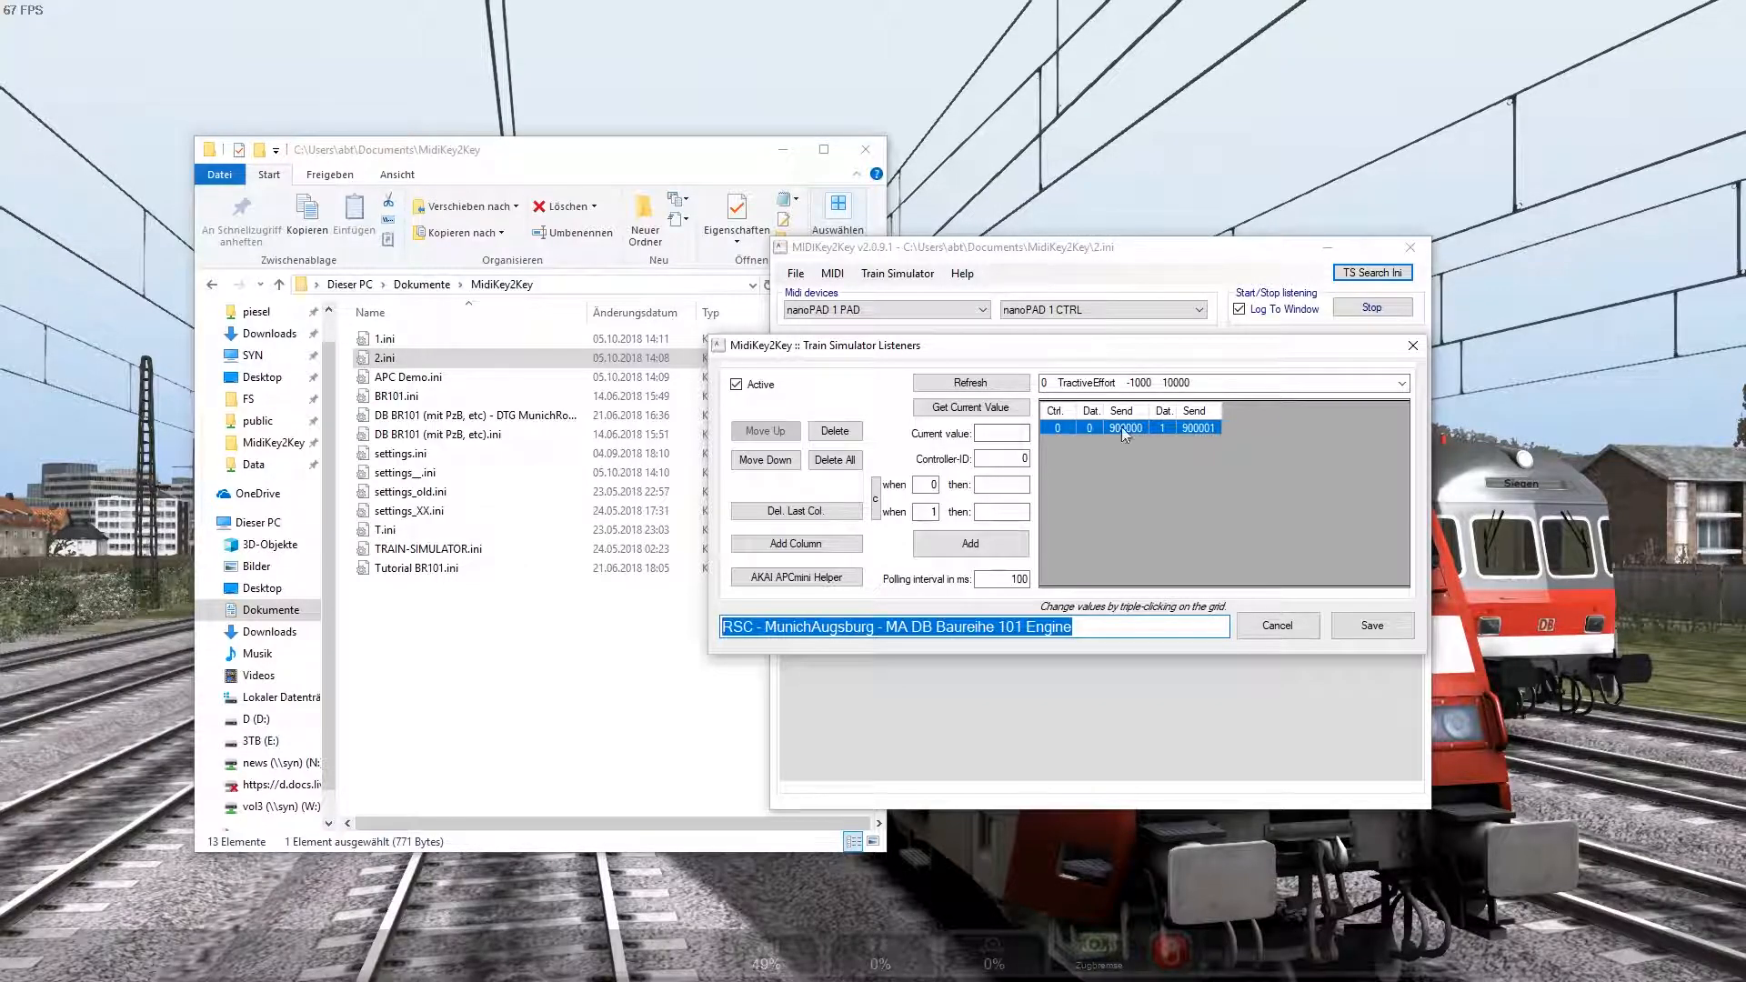
click(1370, 627)
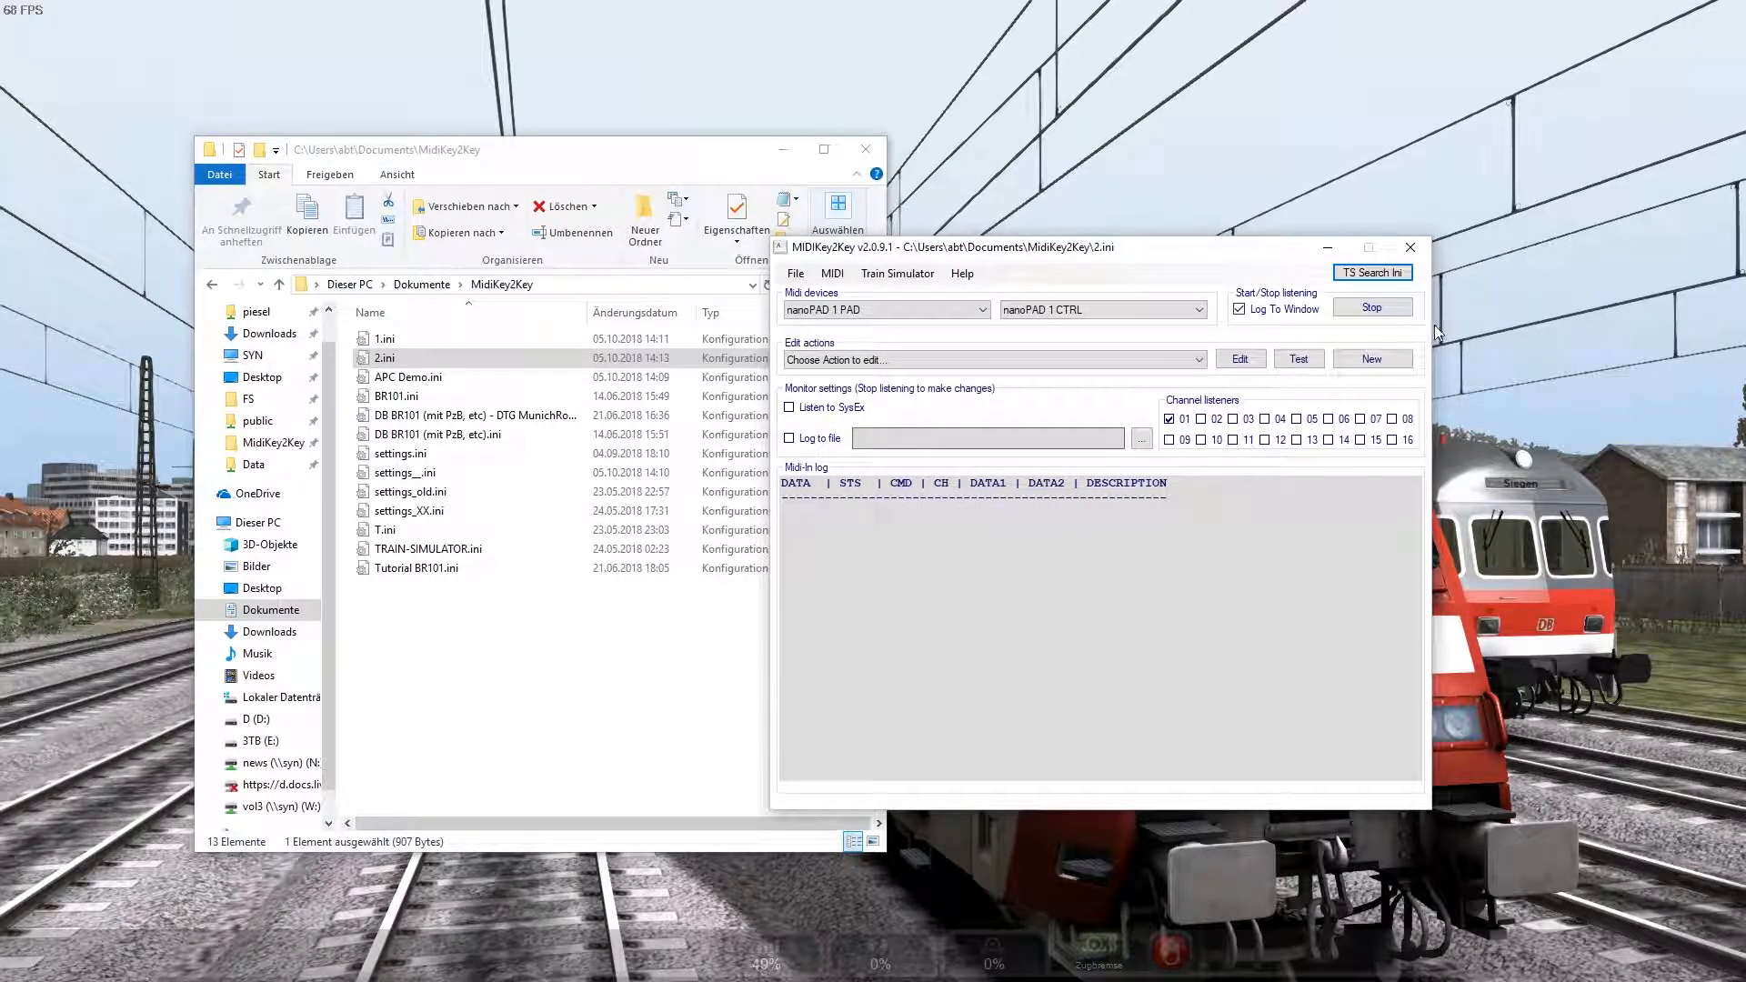
Step: Review the option to search the ini at startup by Loco-name and its search path, and save the options
click(796, 273)
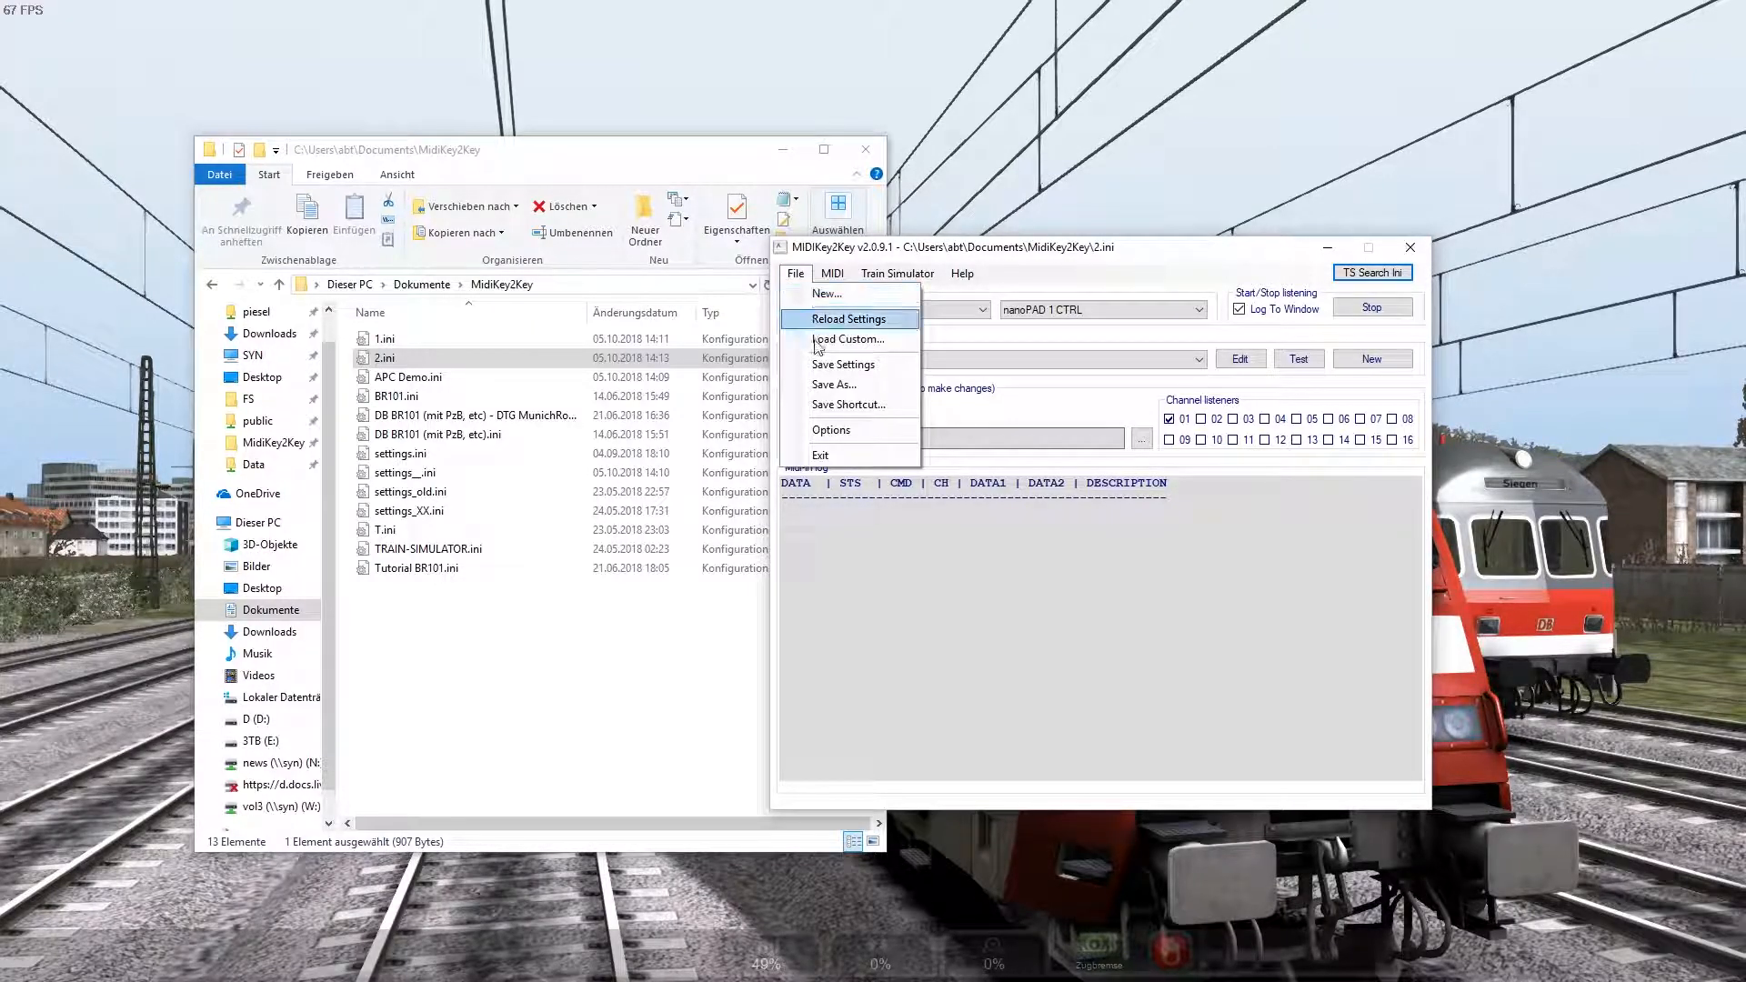
click(842, 429)
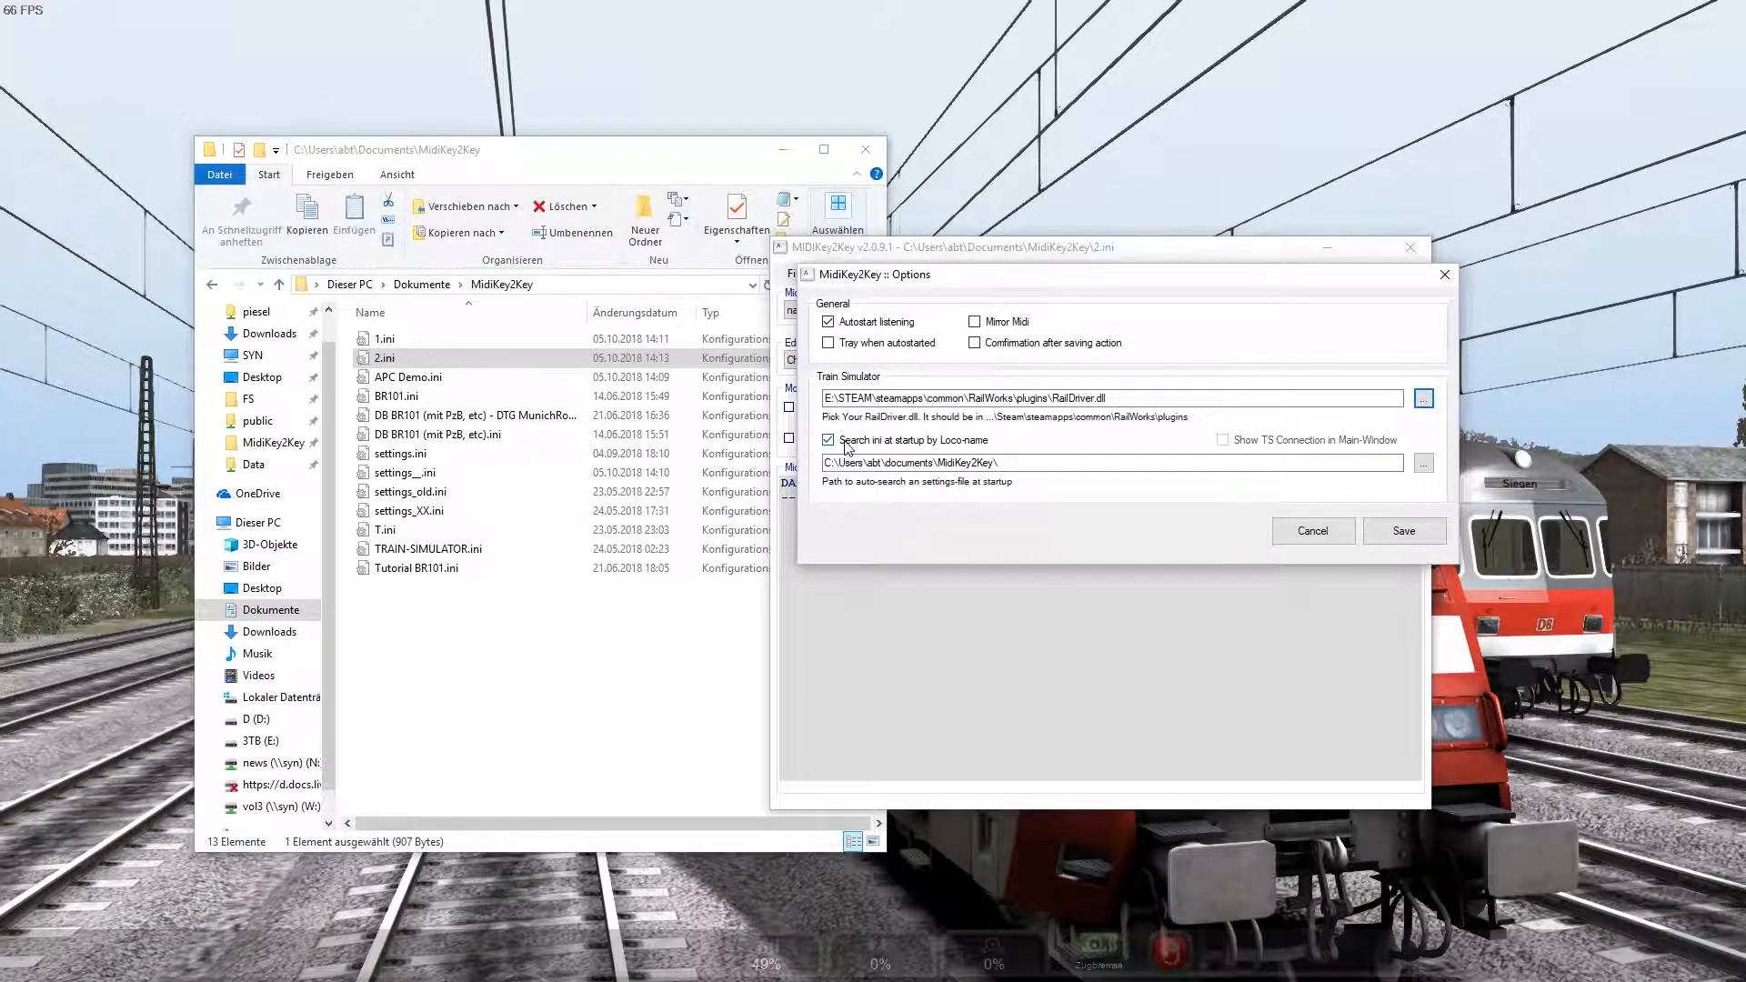
click(1403, 531)
Step: Look through the ini files in the MidiKey2Key folder, from 1.ini to settings_XX.ini
drag(1141, 251, 1099, 243)
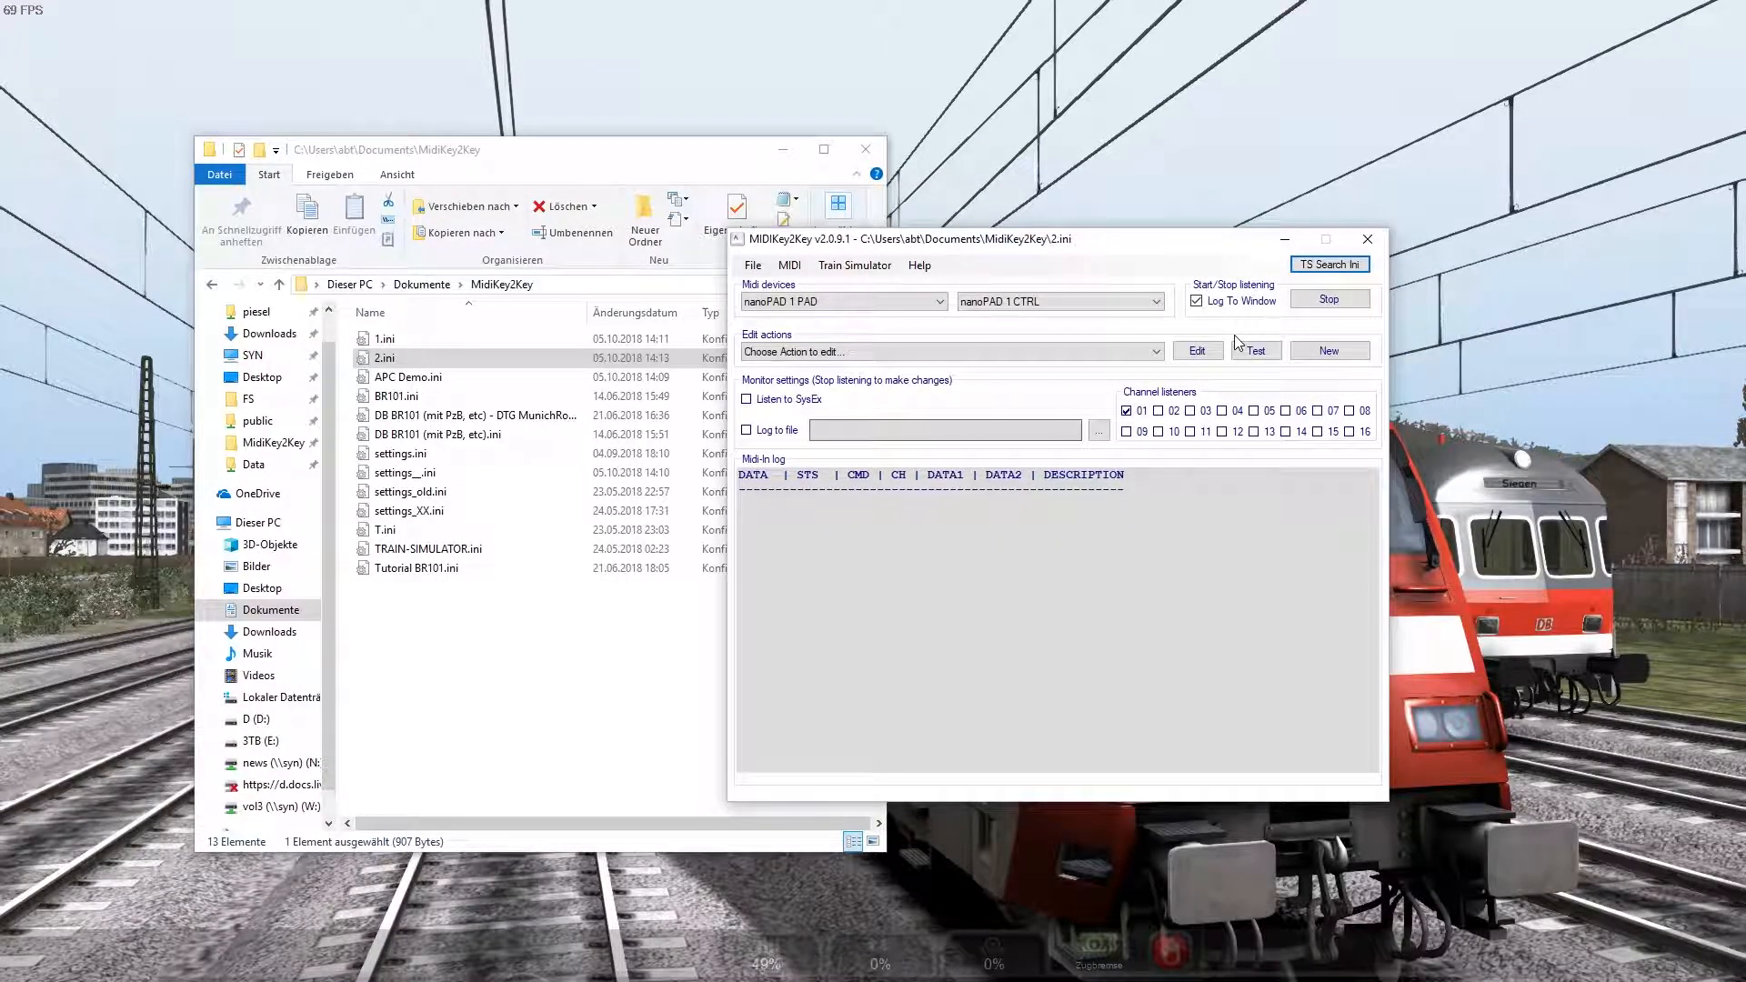
drag(508, 149, 738, 142)
click(660, 333)
key(Down)
key(Down)
key(Down)
key(Down)
key(Down)
key(Down)
key(Down)
key(Down)
key(Down)
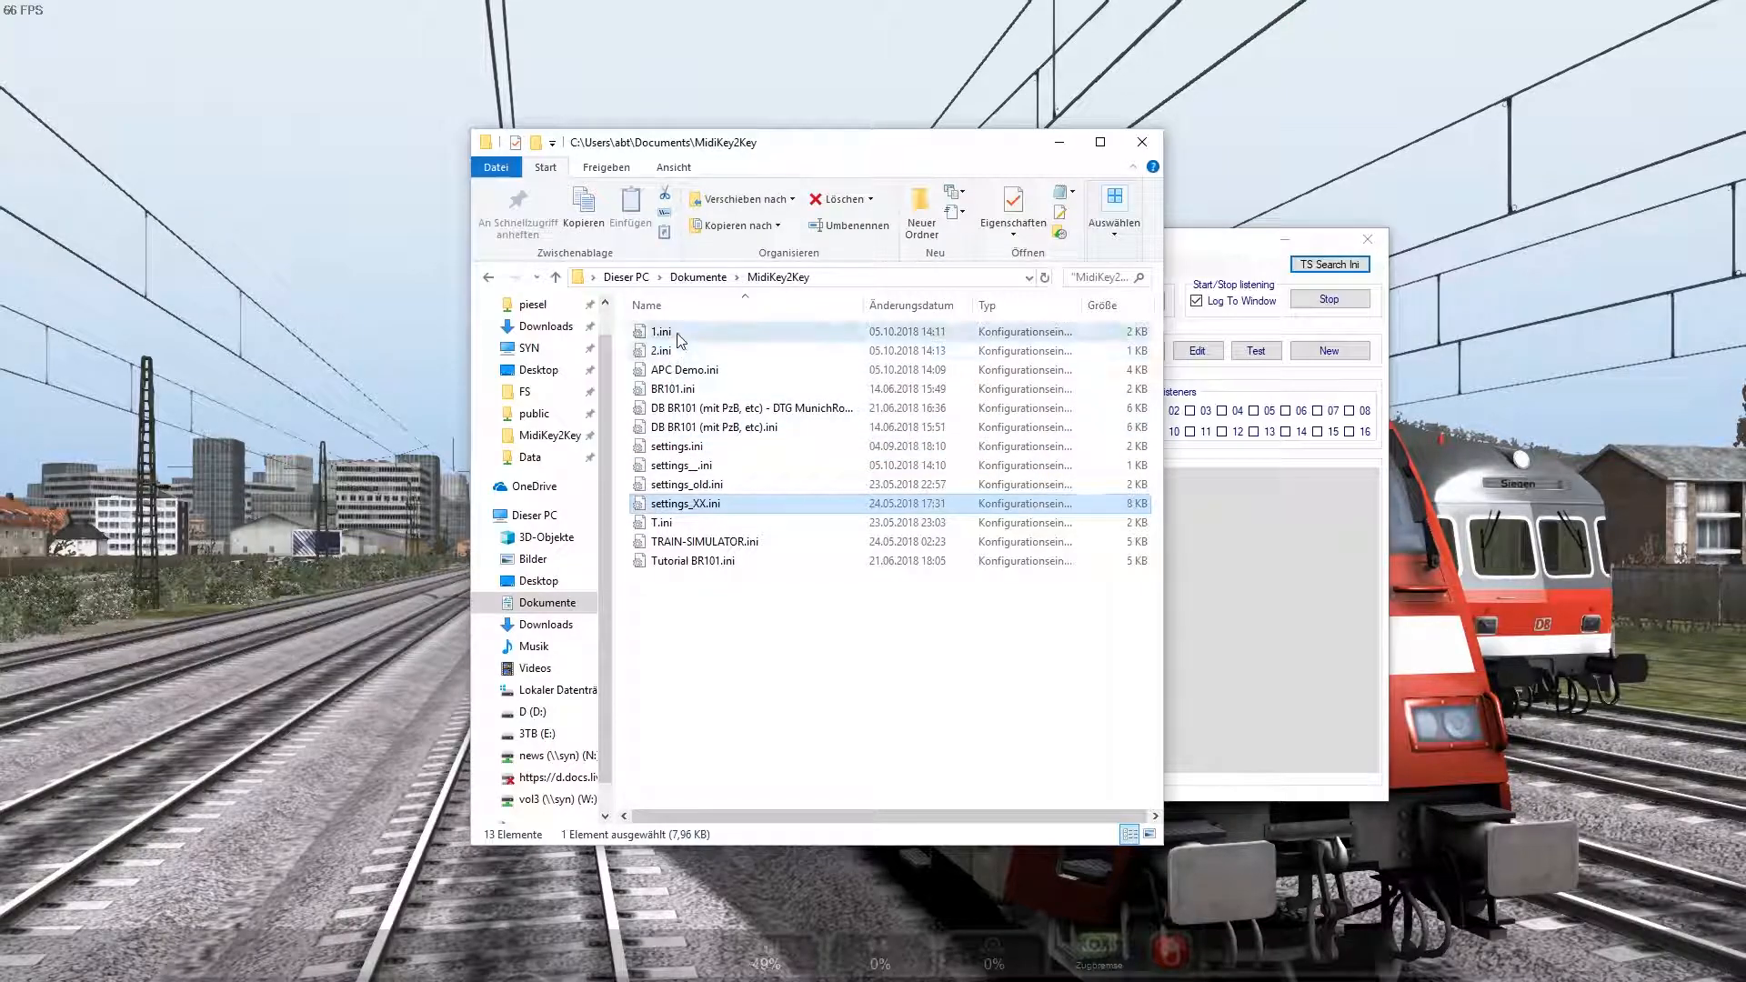
click(678, 334)
Step: Place the MidiKey2Key folder window beside the MIDIKey2Key window so they do not overlap
drag(801, 148, 456, 187)
drag(932, 241, 1040, 262)
drag(605, 193, 626, 198)
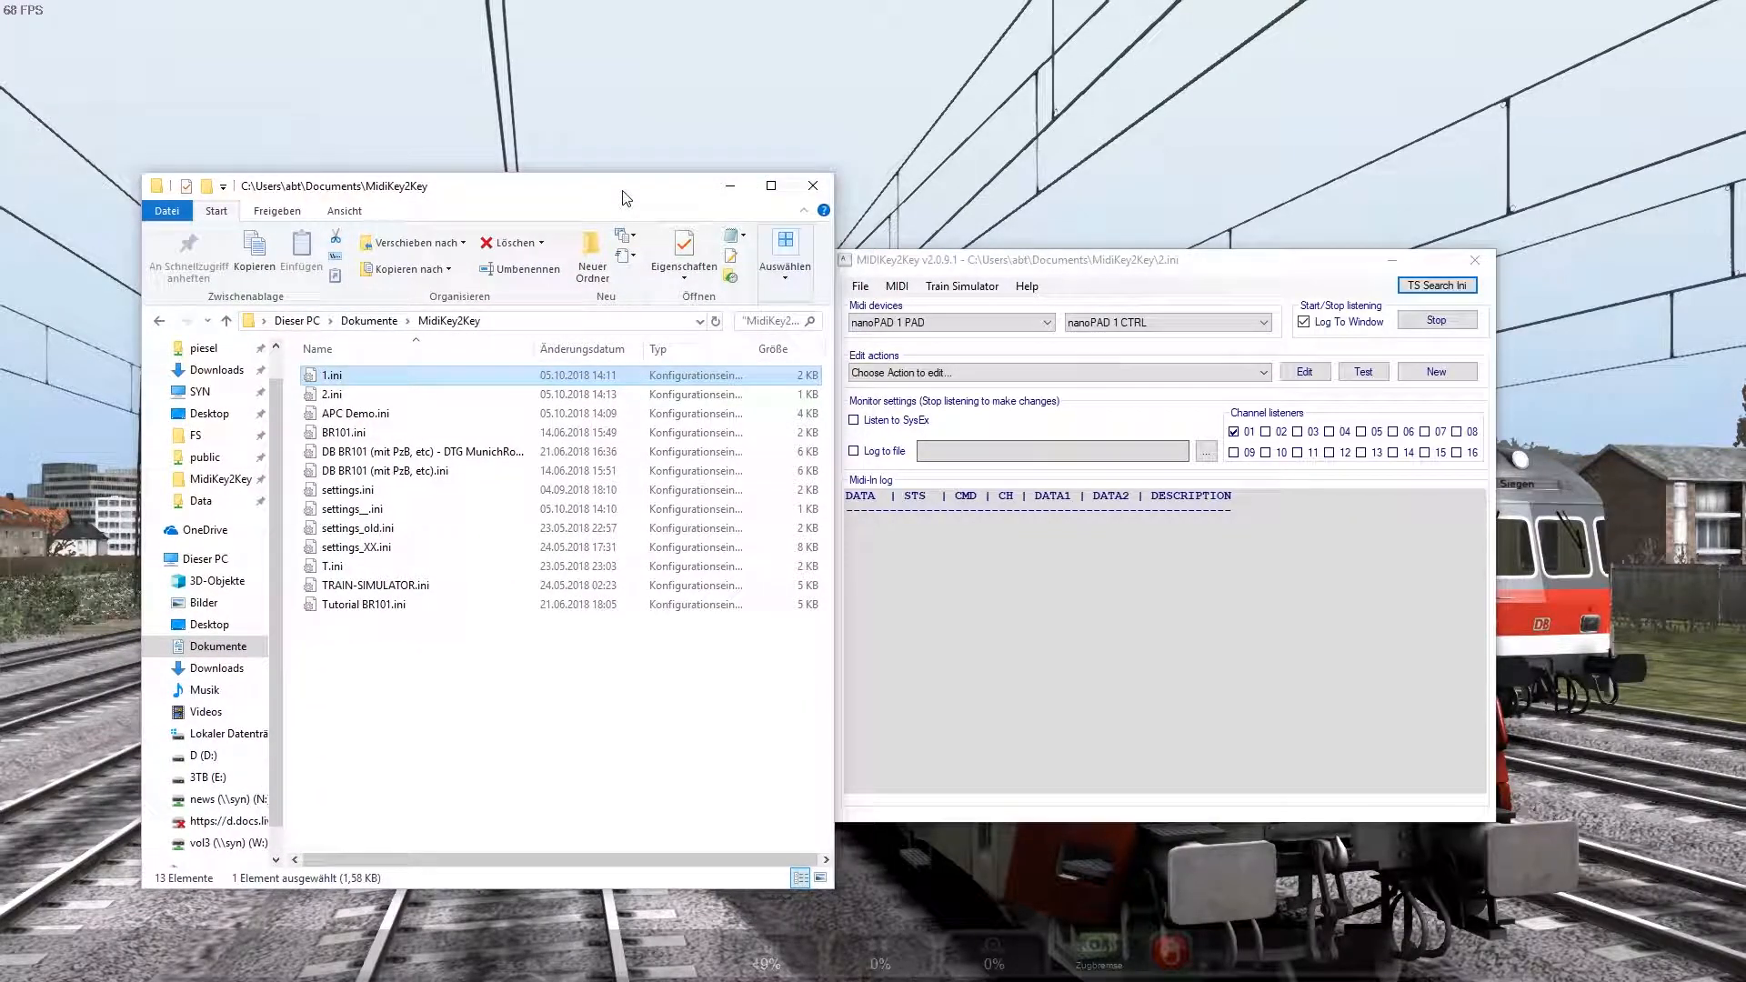
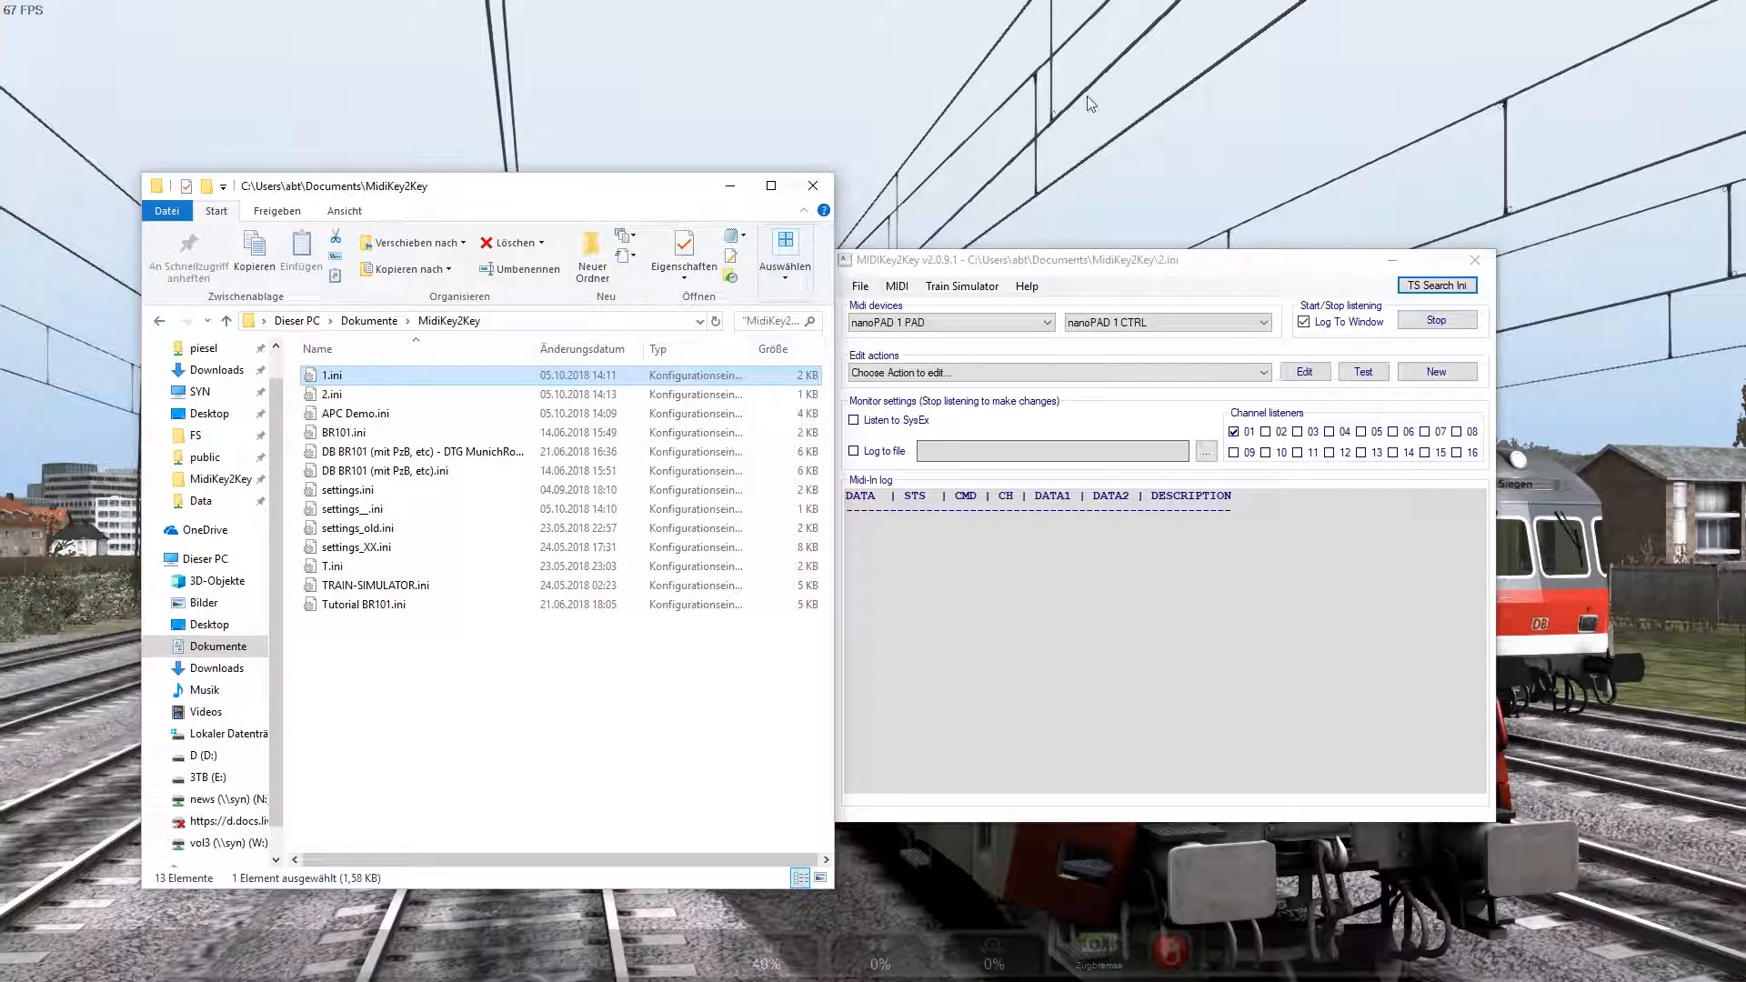
Step: Search for ini files that match the active locomotive, examine the offered files and leave without loading one
click(1446, 287)
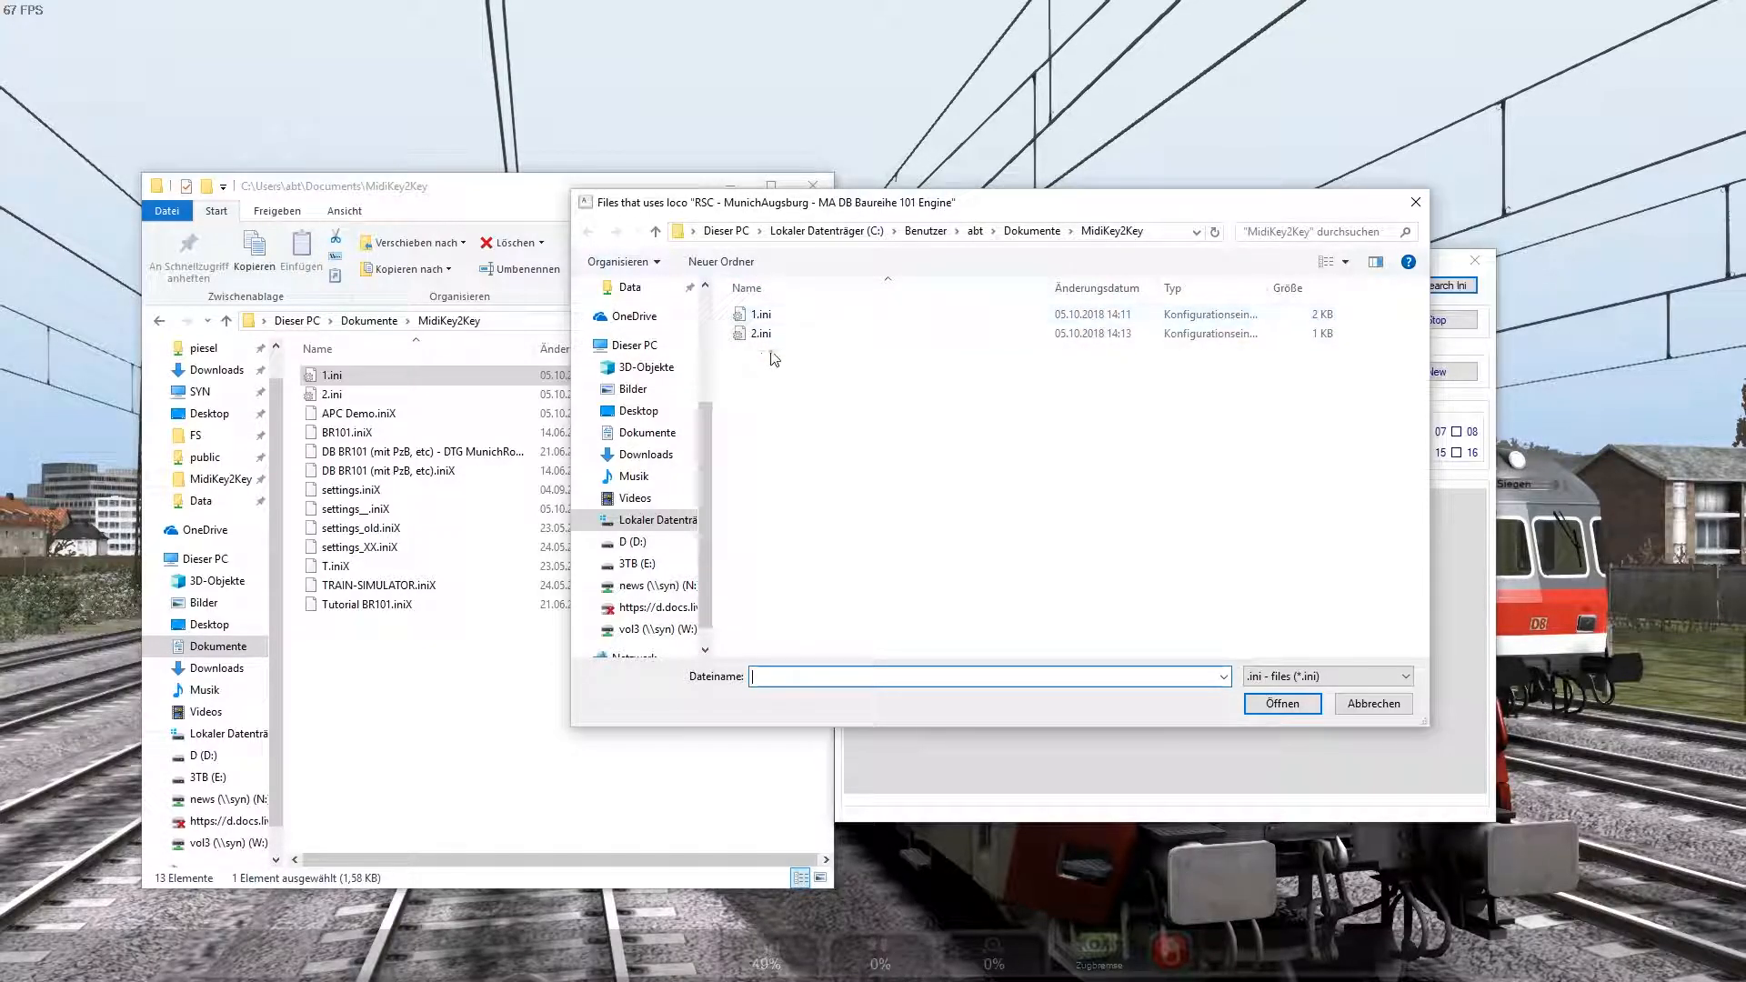
click(760, 314)
click(760, 333)
click(816, 461)
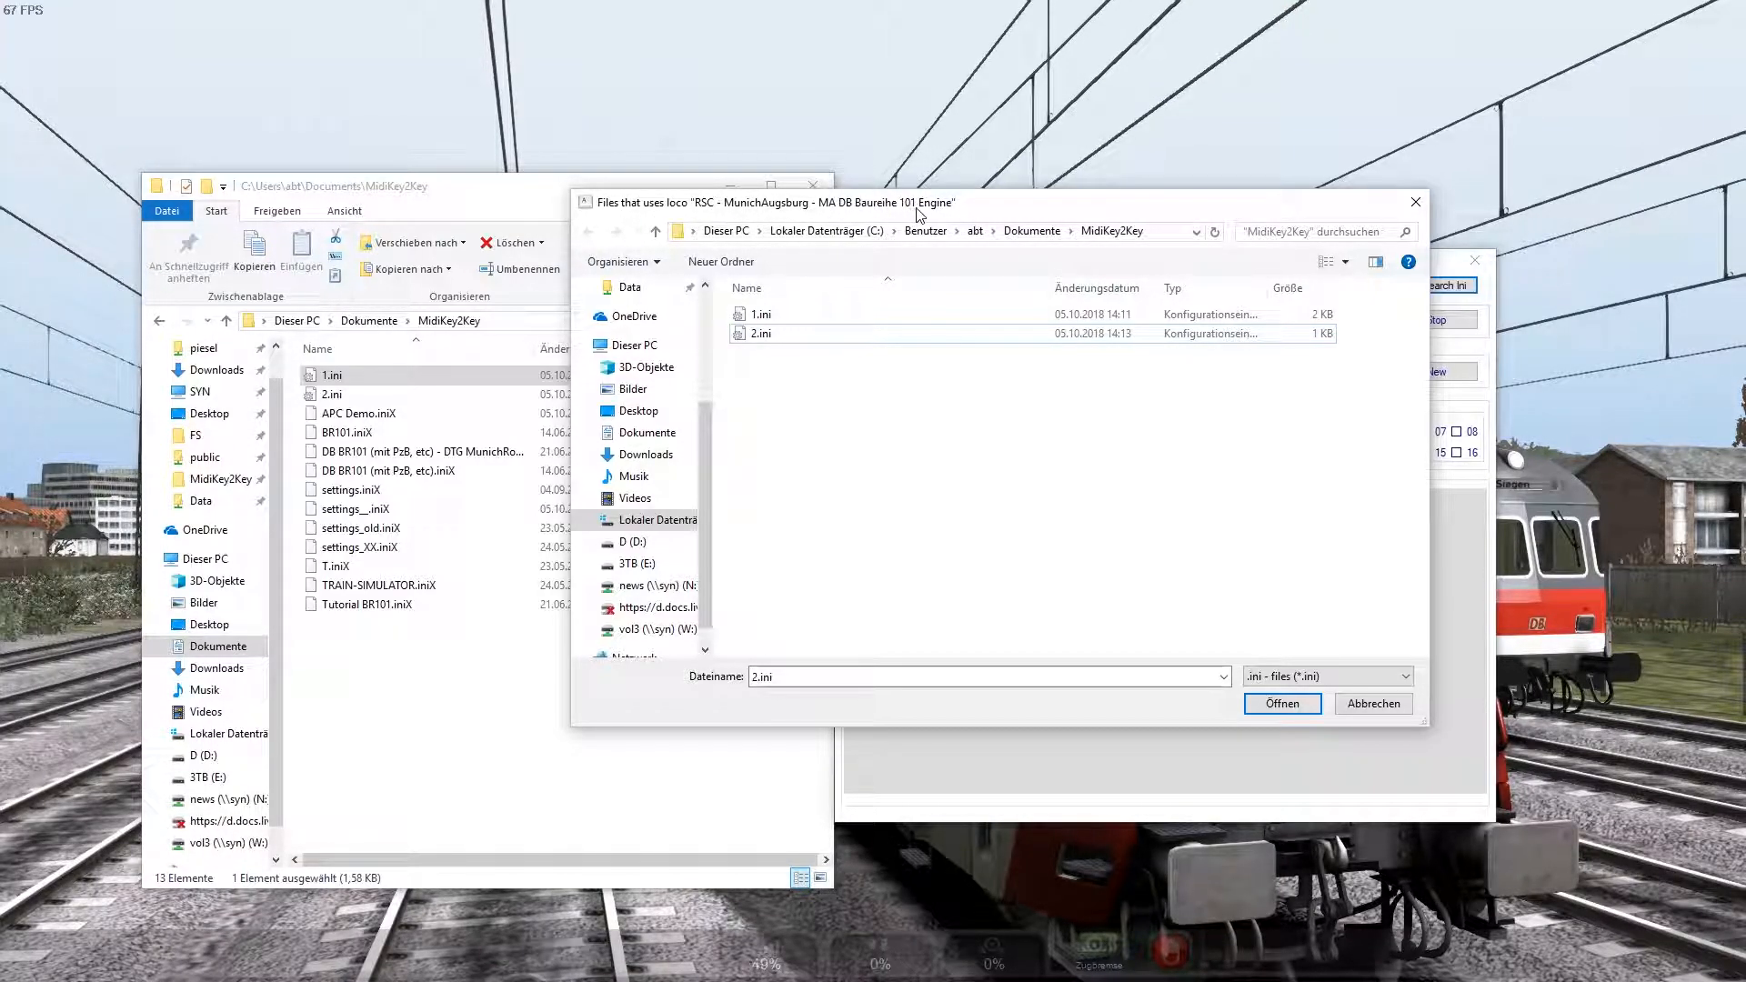
click(790, 316)
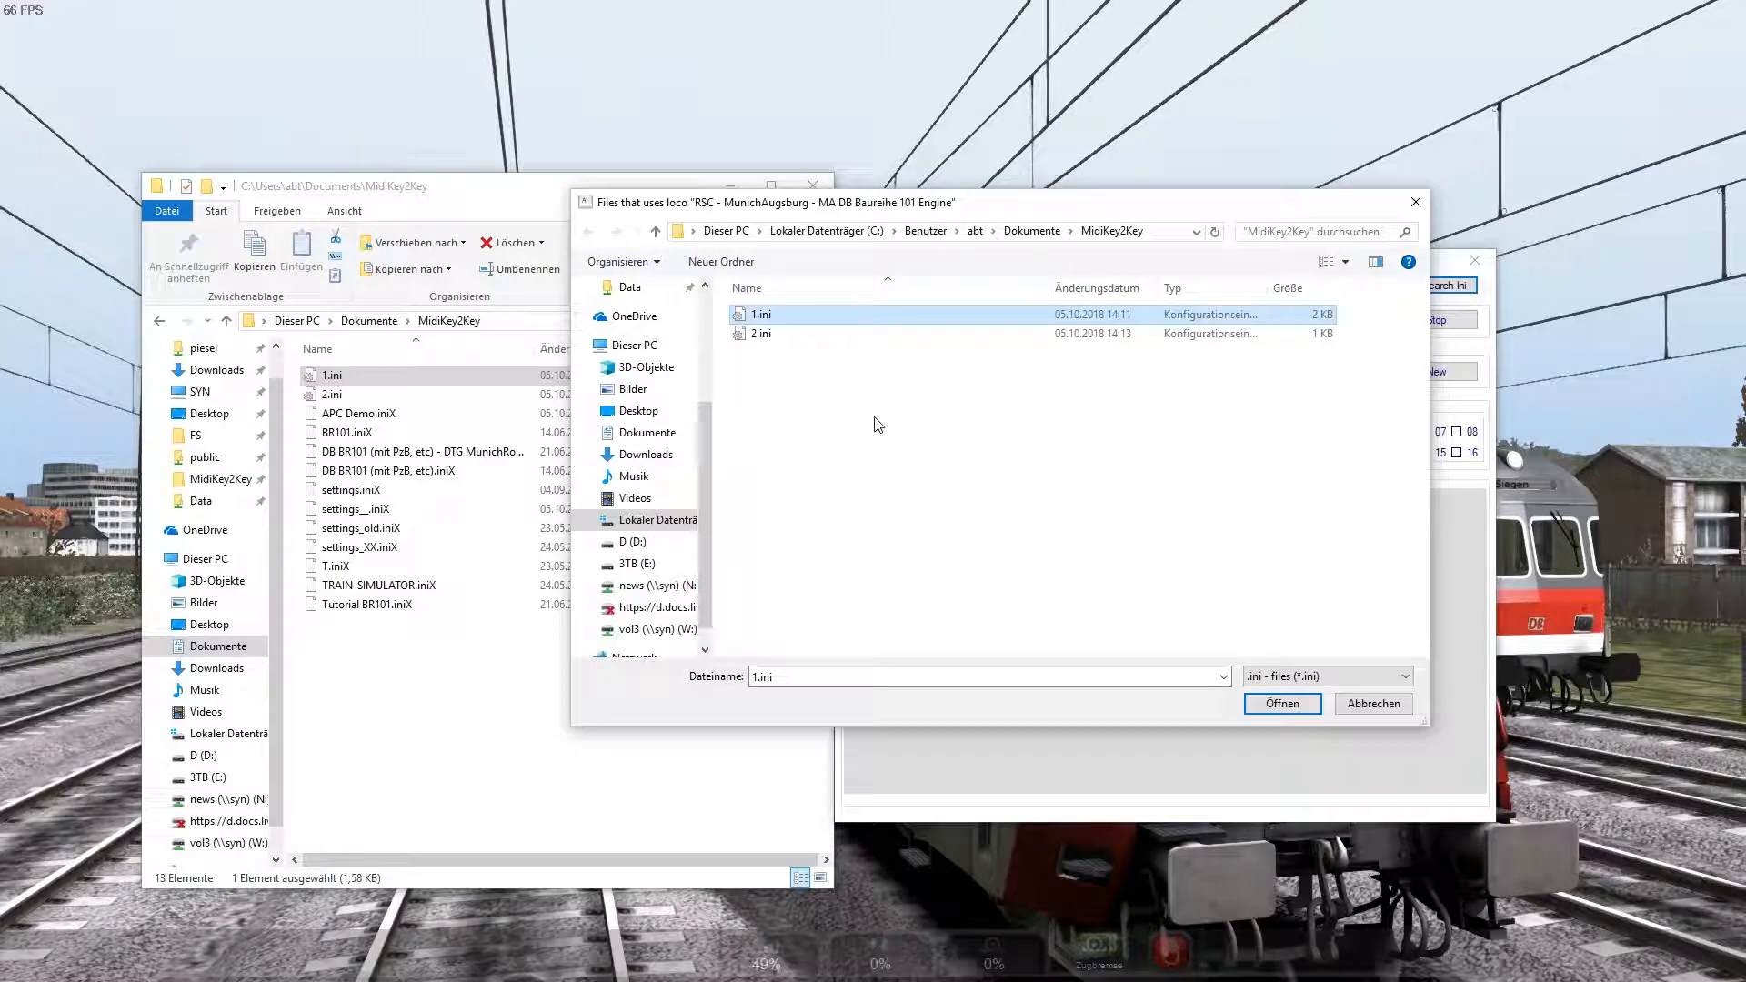
click(1378, 711)
Step: Copy the whole [TSListeners] section, including LocoName, from the end of 1.ini and close the file
click(465, 380)
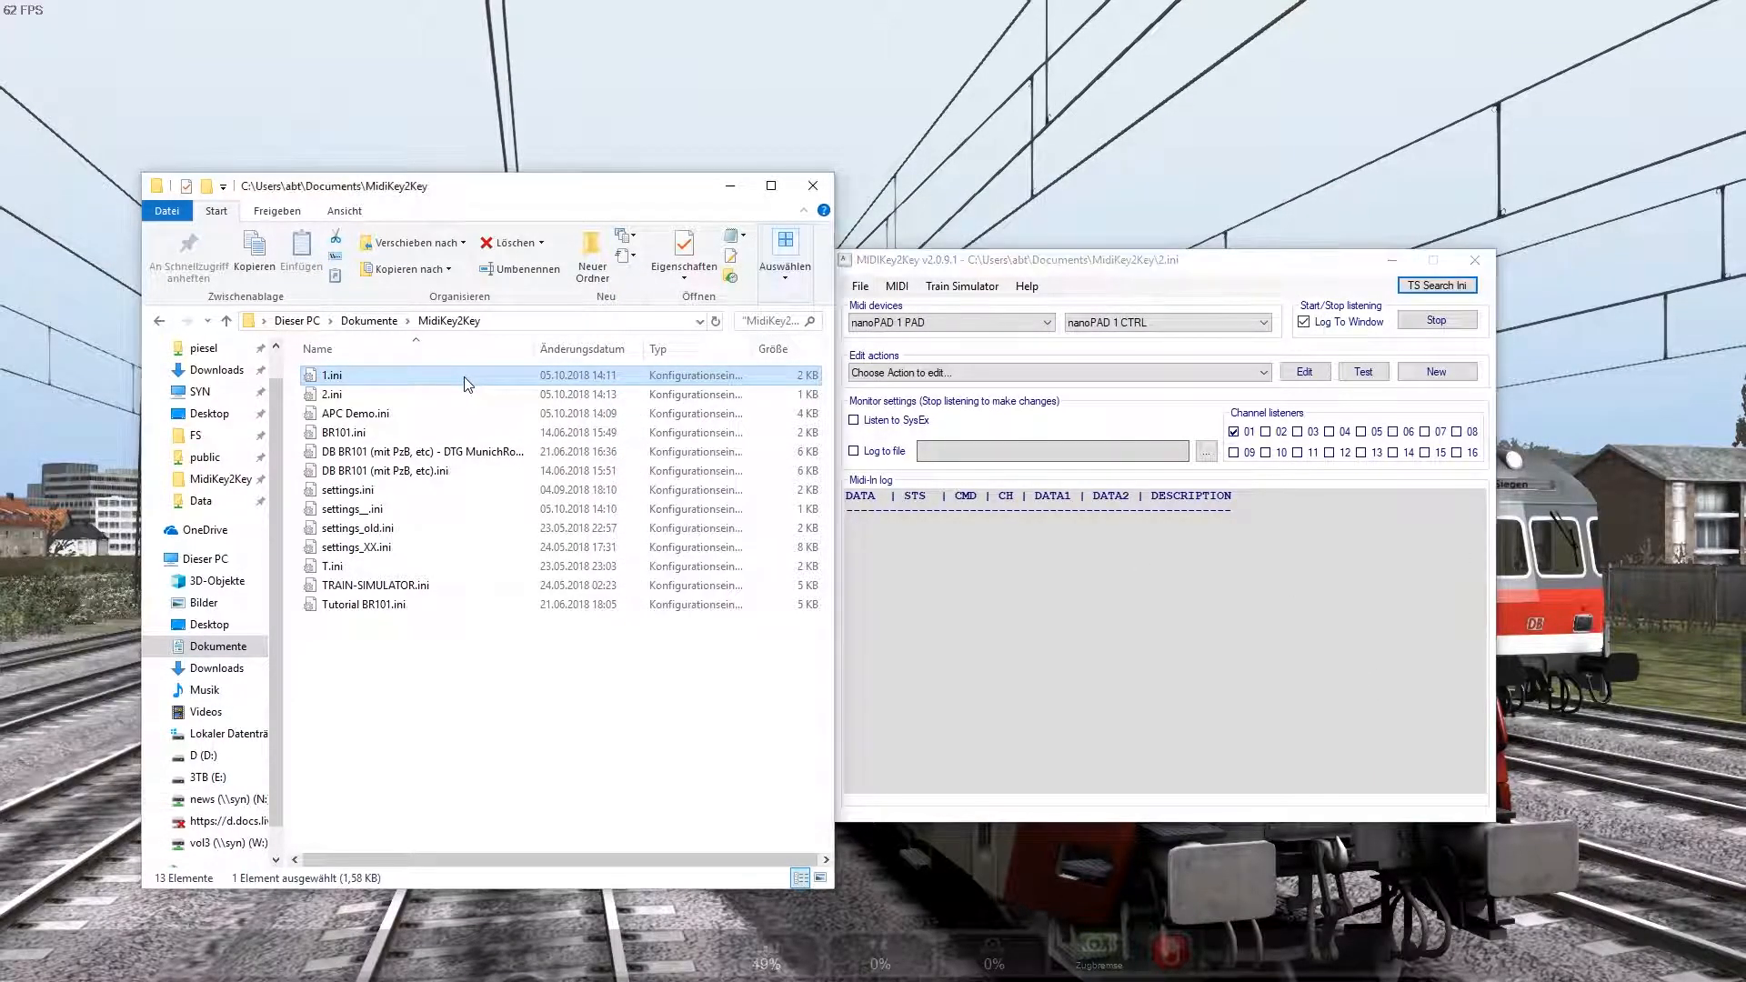
double_click(466, 381)
scroll(855, 554, down, 15)
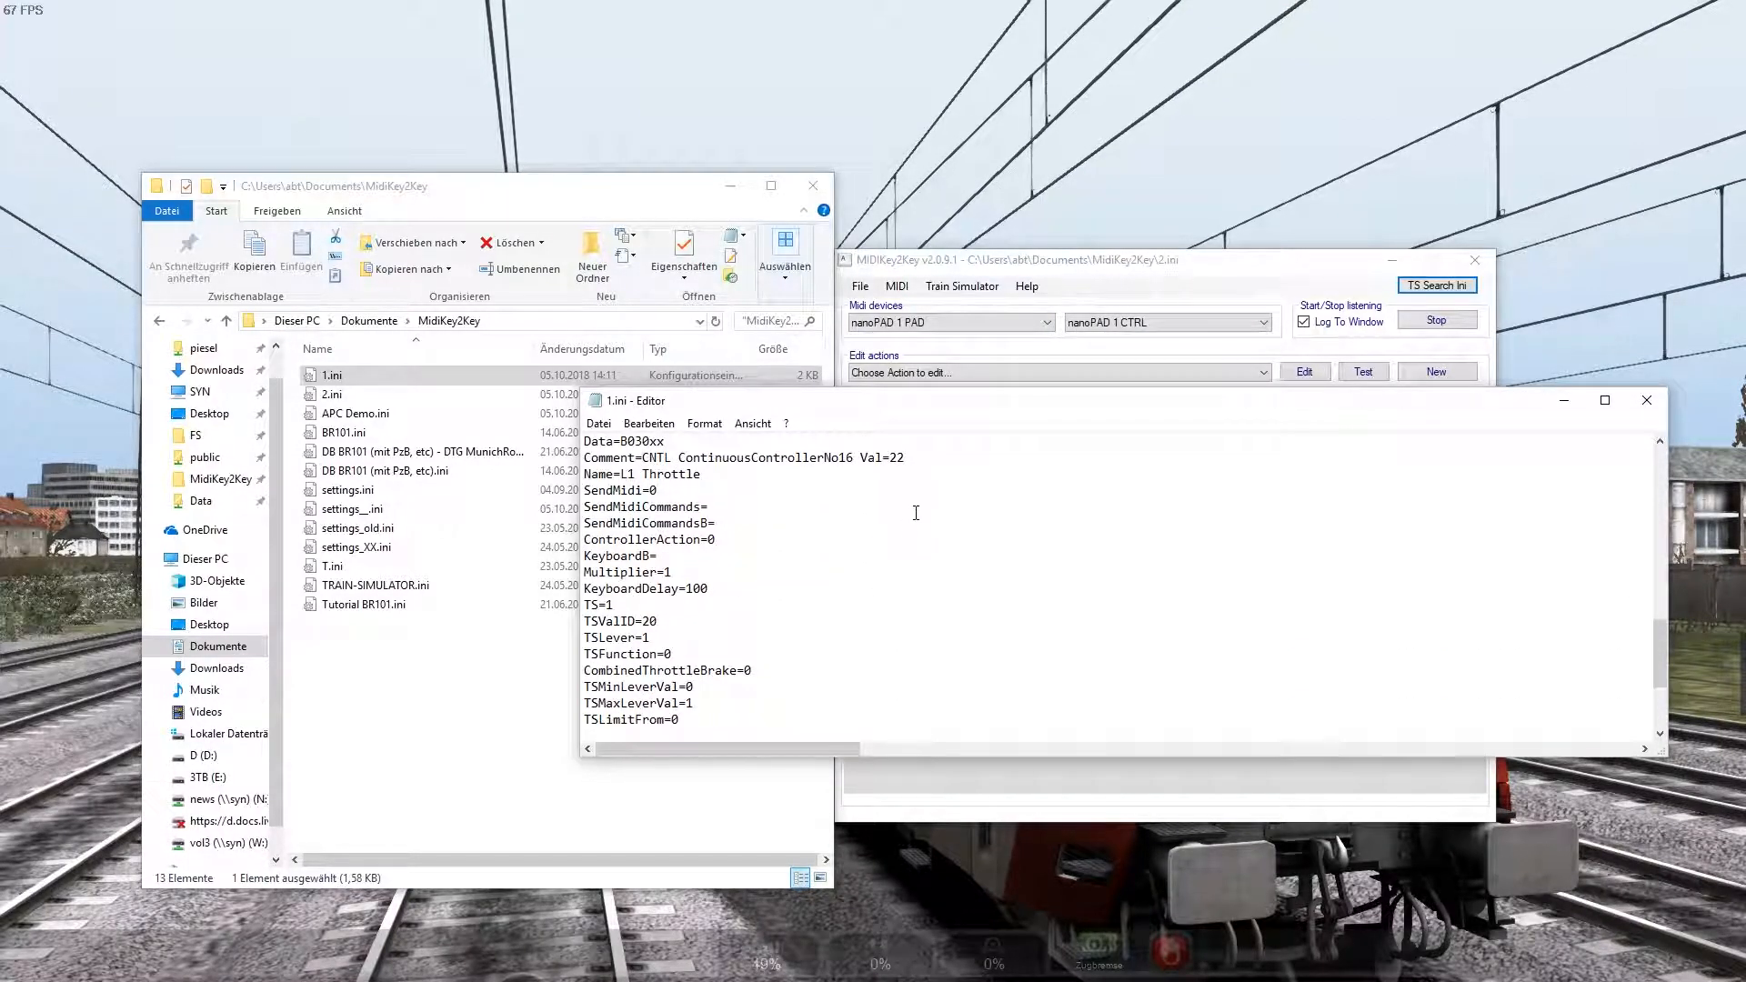
scroll(915, 513, down, 3)
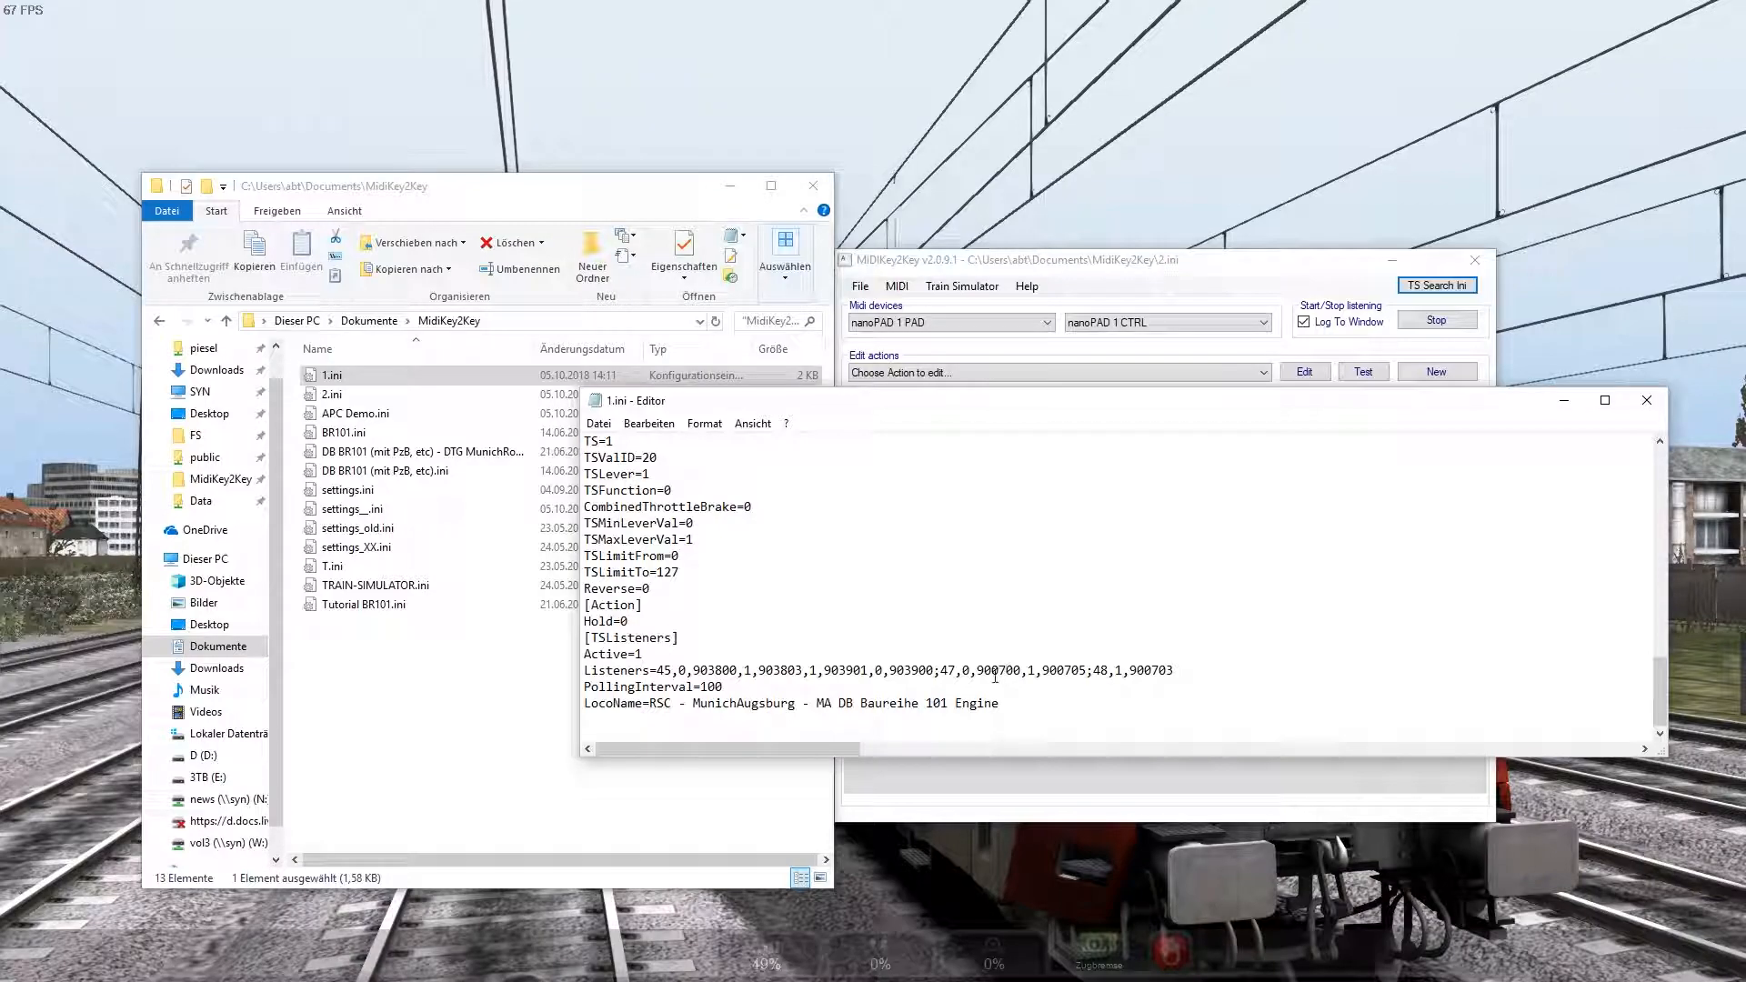
drag(1011, 705, 577, 637)
key(ctrl+c)
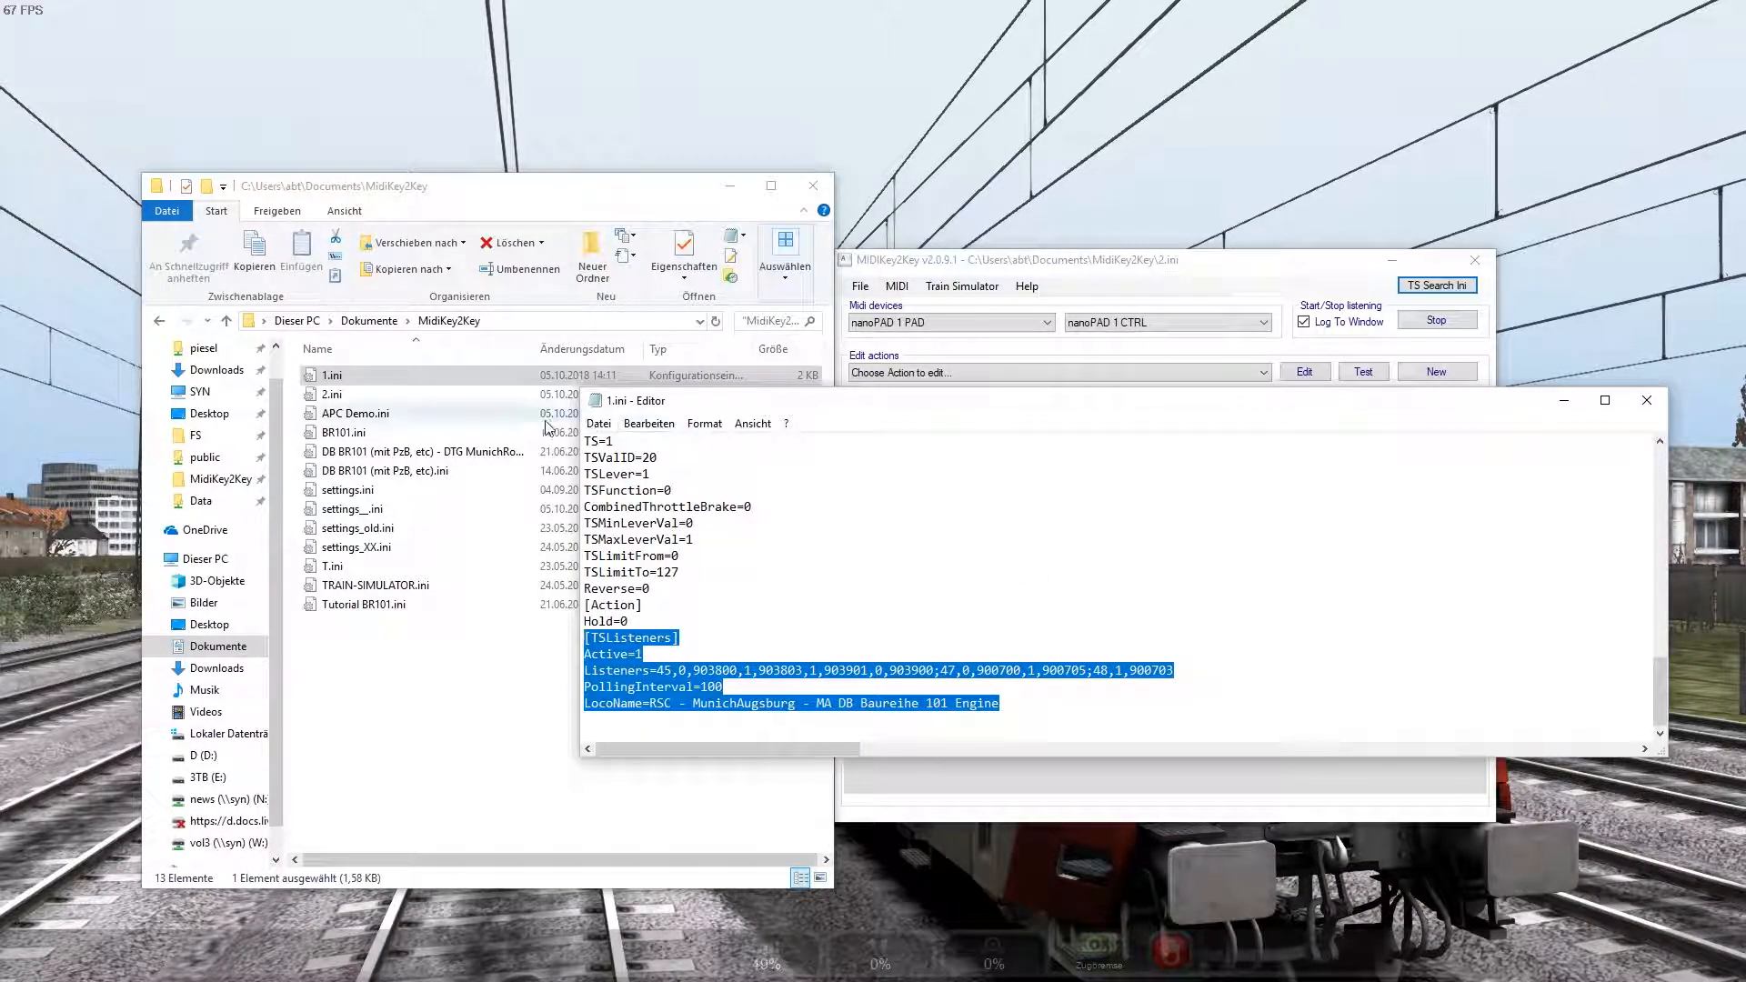
click(1641, 397)
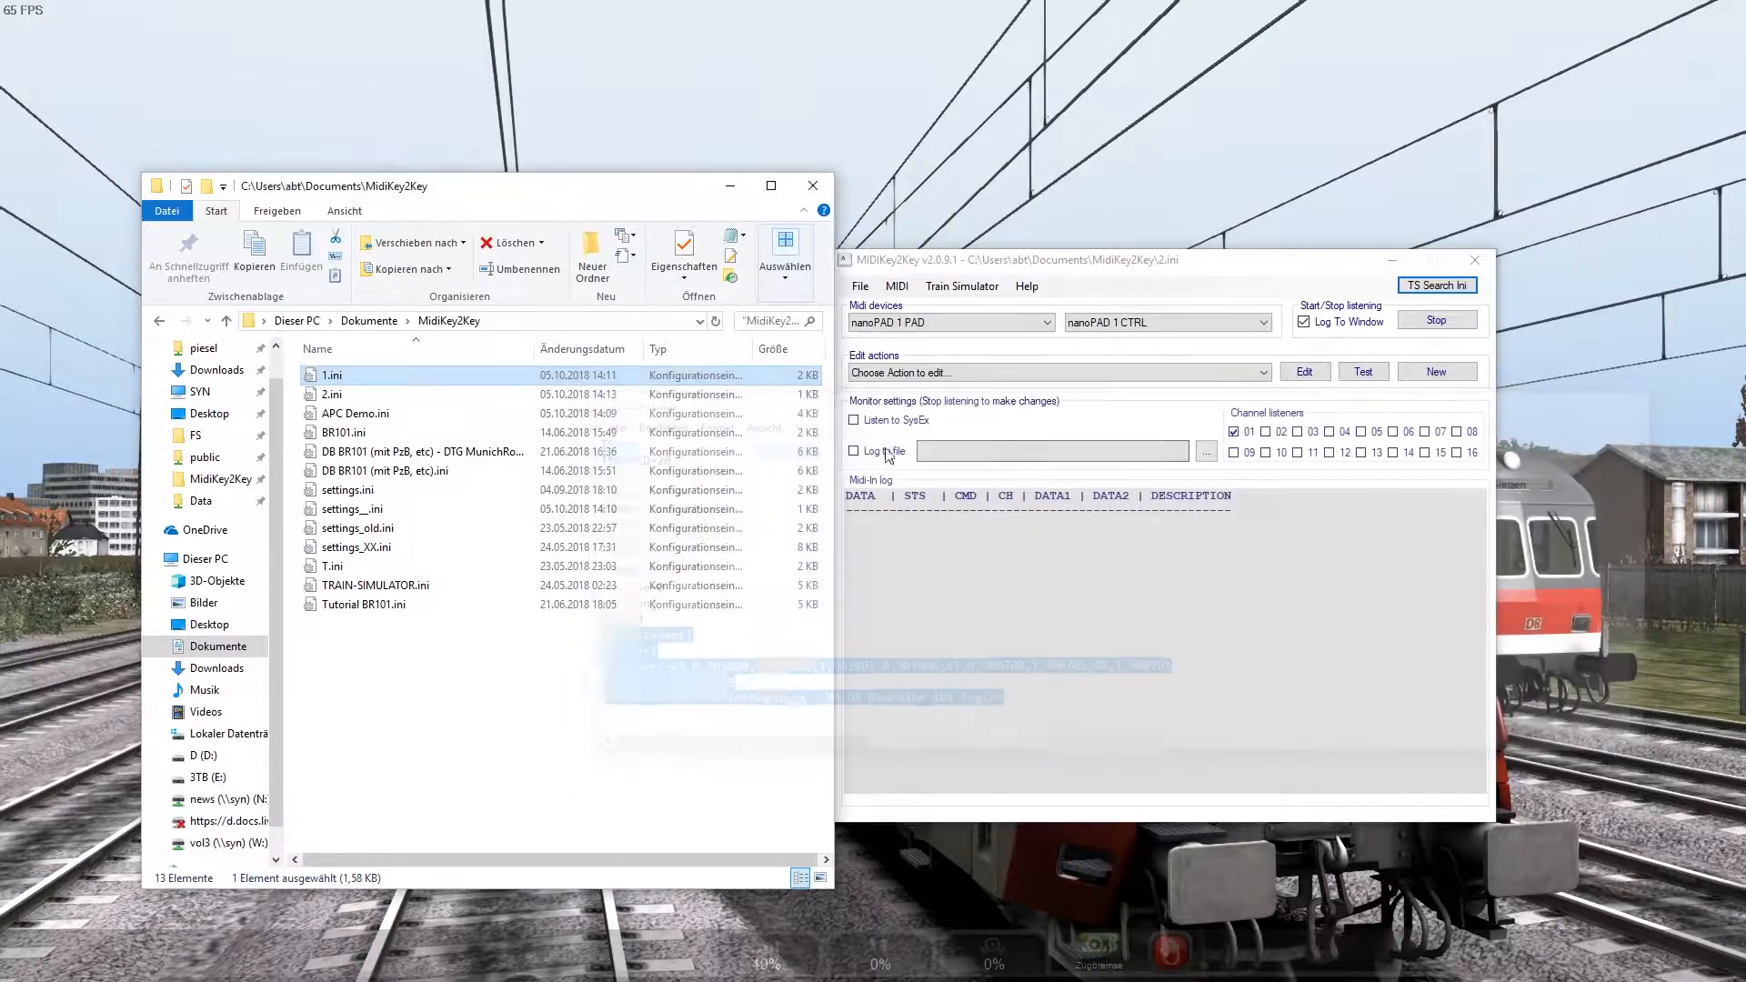
Step: Open APC Demo.ini and paste the copied [TSListeners] section at its end
double_click(395, 412)
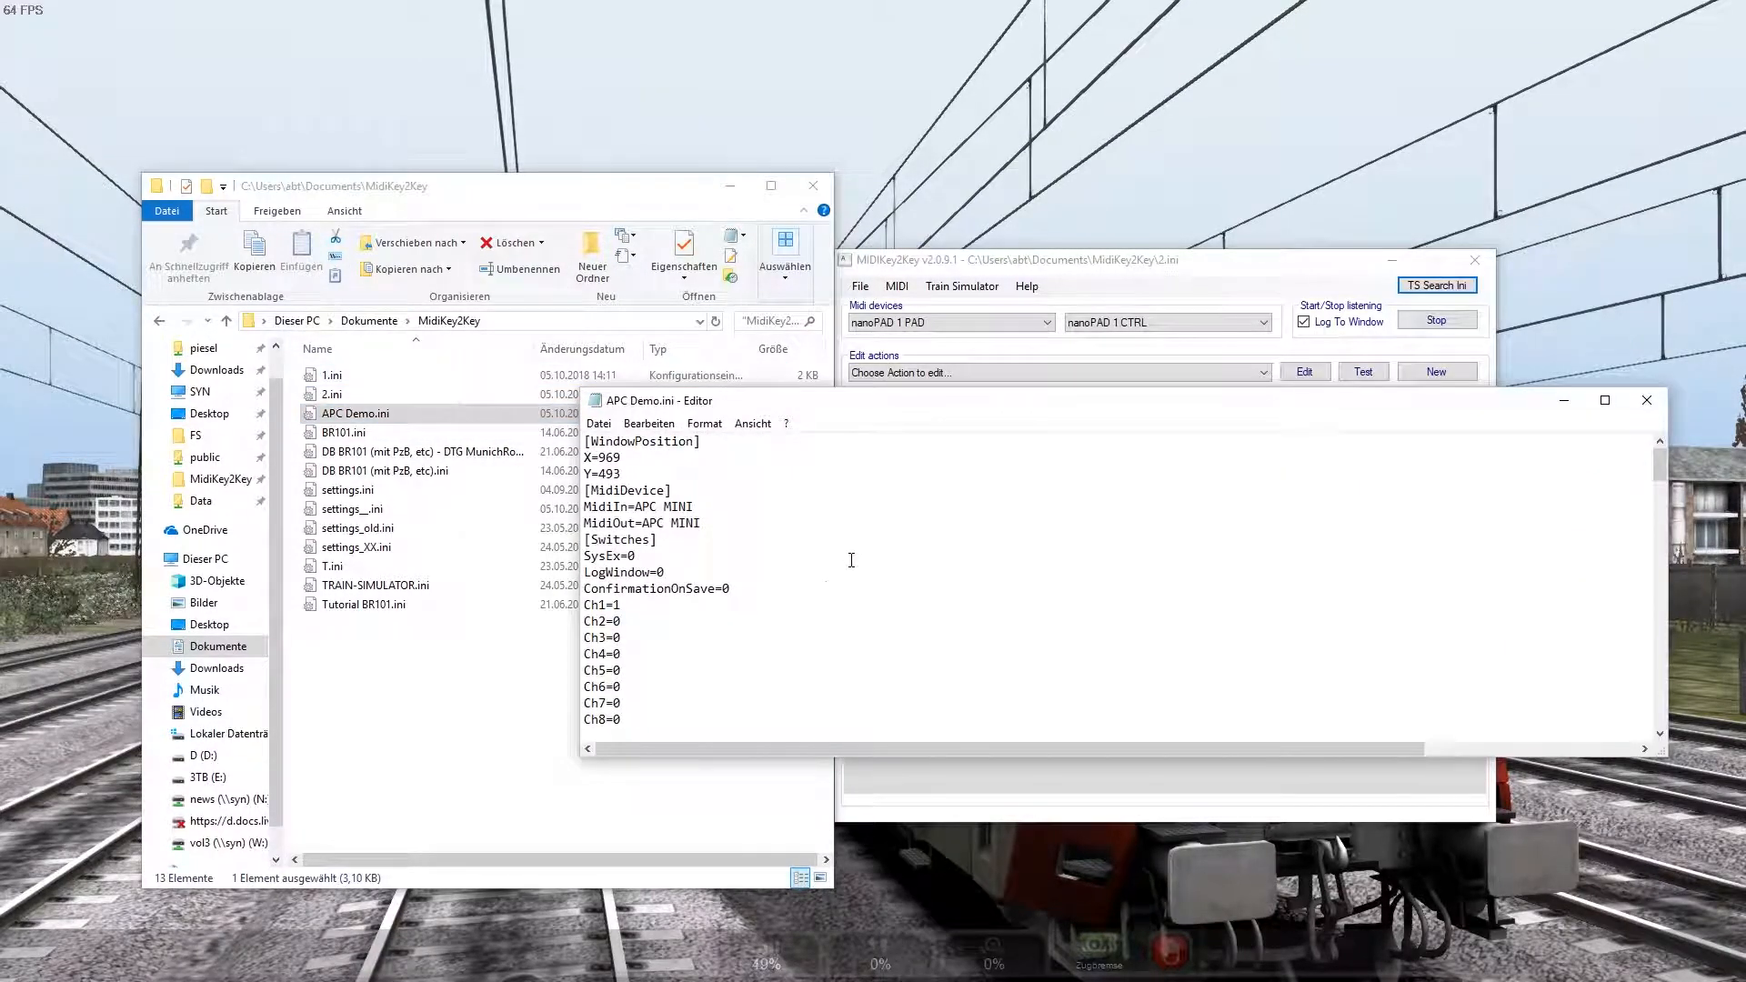
scroll(851, 557, down, 10)
drag(1674, 524, 1681, 732)
click(687, 706)
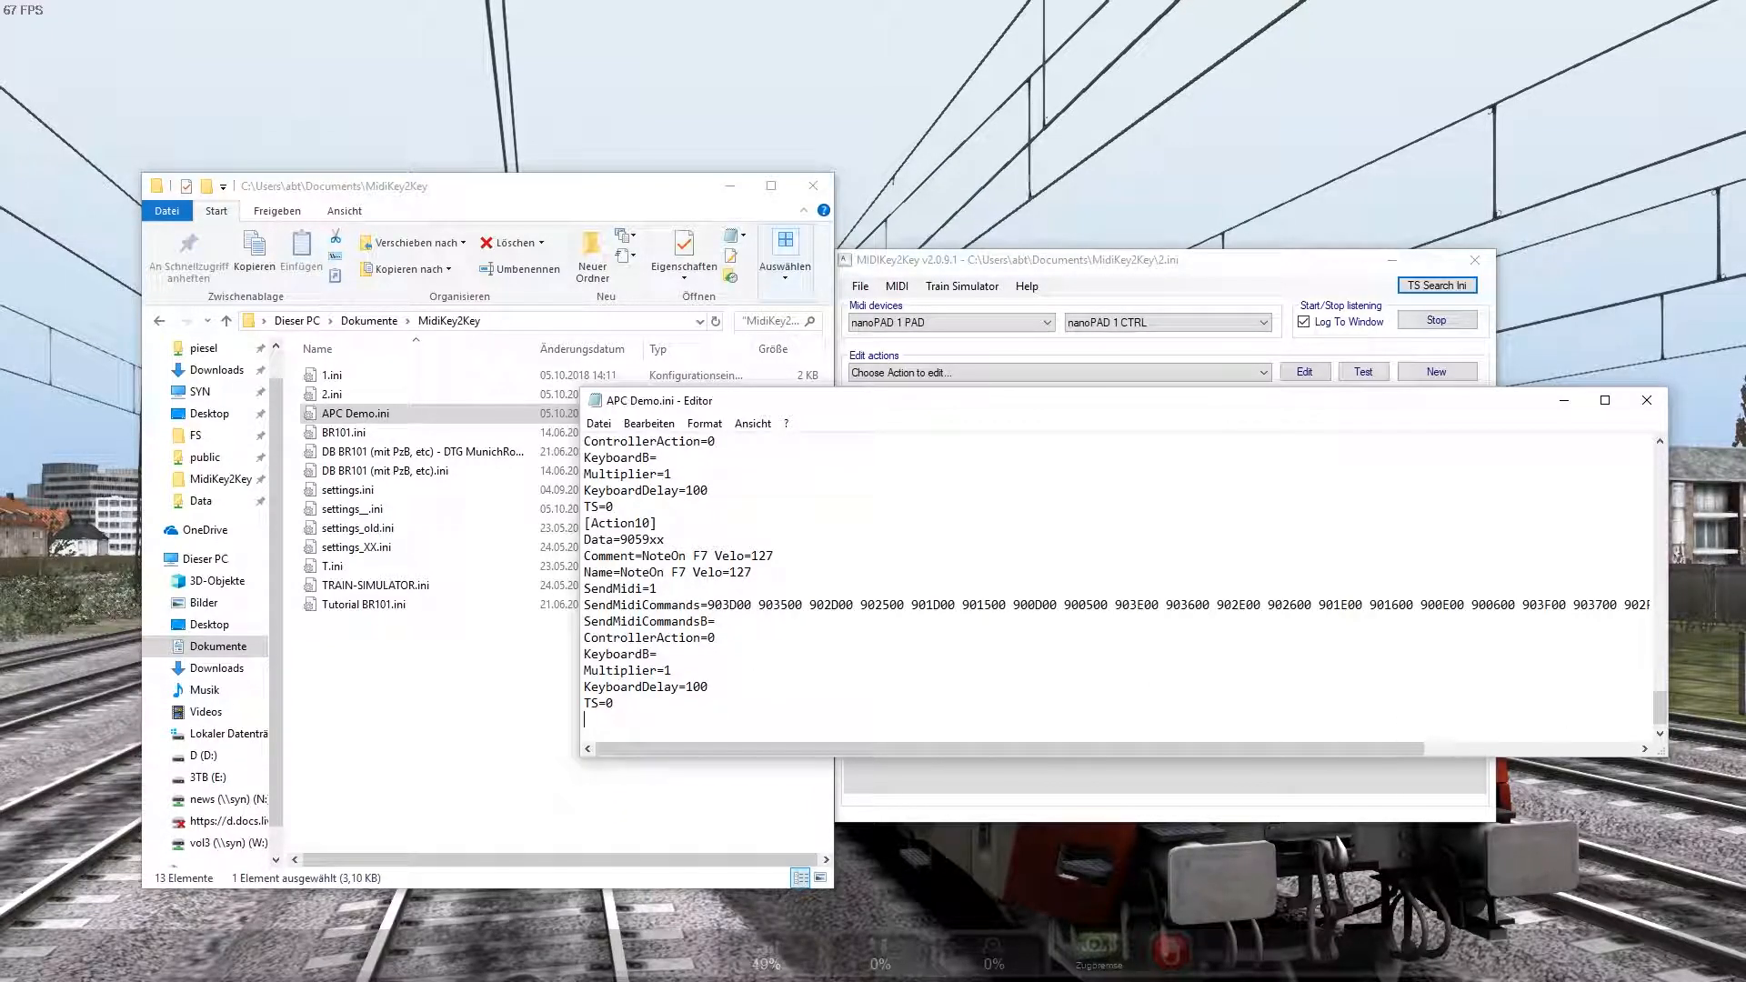
key(ctrl+v)
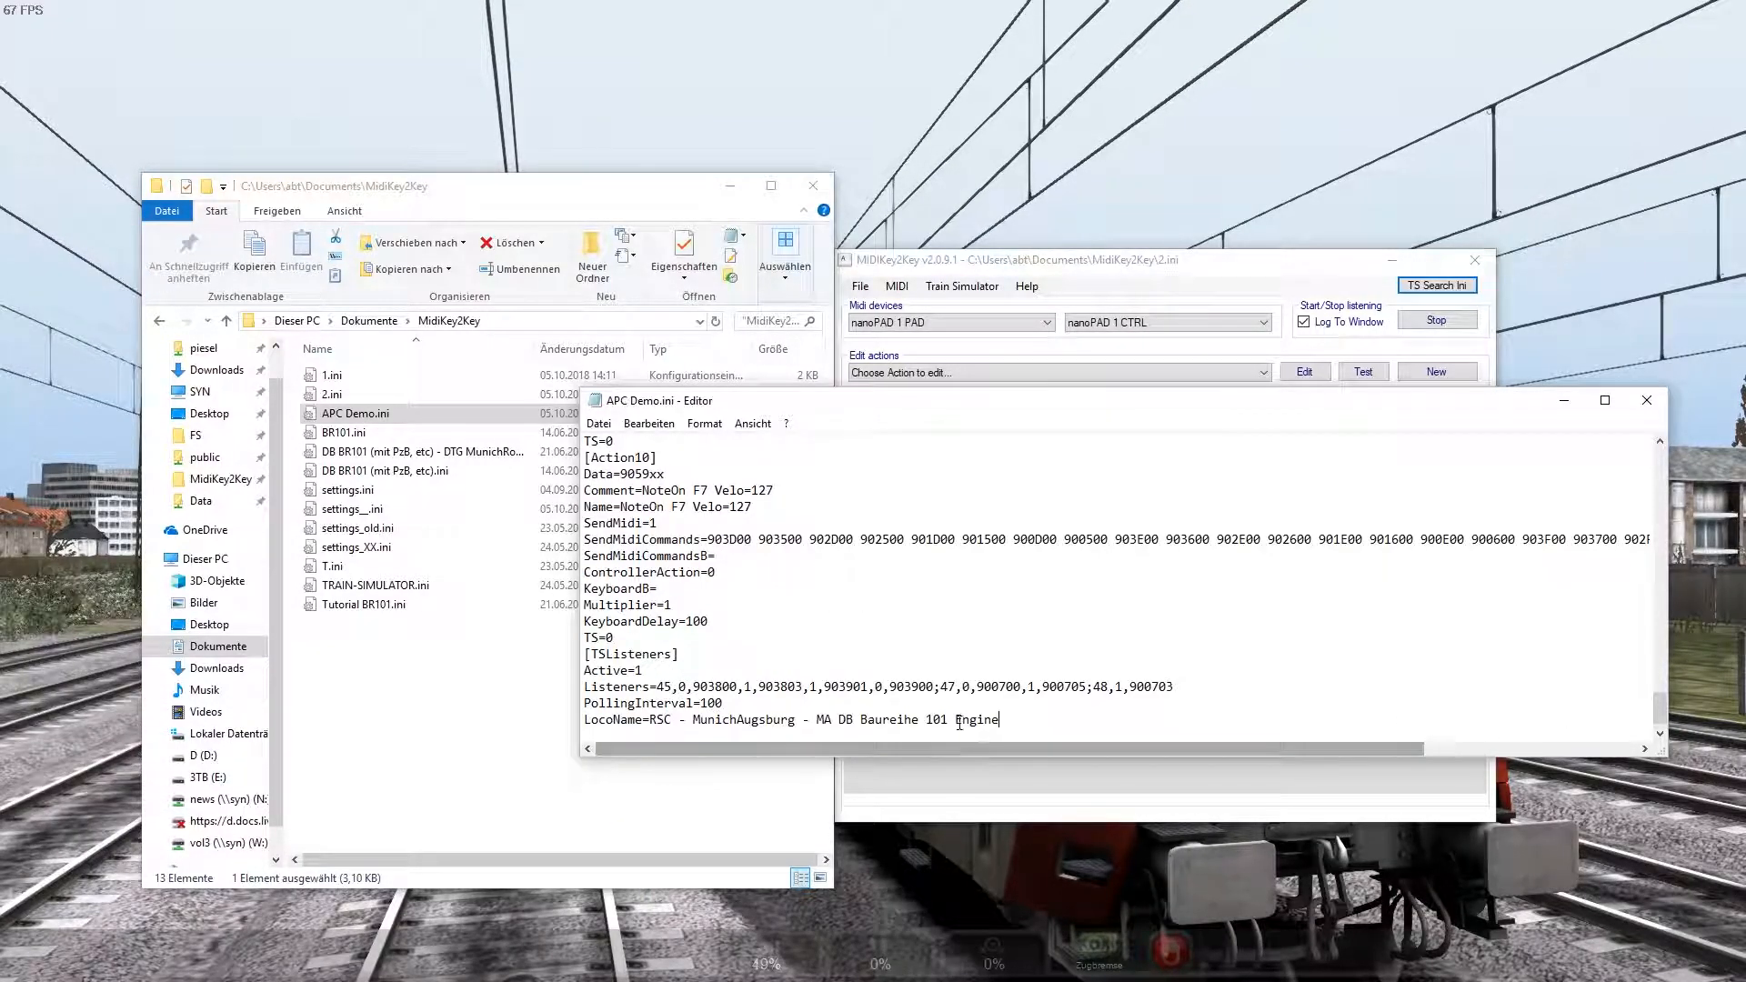
Step: Clear the Listeners value in APC Demo.ini, keep the LocoName line, and save and close the file
drag(1175, 686, 659, 693)
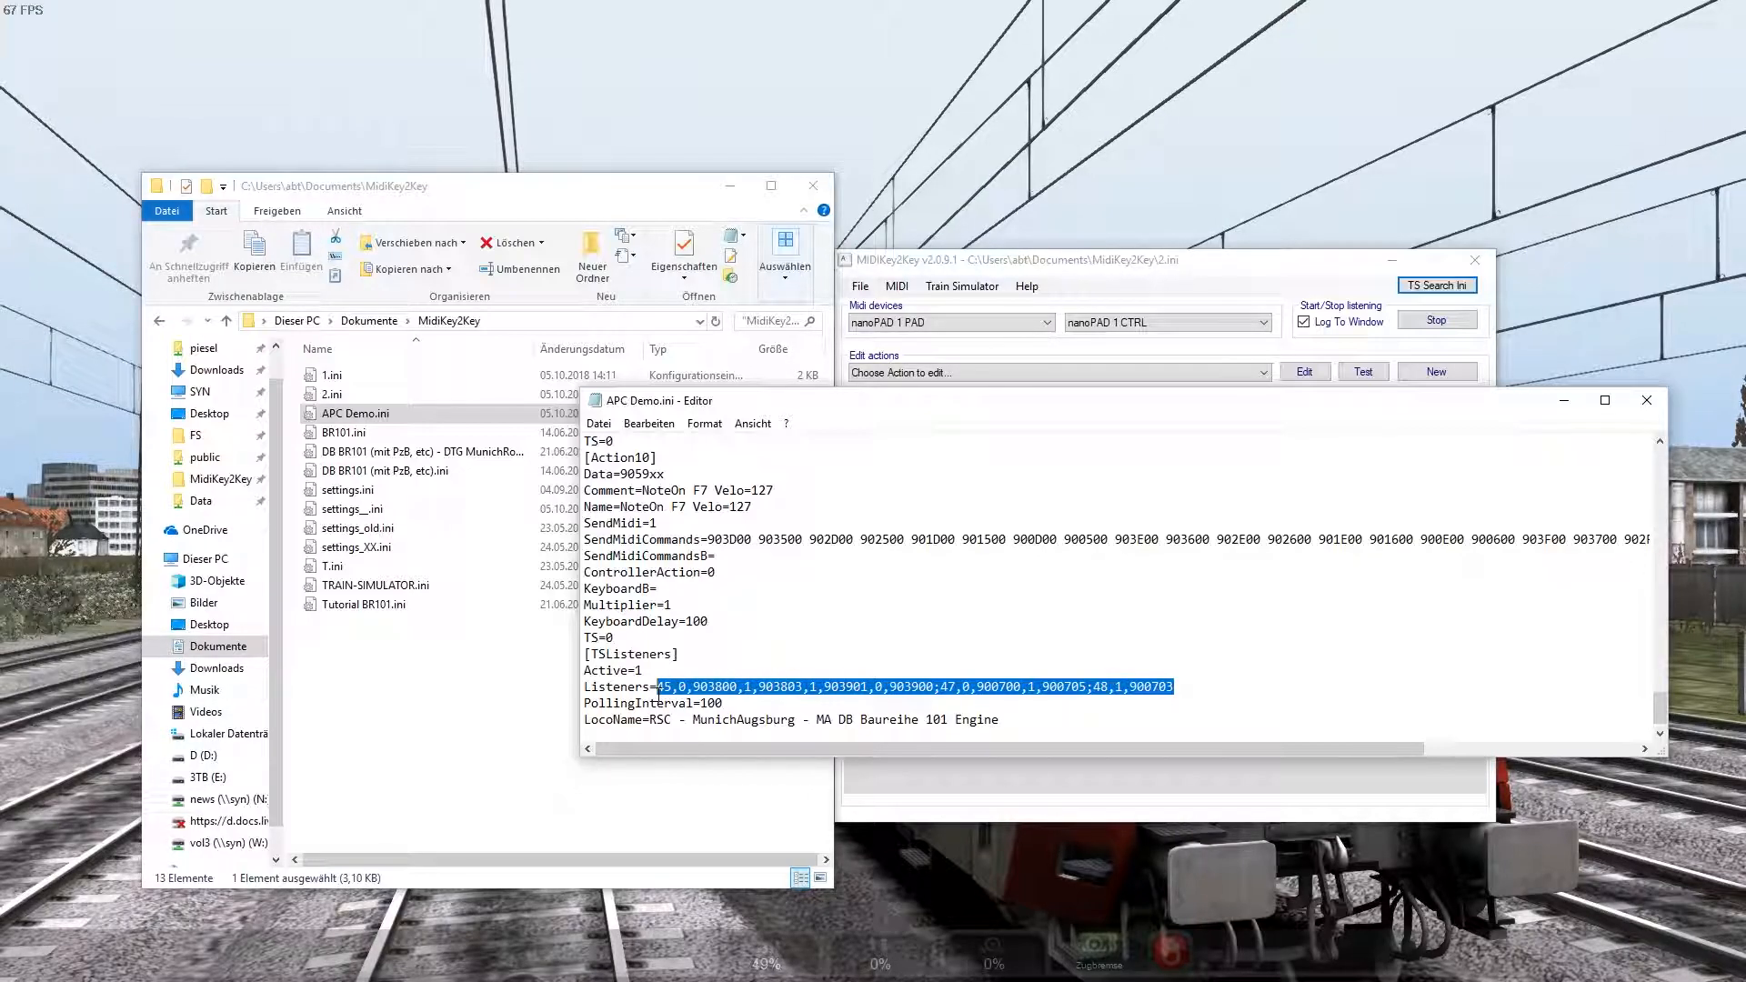
key(Delete)
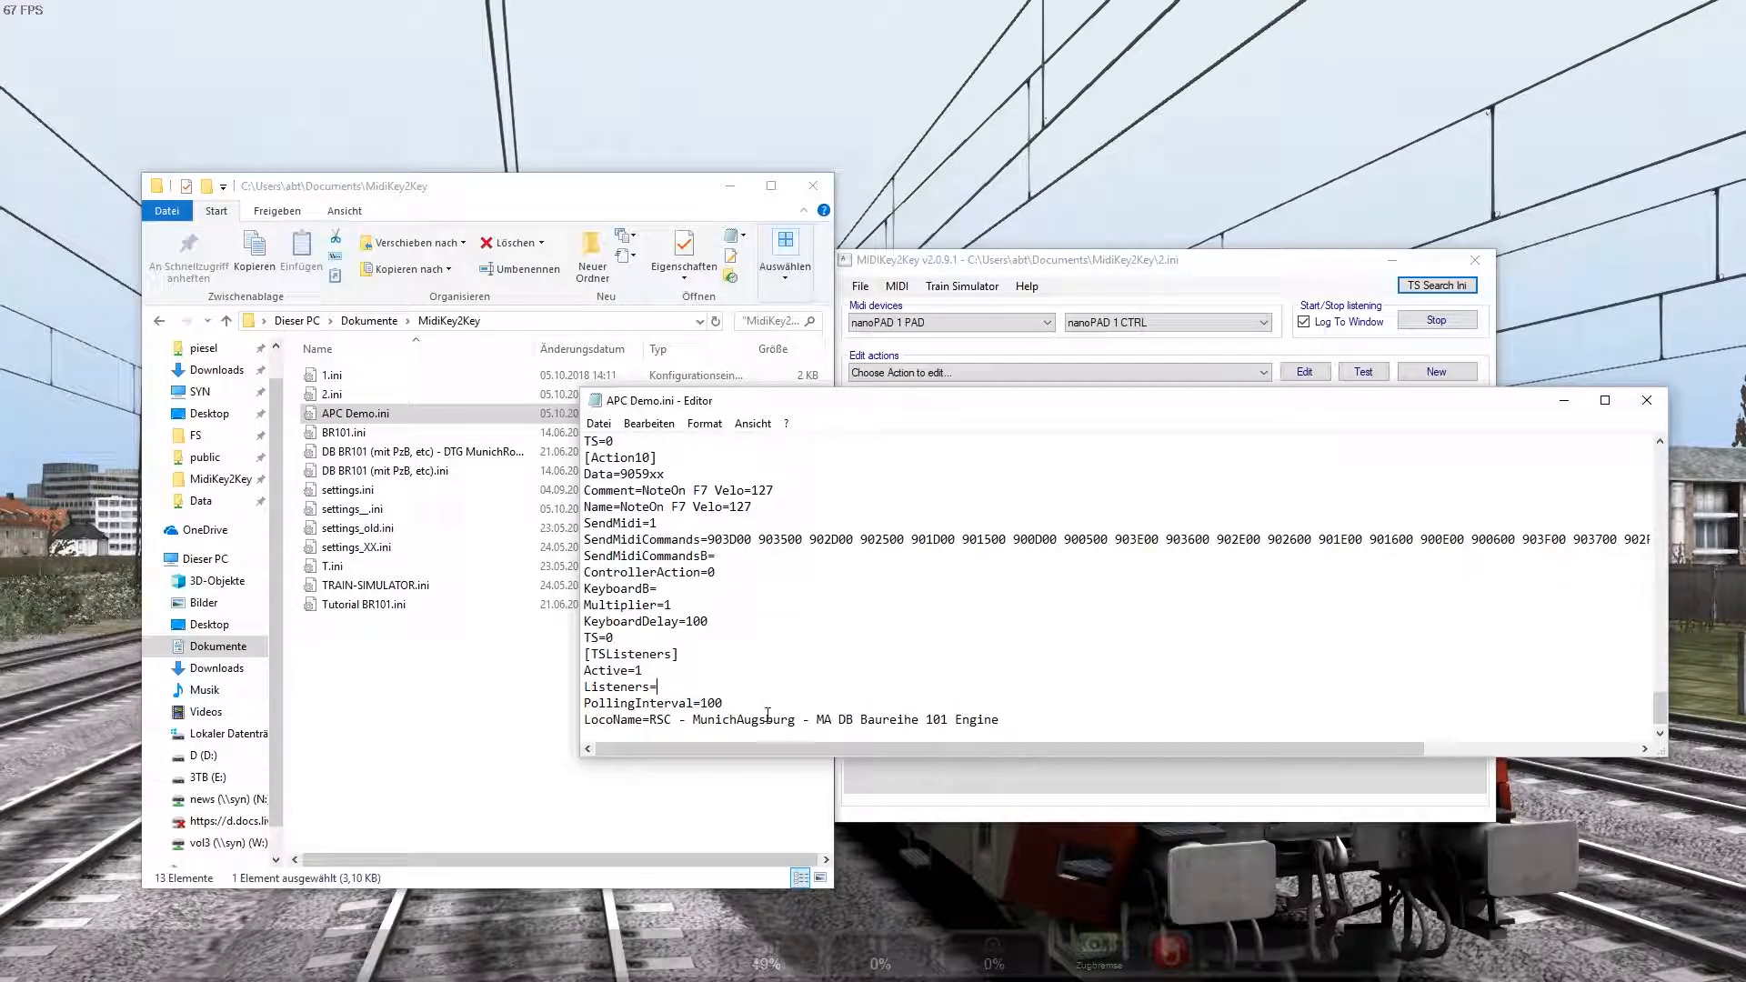
click(695, 719)
drag(652, 720, 677, 744)
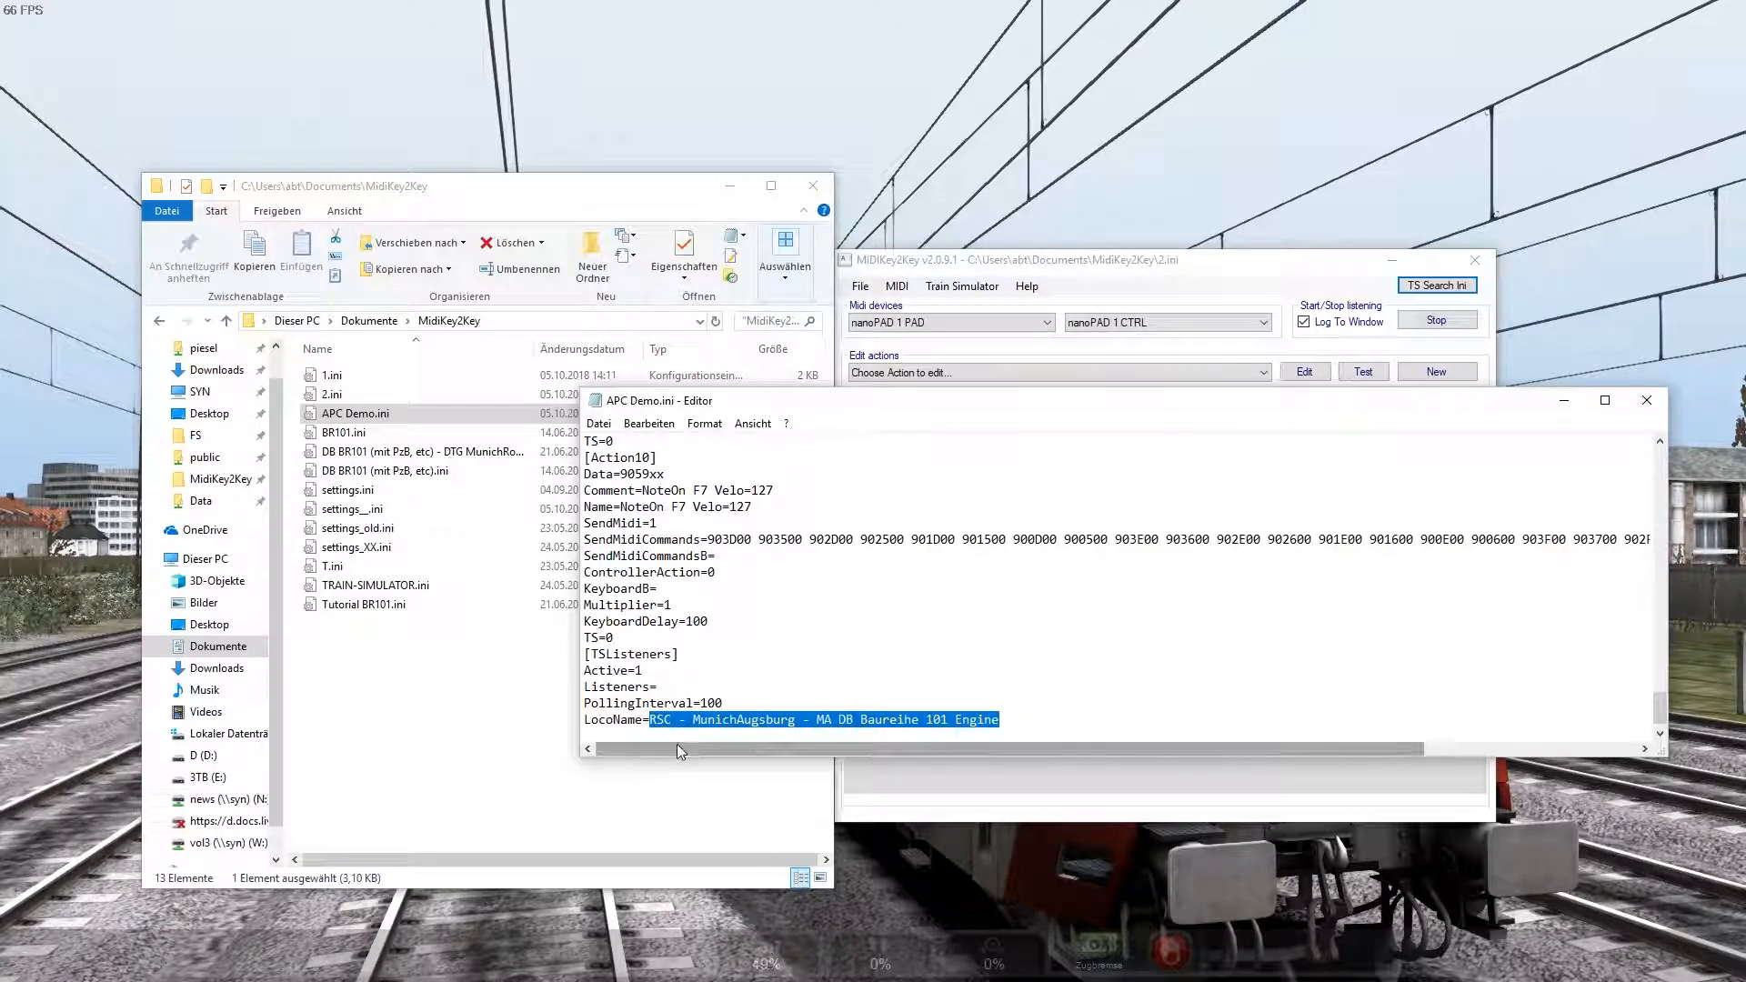
click(1647, 406)
click(776, 671)
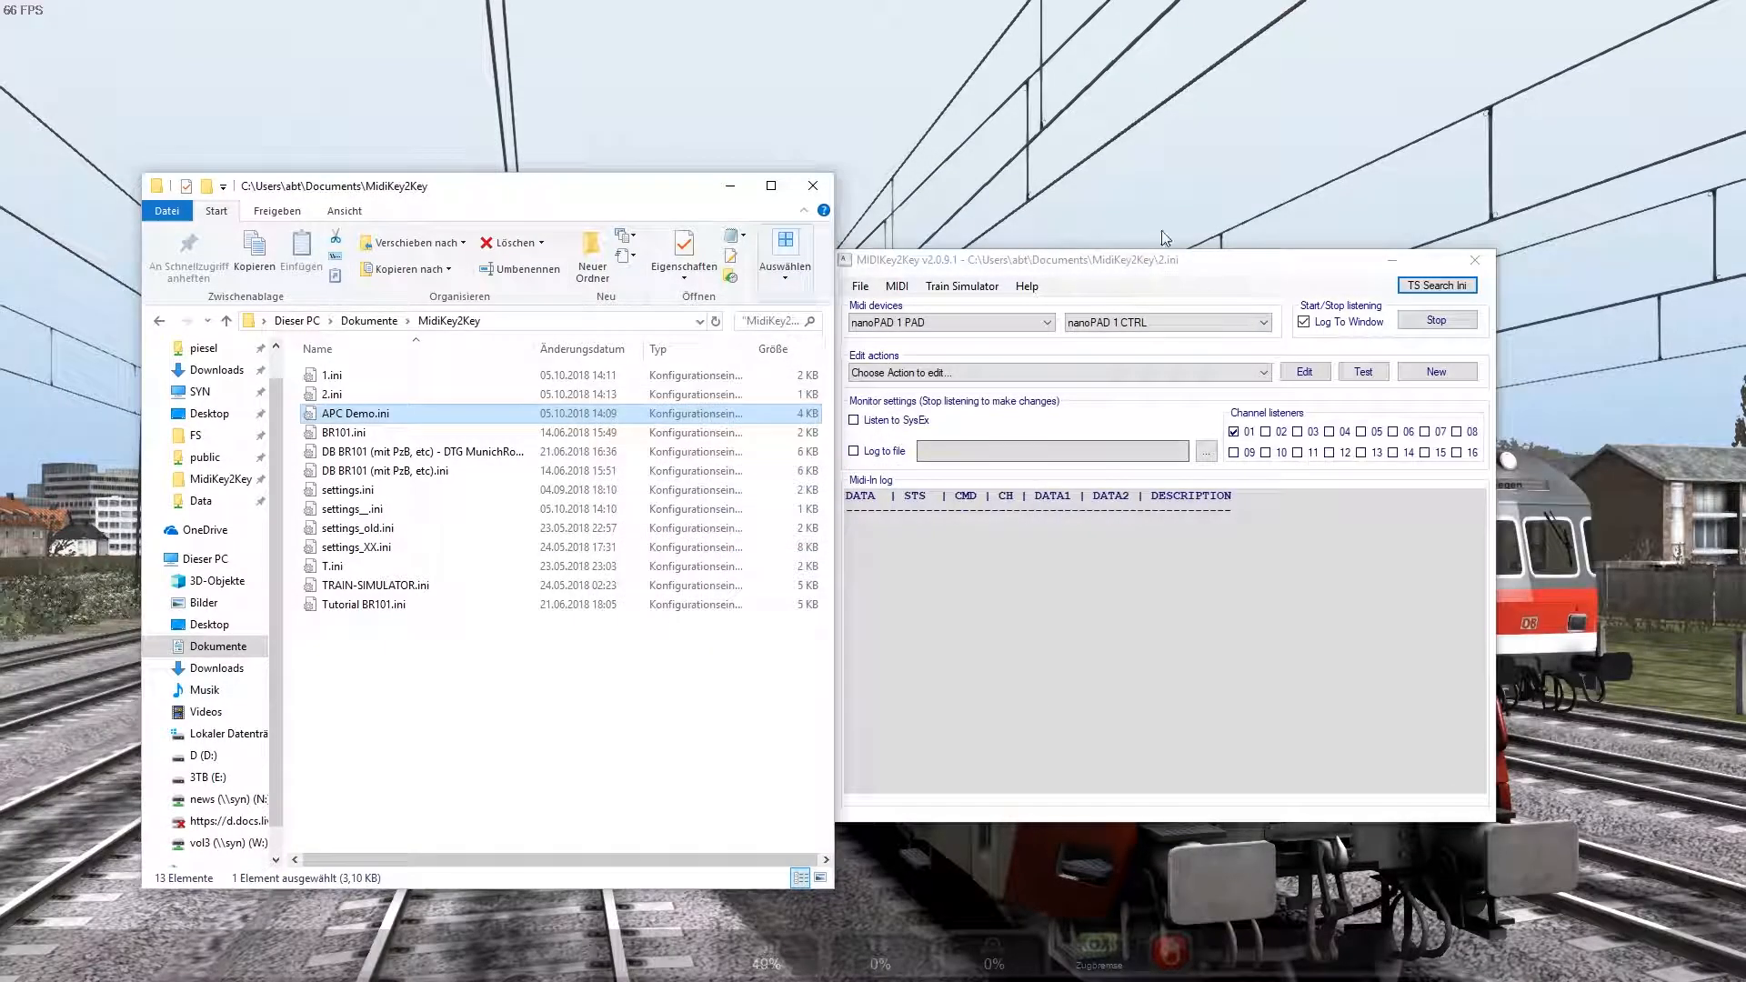
Step: Search again for ini files that match the active locomotive and load 1.ini
click(1442, 287)
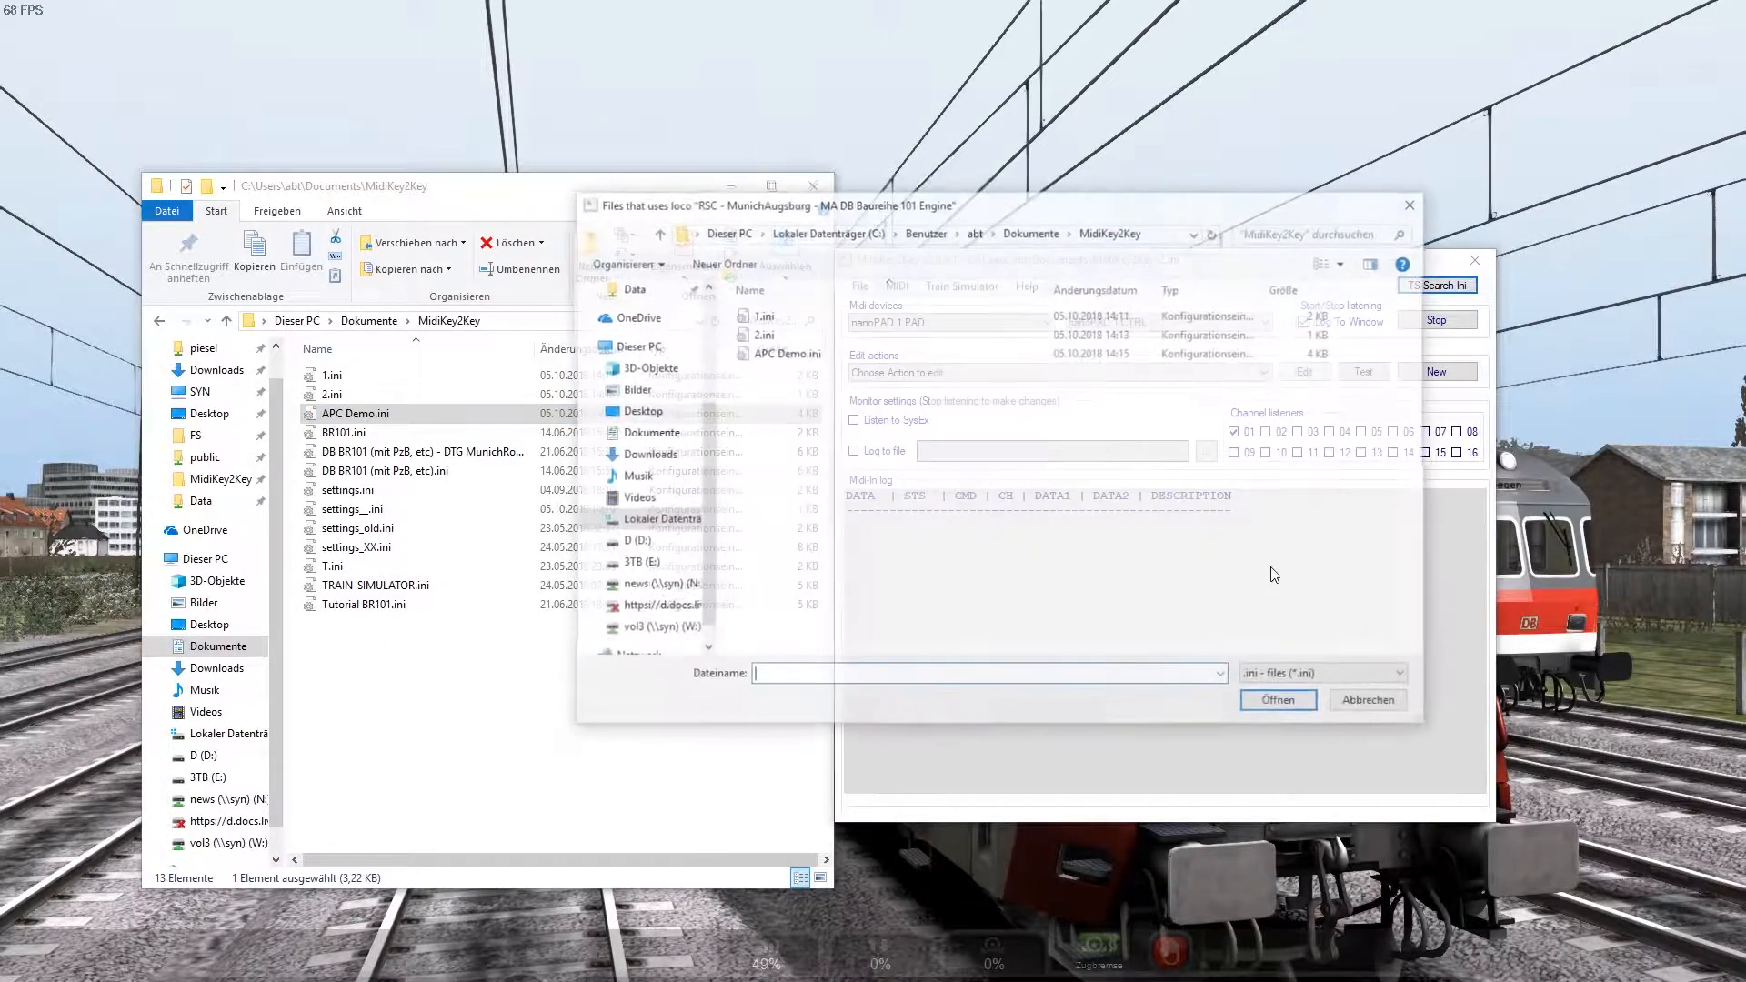
click(784, 353)
click(761, 333)
click(760, 315)
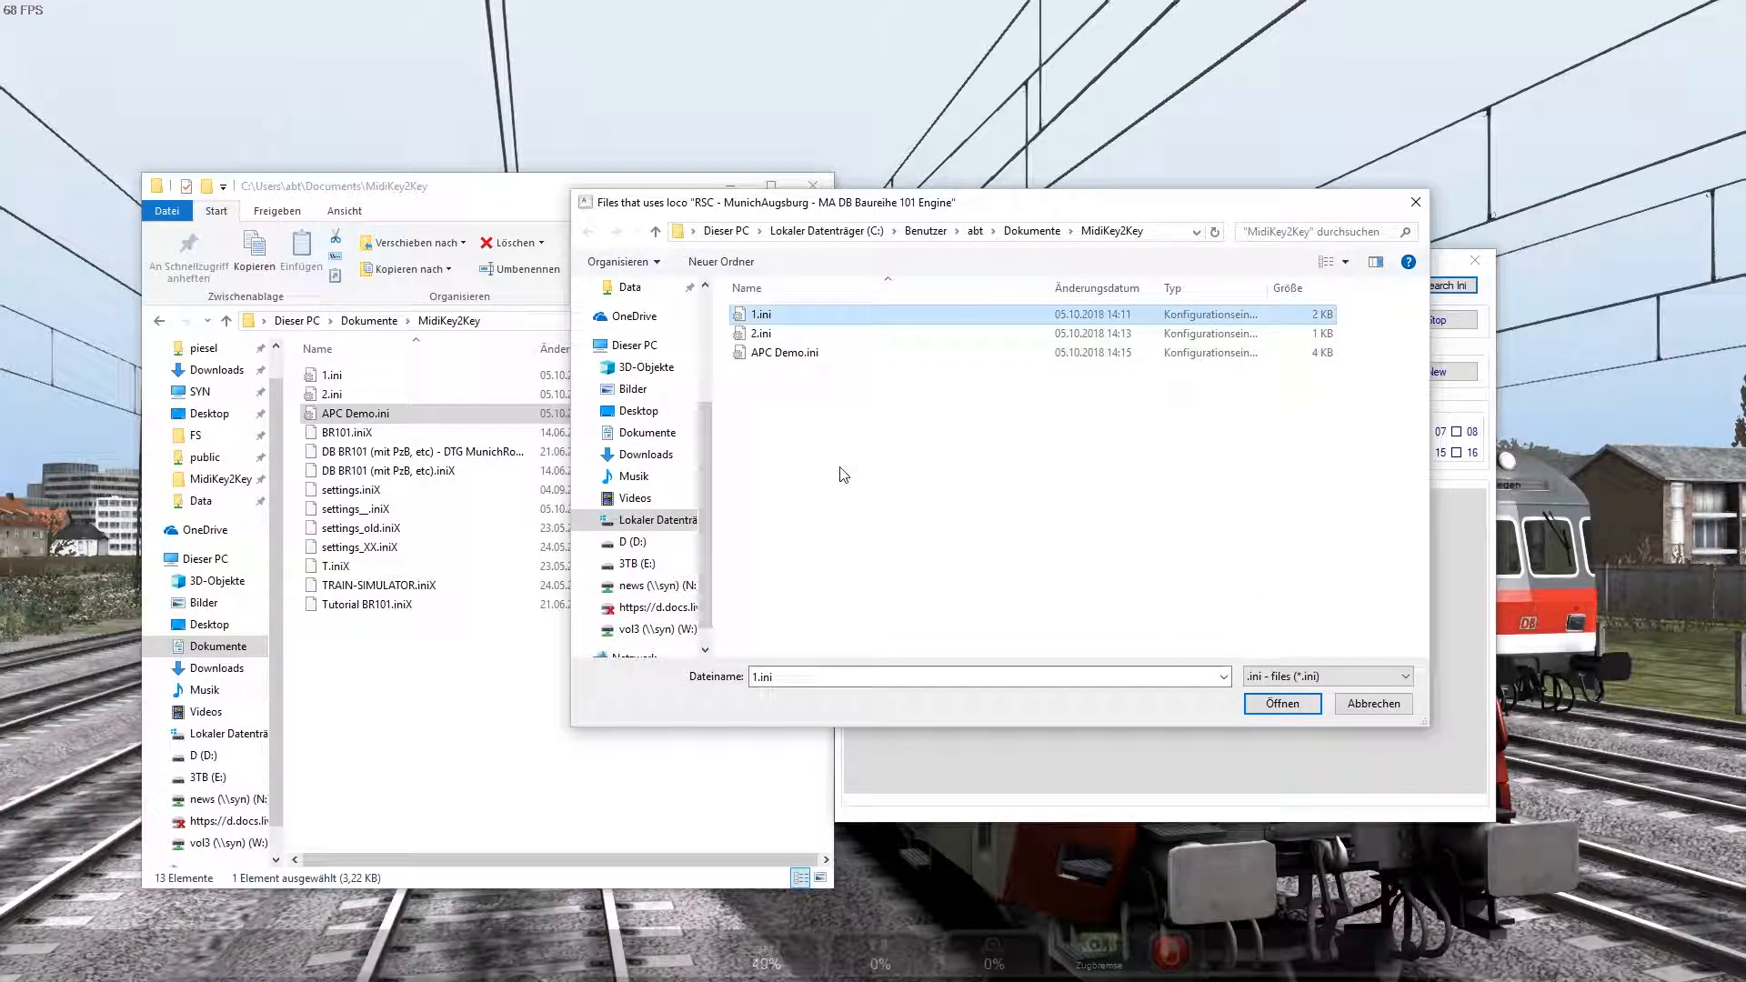
drag(955, 215, 1095, 325)
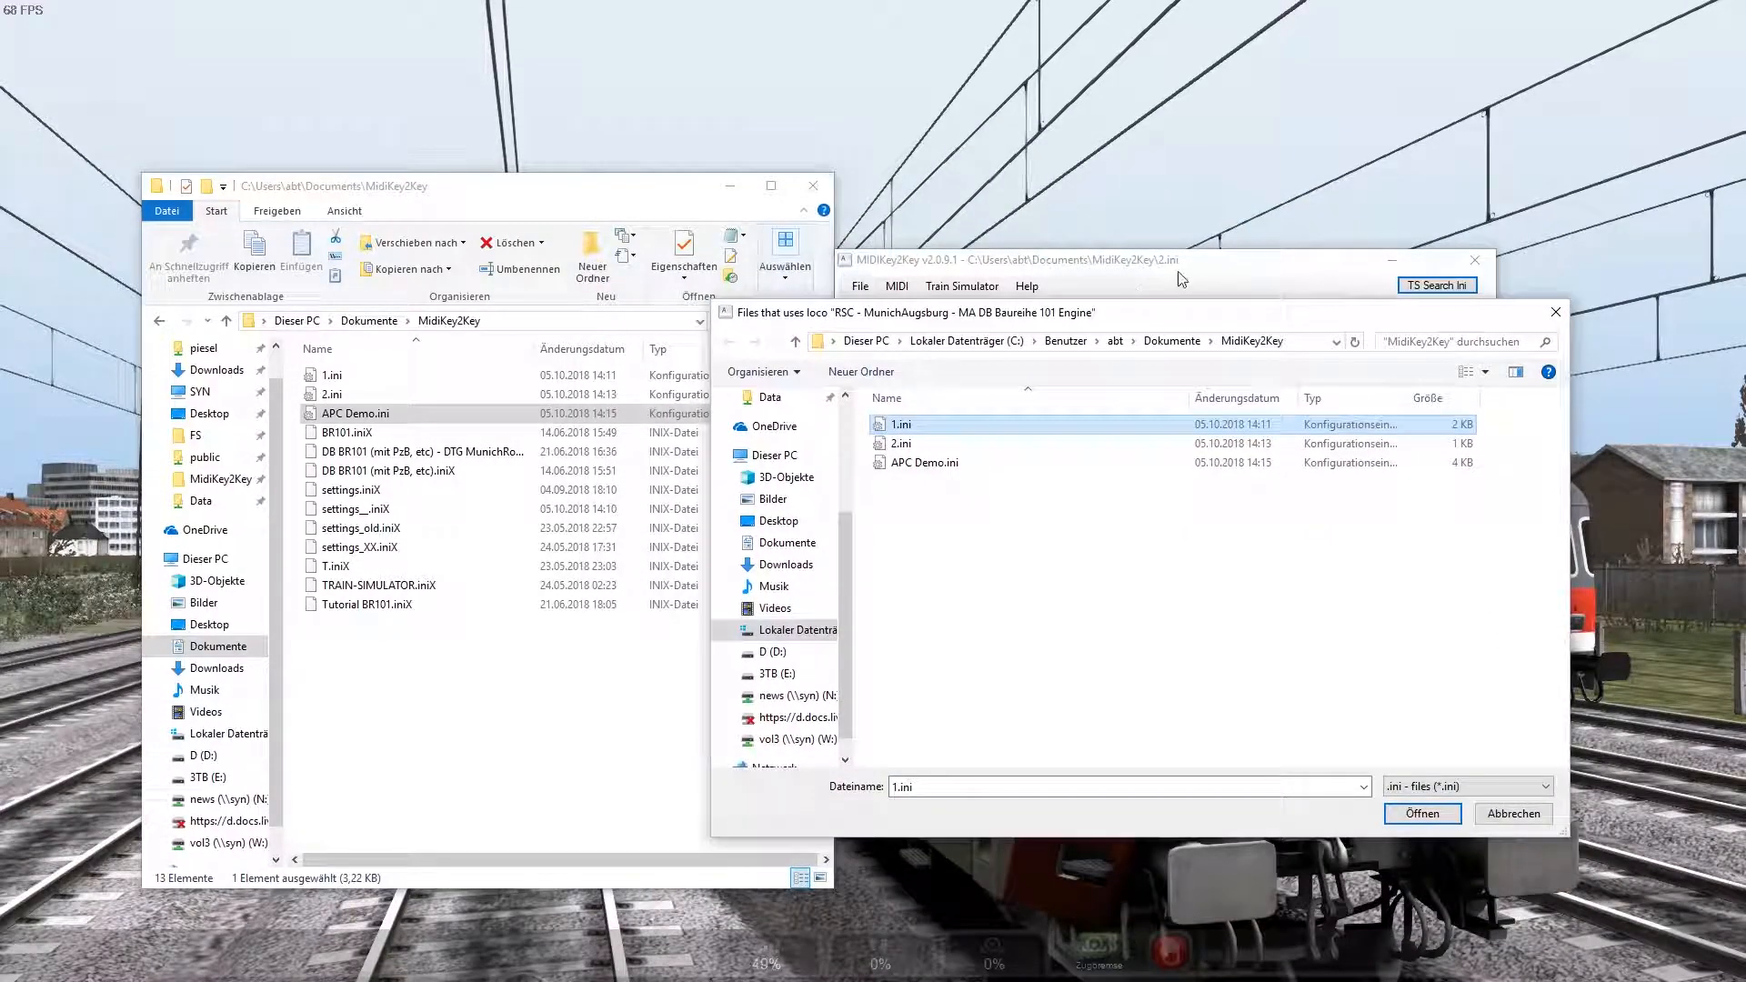
click(1425, 814)
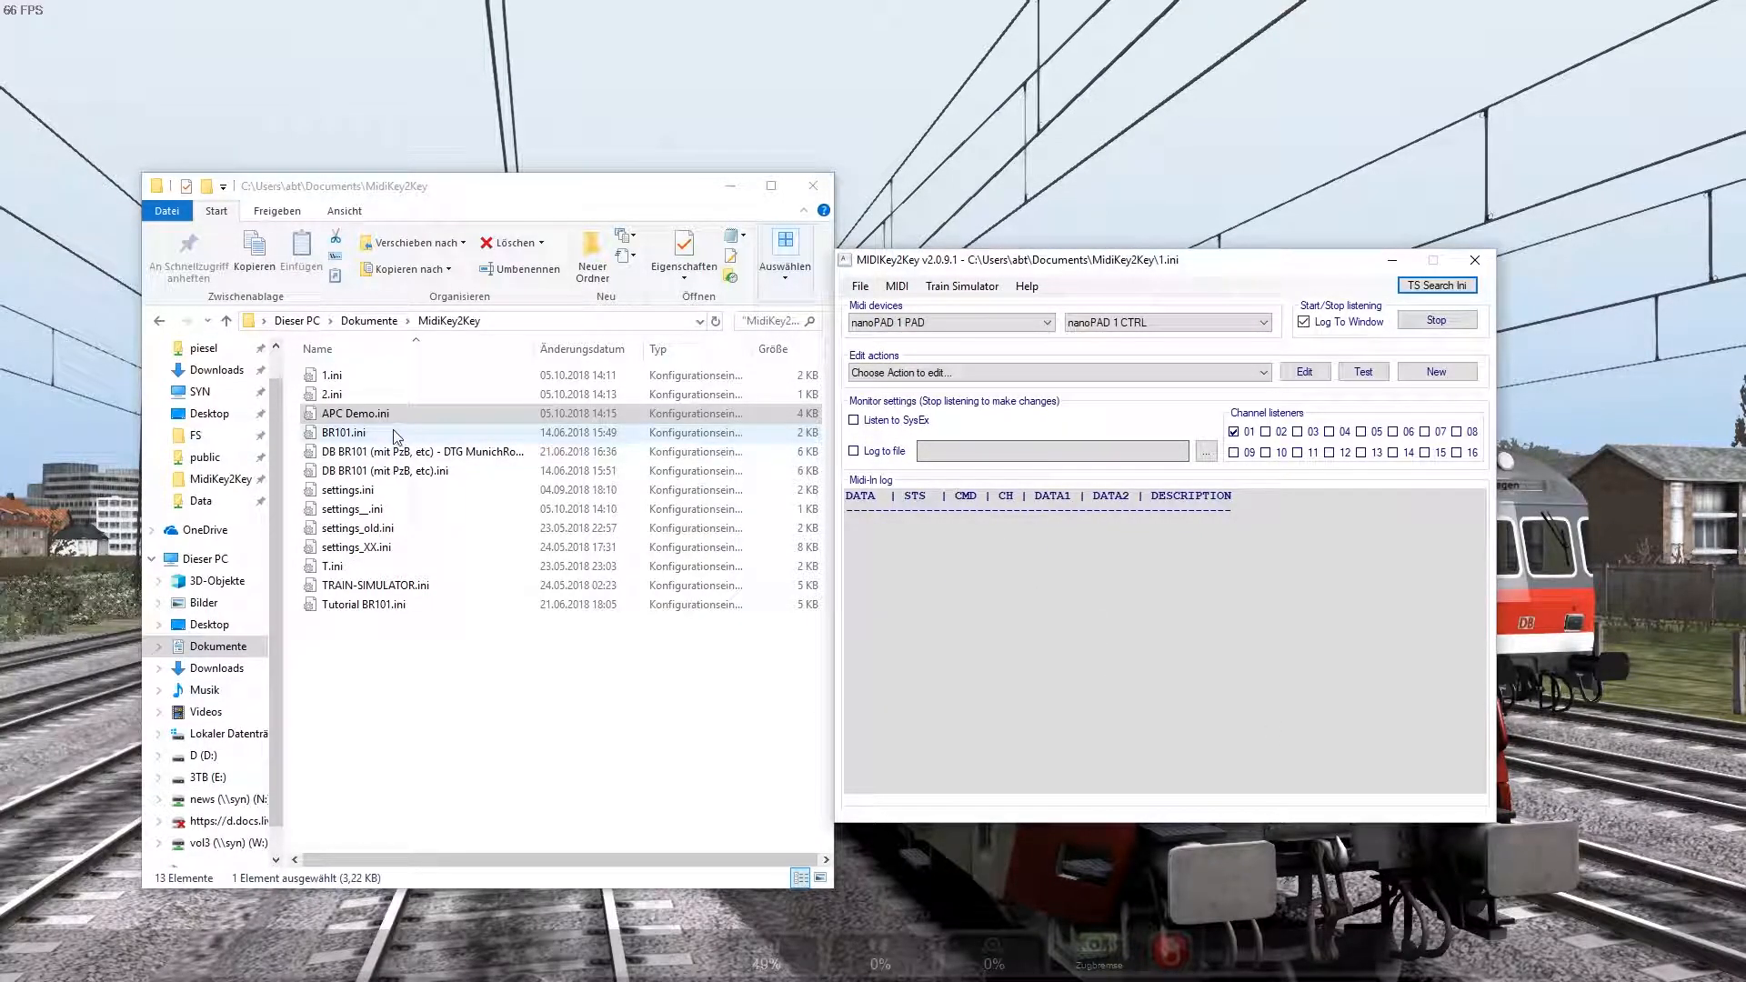
click(382, 471)
click(380, 509)
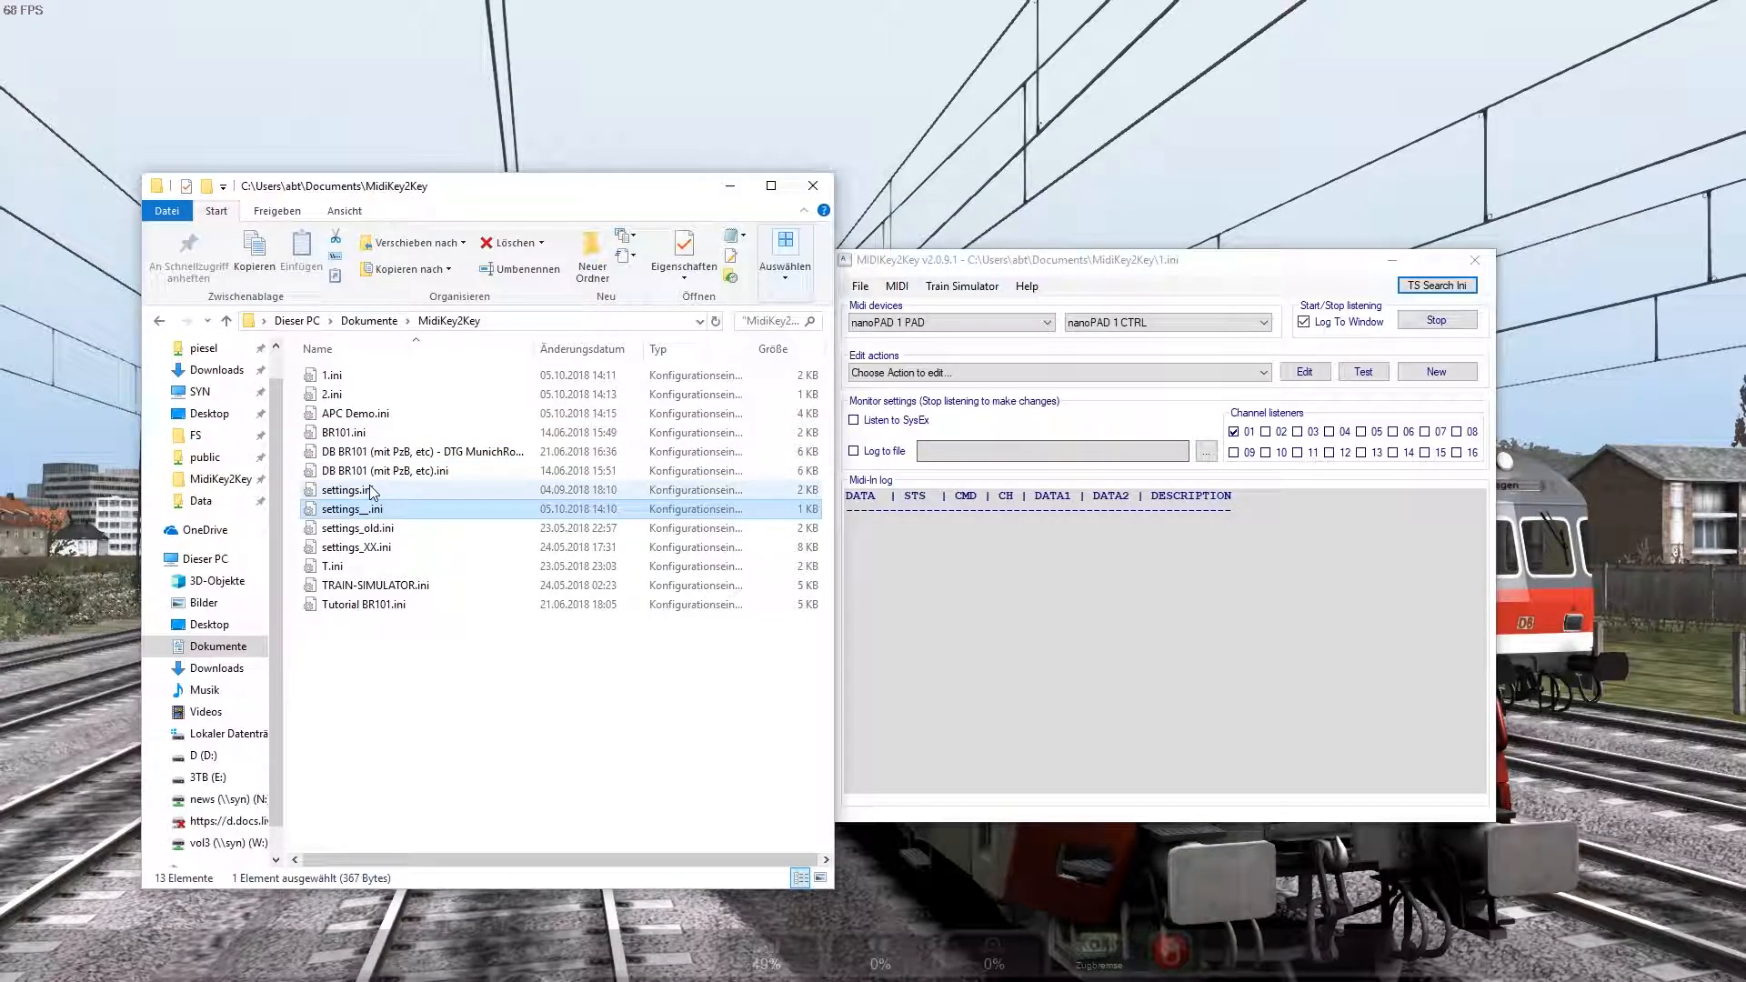
click(373, 453)
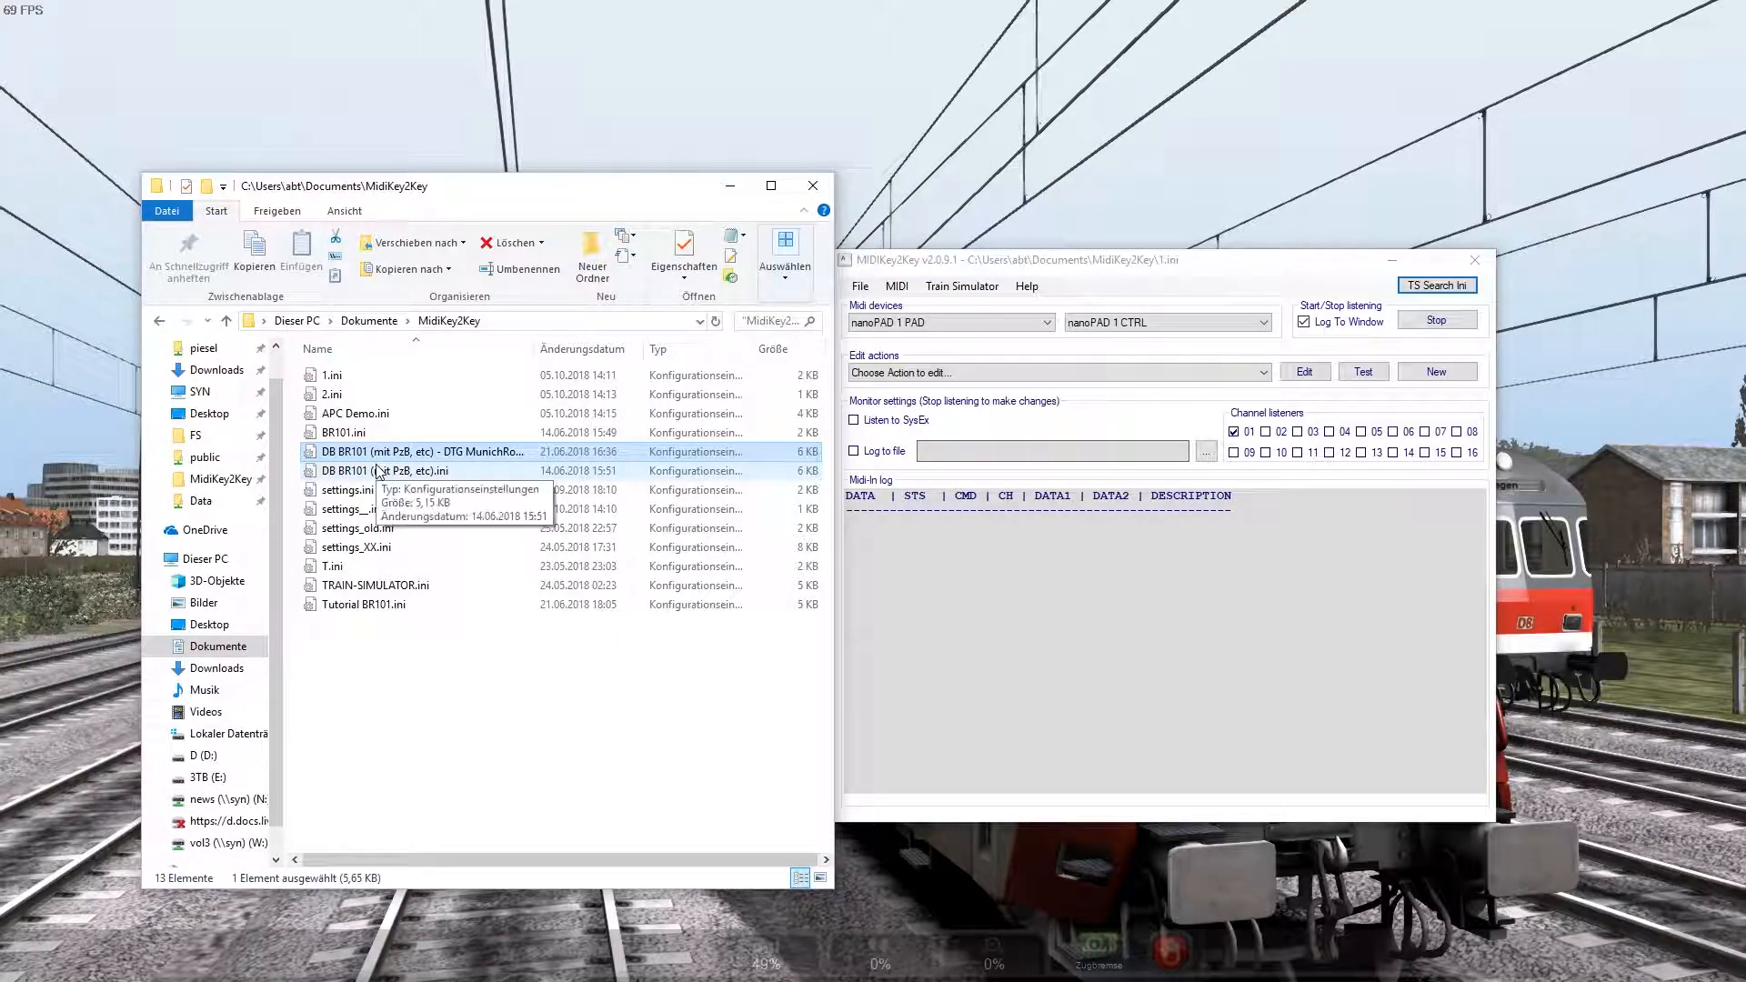
Step: Browse the ini files offered for loading custom settings and cancel without loading one
click(861, 287)
click(860, 287)
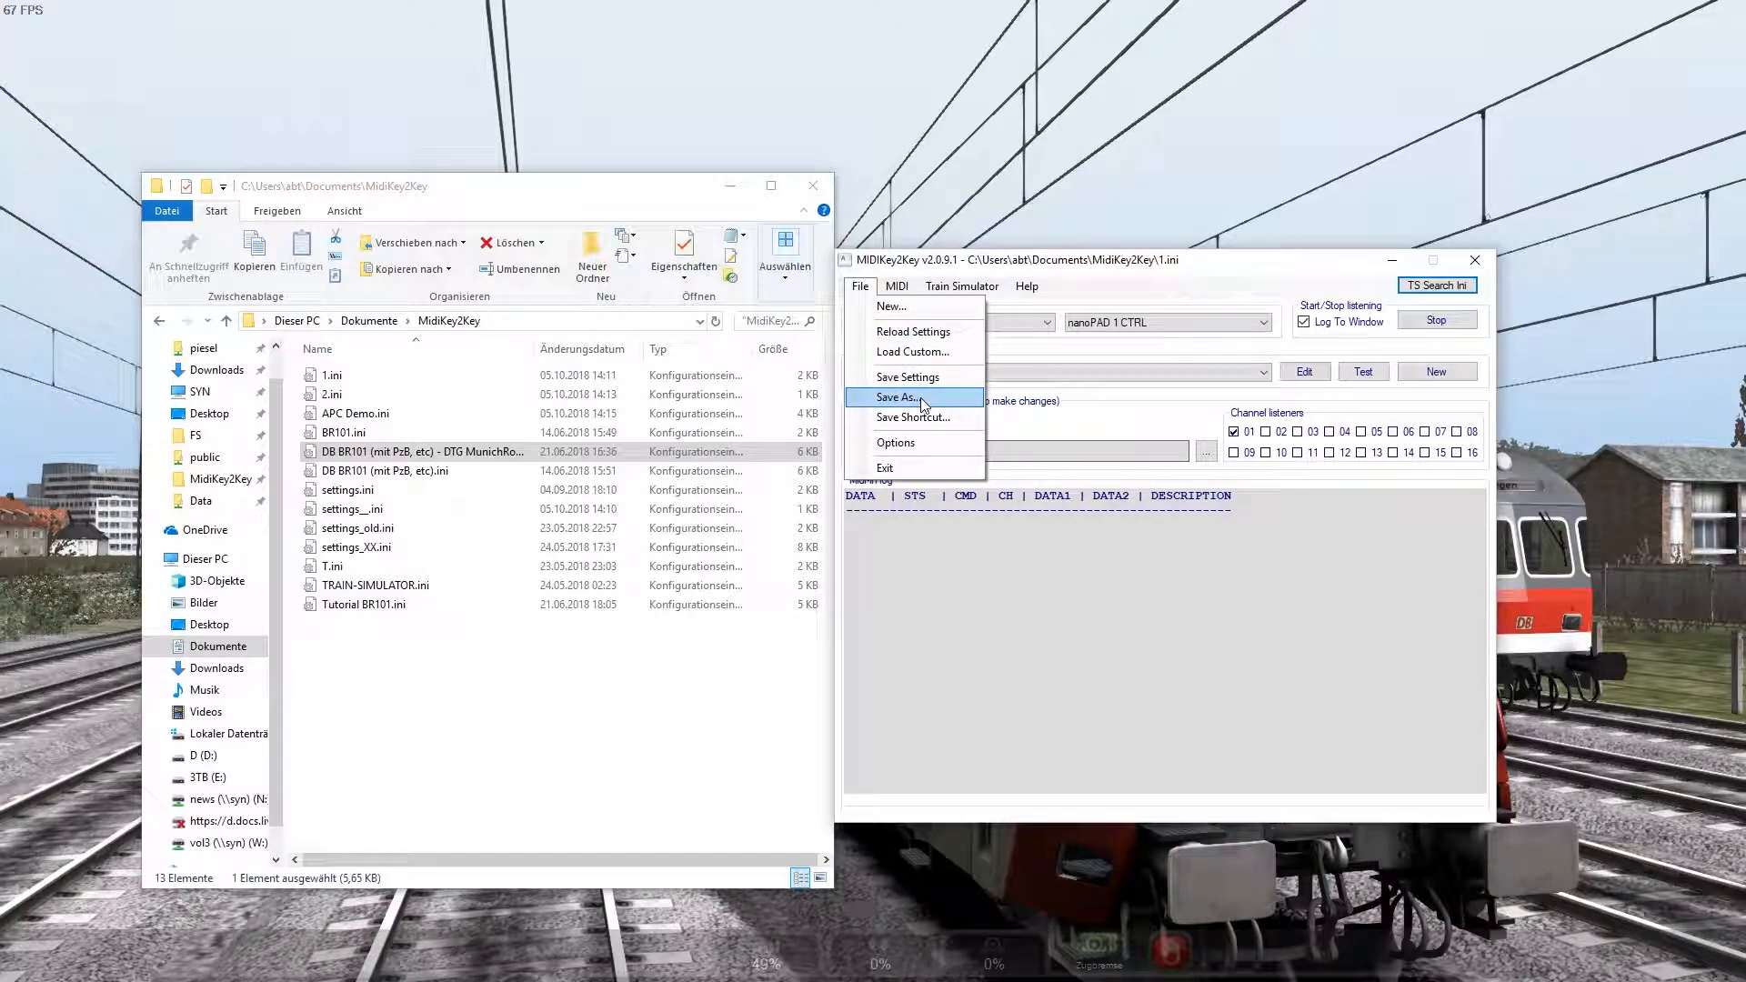
click(911, 352)
drag(903, 309, 835, 260)
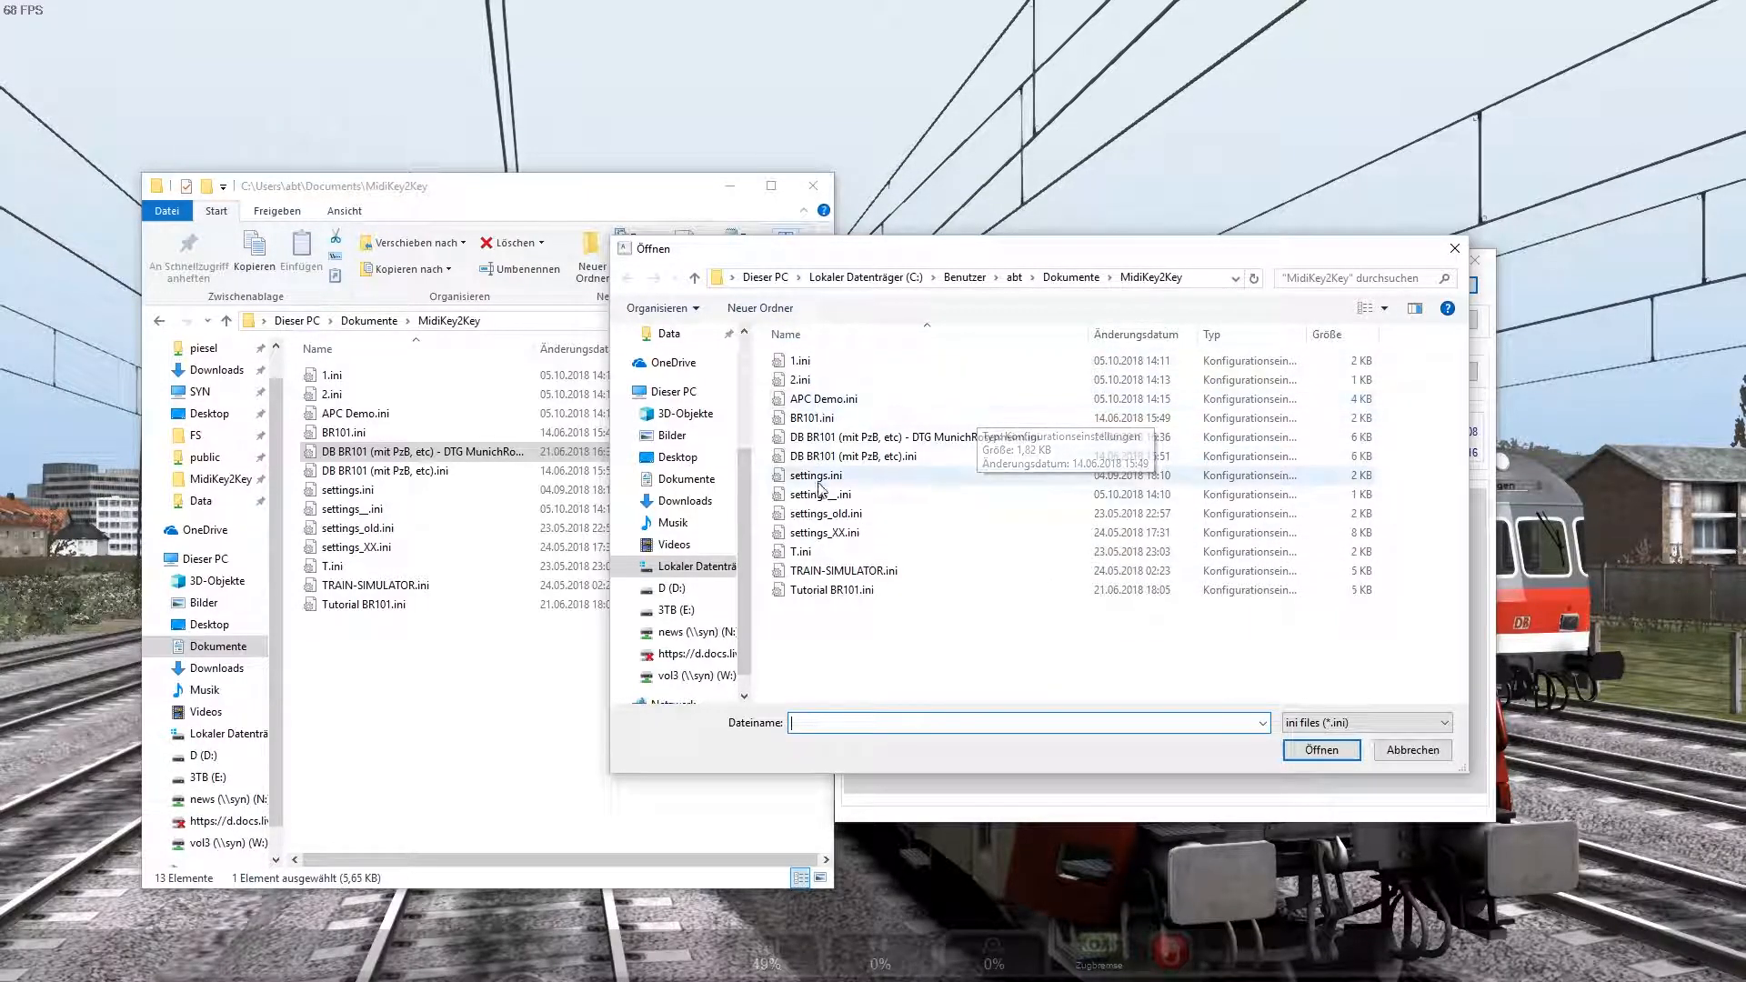
click(835, 590)
click(843, 571)
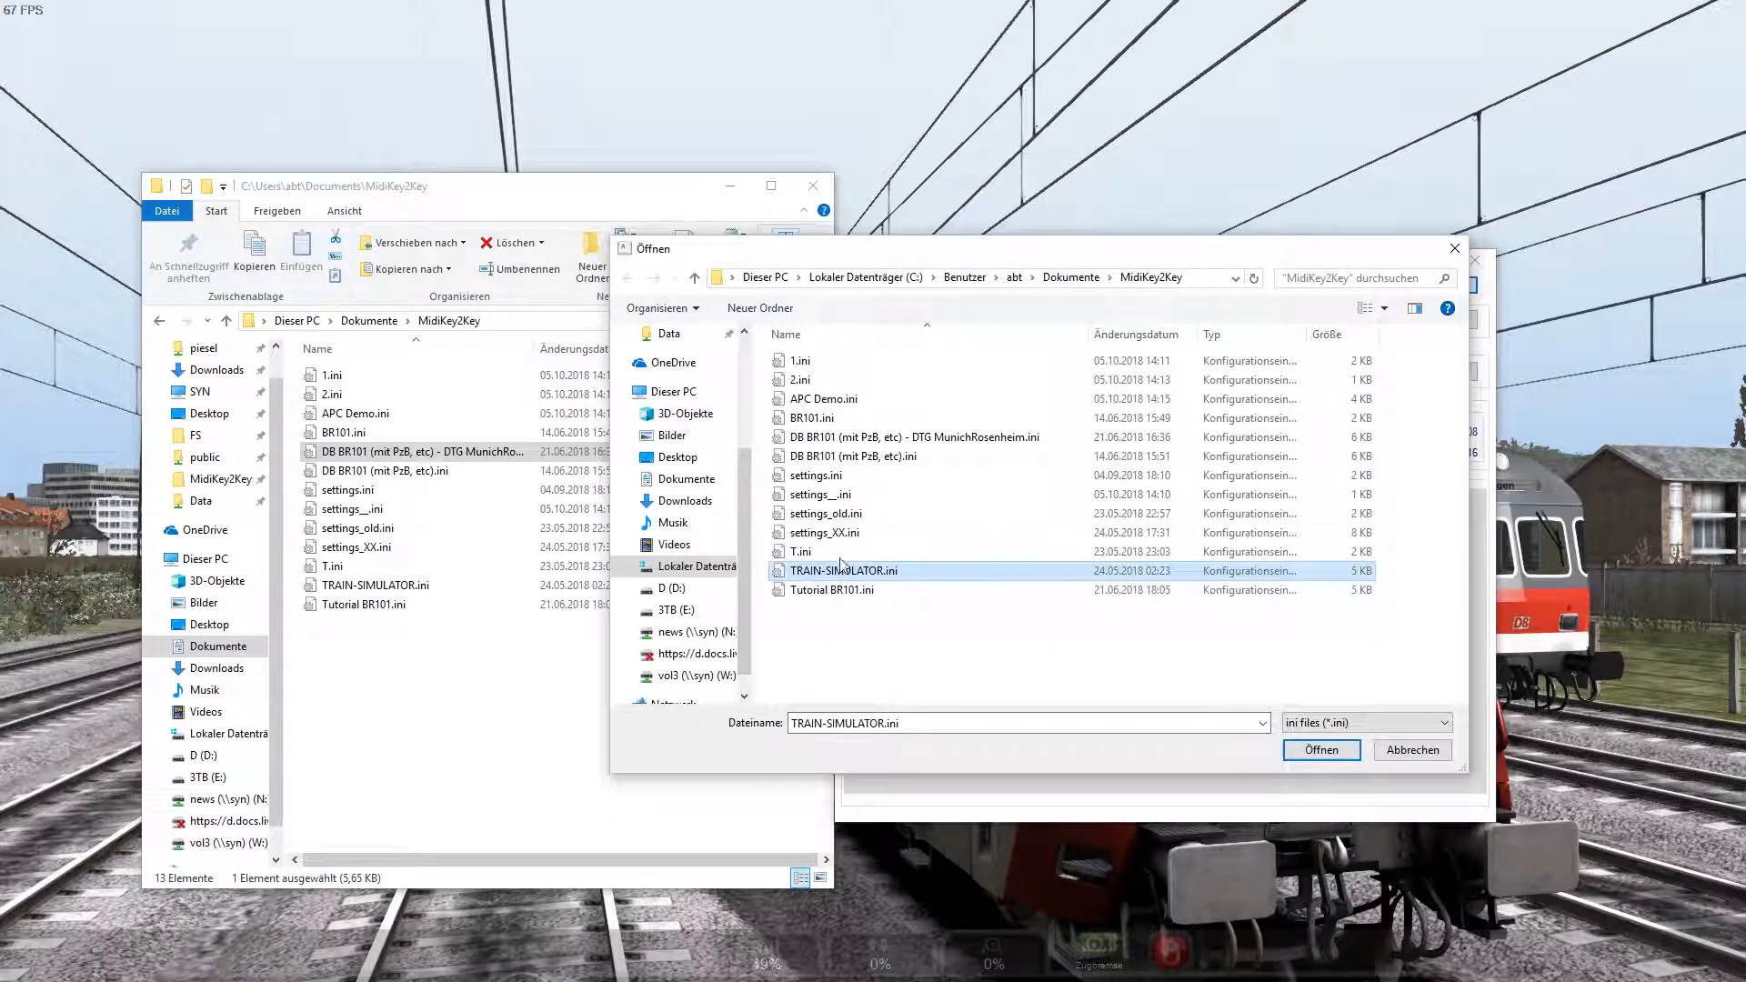
click(823, 495)
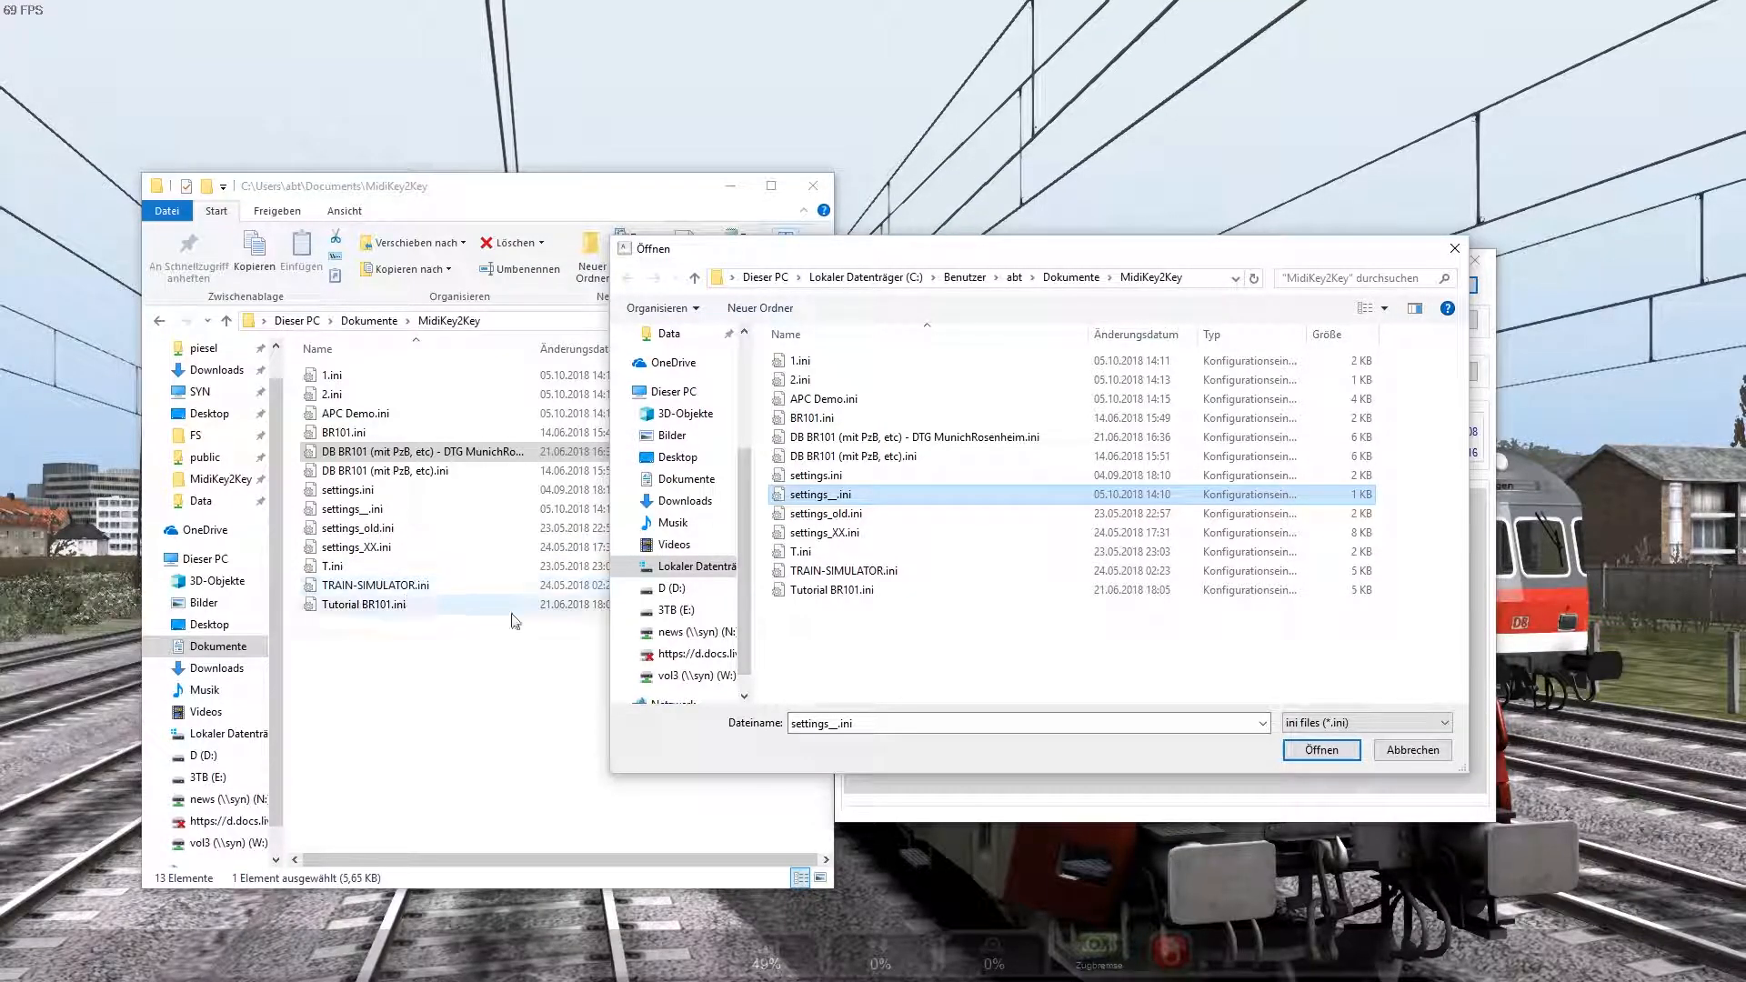
click(1391, 755)
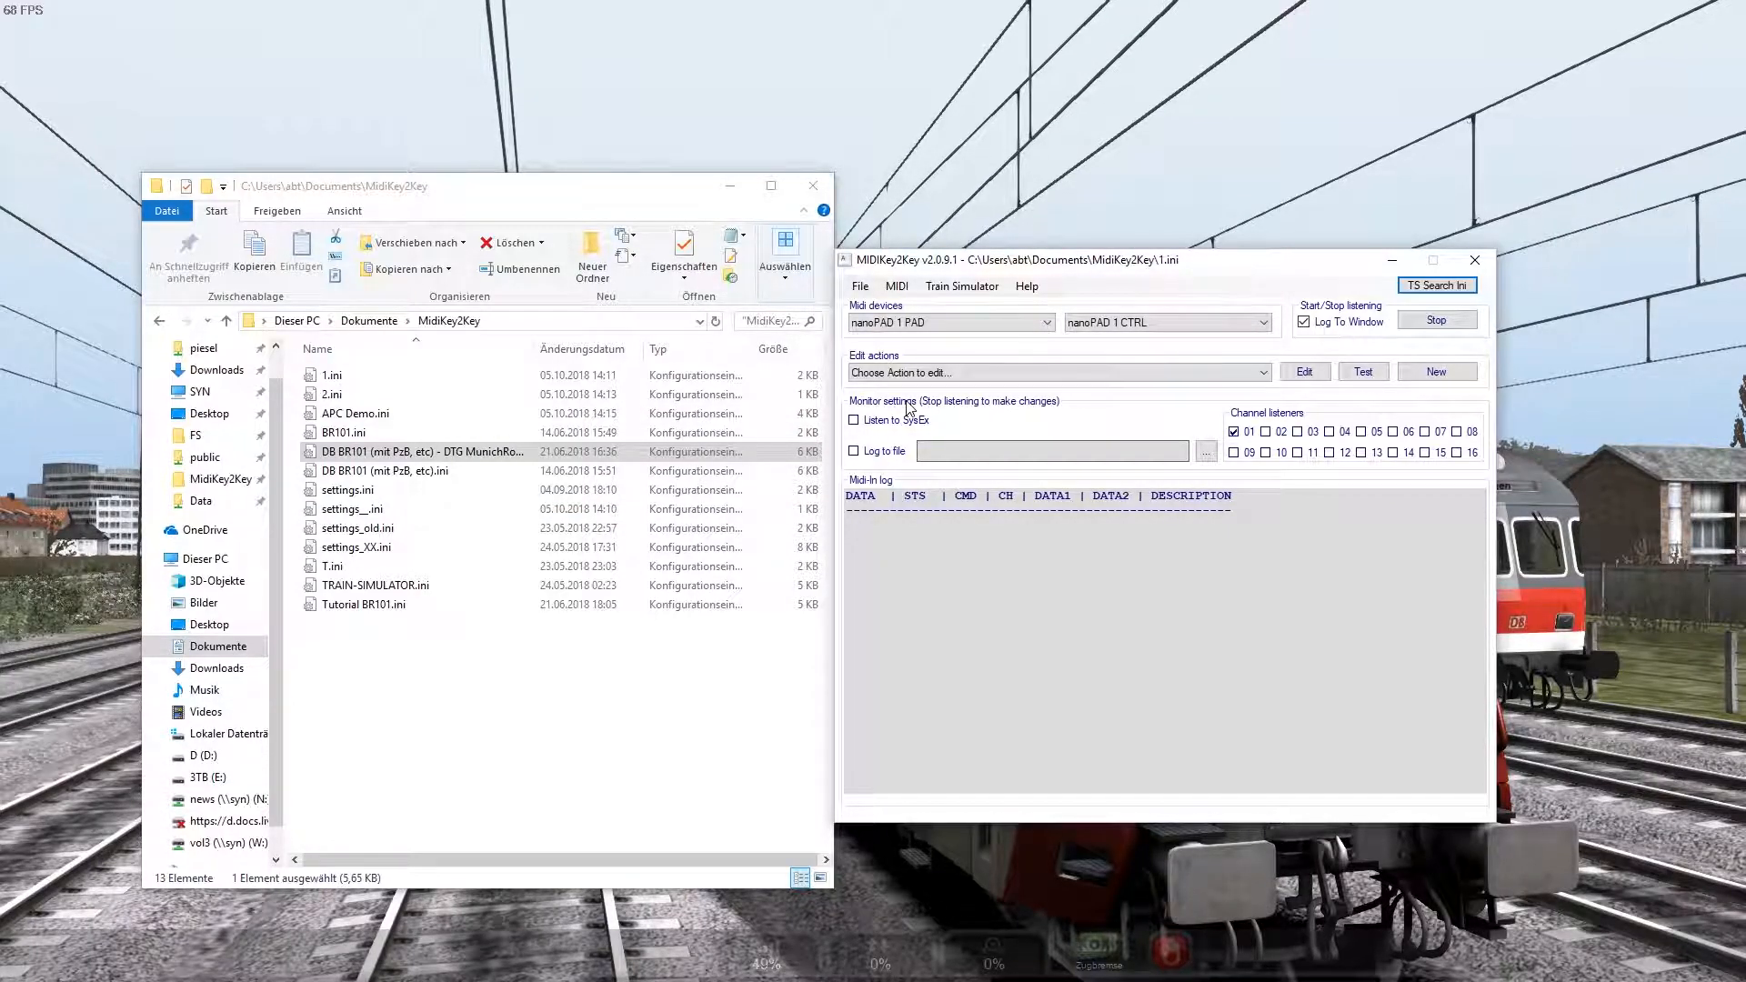
Step: Search for ini files matching the active locomotive, compare the file extensions in the MidiKey2Key folder, and cancel without loading one
click(1437, 285)
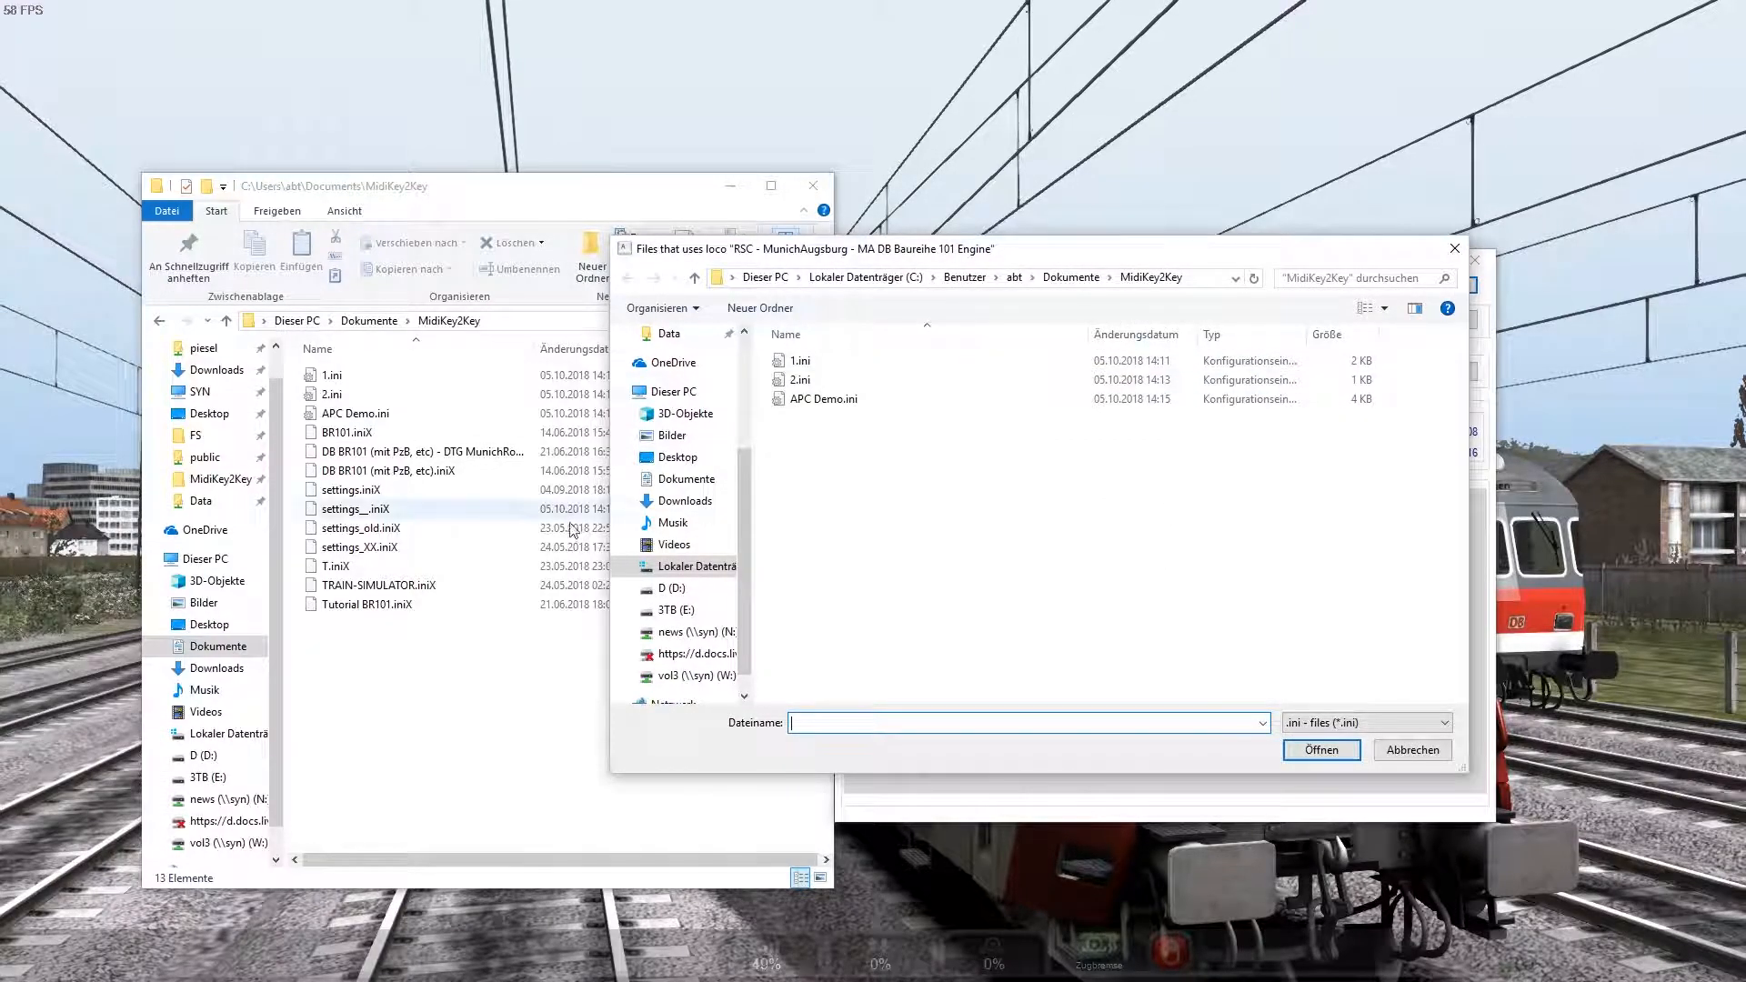
click(375, 492)
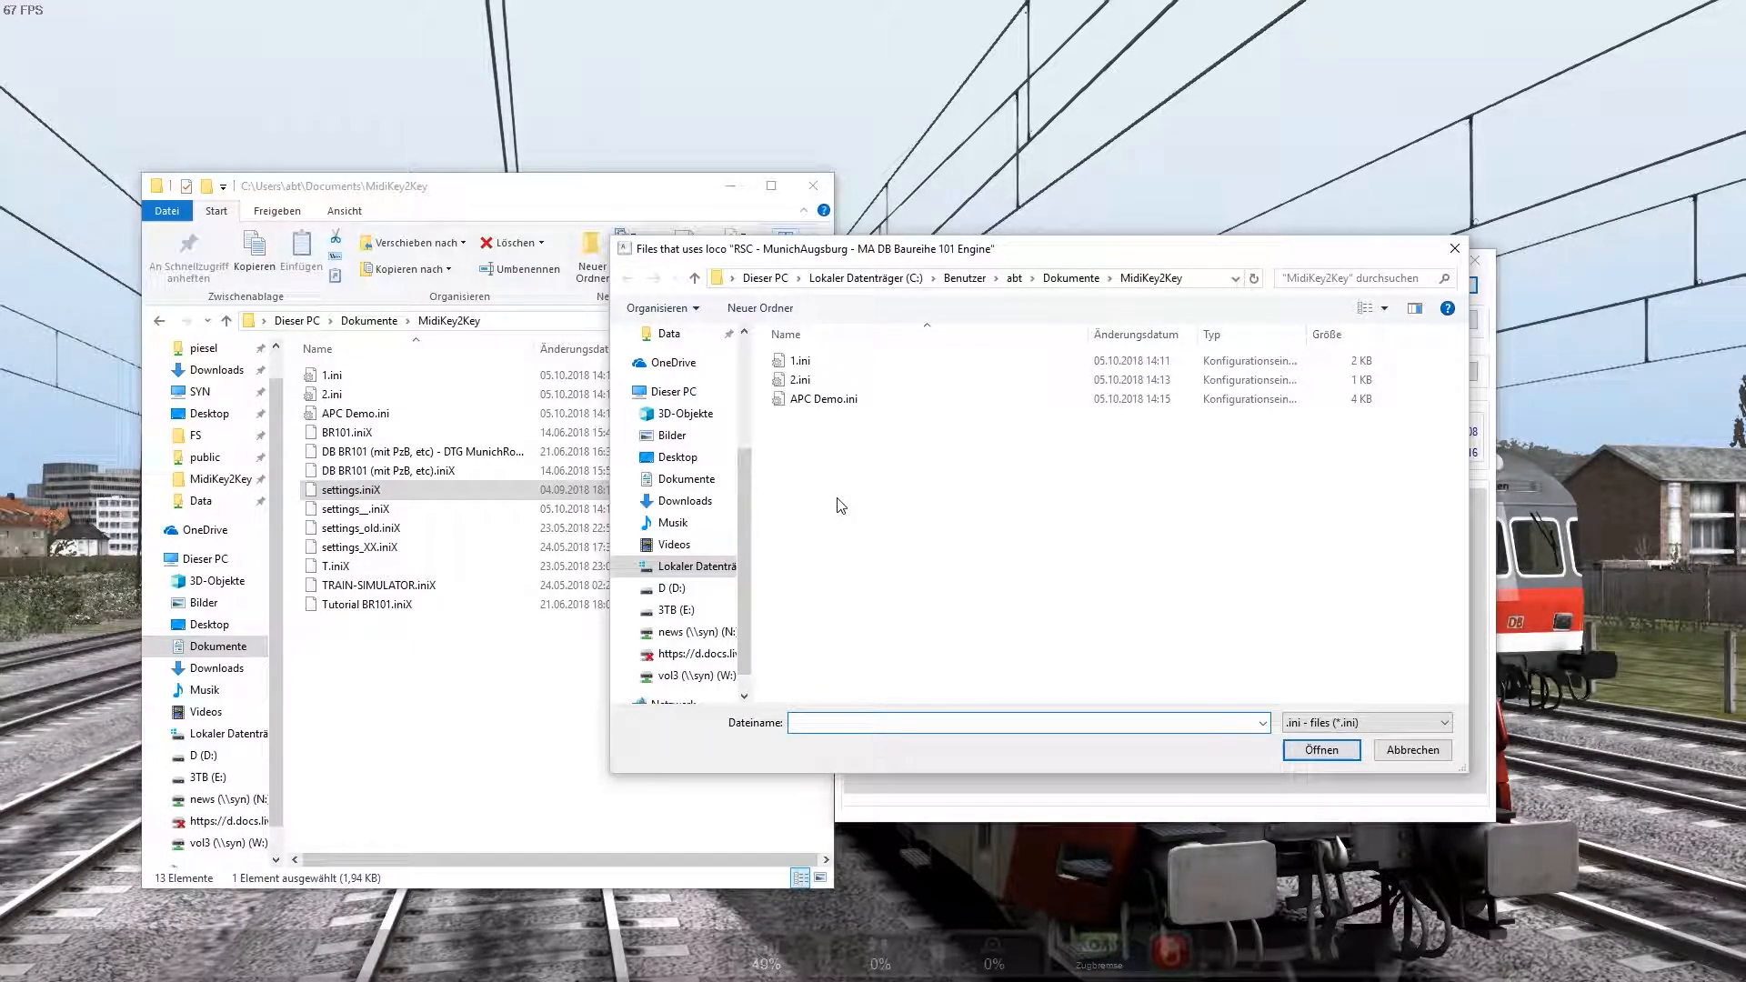
click(1409, 752)
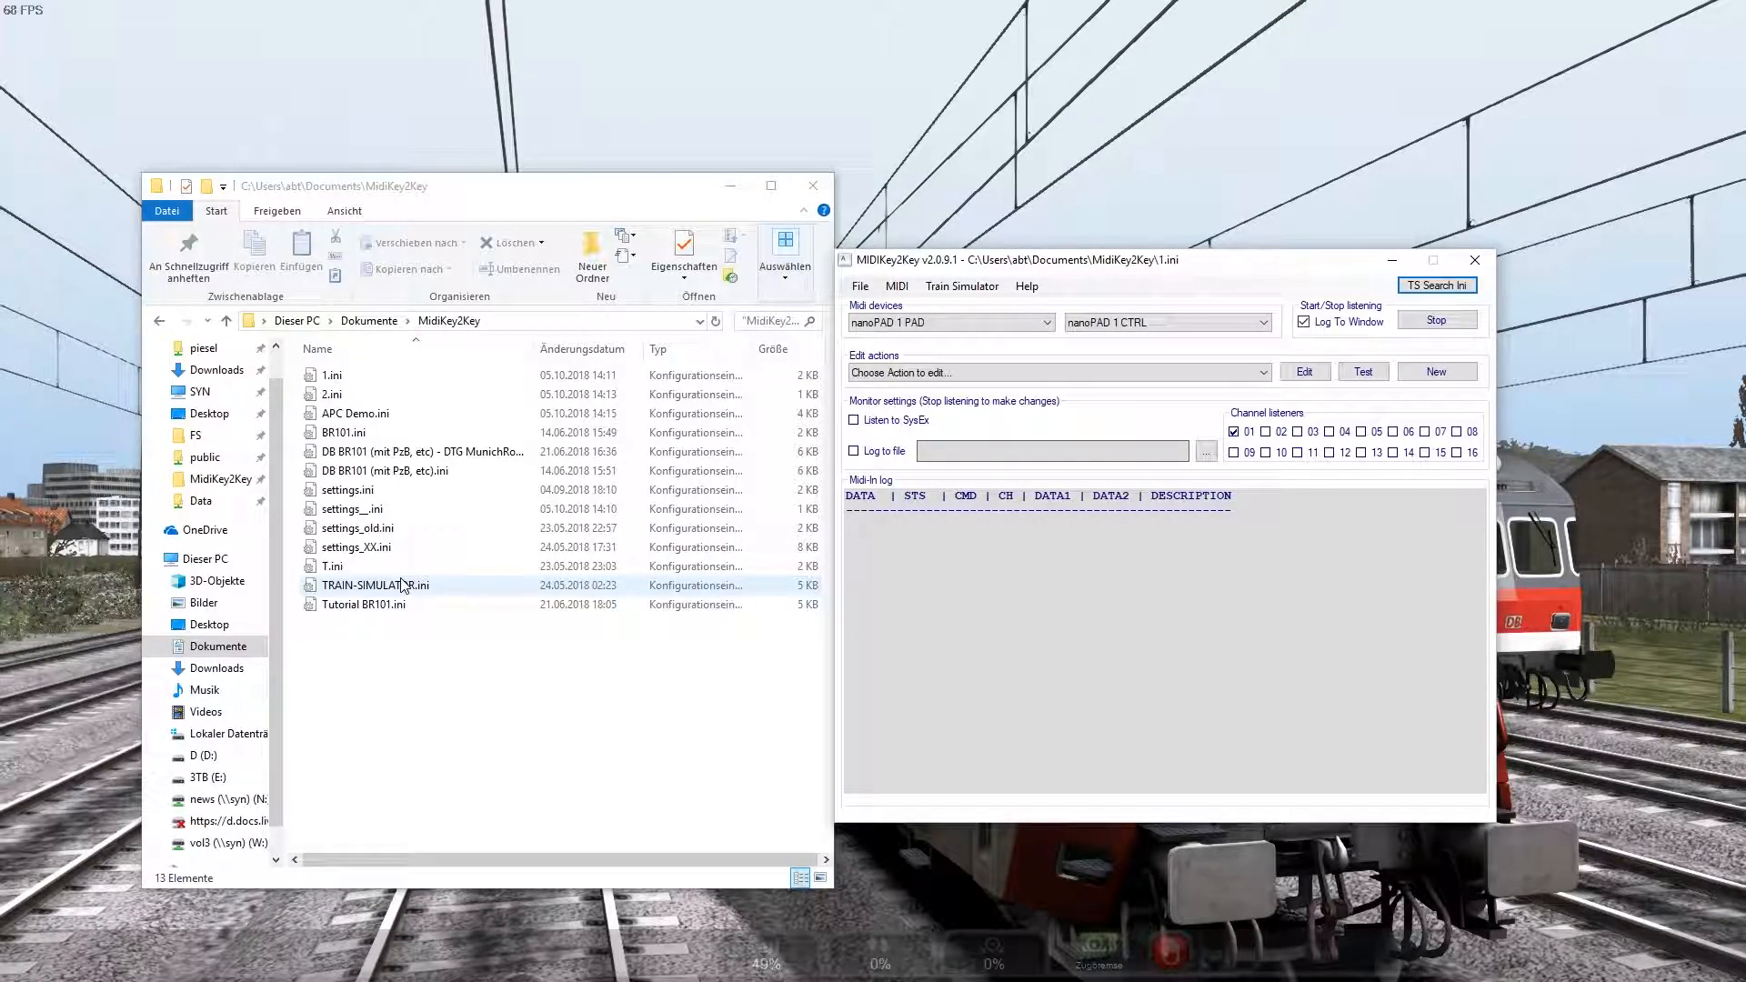
click(390, 451)
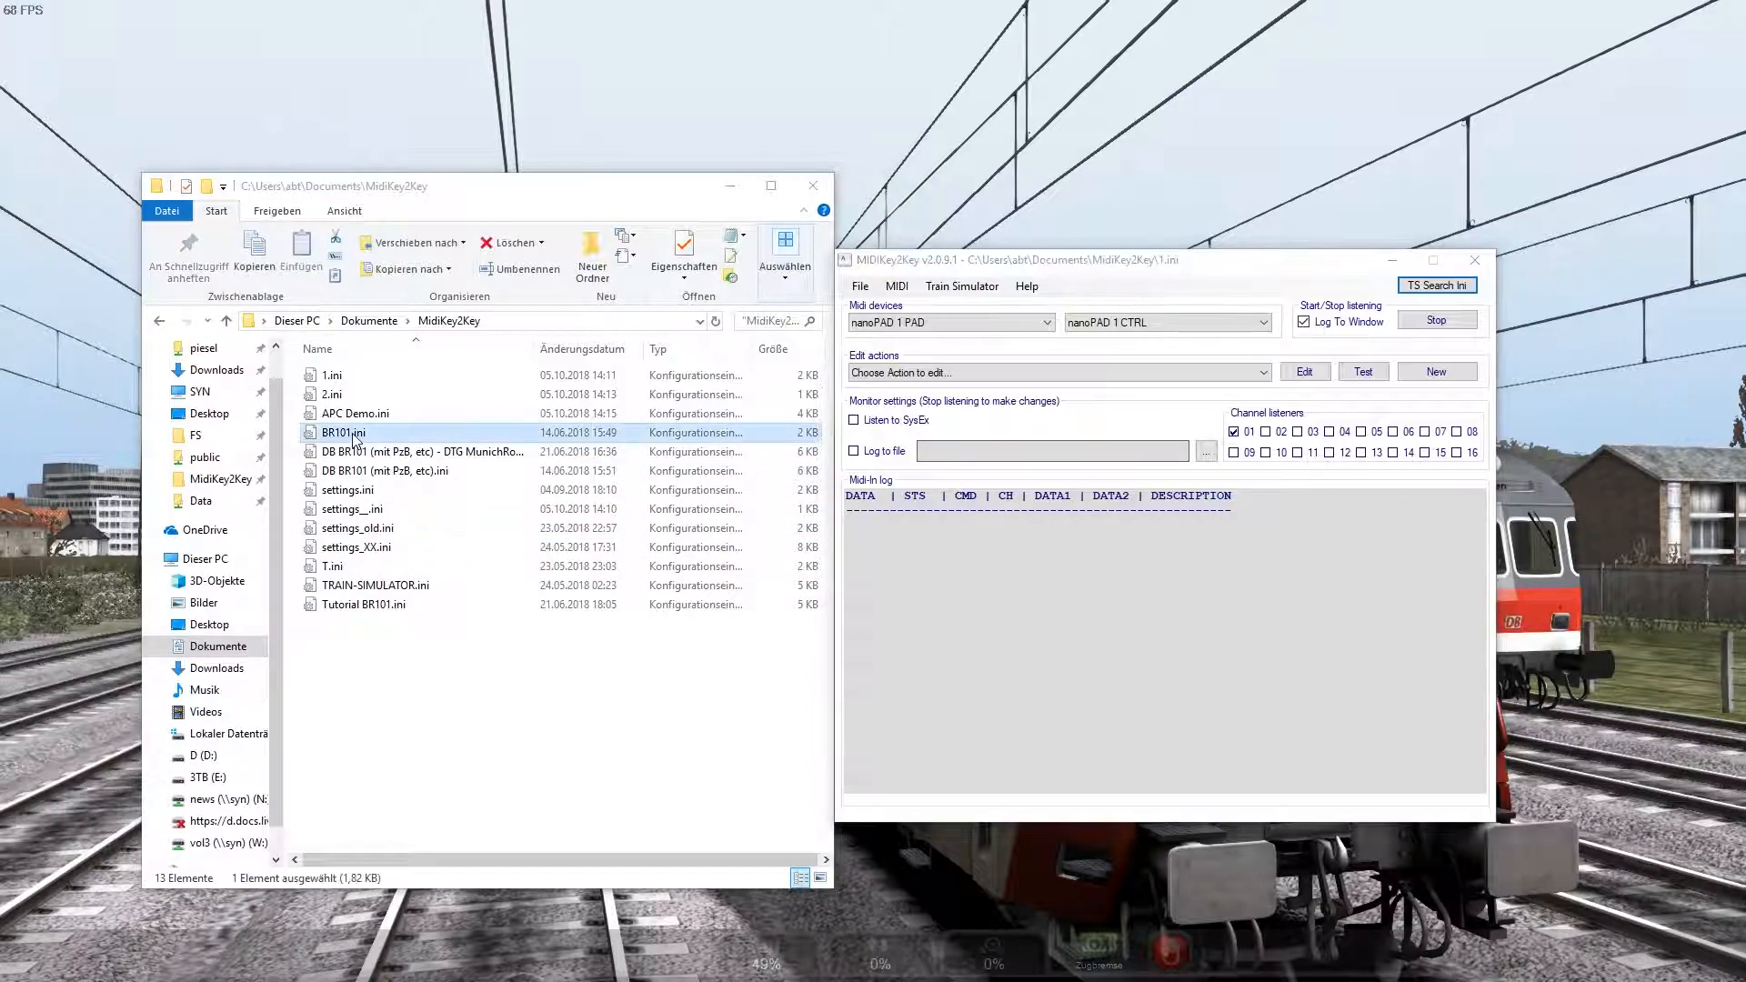
click(376, 491)
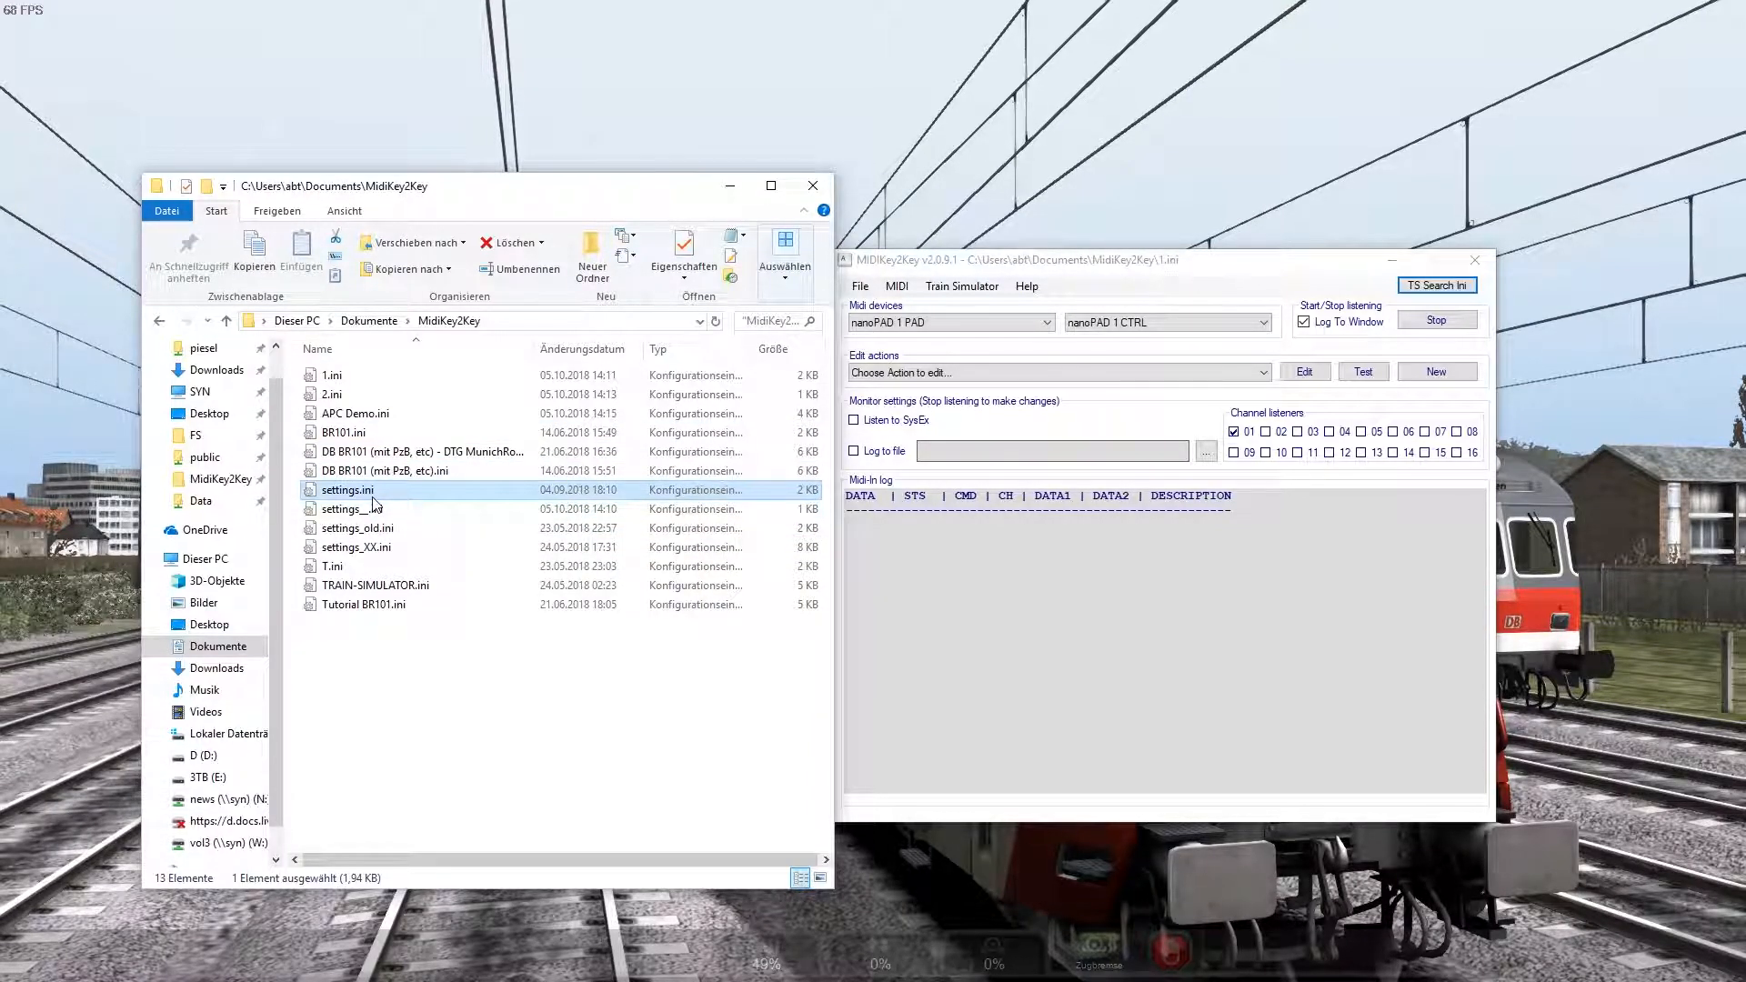
Step: Browse all ini files available as custom settings and cancel without loading one
click(939, 264)
click(860, 286)
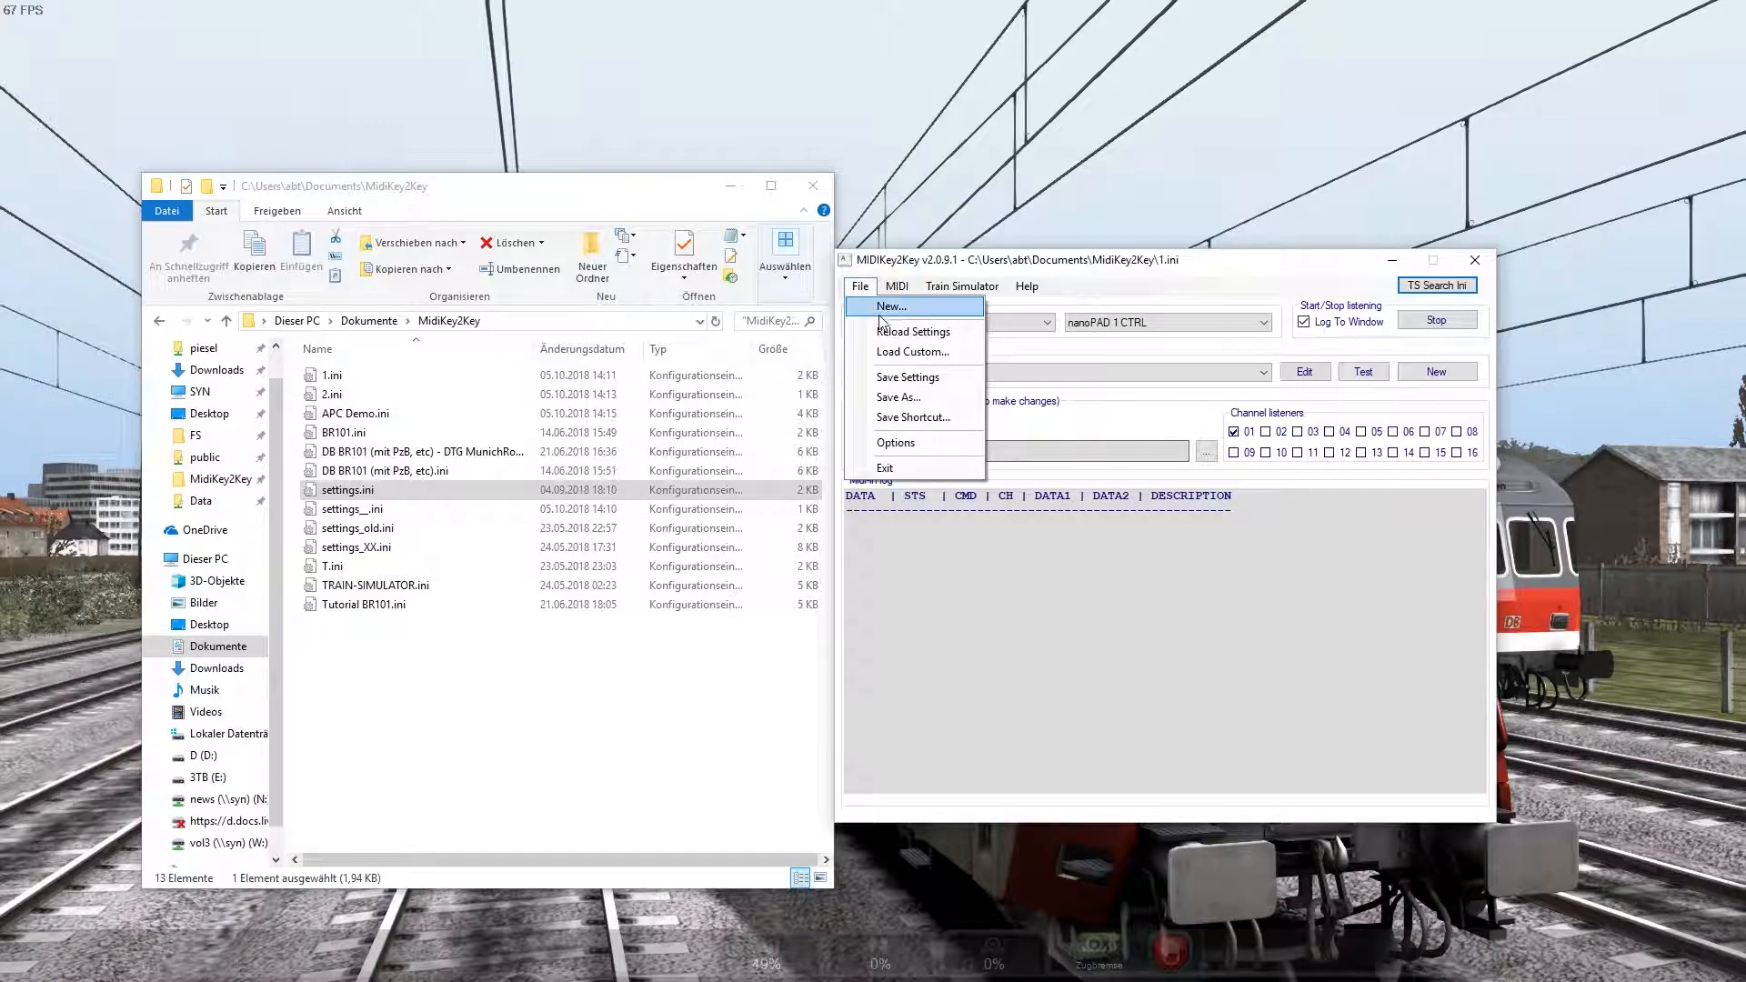
click(909, 353)
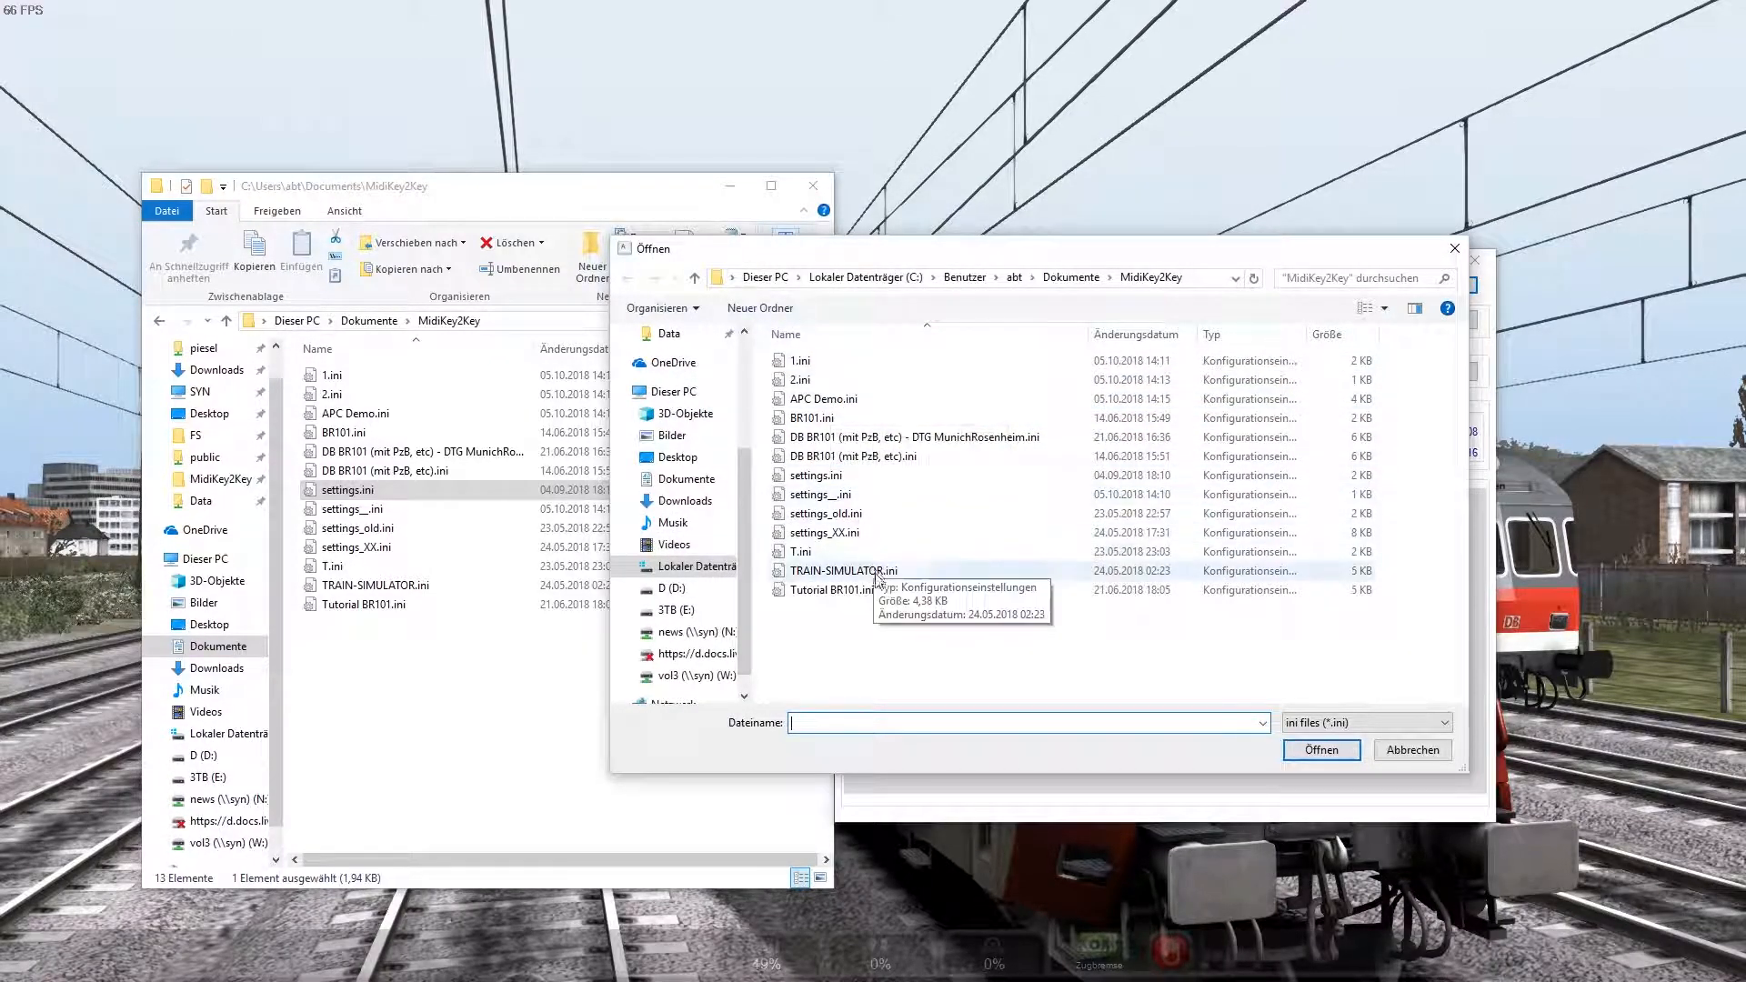
click(1412, 748)
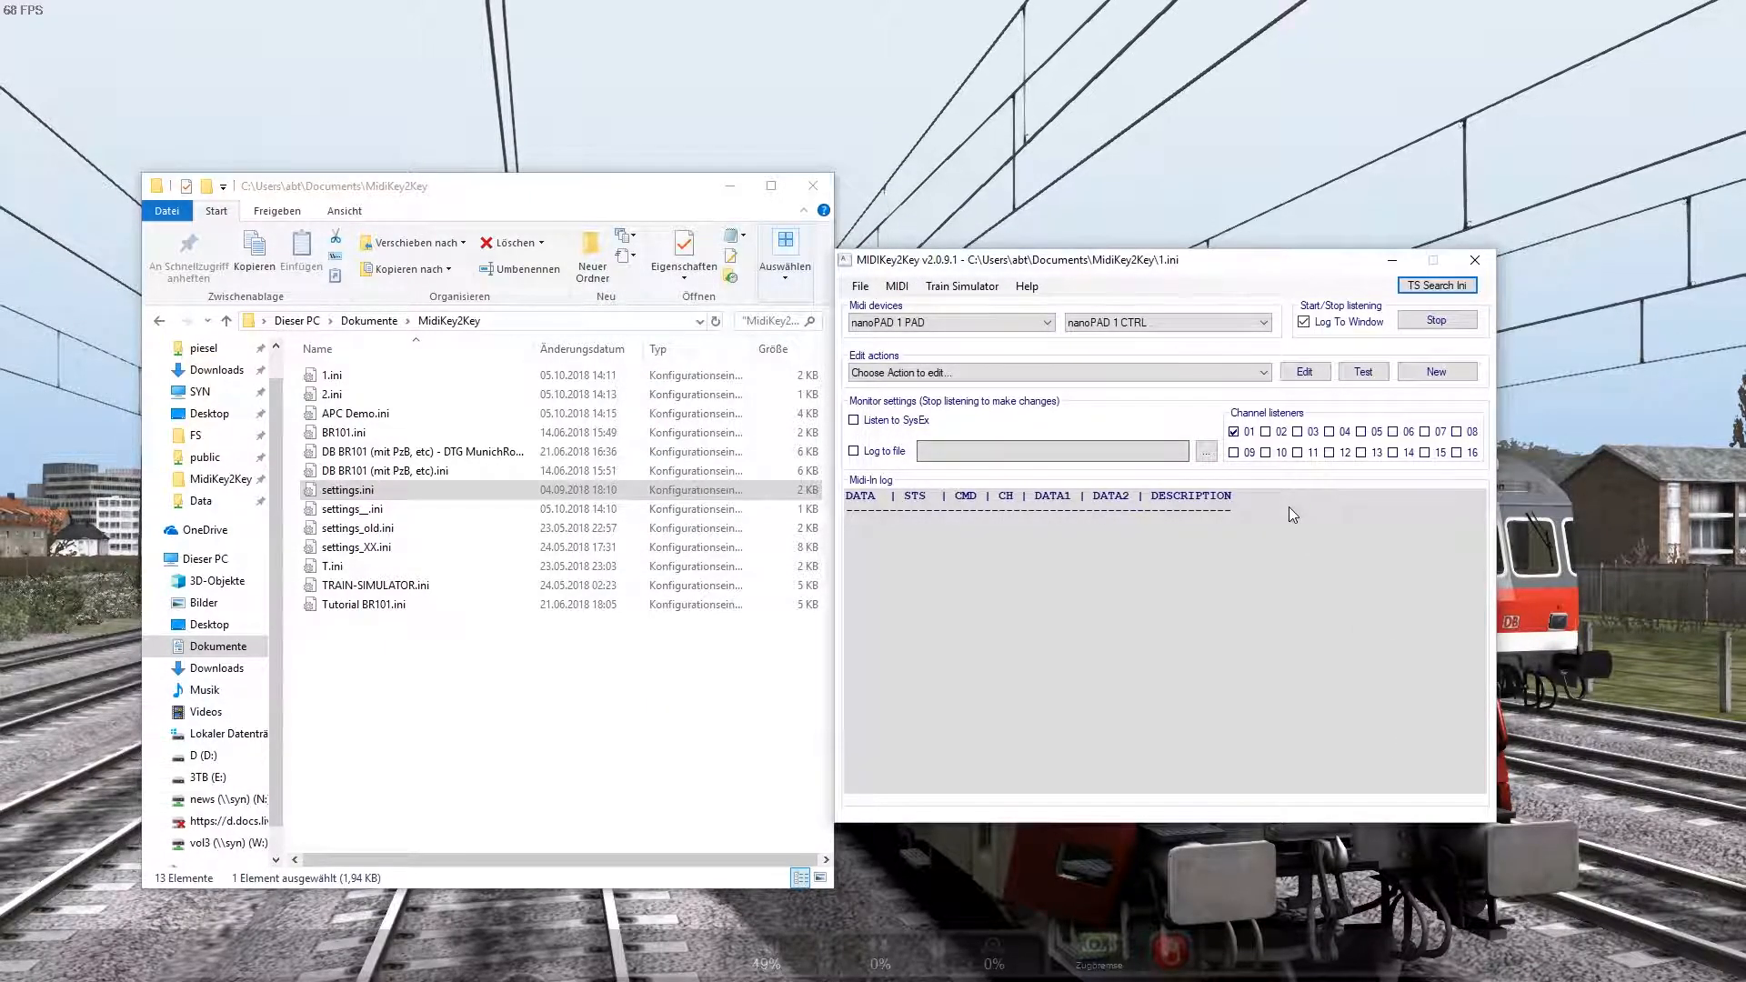
drag(666, 191, 633, 213)
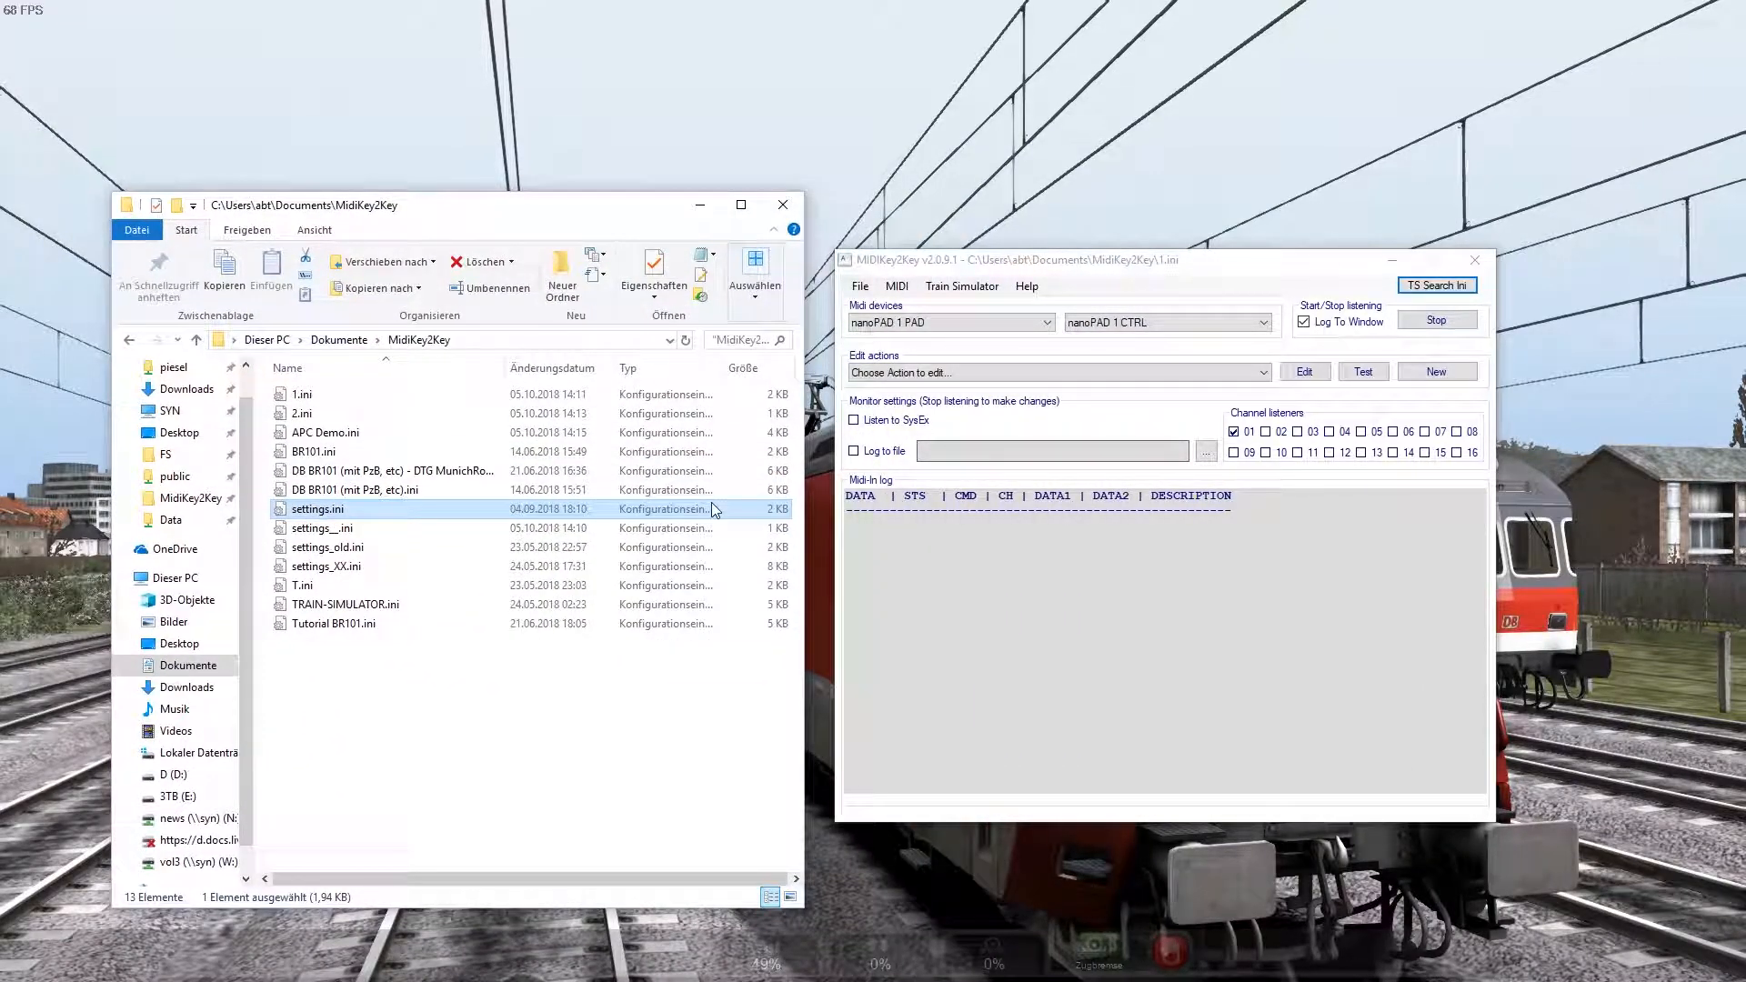
click(983, 263)
drag(982, 269, 974, 258)
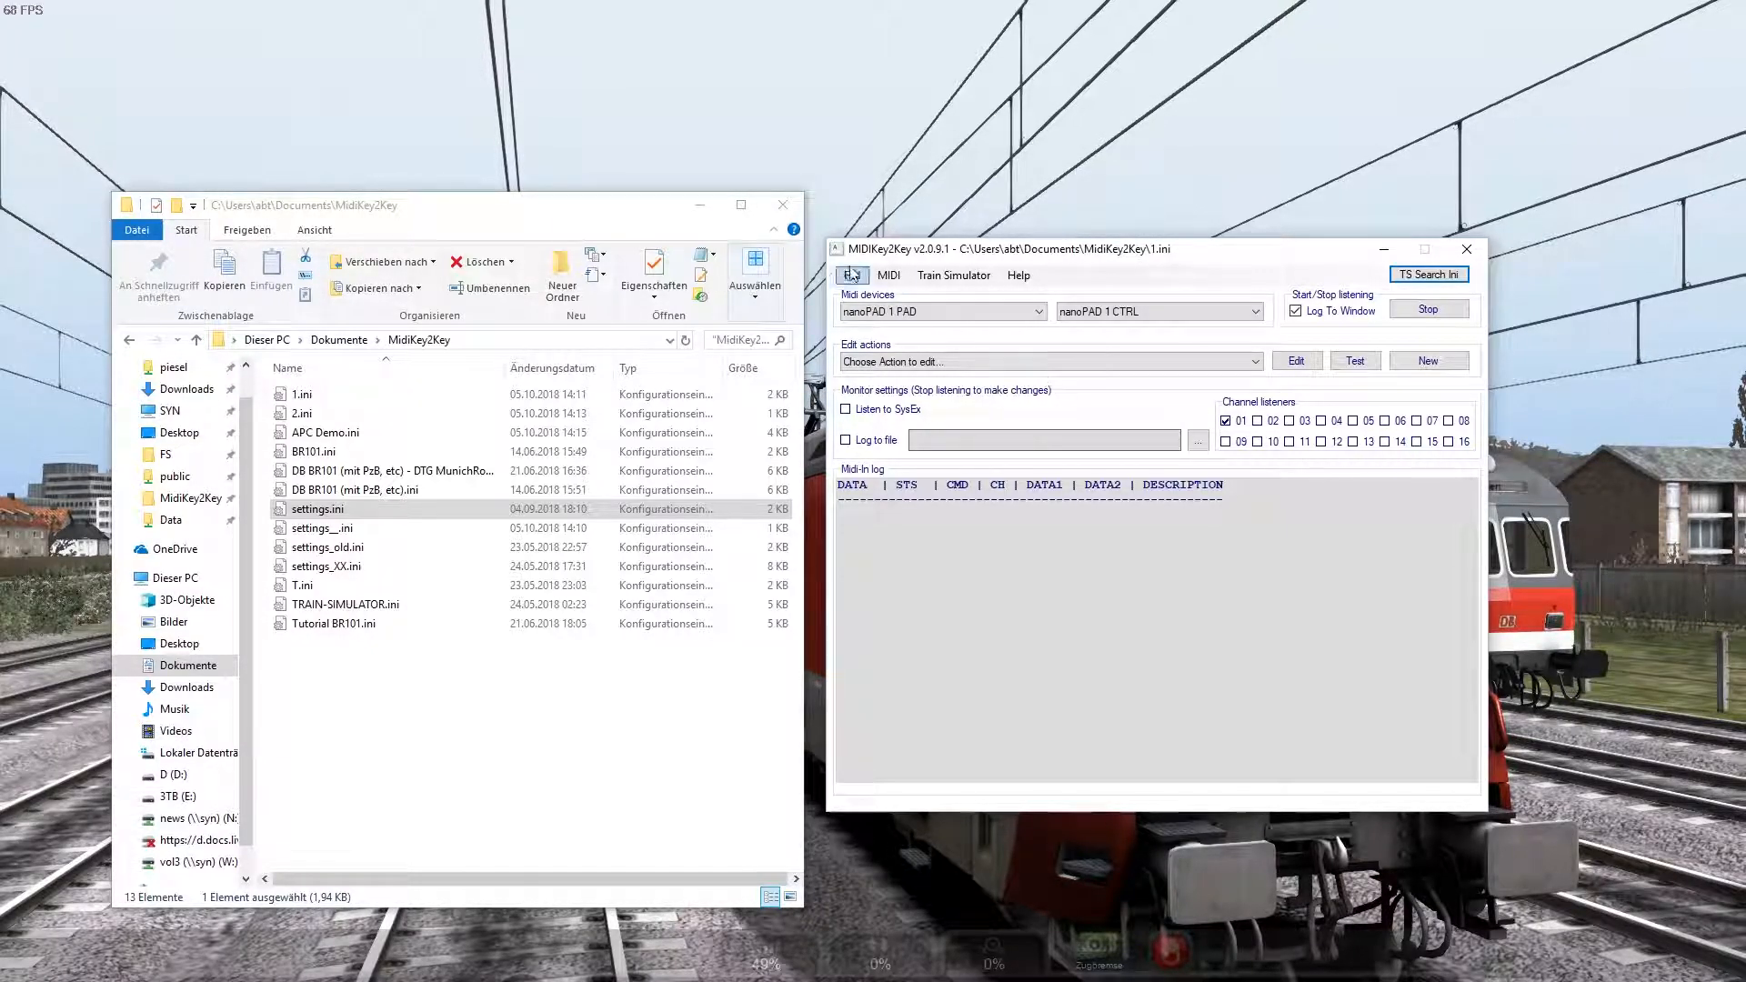
drag(1008, 260, 990, 231)
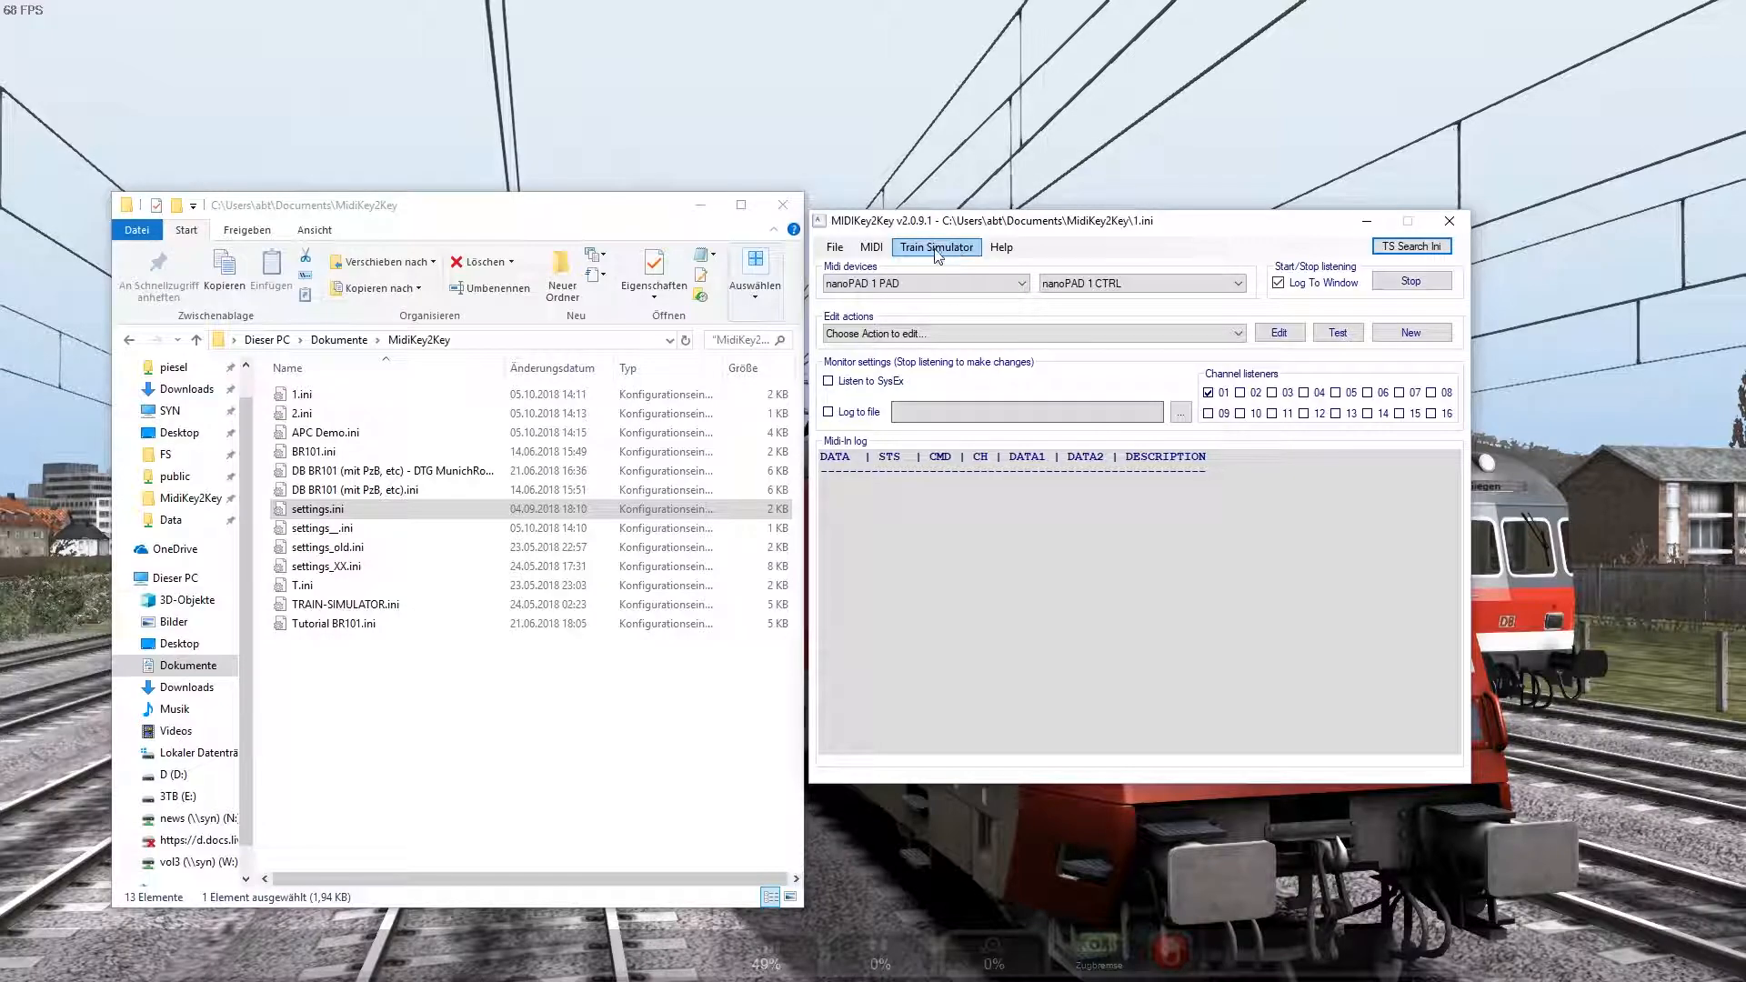
Step: Open the STARTUP action of 1.ini for editing and activate its Send Midi option
click(1270, 335)
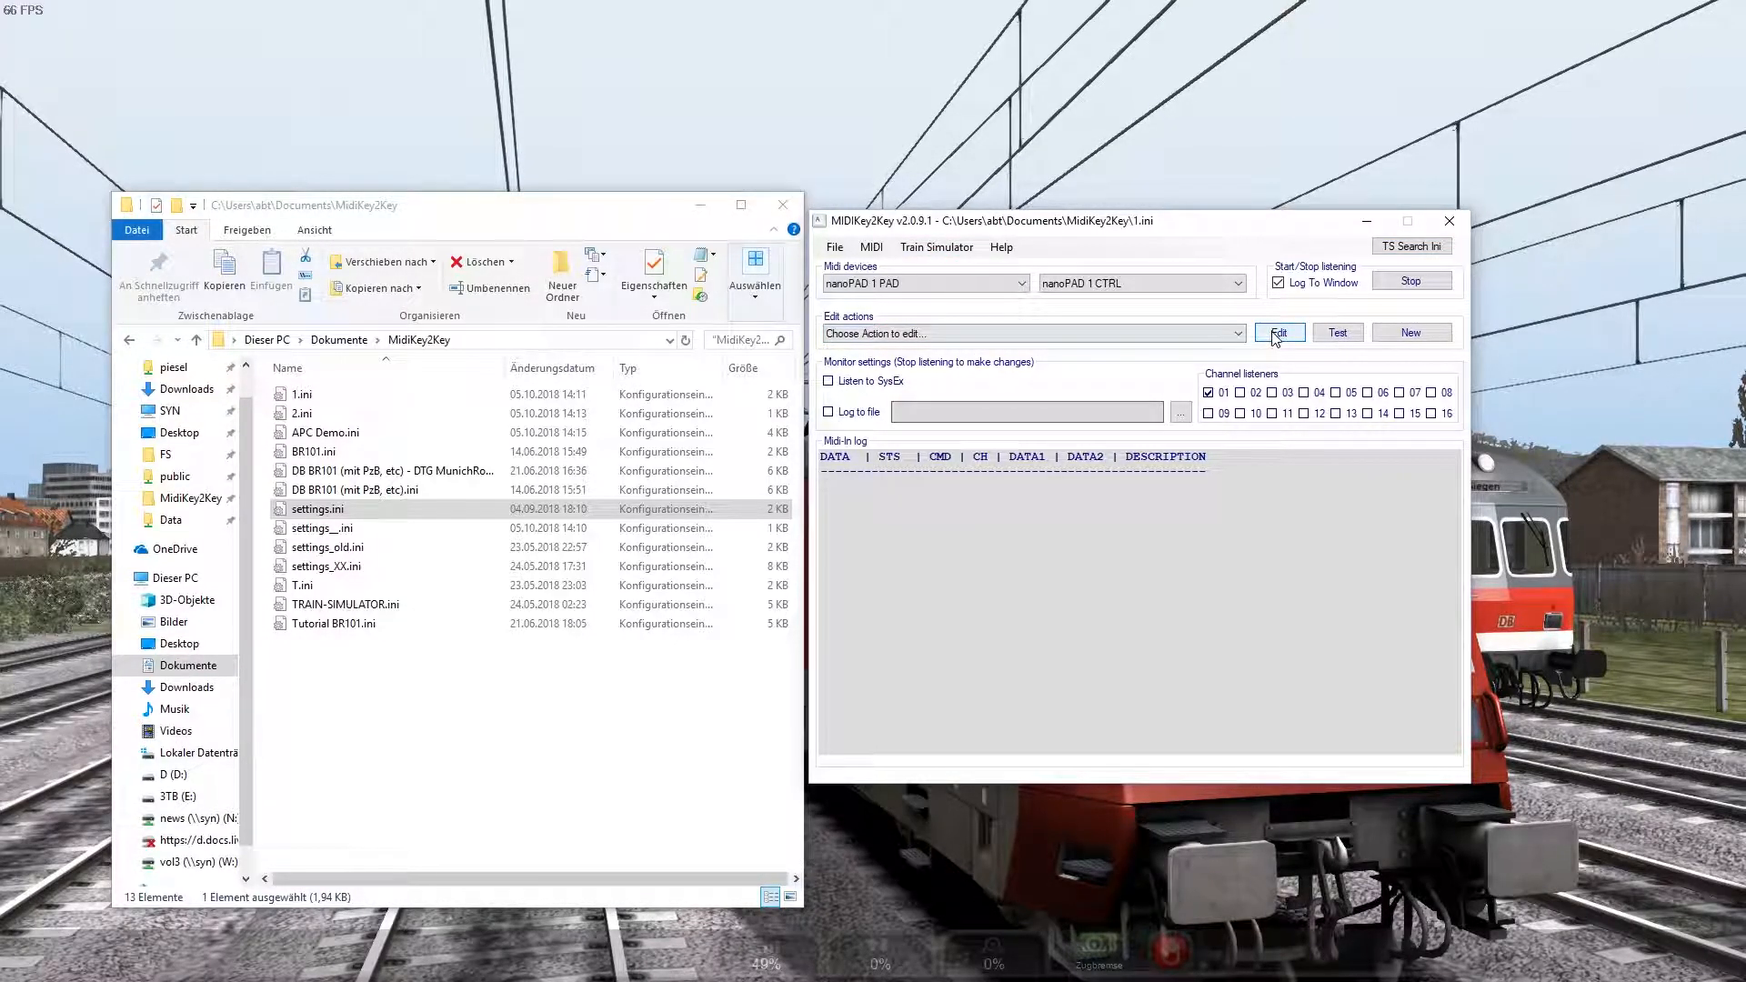
click(943, 335)
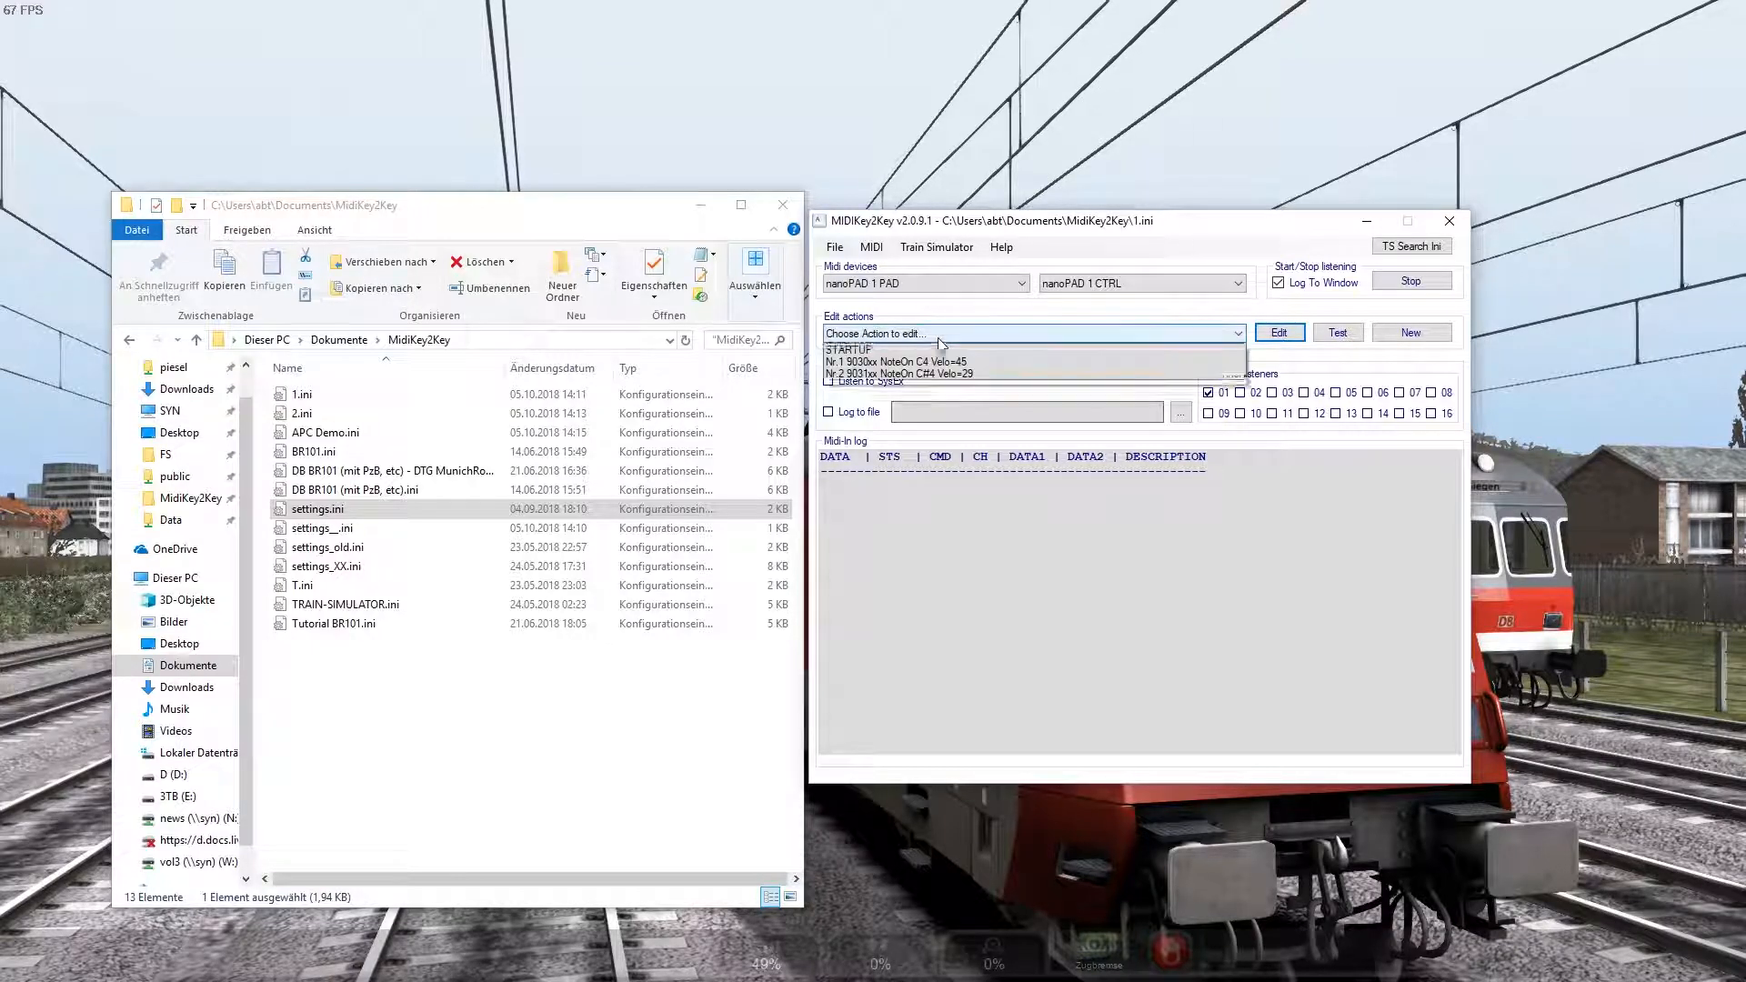
click(946, 380)
click(1278, 333)
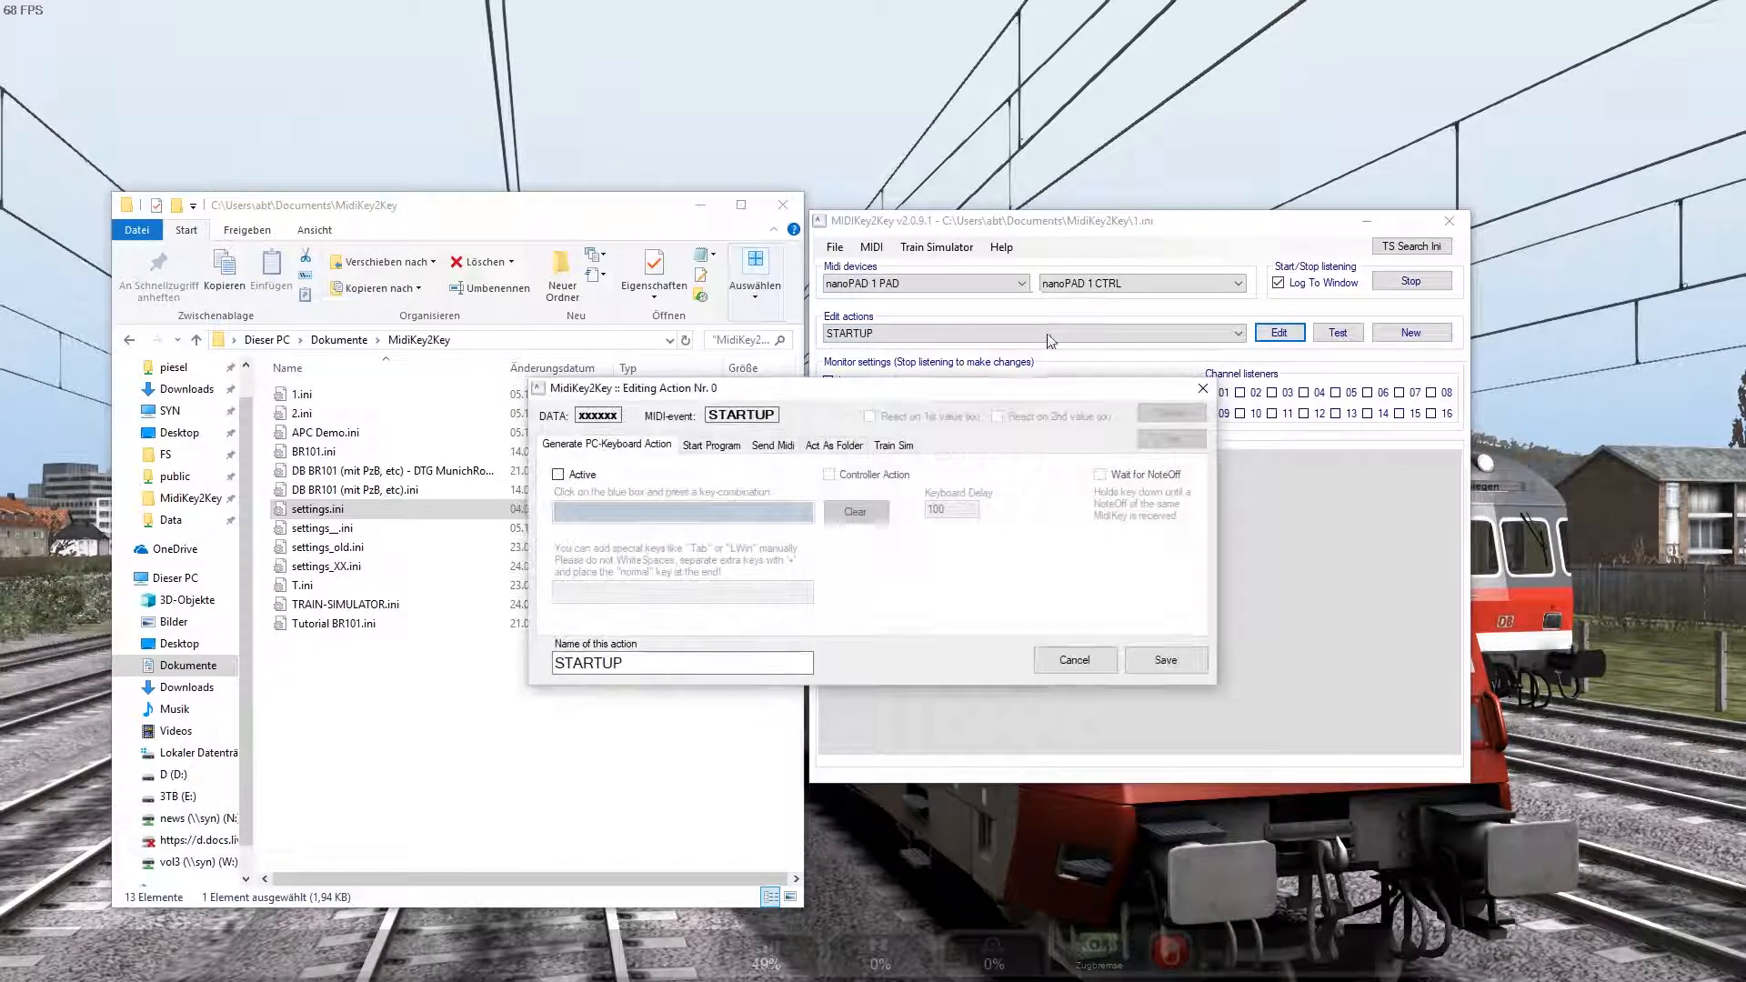
click(774, 446)
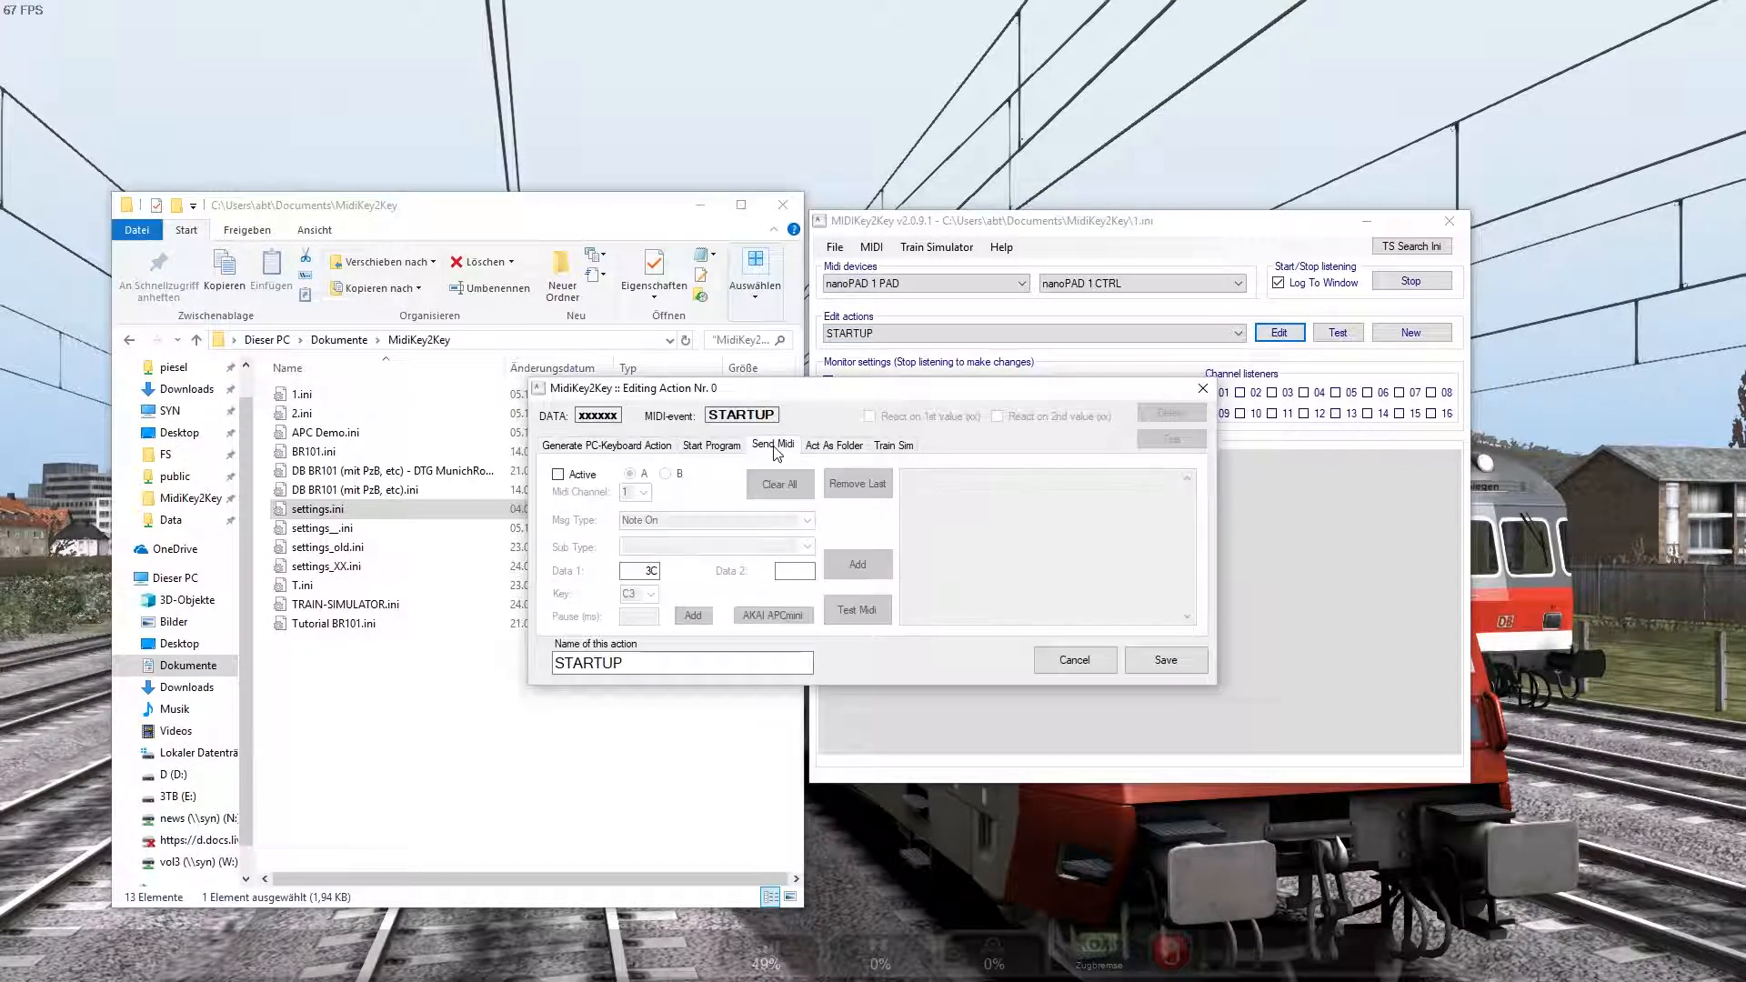
click(557, 475)
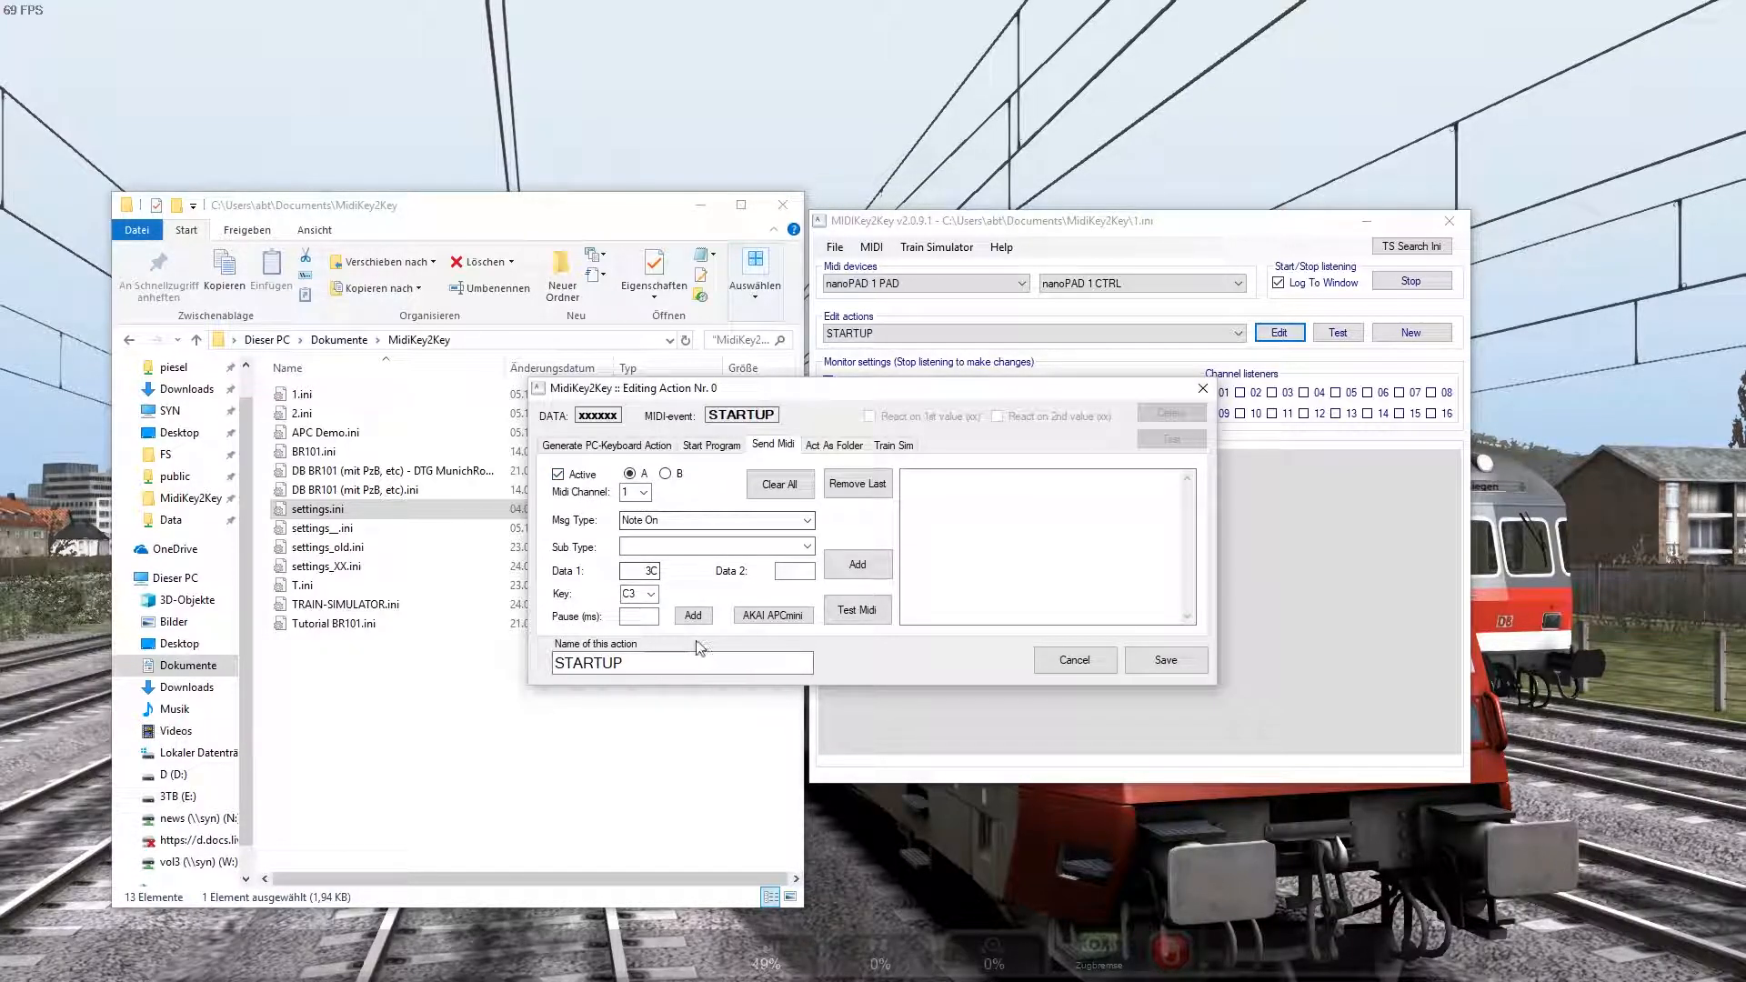
Step: Mark a range of pads green and another red in the AKAI APCmini helper, and cancel the STARTUP action edit without saving
click(774, 616)
click(637, 459)
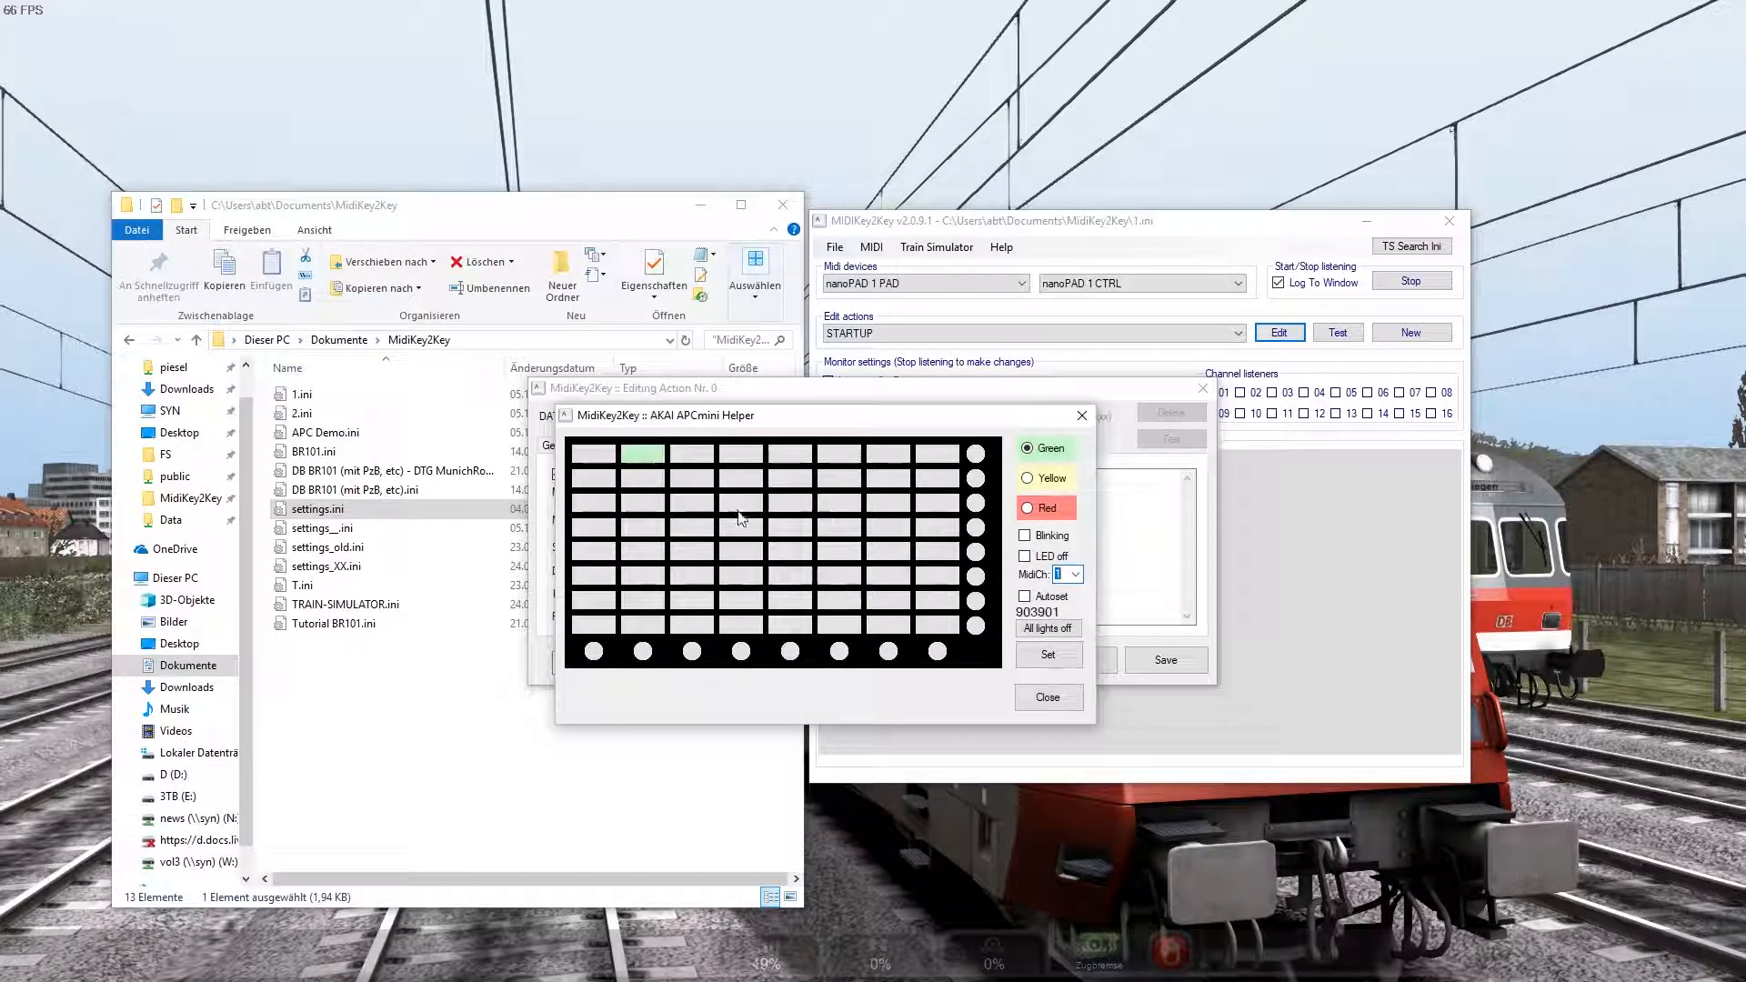
shift+click(884, 558)
click(1028, 508)
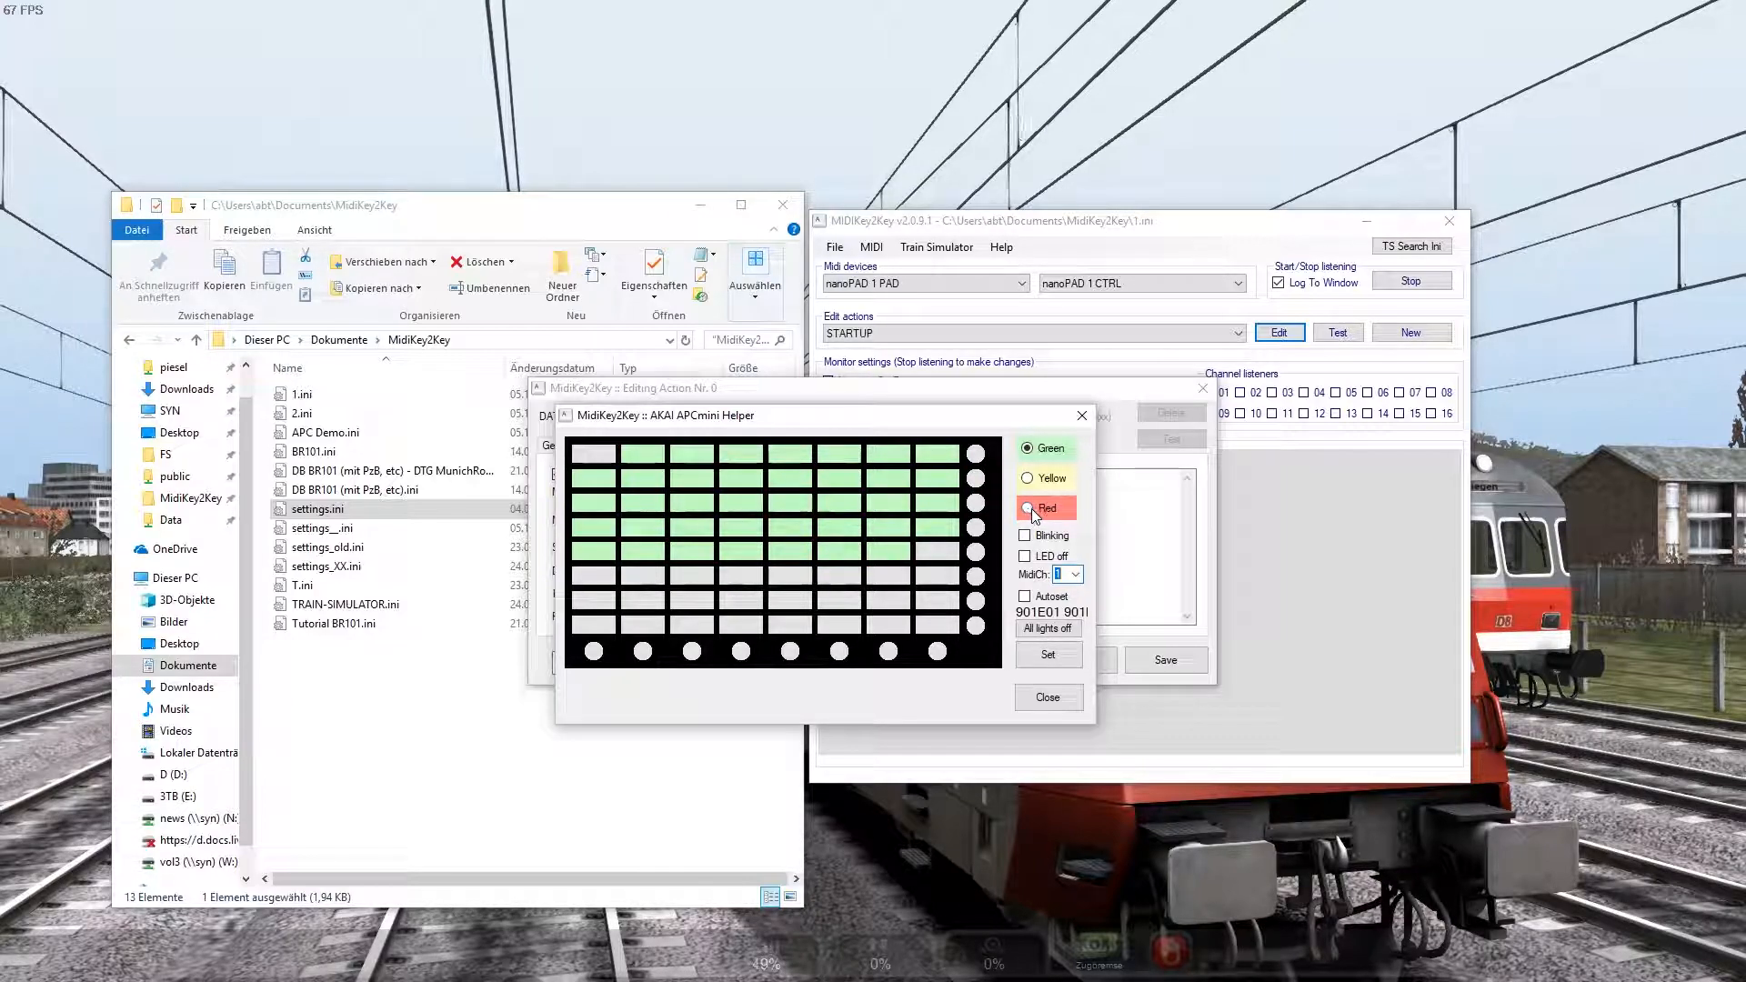
click(938, 599)
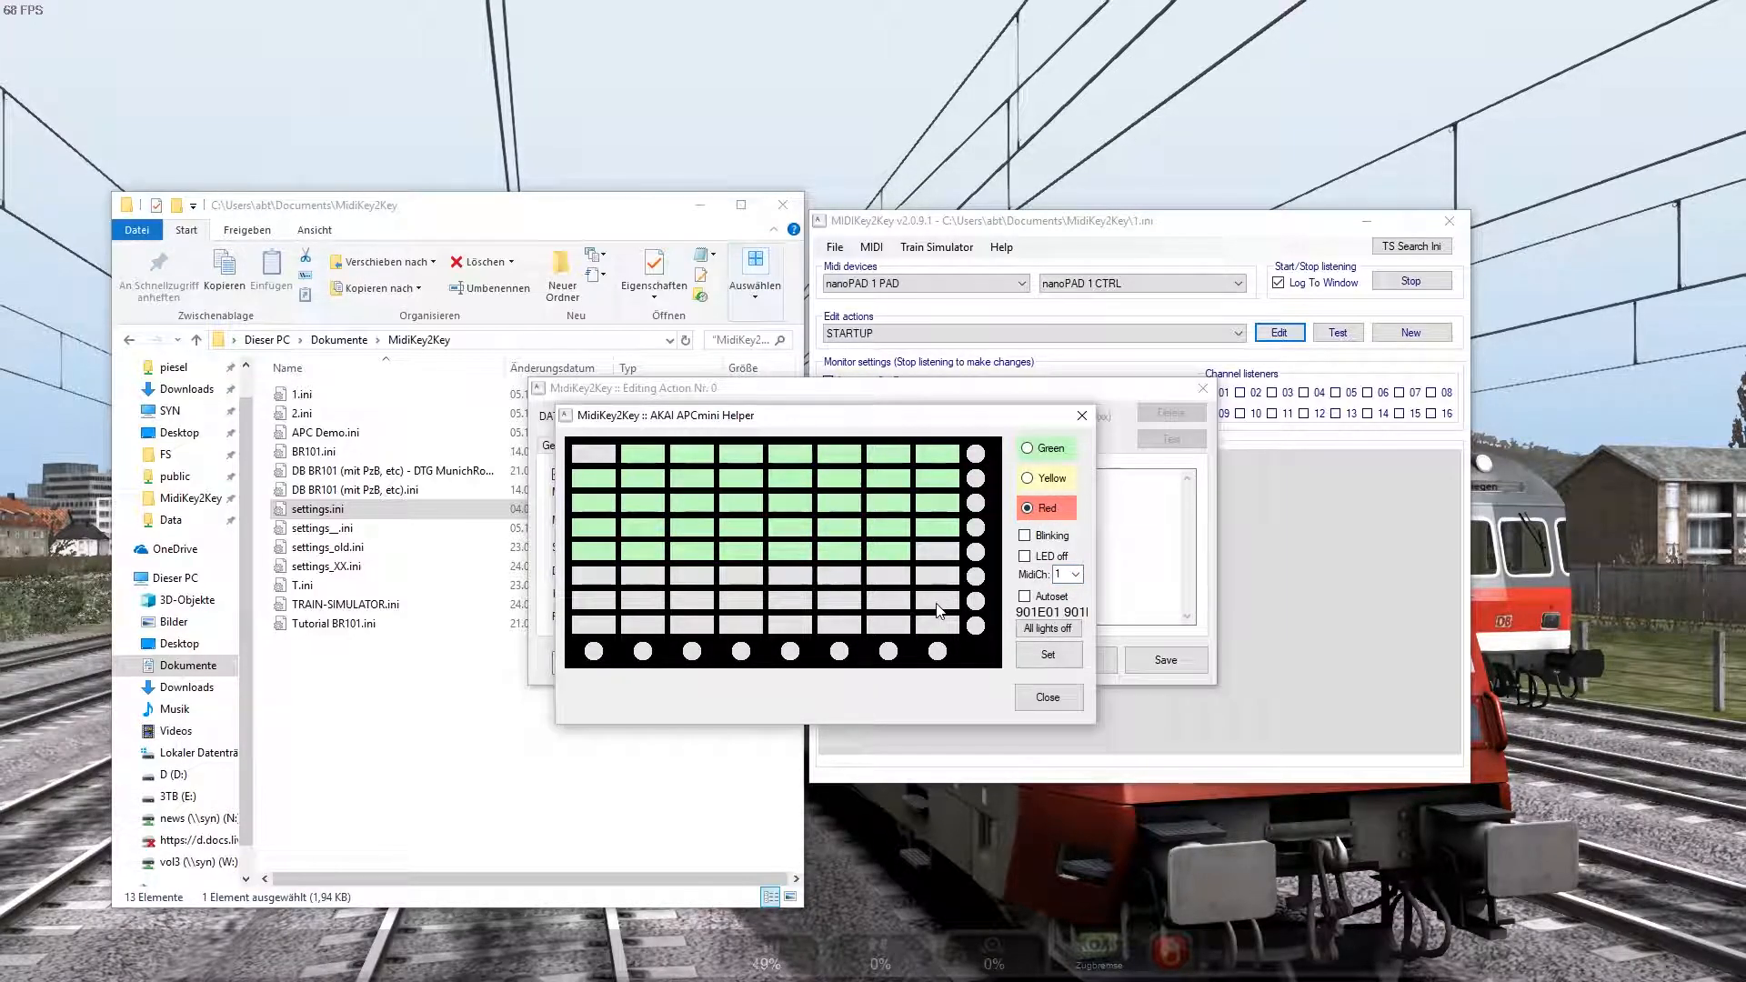
shift+click(643, 480)
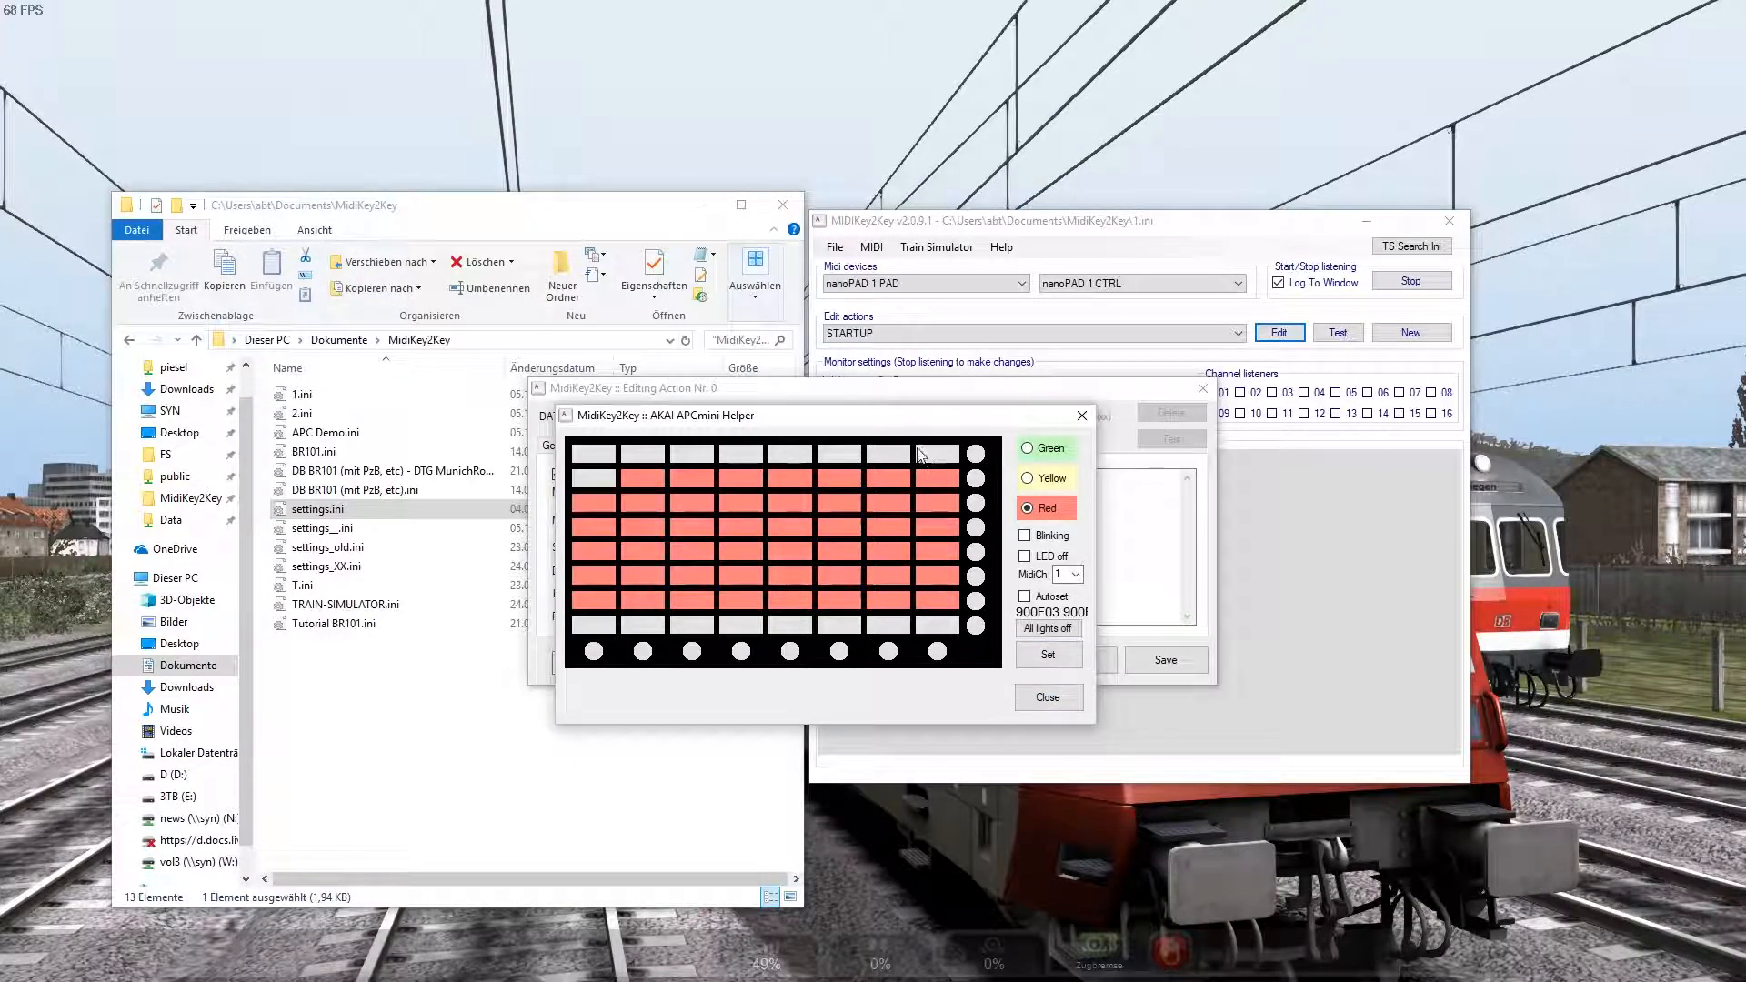
drag(896, 422, 821, 396)
click(1019, 708)
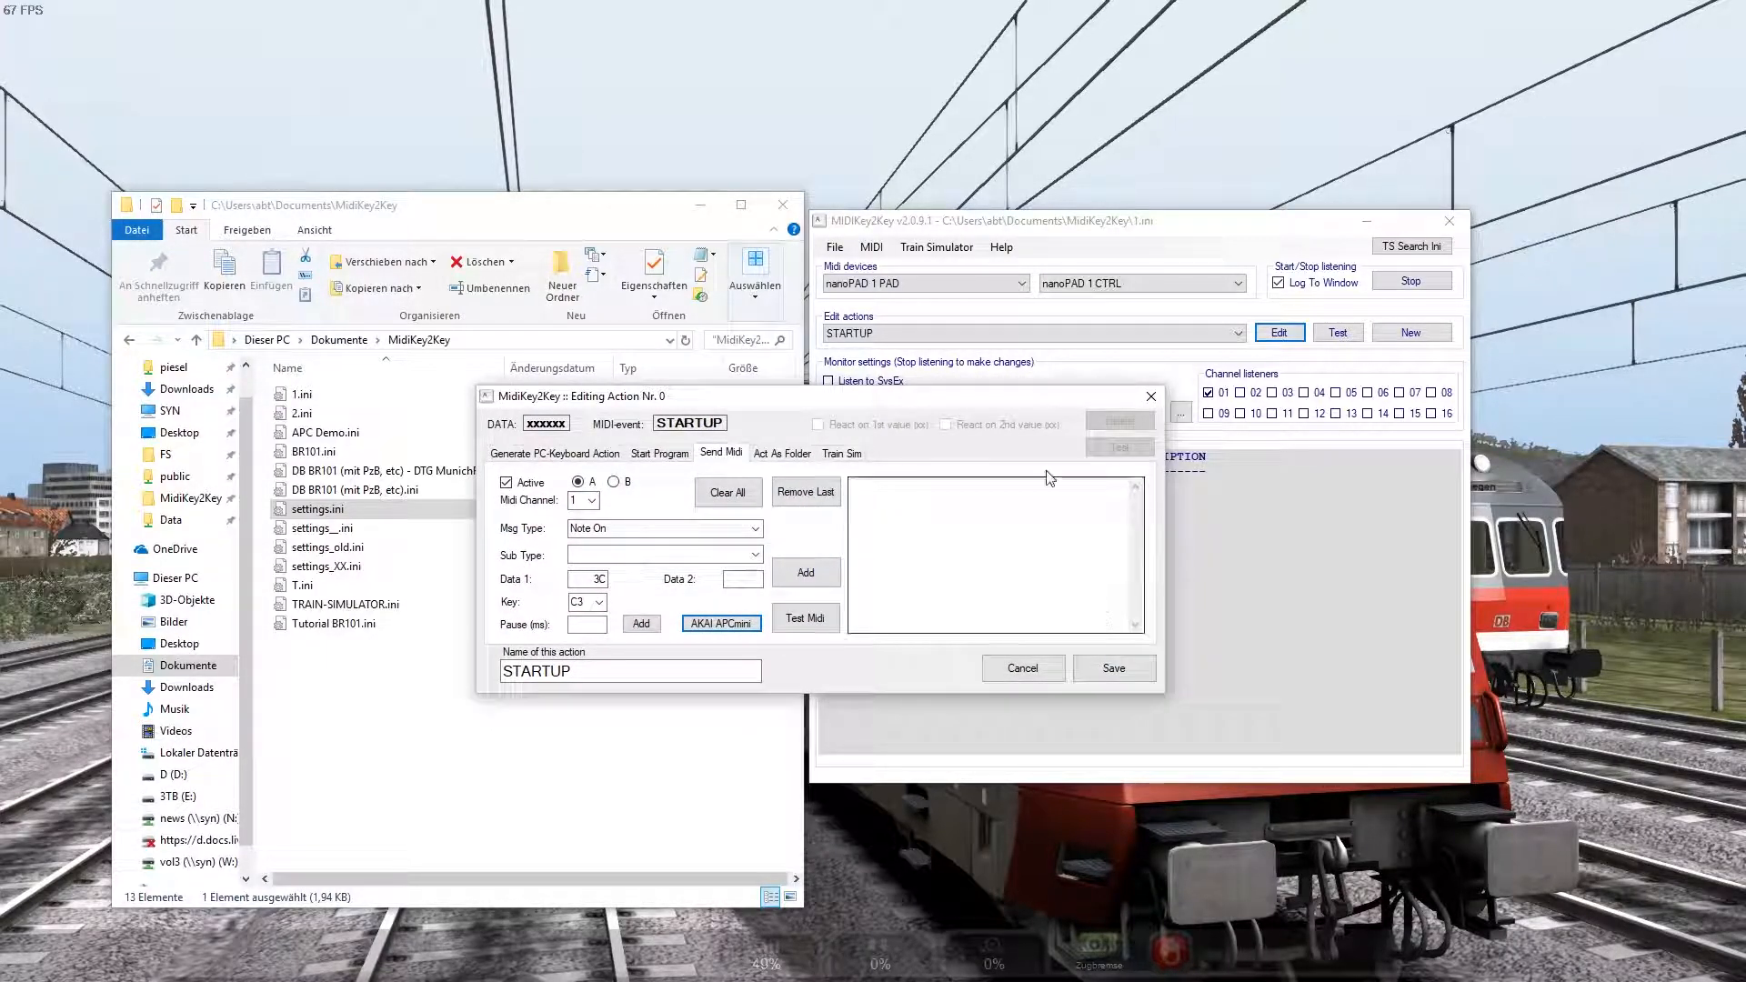
drag(1033, 405, 1002, 414)
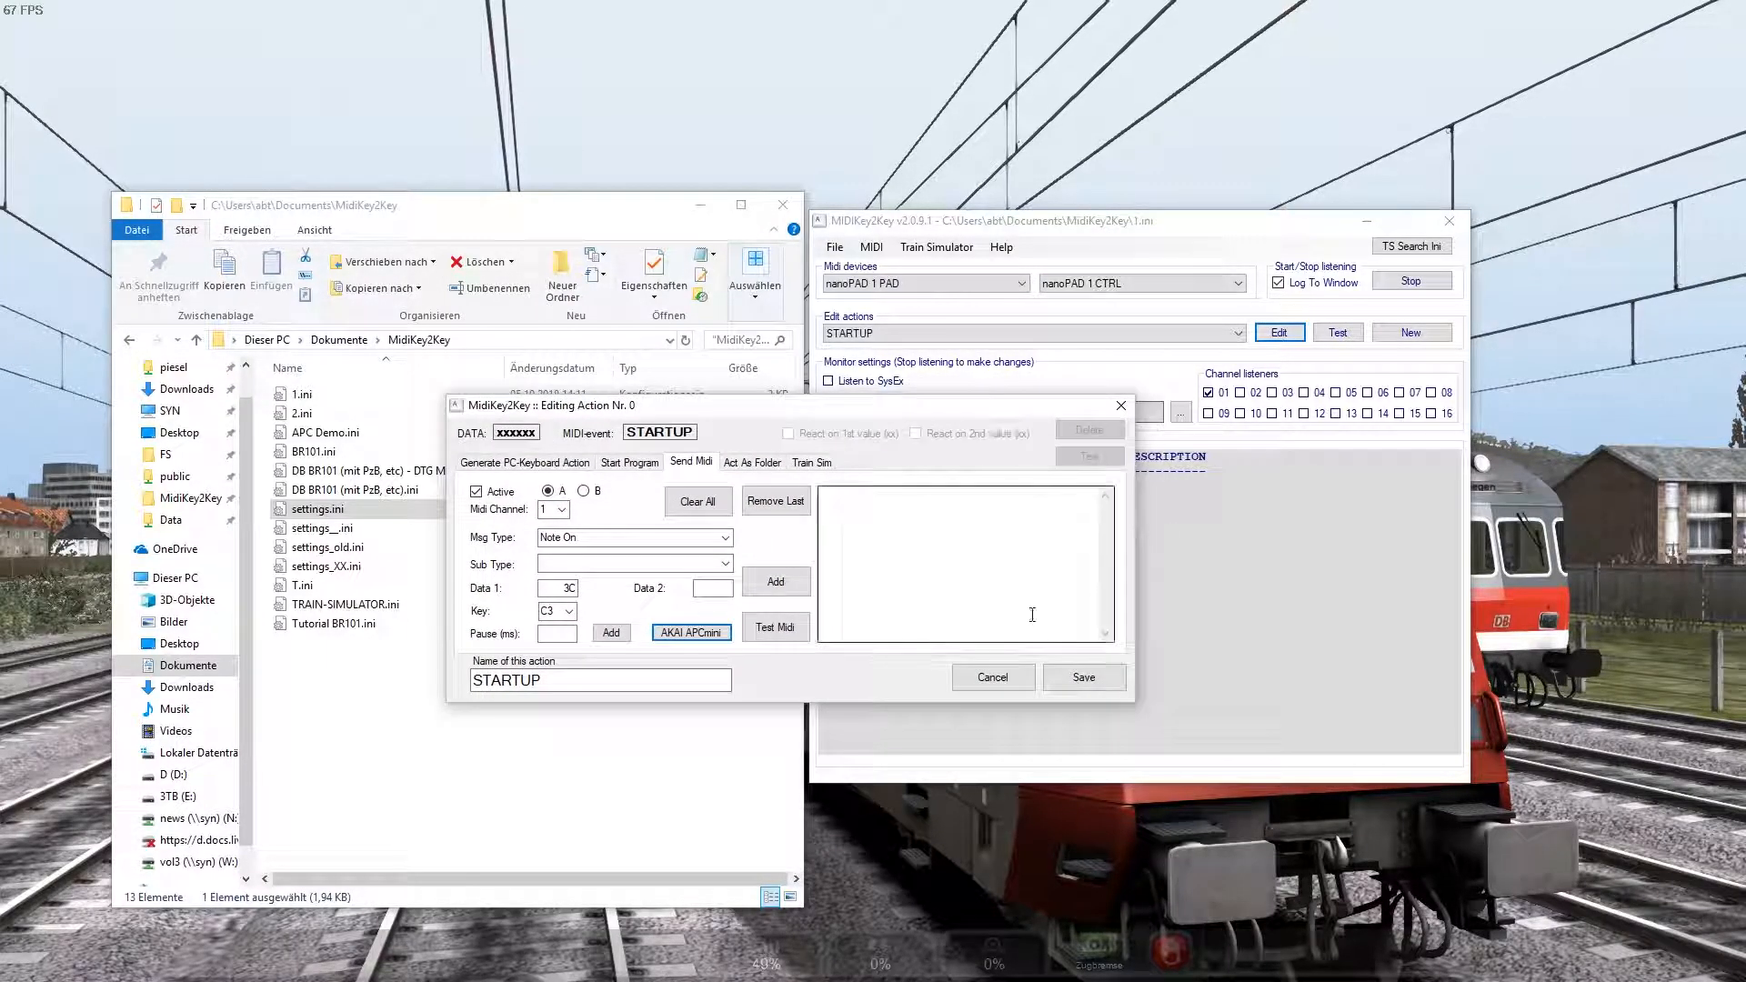
click(1008, 684)
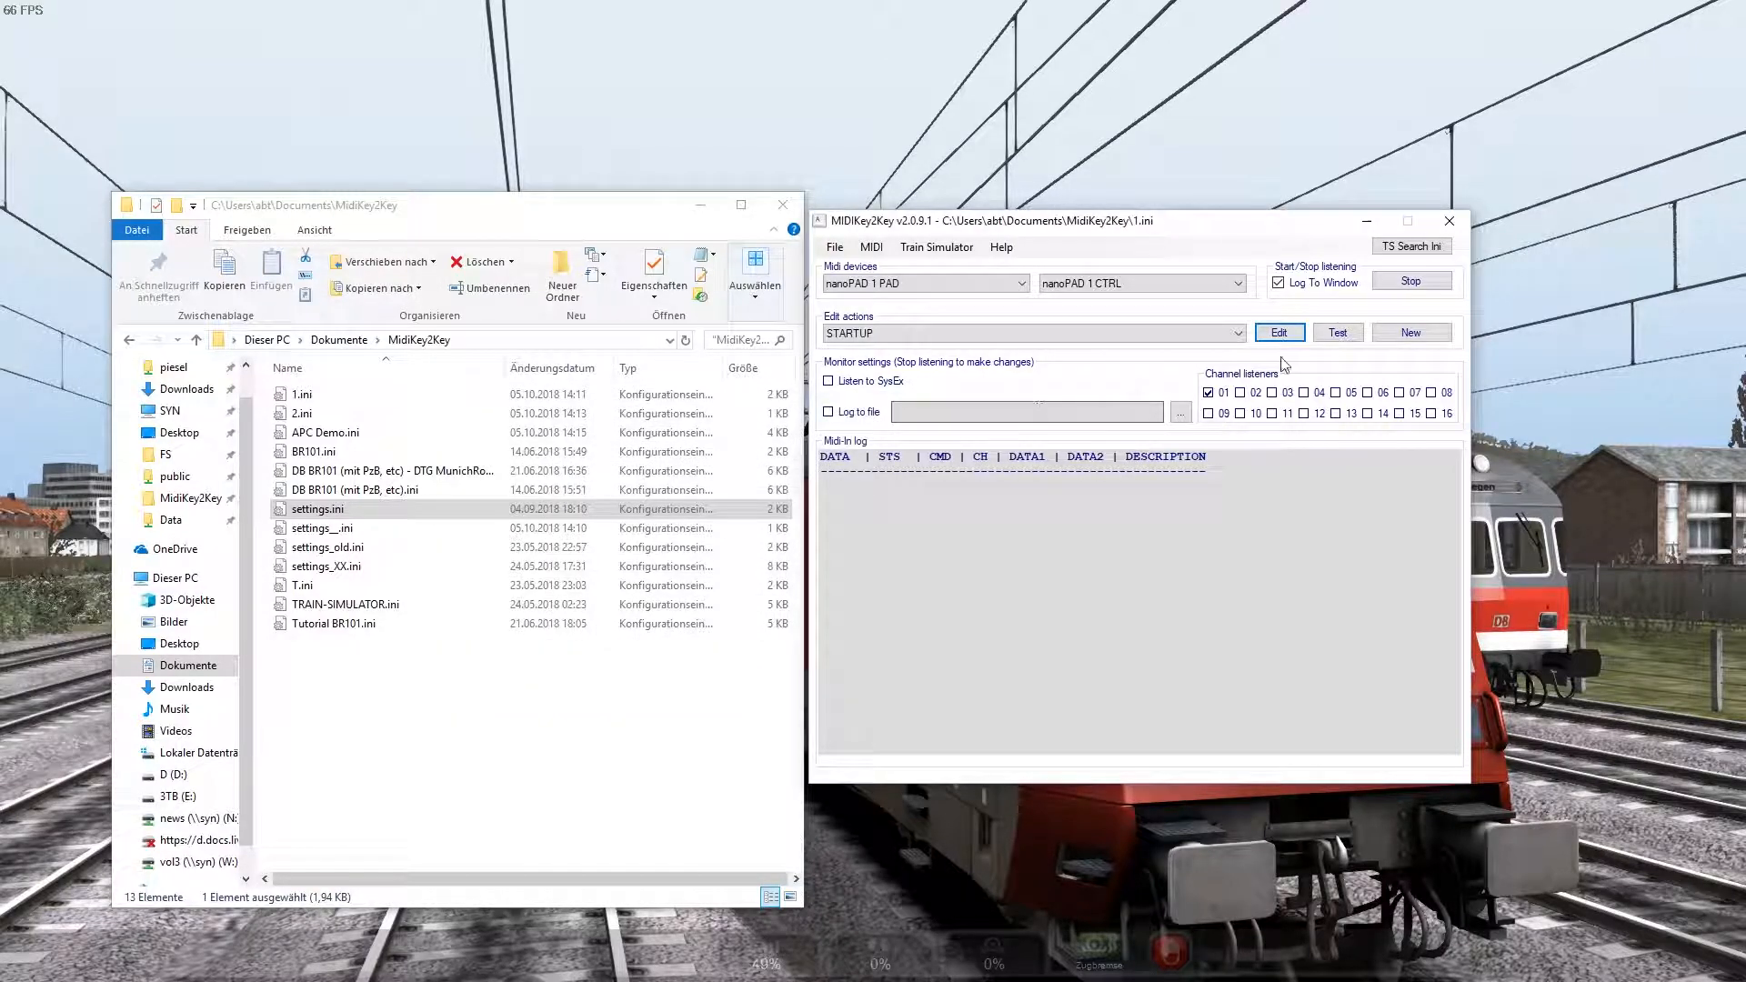
Step: Search for ini files matching the active locomotive, load APC Demo.ini from the matches, and check the list of actions
click(1411, 247)
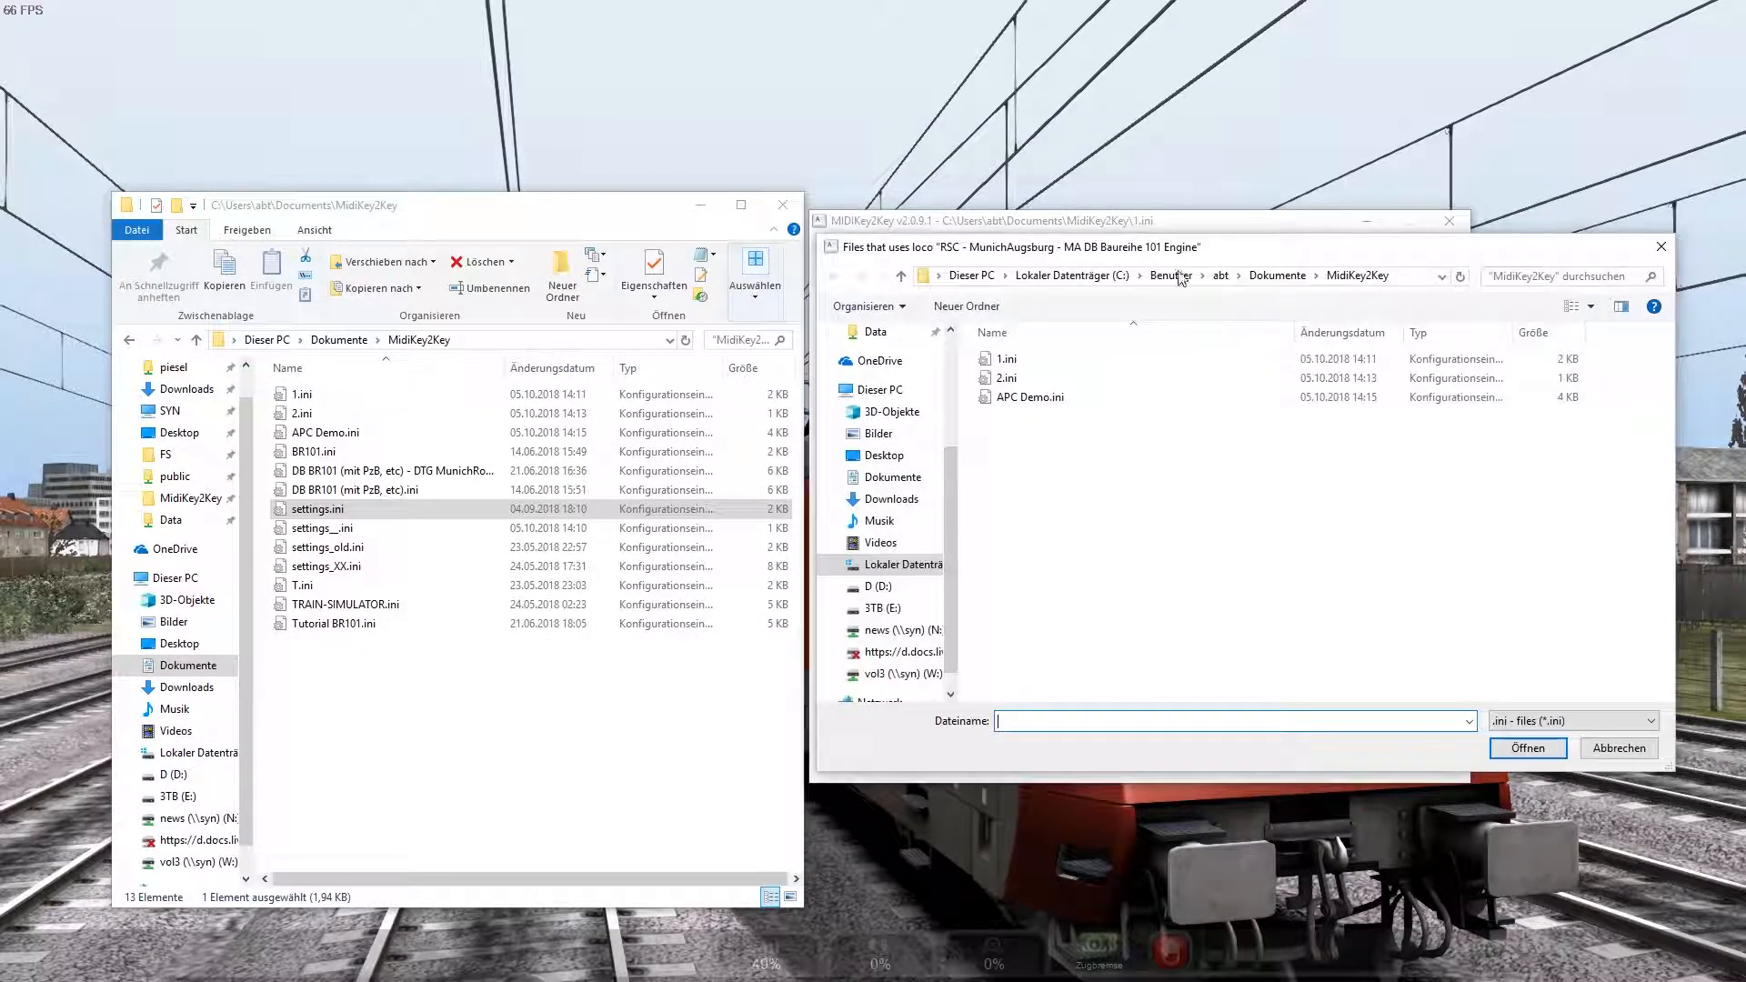
click(1031, 400)
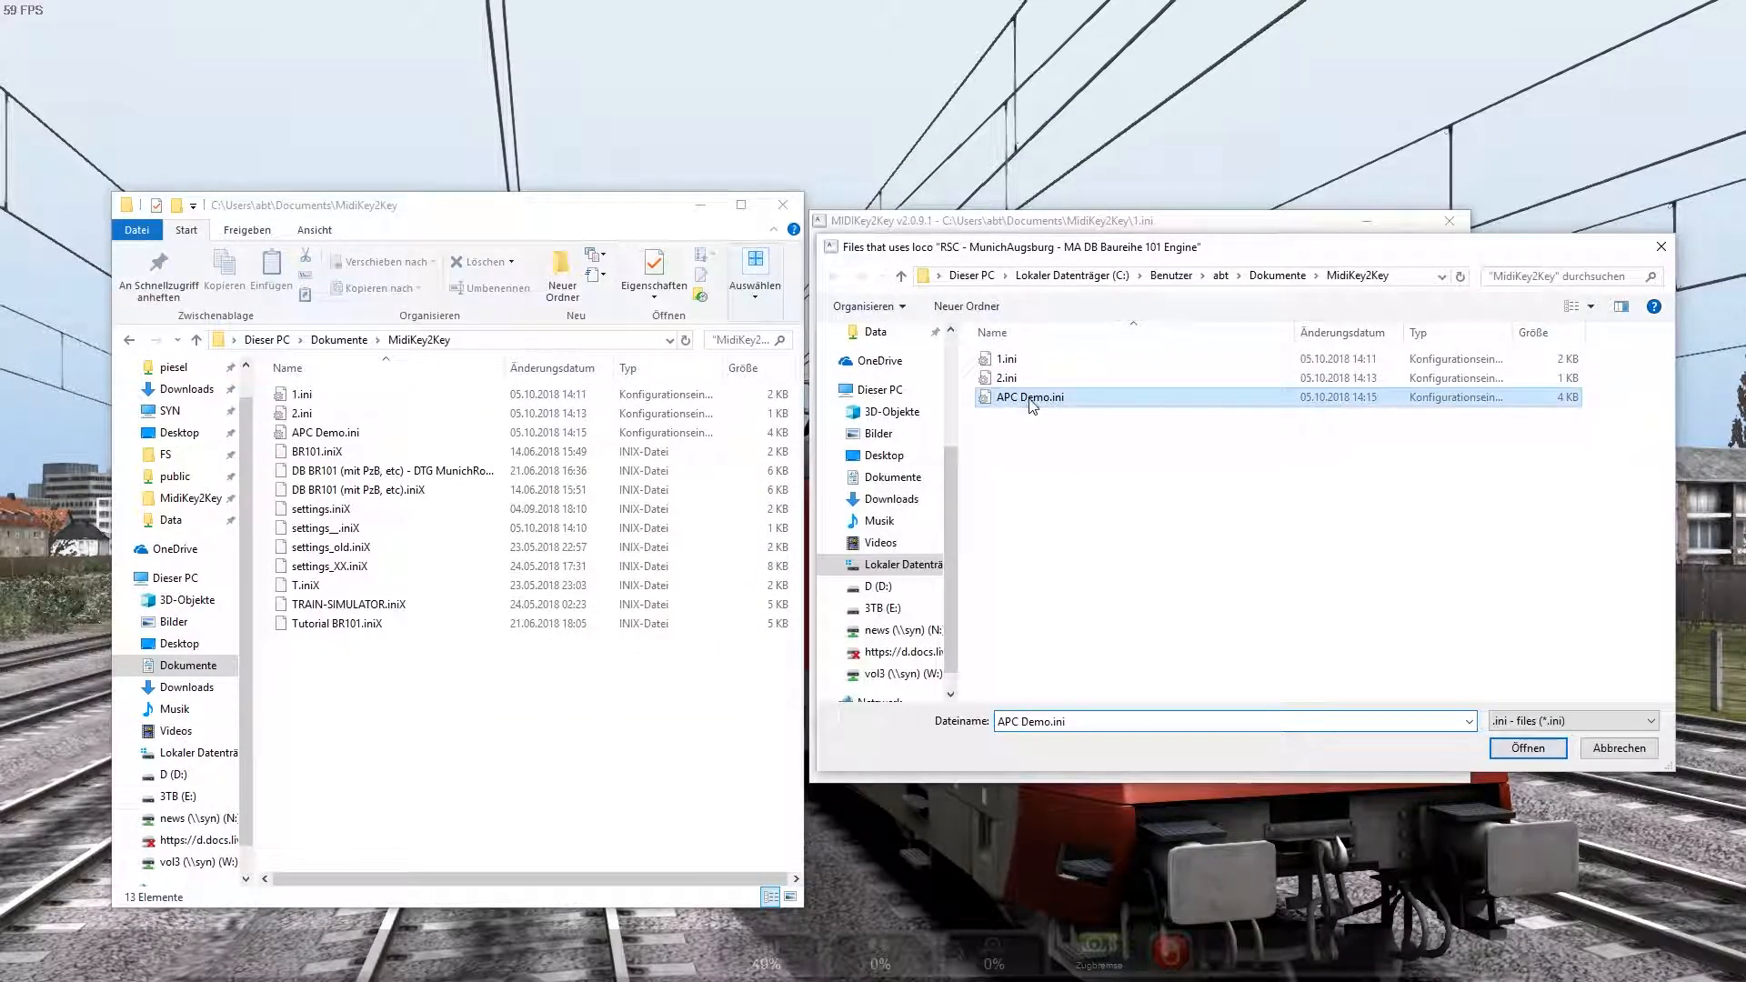
click(1528, 748)
click(937, 335)
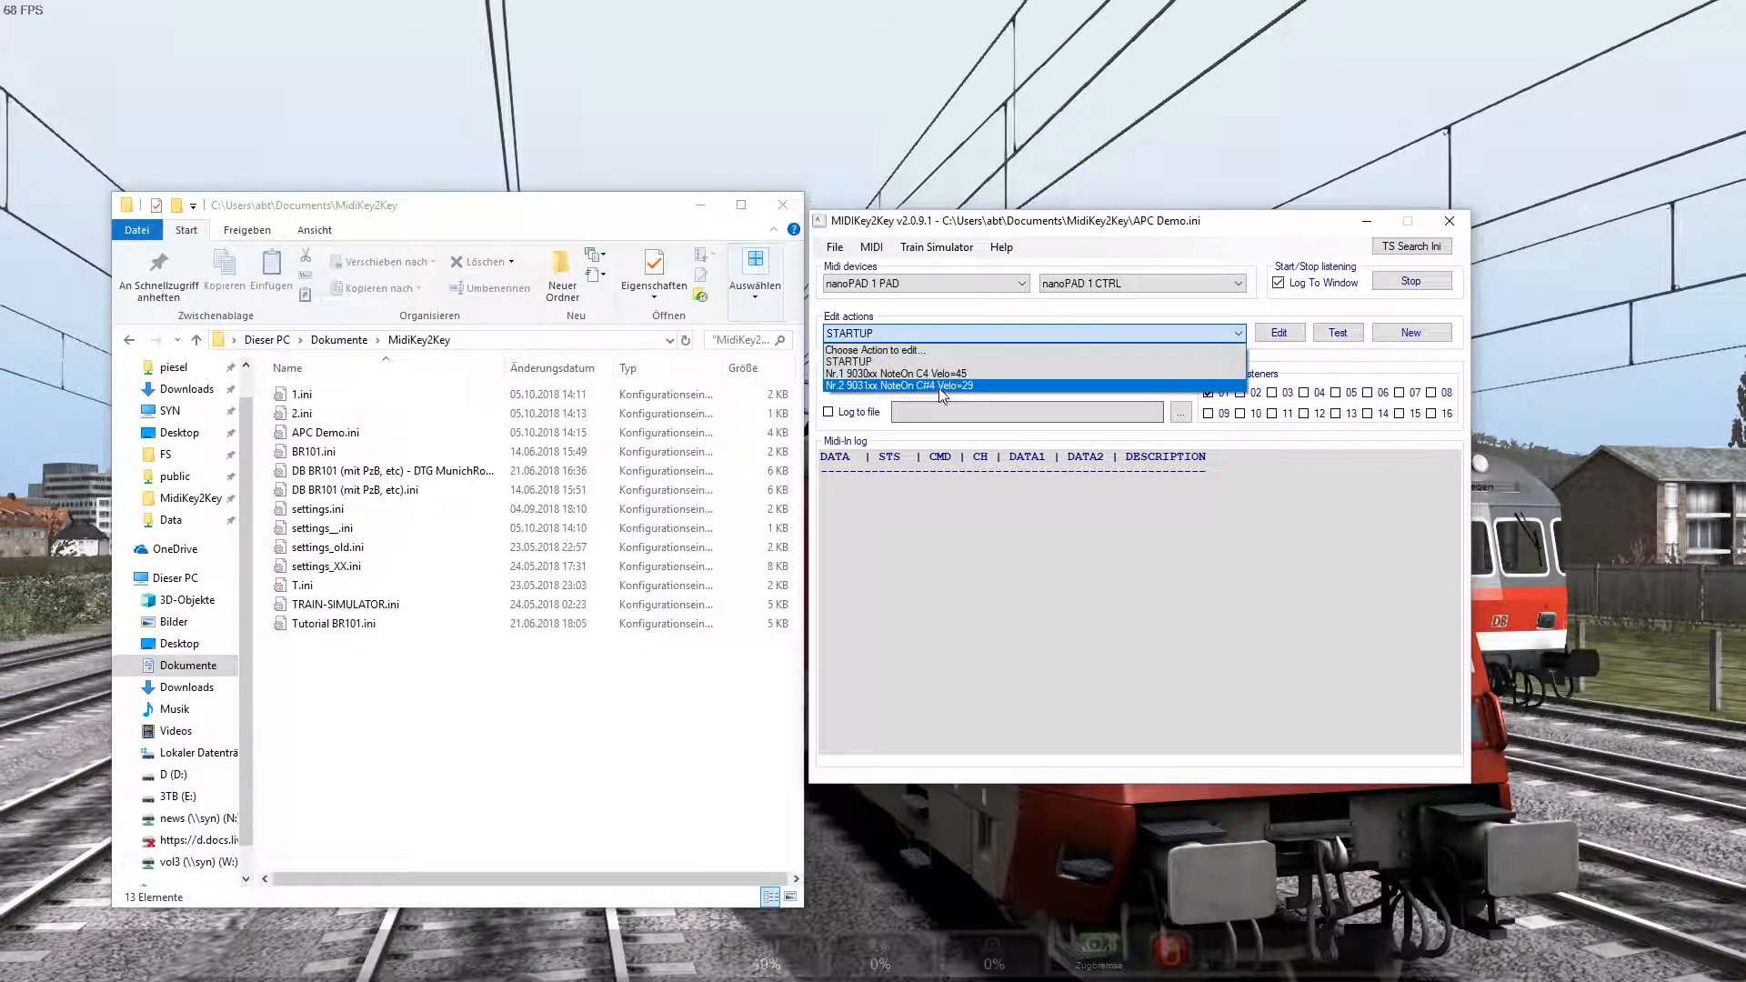
click(1150, 227)
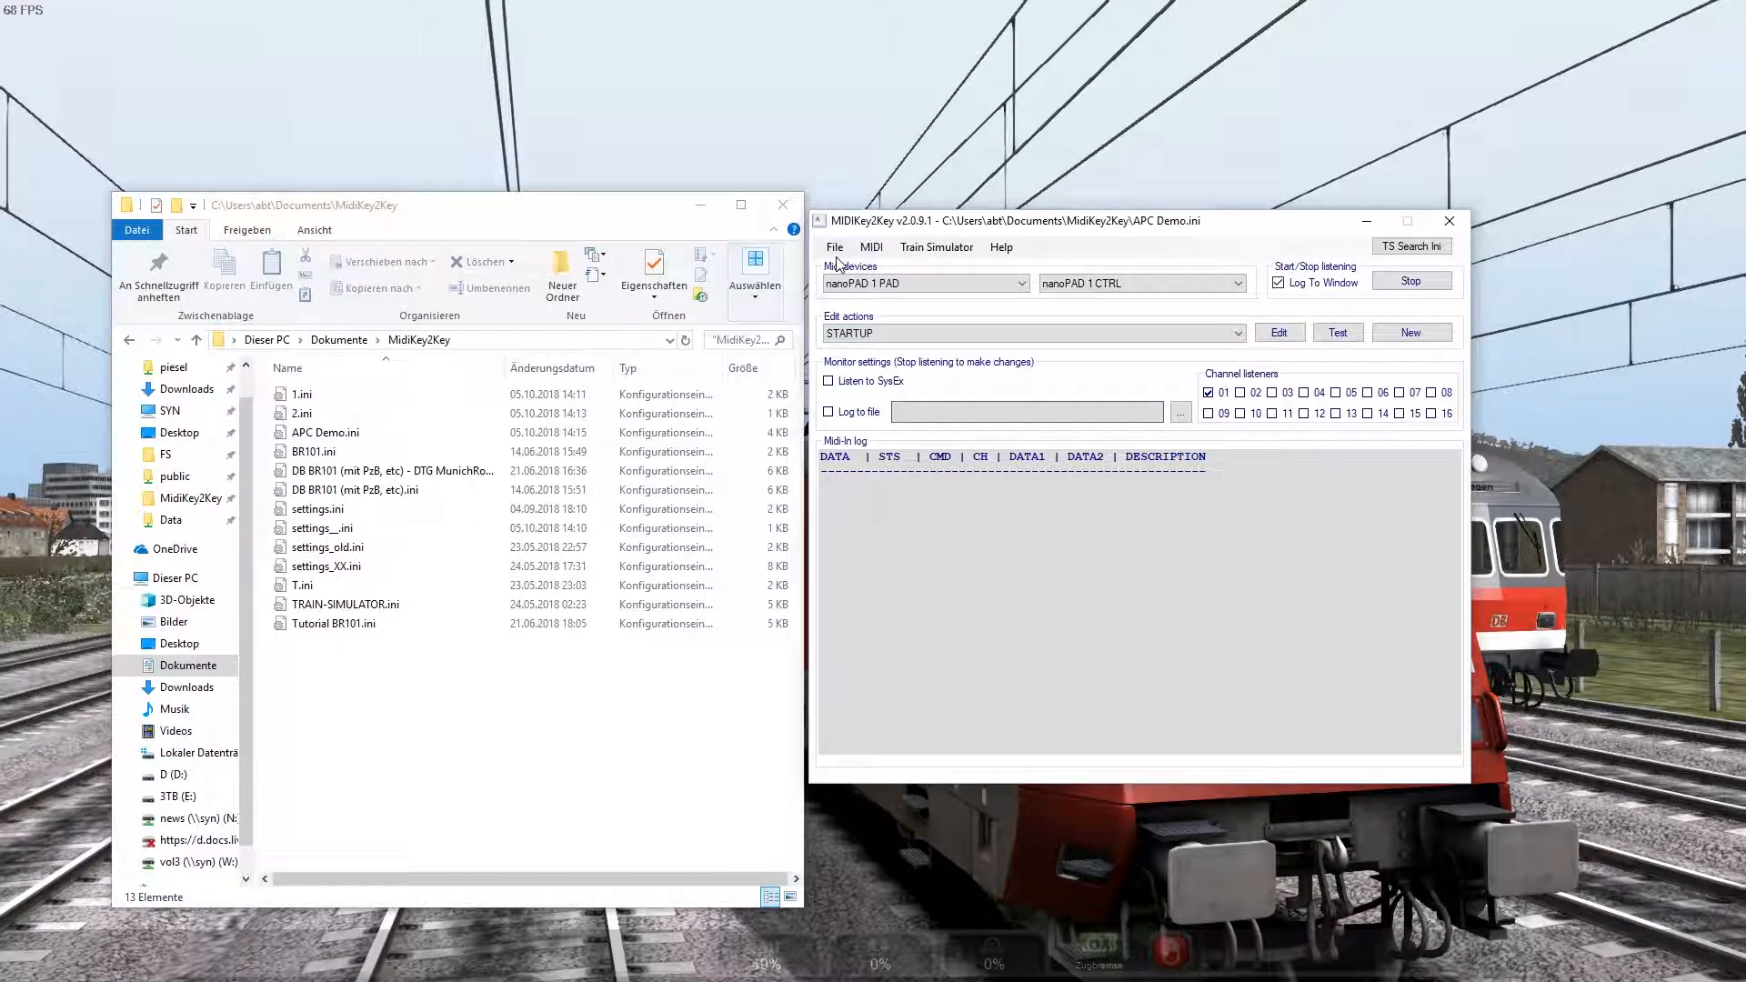
Step: Load APC Demo.ini again as the custom settings file
click(836, 251)
click(884, 314)
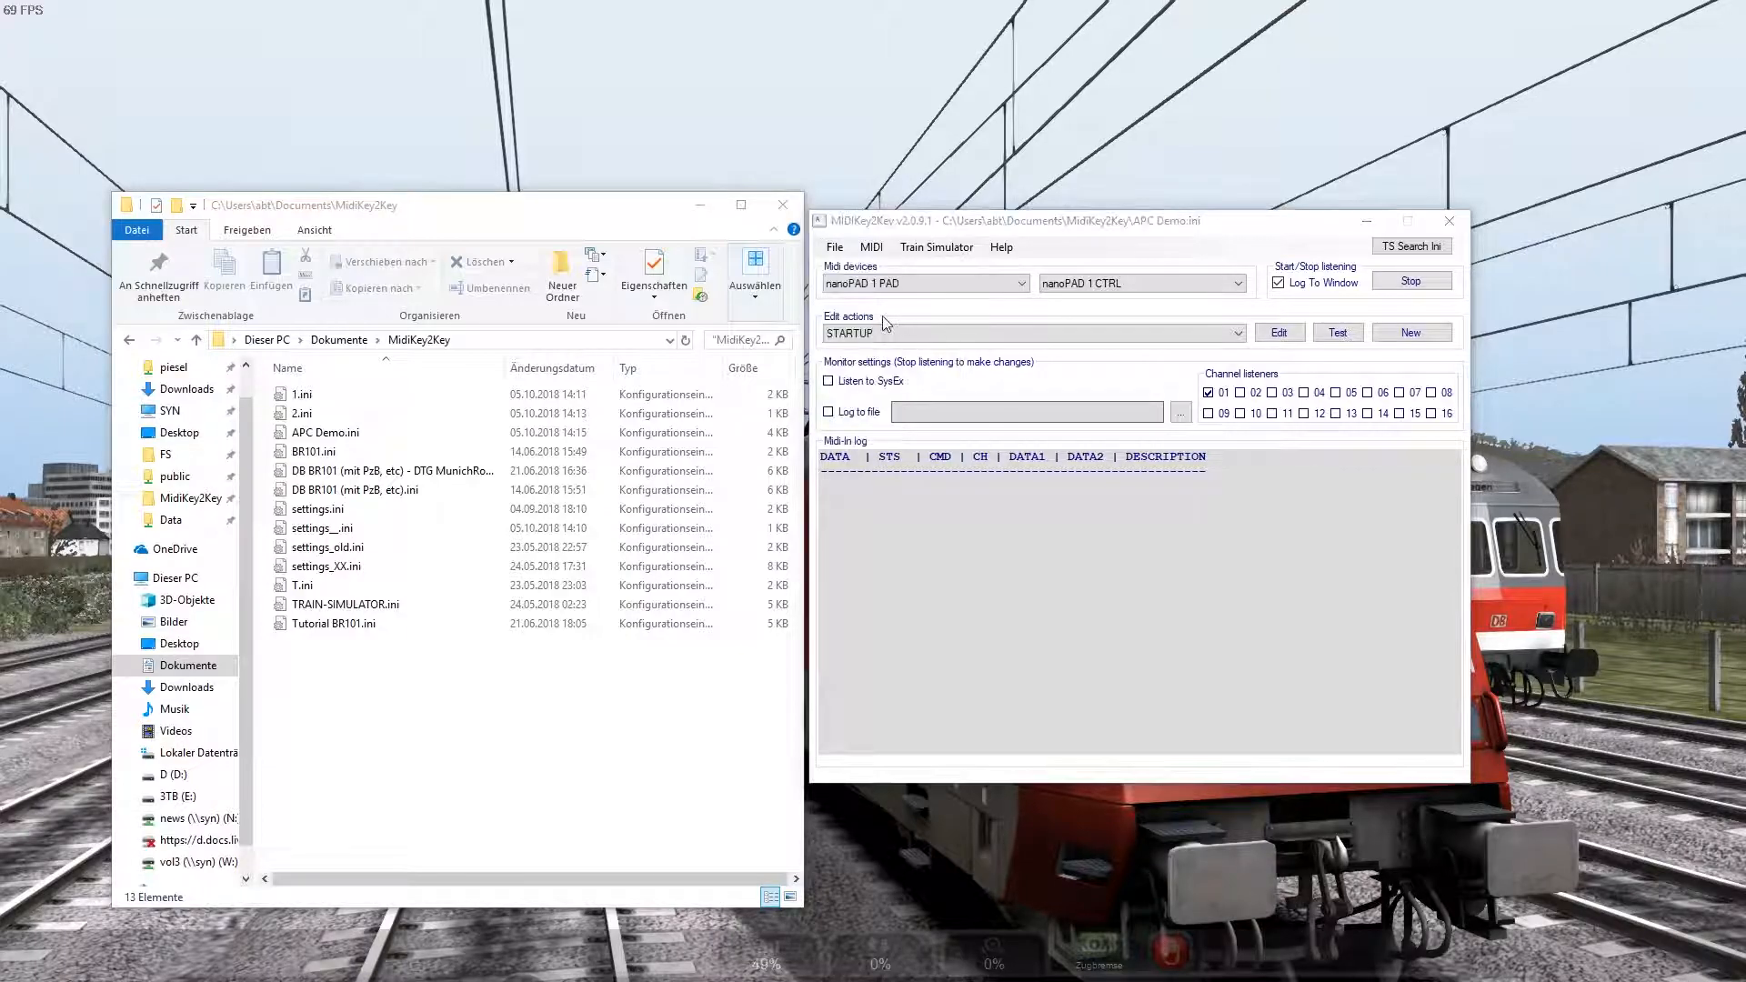
click(1041, 401)
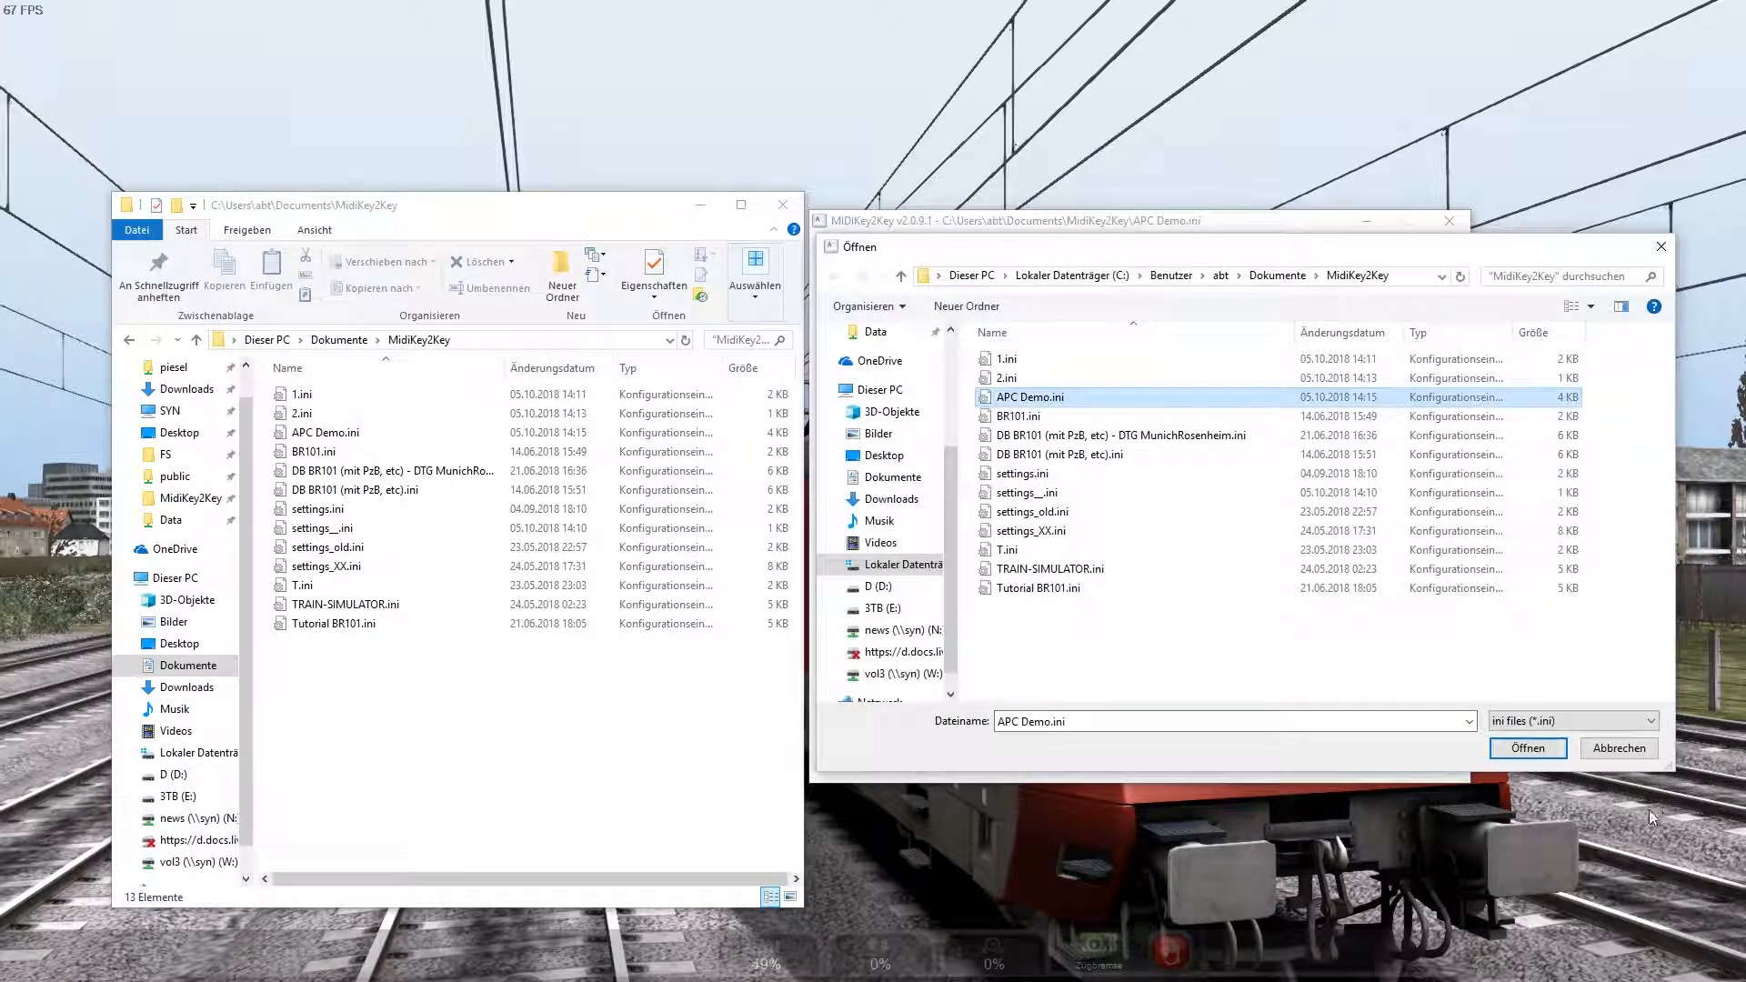
click(1541, 756)
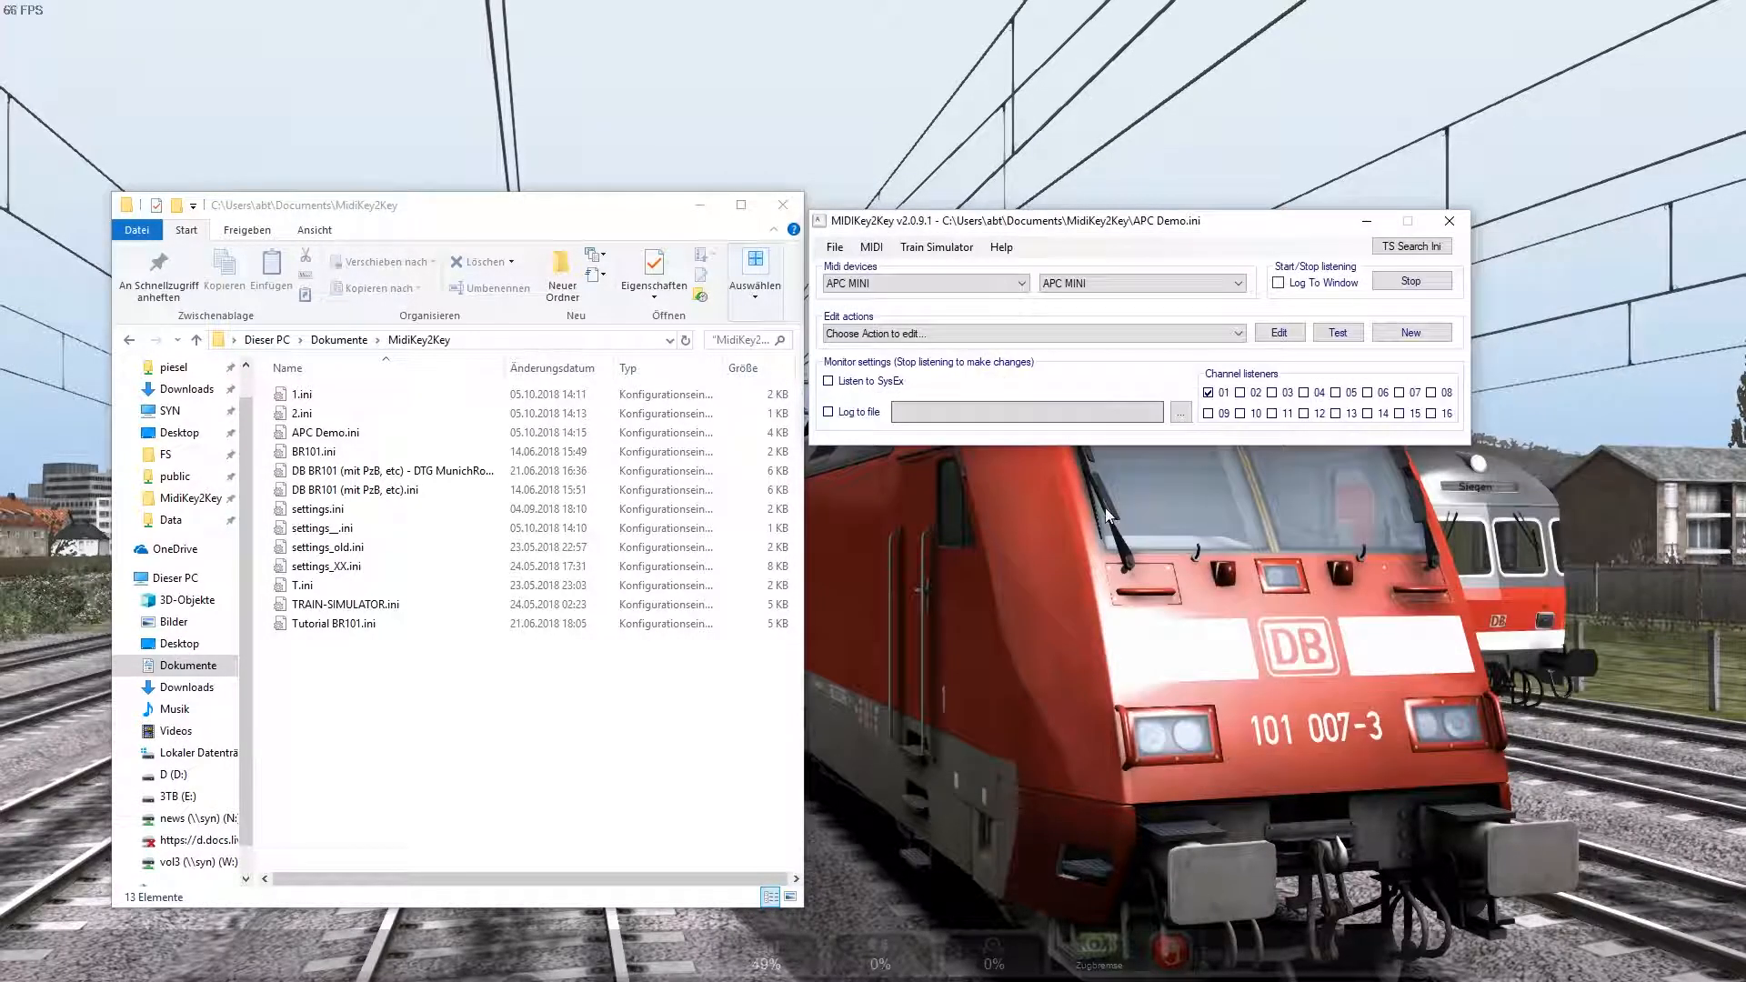
Step: Review the list of actions in the loaded APC Demo.ini and minimize the MidiKey2Key folder window
click(909, 335)
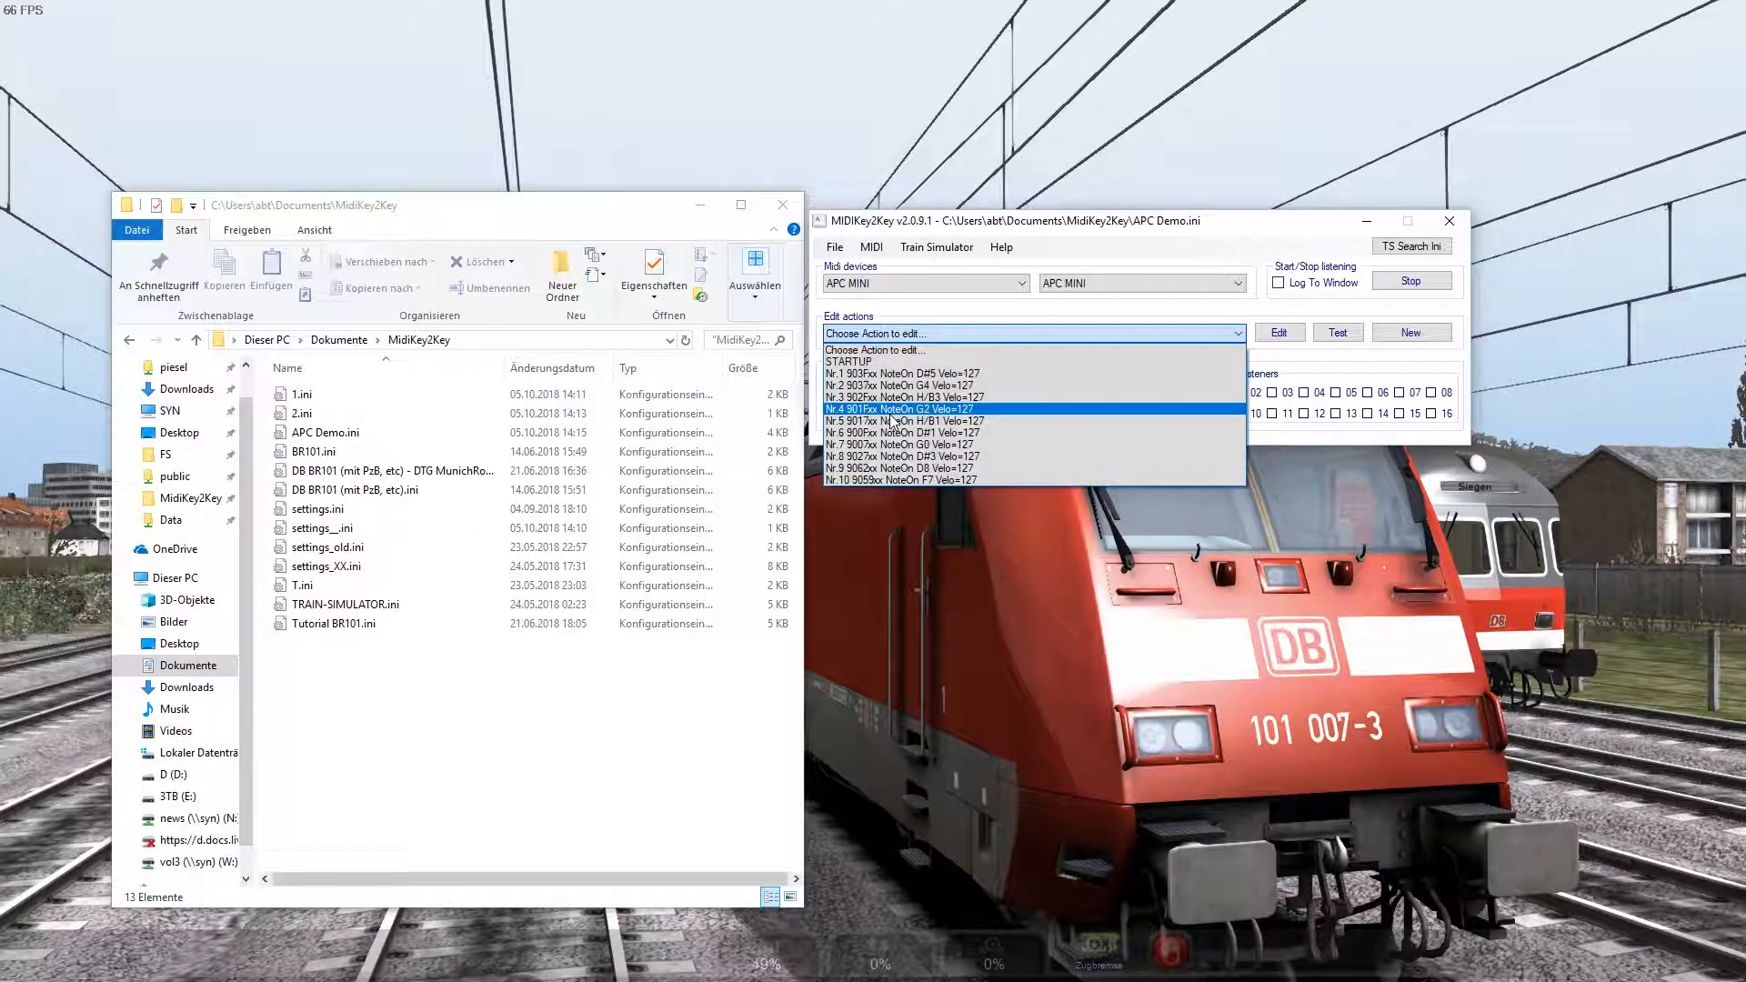
click(971, 233)
drag(971, 229, 974, 207)
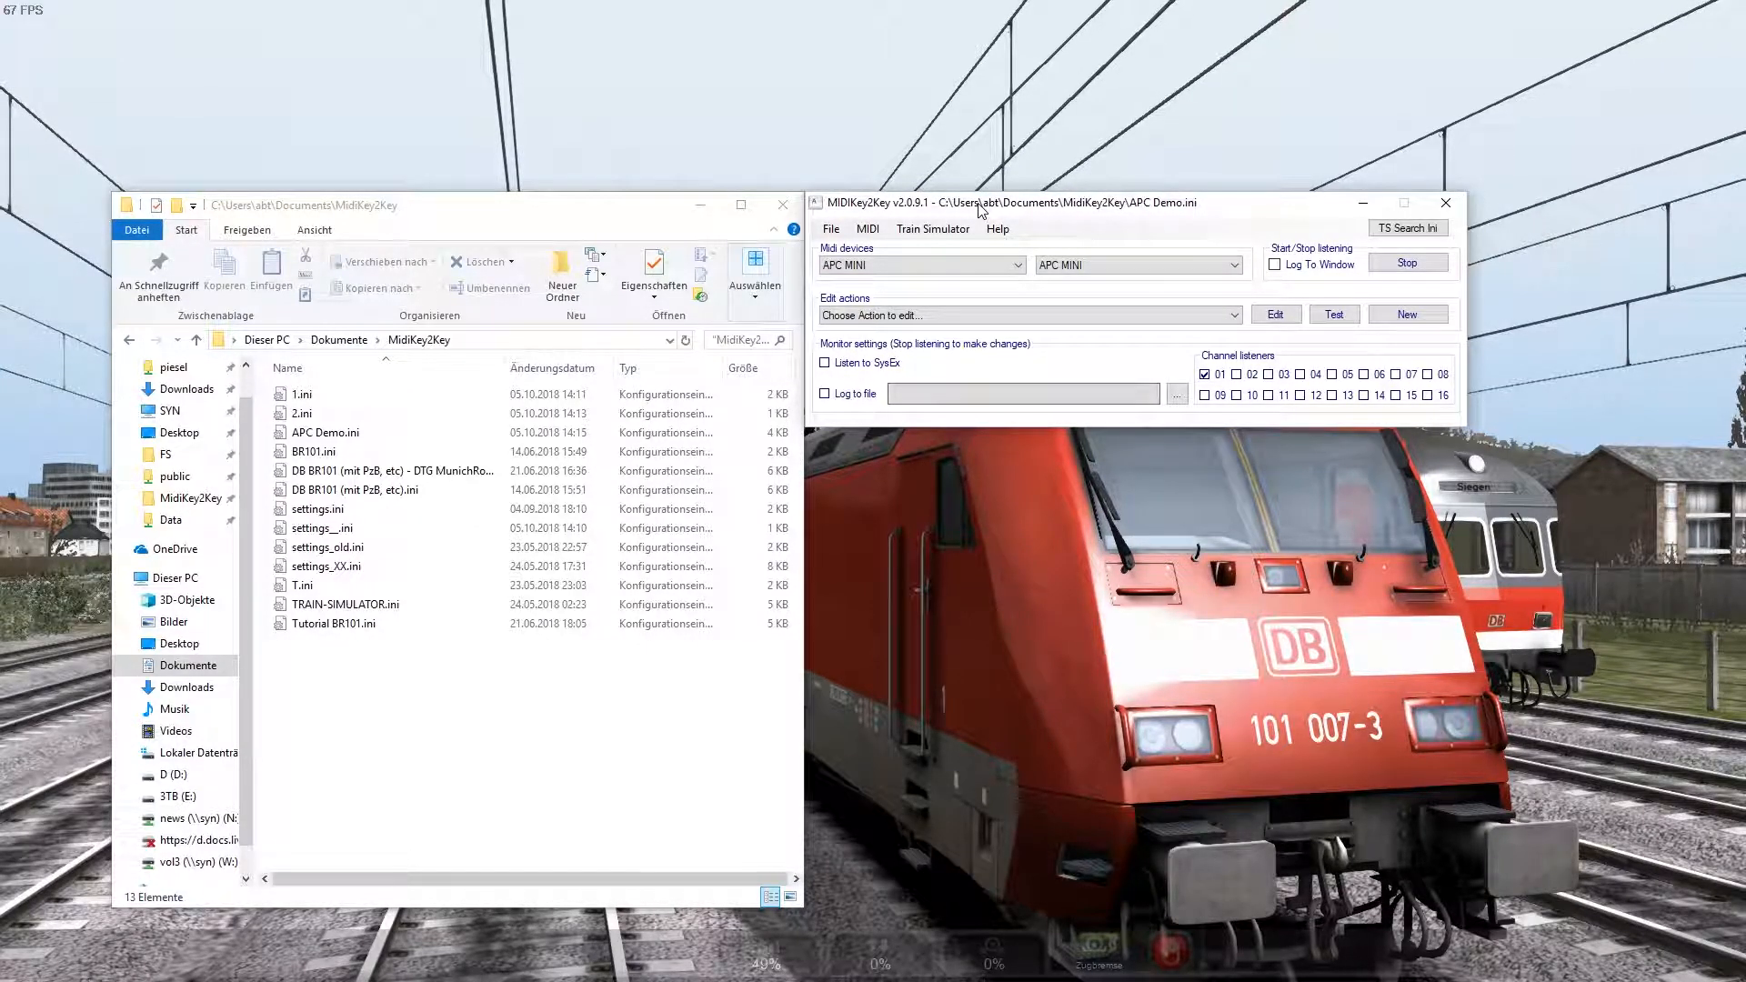
click(701, 205)
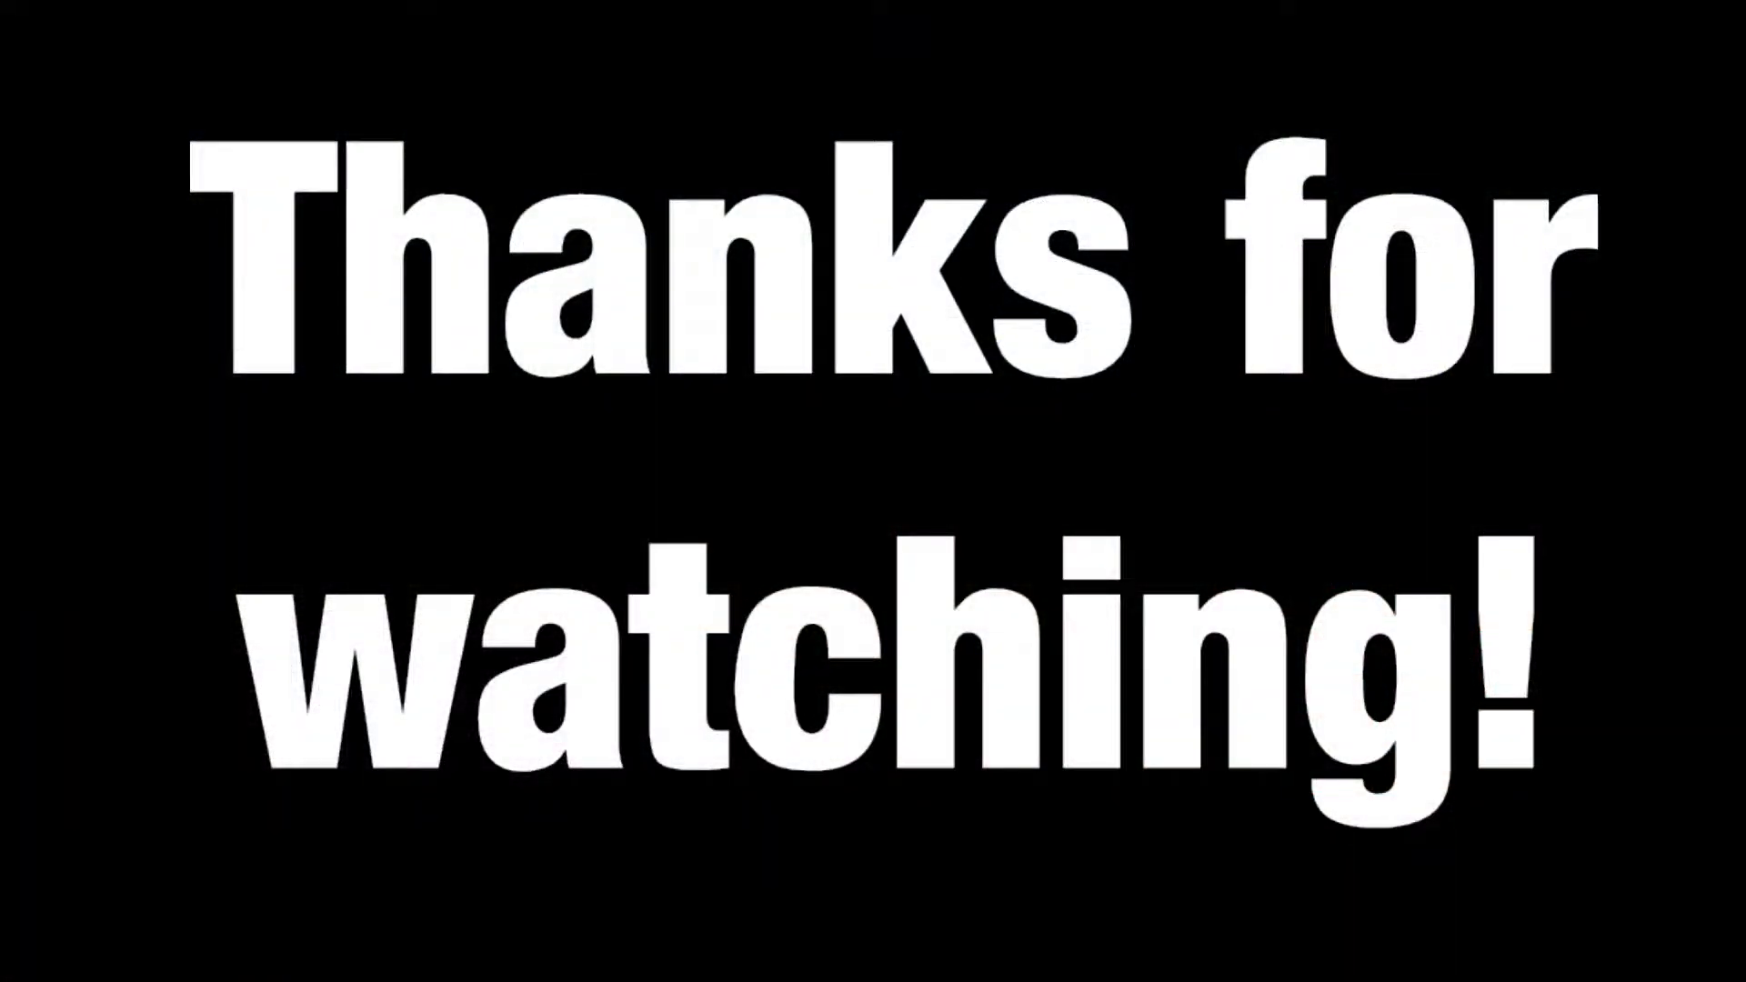